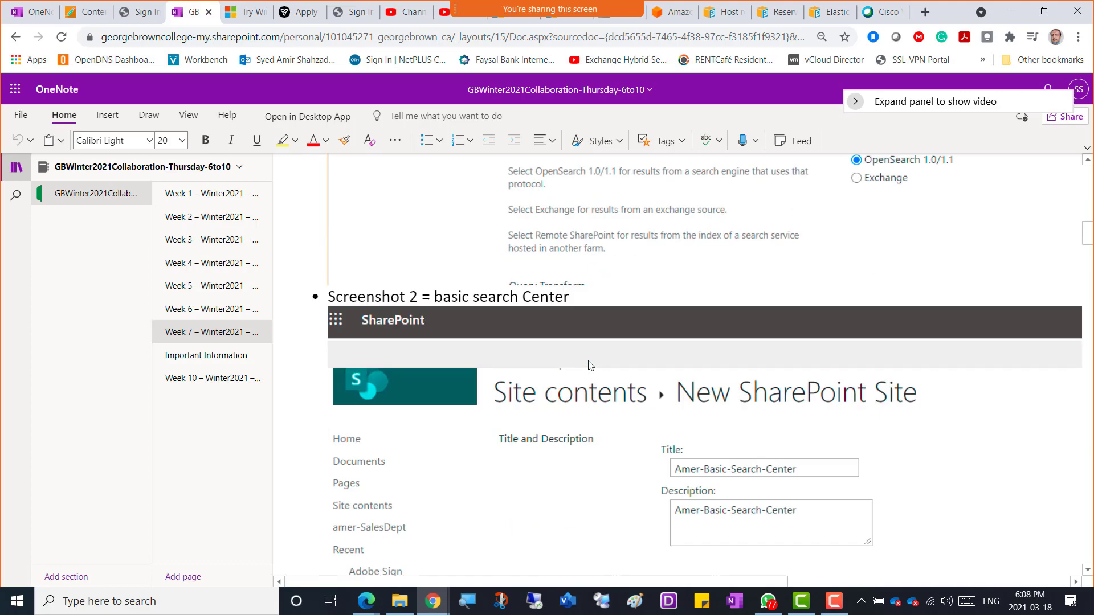
Step: Scroll the Week 7 notes, then open the Week 10 page and the Important Information page
scroll(589, 364, down, 8)
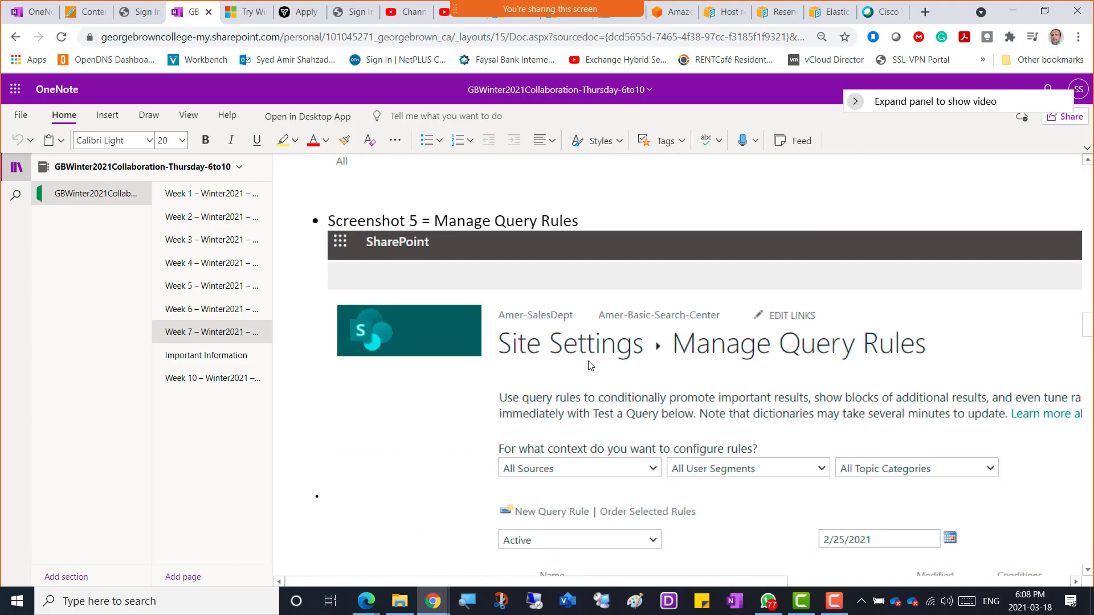
scroll(590, 365, down, 20)
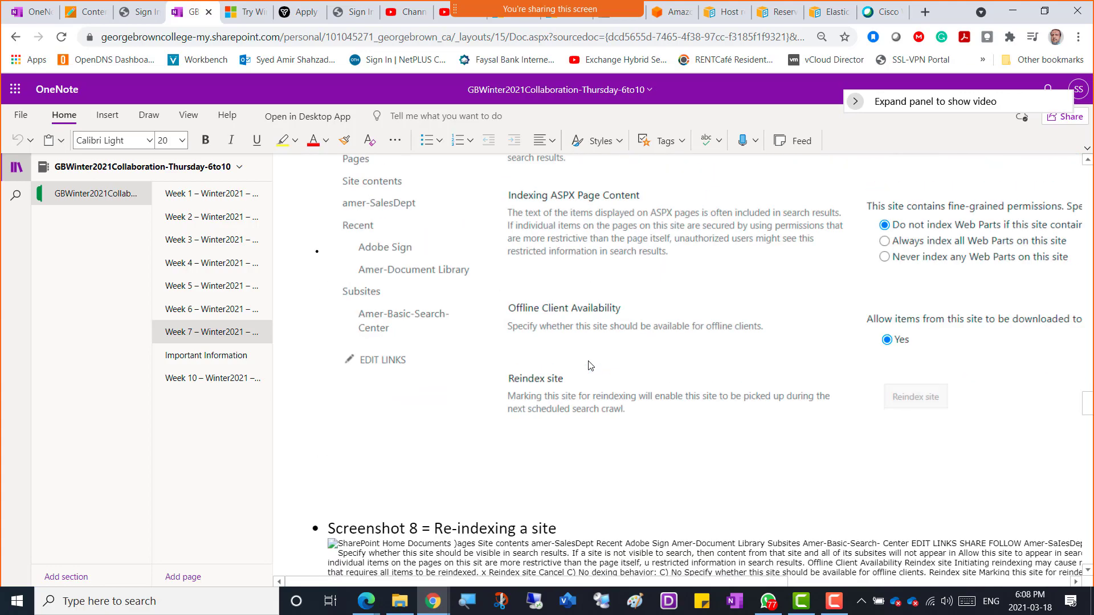
scroll(590, 366, down, 20)
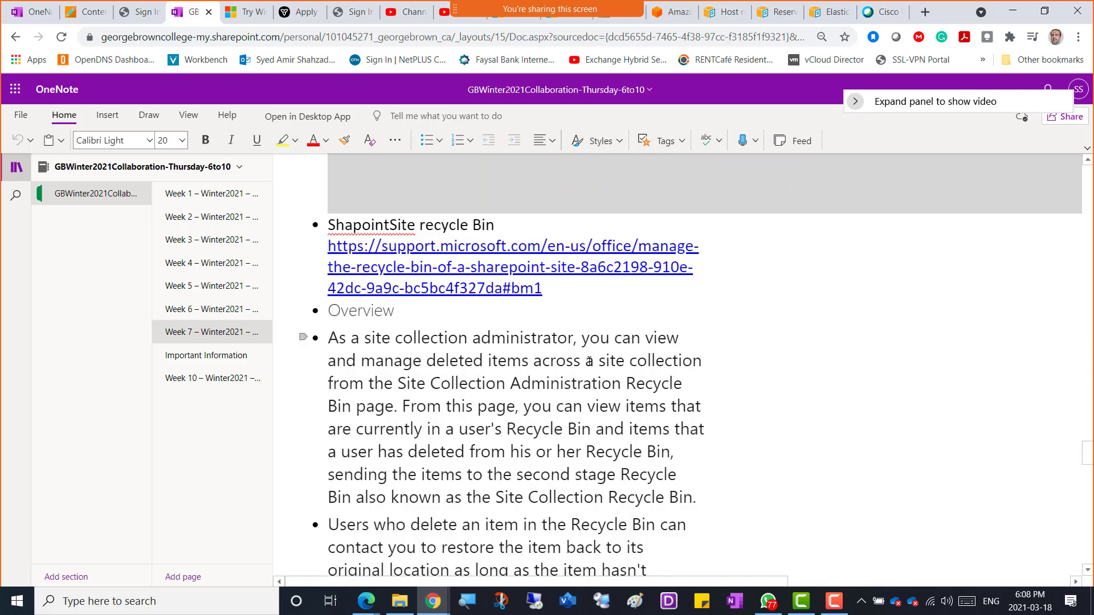
scroll(589, 364, down, 20)
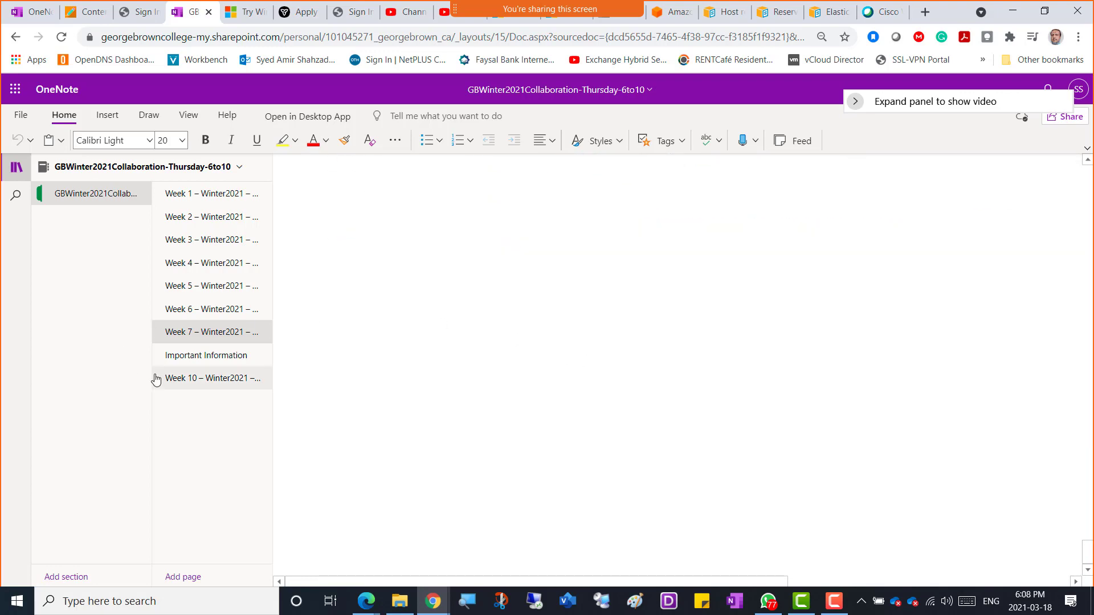
click(181, 384)
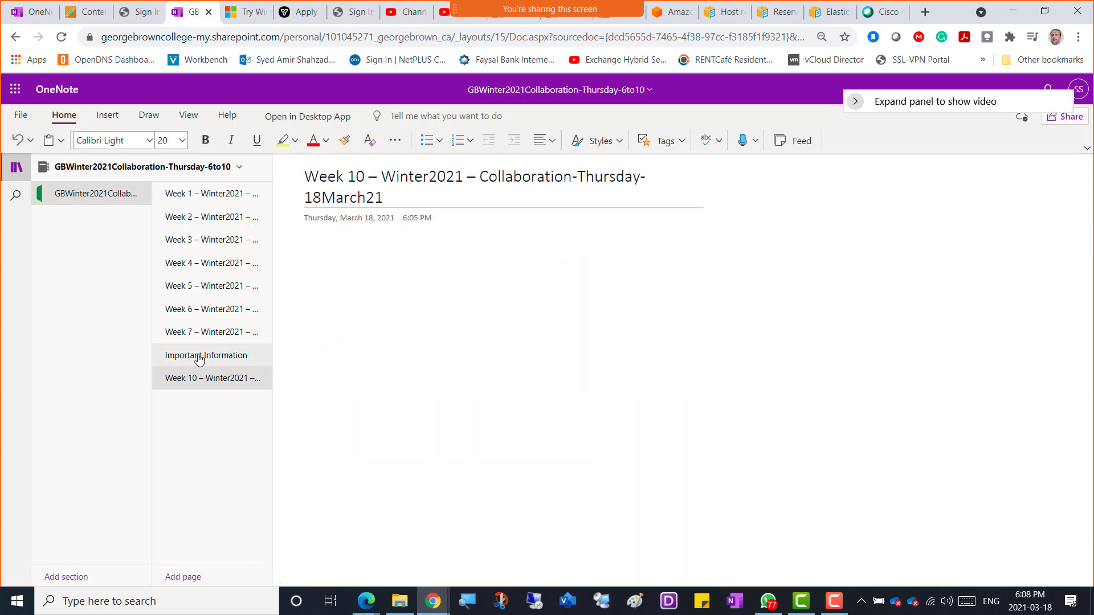
click(198, 357)
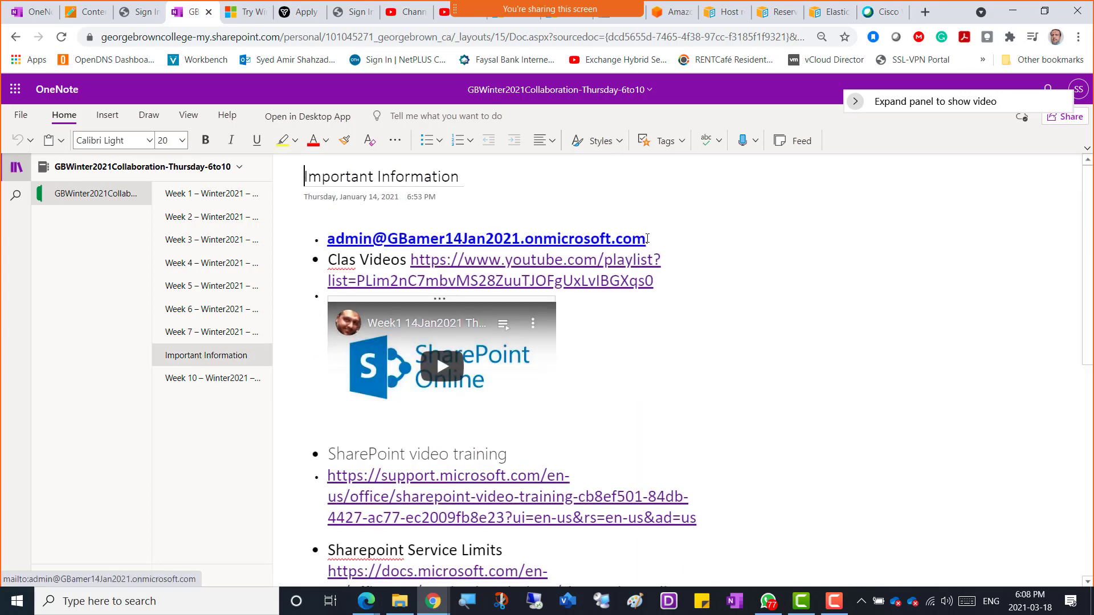
Step: Select the admin account address on the page and switch to a blank browser window
drag(646, 238, 327, 240)
key(ctrl+c)
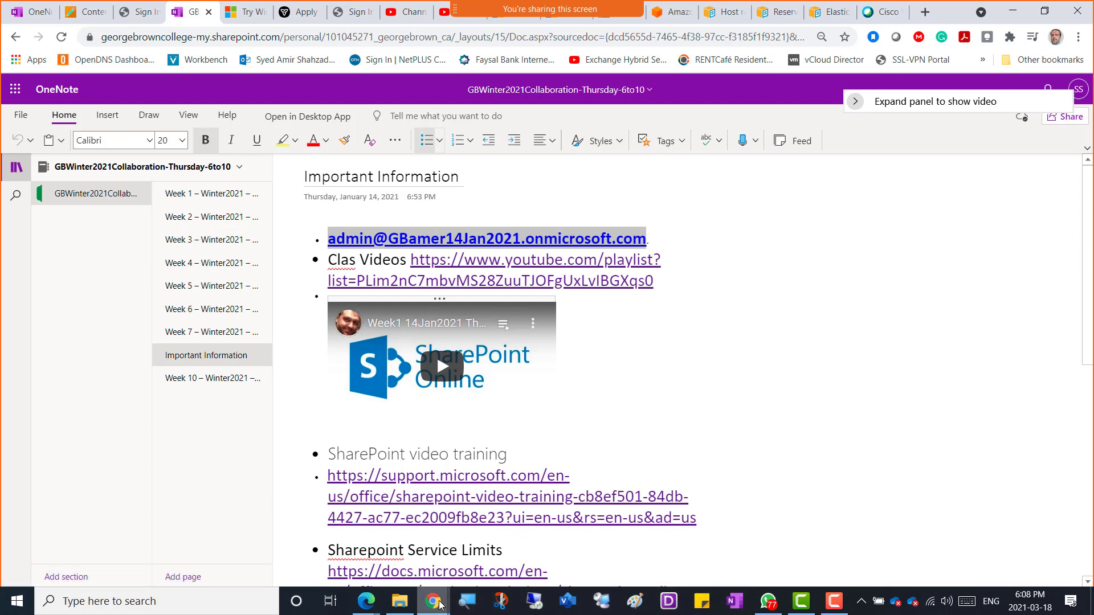
mouse_move(439, 605)
click(701, 517)
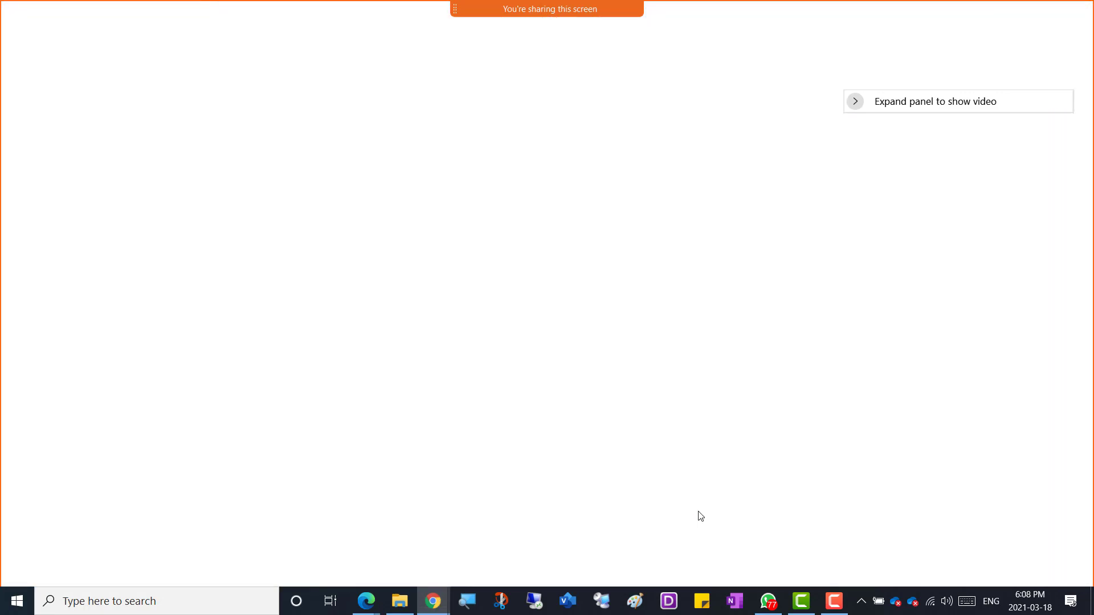
Step: Load portal.office.com in the browser address bar
click(245, 38)
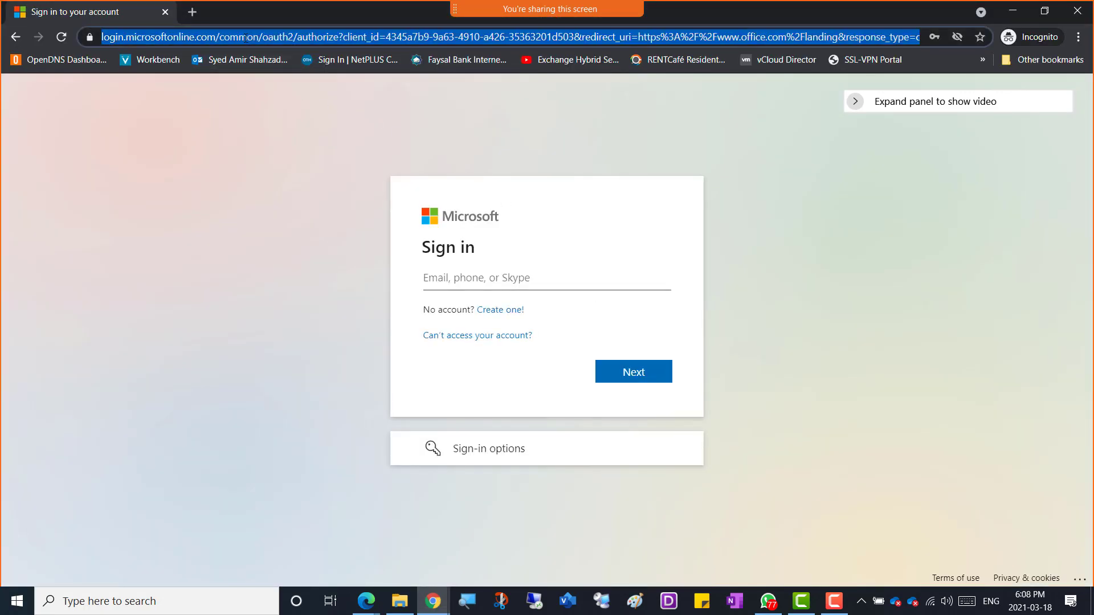
text(portal)
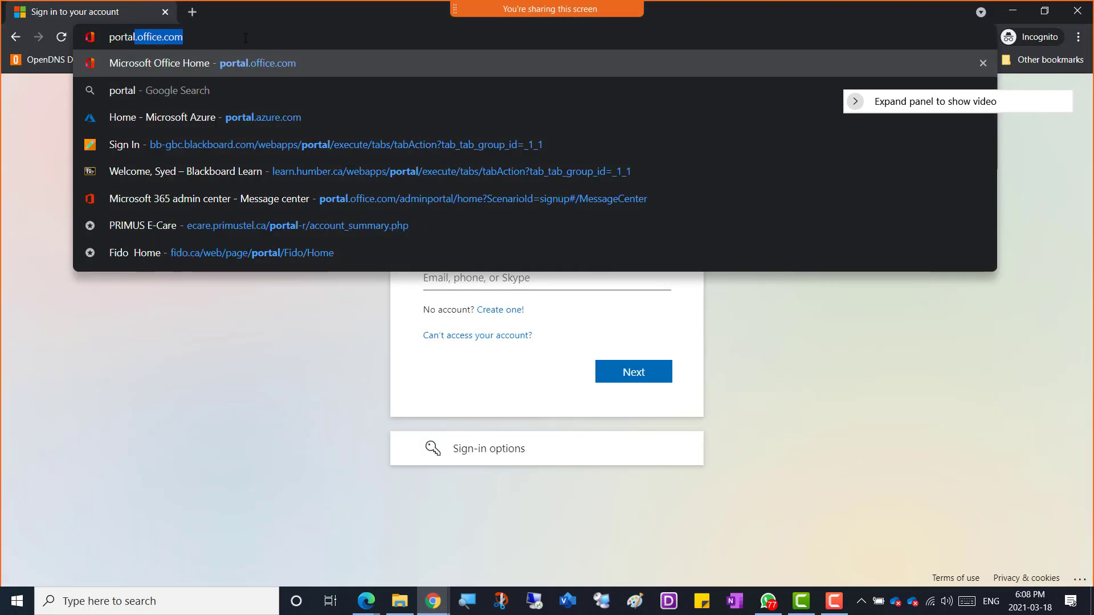
key(Return)
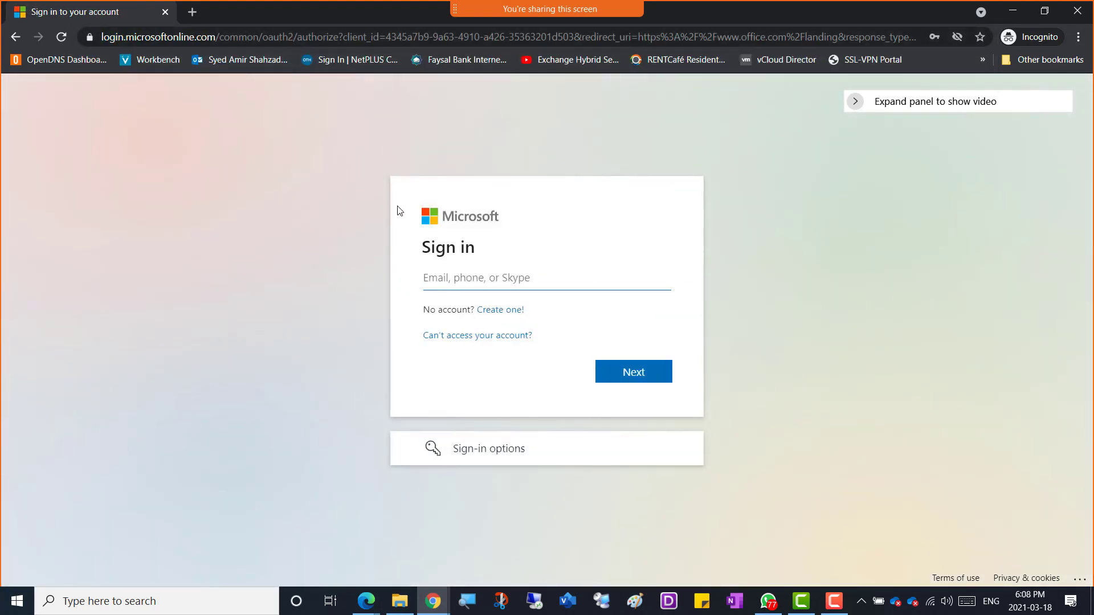
Step: Sign in with the pasted admin account address and its password, choosing to stay signed in
key(ctrl+v)
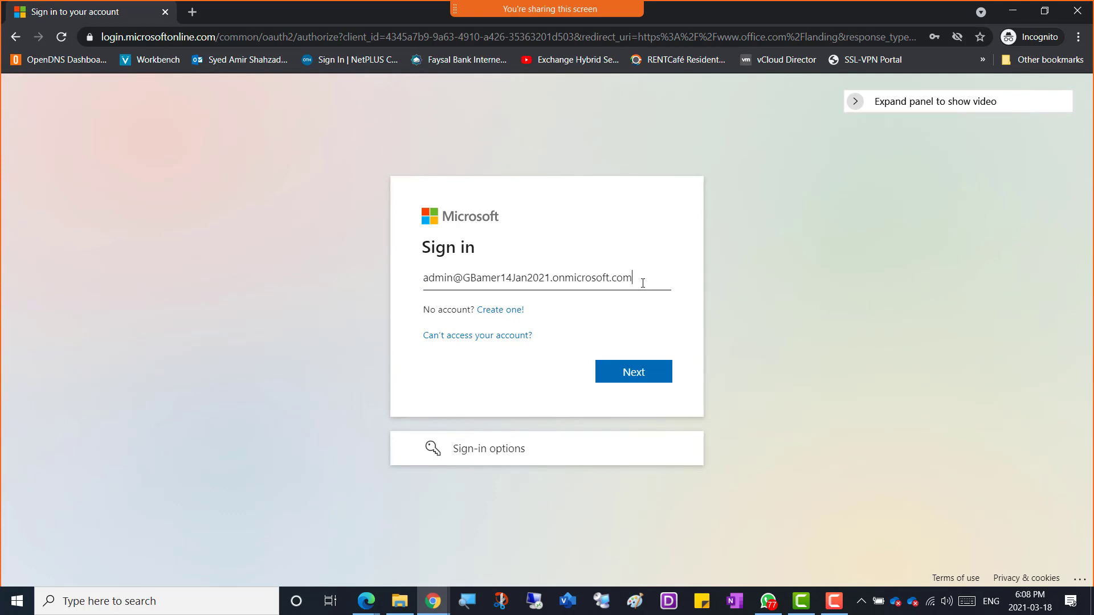
click(640, 381)
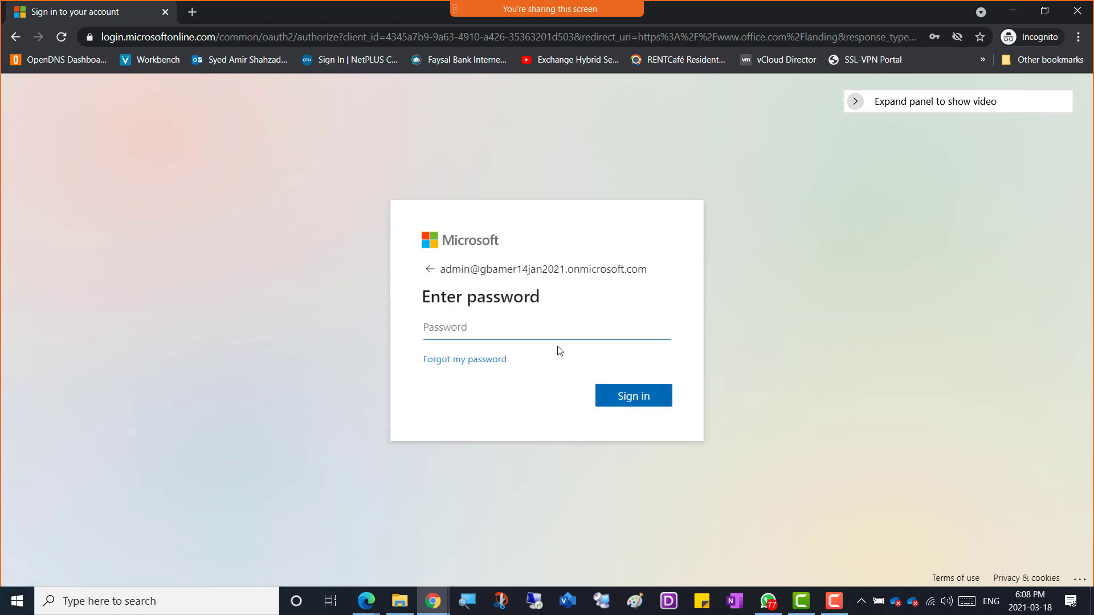
text(•)
key(Return)
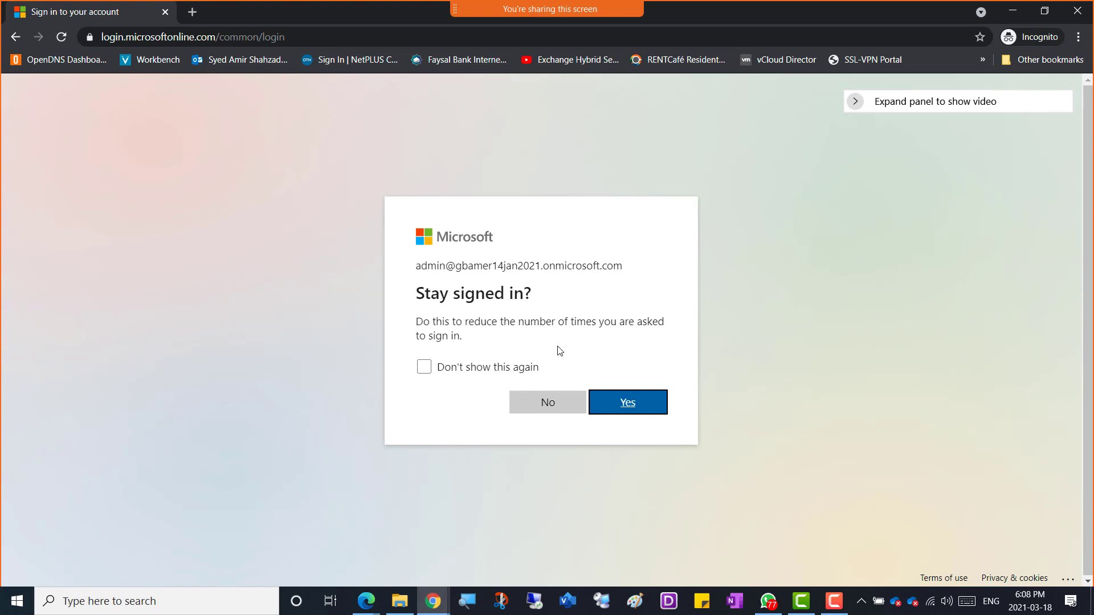
click(615, 405)
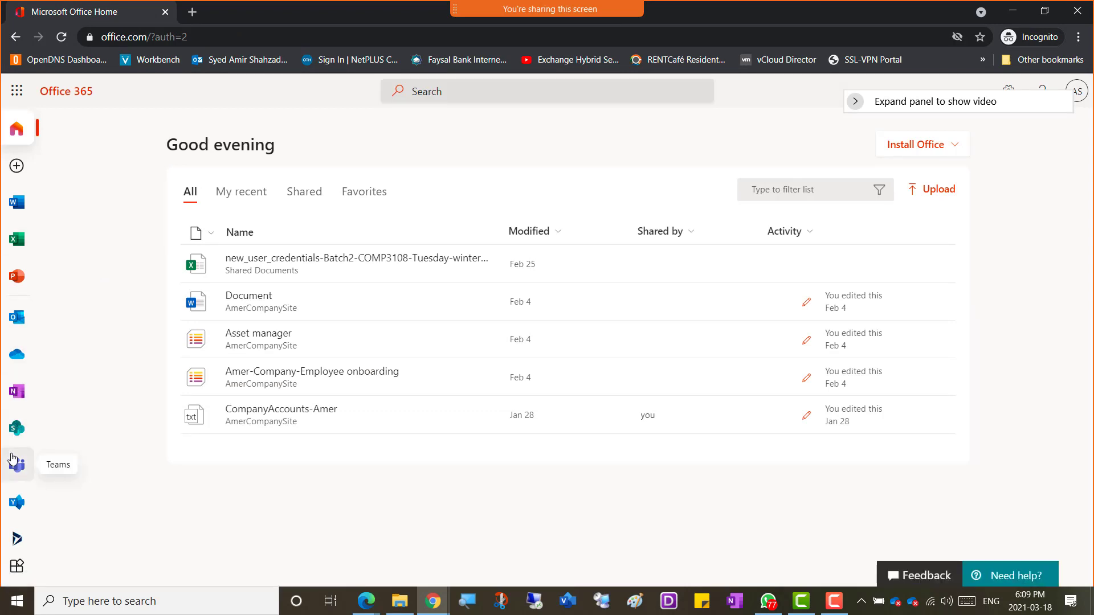
Step: Launch the Microsoft 365 admin center from the Office app rail and expand its Billing section
scroll(16, 464, down, 2)
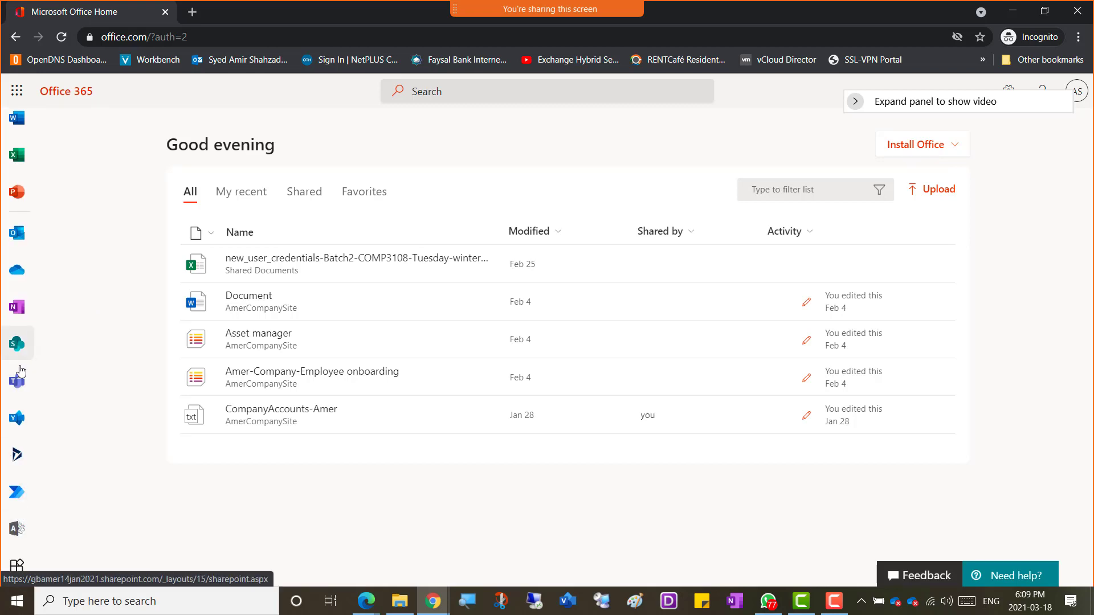
click(17, 531)
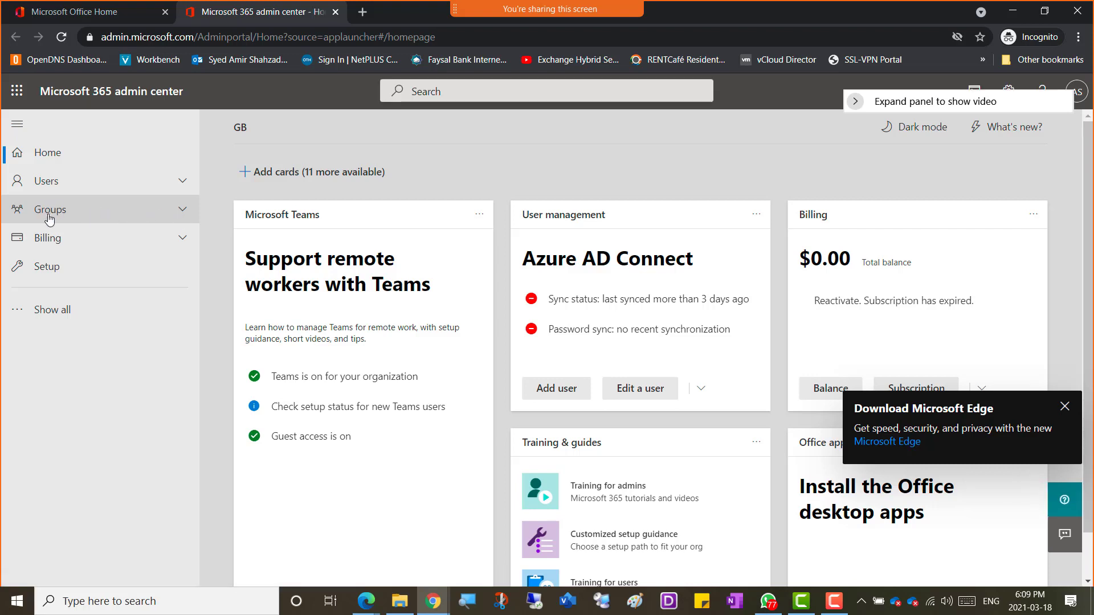
click(47, 241)
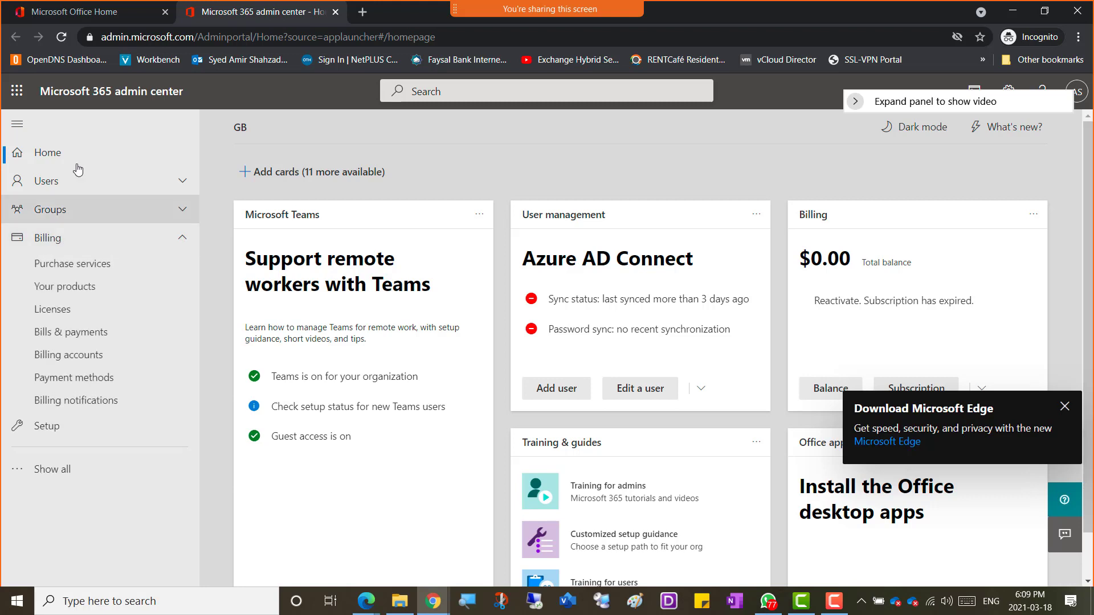
drag(185, 98, 40, 94)
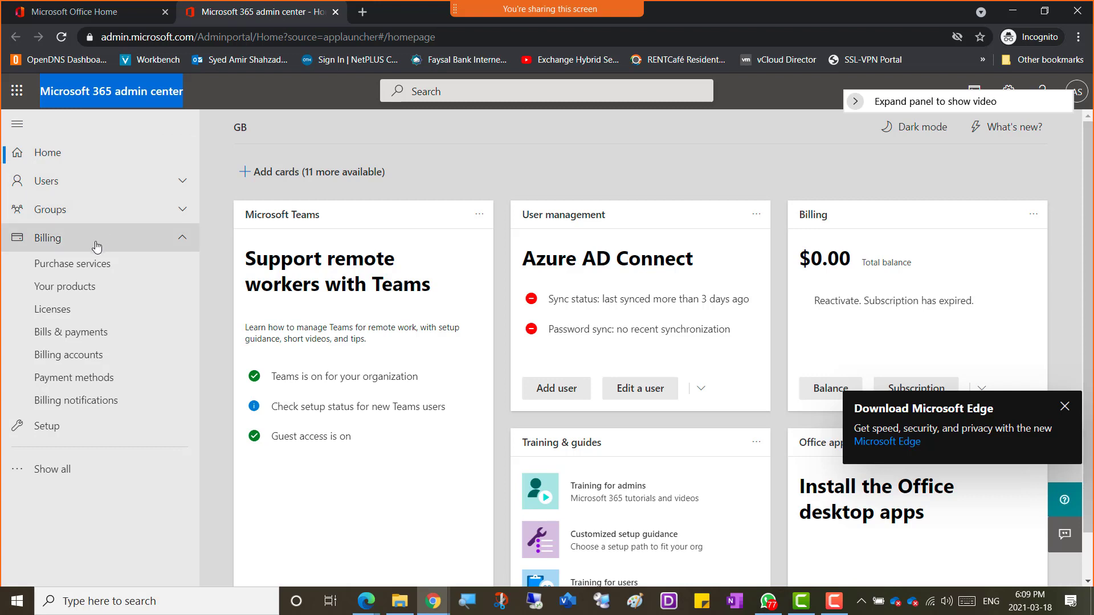
click(181, 243)
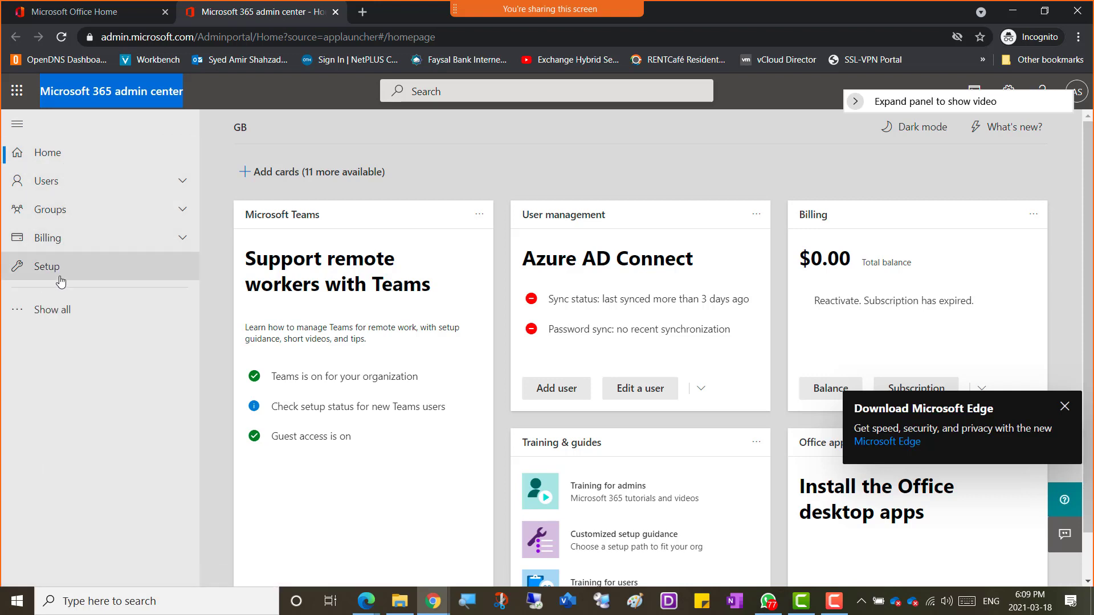
click(69, 243)
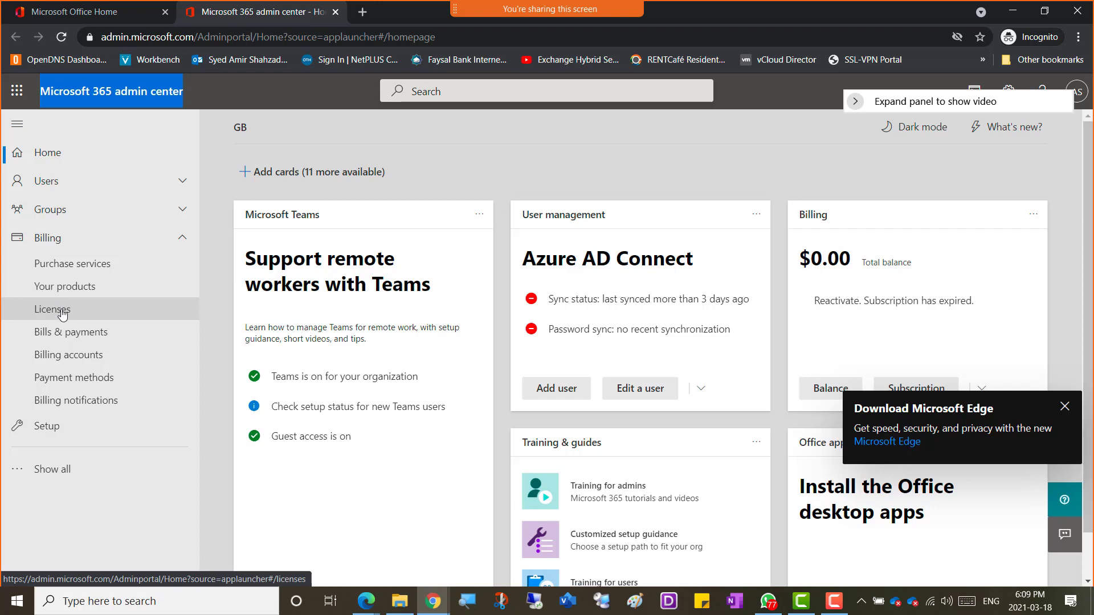
Step: Review the Billing Licenses and Your products pages, then show all navigation down to Admin centers
click(63, 314)
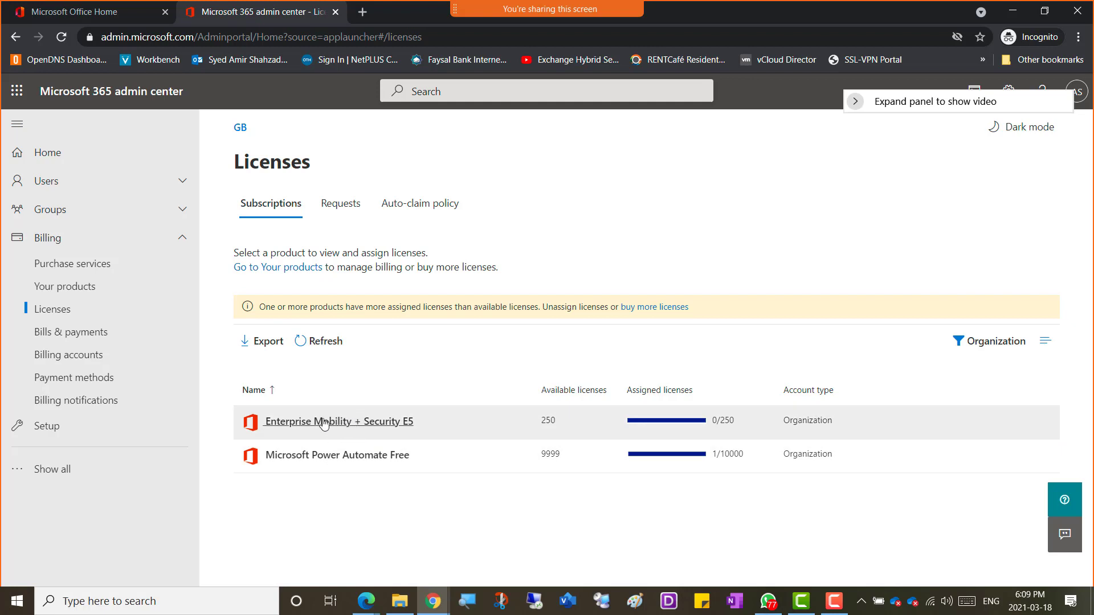
click(73, 286)
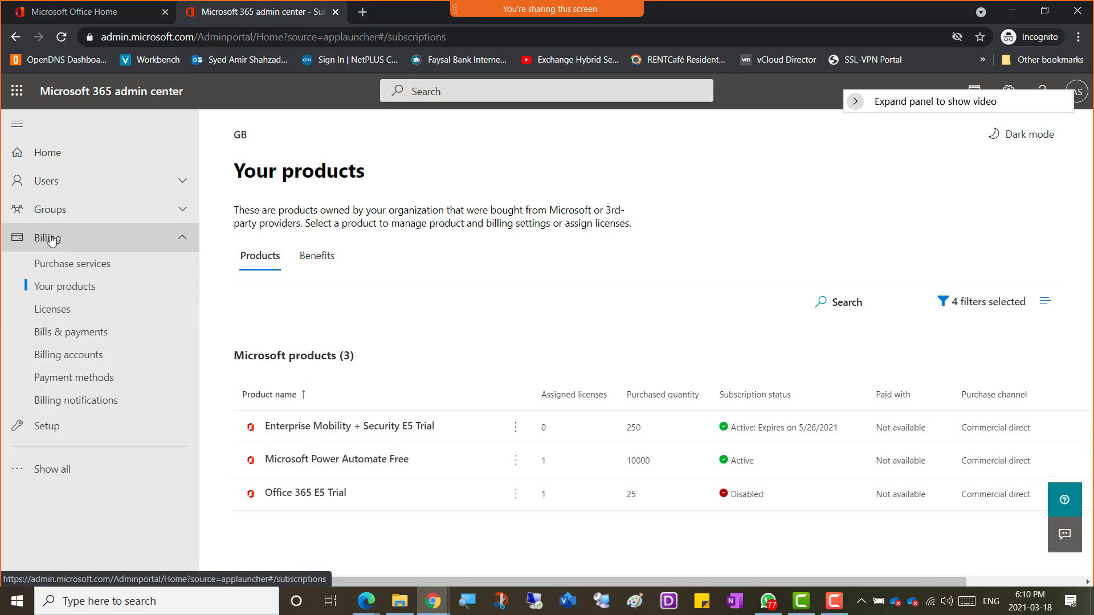
click(71, 475)
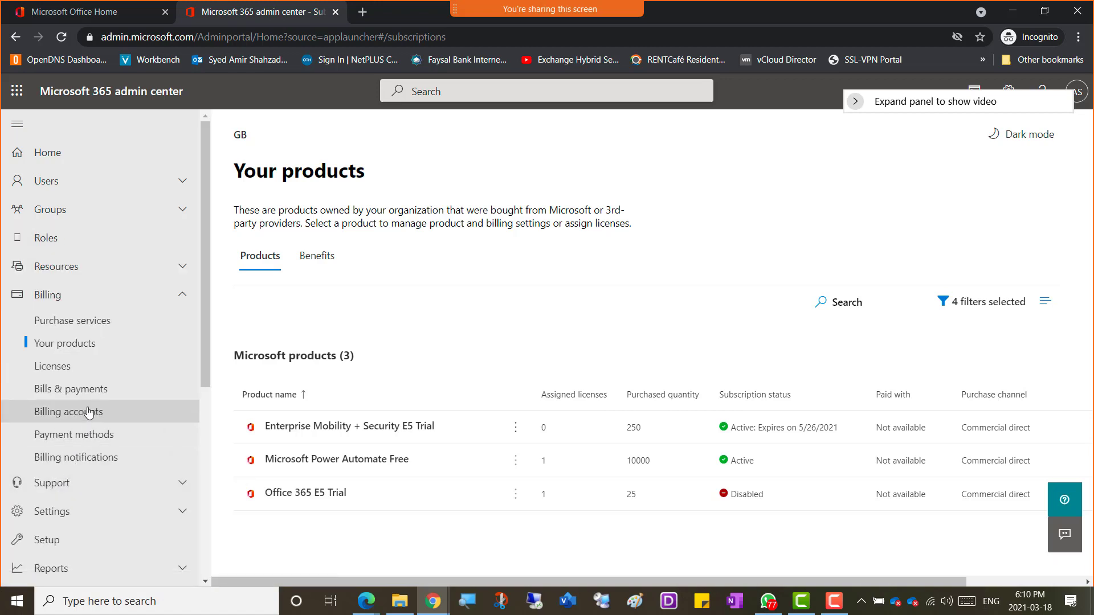
scroll(89, 412, down, 5)
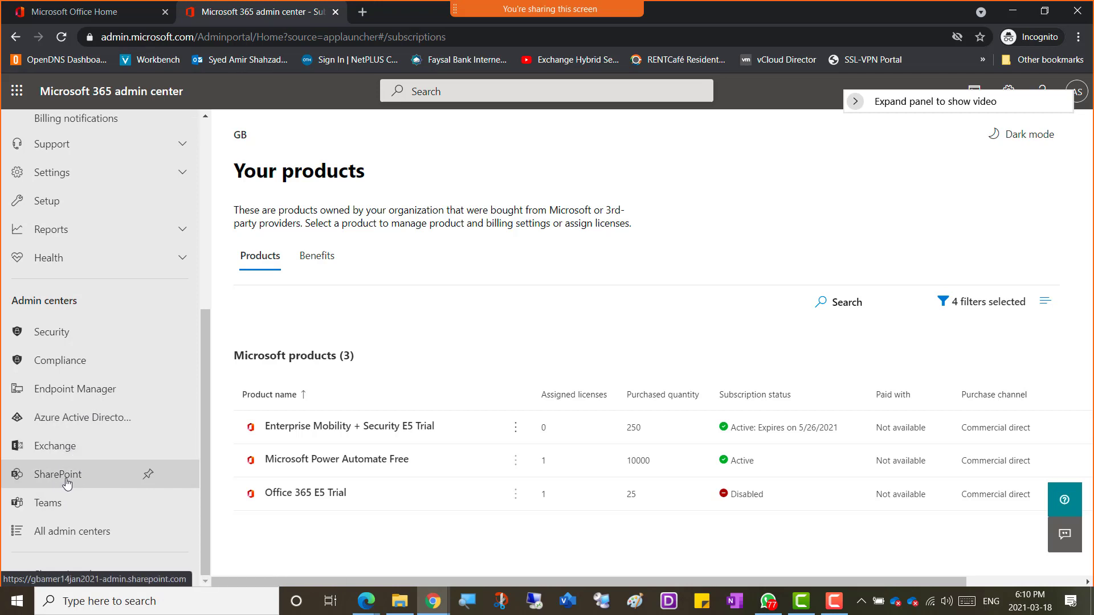
Step: Go to the SharePoint admin center and view Sites > Active sites
click(67, 483)
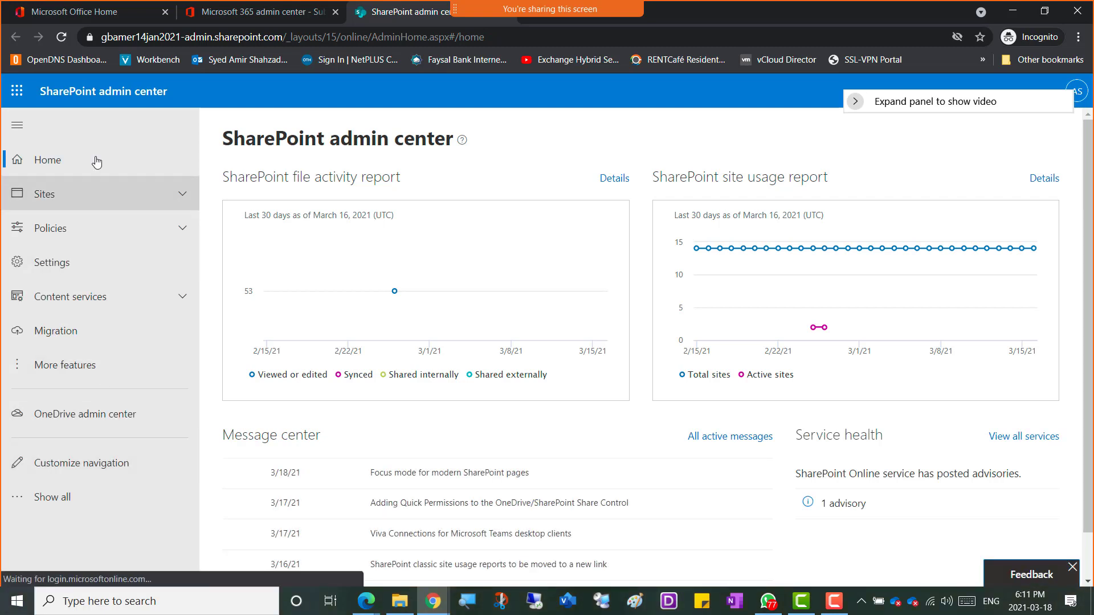
click(83, 204)
click(79, 228)
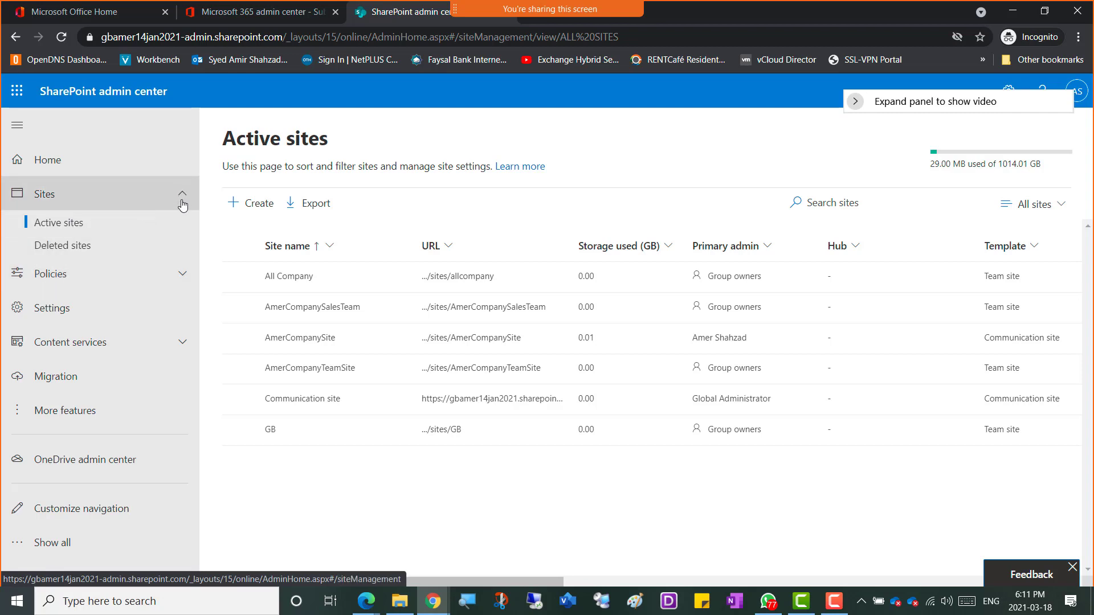
Step: Collapse Sites and expand Policies in the SharePoint admin center navigation
click(183, 196)
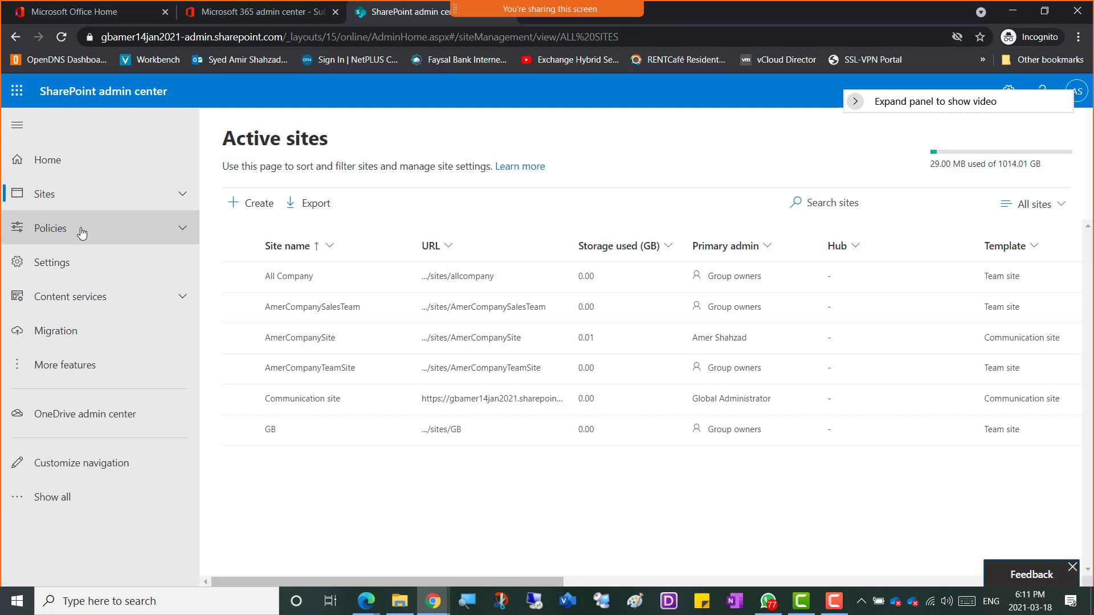
click(183, 230)
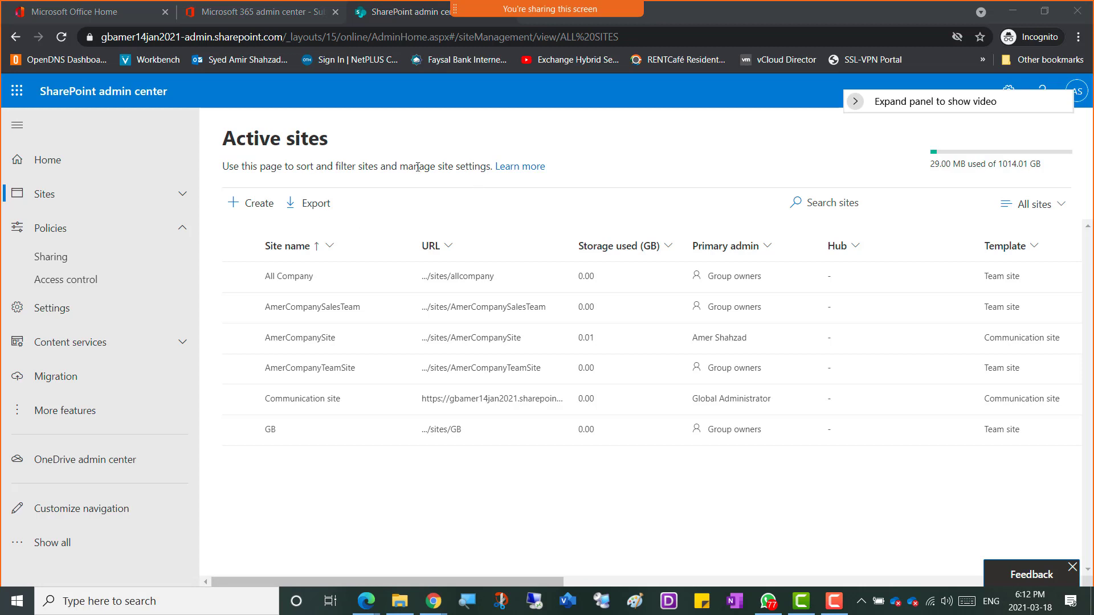
Step: Go to Policies > Sharing and highlight the Most permissive, Least permissive and Anyone descriptions
click(57, 262)
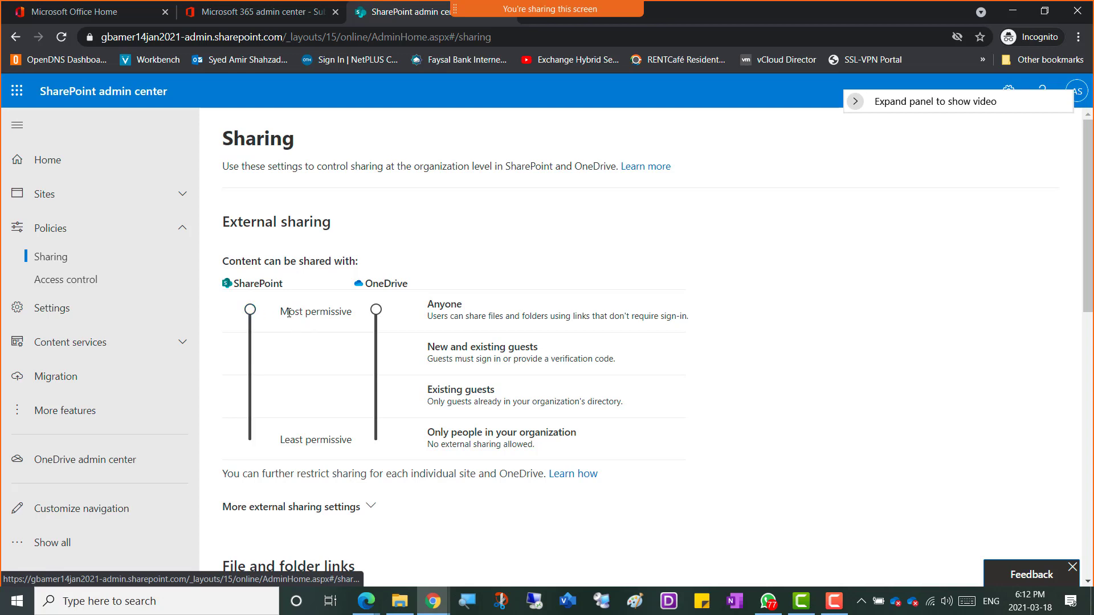
drag(280, 311, 356, 312)
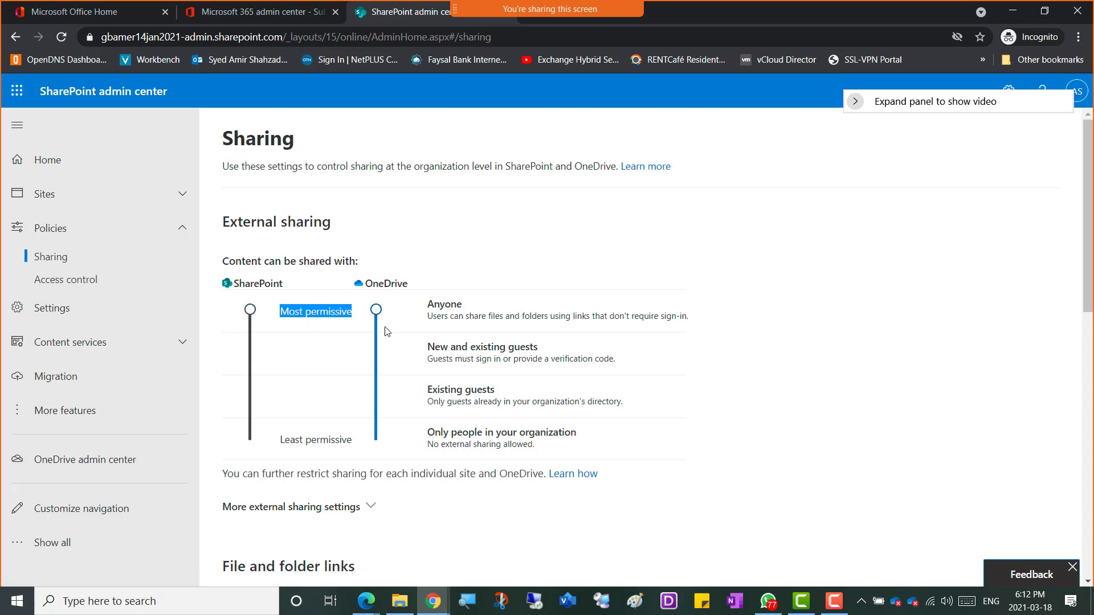
drag(280, 439, 352, 440)
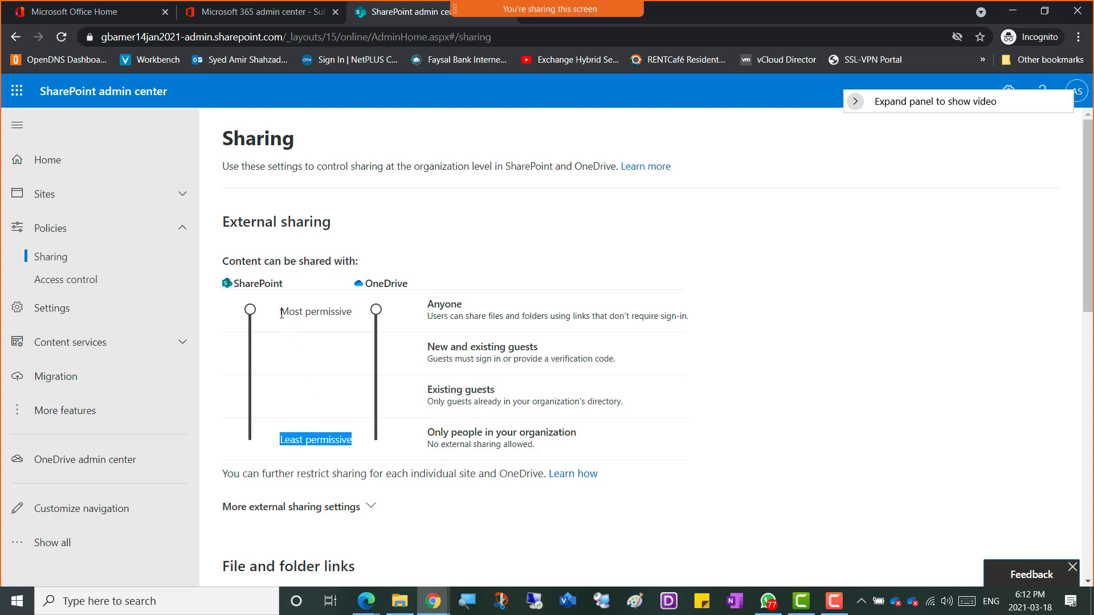
drag(280, 311, 363, 318)
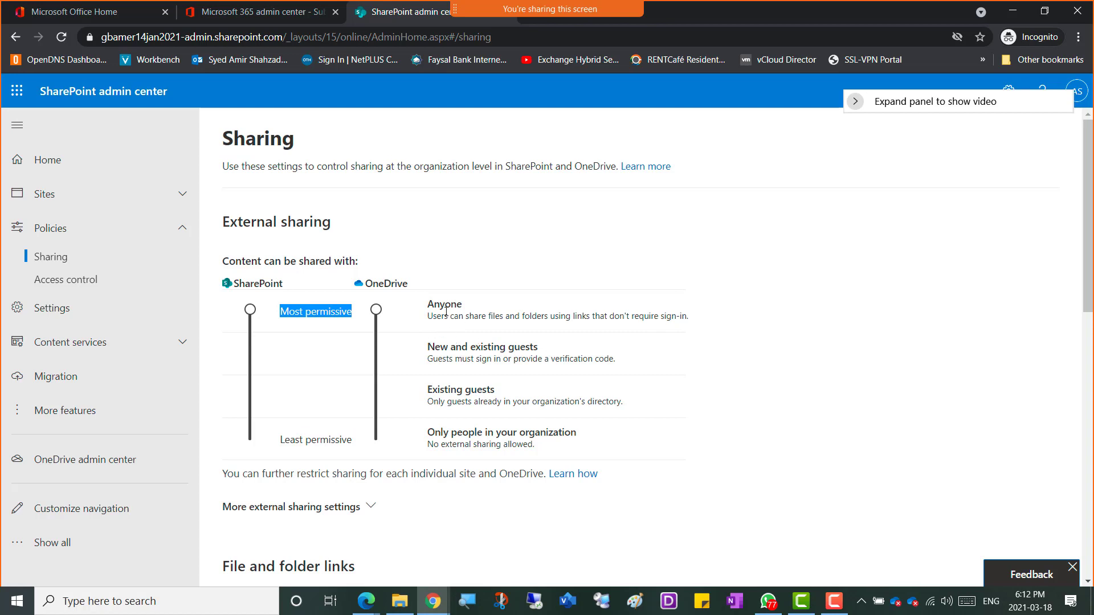
drag(429, 316, 695, 322)
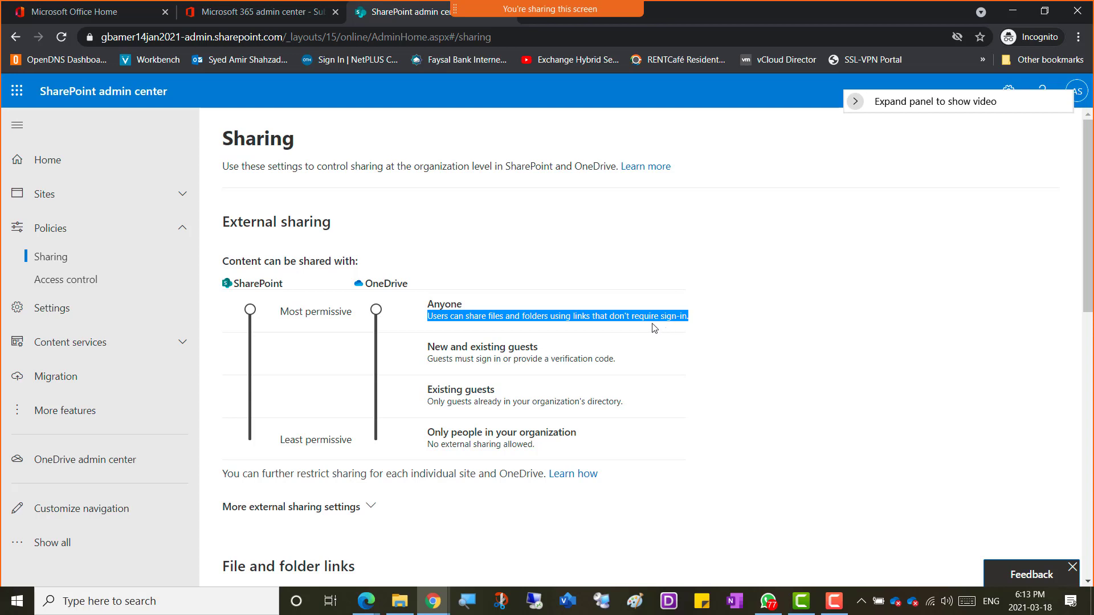
click(609, 316)
drag(608, 316, 688, 317)
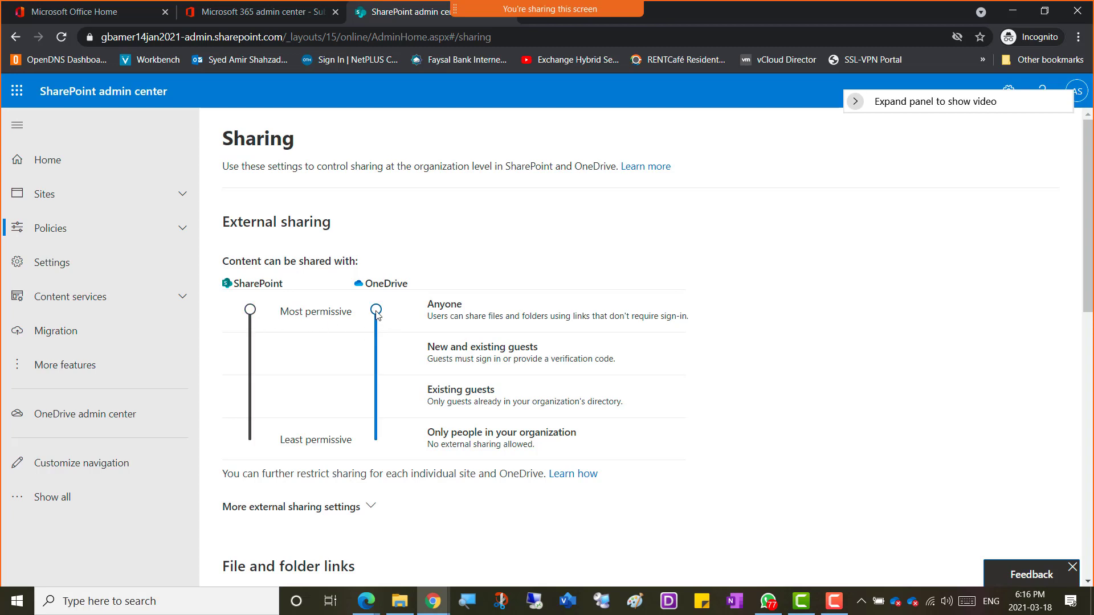
Step: Try the External sharing sliders, leaving SharePoint and OneDrive at New and existing guests
drag(376, 313, 377, 367)
drag(382, 356, 376, 309)
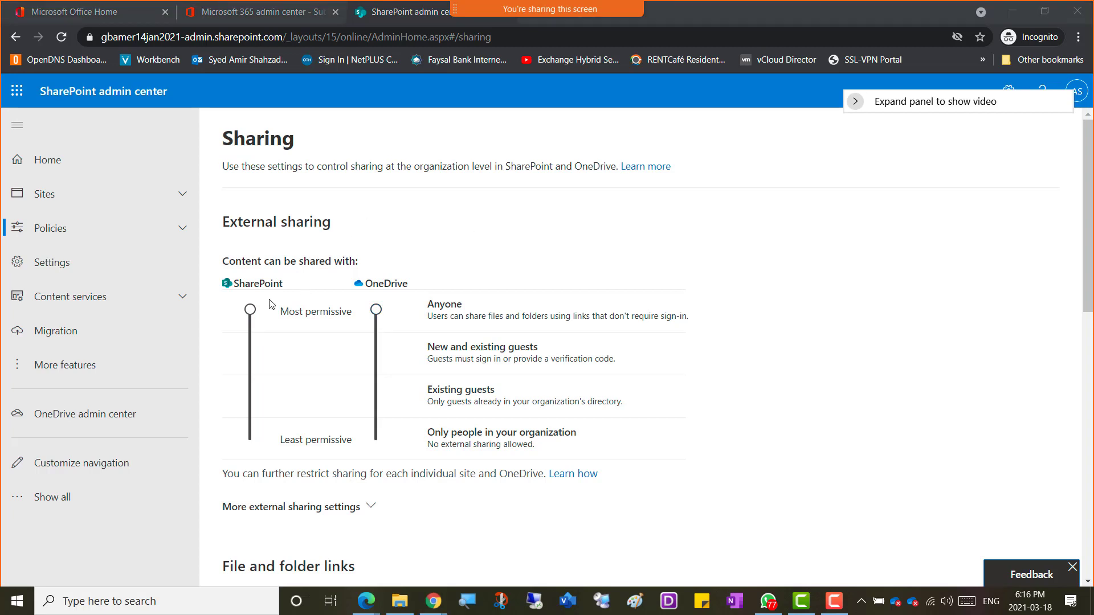
click(249, 311)
drag(250, 312, 254, 378)
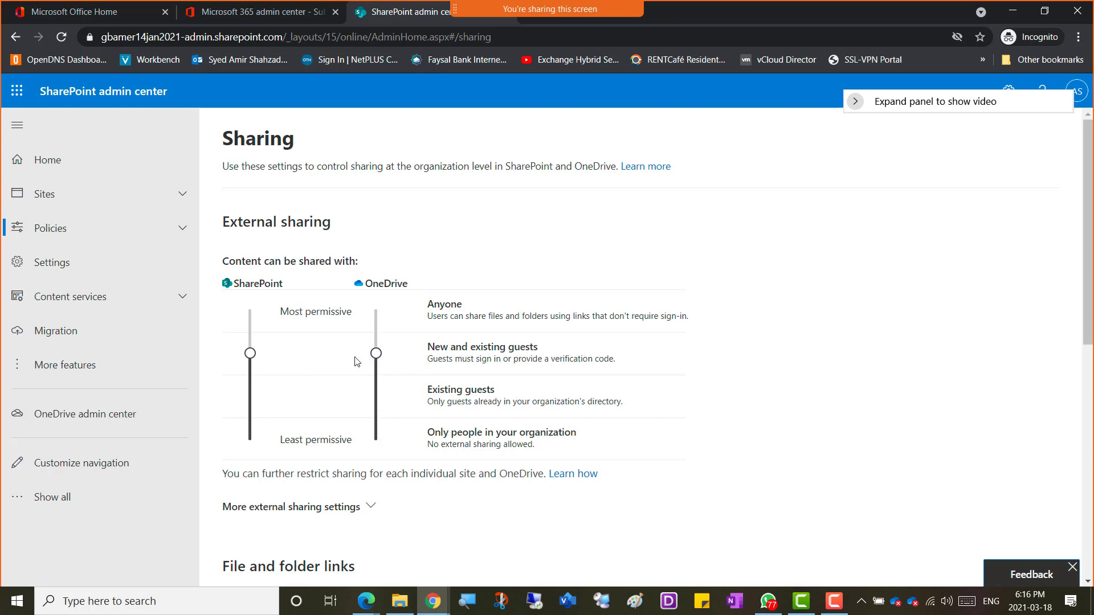
drag(249, 354, 258, 315)
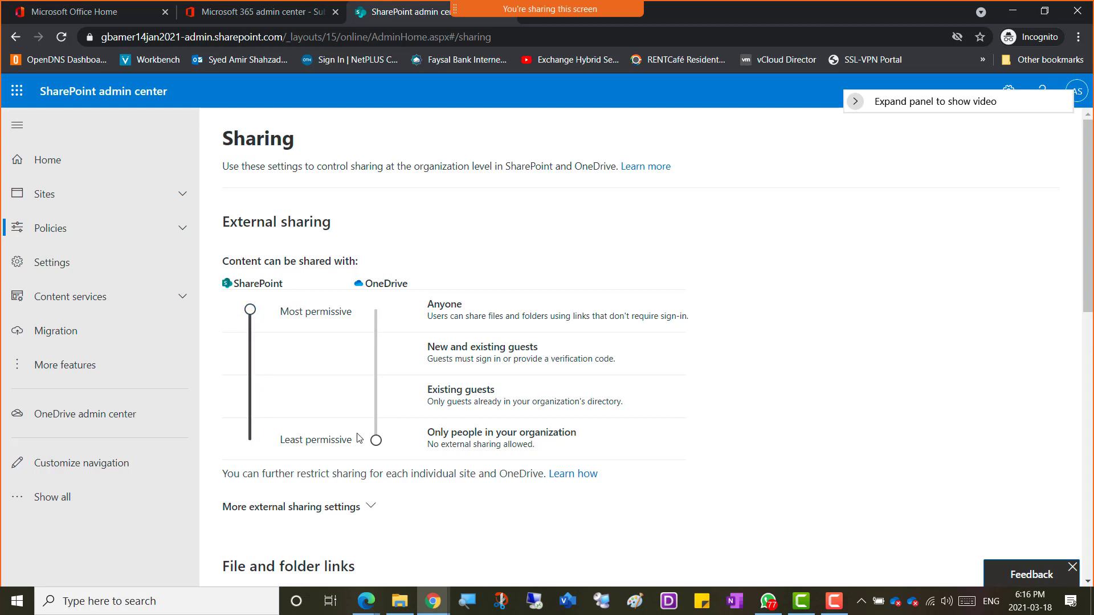
drag(376, 440, 379, 312)
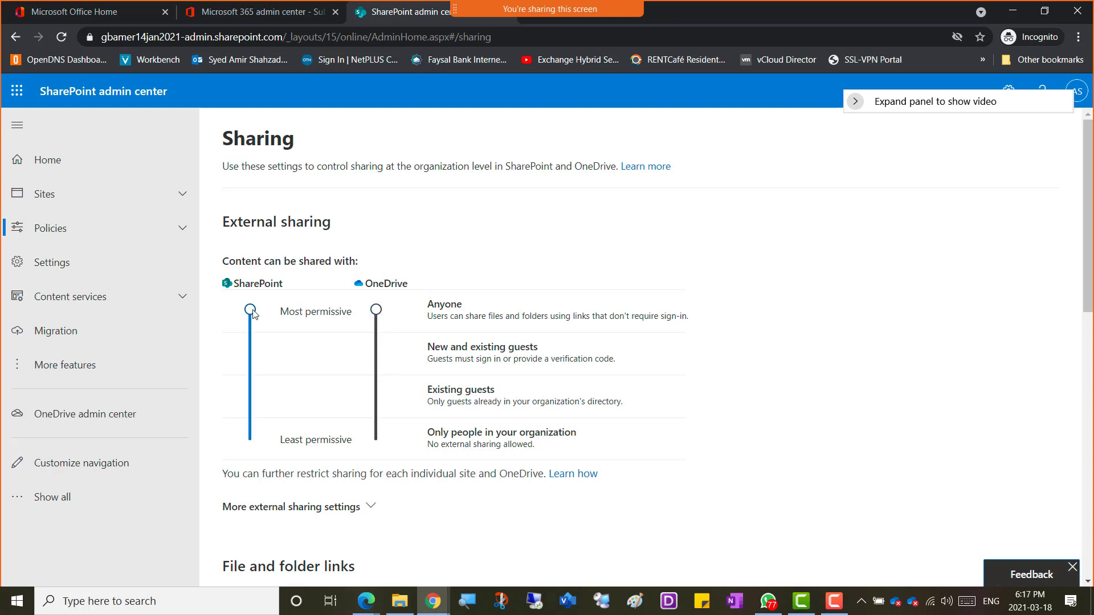
drag(252, 314, 254, 352)
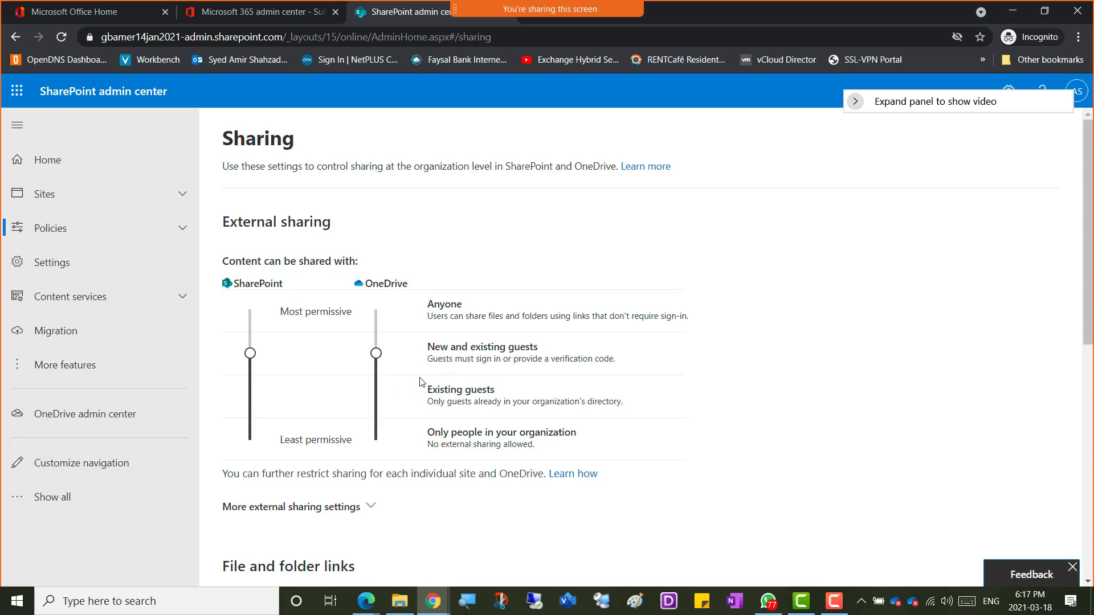
Step: Set SharePoint sharing to Existing guests after trying Only people in your organization, then adjust OneDrive
drag(250, 354, 254, 403)
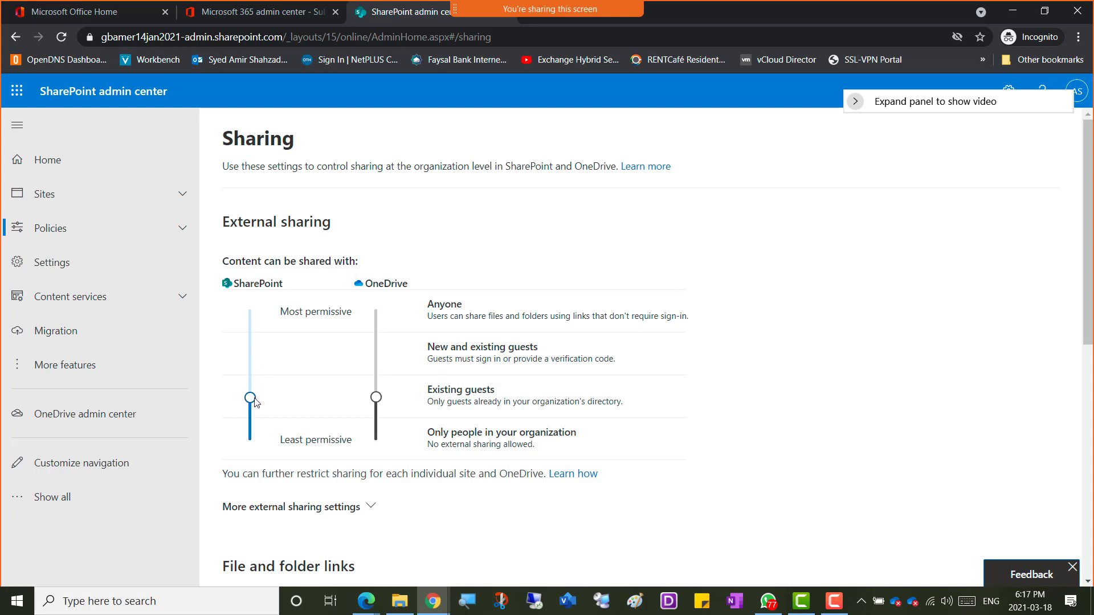
drag(255, 402, 256, 443)
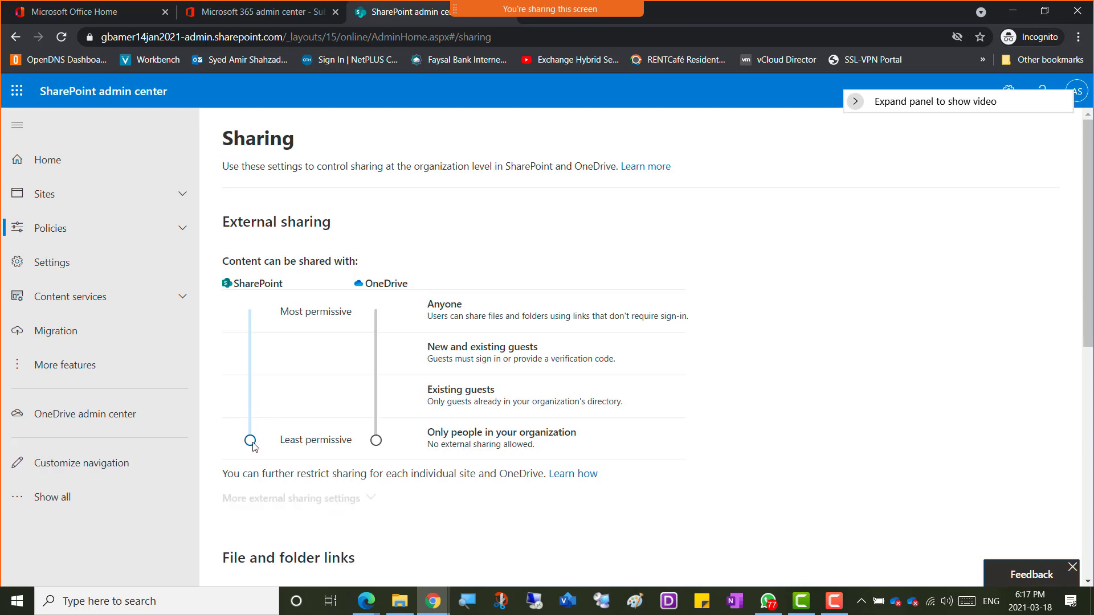
drag(252, 444, 255, 393)
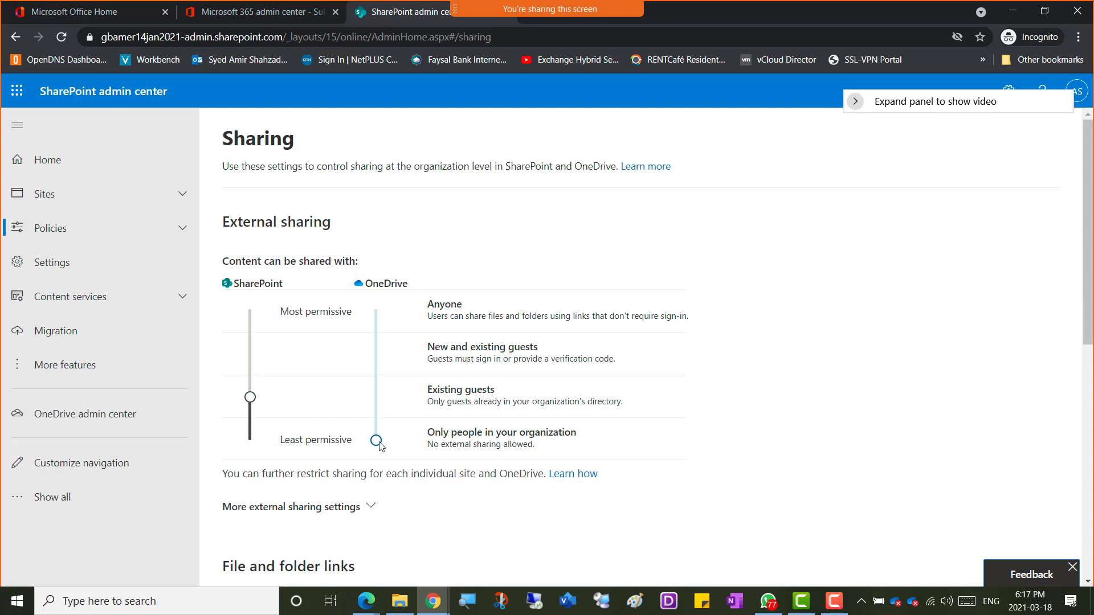
mouse_move(379, 446)
mouse_down()
mouse_move(375, 401)
mouse_move(377, 437)
mouse_up()
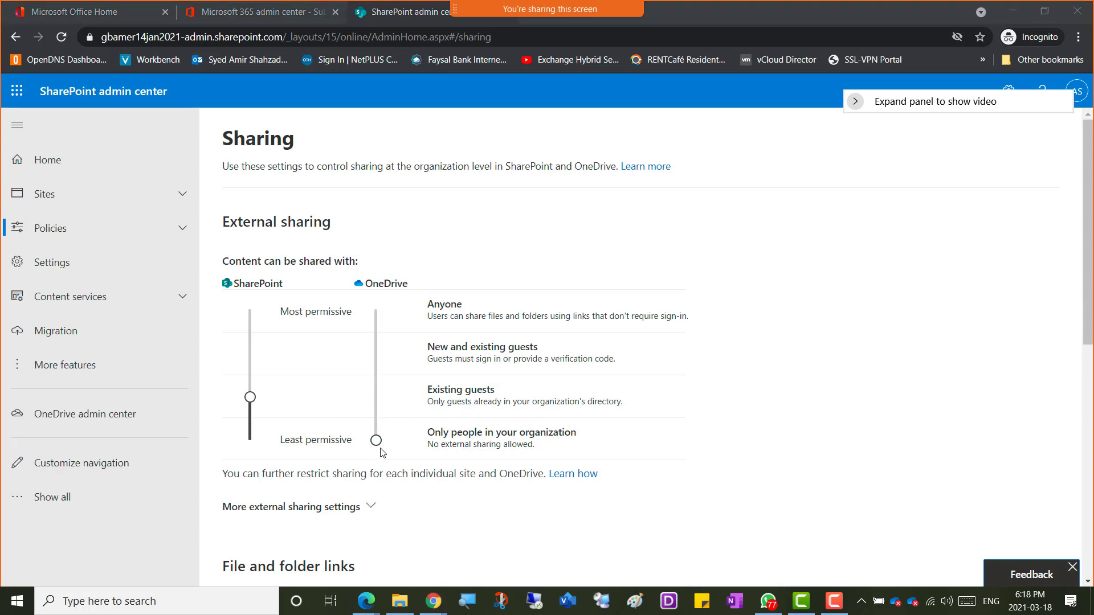
drag(376, 441, 387, 300)
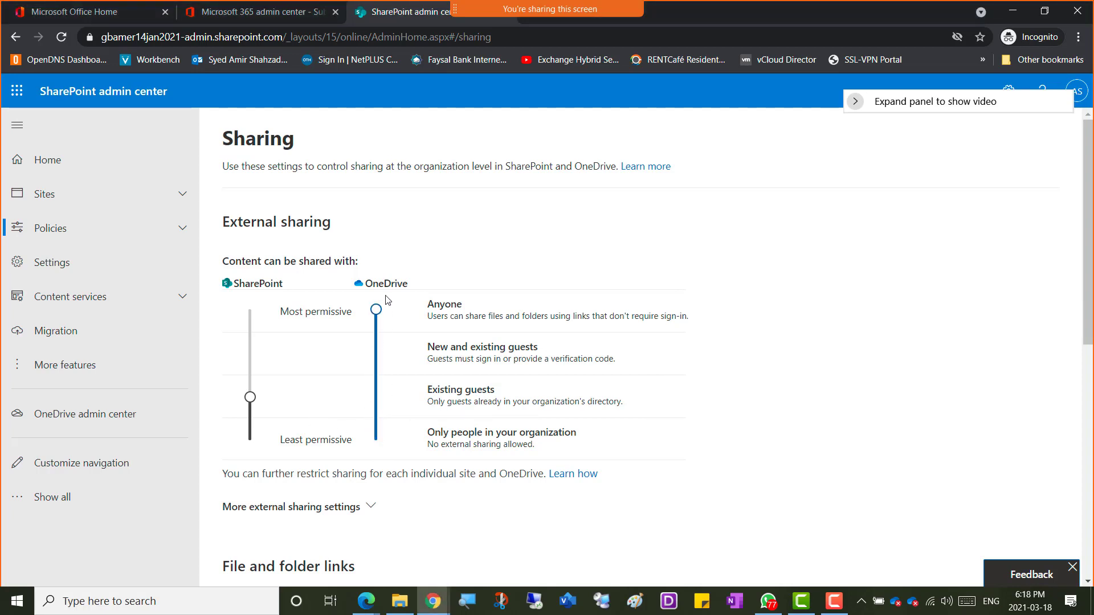
Step: Move the SharePoint and OneDrive sharing sliders through the guest levels, ending both at Anyone
drag(250, 397, 257, 312)
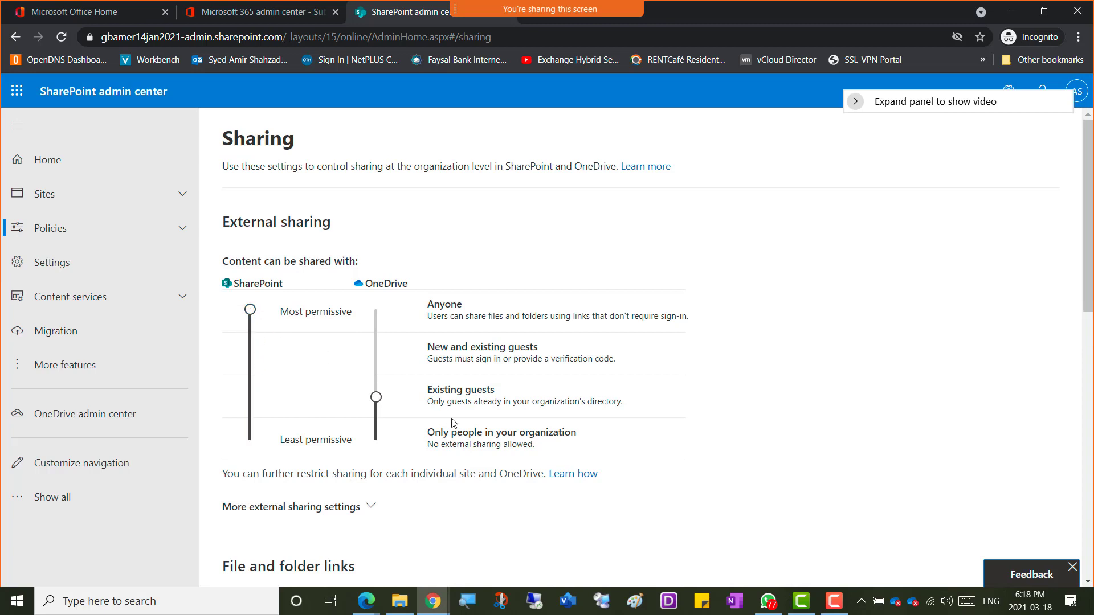
drag(260, 370, 261, 371)
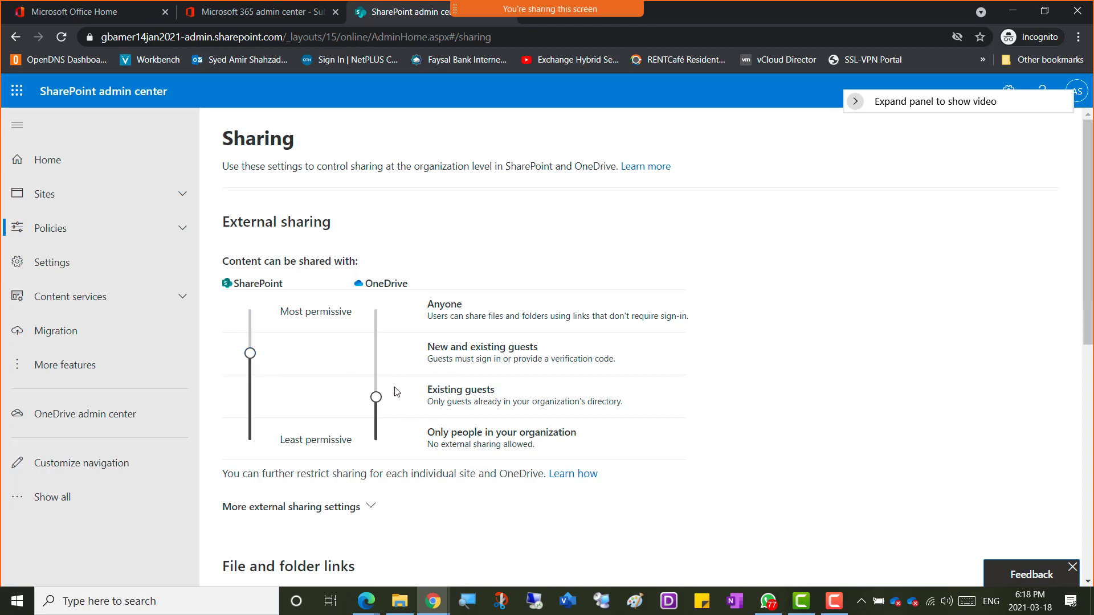
drag(376, 398, 384, 358)
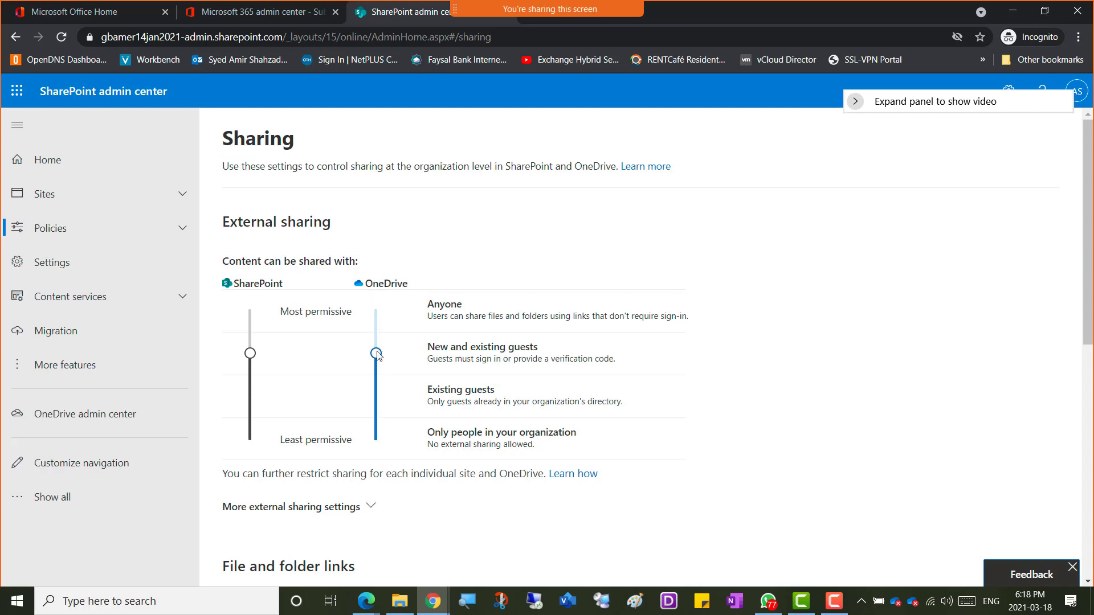
mouse_move(376, 354)
mouse_down()
mouse_move(381, 298)
mouse_move(378, 354)
mouse_up()
drag(250, 353, 251, 396)
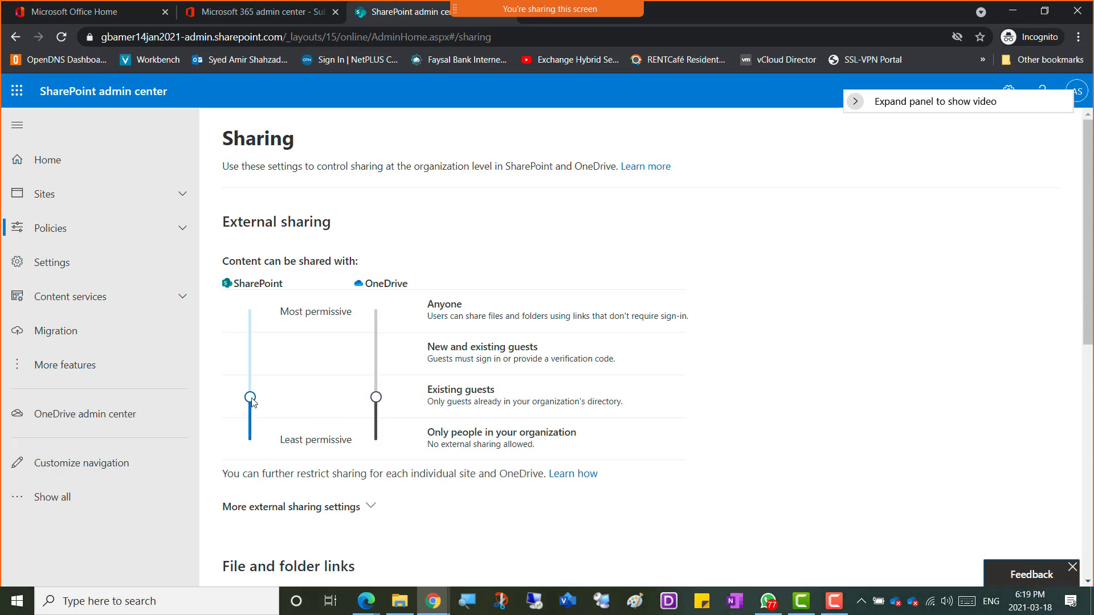
drag(257, 402, 255, 315)
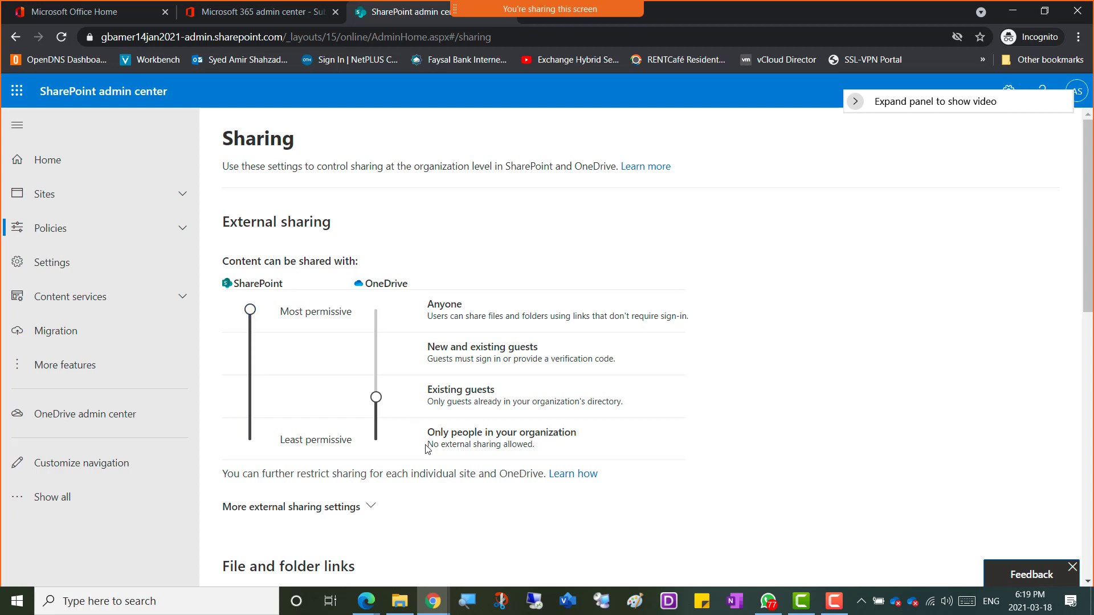
drag(376, 397, 376, 311)
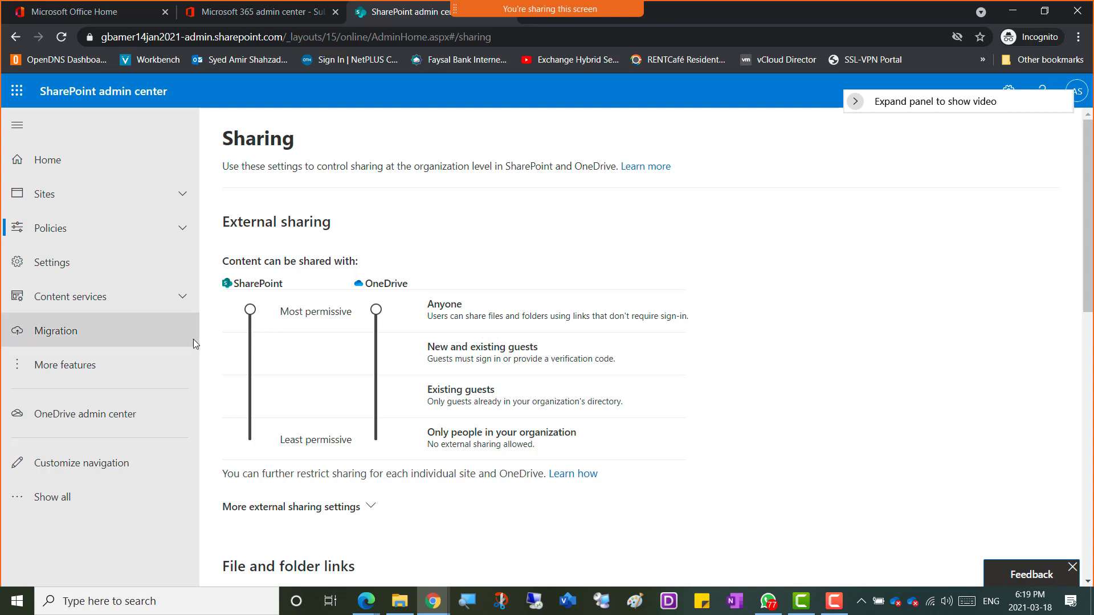
drag(250, 309, 251, 353)
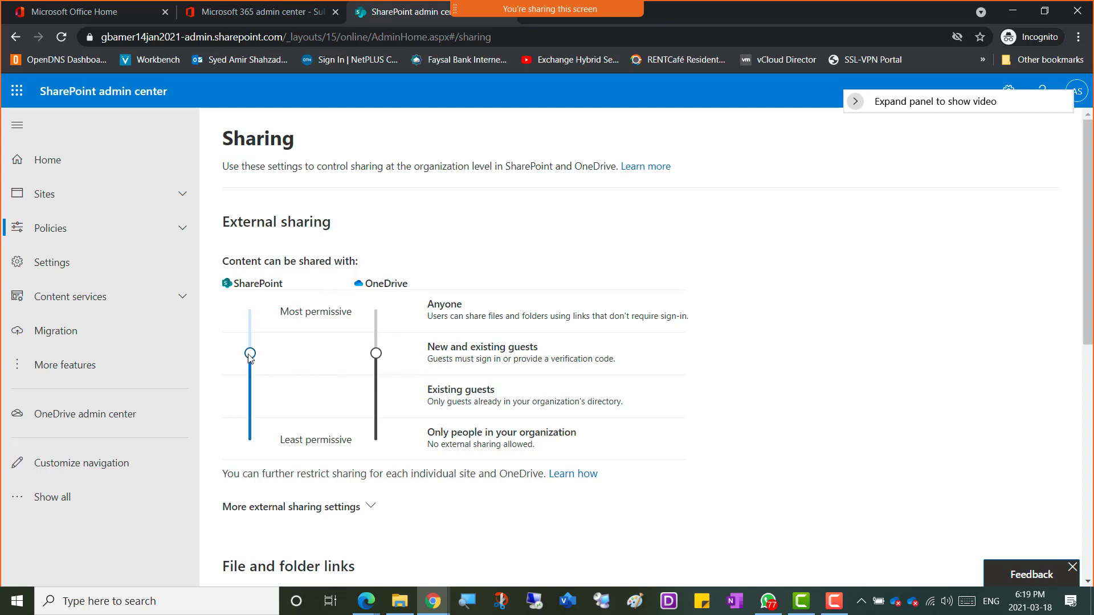
Step: Lower SharePoint external sharing to Existing guests, then to Only people in your organization
drag(249, 355, 250, 397)
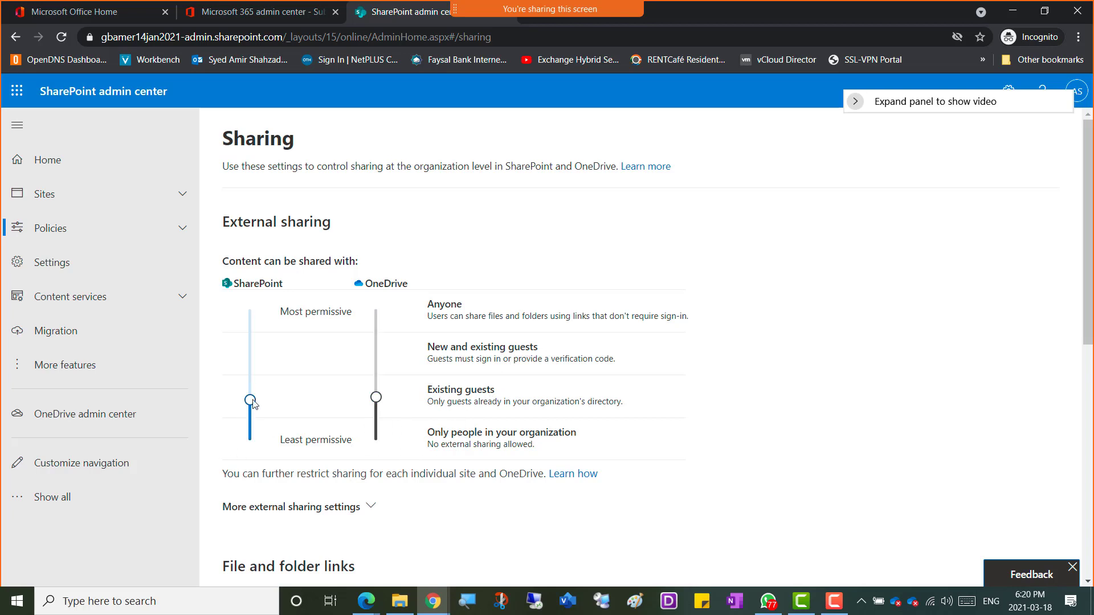
drag(250, 397, 250, 439)
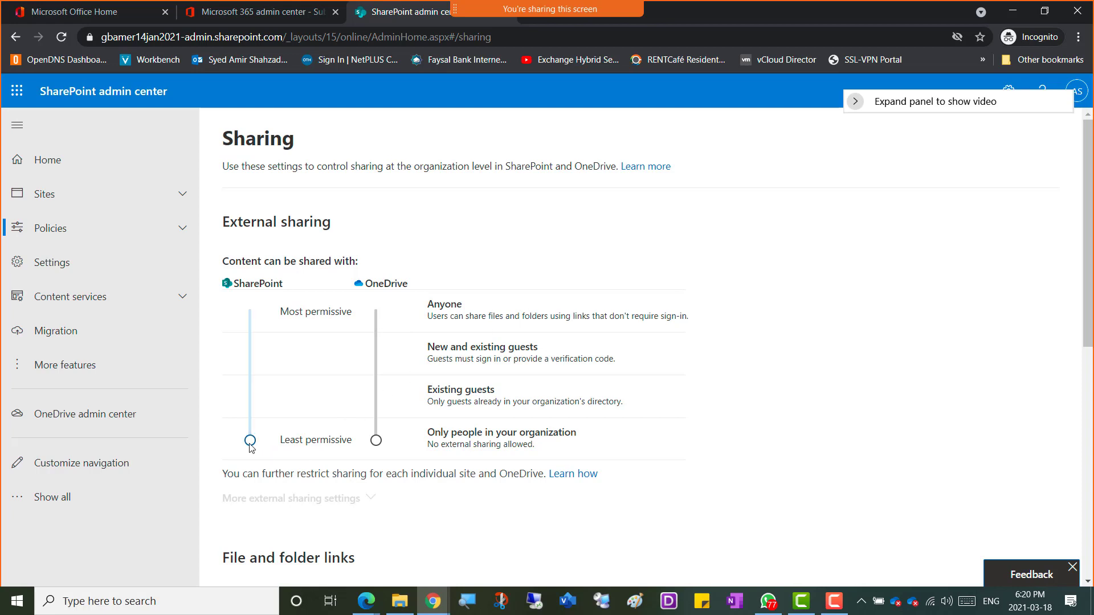
Step: Raise SharePoint and OneDrive sharing to New and existing guests and highlight that option's text
drag(249, 444, 246, 365)
drag(376, 439, 373, 355)
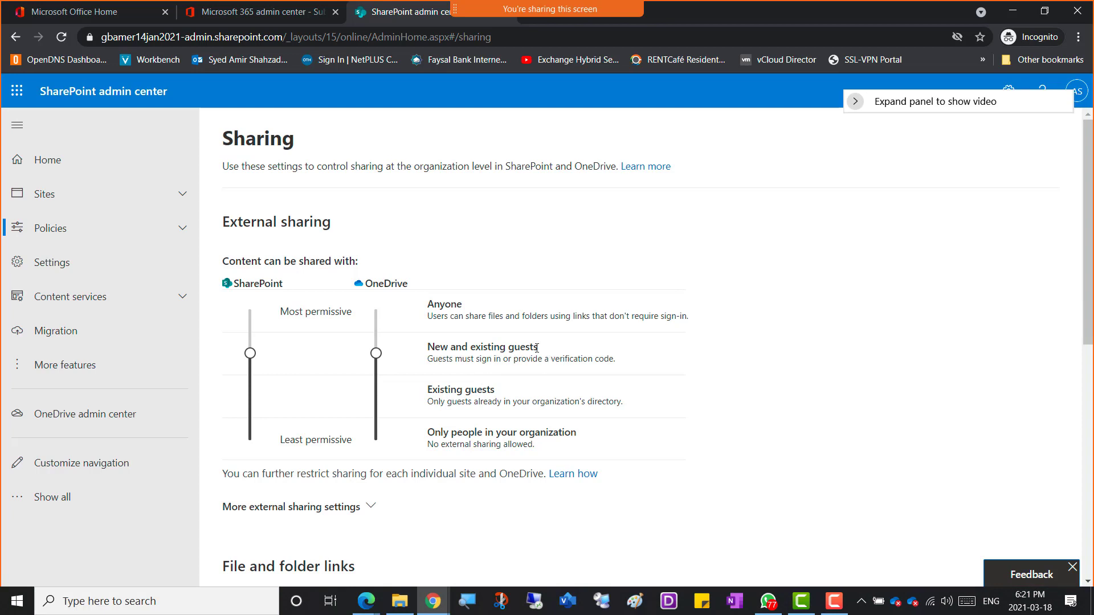
drag(538, 349, 420, 357)
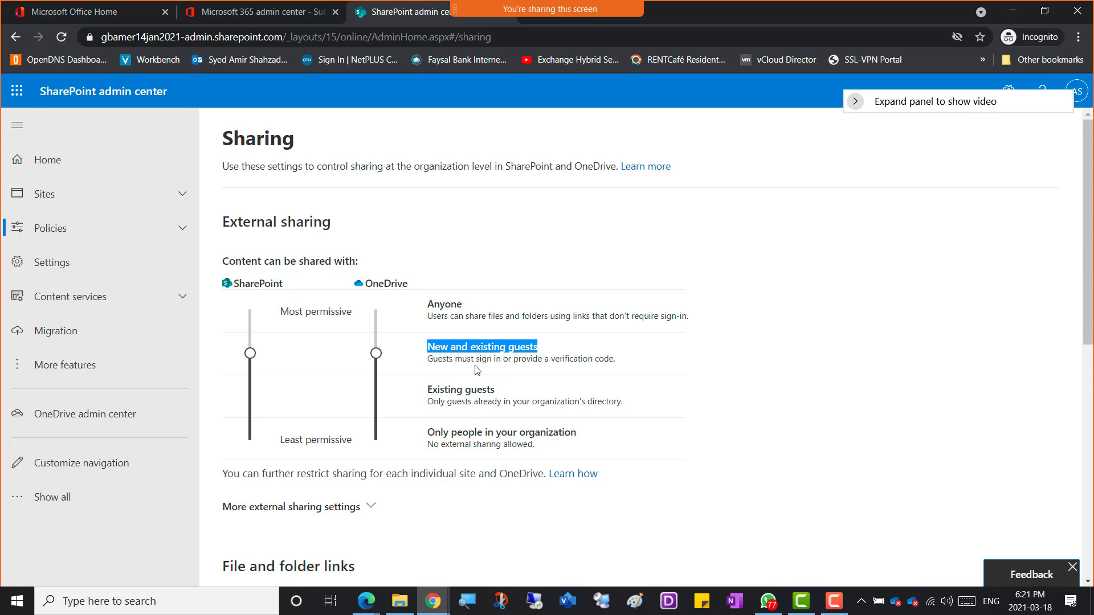
Step: Clear the highlight and snip the Sharing settings page to the clipboard with Win+Shift+S
click(460, 350)
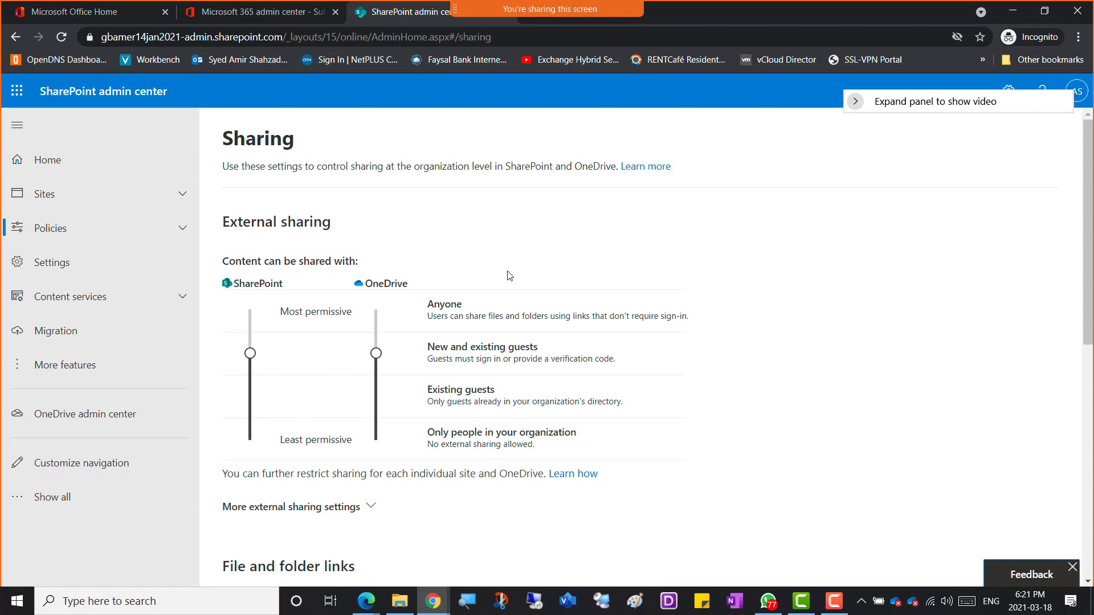
drag(957, 113, 975, 185)
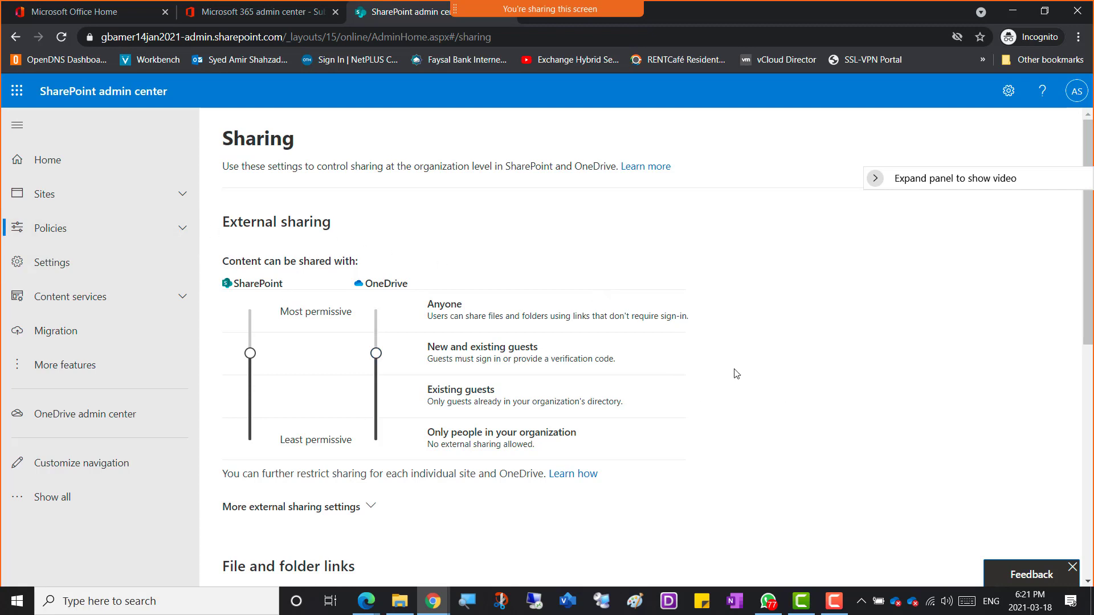
key(super+shift+s)
mouse_move(5, 73)
mouse_down()
mouse_move(701, 422)
mouse_move(792, 538)
mouse_up()
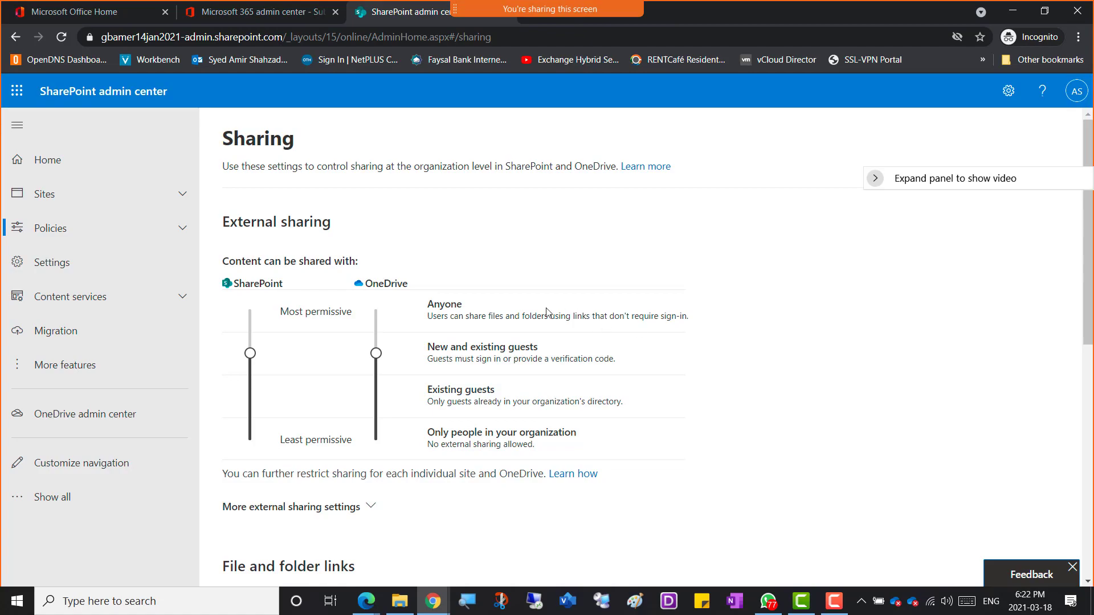
key(super+shift+s)
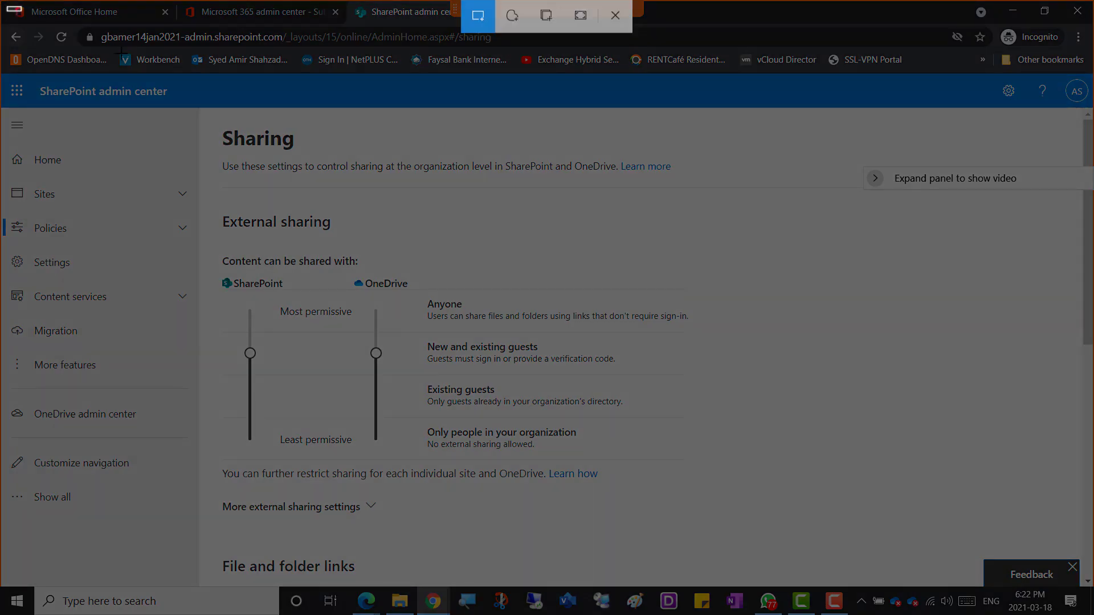
mouse_move(7, 6)
mouse_down()
mouse_move(670, 549)
mouse_move(744, 544)
mouse_up()
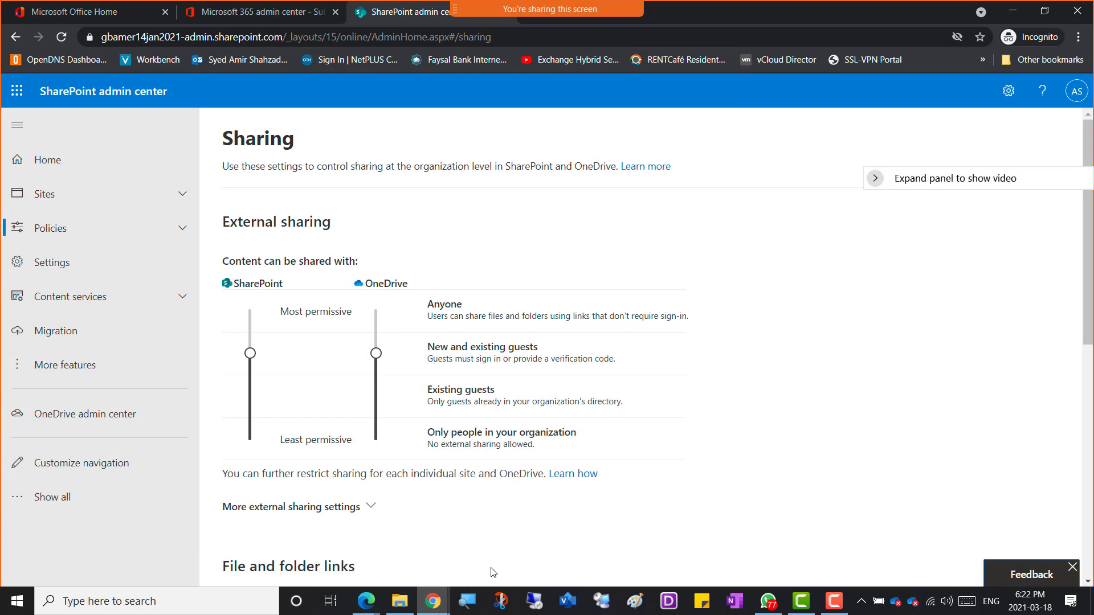
Step: Bring the class notebook forward and open the Week 10 page for writing
click(439, 609)
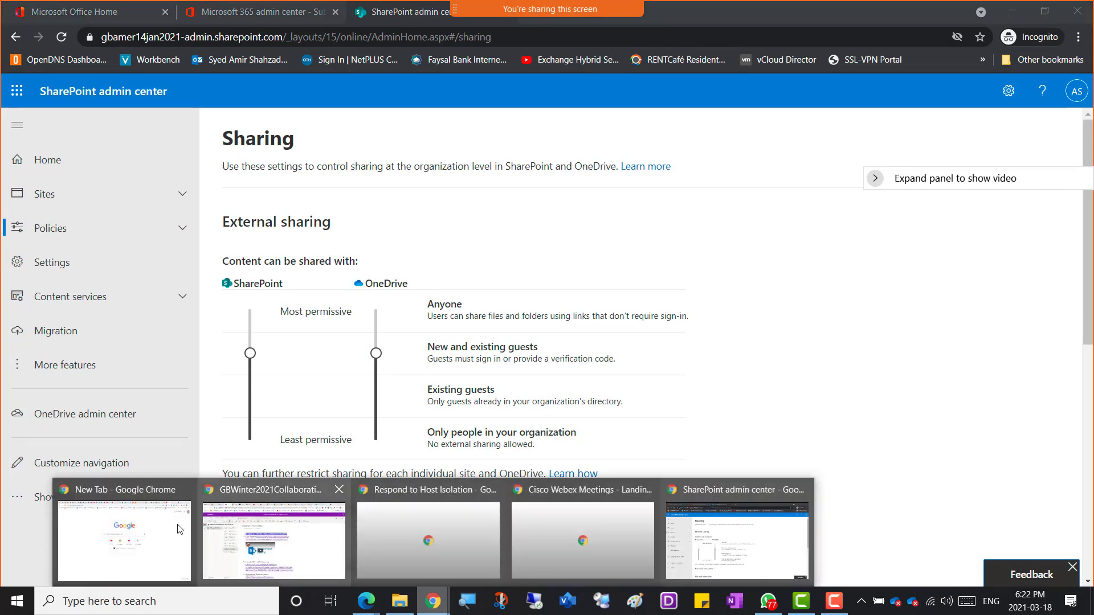
click(245, 549)
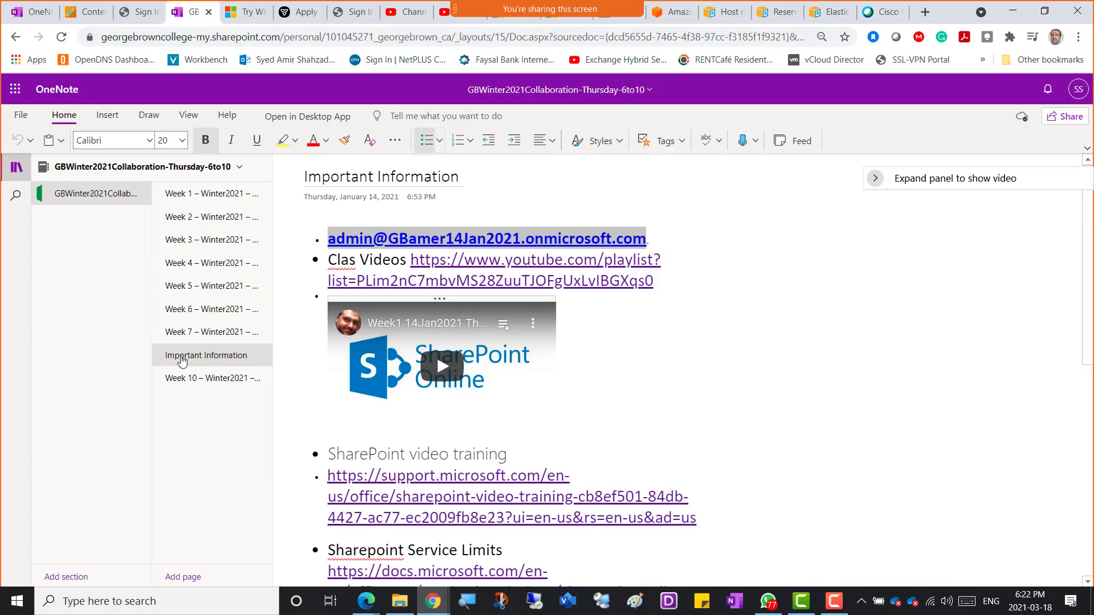
click(205, 380)
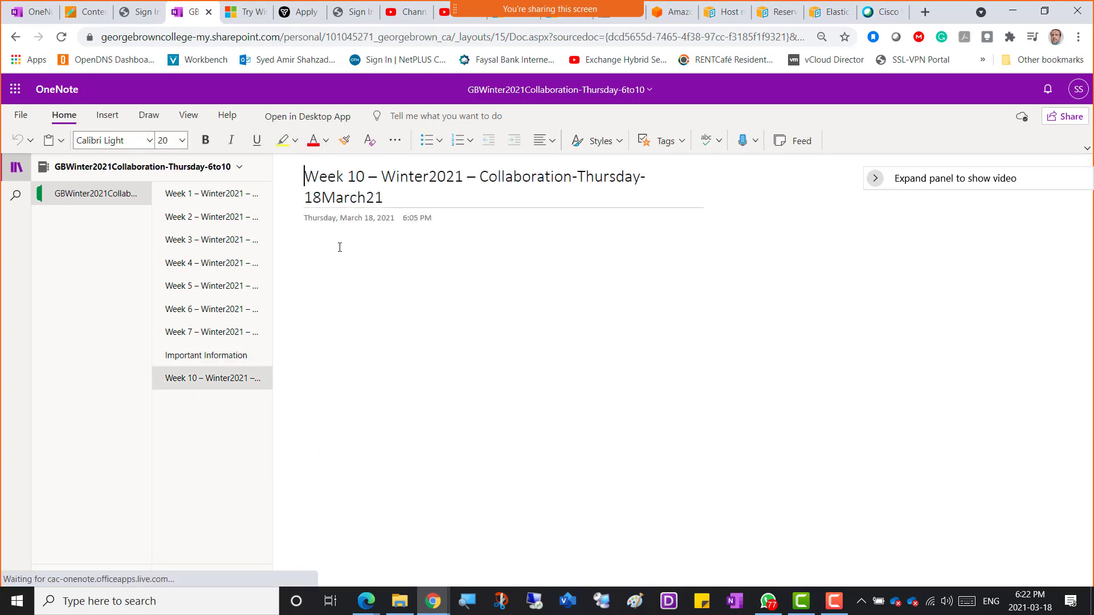
click(333, 244)
Step: Add bullets 'Sharepioint Admin center' and 'Screenshot 1 = Sharepoint External Sharing', then paste the screenshot below
text(* Sharepi)
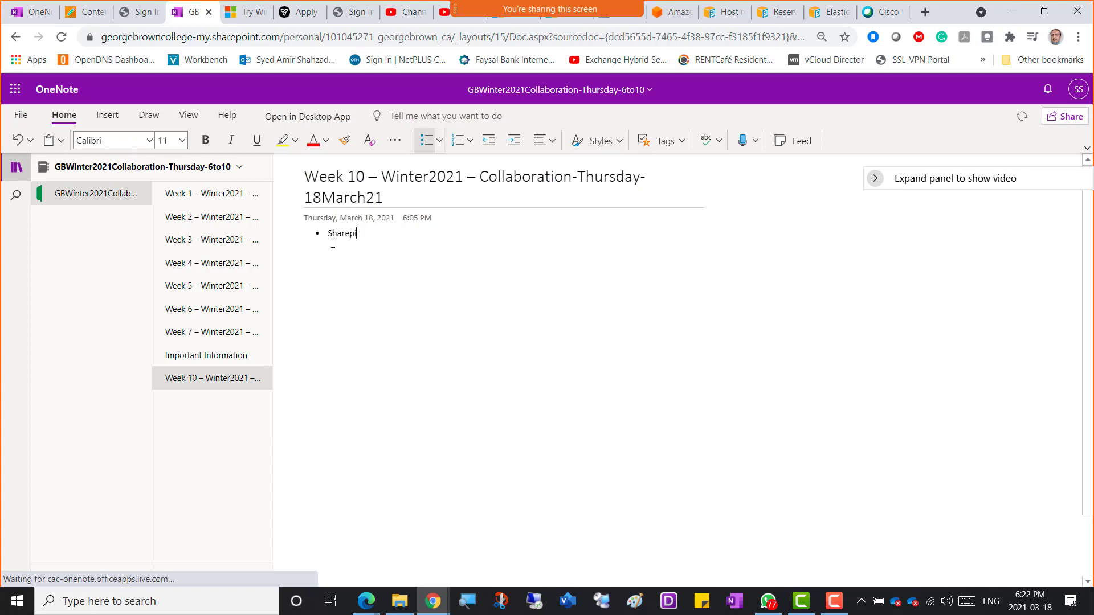
key(BackSpace)
text(oint Admin center)
key(Return)
text(Screenshot 1 = Sharepoint)
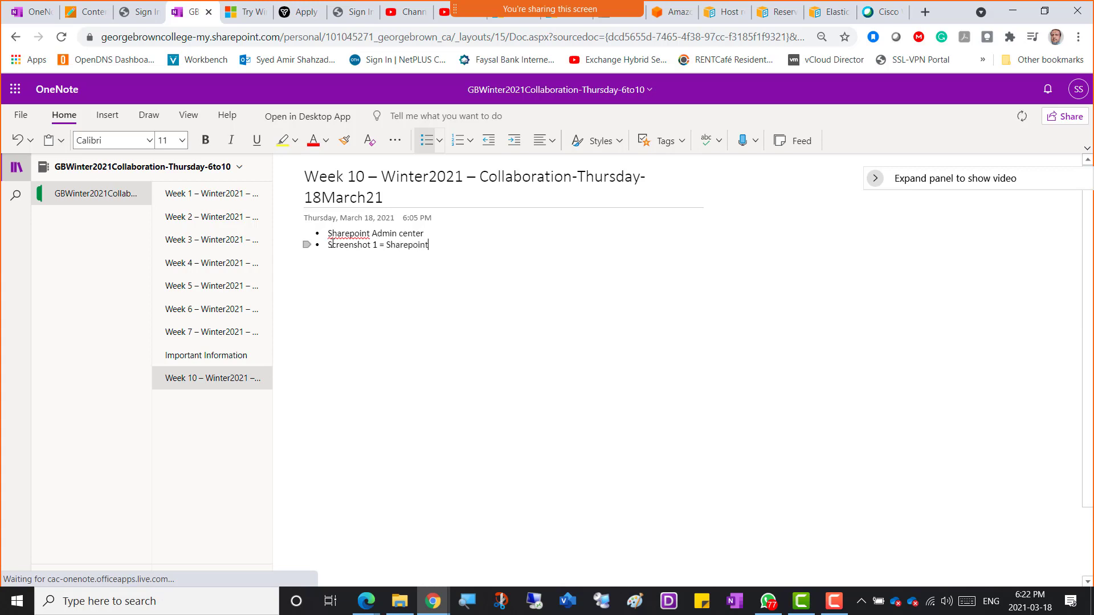
text( External Sharing)
key(Return)
key(ctrl+v)
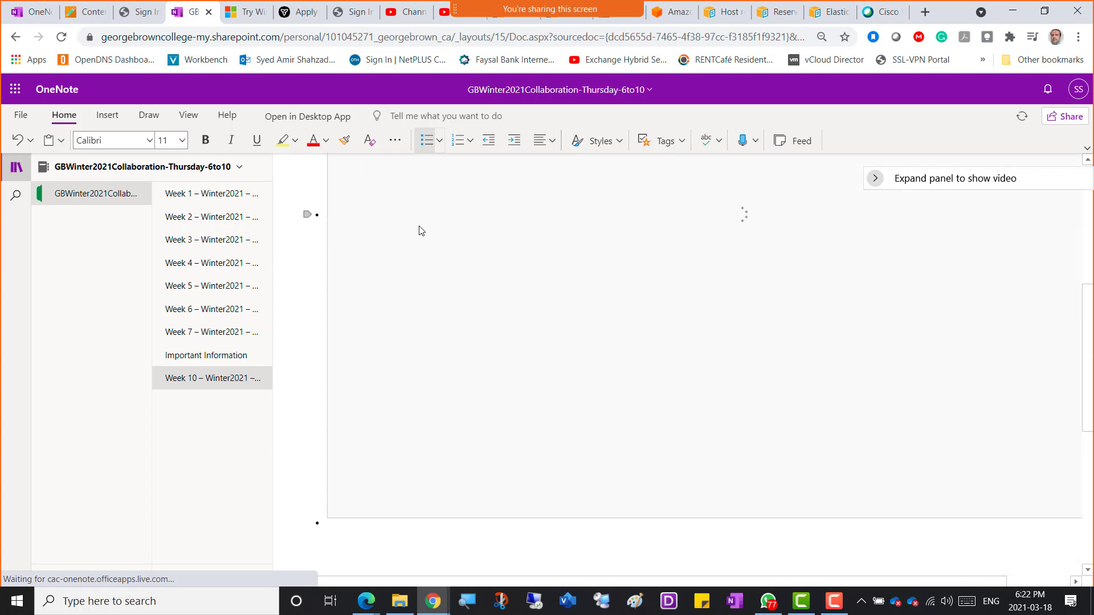
Step: Set both new bullet lines to font size 20
drag(501, 246, 328, 233)
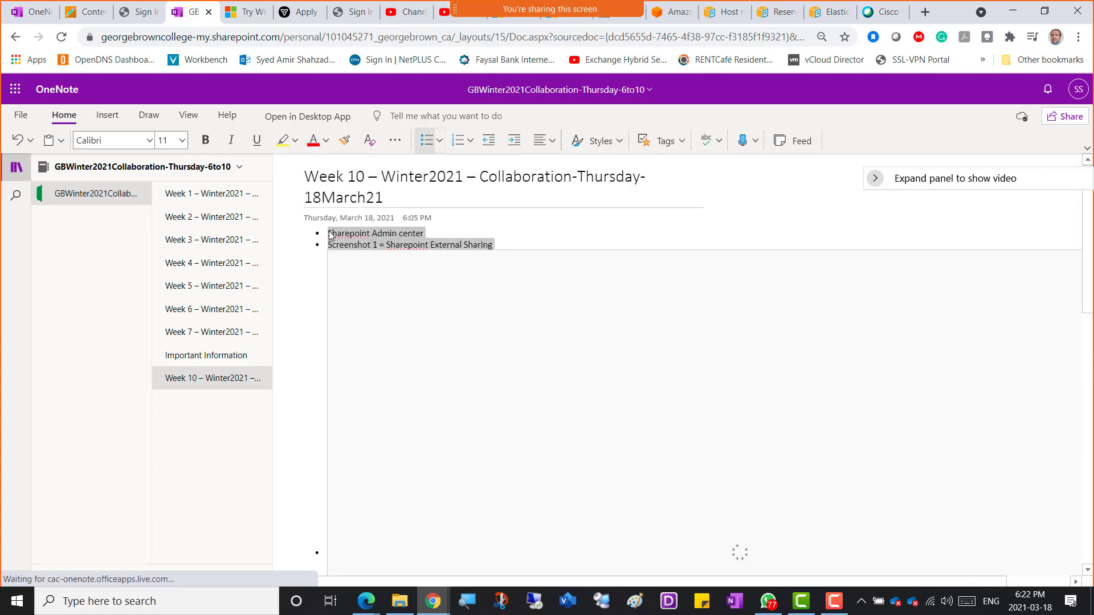
click(426, 191)
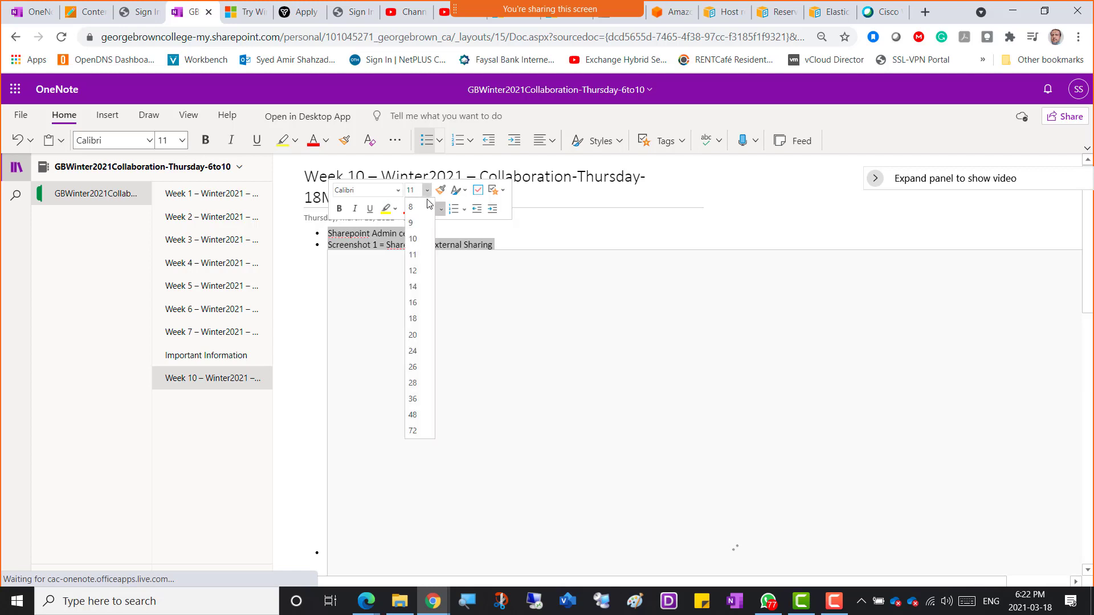
click(415, 336)
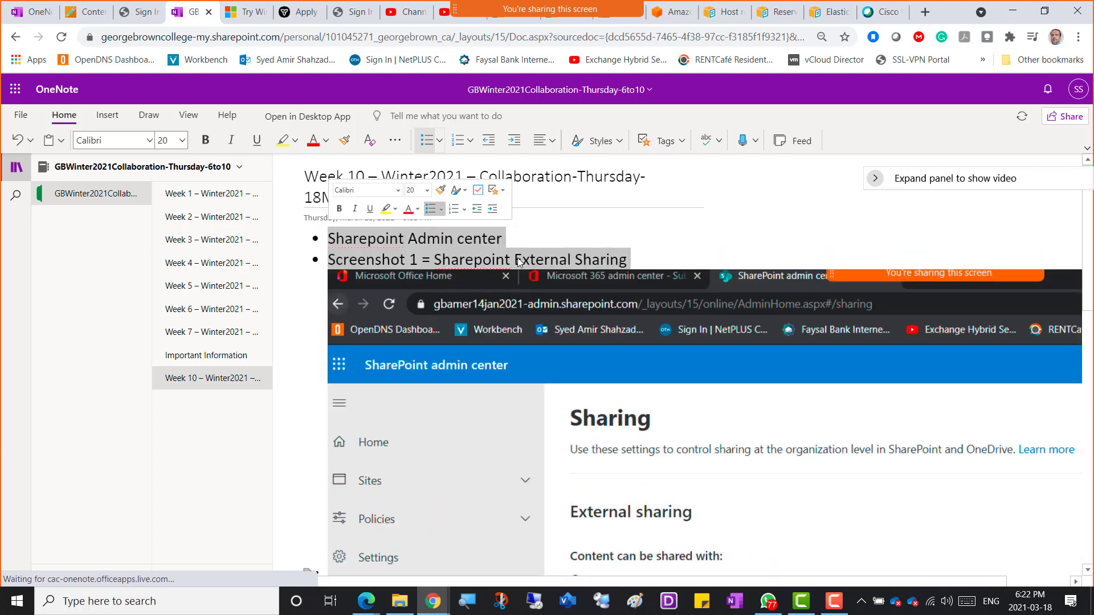
click(645, 261)
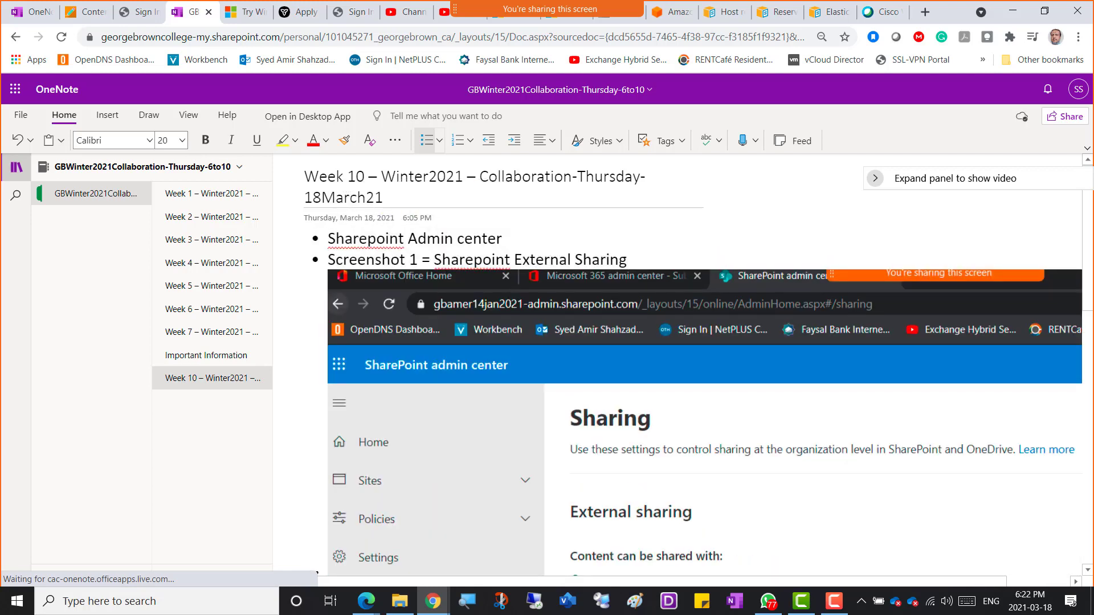
key(alt+Tab)
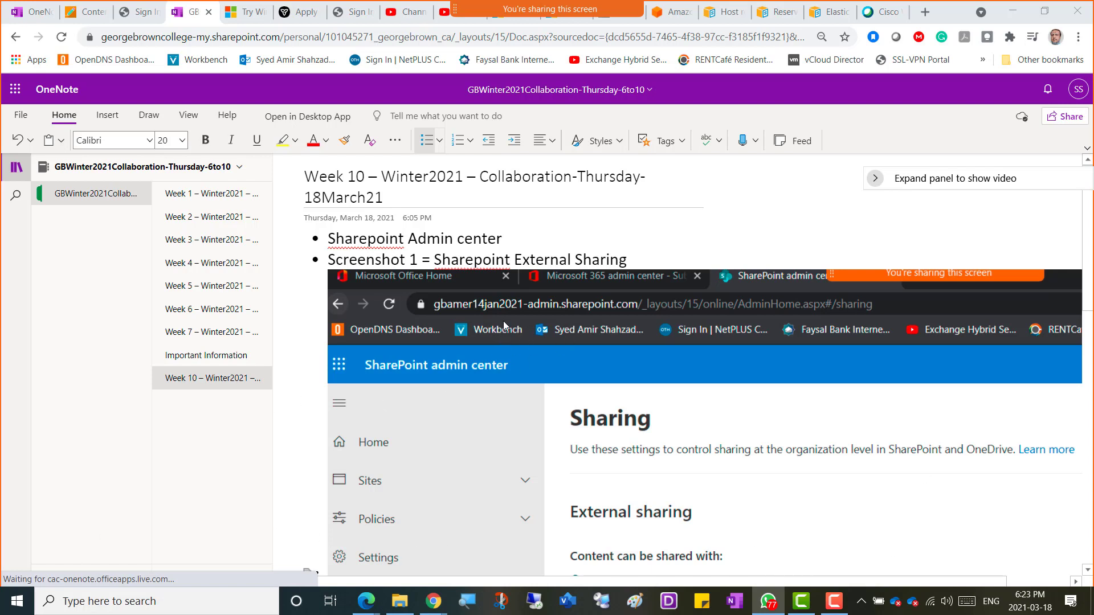
Step: Search 'Sharepoint Online External Sharing' and open Microsoft's External sharing overview article
click(713, 23)
click(485, 36)
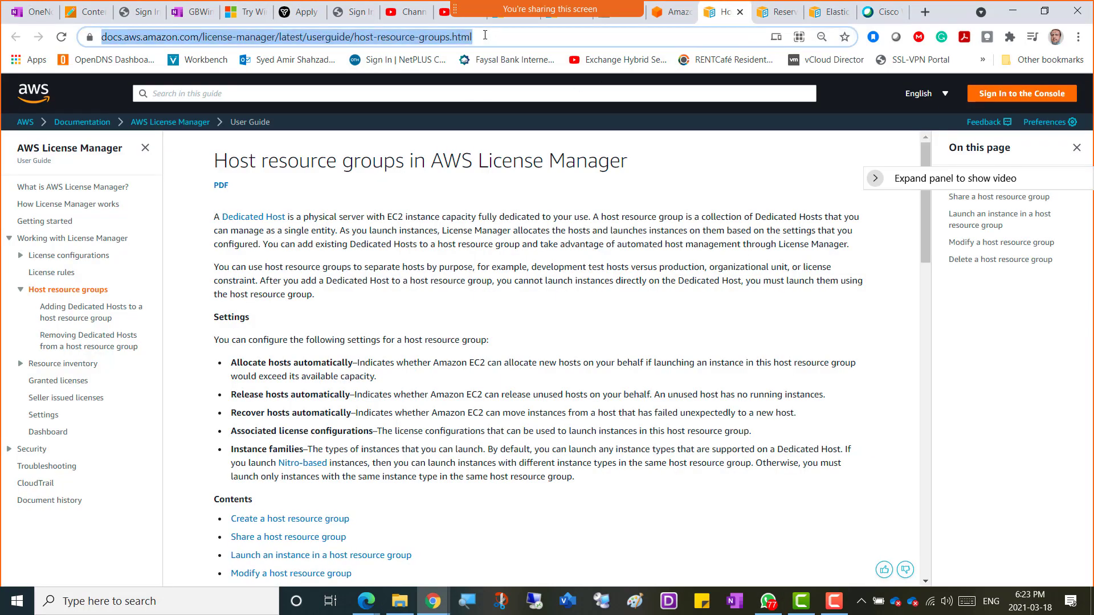
text(Sharepoint )
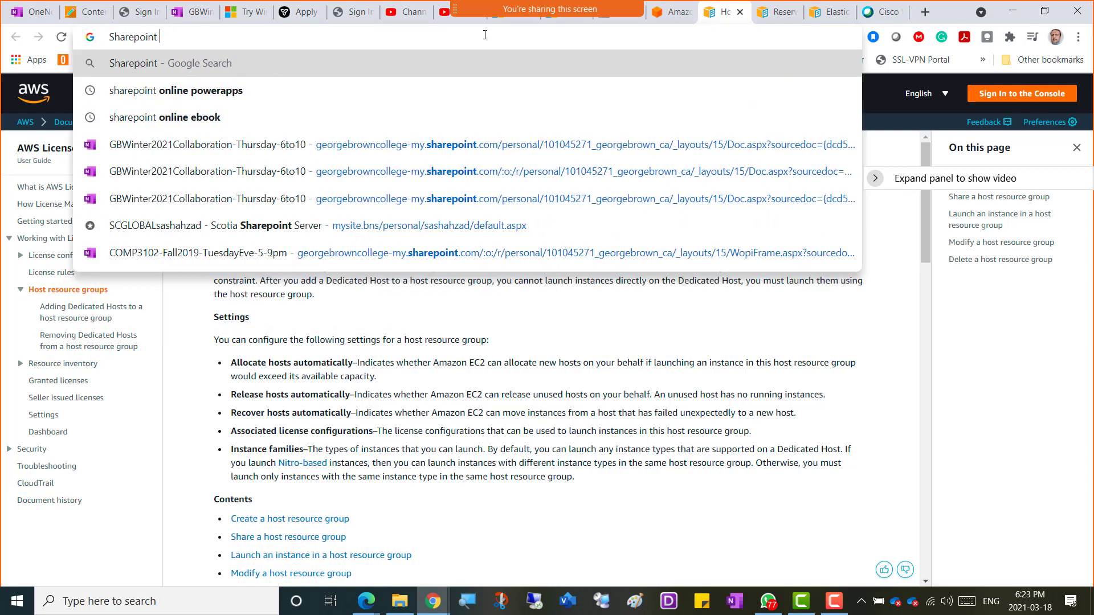
text(Online Exter)
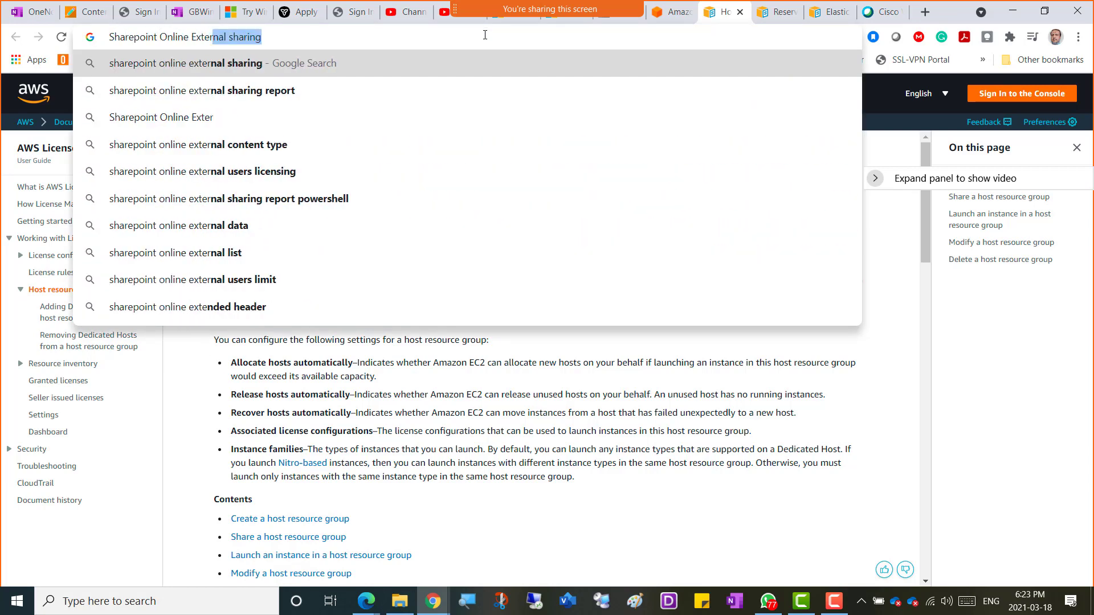
text(nal Sharing)
key(Return)
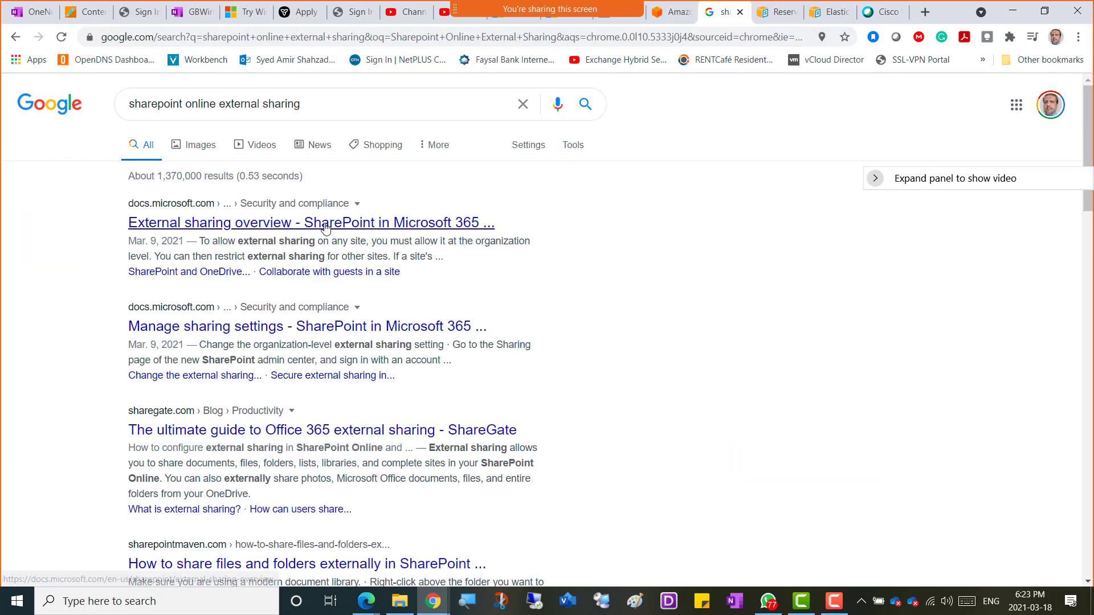
click(325, 228)
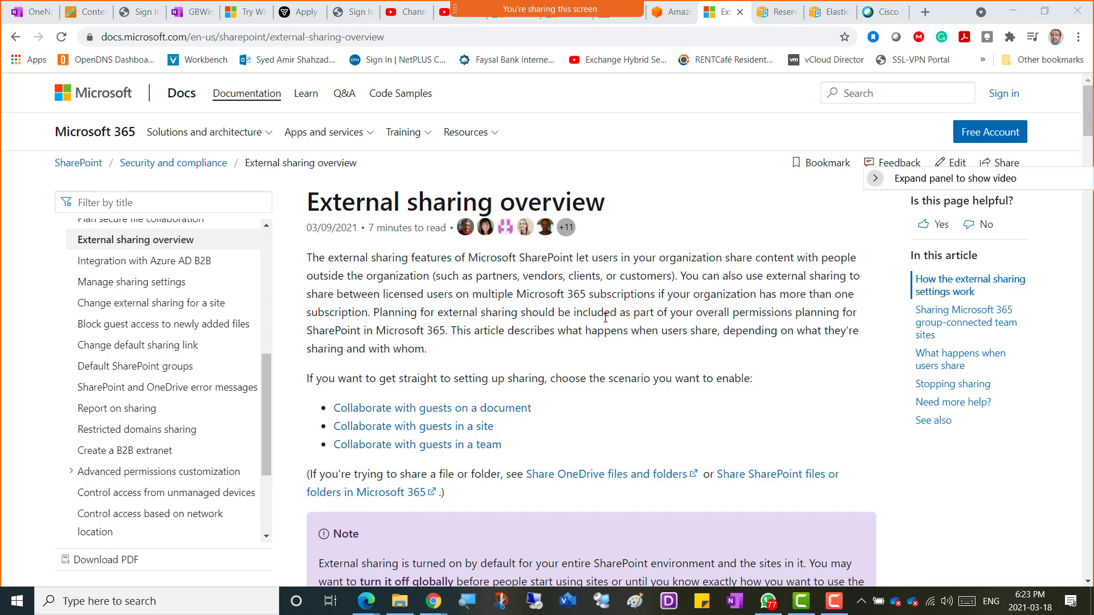
Step: Highlight the article's passages on Microsoft 365 subscriptions and planning external sharing permissions
drag(654, 296, 519, 295)
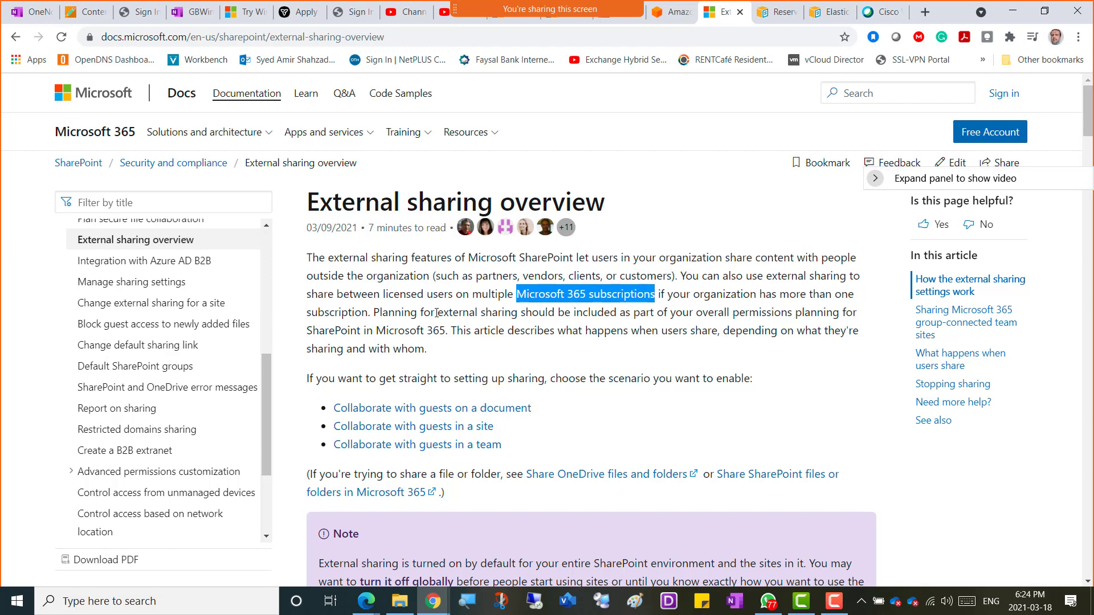
drag(374, 312, 463, 332)
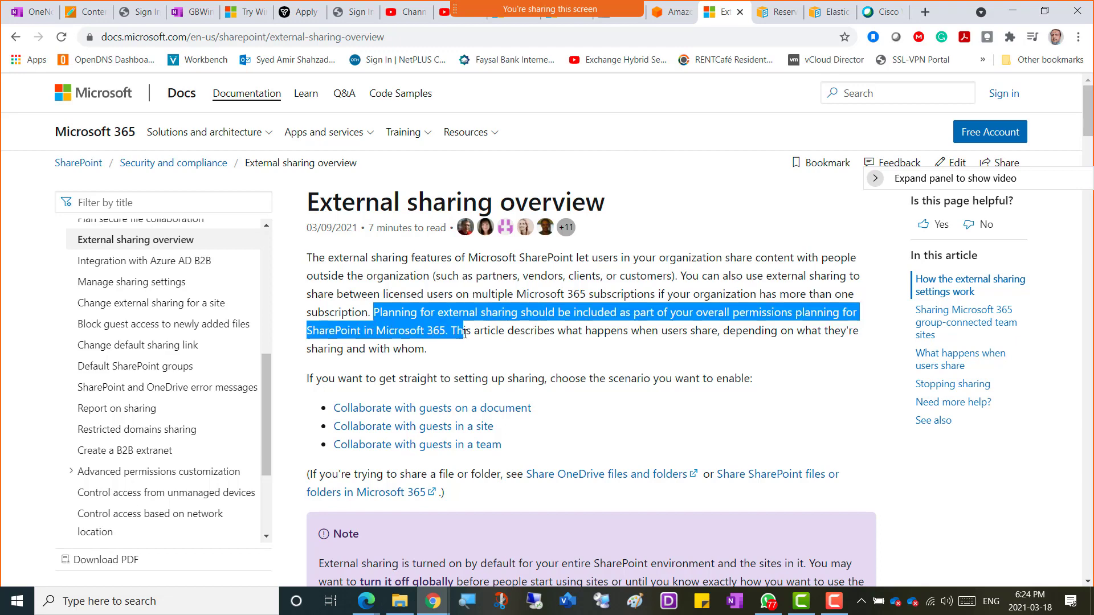
click(658, 307)
drag(696, 312, 446, 330)
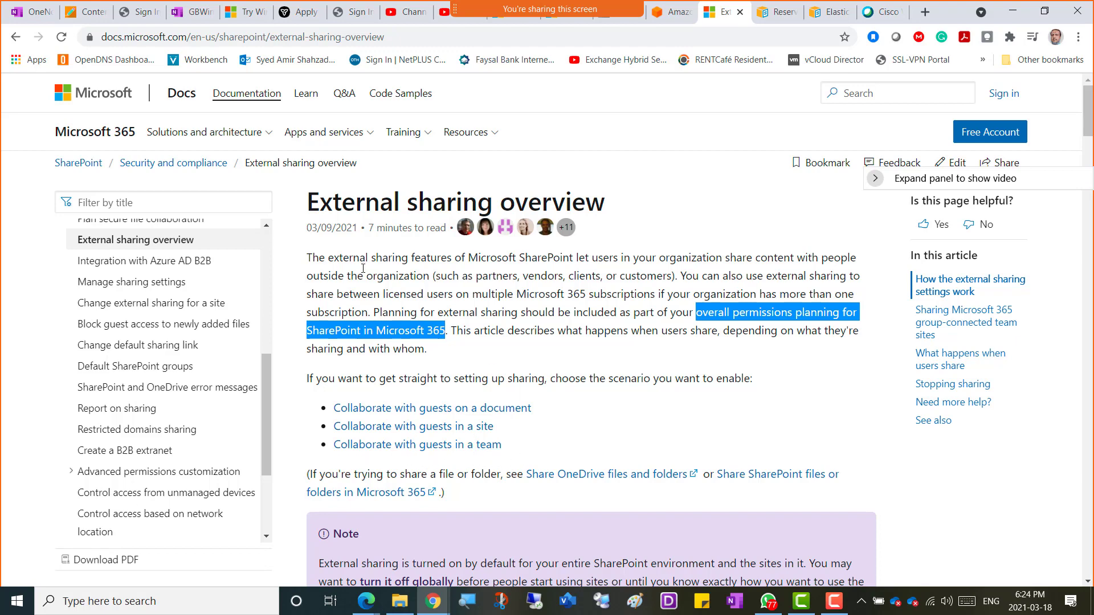
Step: Copy the 'External sharing overview' heading through the right-click menu
drag(308, 201, 612, 215)
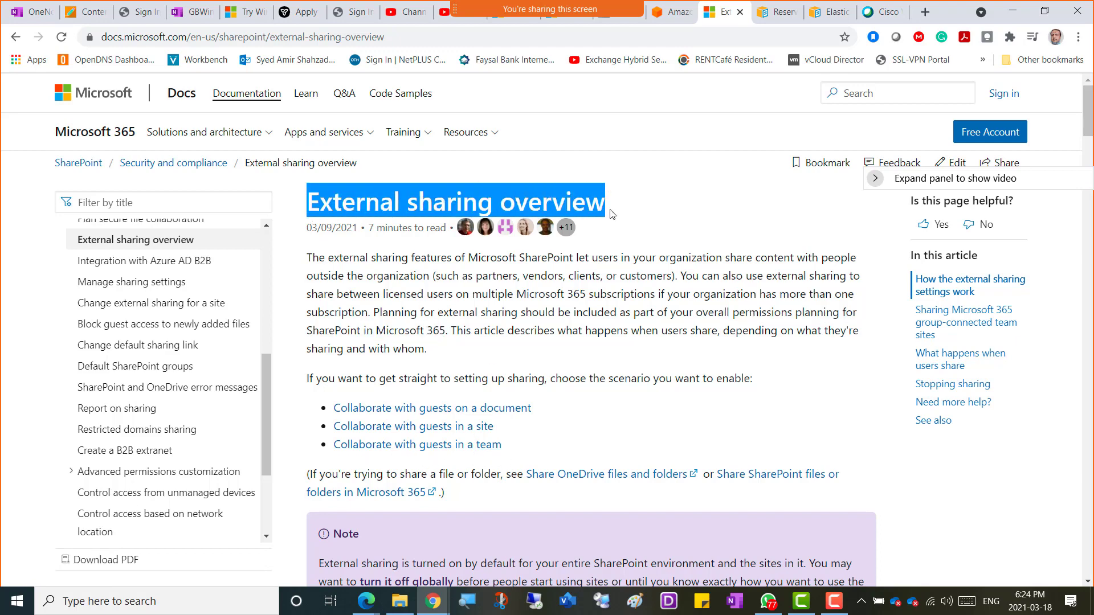
right_click(524, 200)
click(550, 212)
Step: Paste 'External sharing overview' into the empty bullet on Week 10 and start a new bullet below
click(191, 14)
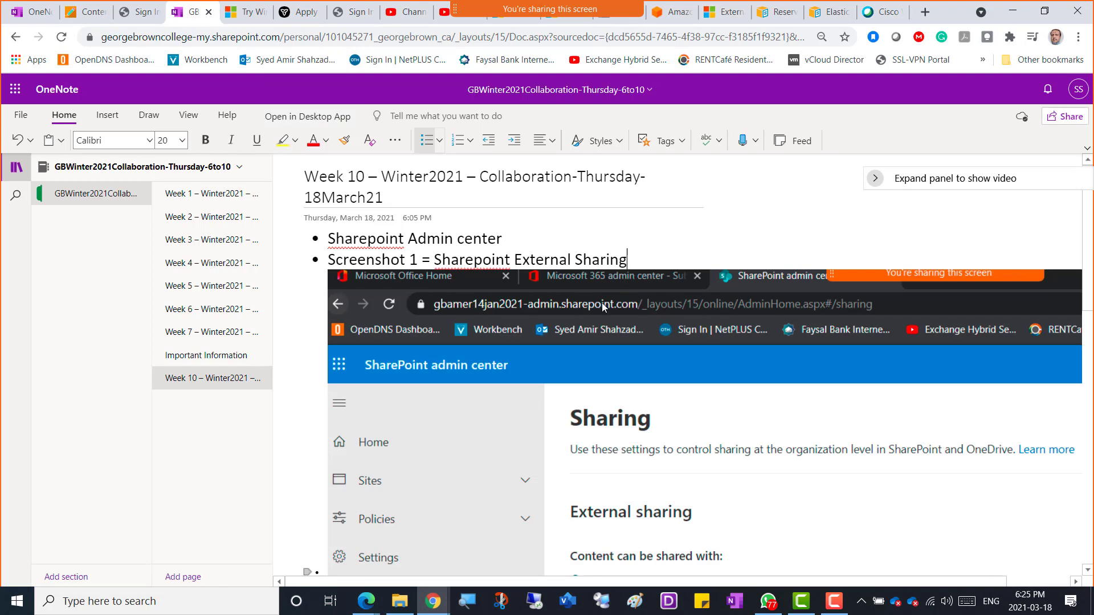
scroll(535, 374, down, 6)
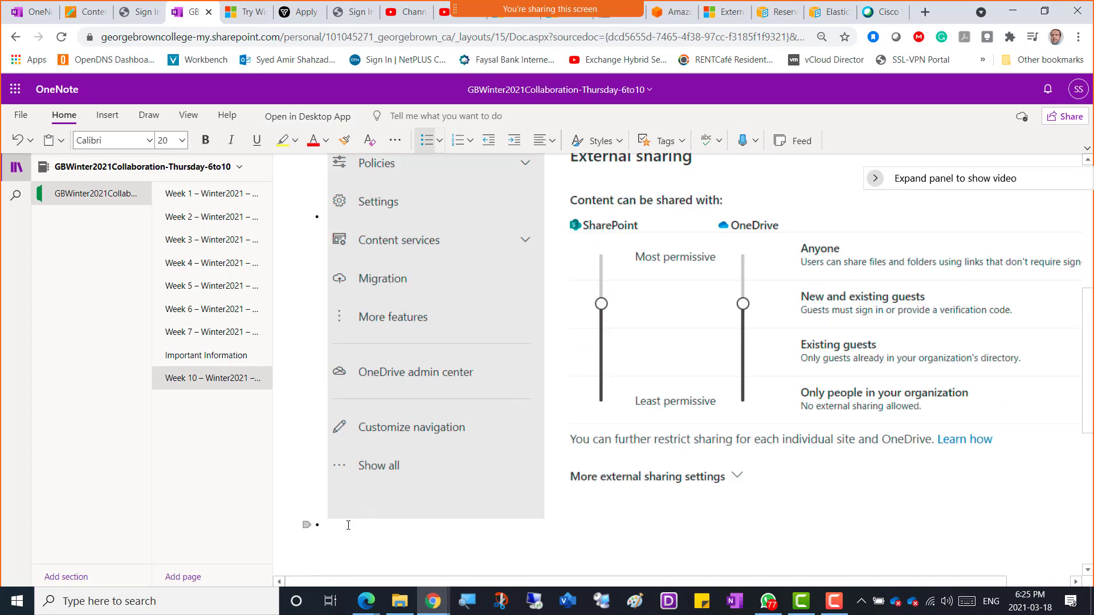
click(343, 542)
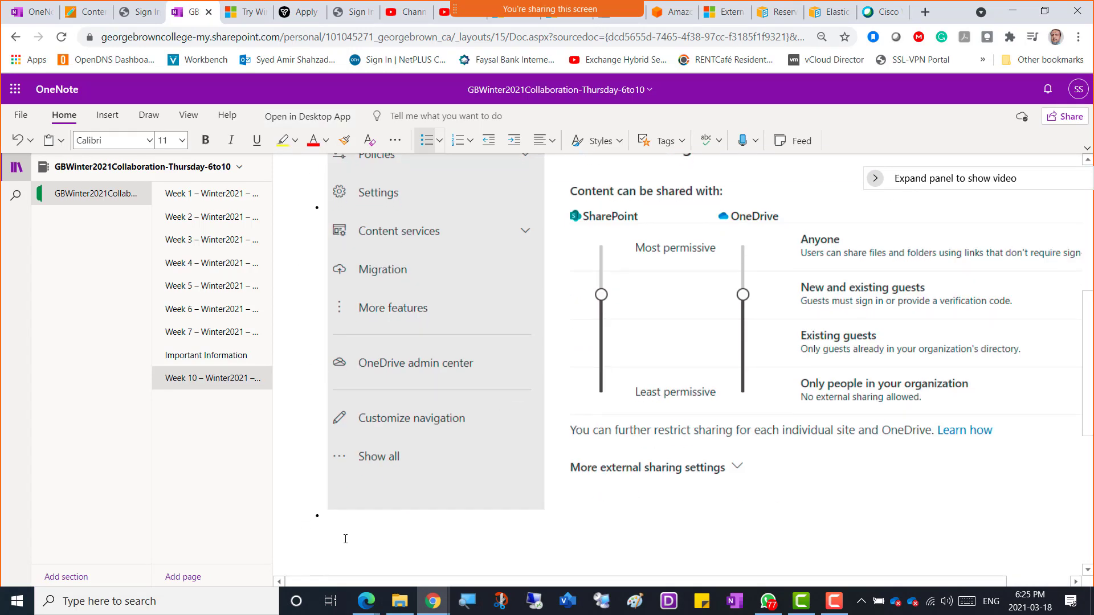
key(ctrl+v)
key(Return)
drag(434, 511, 328, 507)
click(454, 507)
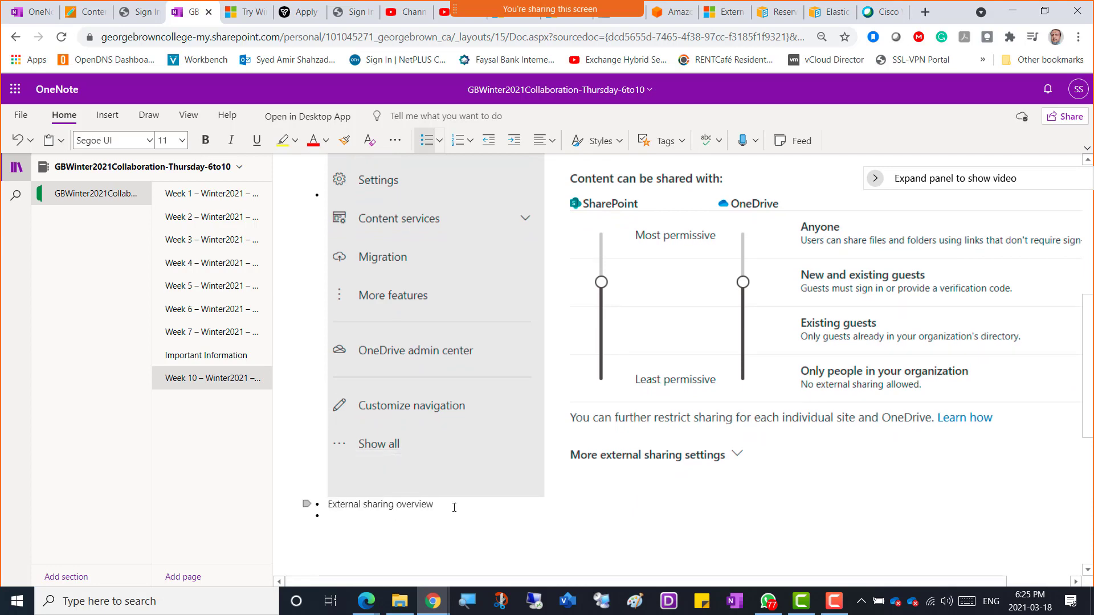
key(Return)
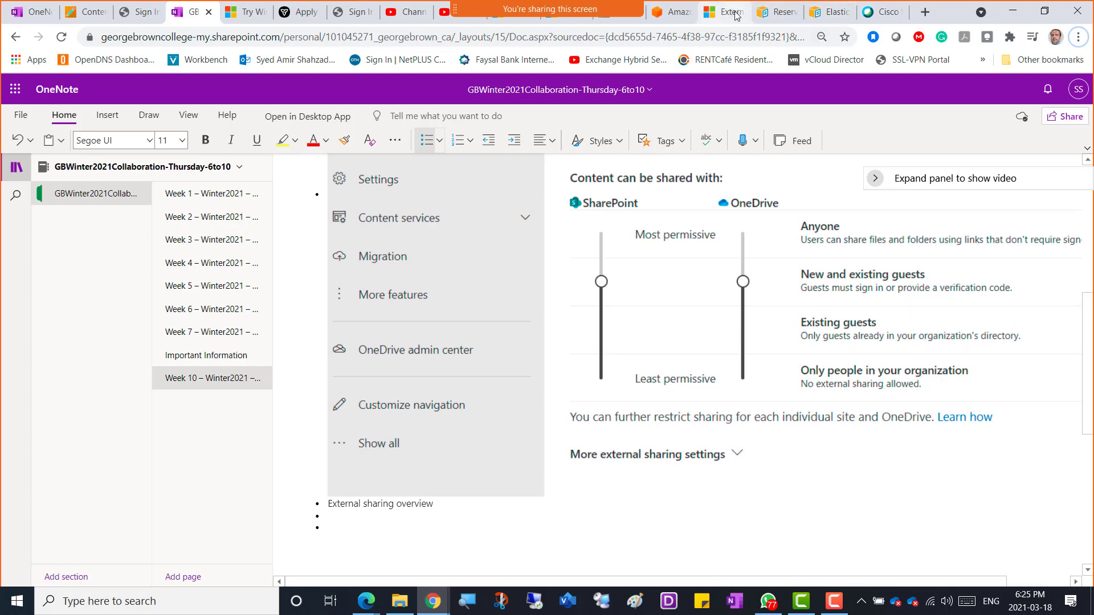
Step: Copy the article's introductory paragraphs and links and paste them into the notes
click(734, 15)
click(308, 263)
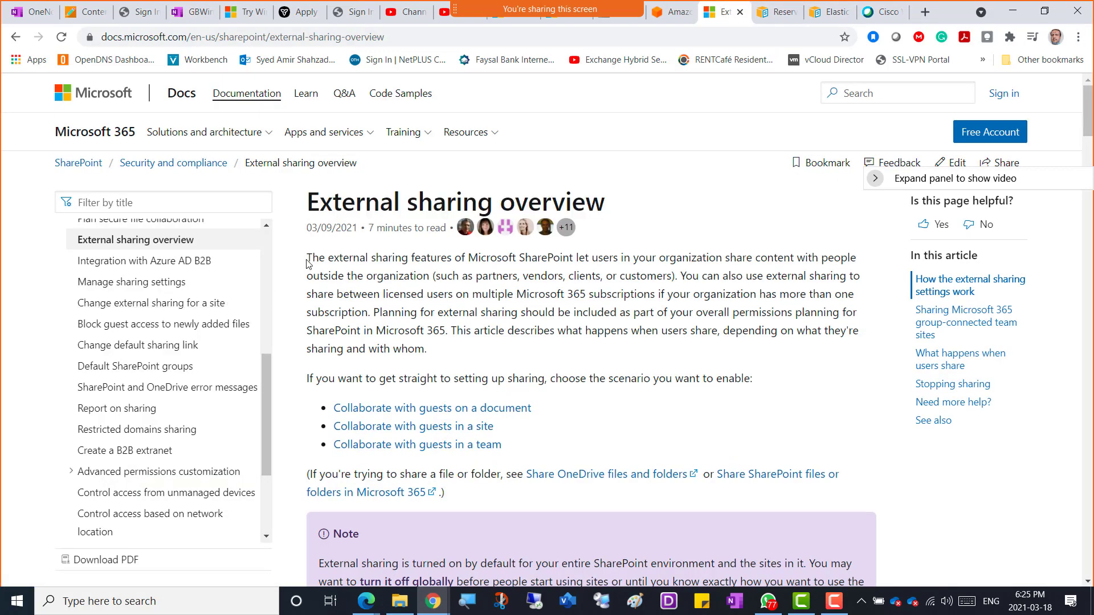
drag(307, 264, 605, 500)
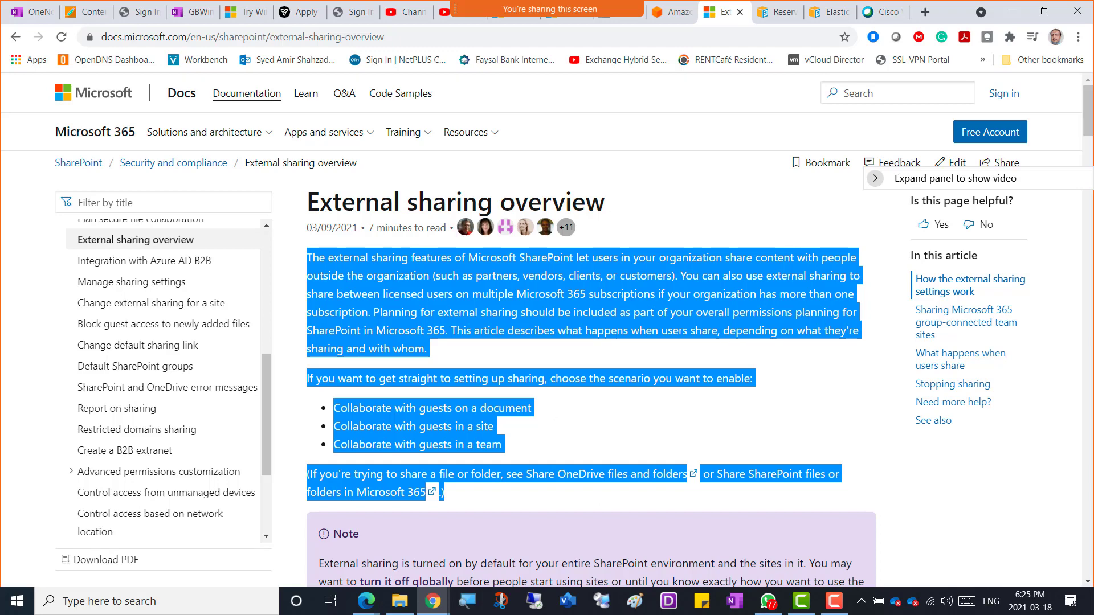
click(188, 11)
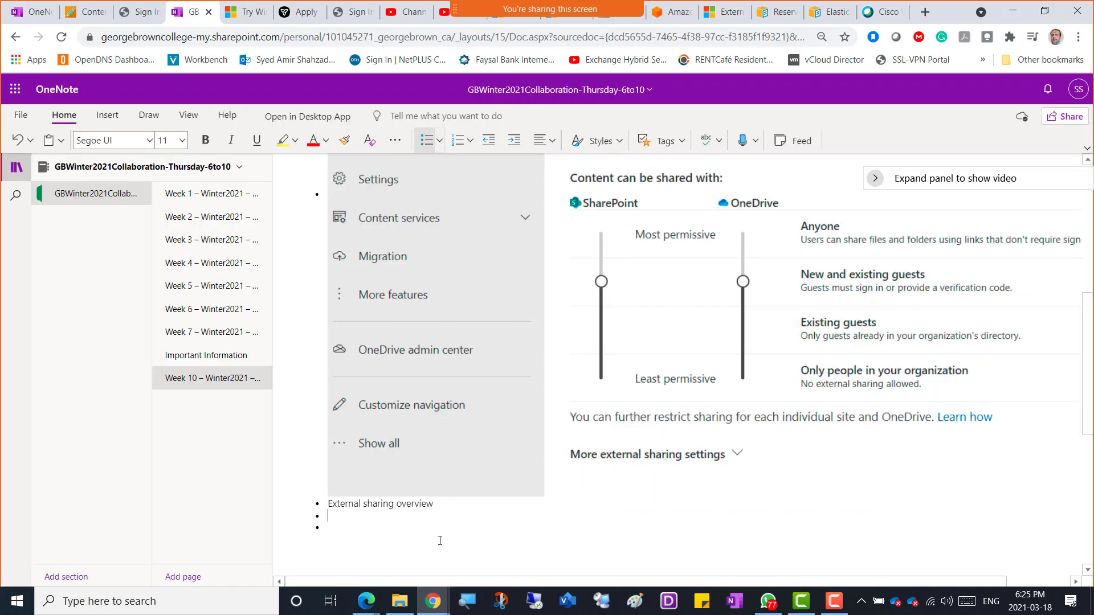
key(ctrl+v)
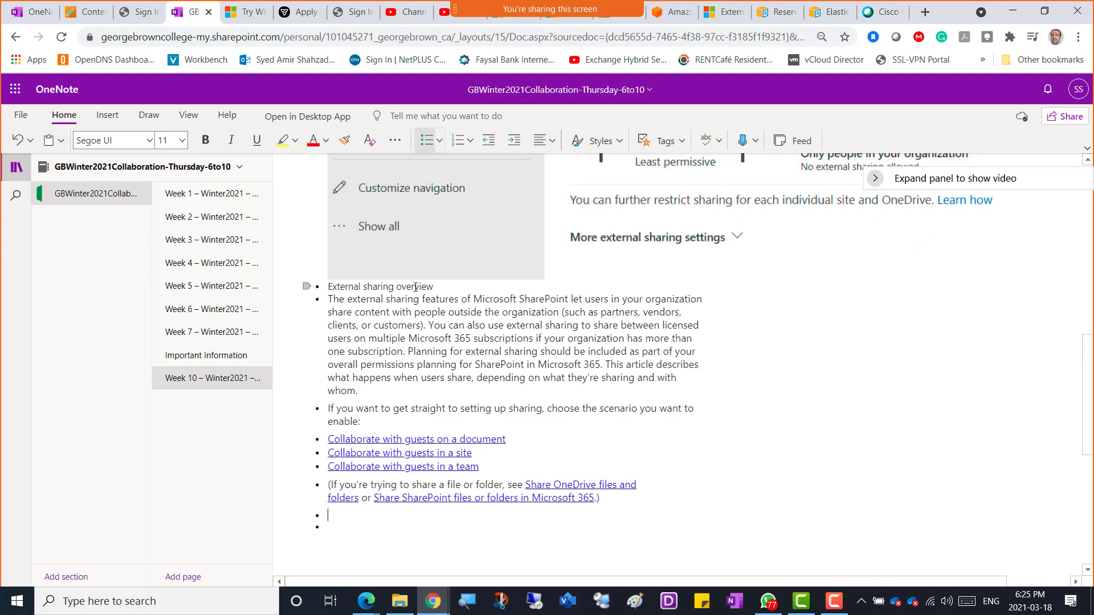
Step: Make the 'External sharing overview' heading font size 20
triple_click(416, 286)
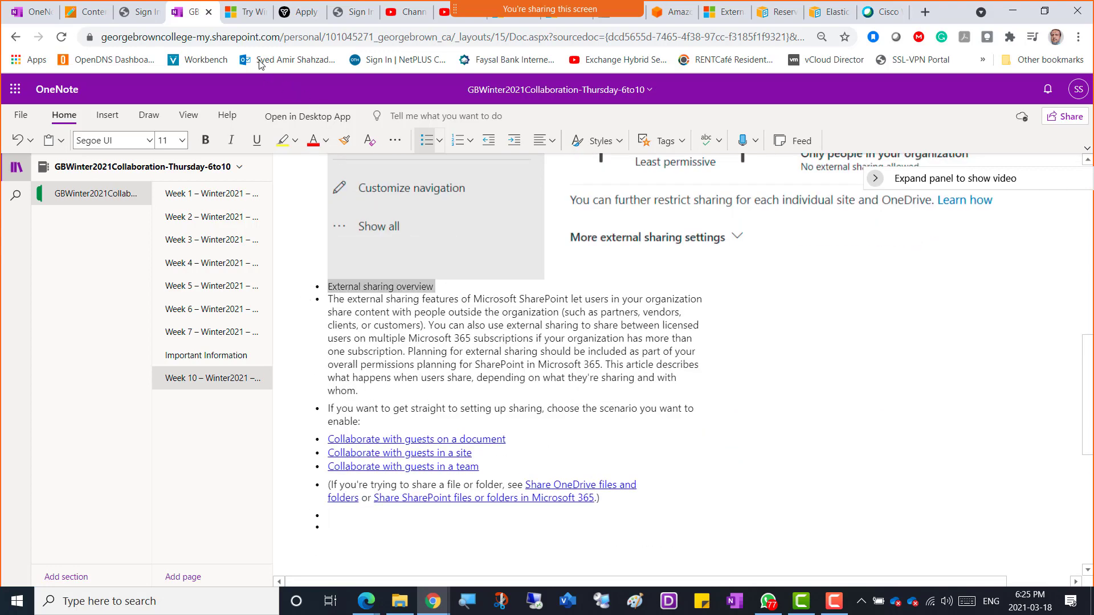
click(181, 140)
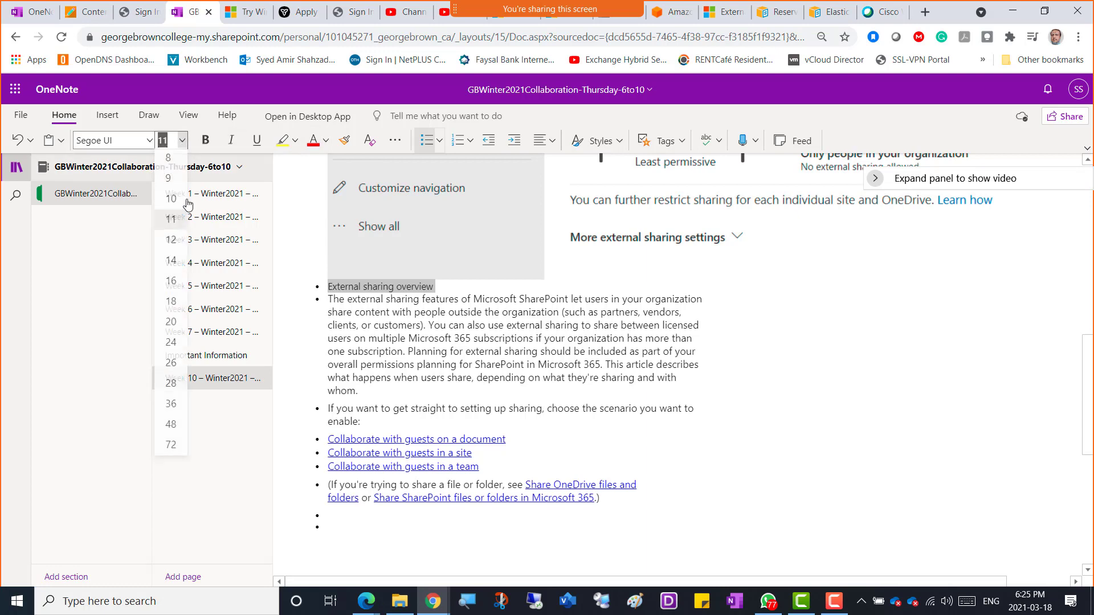
click(170, 324)
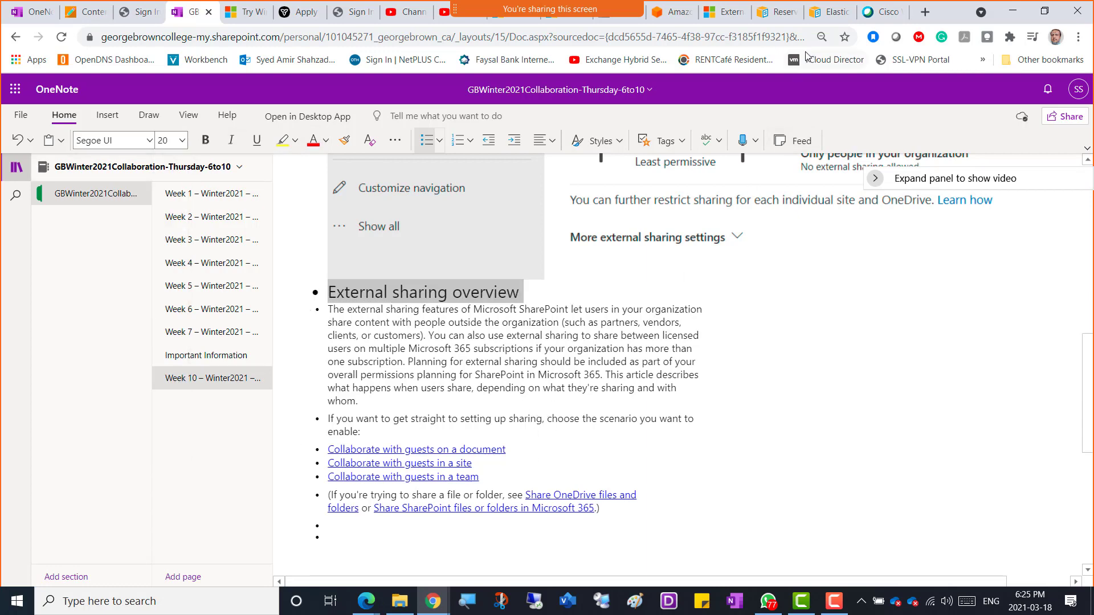
Step: Paste the article's docs.microsoft.com URL before the first pasted paragraph
click(723, 12)
click(414, 38)
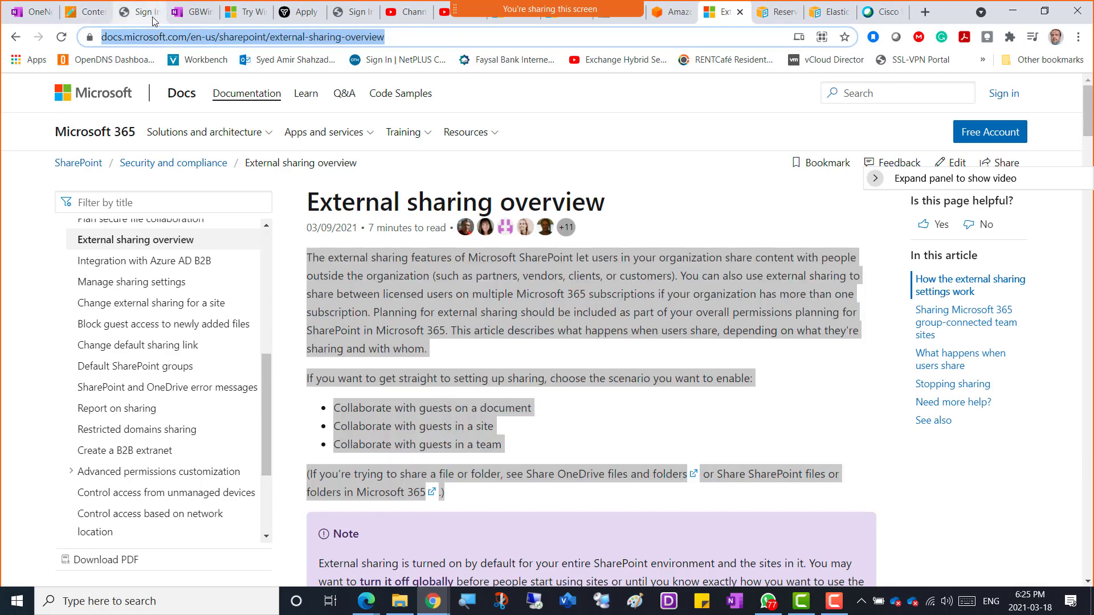
click(190, 13)
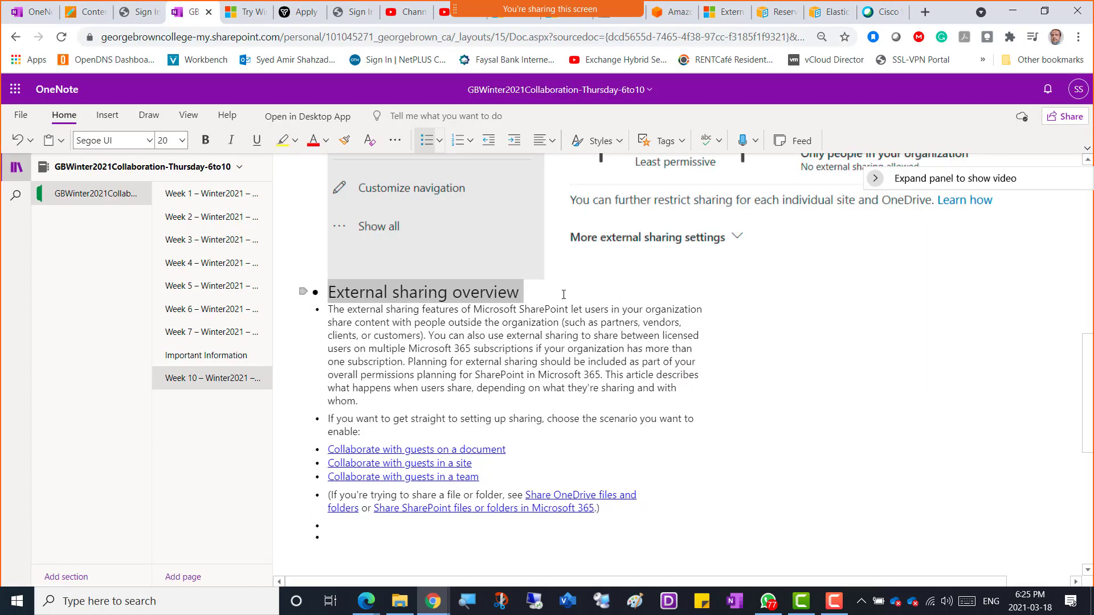
click(329, 310)
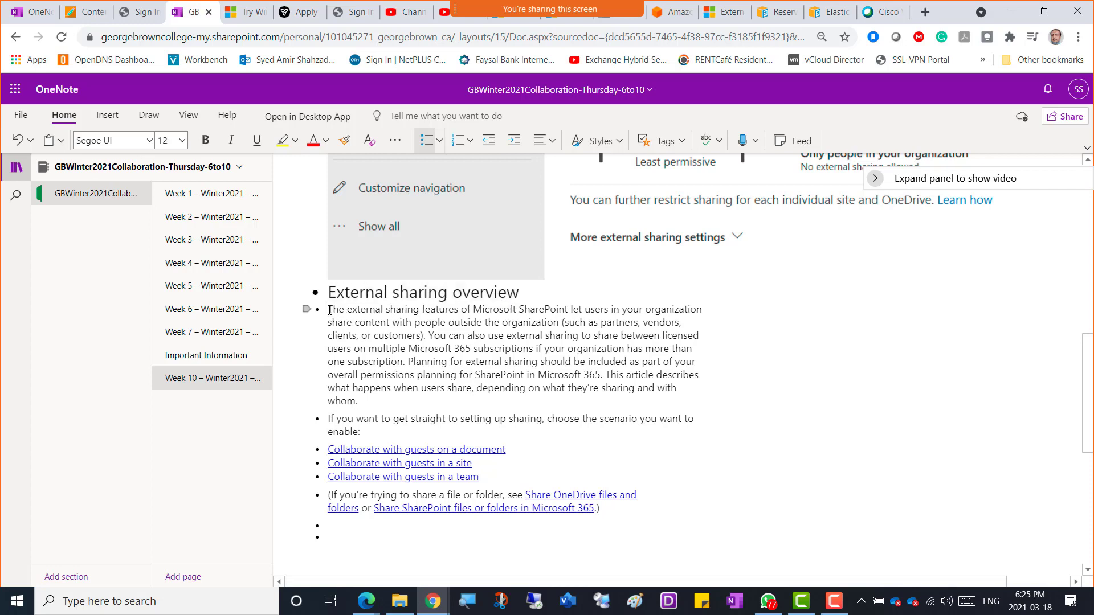
key(ctrl+v)
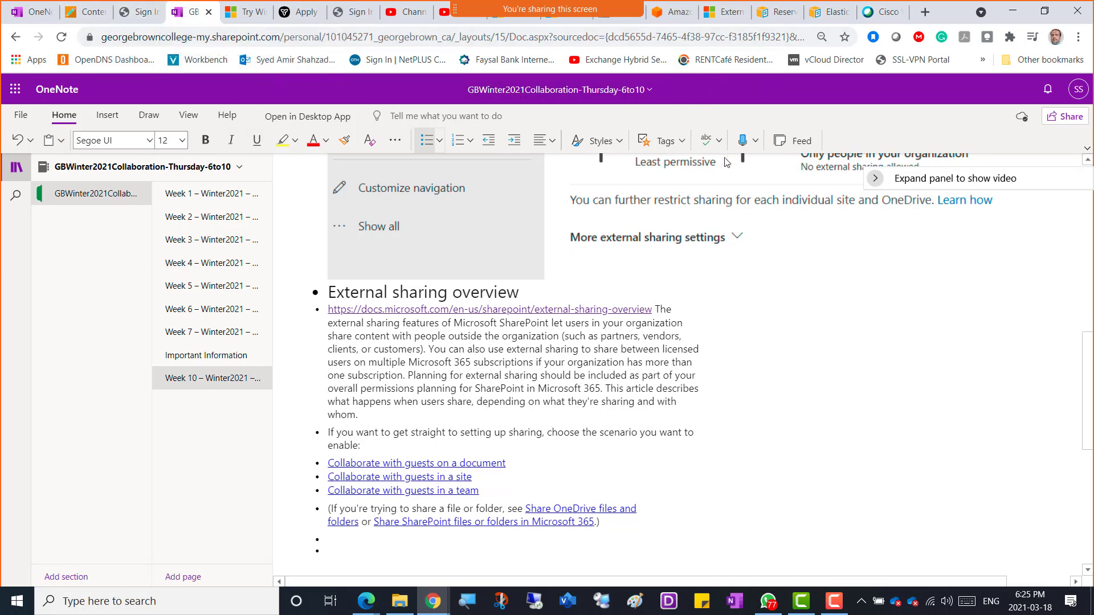
key(alt+Tab)
key(alt+Tab)
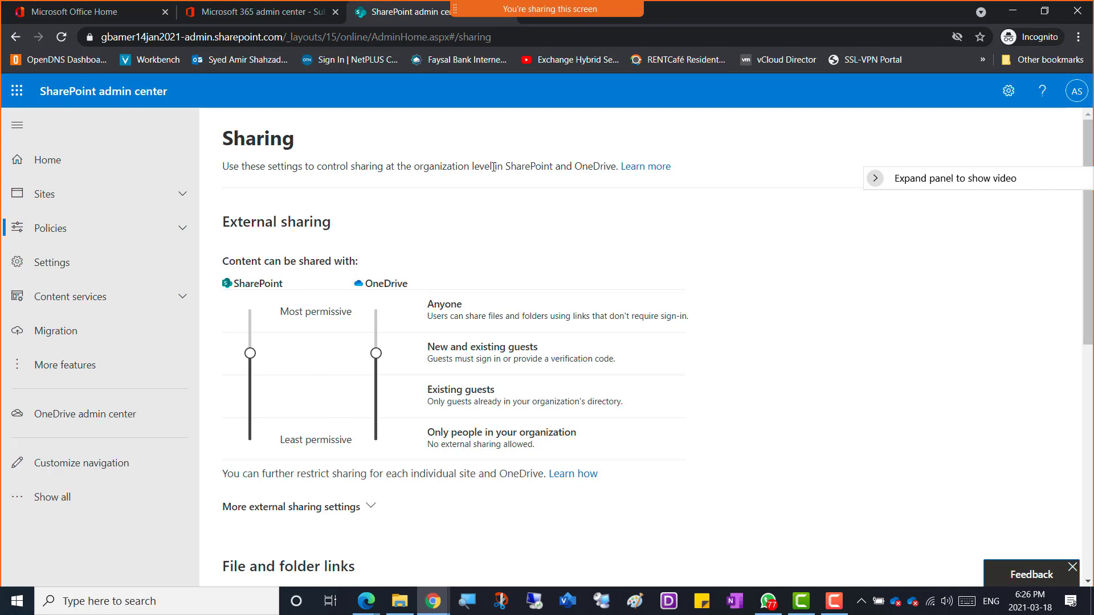
drag(477, 166, 414, 166)
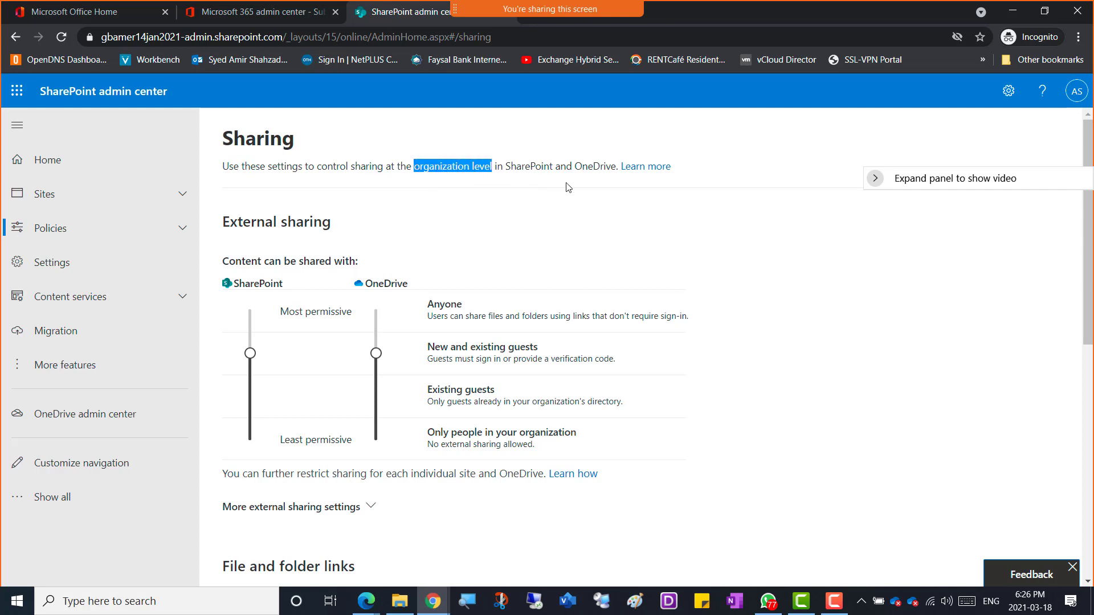
drag(615, 167, 508, 167)
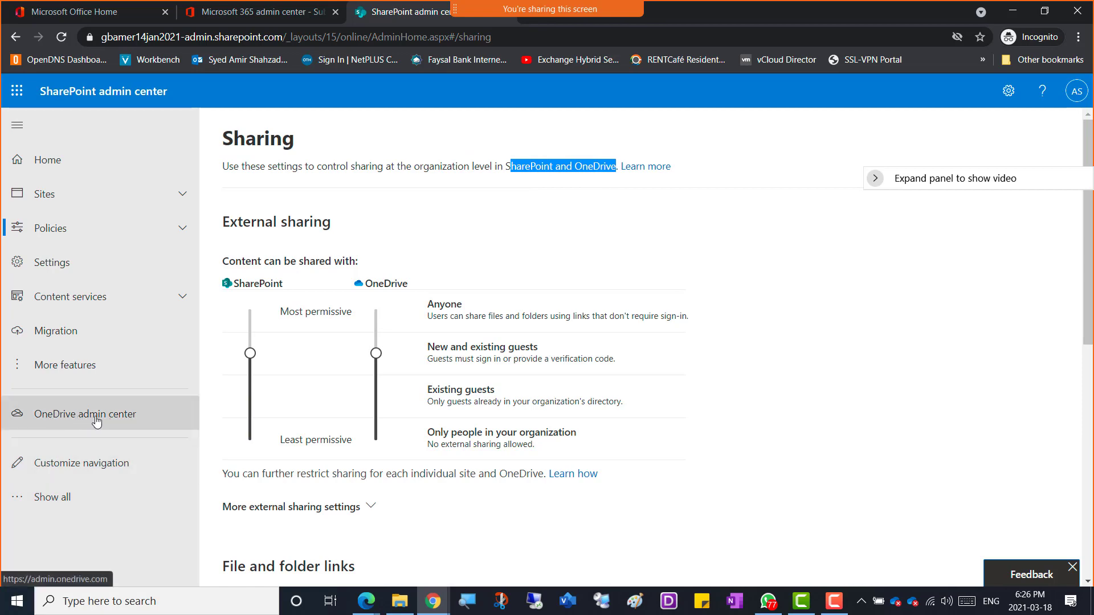
scroll(462, 256, down, 4)
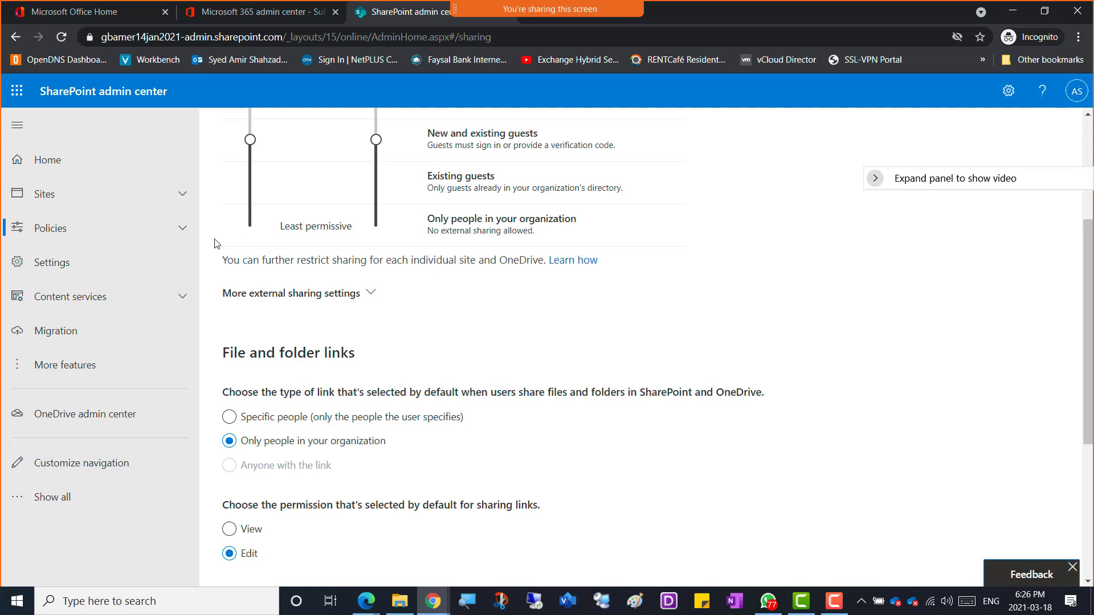
Step: Check AmerCompanySite's sharing policy under Active sites, then open the organization-wide Sharing policy page
click(64, 197)
click(56, 224)
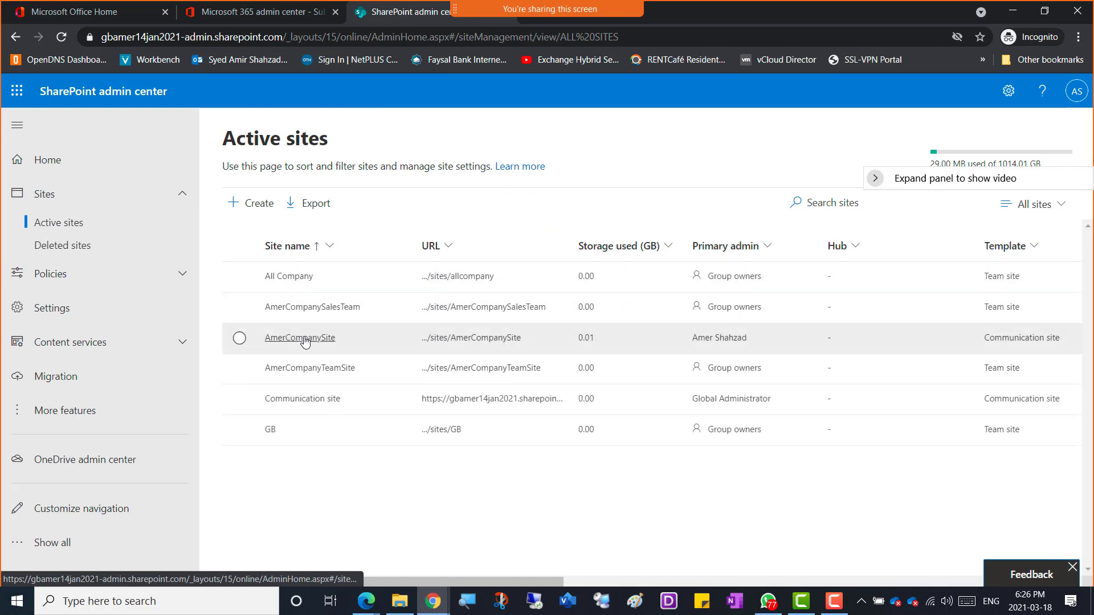
click(308, 340)
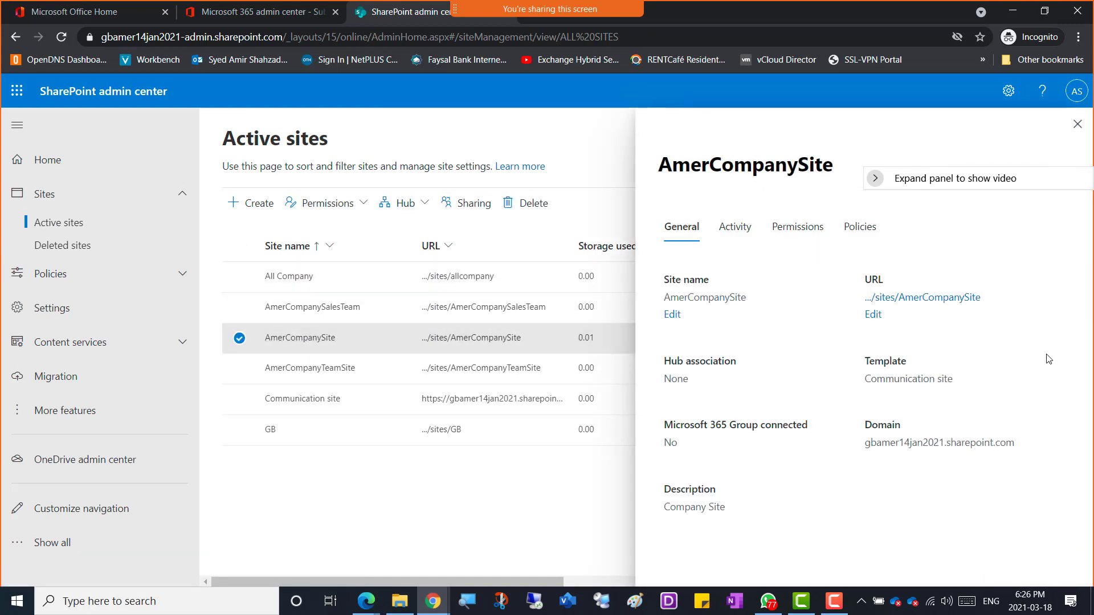
click(862, 228)
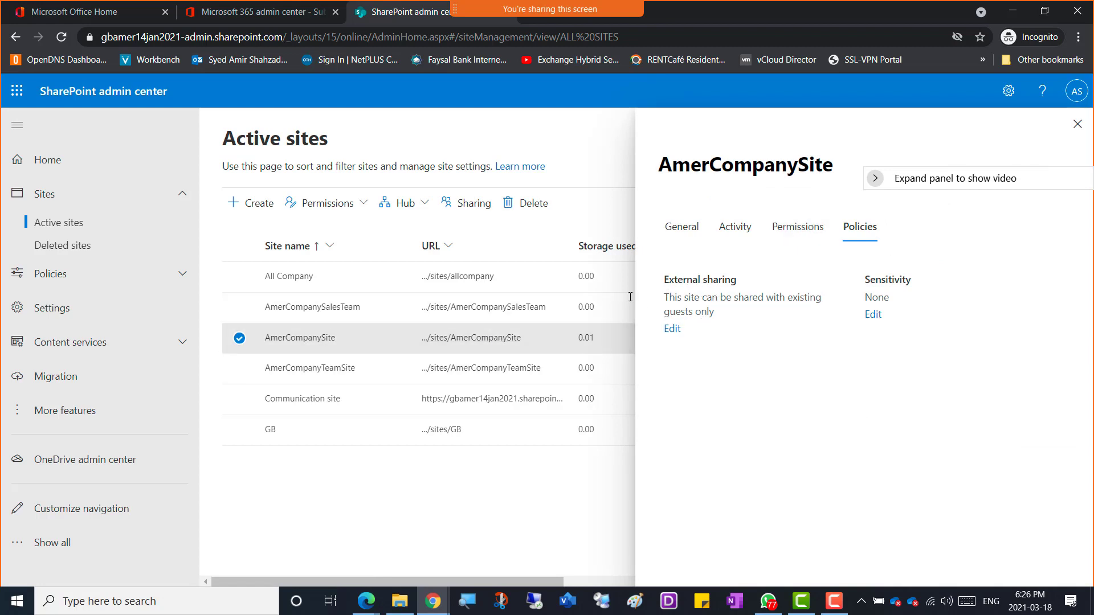
click(72, 282)
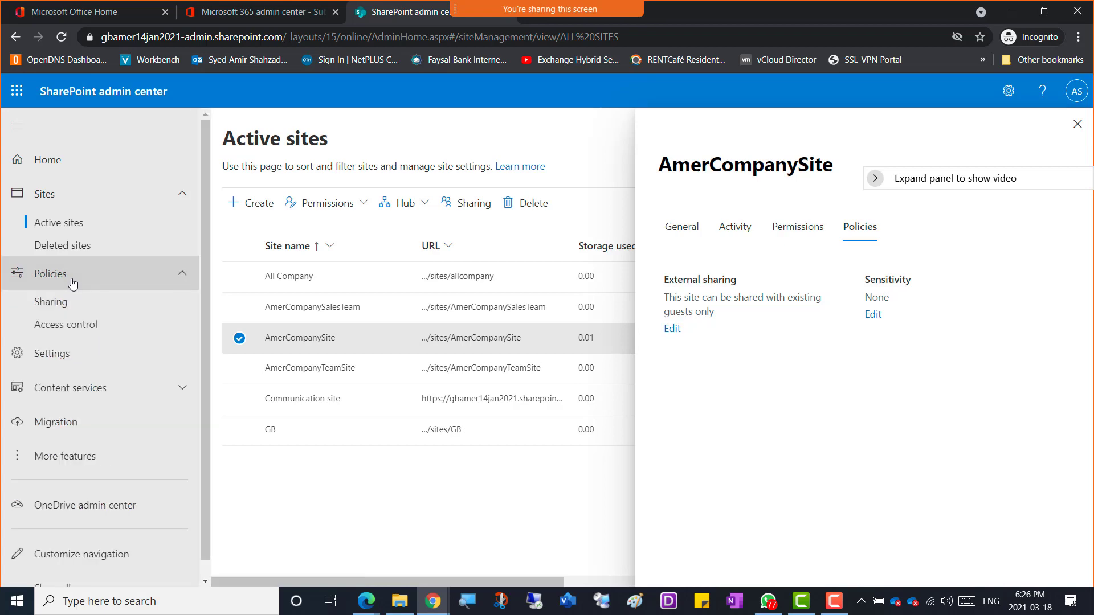
click(50, 301)
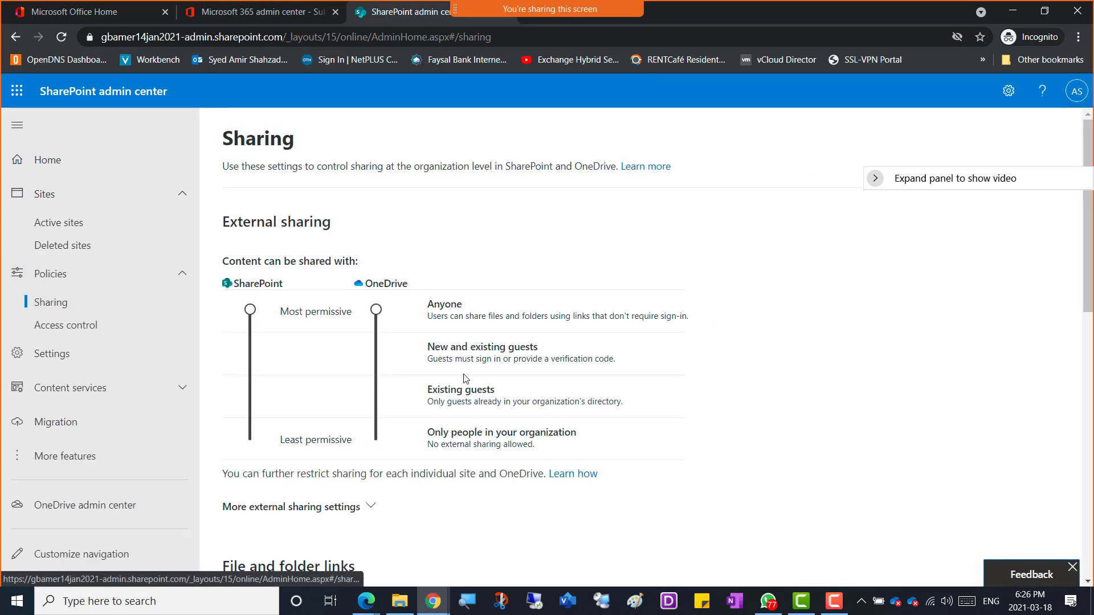
Step: Lower SharePoint and OneDrive external sharing from Anyone to New and existing guests and save
scroll(440, 405, down, 2)
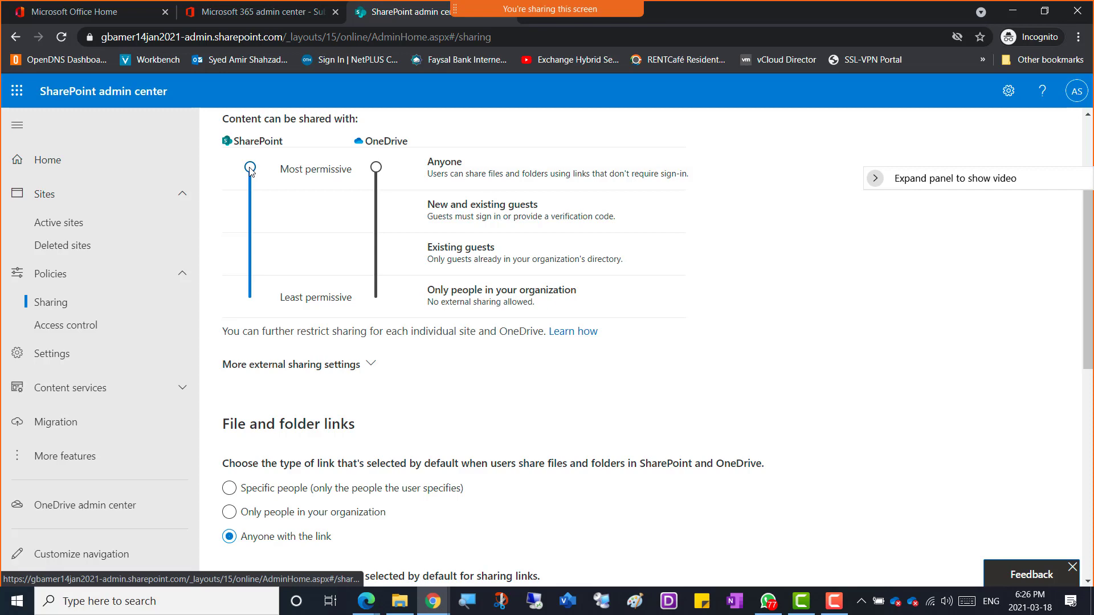
drag(250, 169, 250, 211)
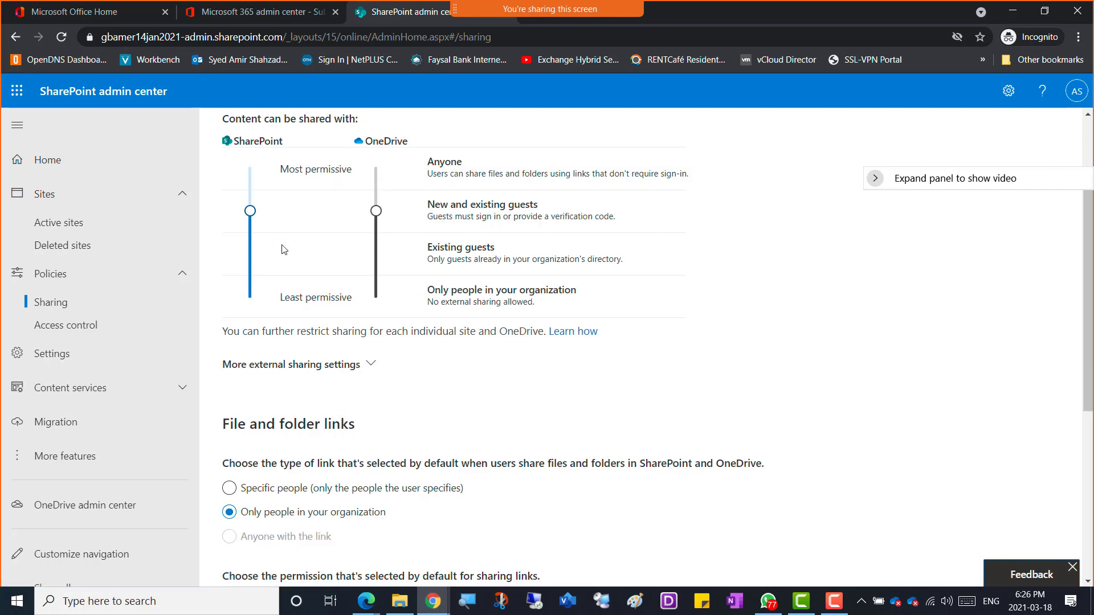
scroll(541, 369, down, 6)
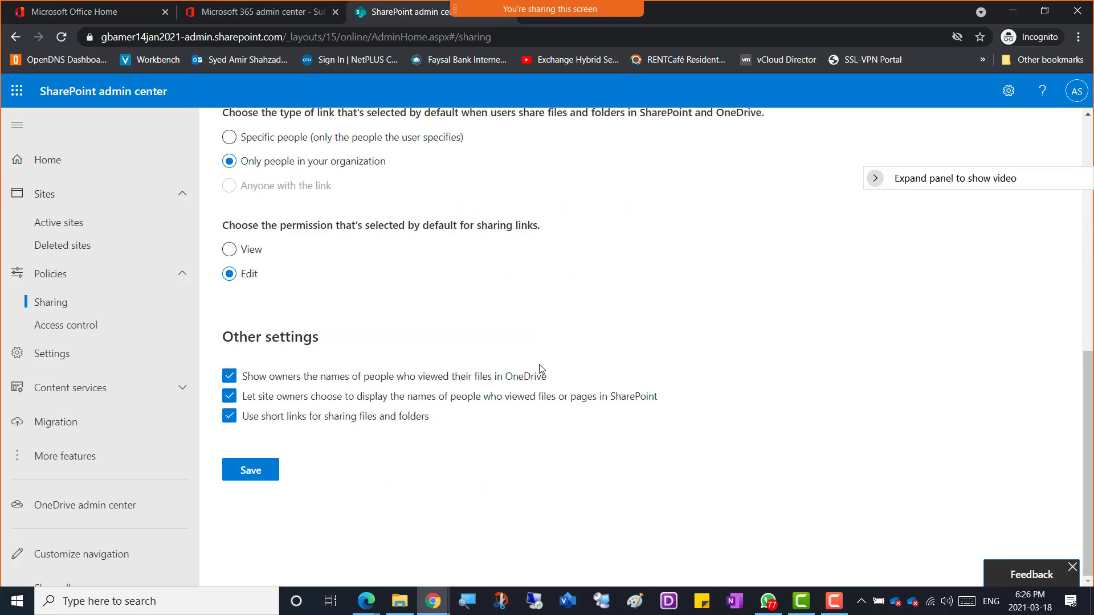
click(255, 478)
scroll(412, 356, up, 7)
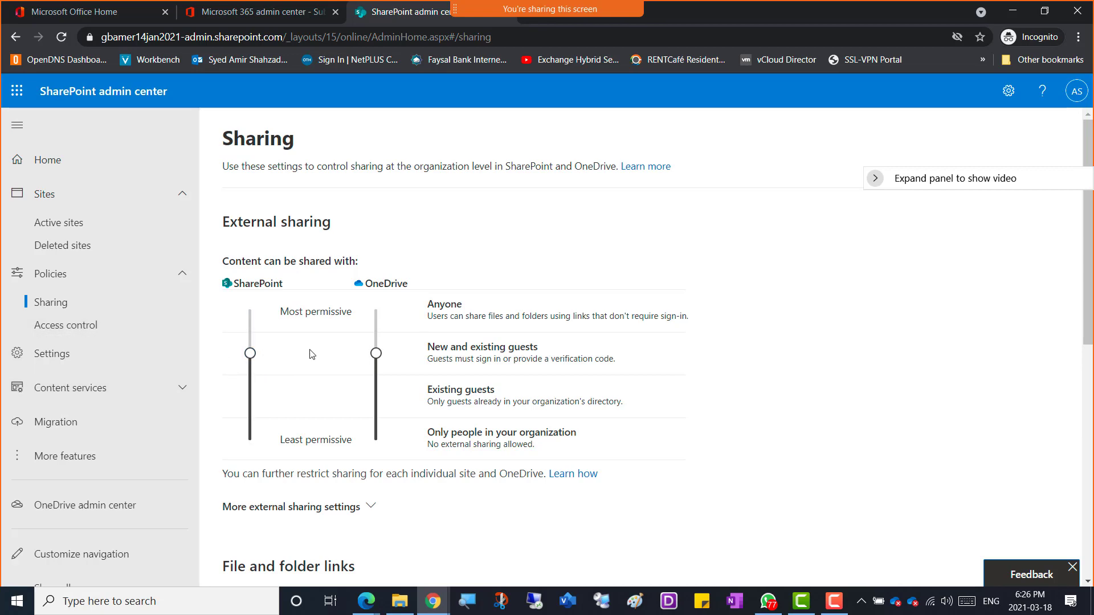
scroll(422, 403, down, 5)
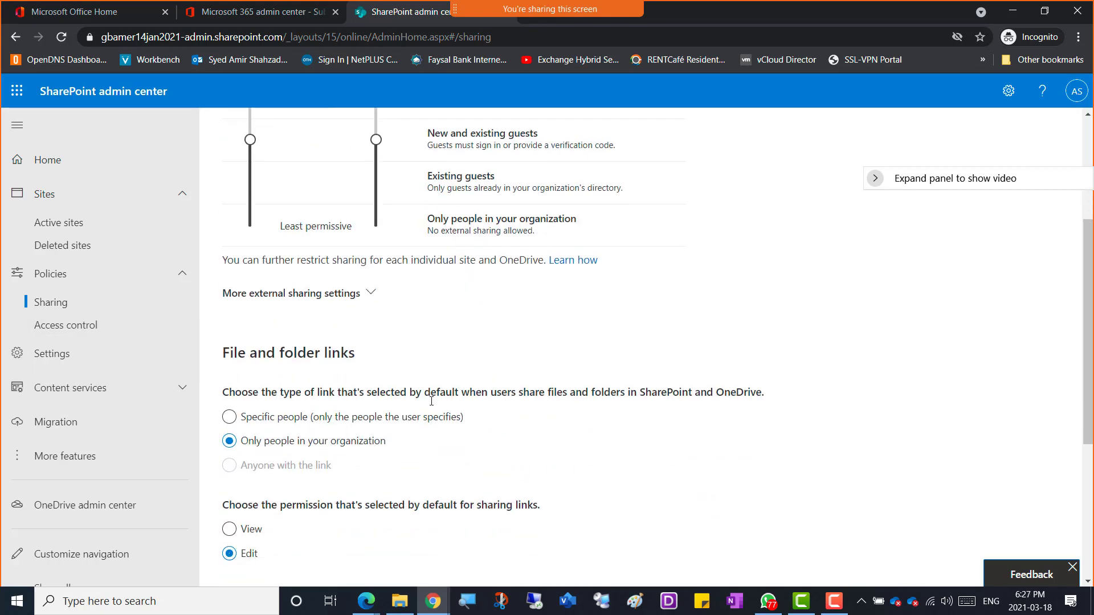
scroll(432, 401, down, 3)
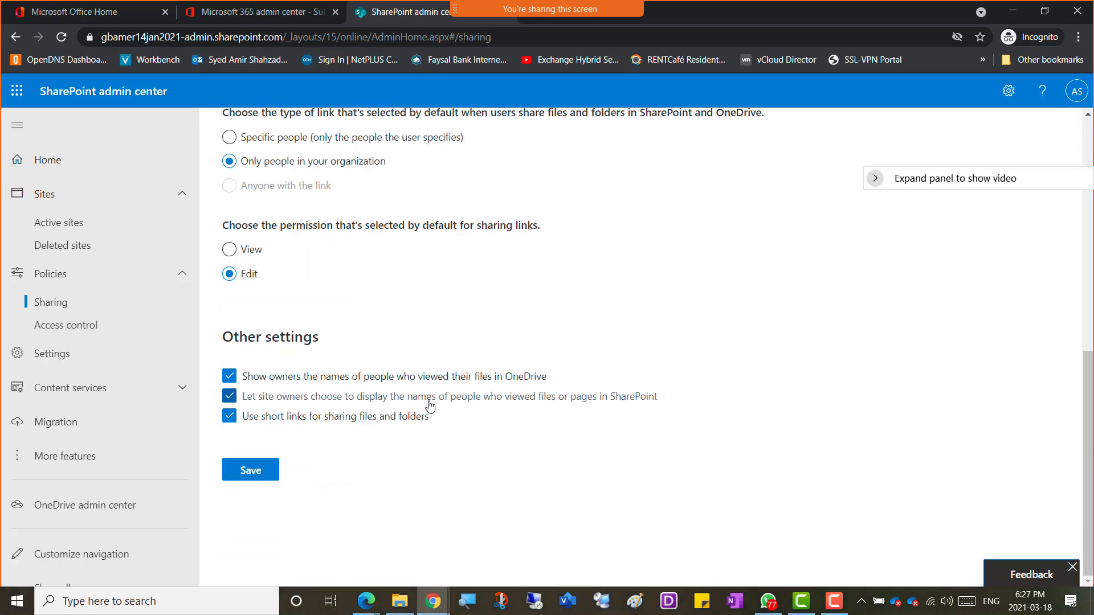
click(250, 472)
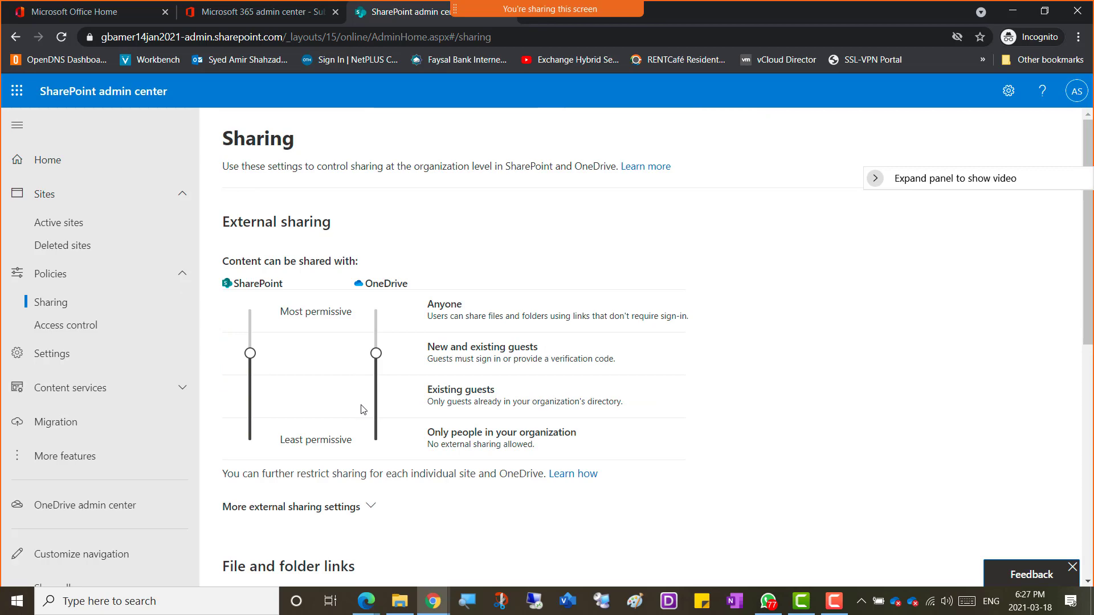
scroll(483, 384, down, 2)
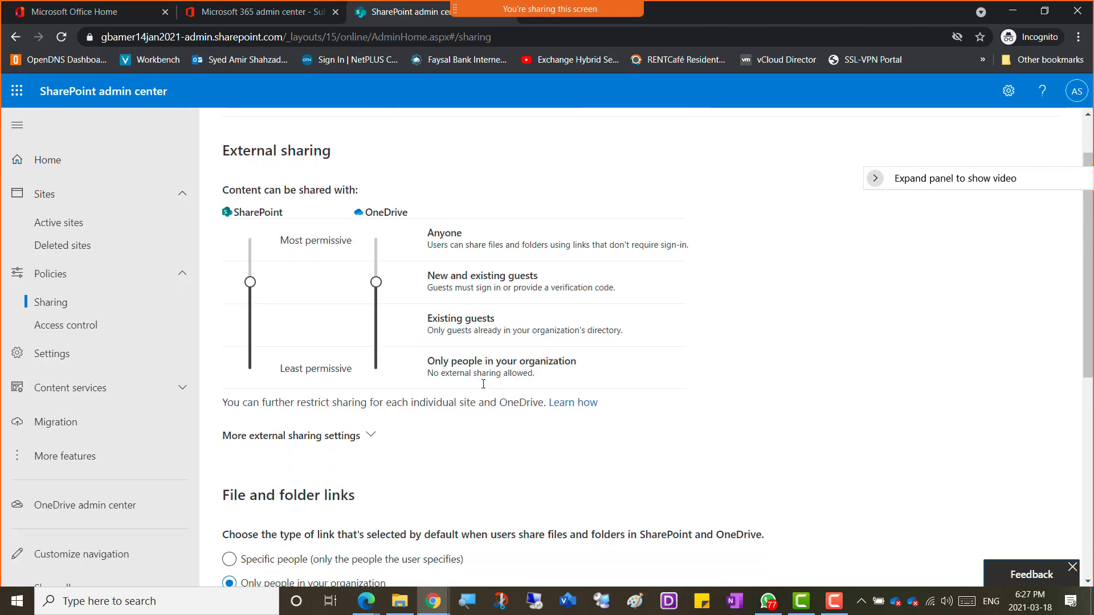
scroll(483, 384, up, 2)
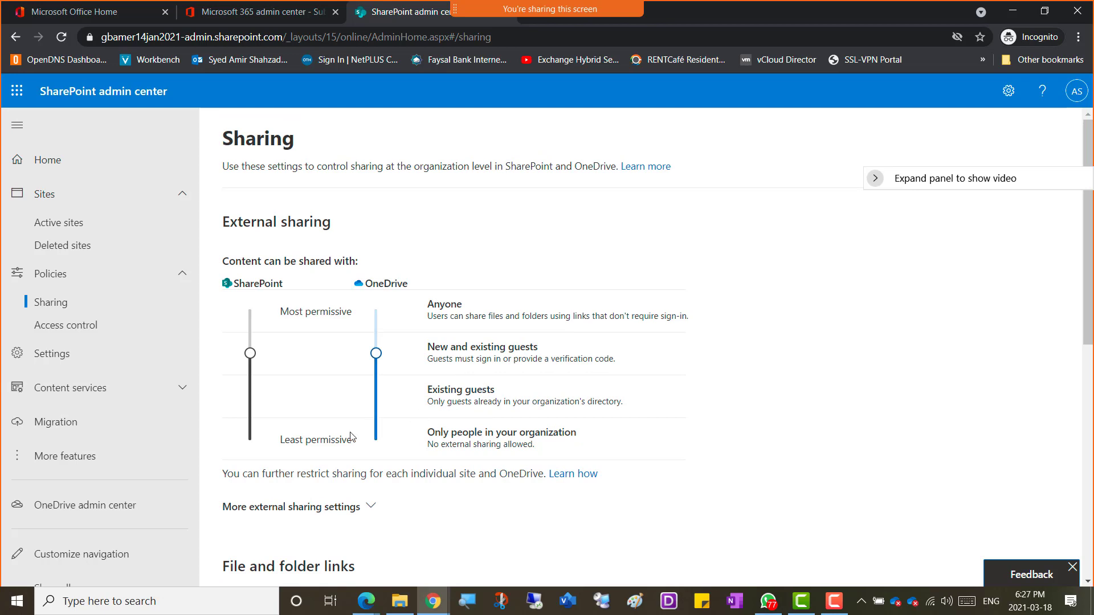
scroll(273, 426, down, 2)
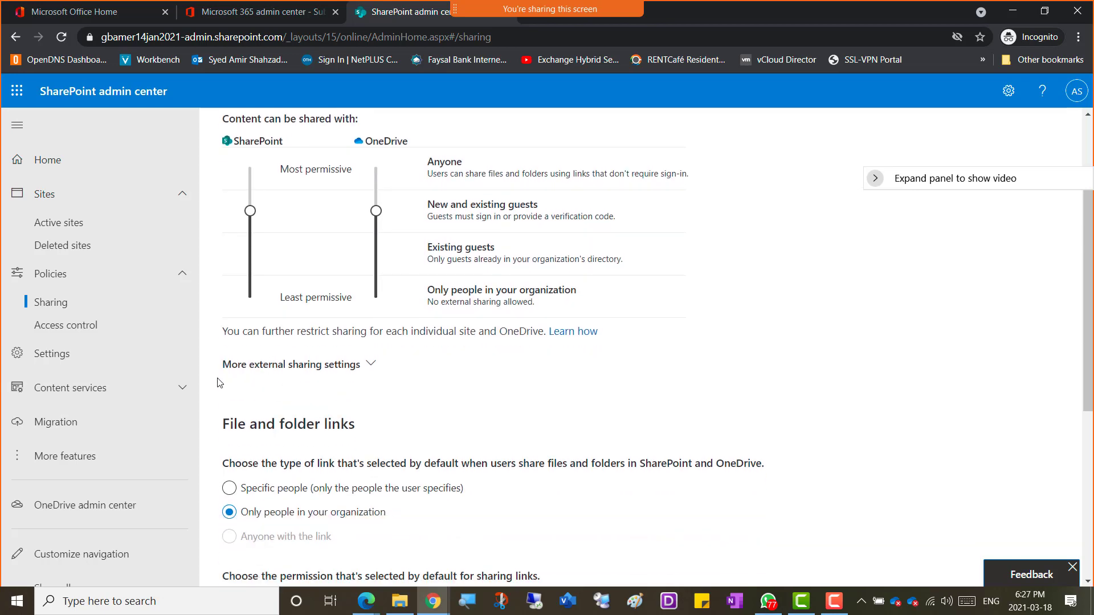
Step: Enable 'Limit external sharing by domain' under More external sharing settings and open Add domains
click(370, 365)
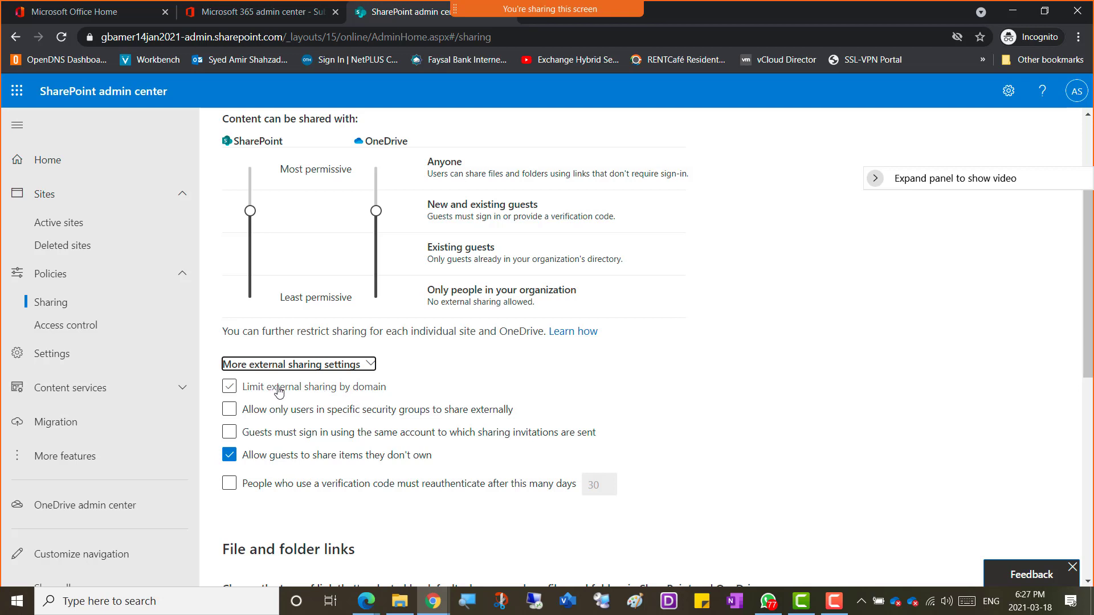
click(229, 391)
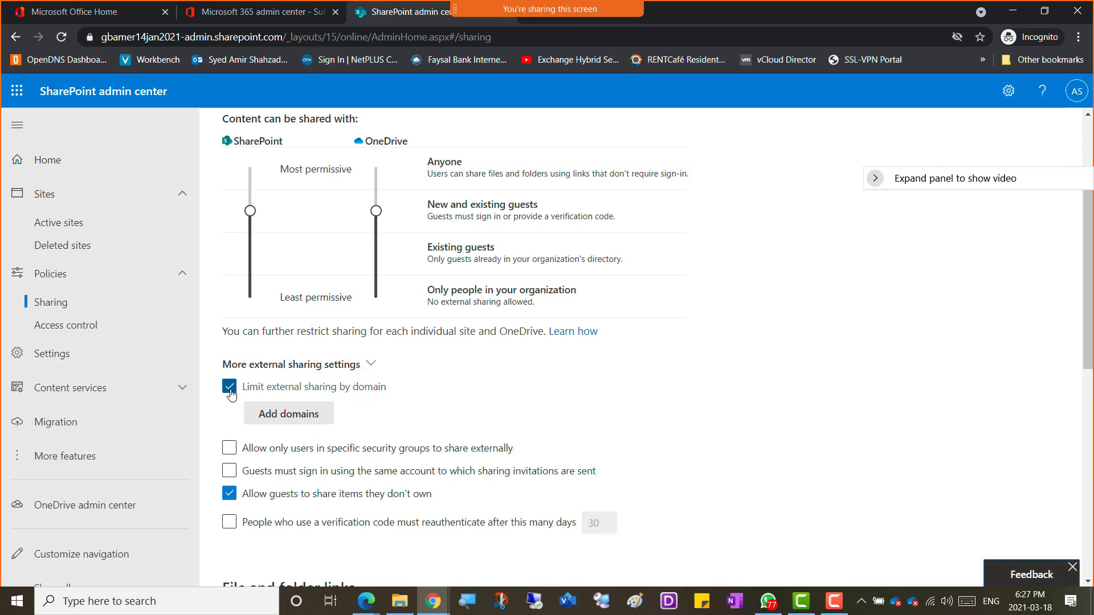
click(316, 420)
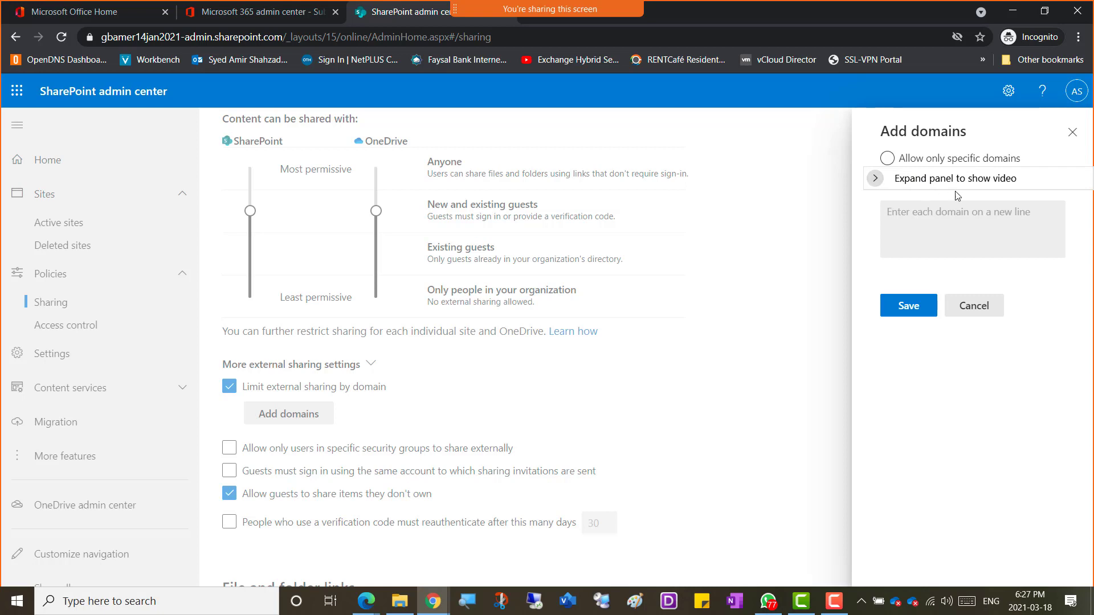
Step: Select 'Allow only specific domains' in the Add domains panel, then cancel with no domains entered
click(875, 179)
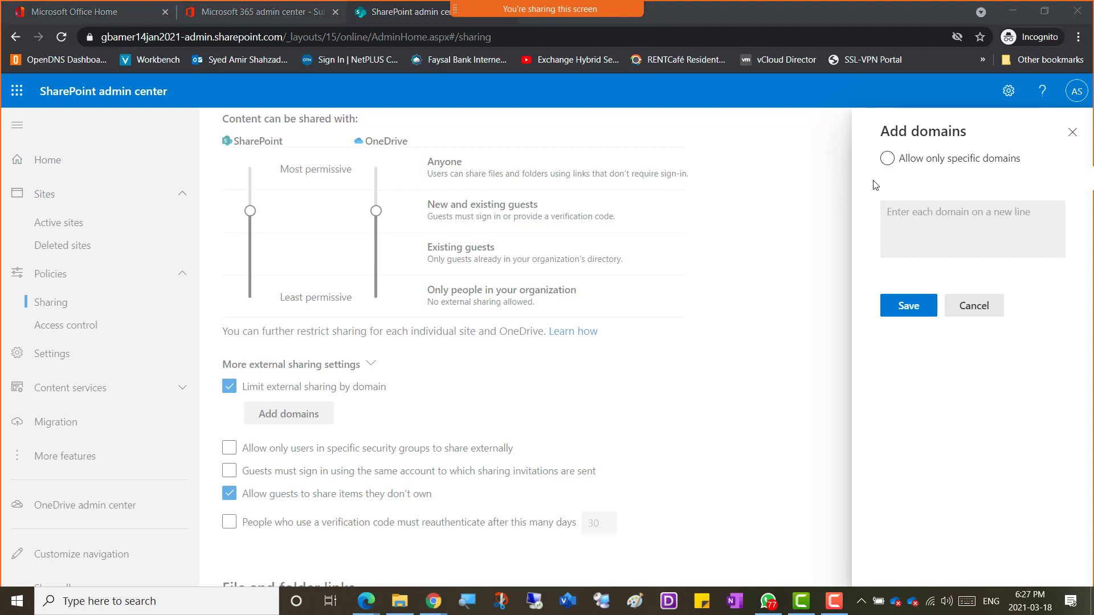
click(875, 181)
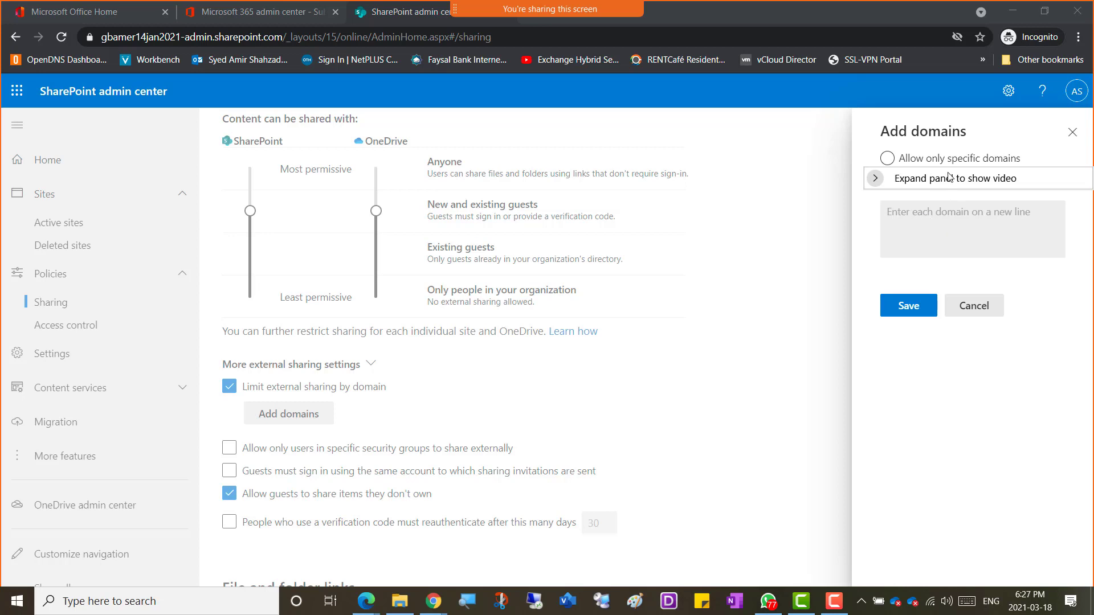
click(921, 162)
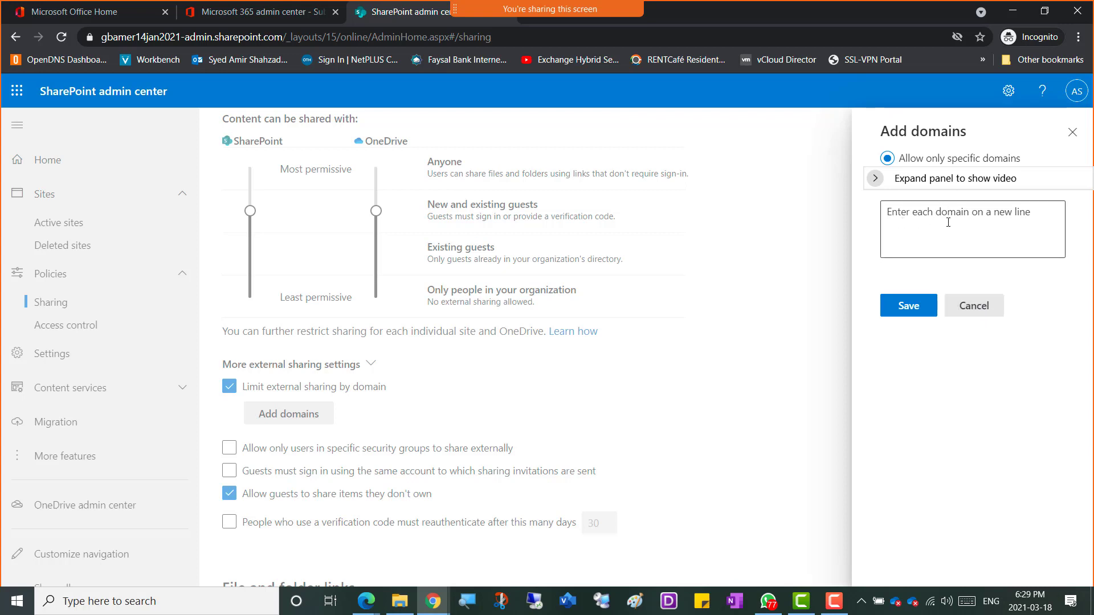
click(975, 311)
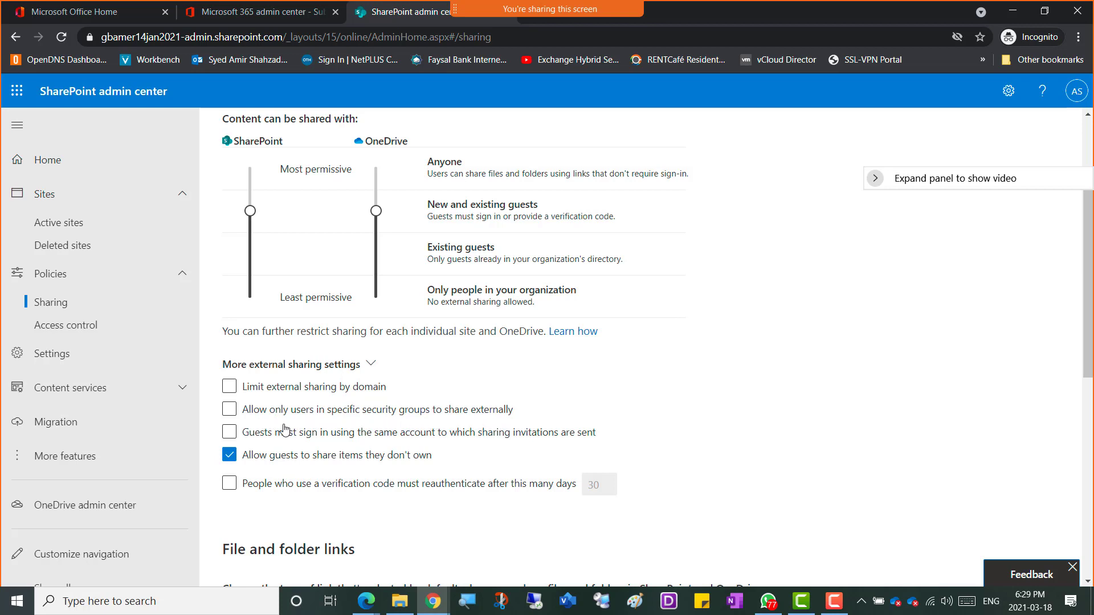
click(231, 410)
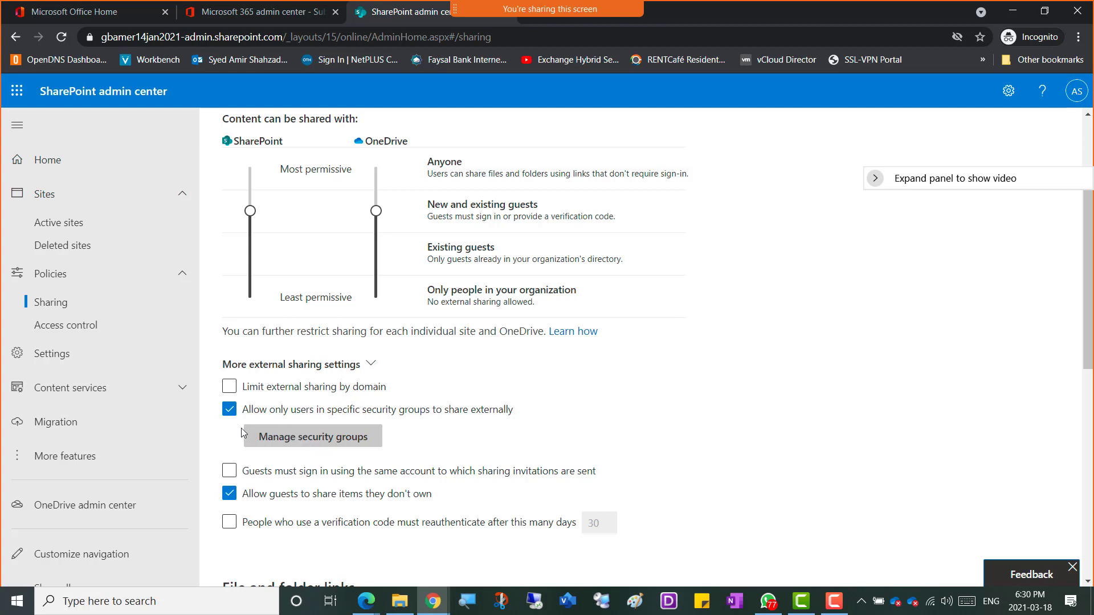
click(294, 449)
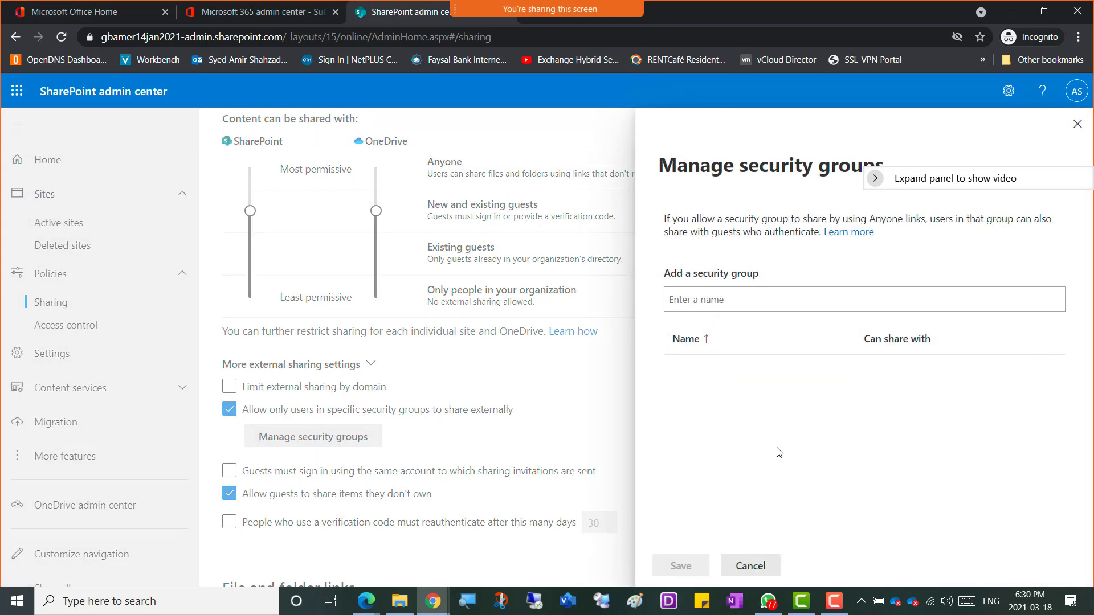
click(751, 566)
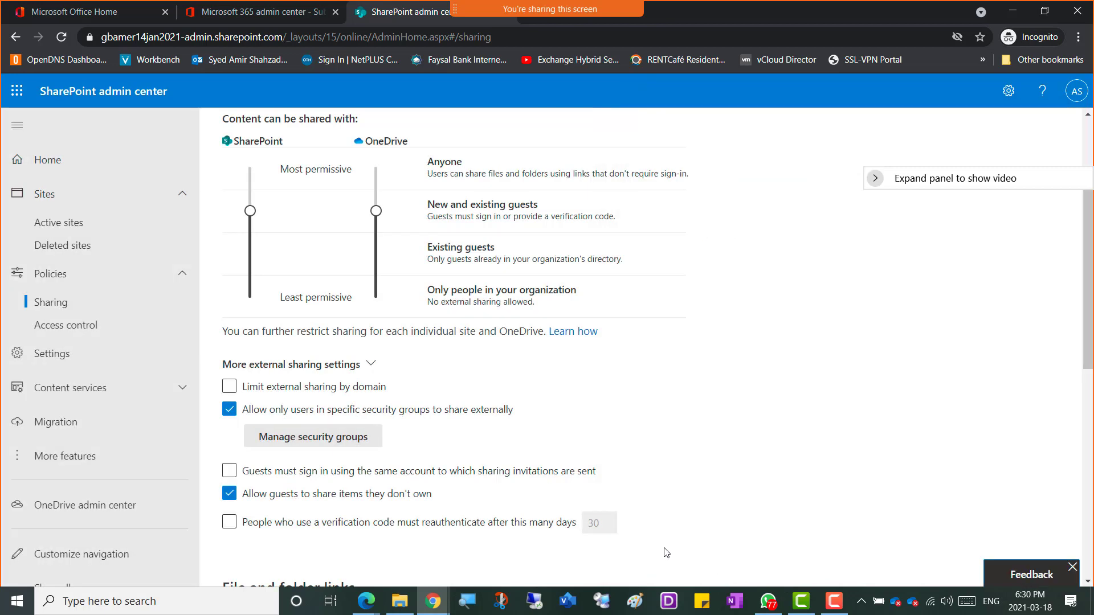
click(228, 417)
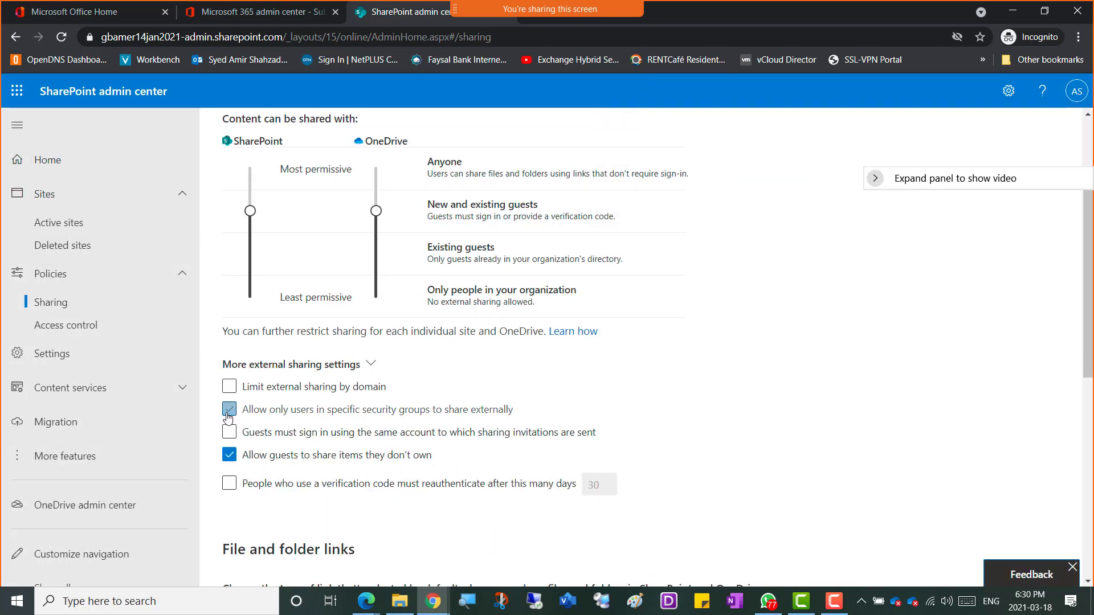
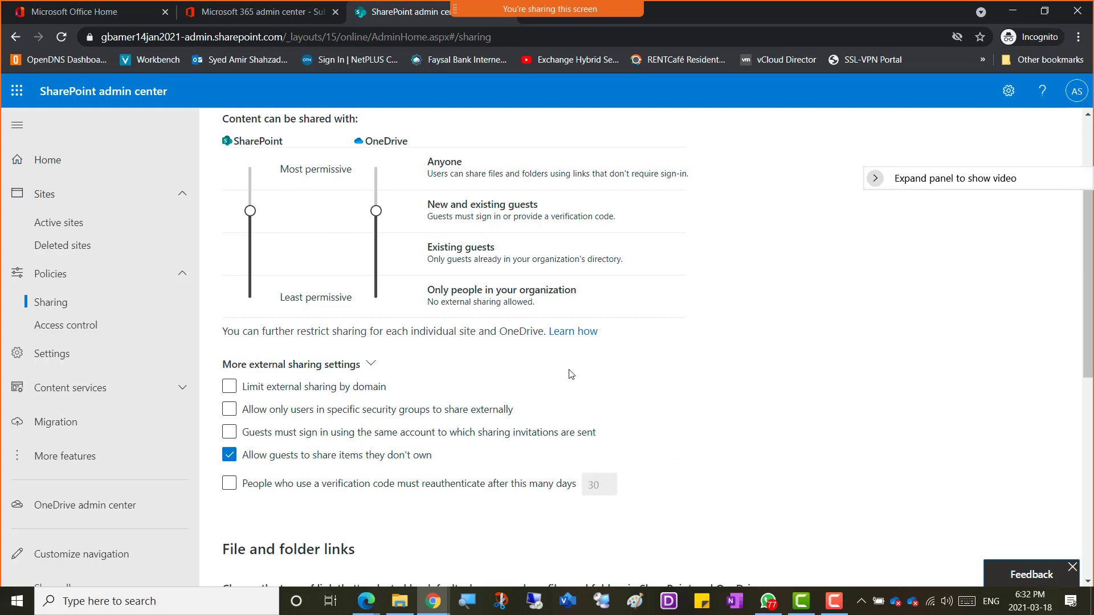
Step: Change the default sharing-link permission from Edit to View
scroll(686, 405, down, 3)
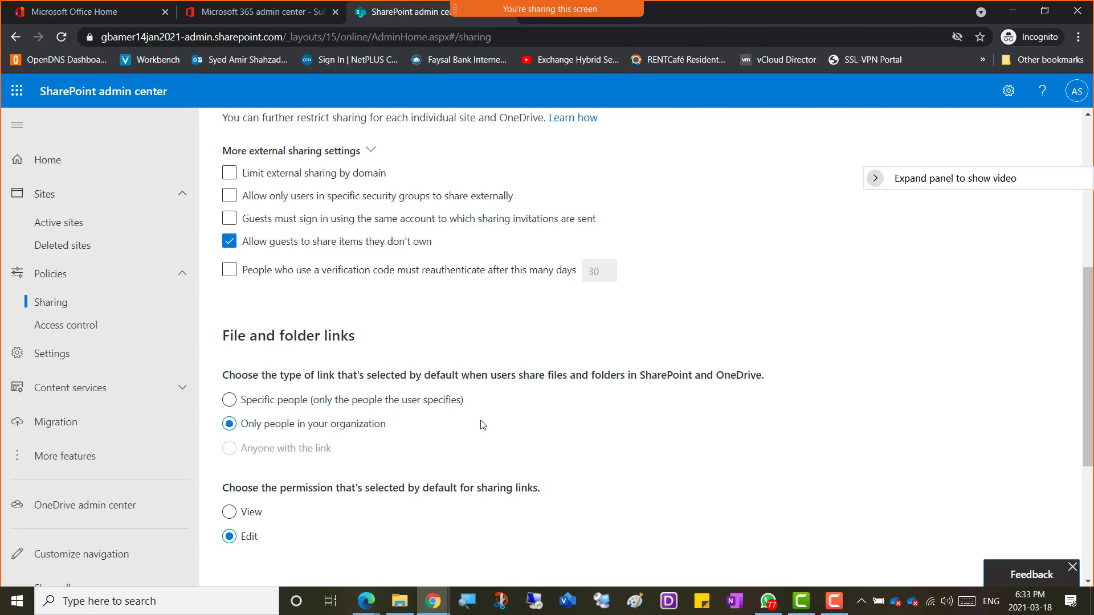
scroll(510, 400, down, 3)
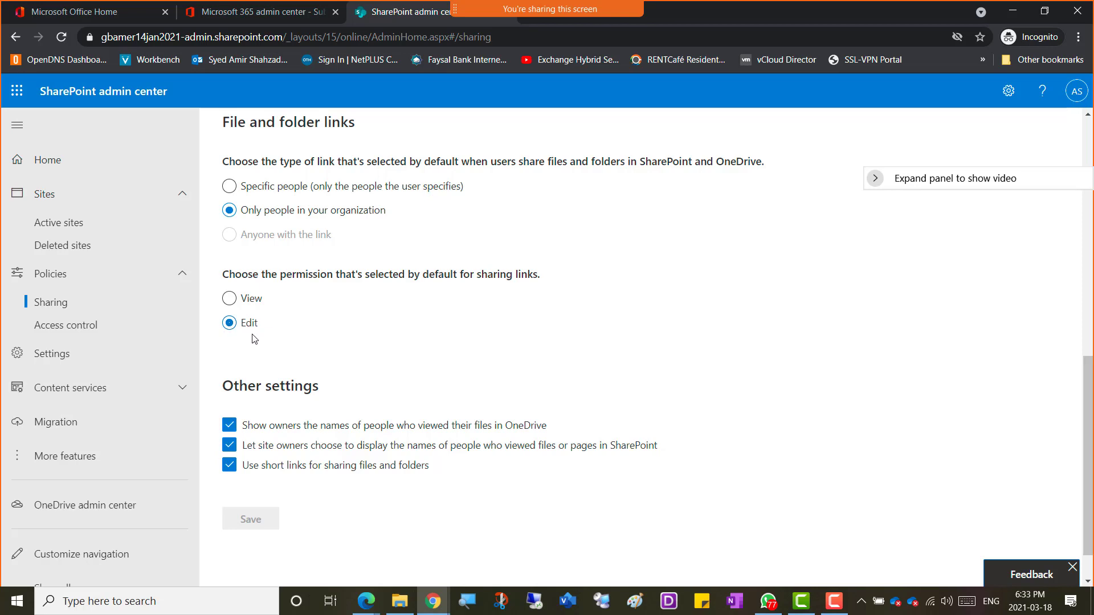
click(228, 299)
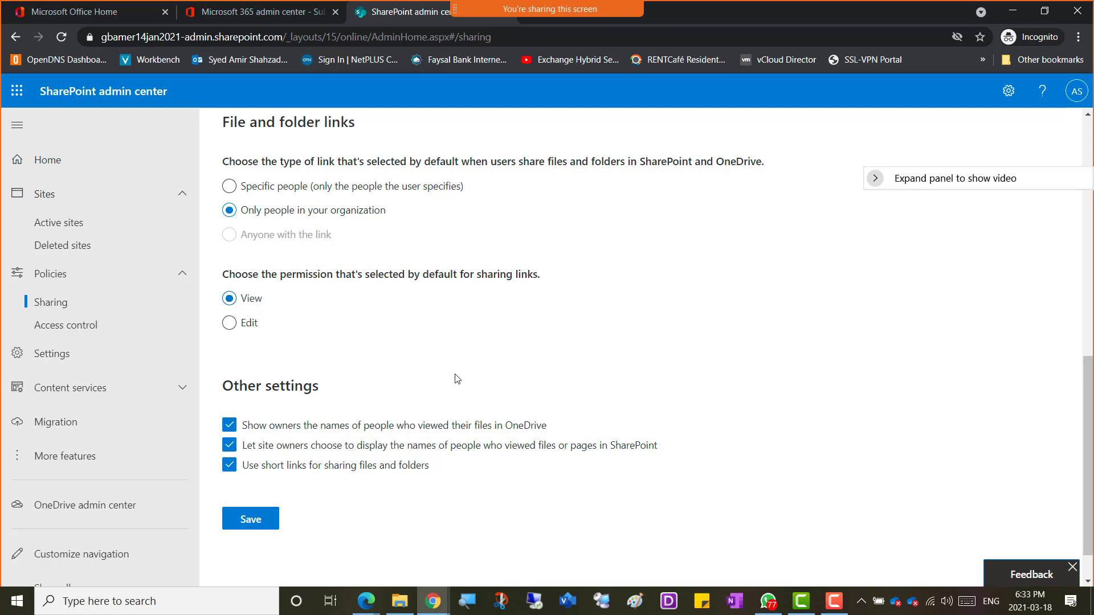
Step: Save the Sharing page with View as the default link permission
scroll(312, 373, down, 1)
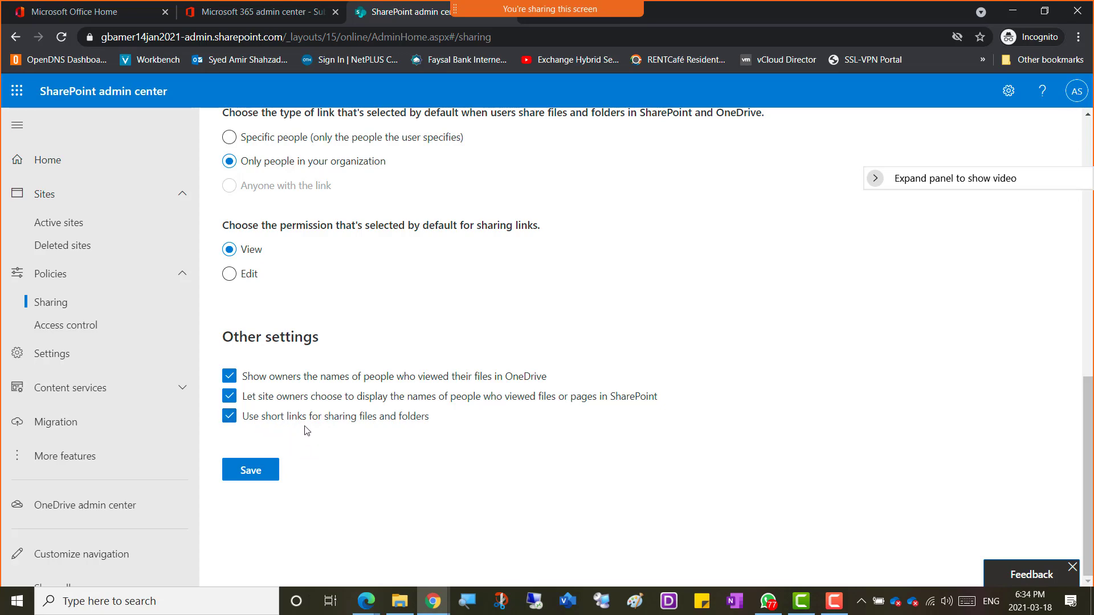
scroll(359, 295, up, 5)
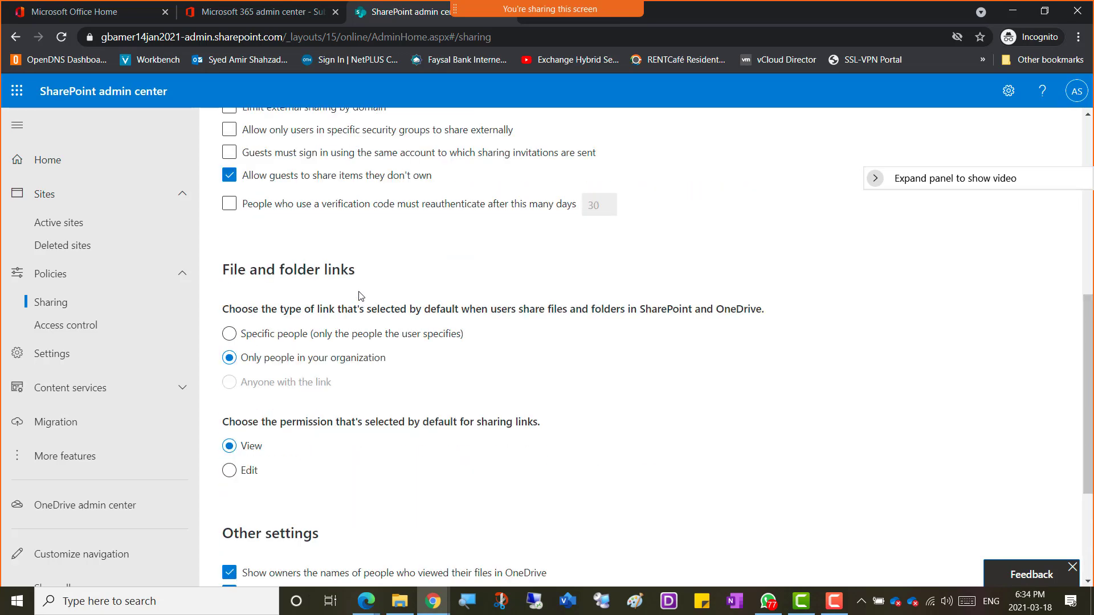
scroll(359, 295, down, 4)
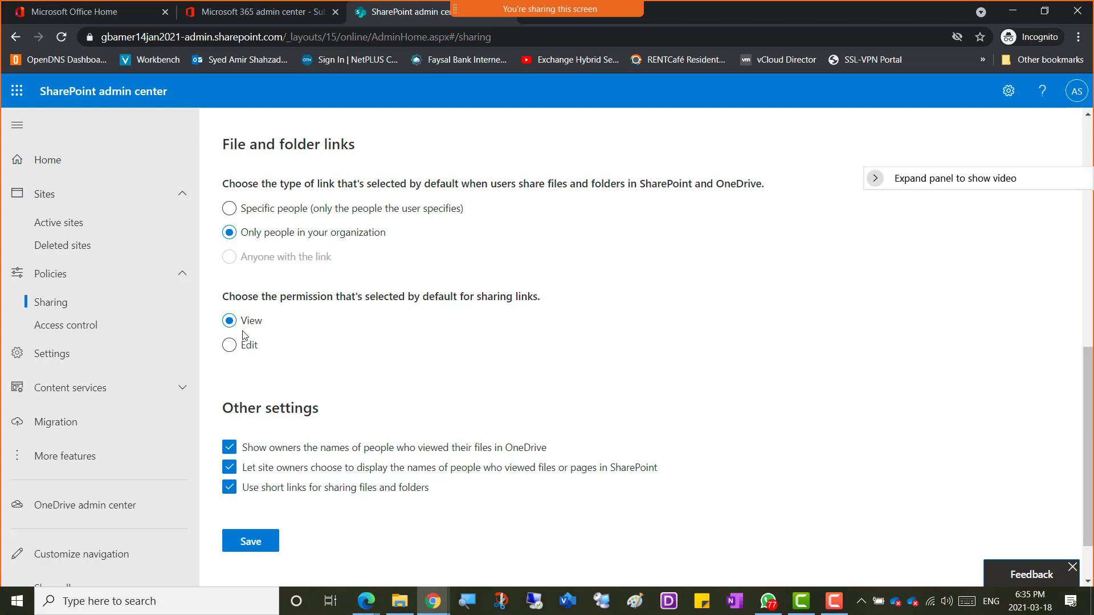
scroll(281, 442, down, 1)
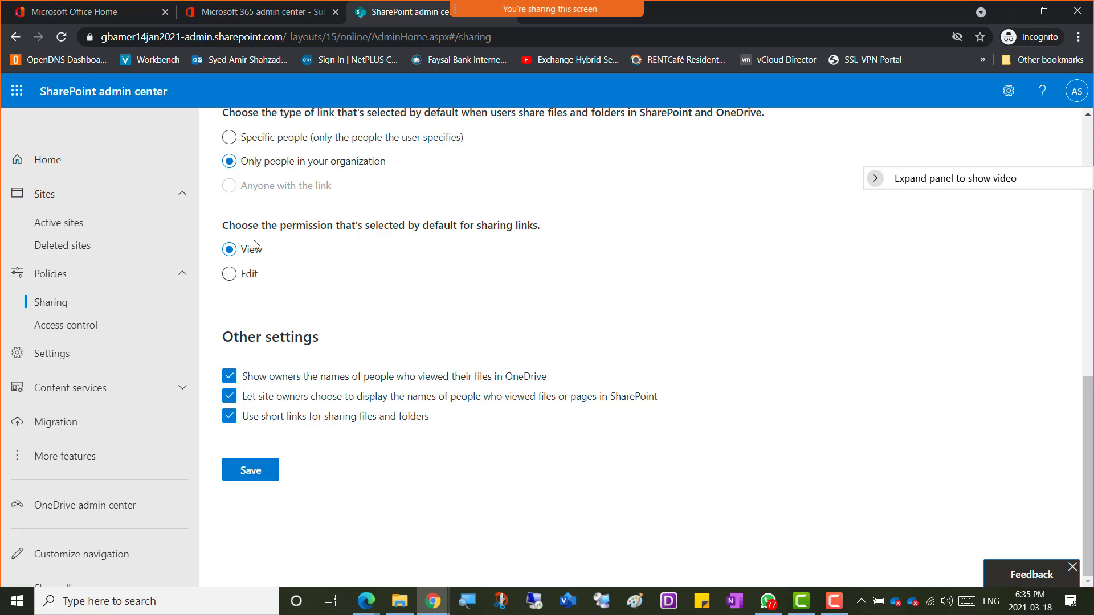
click(259, 470)
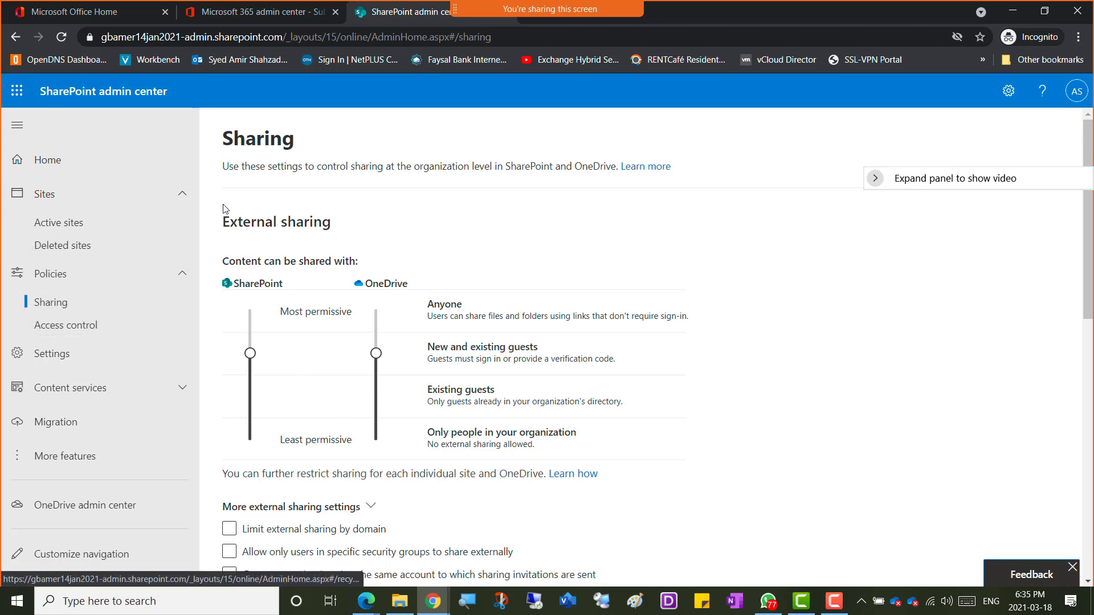
Step: Show the Default admin center panel from Settings, with New SharePoint admin center as default
click(54, 363)
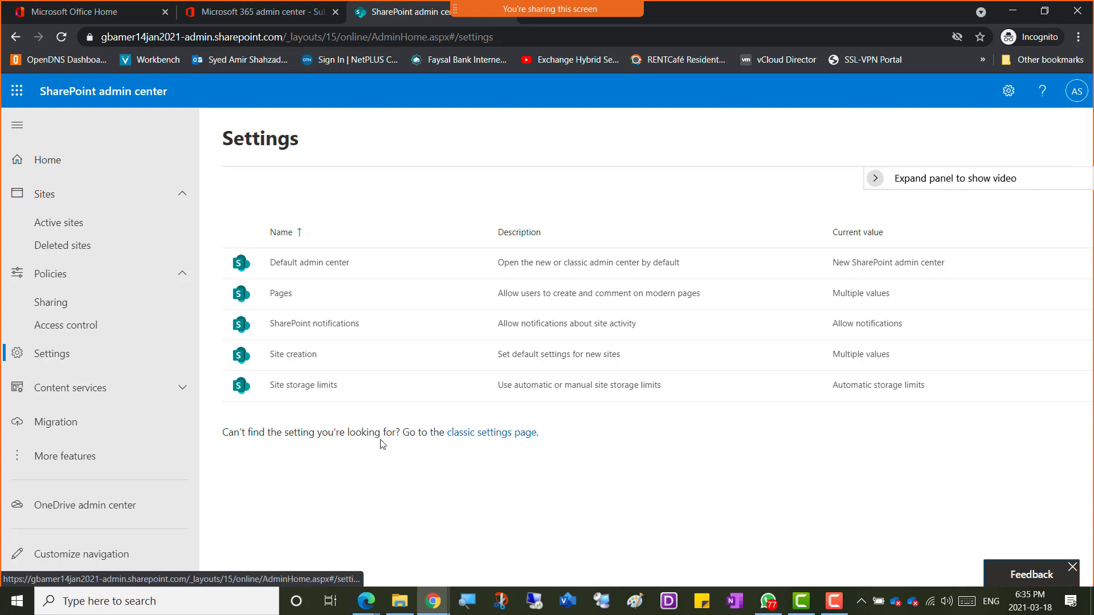
click(286, 268)
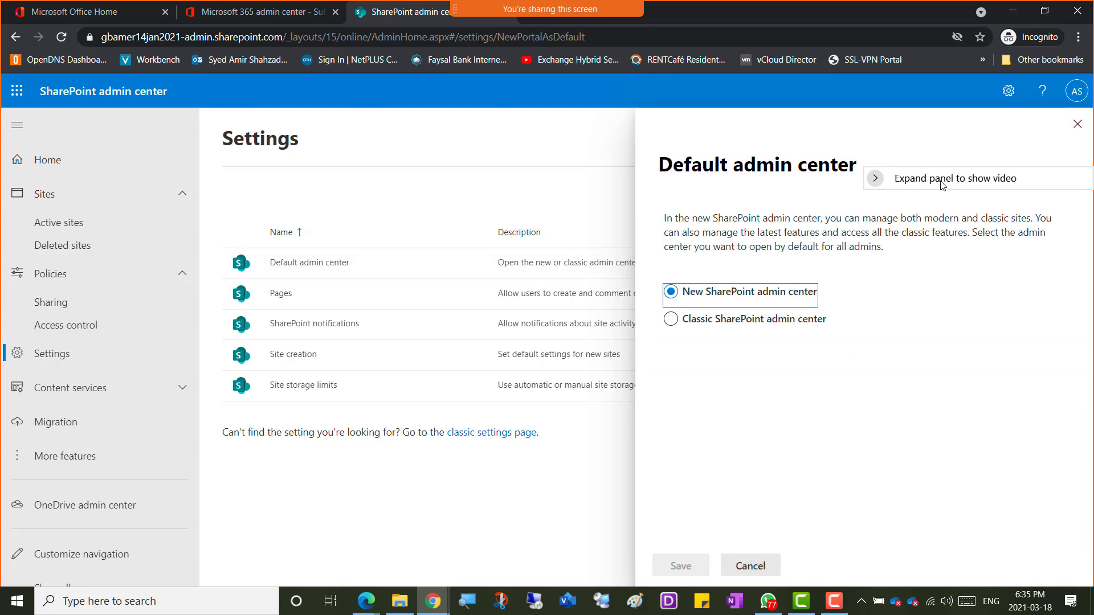
drag(944, 185, 951, 105)
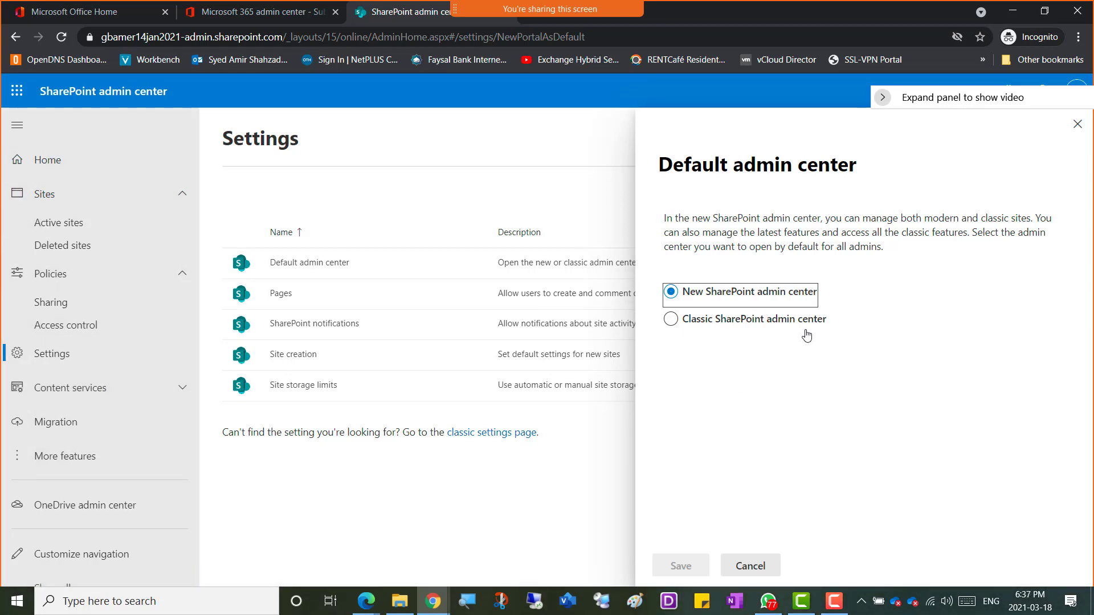
Step: Leave Default admin center unchanged and open the 'Allow users to create modern pages' article from Pages
click(762, 573)
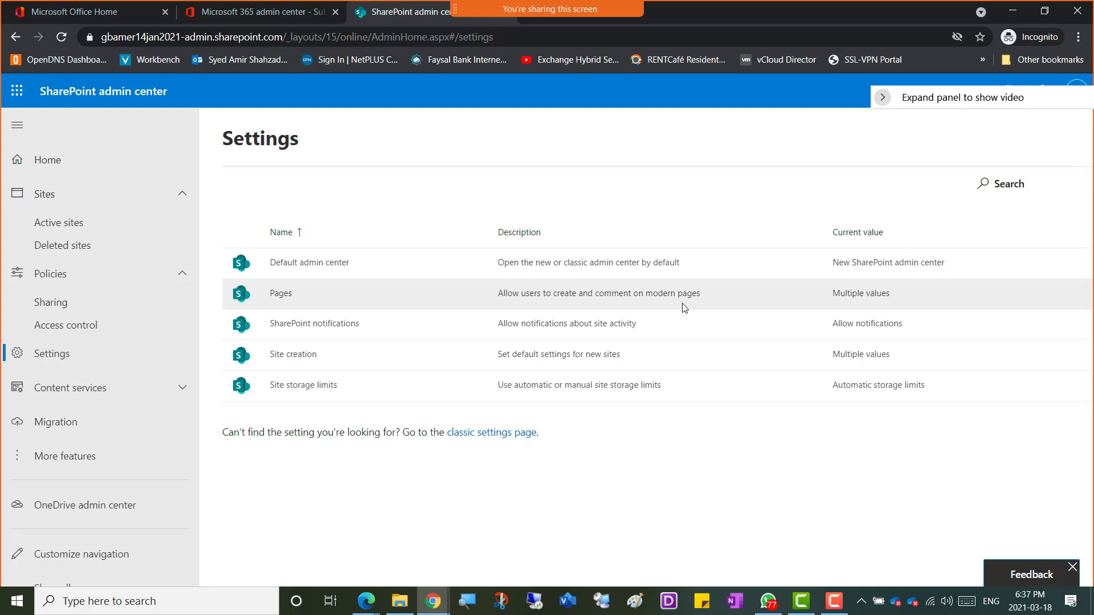
click(281, 295)
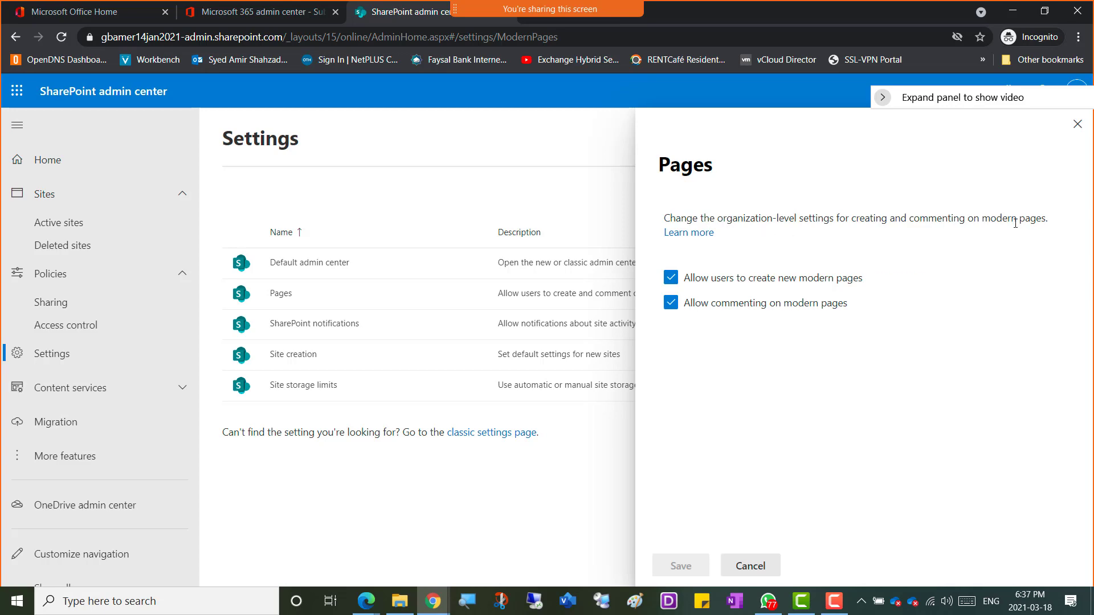
click(702, 233)
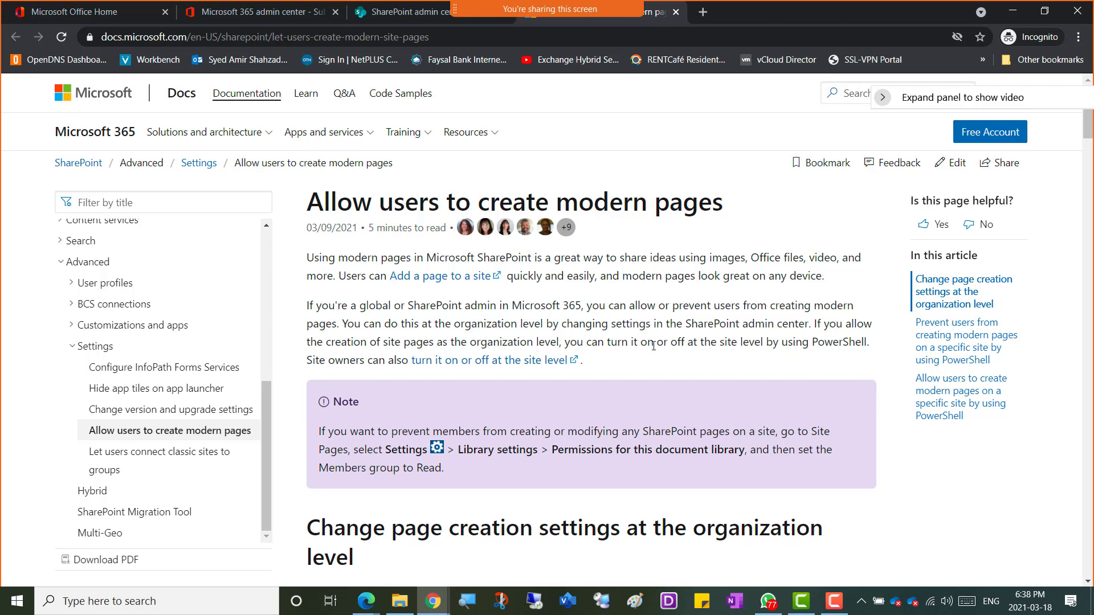
Step: Read the 'Allow users to create modern pages' article, then return to the Pages panel
scroll(380, 340, down, 15)
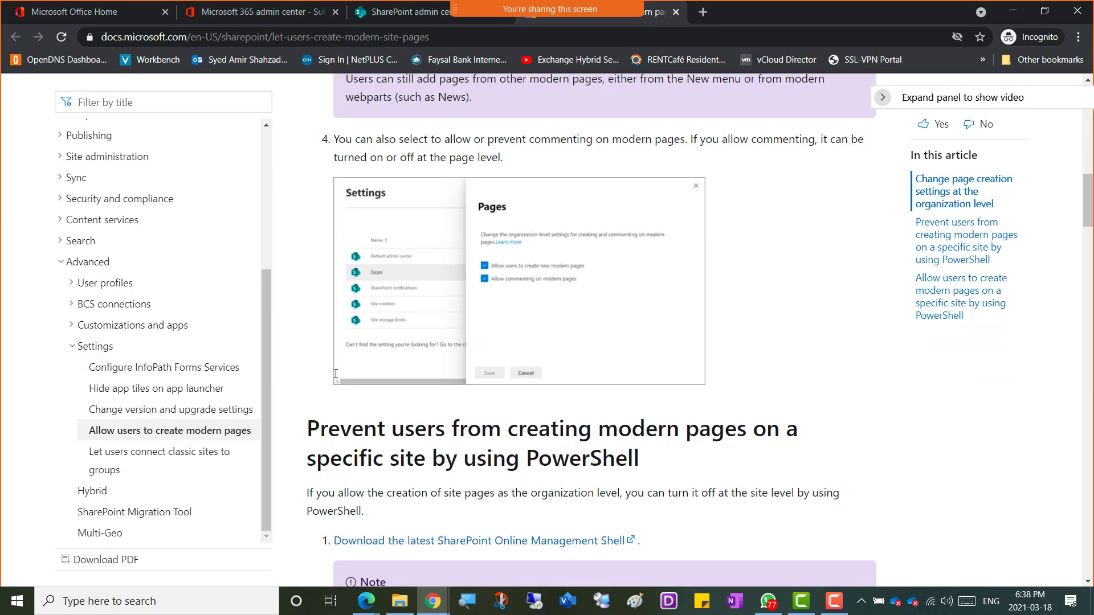
scroll(397, 381, down, 5)
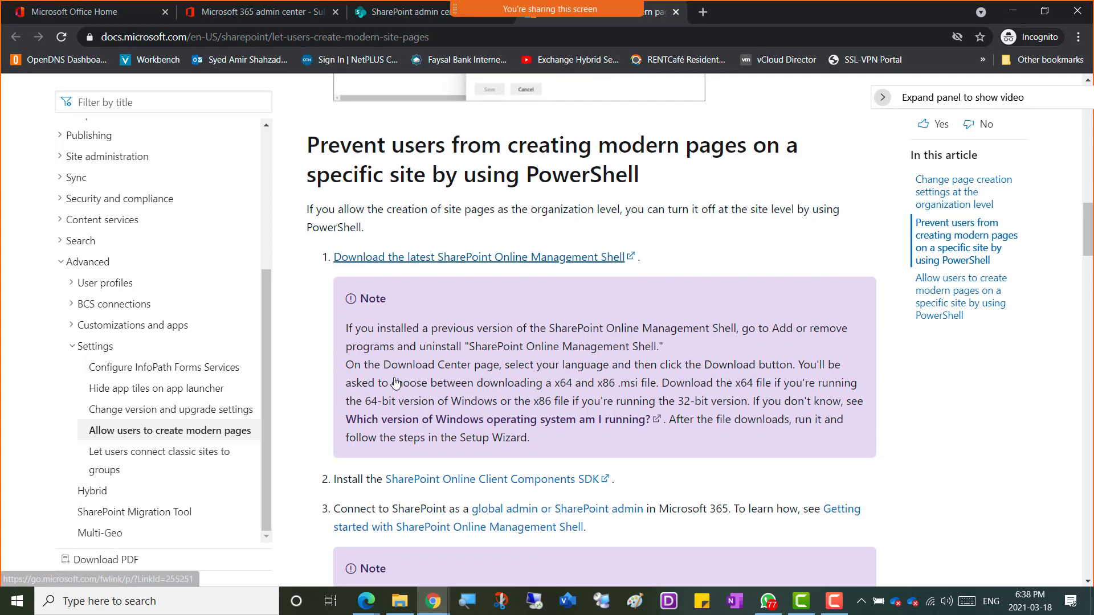
scroll(396, 381, down, 15)
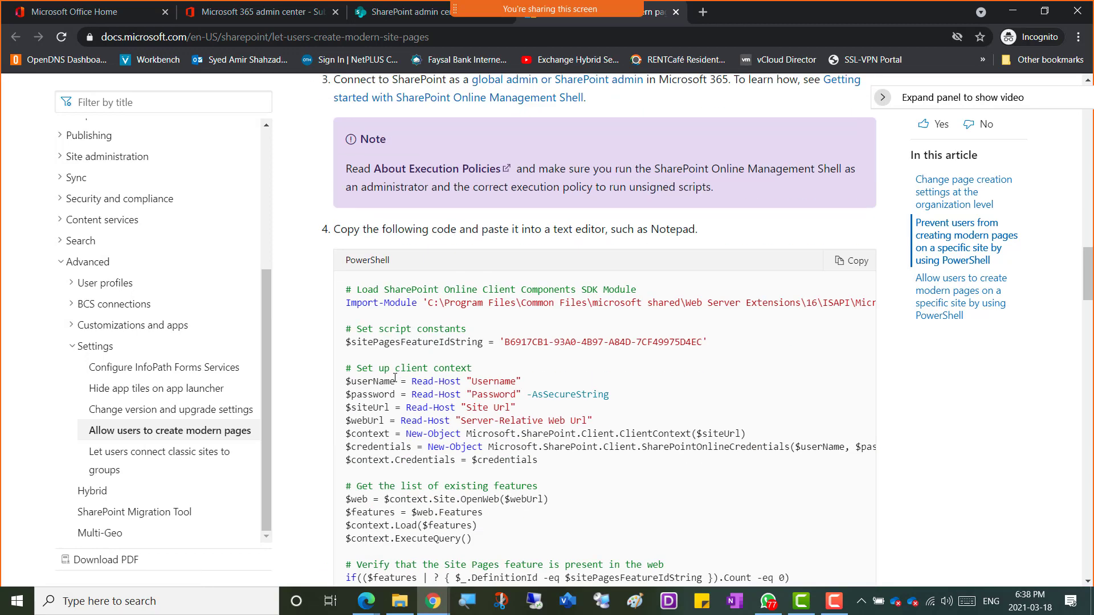
scroll(394, 377, down, 15)
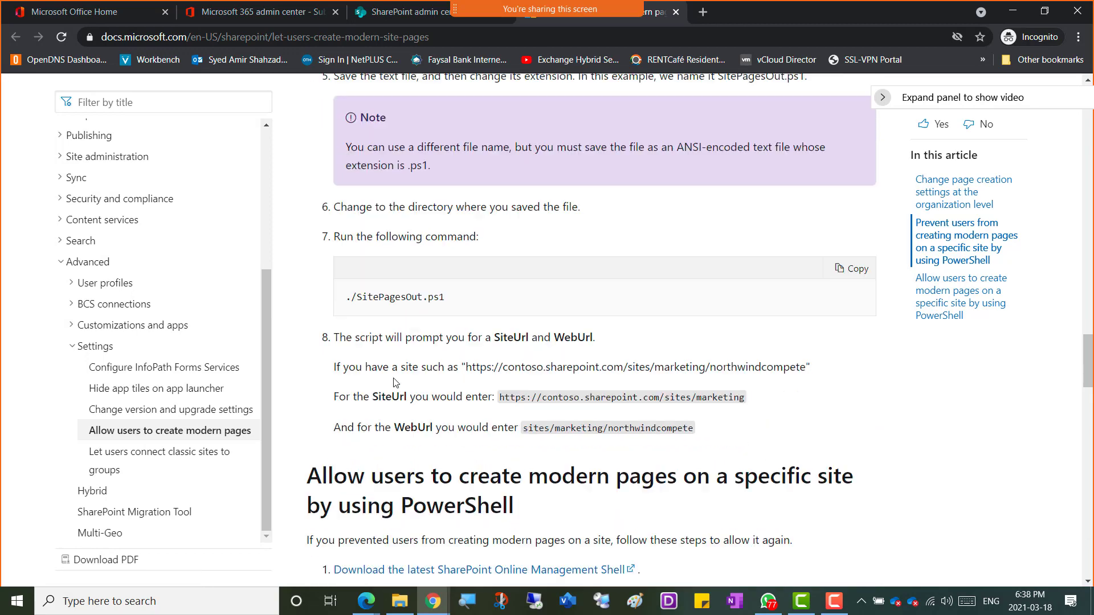
scroll(395, 383, down, 4)
scroll(395, 383, up, 18)
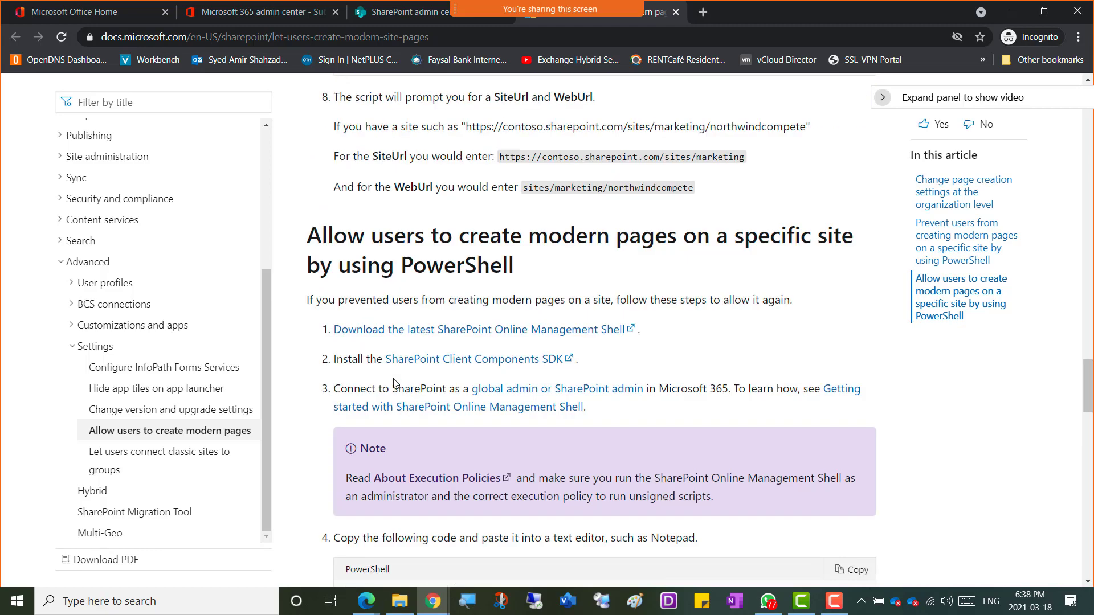
scroll(395, 383, down, 16)
scroll(394, 381, up, 15)
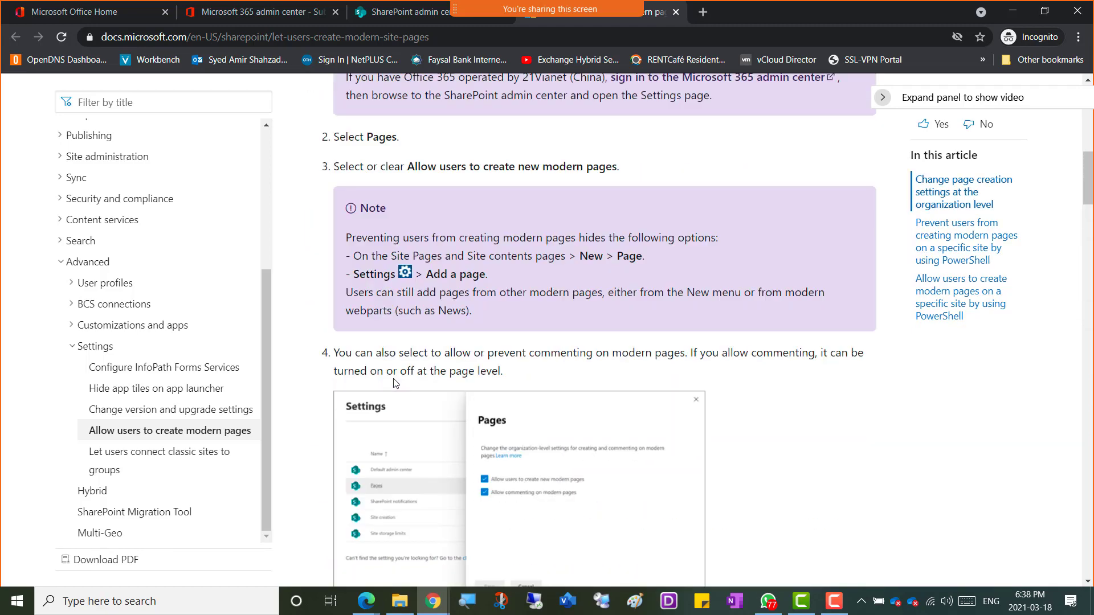
scroll(394, 379, up, 8)
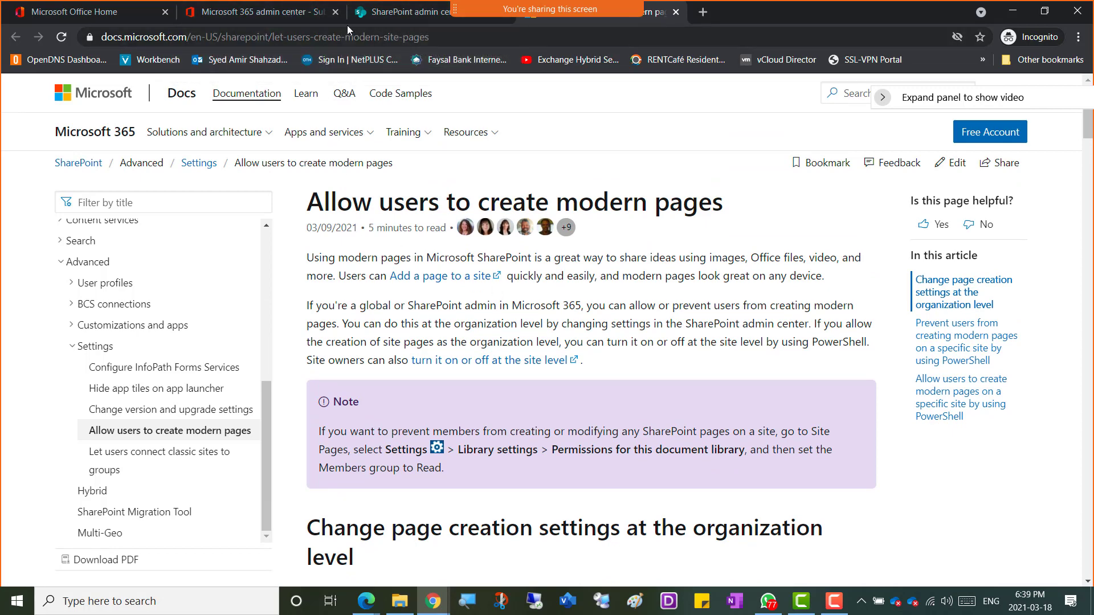
click(399, 16)
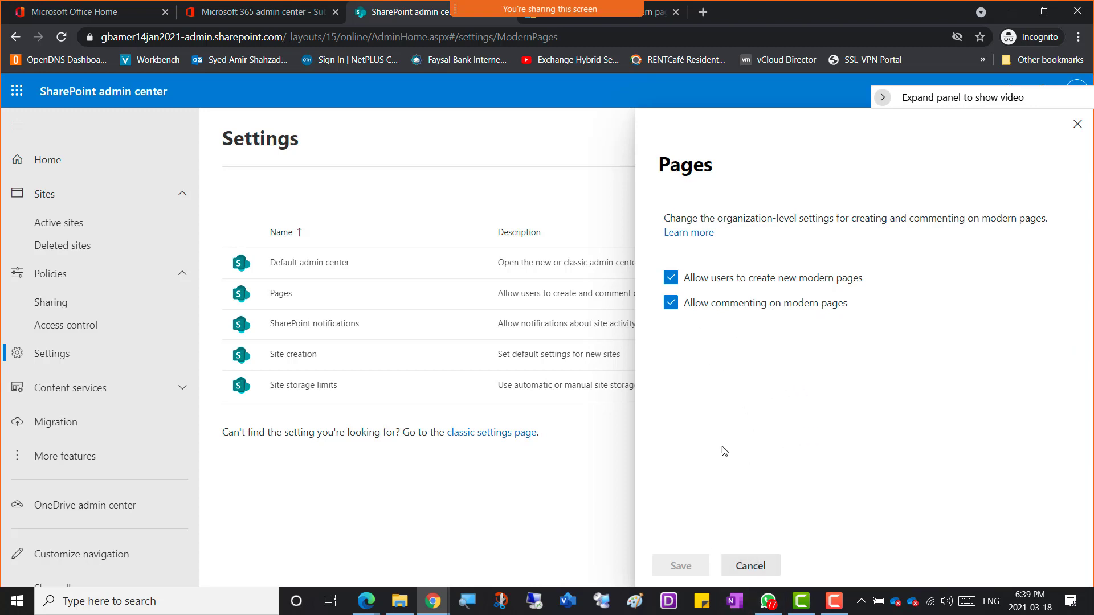
Step: Close Pages, confirm SharePoint notifications stays at Allow notifications, and cancel back to Settings
click(760, 569)
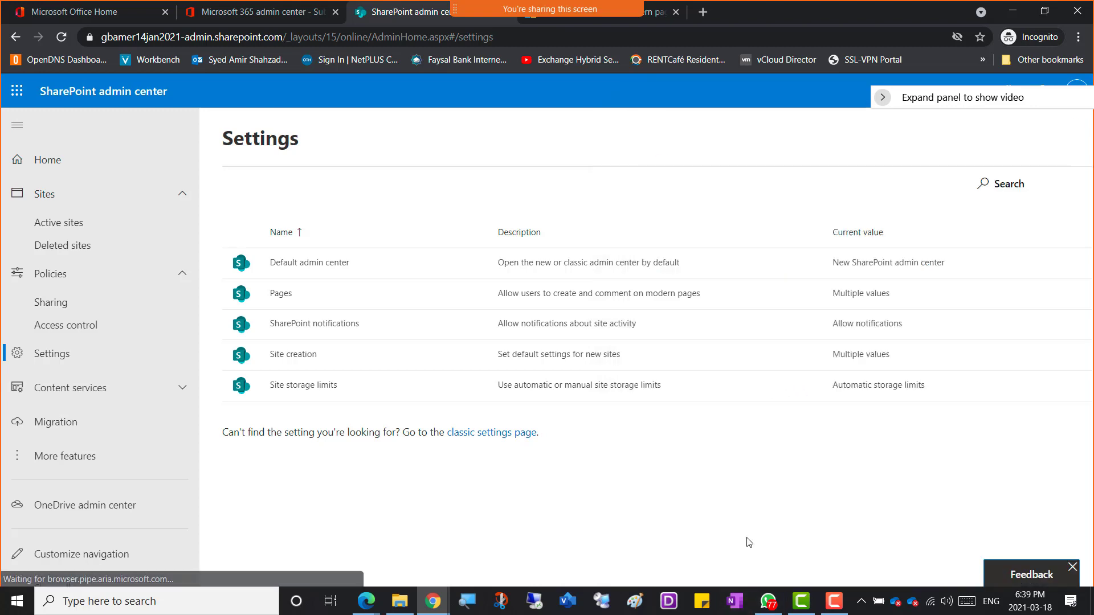
click(308, 330)
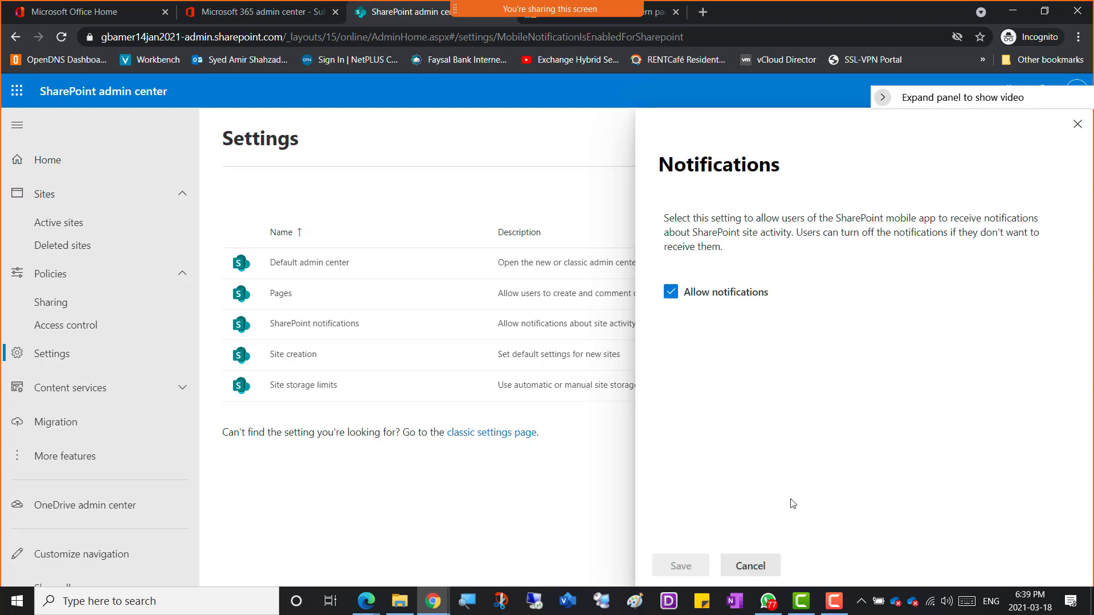
click(750, 567)
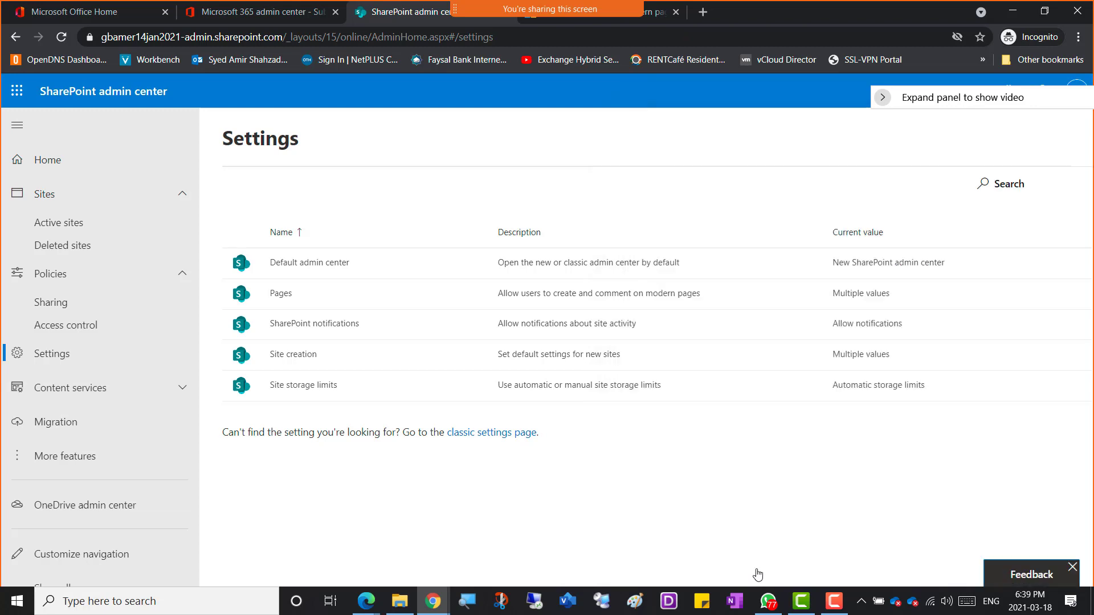
Step: In Site creation, keep the /sites/ path and set default time zone to (UTC-05:00) Eastern Time (US and Canada)
click(286, 359)
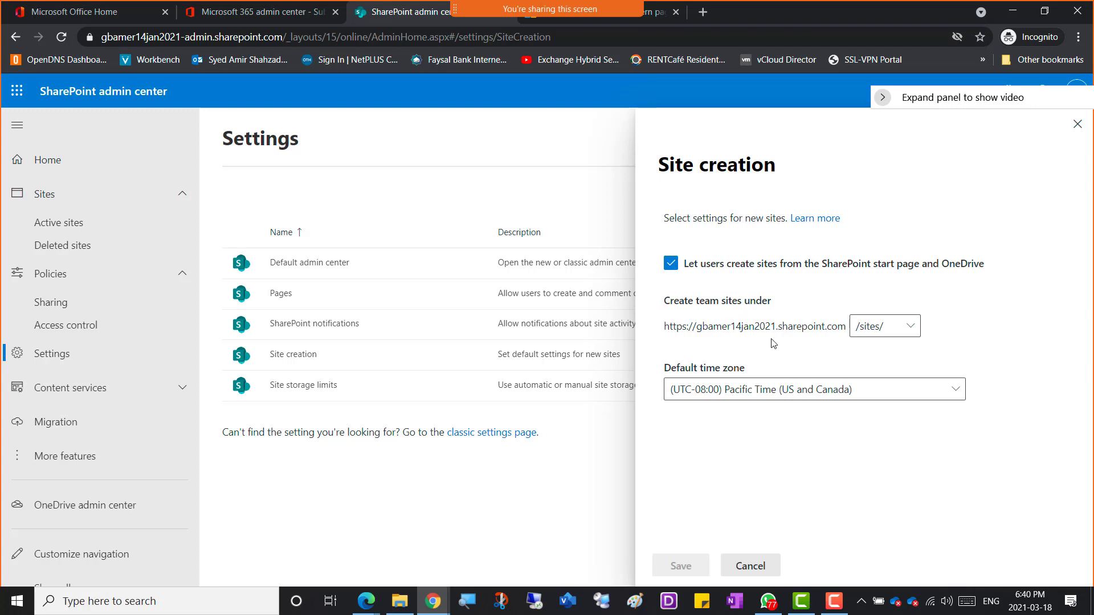
click(913, 330)
click(913, 329)
click(956, 392)
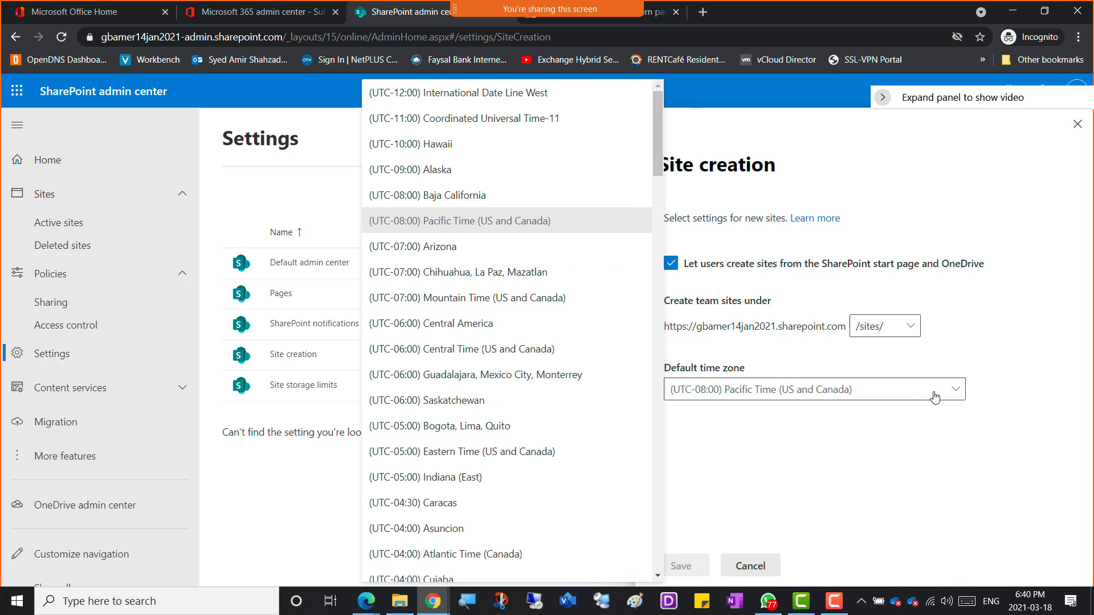
click(466, 457)
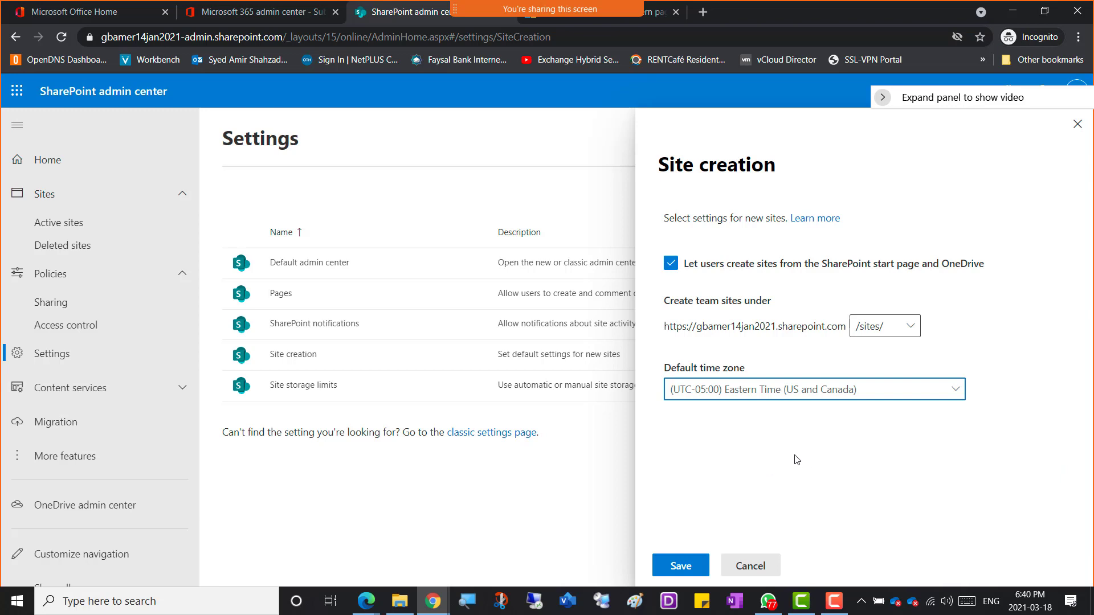
Step: Try /teams/ as the team sites path, then switch it back to /sites/
click(912, 329)
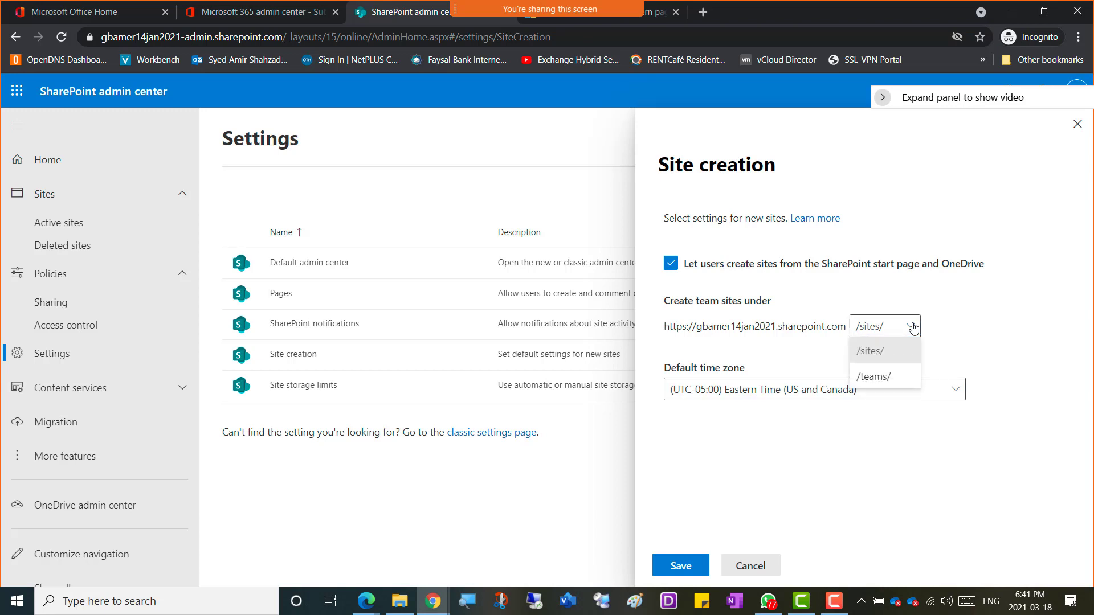
click(899, 377)
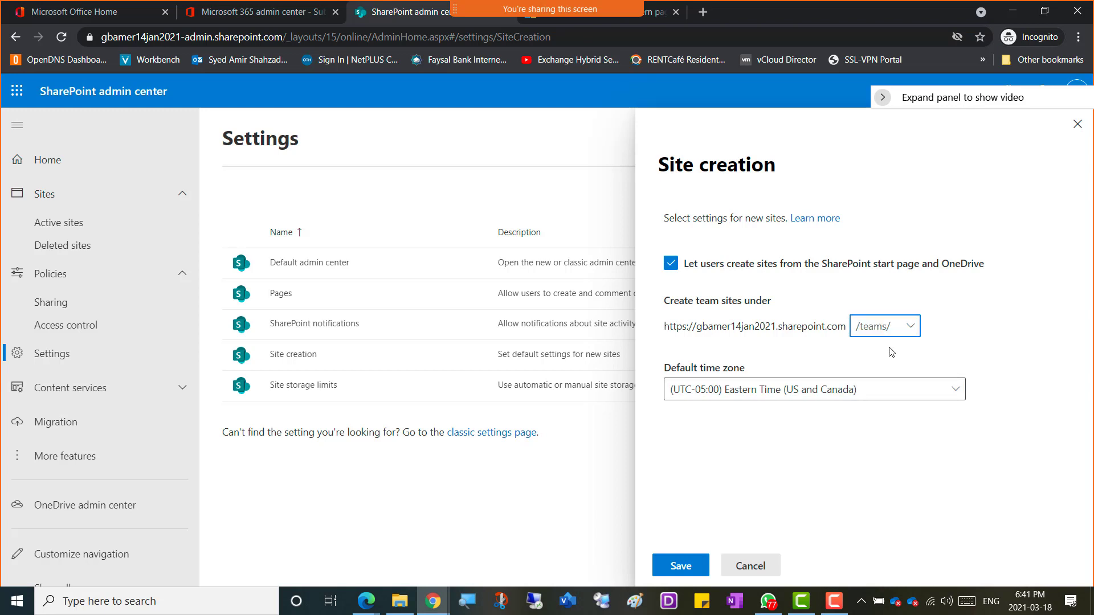
click(912, 327)
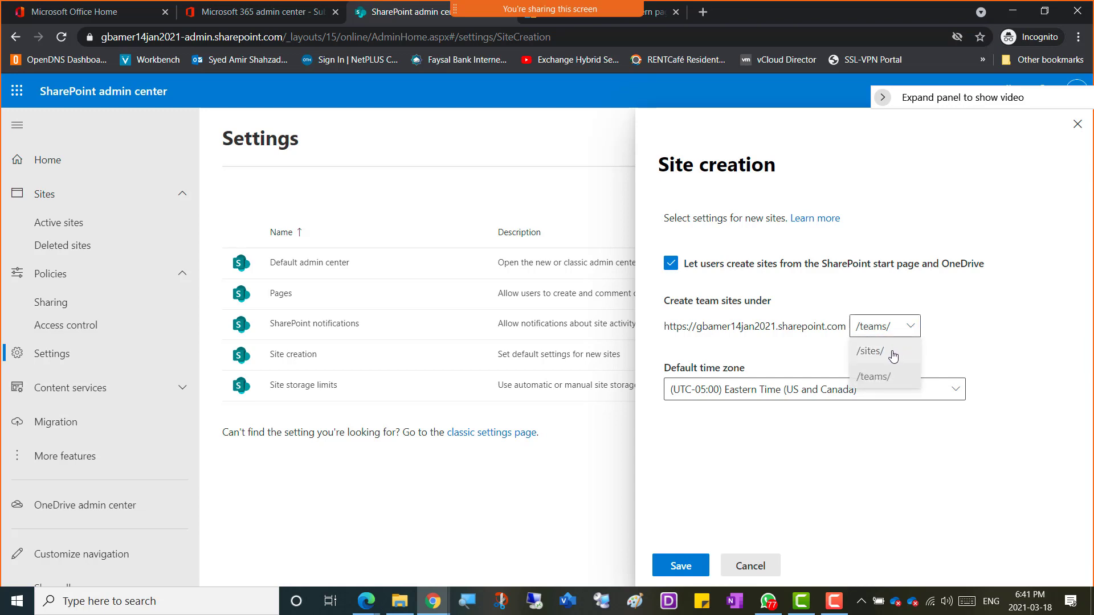
click(895, 355)
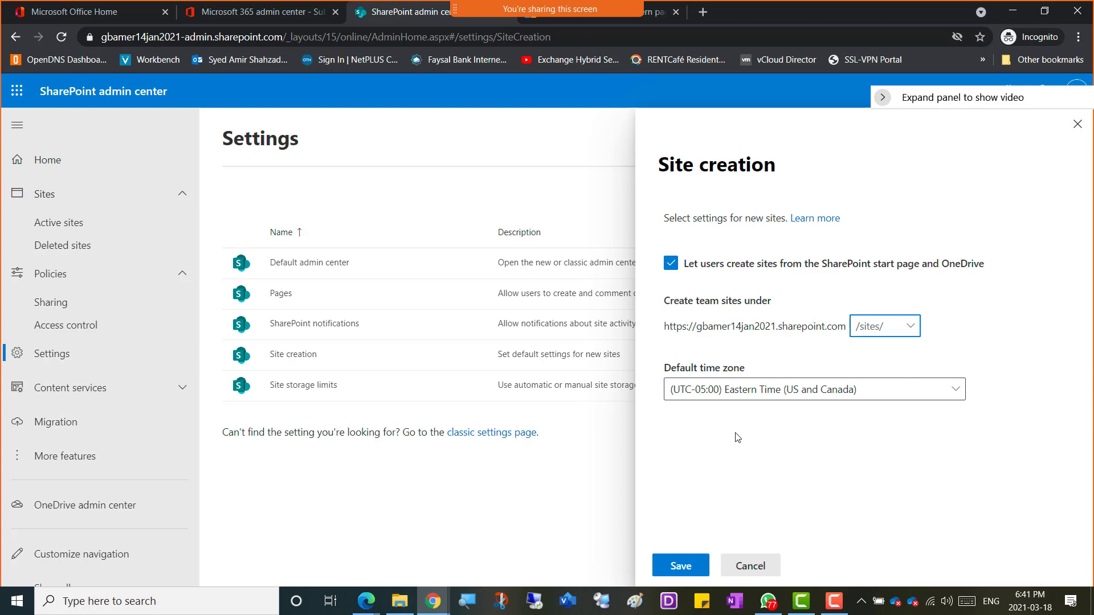
Step: Snip a full-screen screenshot of the Site creation settings
click(750, 453)
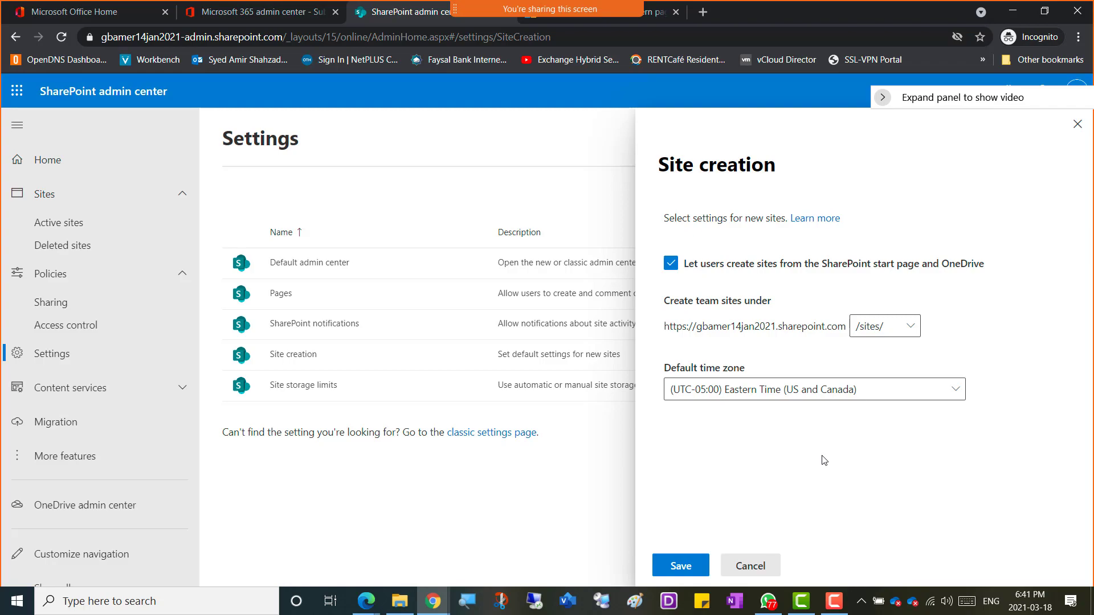
key(super+shift+s)
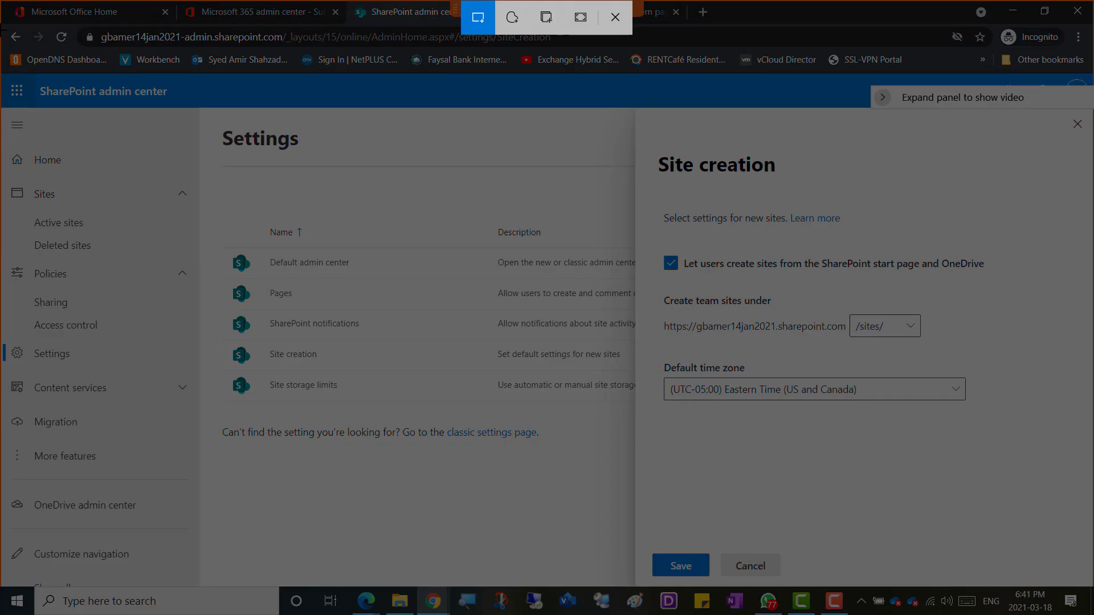
drag(1, 29, 1066, 614)
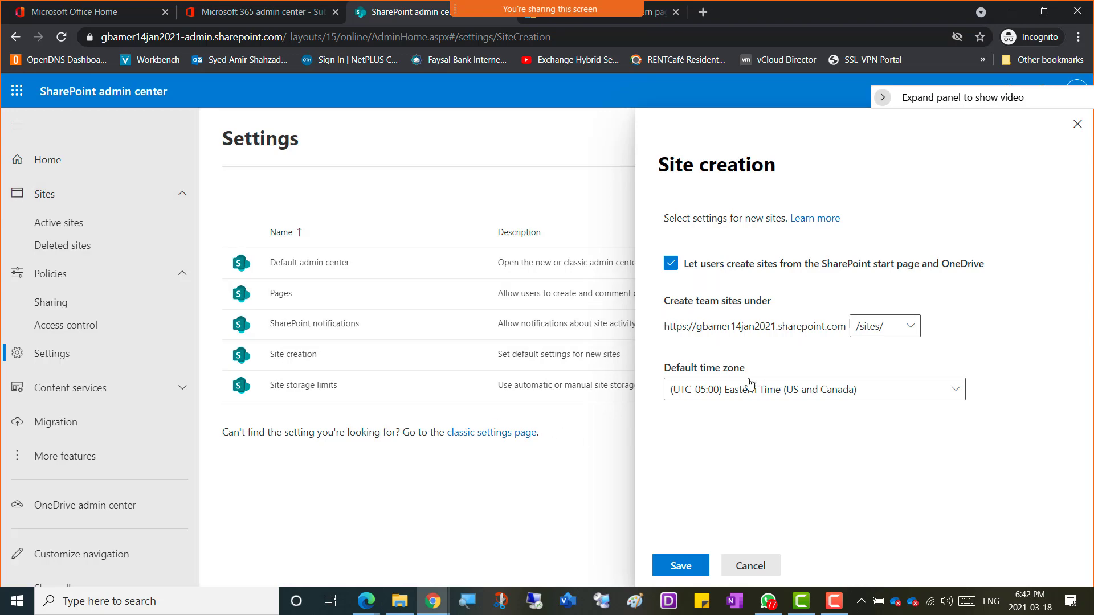
Step: In OneNote, type the caption 'Screenshot 2 - Sharepoint Site Creation Settings' and paste the screenshot below it
mouse_move(433, 599)
click(201, 542)
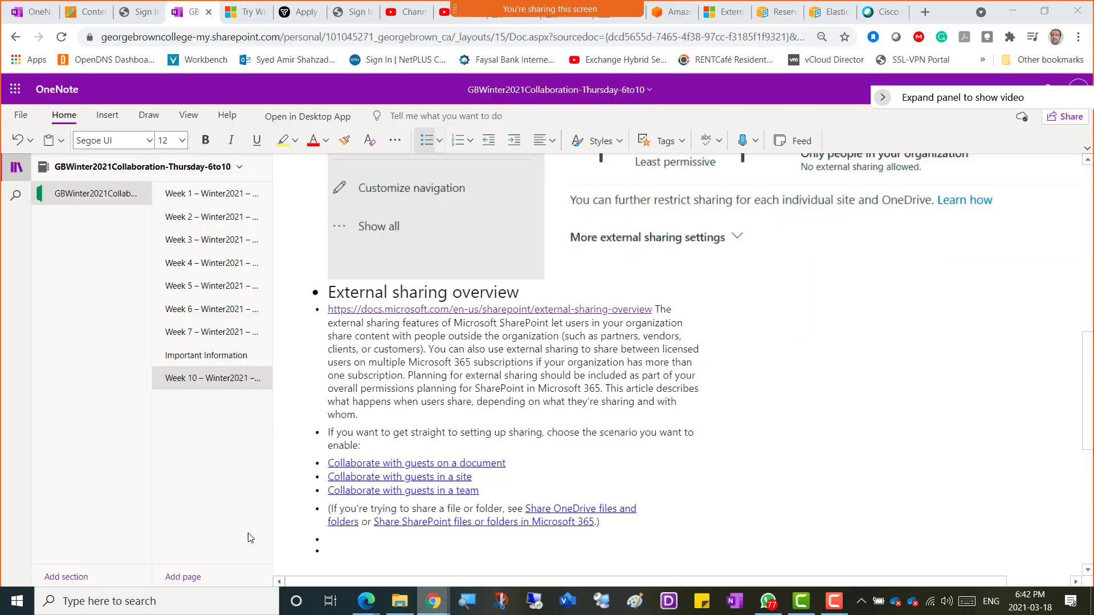
click(338, 557)
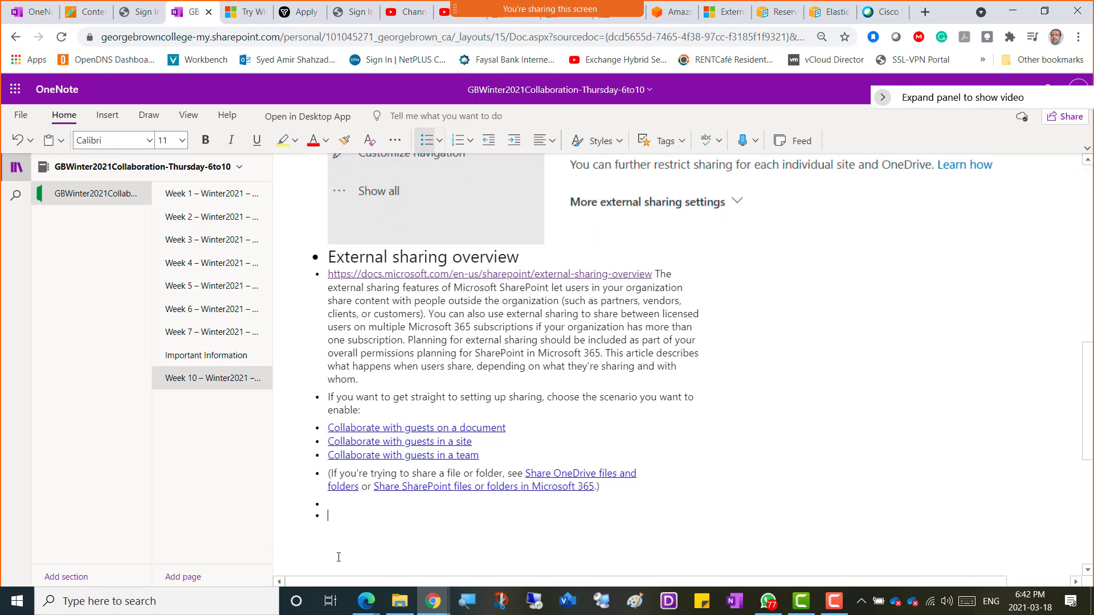
key(BackSpace)
key(BackSpace)
key(ctrl+z)
text(Screenshot 2 - Sharepoint Site Creation )
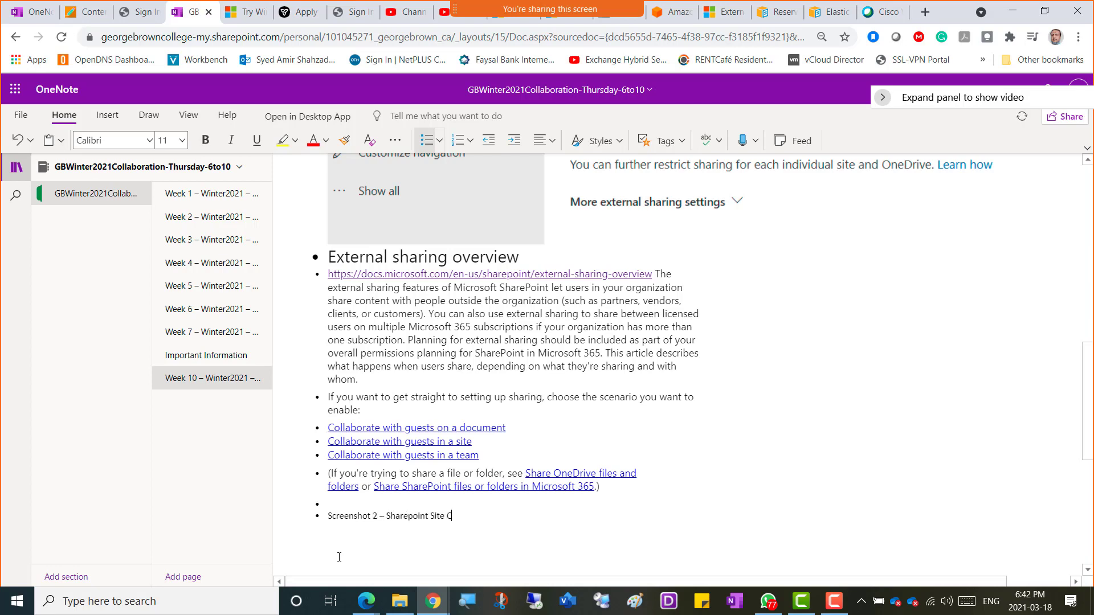
text(Settings)
key(Return)
key(ctrl+v)
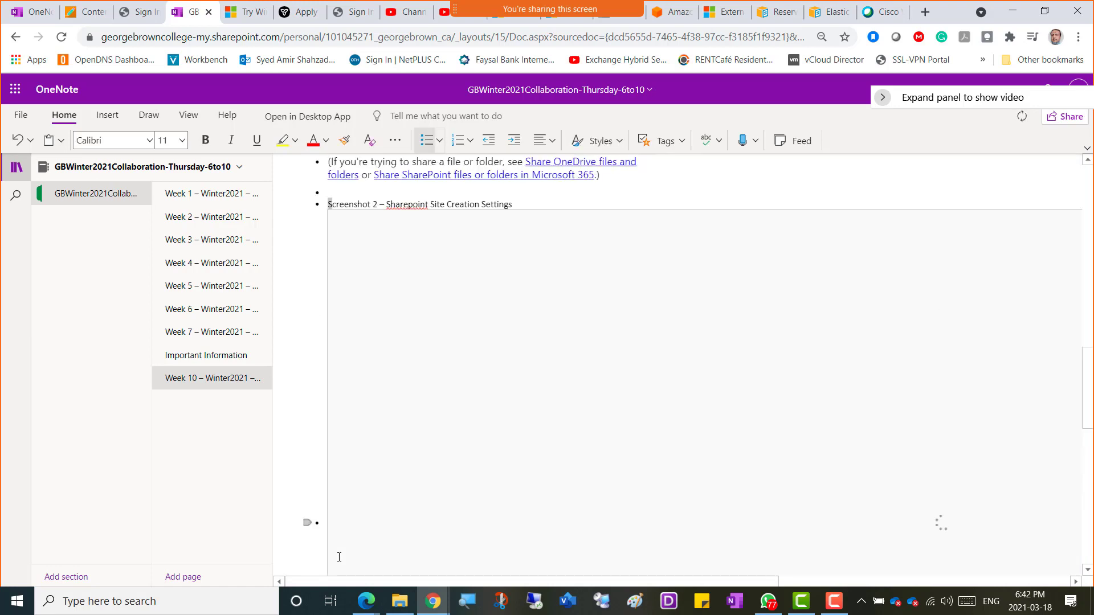
Step: Set the caption's font size to 20
key(shift+Right)
key(shift+Right)
key(shift+Right)
key(shift+Right)
key(shift+Right)
key(shift+Right)
key(shift+Right)
key(shift+Right)
key(shift+Right)
key(shift+Right)
key(shift+Right)
key(shift+Right)
key(shift+Right)
key(shift+Right)
key(shift+Right)
key(shift+Right)
key(shift+Right)
key(shift+Right)
key(shift+Right)
key(shift+Right)
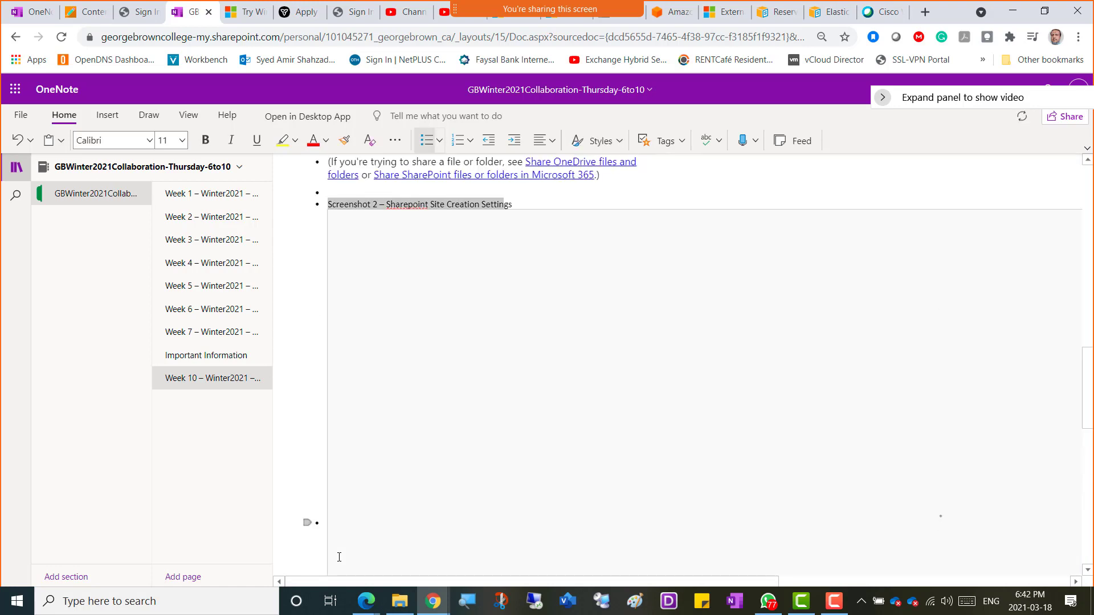
key(shift+Right)
key(shift+Right)
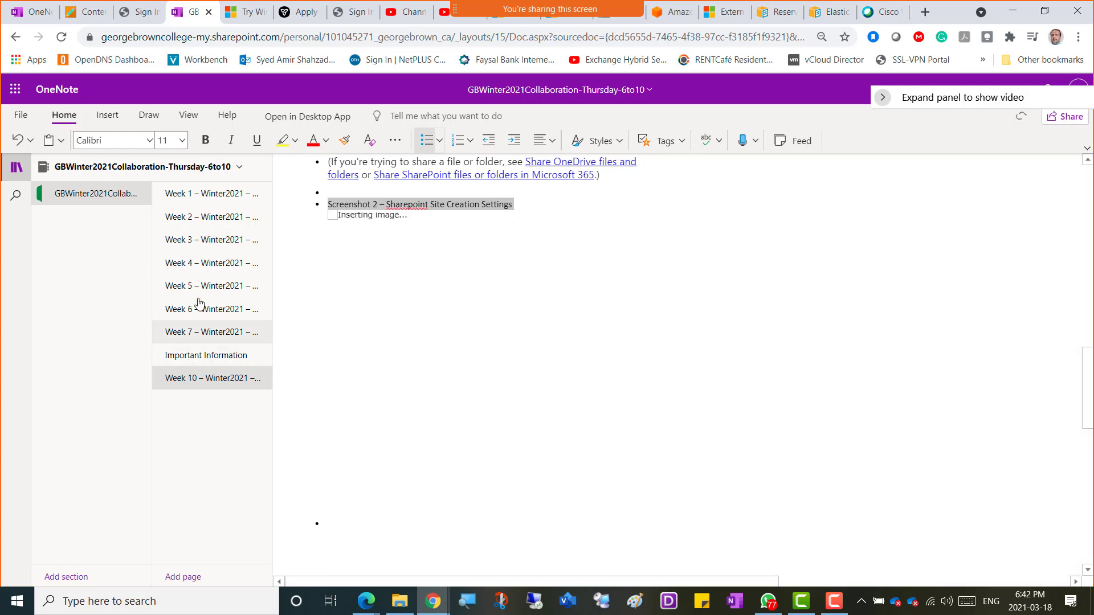
click(182, 141)
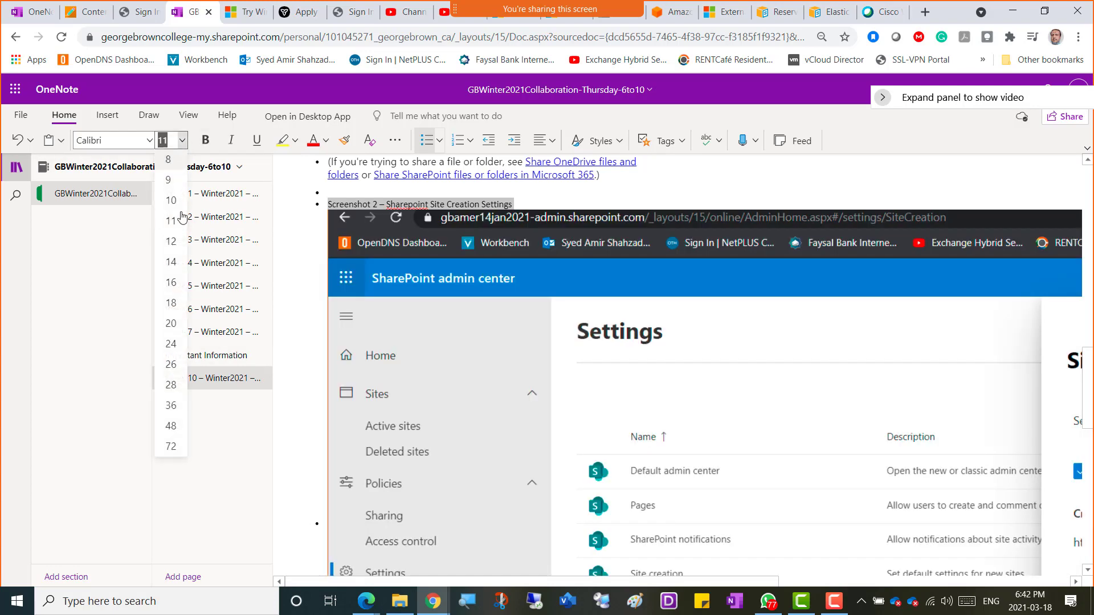
click(171, 323)
scroll(509, 305, down, 6)
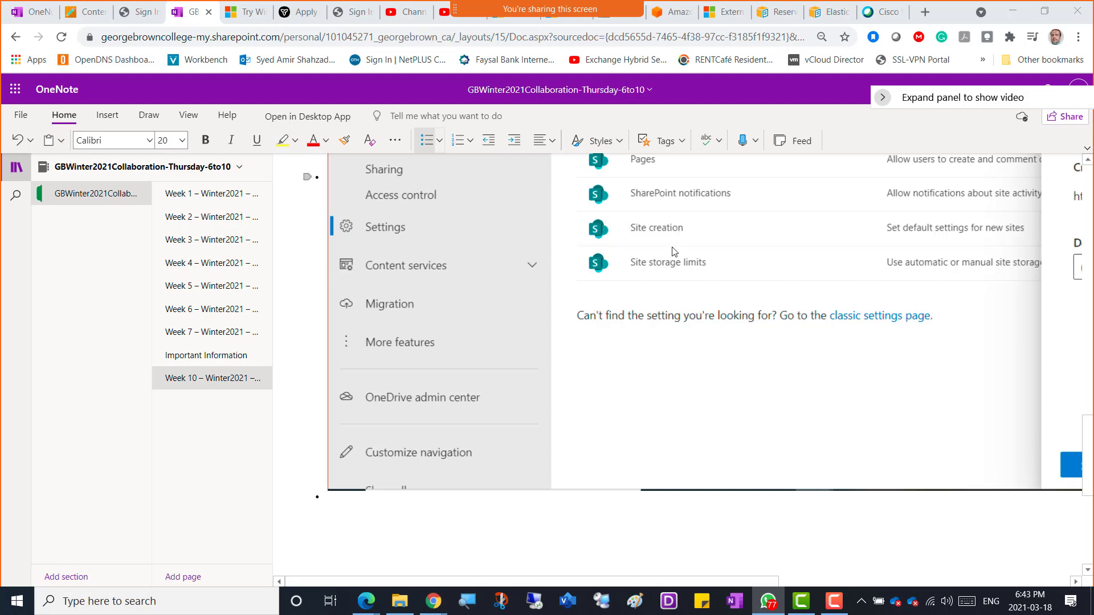
key(alt+Tab)
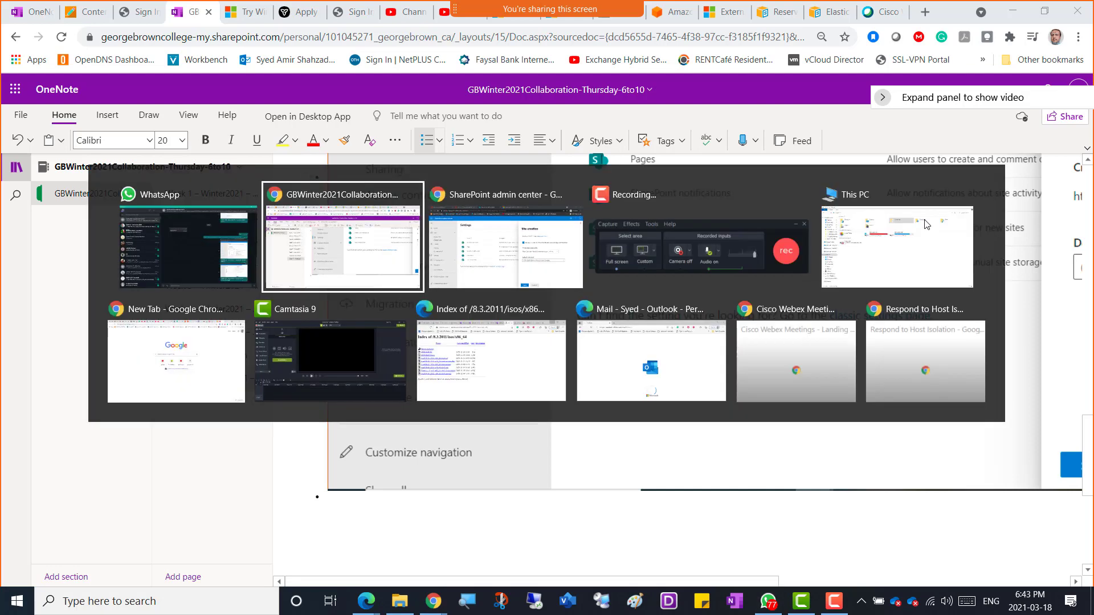
Step: Back in SharePoint, save Site creation and open the 'Manage site storage limits' article
key(Tab)
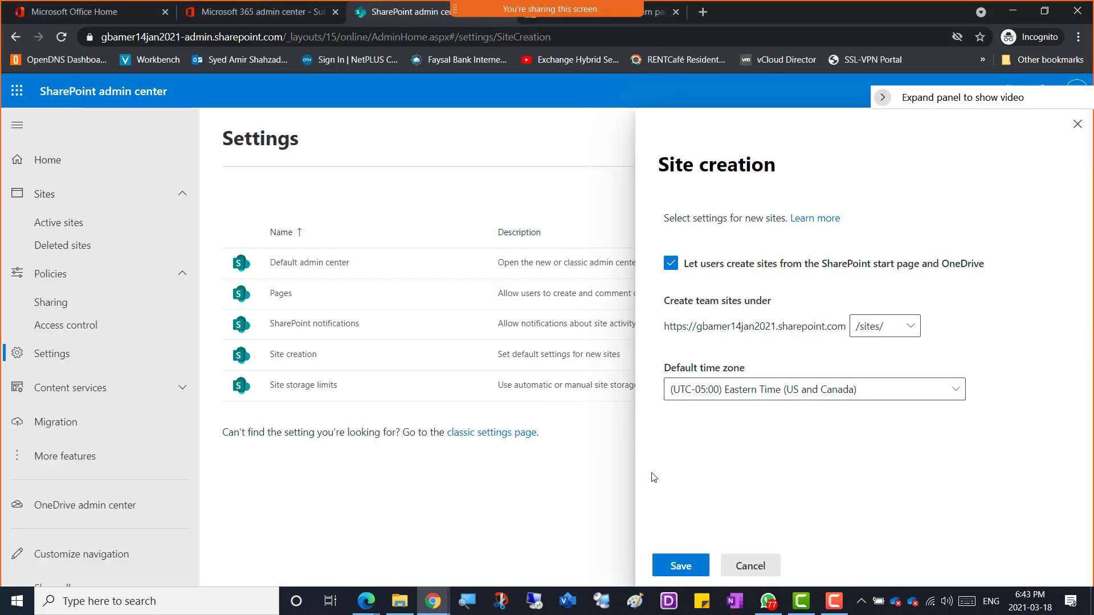
click(666, 570)
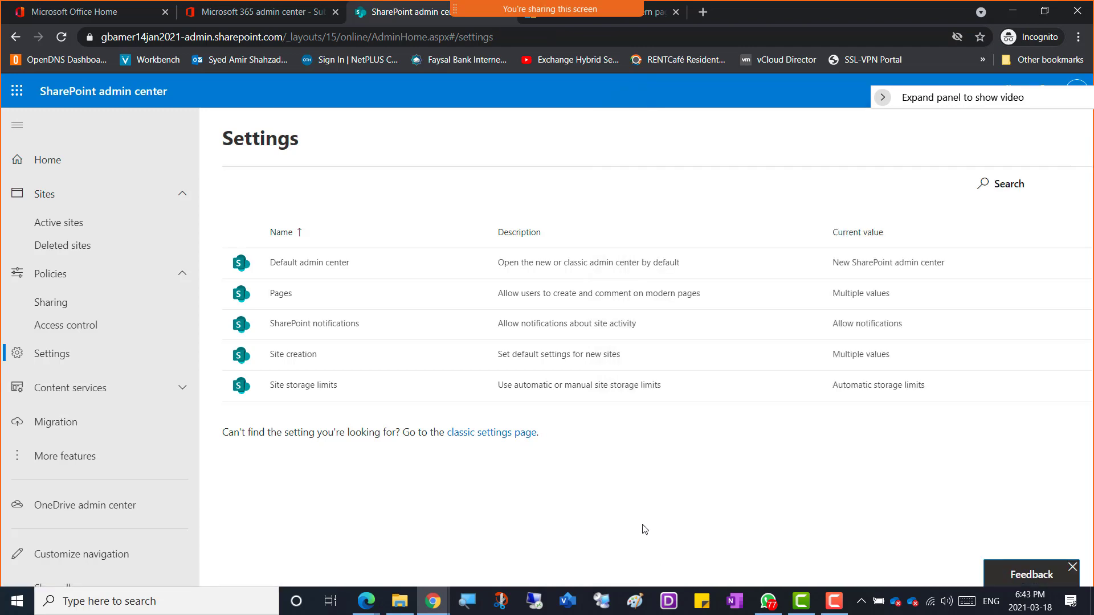
click(297, 385)
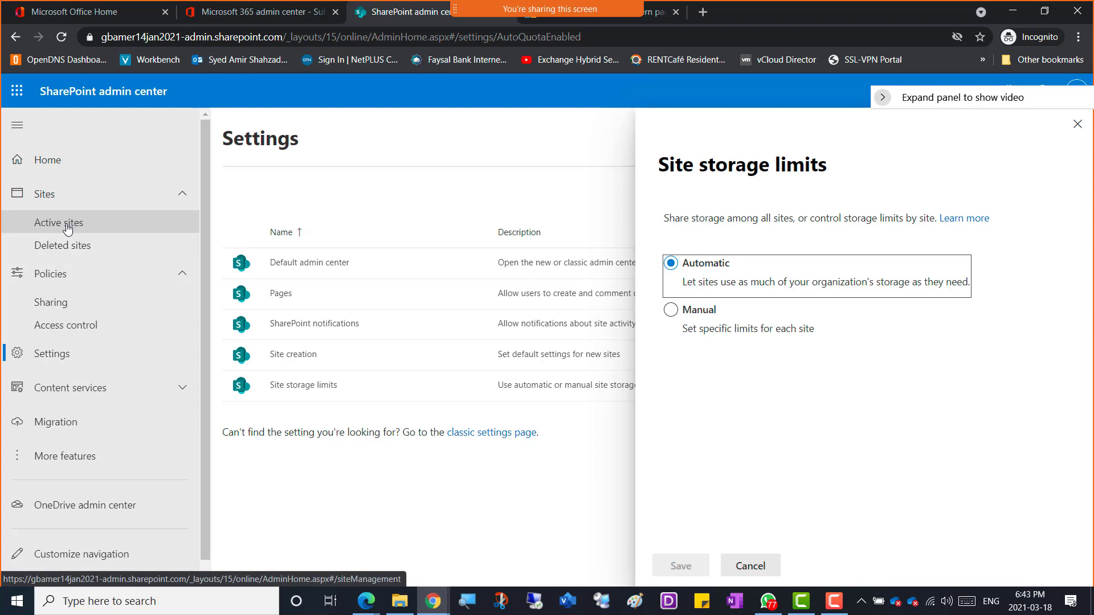
click(972, 224)
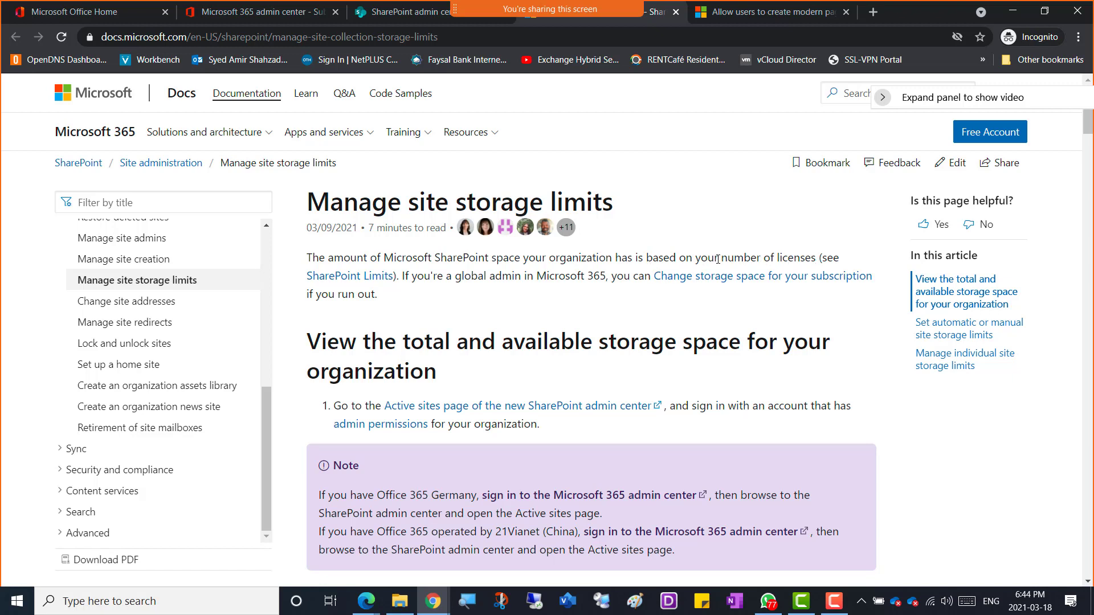
right_click(366, 283)
click(408, 288)
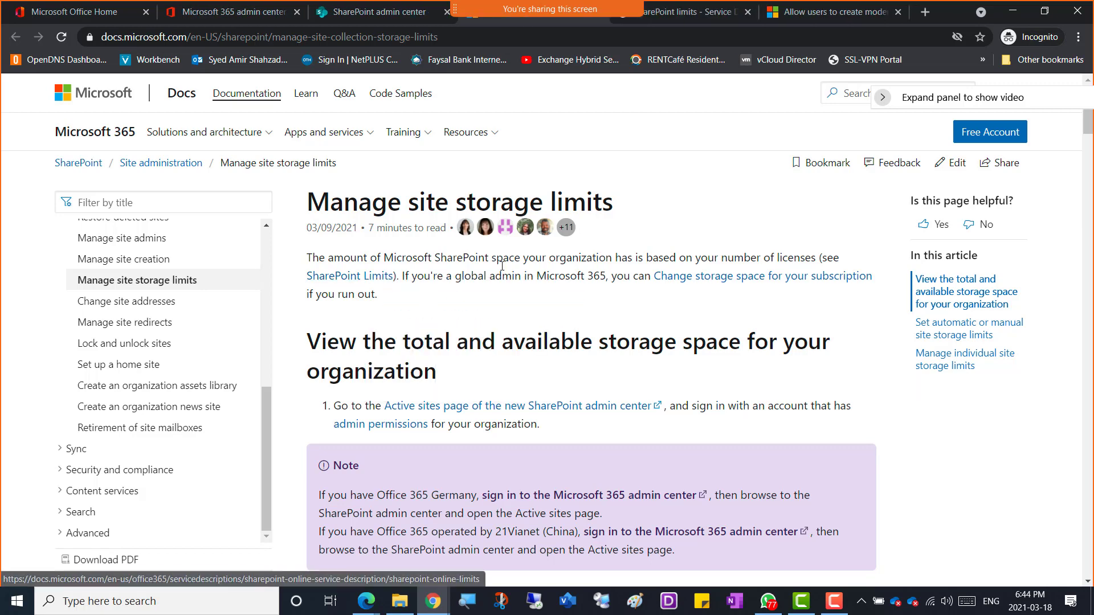
click(689, 16)
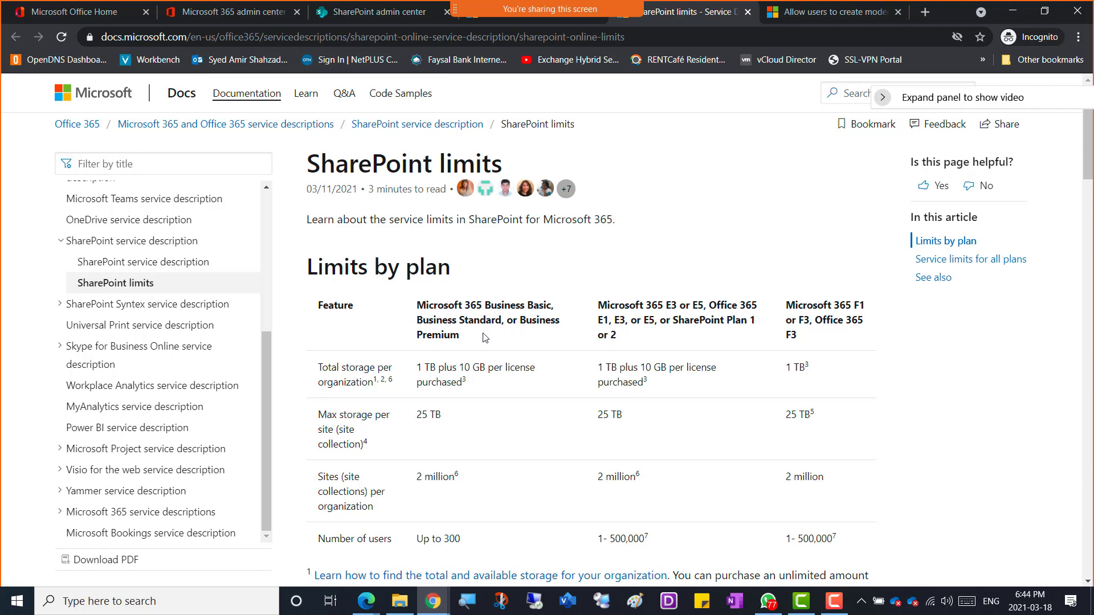
drag(462, 338, 418, 305)
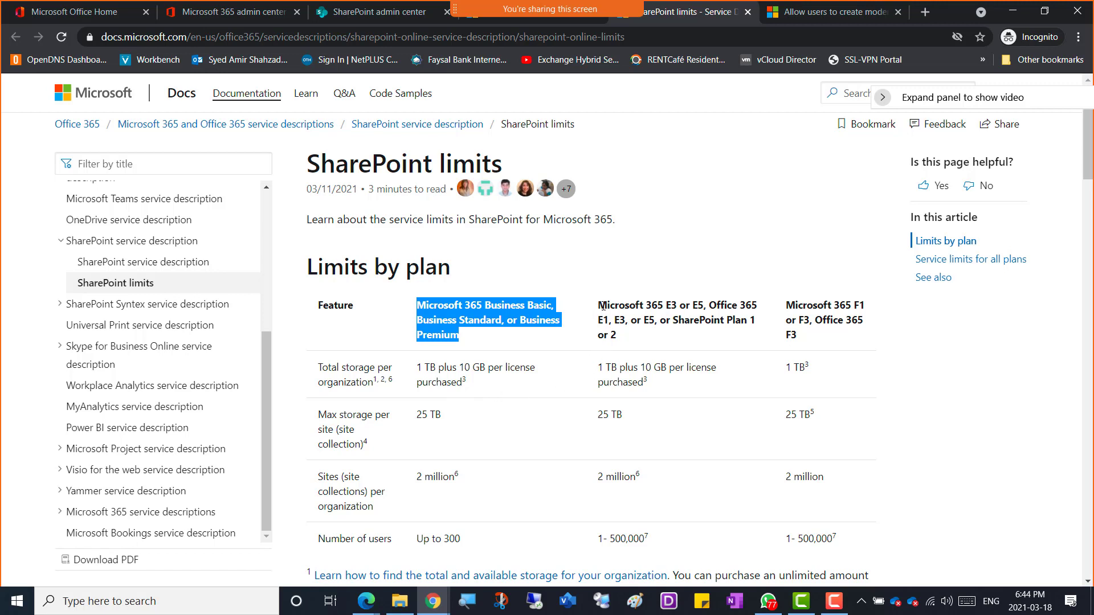
drag(603, 306, 637, 336)
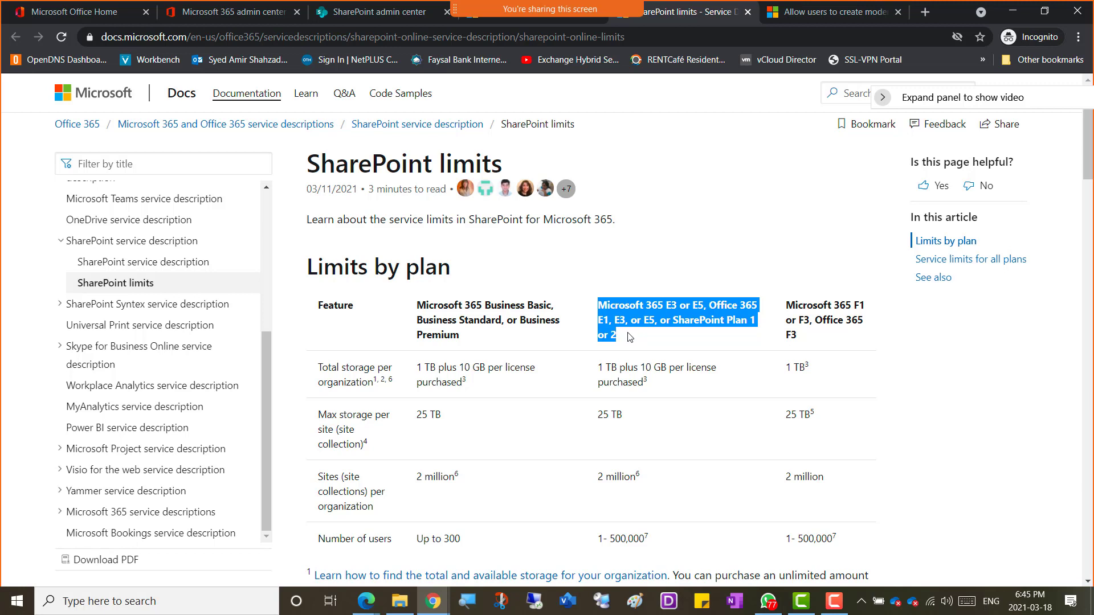
click(666, 315)
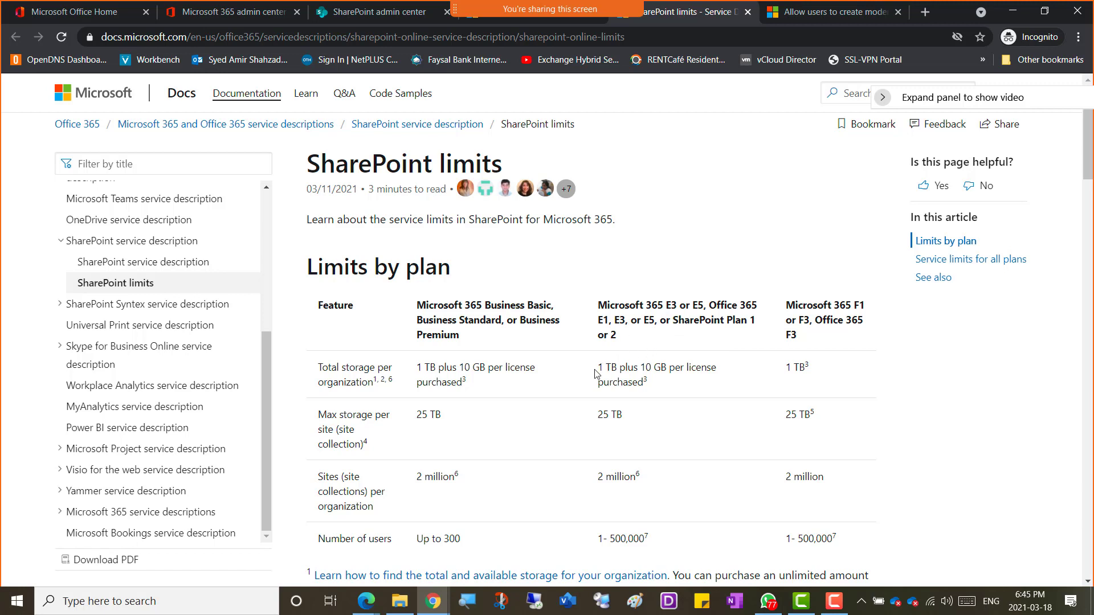
drag(596, 372, 787, 369)
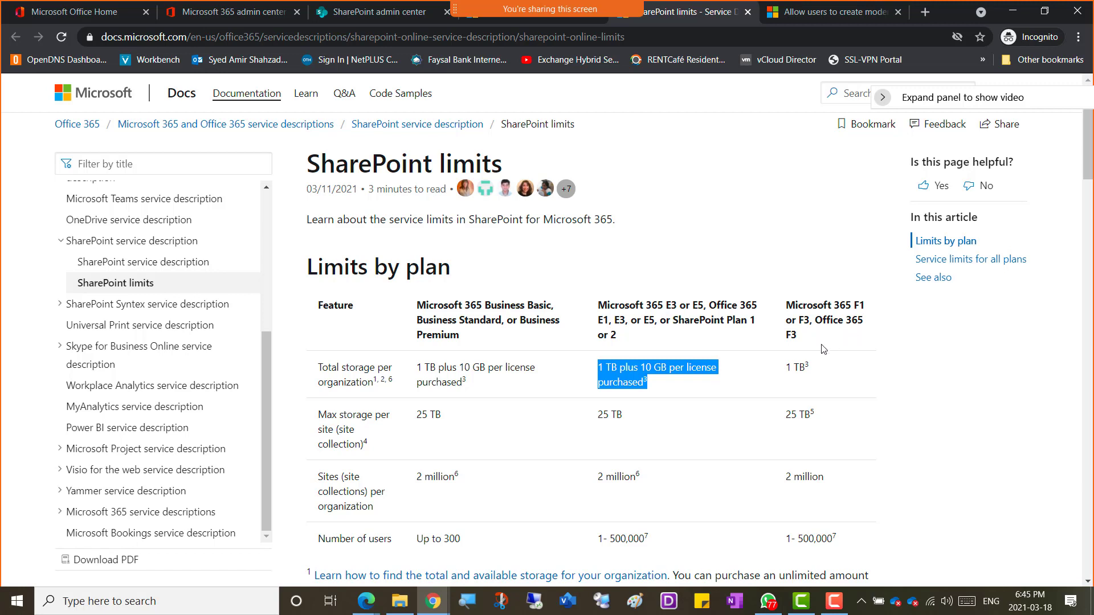
click(787, 365)
drag(788, 365, 819, 371)
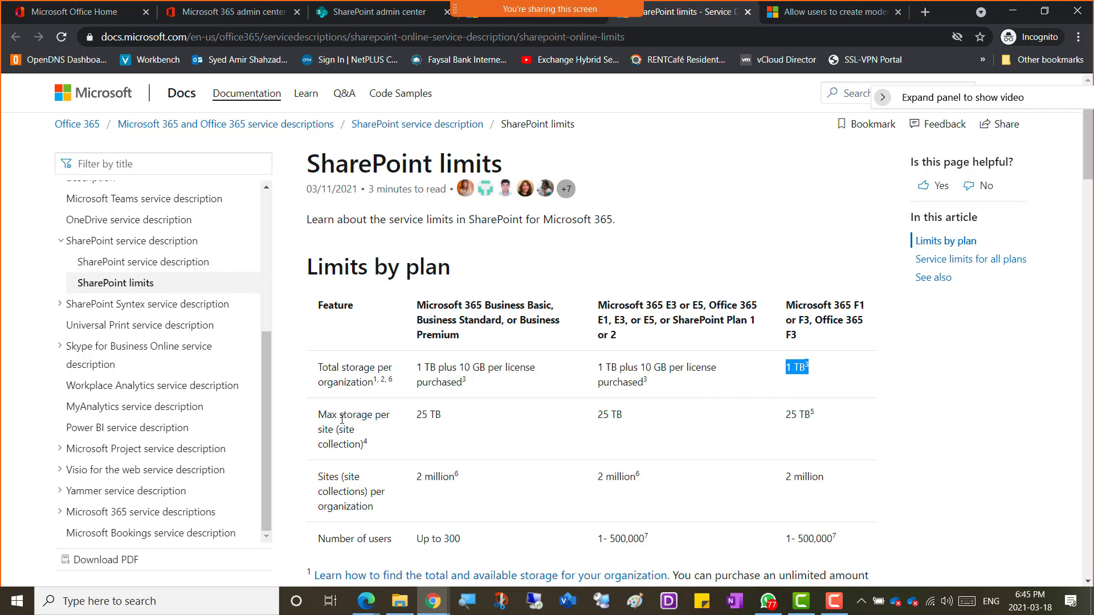
drag(324, 418, 392, 452)
drag(442, 417, 417, 415)
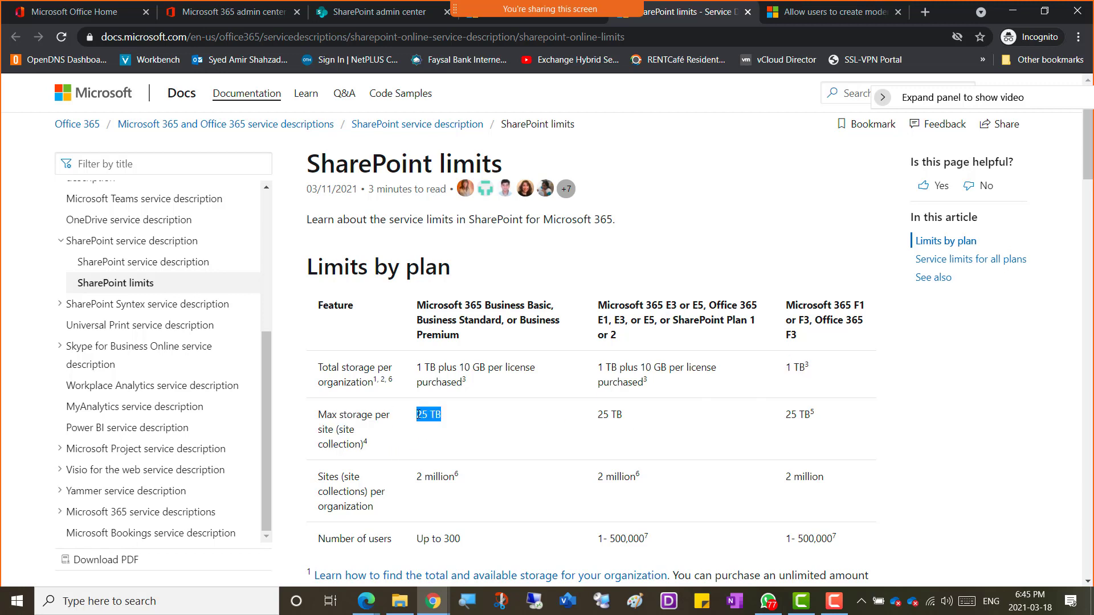
drag(820, 417, 309, 434)
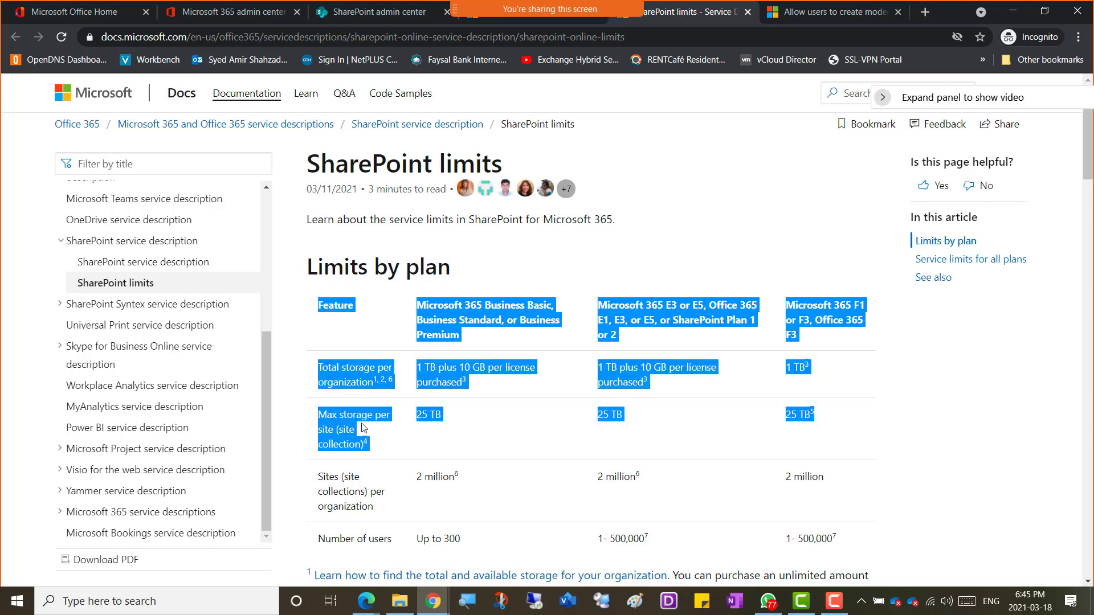
scroll(376, 416, down, 1)
click(320, 411)
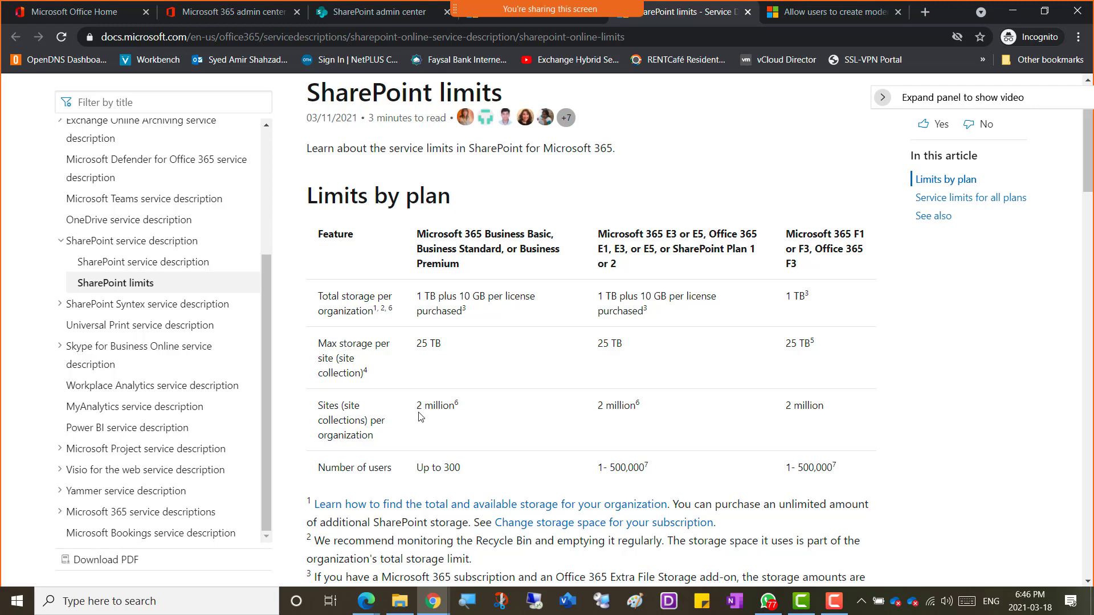
scroll(418, 418, down, 2)
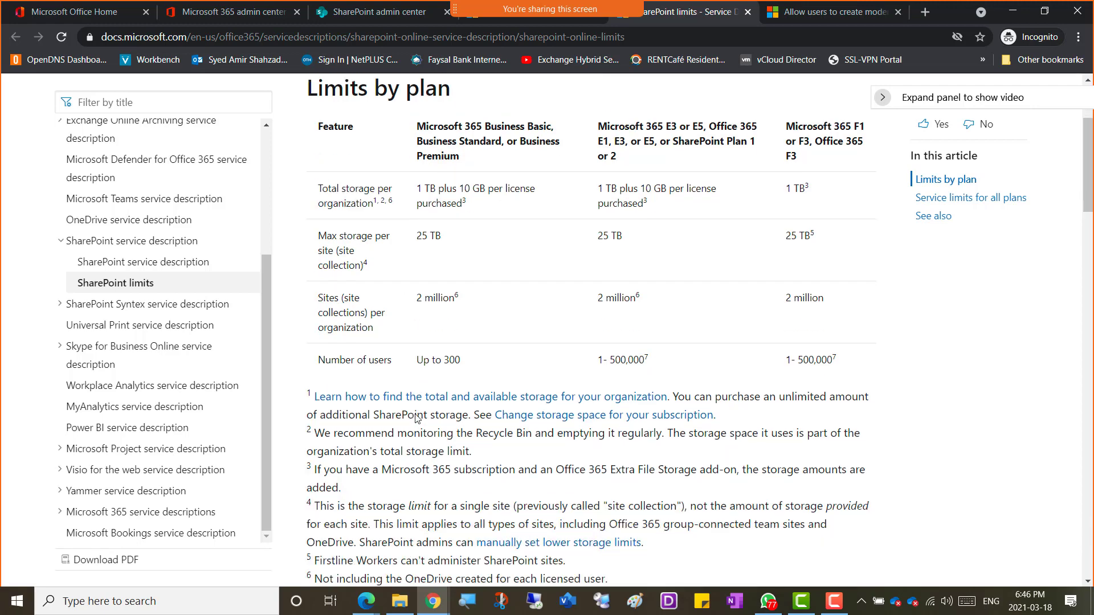
scroll(418, 417, down, 2)
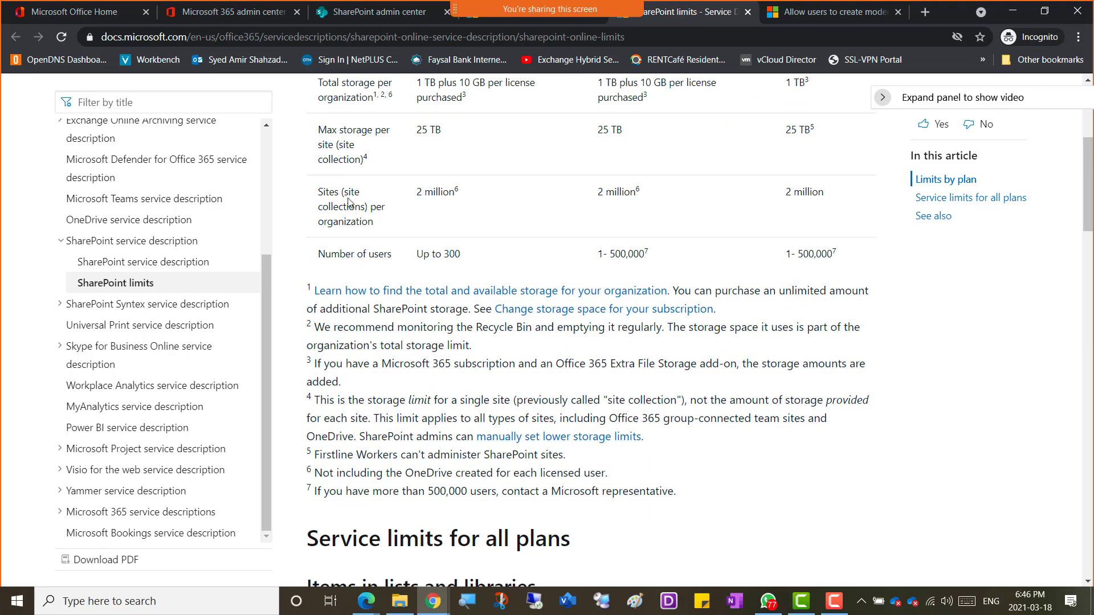
scroll(358, 206, up, 1)
scroll(364, 240, up, 1)
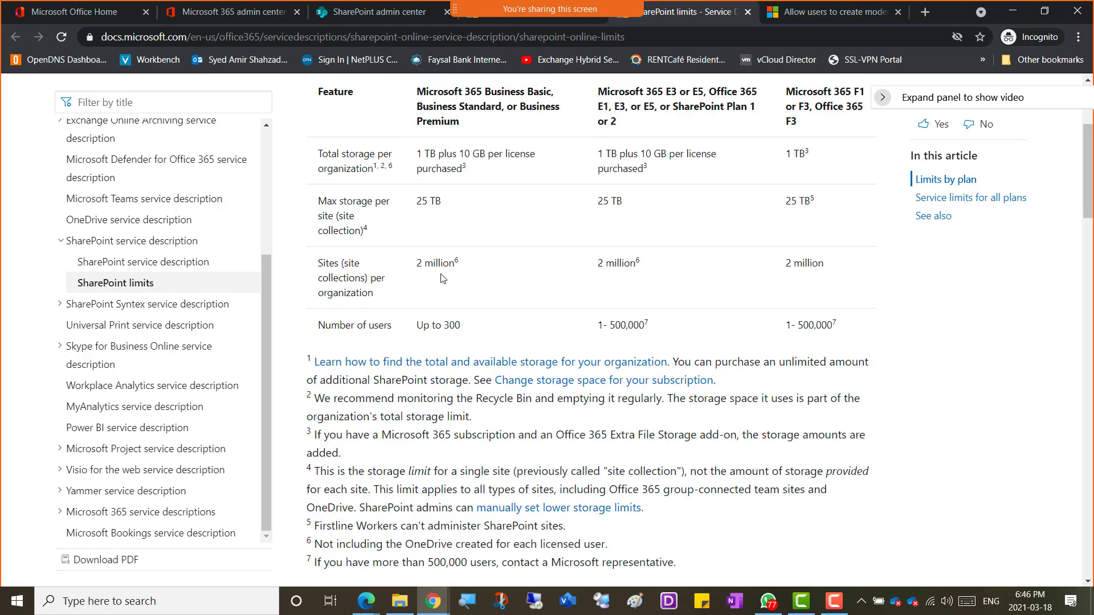
scroll(499, 263, up, 1)
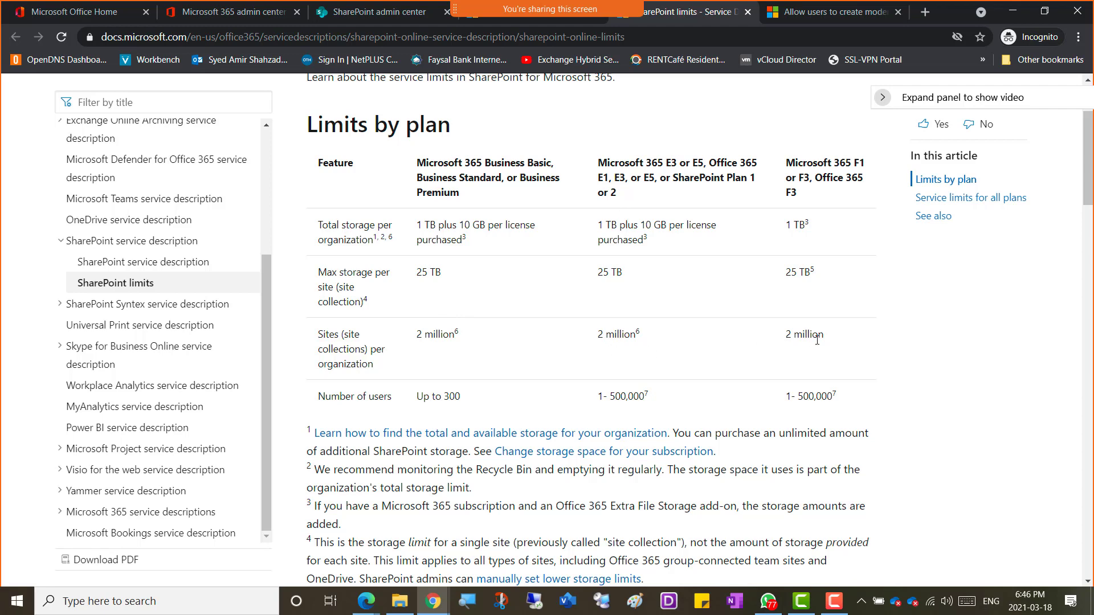
drag(828, 342, 322, 336)
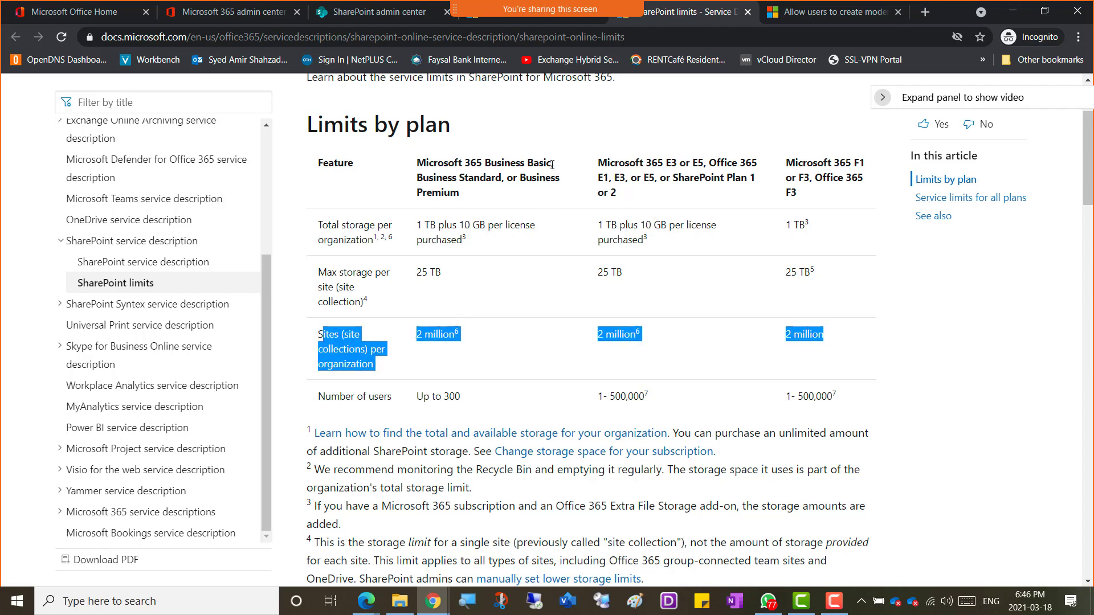
drag(552, 164, 482, 166)
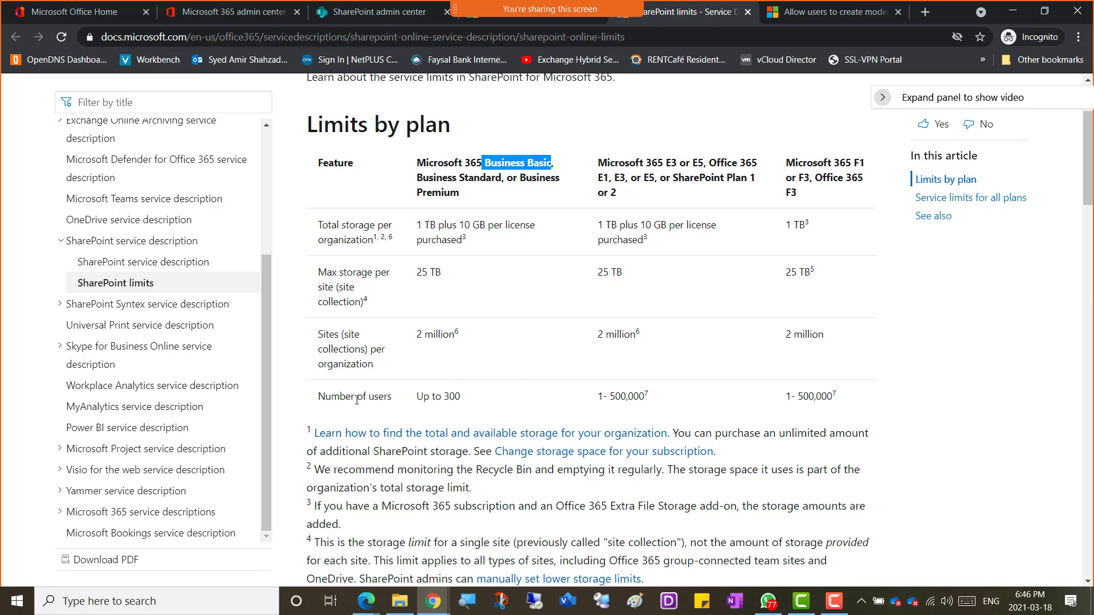
drag(417, 397, 473, 399)
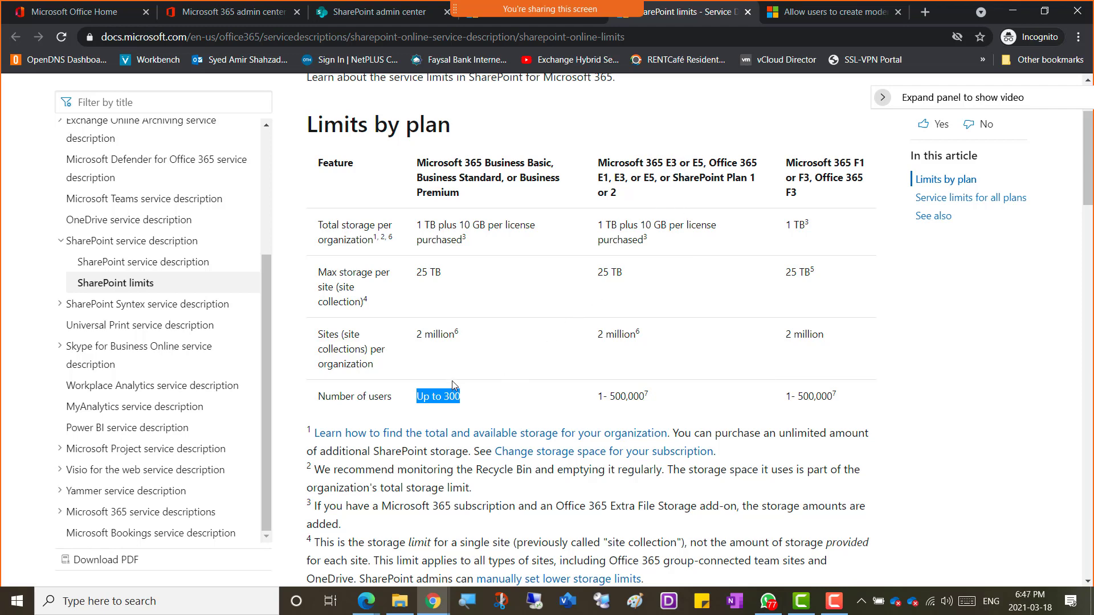
click(465, 408)
drag(457, 397, 416, 397)
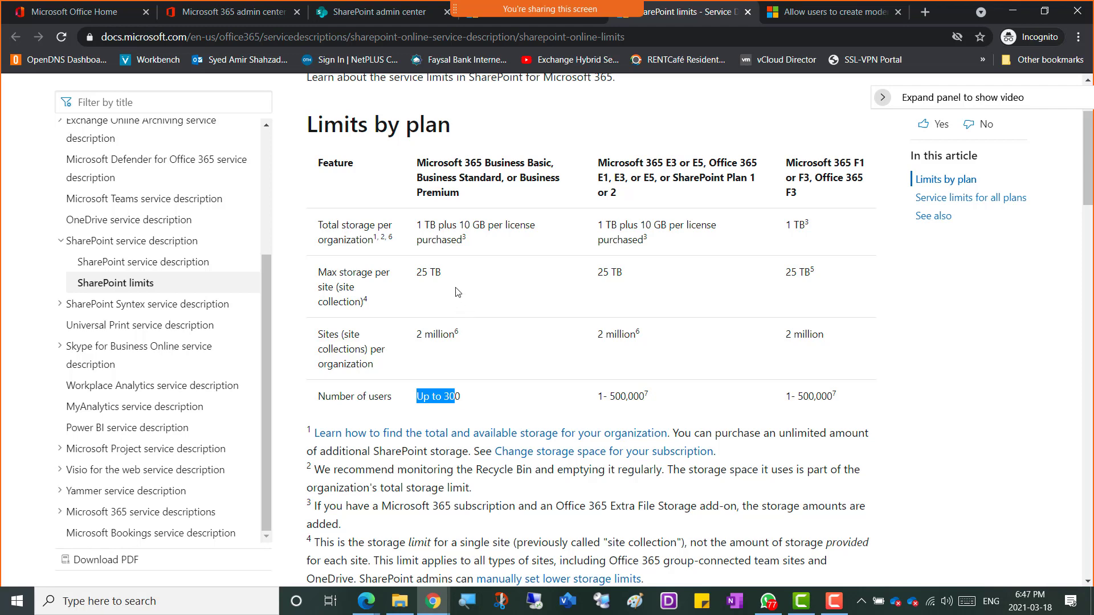
scroll(465, 289, up, 1)
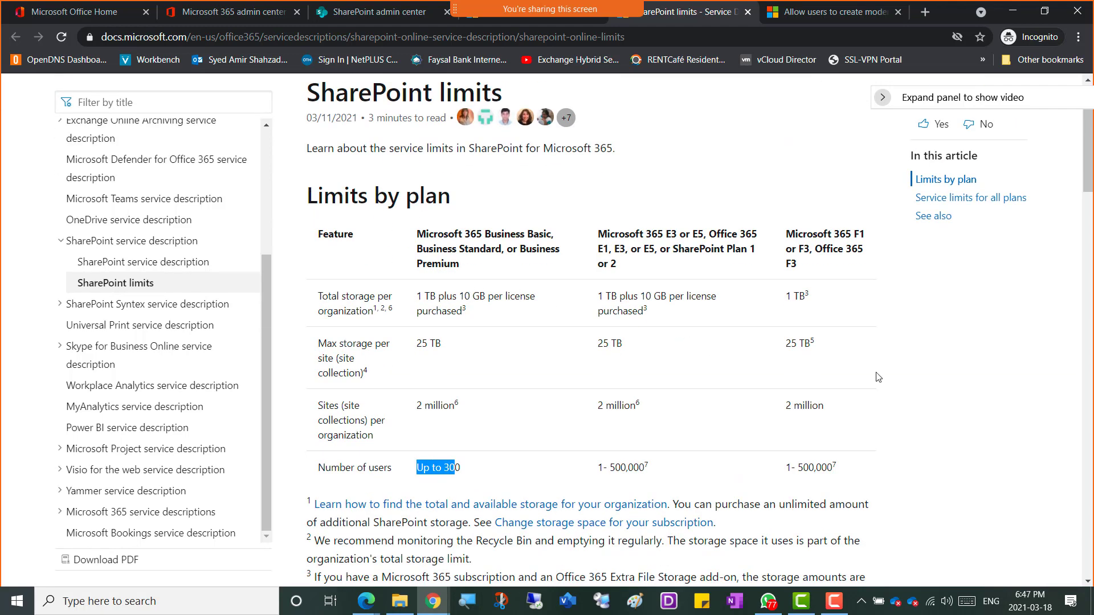
Step: Snip the SharePoint limits article area and bring up the OneNote Week 10 – Winter2021 page
click(722, 459)
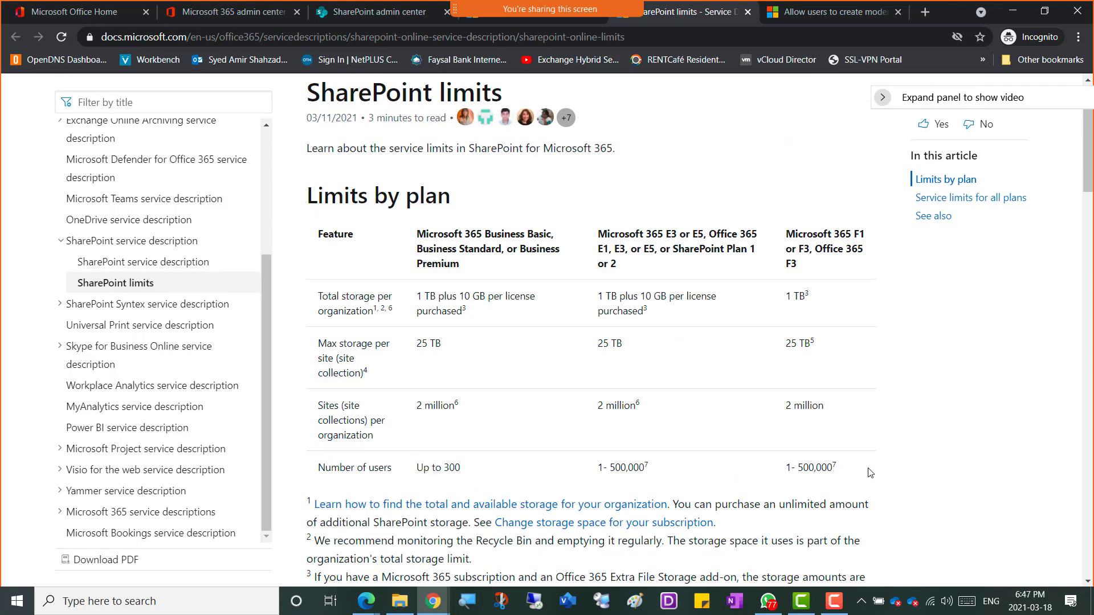
key(super+shift+s)
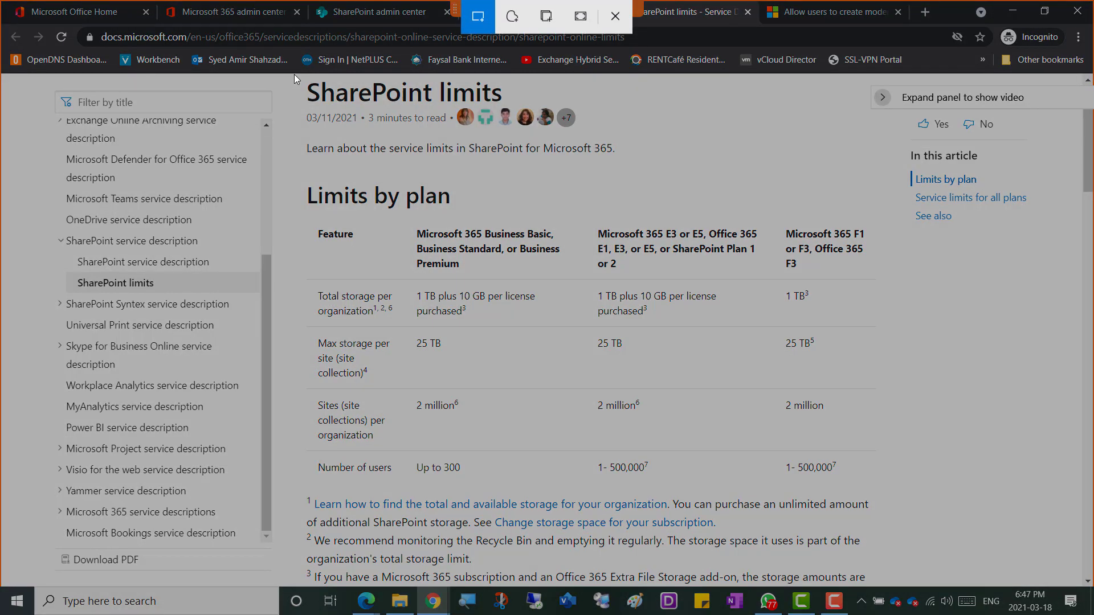
mouse_move(286, 74)
mouse_down()
mouse_move(878, 493)
mouse_move(912, 490)
mouse_move(899, 494)
mouse_move(895, 583)
mouse_move(900, 485)
mouse_up()
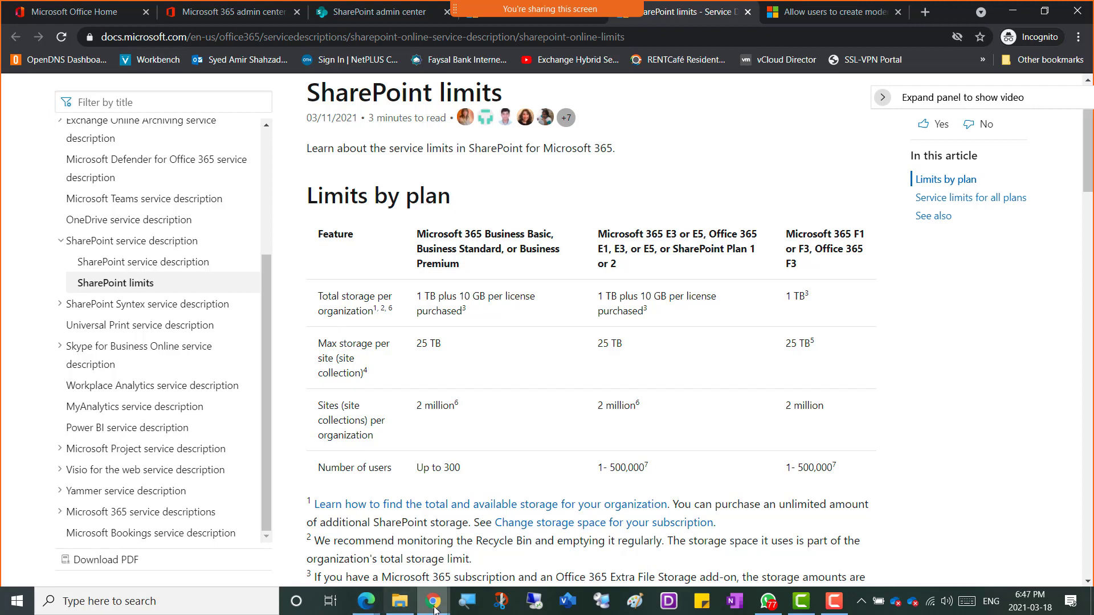
mouse_move(434, 608)
click(241, 539)
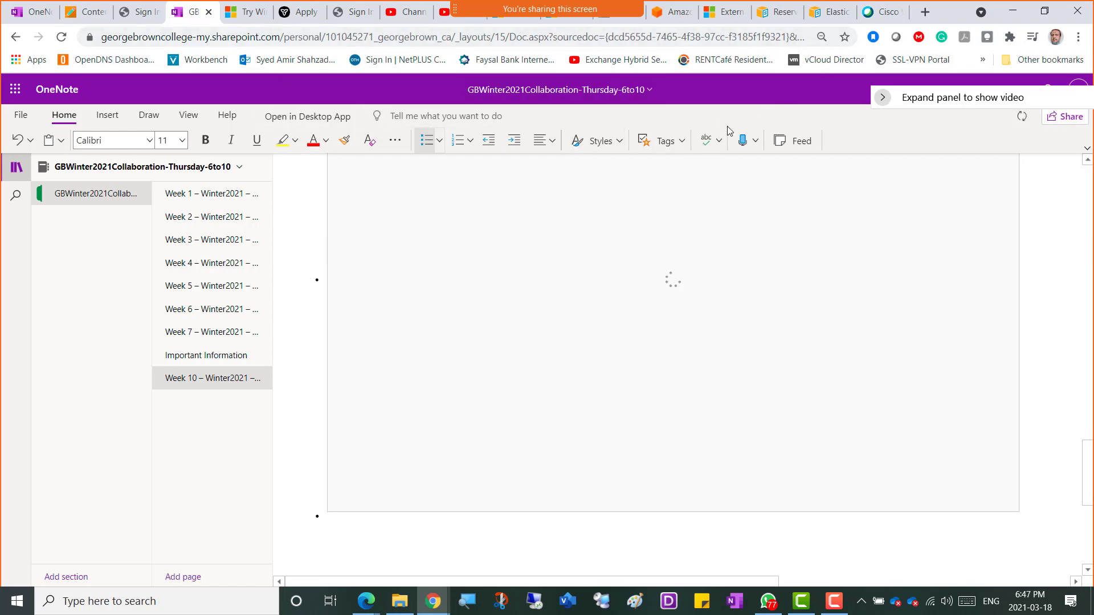
Step: Copy the SharePoint limits article's web address from the browser address bar
key(alt+Tab)
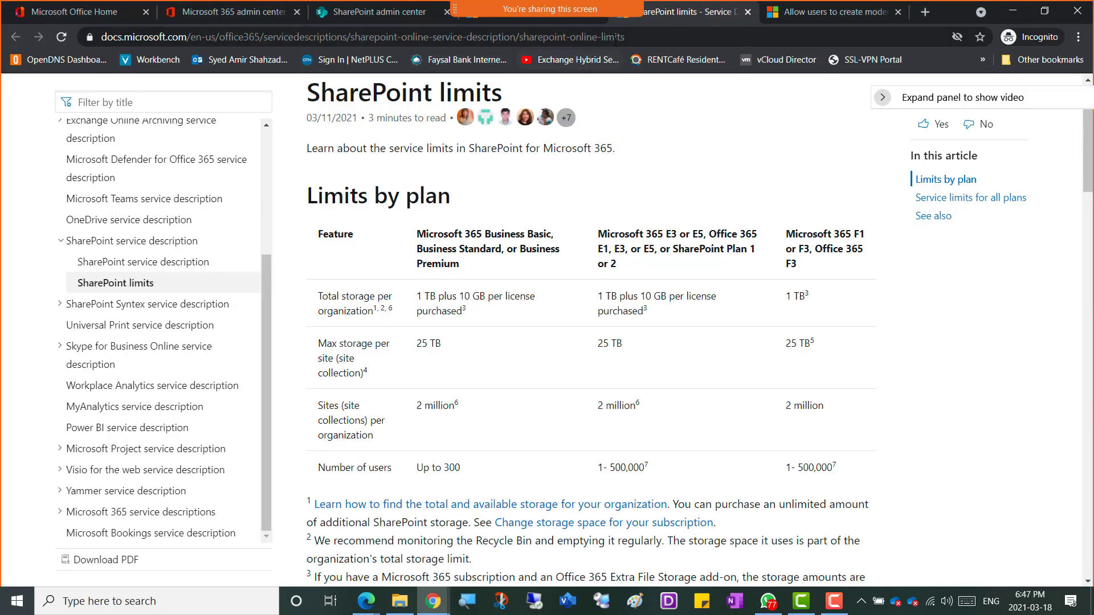
click(615, 37)
key(ctrl+c)
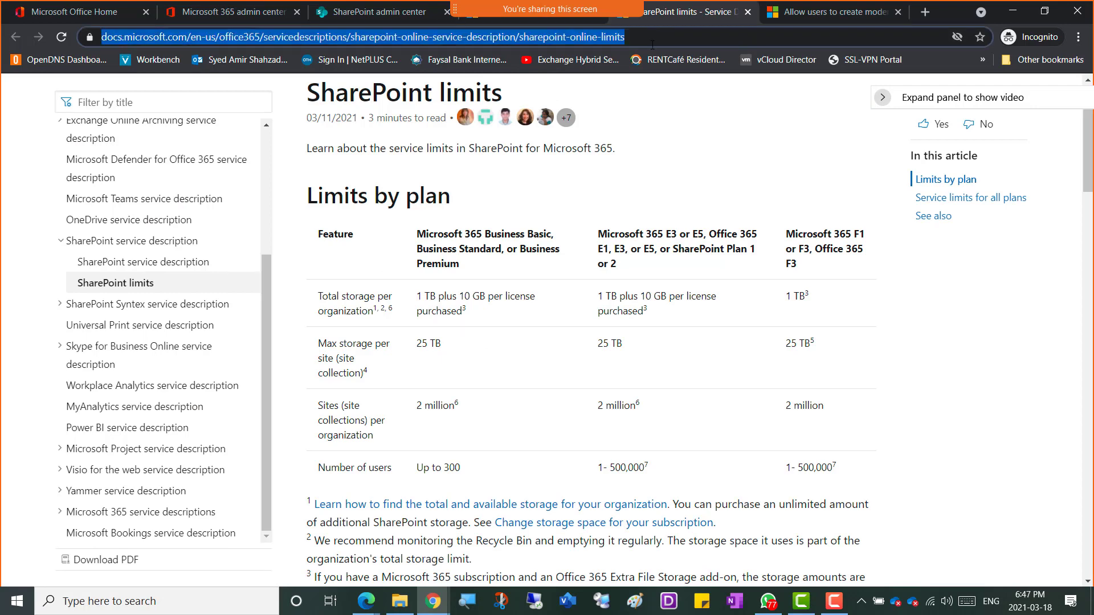
key(alt+Tab)
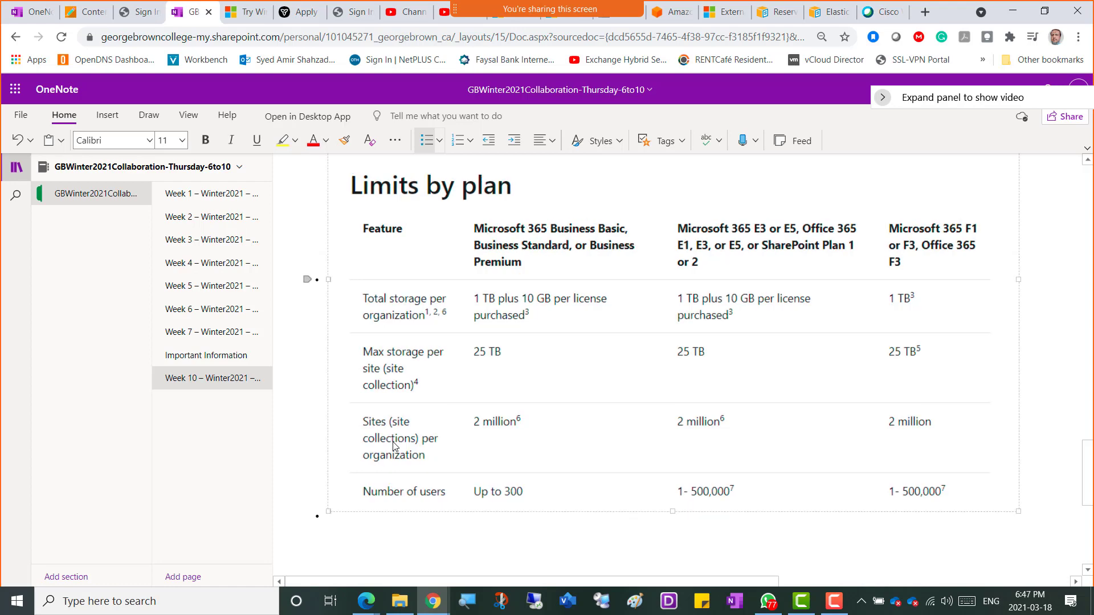
Step: Paste the article link above the OneNote screenshot at font size 20, then return to the article
scroll(393, 446, up, 3)
key(Return)
key(Return)
key(Return)
key(Return)
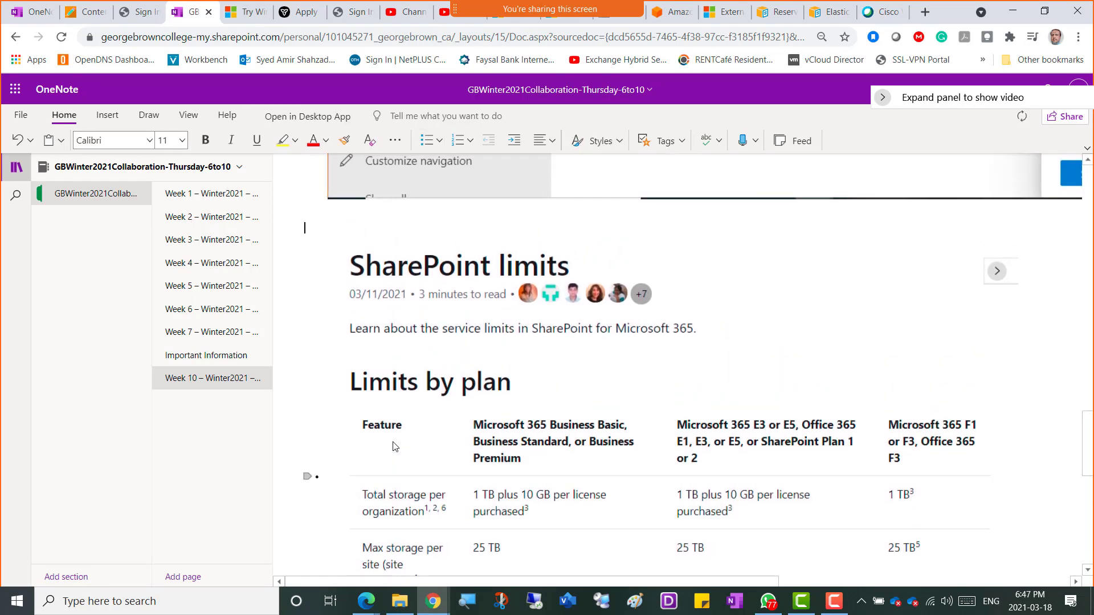
key(ctrl+v)
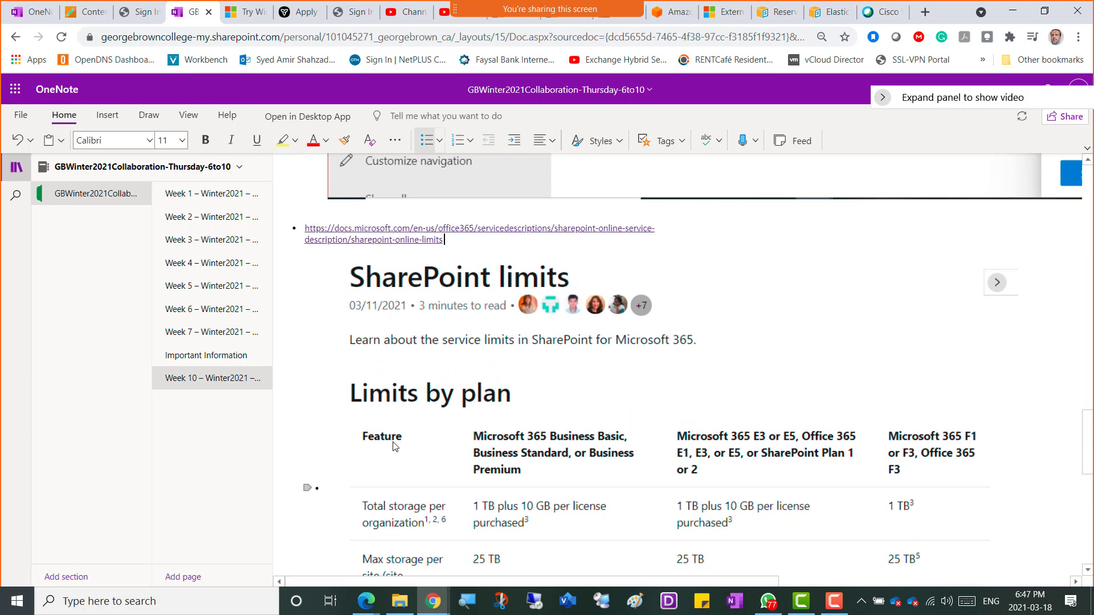
key(shift+Left)
key(shift+Left)
key(shift+Left)
key(shift+Left)
key(shift+Left)
key(shift+Left)
key(shift+Left)
key(shift+Left)
key(shift+Left)
key(shift+Left)
key(shift+Left)
key(shift+Left)
key(shift+Left)
key(shift+Left)
key(shift+Left)
key(shift+Left)
key(shift+Left)
key(shift+Left)
key(shift+Left)
key(shift+Left)
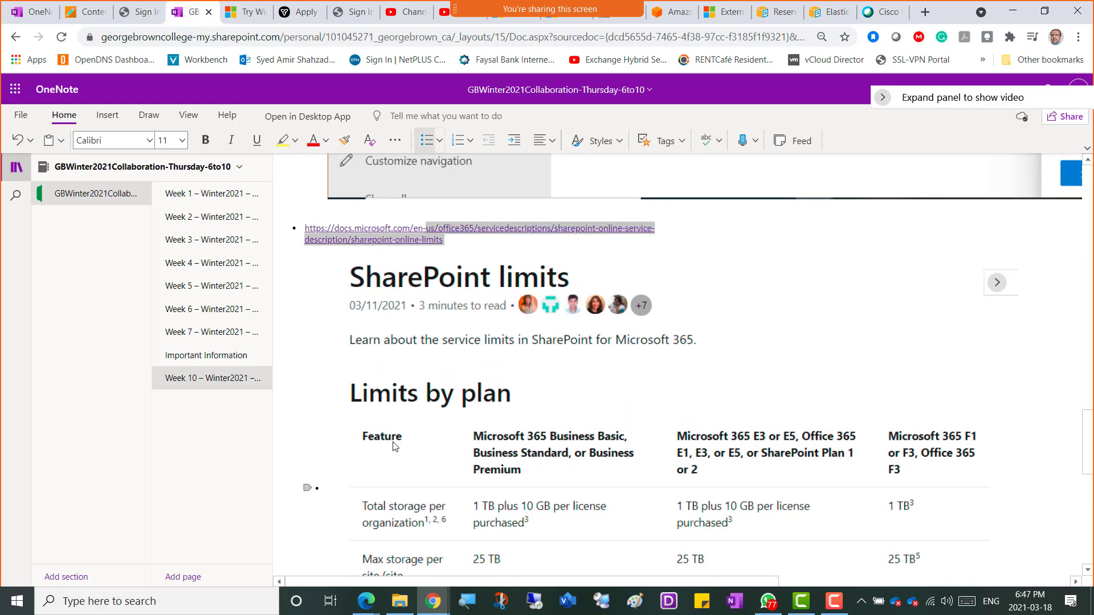
key(shift+Left)
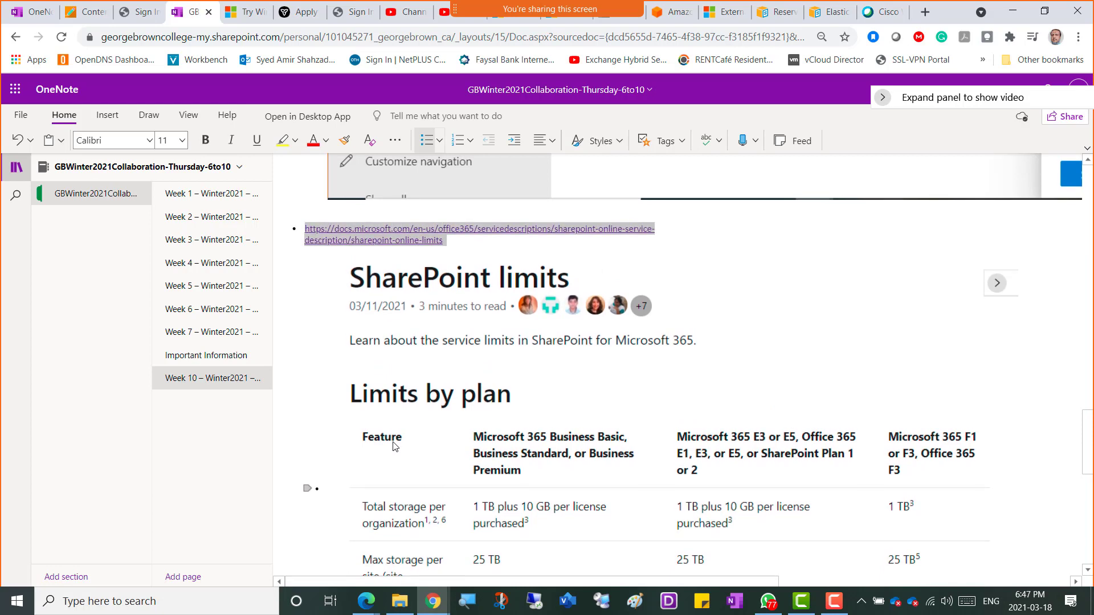
click(182, 140)
click(170, 323)
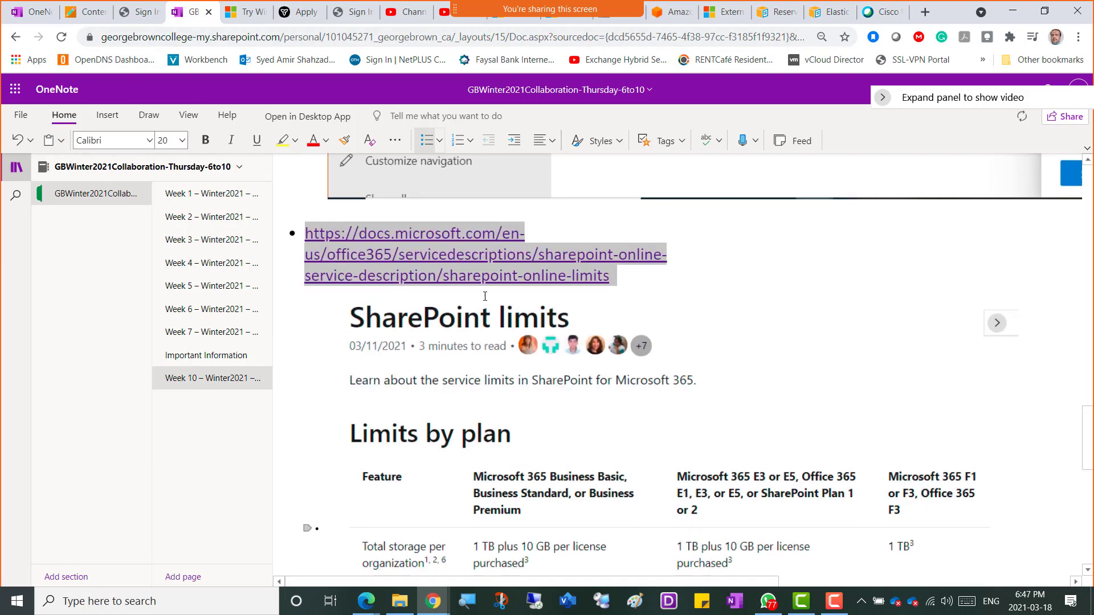
scroll(444, 311, down, 8)
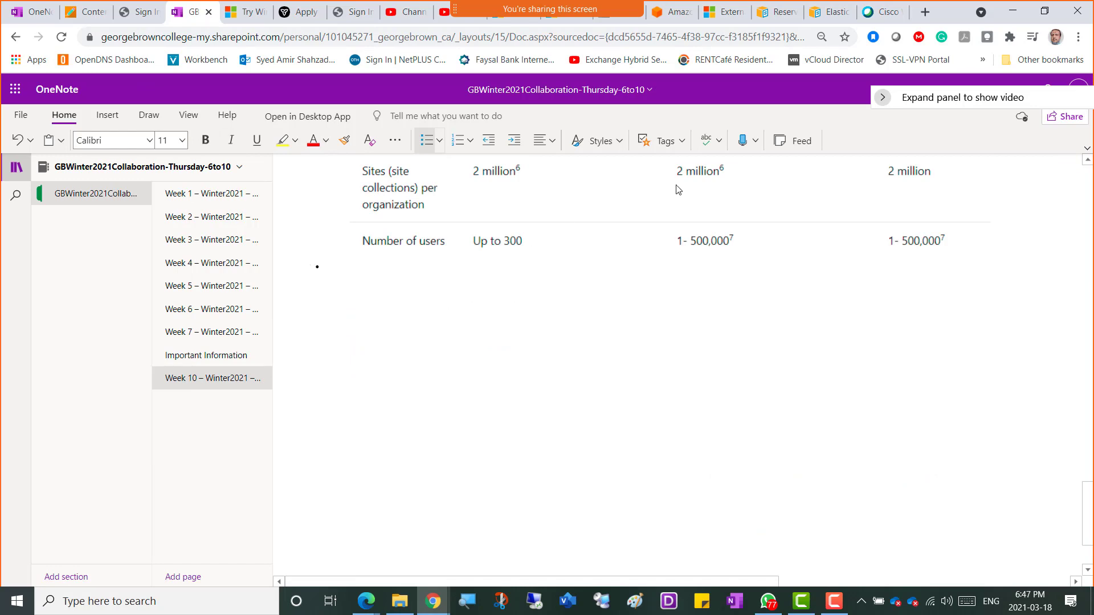
key(alt+Tab)
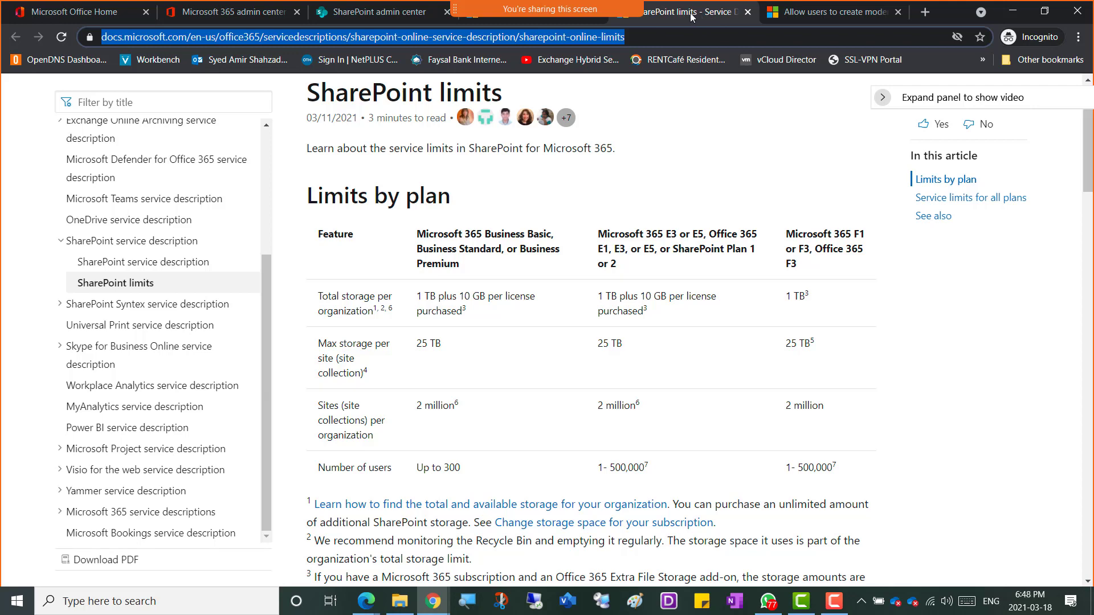
Step: Close the modern pages article and scroll through the Manage site storage limits article
click(829, 14)
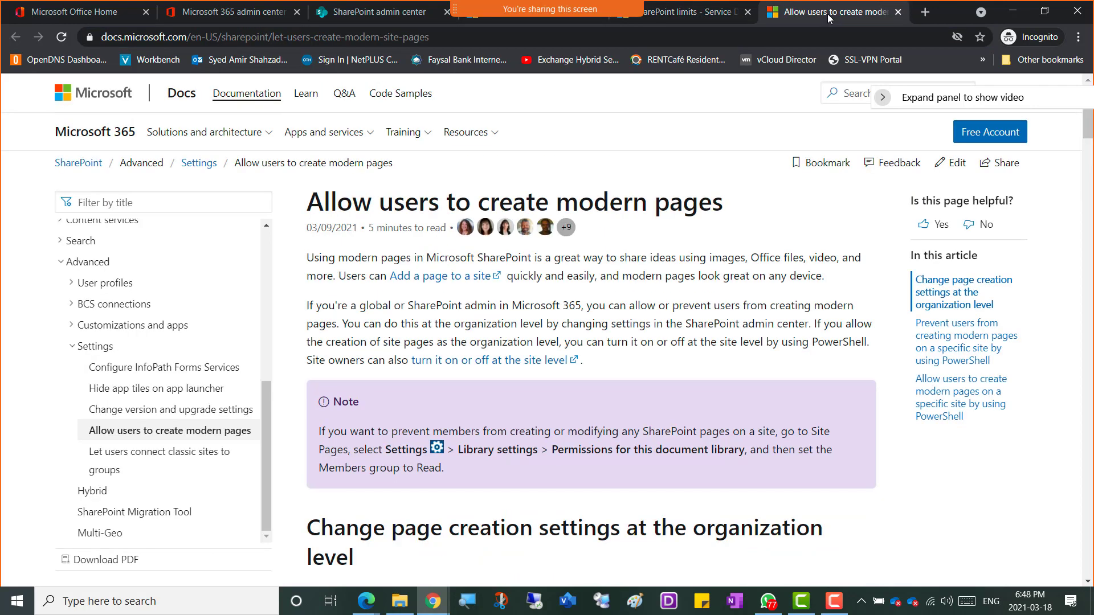
click(898, 12)
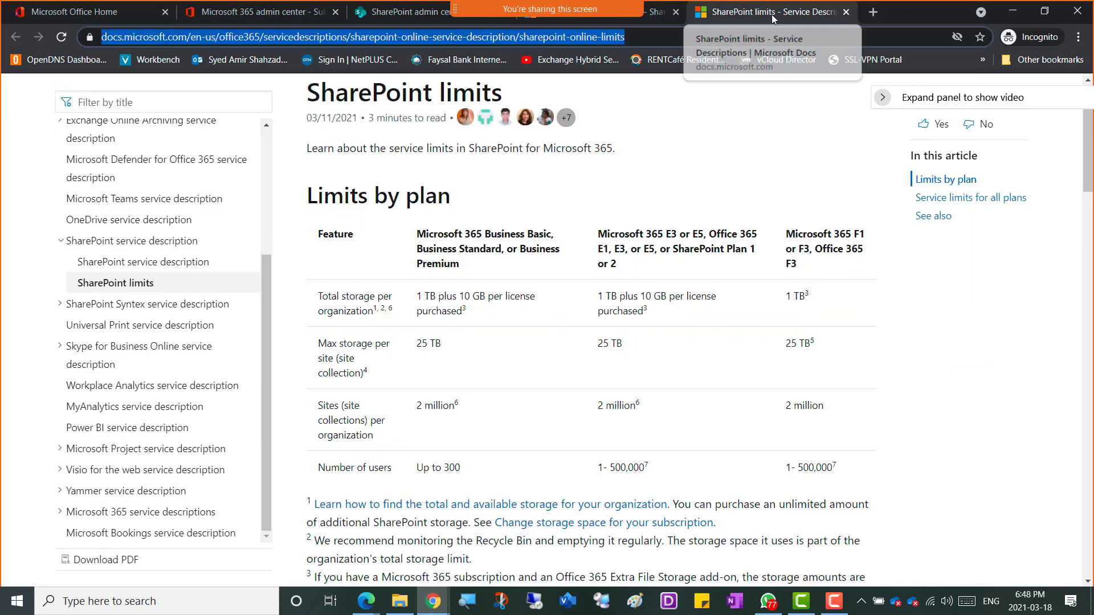
click(654, 22)
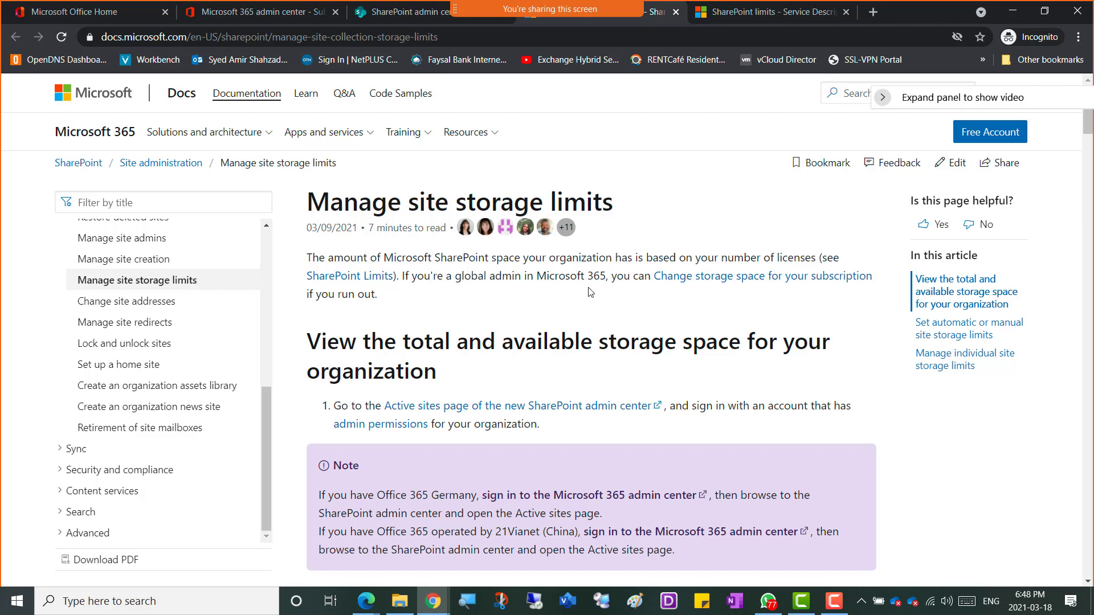
scroll(590, 292, down, 3)
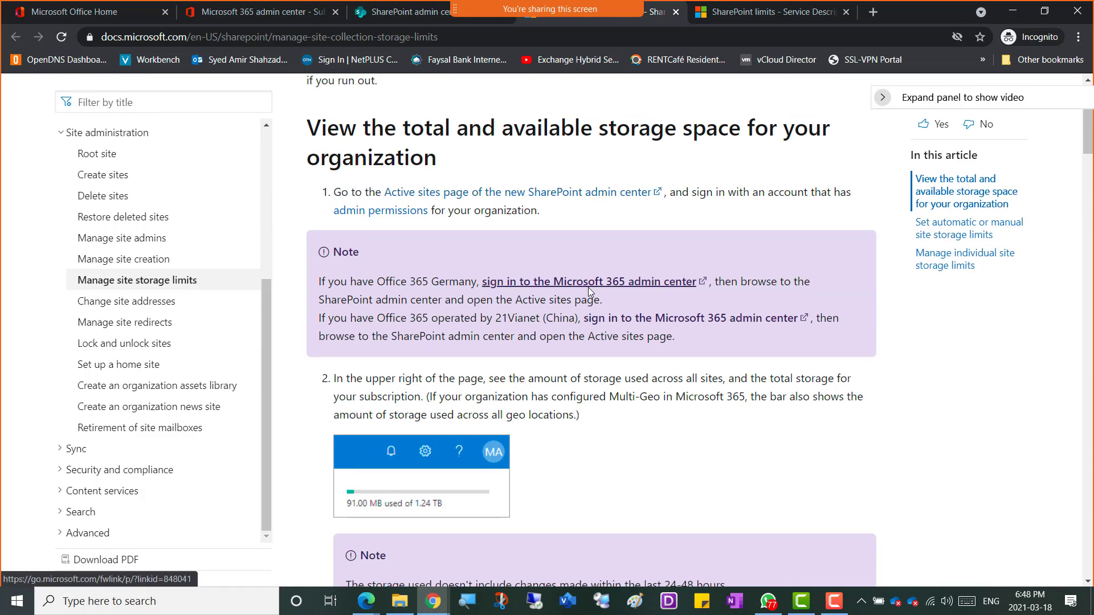
scroll(440, 292, down, 2)
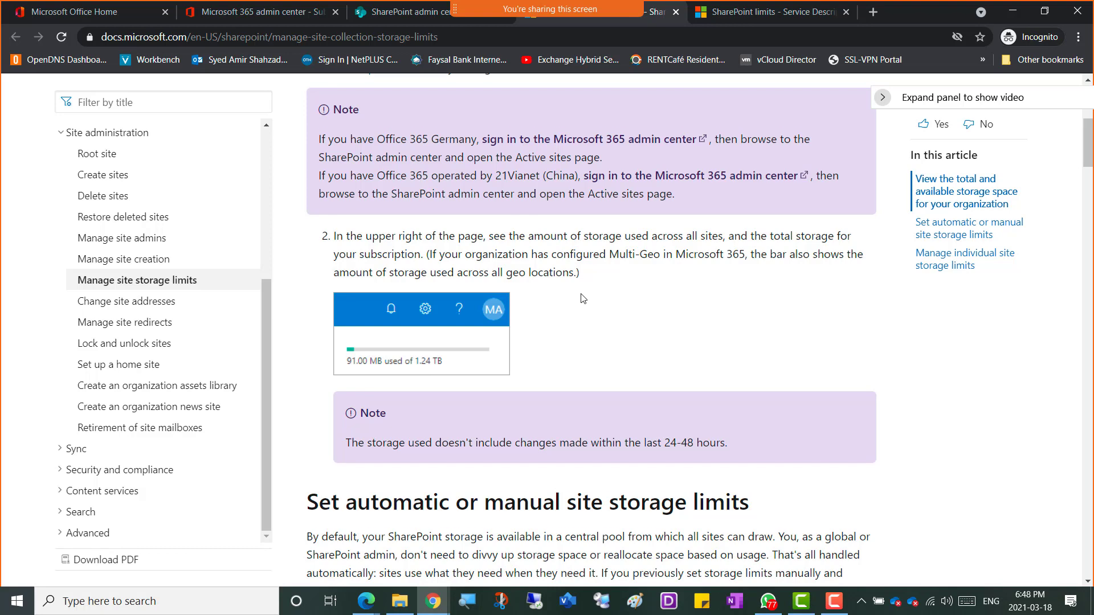
scroll(582, 298, down, 6)
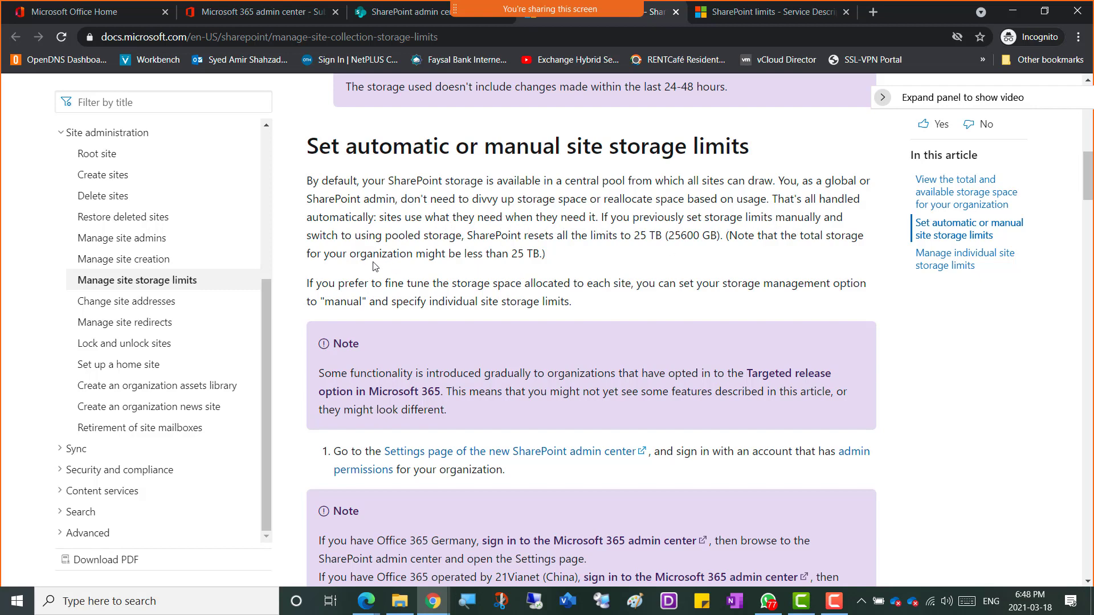
Step: Copy the 'Set automatic or manual site storage limits' heading and paragraph, then show the admin center's storage settings
drag(459, 234, 385, 236)
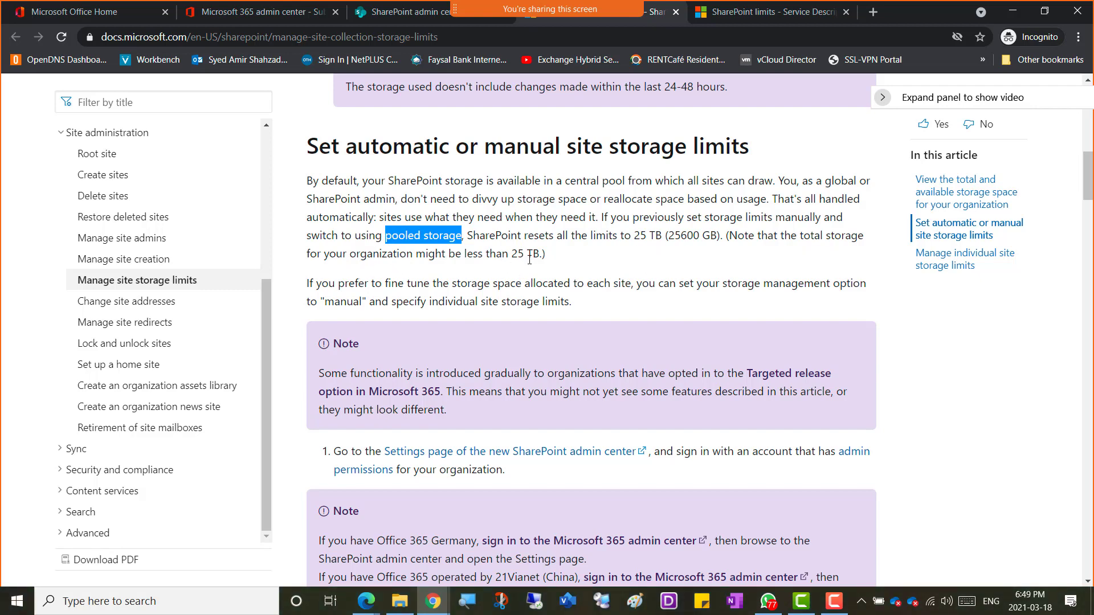
drag(545, 254, 308, 149)
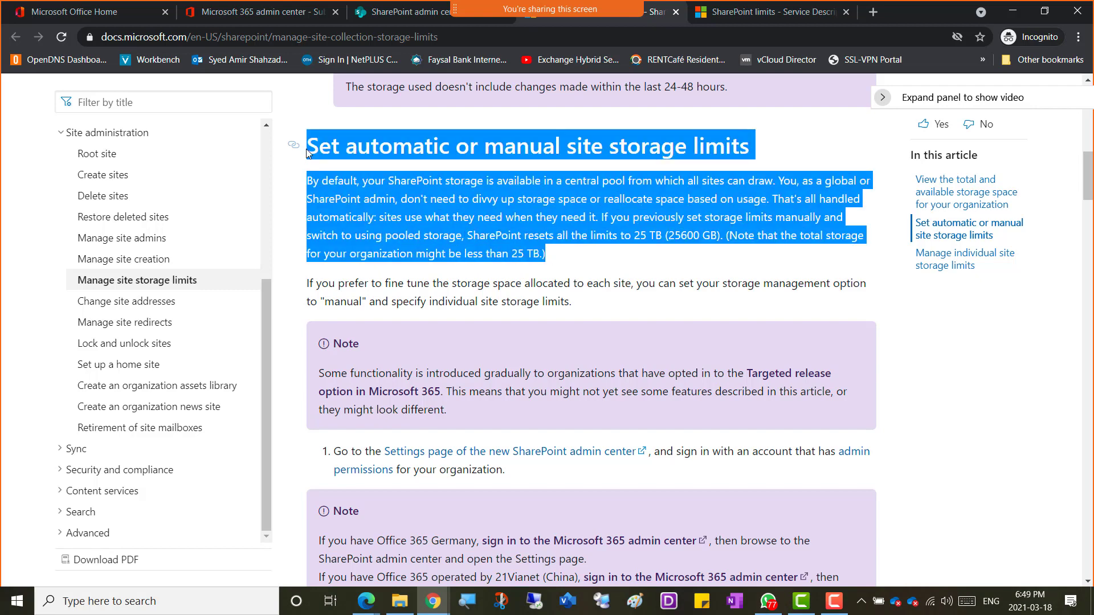
right_click(351, 150)
click(368, 162)
right_click(454, 183)
click(477, 195)
click(381, 14)
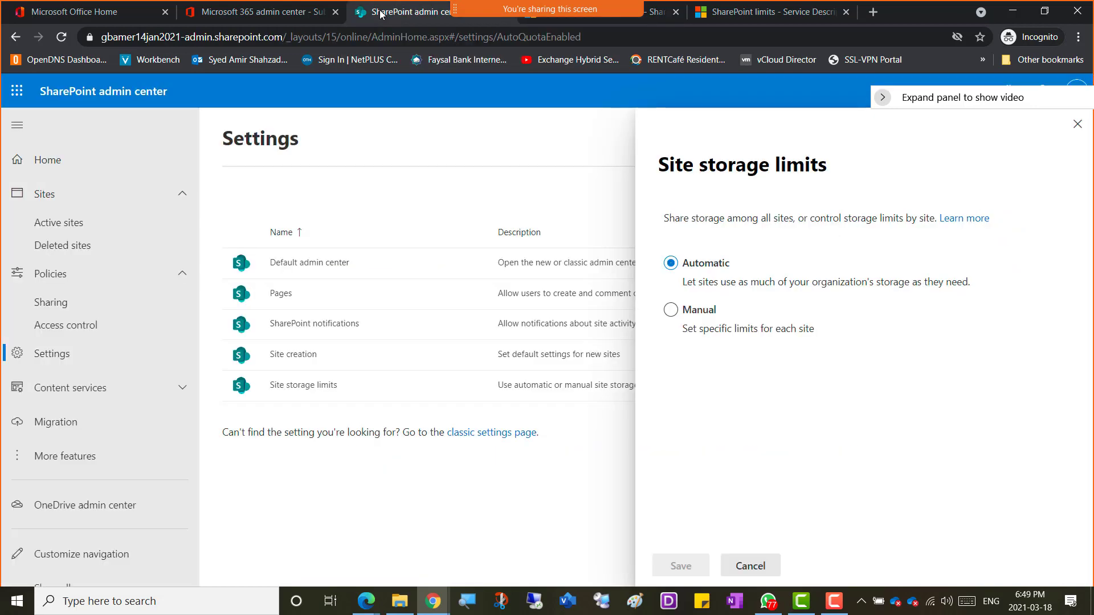
Step: Paste the storage limits section into OneNote and make its heading size 20
key(alt+Tab)
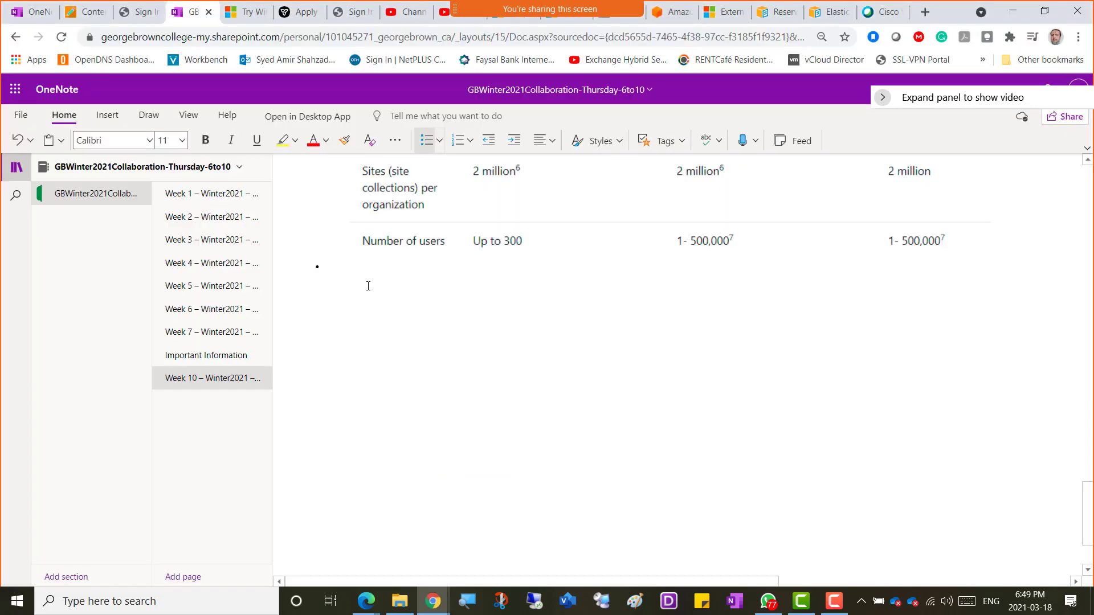
key(ctrl+v)
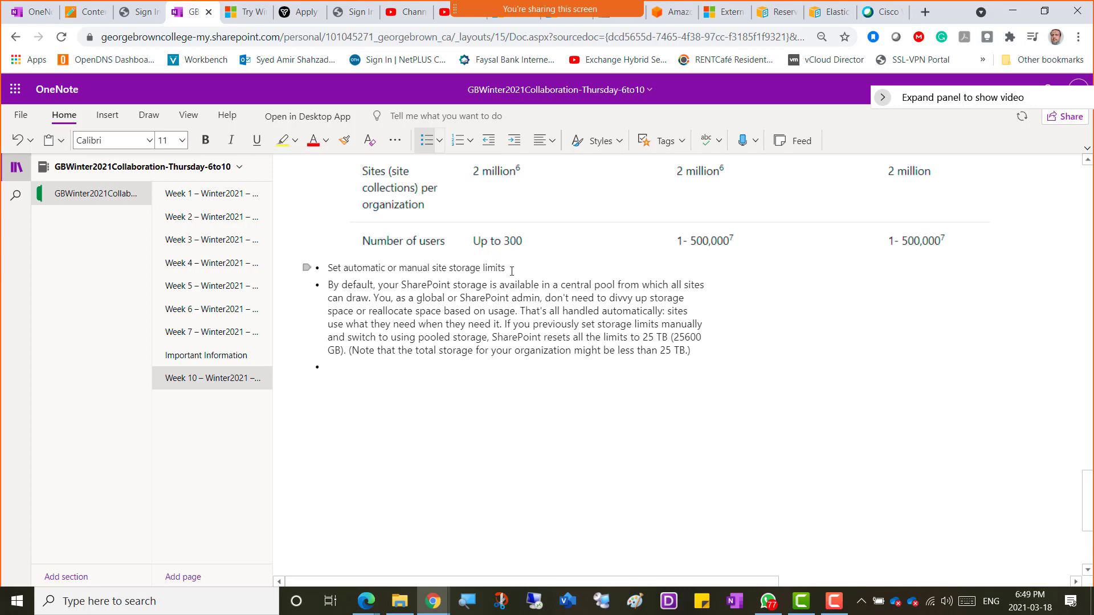
drag(506, 268, 324, 269)
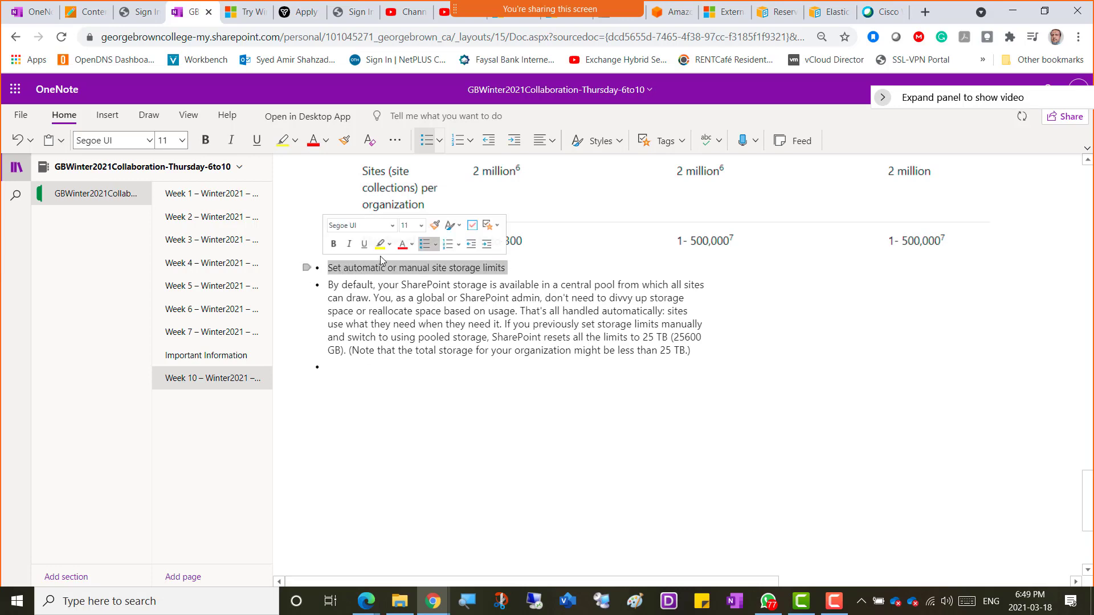
click(421, 225)
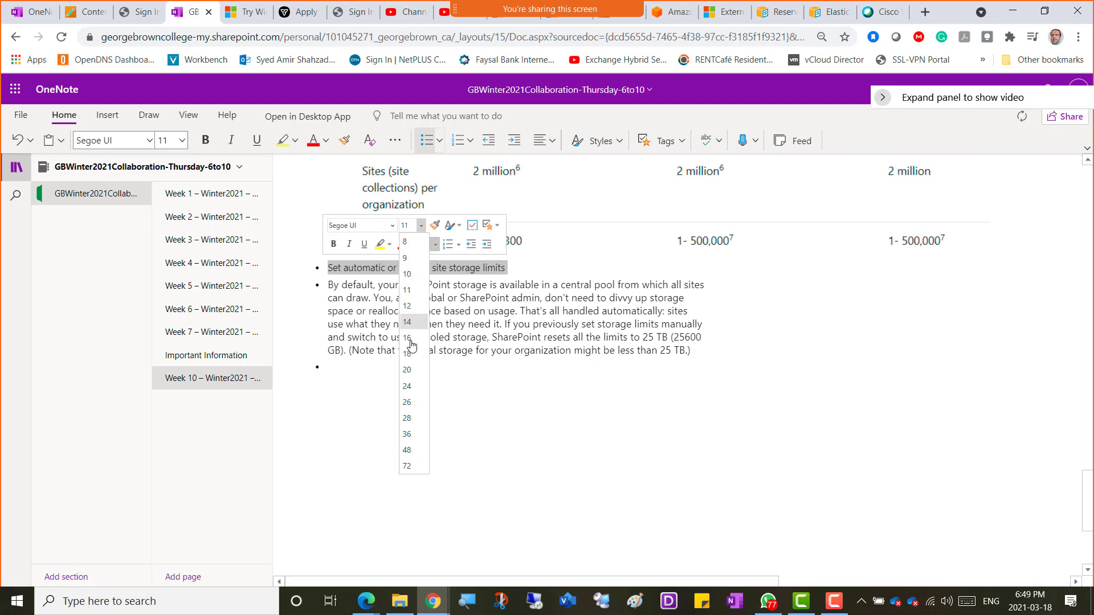
click(407, 370)
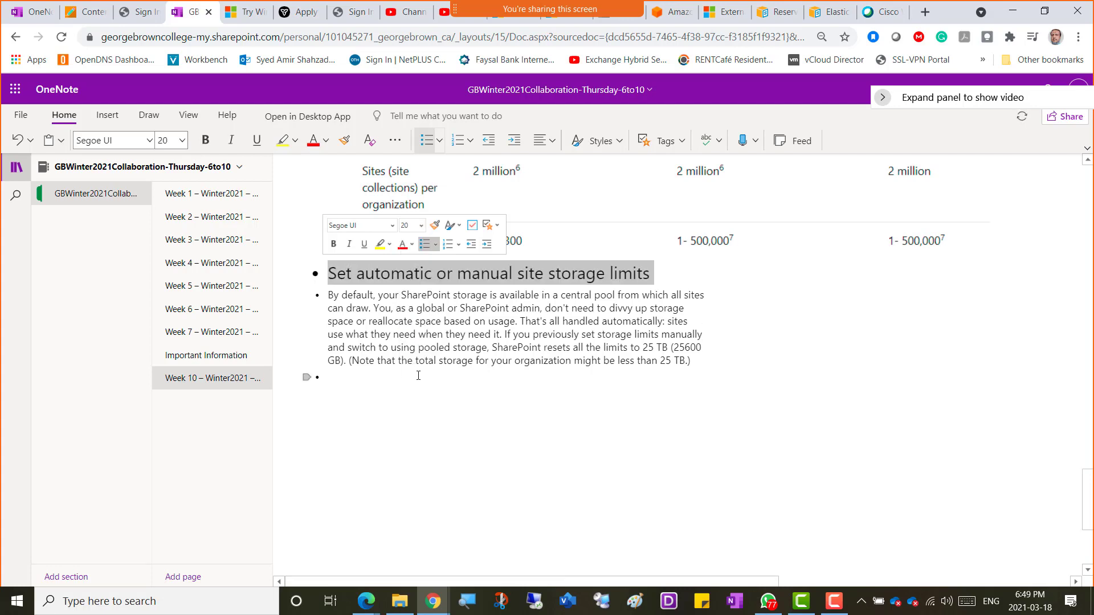
click(338, 382)
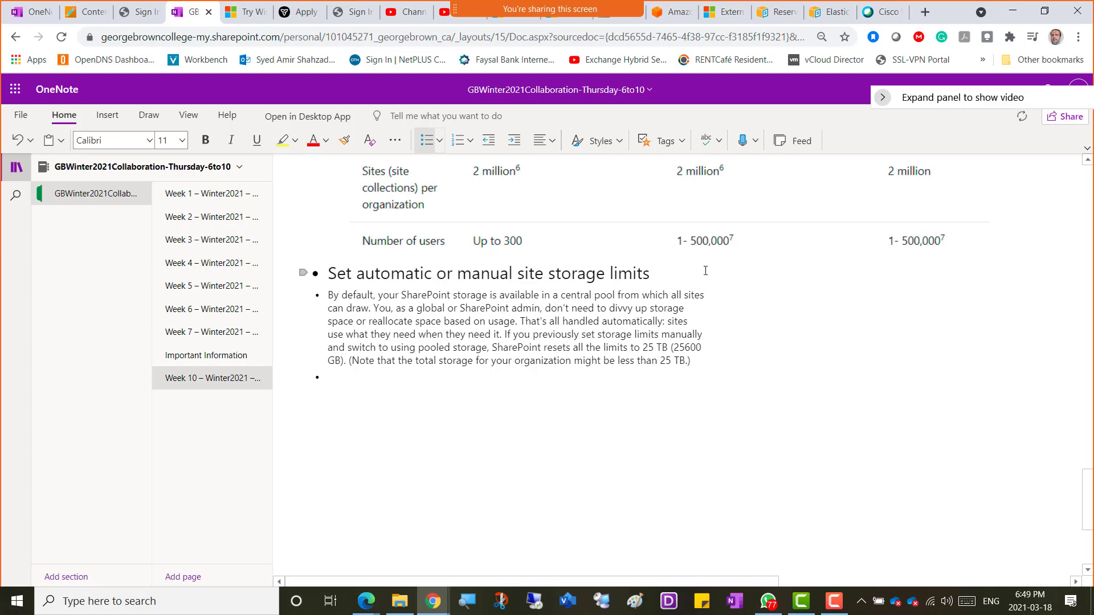
key(alt+Tab)
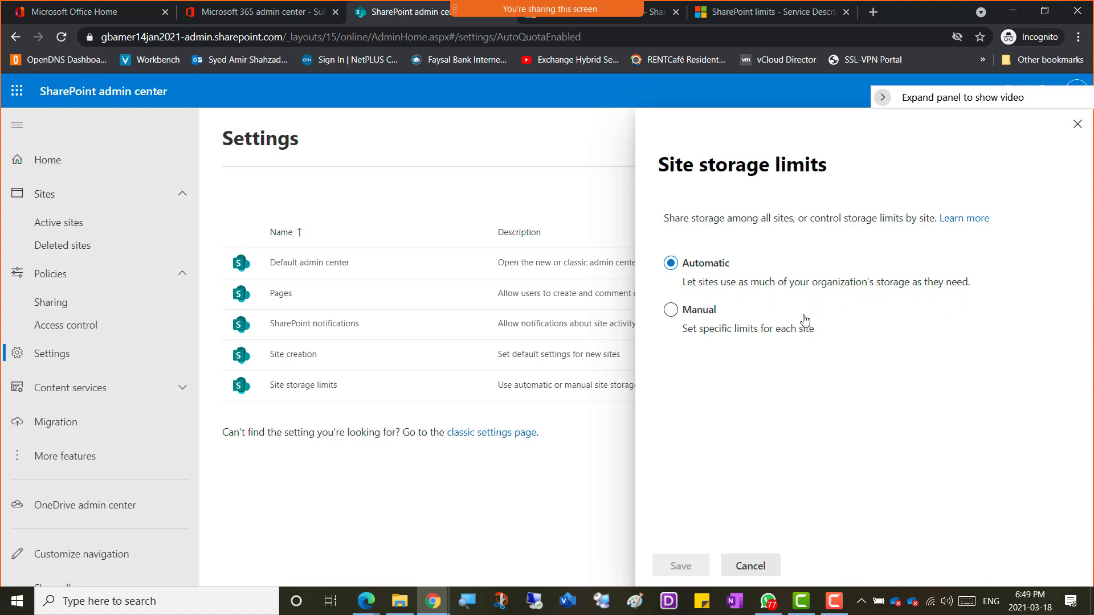
Step: Toggle Site storage limits to Manual and back to Automatic, then cancel the panel
click(674, 313)
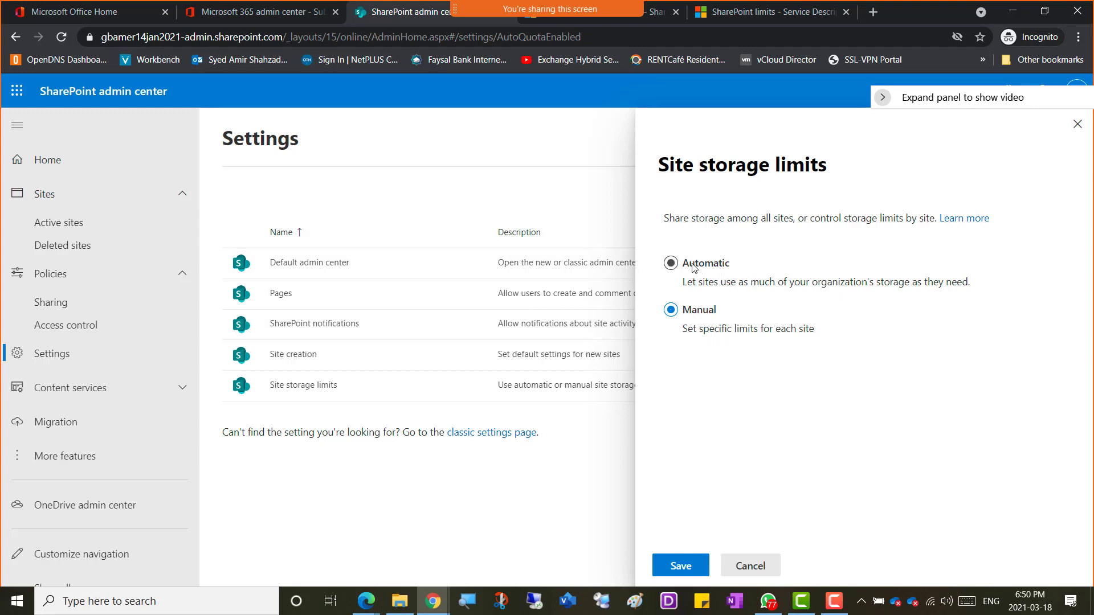
click(671, 267)
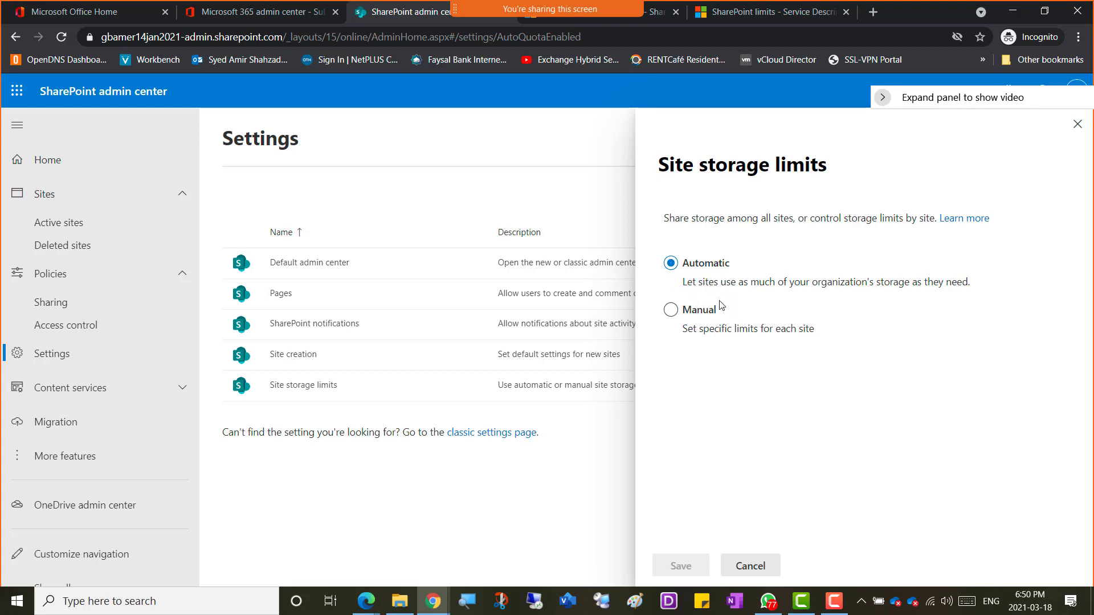
click(750, 567)
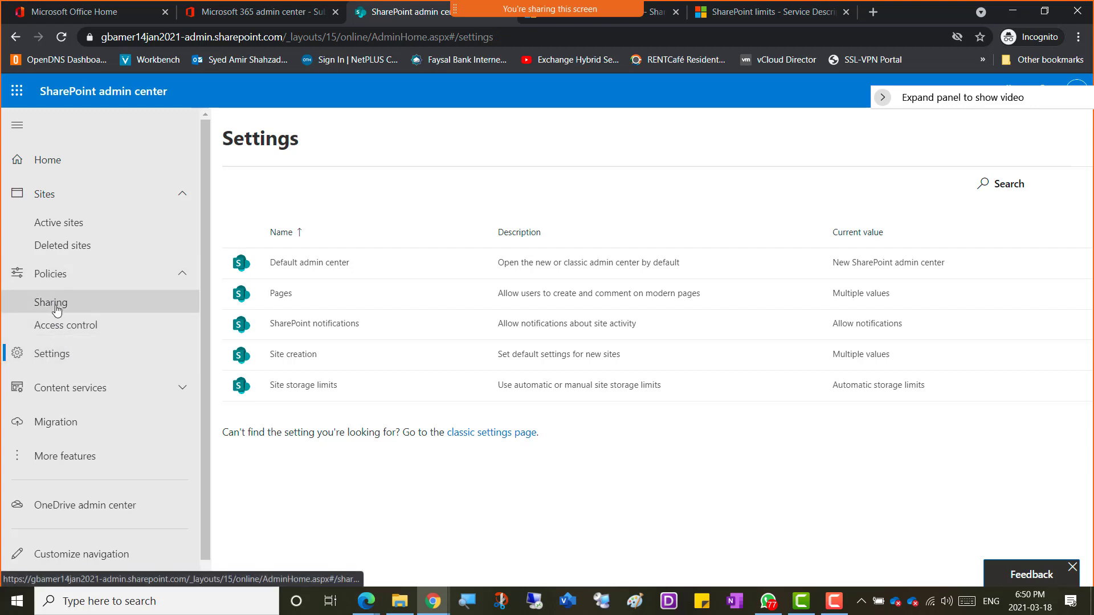
Step: Go through the Policies group to the Access control page showing Unmanaged devices and Idle session sign-out
click(62, 277)
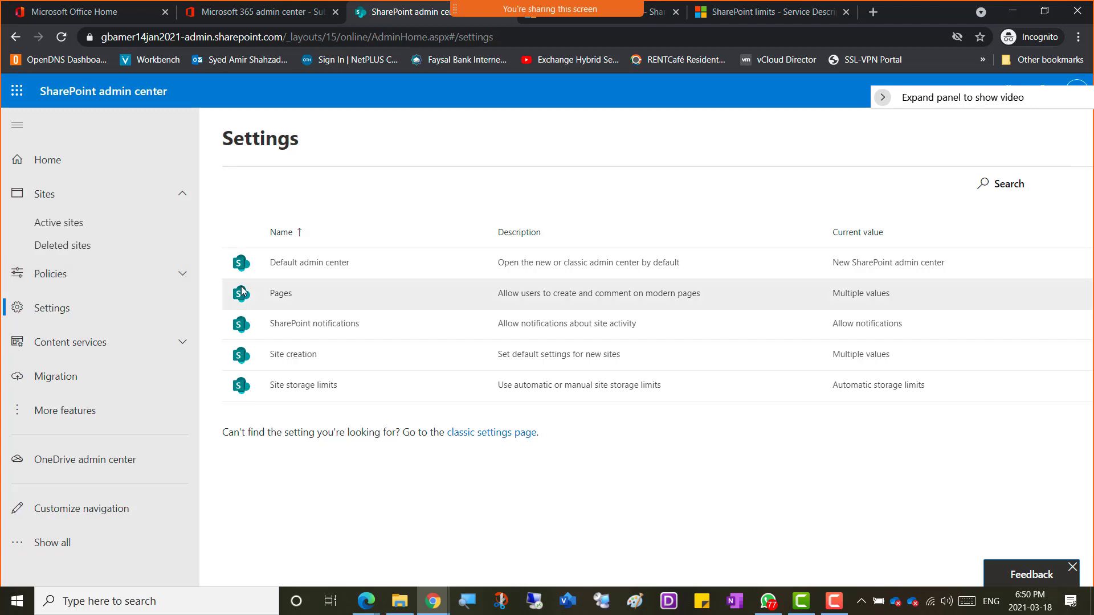
click(180, 196)
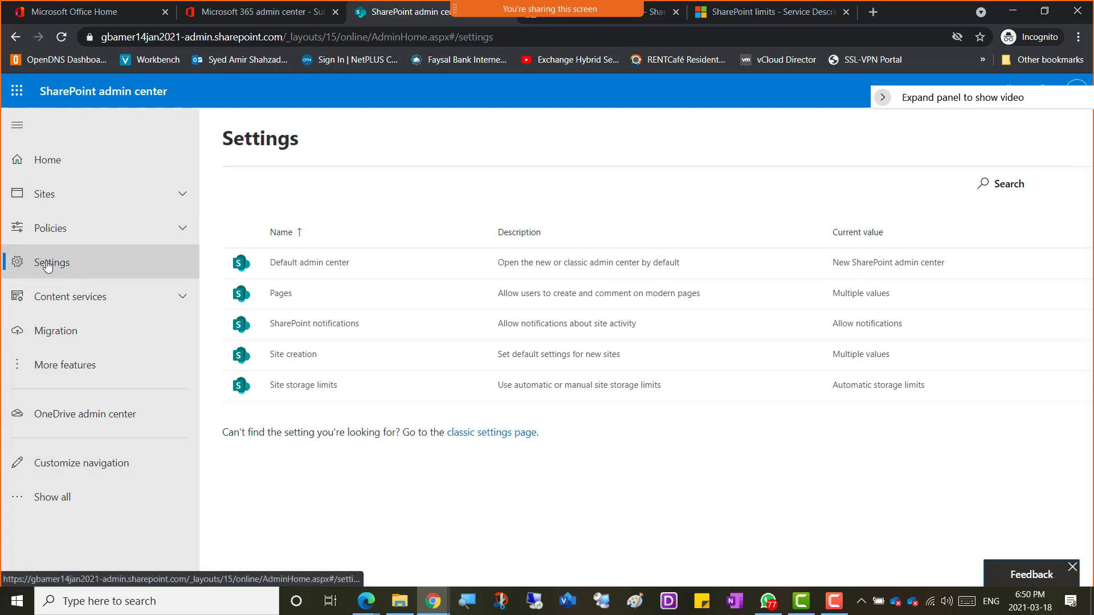
click(52, 234)
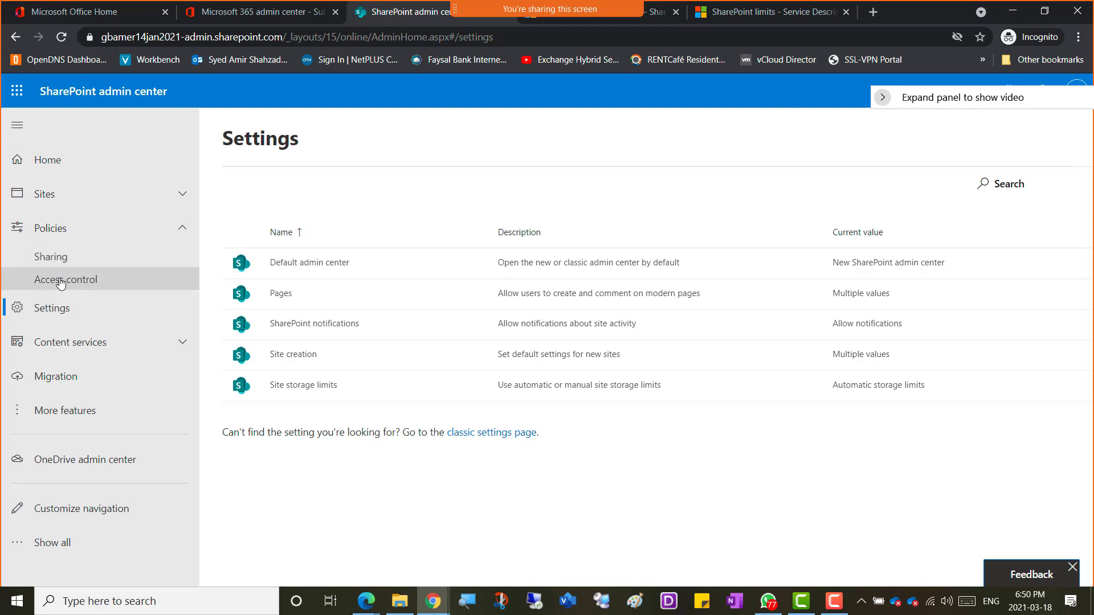
click(61, 281)
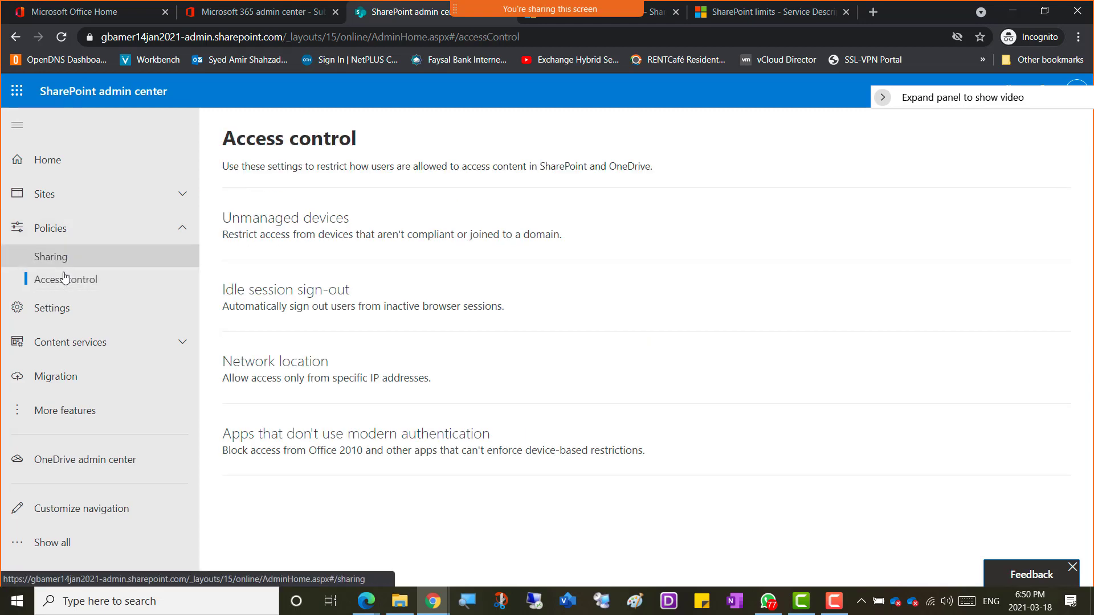
click(55, 317)
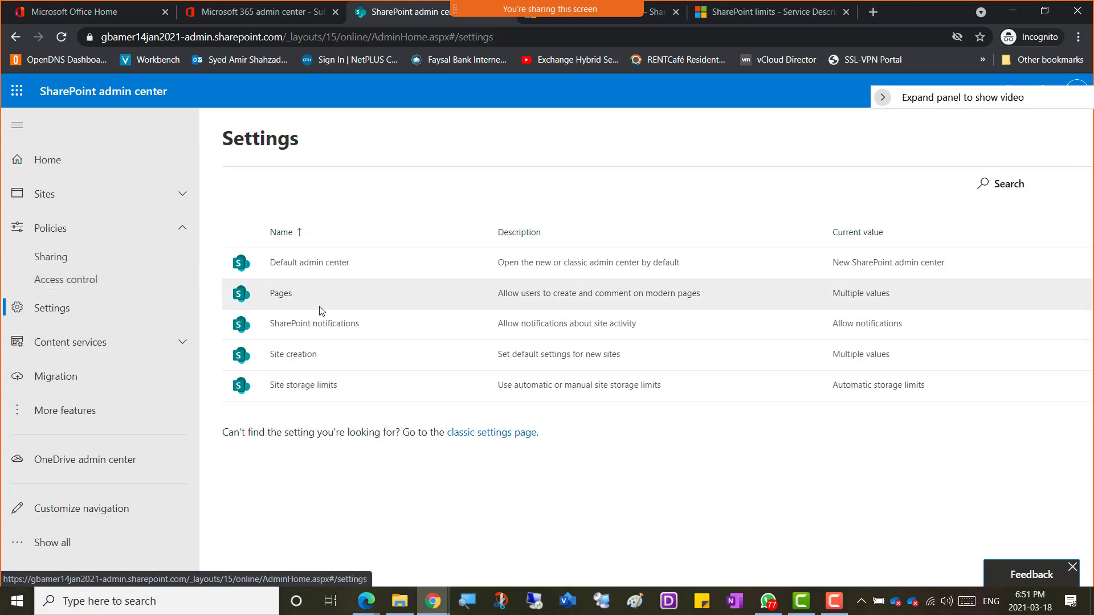
click(55, 284)
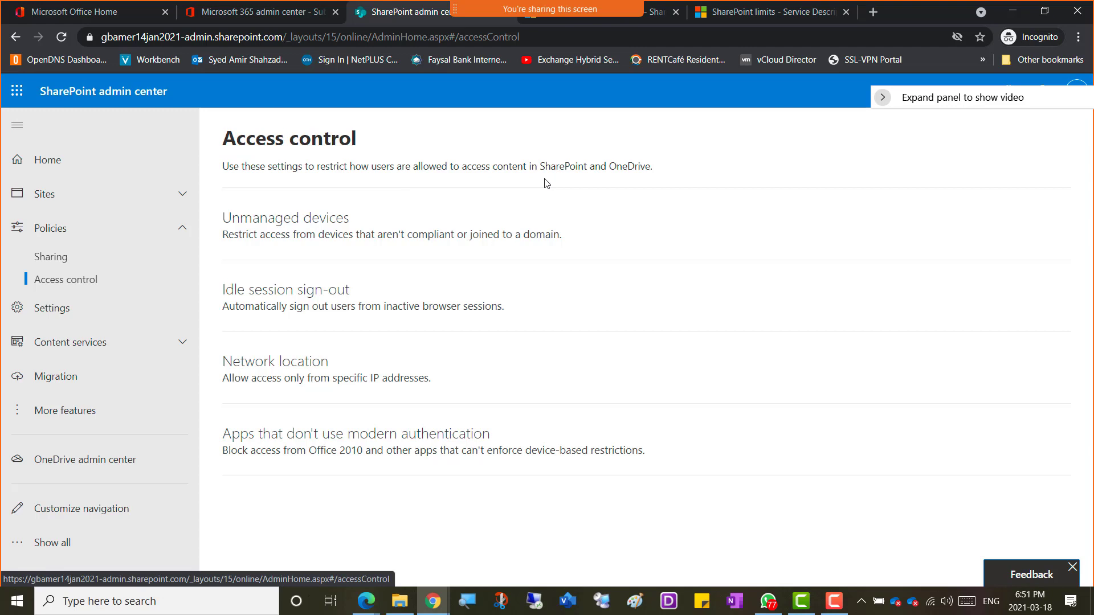
Step: Open the Unmanaged devices settings, then switch to the Microsoft 365 admin center's Your products page
click(290, 233)
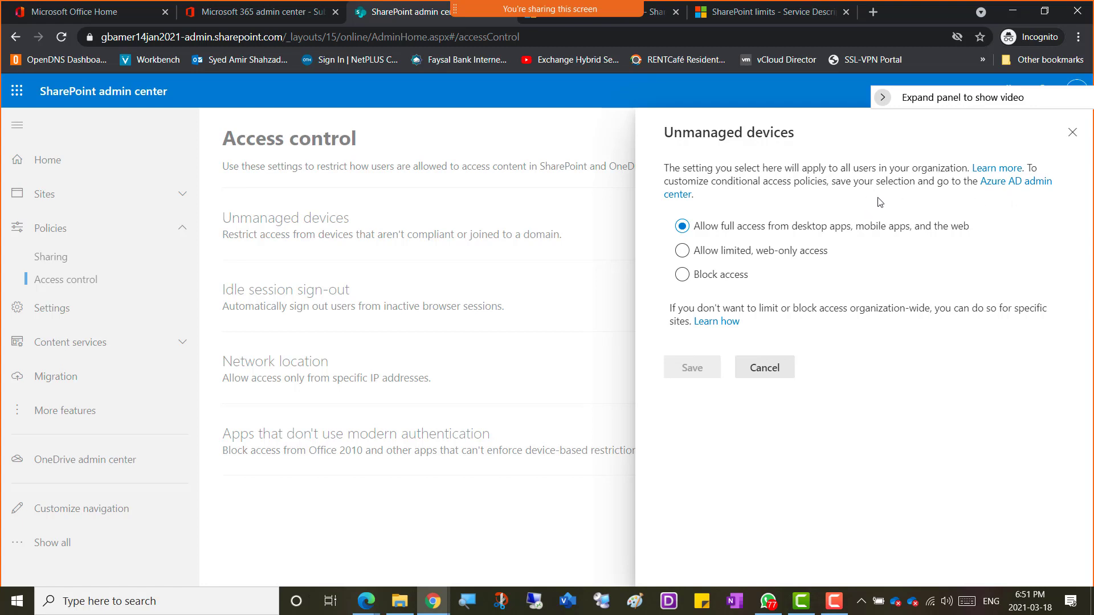
click(223, 17)
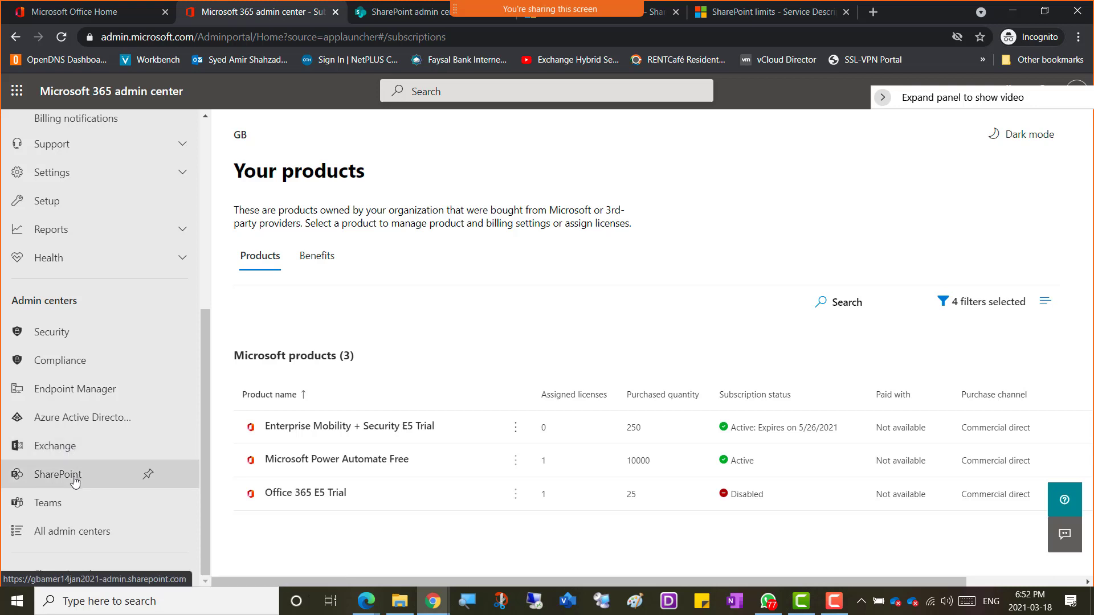
Step: Browse the All admin centers list, then go back to SharePoint's Unmanaged devices settings
click(47, 537)
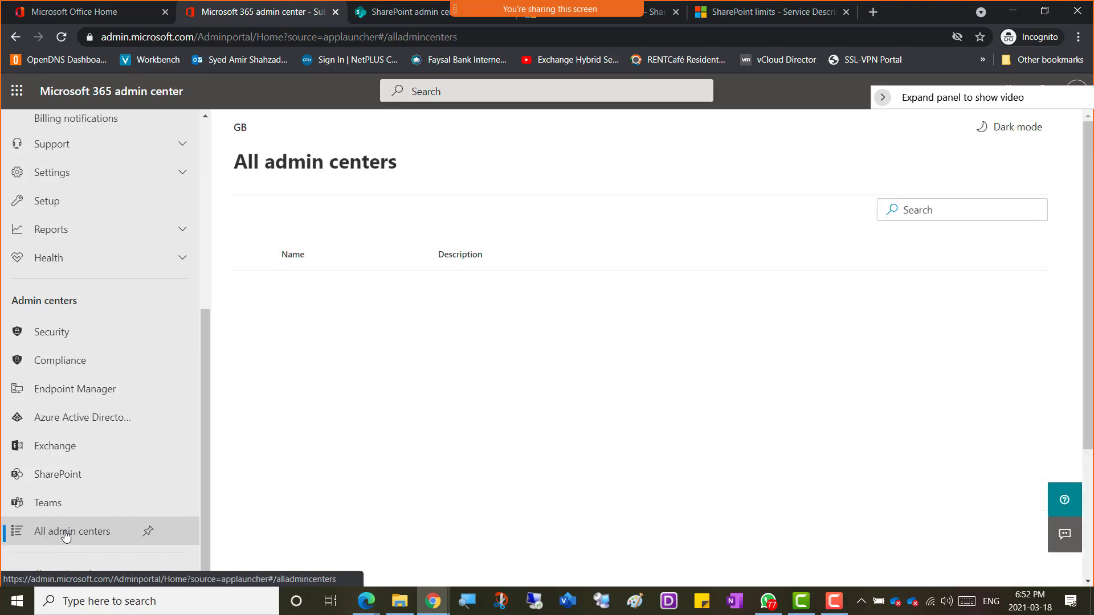
scroll(337, 480, down, 3)
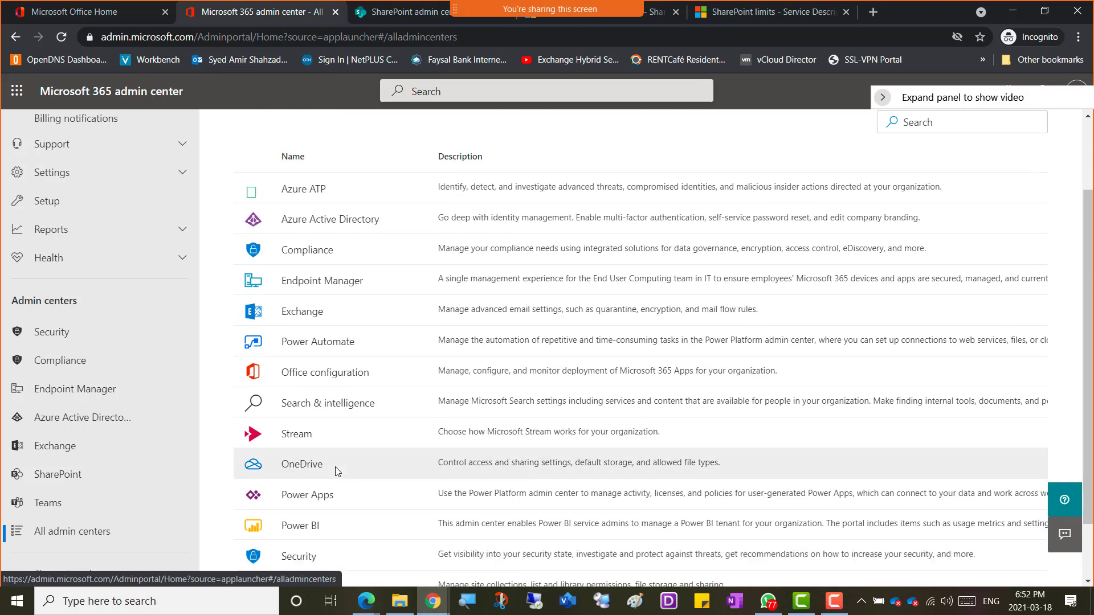
scroll(337, 393, up, 3)
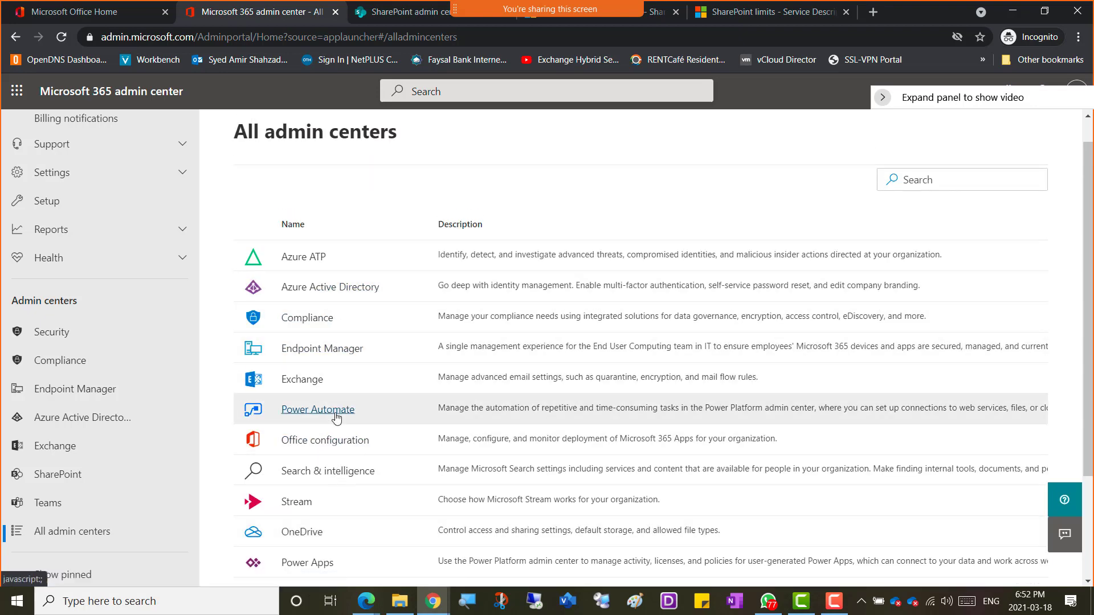
scroll(333, 421, down, 2)
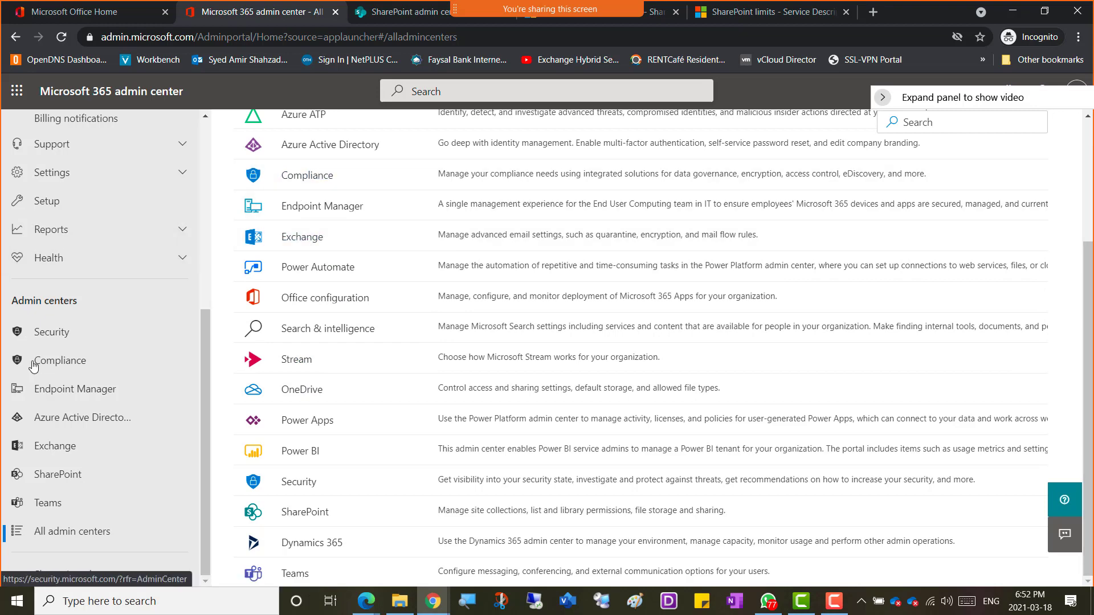
scroll(148, 256, up, 6)
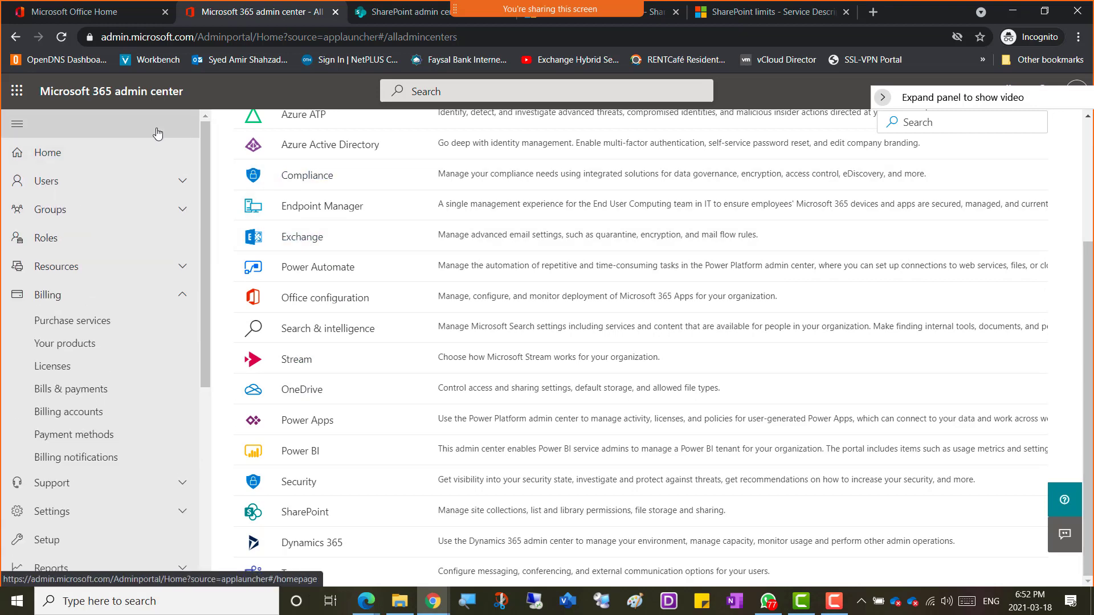
click(394, 14)
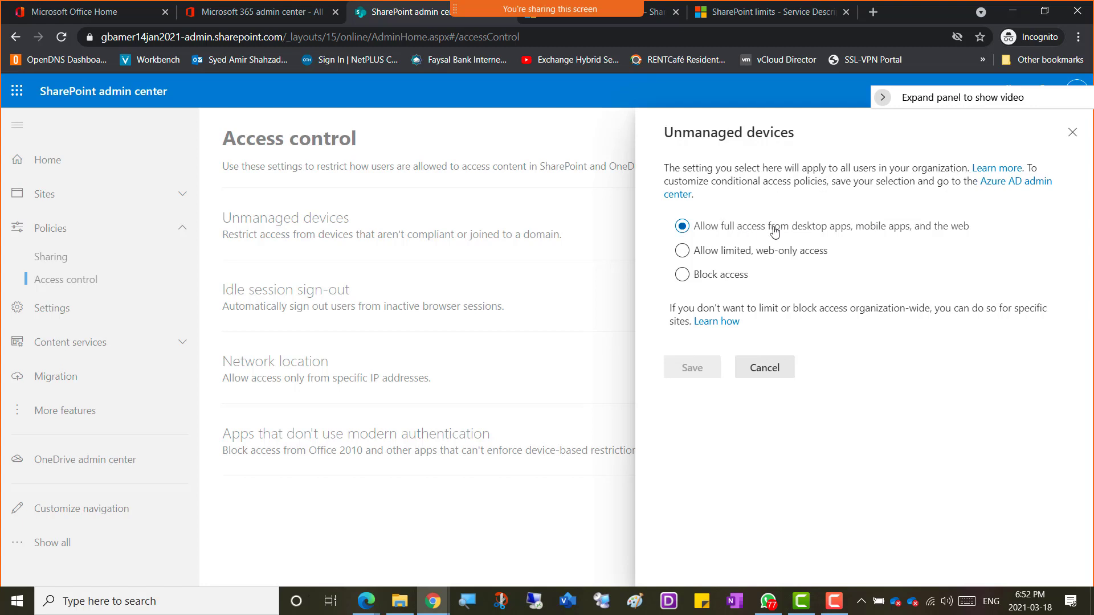
Step: Open the 'Control access from unmanaged devices' article via Learn more and highlight 'unmanaged devices'
click(1001, 171)
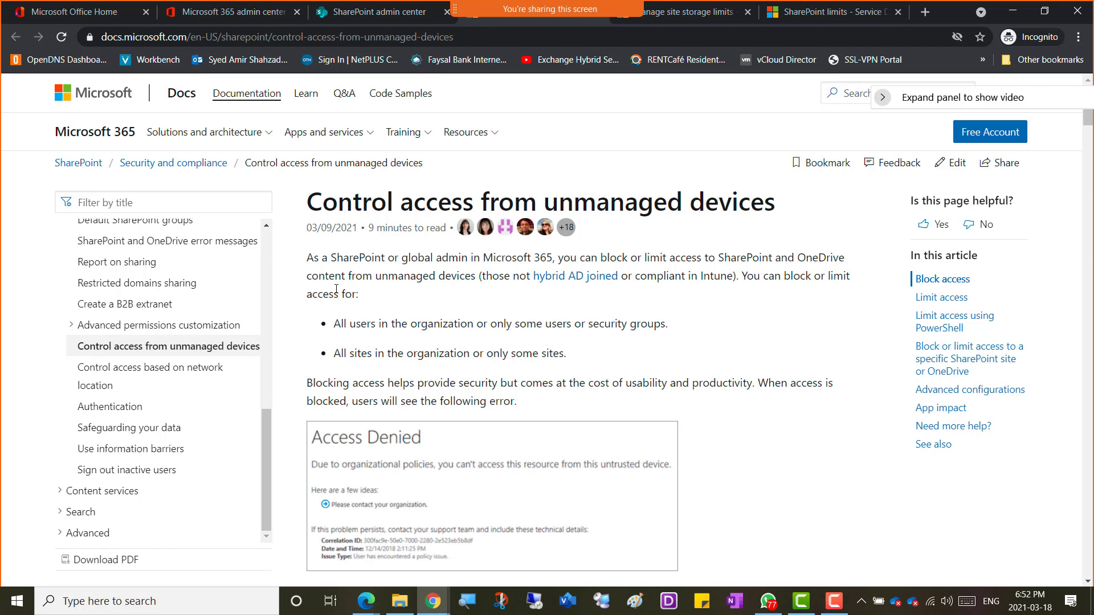
drag(376, 276, 482, 276)
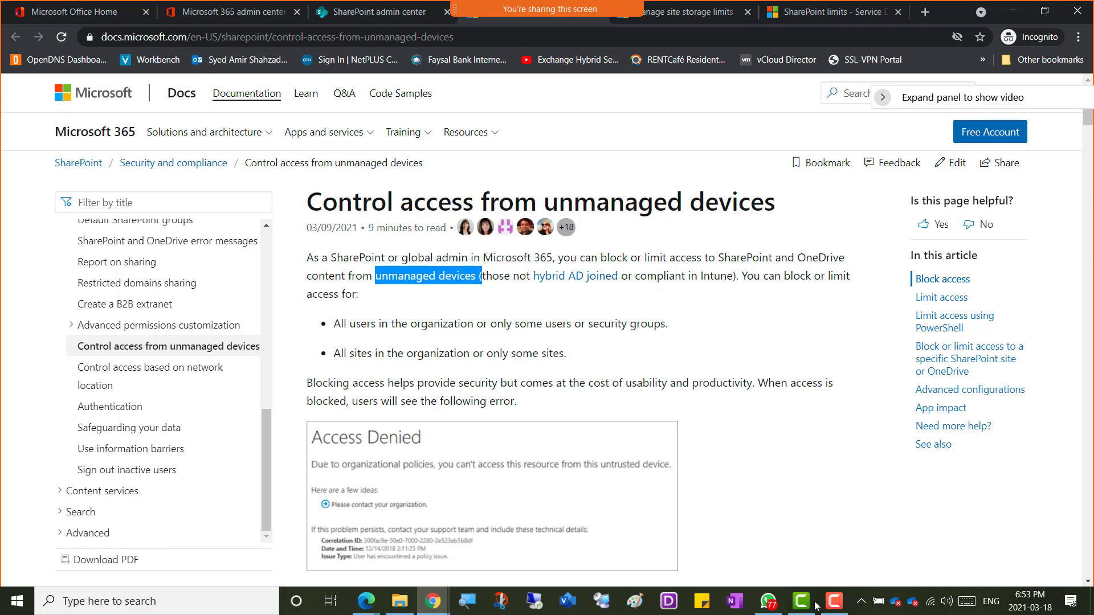
click(833, 601)
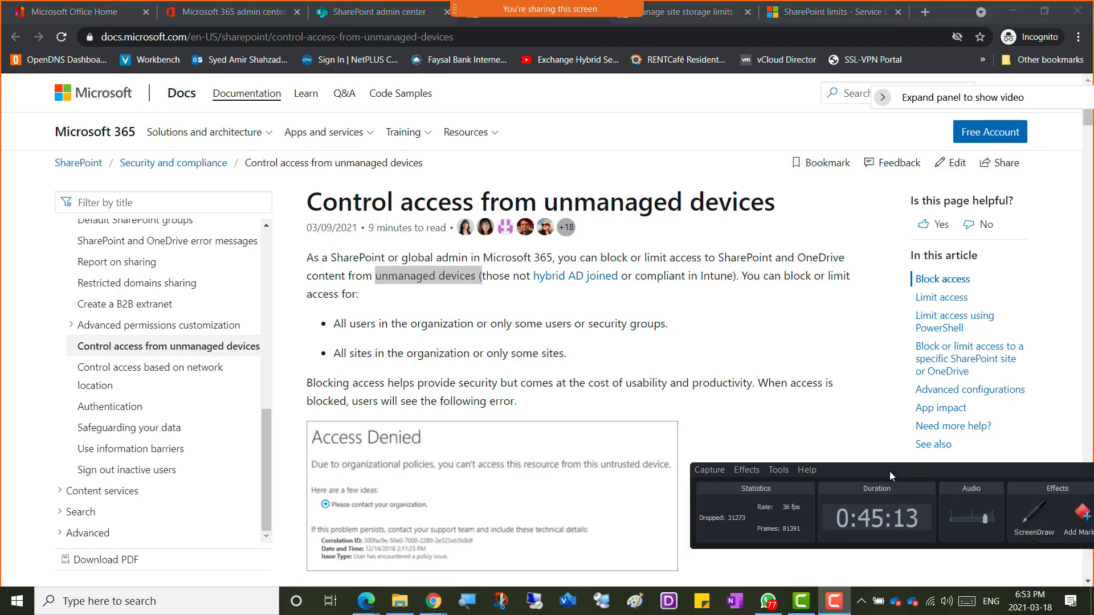
Step: Turn on ScreenDraw freehand ink and sketch a labelled triangle beside the topic list
drag(890, 471, 738, 517)
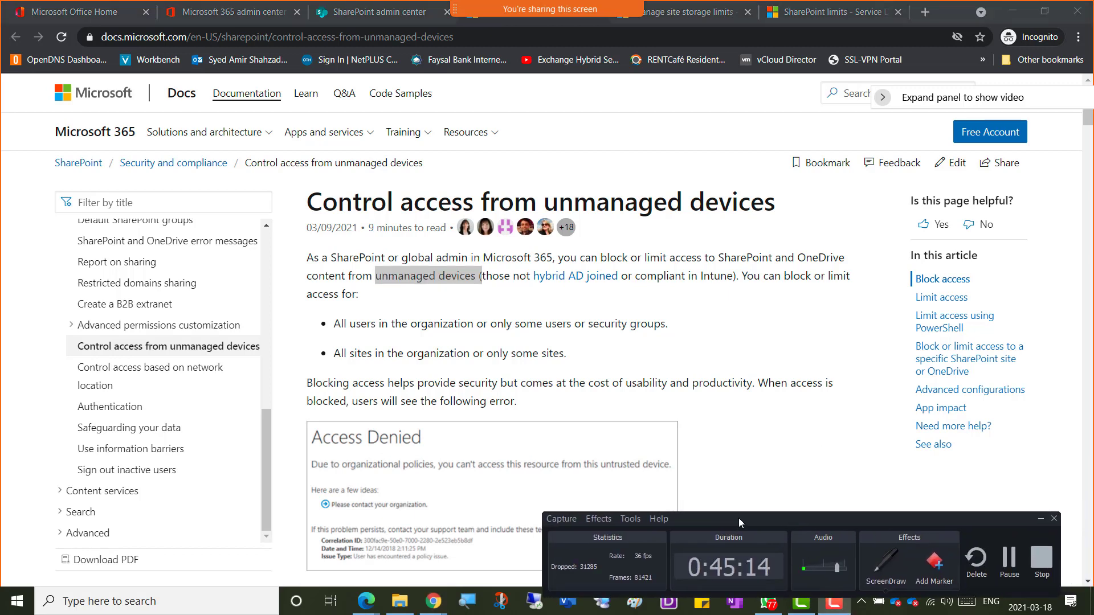
click(879, 577)
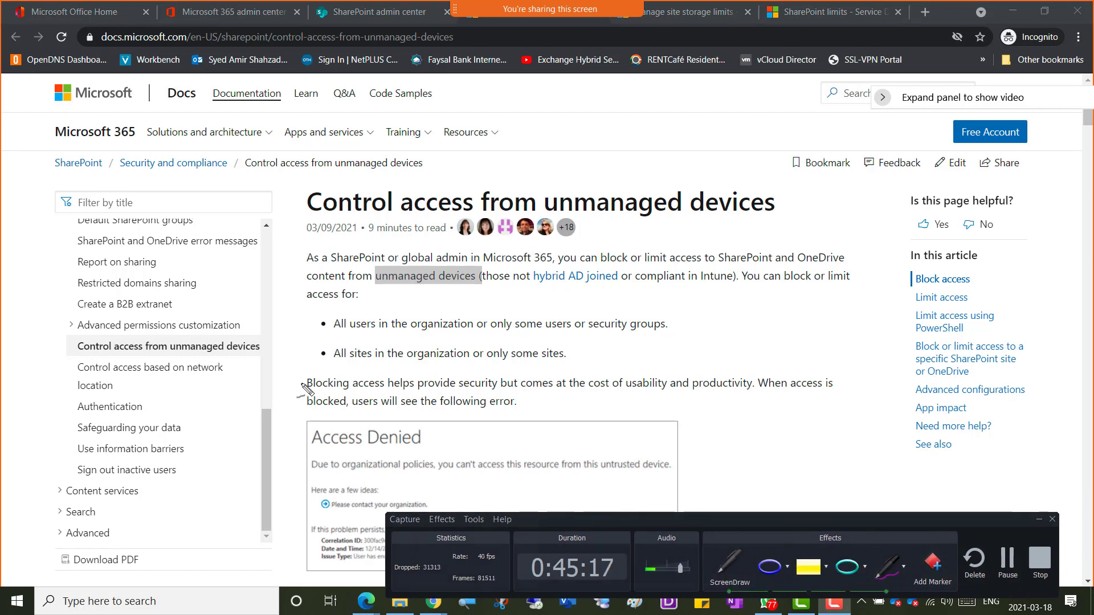
mouse_move(201, 451)
mouse_down()
mouse_move(200, 383)
mouse_move(269, 423)
mouse_move(198, 453)
mouse_up()
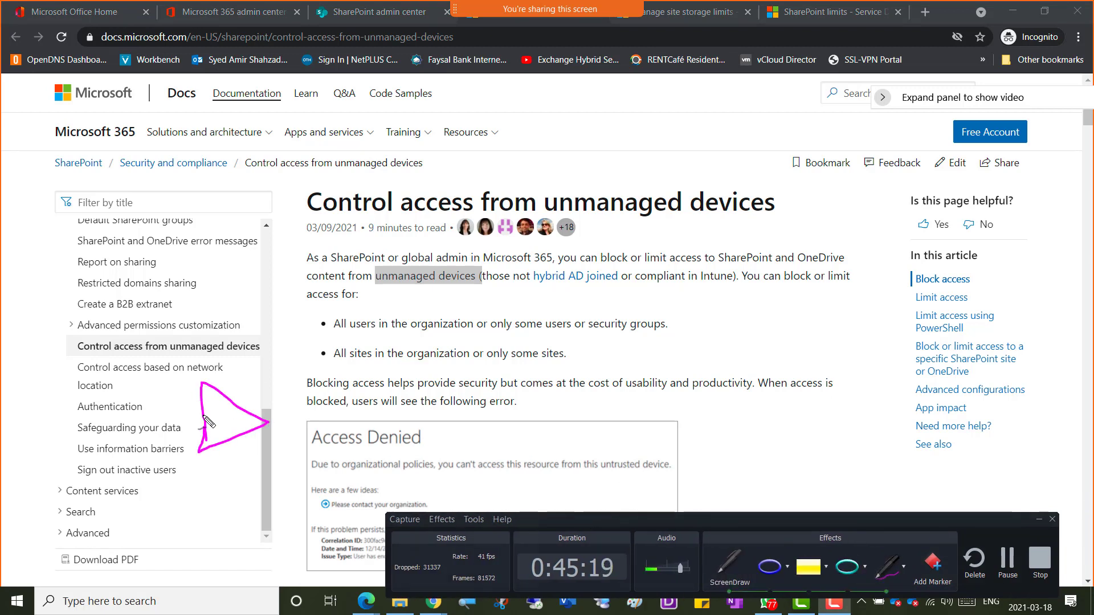
mouse_move(223, 333)
mouse_down()
mouse_move(219, 374)
mouse_move(234, 360)
mouse_move(227, 350)
mouse_move(237, 361)
mouse_up()
drag(242, 344, 261, 352)
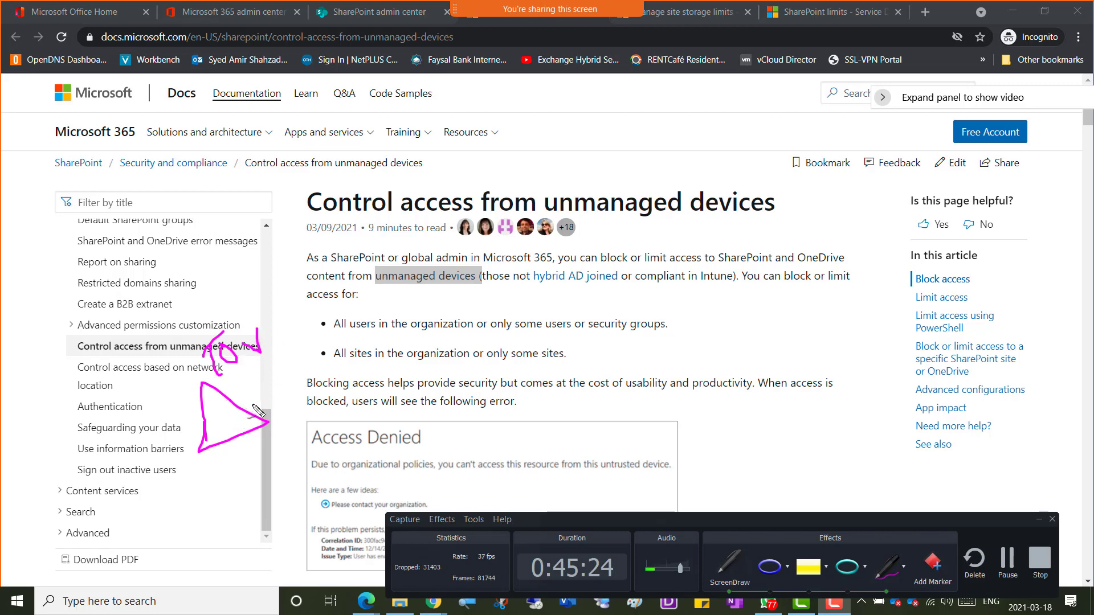
mouse_move(219, 406)
mouse_down()
mouse_move(248, 390)
mouse_move(273, 421)
mouse_move(240, 429)
mouse_move(221, 404)
mouse_up()
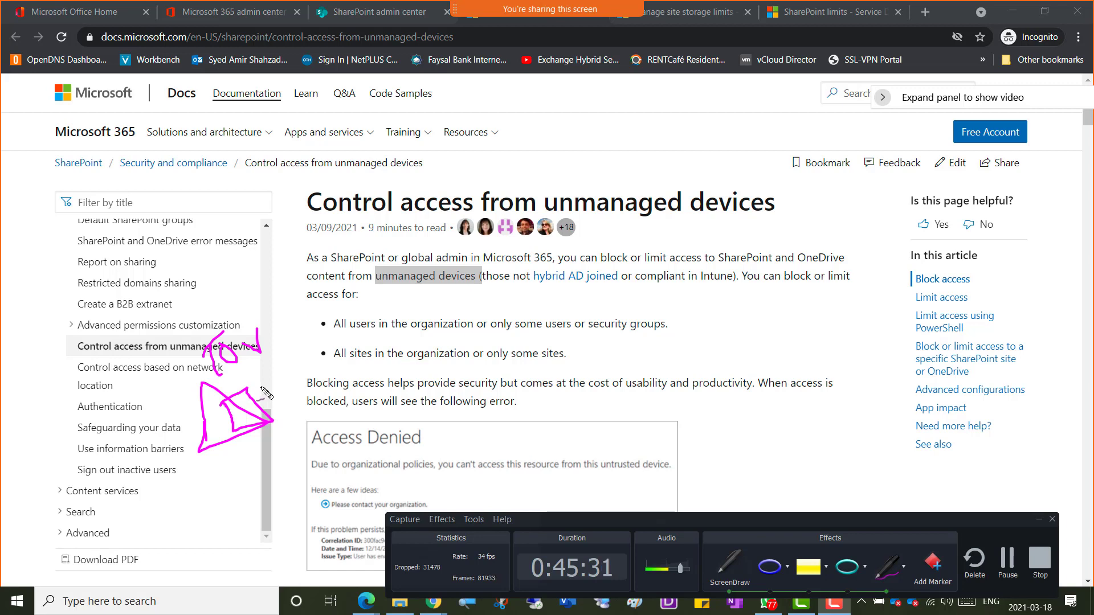
Step: Handwrite M365 beside the article title and Cloud above it
mouse_move(787, 235)
mouse_down()
mouse_move(781, 216)
mouse_move(796, 202)
mouse_move(813, 220)
mouse_move(829, 199)
mouse_move(833, 210)
mouse_move(862, 170)
mouse_up()
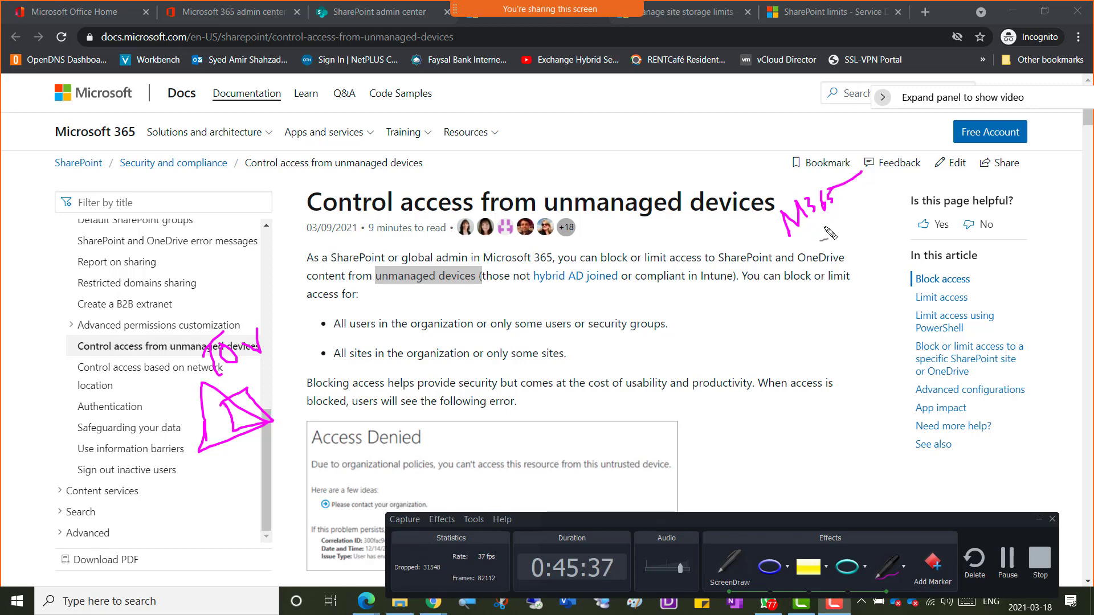
key(ctrl+z)
drag(829, 190, 836, 185)
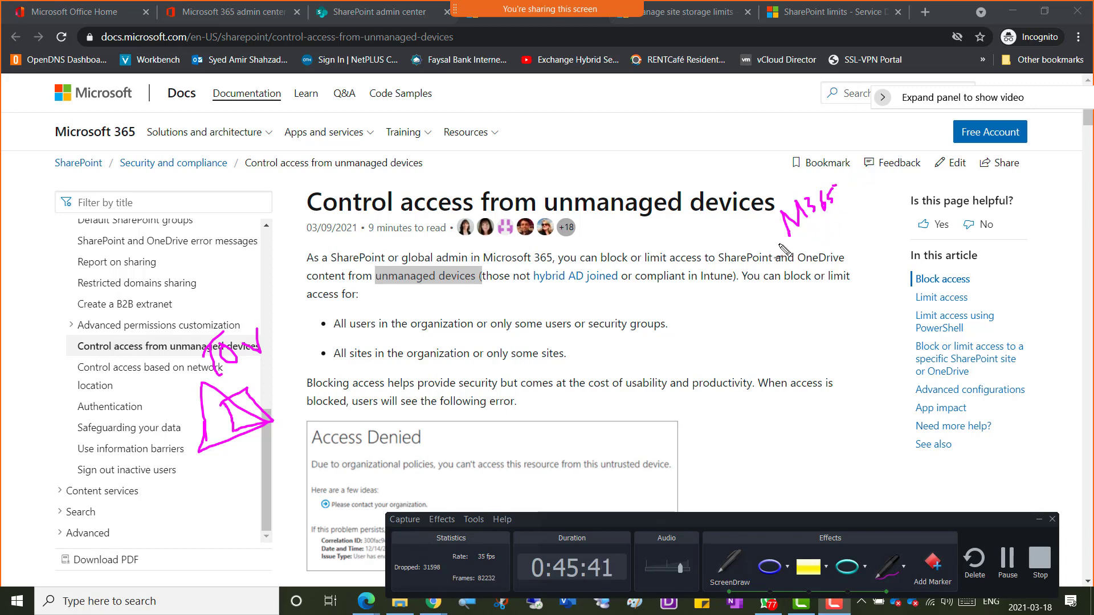
mouse_move(762, 131)
mouse_down()
mouse_move(791, 143)
mouse_move(835, 105)
mouse_up()
drag(332, 416, 341, 414)
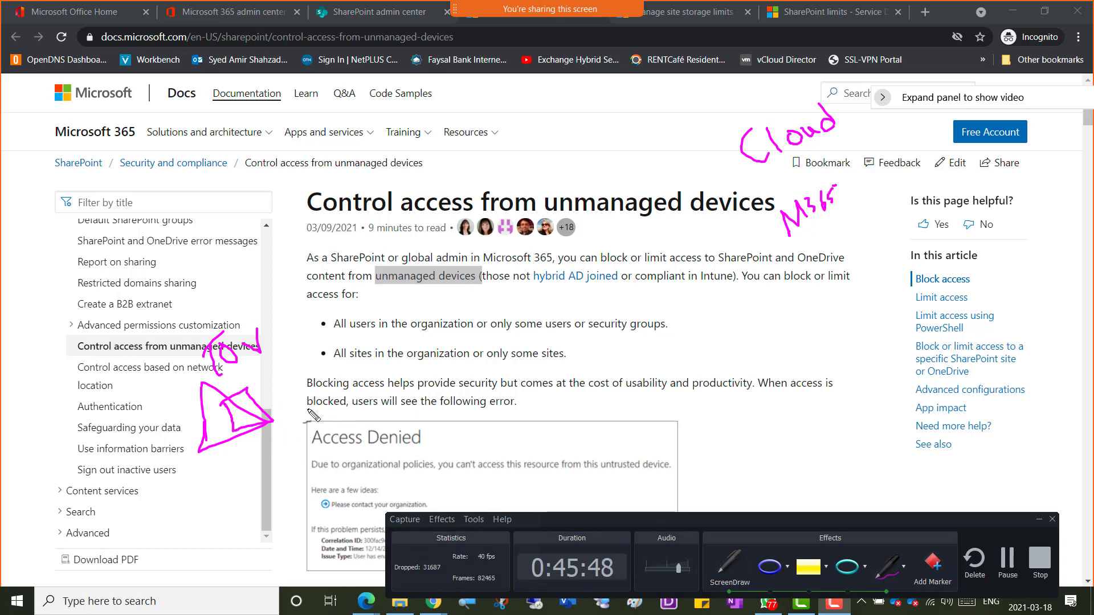
Step: Draw an arrow linking the triangle to M365 and start listing Cell and Tablet
mouse_move(279, 408)
mouse_down()
mouse_move(407, 343)
mouse_move(770, 228)
mouse_move(763, 233)
mouse_up()
mouse_move(291, 397)
mouse_down()
mouse_move(279, 408)
mouse_move(297, 411)
mouse_up()
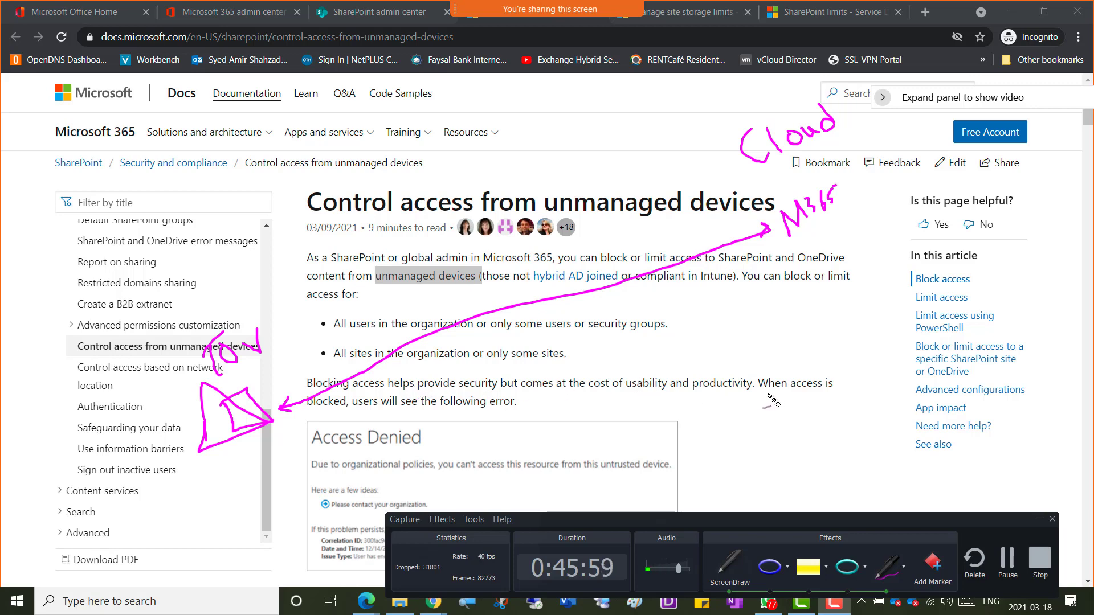
mouse_move(819, 351)
mouse_down()
mouse_move(820, 376)
mouse_move(849, 356)
mouse_up()
mouse_move(784, 387)
mouse_down()
mouse_move(838, 406)
mouse_move(886, 367)
mouse_up()
Step: Handwrite Tablet and Laptop under Cell, label the triangle AD, and write Azure AD above Cloud
mouse_move(815, 467)
mouse_down()
mouse_move(859, 436)
mouse_move(863, 450)
mouse_move(866, 413)
mouse_move(870, 423)
mouse_move(892, 401)
mouse_move(893, 437)
mouse_up()
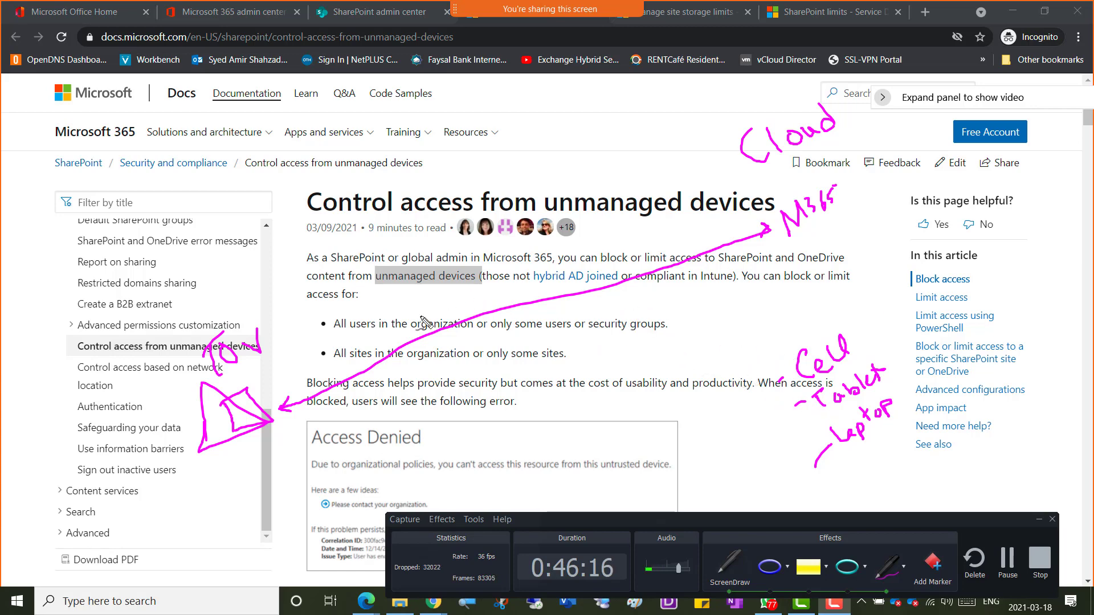
mouse_move(254, 365)
mouse_down()
mouse_move(278, 380)
mouse_move(314, 365)
mouse_move(299, 376)
mouse_move(308, 388)
mouse_move(802, 403)
mouse_move(791, 409)
mouse_up()
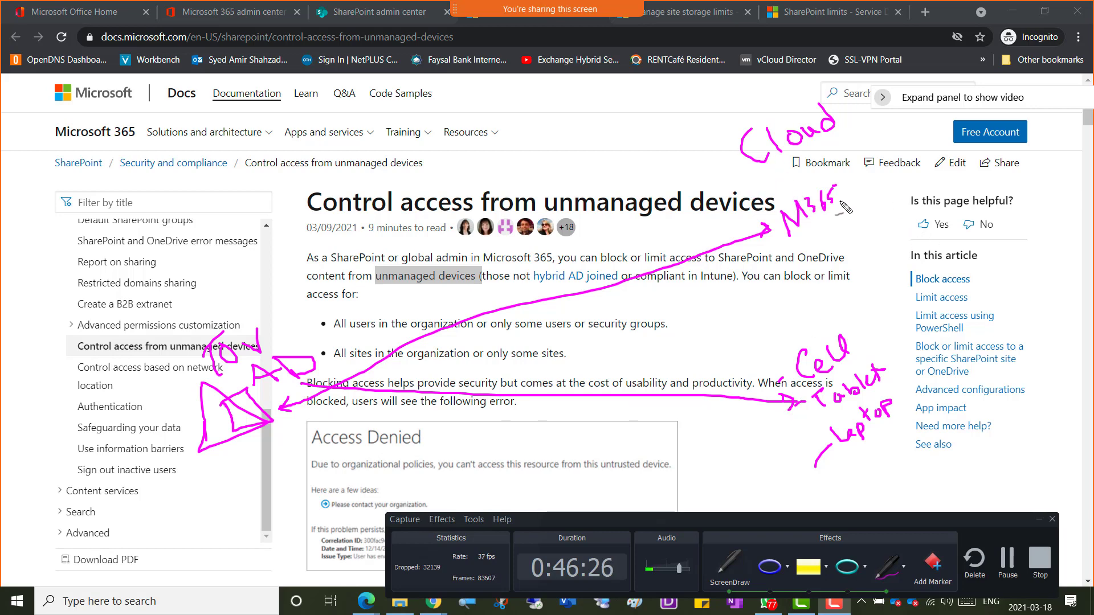
mouse_move(646, 165)
mouse_down()
mouse_move(676, 151)
mouse_move(683, 131)
mouse_move(698, 153)
mouse_move(684, 130)
mouse_move(712, 134)
mouse_move(727, 117)
mouse_move(753, 114)
mouse_move(767, 73)
mouse_move(758, 99)
mouse_move(780, 91)
mouse_move(780, 72)
mouse_move(772, 90)
mouse_up()
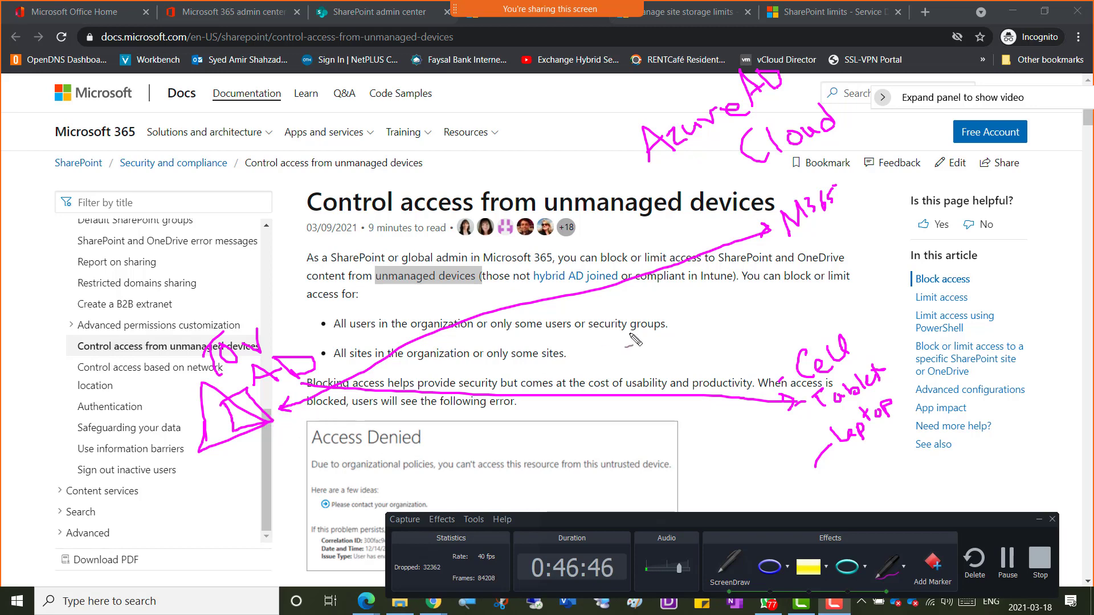
Step: Underline 'hybrid AD joined', loop 'Intune', and handwrite MDM and MAM below M365
drag(535, 287, 613, 289)
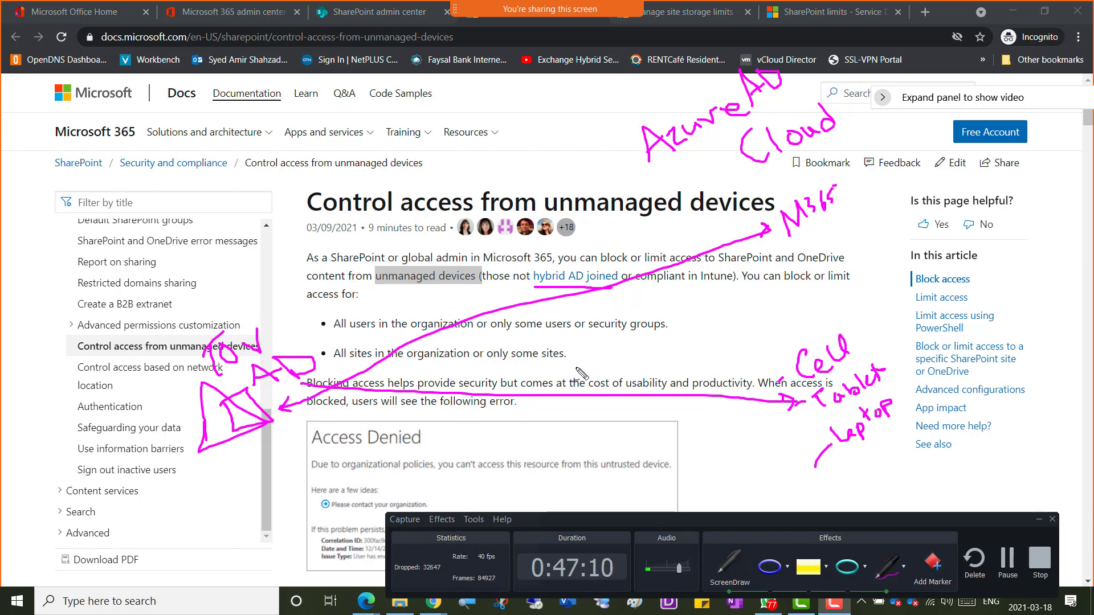
drag(615, 352, 622, 351)
mouse_move(707, 291)
mouse_down()
mouse_move(740, 294)
mouse_move(738, 278)
mouse_move(692, 272)
mouse_move(710, 300)
mouse_up()
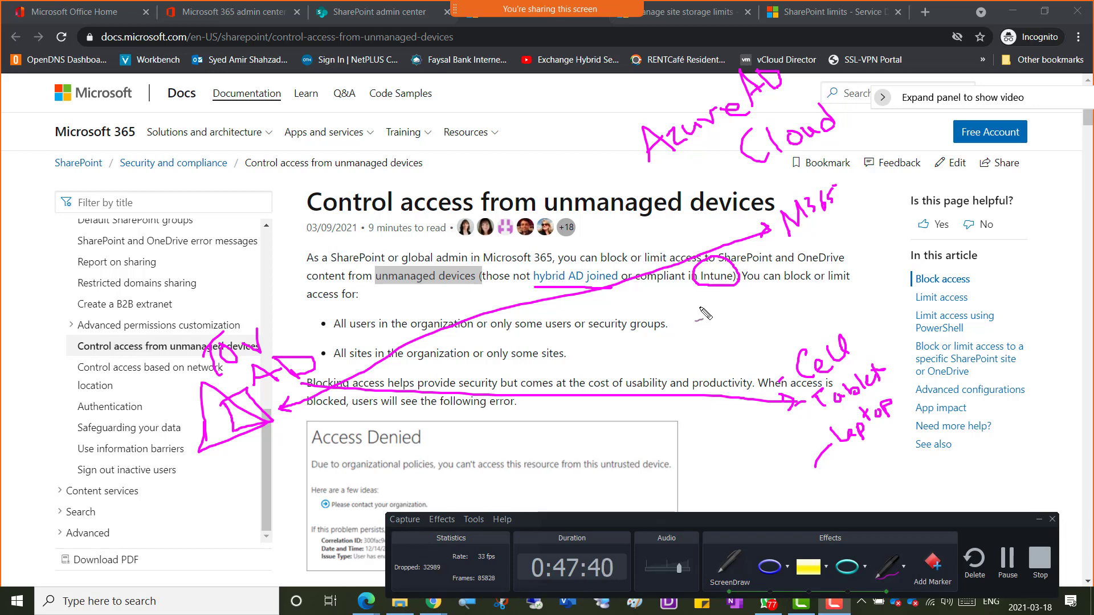
mouse_move(700, 319)
mouse_down()
mouse_move(681, 322)
mouse_move(710, 310)
mouse_move(735, 318)
mouse_move(731, 295)
mouse_move(754, 290)
mouse_up()
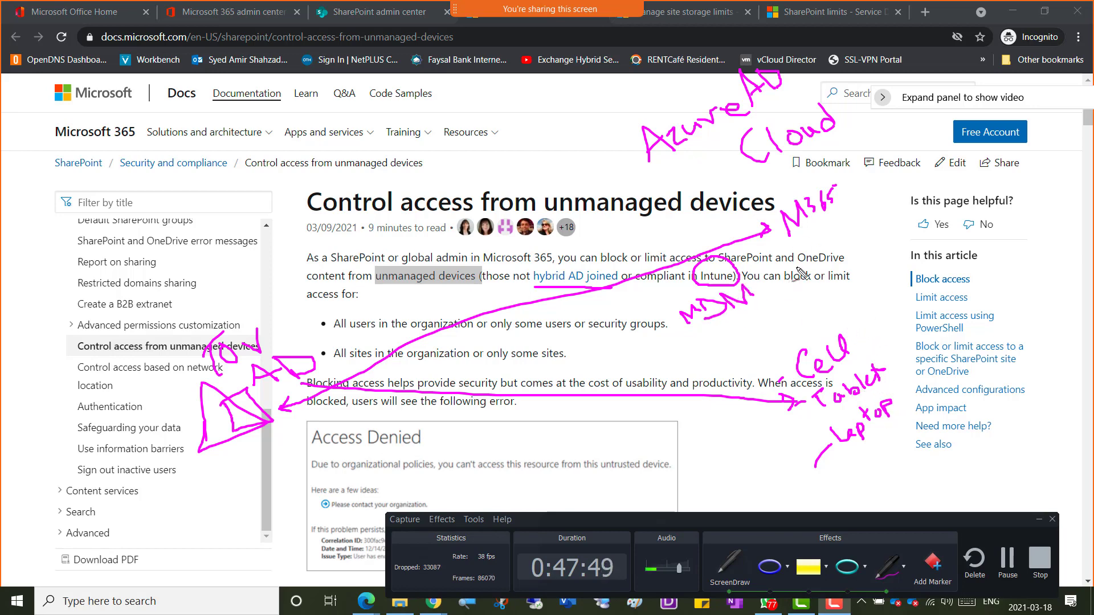
mouse_move(708, 353)
mouse_down()
mouse_move(741, 325)
mouse_move(738, 344)
mouse_move(753, 323)
mouse_move(764, 338)
mouse_move(775, 302)
mouse_move(789, 311)
mouse_up()
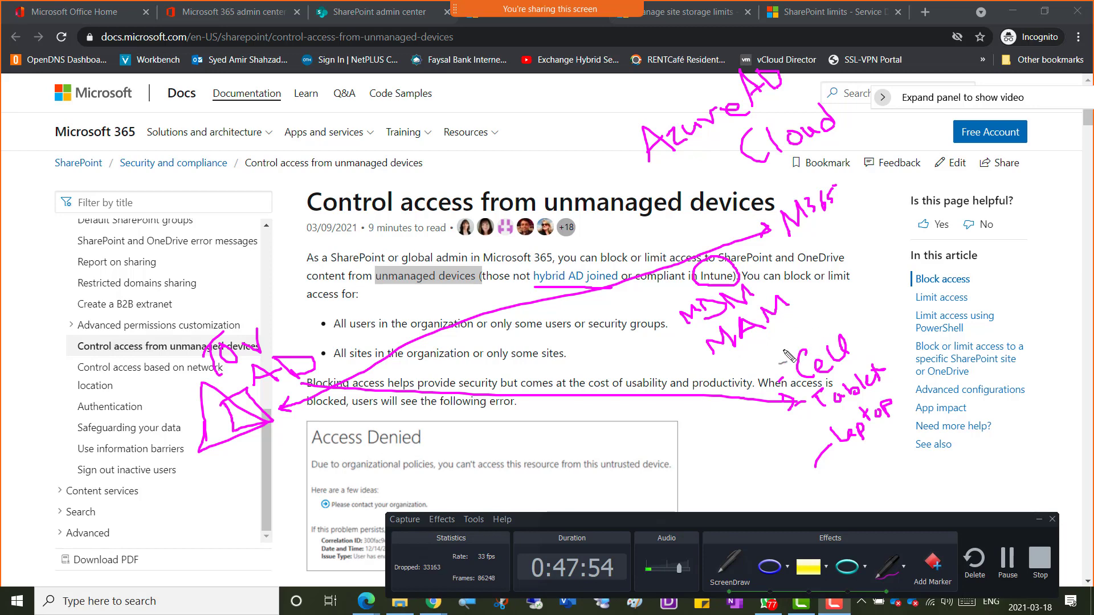
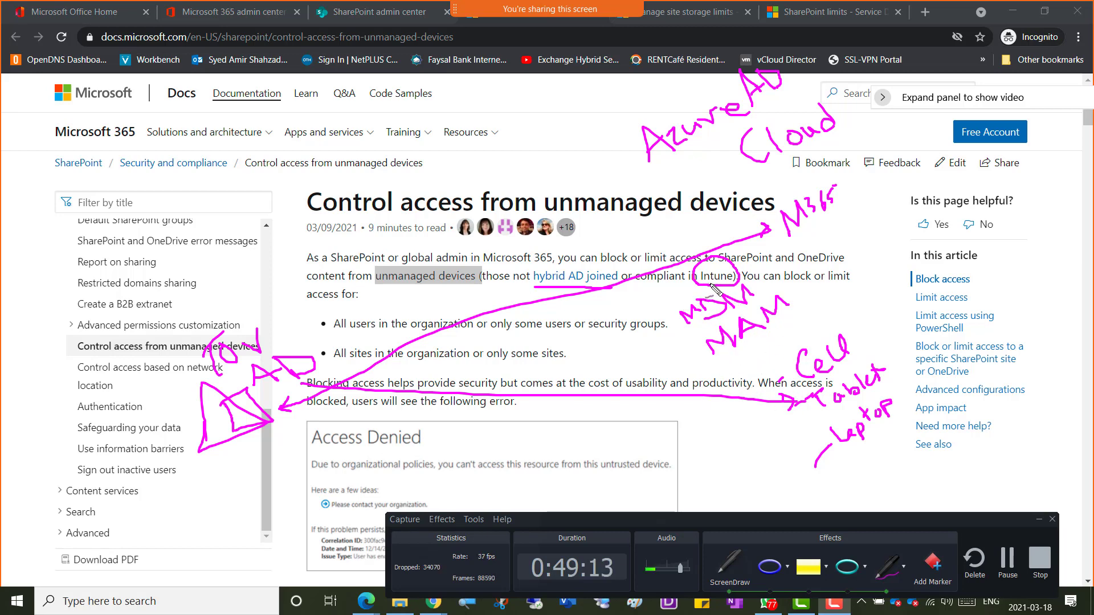
Step: Circle 'Intune' and underline 'unmanaged devices' in the article's intro paragraph with pink ink
mouse_move(709, 294)
mouse_down()
mouse_move(740, 282)
mouse_move(719, 261)
mouse_move(700, 281)
mouse_up()
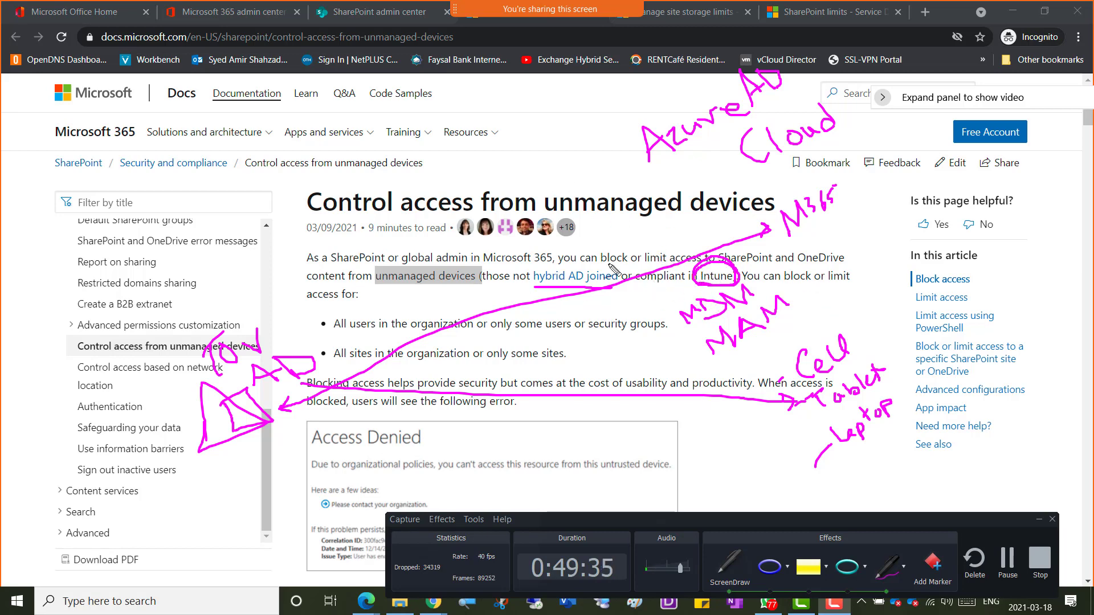
drag(383, 285, 462, 287)
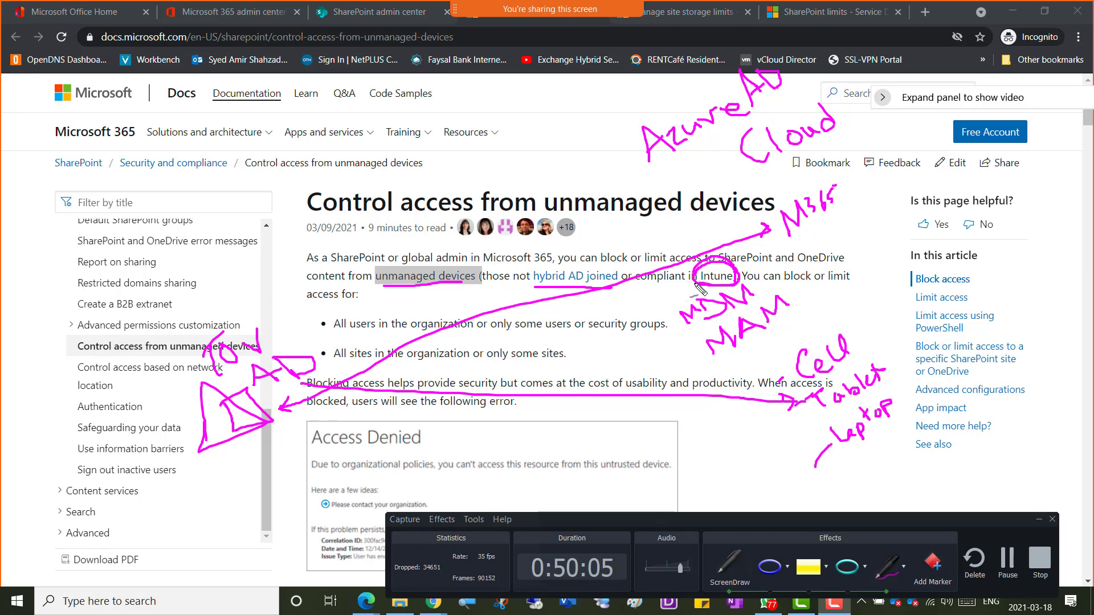
Step: Draw pink arrows from Intune to the laptop and tablet notes, then capture the screen and clear the ink
mouse_move(696, 285)
mouse_down()
mouse_move(627, 376)
mouse_move(655, 419)
mouse_move(759, 422)
mouse_up()
mouse_move(734, 431)
mouse_down()
mouse_move(806, 443)
mouse_move(794, 449)
mouse_up()
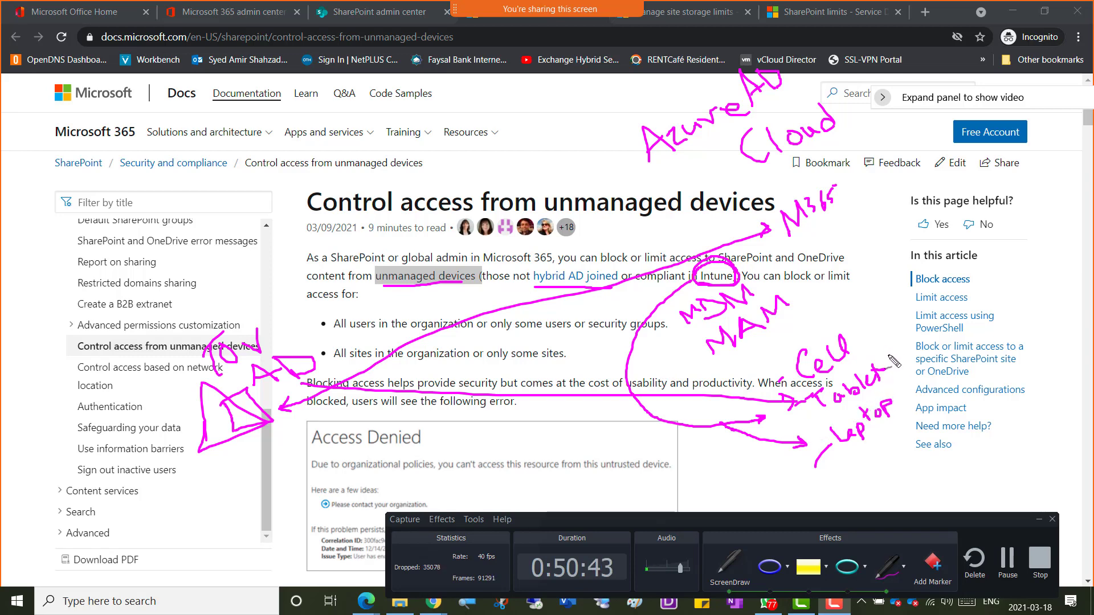
drag(884, 323, 882, 358)
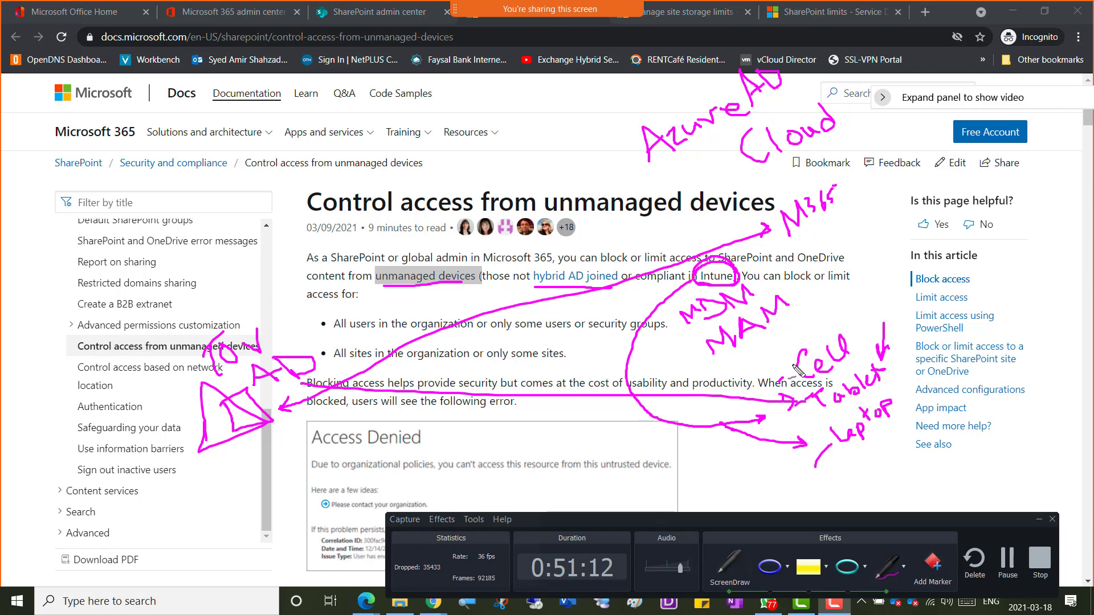
key(Escape)
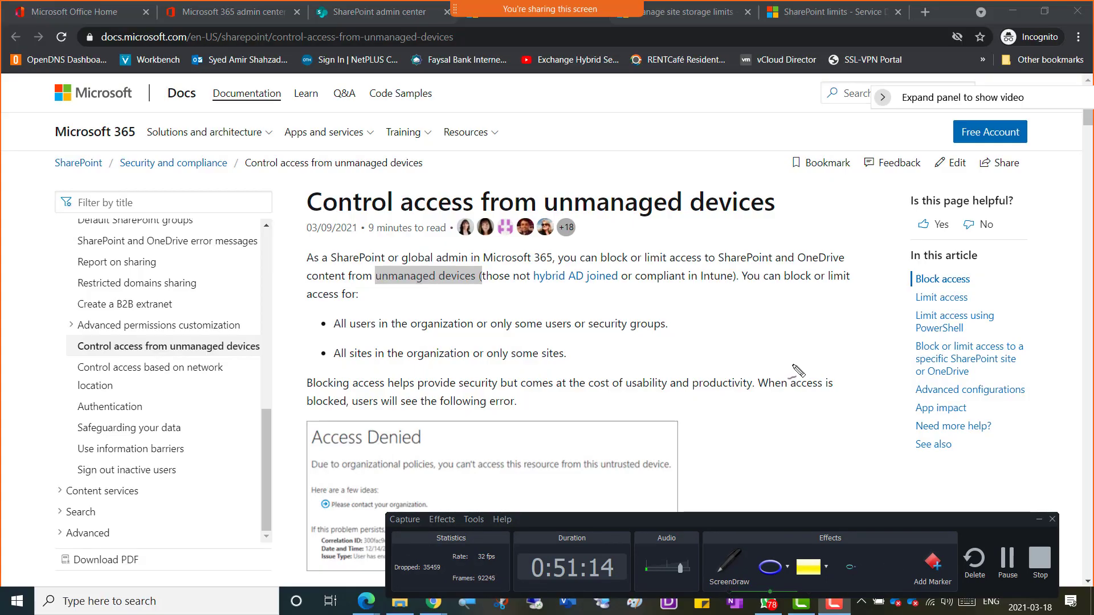
Step: Paste the annotated article screenshot onto a blank Paint canvas
click(635, 601)
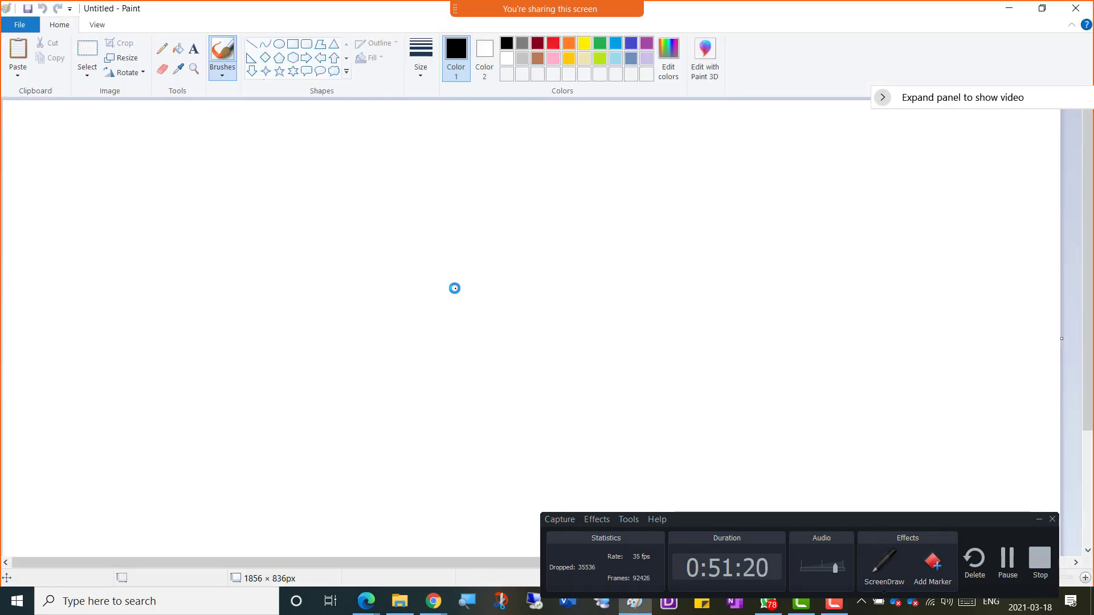
key(ctrl+v)
drag(705, 416, 700, 354)
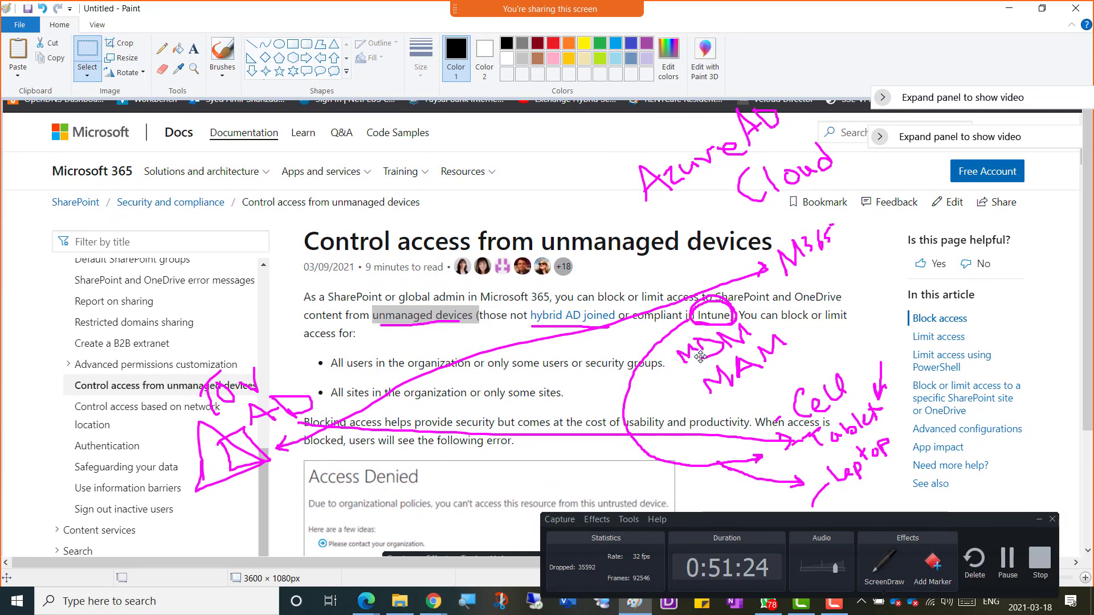
Step: Snip the annotated article area and paste it into the OneNote notebook page
key(super+shift+s)
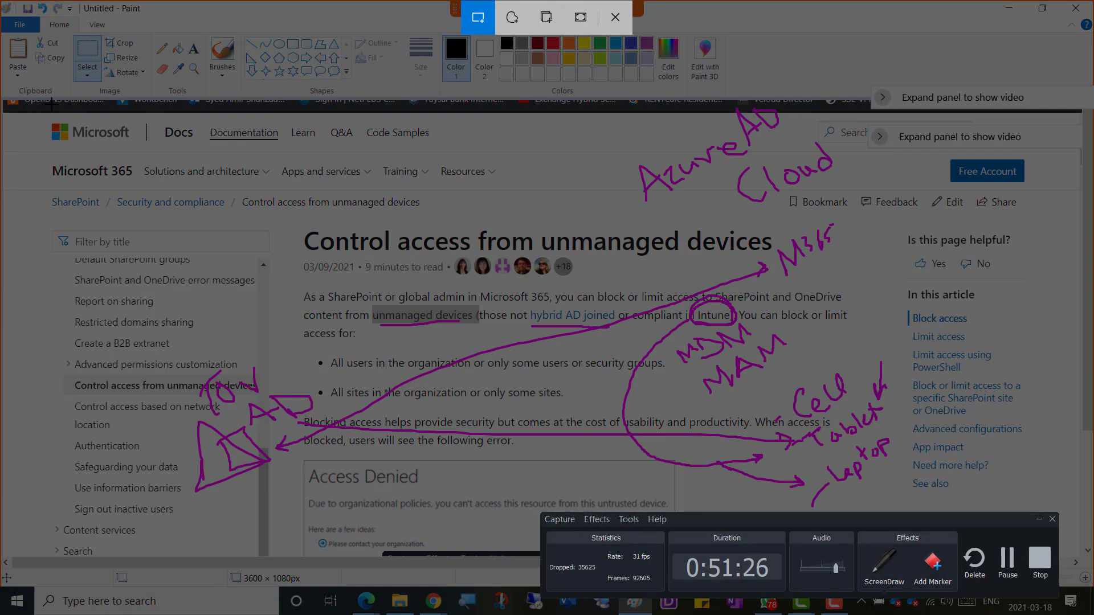
drag(51, 104, 992, 520)
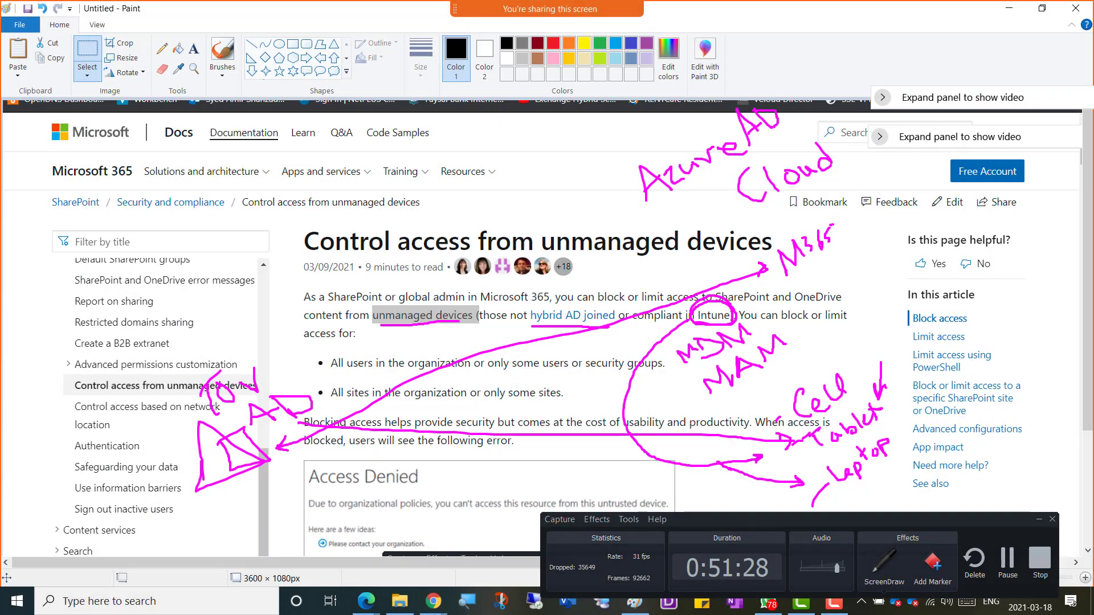
mouse_move(433, 601)
click(368, 561)
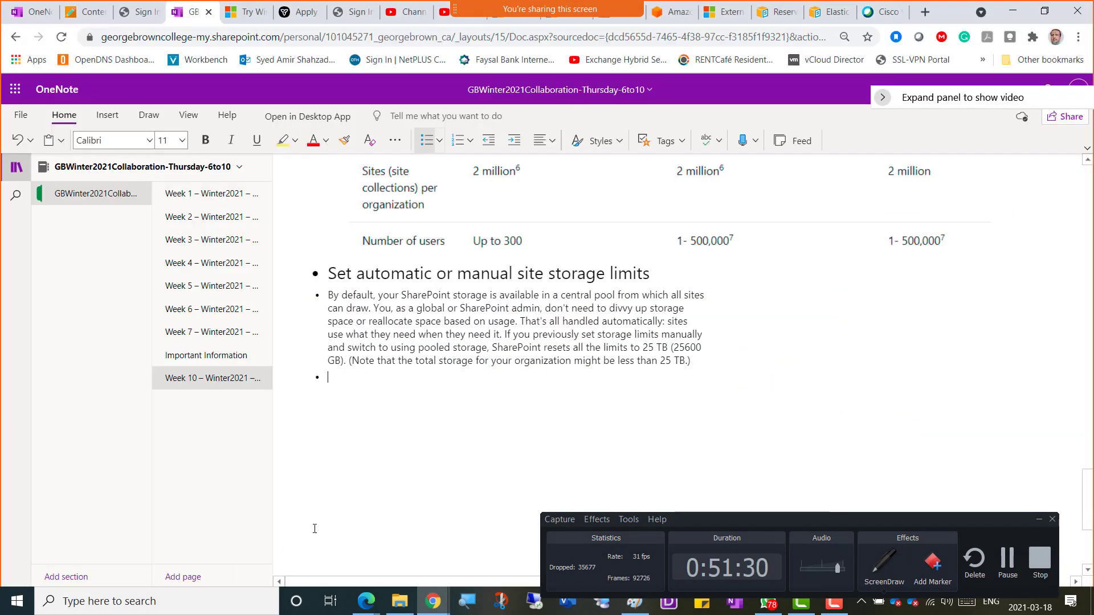
key(ctrl+v)
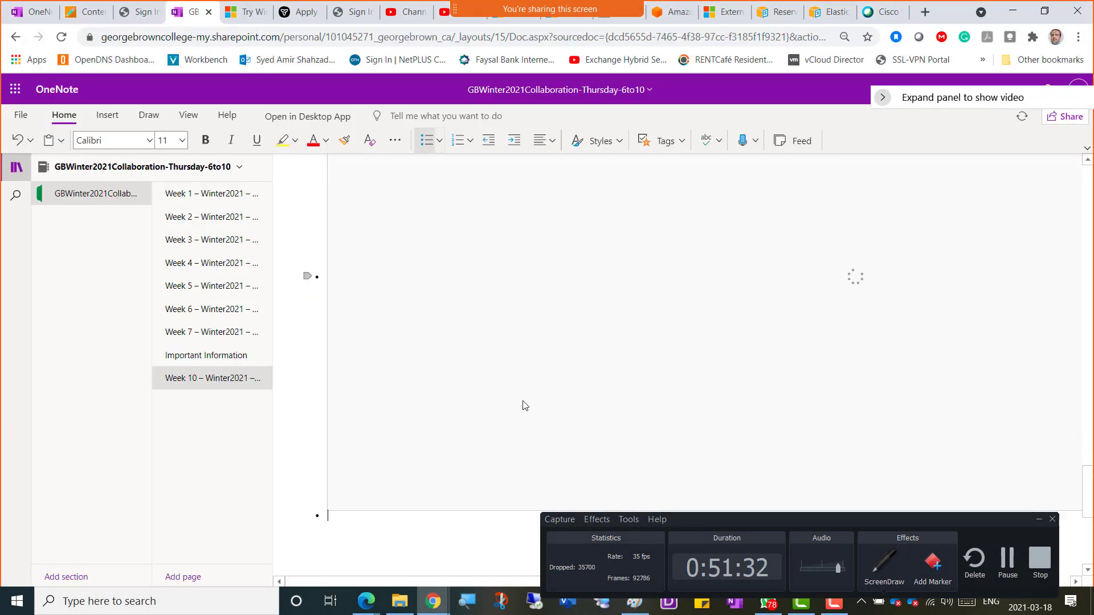
Step: Switch back to the Control access from unmanaged devices article window
key(alt+Tab)
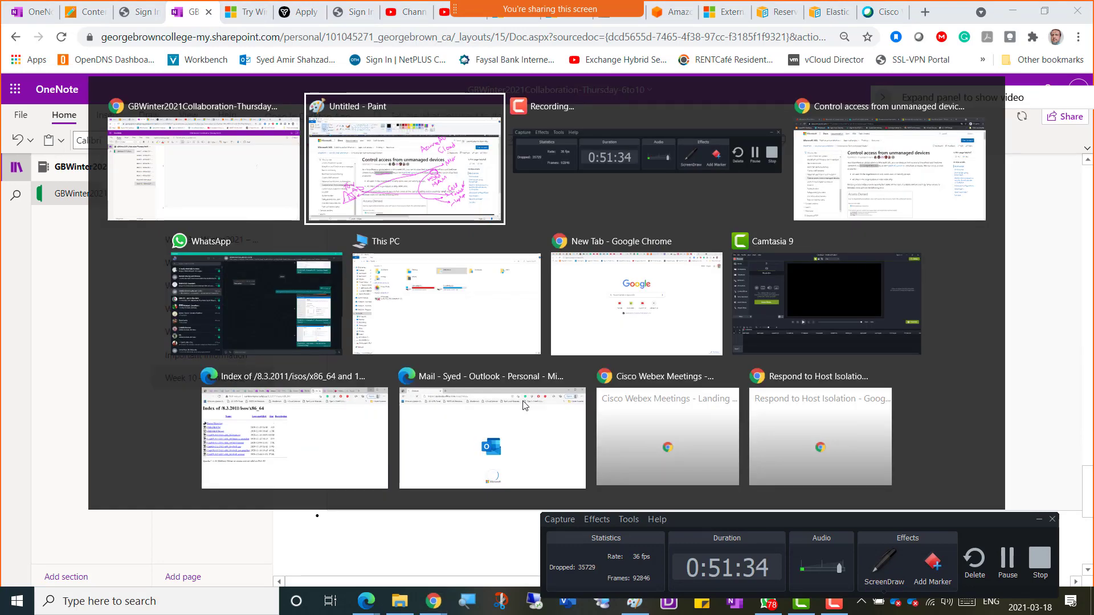
key(alt+Tab)
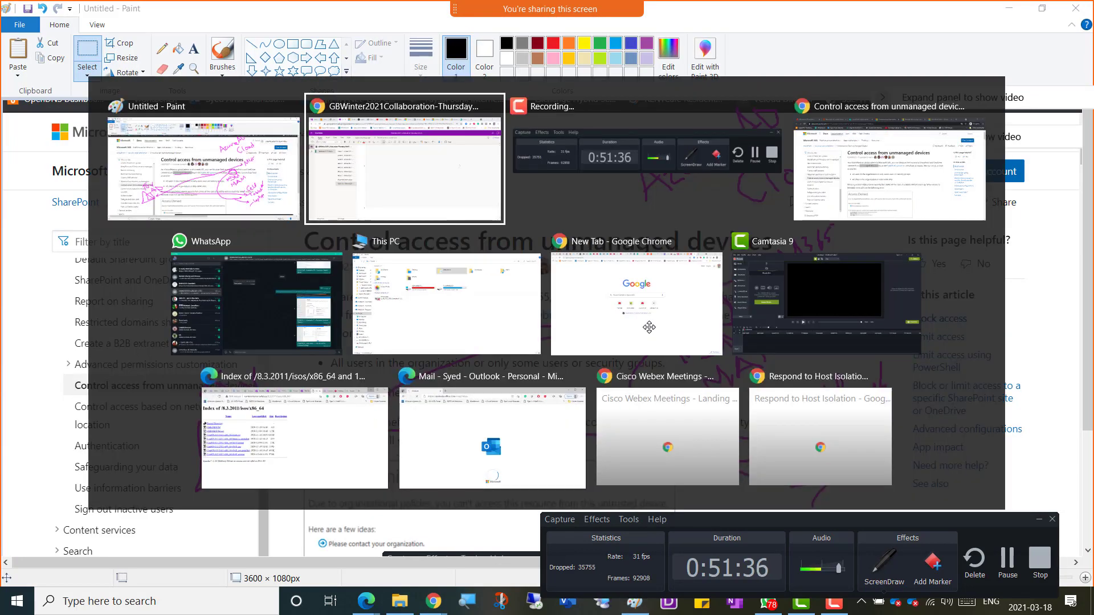
key(alt+Tab)
key(alt+Tab)
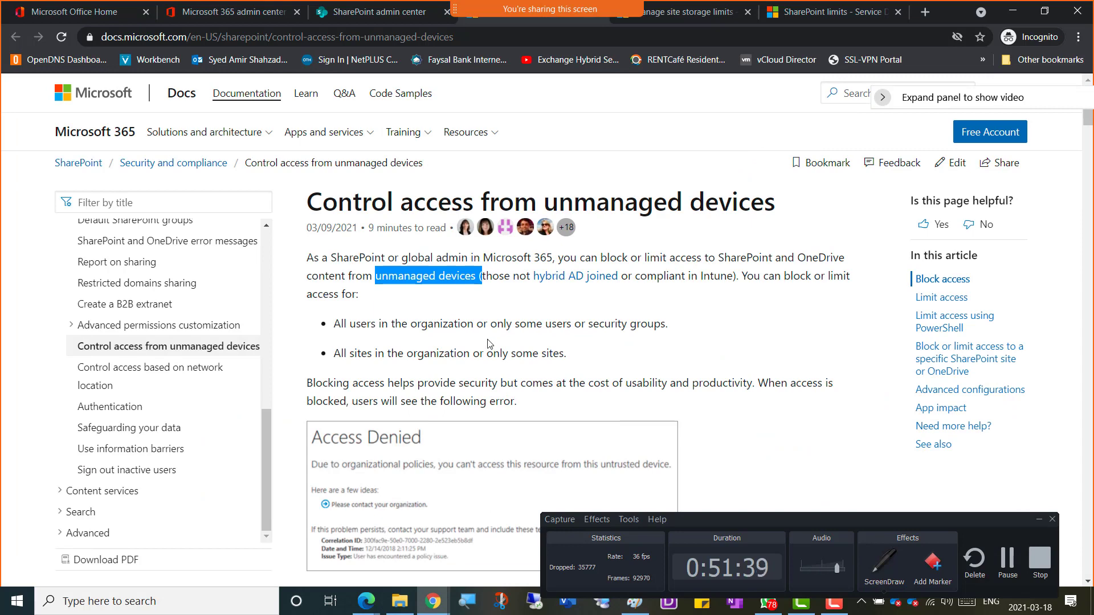
scroll(488, 344, down, 4)
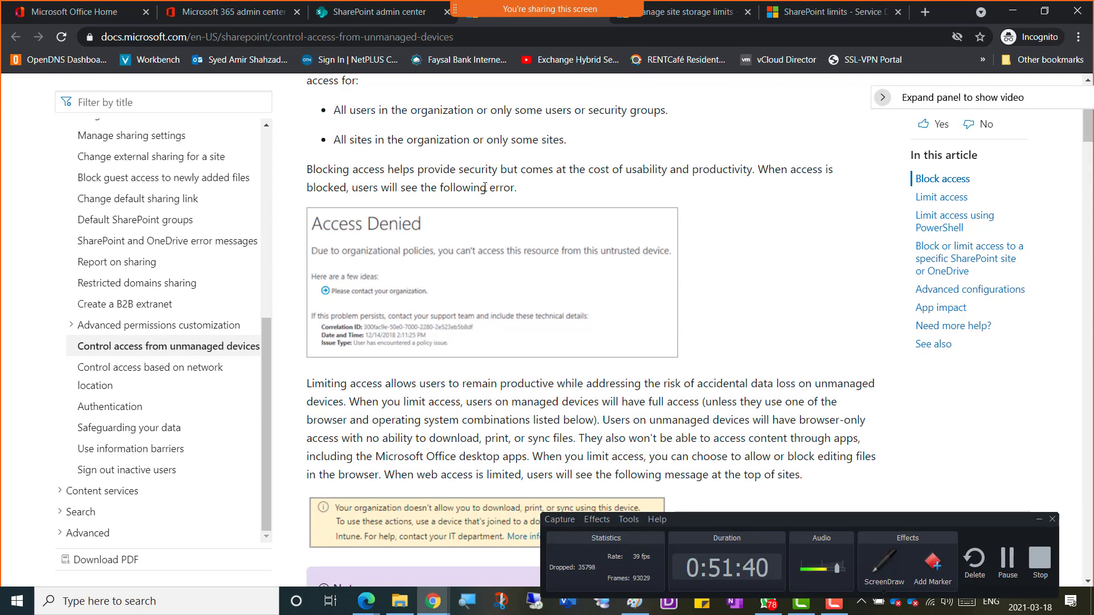
scroll(485, 187, up, 3)
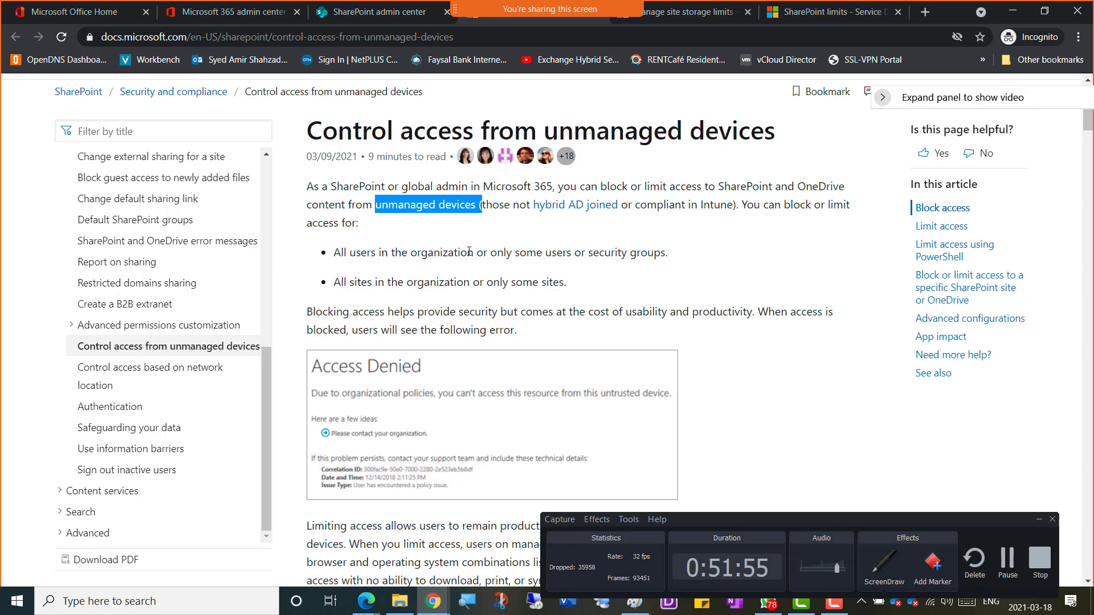
scroll(412, 295, down, 3)
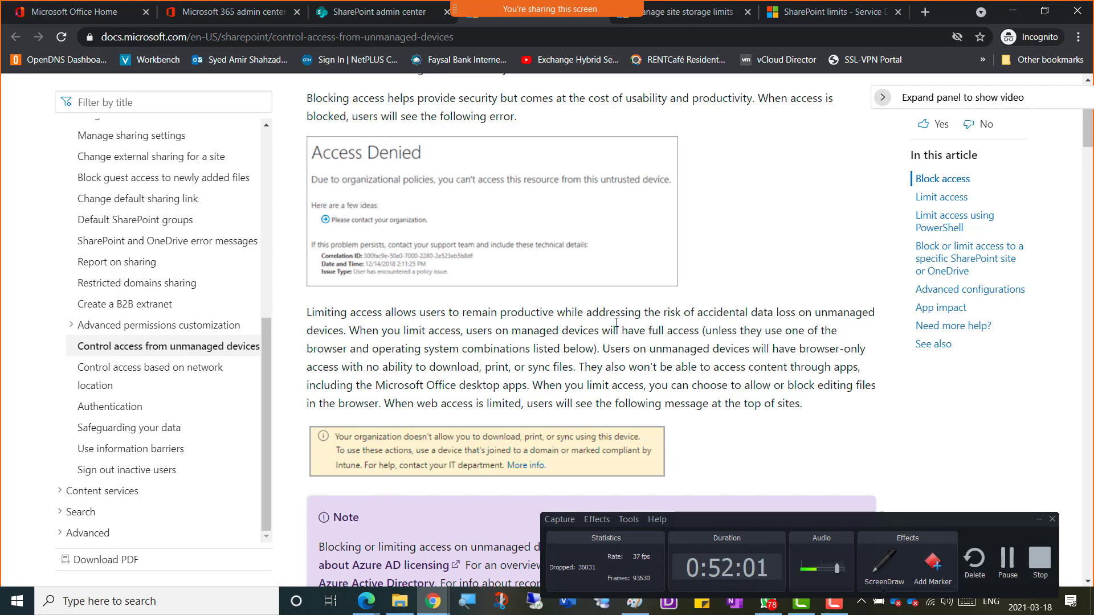
scroll(442, 333, down, 5)
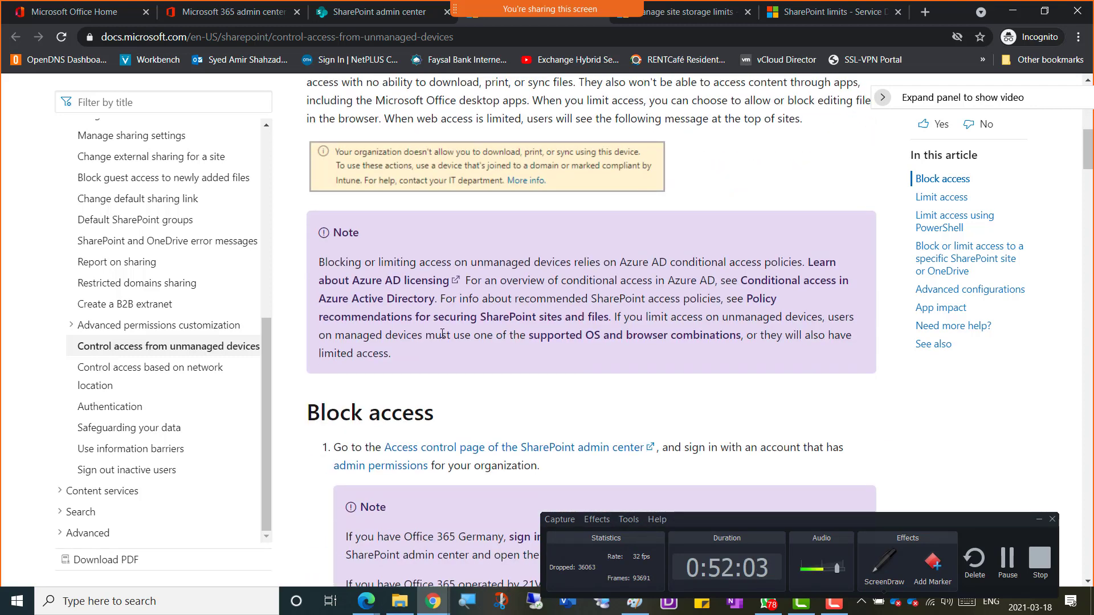
scroll(443, 333, down, 5)
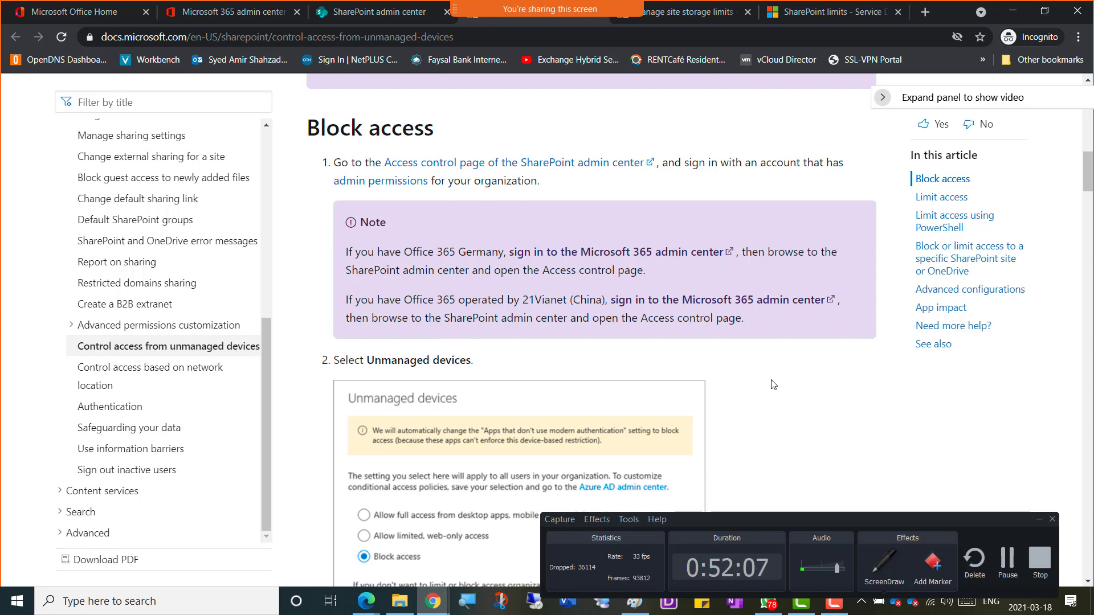
scroll(534, 347, down, 6)
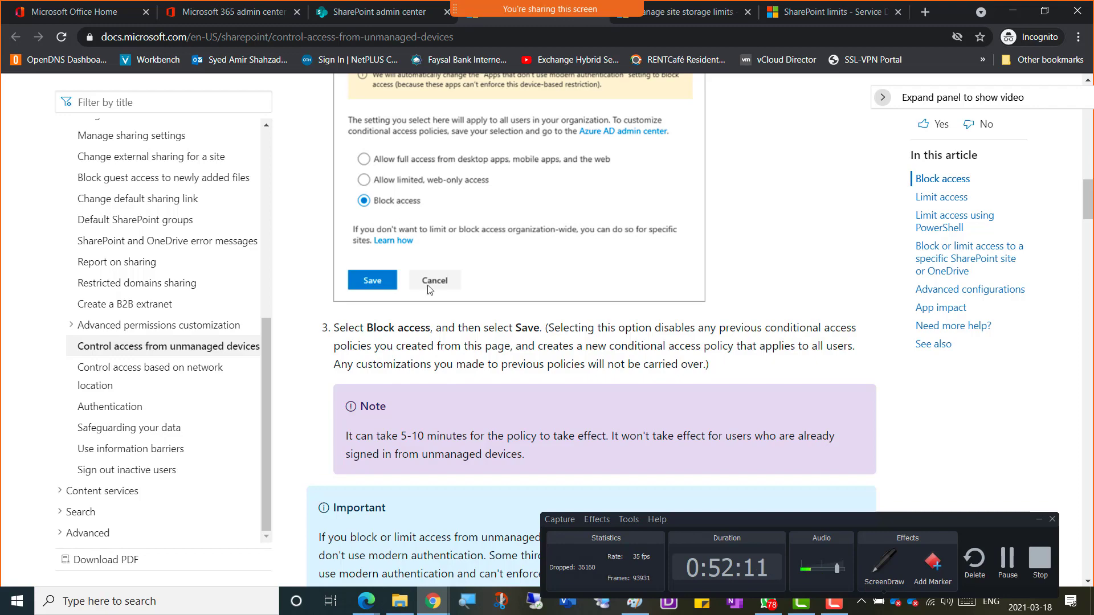
scroll(429, 291, down, 8)
scroll(429, 294, down, 7)
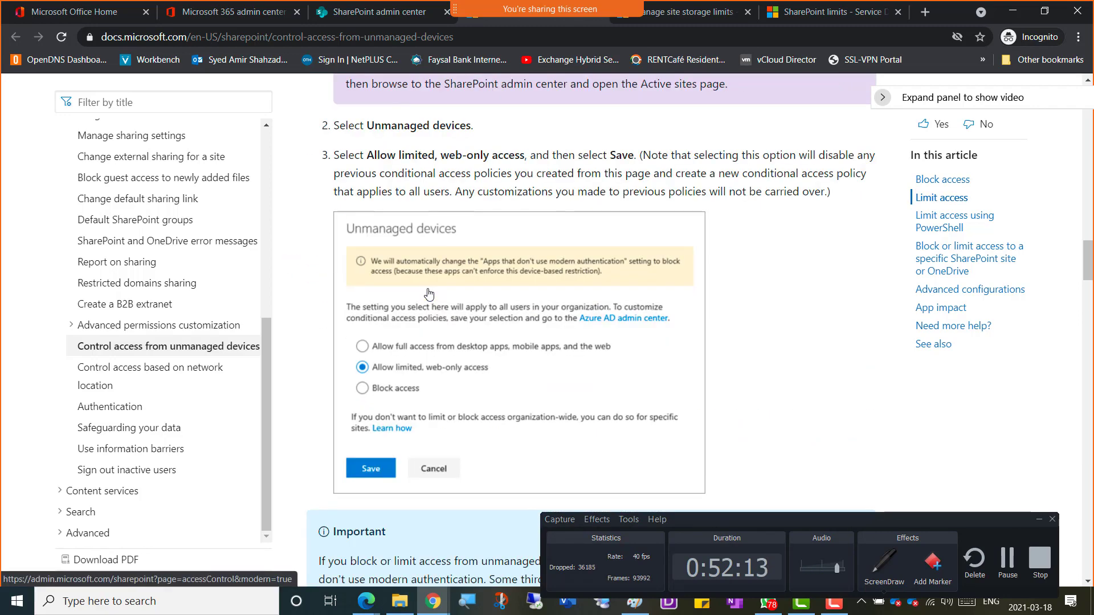
scroll(428, 288, up, 15)
scroll(408, 245, up, 5)
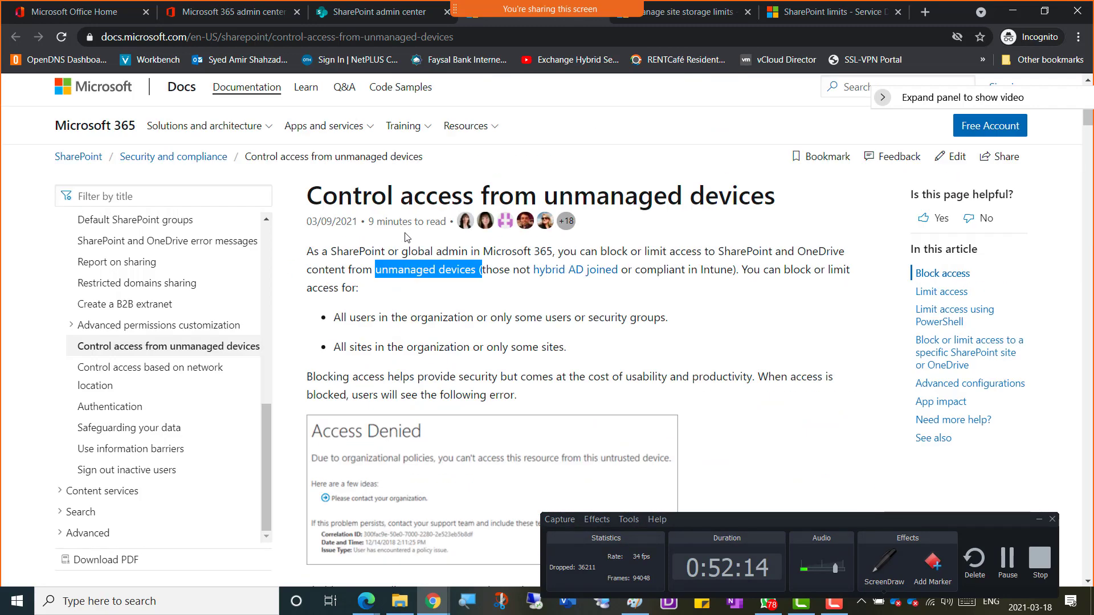
Step: Copy the article's title and opening paragraphs into a new, maximized Notepad window
drag(307, 199, 762, 397)
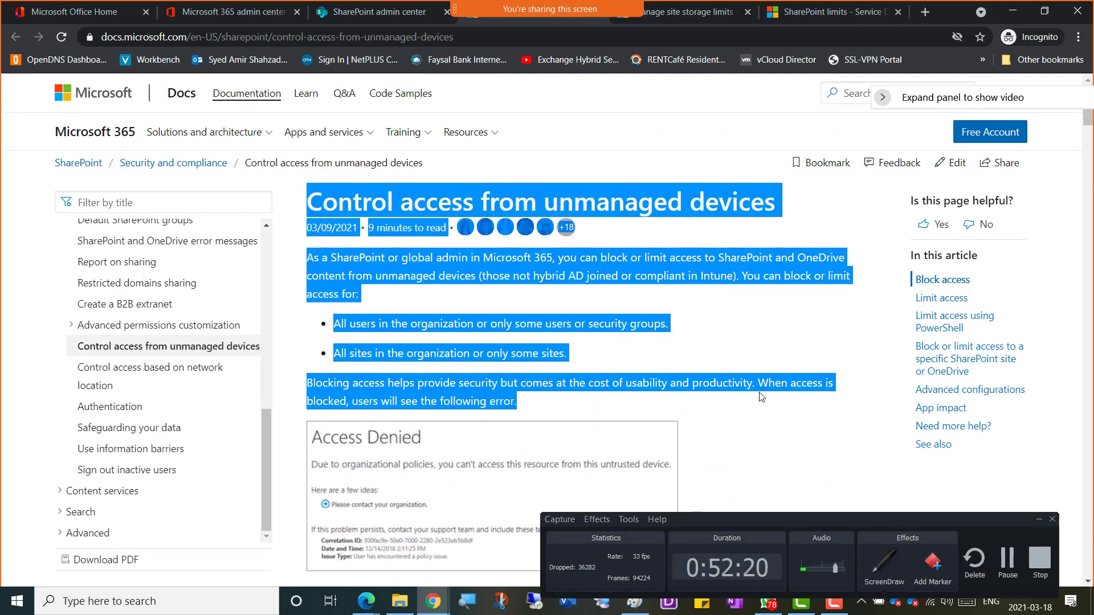
key(super+r)
key(Return)
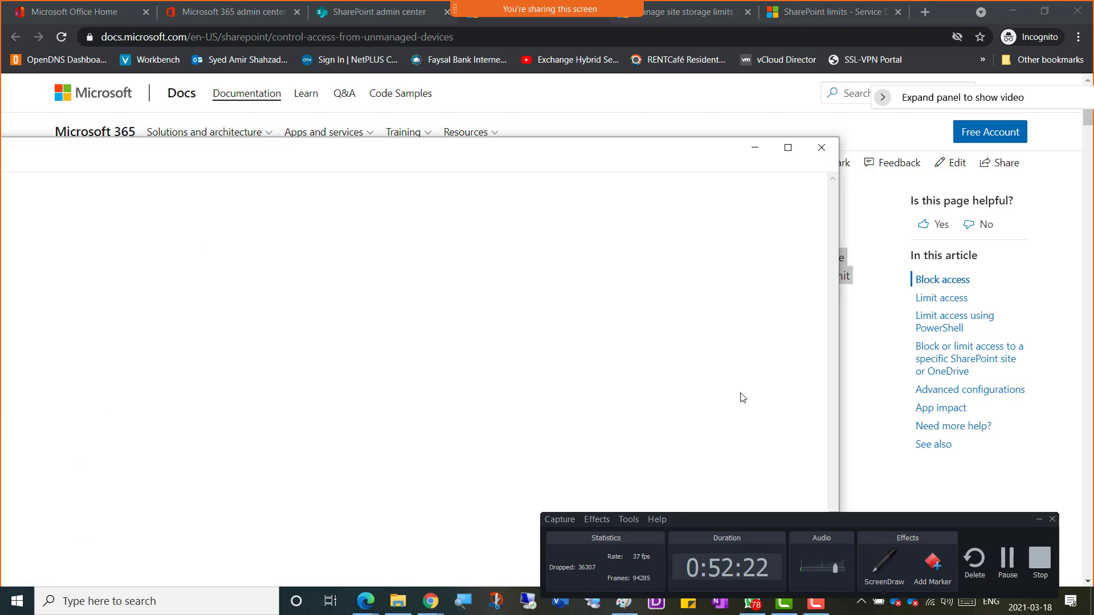
key(ctrl+v)
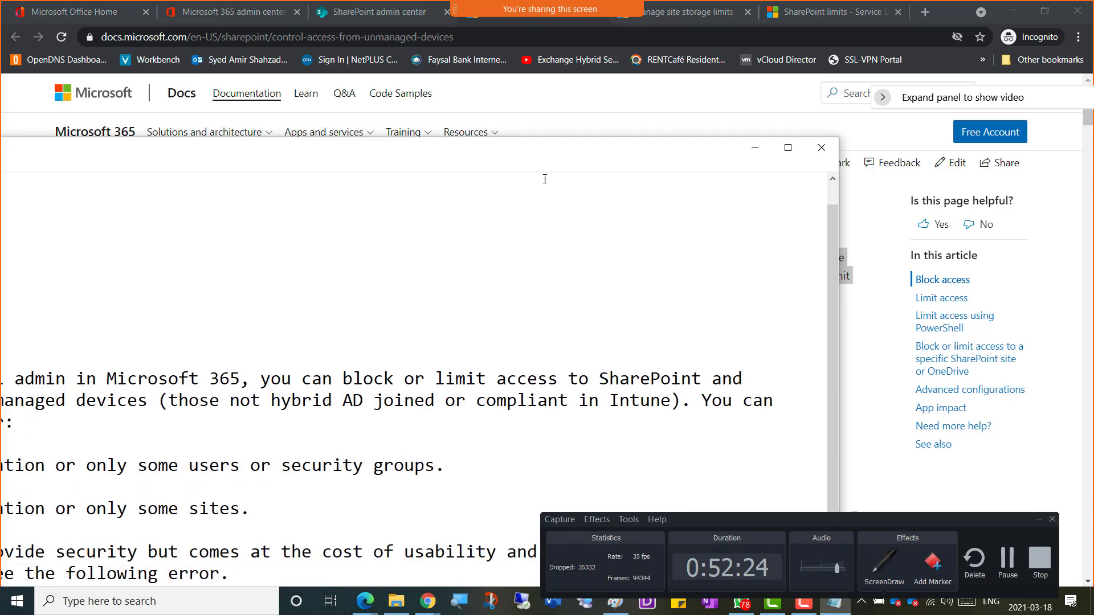
double_click(371, 161)
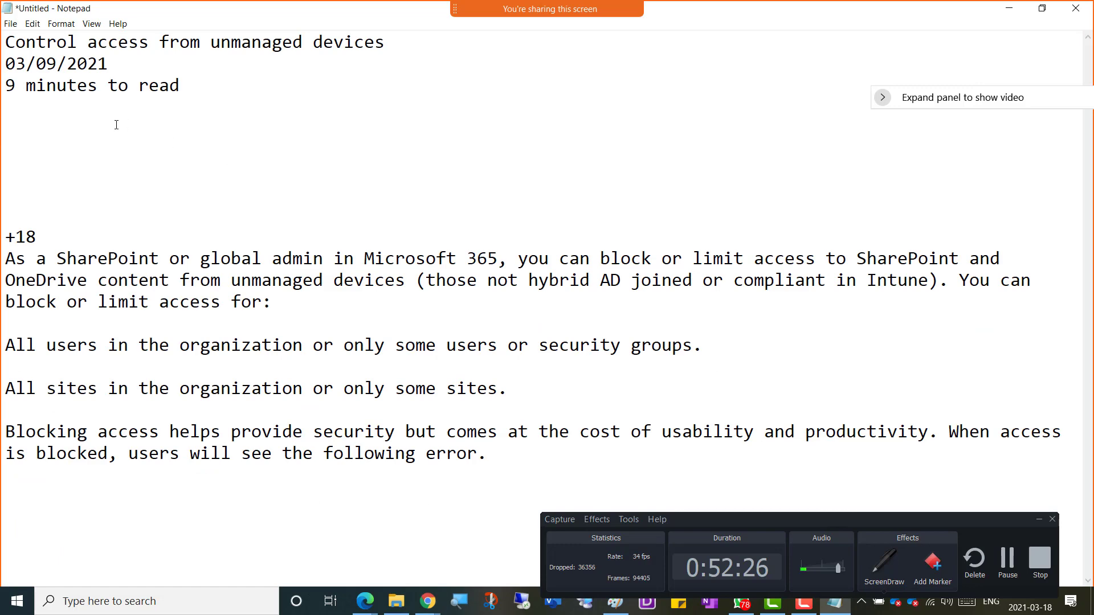
Step: Delete the date, read-time and +18 lines, select the remaining text, and switch to OneNote
drag(38, 237, 2, 67)
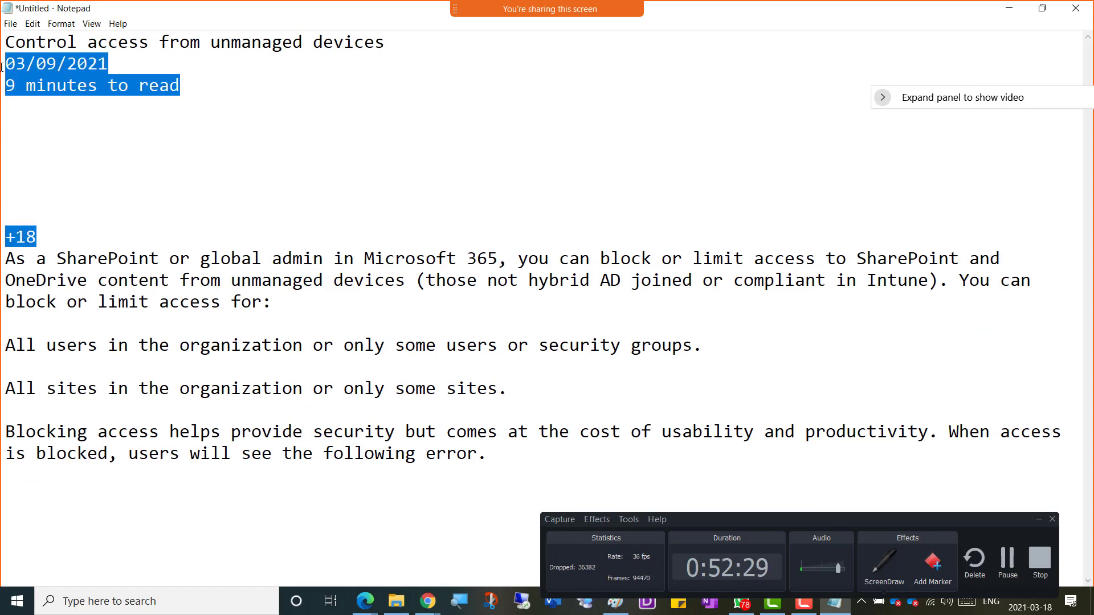
key(Delete)
key(ctrl+a)
key(ctrl+c)
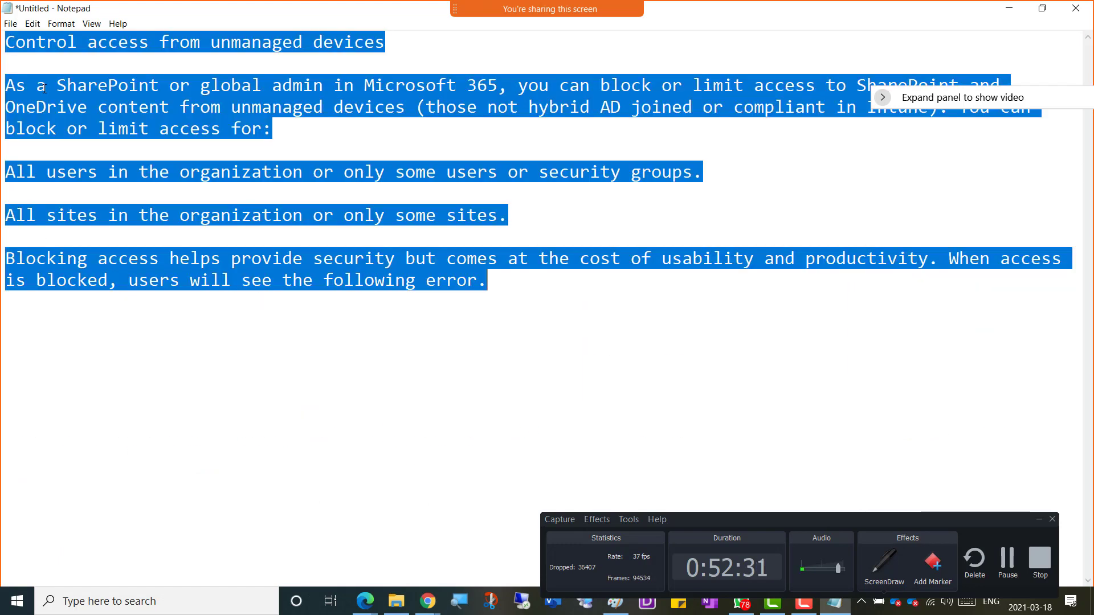
key(alt+Tab)
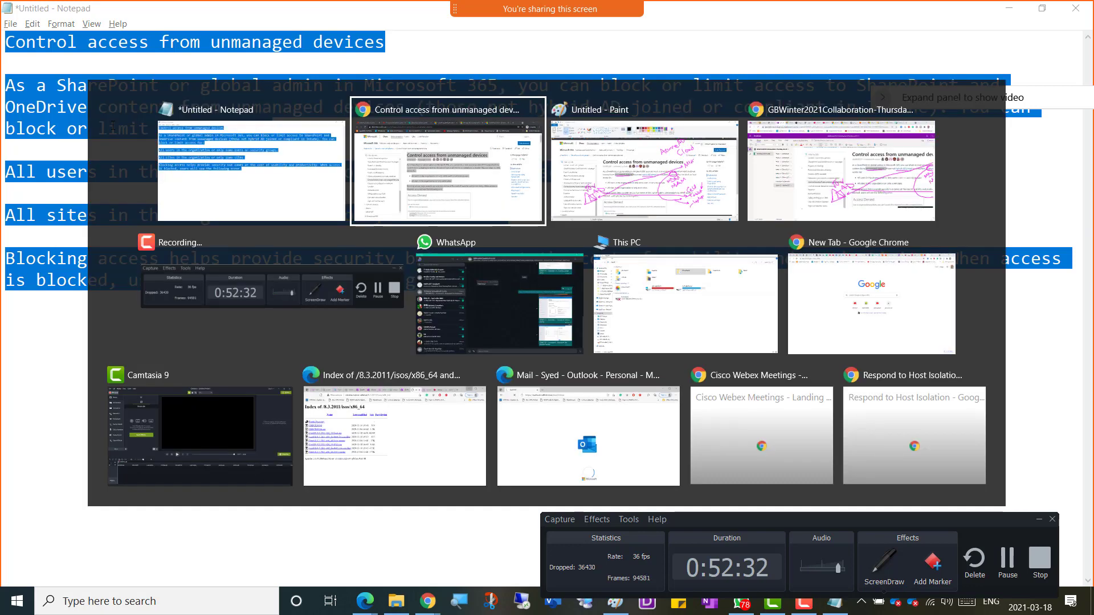
key(Tab)
key(Tab)
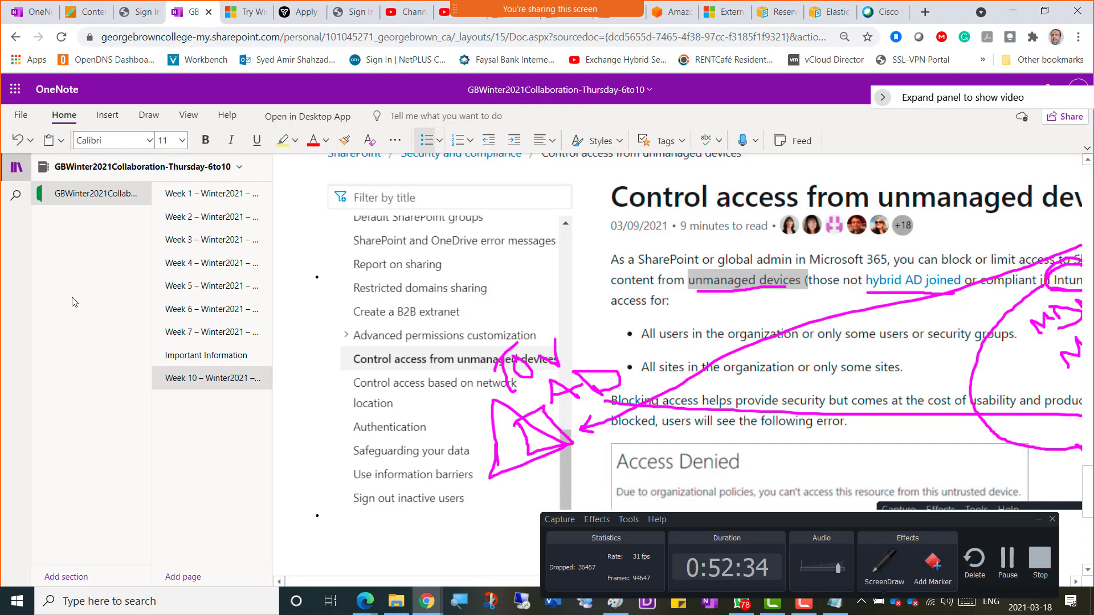
Step: Paste the cleaned notes and make the 'Control access from unmanaged devices' heading size 20
key(ctrl+v)
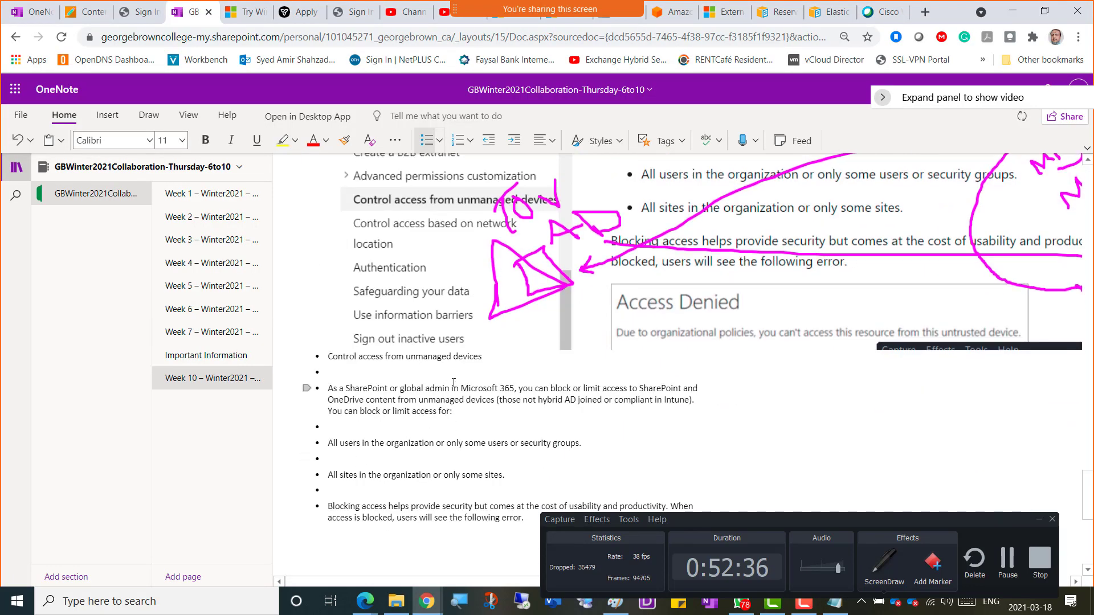
drag(483, 356, 329, 357)
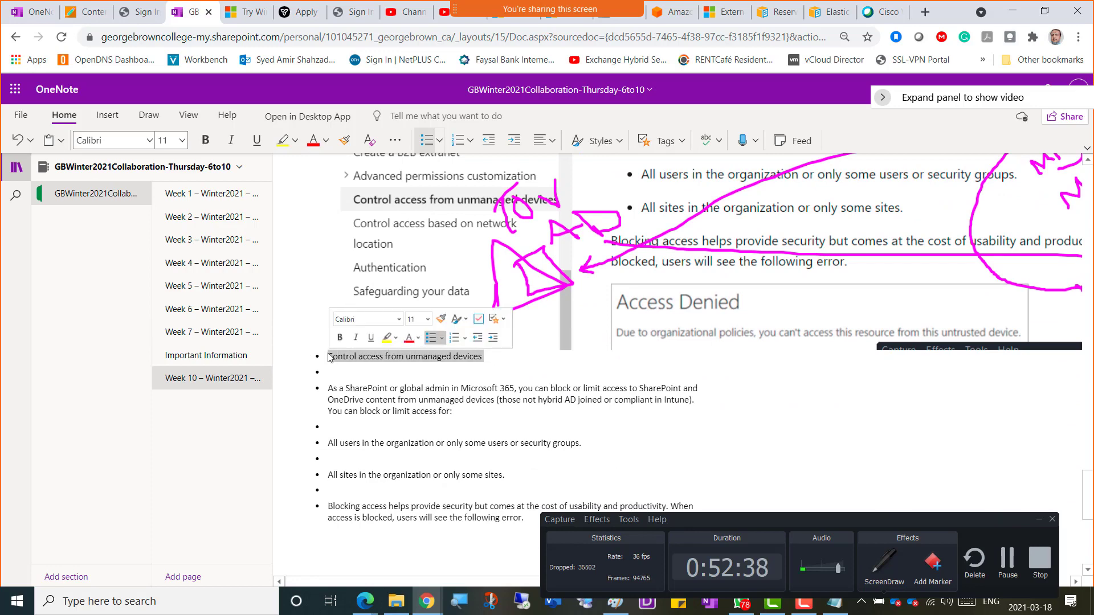
click(427, 319)
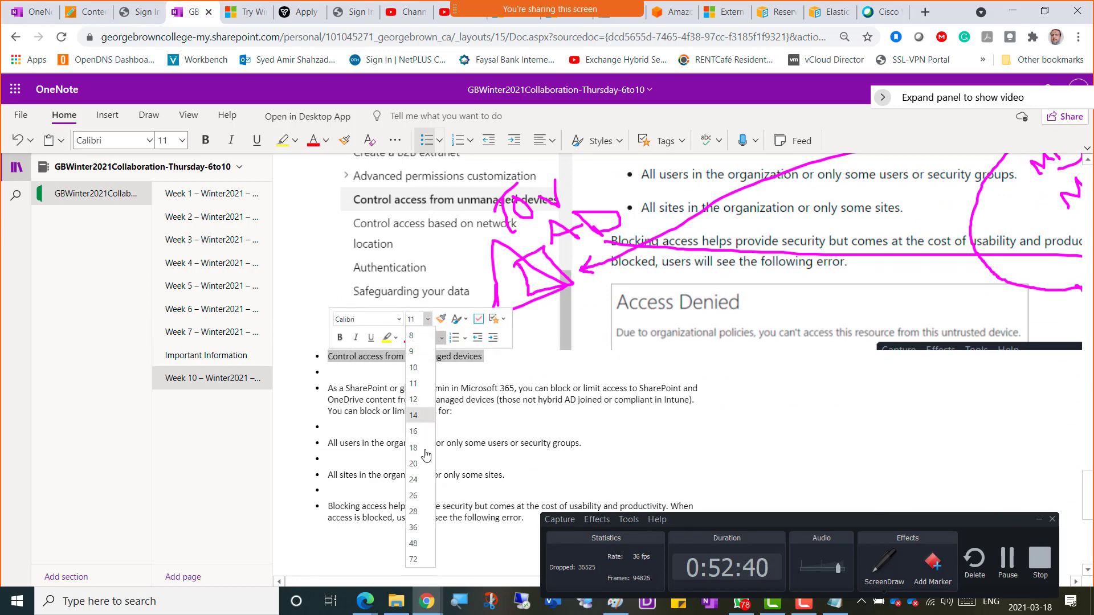
click(425, 463)
key(alt+Tab)
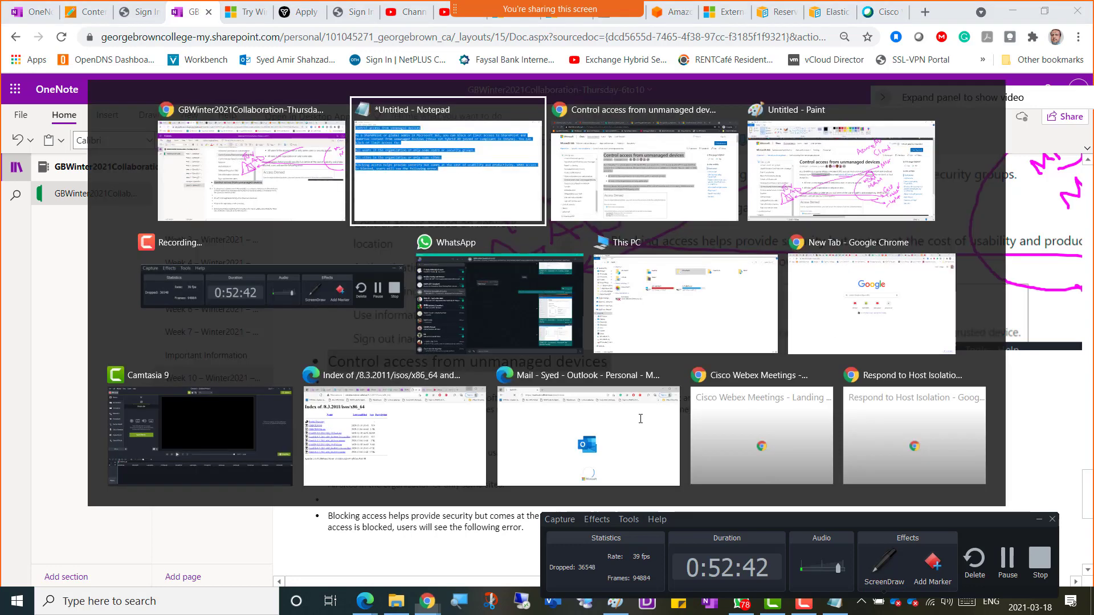
key(alt+Tab)
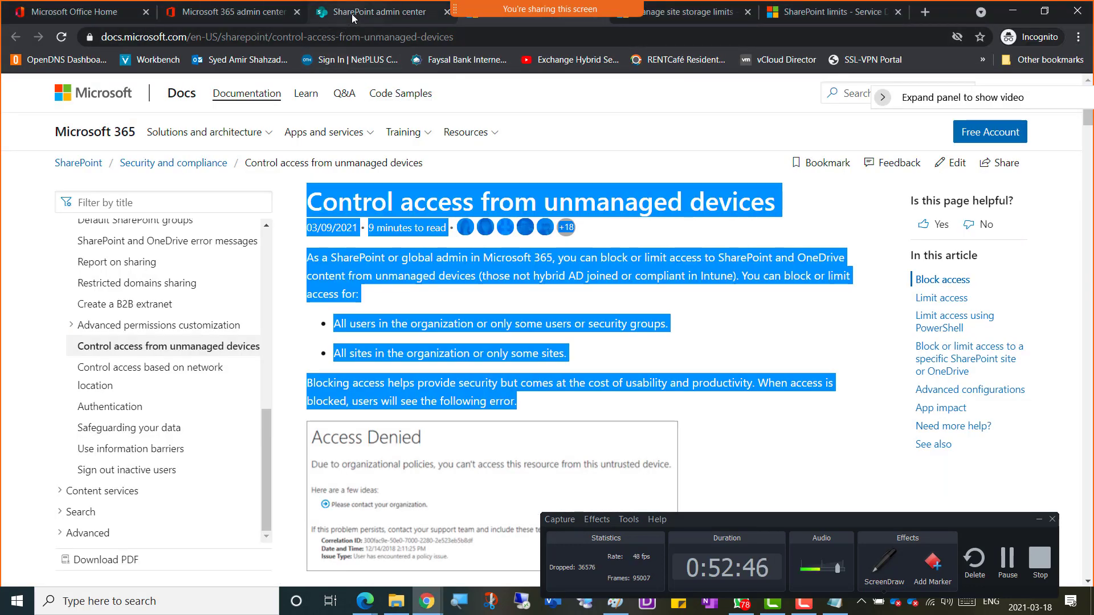
Step: Reopen the Unmanaged devices settings in SharePoint admin center and bring the WhatsApp photo viewer over them
click(351, 14)
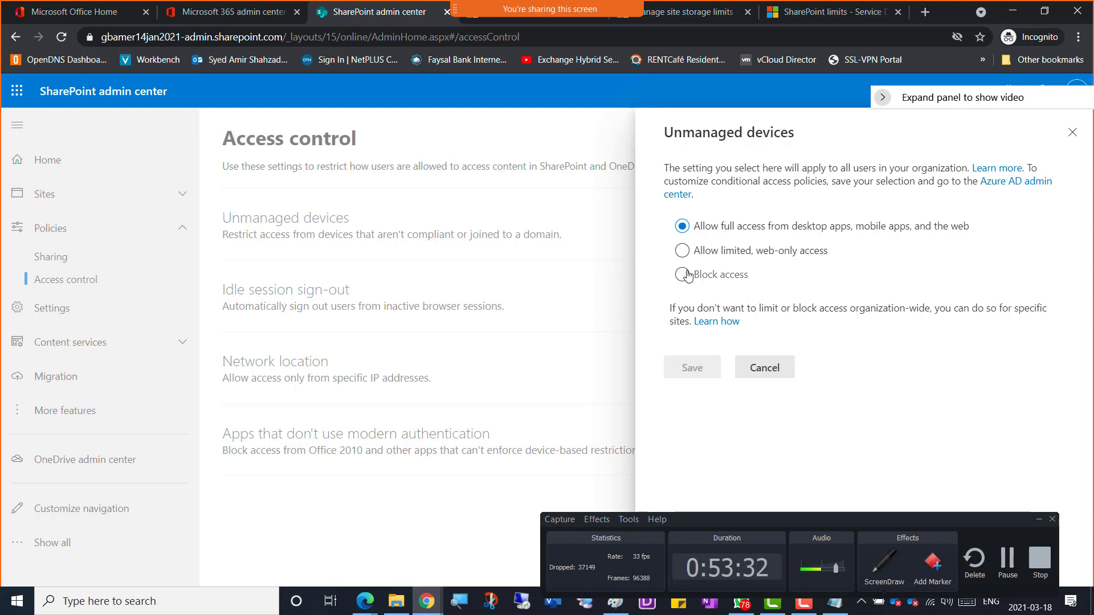
click(766, 370)
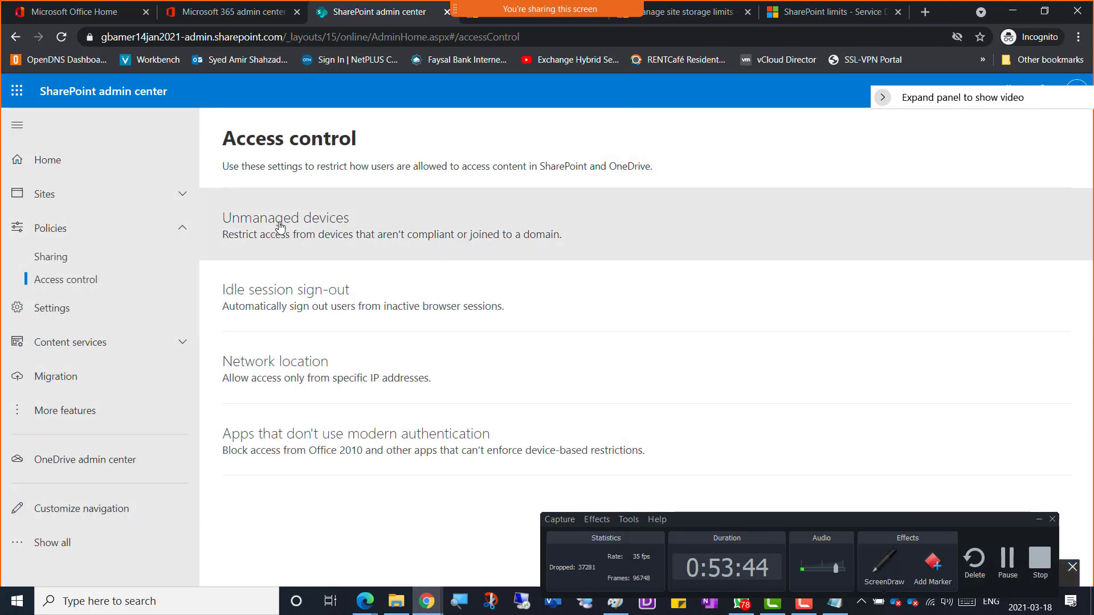
click(274, 228)
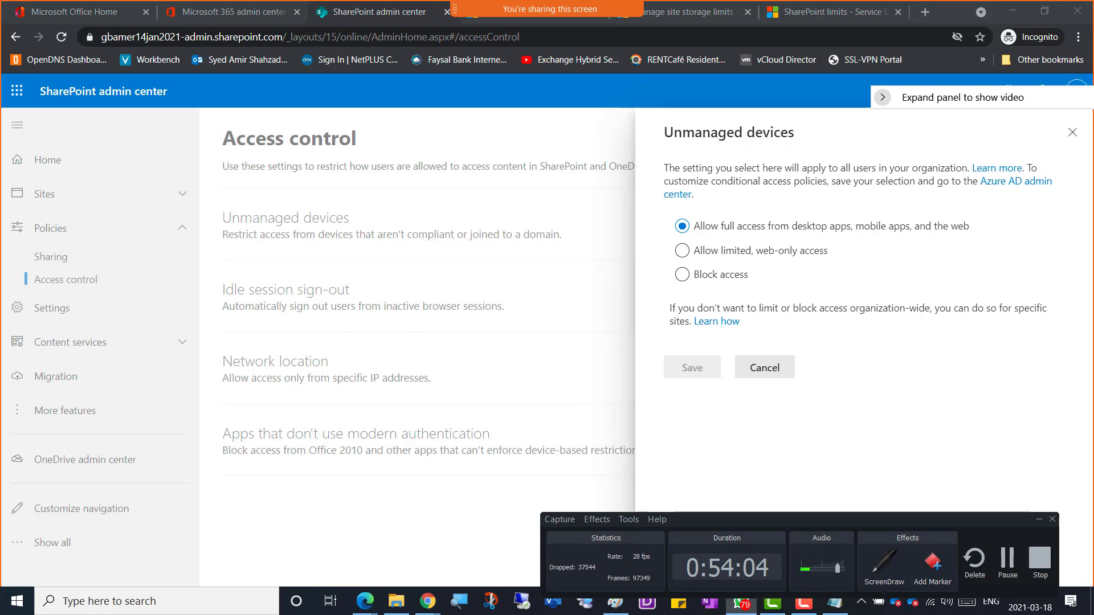
drag(1093, 26, 364, 53)
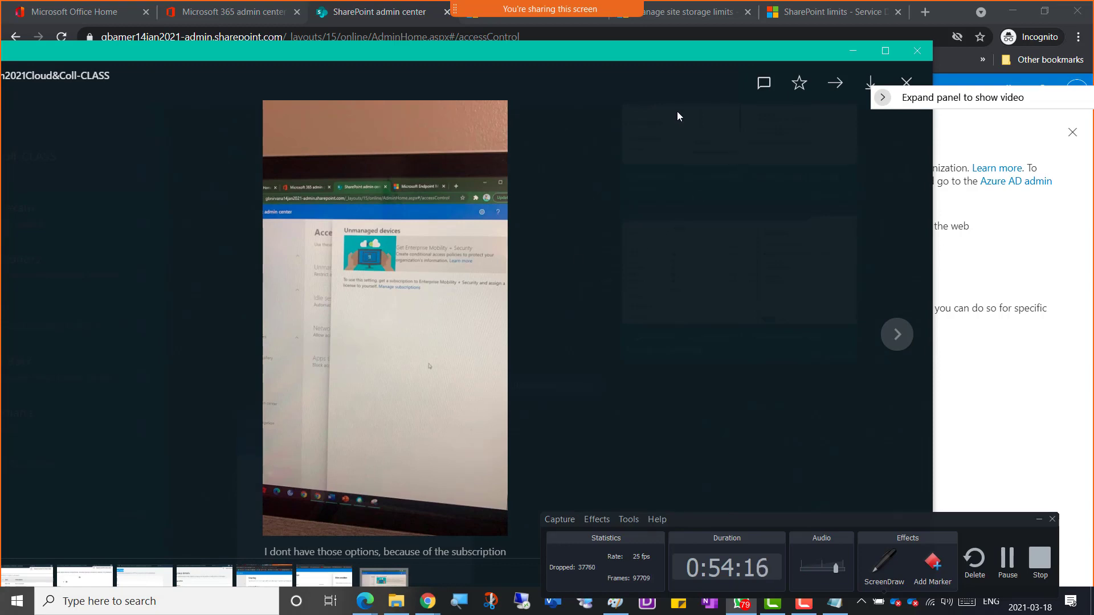
Step: Drag the WhatsApp photo viewer off to the right to uncover the Unmanaged devices settings
drag(450, 53, 1093, 80)
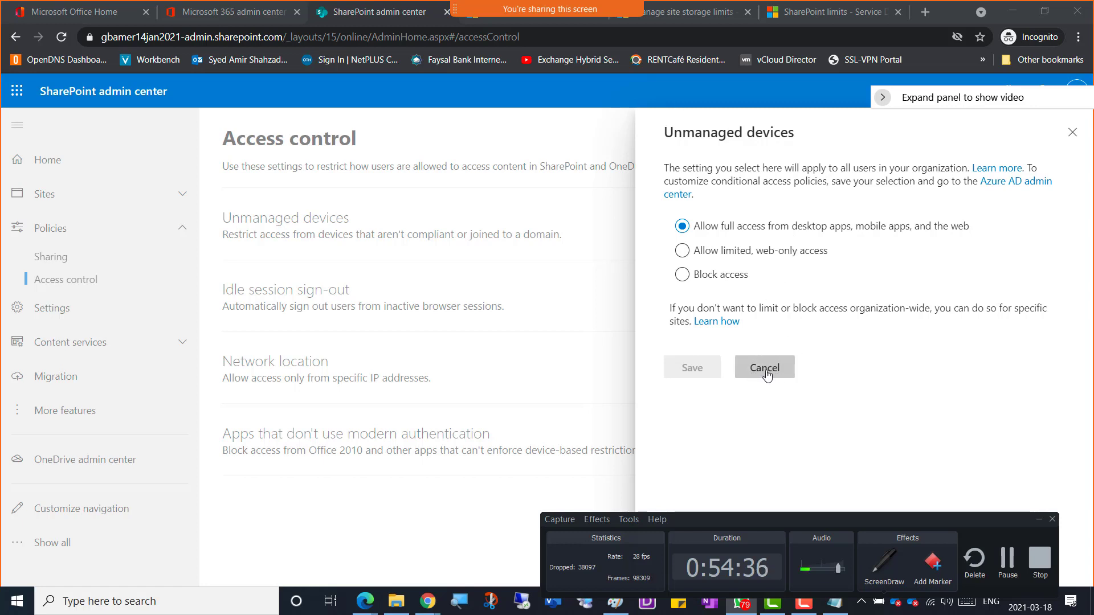
Step: Minimize the recorder controls, cancel the Unmanaged devices panel, and open Idle session sign-out
click(1038, 520)
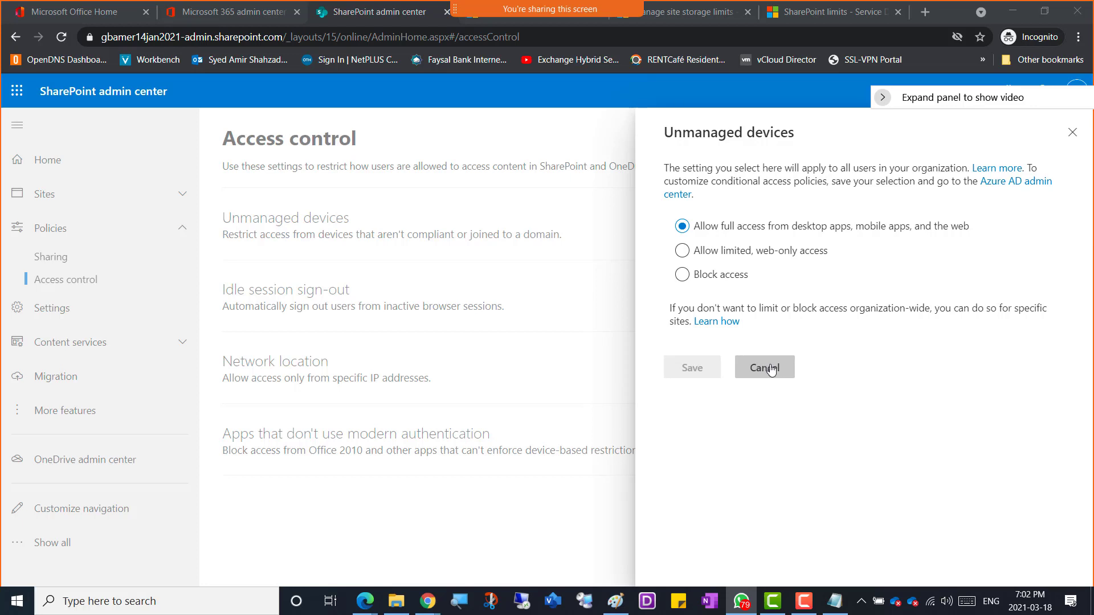
click(766, 368)
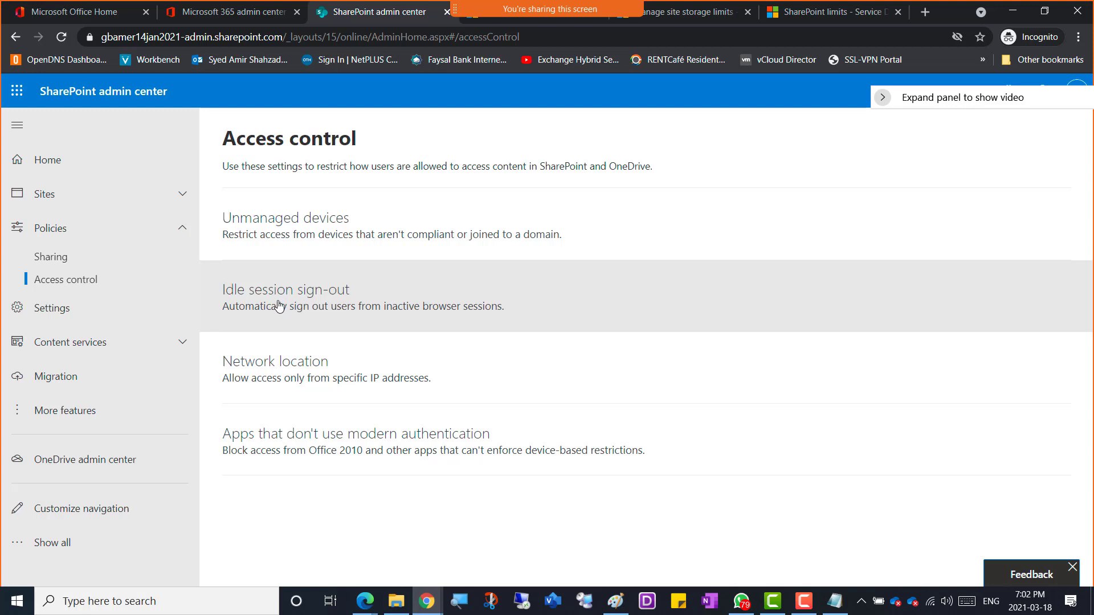
click(296, 305)
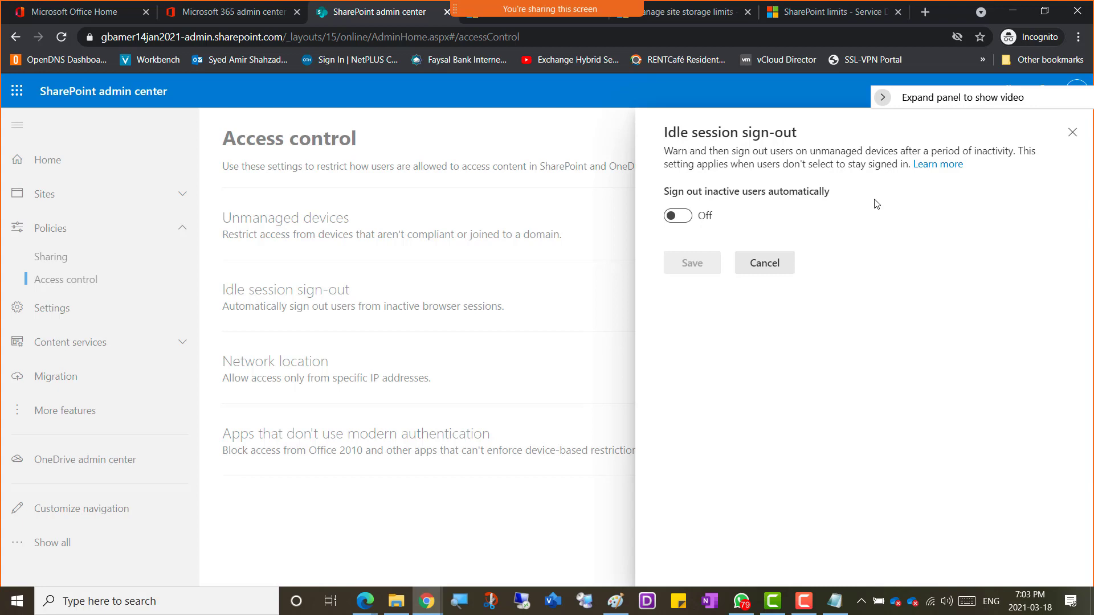
Step: Turn on sign-out of inactive users after 1 hour, keeping 5 minutes' notice
click(679, 216)
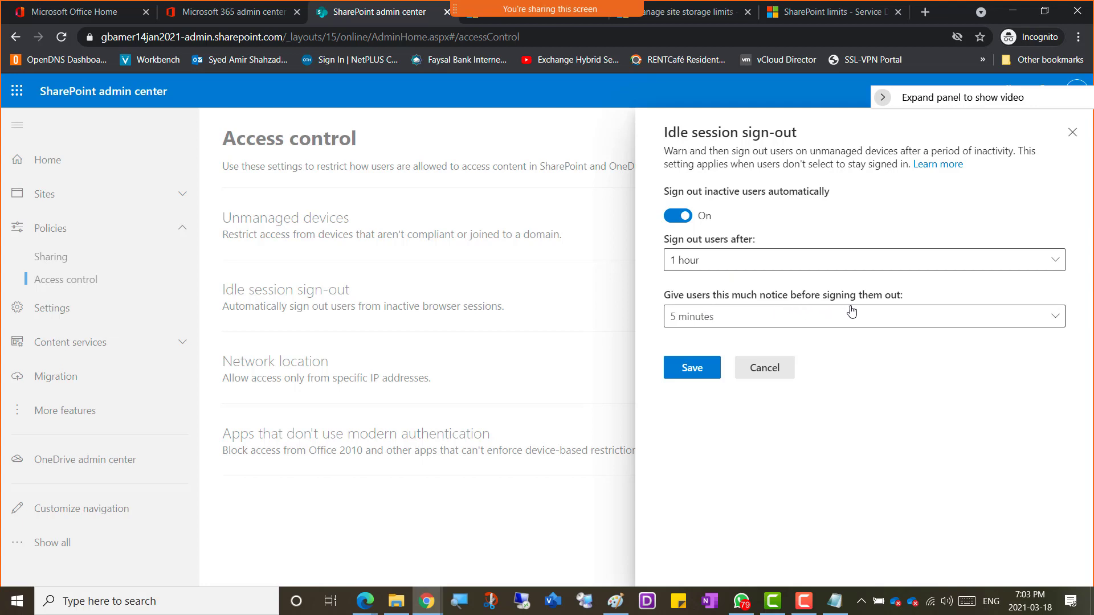
click(870, 324)
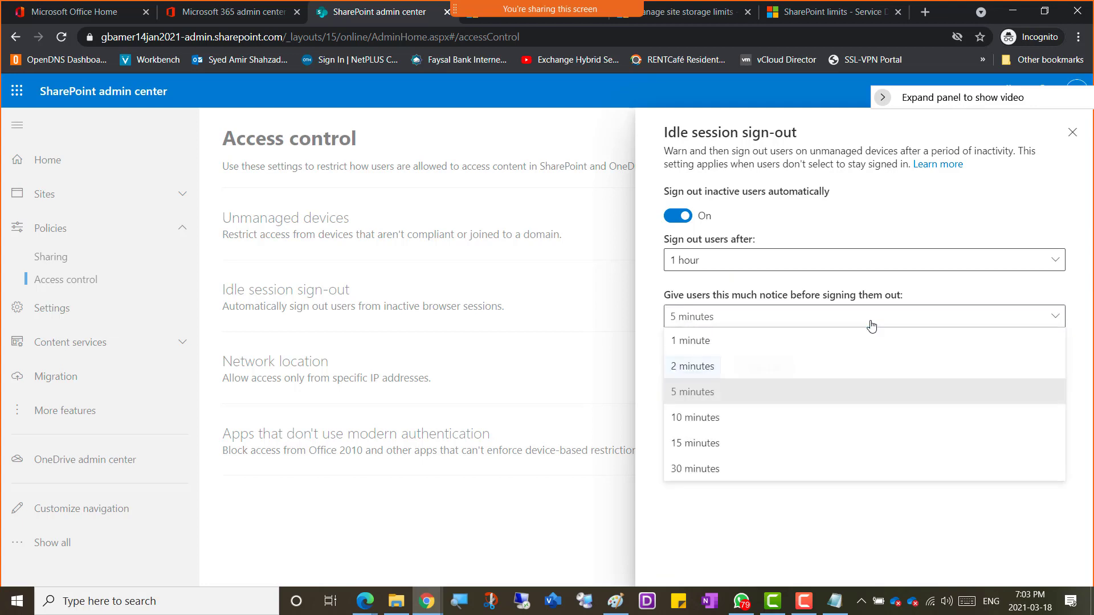
click(871, 321)
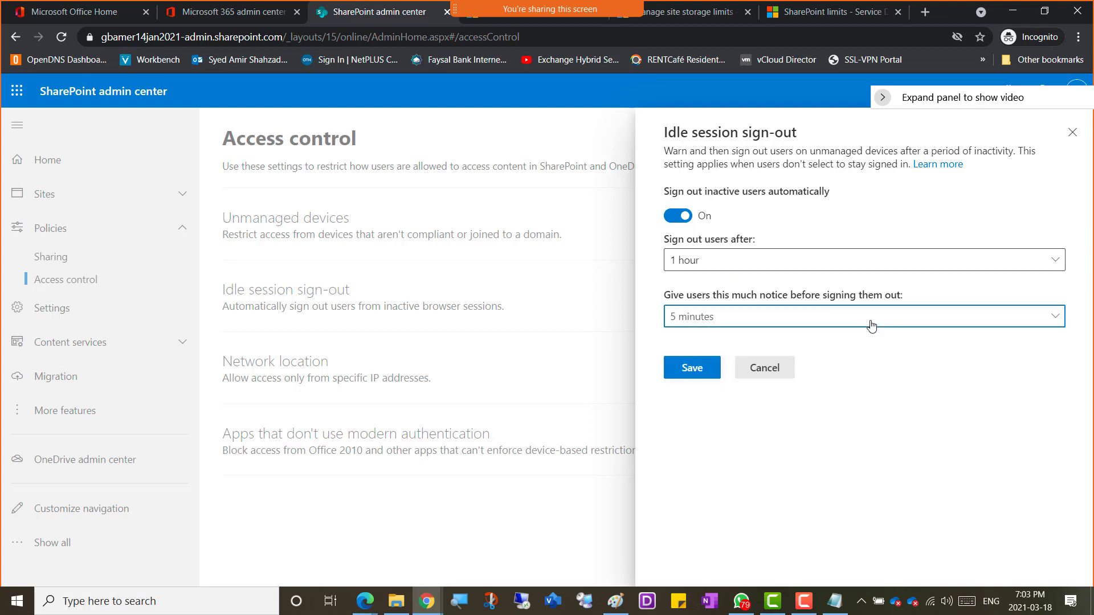
click(866, 378)
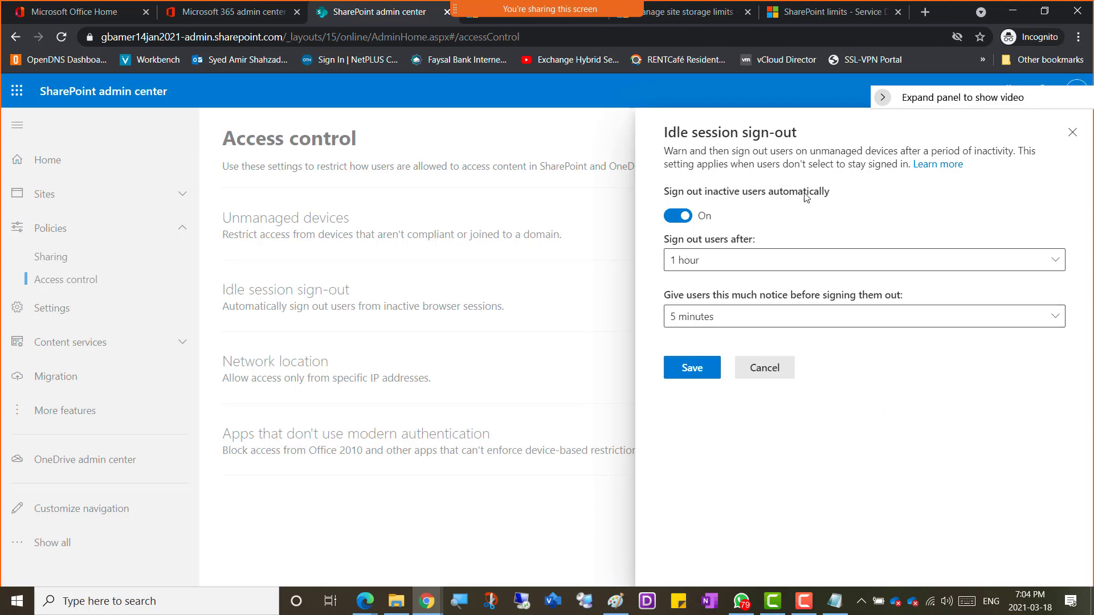
Step: Snip the Idle session sign-out settings panel and head back to OneNote
mouse_move(801, 136)
mouse_down()
mouse_move(664, 149)
mouse_move(664, 126)
mouse_move(796, 122)
mouse_up()
key(super+shift+s)
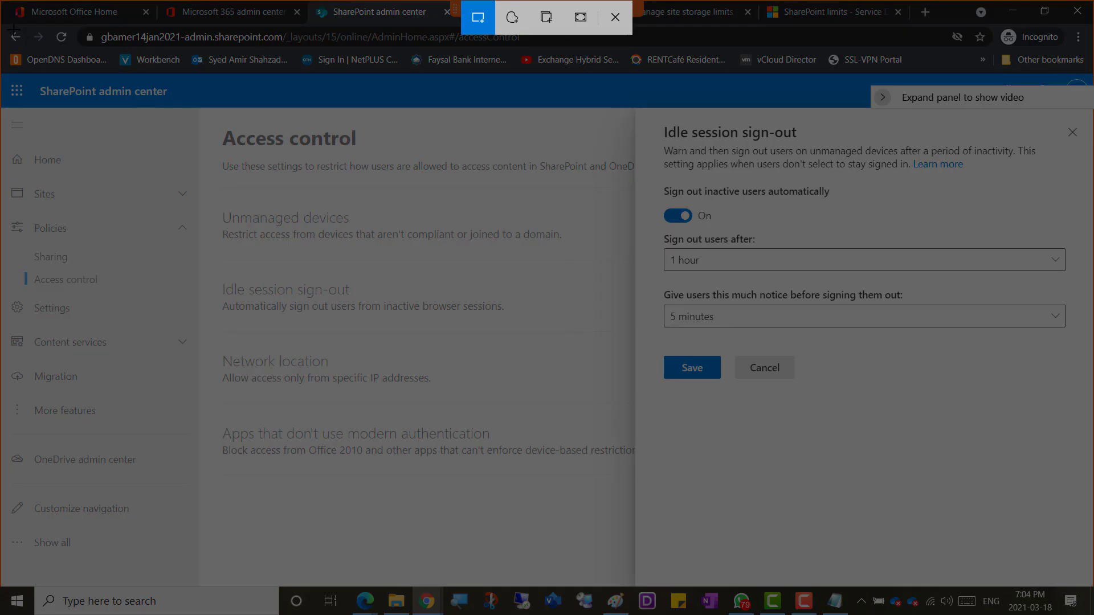
drag(6, 26, 1029, 503)
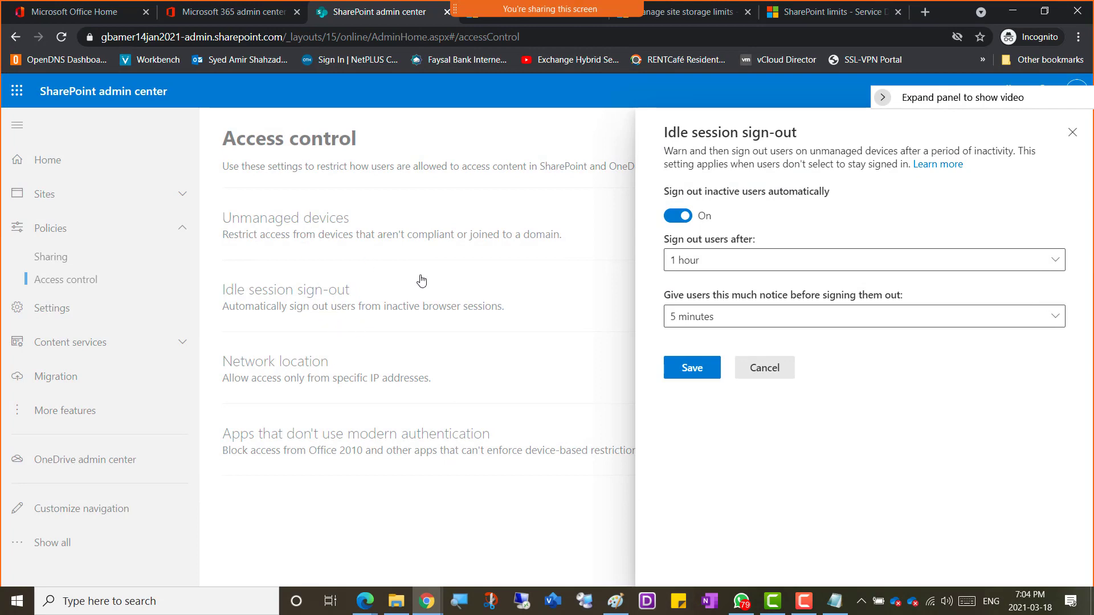
key(alt+Tab)
key(alt+Tab)
key(alt+Tab)
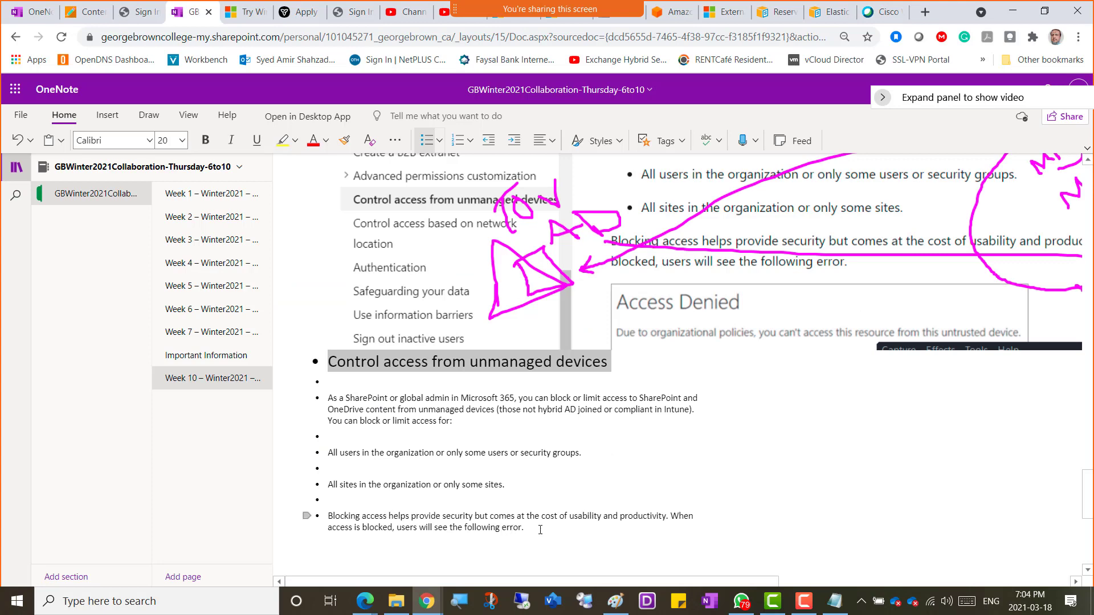
Step: Add a 'Screenshot 3 - Idle Session Sign out' bullet with the Access control snip pasted beneath it
click(540, 530)
key(Return)
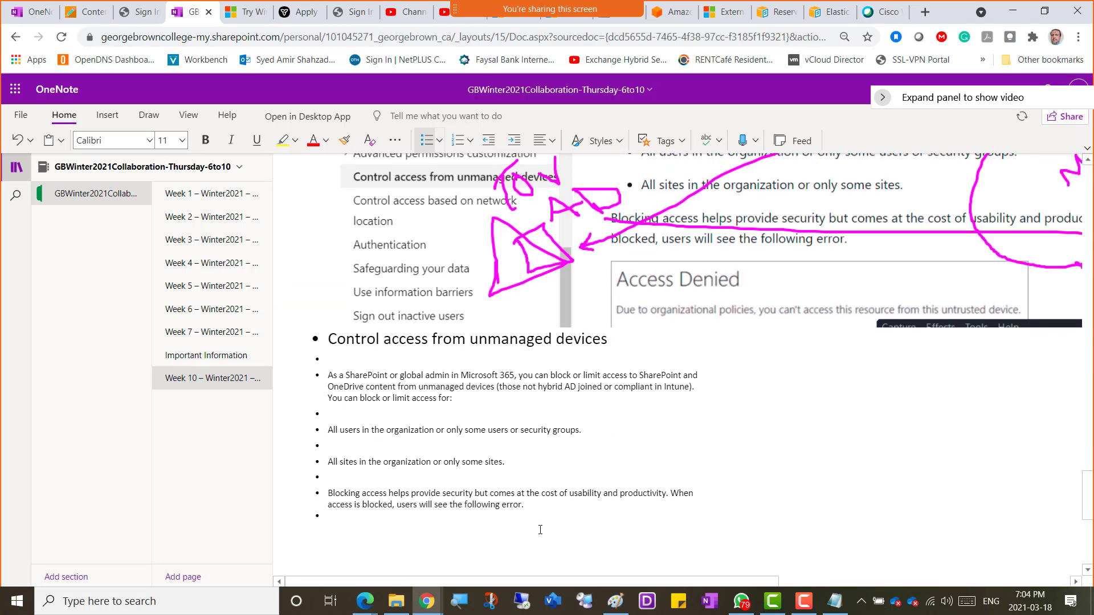
text(Screenshot 3 - Idl)
text(ession Sign out)
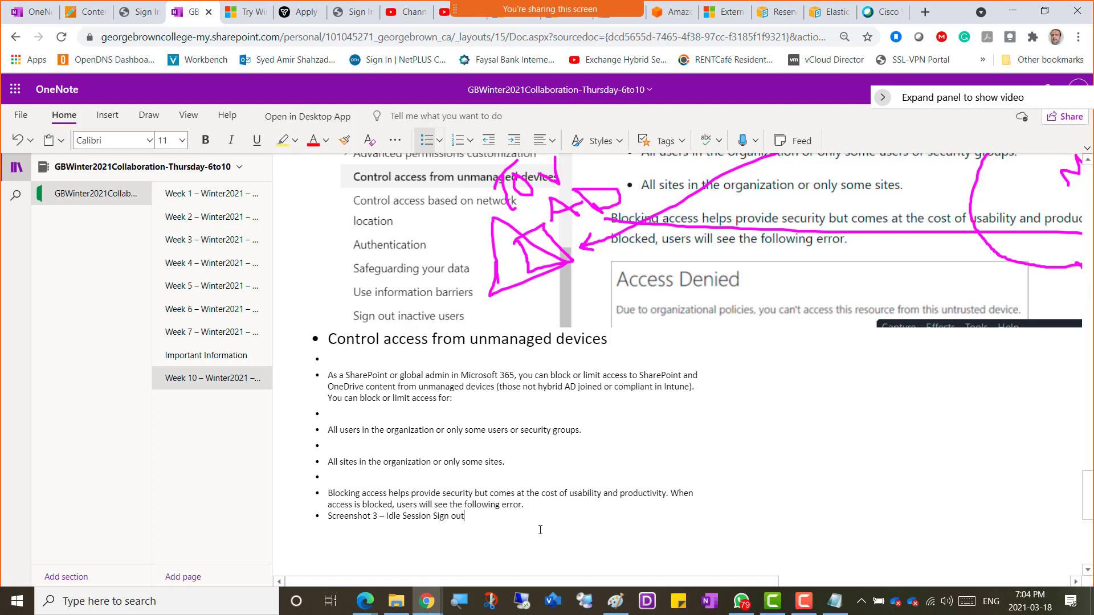
key(Return)
key(ctrl+v)
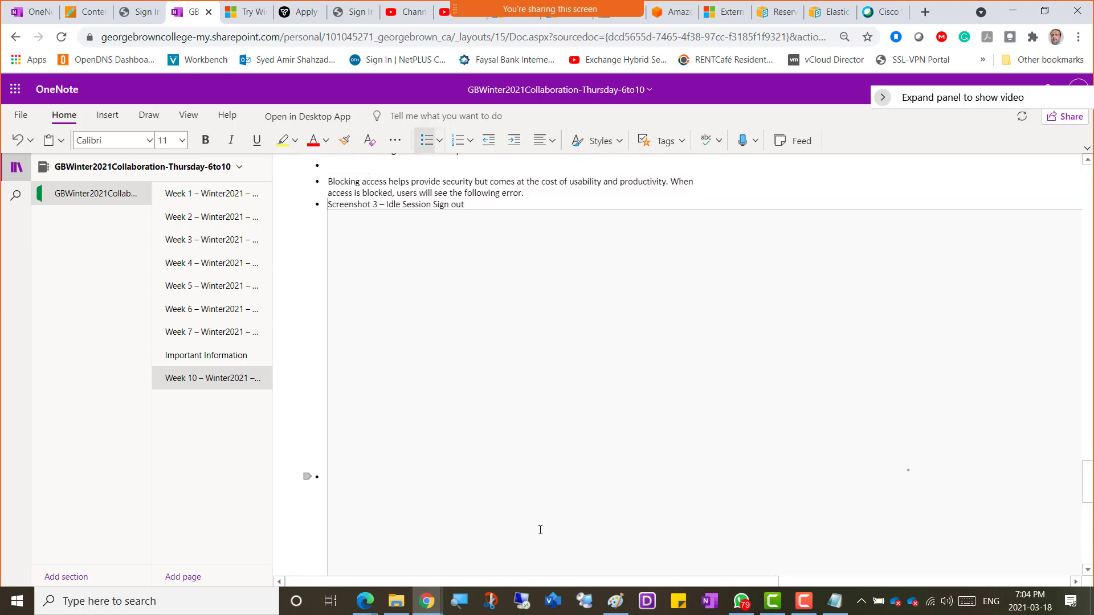
key(shift+Right)
key(shift+Right)
key(shift+Right)
key(shift+Right)
key(shift+Right)
key(shift+Right)
key(shift+Right)
key(shift+Right)
key(shift+Right)
key(shift+Right)
key(shift+Right)
key(shift+Right)
key(shift+Right)
key(shift+Right)
key(shift+Right)
key(shift+Right)
key(shift+Right)
key(shift+Right)
key(shift+Right)
key(shift+Right)
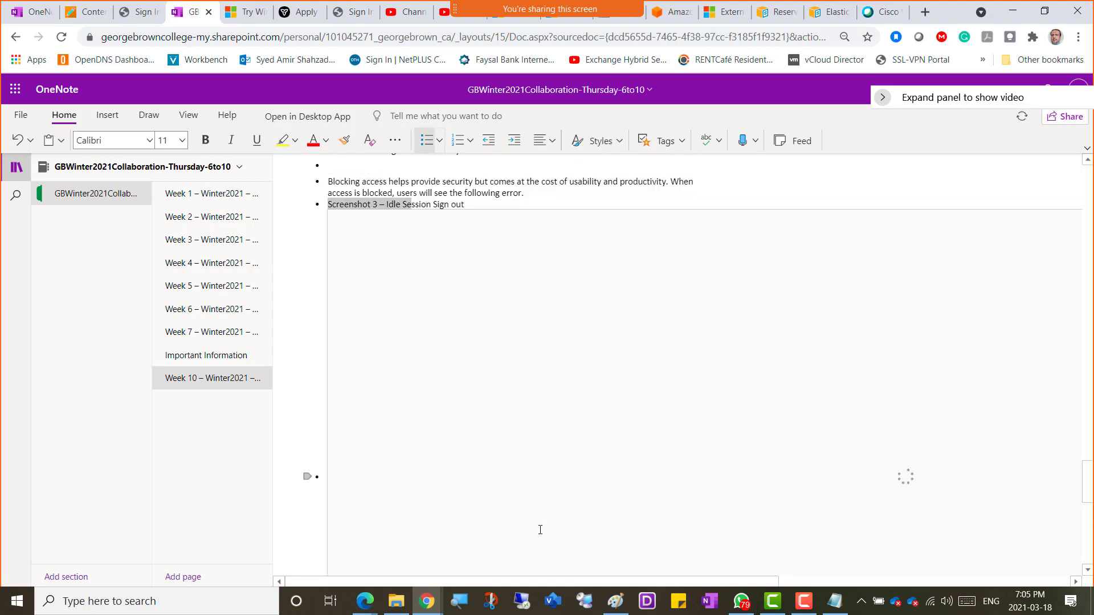
key(shift+Right)
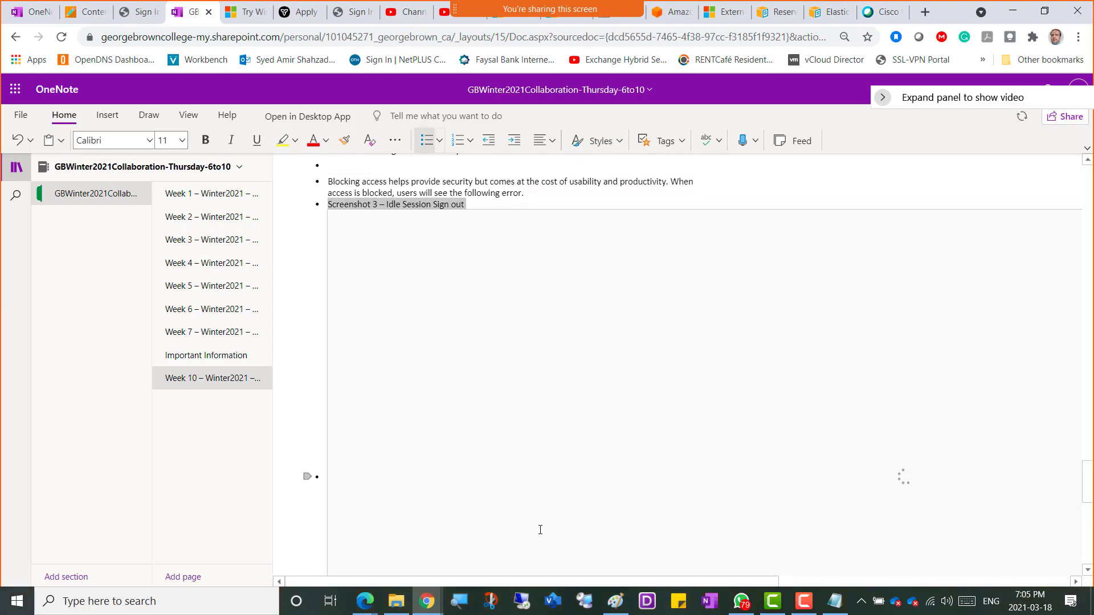
Step: Make the 'Screenshot 3 – Idle Session Sign out' line font size 20
click(182, 141)
click(184, 329)
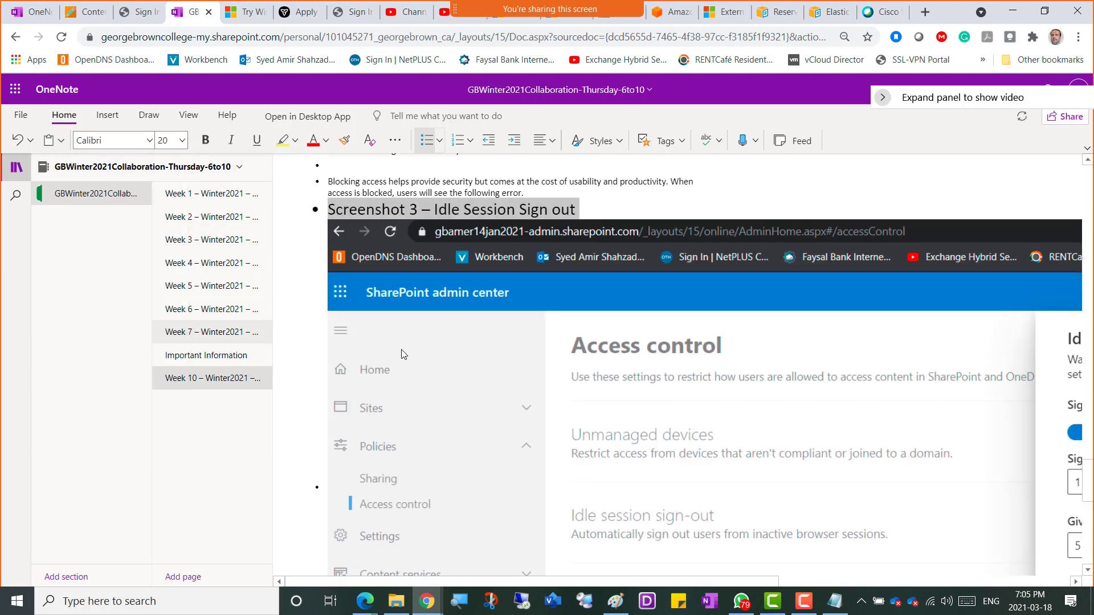
key(alt+Tab)
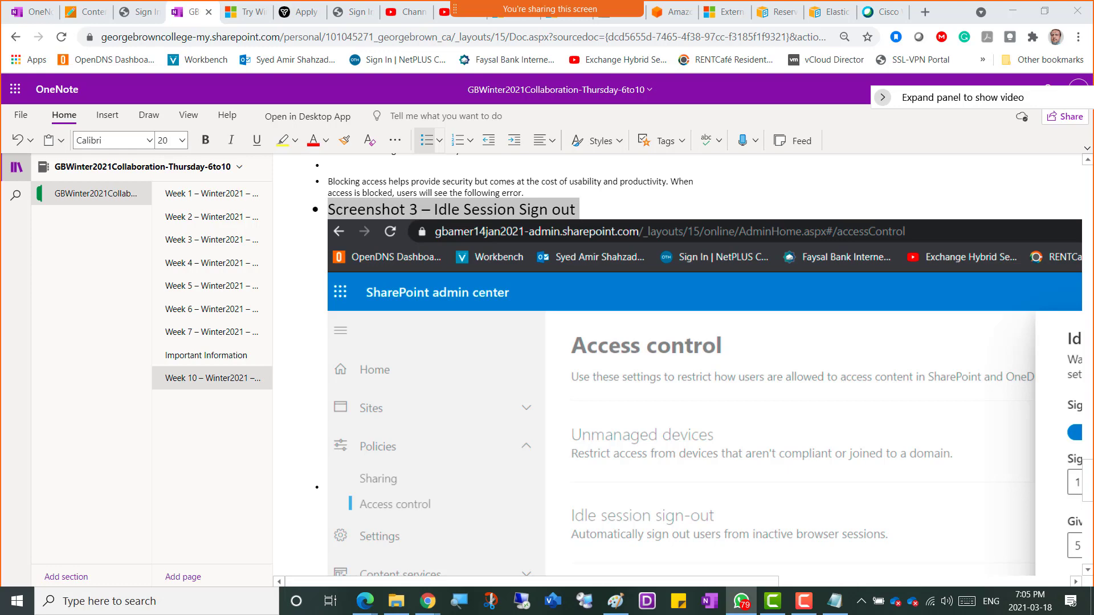
Step: Review the OneNote page, then switch over to the SharePoint admin center window
scroll(420, 445, down, 9)
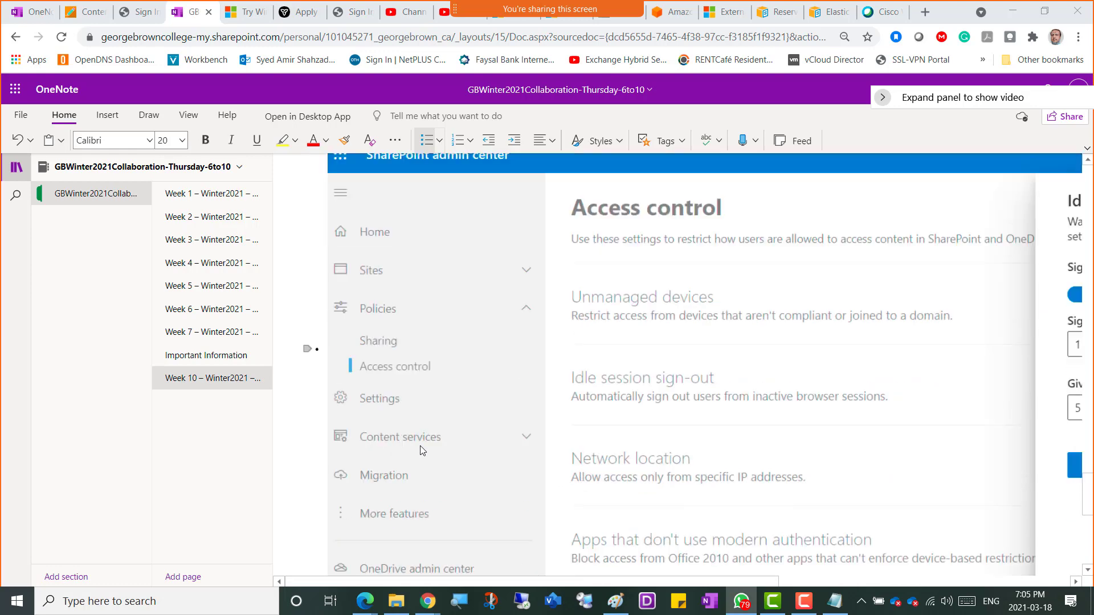
scroll(422, 451, up, 8)
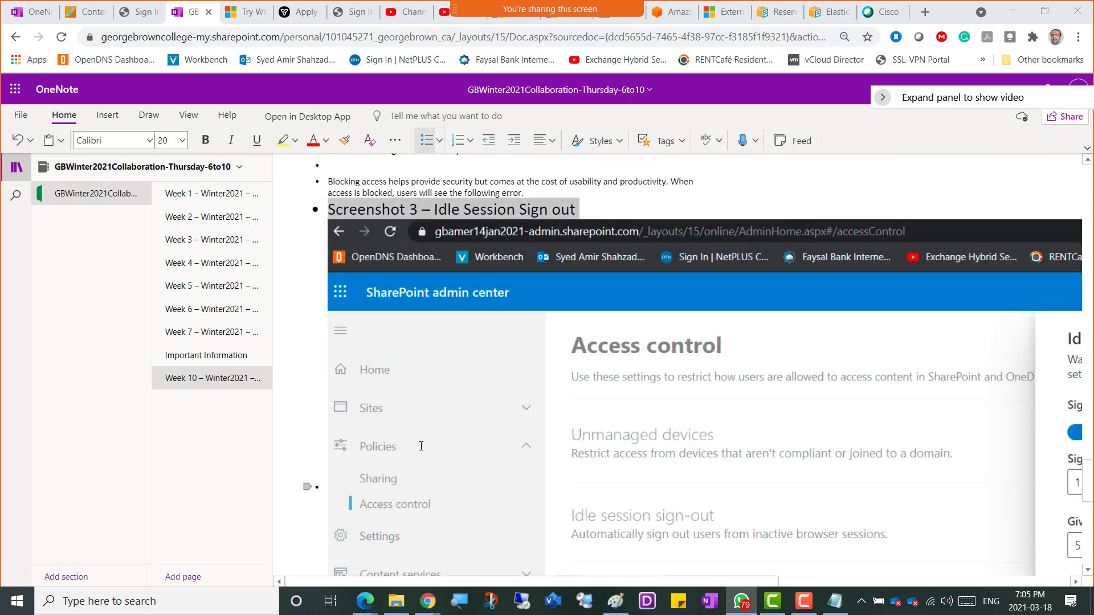
scroll(416, 444, down, 8)
click(337, 356)
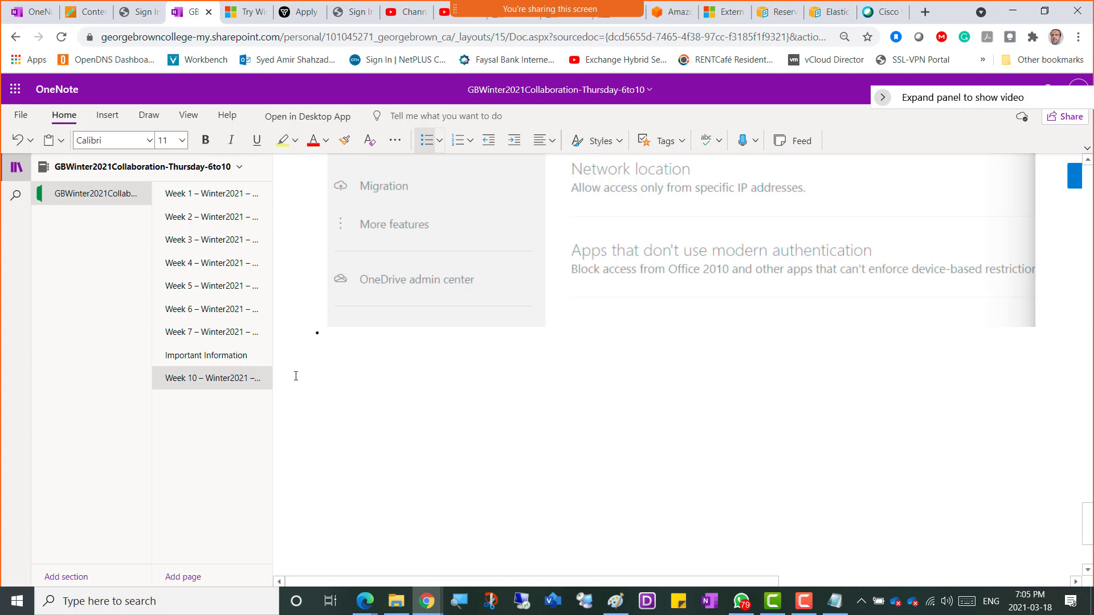
key(alt+Tab)
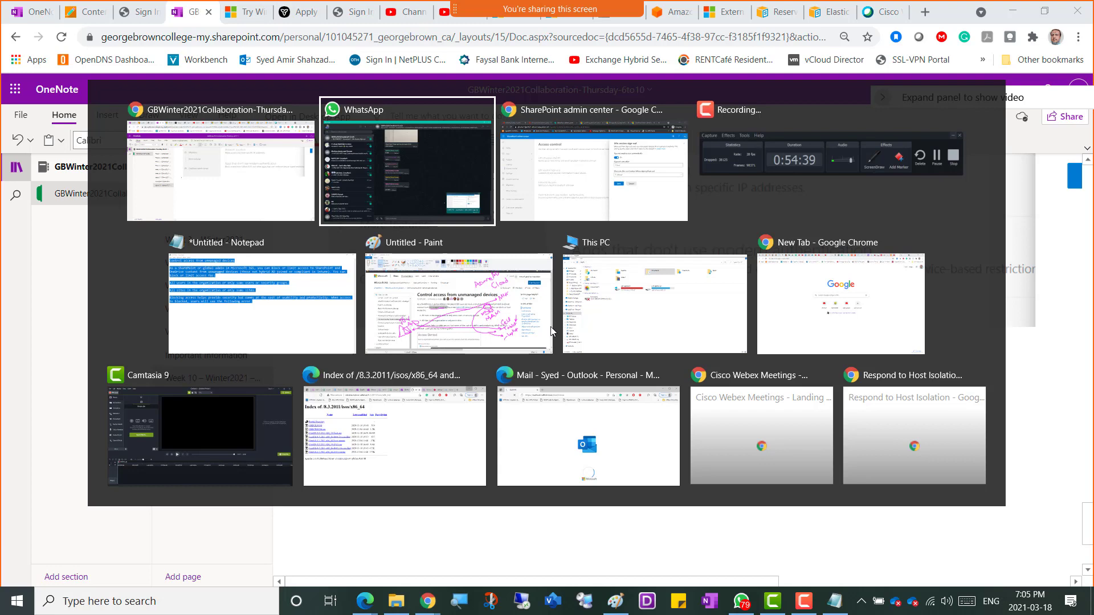
key(alt+Tab)
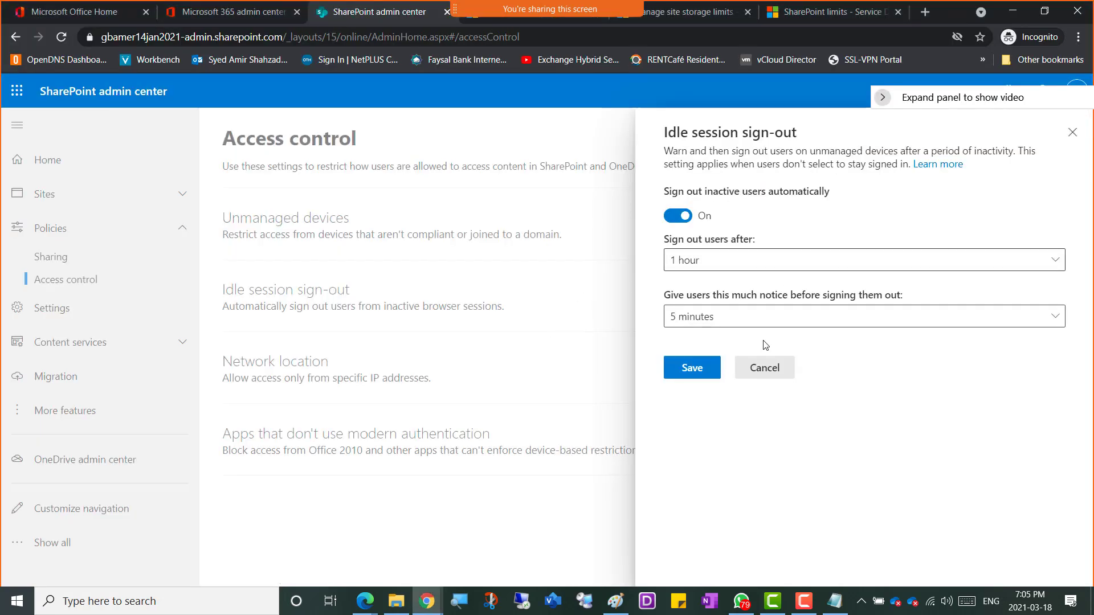
Step: Save idle session sign-out as On, signing out after 1 hour with 5 minutes' warning
click(689, 374)
click(693, 372)
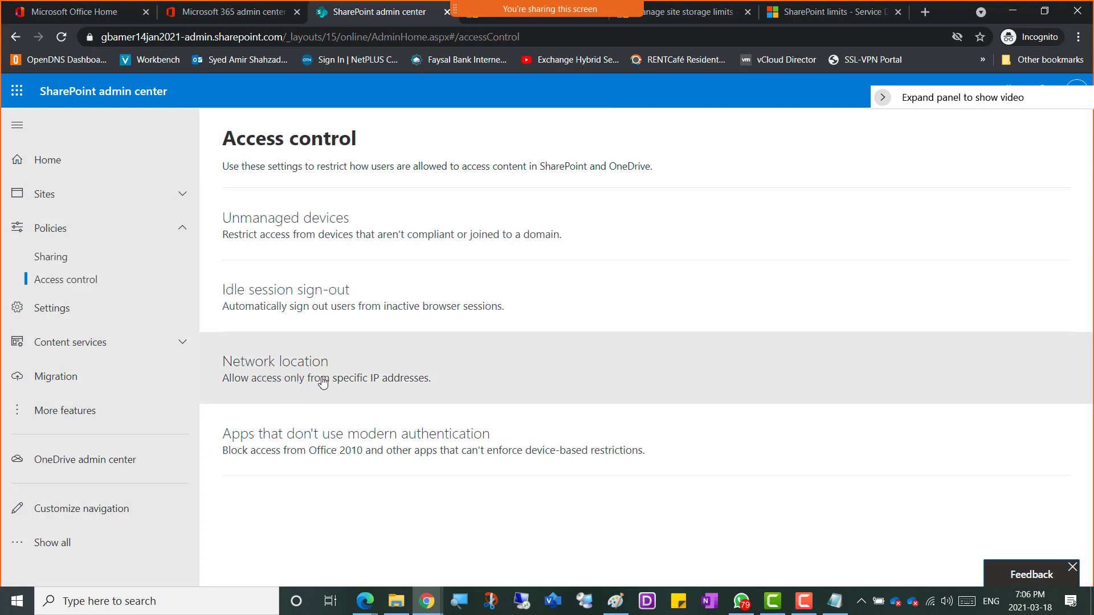
click(273, 377)
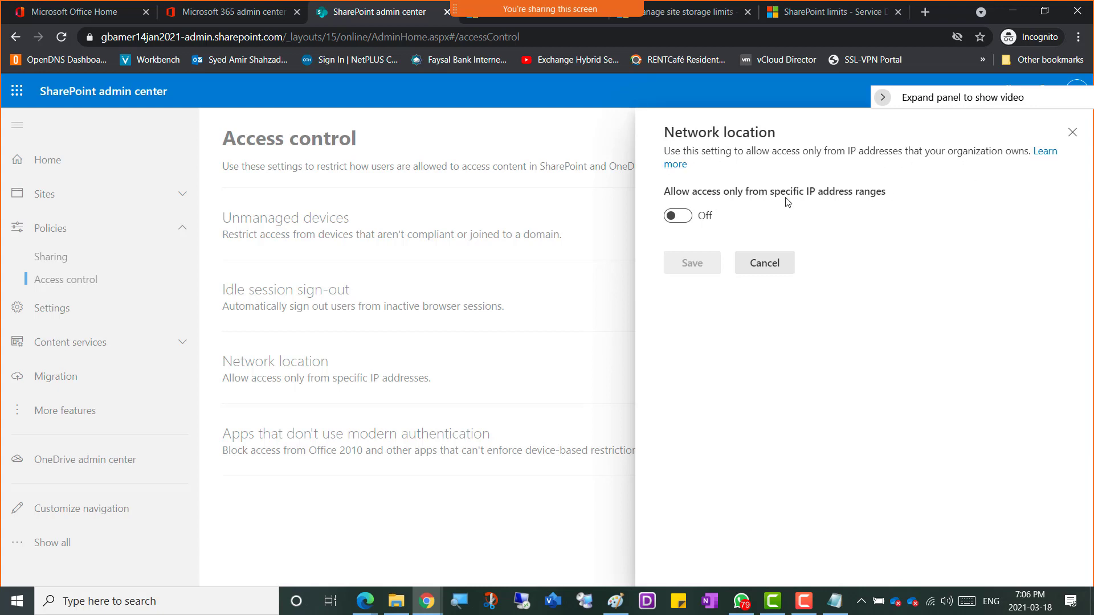
click(686, 219)
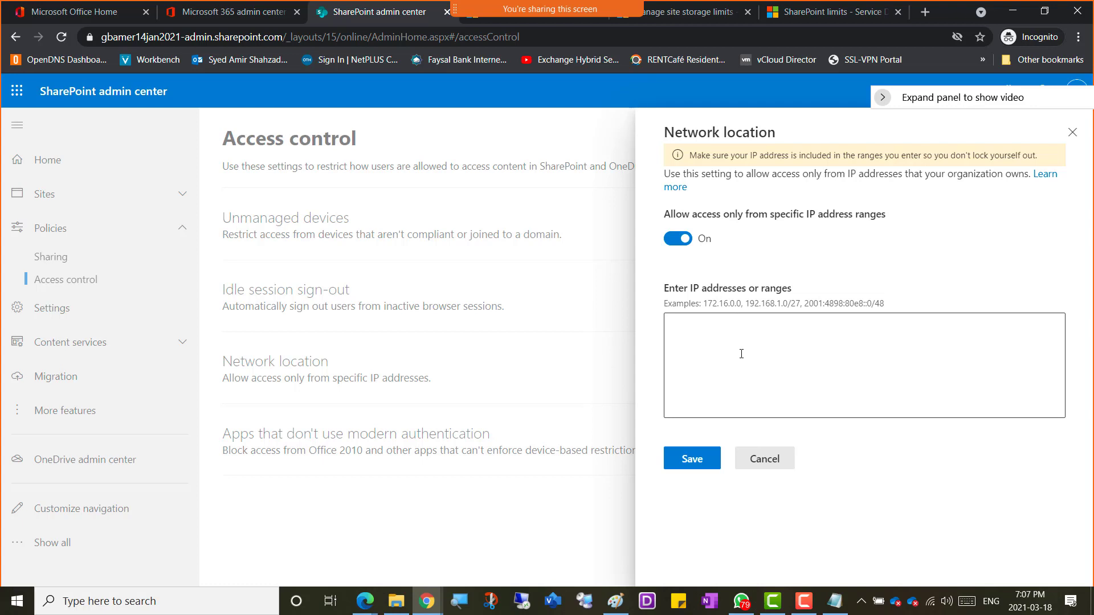
click(781, 468)
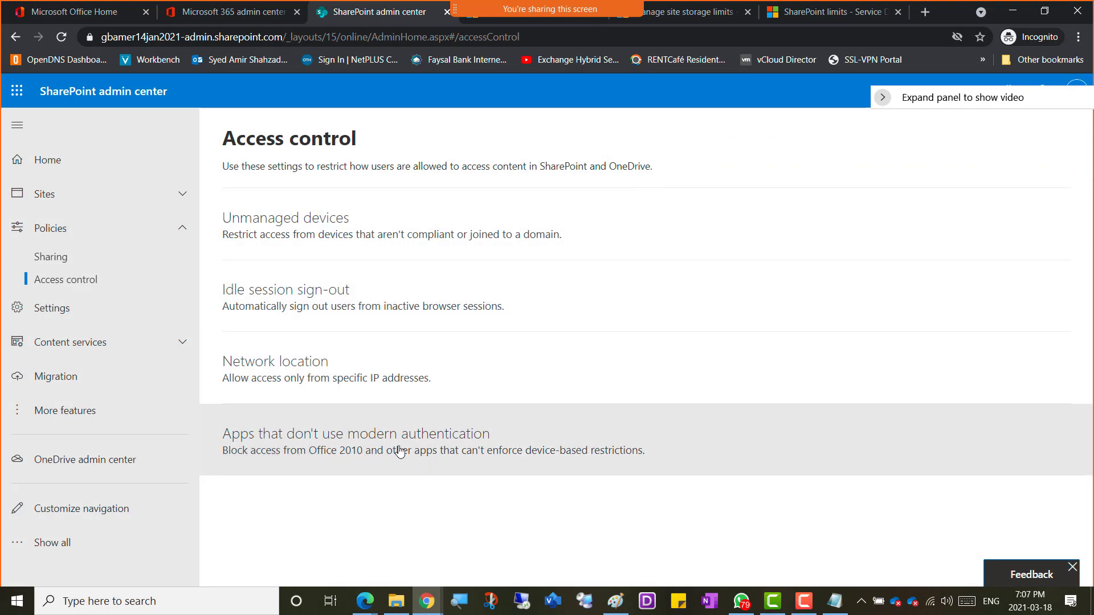
Step: Copy the 'Apps that don't use modern authentication' panel title, then go to the SharePoint limits tab
click(350, 440)
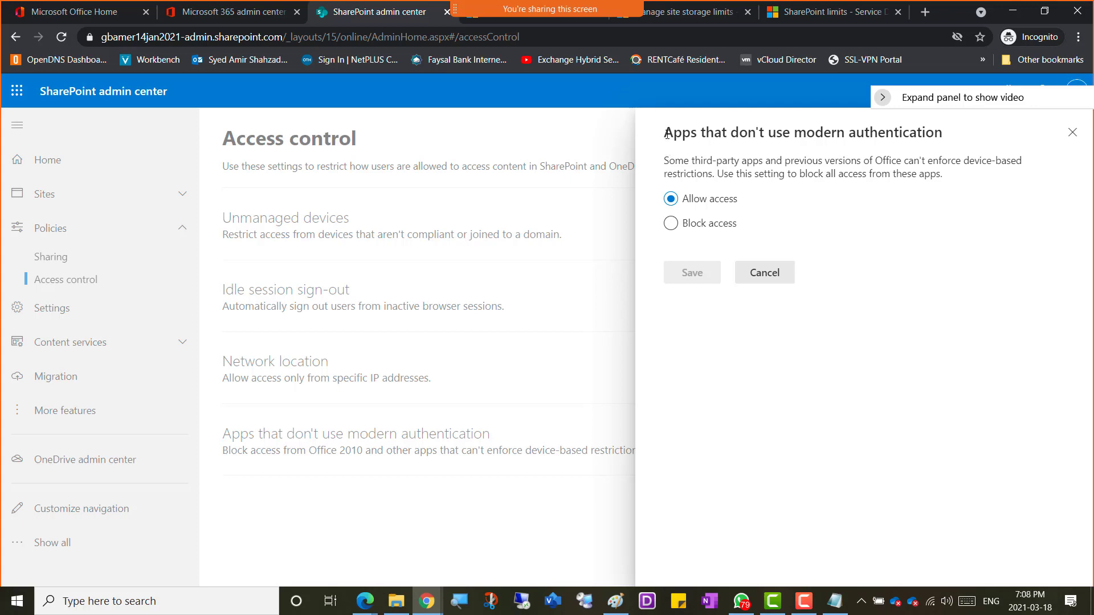
drag(667, 133, 940, 140)
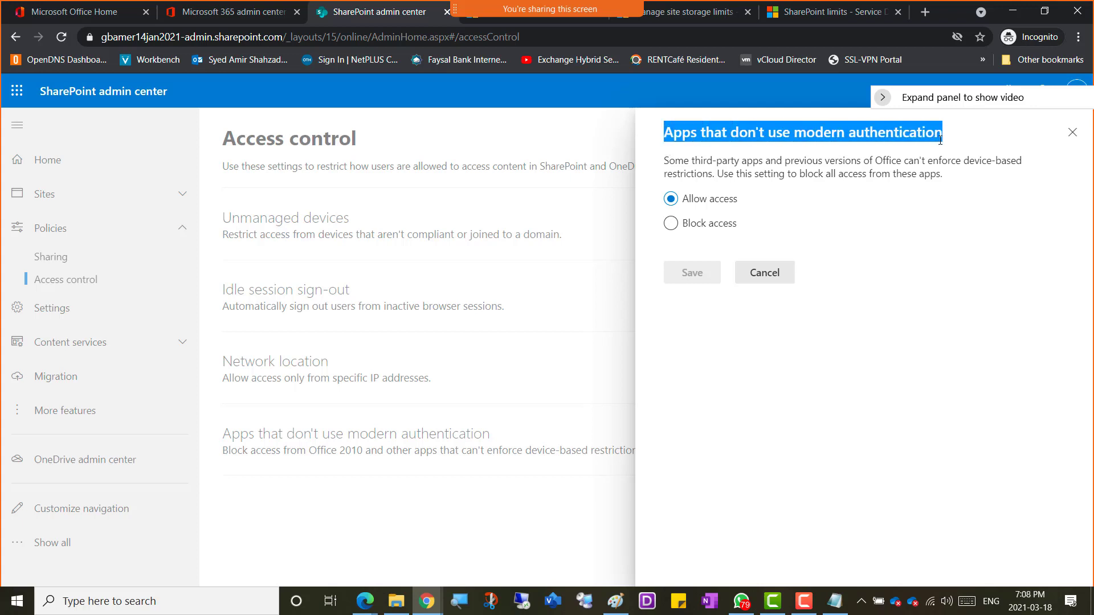
right_click(880, 138)
click(881, 149)
click(837, 12)
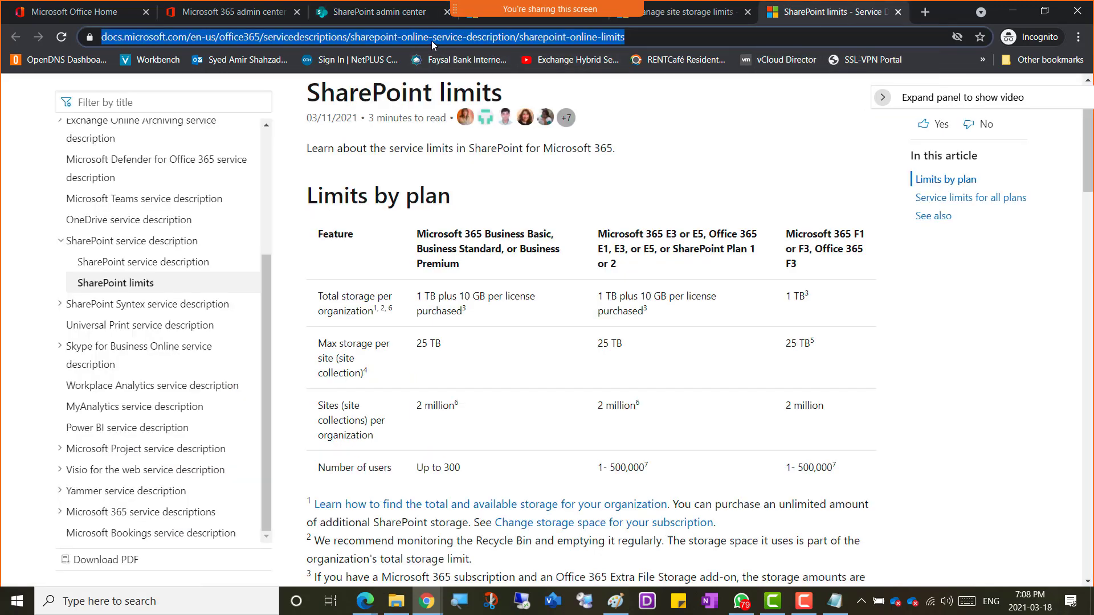
Step: Search Google for 'Sharepoint online Apps that don't use modern authentication' and scan the results
text(rep)
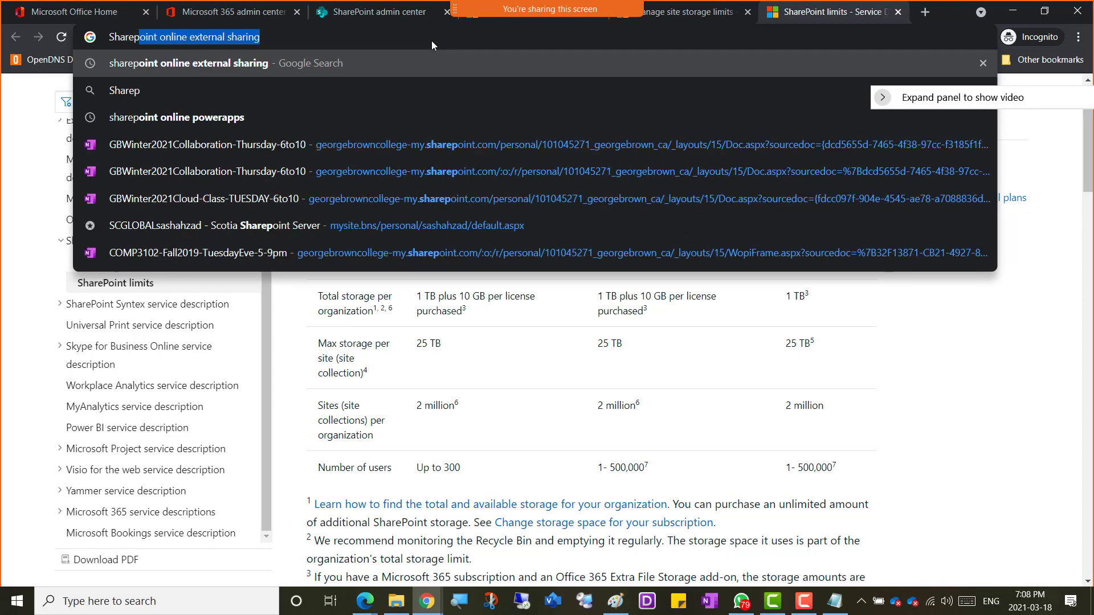
text(oint online)
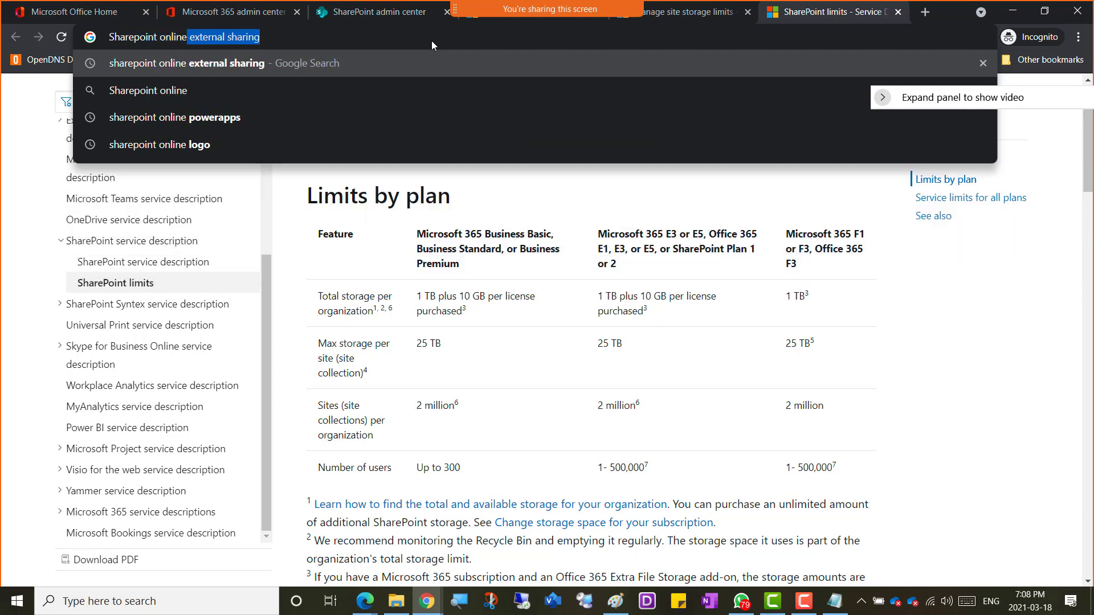
key(ctrl+v)
key(Return)
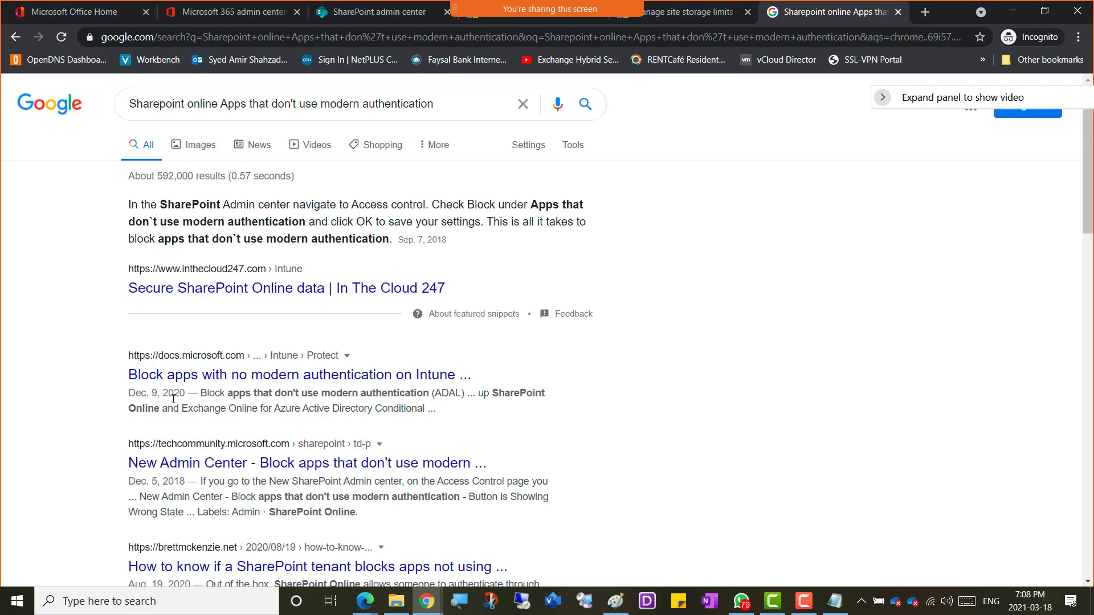
scroll(63, 387, down, 2)
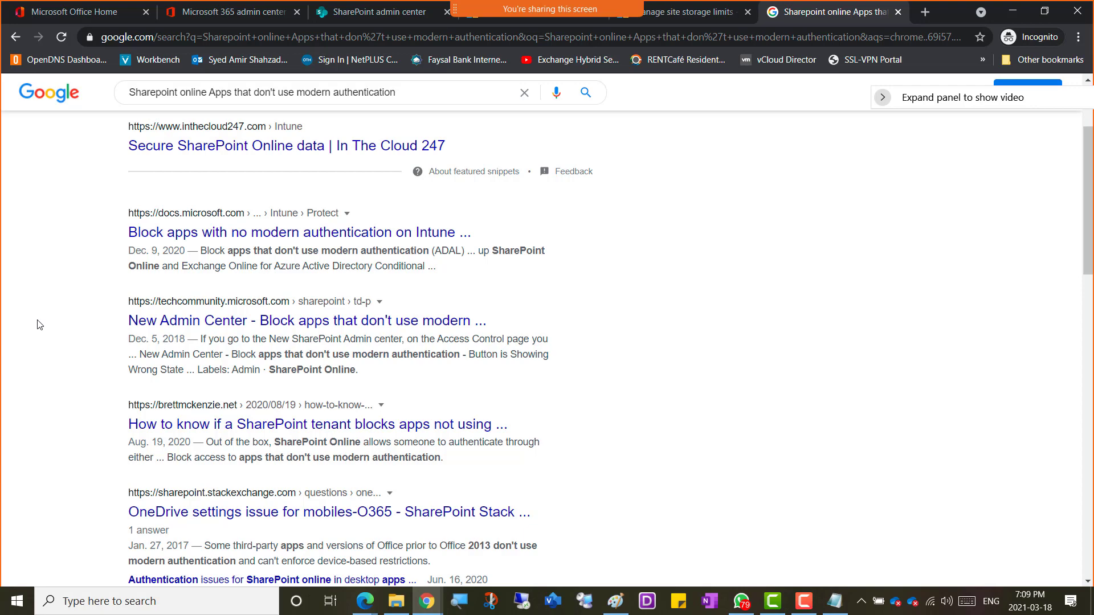
scroll(39, 324, up, 3)
scroll(40, 325, down, 3)
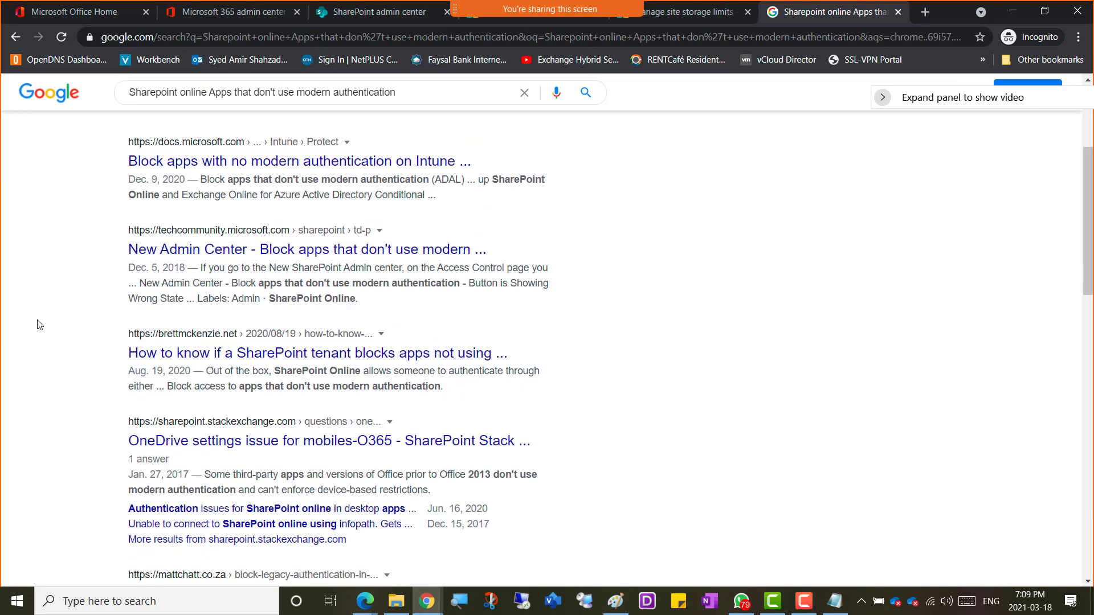
scroll(36, 323, up, 3)
scroll(43, 324, down, 1)
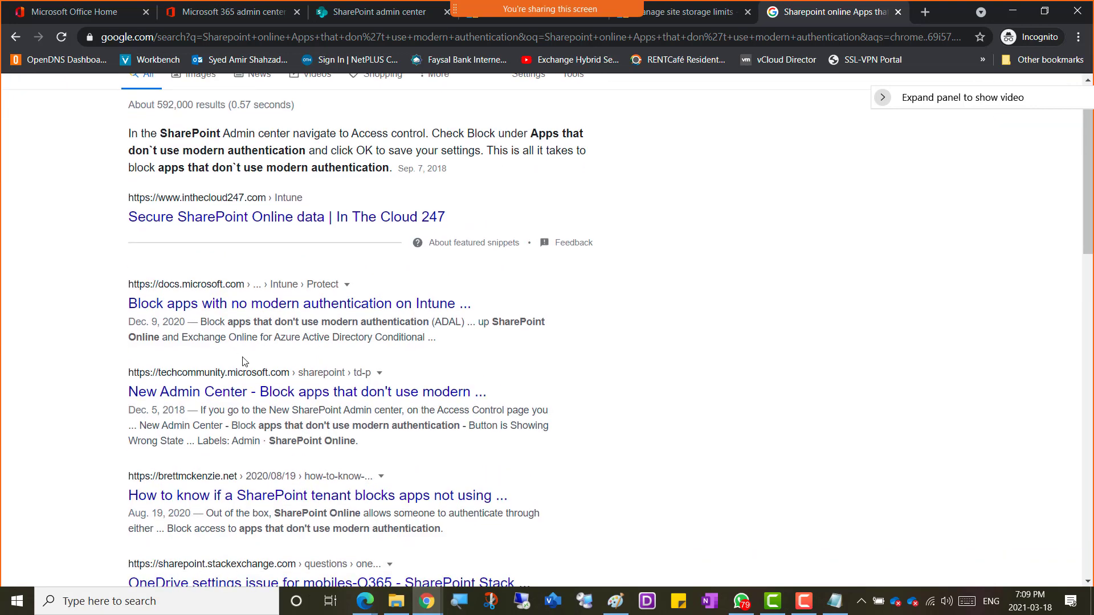
scroll(263, 299, up, 1)
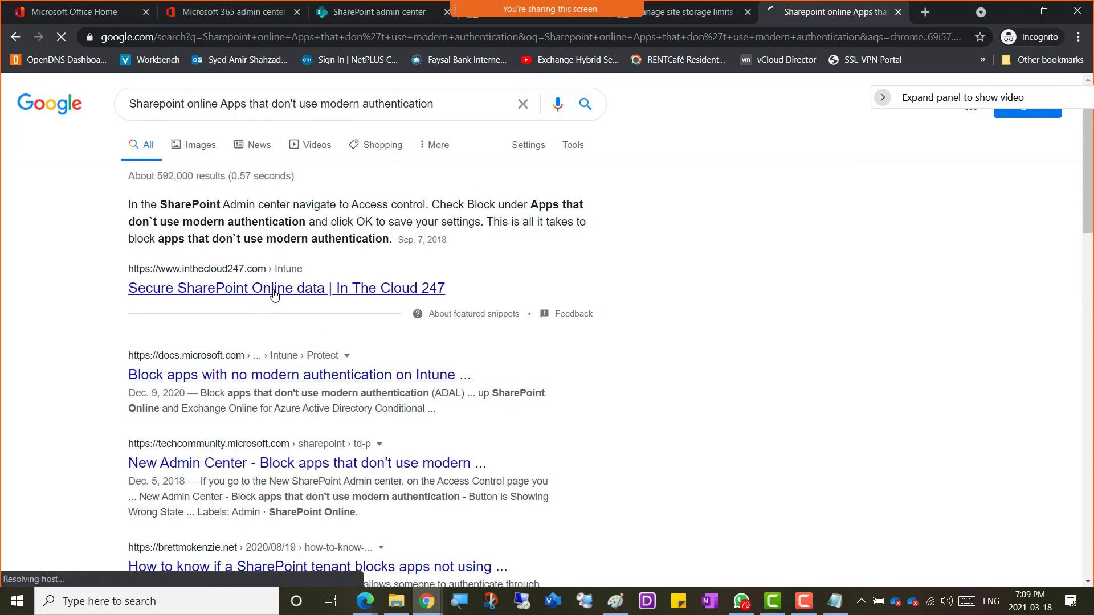
Step: Open the 'Secure SharePoint Online data' article, highlight its modern authentication and Access control steps, then return to the admin center
click(257, 292)
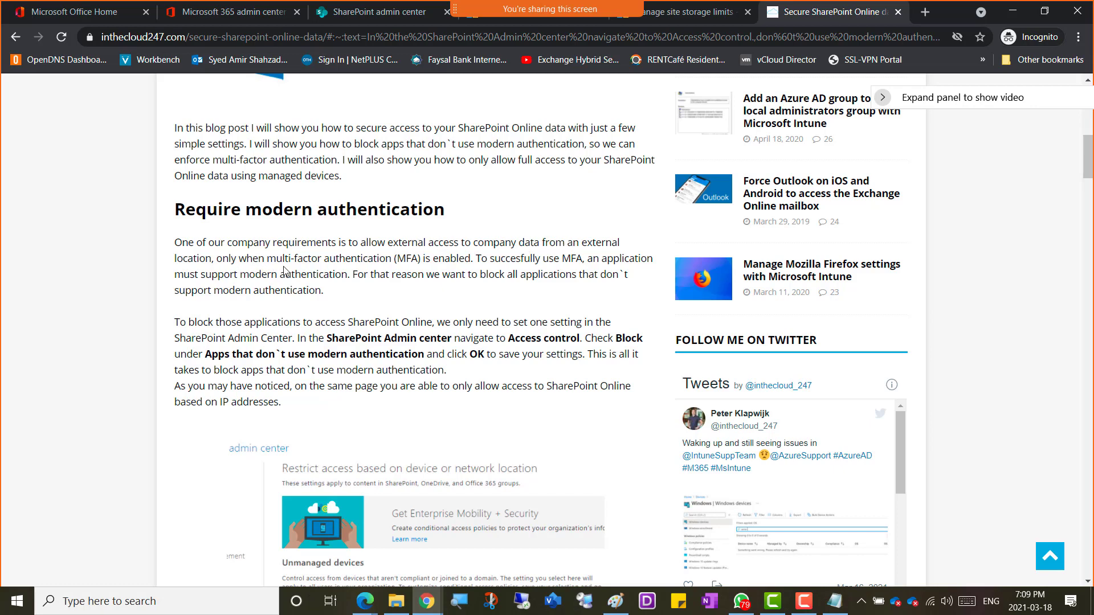
drag(283, 258, 473, 260)
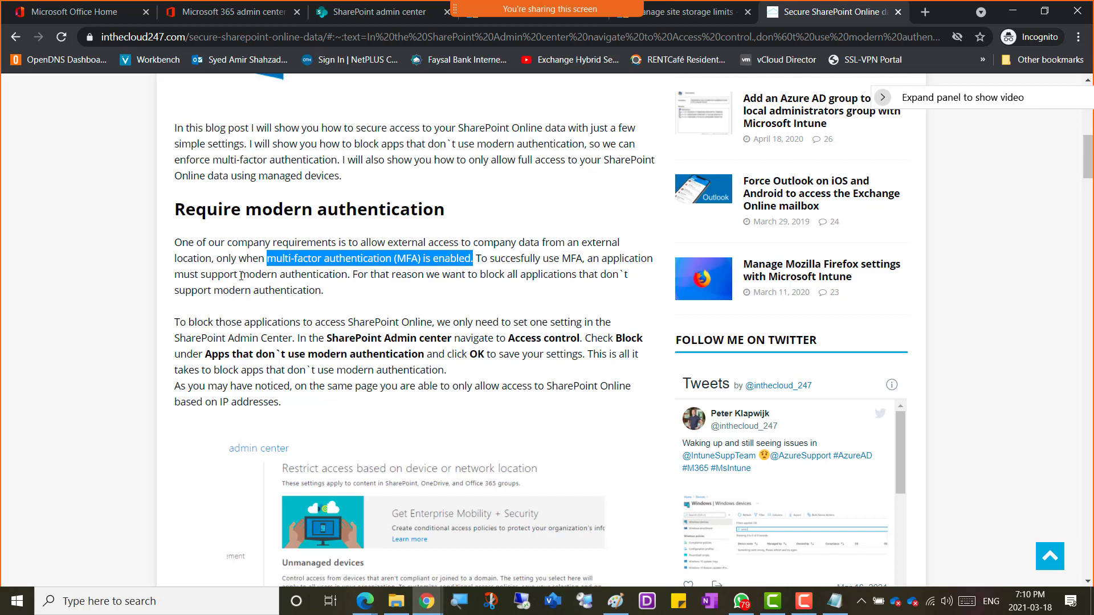
drag(241, 276, 330, 296)
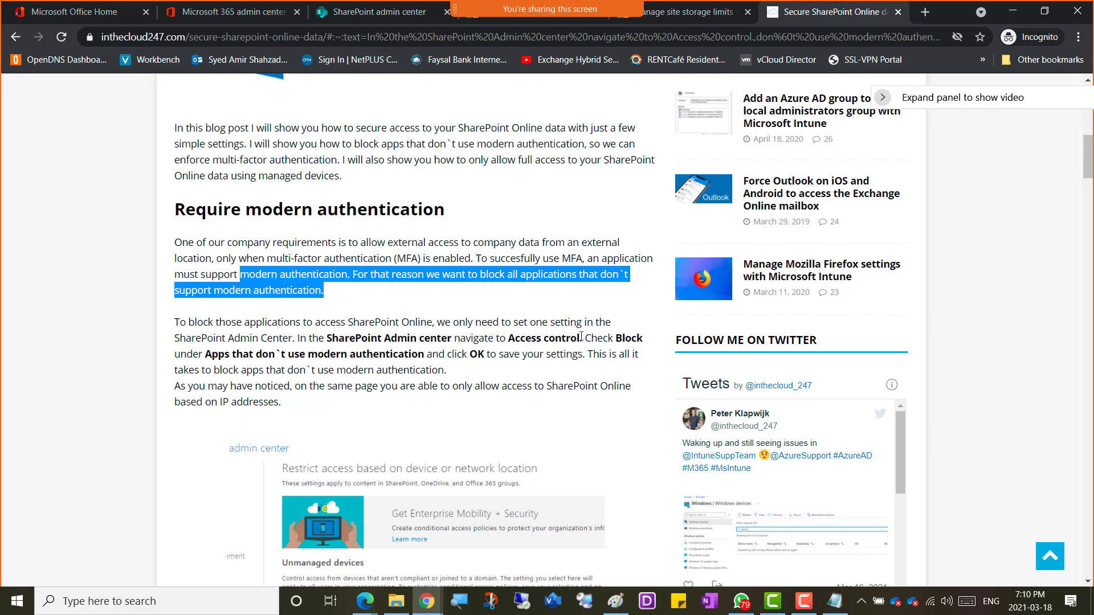
drag(581, 336, 496, 338)
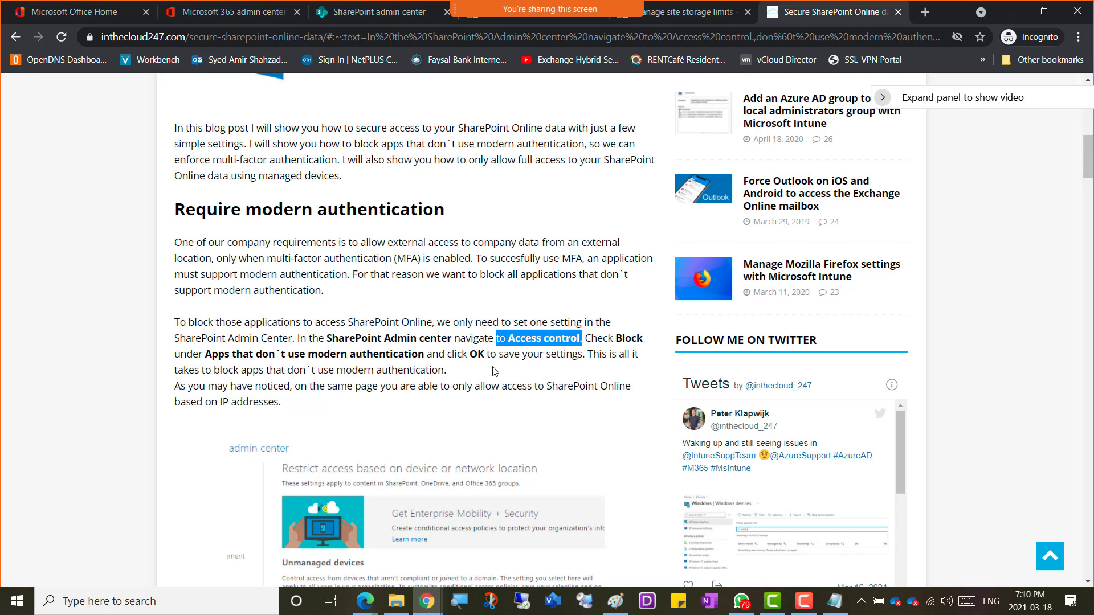
scroll(177, 410, down, 4)
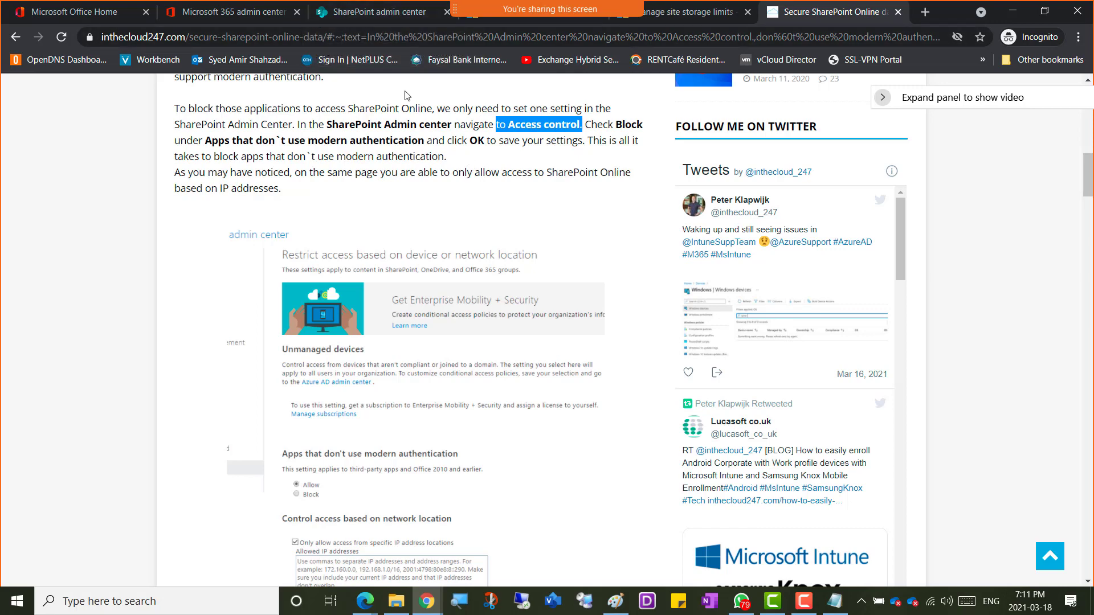
click(371, 12)
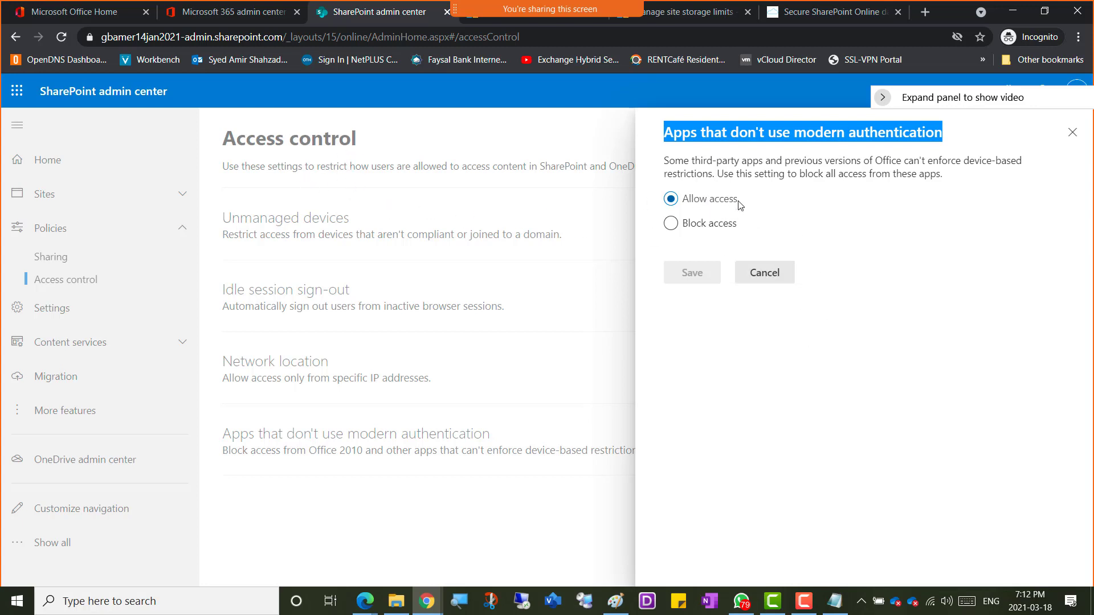
Step: Cancel the 'Apps that don't use modern authentication' panel, leaving Allow access unchanged
click(760, 279)
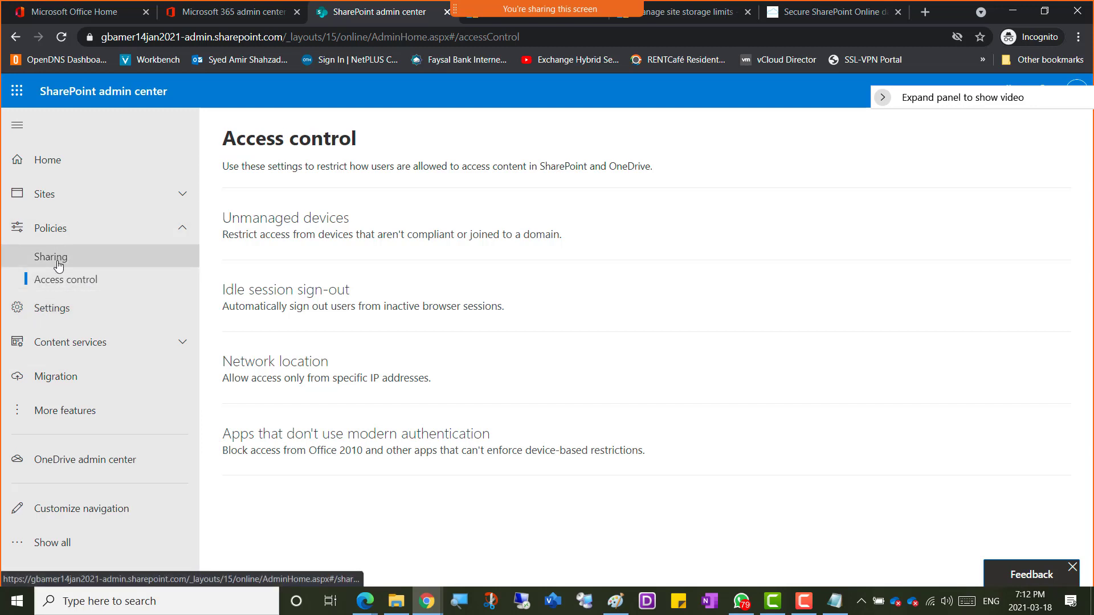
Step: Open Settings > Content services > Term store, then return to the Secure SharePoint Online article
click(76, 312)
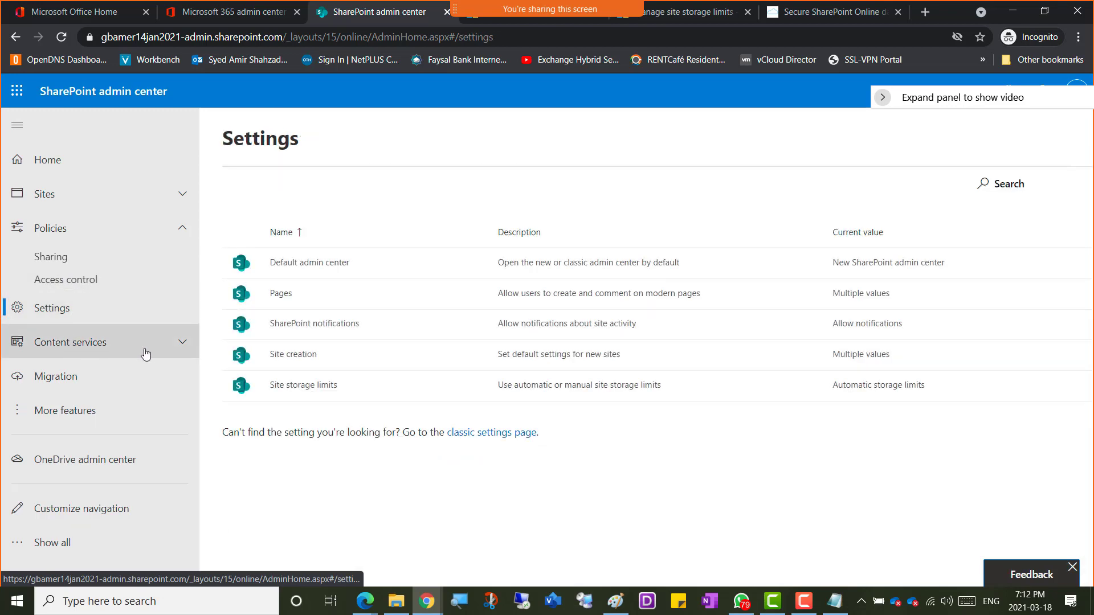
click(170, 351)
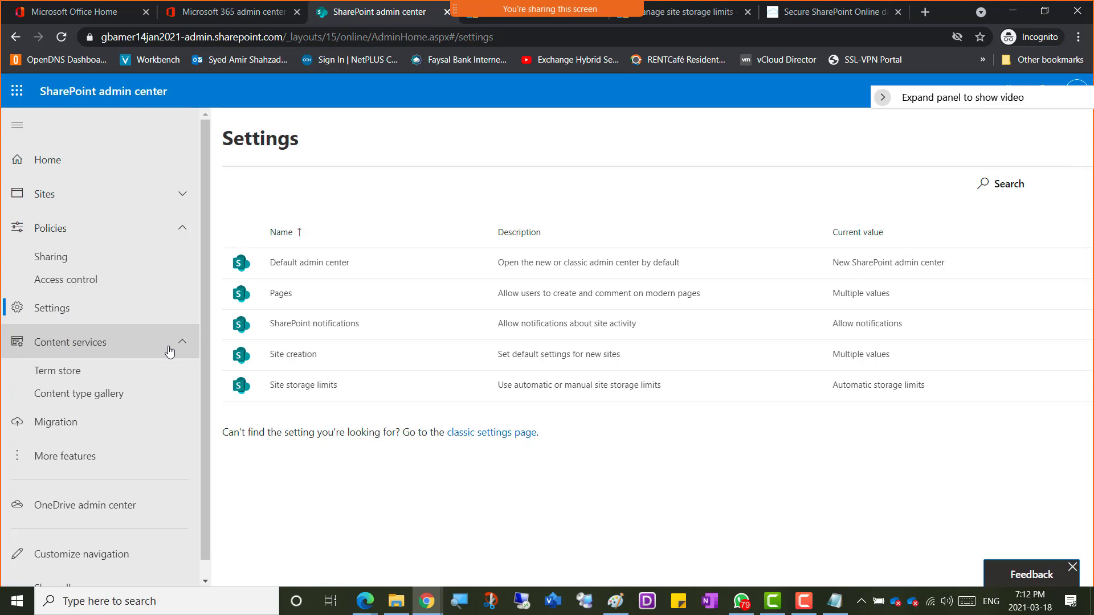
click(62, 378)
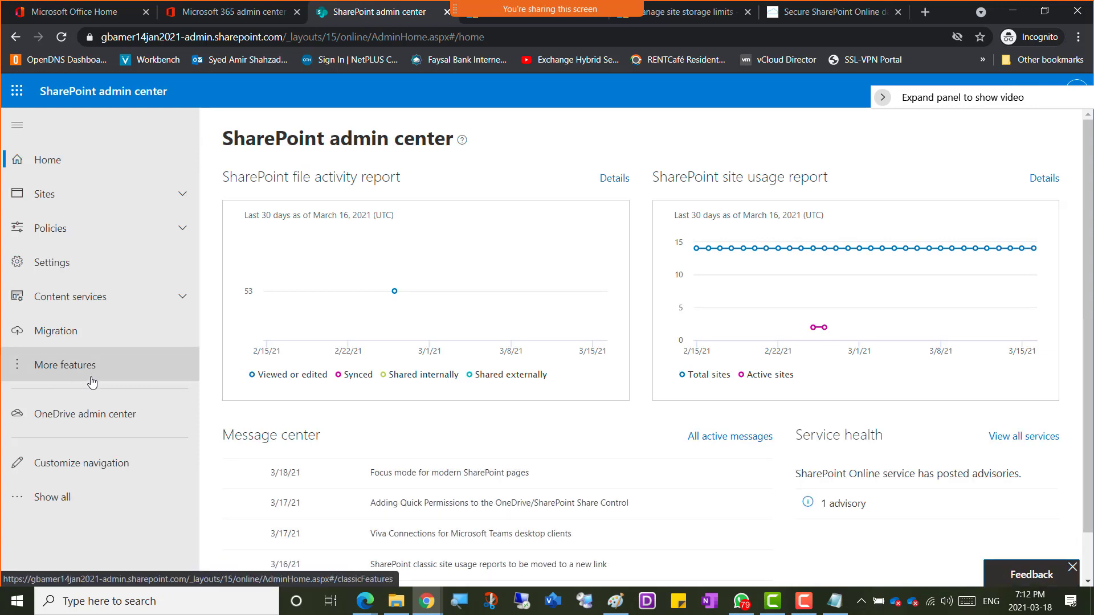
click(182, 297)
click(67, 329)
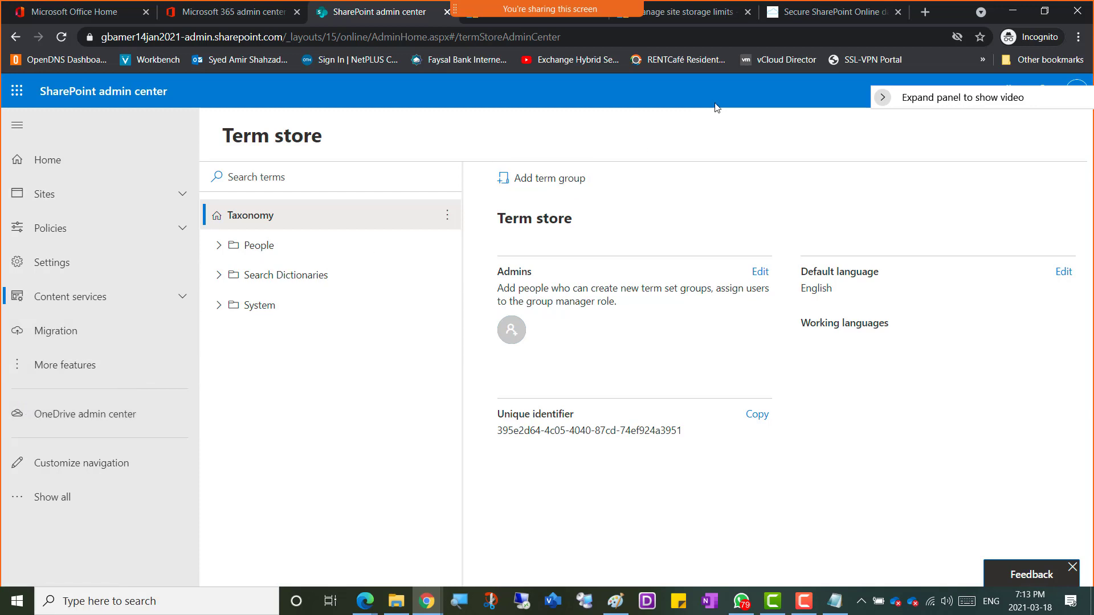
click(806, 16)
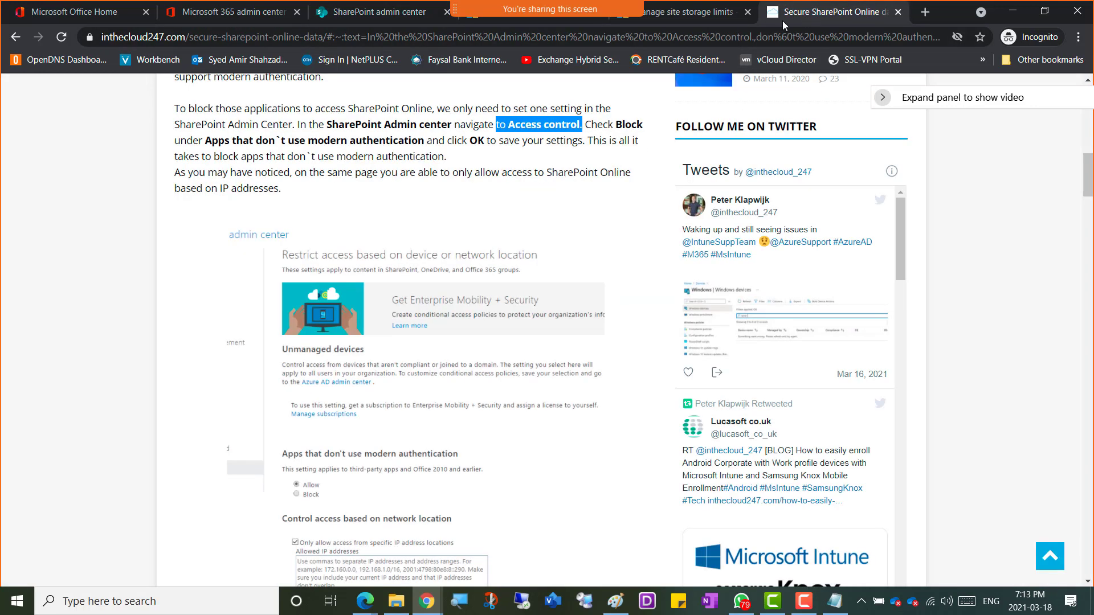
Step: Replace the address bar text with a search for 'sharepoint online term store'
click(453, 37)
text(sharepo)
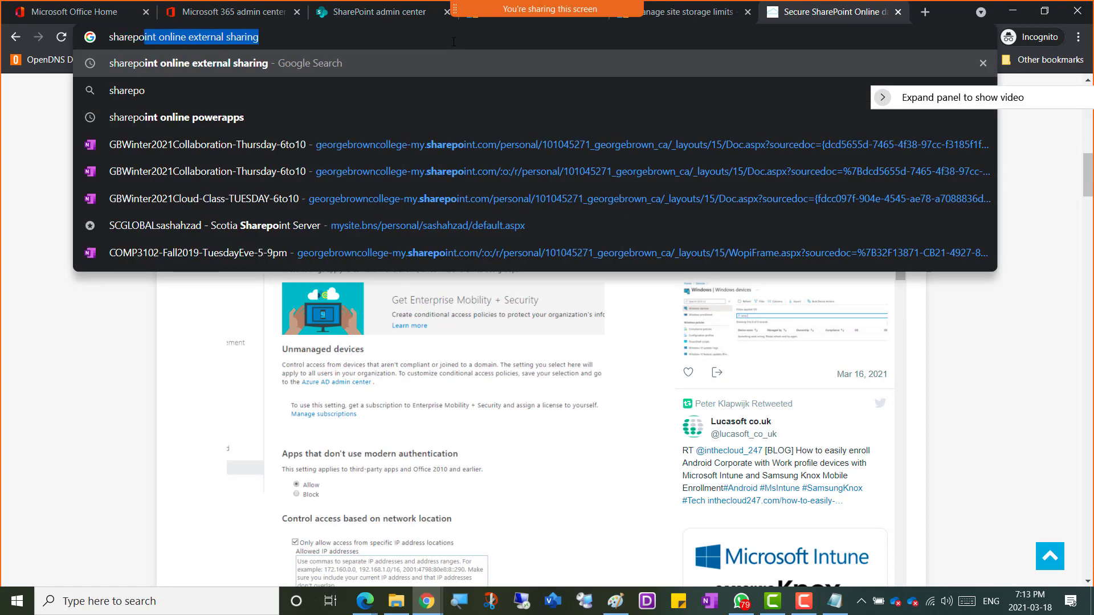
text(int online ex)
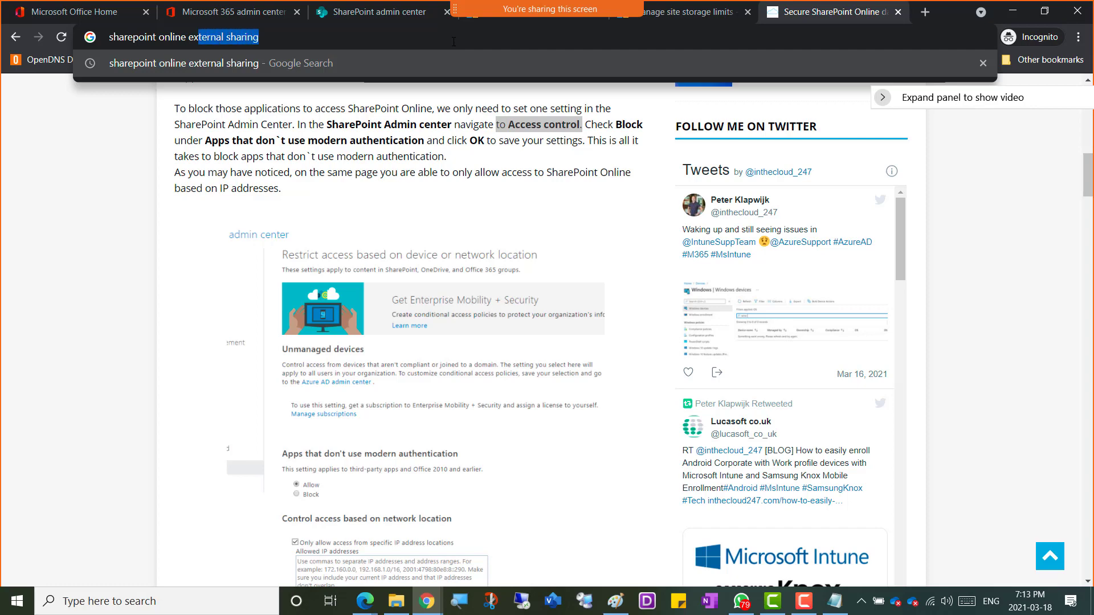
key(BackSpace)
key(BackSpace)
text(term store)
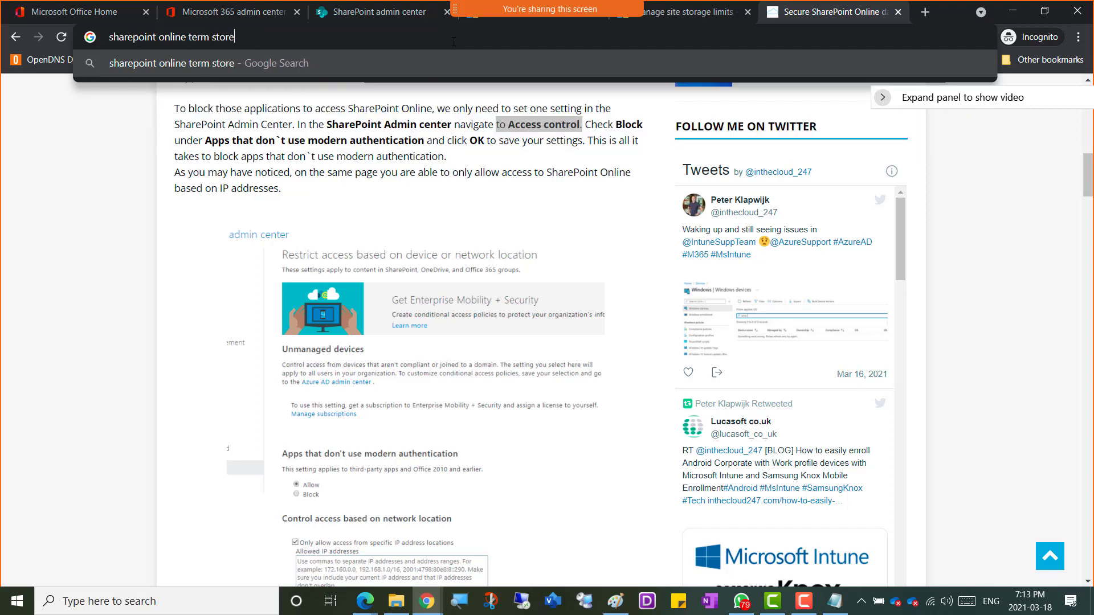
key(Return)
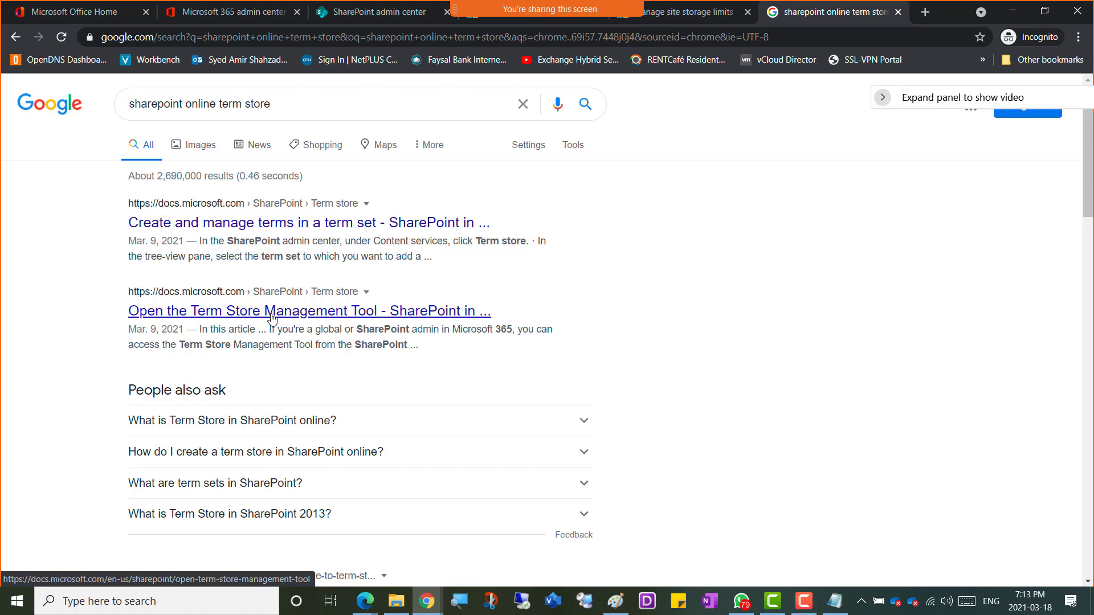
Step: Open 'Create and manage terms' and 'Open the Term Store Management Tool' in new tabs, viewing the first
right_click(274, 224)
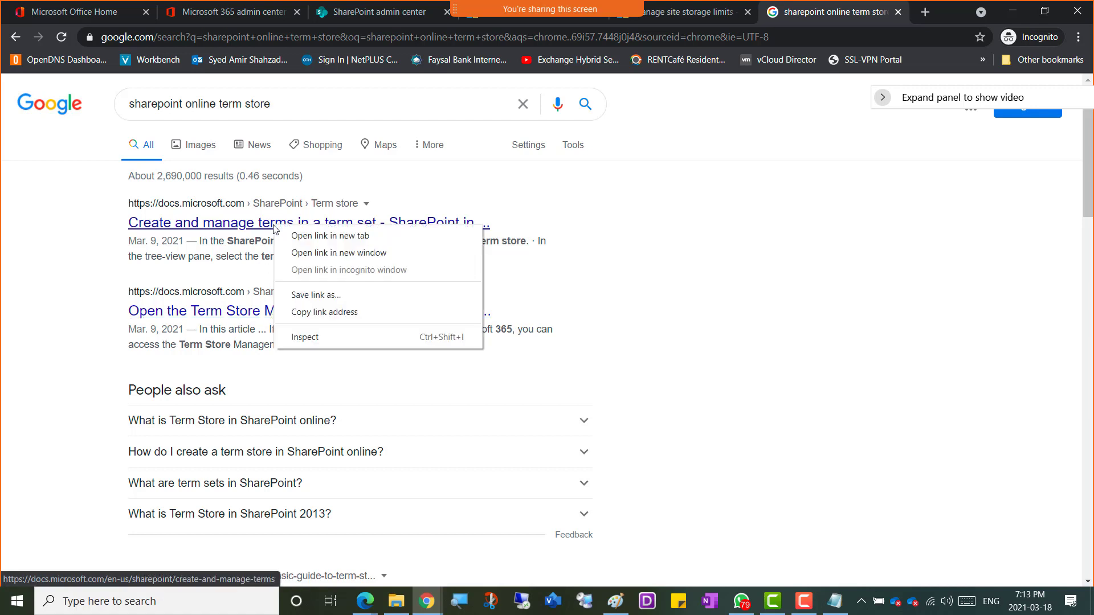
click(323, 238)
right_click(270, 318)
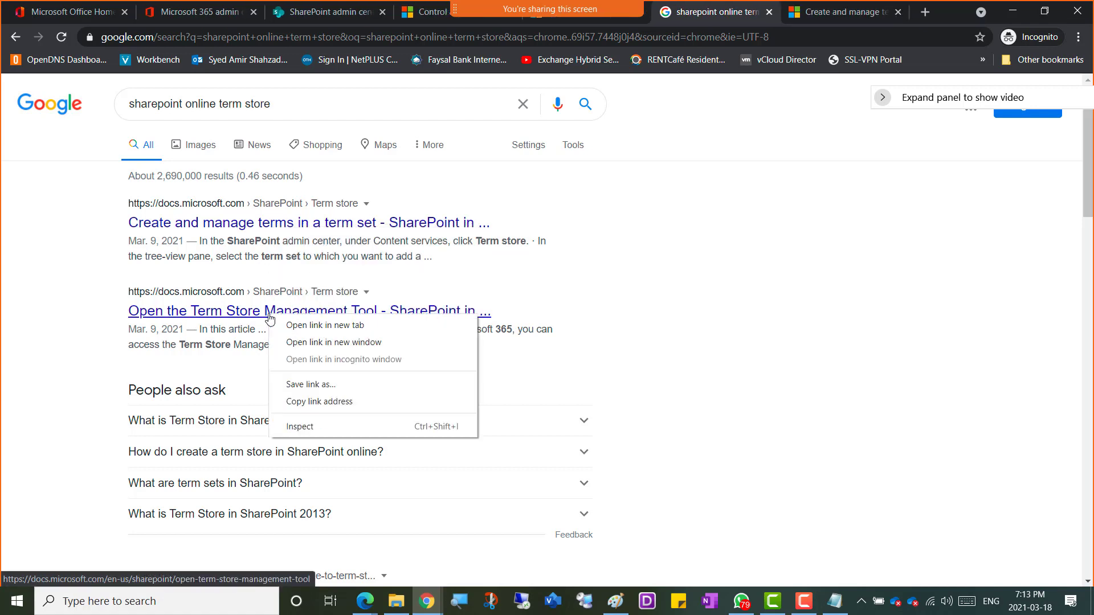
click(331, 325)
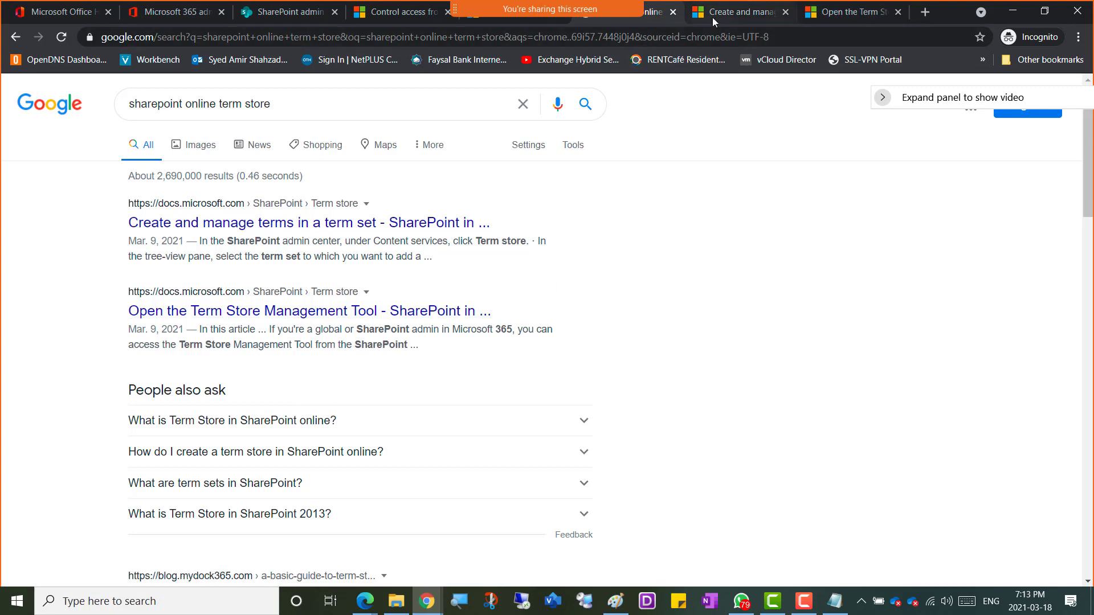
click(712, 17)
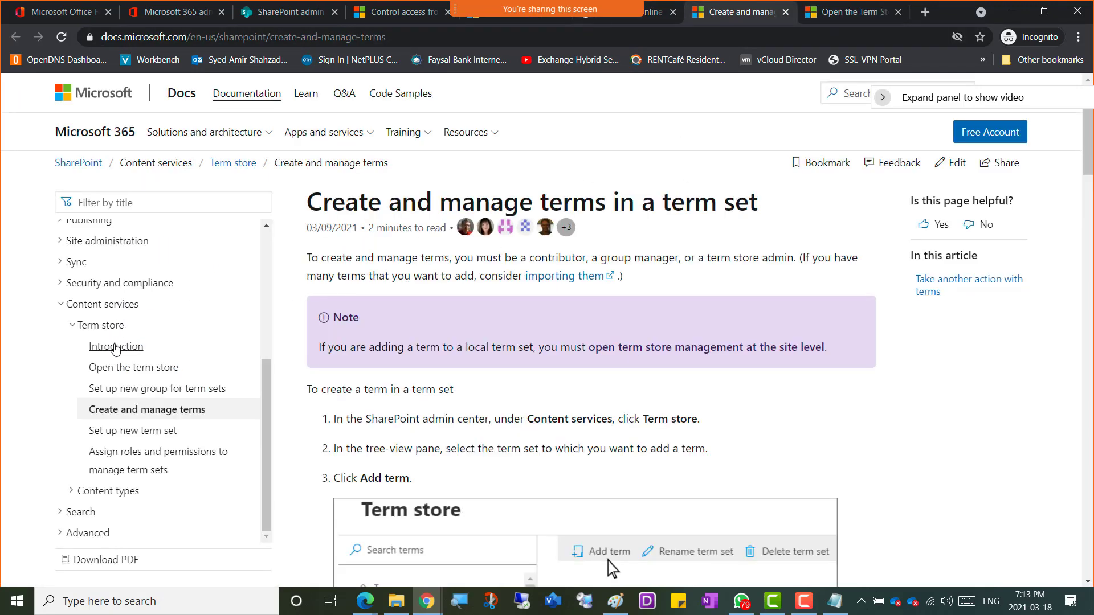
click(115, 346)
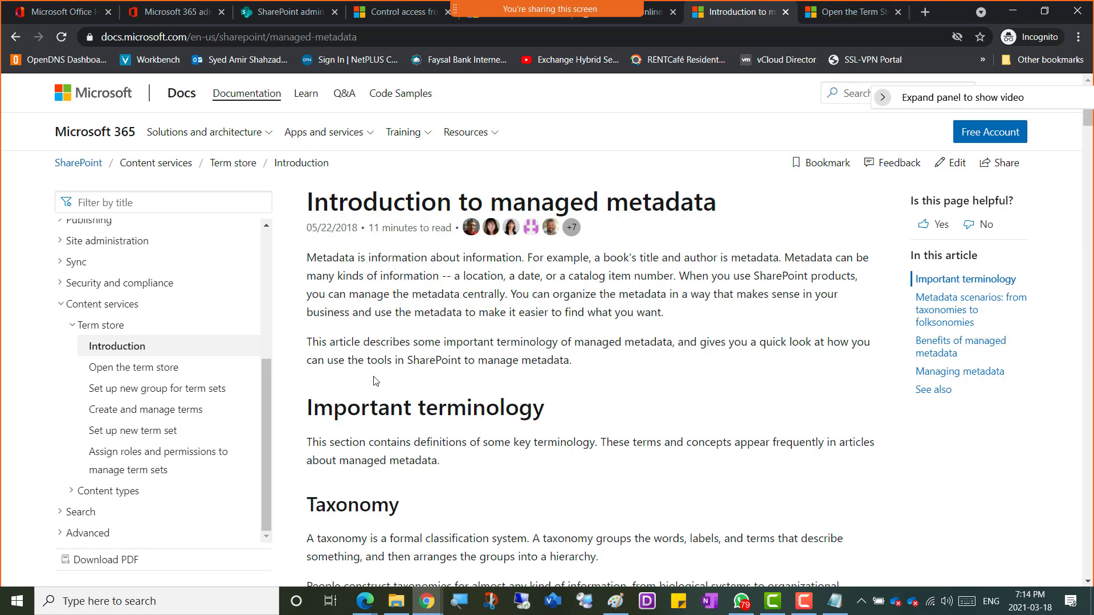
scroll(374, 381, down, 3)
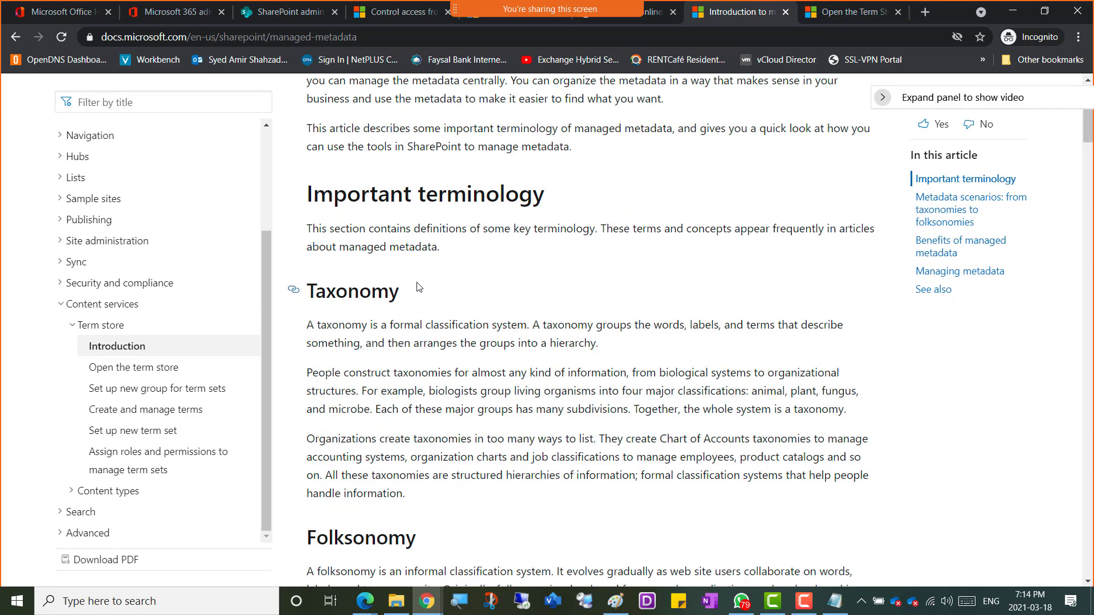
scroll(398, 367, down, 3)
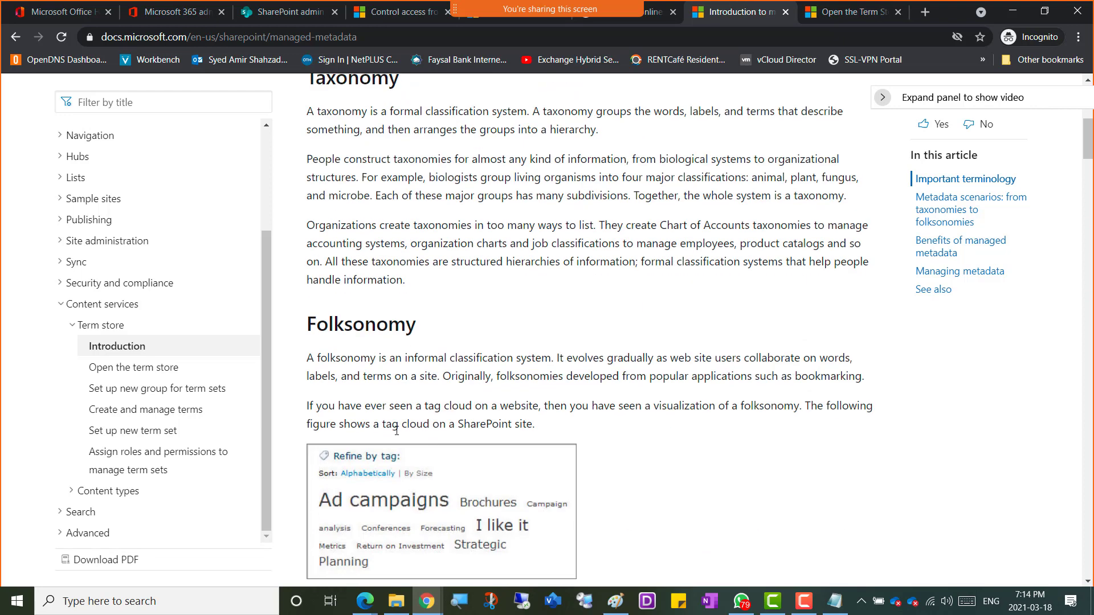
scroll(397, 430, down, 5)
scroll(399, 427, down, 2)
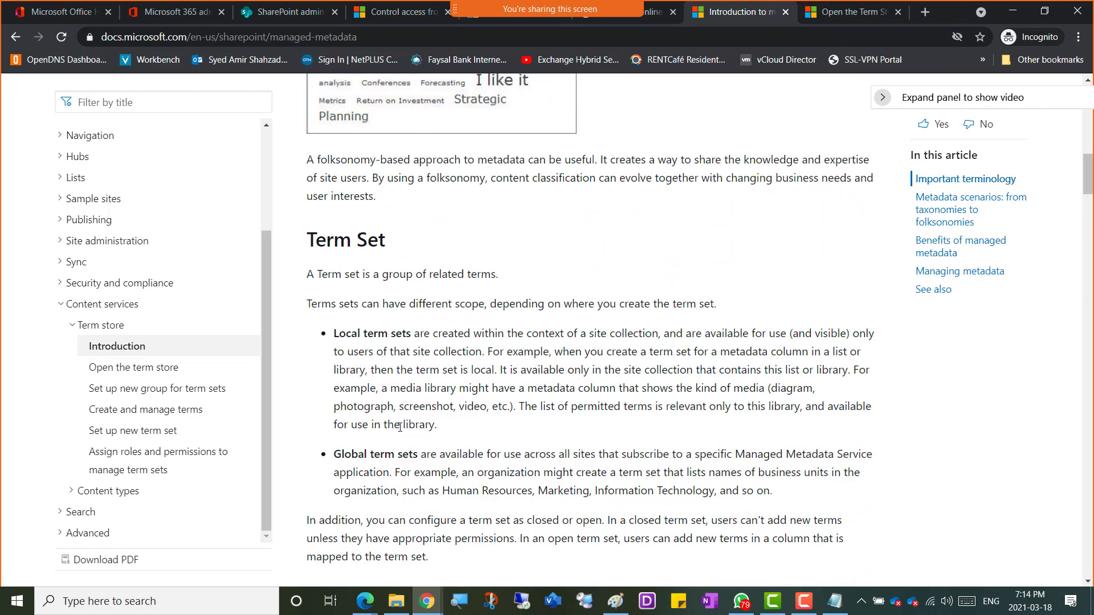
scroll(397, 330, down, 5)
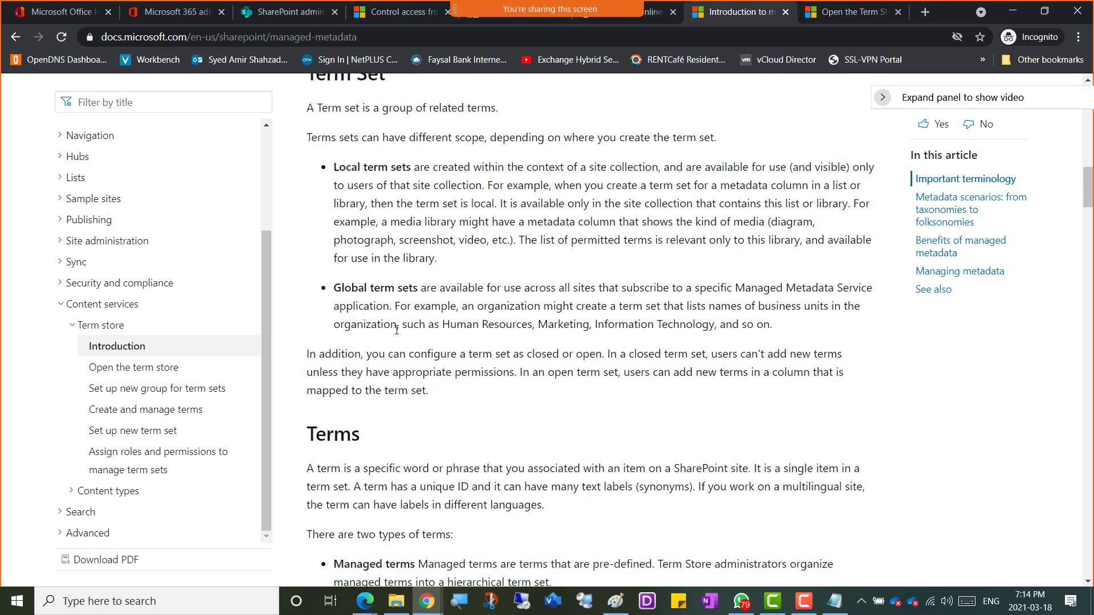
scroll(392, 323, down, 6)
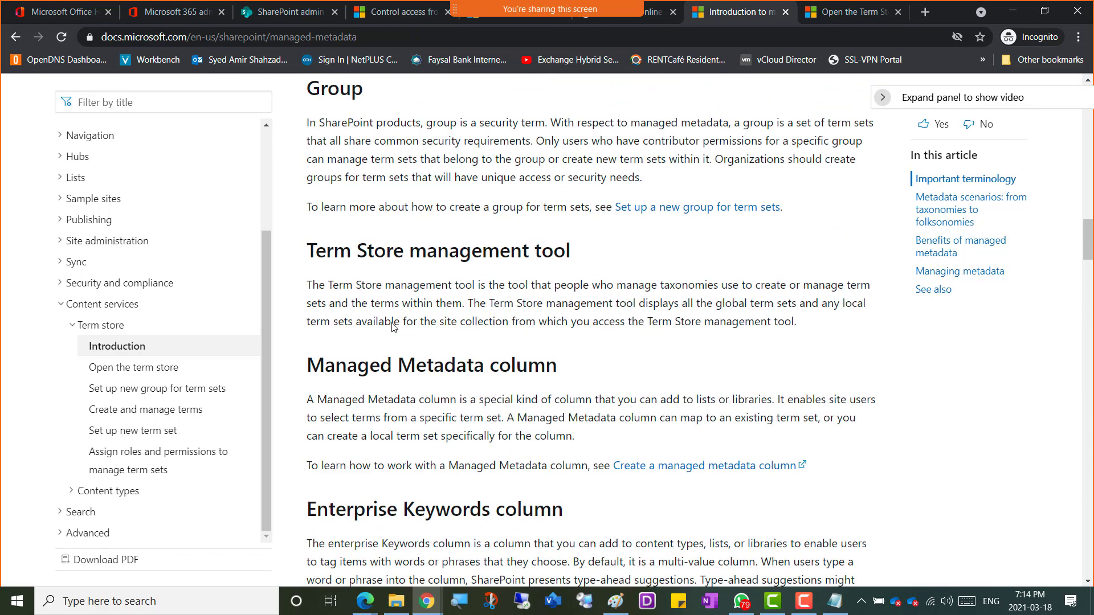
scroll(393, 325, down, 5)
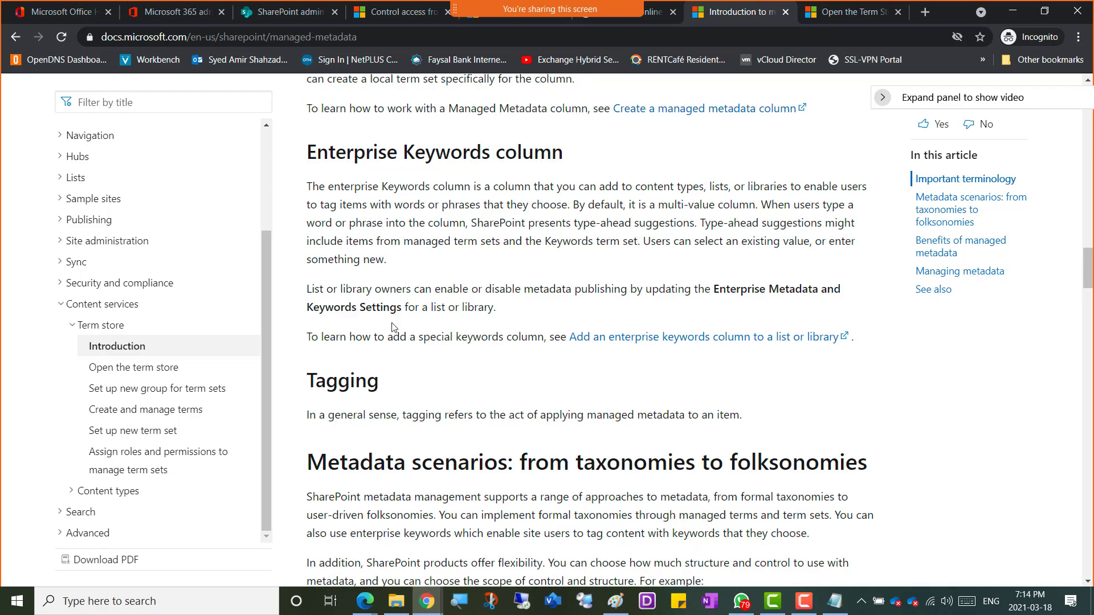
scroll(392, 323, down, 8)
scroll(391, 323, down, 4)
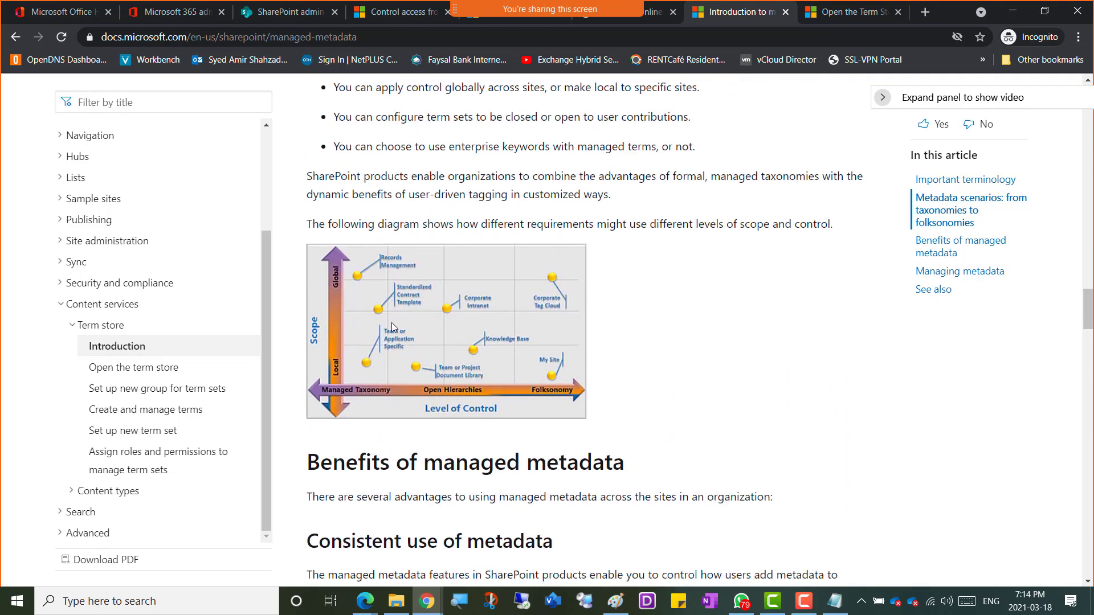
scroll(392, 325, up, 15)
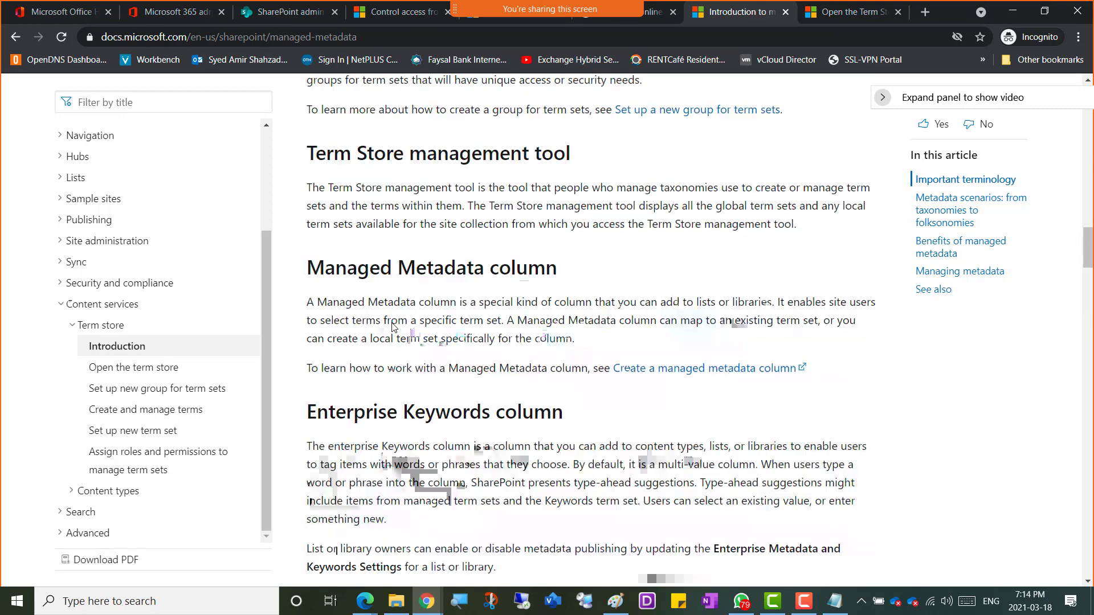
scroll(392, 323, up, 16)
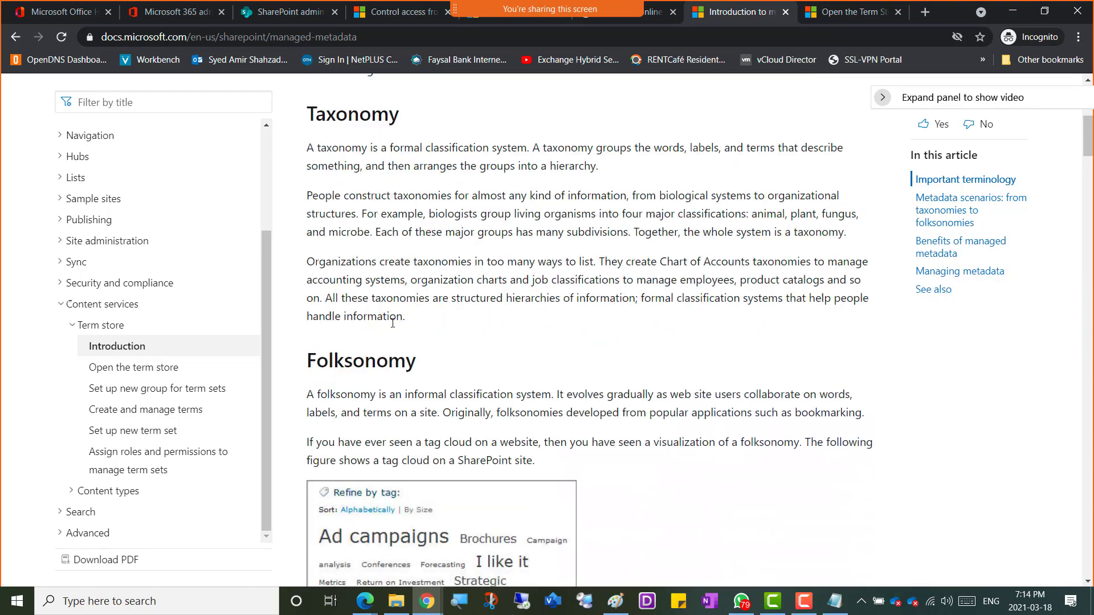
scroll(392, 327, down, 3)
scroll(392, 327, up, 4)
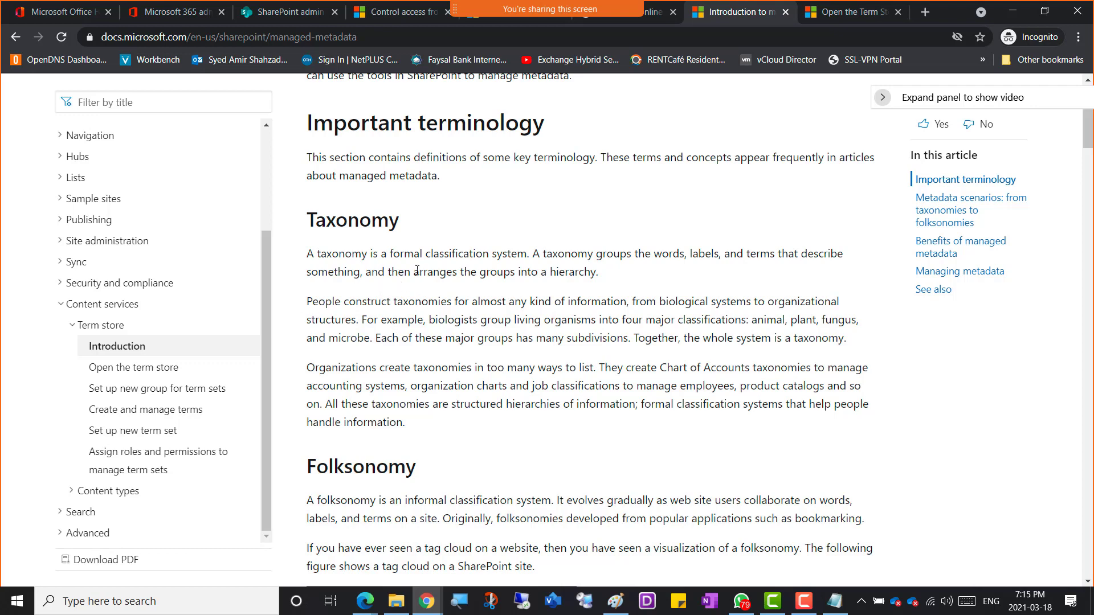
Step: Go to Sites > Active sites and open AmerCompanySite's URL in a new tab
click(284, 14)
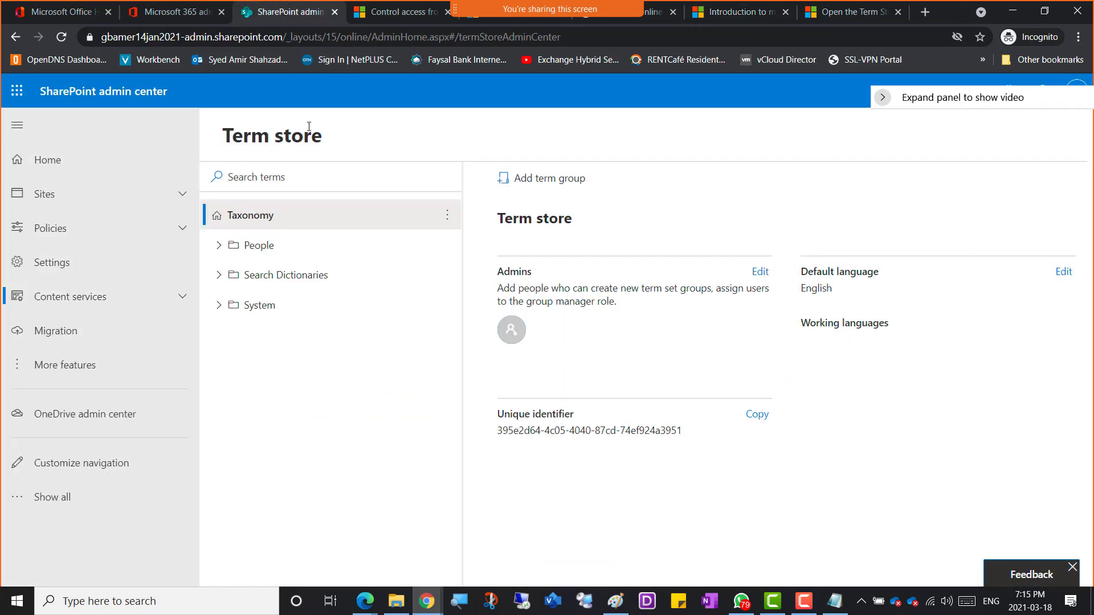
click(62, 204)
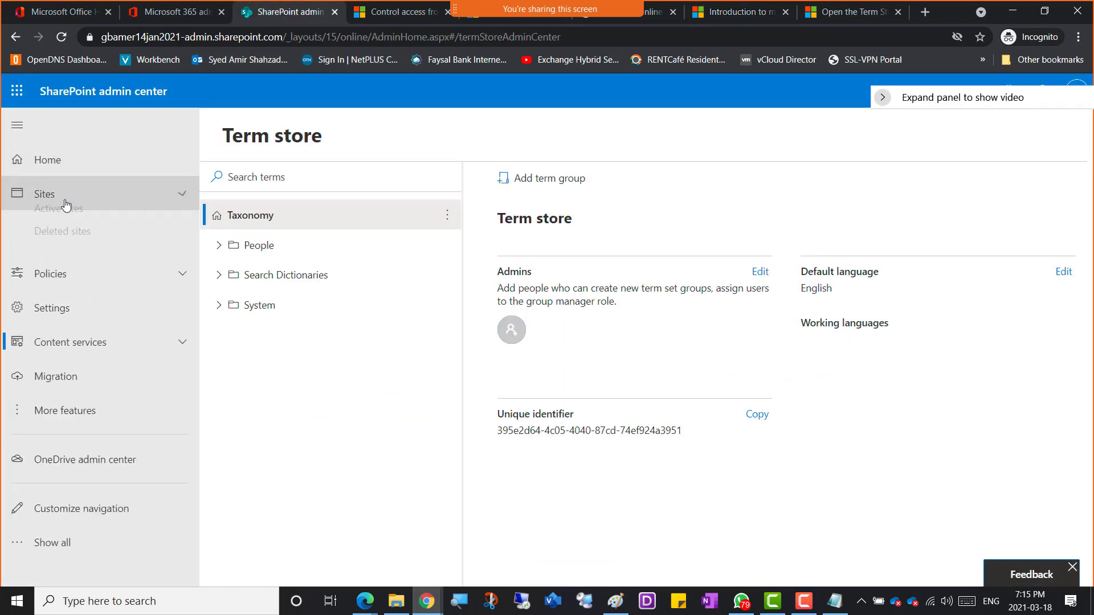
click(64, 228)
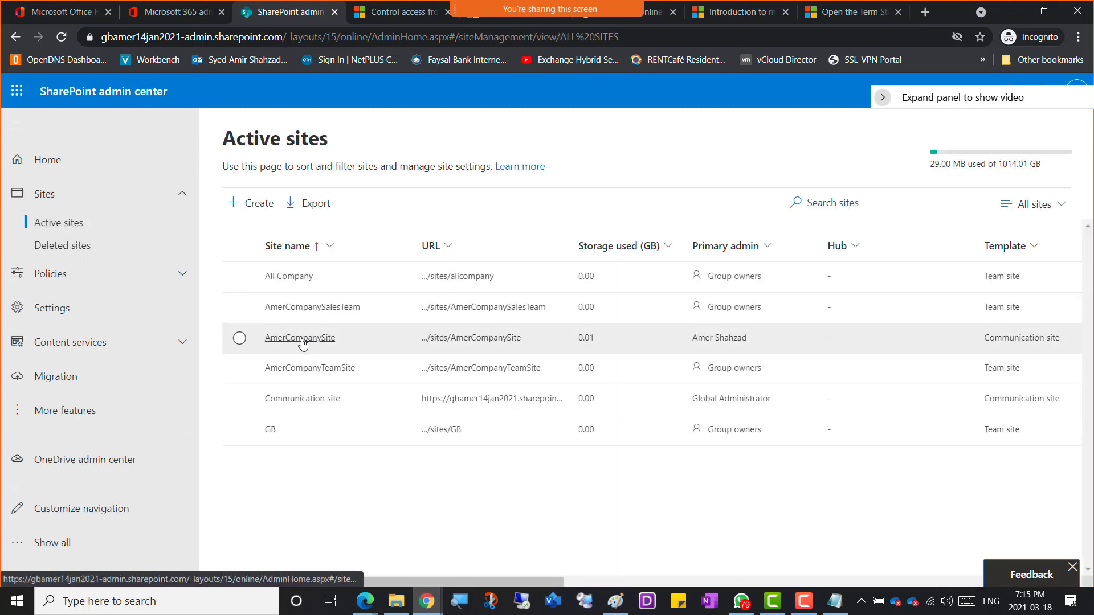
click(312, 342)
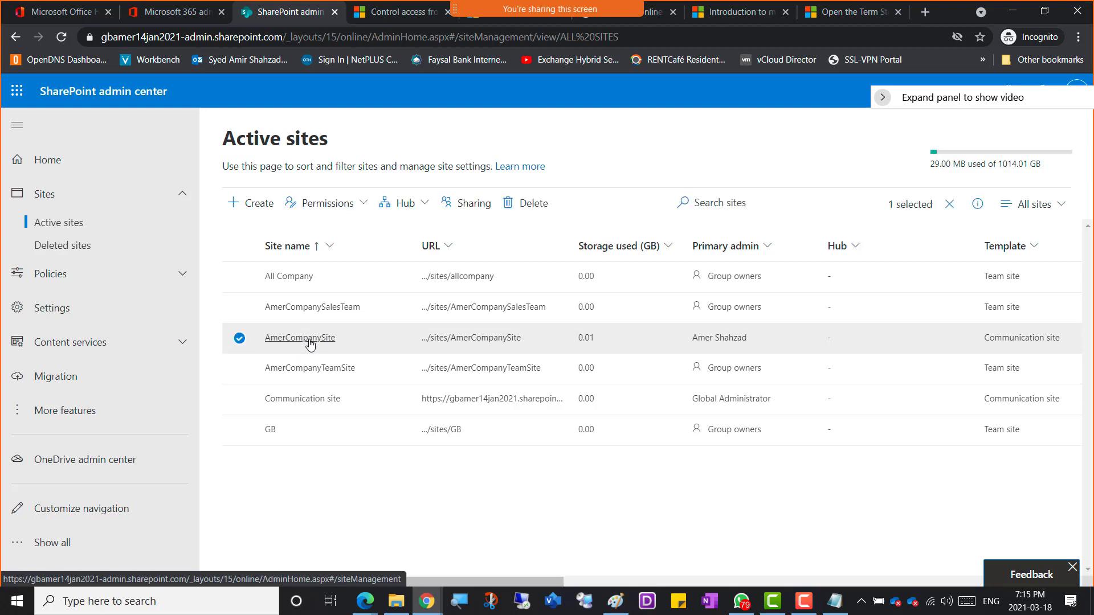
click(887, 298)
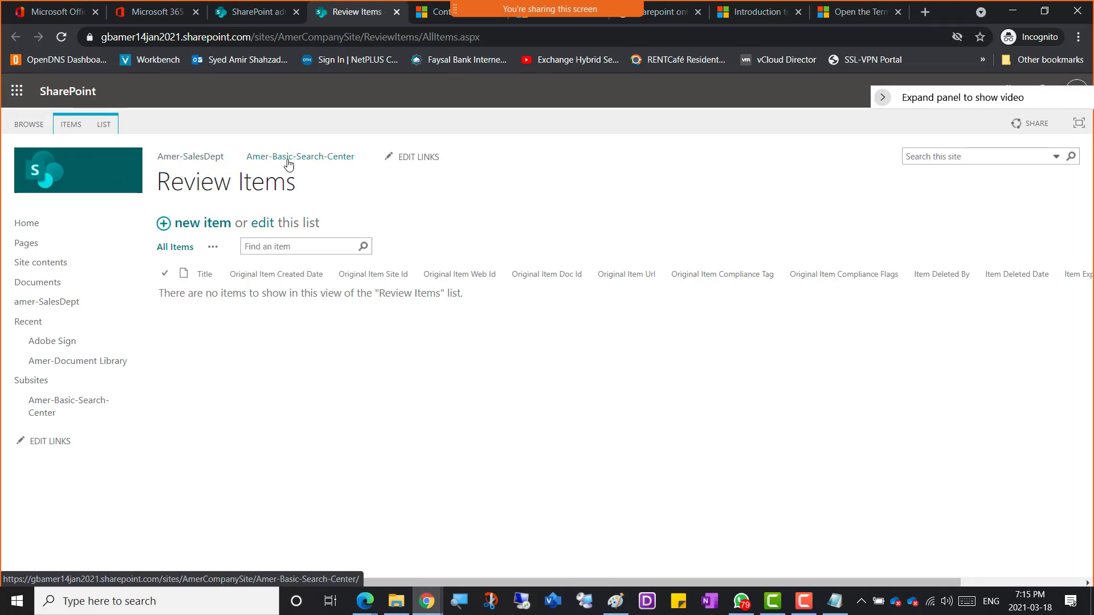
Step: Close the AmerCompanySite tab and open the Communication site's URL from Active sites in a new tab
click(33, 232)
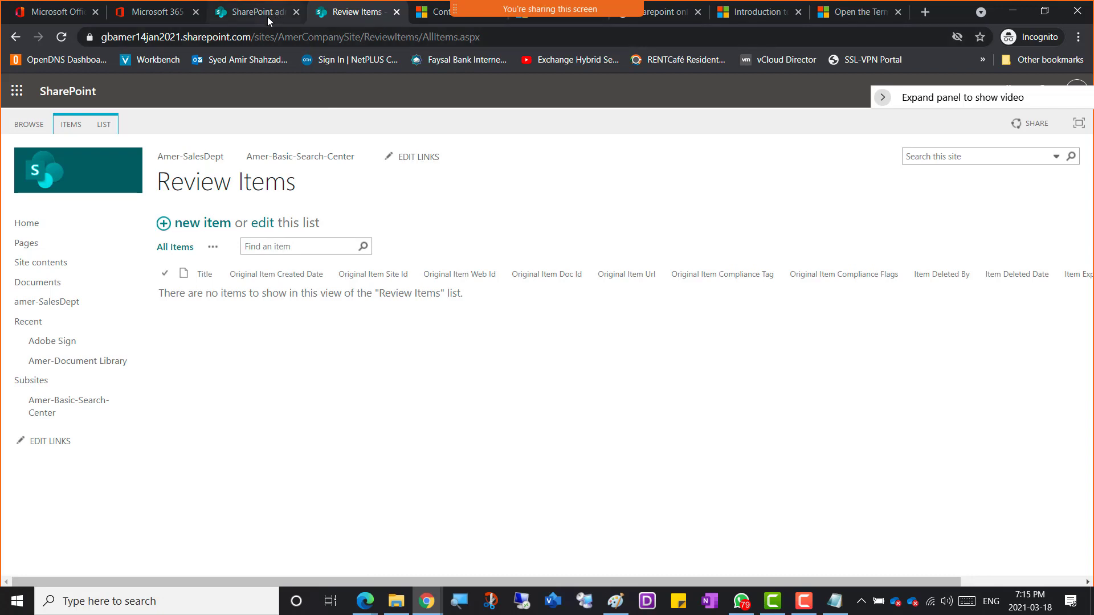
click(396, 12)
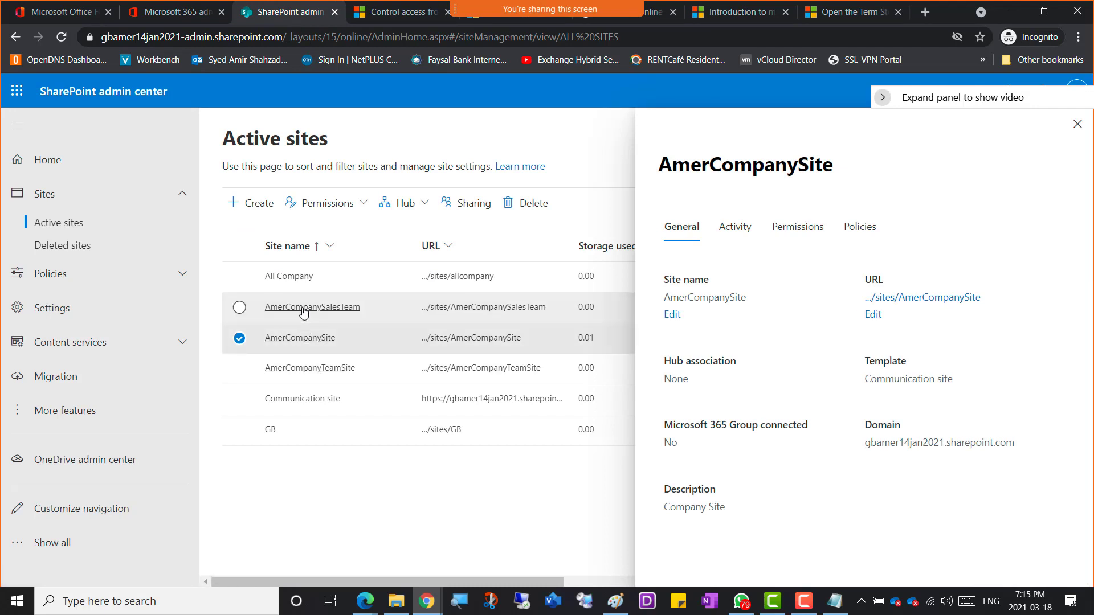
click(295, 401)
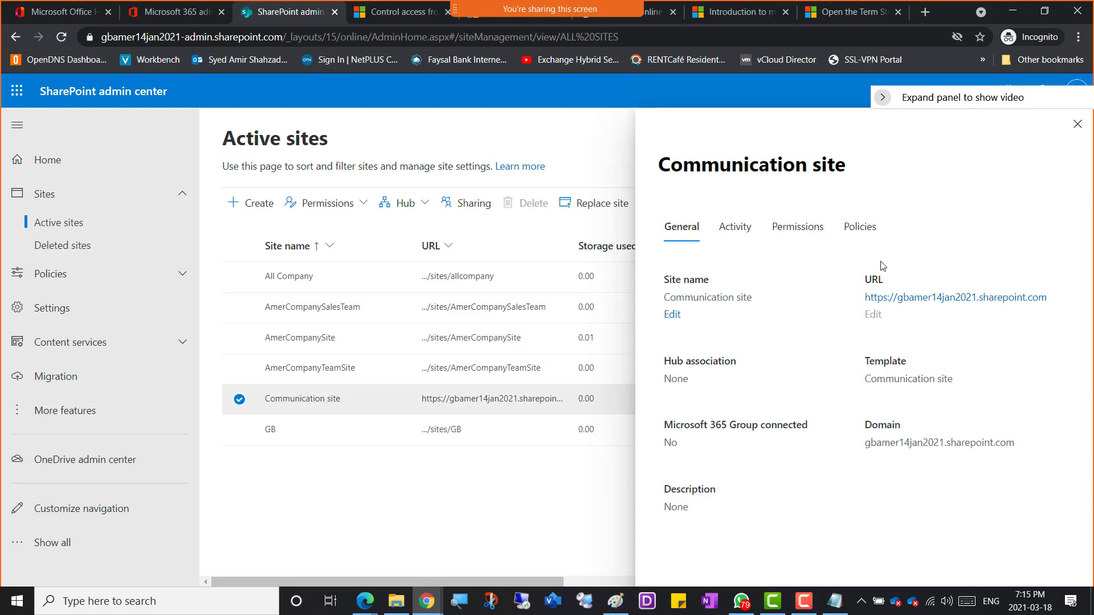
click(948, 298)
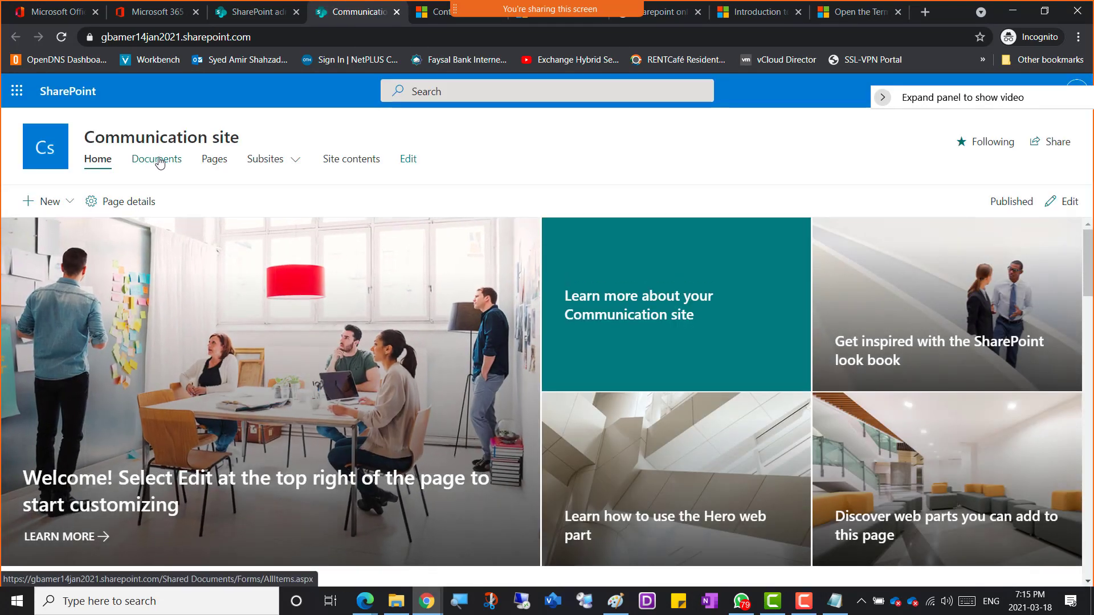
Step: Open the Communication site's Documents library and look over the + Add column types
click(160, 163)
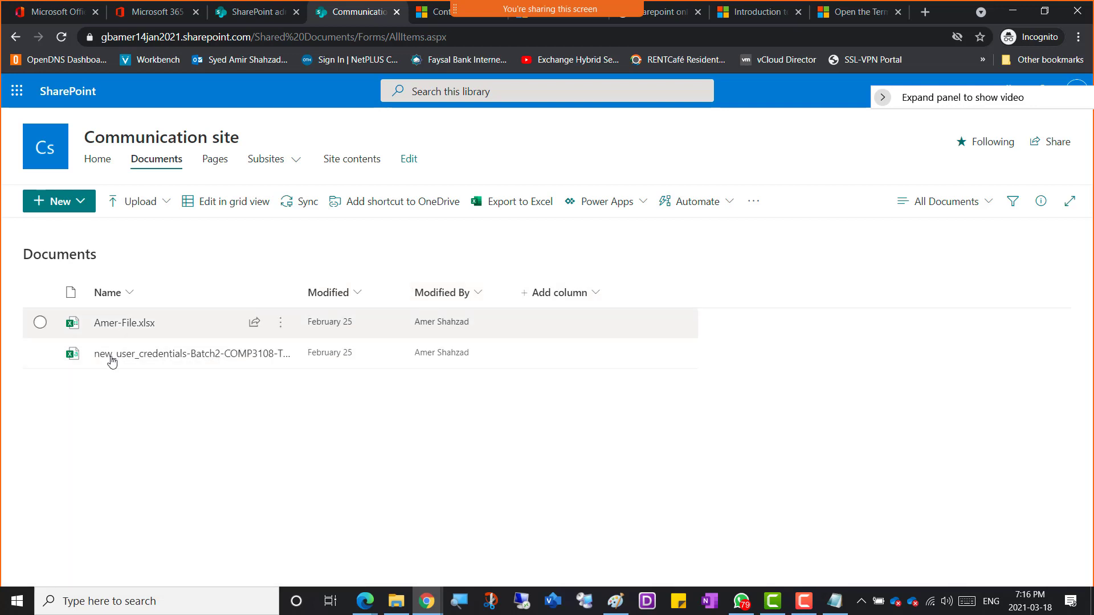
click(598, 296)
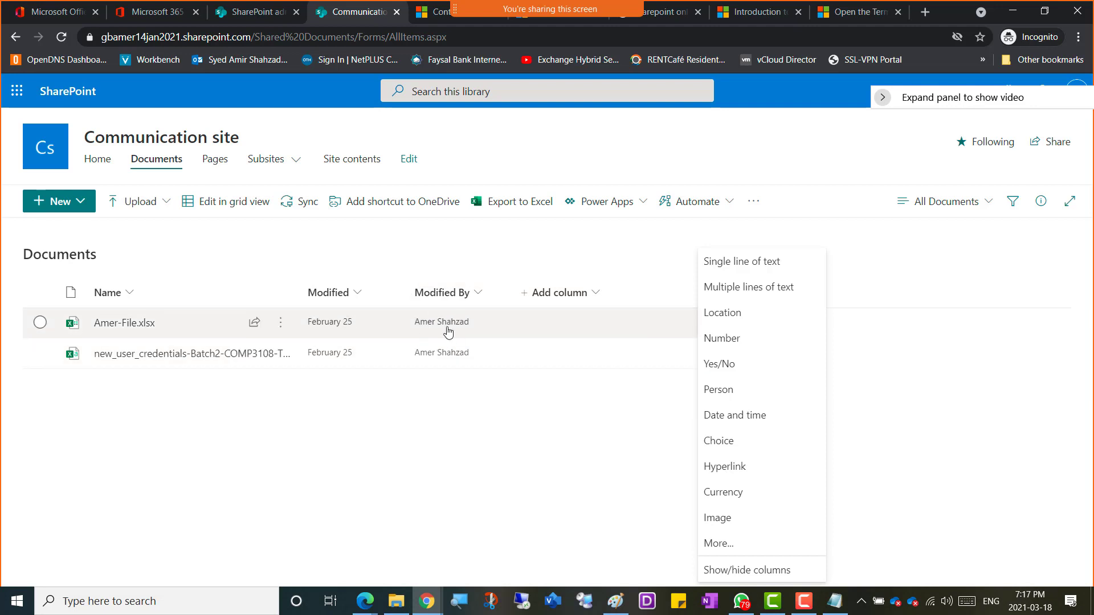
click(323, 335)
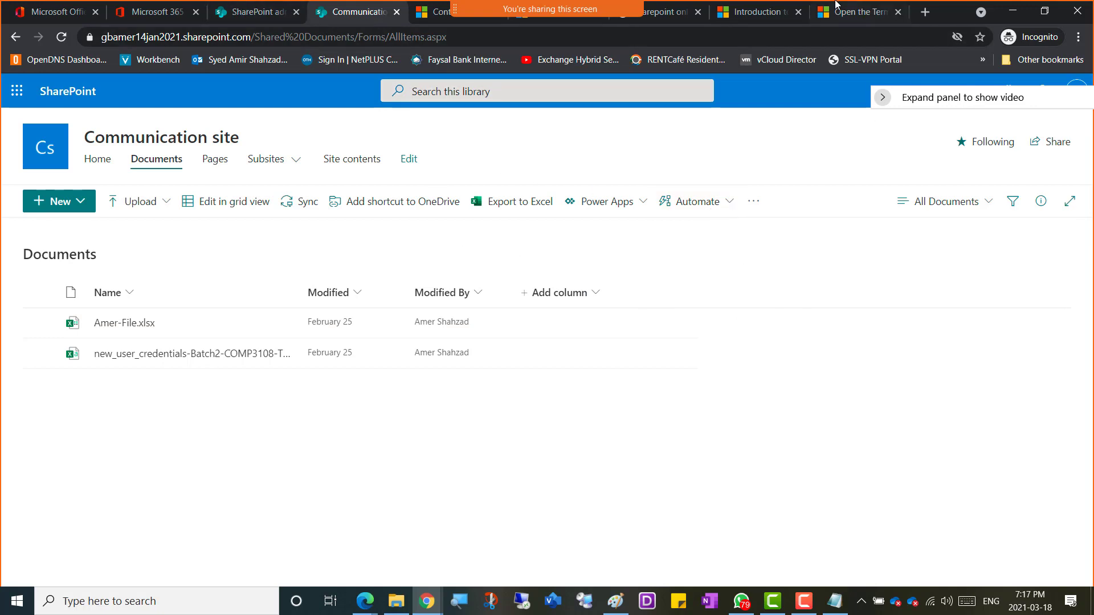
click(862, 12)
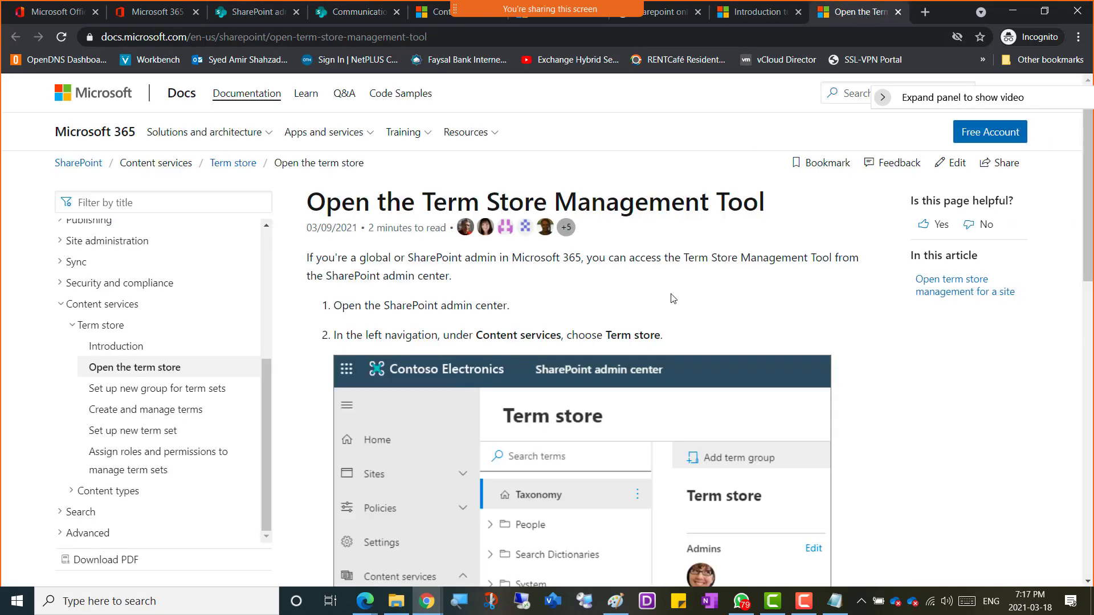
click(757, 17)
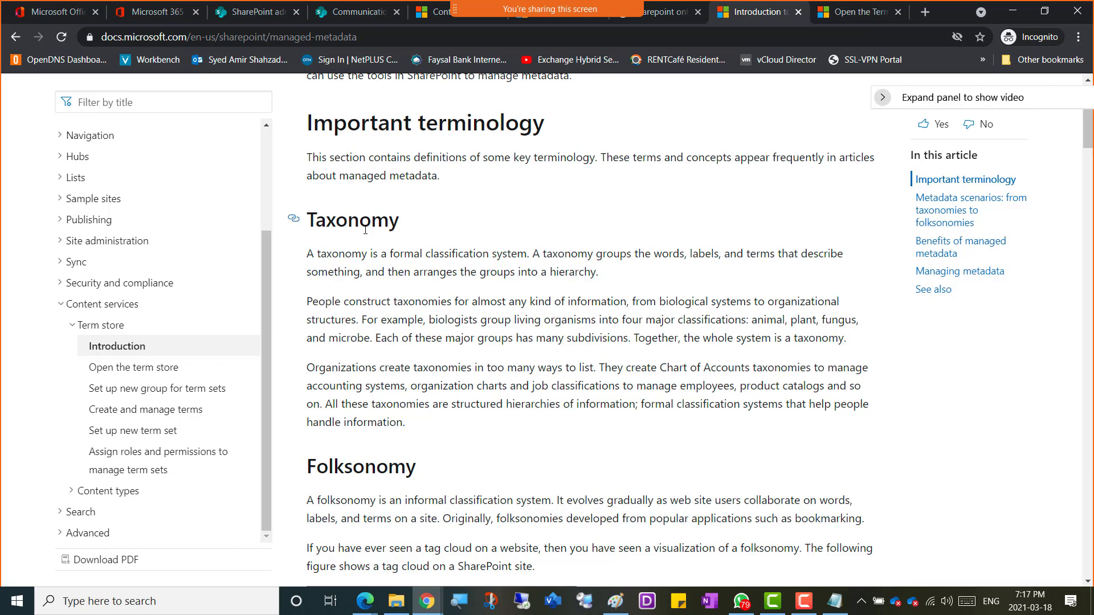
click(349, 14)
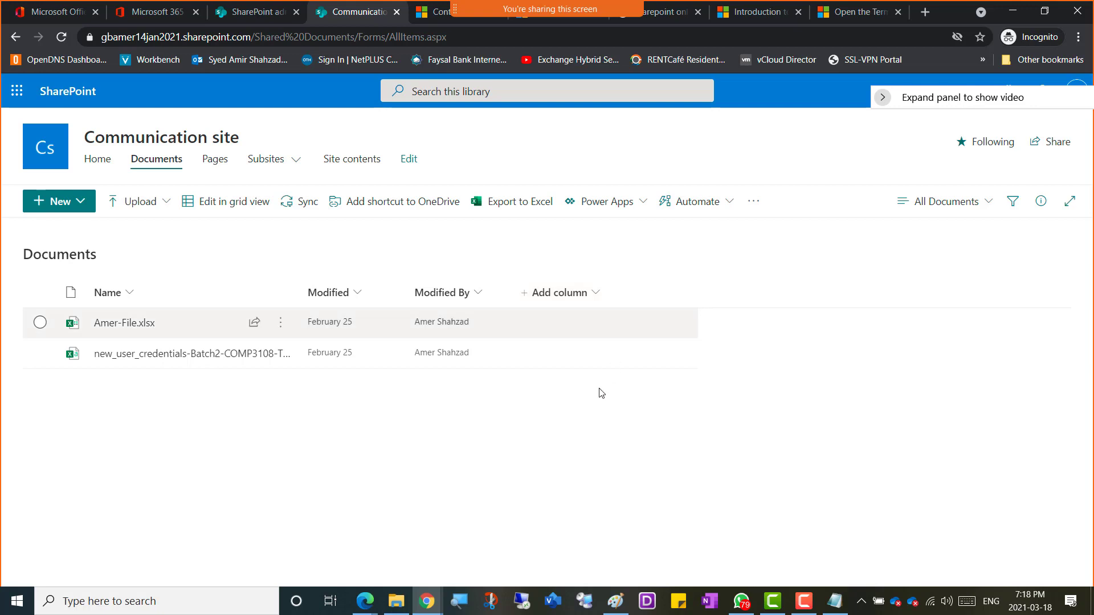
Step: Back on the Introduction to managed metadata article, select 'bookmarking' in the Folksonomy definition
click(845, 14)
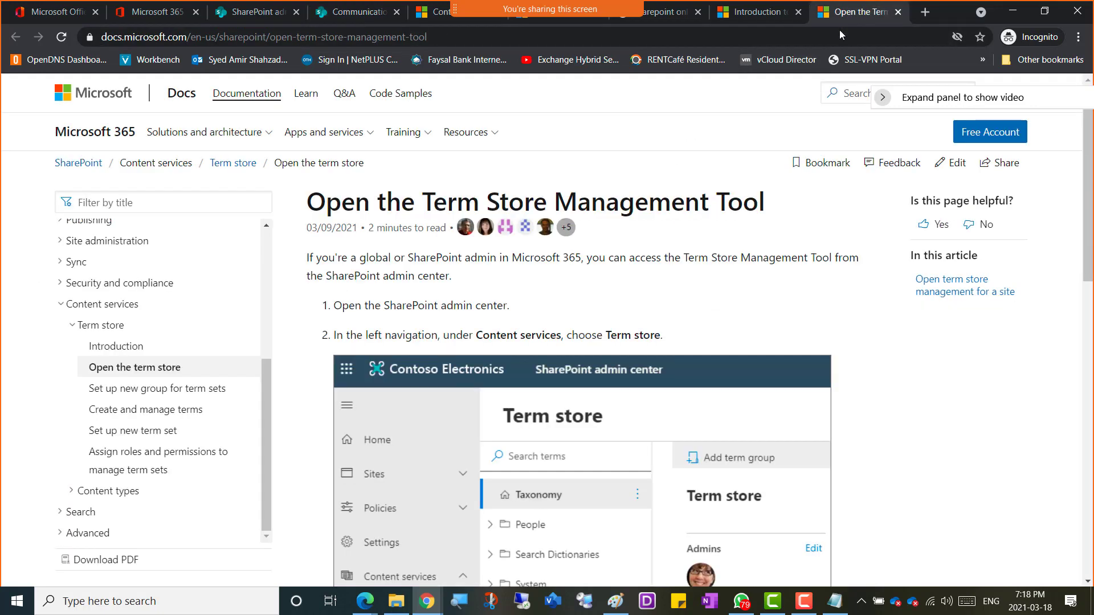
click(757, 11)
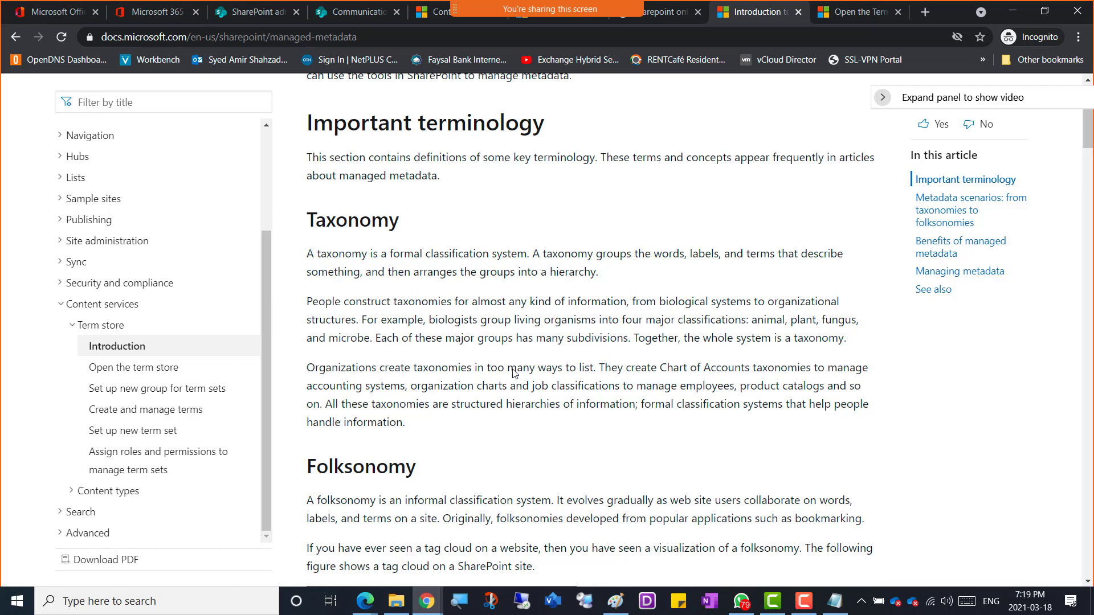
scroll(341, 356, down, 3)
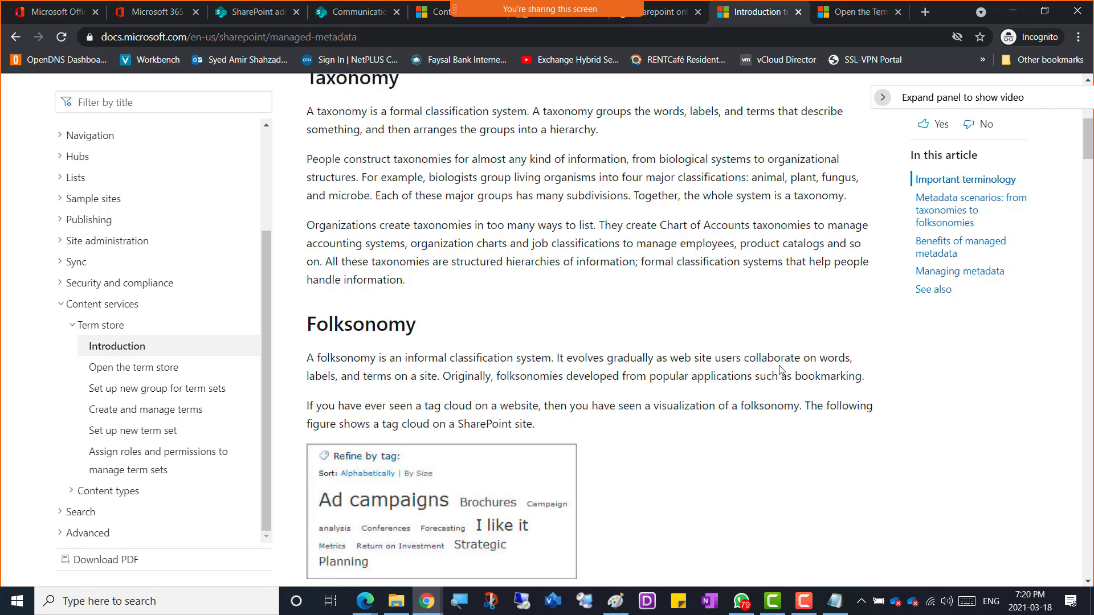
drag(865, 382, 791, 375)
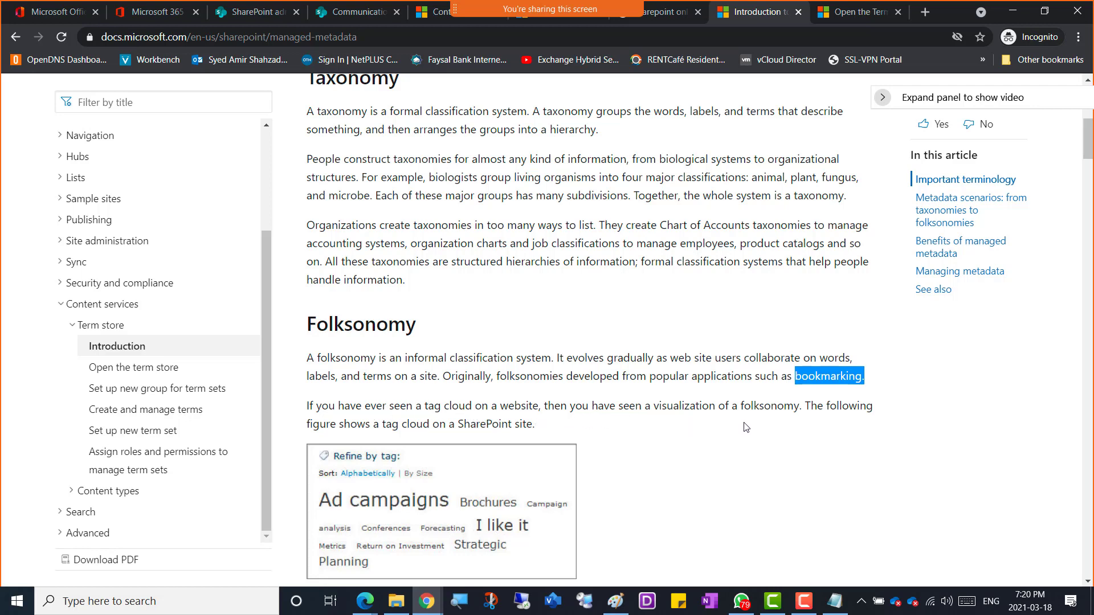
Step: Scroll through Important terminology, reading the Taxonomy, Folksonomy and Term Set definitions
scroll(621, 426, down, 1)
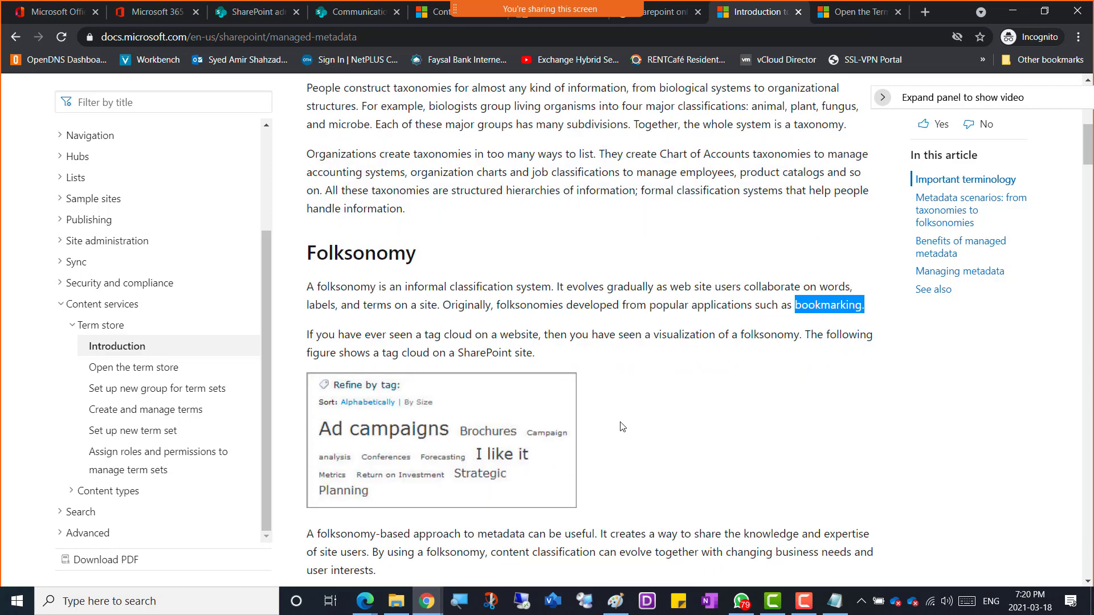
scroll(622, 426, down, 1)
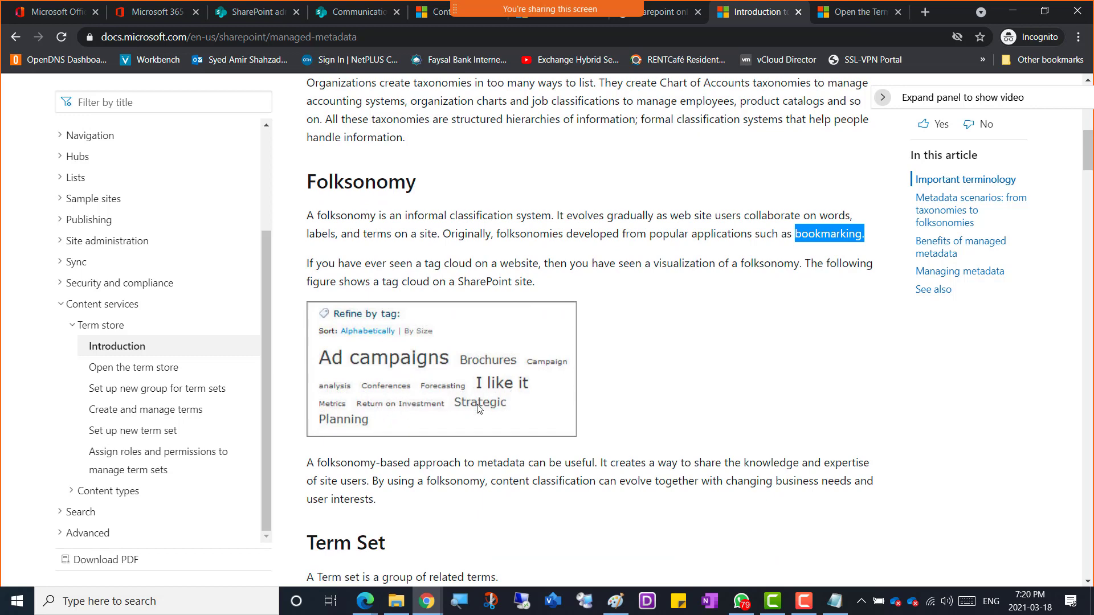
scroll(400, 430, down, 2)
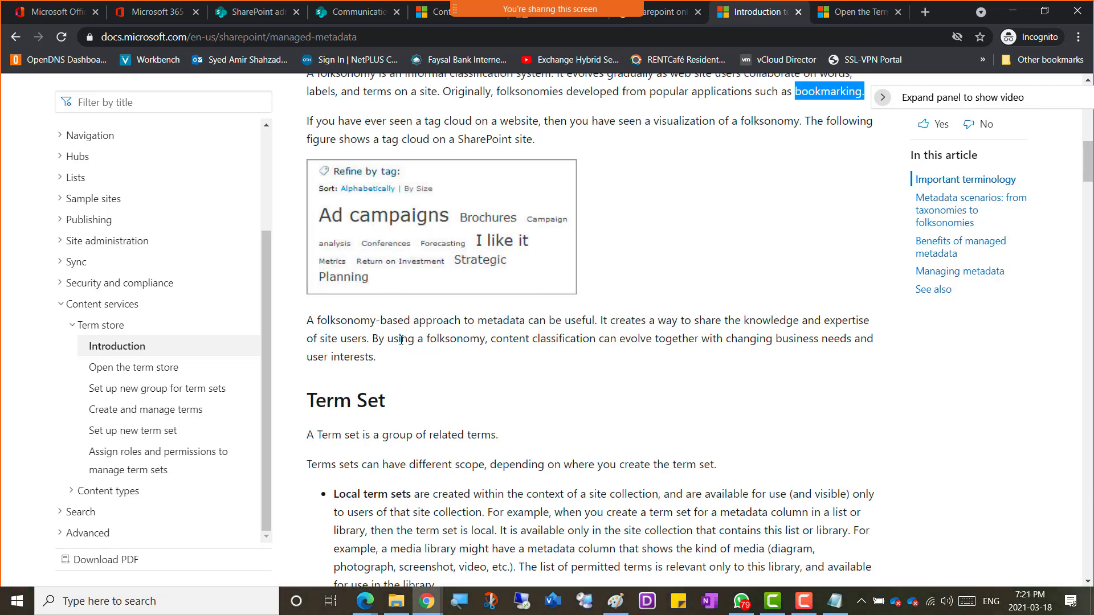
scroll(585, 287, up, 6)
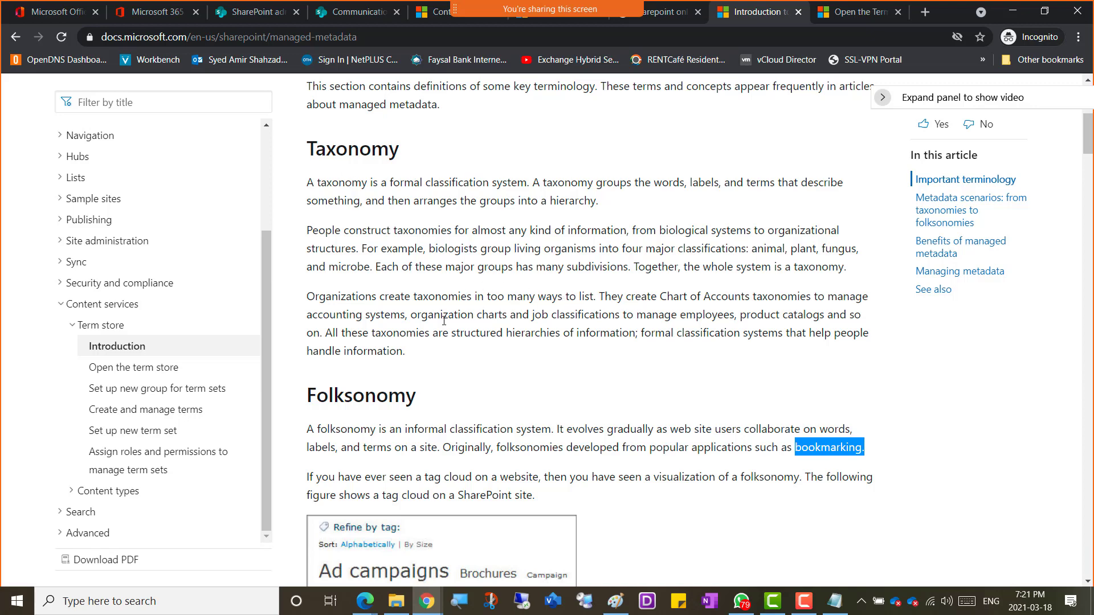
scroll(450, 307, down, 9)
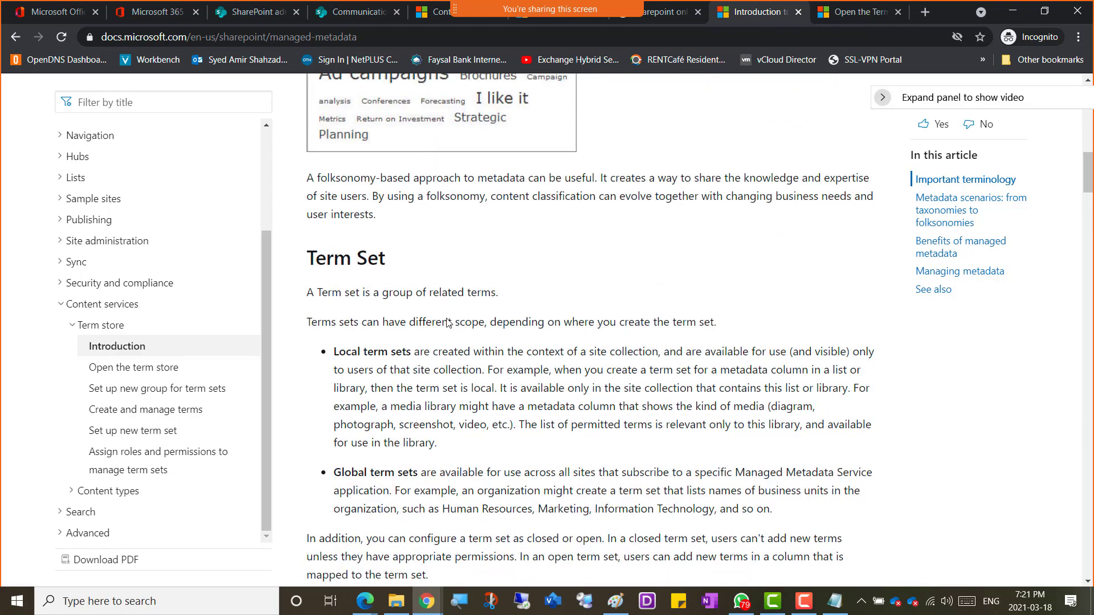
scroll(447, 322, down, 4)
scroll(447, 320, up, 14)
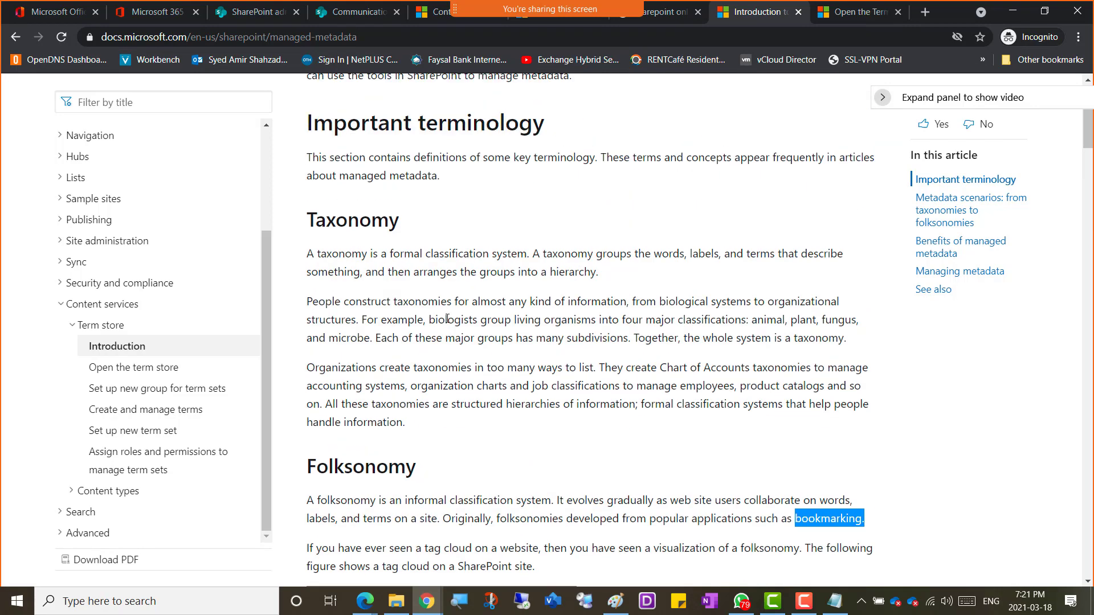
Step: Copy the article's terminology text through Folksonomy and paste it into the OneNote page
click(308, 126)
drag(308, 126, 471, 509)
scroll(683, 455, down, 3)
scroll(640, 488, down, 3)
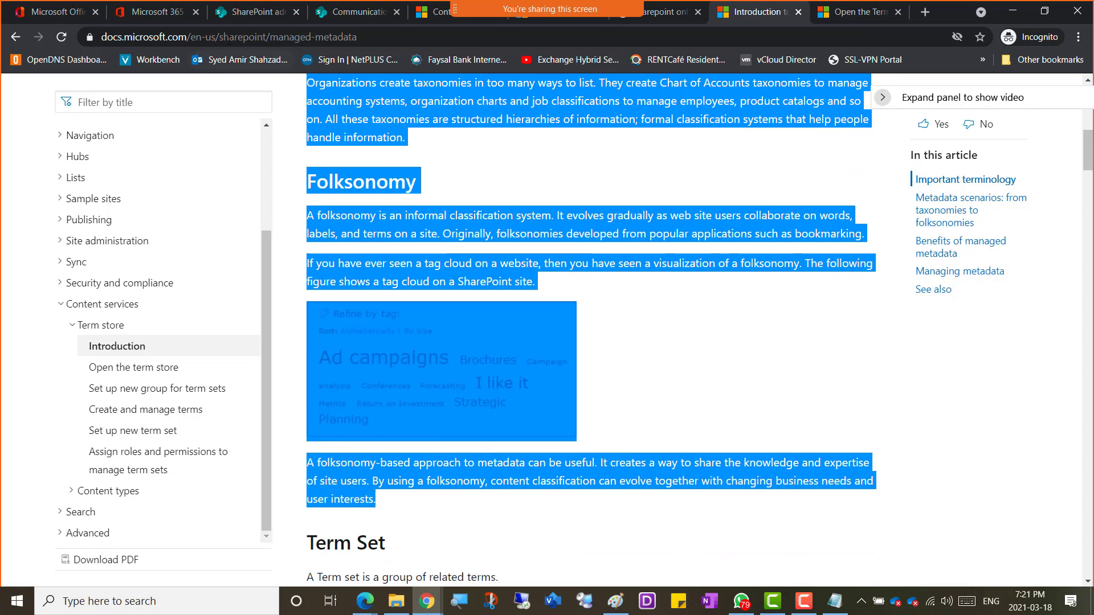
key(alt+Tab)
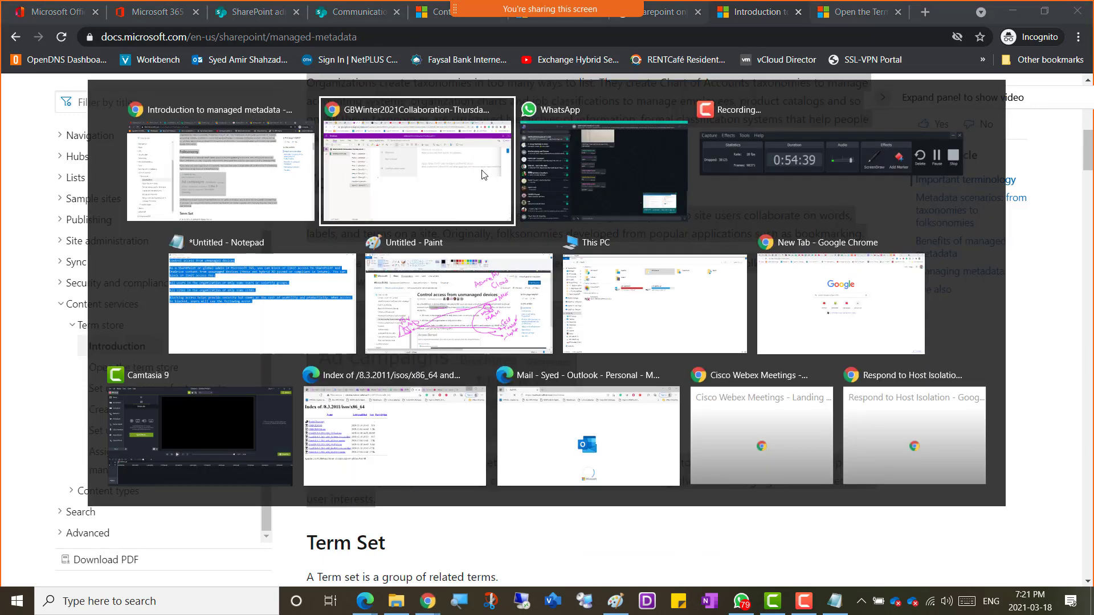
click(481, 200)
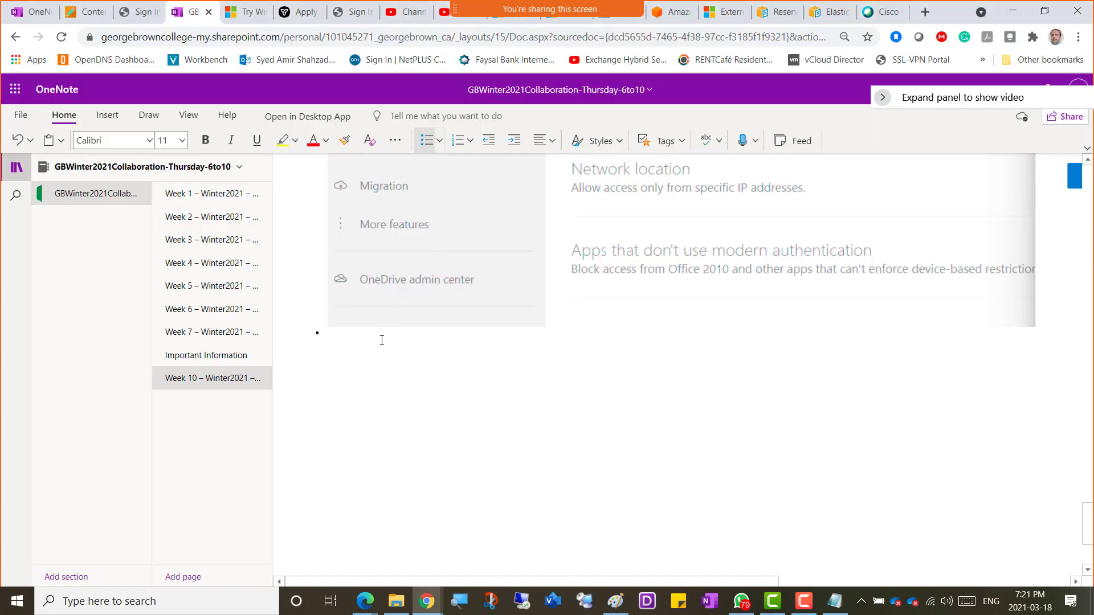
key(ctrl+v)
scroll(399, 330, up, 3)
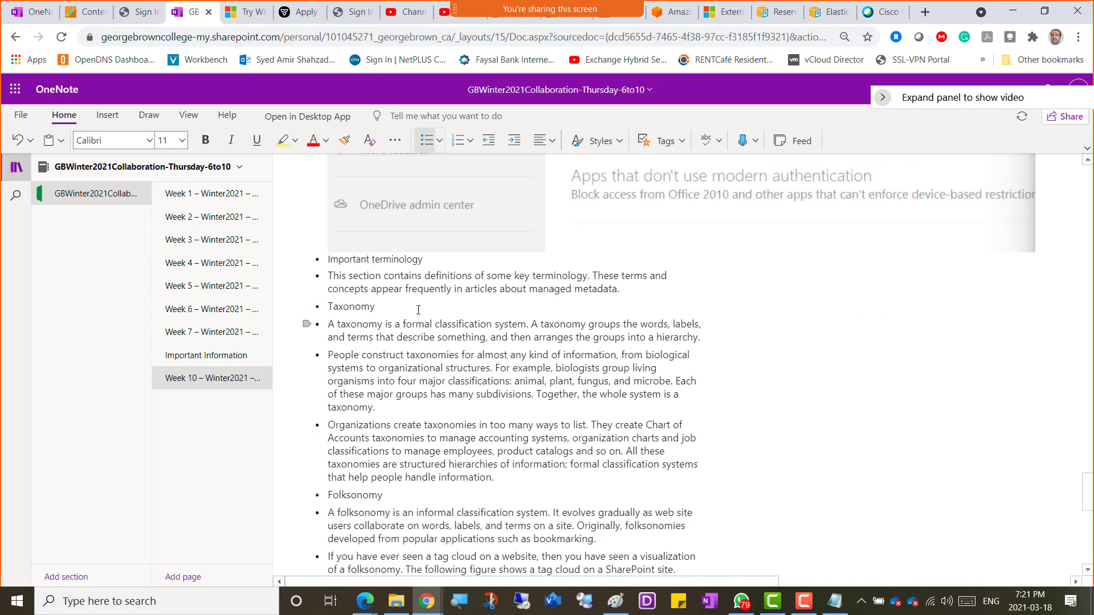
Step: Copy the title 'Introduction to managed metadata' and paste it above Important terminology in OneNote
key(alt+Tab)
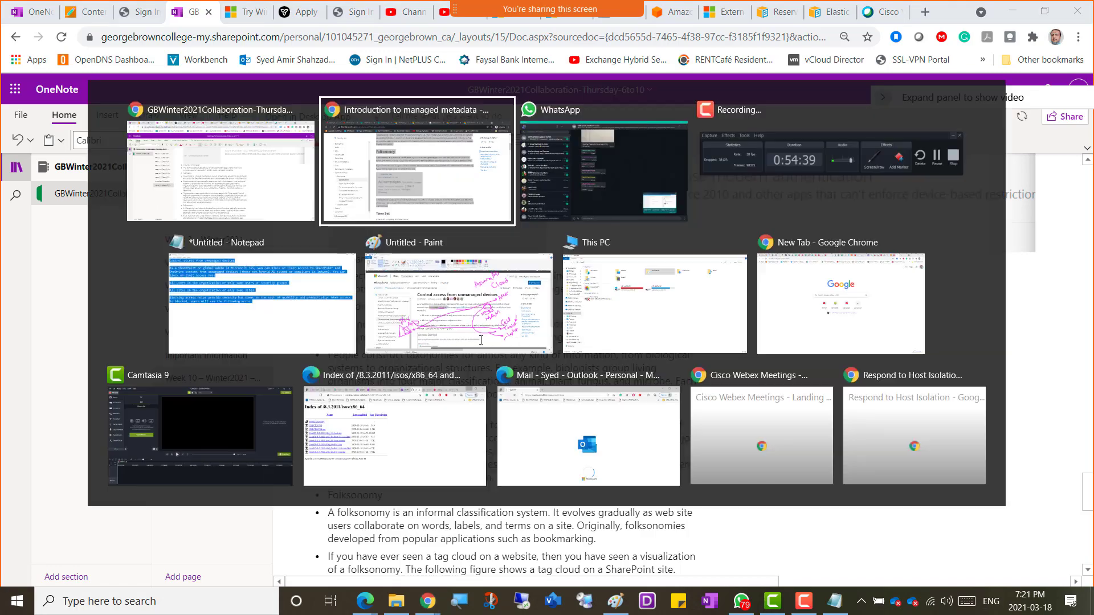
scroll(504, 266, up, 15)
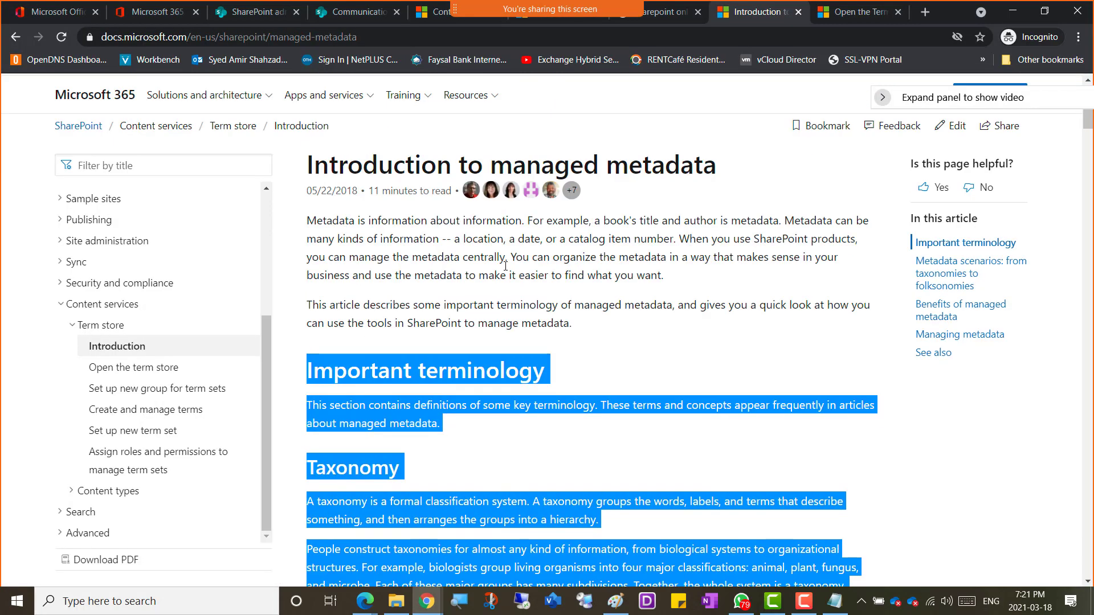
scroll(473, 246, up, 1)
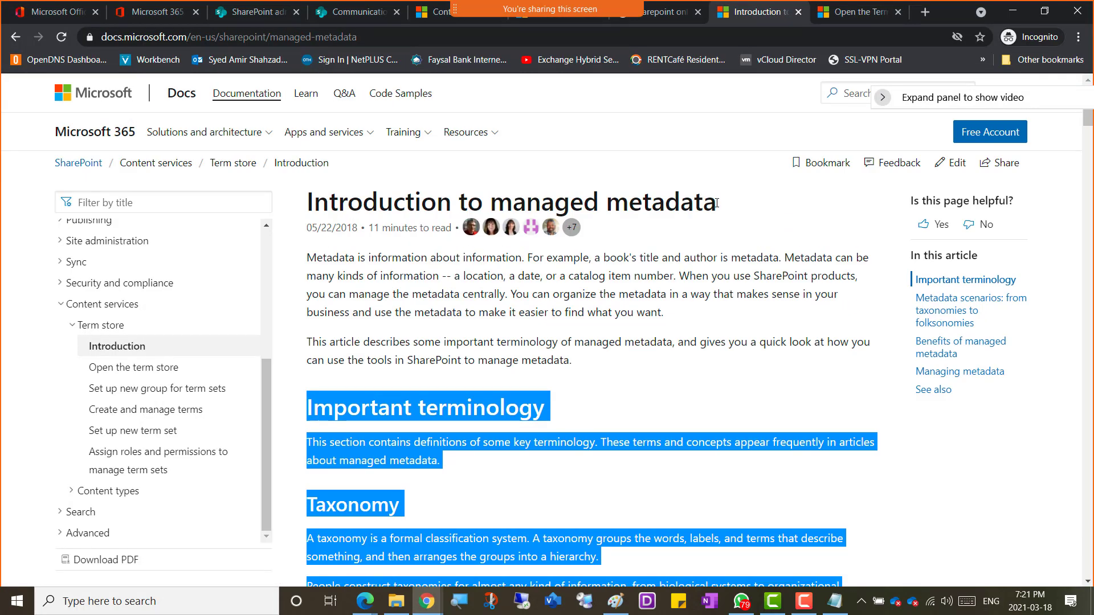
drag(716, 203, 310, 196)
right_click(335, 199)
click(355, 211)
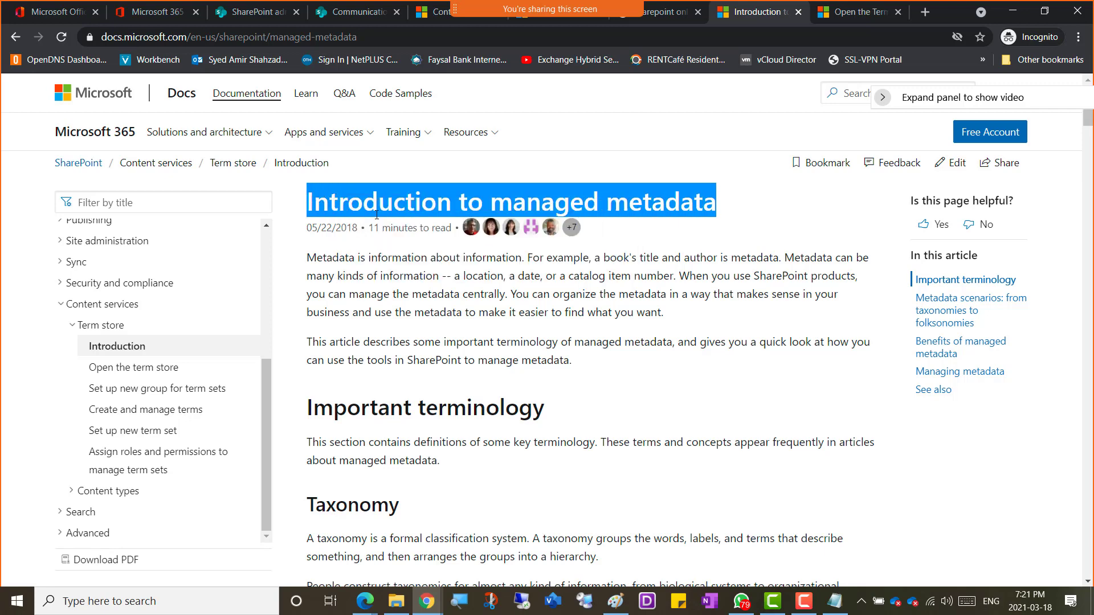
key(alt+Tab)
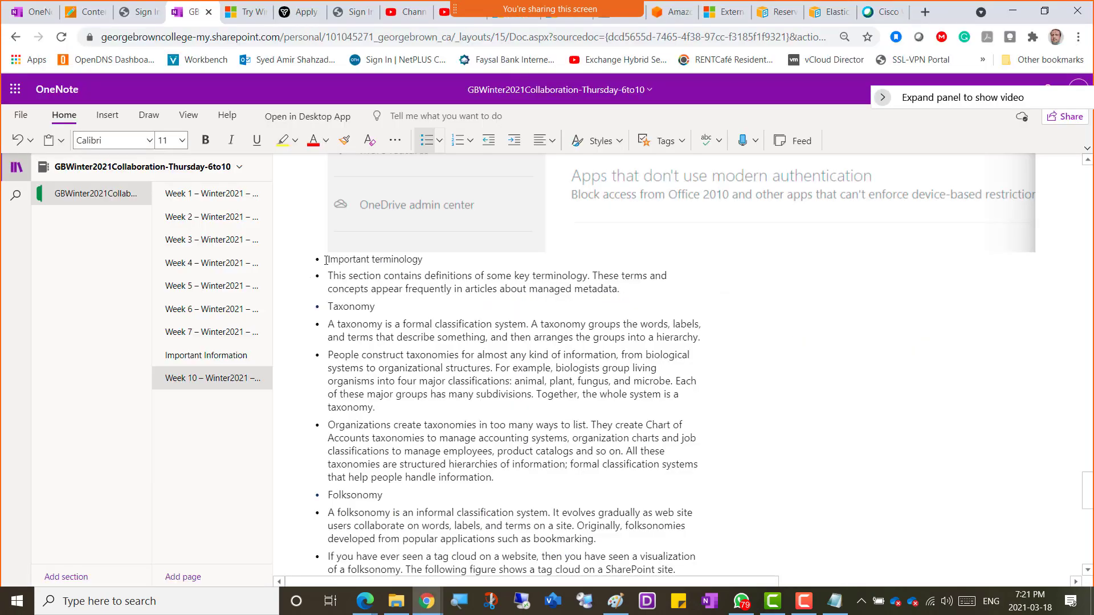
click(326, 260)
key(Return)
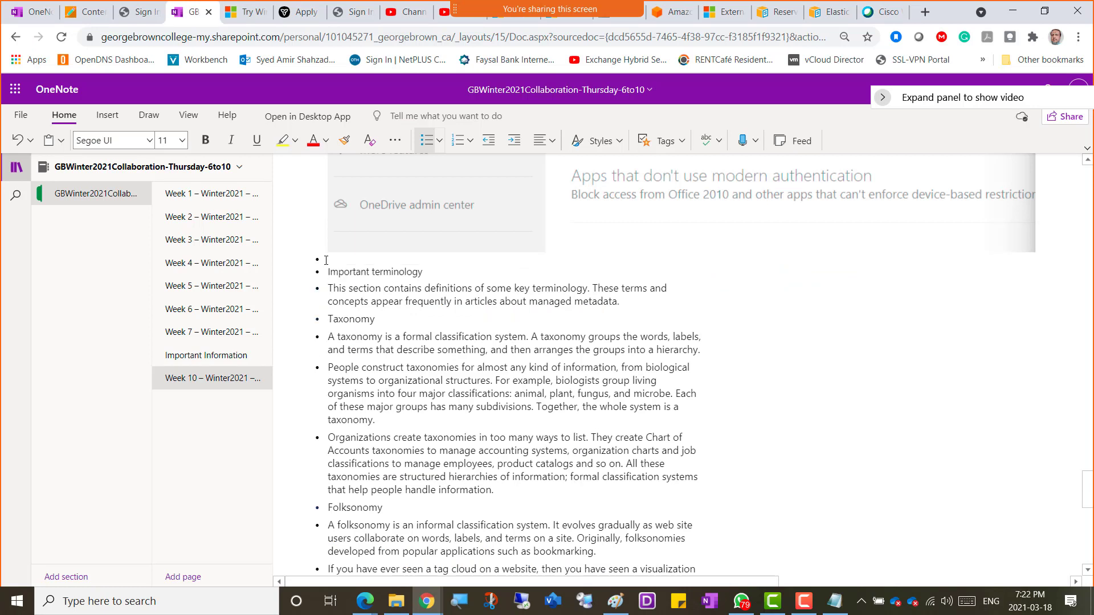
key(ctrl+v)
Step: Set the title and Important terminology headings to font size 20
key(shift+Up)
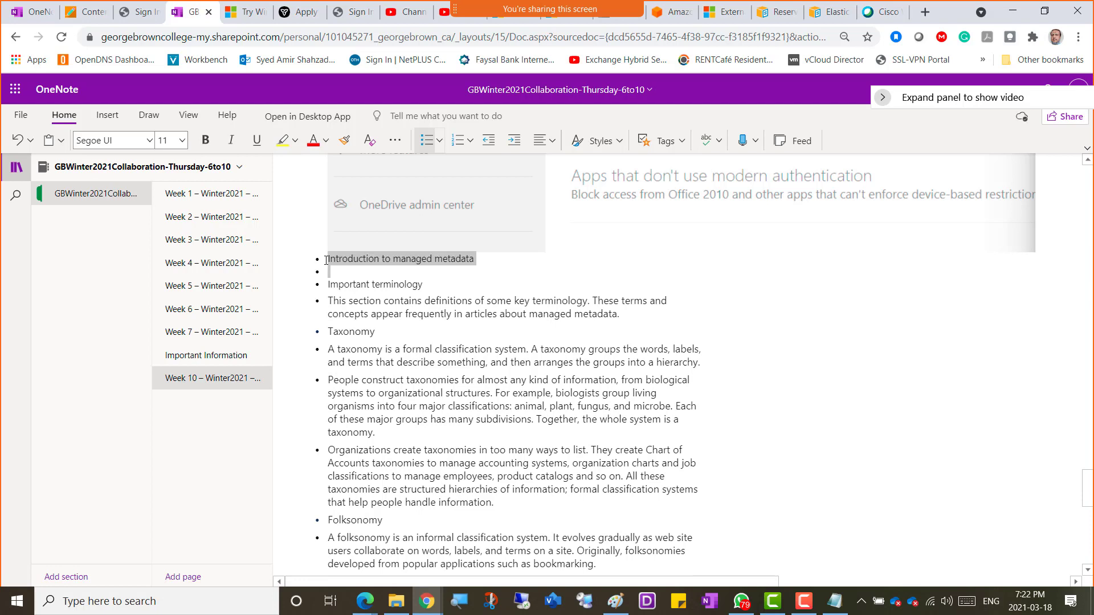
key(shift+Down)
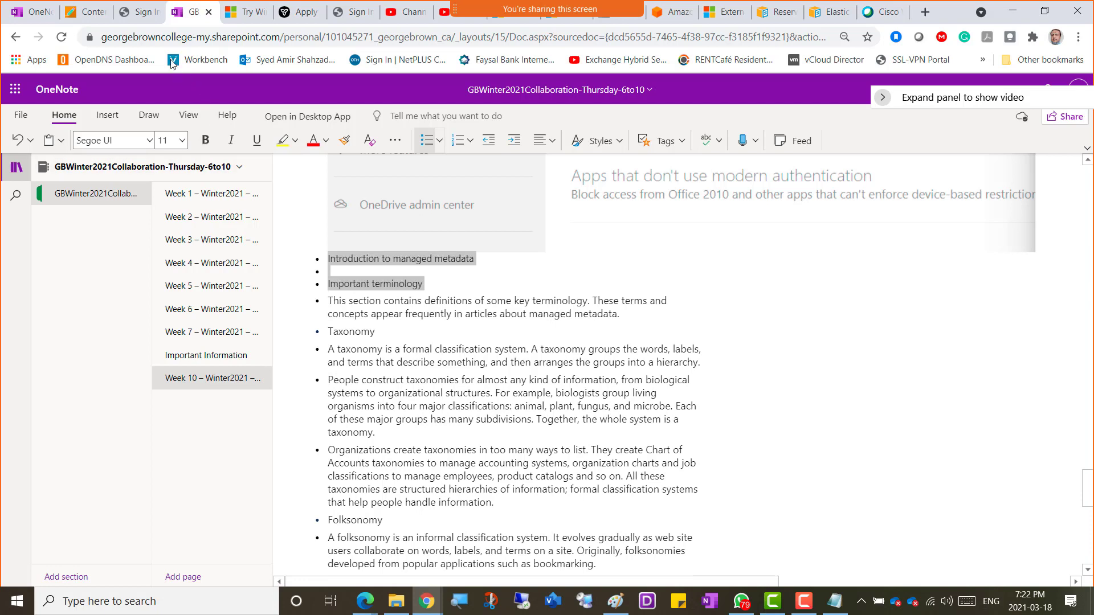
click(182, 140)
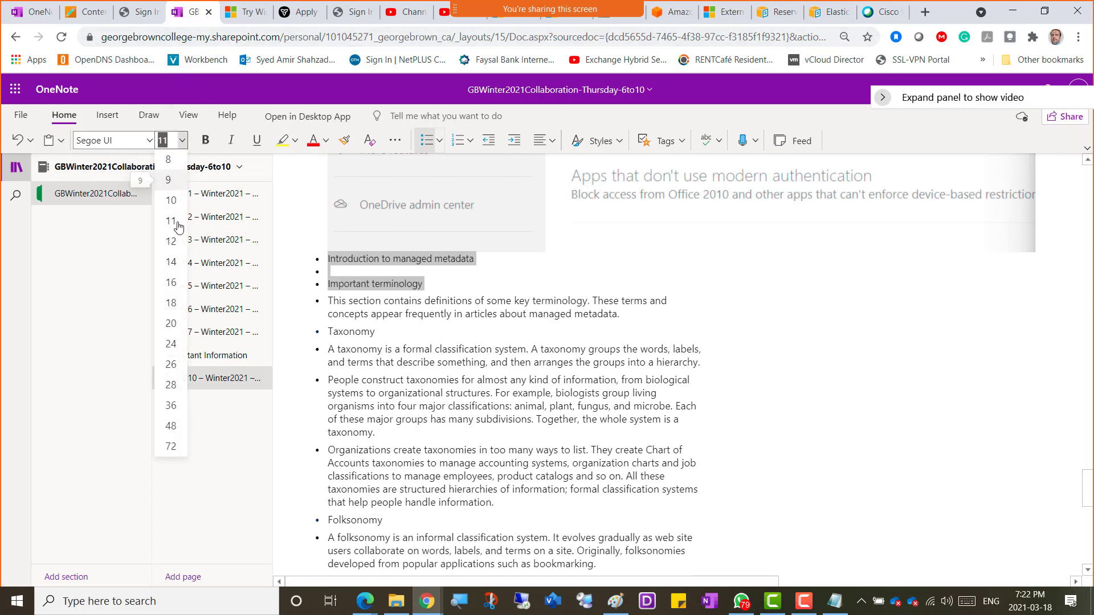
click(171, 323)
click(536, 314)
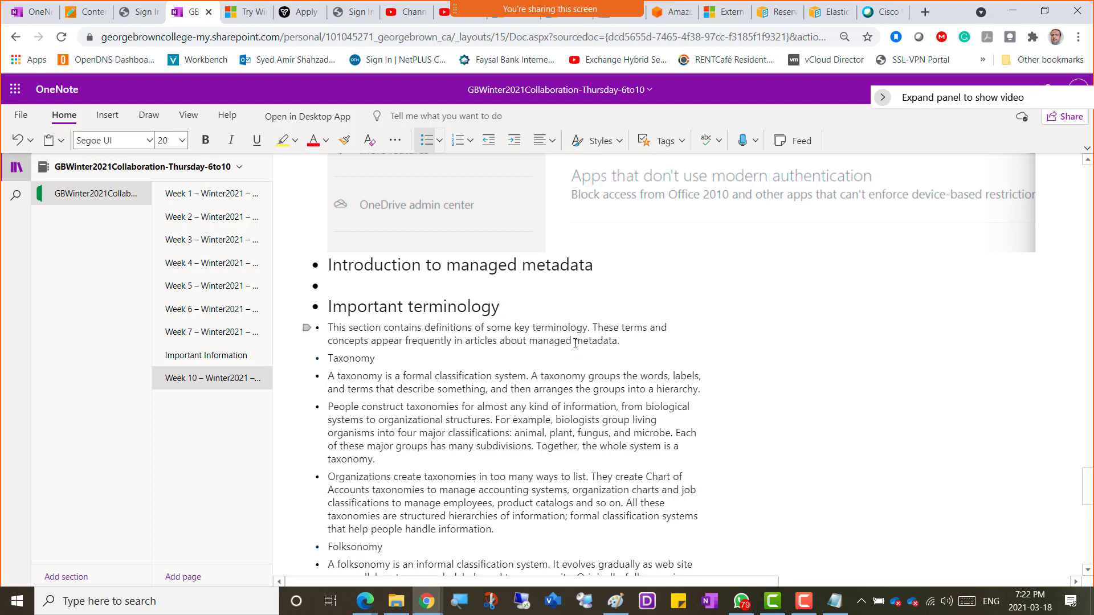
key(alt+Tab)
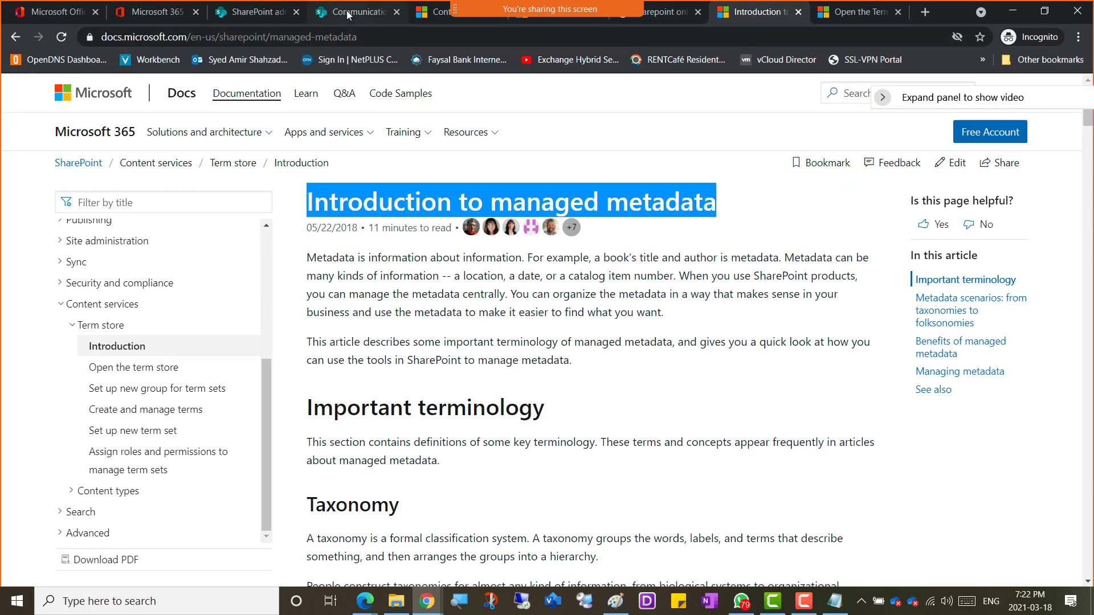
Step: In SharePoint admin center, open Content services > Term store and expand the System group
click(347, 12)
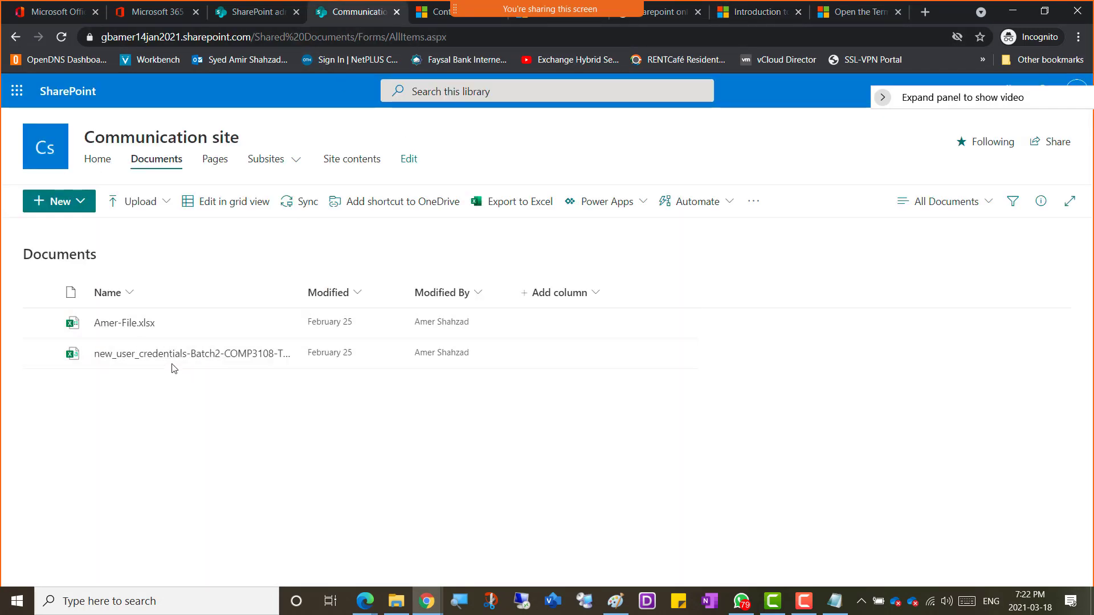
click(255, 16)
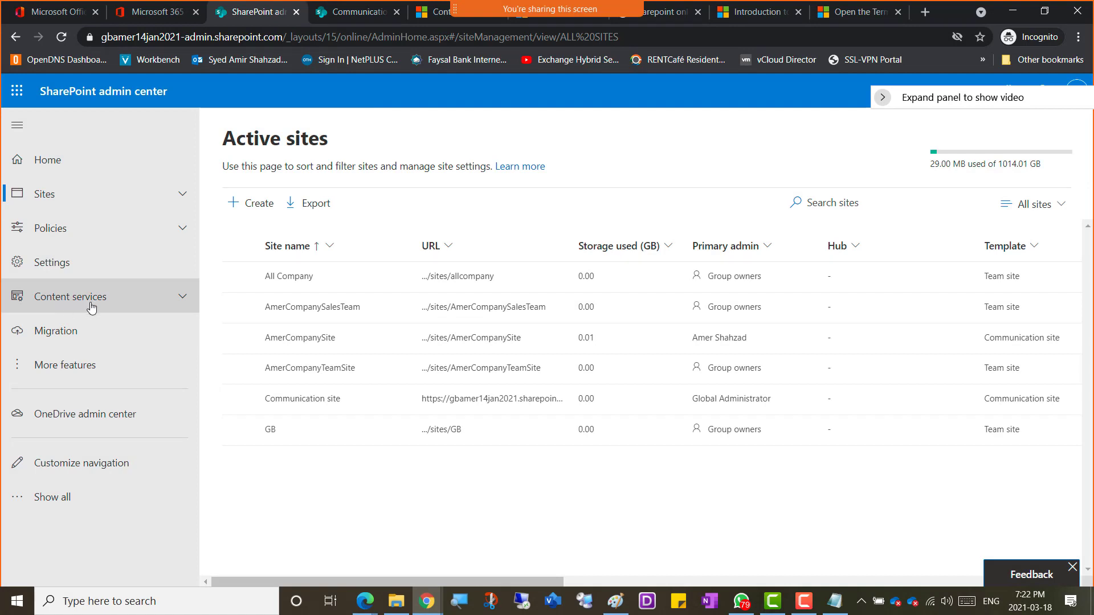
click(86, 301)
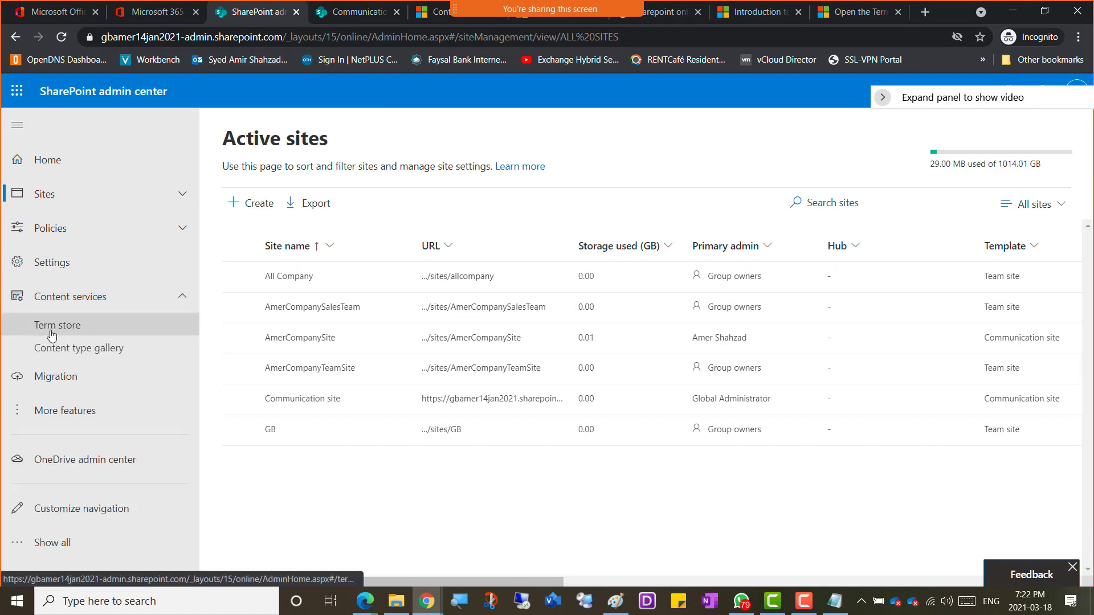
click(68, 329)
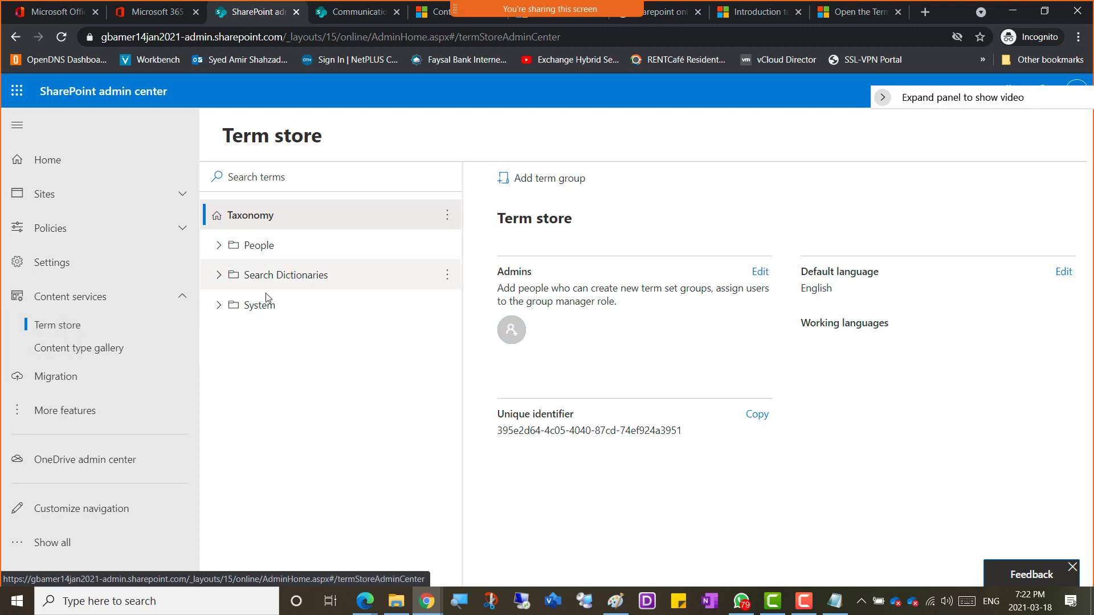
click(217, 312)
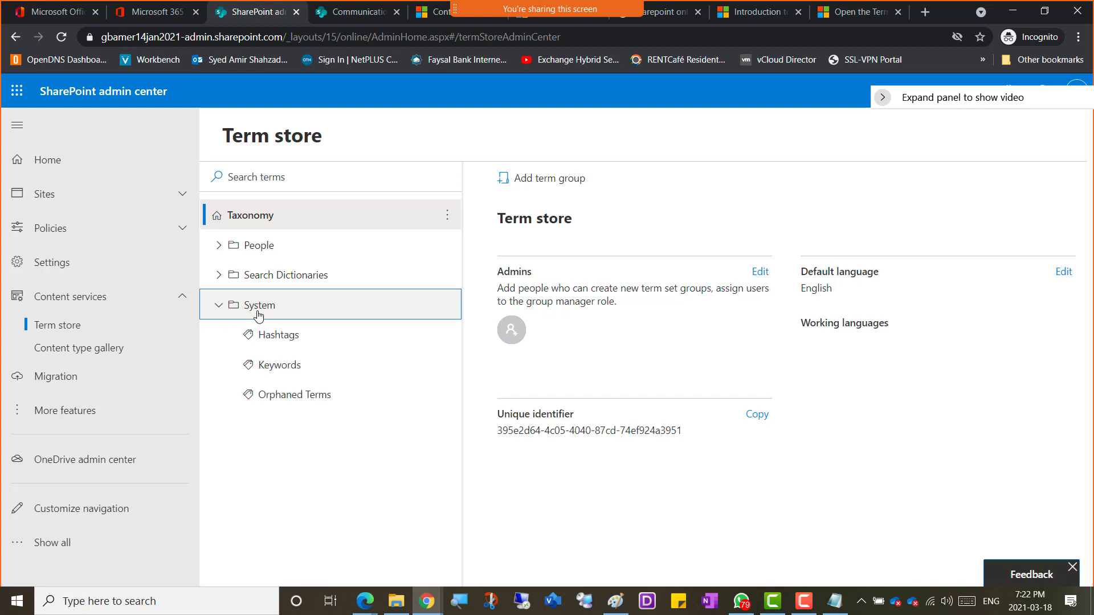
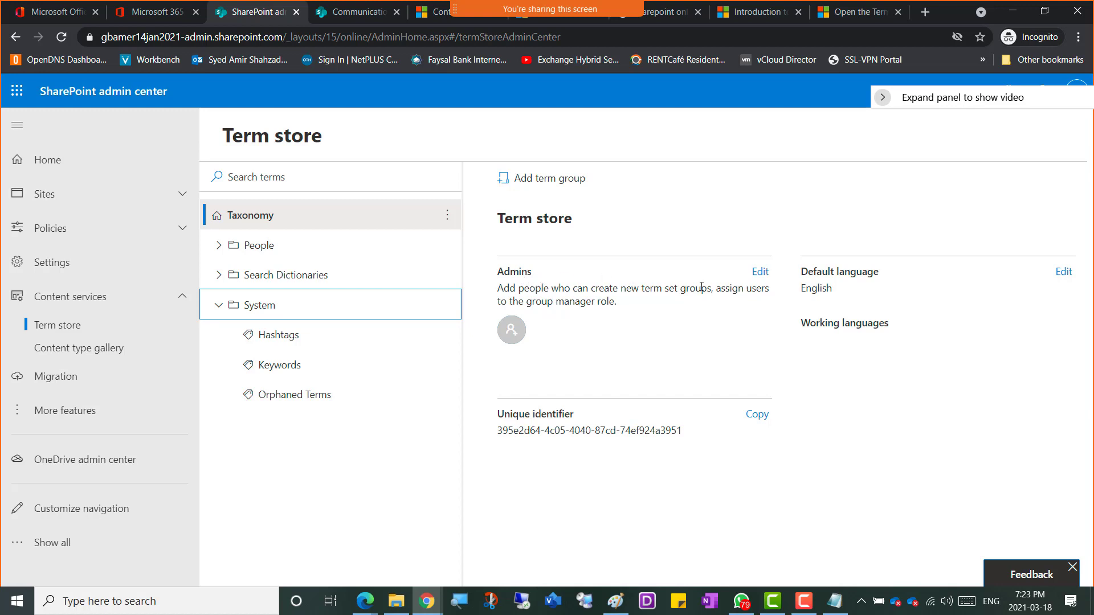
Step: Look up the signed-in admin account's e-mail from its account details
click(760, 272)
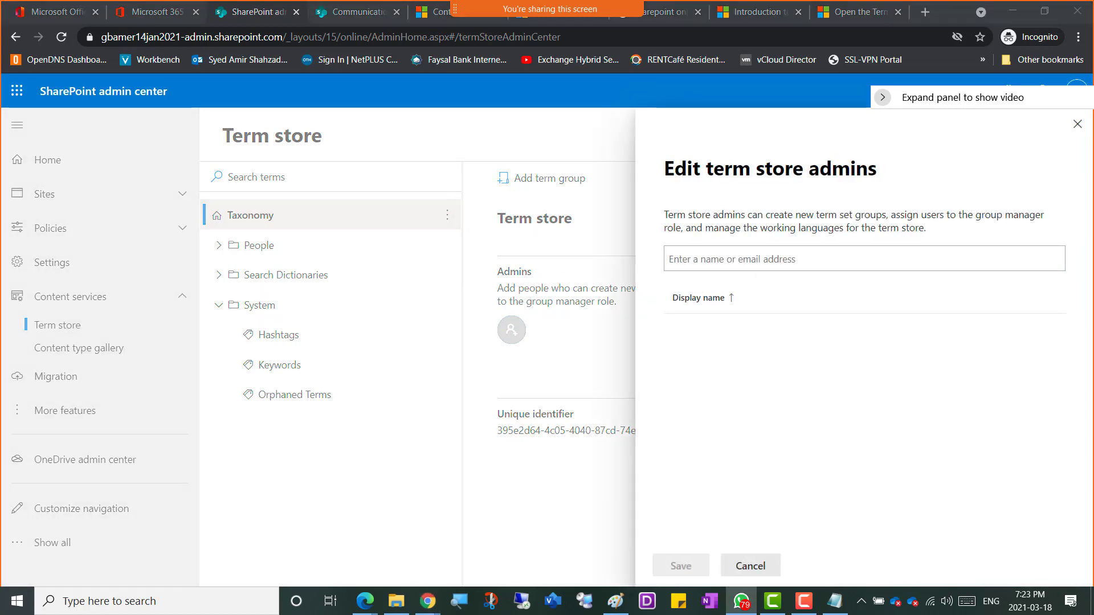
click(753, 267)
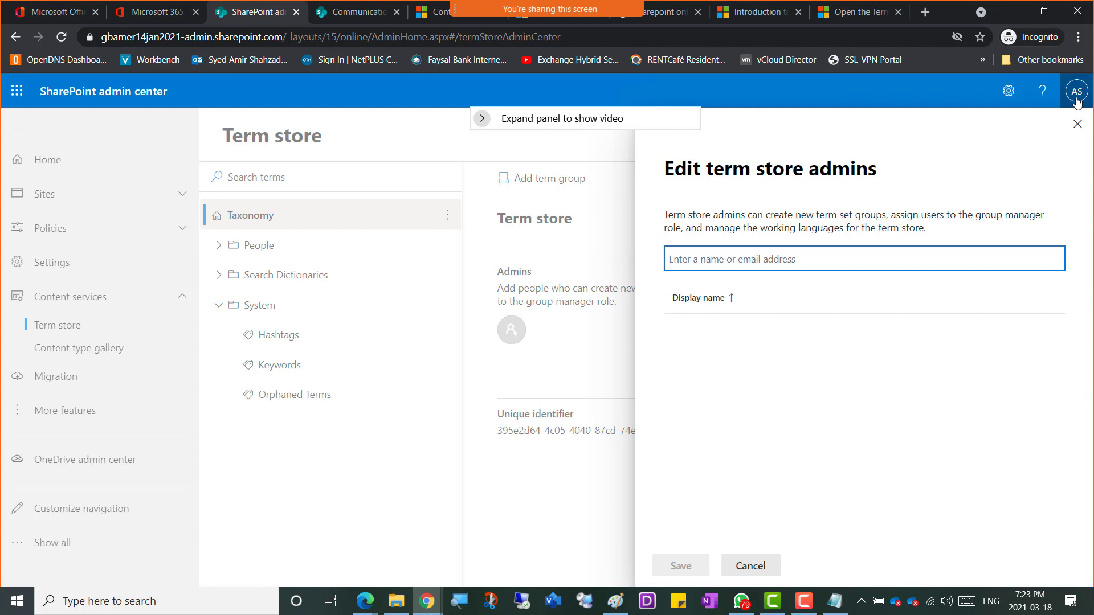
click(1076, 101)
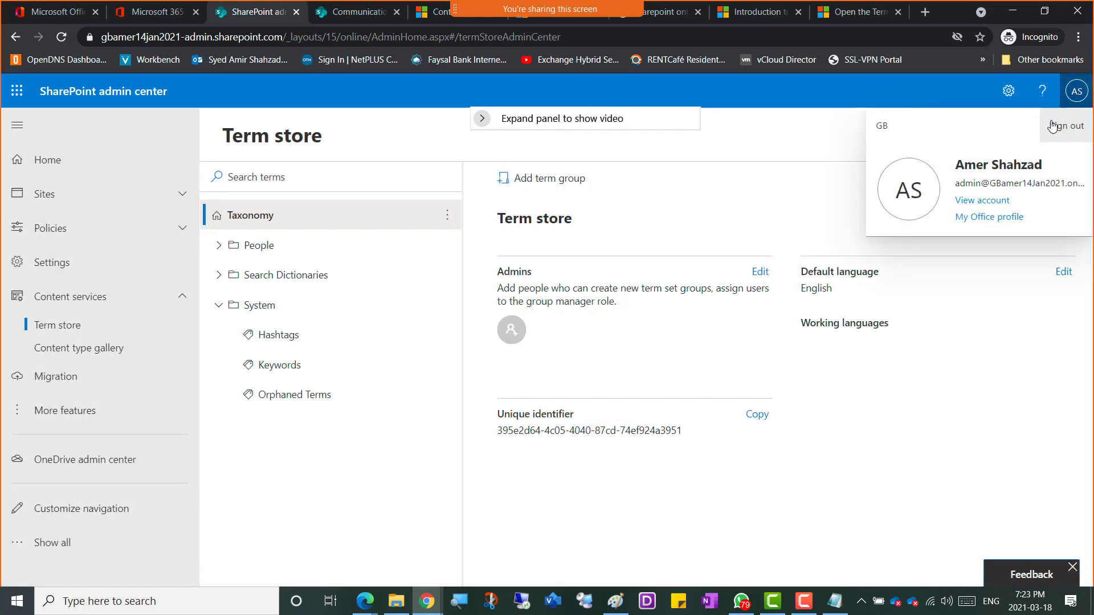
drag(956, 184, 1022, 184)
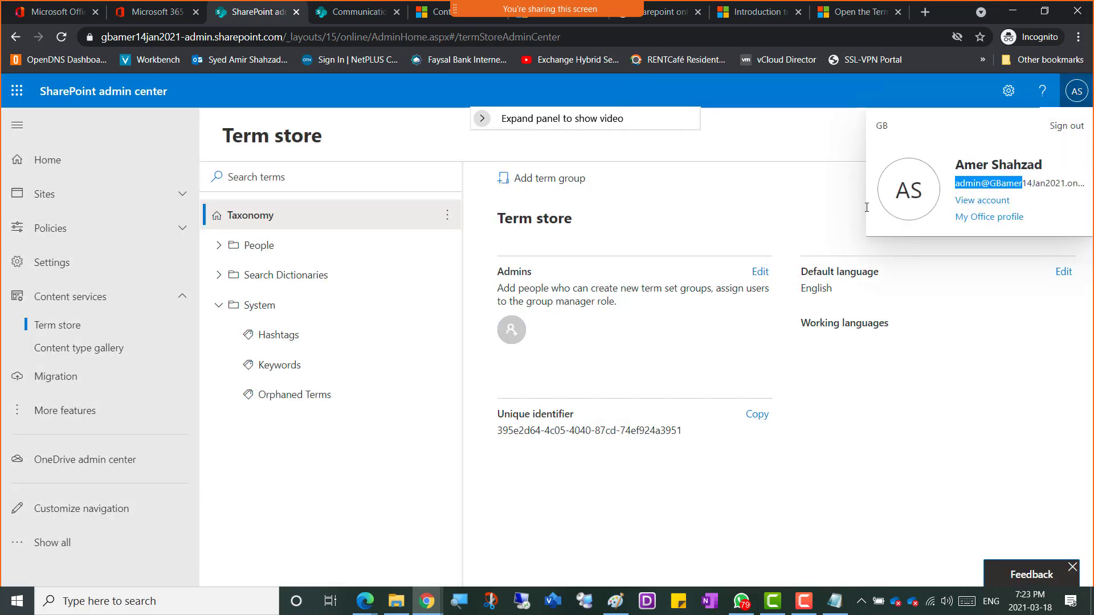
Step: Add the tenant admin account as a term store admin and save
click(760, 273)
click(741, 258)
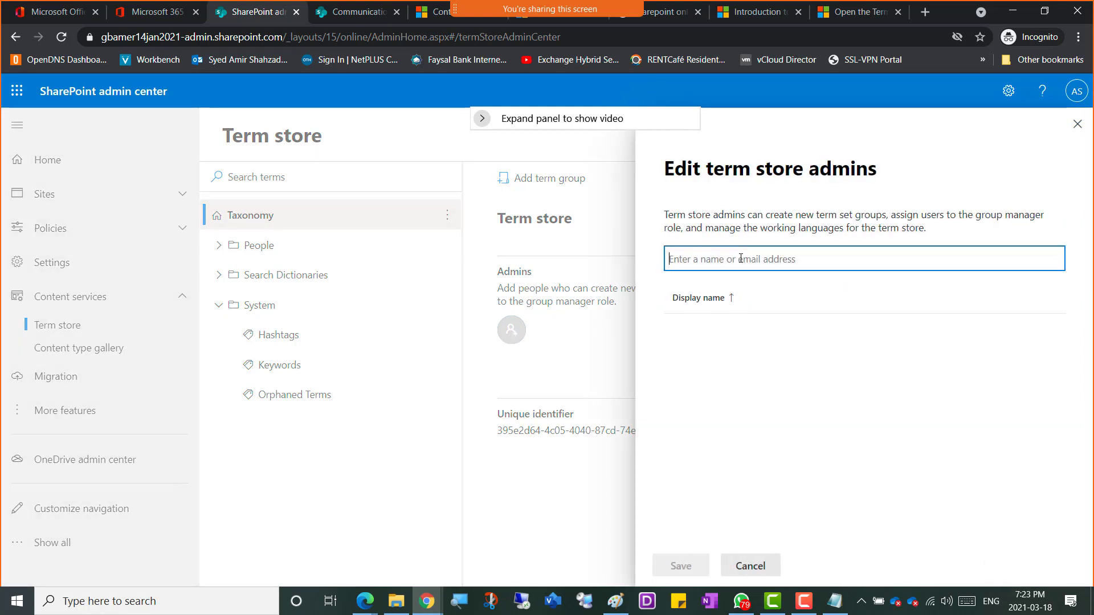
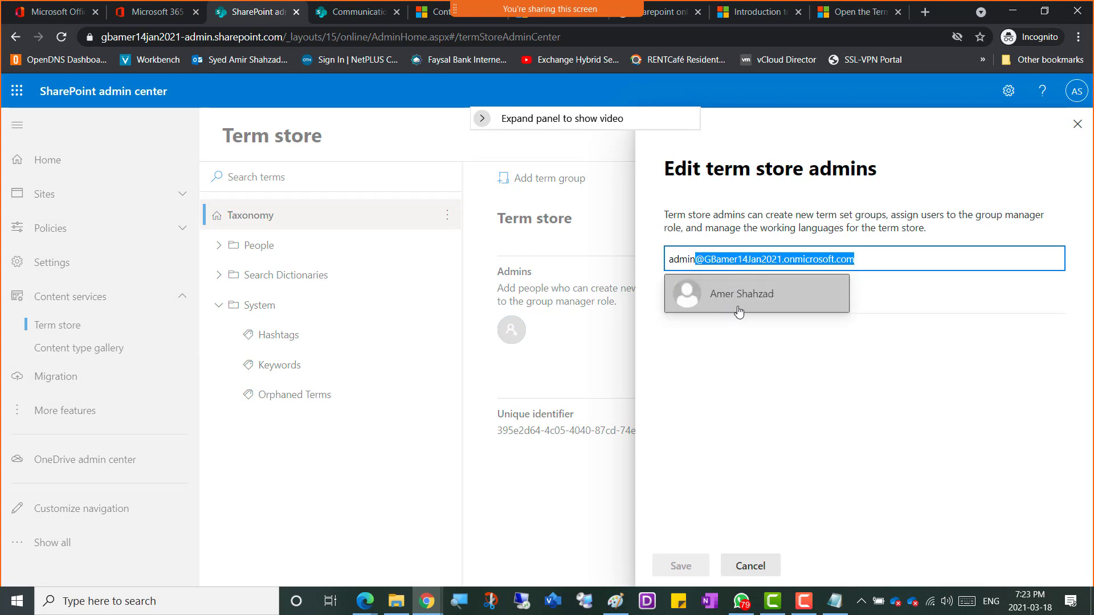
click(759, 308)
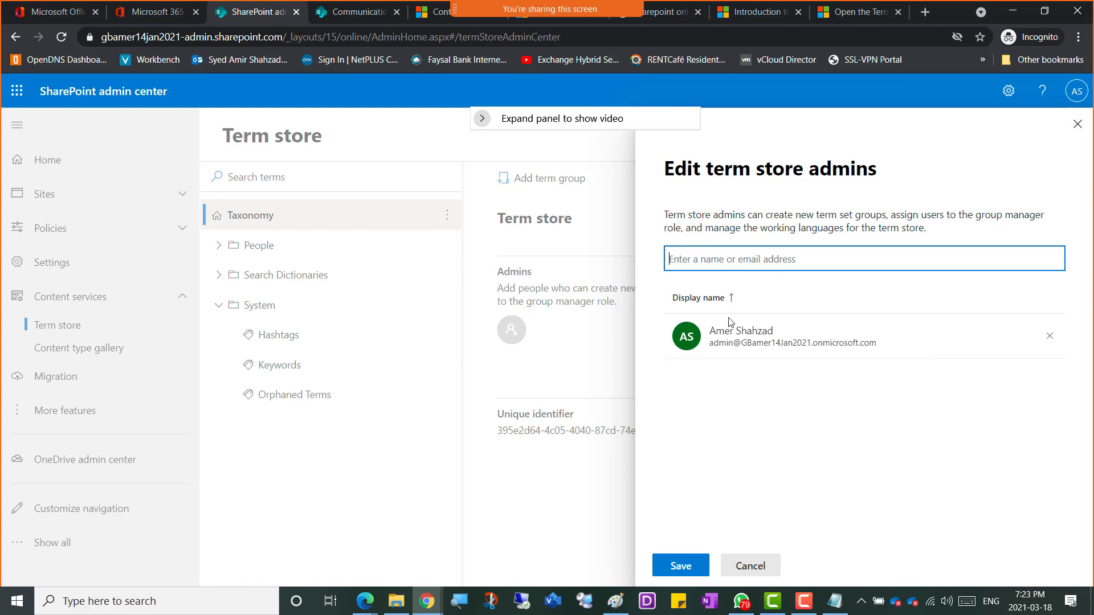
click(681, 572)
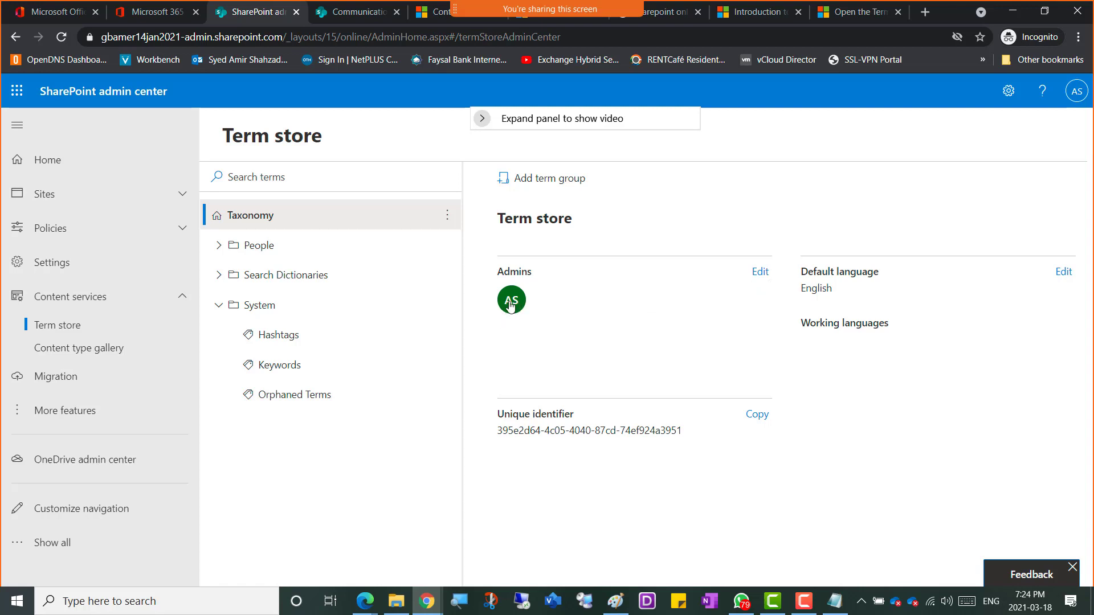
Step: View the System term group's details
right_click(254, 310)
click(239, 312)
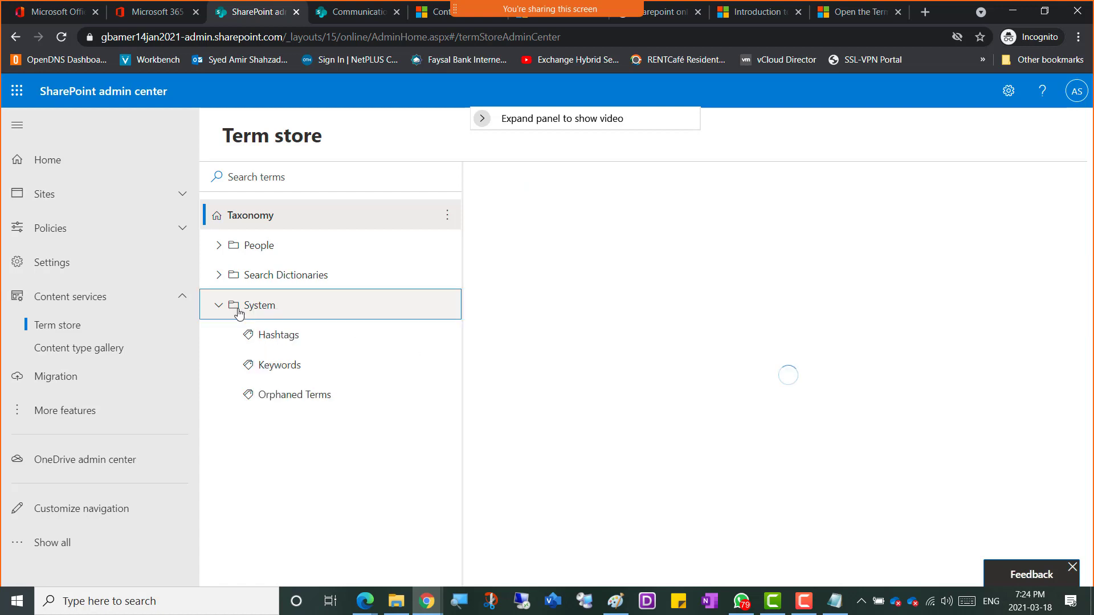
right_click(270, 305)
click(246, 310)
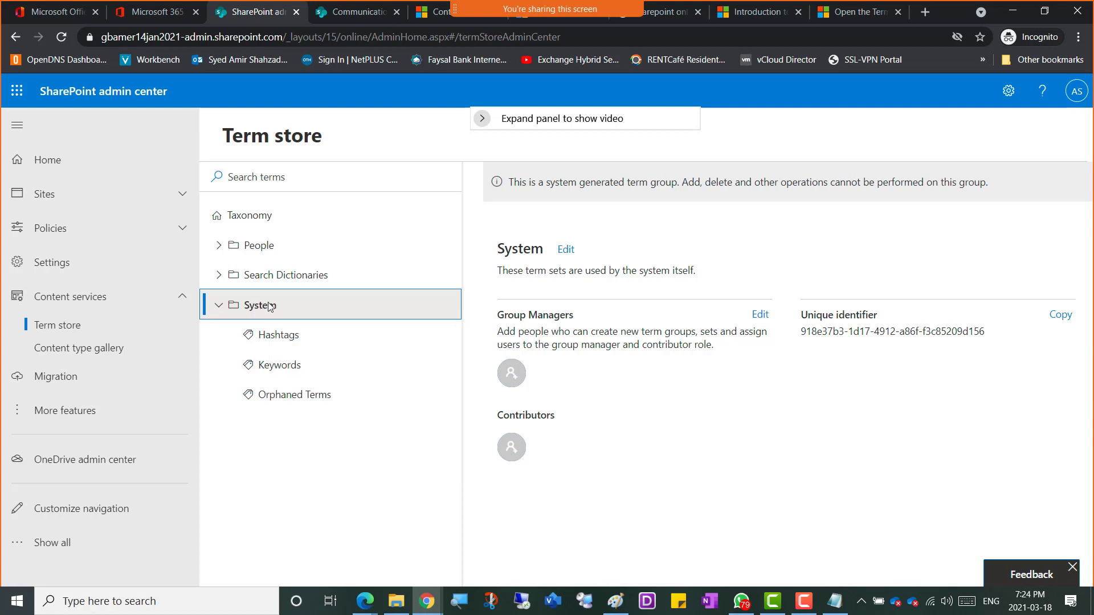
Step: Open the Taxonomy root's More options menu to reveal Add term group
click(249, 222)
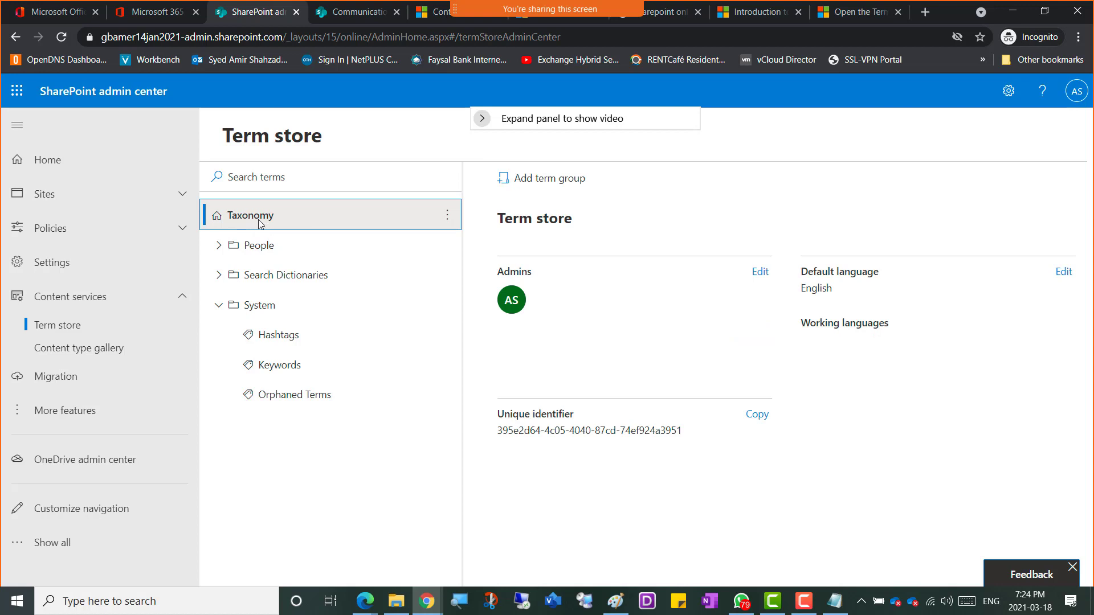
right_click(259, 222)
click(246, 222)
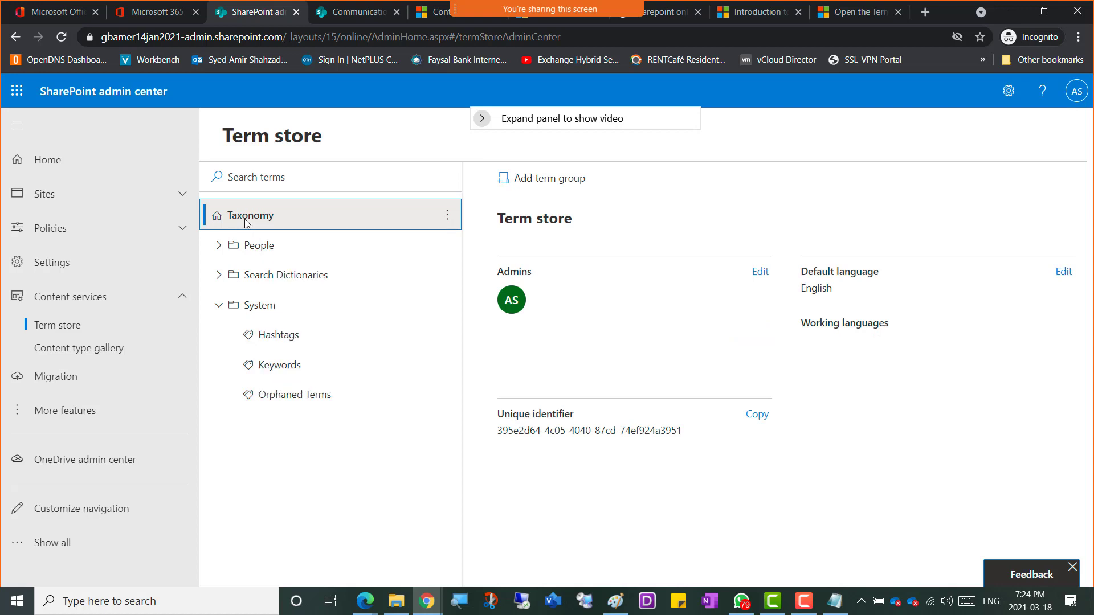
click(448, 221)
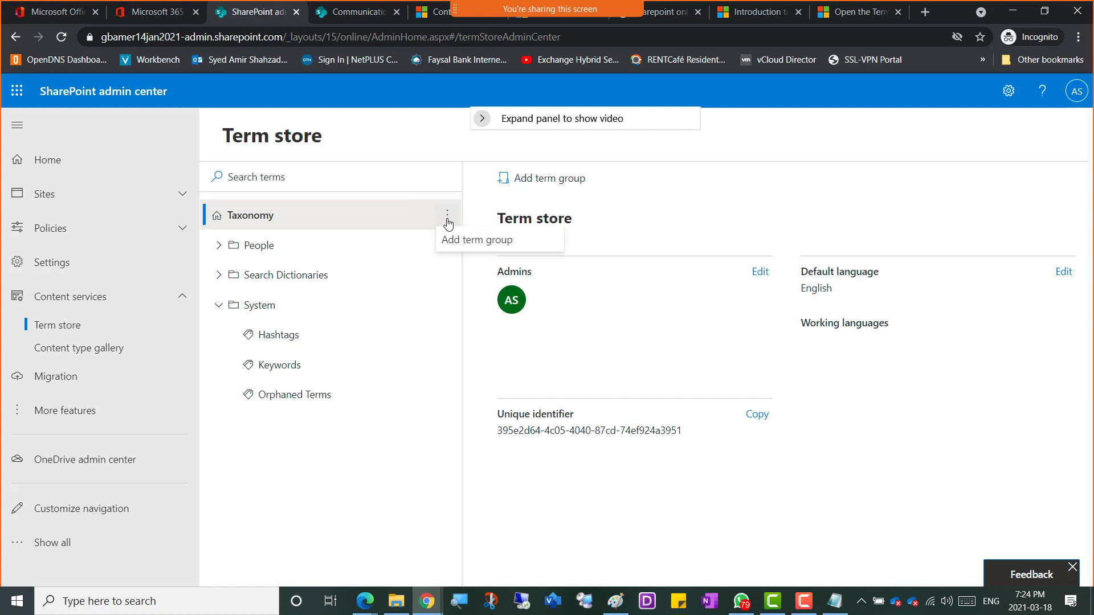
click(268, 310)
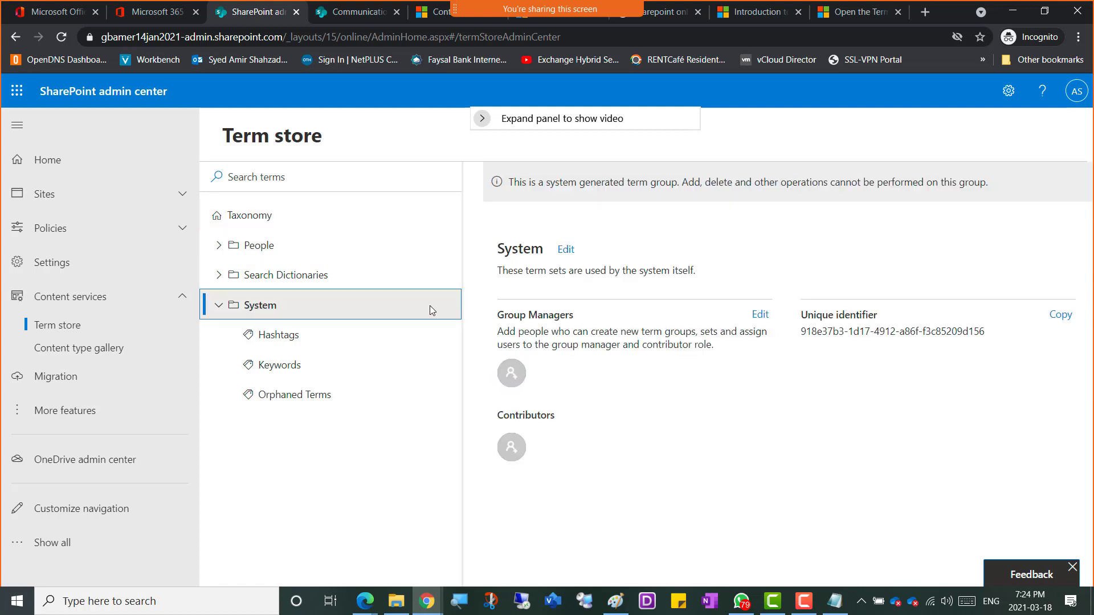
click(263, 217)
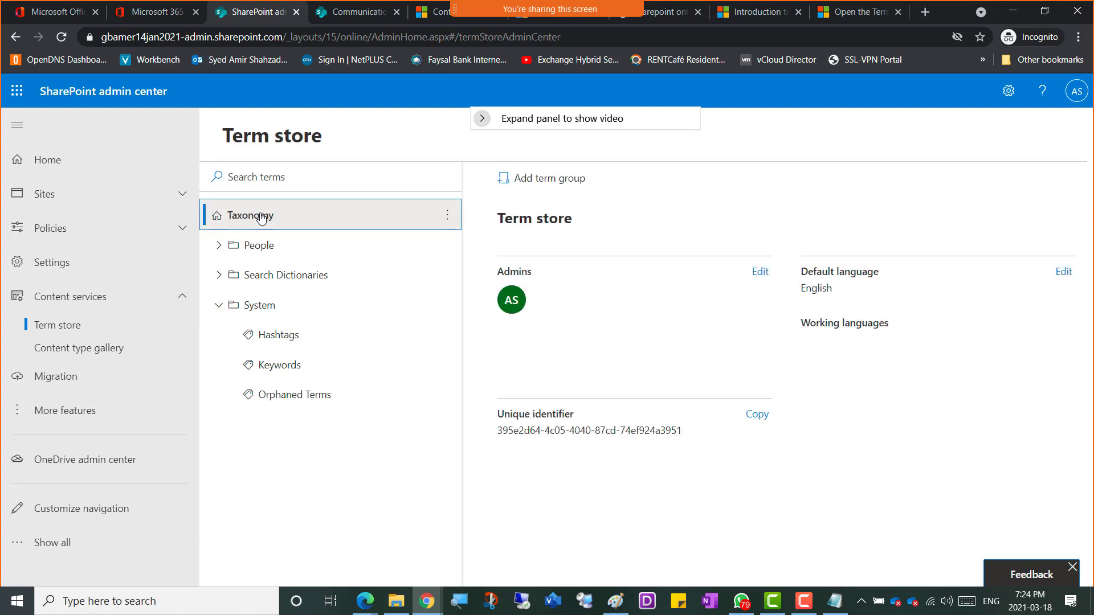
click(448, 225)
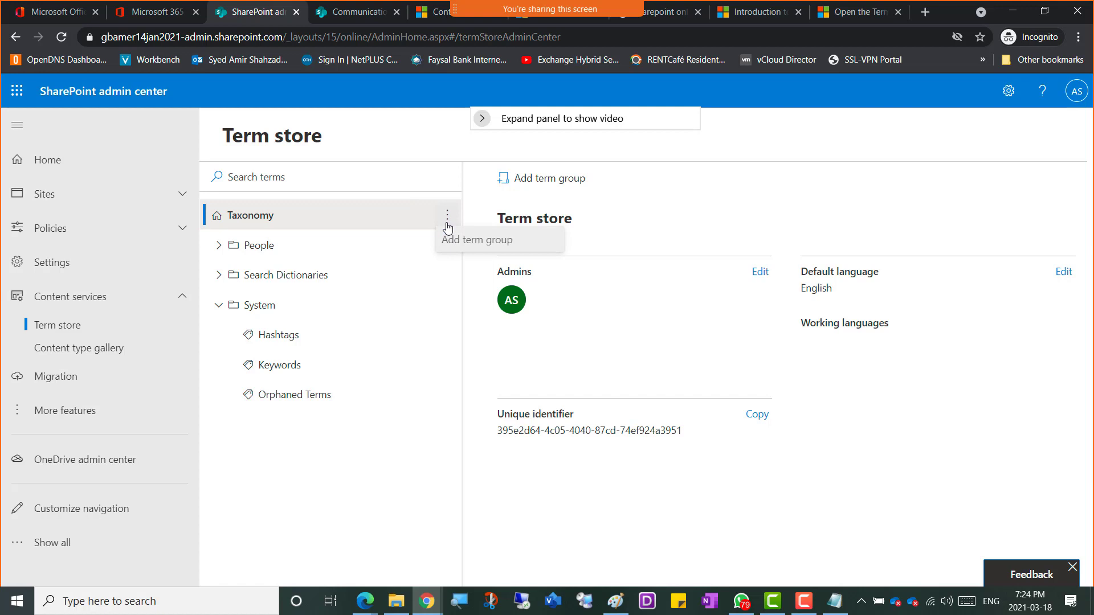
click(477, 246)
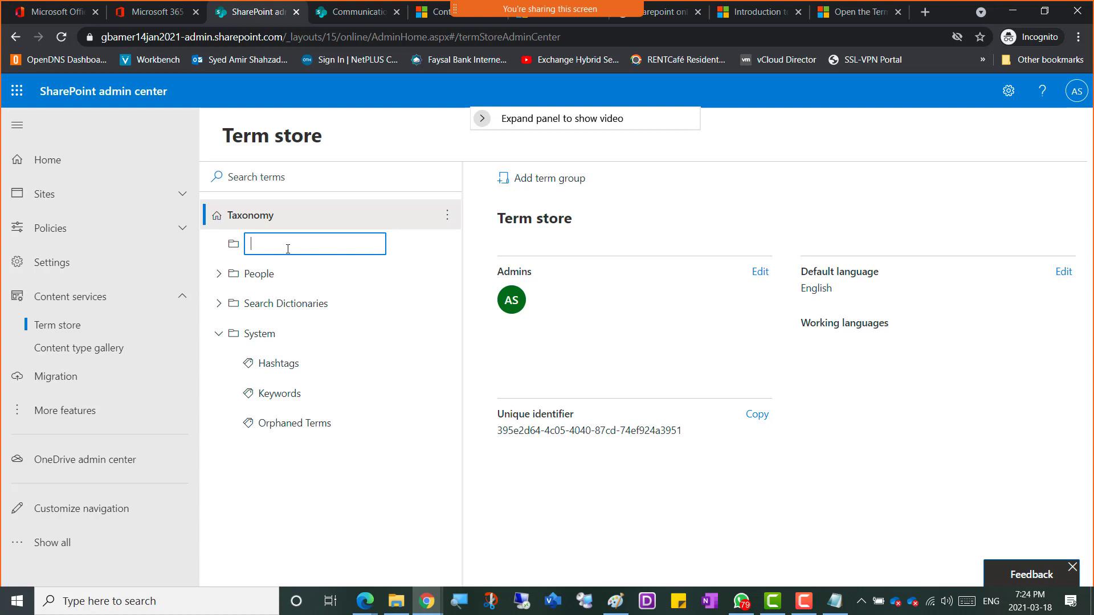
text(IT-Terms)
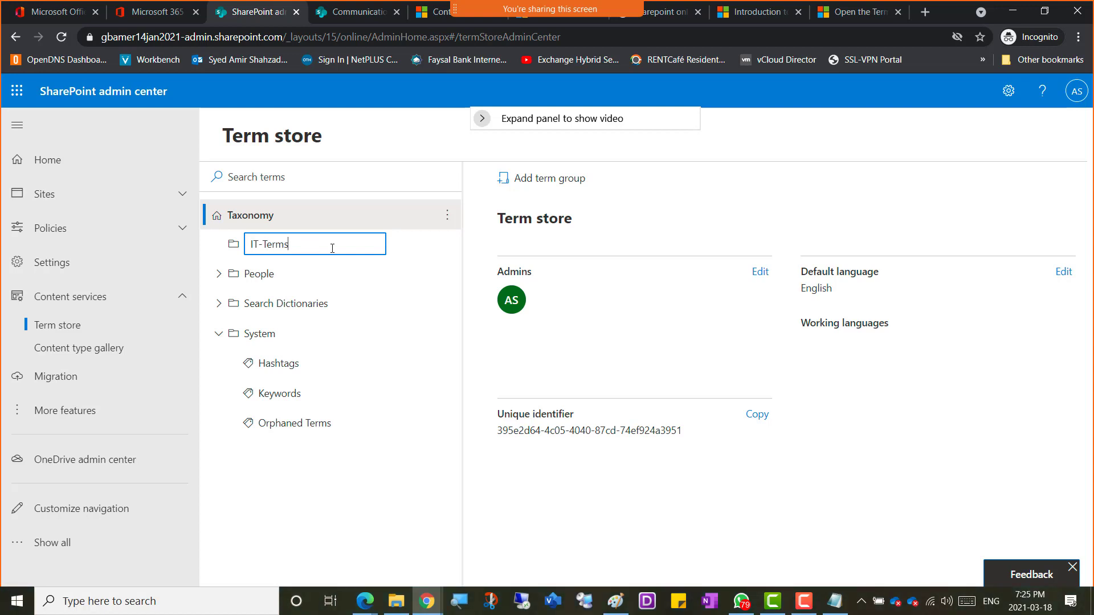
click(238, 246)
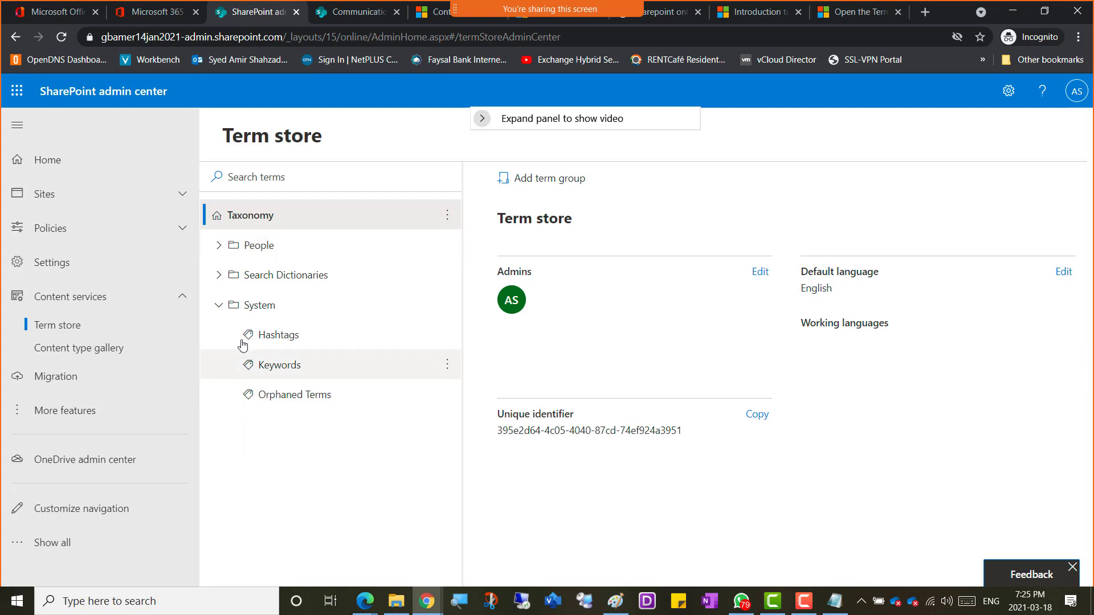
click(260, 305)
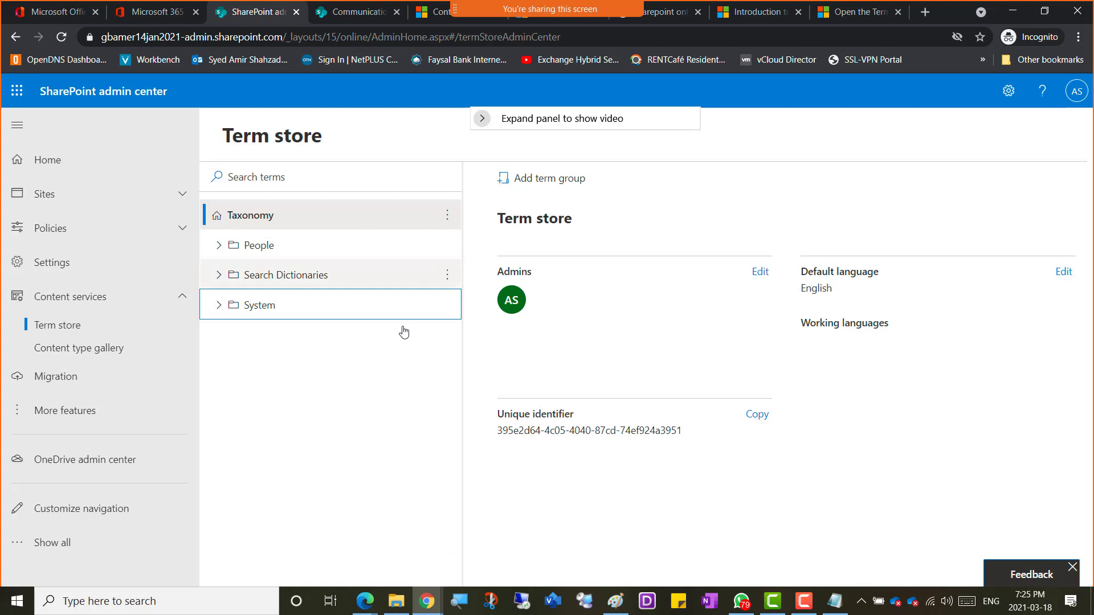
click(63, 38)
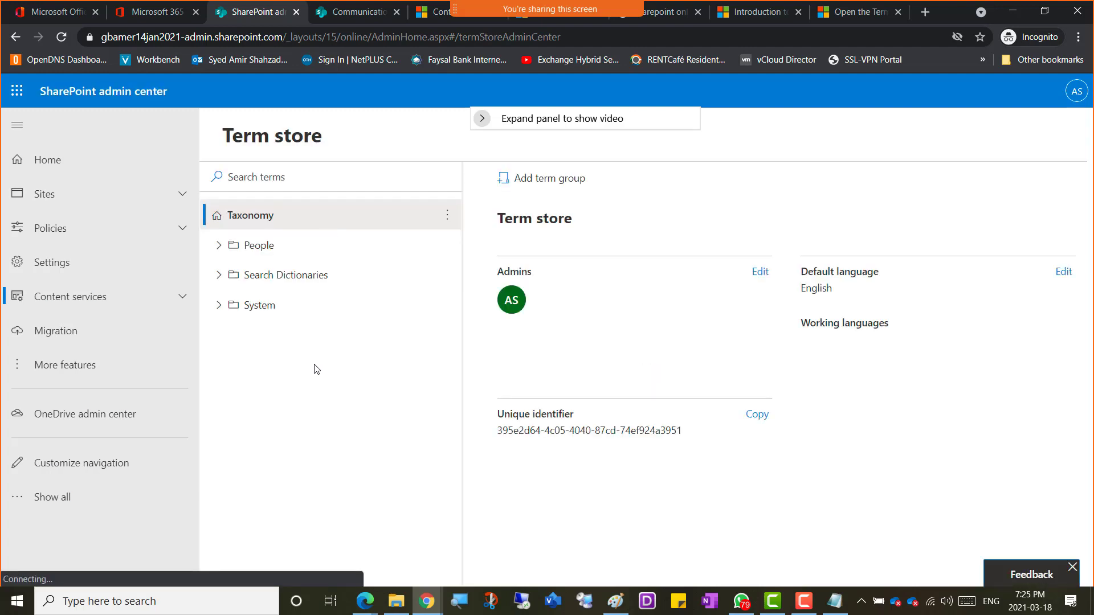
click(217, 246)
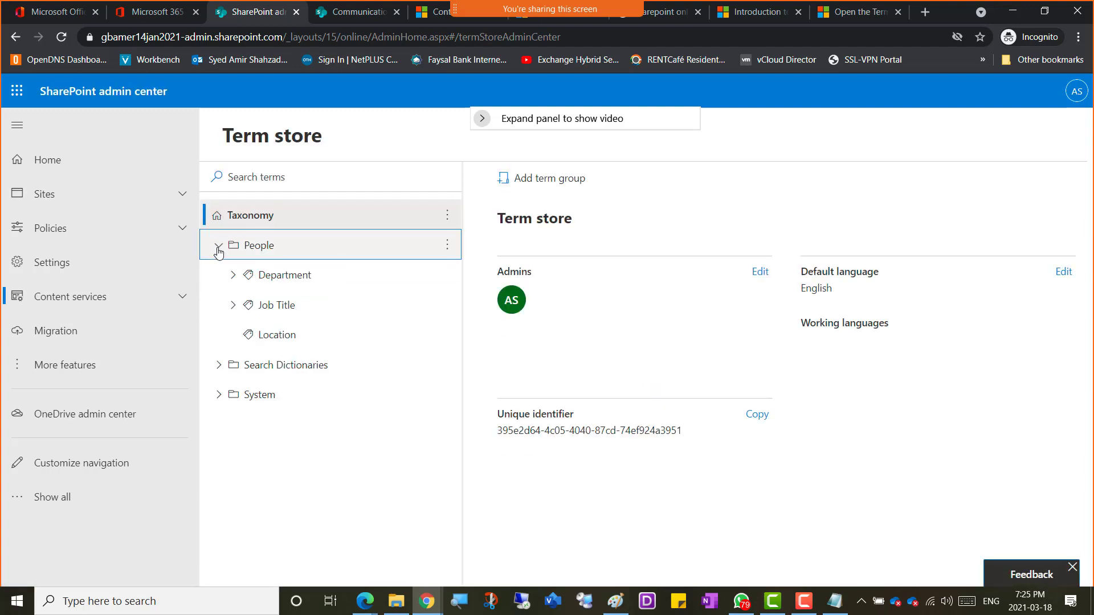
click(217, 246)
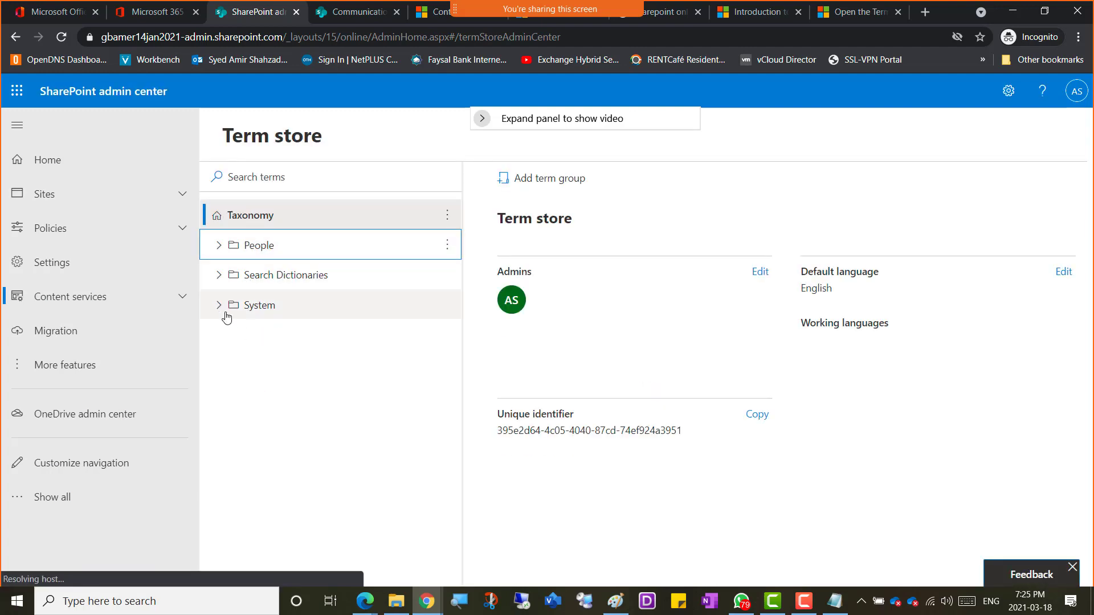
click(220, 276)
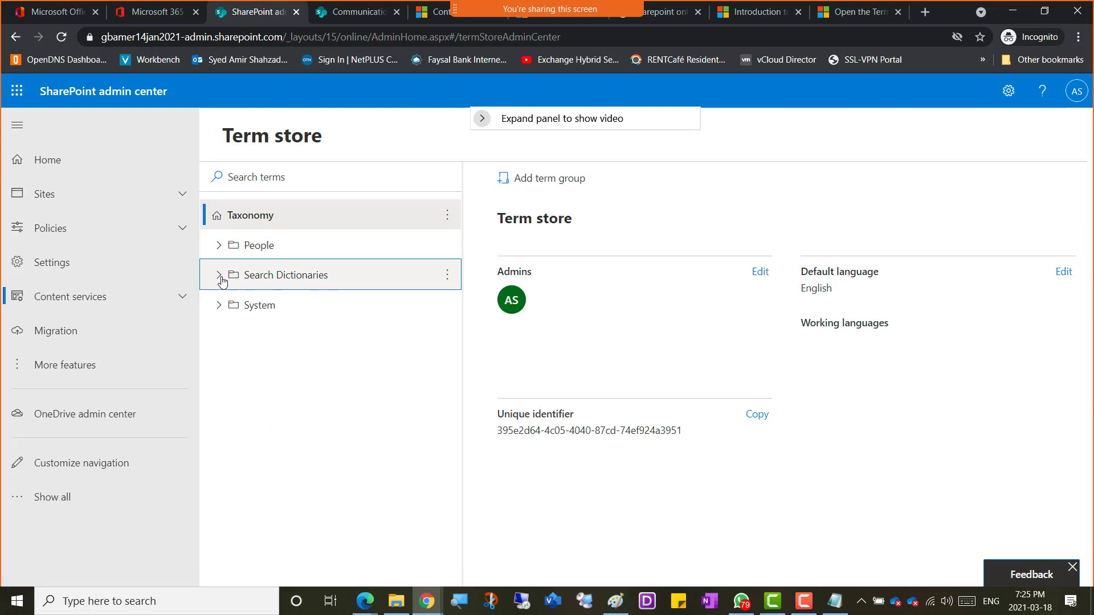
click(220, 277)
click(219, 306)
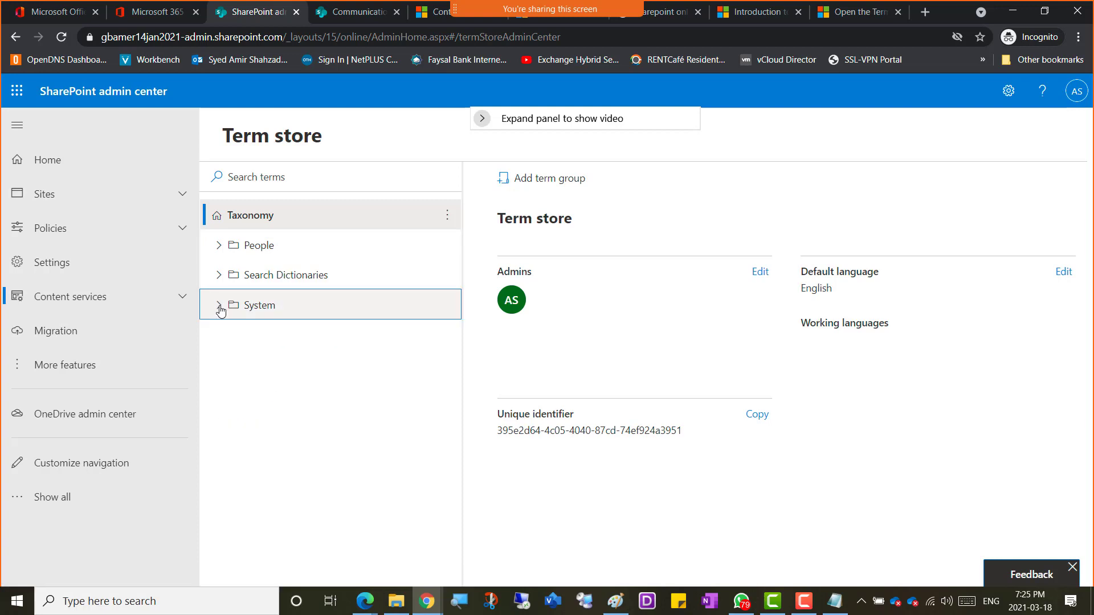
click(219, 307)
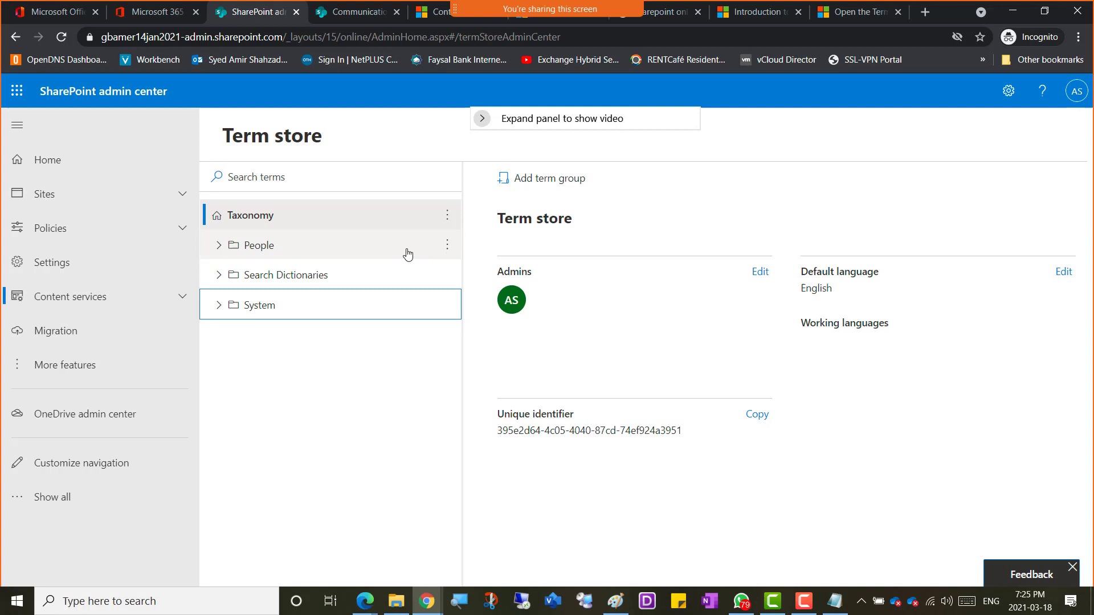
click(448, 220)
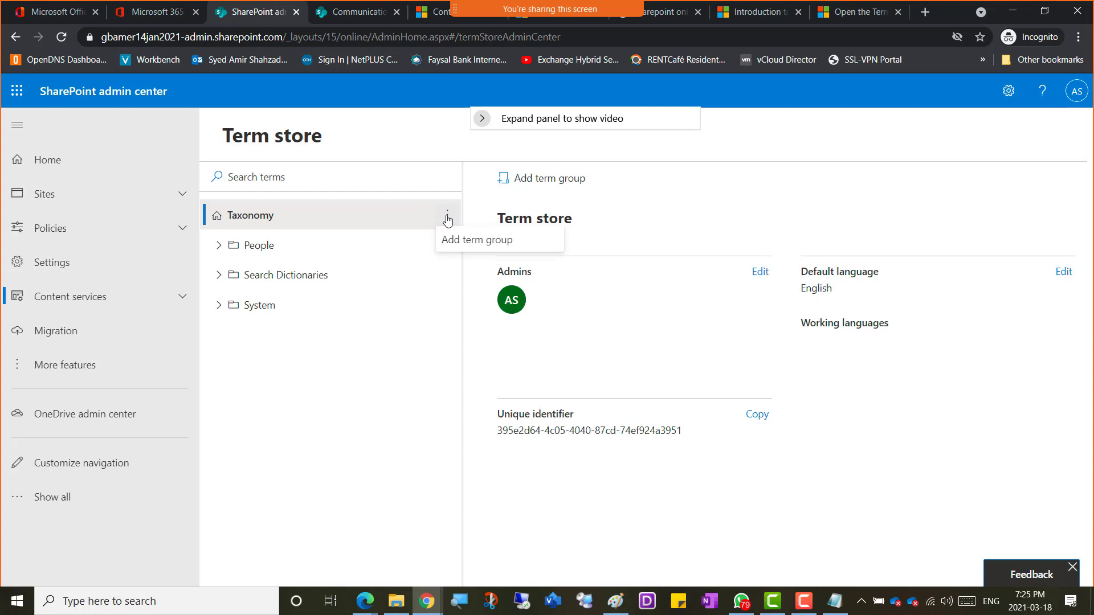
Step: Add a term group named 'IT-Team' under Taxonomy
click(456, 242)
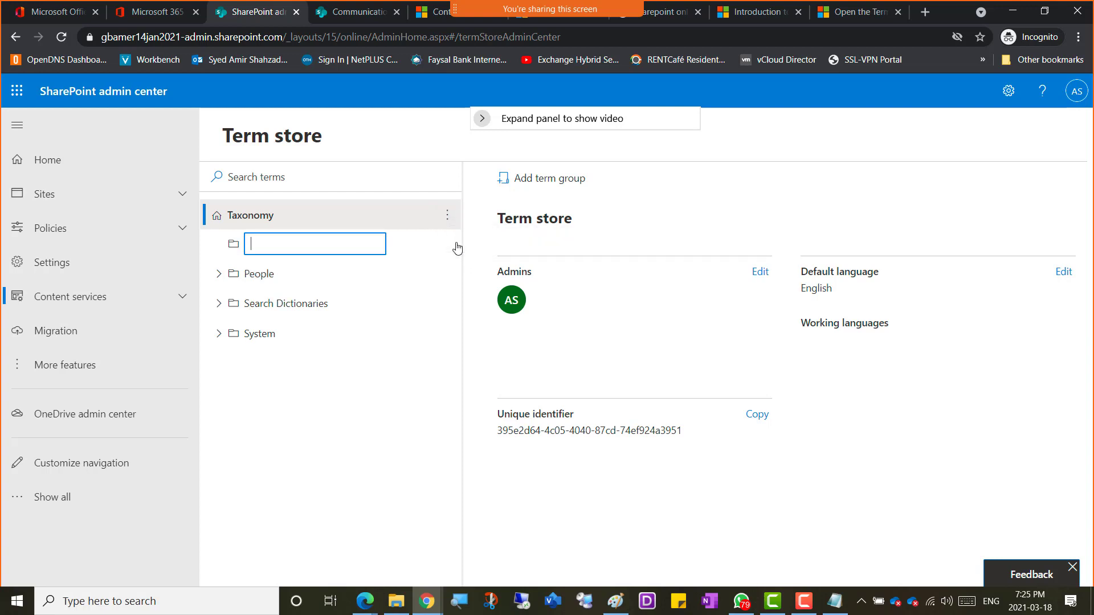
text(IT-Team)
key(Return)
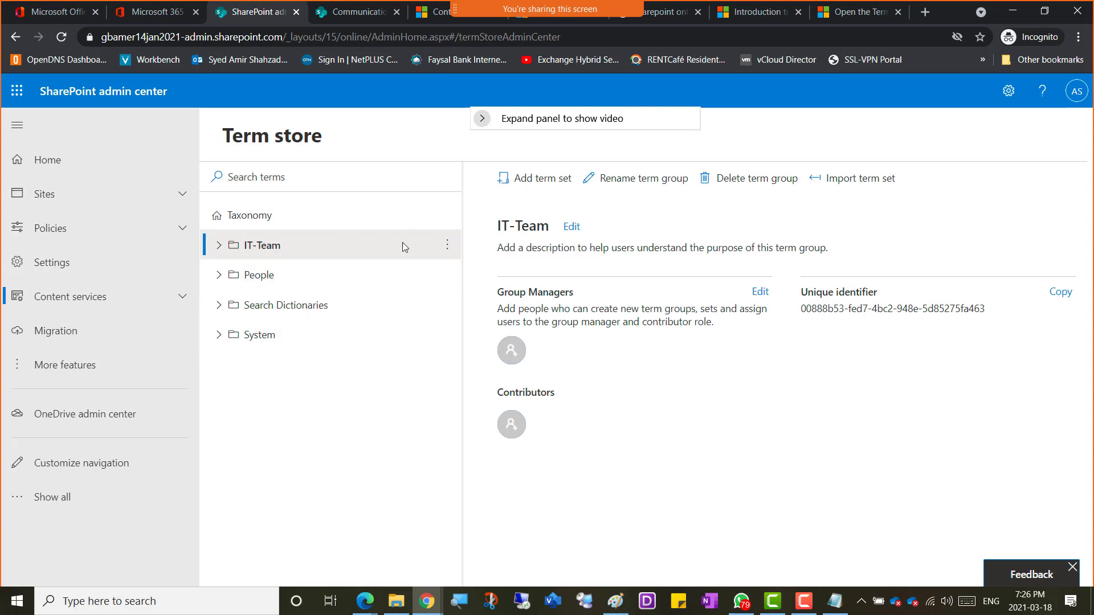
Step: Rename the IT-Team term group to IT-Term
right_click(277, 247)
click(447, 244)
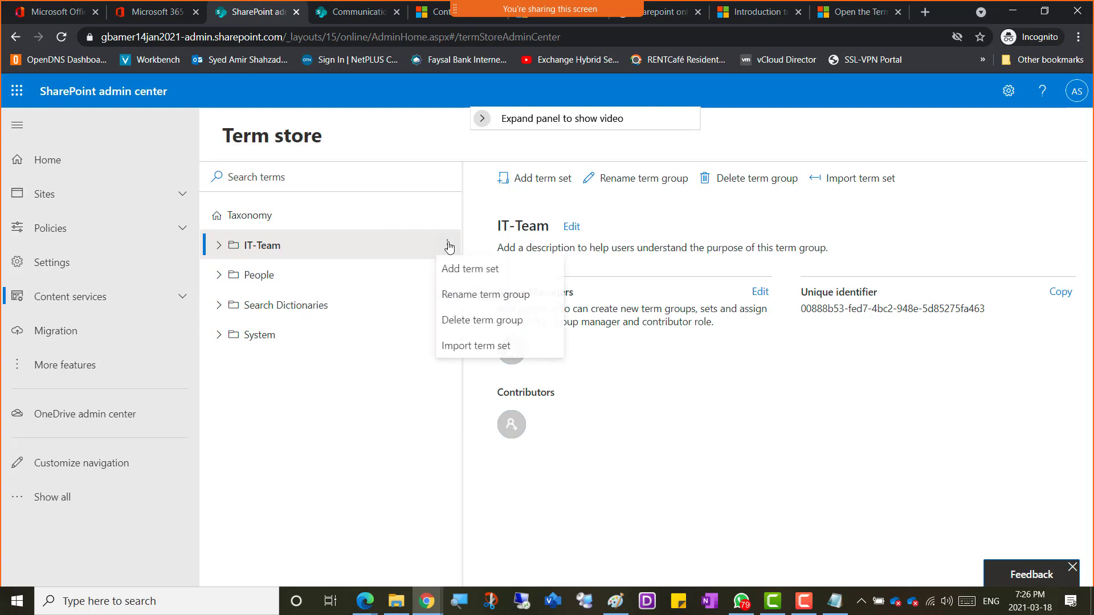
click(468, 297)
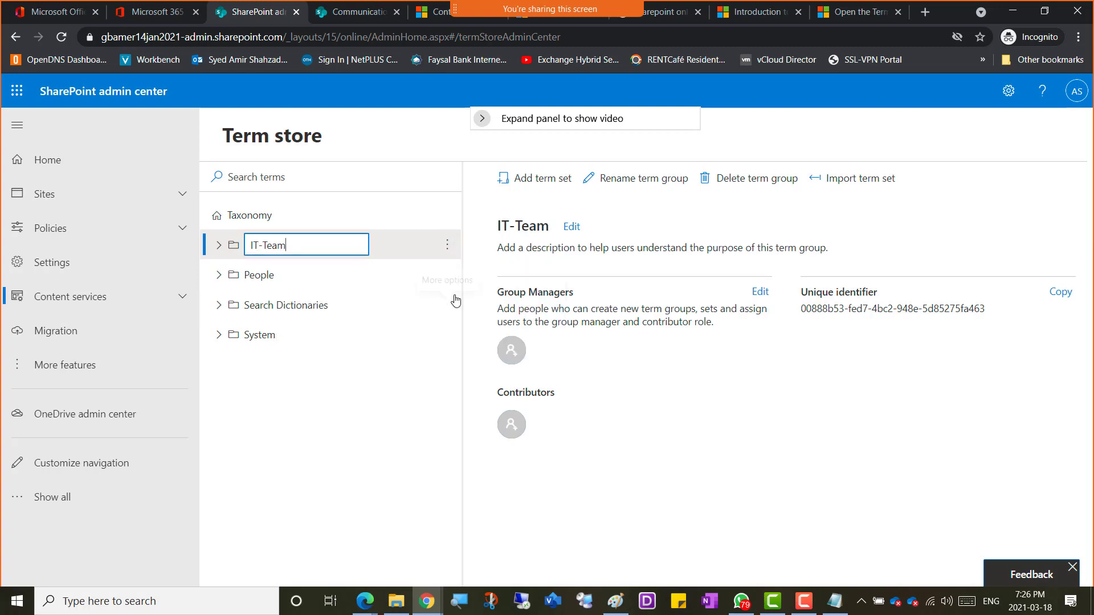
key(shift+Left)
key(shift+Left)
text(rm)
key(Return)
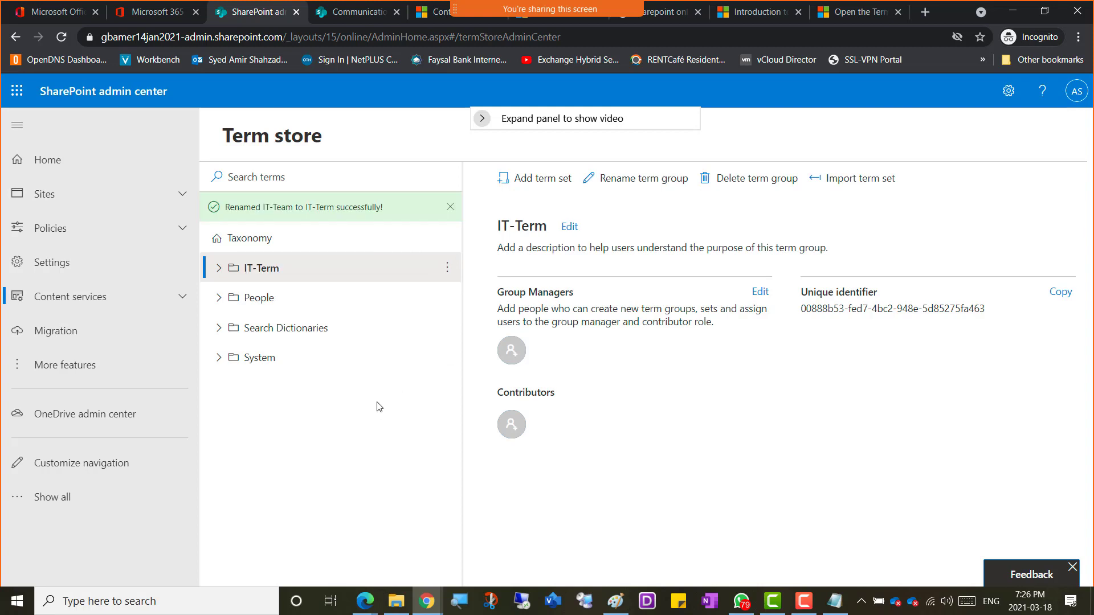
Step: Append an 's' to rename the IT-Term group to IT-Terms
click(447, 268)
click(460, 323)
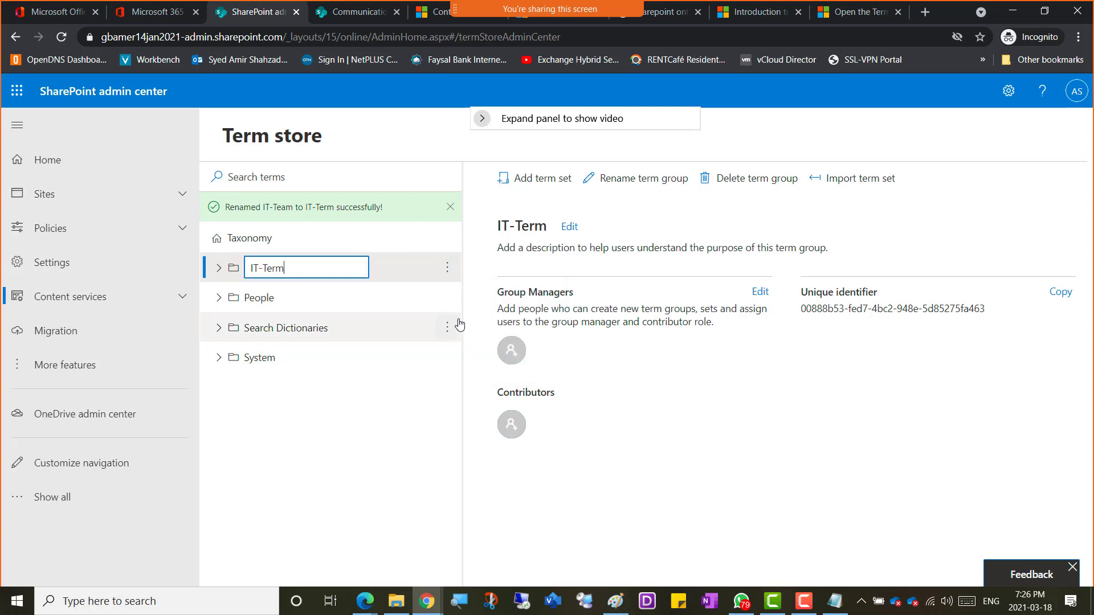
text(s)
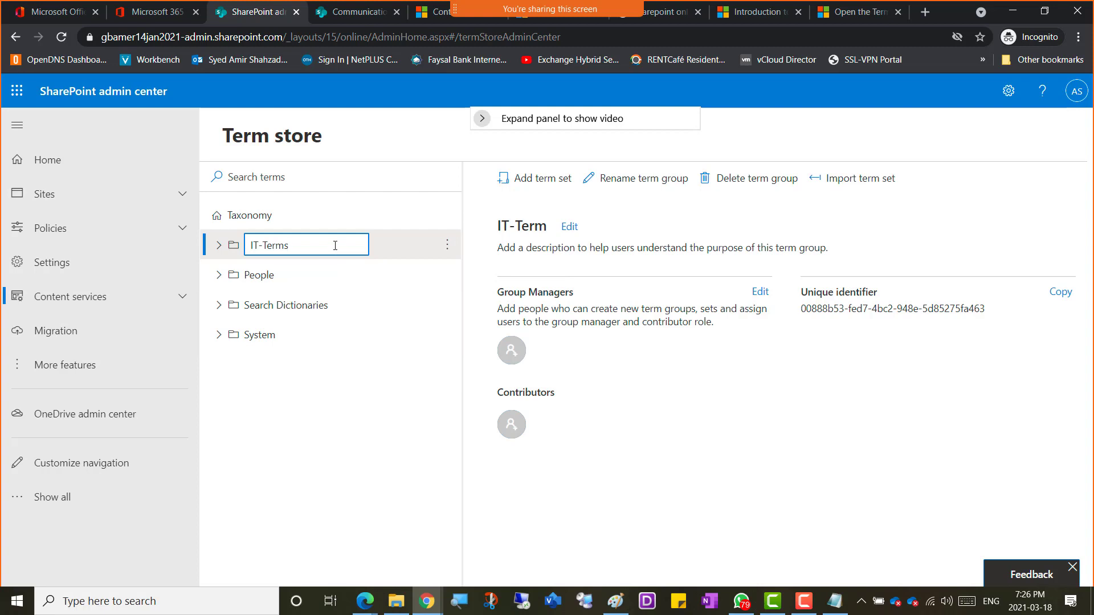
key(Return)
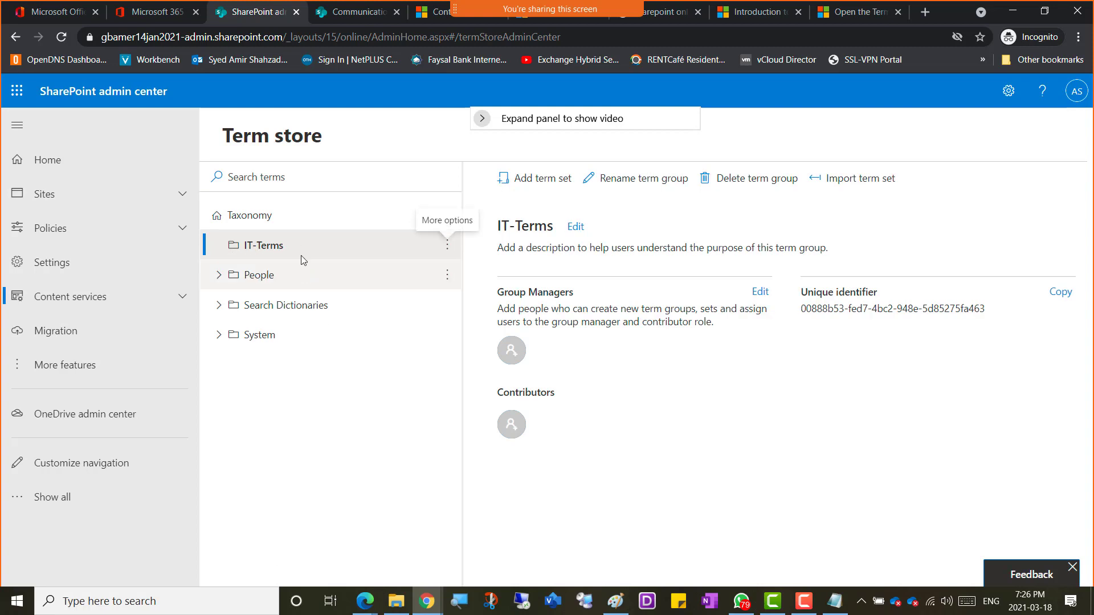
Step: Add a term set called 'Development' to the IT-Terms group
click(446, 248)
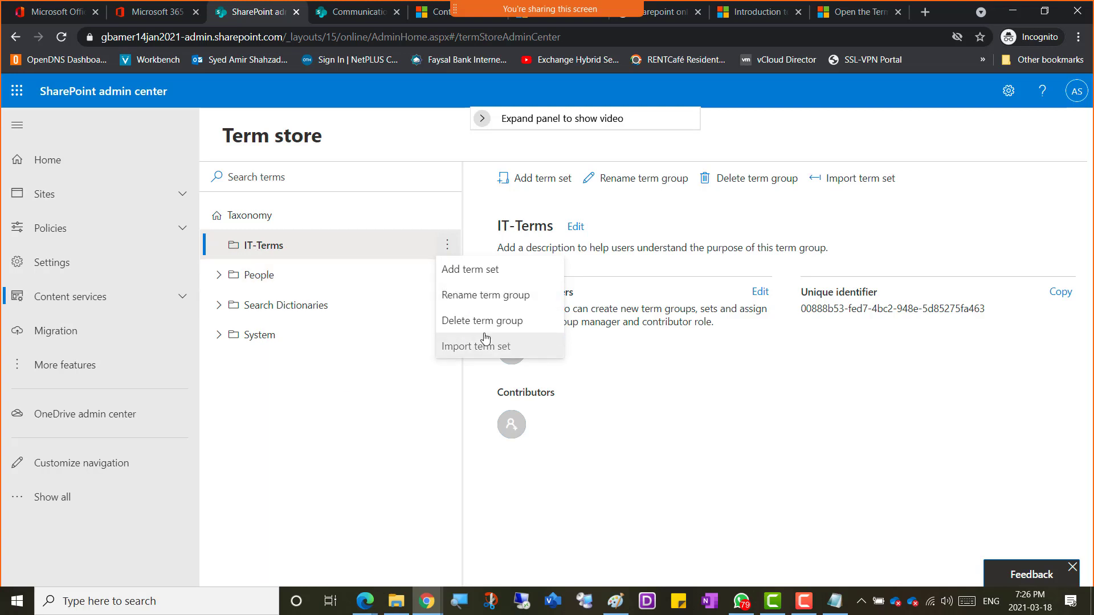
right_click(260, 249)
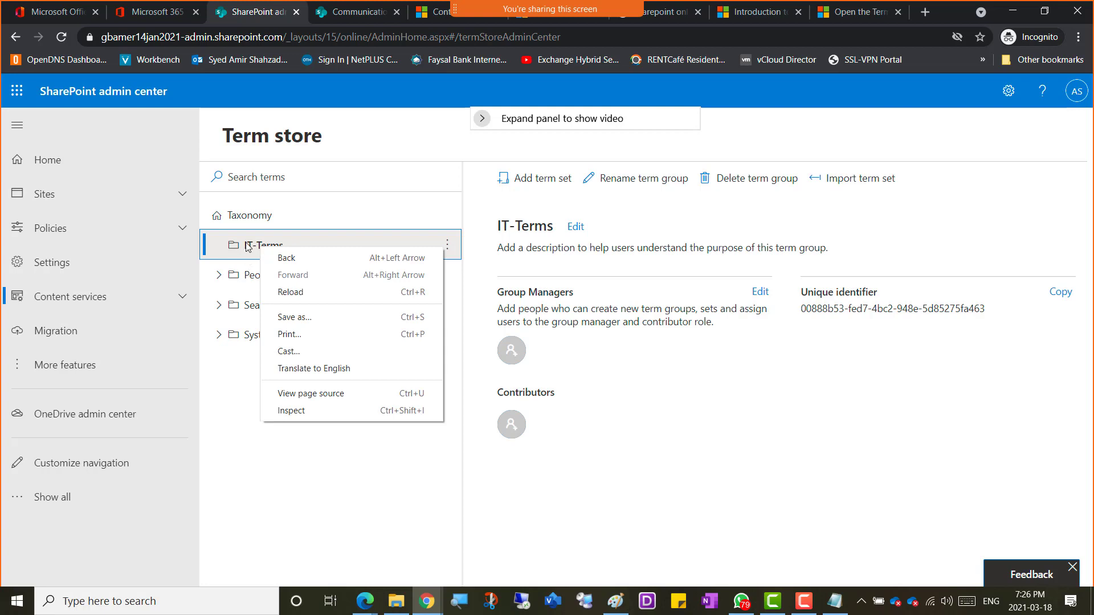
click(447, 244)
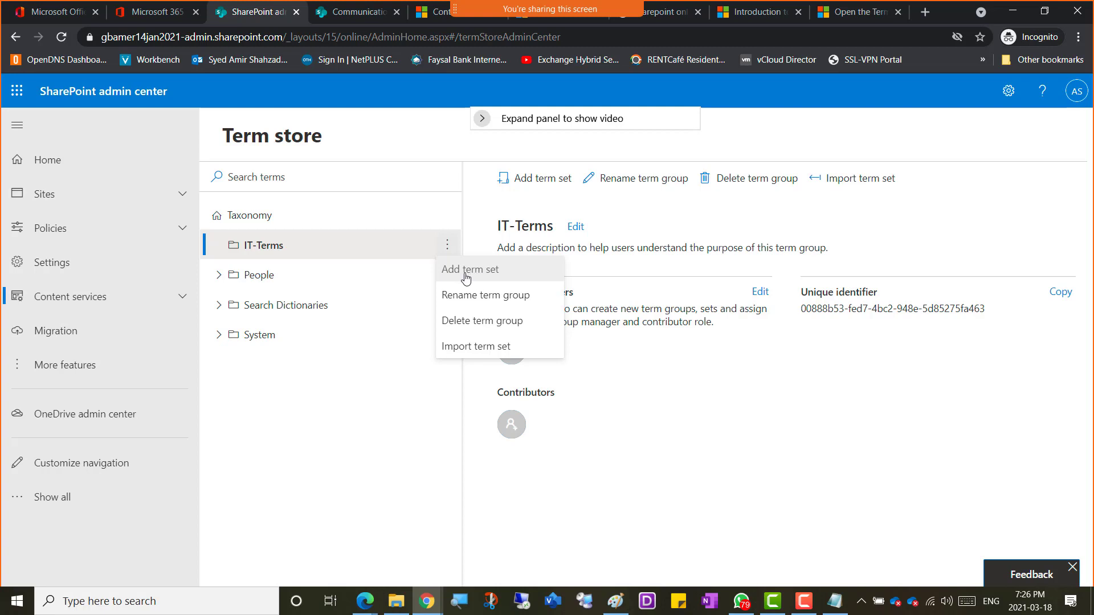
click(479, 274)
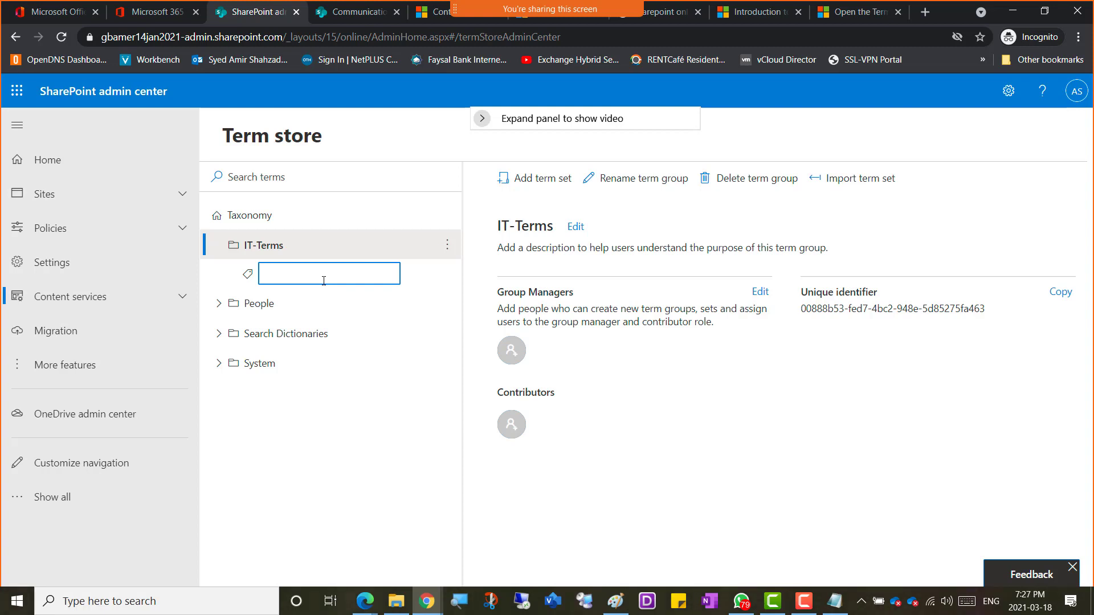
text(Development)
key(Return)
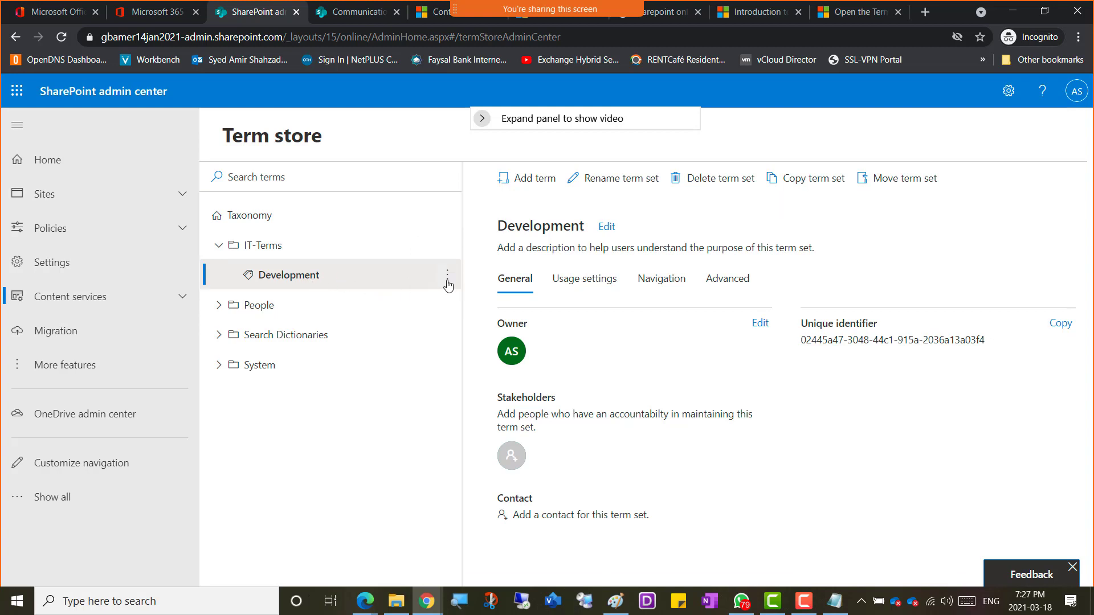
Step: Add the term 'Java-Tasks' under the Development term set
click(449, 282)
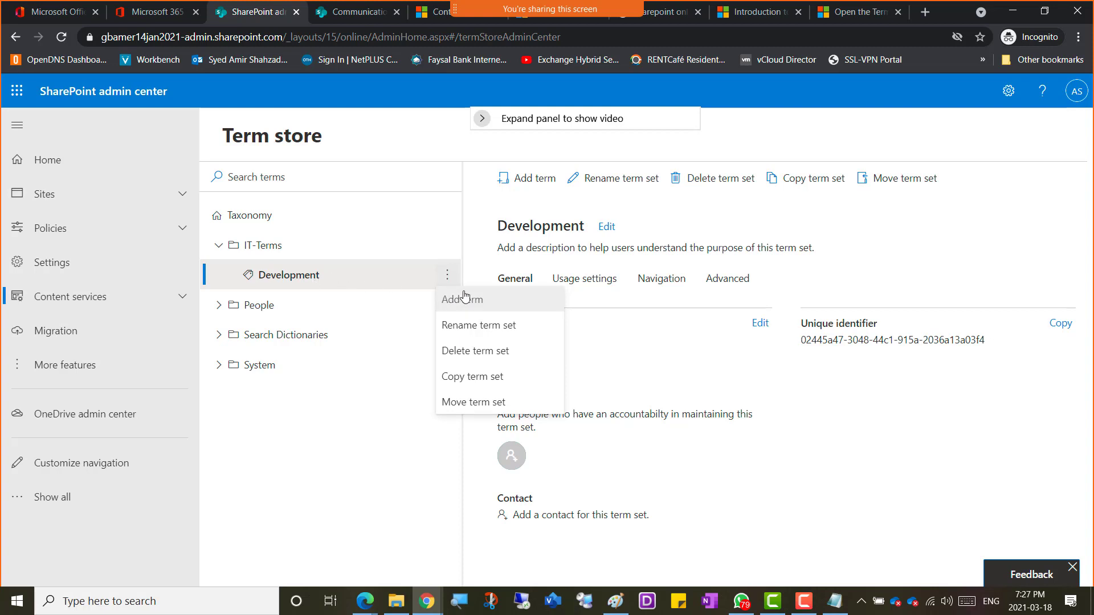
click(468, 302)
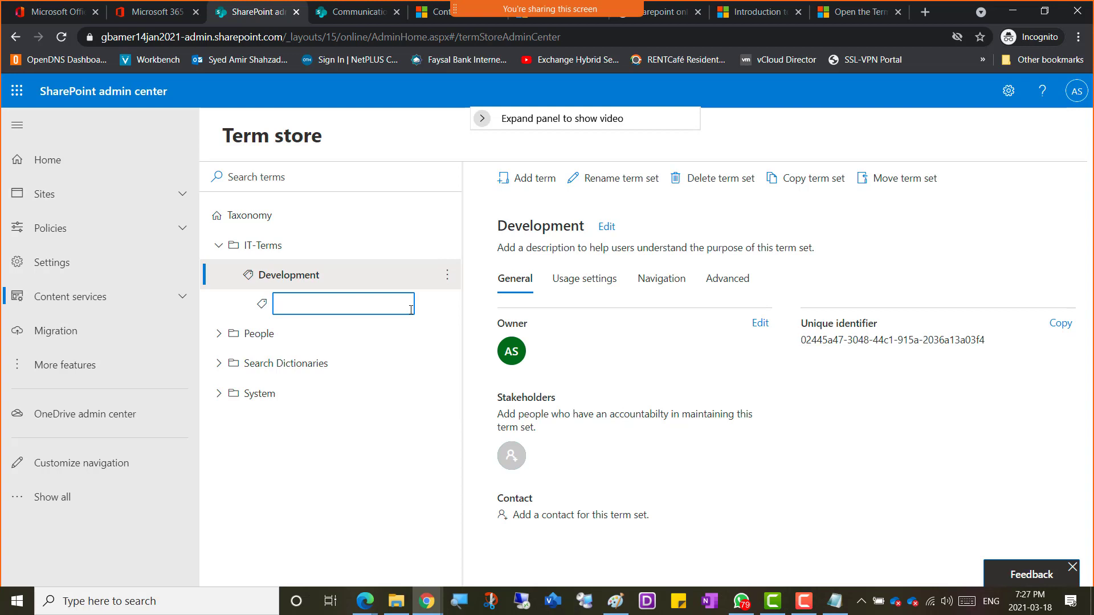
text(Java)
text(-Tasks)
key(Return)
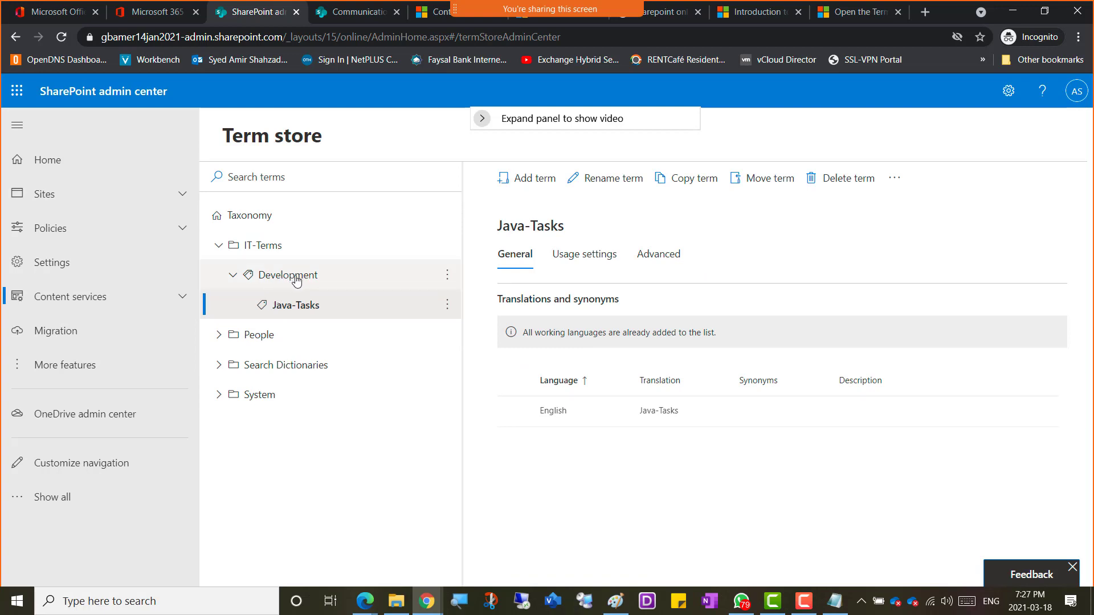
Step: Add the term 'Oracle-Tasks' under Development alongside Java-Tasks
click(447, 275)
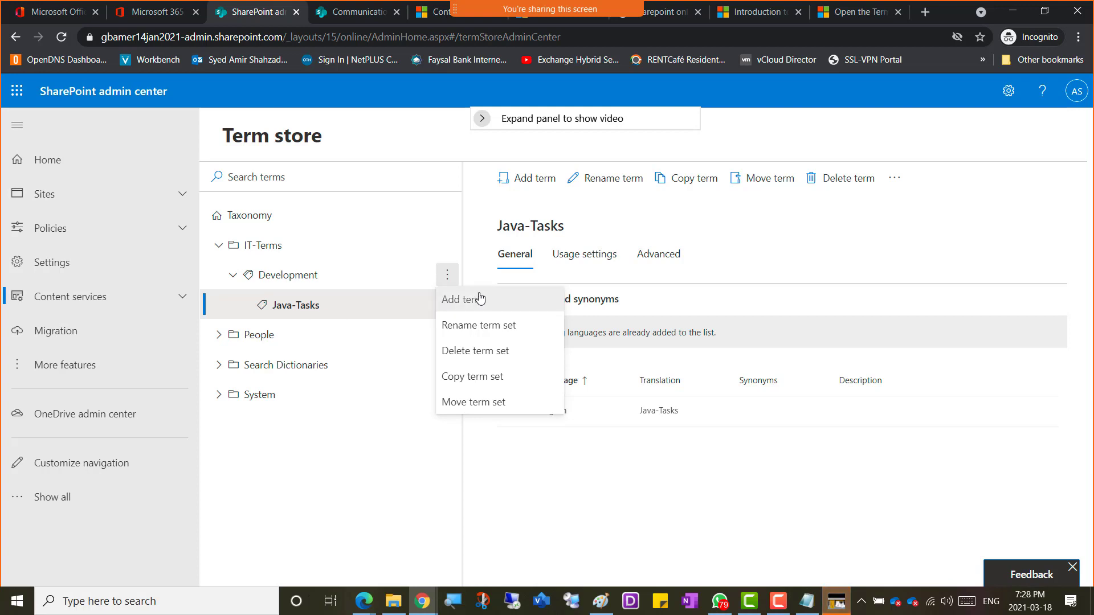
click(283, 278)
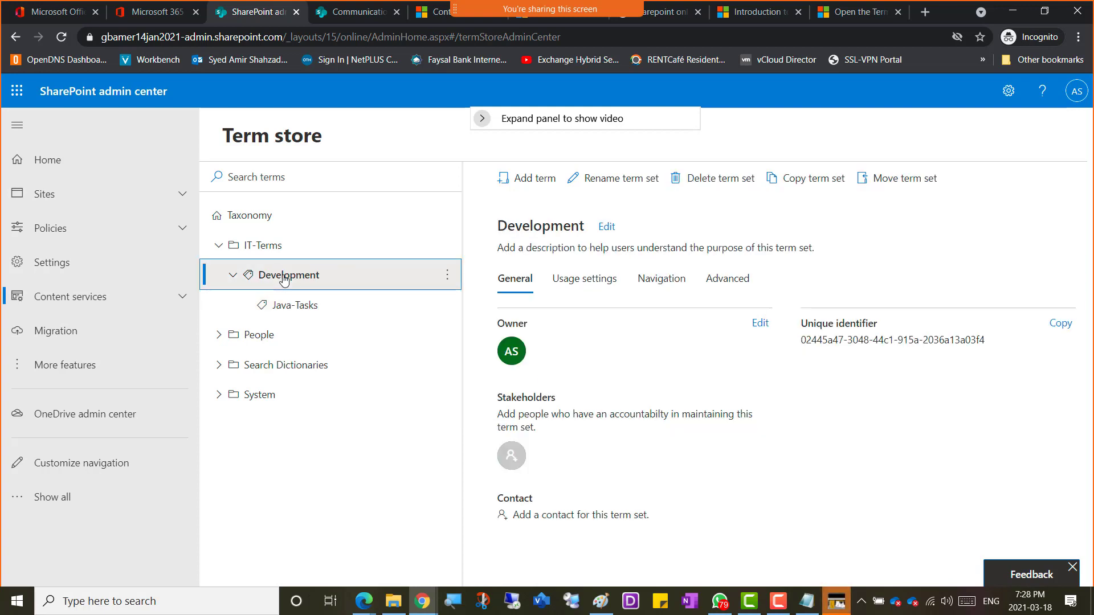
click(448, 277)
click(463, 310)
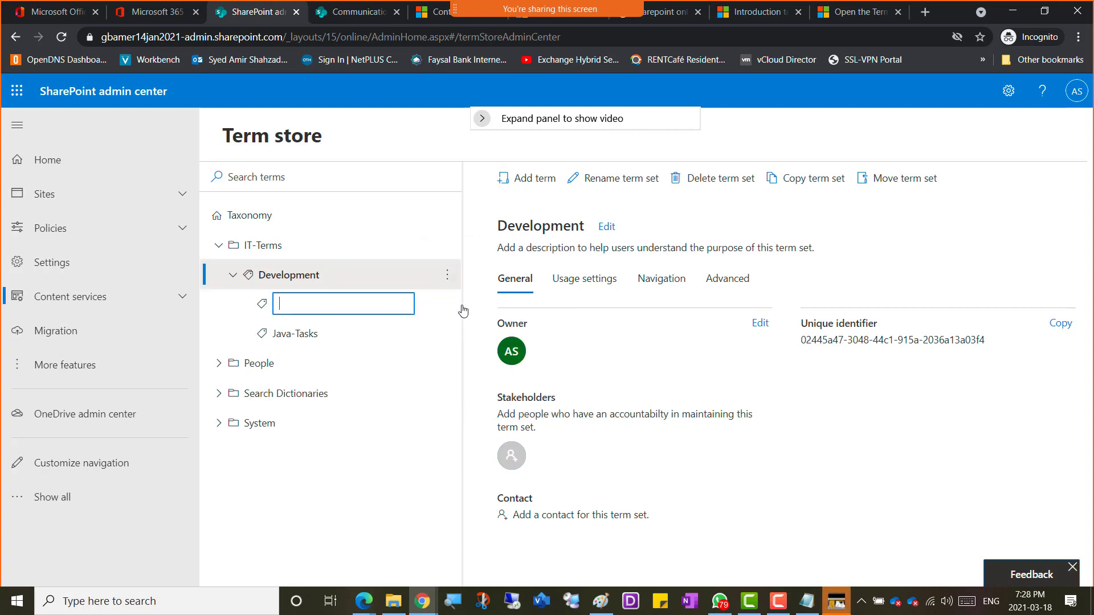
text(Oracle-Tasks)
key(Return)
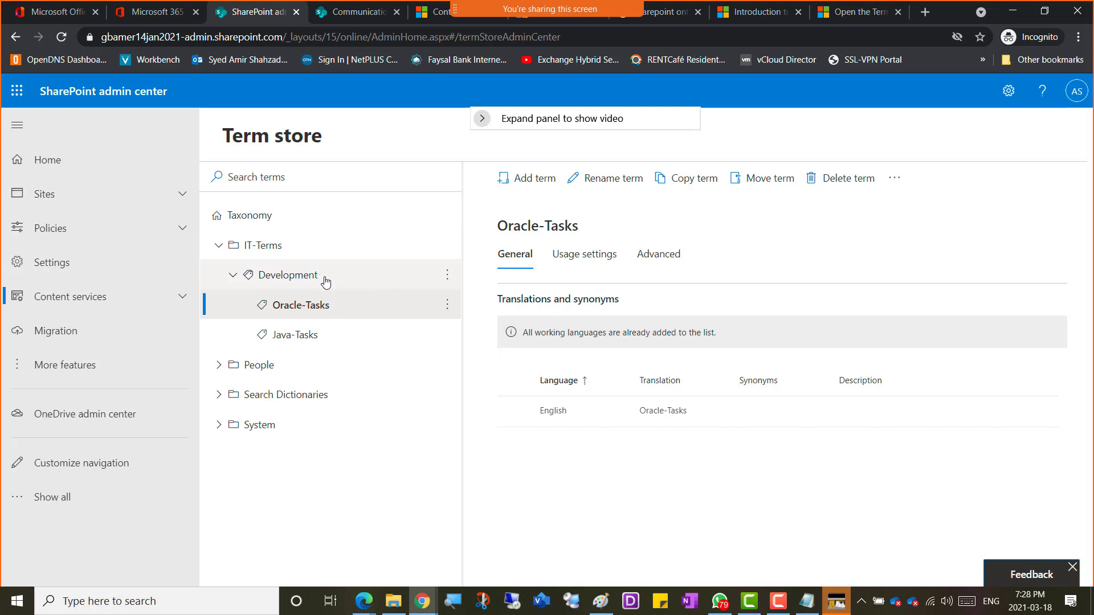
click(354, 274)
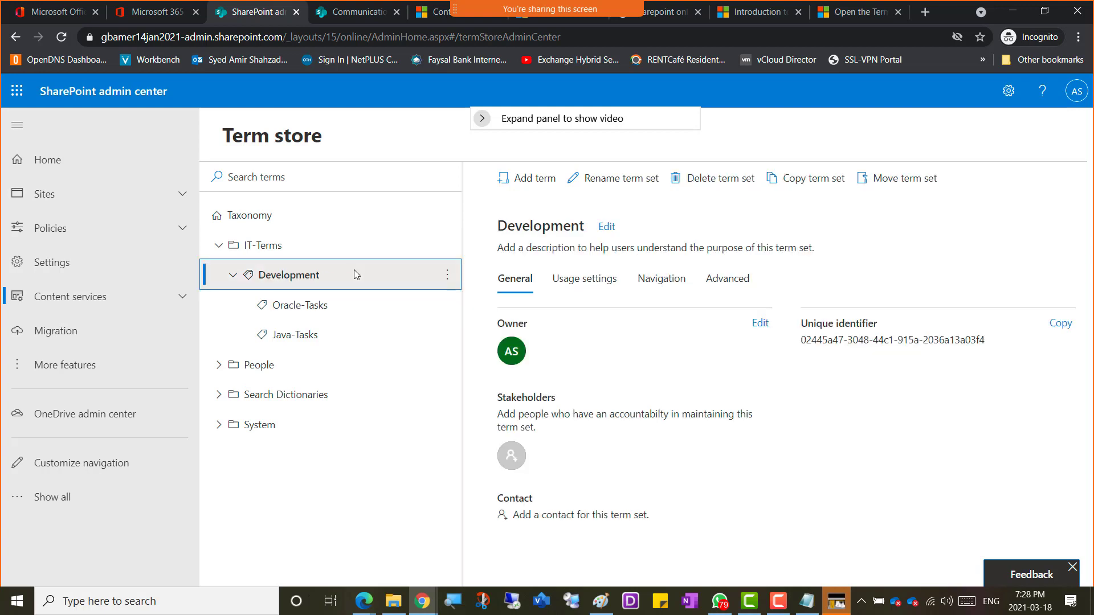
Step: Add 'Microsoft-Tasks' as the third term under Development
click(447, 275)
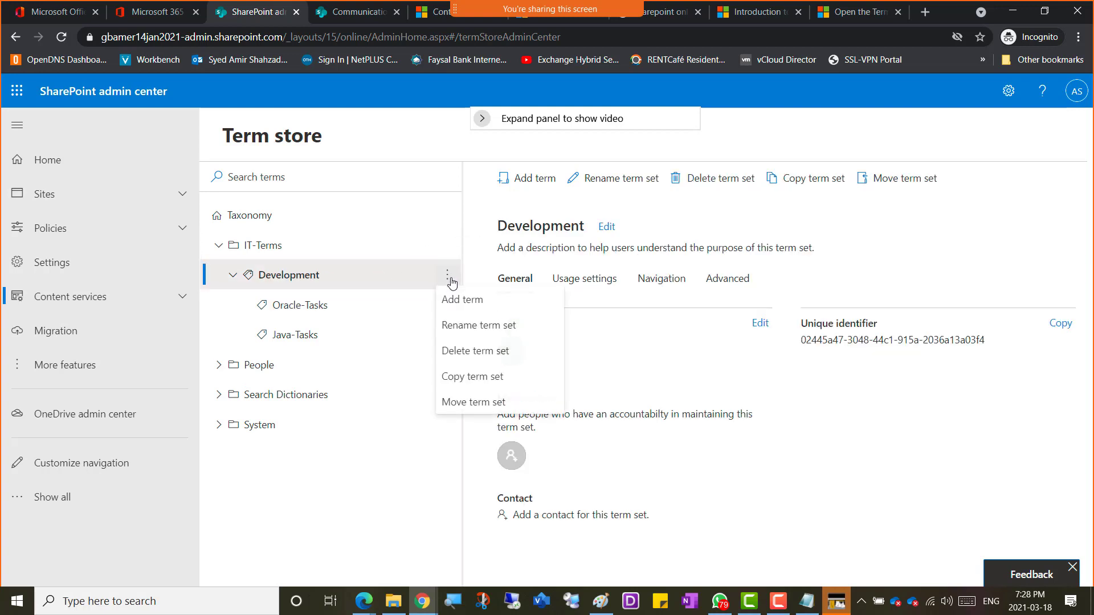
click(501, 301)
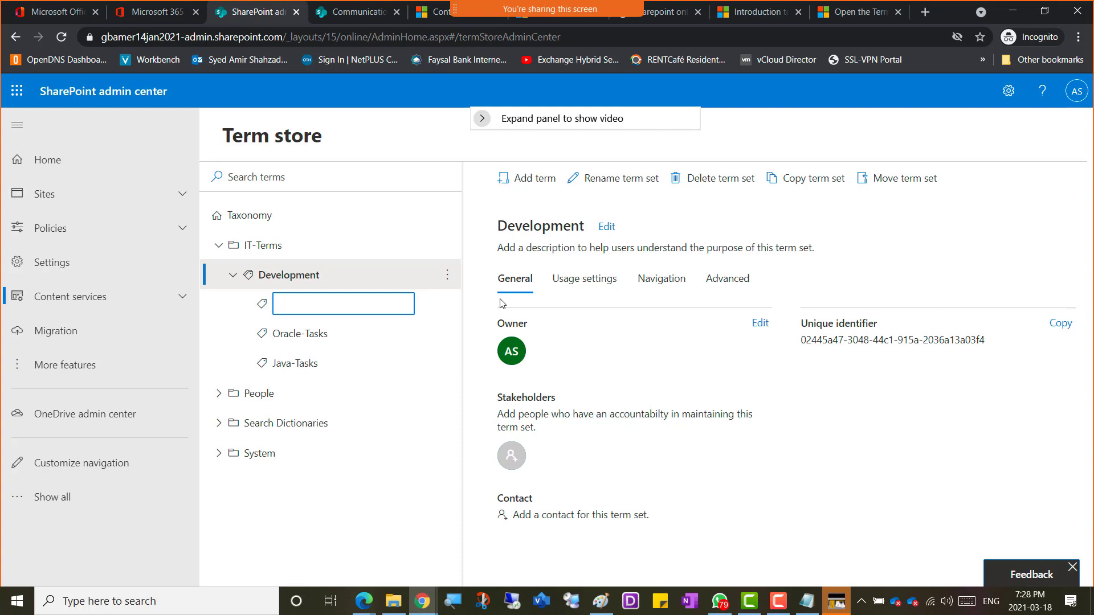
text(Microsoft-Tasks)
key(Return)
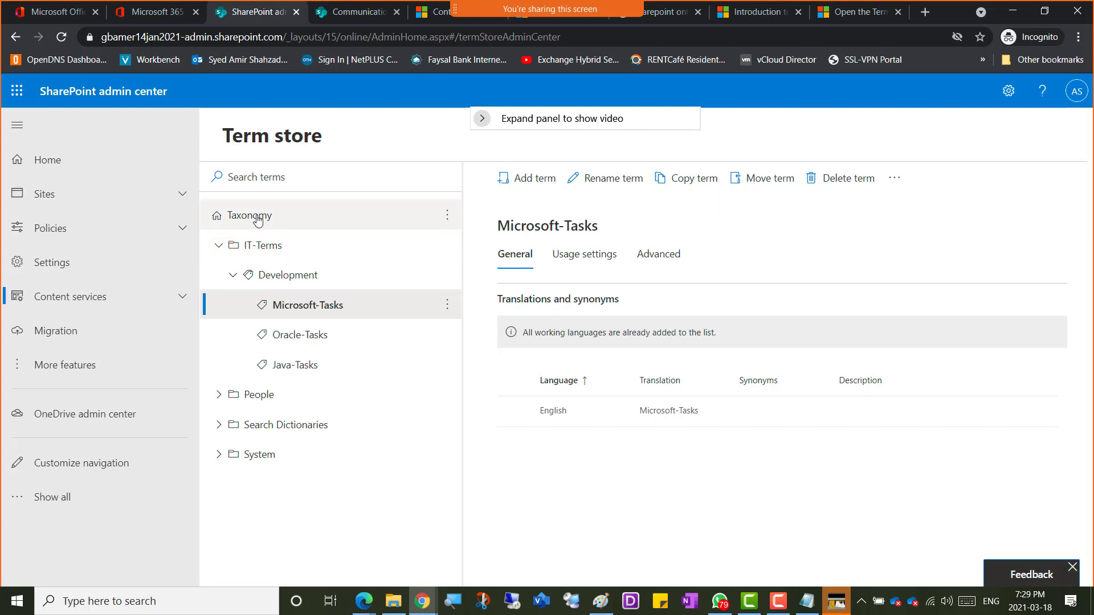
Step: Review the Taxonomy root's options menu without adding anything
click(279, 216)
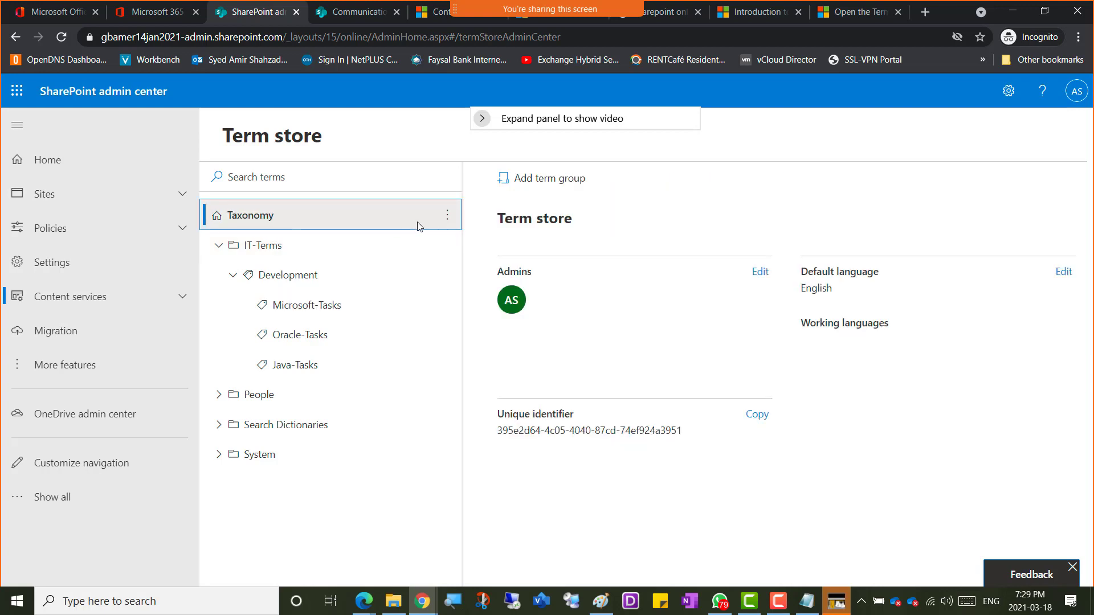
click(447, 218)
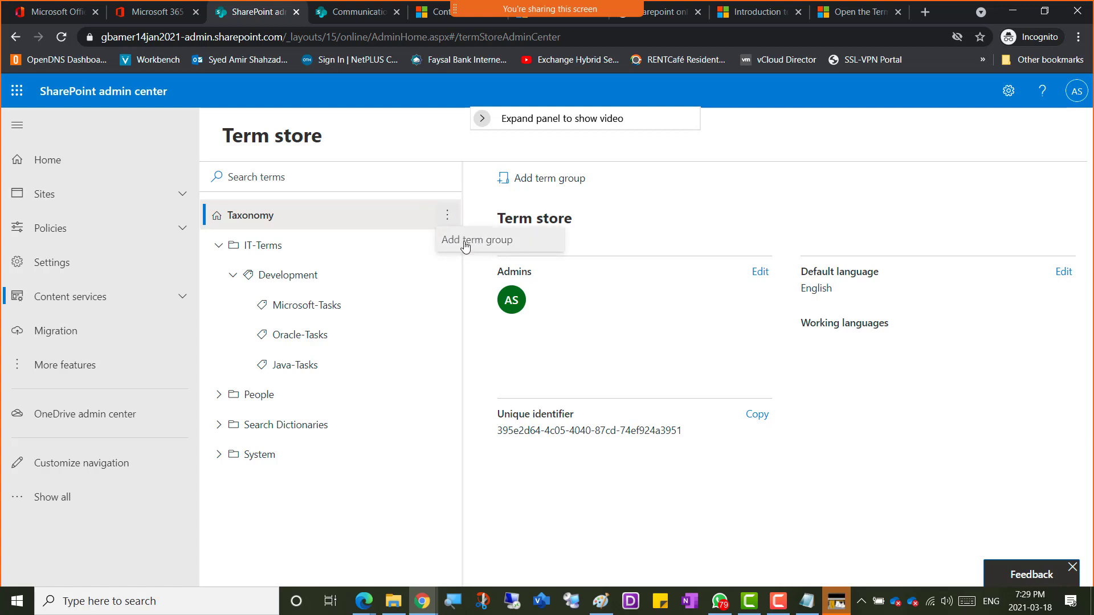
click(261, 219)
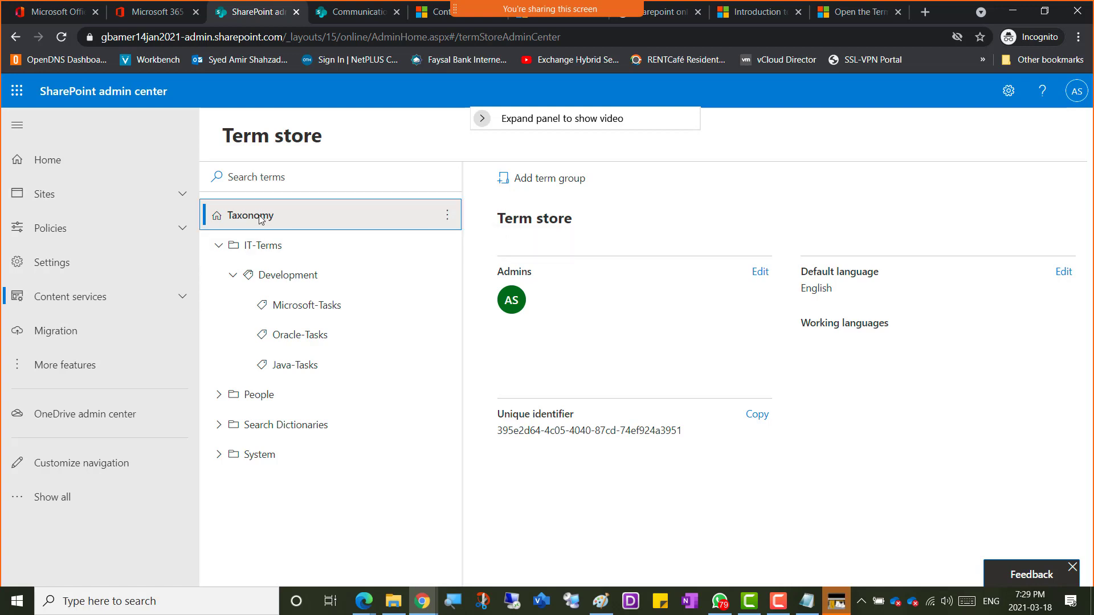
click(448, 219)
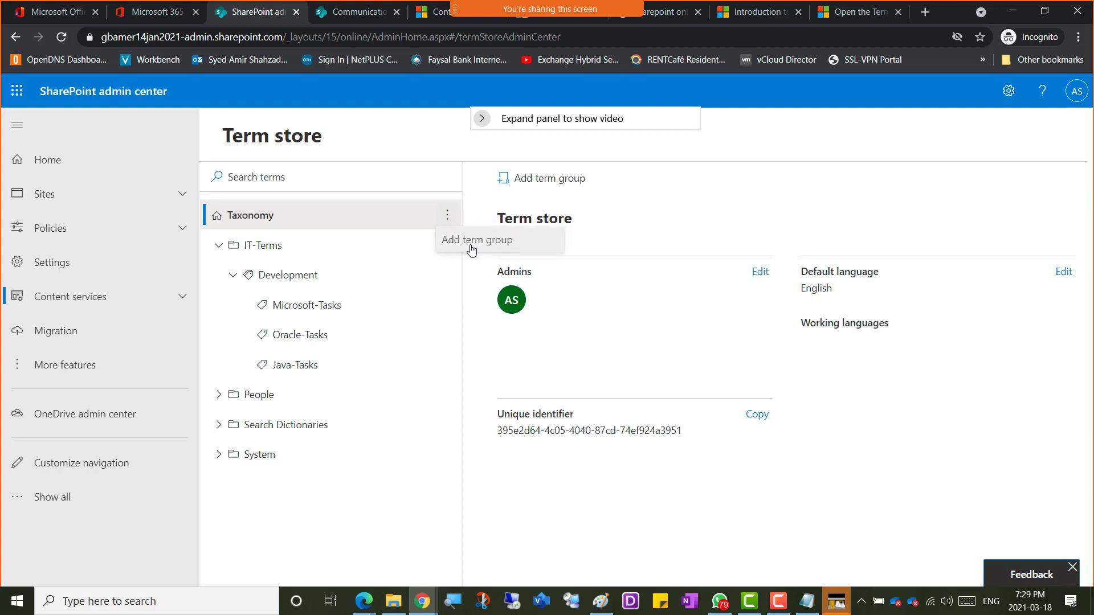
Step: Show the IT-Terms and then Development details, closing the Development options menu
click(273, 249)
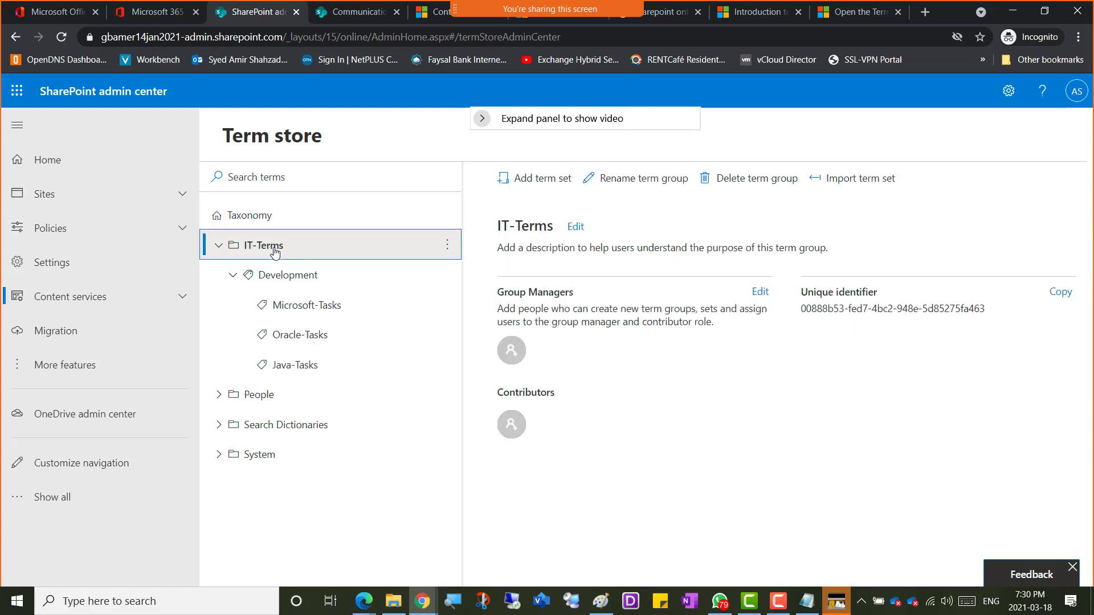
click(446, 247)
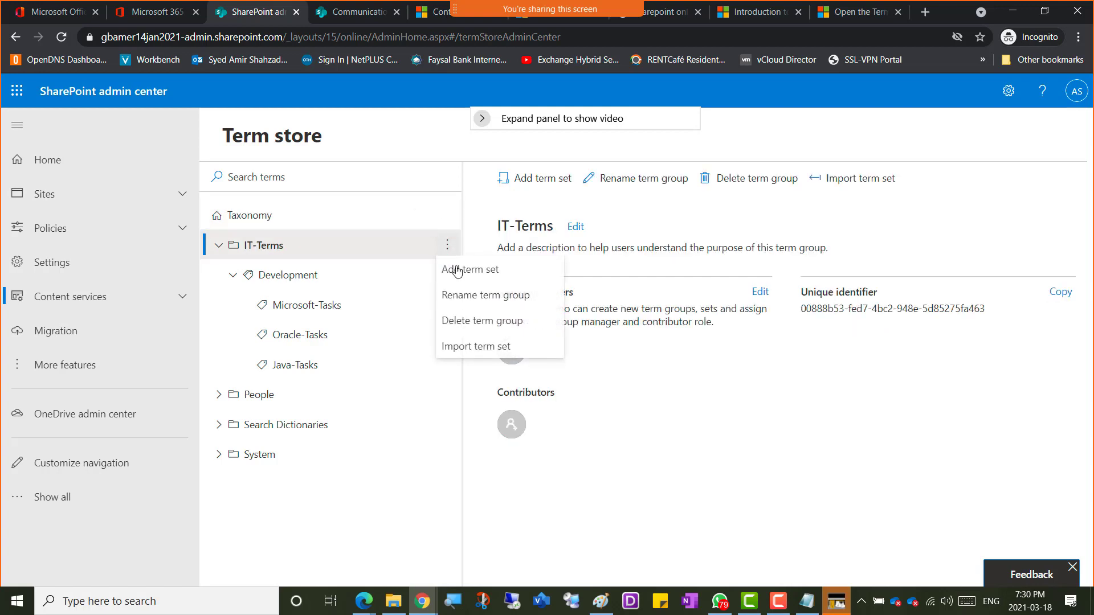
click(300, 276)
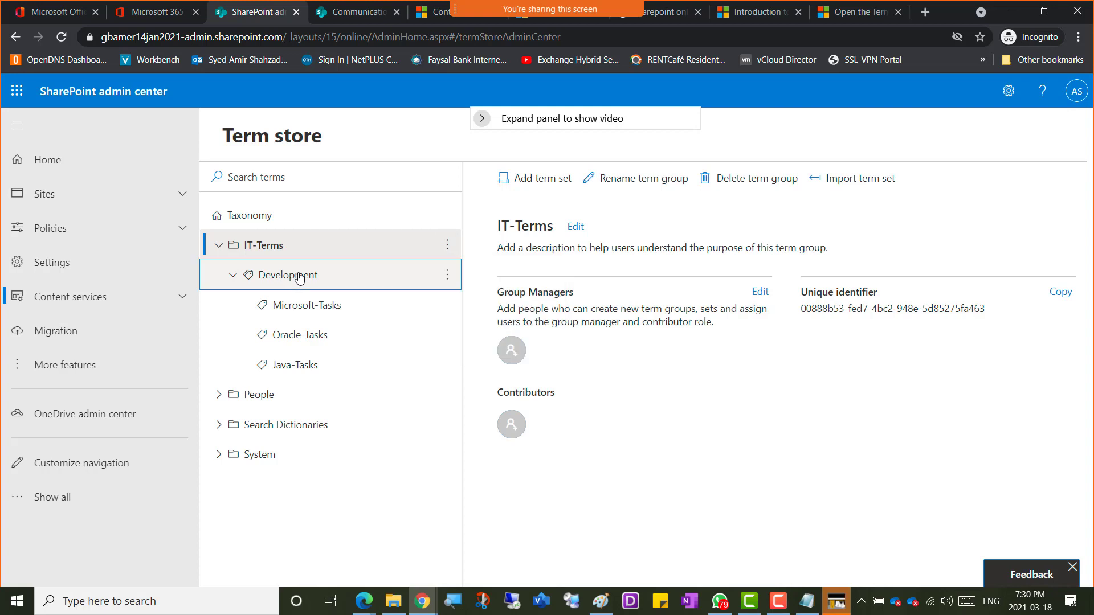
click(446, 277)
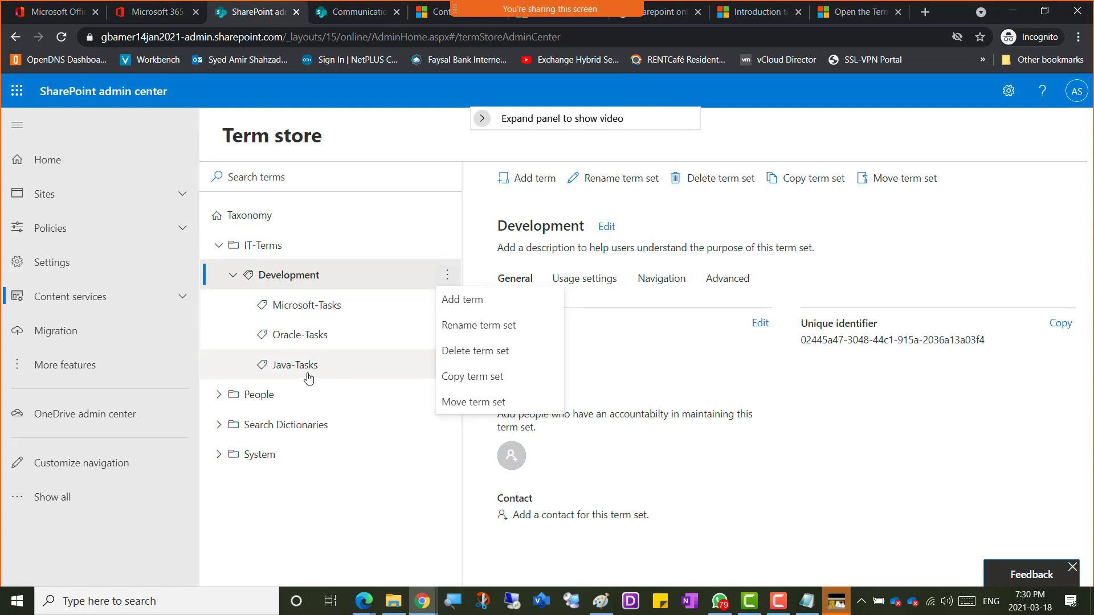
click(357, 517)
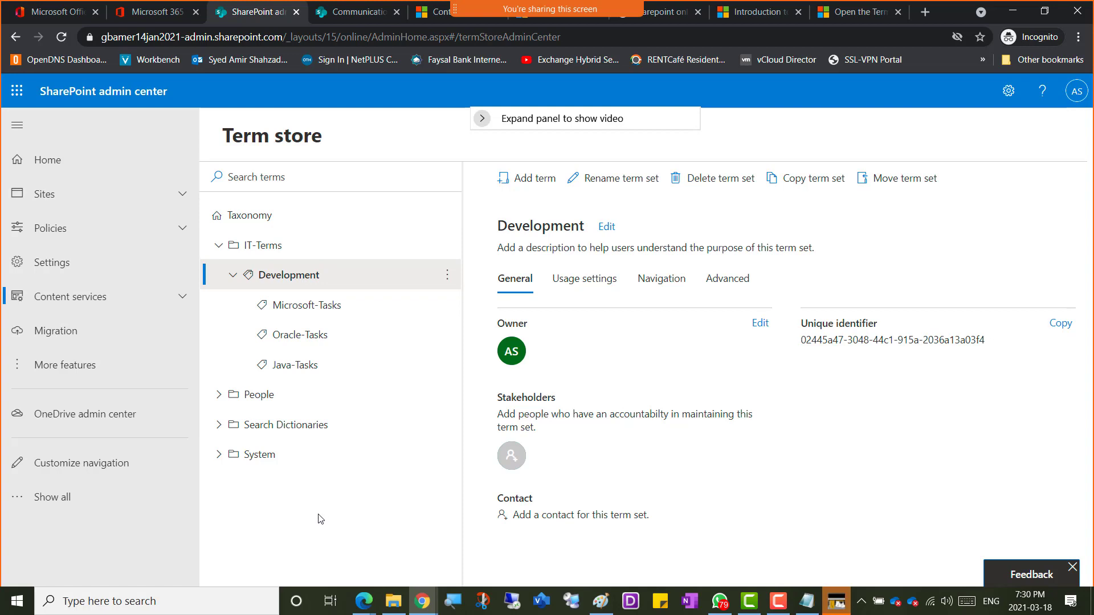
key(alt+Tab)
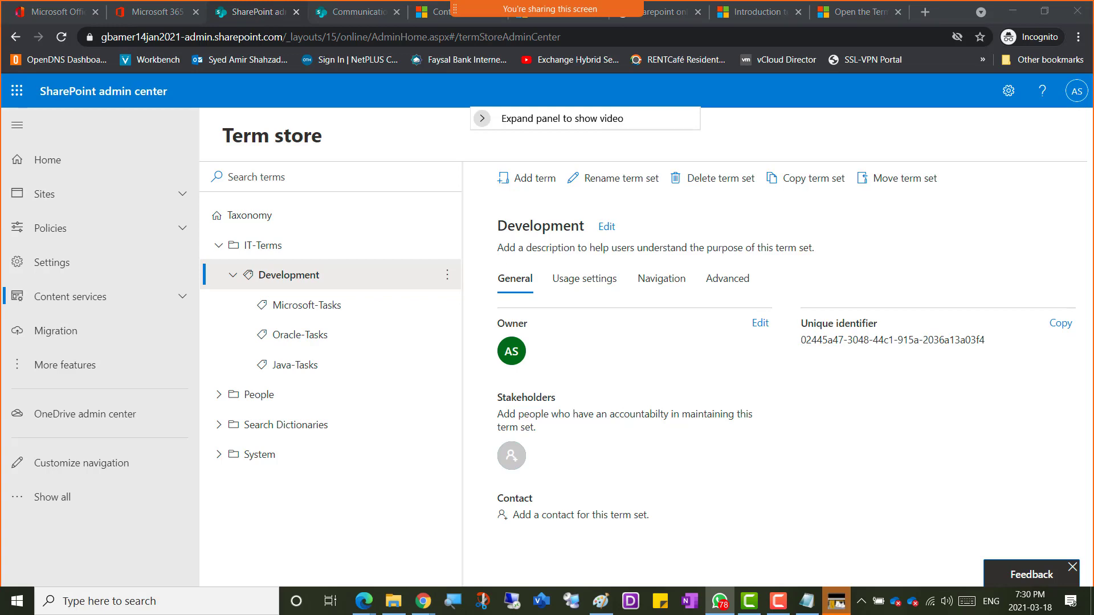
drag(0, 53, 481, 43)
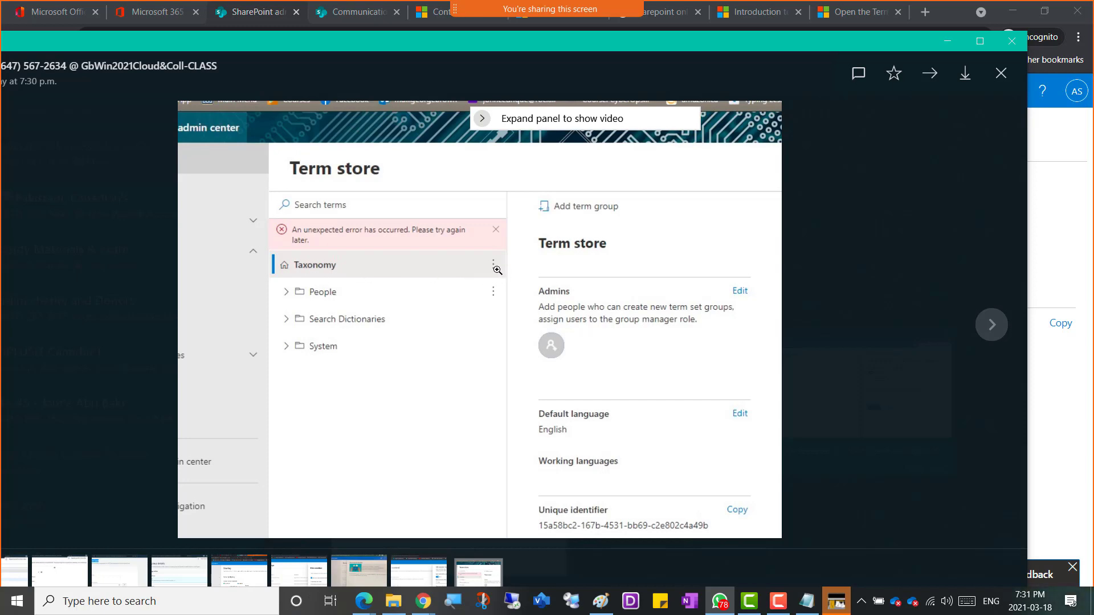
drag(435, 40, 1093, 108)
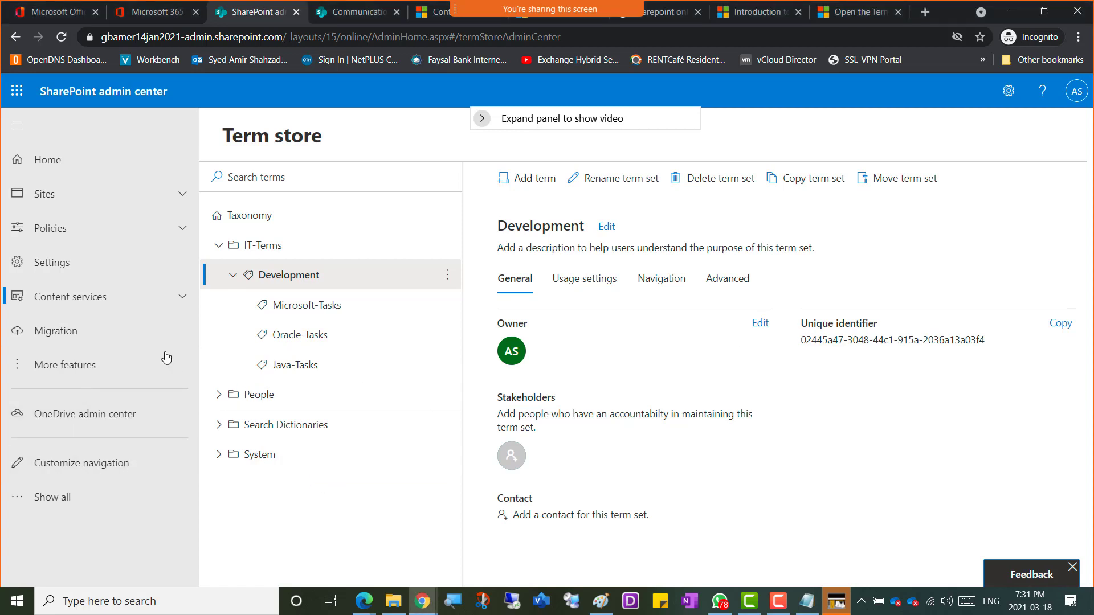
Step: Snip the Term store window showing Development and its three terms, retaking it once
key(super+shift+s)
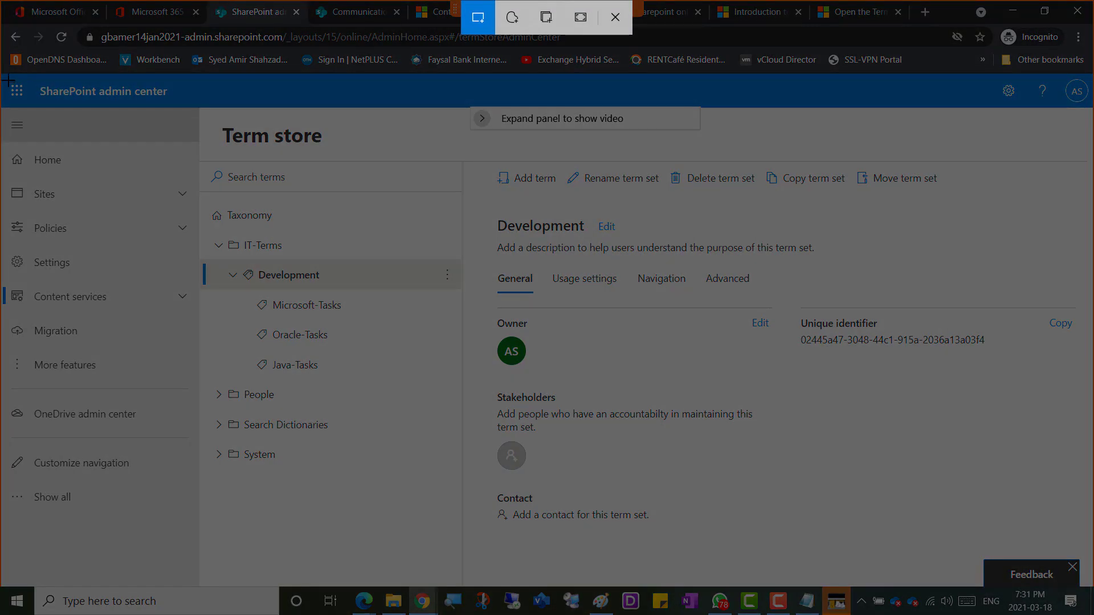
mouse_move(8, 80)
mouse_down()
mouse_move(860, 517)
mouse_move(882, 564)
mouse_up()
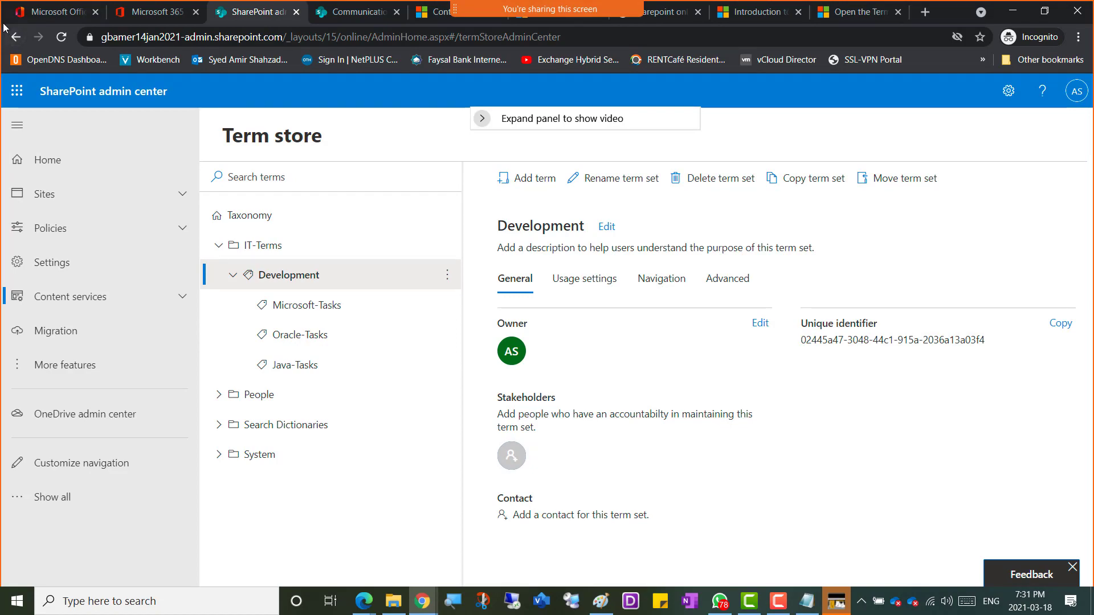
key(super+shift+s)
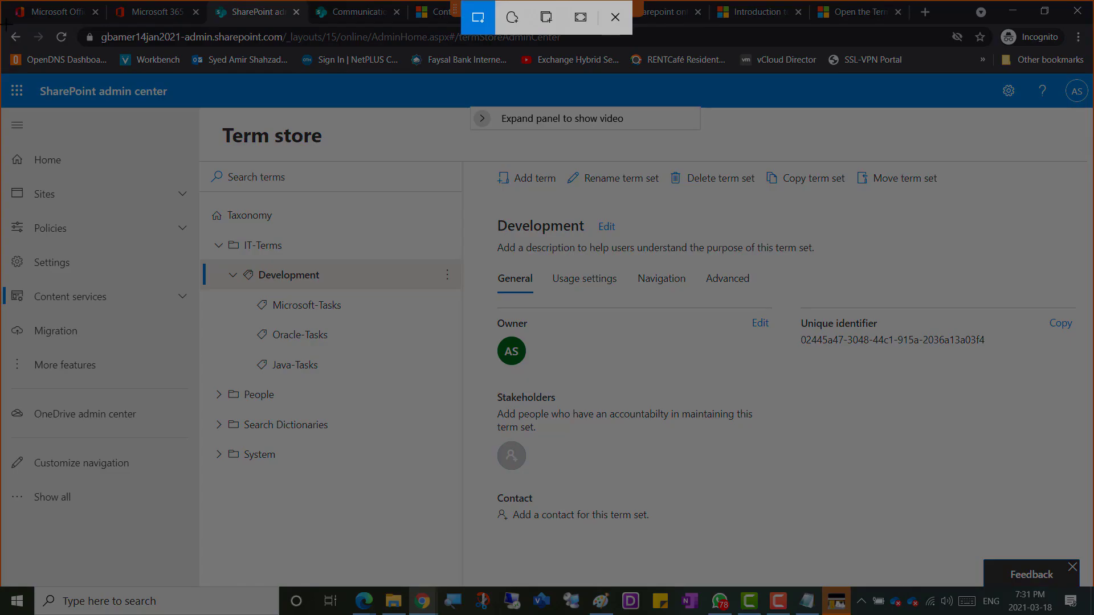
mouse_move(4, 25)
mouse_down()
mouse_move(733, 480)
mouse_move(891, 591)
mouse_move(900, 582)
mouse_up()
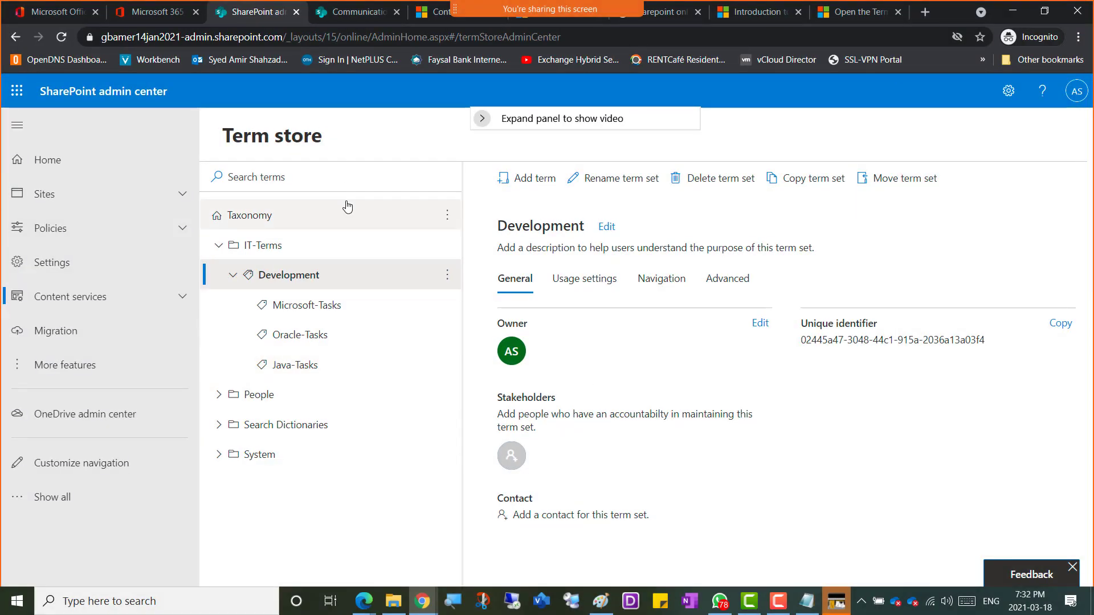
key(alt+Tab)
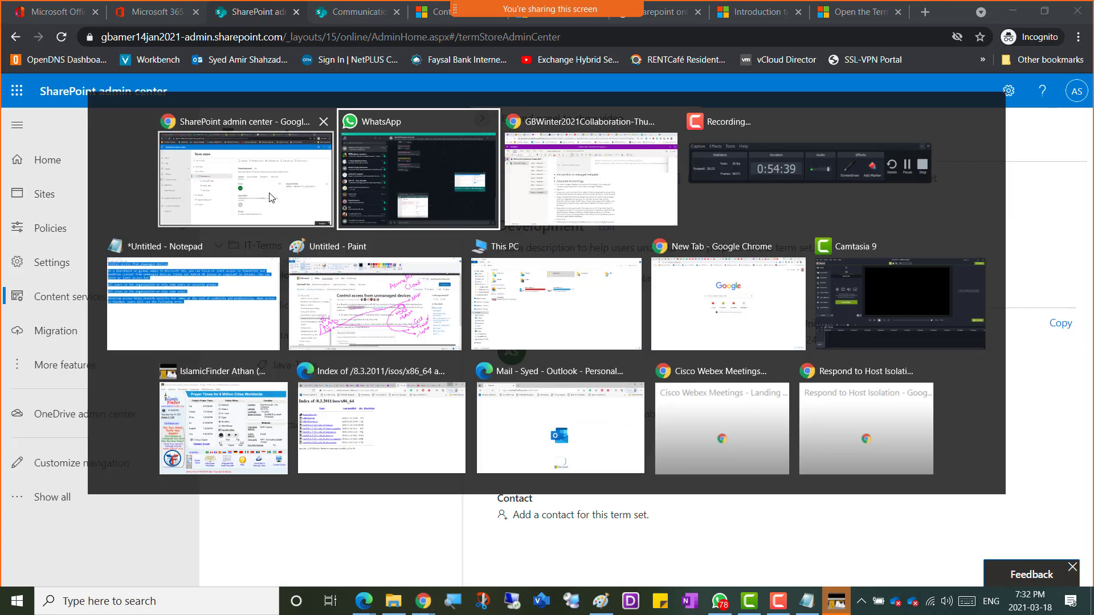
Step: In OneNote's last bullet, type 'Screnshot 4 - Term' and paste the Term store screenshot
key(alt+Tab)
scroll(422, 505, down, 5)
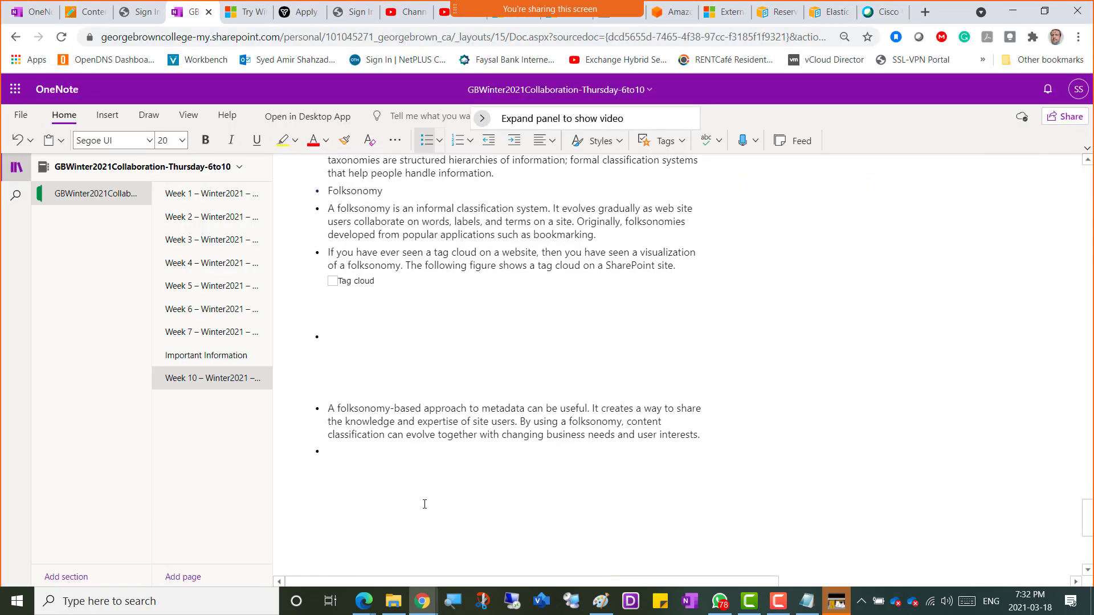
click(344, 447)
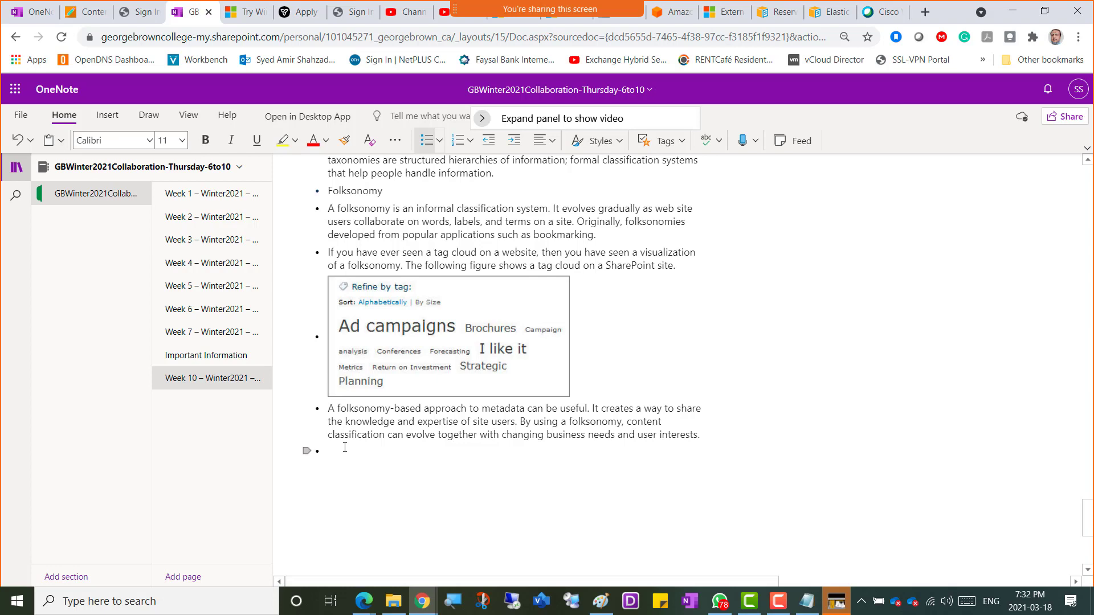
text(Scrensho)
text(t 4)
text( -)
text( Term Store)
key(ctrl+v)
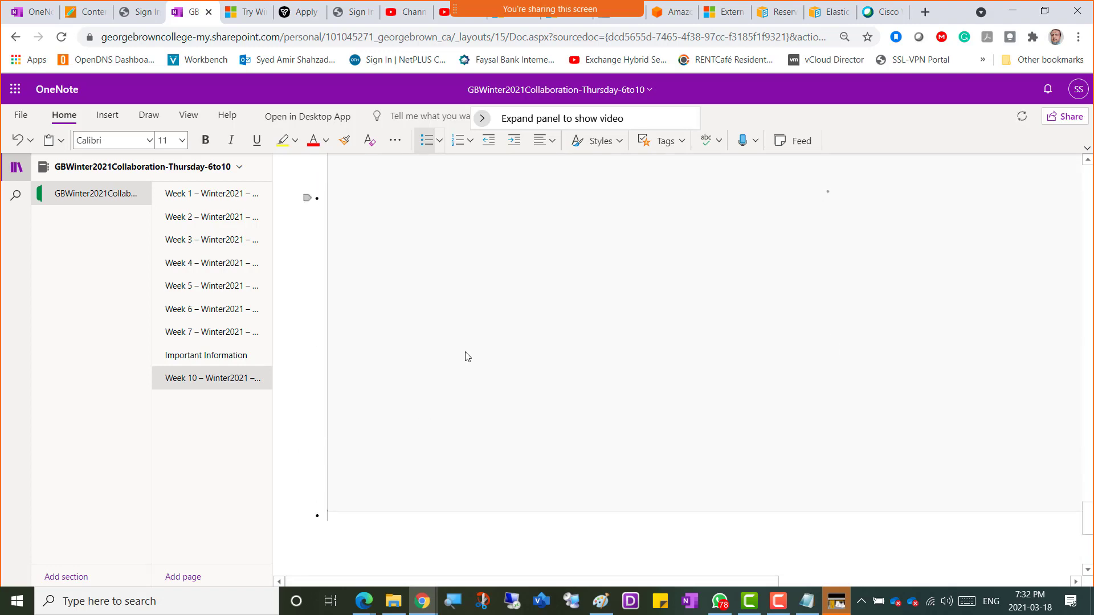
Step: Set the Screenshot 4 caption line to font size 20
scroll(467, 357, up, 2)
scroll(464, 356, up, 3)
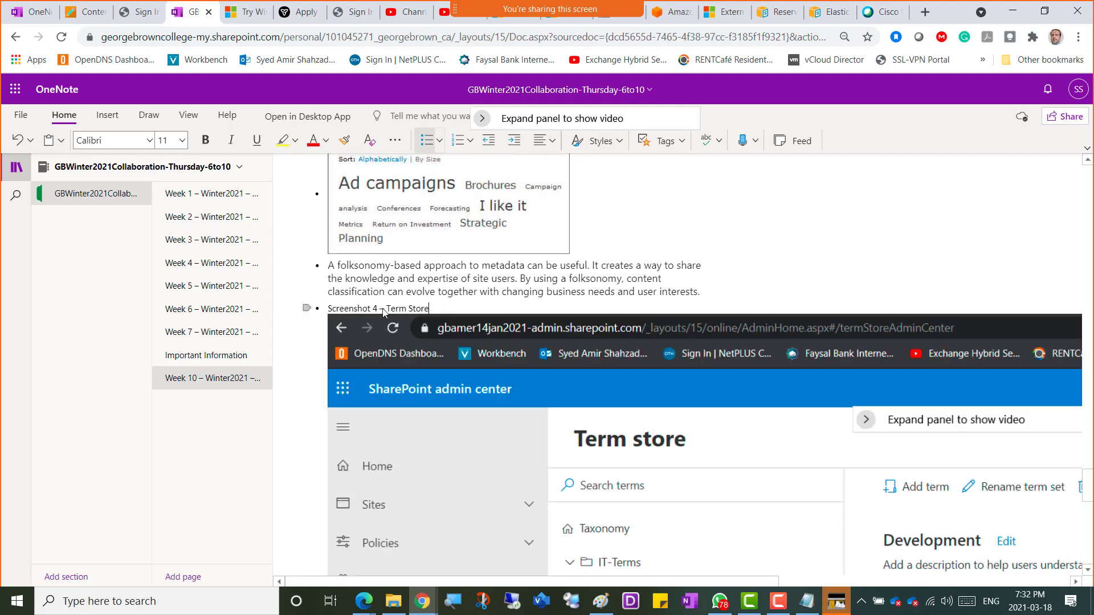
drag(383, 311, 331, 309)
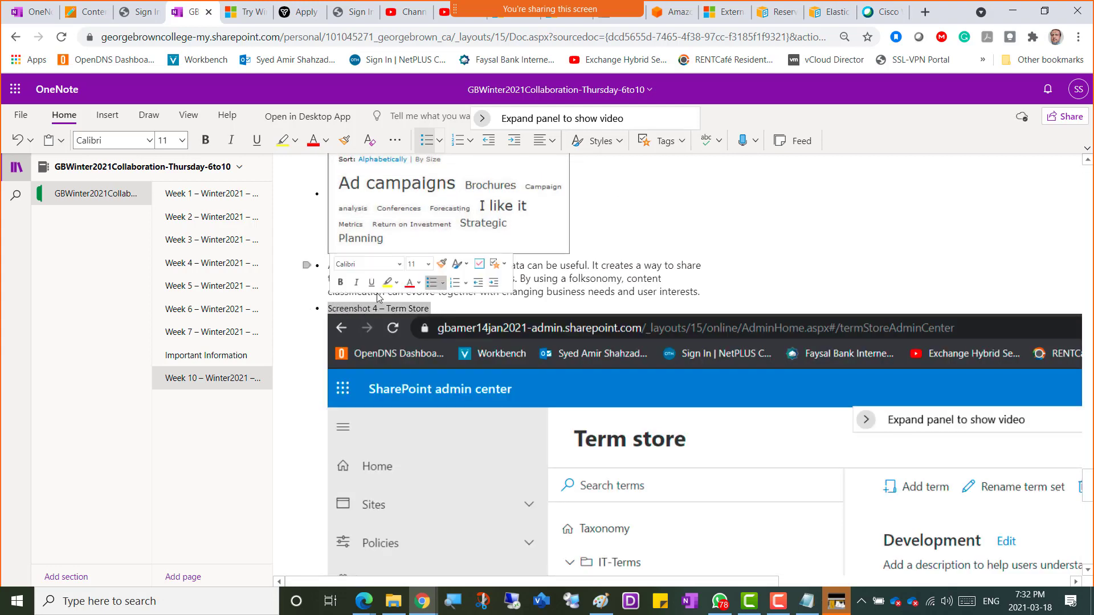
click(428, 264)
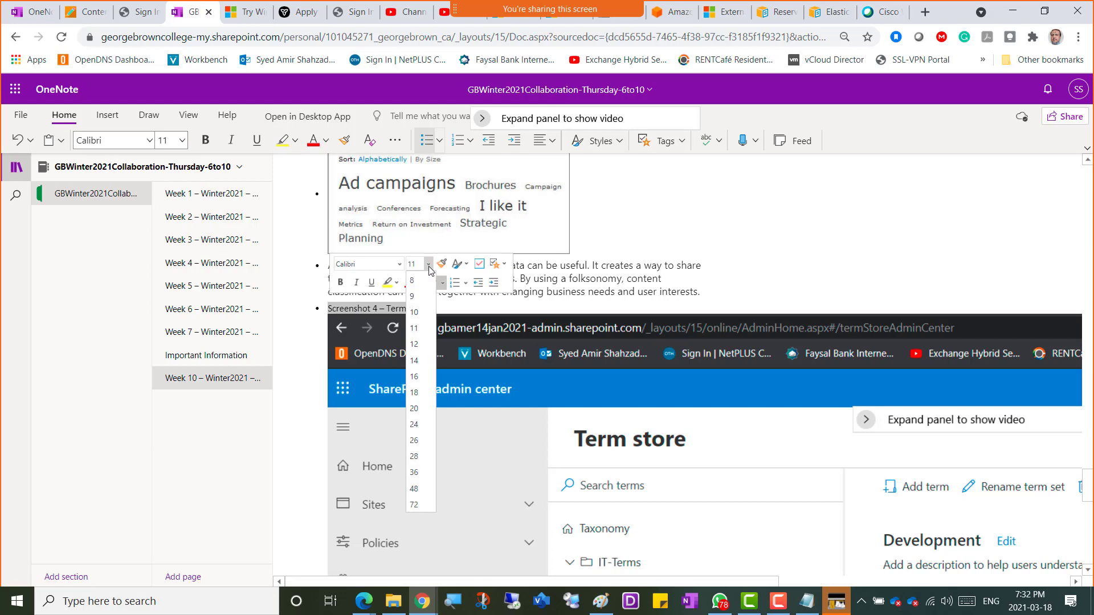
click(420, 408)
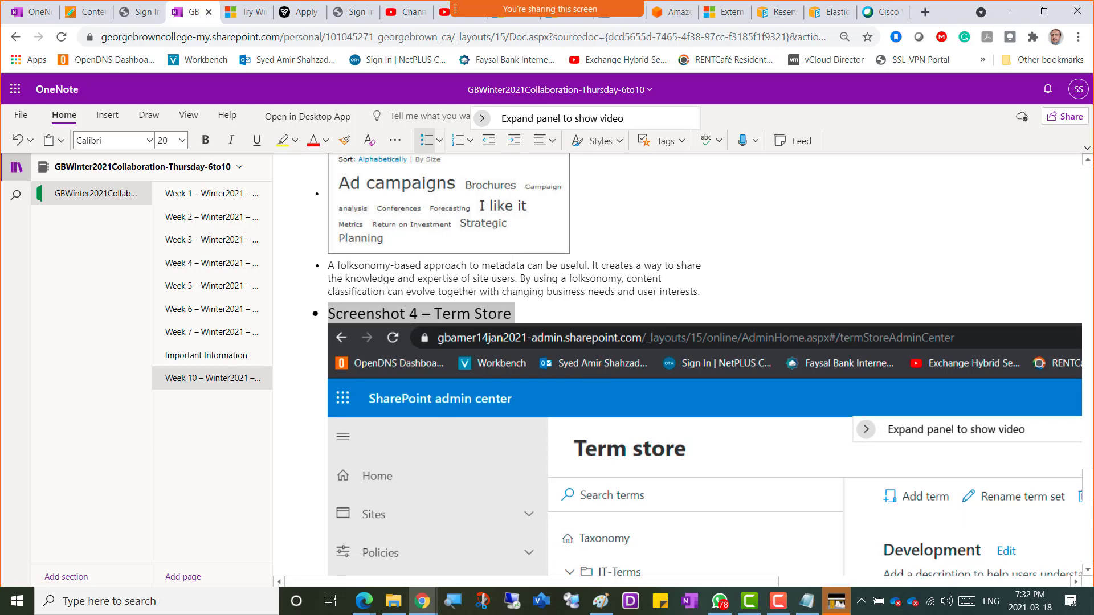
Step: Place the caret in the bullet below the screenshot, then return to SharePoint admin center
key(alt+Tab)
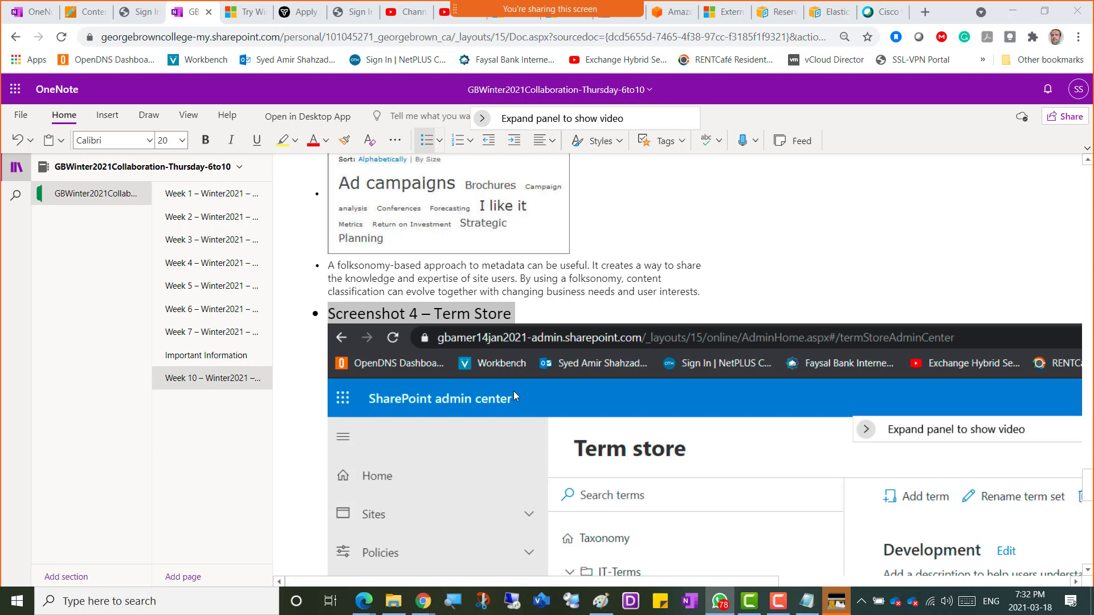
scroll(514, 391, down, 15)
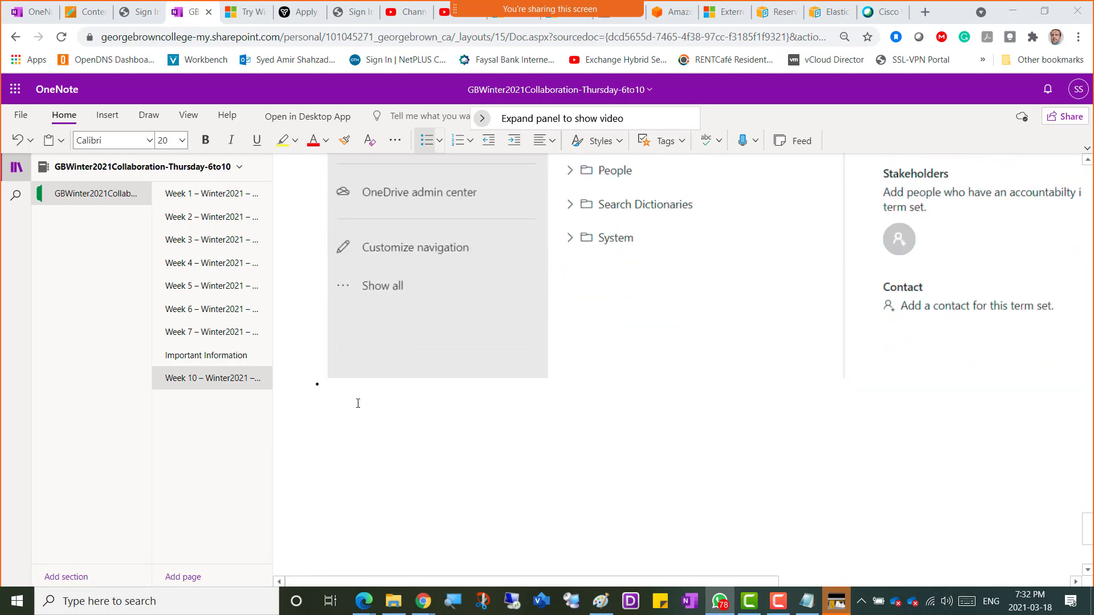
click(354, 395)
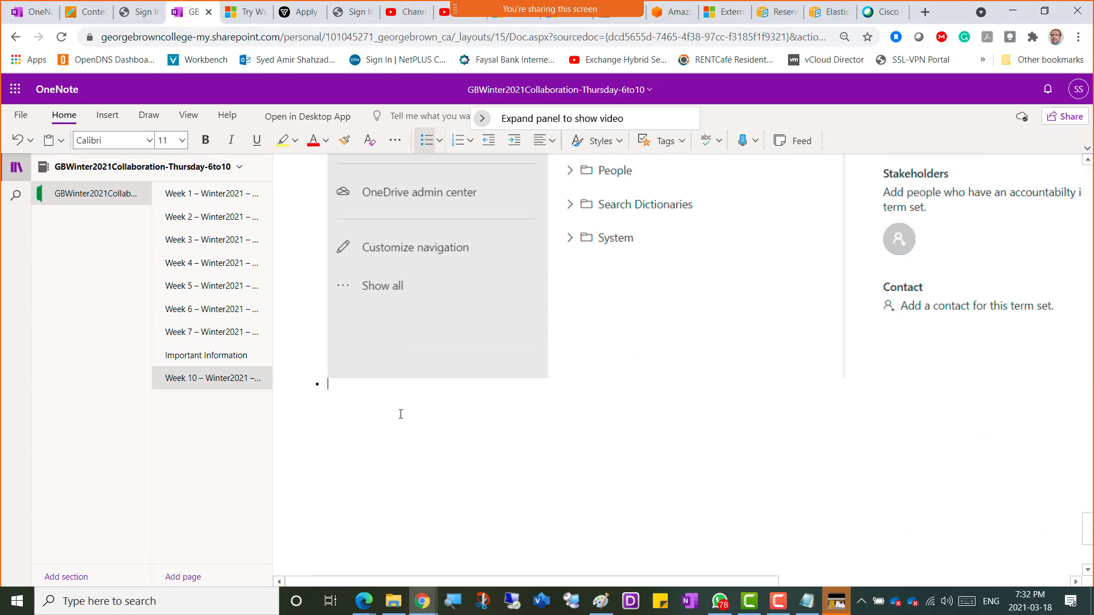
key(alt+Tab)
key(alt+Tab)
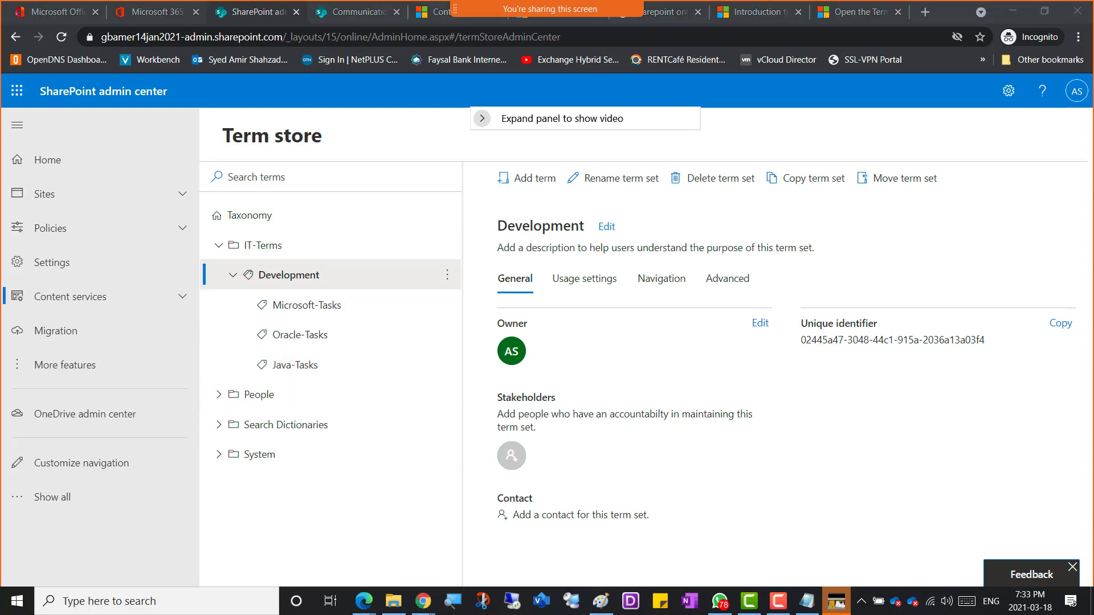
Step: Focus the admin center window and expand Sites in the left navigation
click(294, 513)
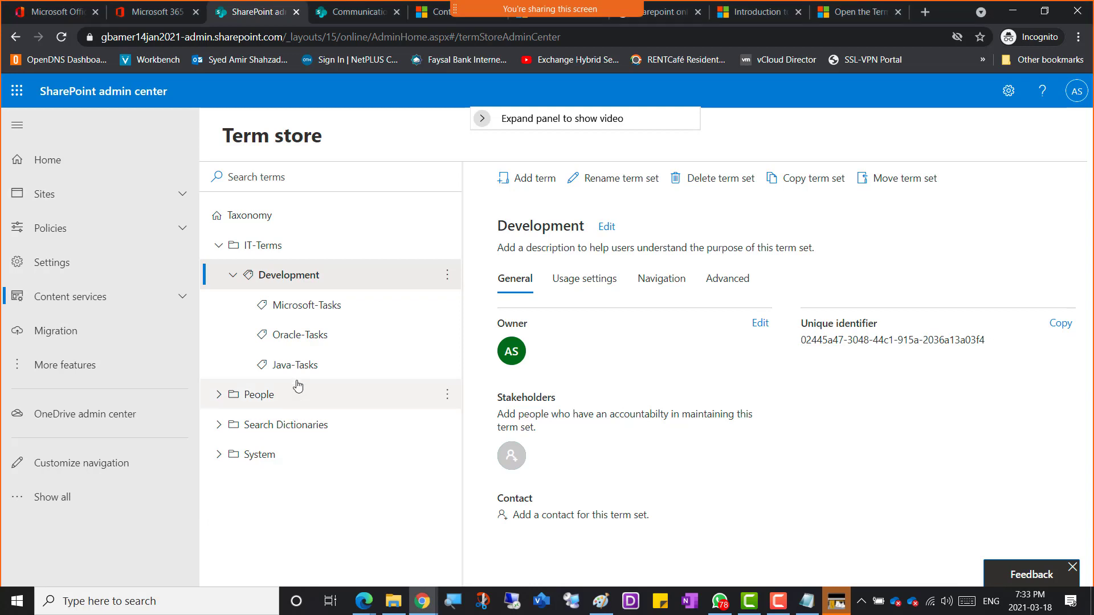
click(72, 201)
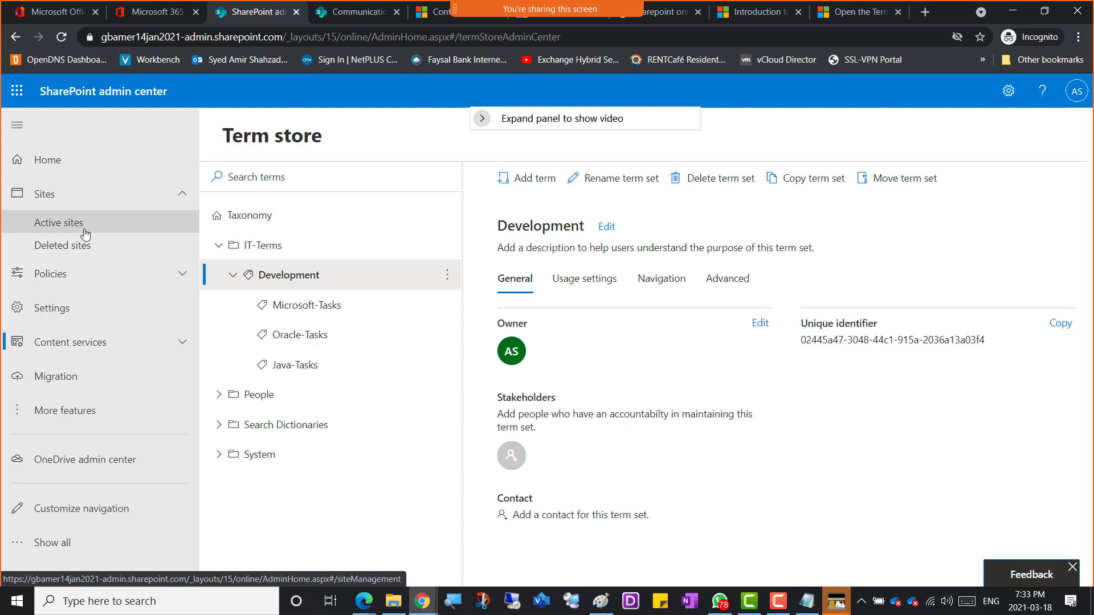
Step: From Active sites, open the Communication site's details and launch its URL in a new tab
click(85, 233)
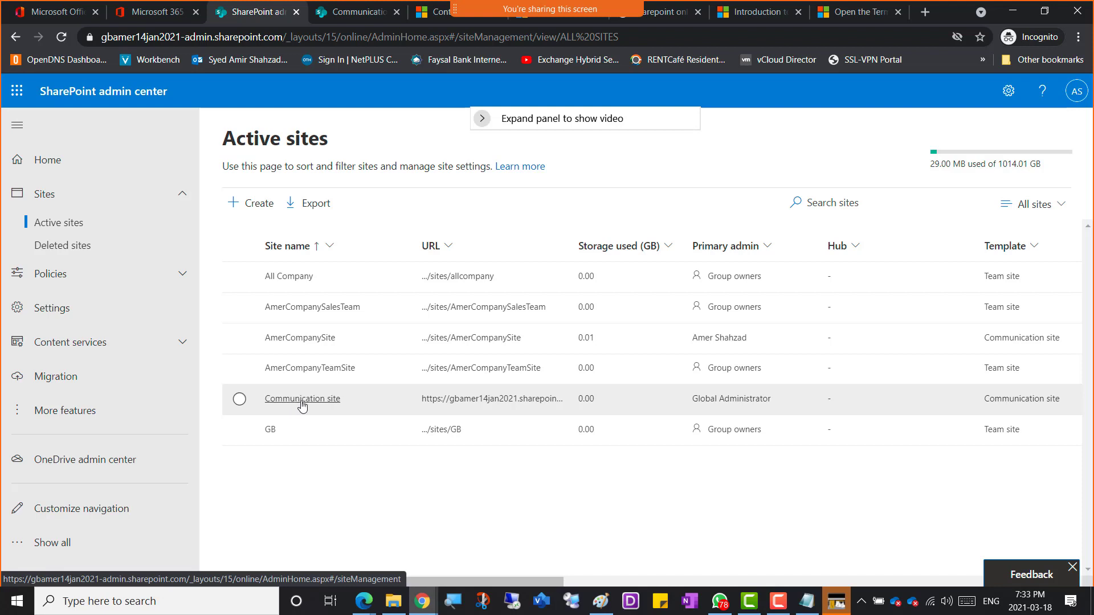
click(312, 401)
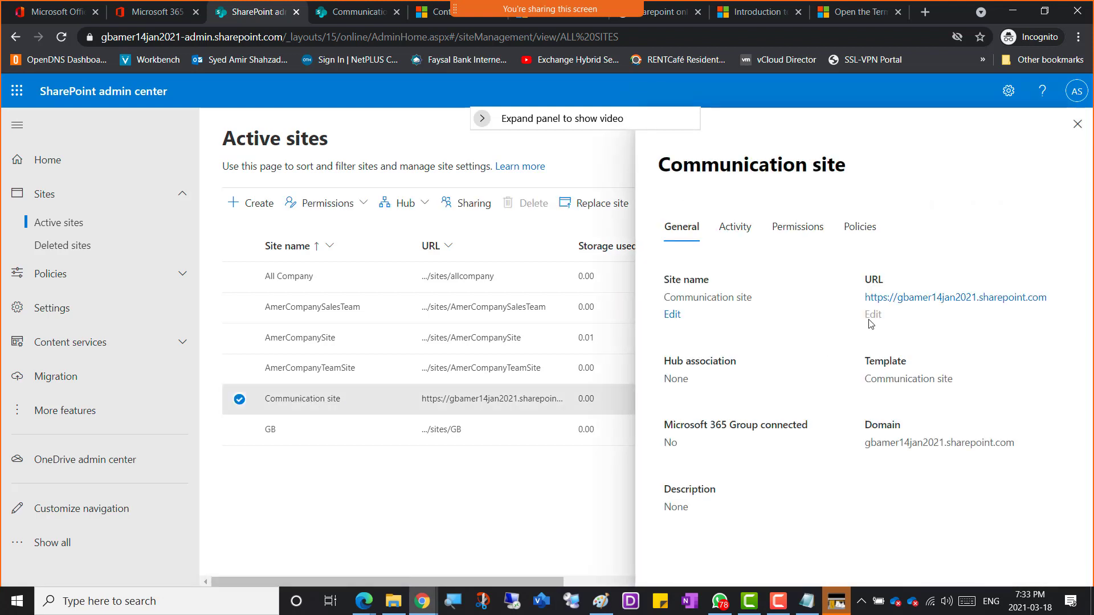
click(949, 298)
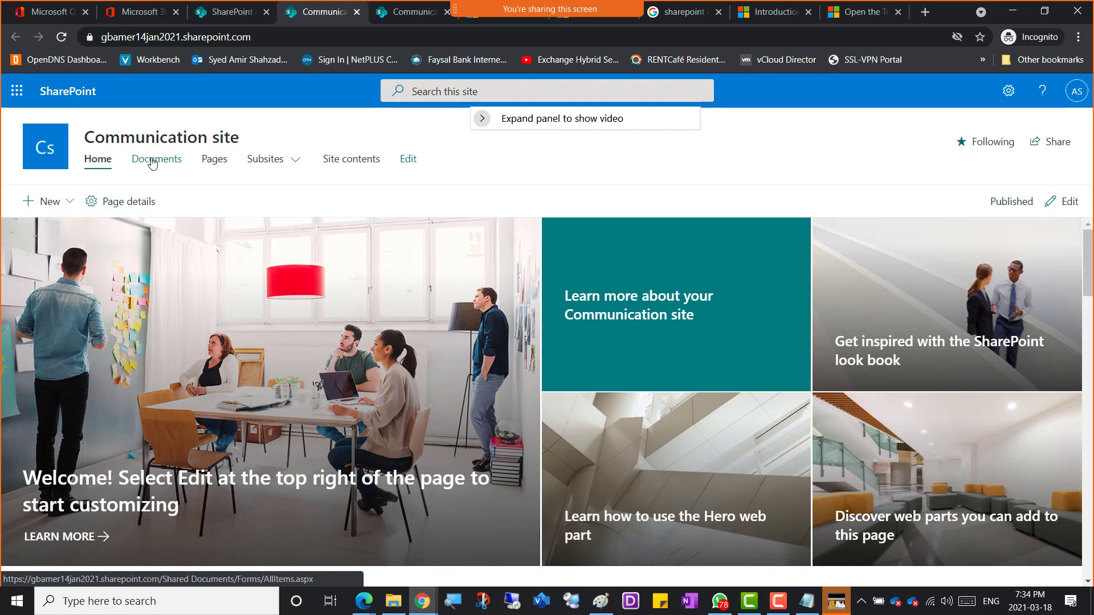
Step: Open the Communication site's Documents library and show the Add column type list
click(152, 162)
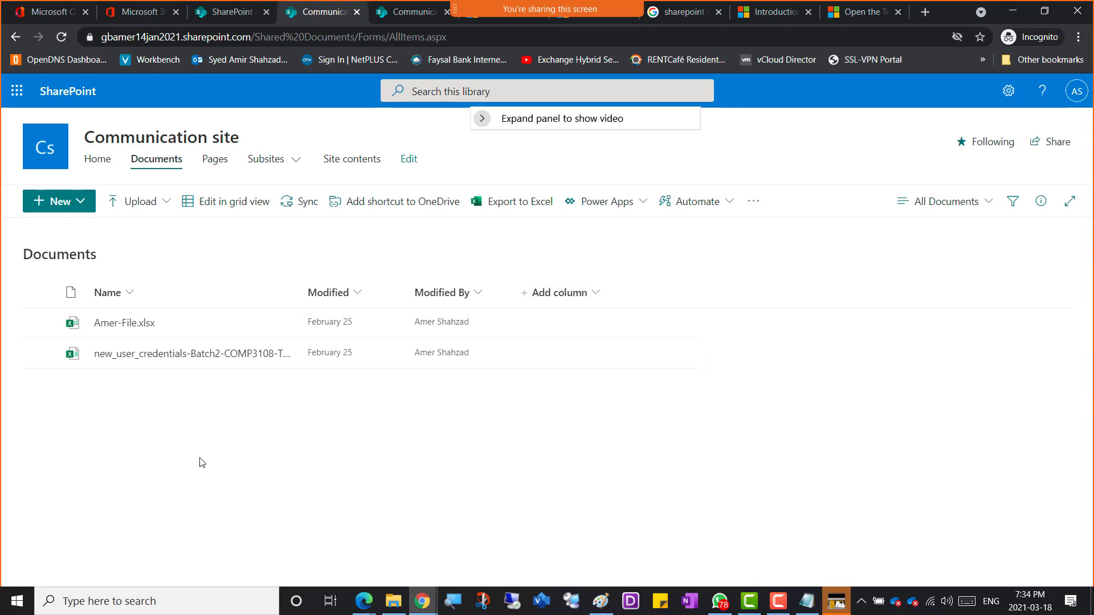
click(594, 293)
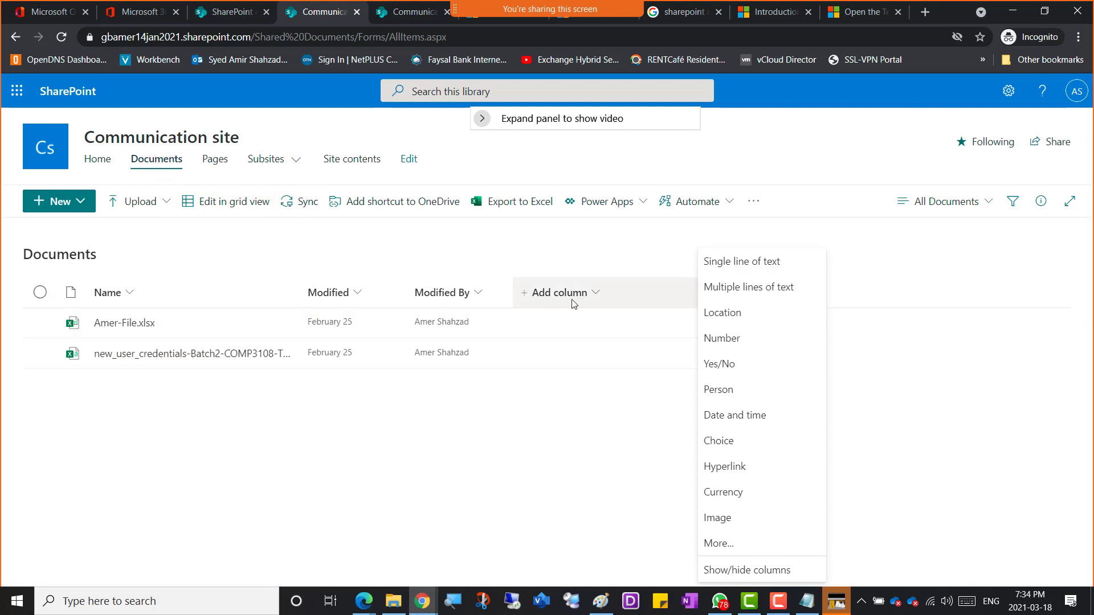
Step: Through More..., start a new library column with Managed Metadata as its type
click(728, 547)
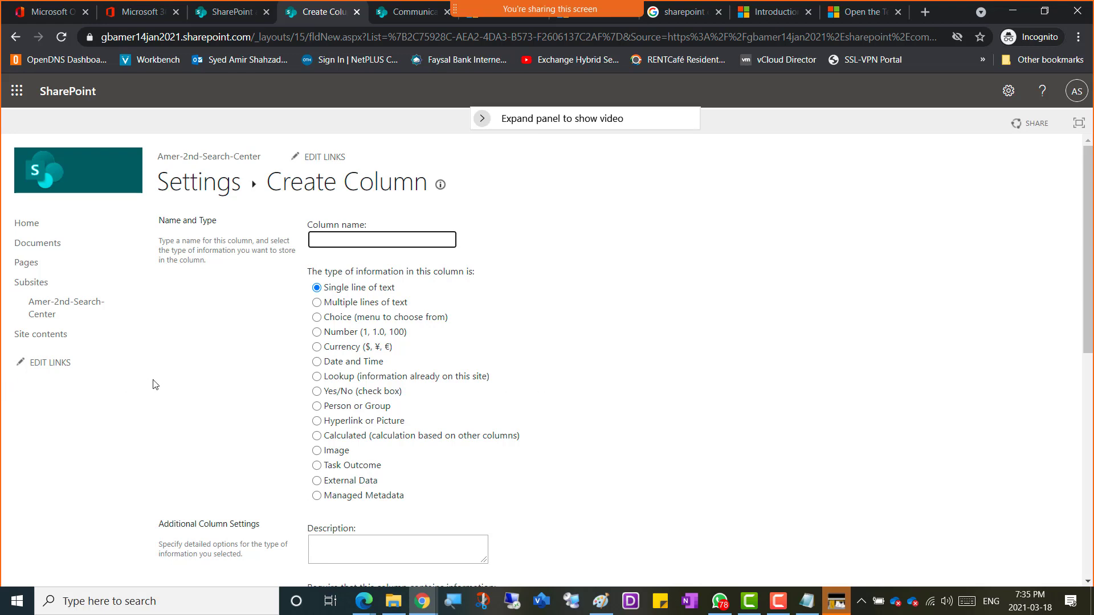
scroll(164, 337, down, 1)
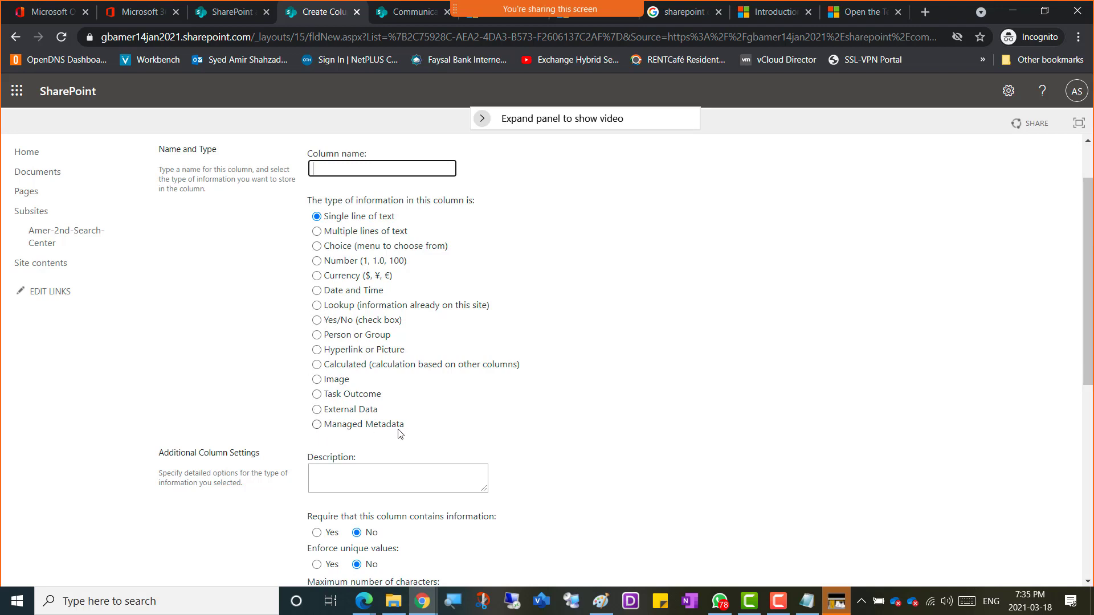
click(317, 425)
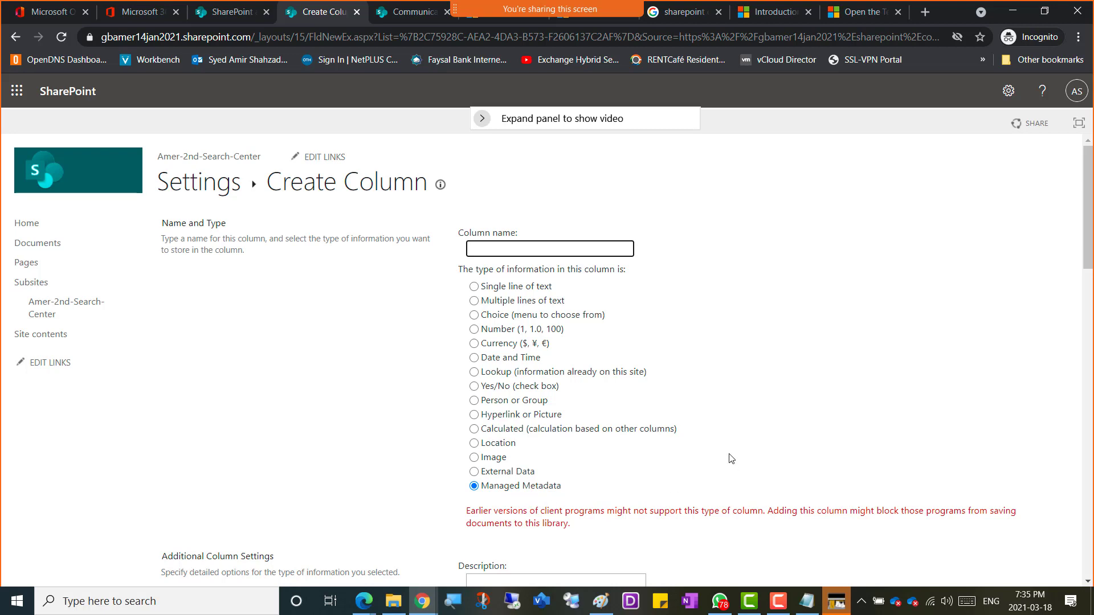
scroll(732, 461, down, 3)
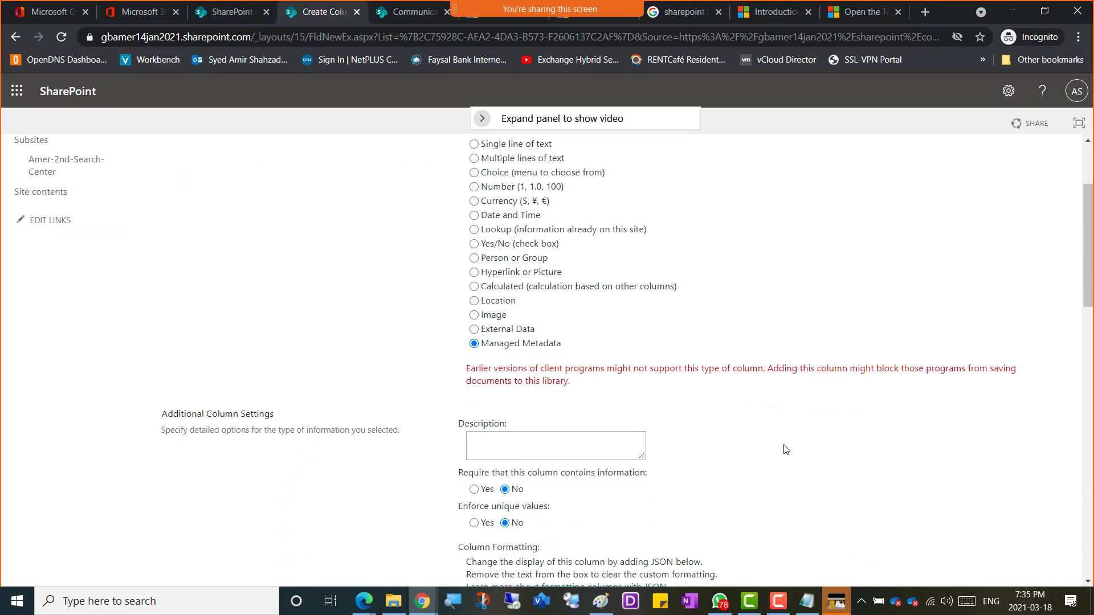
scroll(785, 450, down, 1)
scroll(785, 449, down, 1)
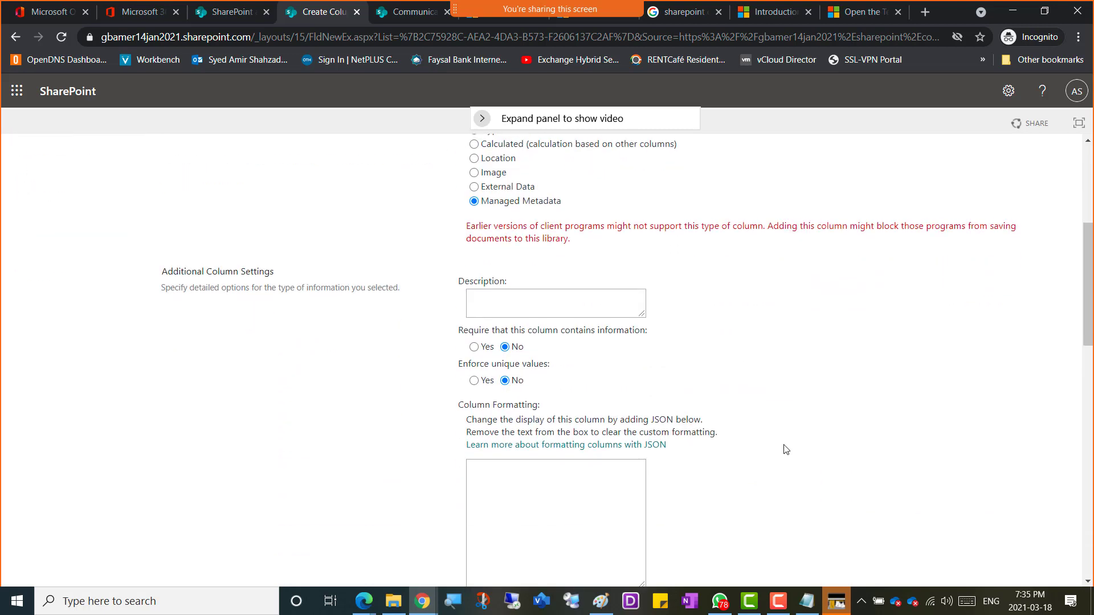
scroll(786, 449, up, 4)
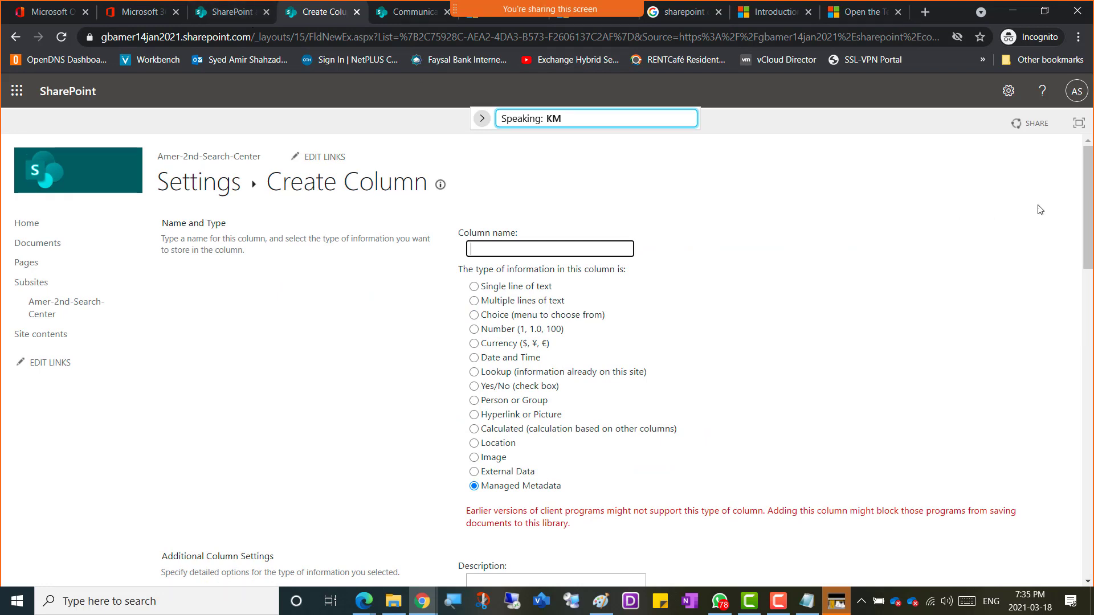
Step: Return to the Documents library and reopen a fresh Create Column page via Add column › More...
click(15, 37)
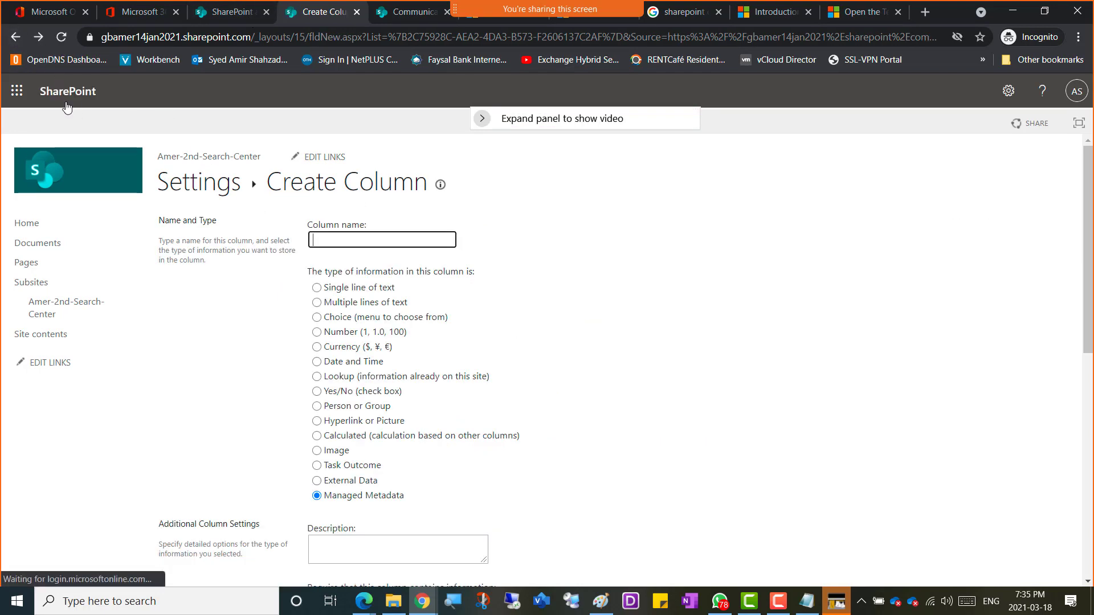
click(15, 38)
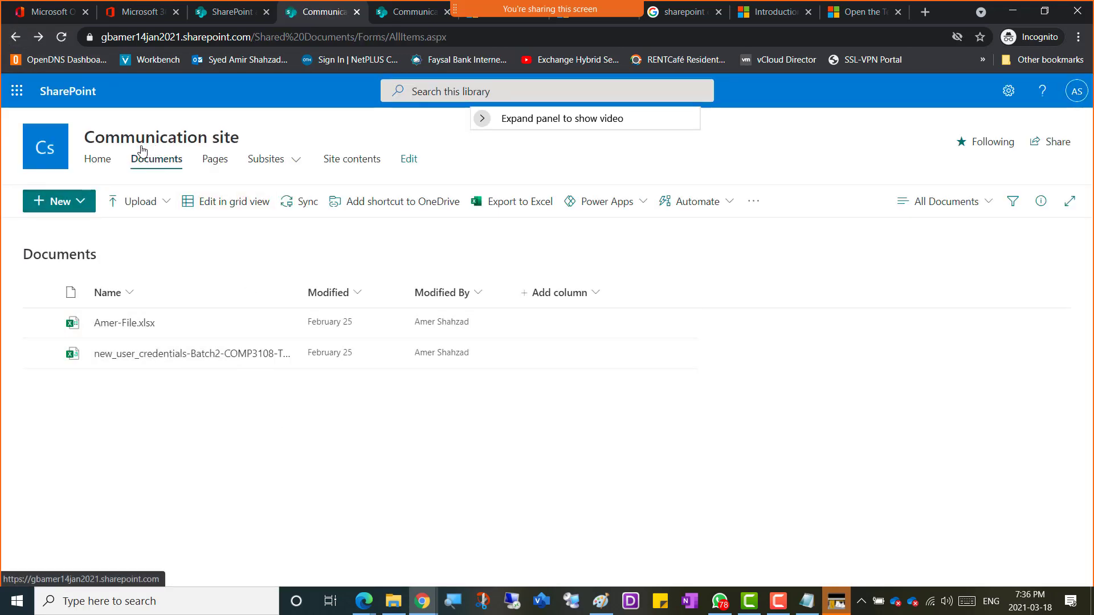
click(595, 296)
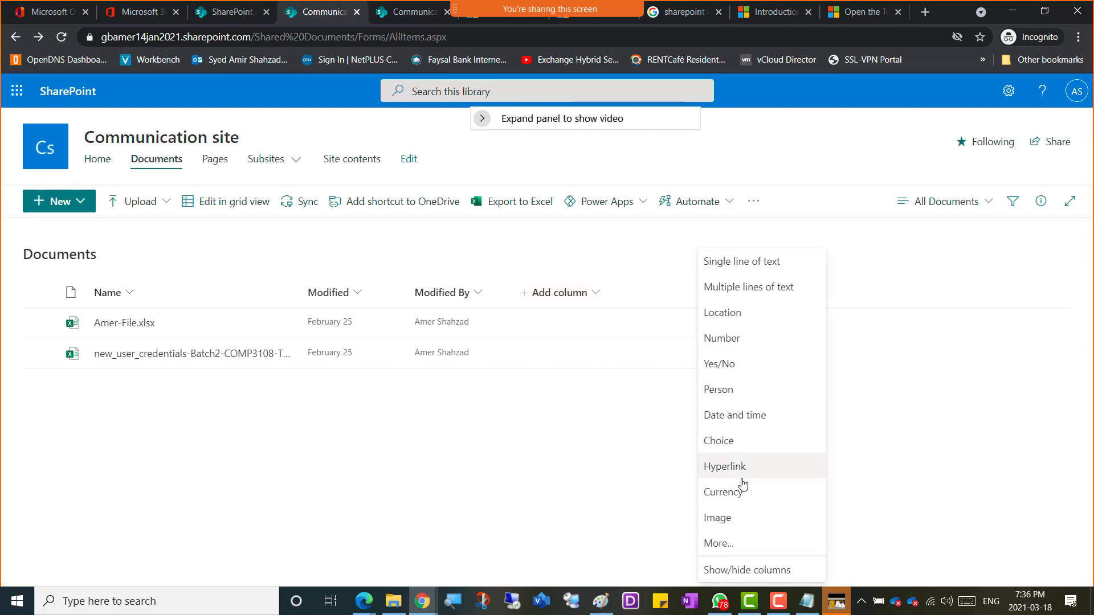
click(756, 551)
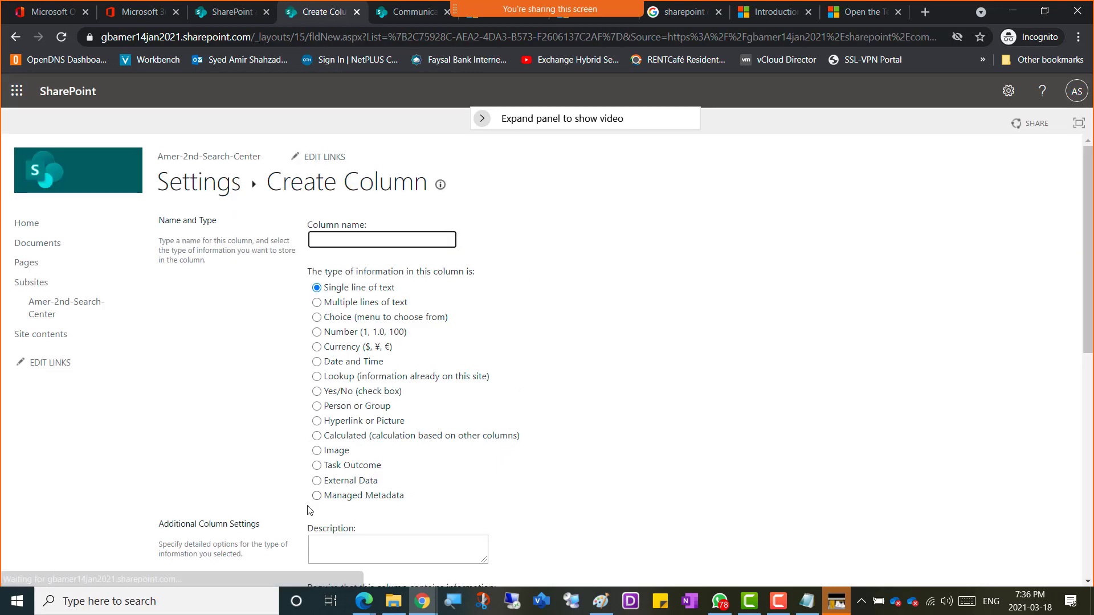
Step: Choose Managed Metadata as the column type and highlight the Term Set Settings heading
click(359, 500)
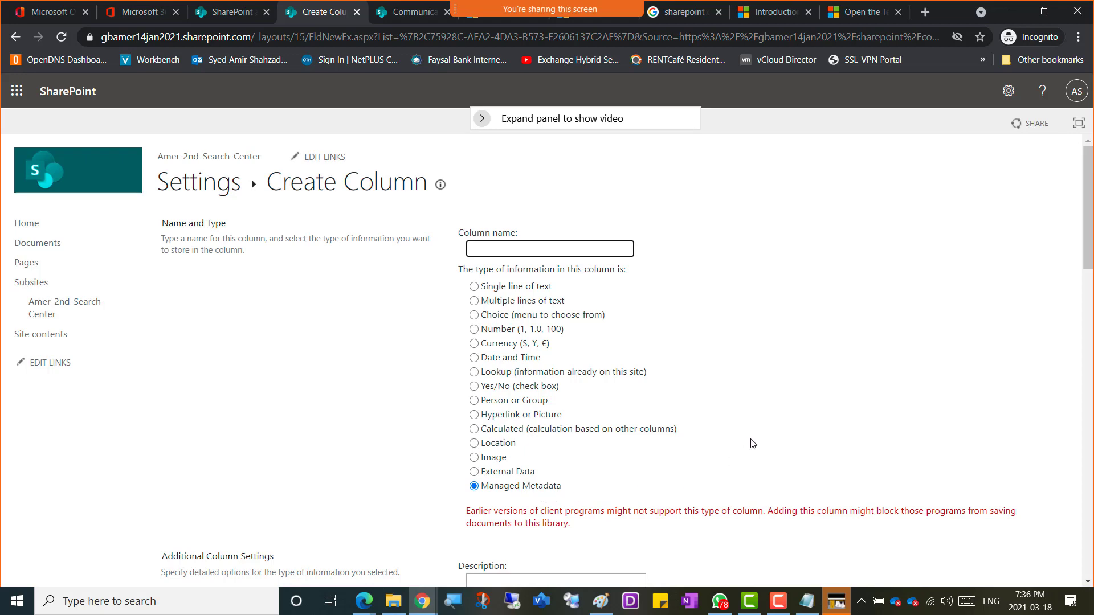
scroll(752, 442, down, 4)
scroll(755, 442, down, 8)
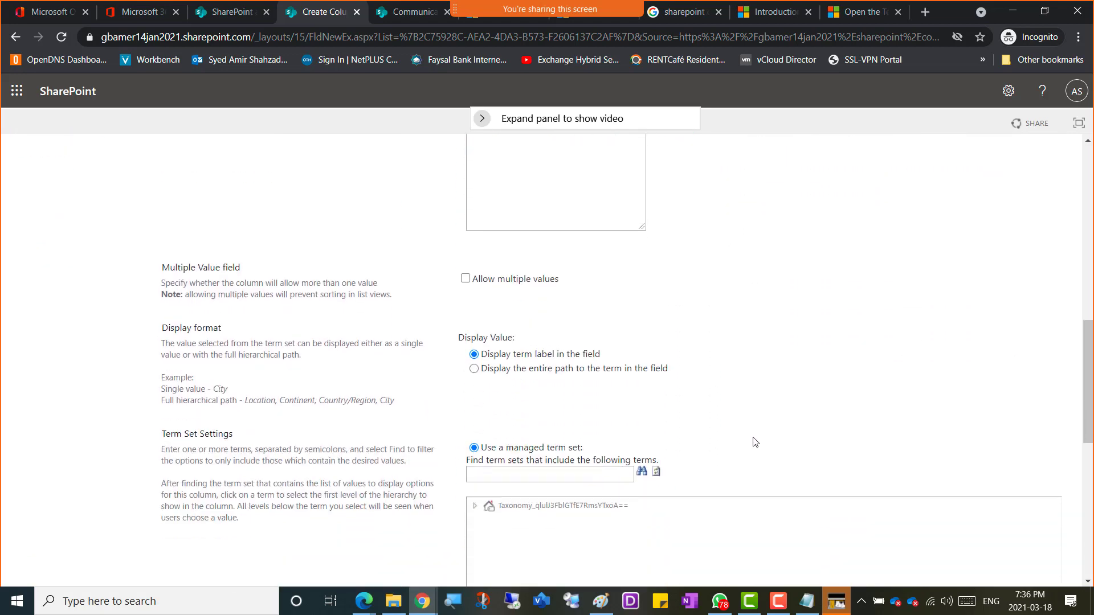
scroll(755, 442, down, 1)
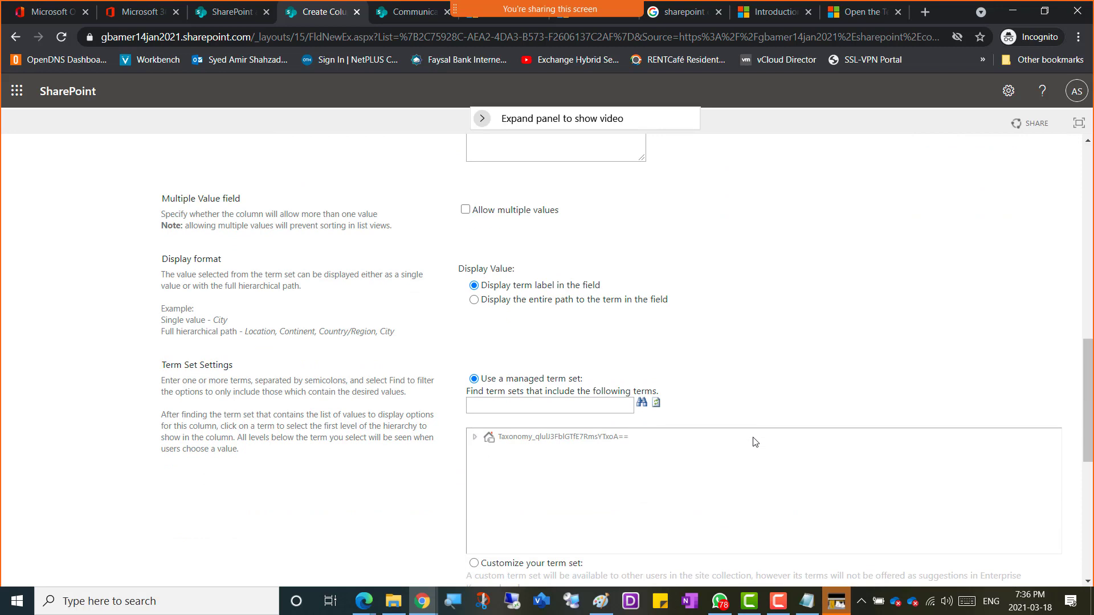
scroll(755, 442, down, 1)
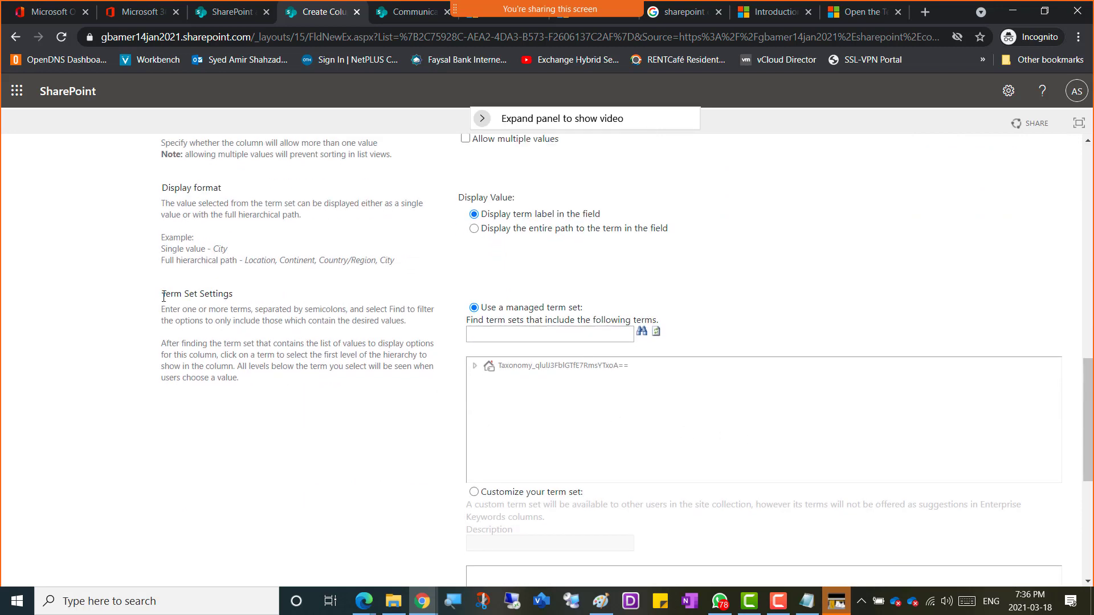
drag(164, 296, 251, 307)
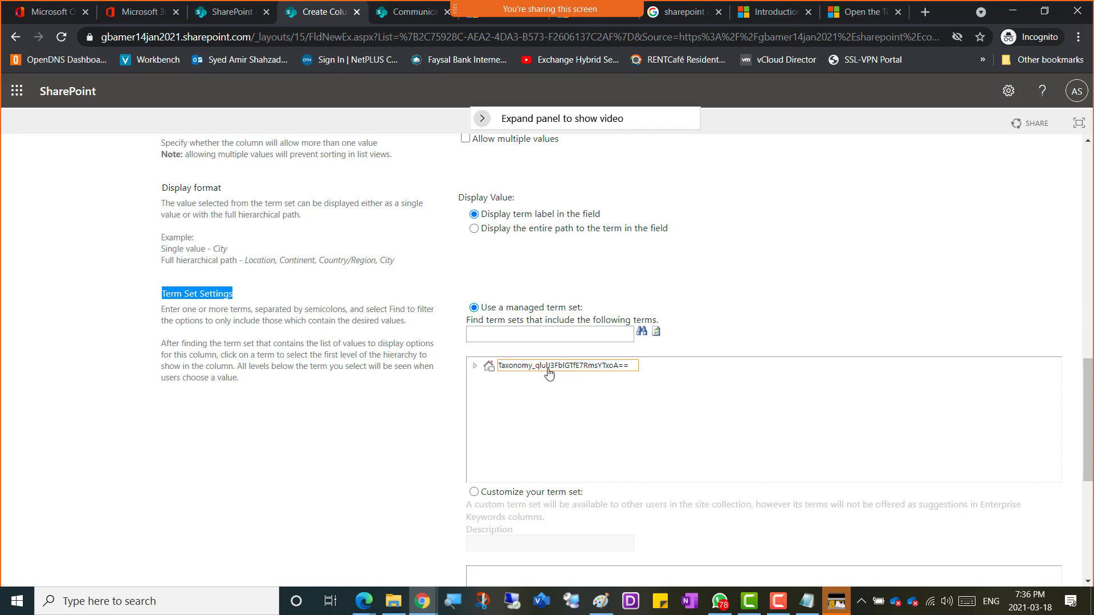
Step: Expand Taxonomy › IT-Terms › Development and select Java-Tasks as the column's term
click(475, 366)
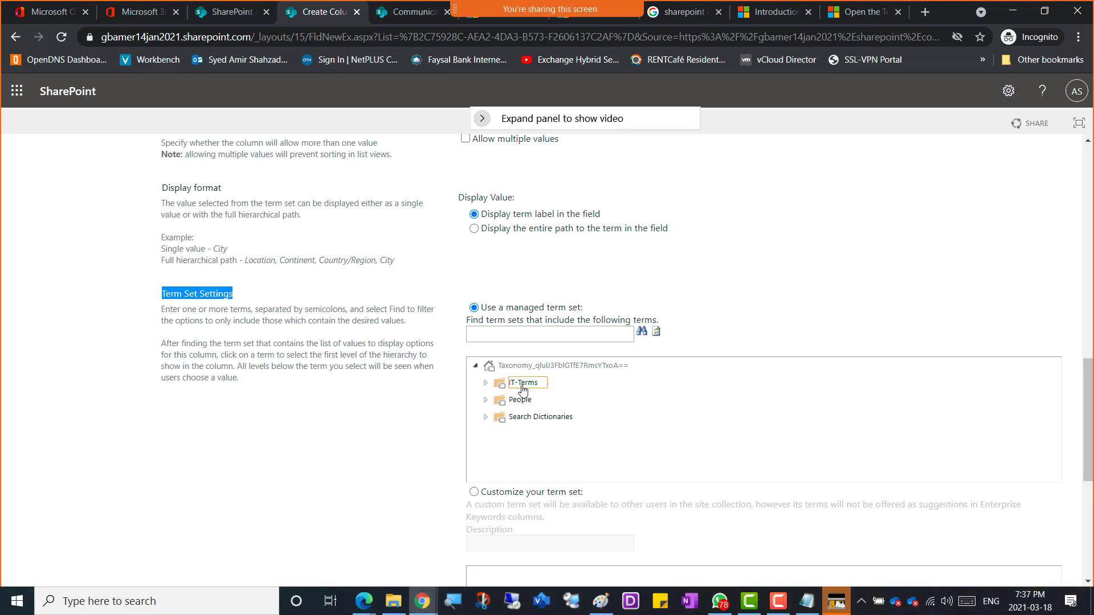
click(485, 384)
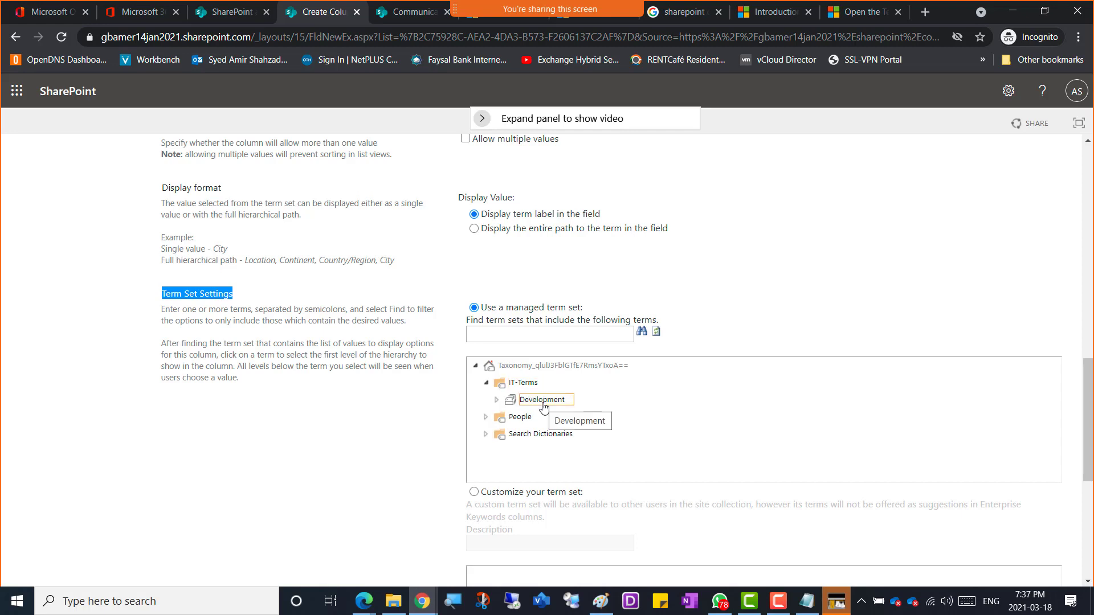
click(496, 400)
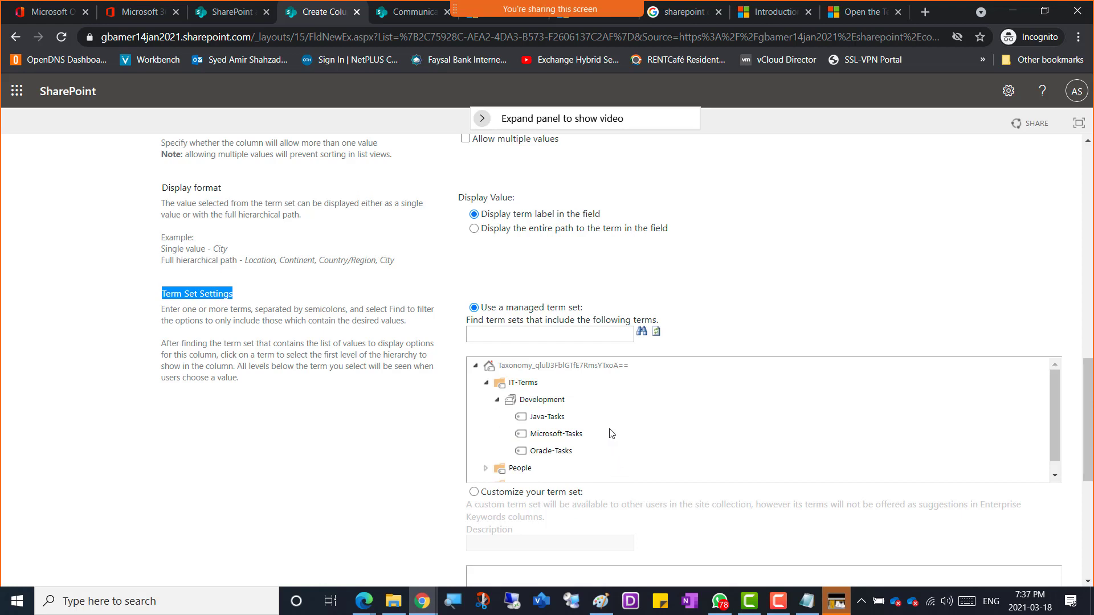
click(576, 438)
click(575, 450)
click(551, 421)
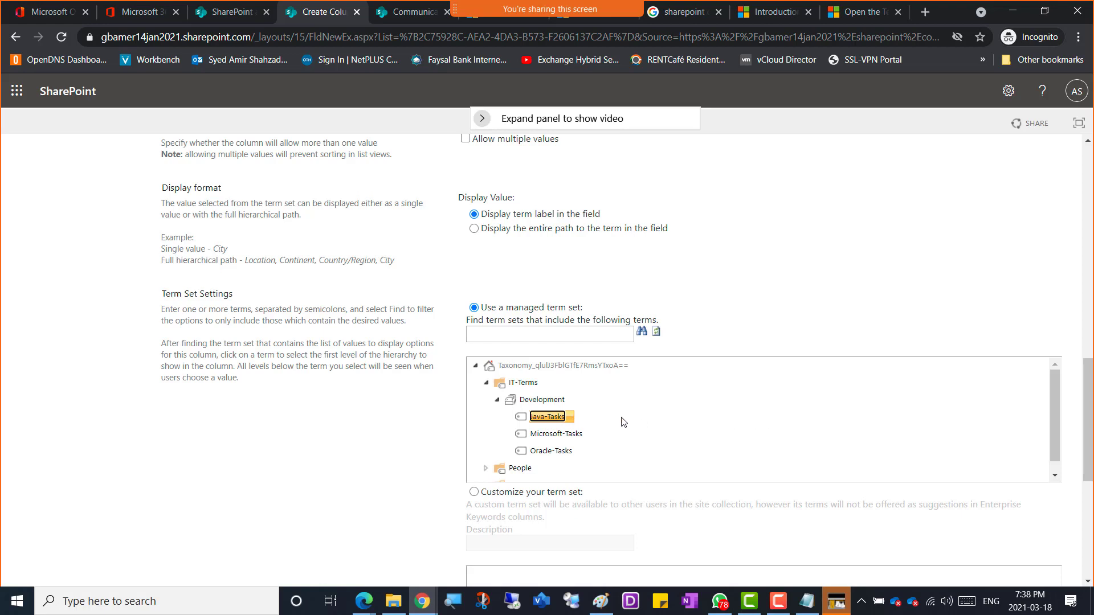
Step: Enter 'Java Tasks' as the new column's name
scroll(788, 422, up, 1)
scroll(788, 422, up, 1)
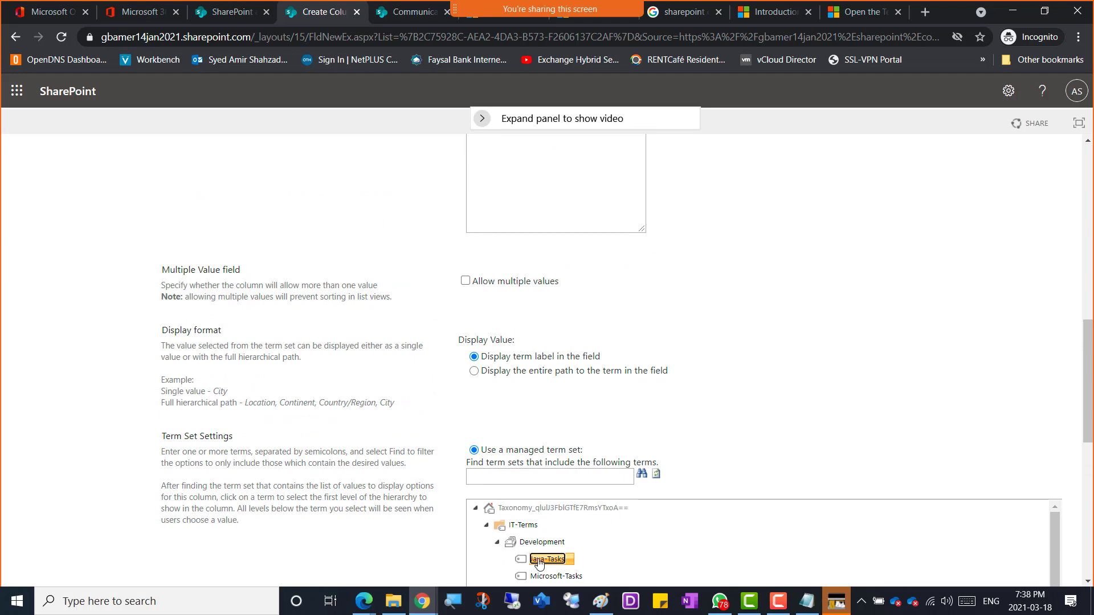
scroll(730, 420, up, 1)
scroll(732, 419, up, 8)
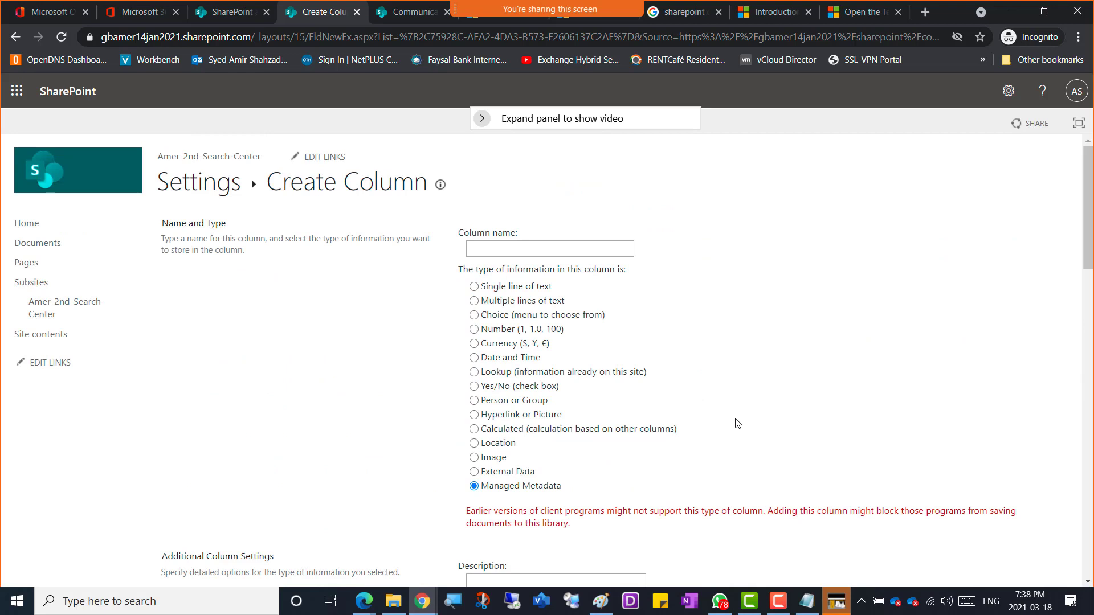
click(492, 249)
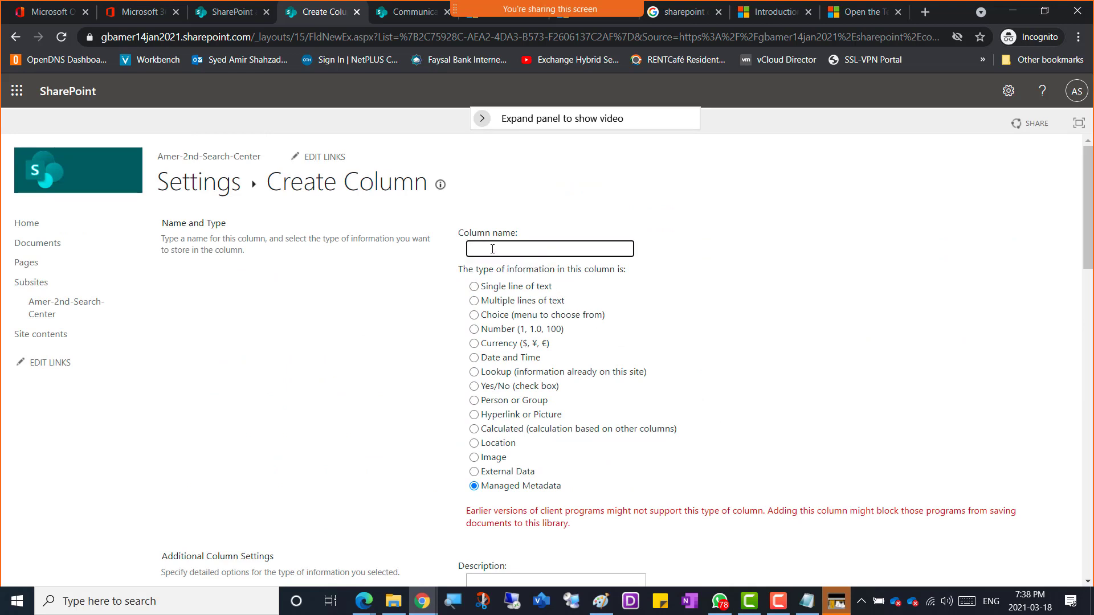
text(Java Tasks)
Step: Switch to WhatsApp and position the column-settings screenshot viewer over the browser
key(alt+Tab)
drag(1076, 17, 503, 12)
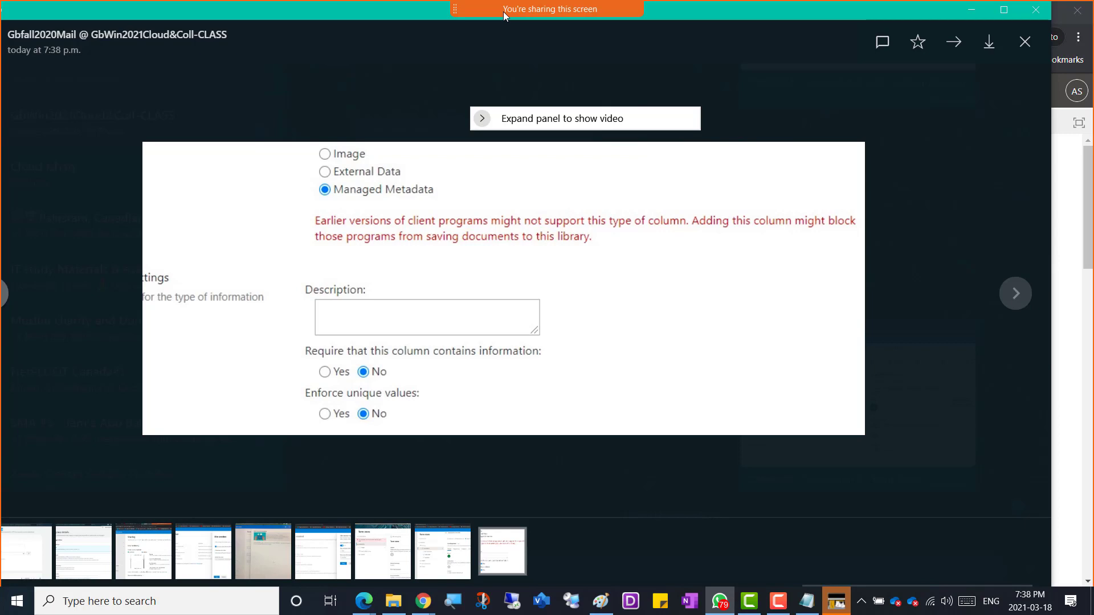
drag(504, 11, 504, 18)
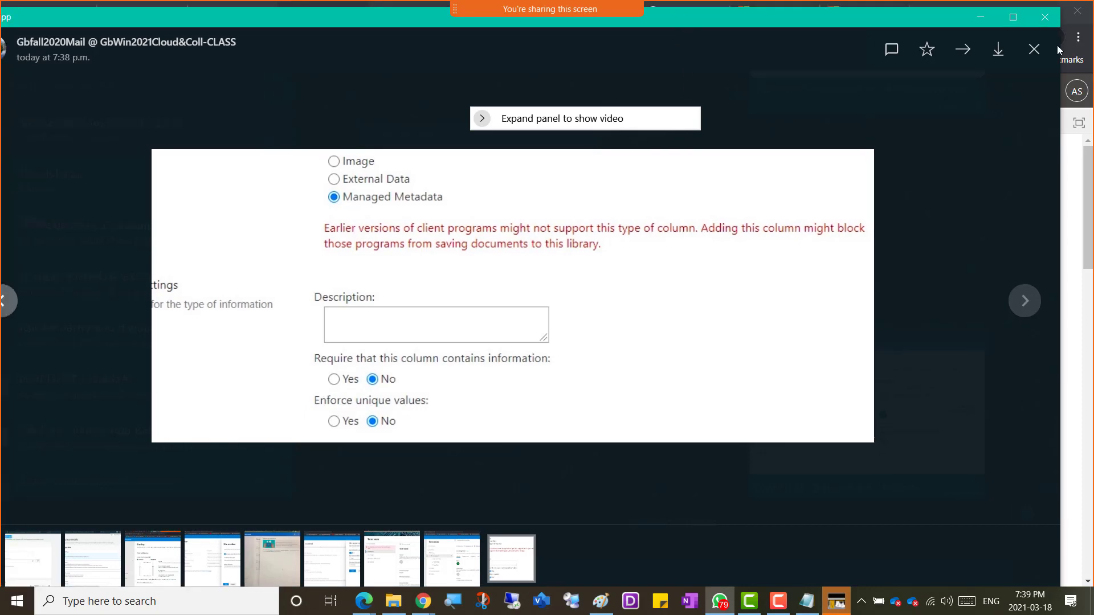
Step: Return to the Create Column page and review the column name and the settings below it
click(1058, 45)
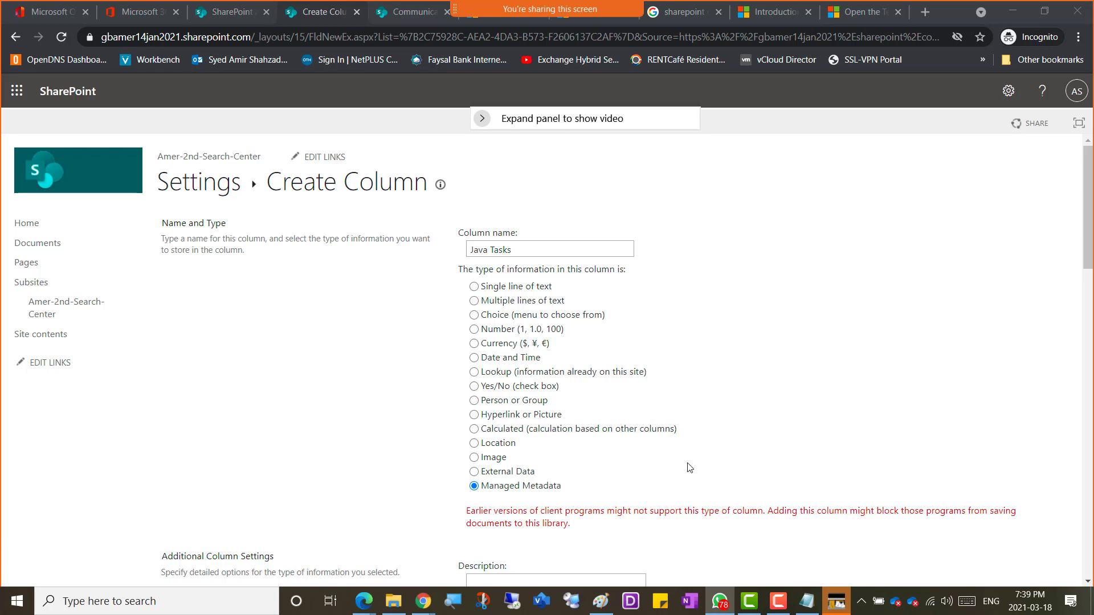
click(492, 251)
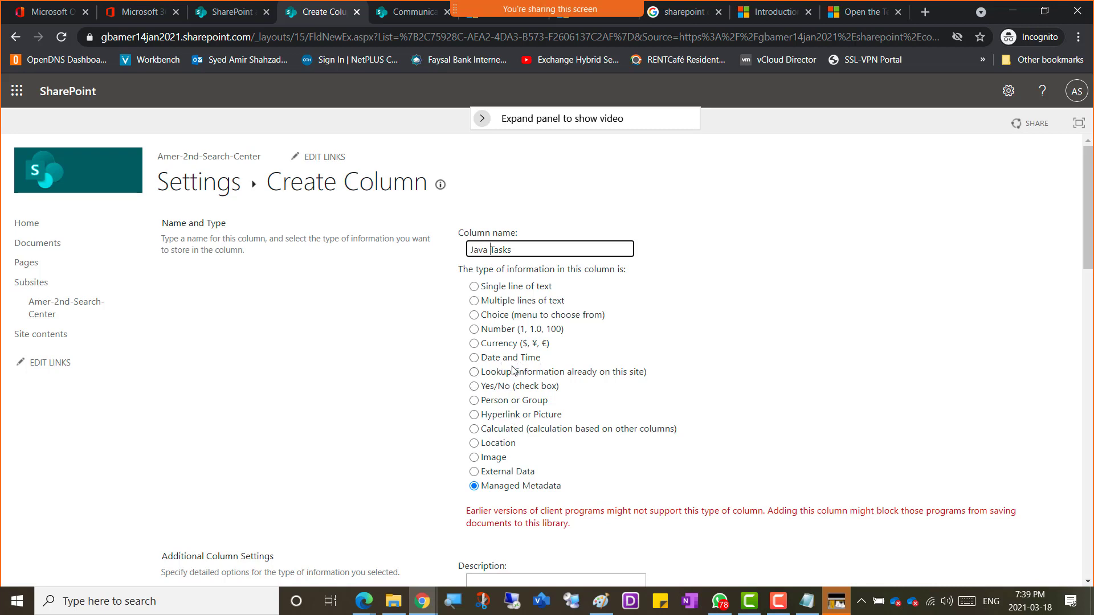
click(490, 250)
scroll(650, 454, down, 1)
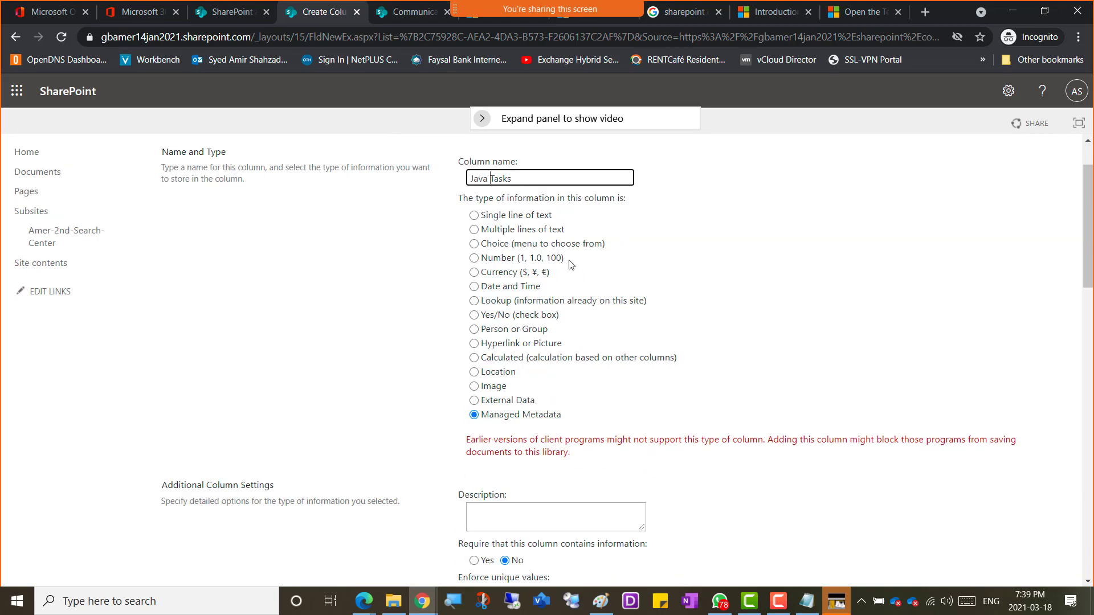
scroll(595, 356, down, 5)
scroll(595, 361, down, 4)
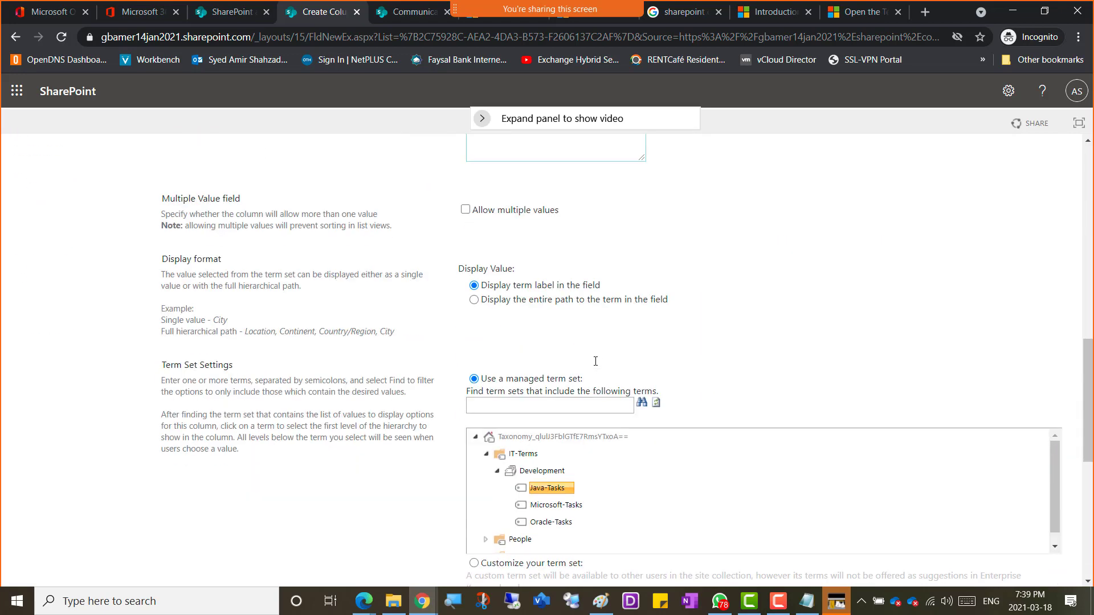
scroll(662, 373, up, 5)
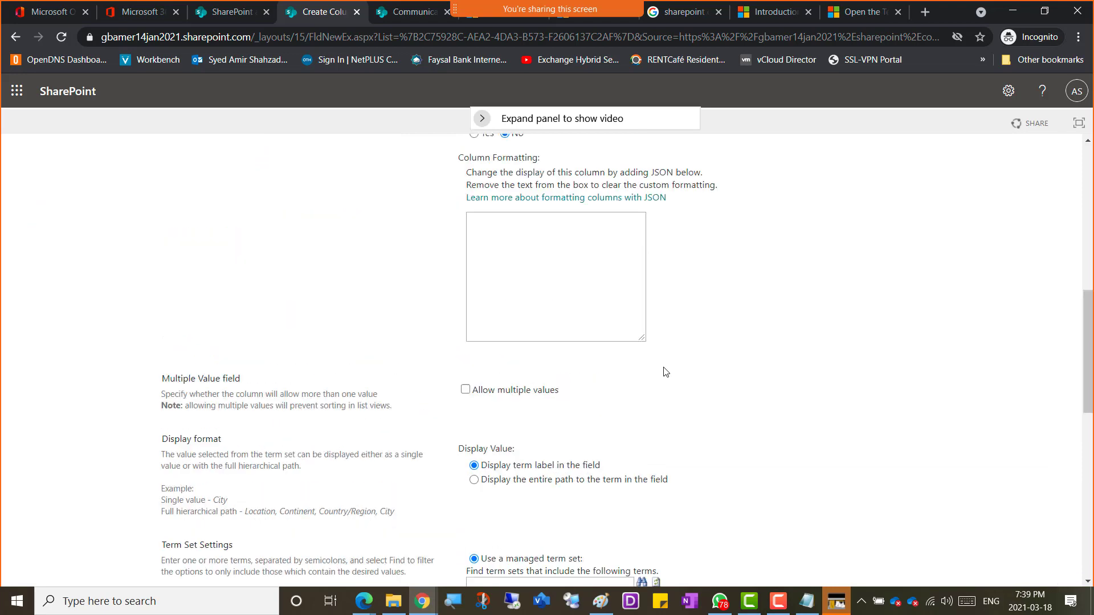
scroll(627, 399, down, 5)
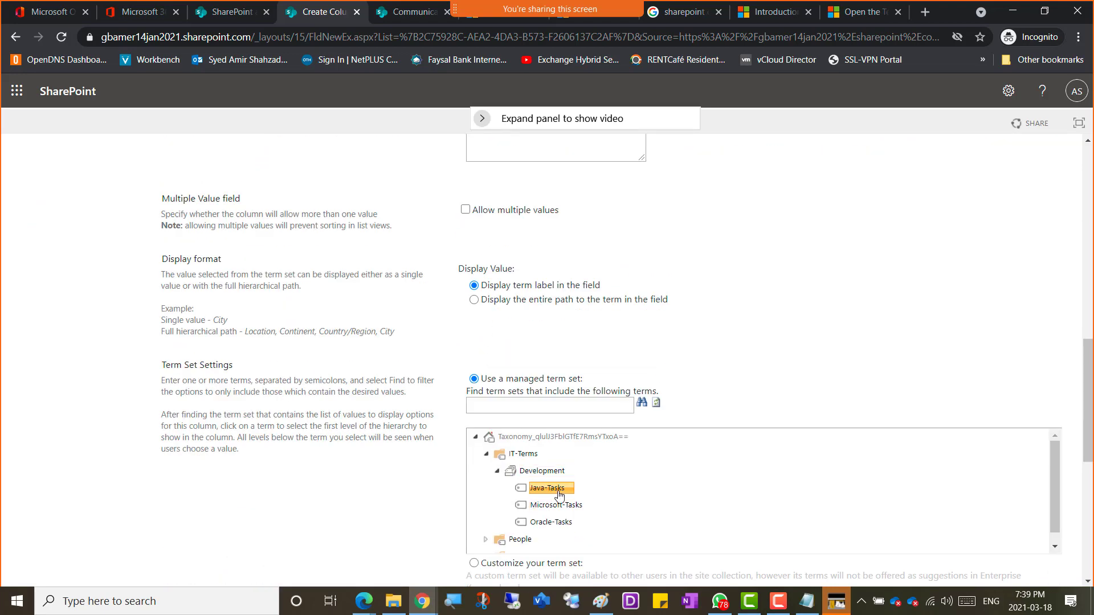
scroll(659, 351, up, 7)
scroll(655, 348, up, 3)
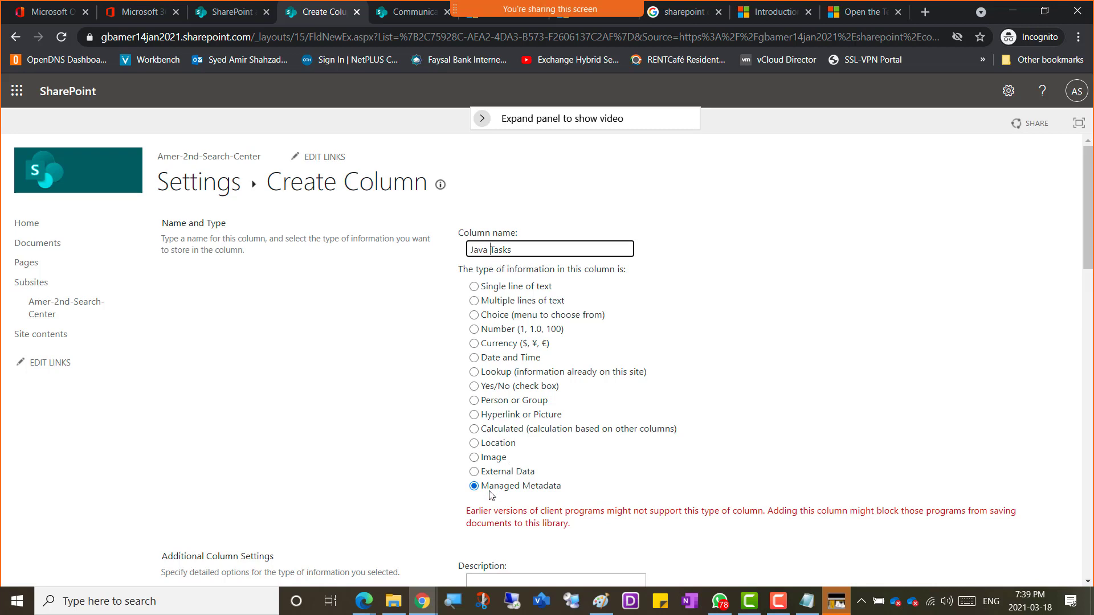
scroll(574, 495, down, 10)
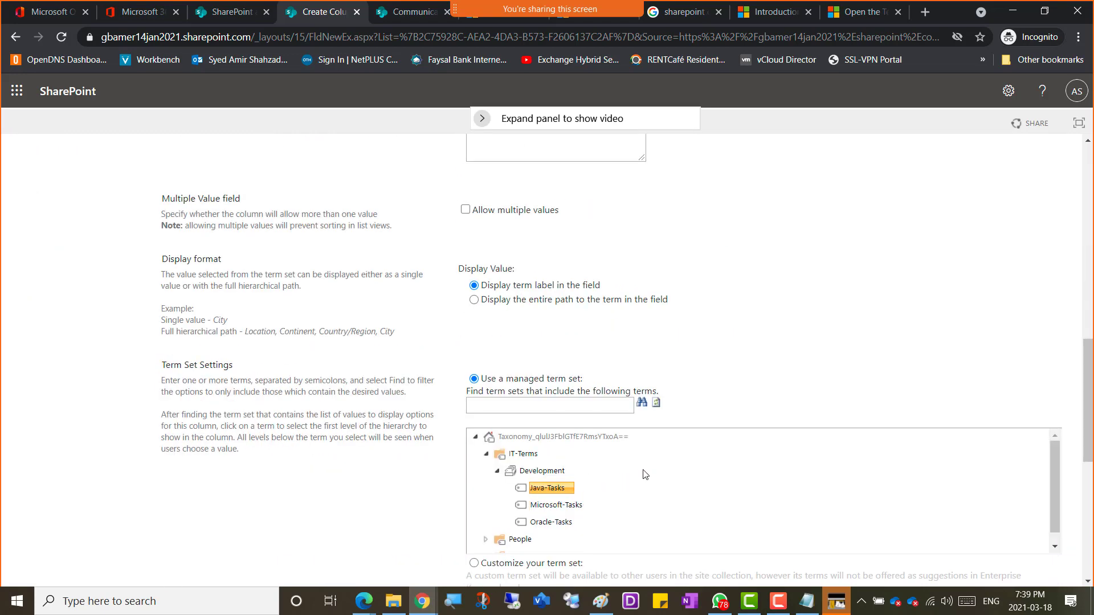
scroll(712, 453, up, 10)
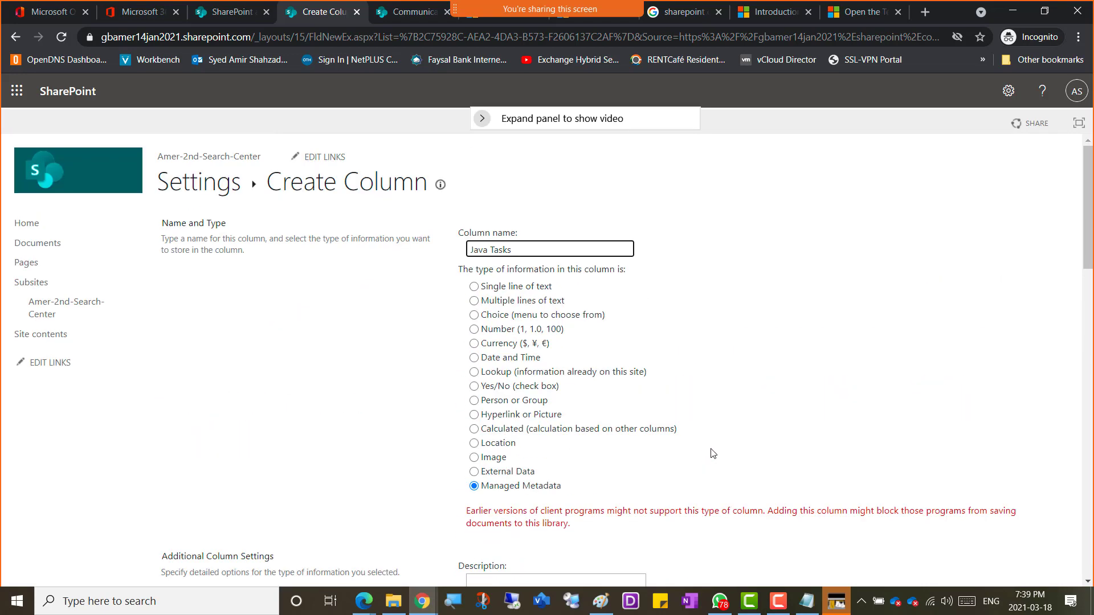
click(491, 249)
Step: Scroll past Term Set Settings, with Java-Tasks selected, to Allow Fill-in, Default Value and OK
scroll(652, 474, down, 10)
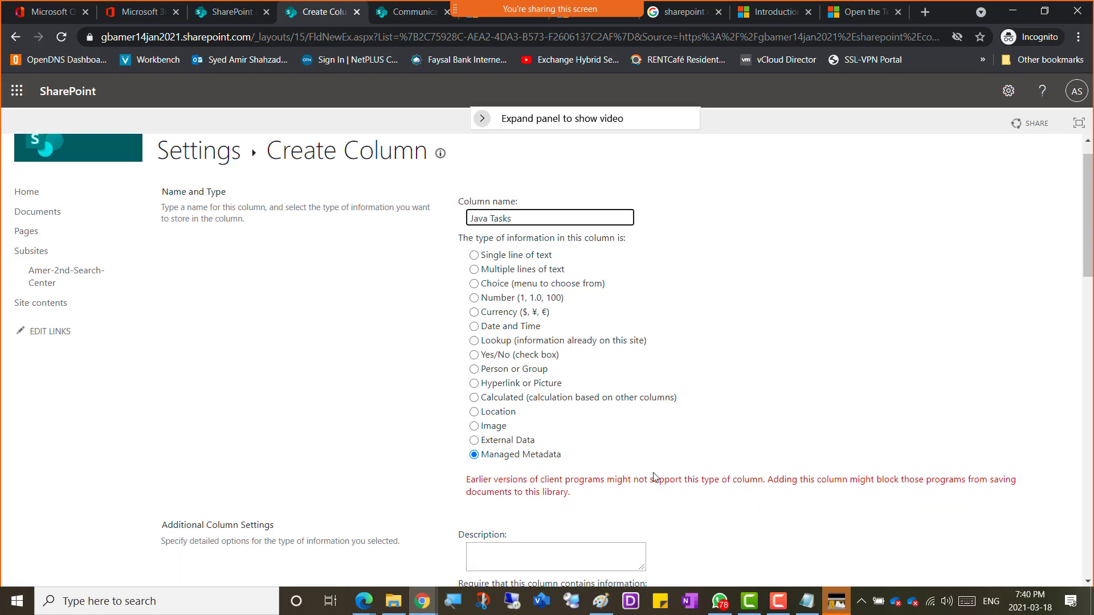
scroll(617, 538, down, 1)
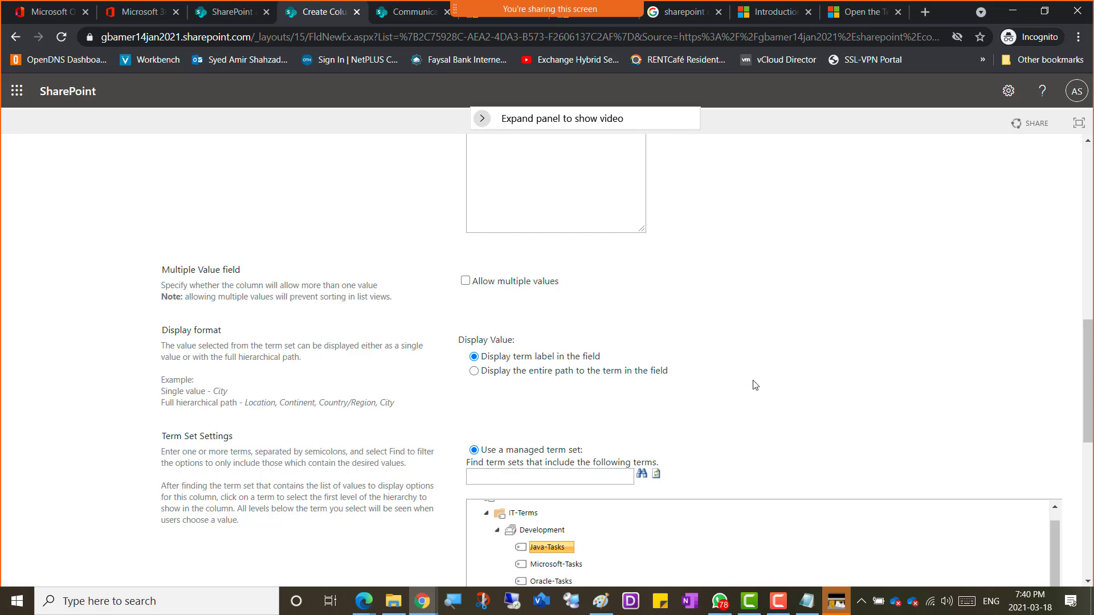
scroll(758, 387, down, 5)
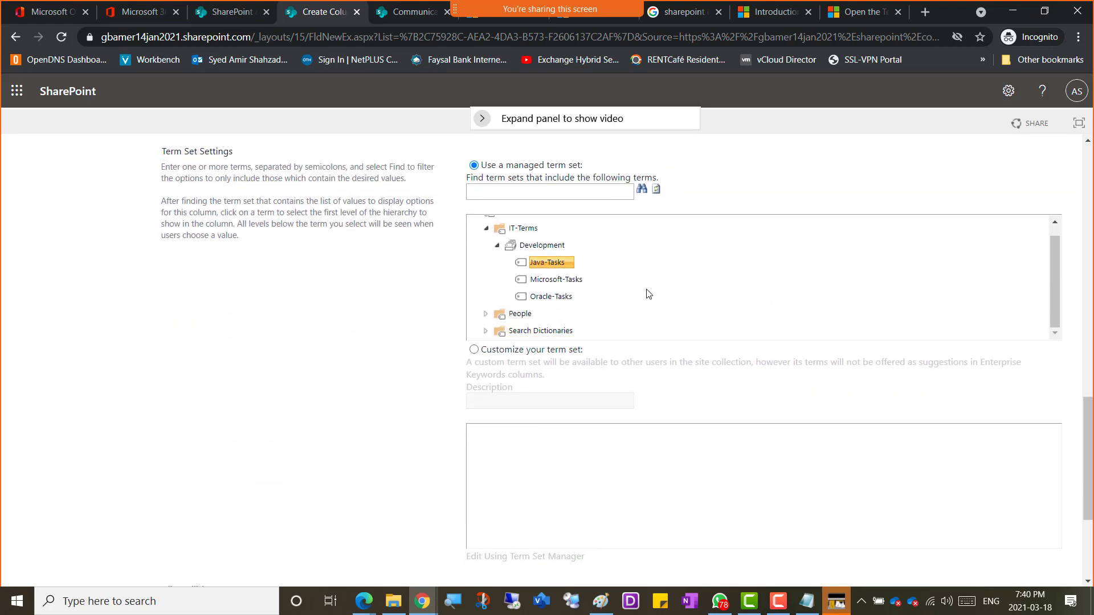
scroll(802, 238, up, 1)
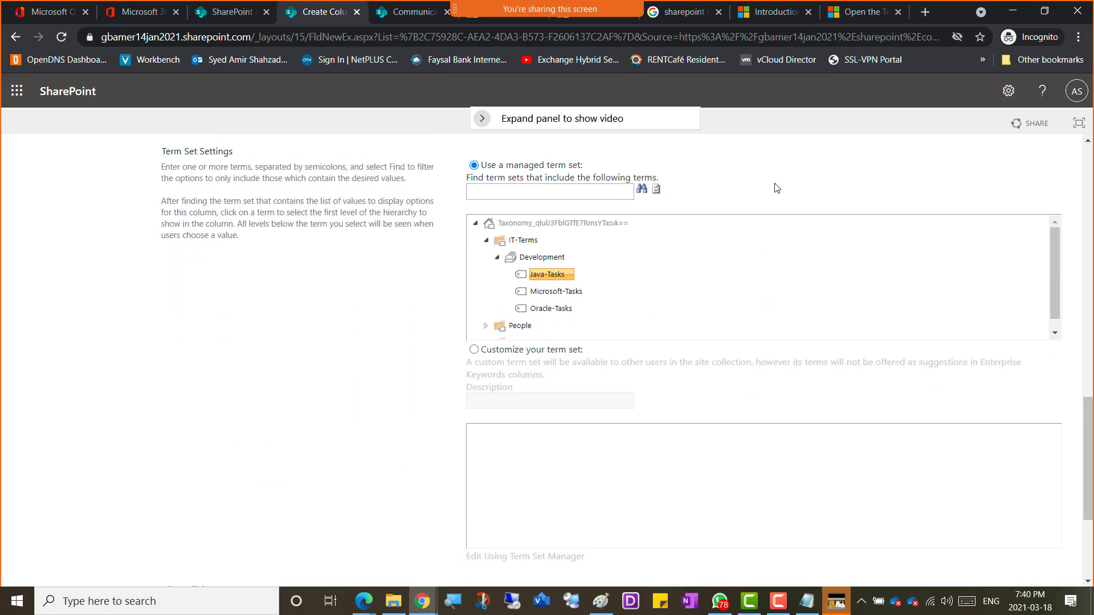
scroll(775, 188, up, 15)
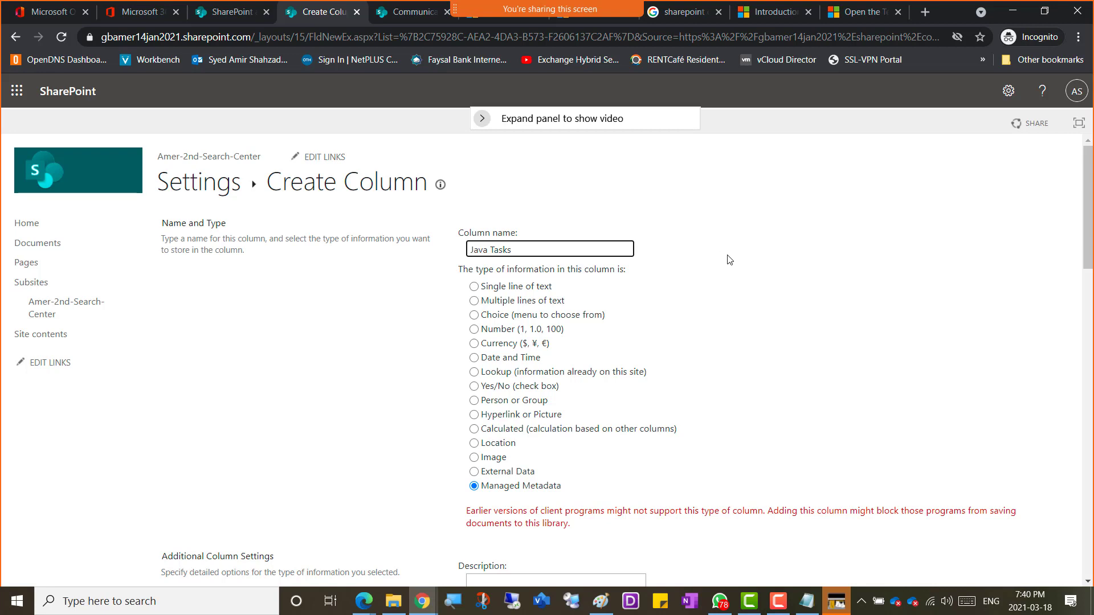
scroll(729, 259, down, 15)
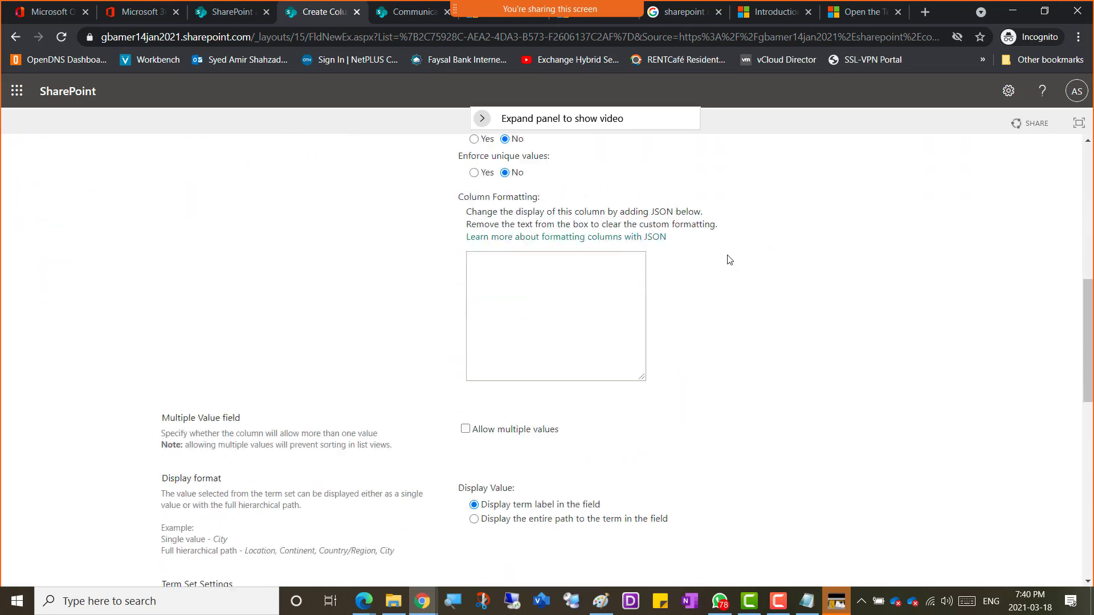
scroll(775, 325, down, 5)
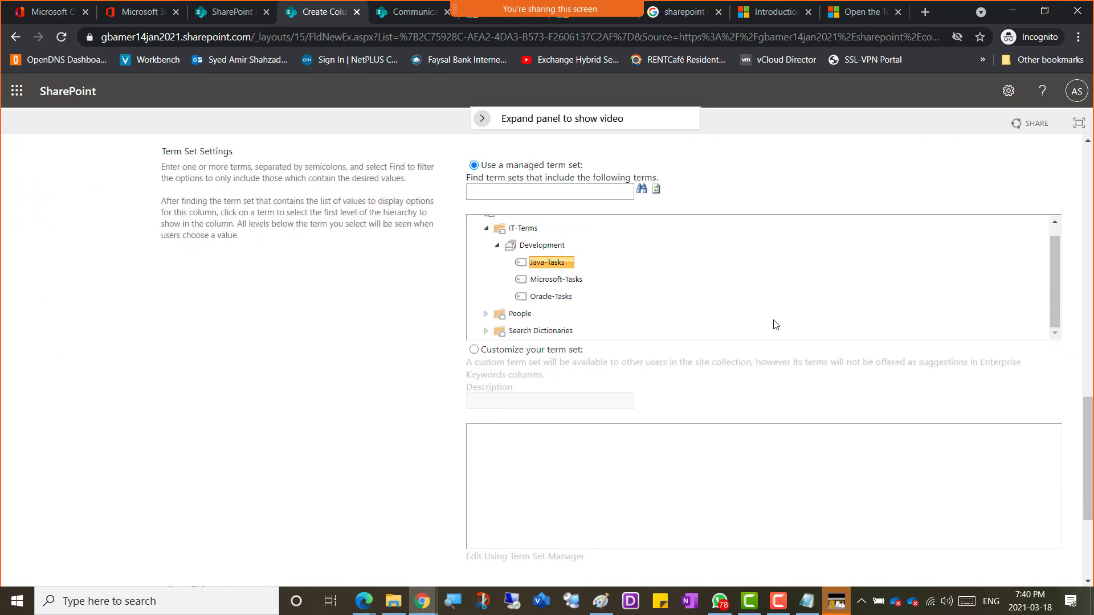
scroll(985, 385, down, 1)
scroll(988, 388, down, 3)
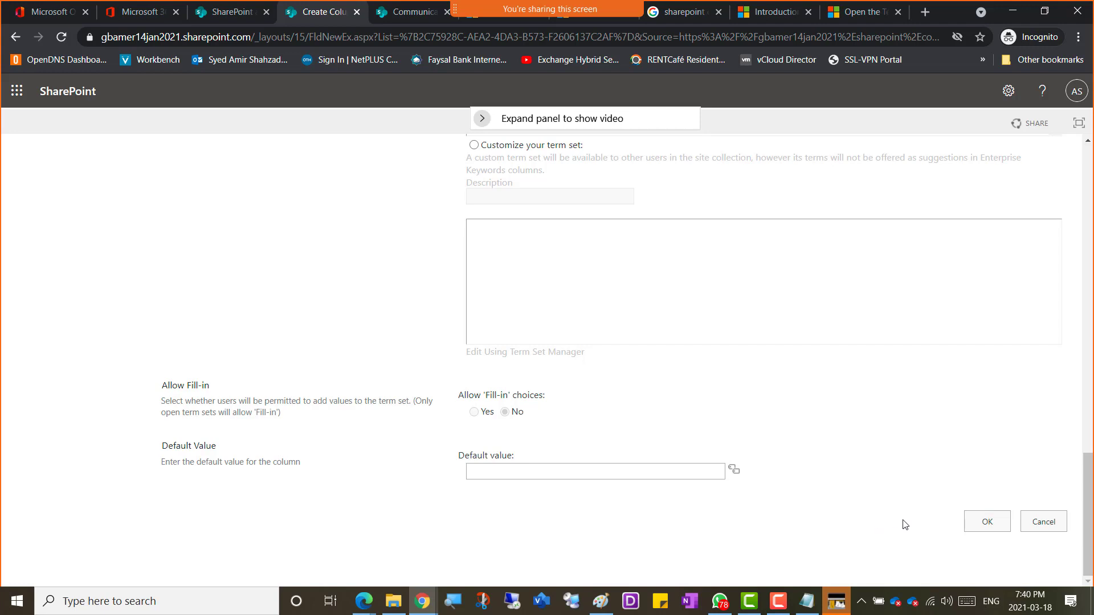
Step: Confirm the Create Column form with OK so Java Tasks appears in the Documents library
click(990, 529)
click(985, 526)
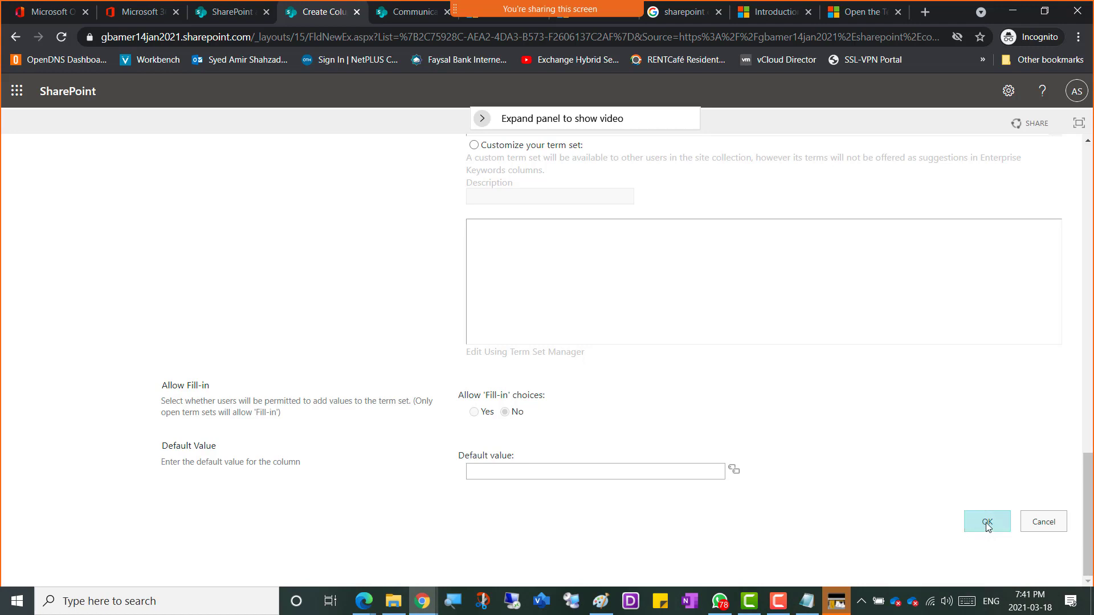
click(987, 526)
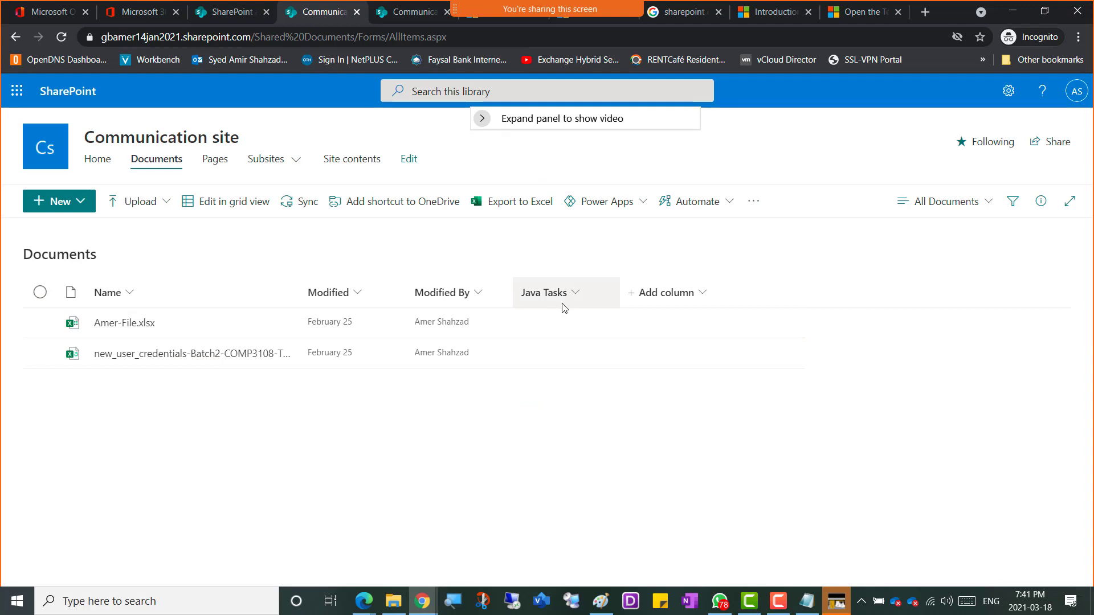
Step: Look through the Java Tasks column's options menu, then close it
click(574, 295)
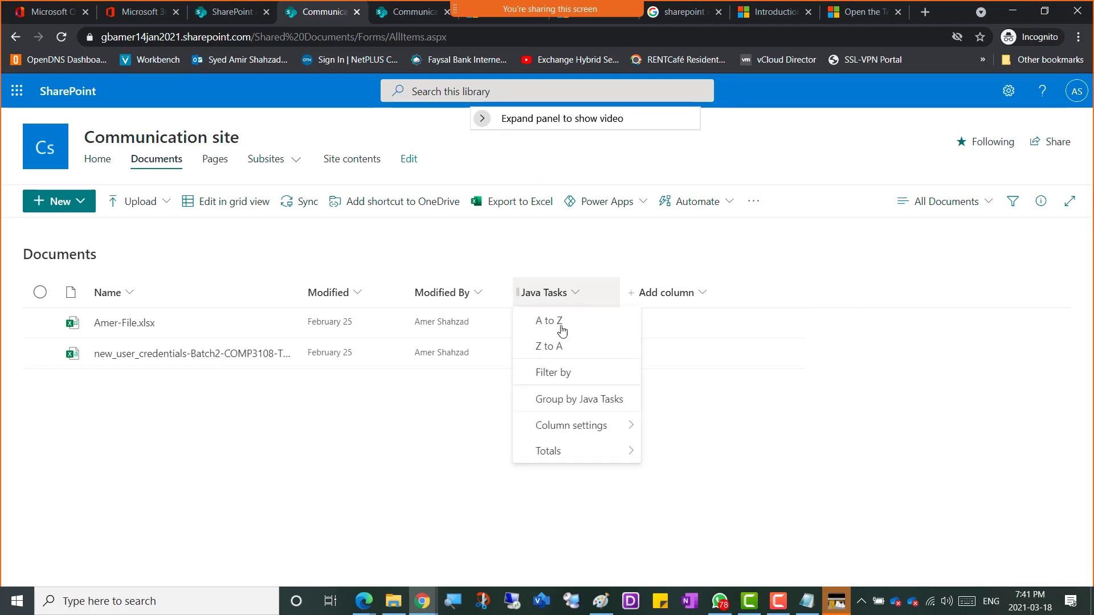
mouse_move(561, 433)
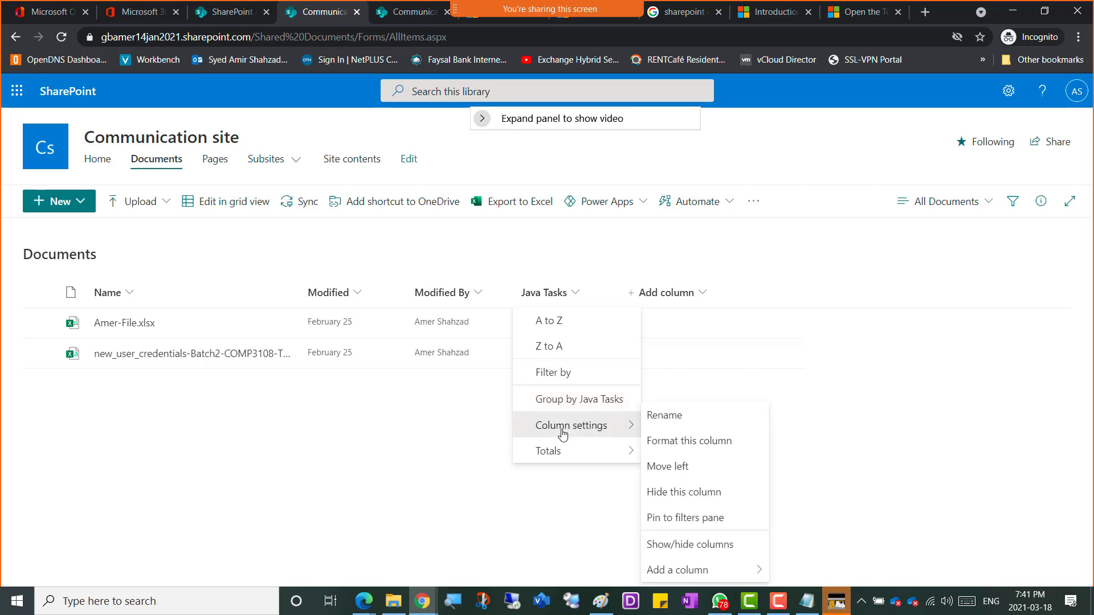
mouse_move(556, 457)
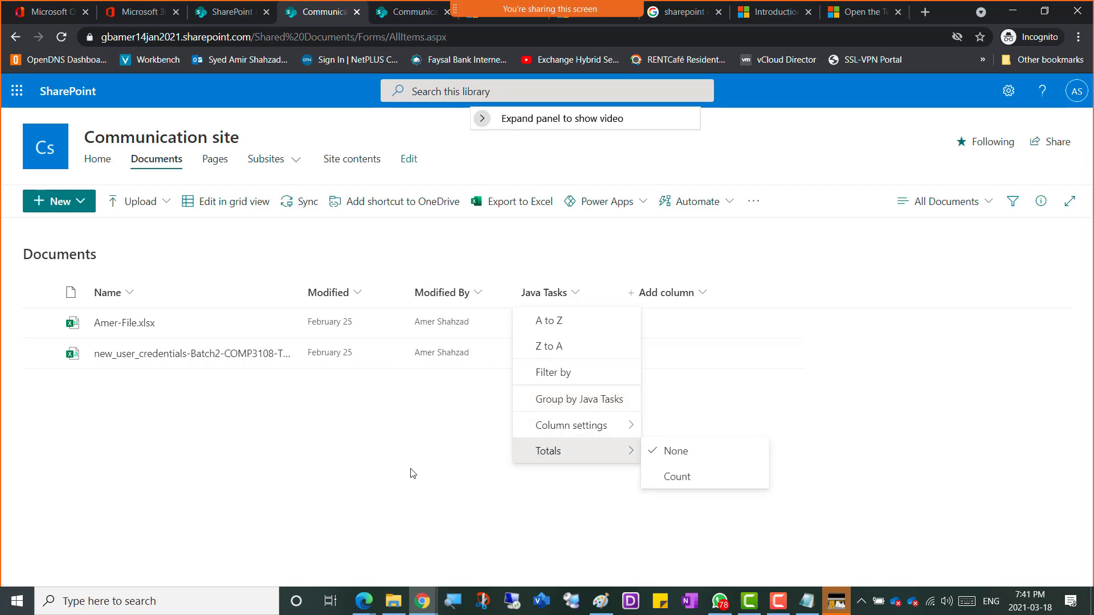
click(379, 473)
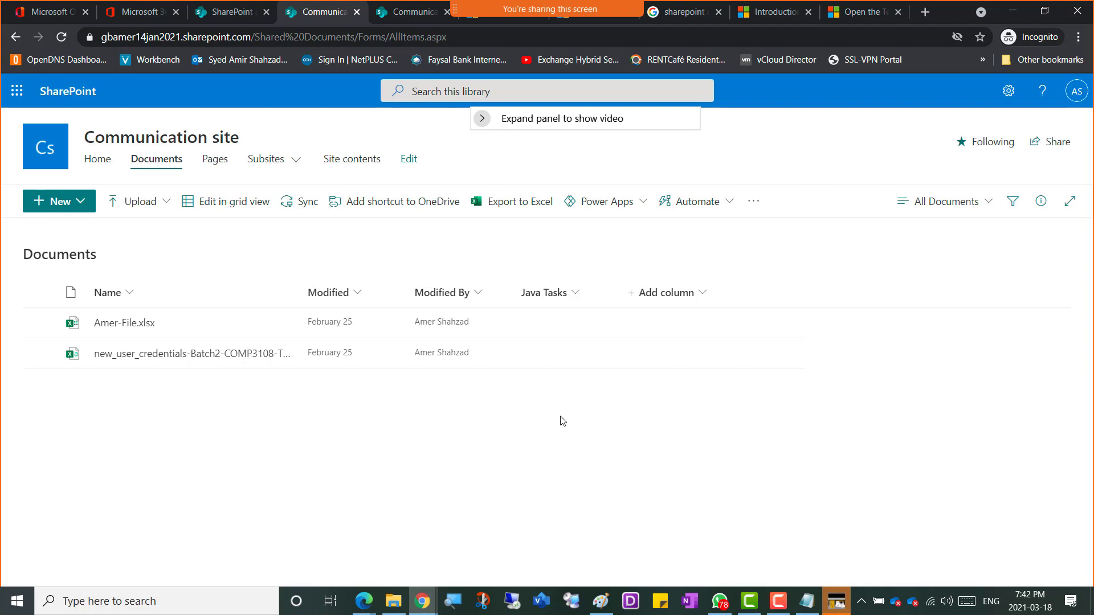
Step: Snip the Documents library page showing the new Java Tasks column
key(super+shift+s)
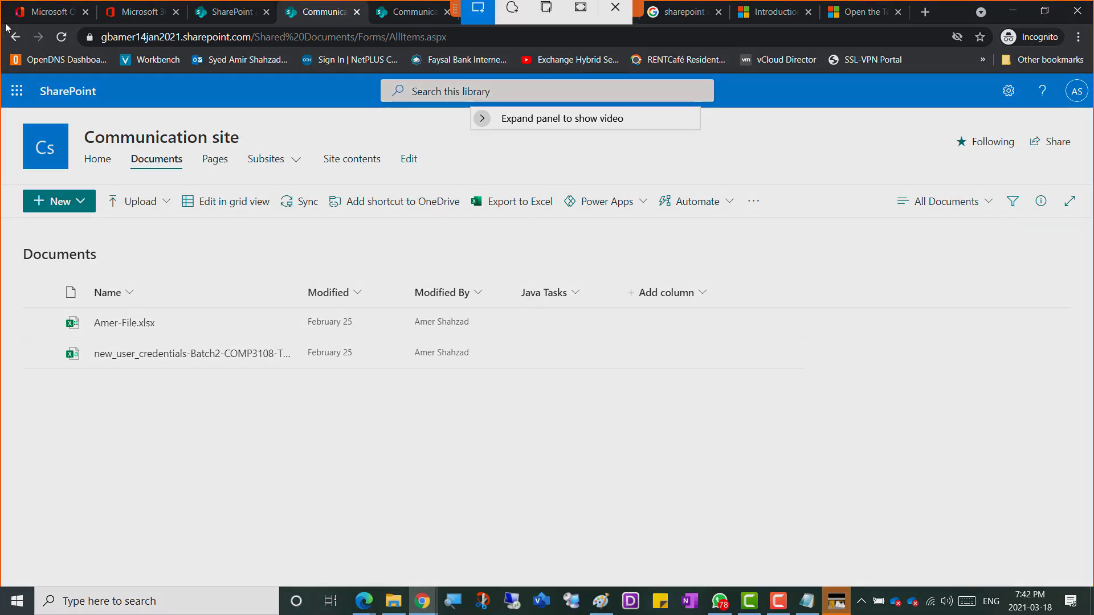
mouse_move(6, 24)
mouse_down()
mouse_move(819, 419)
mouse_move(872, 562)
mouse_up()
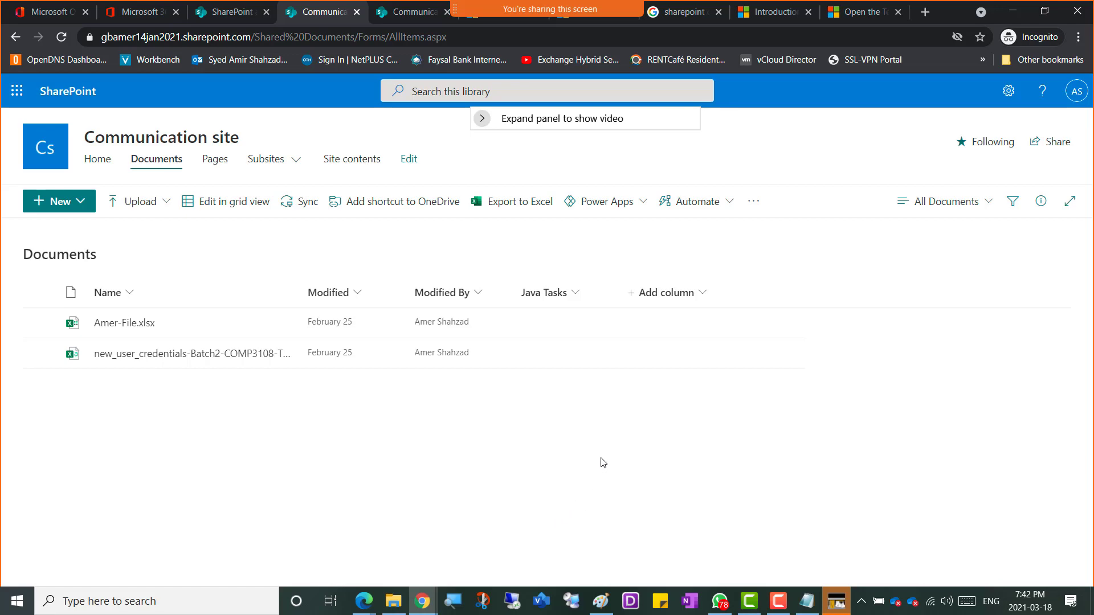
key(alt+Tab)
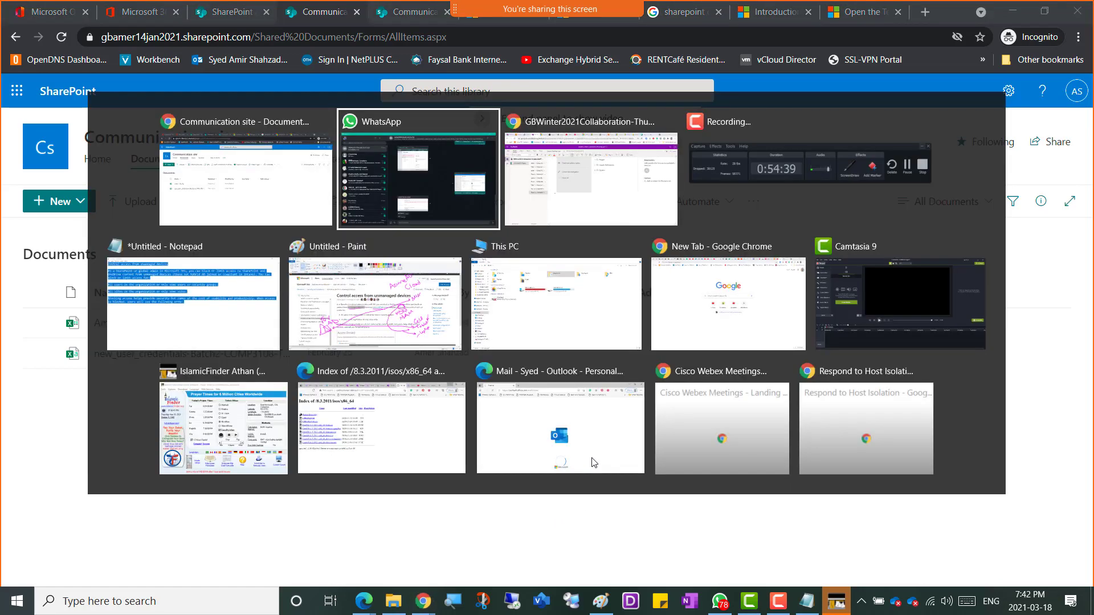
Step: In OneNote, add the heading 'Screenshot 5 - Term Set Column Created' at size 20 with the snip pasted below
key(alt+Tab)
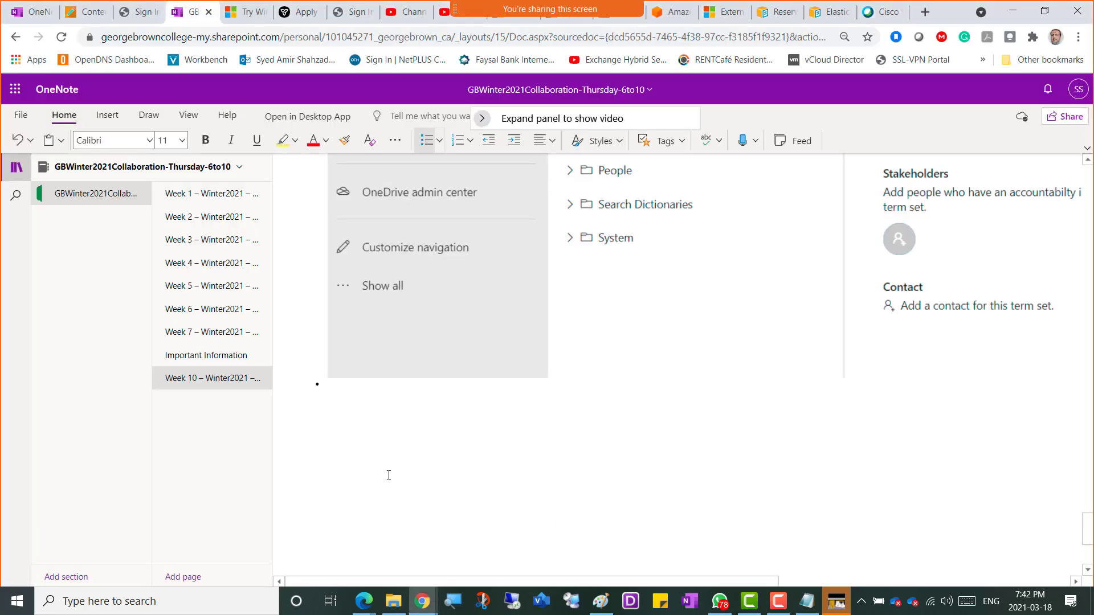
text(Screenshot 5 - Term Set Column Create)
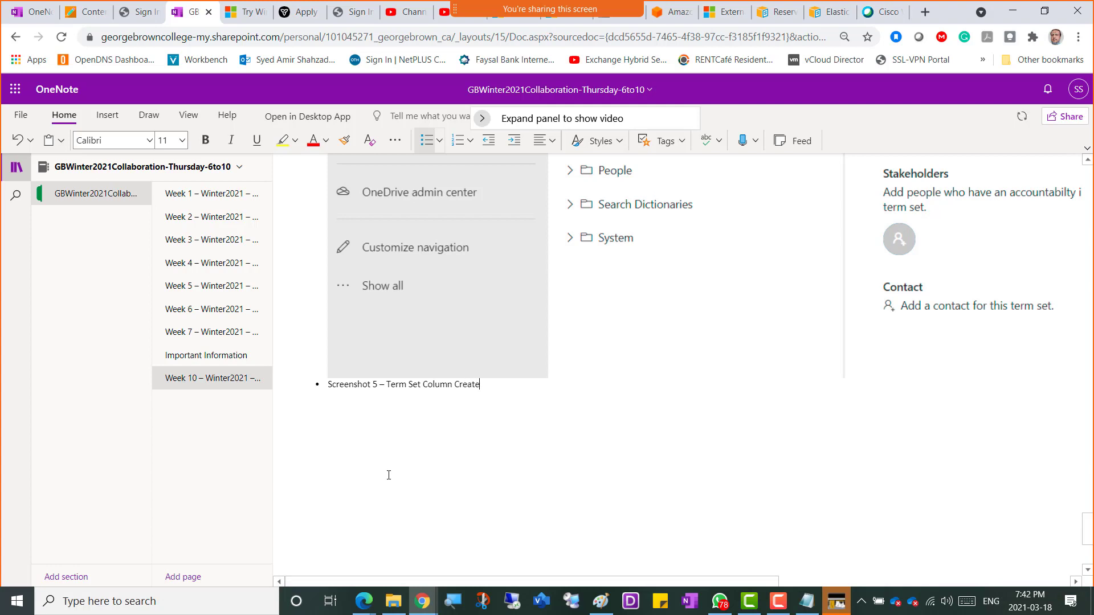
text(d)
key(ctrl+v)
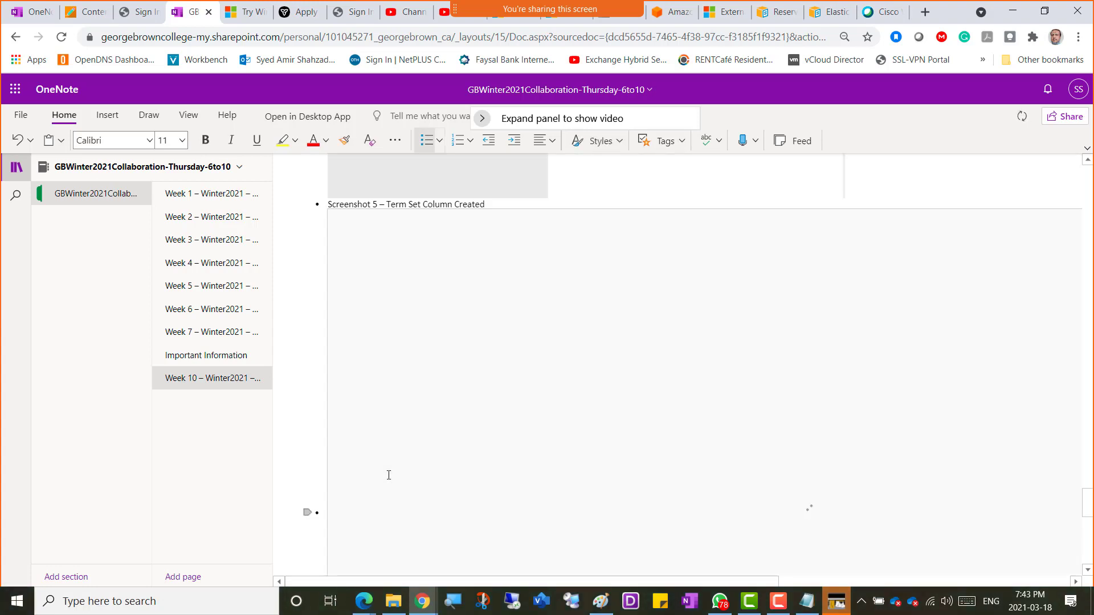
key(shift+Right)
key(shift+Right)
key(shift+Right)
key(shift+Right)
key(shift+Right)
key(shift+Right)
key(shift+Right)
key(shift+Right)
key(shift+Right)
key(shift+Right)
key(shift+Right)
key(shift+Right)
key(shift+Right)
key(shift+Right)
key(shift+Right)
key(shift+Right)
key(shift+Right)
key(shift+Right)
key(shift+Right)
key(shift+Right)
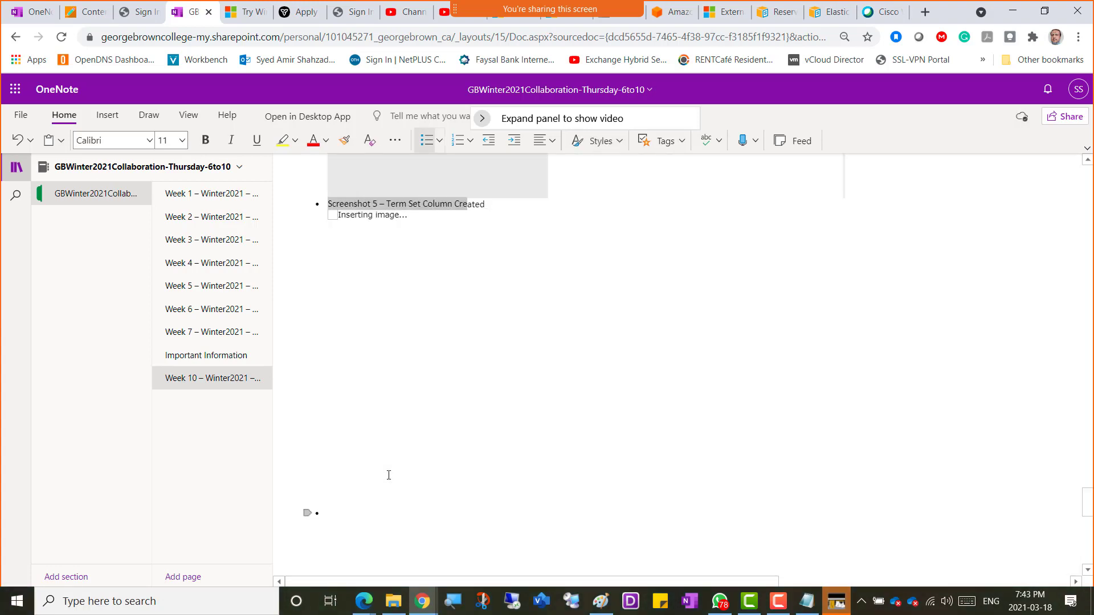
key(shift+Right)
key(shift+Right)
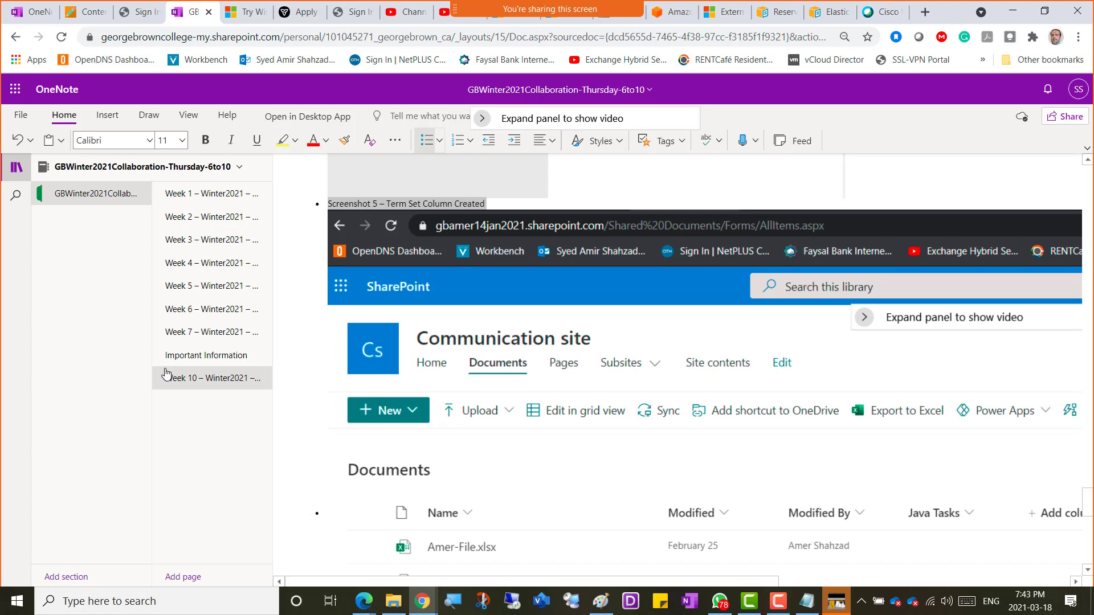
click(182, 140)
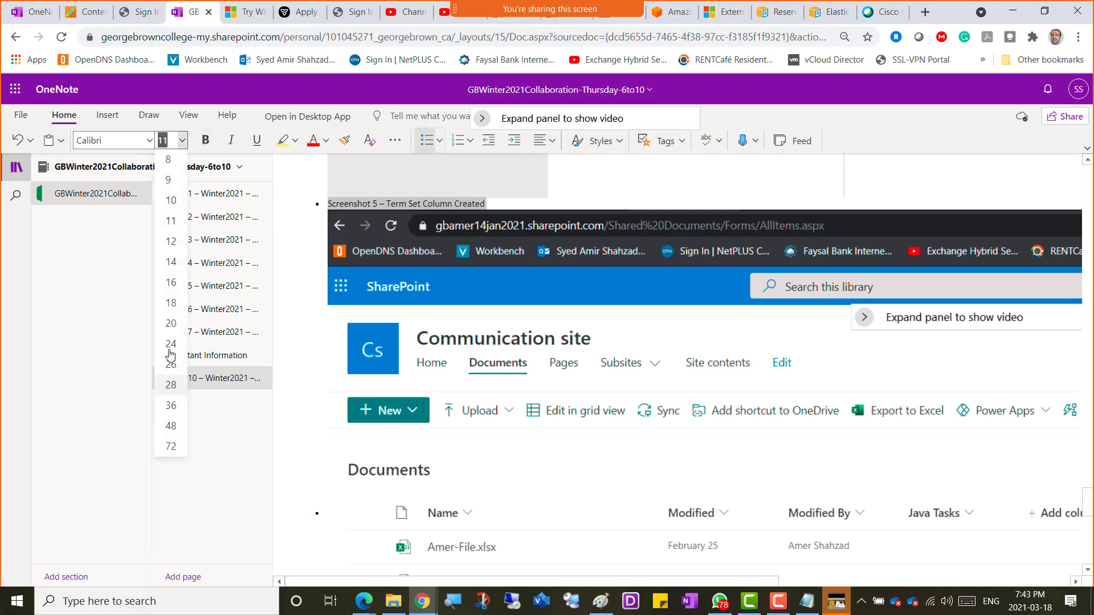
click(170, 324)
Step: Undo the stray 'COMP3121' text and switch back to the SharePoint library window
scroll(523, 360, down, 5)
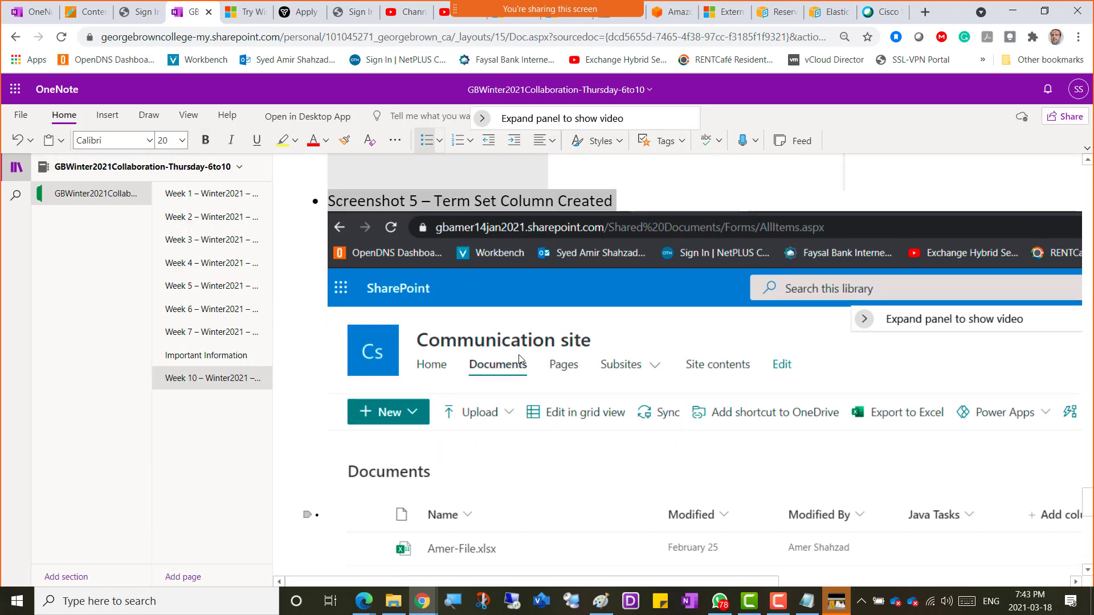
scroll(465, 301, up, 3)
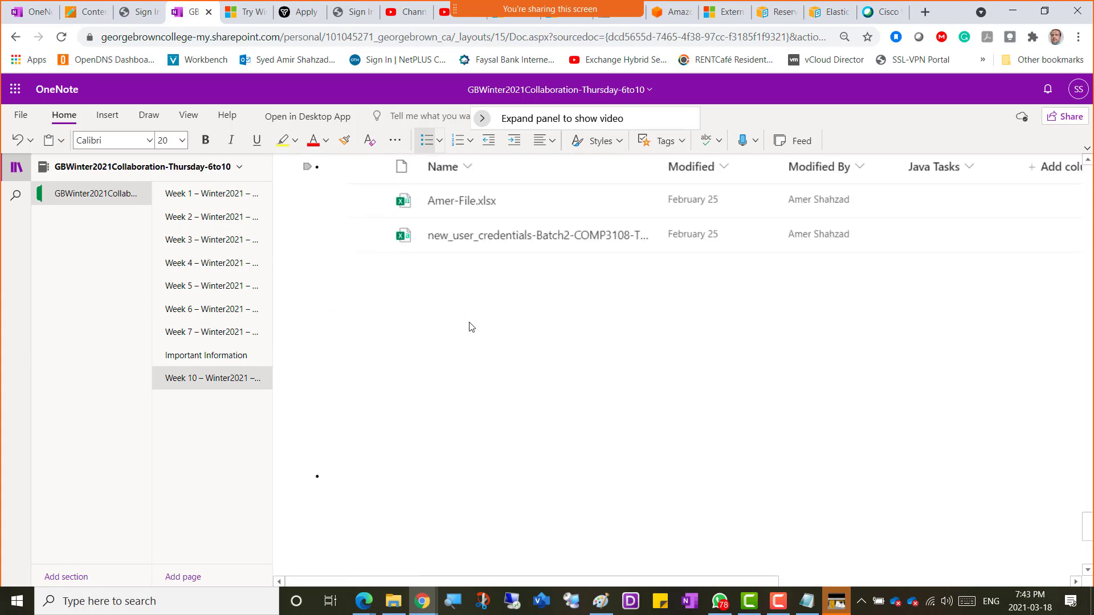
scroll(479, 341, up, 5)
scroll(481, 348, up, 2)
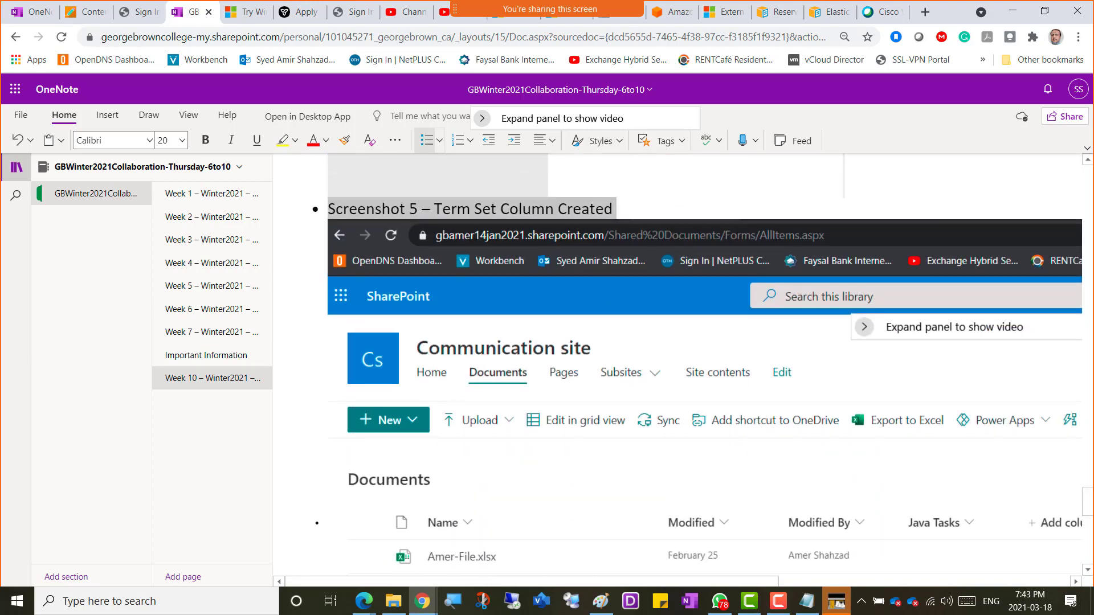
text(CO)
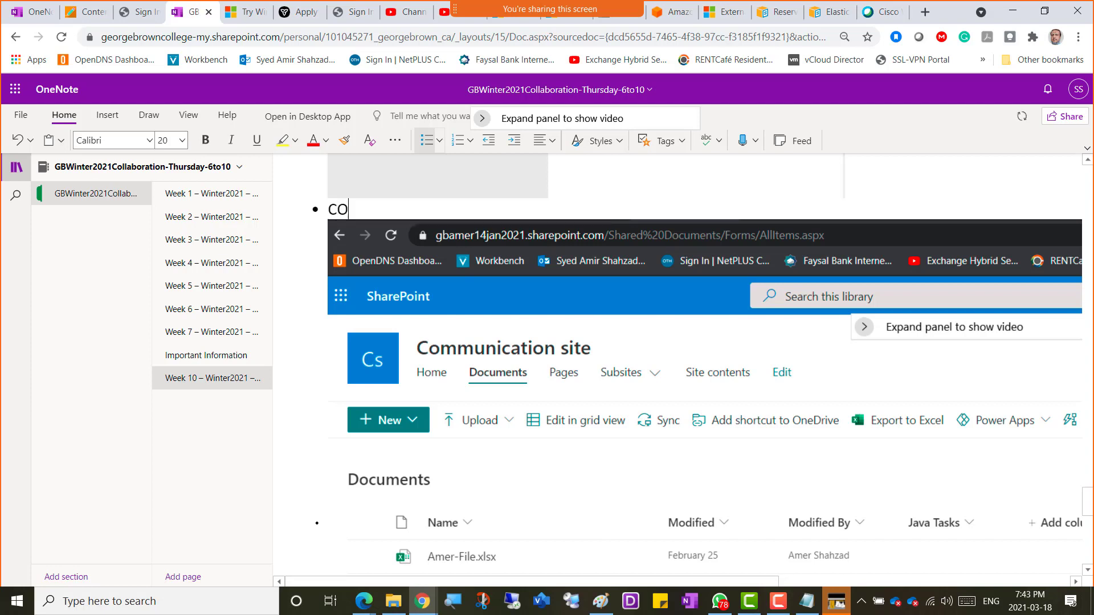
text(MP3121)
key(BackSpace)
key(ctrl+z)
key(ctrl+z)
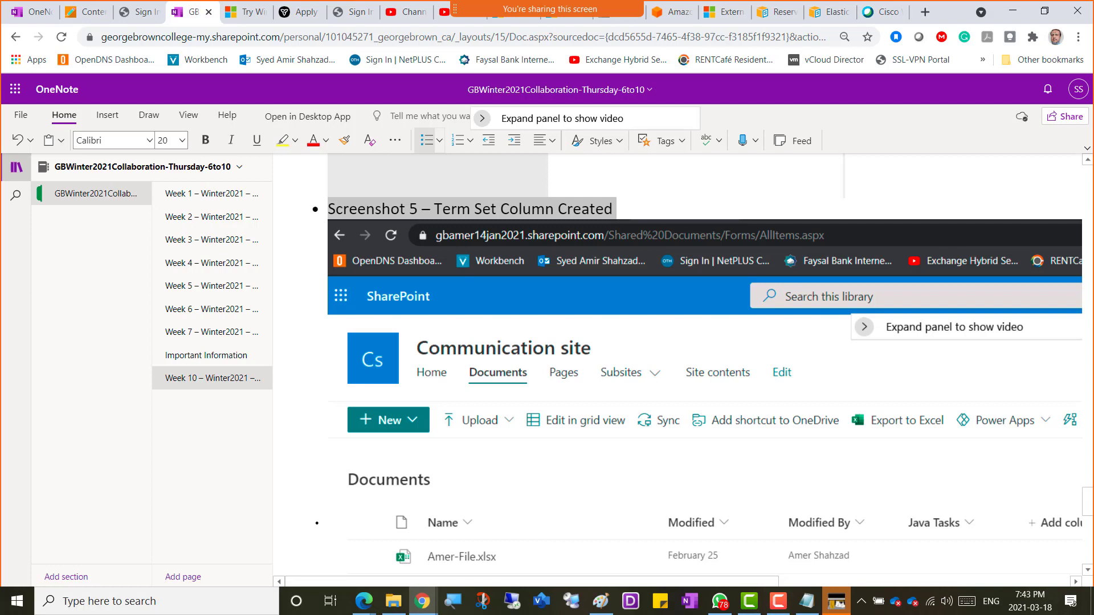
key(alt+Tab)
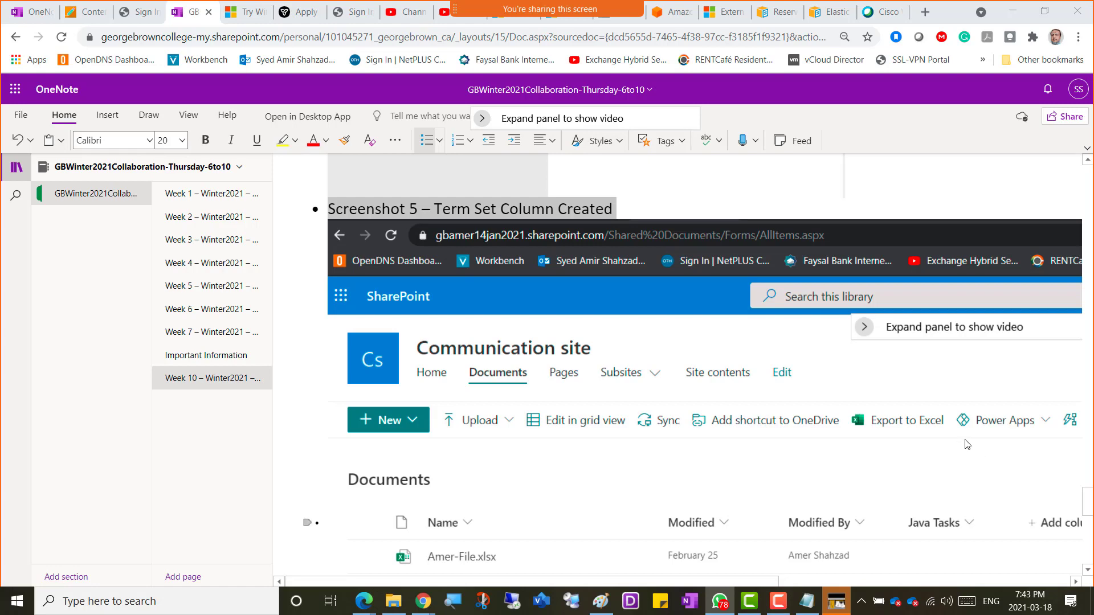
key(alt+Tab)
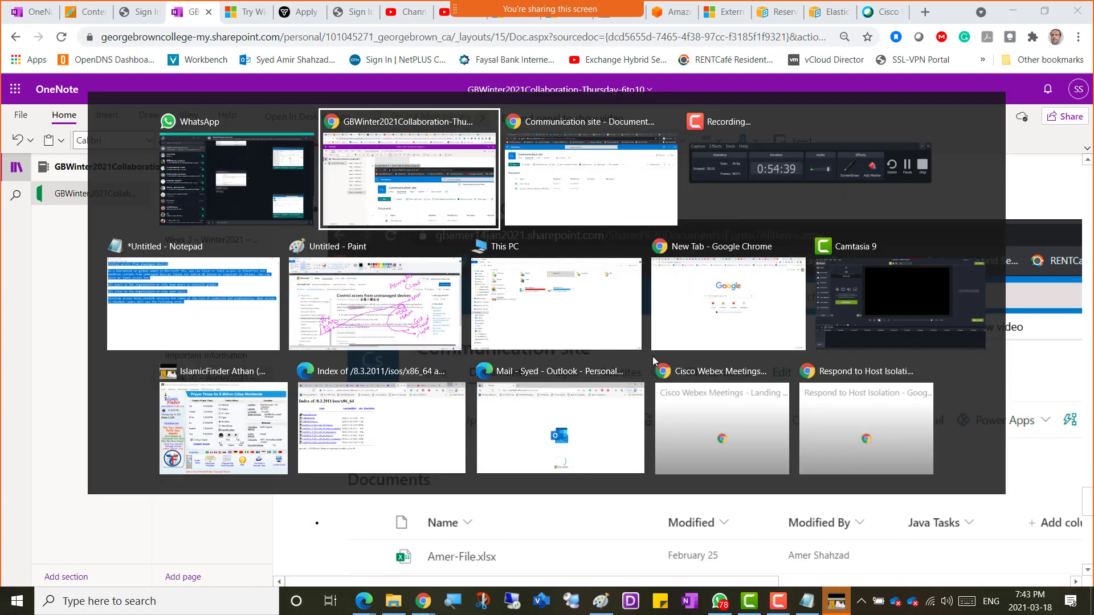
key(alt+Tab)
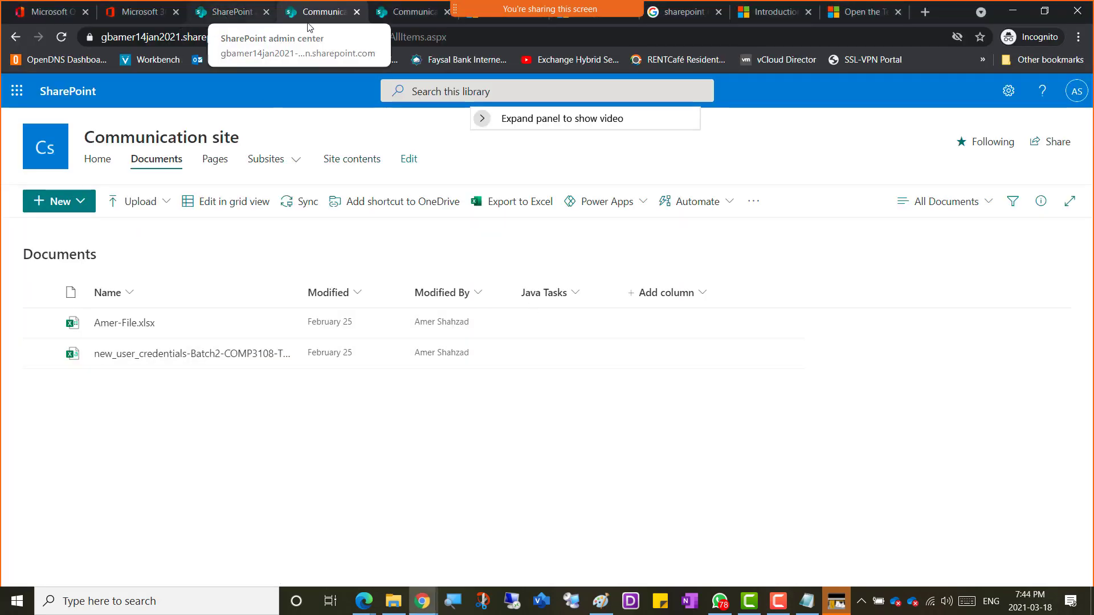
Step: Close both Communication site library tabs and switch to the SharePoint admin center tab
click(356, 12)
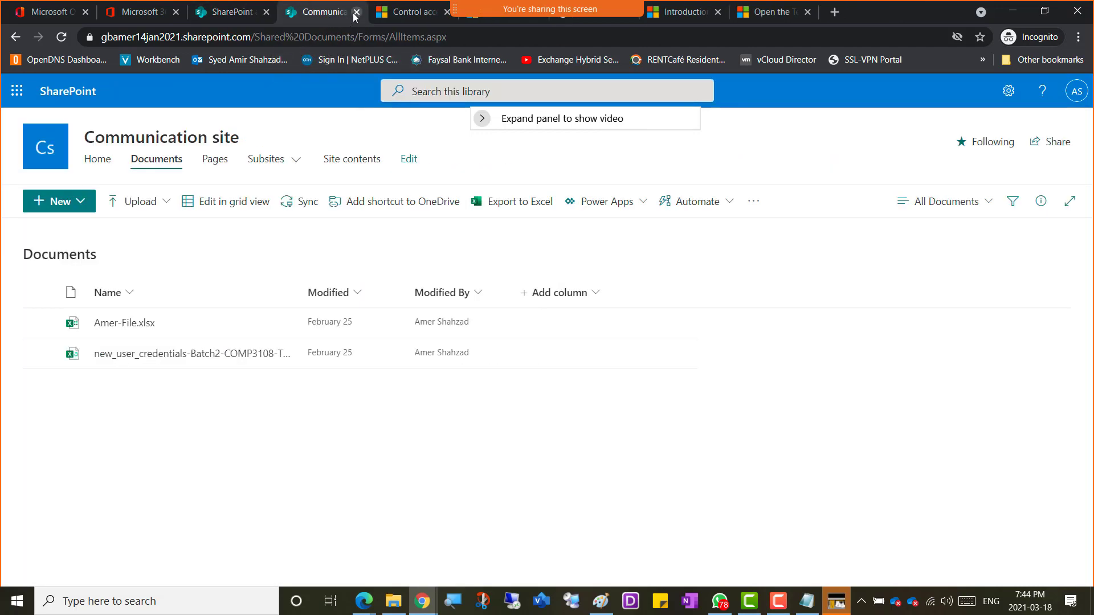
click(357, 12)
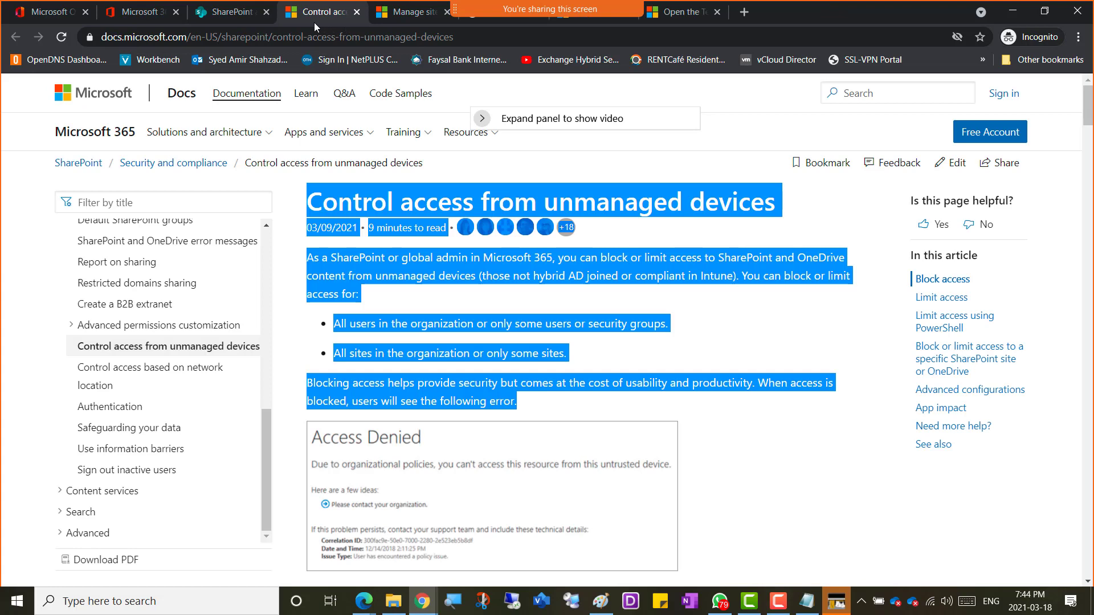
click(227, 16)
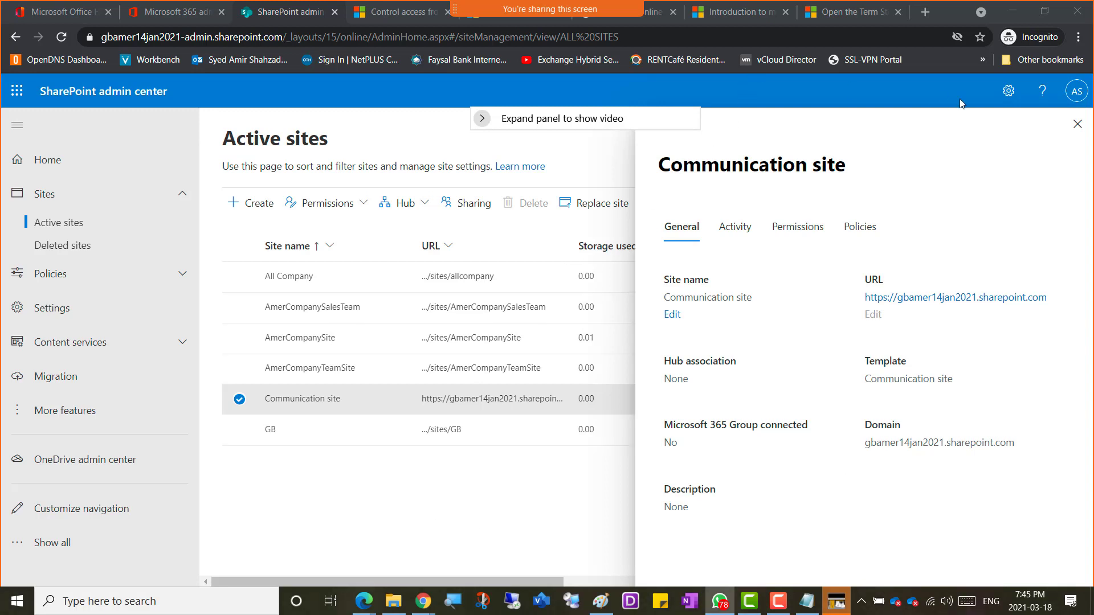
Step: Close the Communication site details pane and expand Content services in the navigation
click(1078, 126)
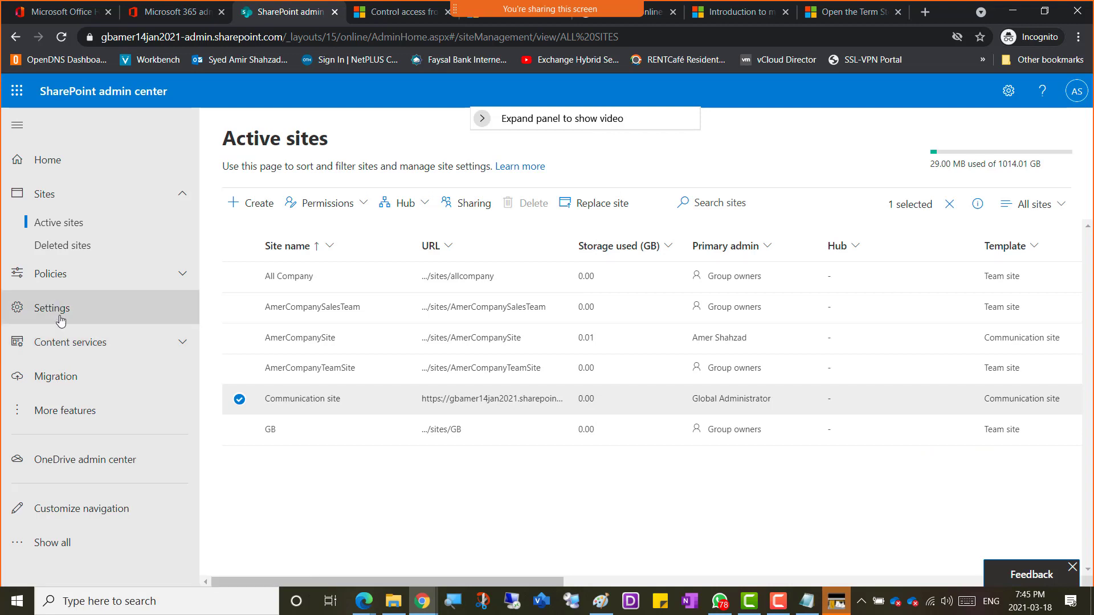
click(62, 343)
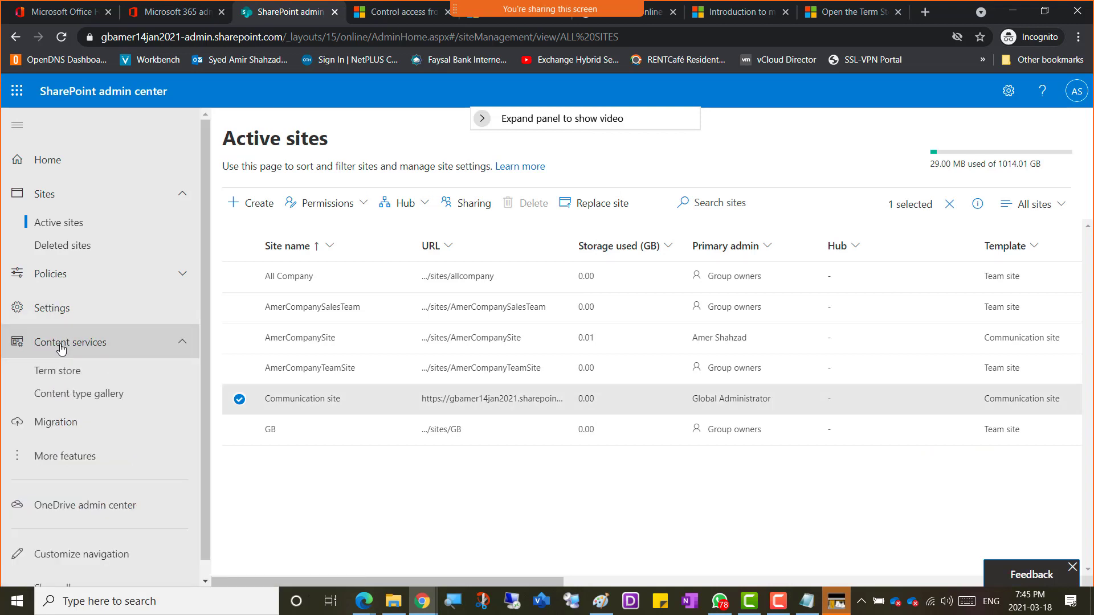
Step: Open the Content type gallery, reloading past its error, and browse types like Document, Event and Folder
click(60, 395)
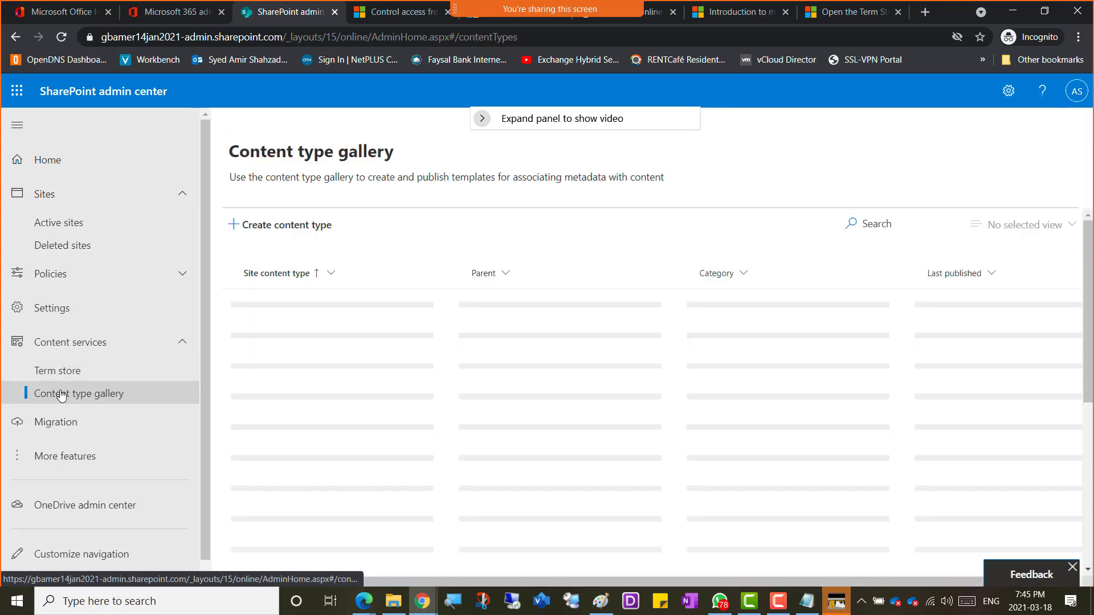
click(71, 395)
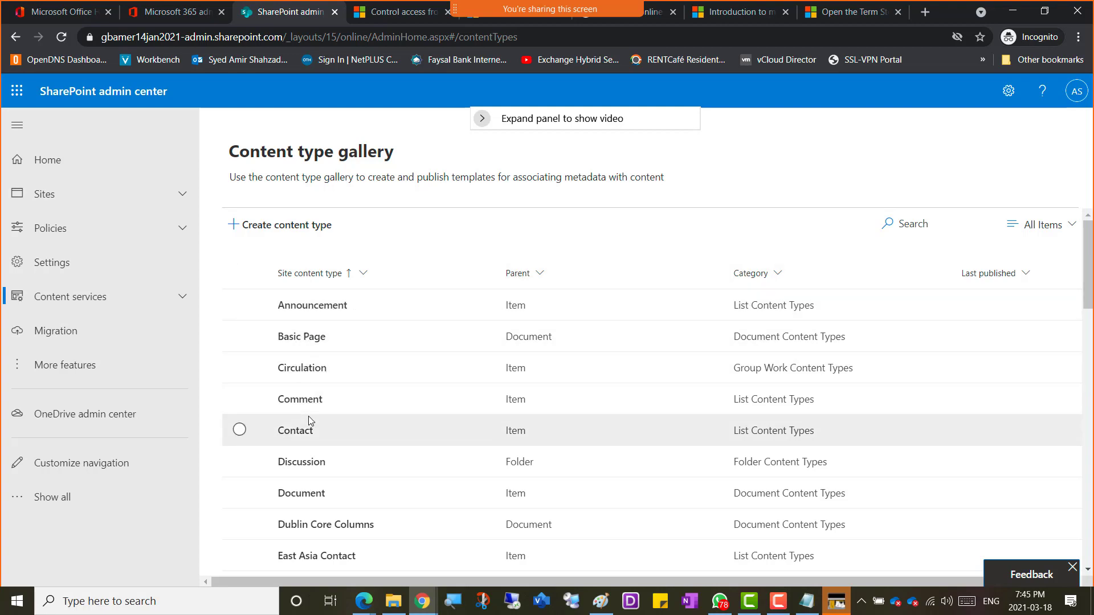
scroll(309, 416, down, 3)
scroll(308, 419, down, 1)
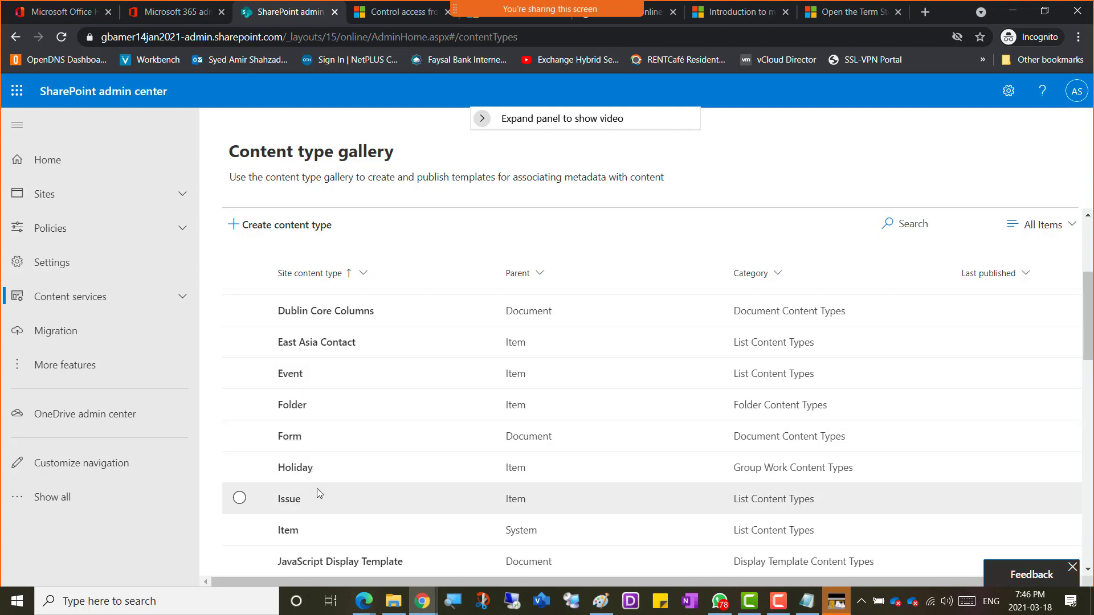
scroll(317, 494, down, 2)
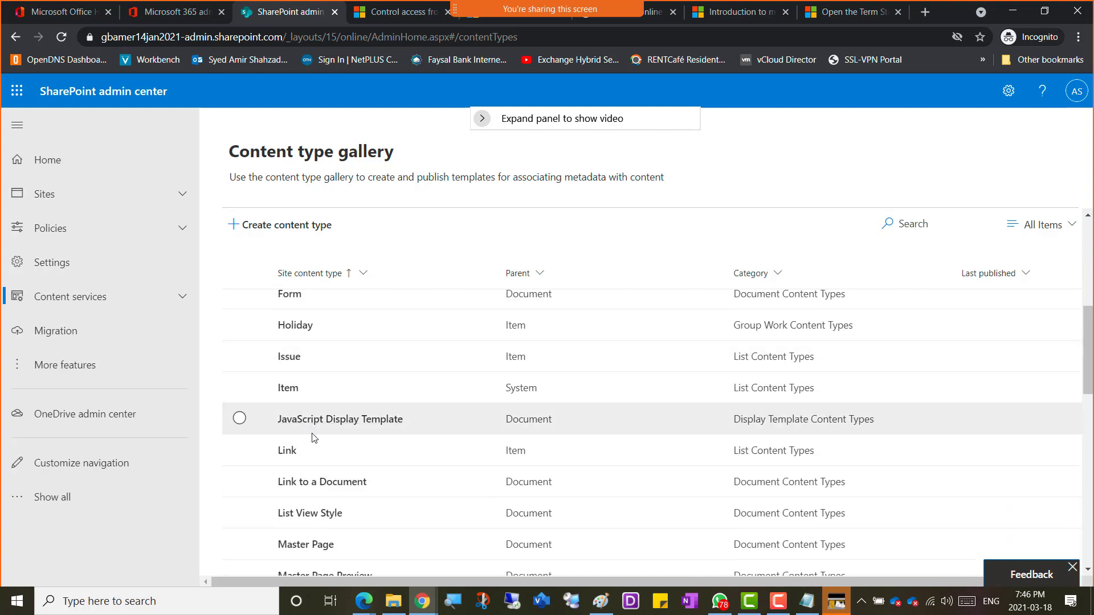
scroll(320, 454, down, 2)
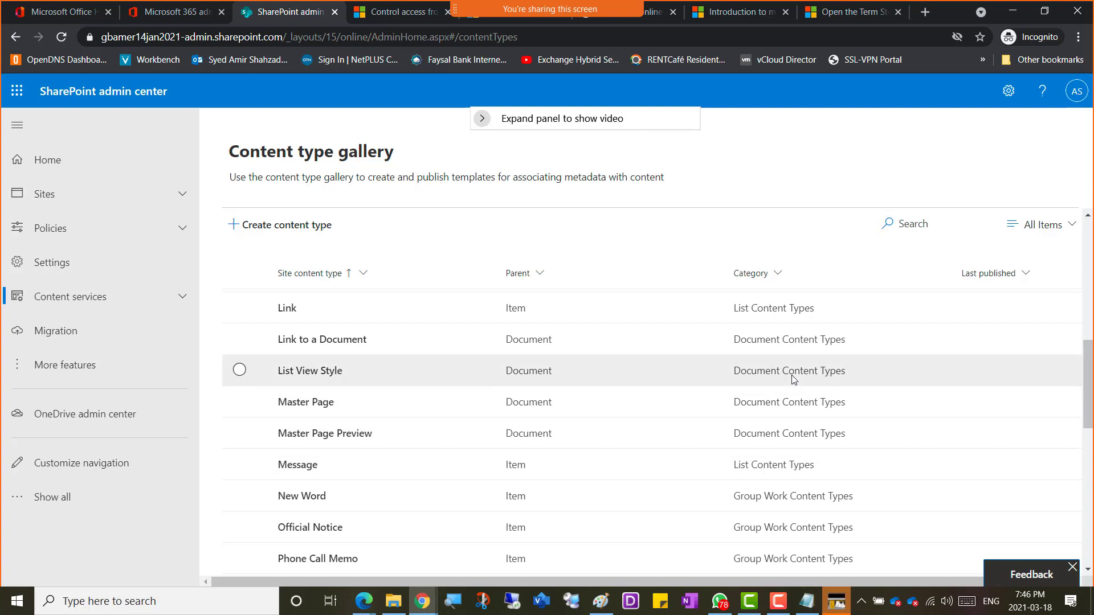
scroll(789, 465, down, 3)
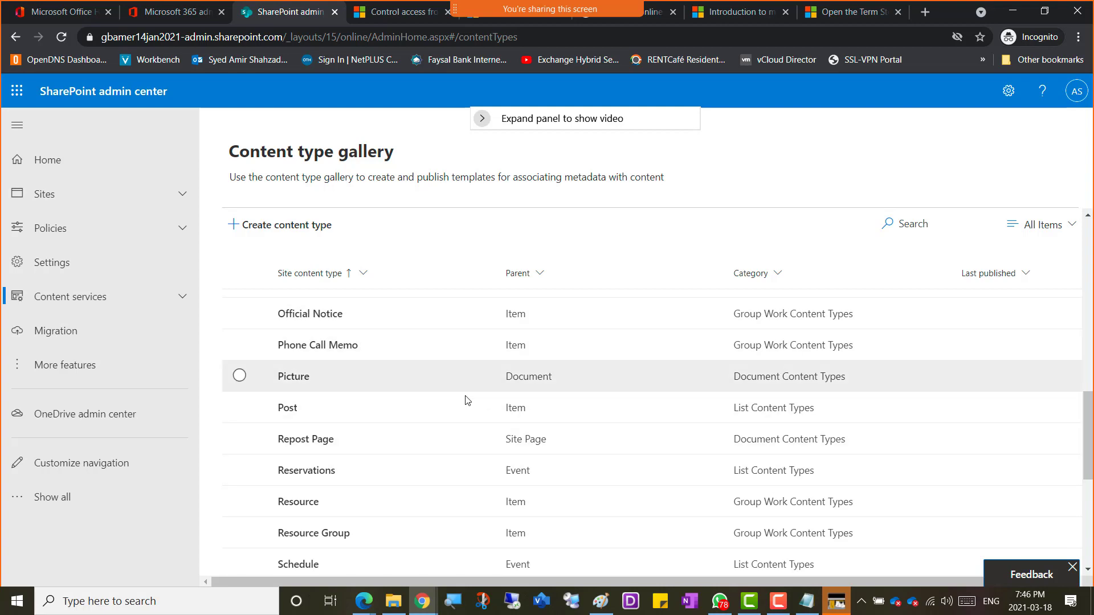
scroll(378, 514, down, 3)
scroll(377, 513, down, 2)
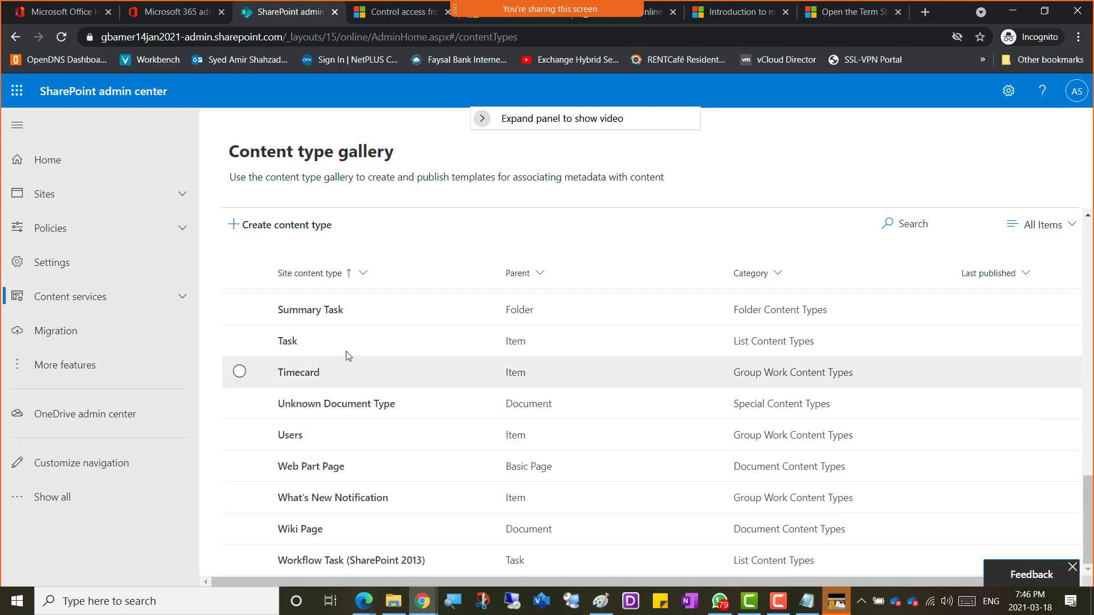
scroll(345, 356, up, 12)
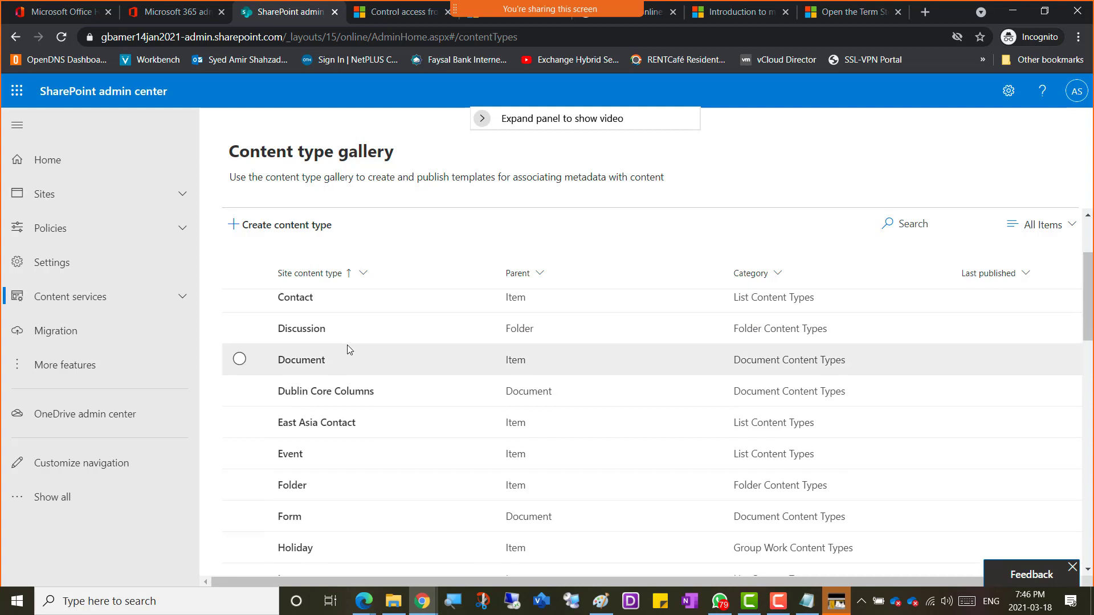
scroll(347, 344, up, 2)
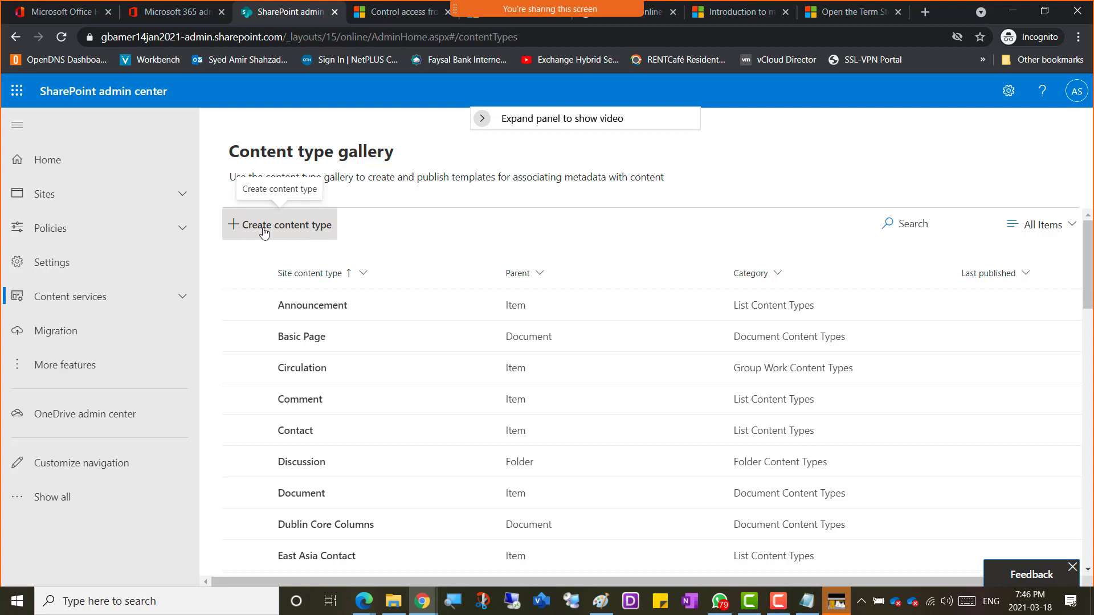
Step: Start a new content type and review the Category and parent dropdowns, leaving parent as Item
click(307, 229)
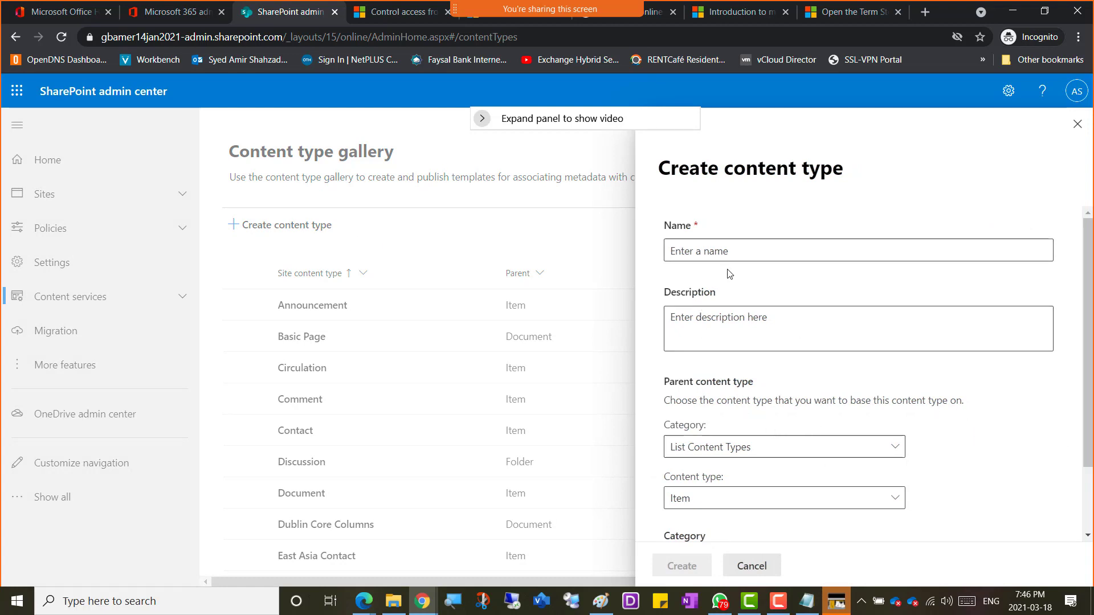
click(898, 450)
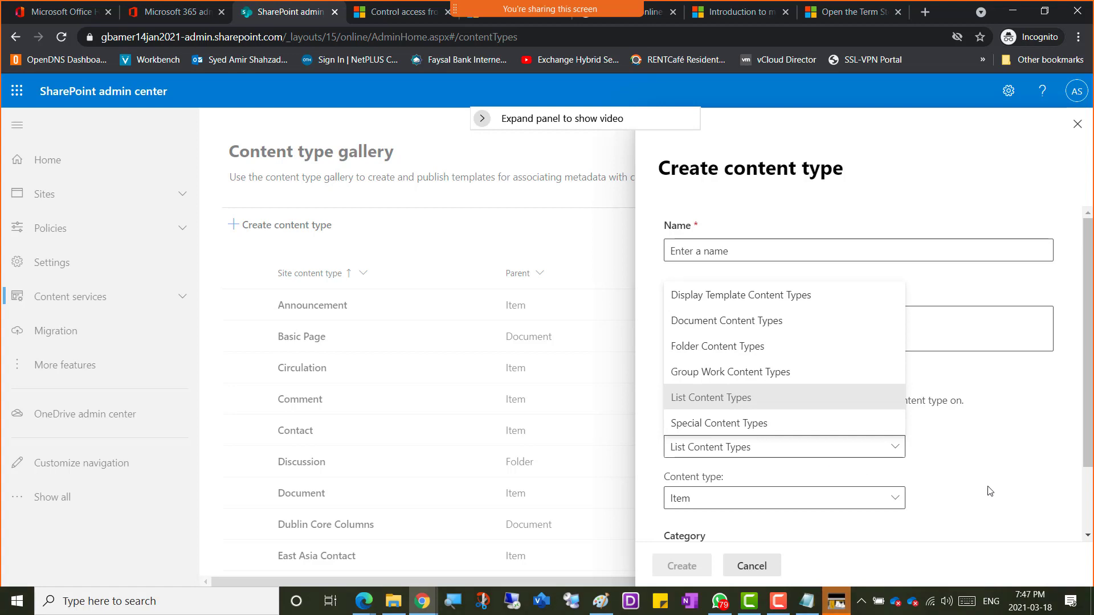
key(Escape)
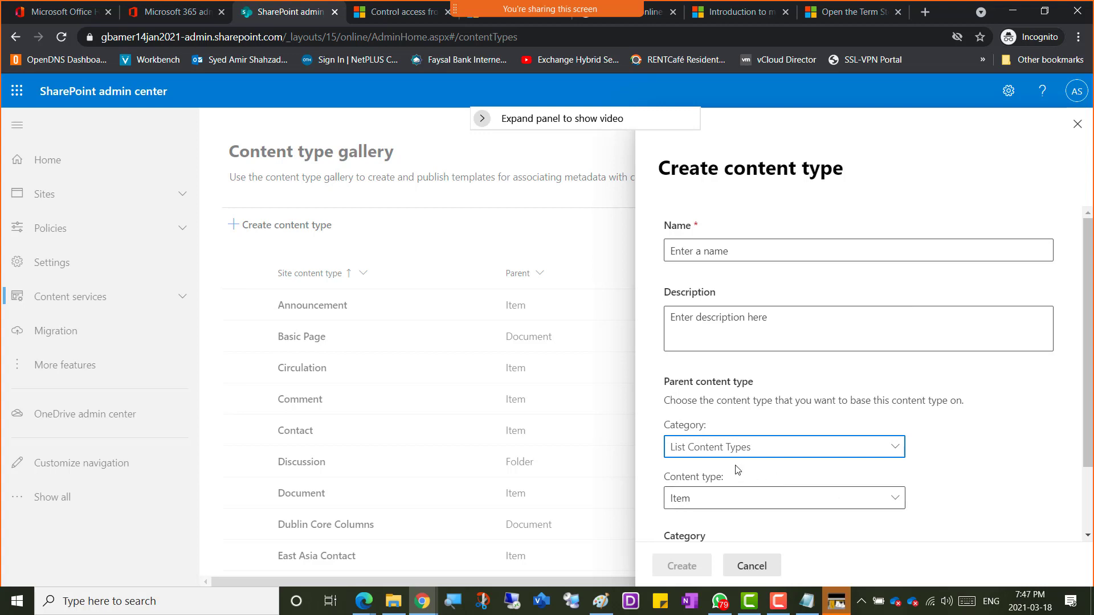
click(891, 502)
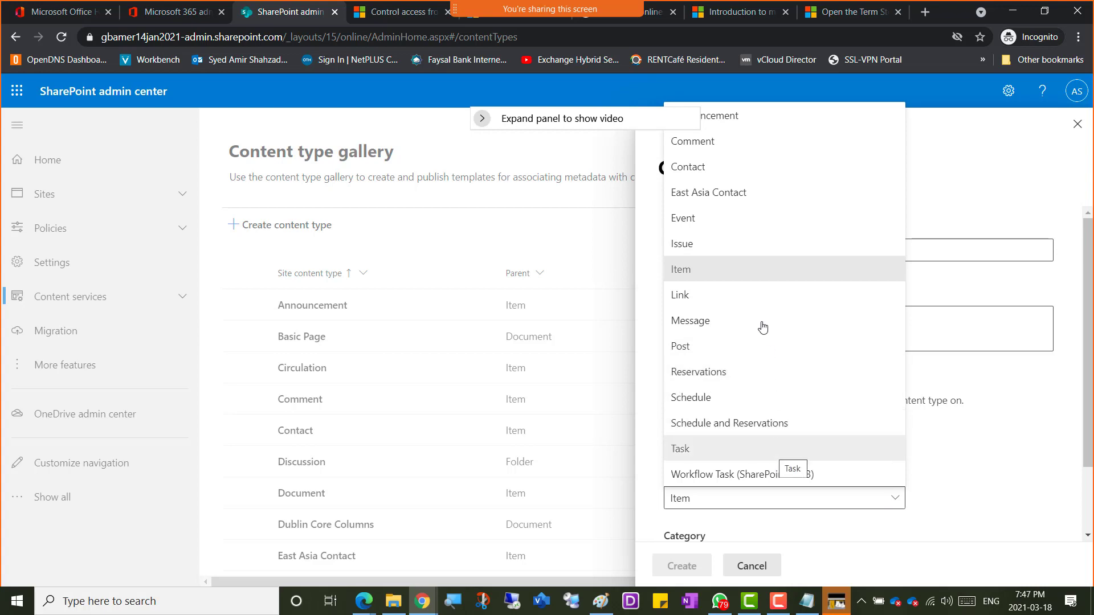
click(1006, 509)
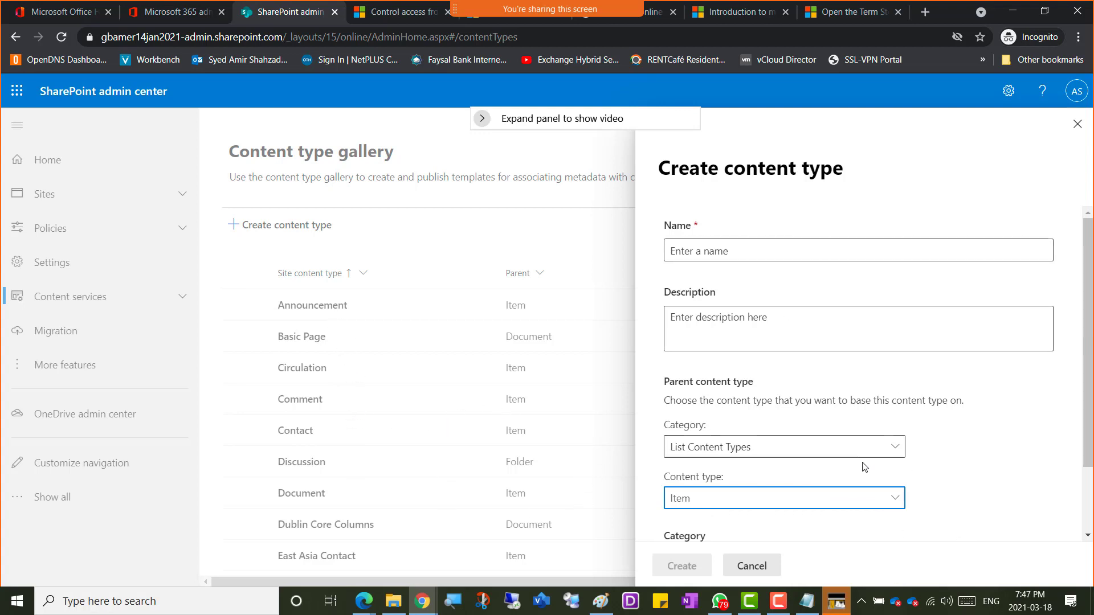
Step: Enter 'Amir-Content-type' as the name and paste the same text into Description
click(697, 251)
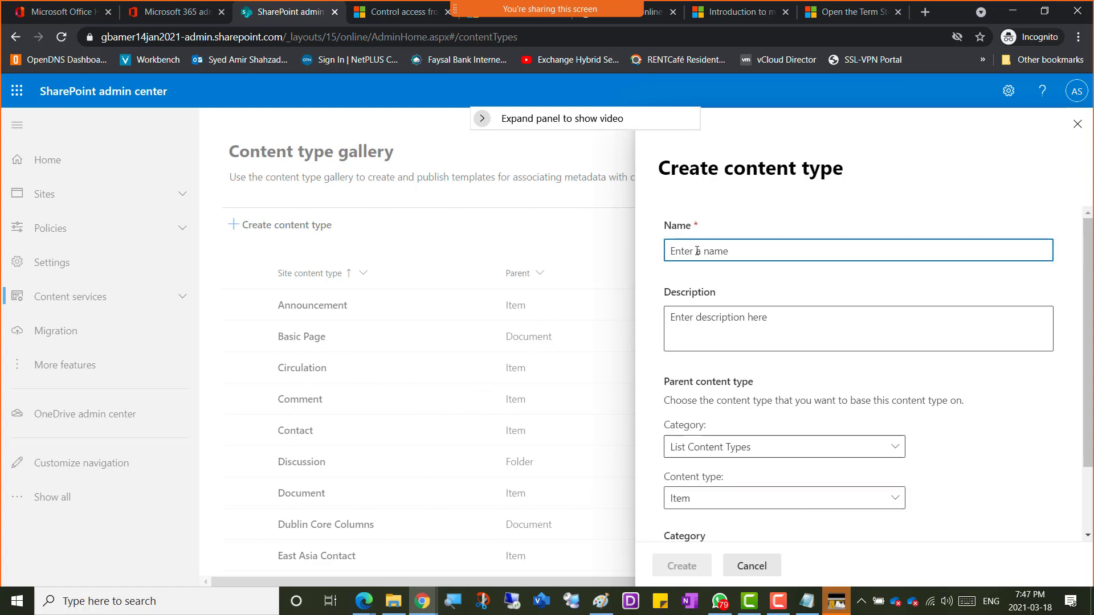
text(Amir-)
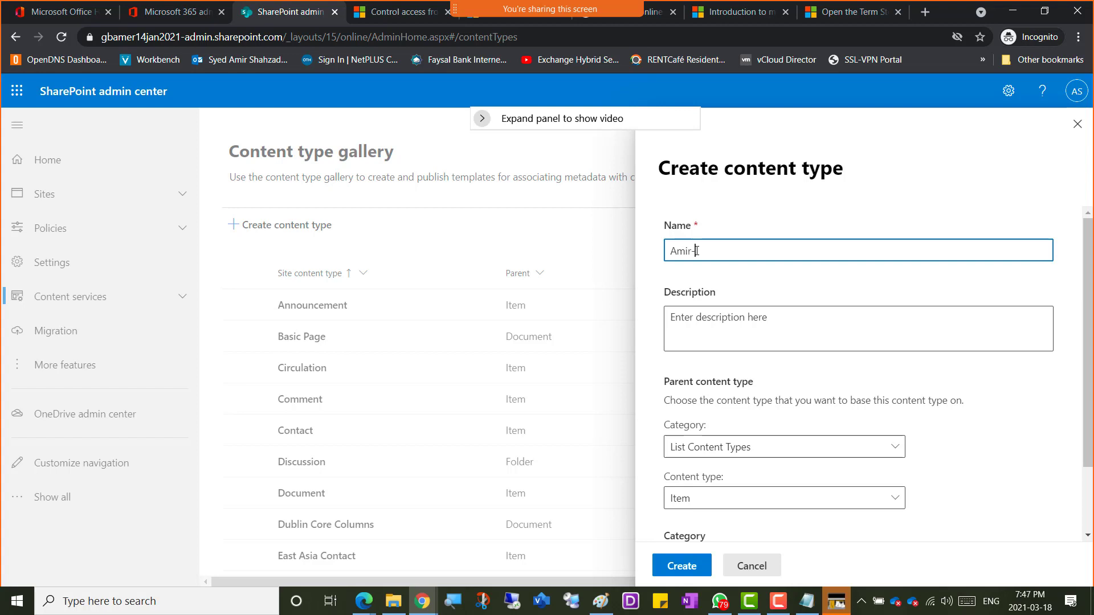
text(Contenttype)
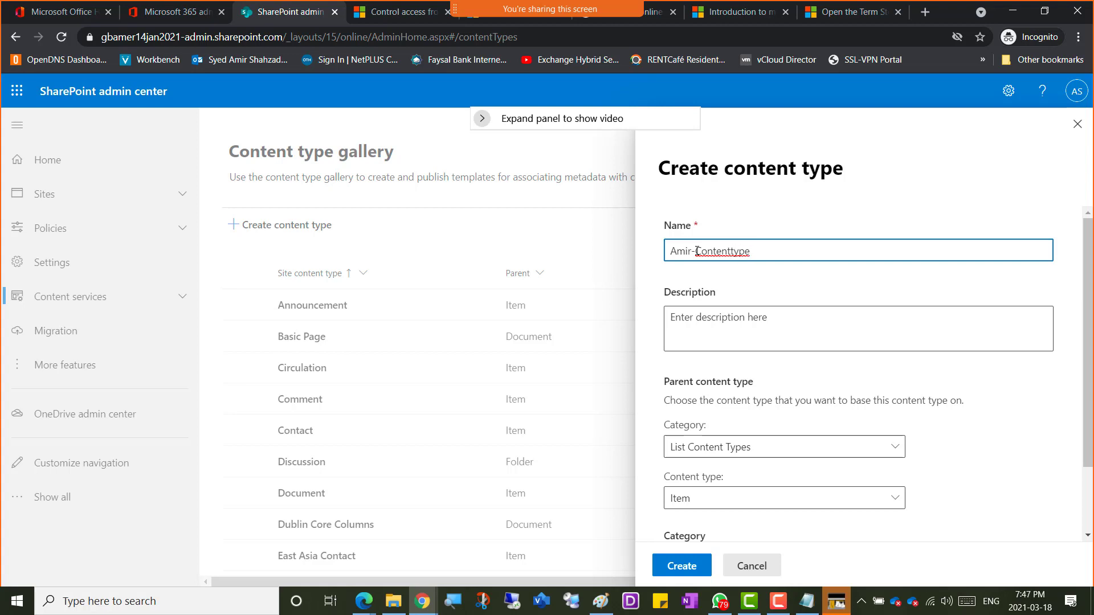
text(-)
key(End)
key(ctrl+a)
key(ctrl+c)
click(784, 318)
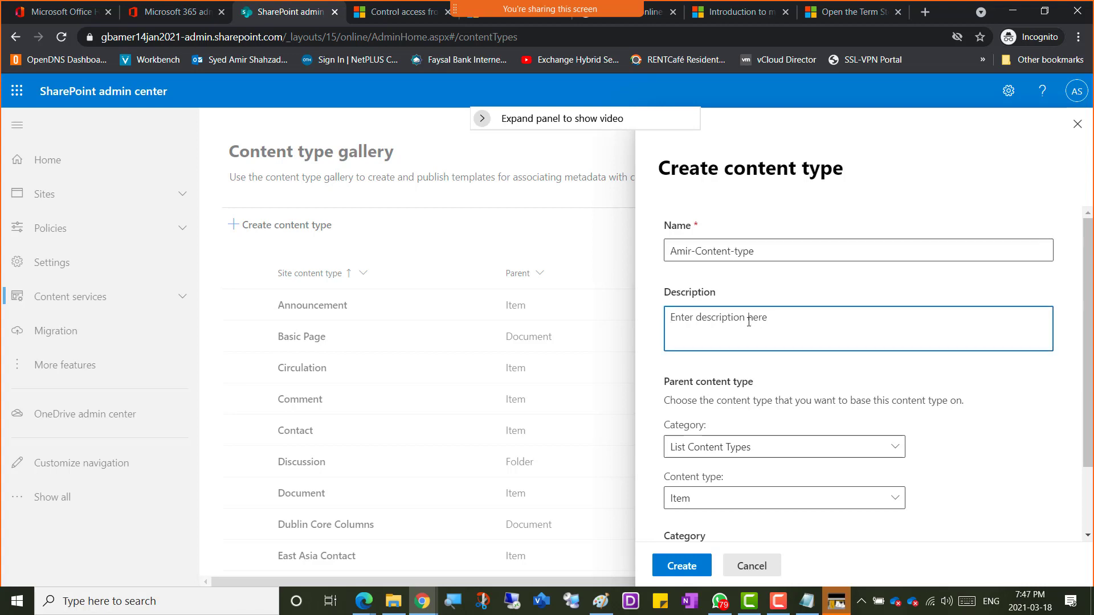
key(ctrl+v)
scroll(839, 371, down, 2)
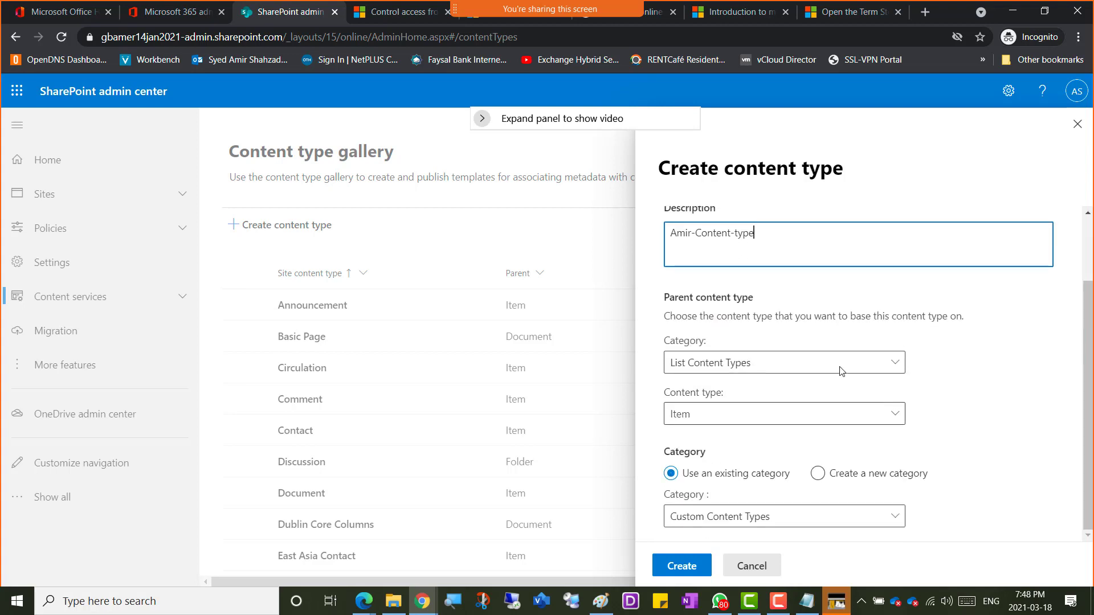
scroll(757, 310, up, 2)
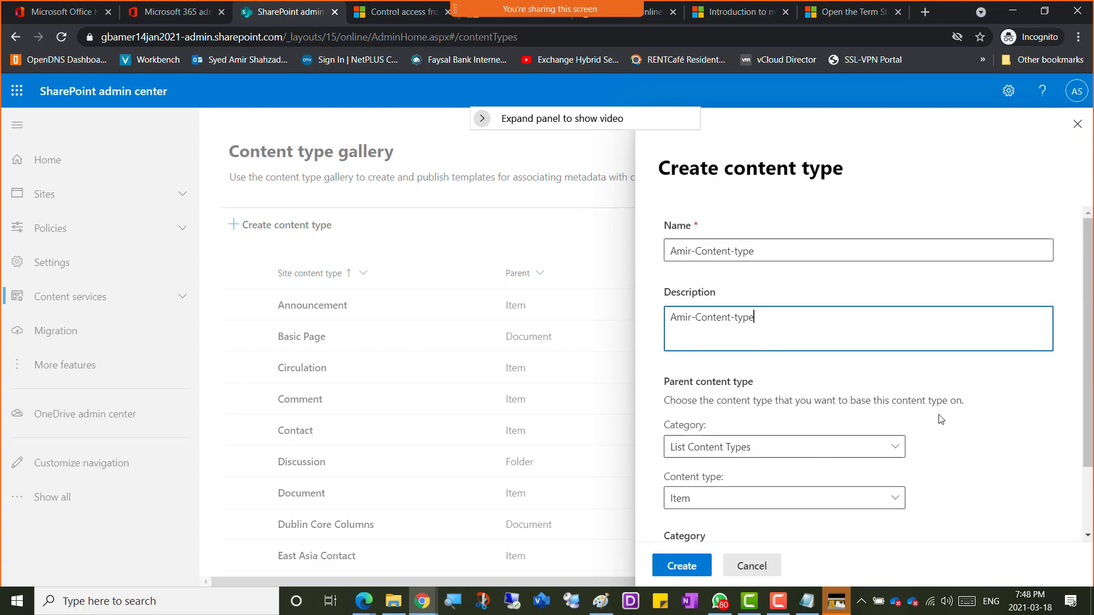
scroll(955, 453, down, 2)
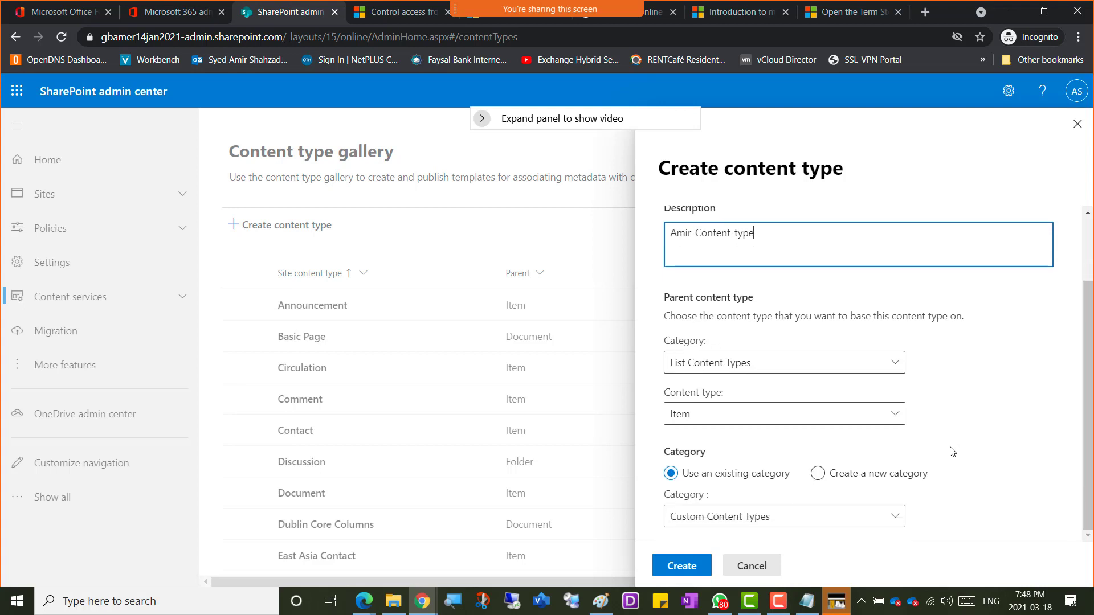
Step: Set the category to Document Content Types, then open and zoom into the shared error screenshot
click(899, 368)
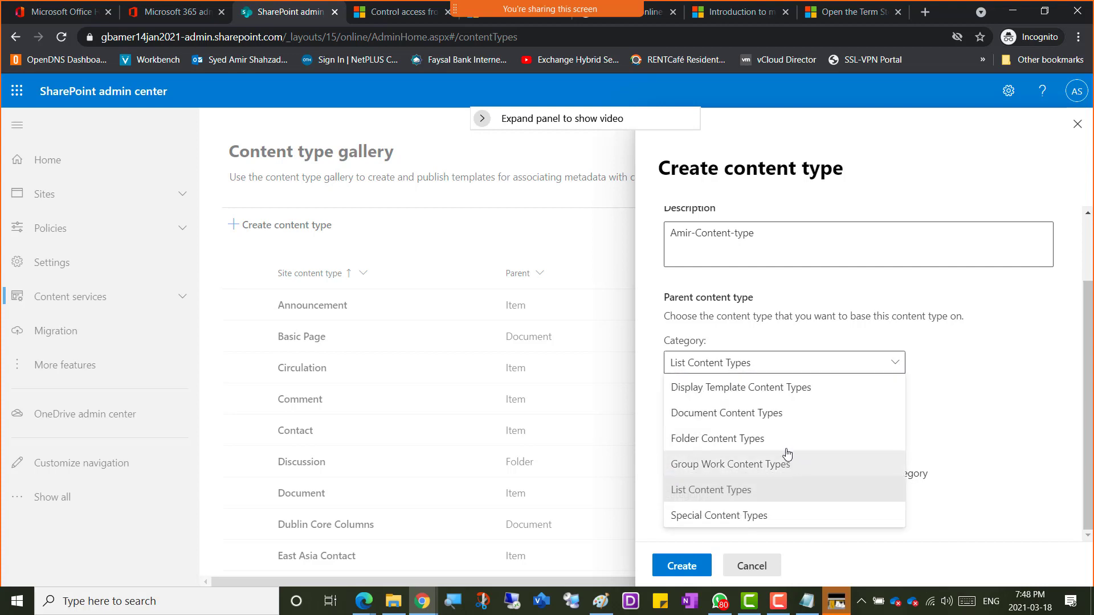
click(785, 419)
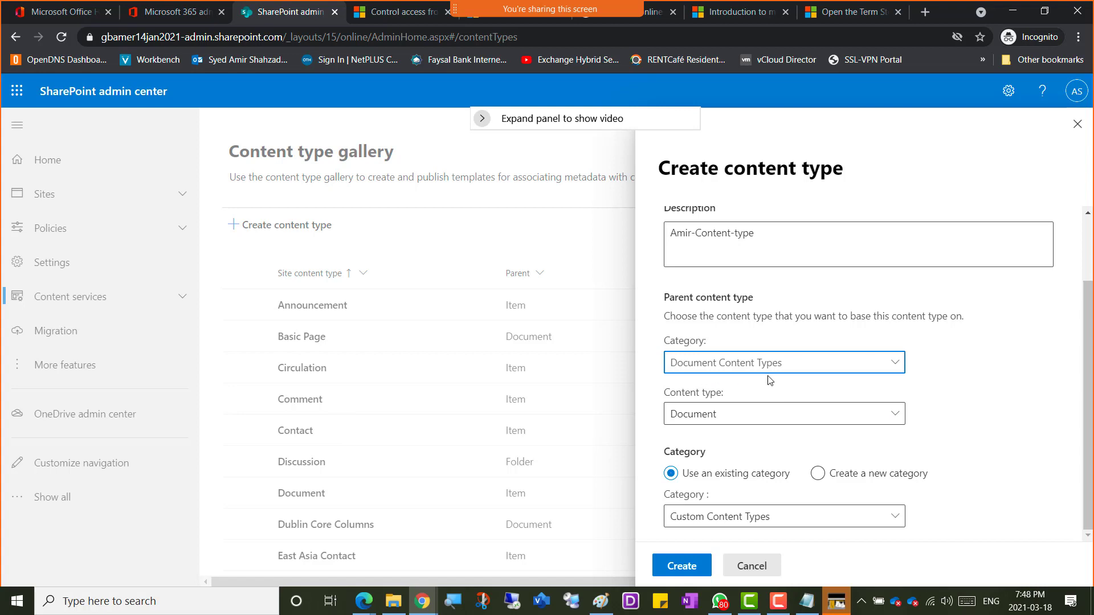
click(895, 415)
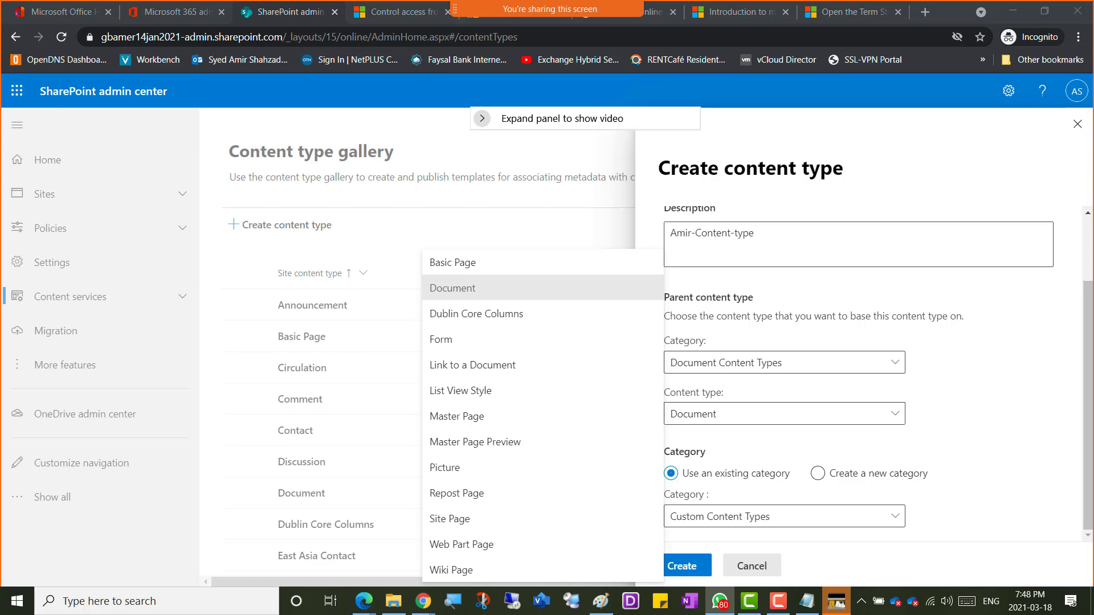
drag(1093, 65, 760, 50)
click(504, 285)
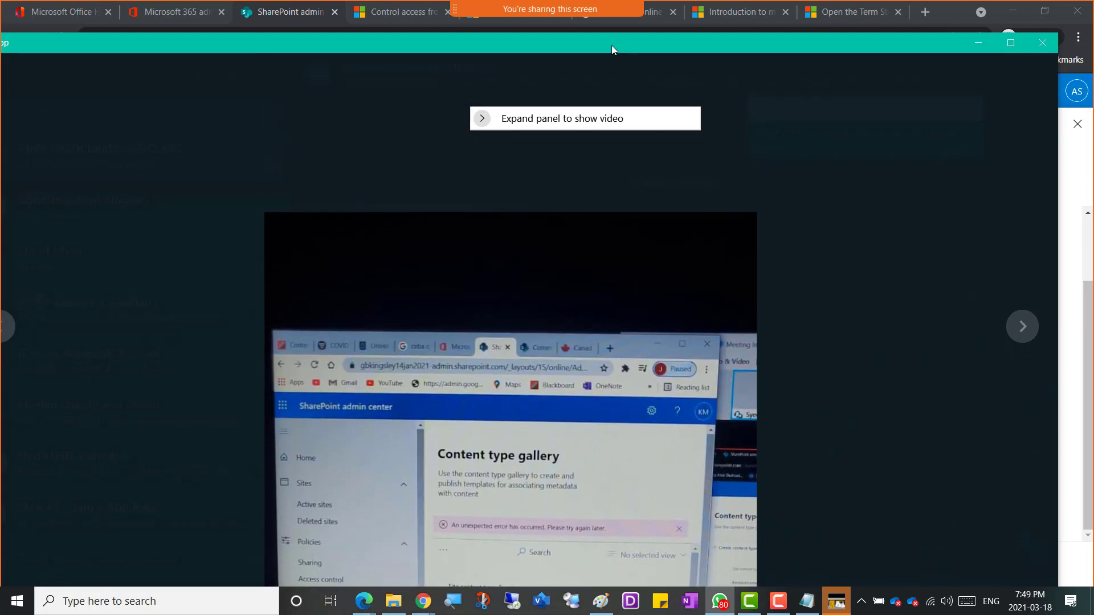
Step: Close the screenshot photo viewer to get back to the Create content type form
click(1042, 43)
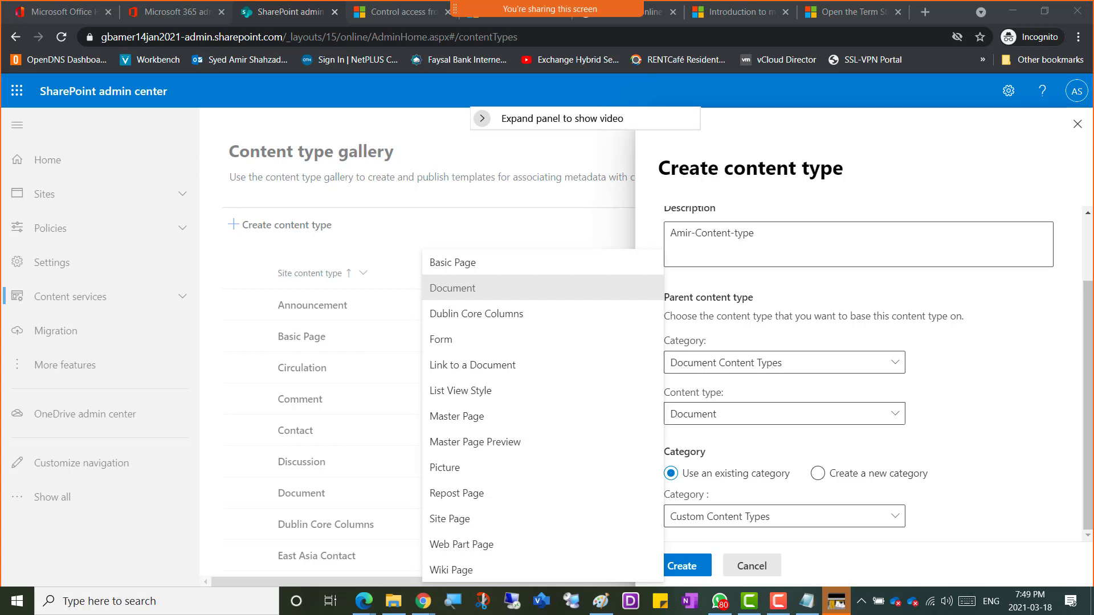
Step: Keep Document as parent and Custom Content Types as category, then create Amir-Content-type
click(959, 318)
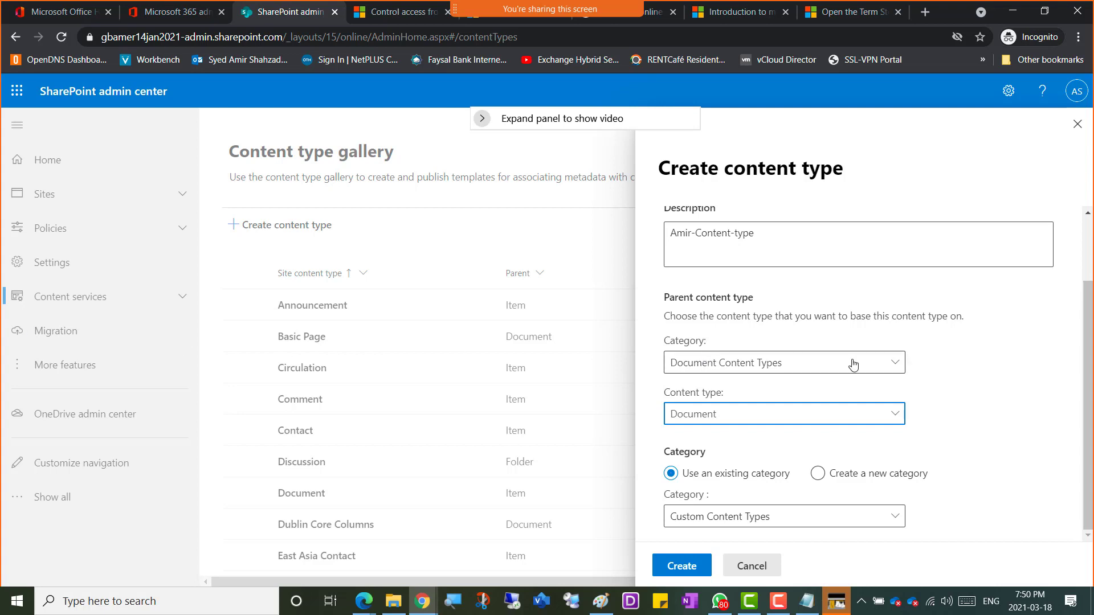
click(992, 387)
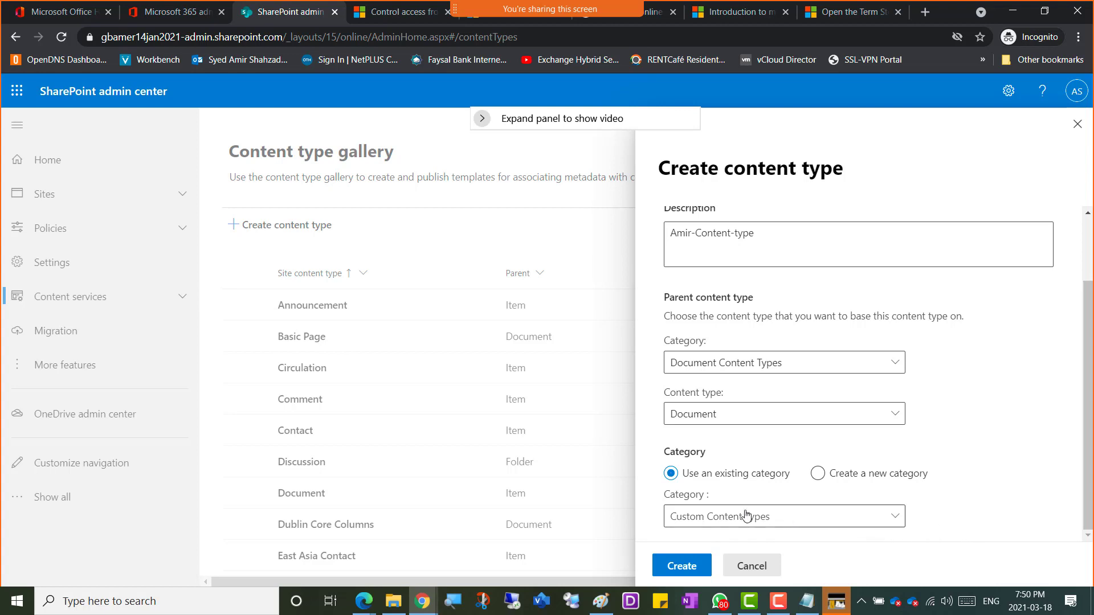
click(892, 523)
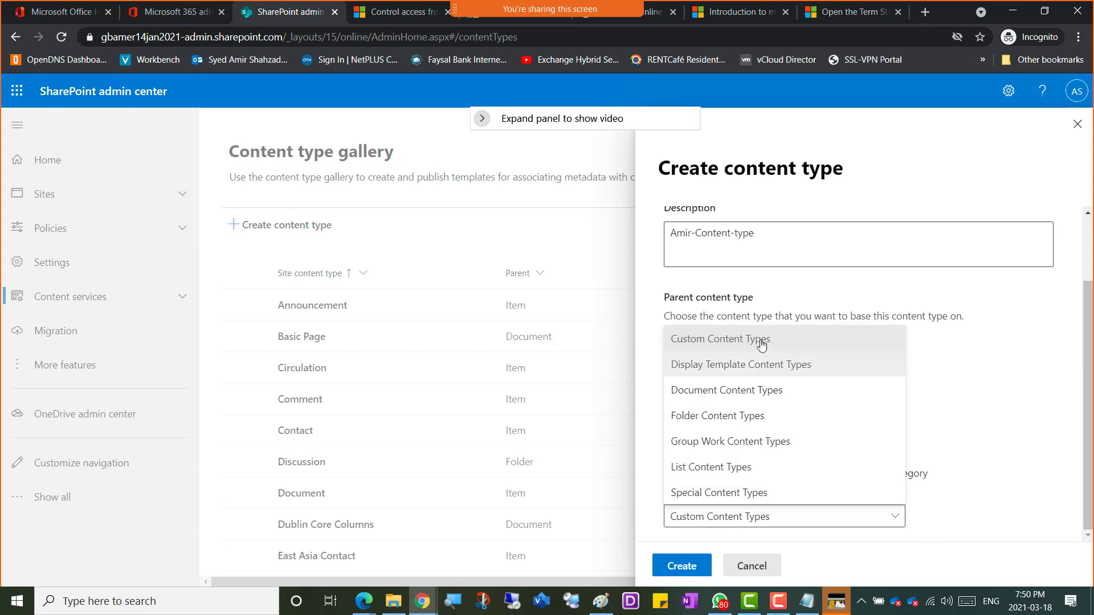
click(998, 513)
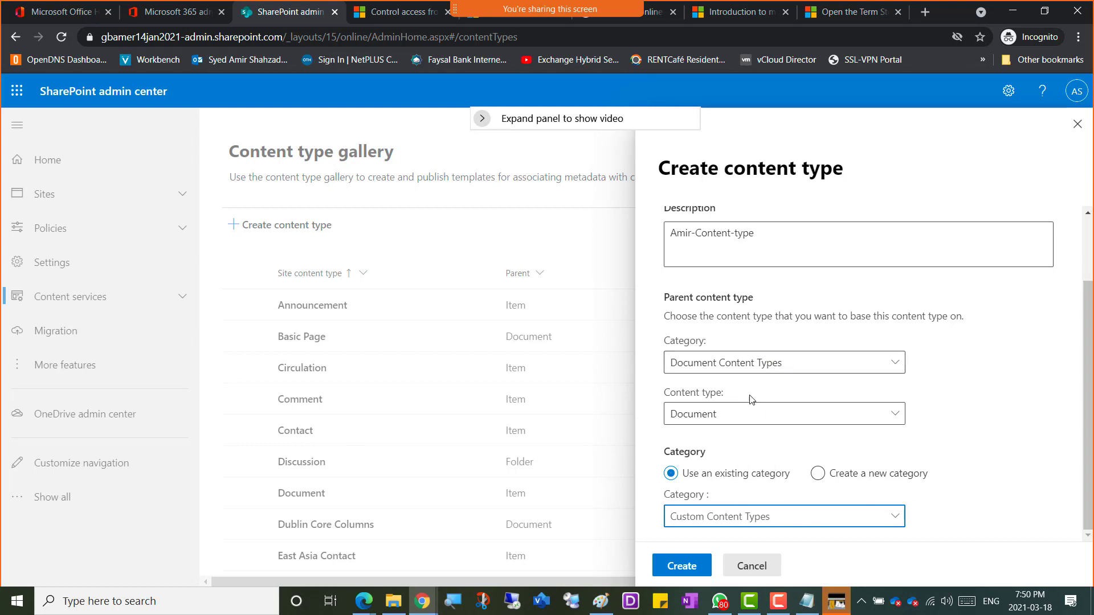
click(682, 572)
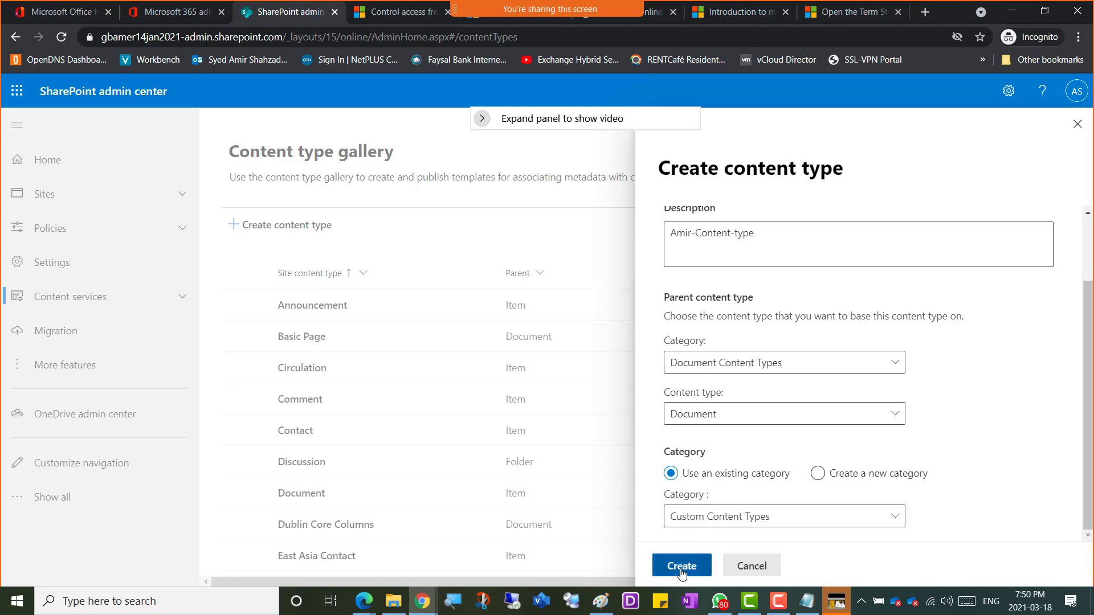
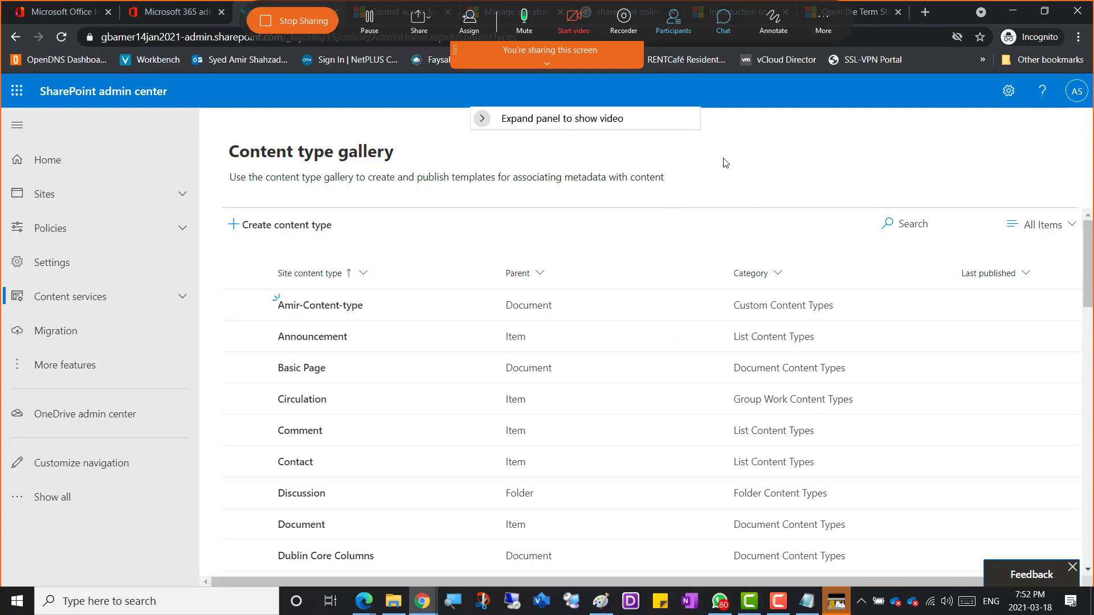
Step: Switch from the SharePoint admin center back to the OneNote class notebook's Week 10 page
key(alt+Tab)
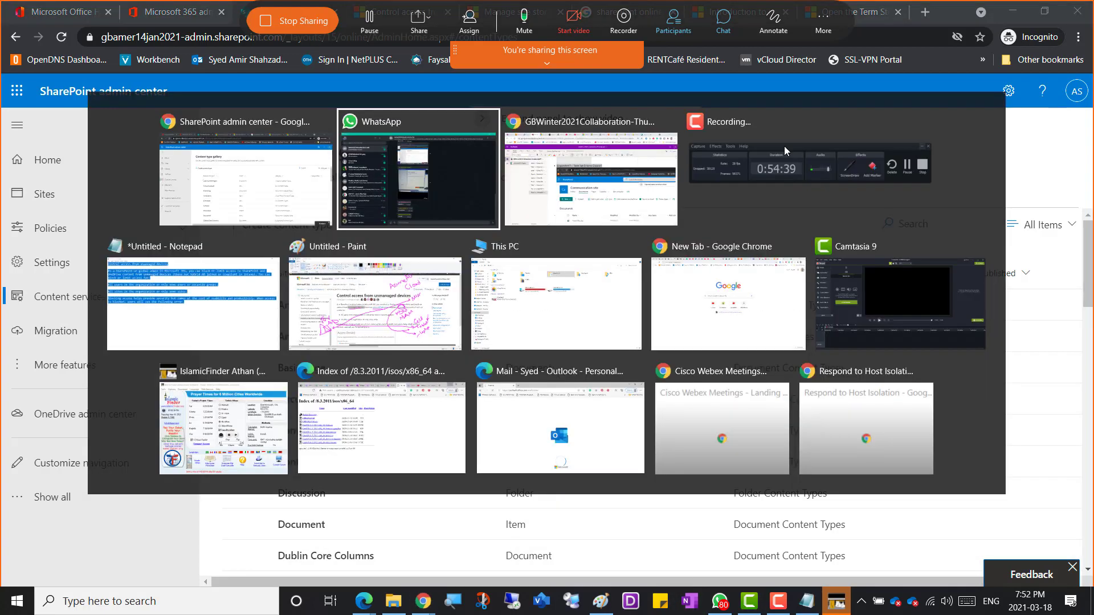
key(alt+Tab)
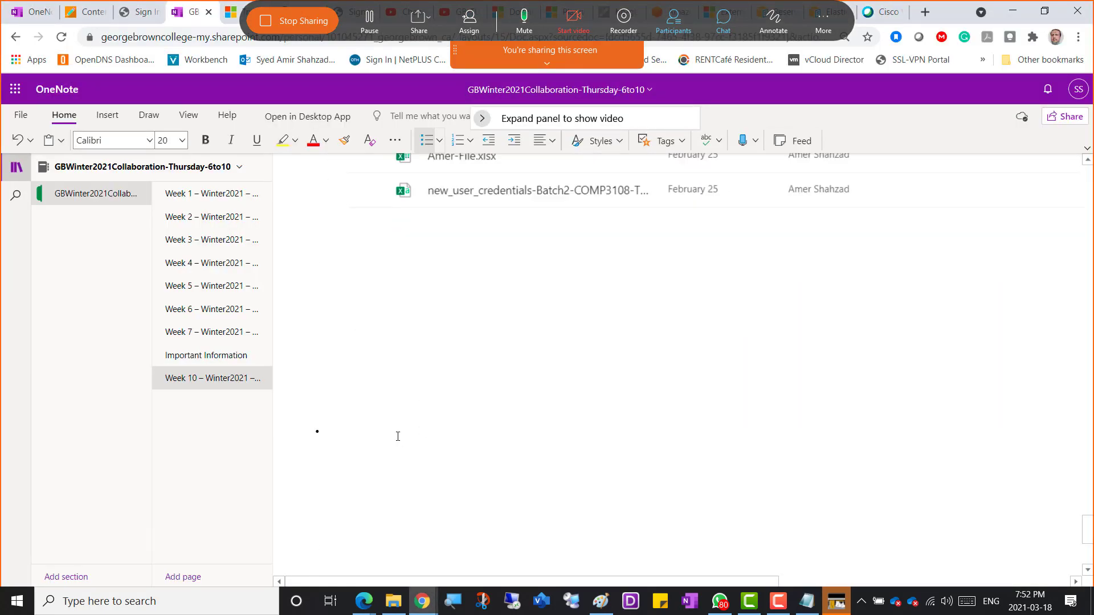
Step: Add a bullet 'BREAK - Class Starts 8:12------------' at the bottom of Week 10, sized 20 pt
click(361, 436)
key(BackSpace)
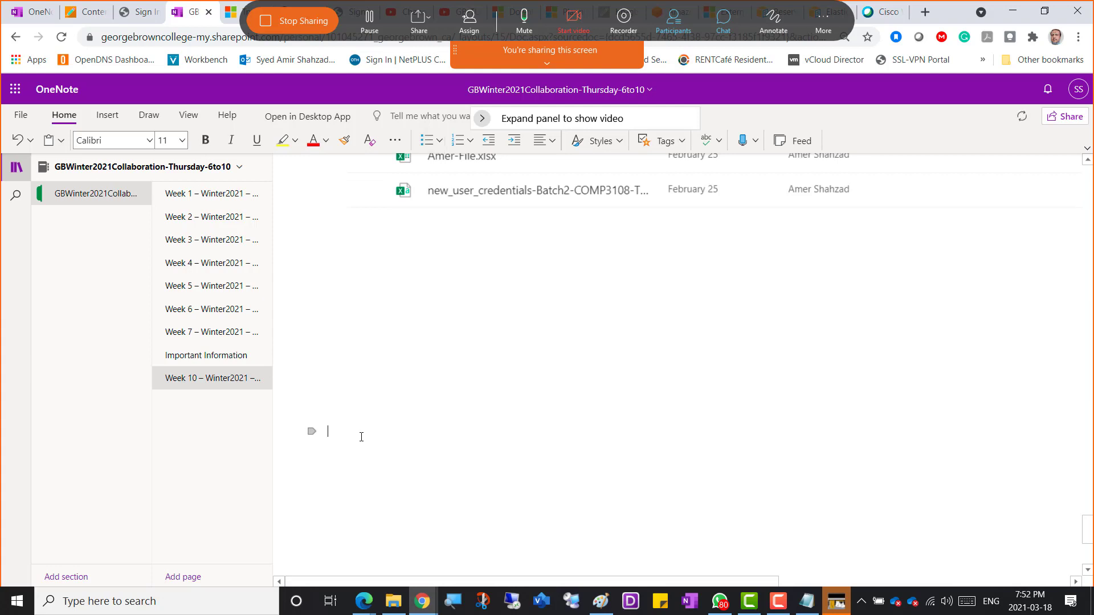
key(ctrl+period)
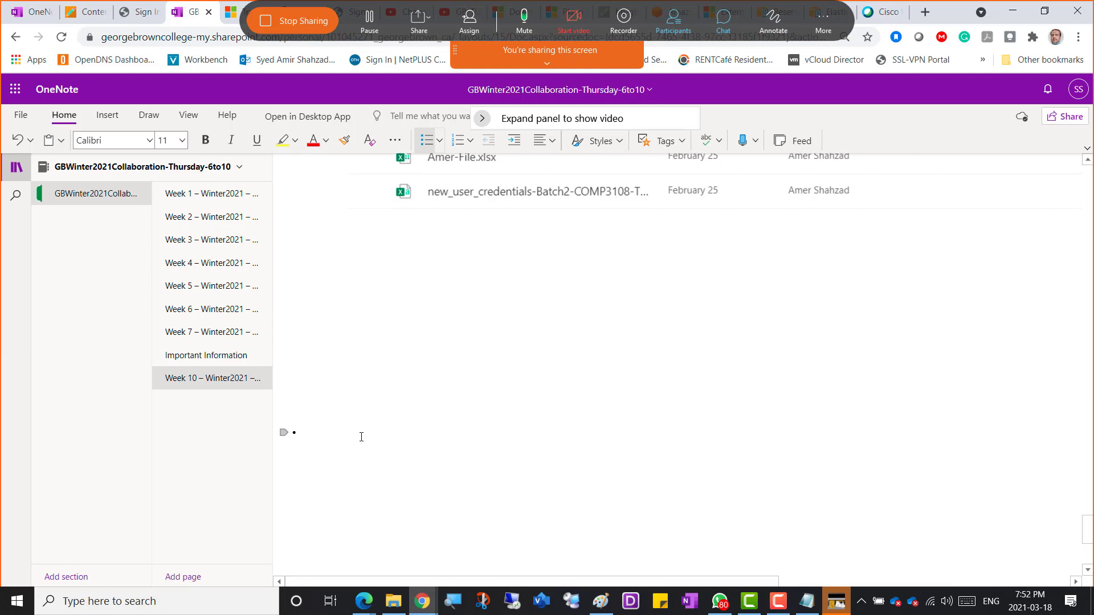
text(BREAK - Class Starts 8:12------------)
key(ctrl+shift+Left)
key(ctrl+shift+Left)
key(ctrl+shift+Left)
key(ctrl+shift+Left)
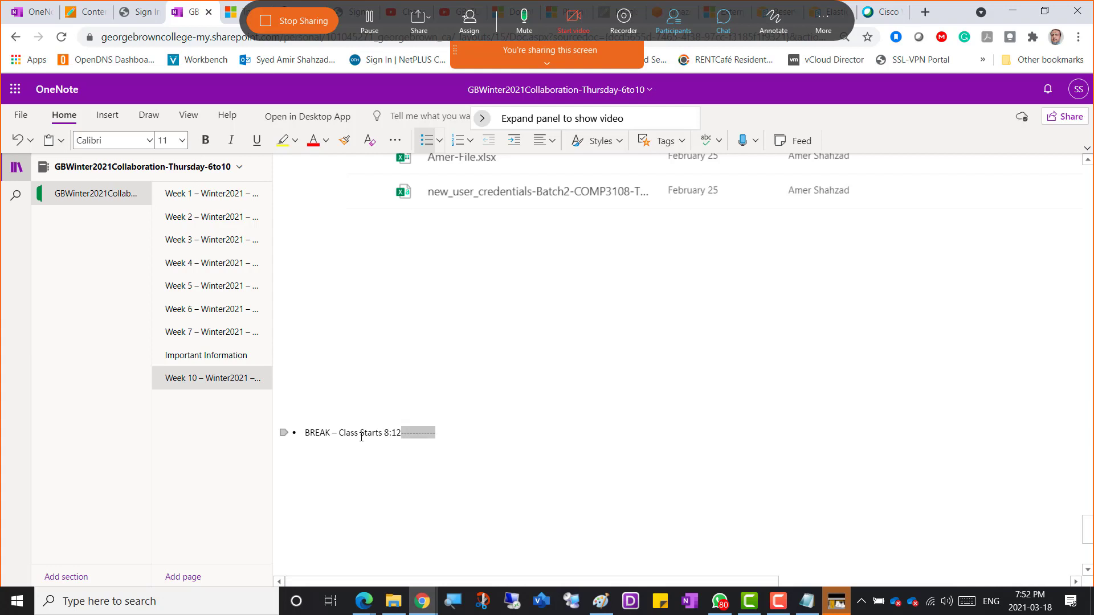
key(ctrl+shift+Left)
key(ctrl+shift+Left)
key(ctrl+shift+Left)
key(ctrl+shift+Left)
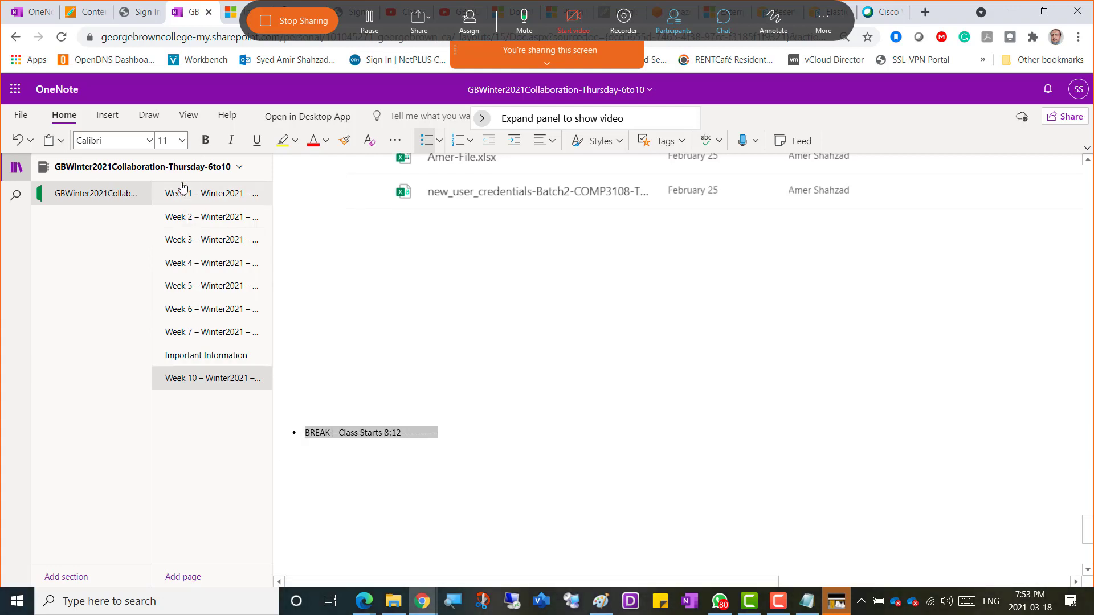
click(182, 140)
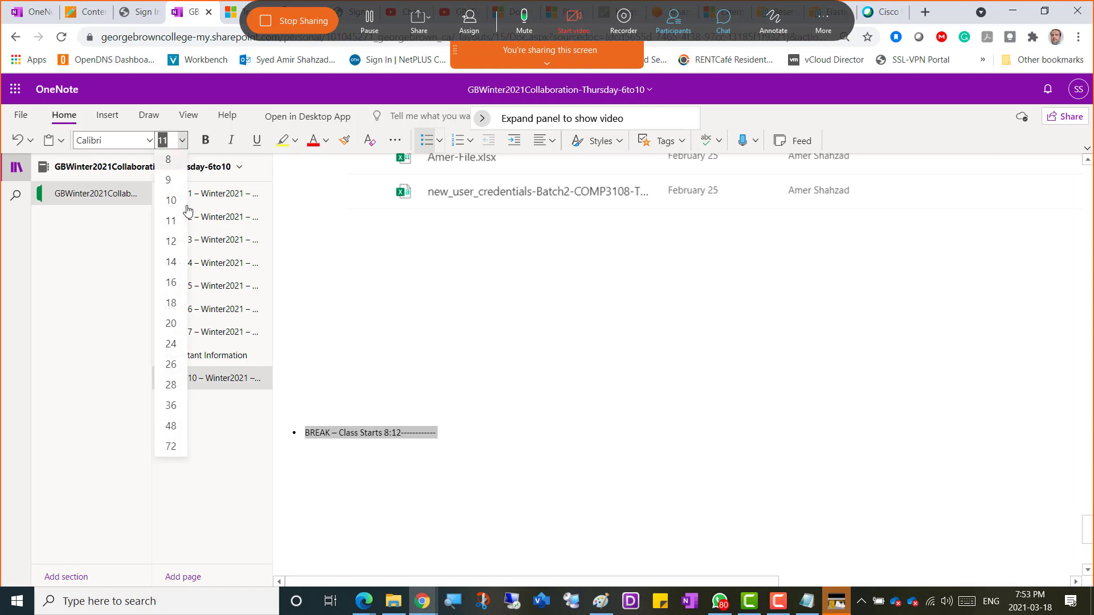
click(171, 323)
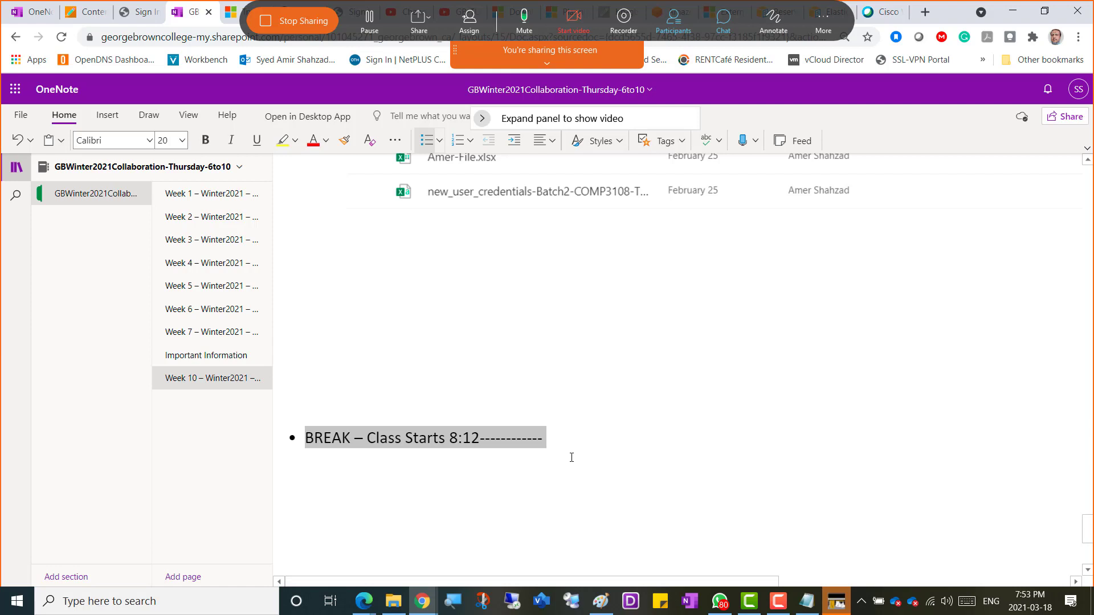
key(ctrl+m)
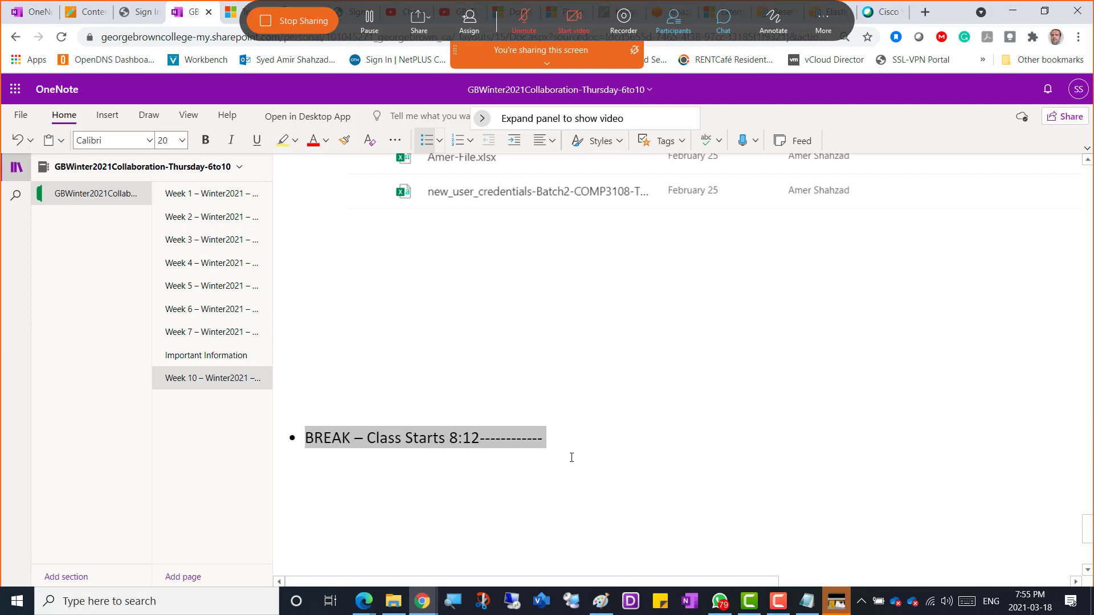
key(ctrl+m)
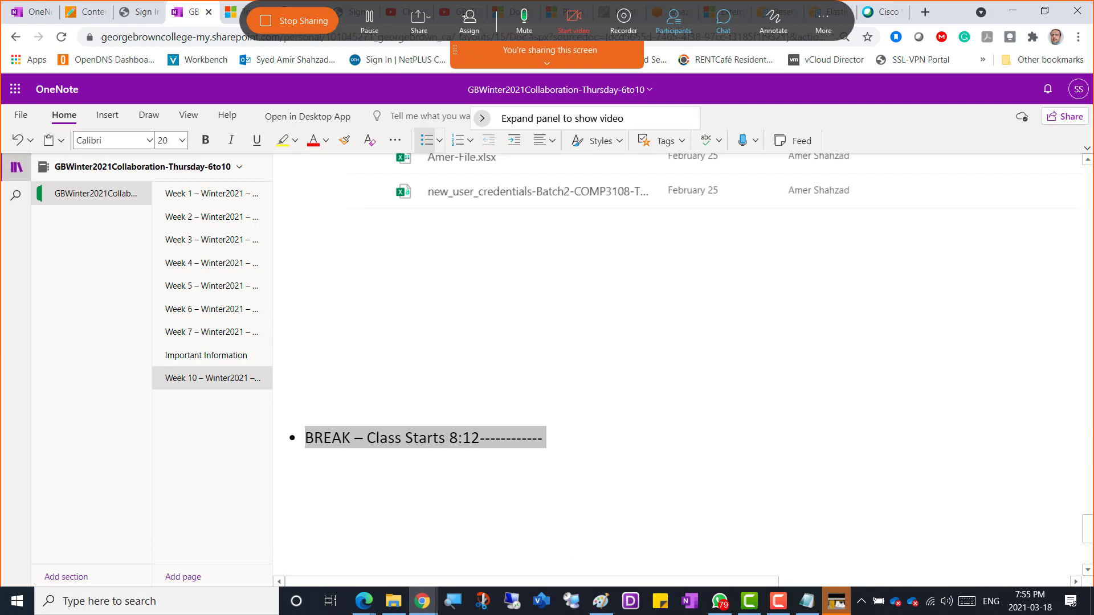
Step: Pause the Camtasia screen recording from its control panel
click(777, 601)
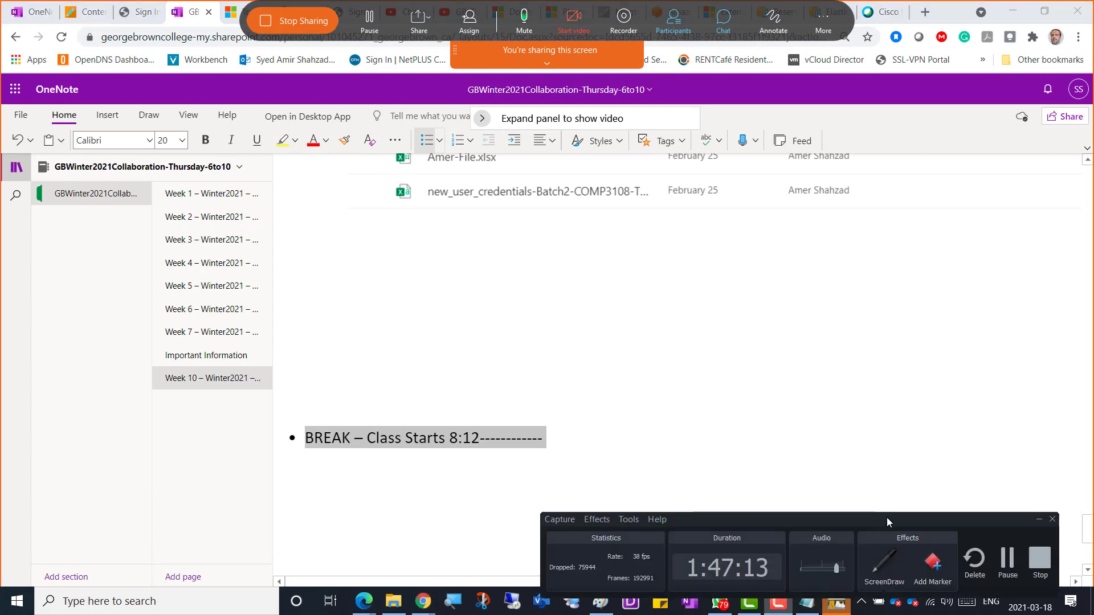
drag(886, 517, 537, 345)
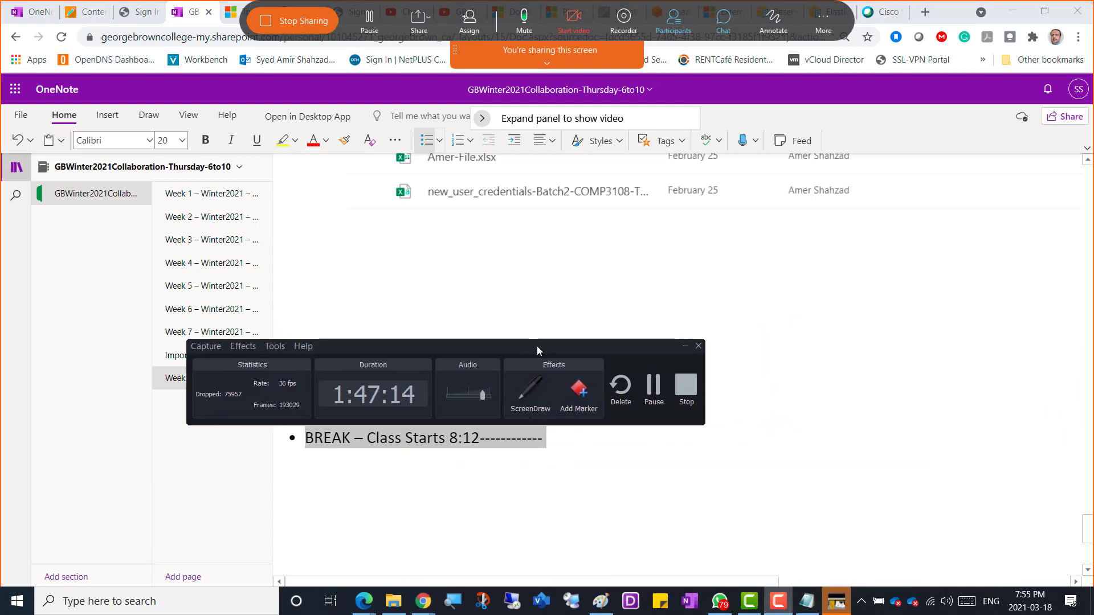
click(647, 390)
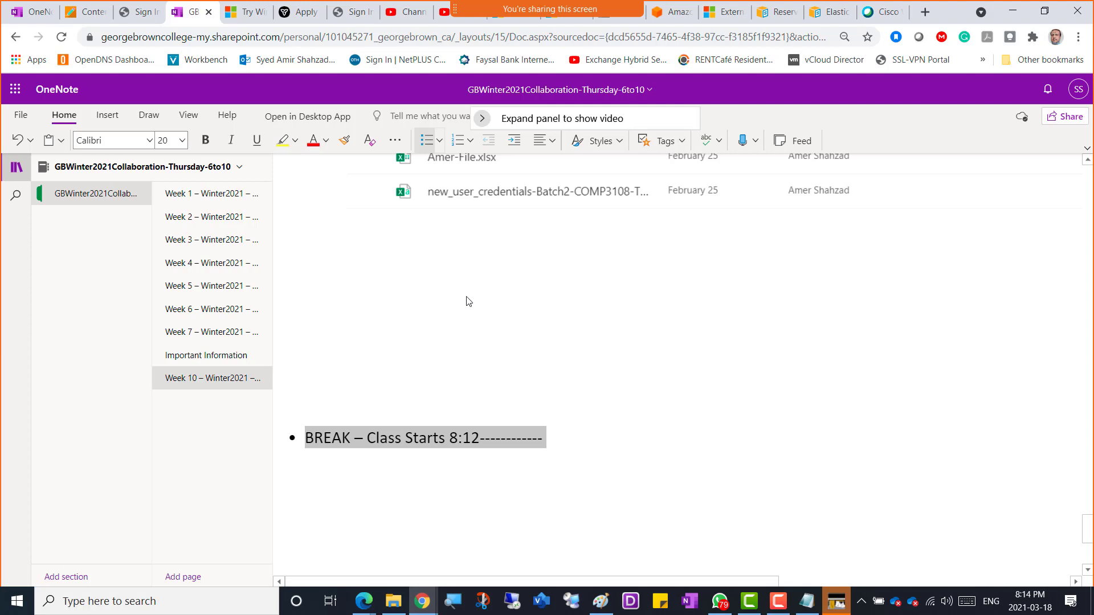
Step: Start a new empty bullet below the BREAK note and return to the SharePoint admin center
click(561, 440)
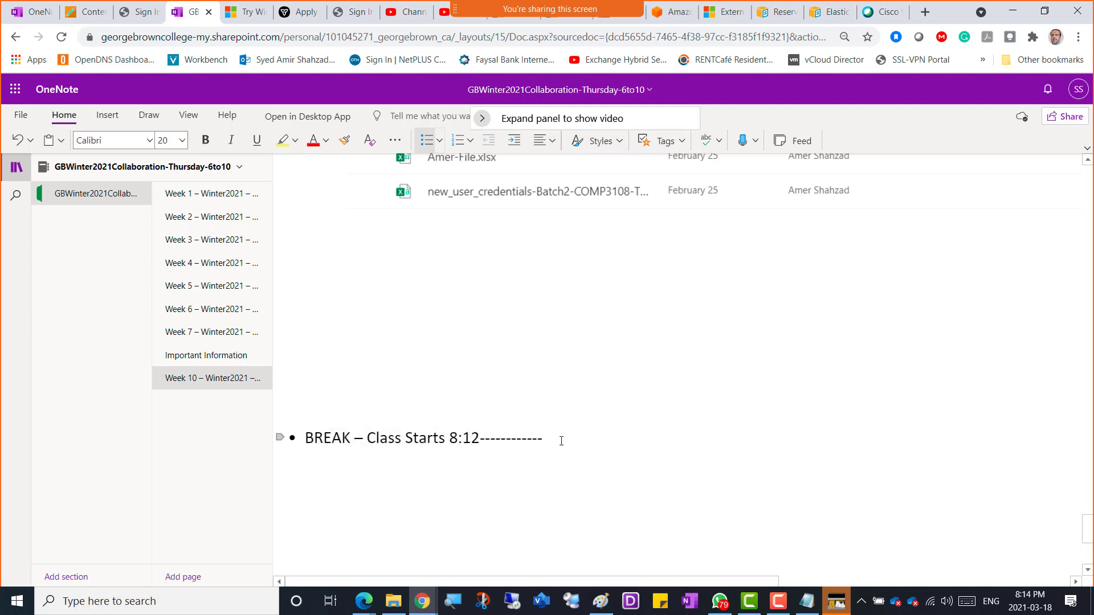
key(Return)
key(alt+Tab)
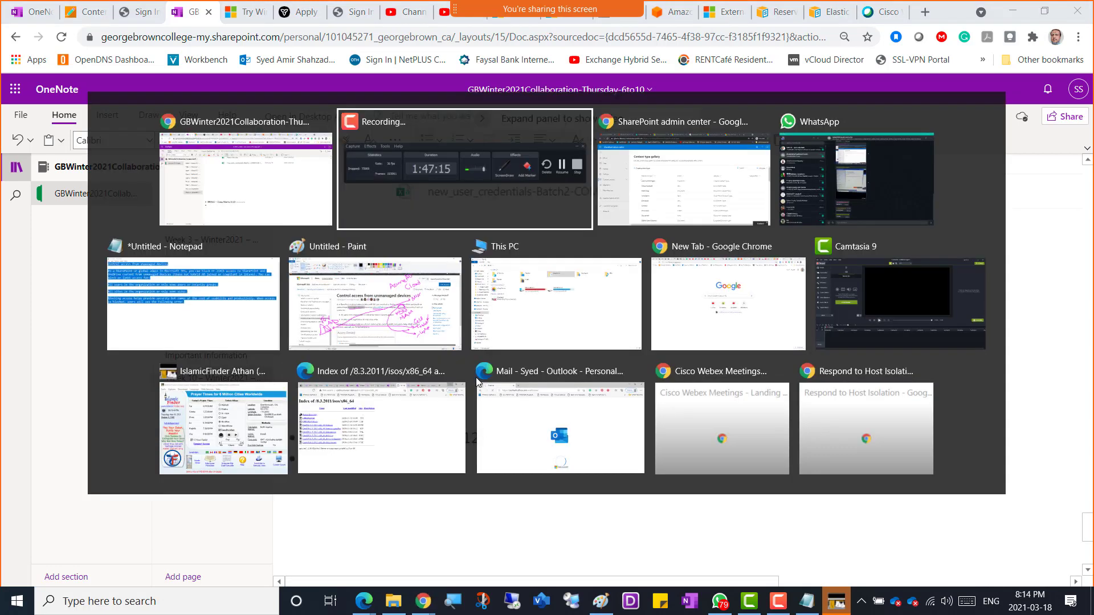
key(alt+Tab)
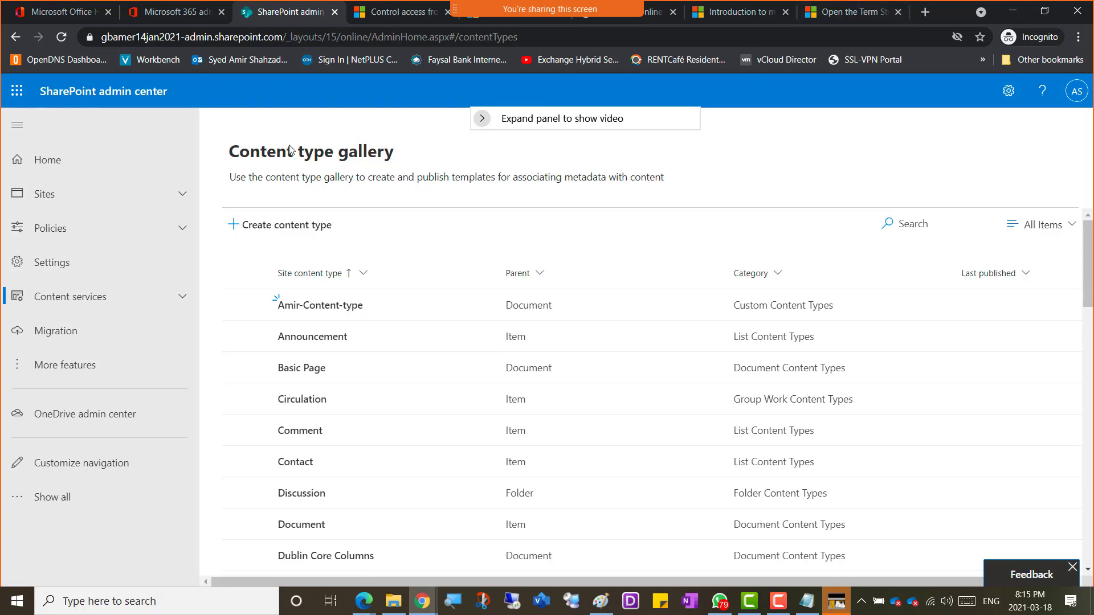
Step: Copy the Content type gallery title and Google 'sharepoint online Content type gallery'
drag(232, 160, 400, 162)
right_click(376, 169)
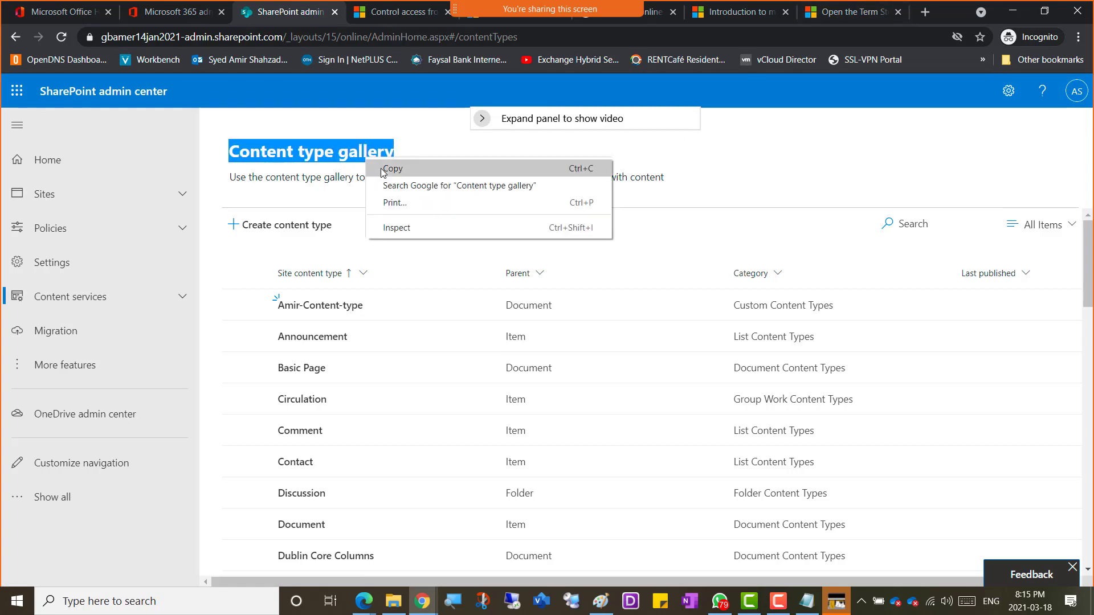
click(380, 169)
click(848, 12)
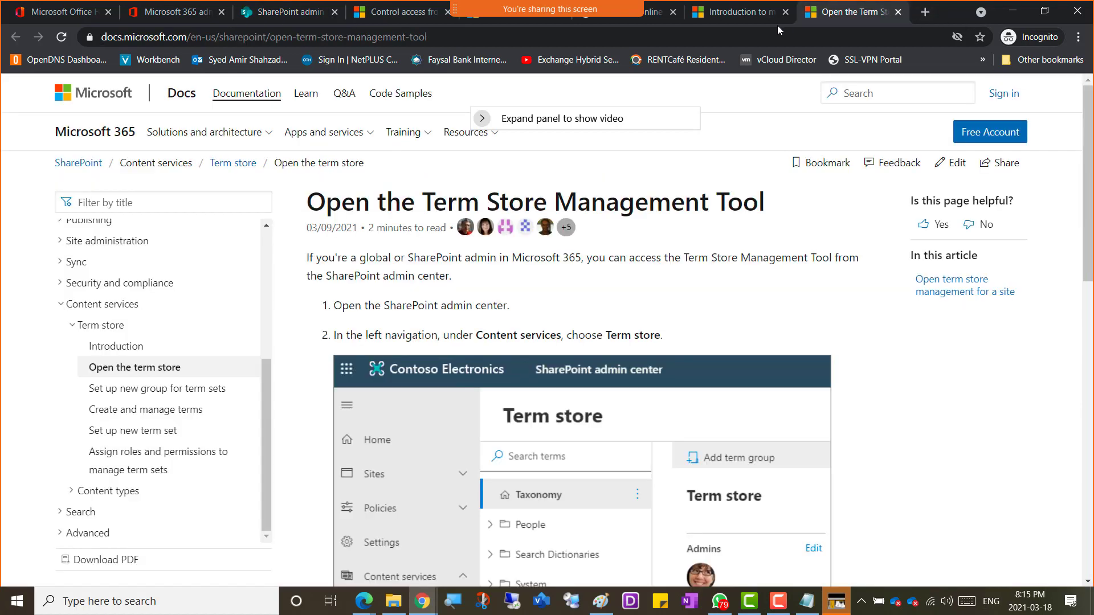
click(754, 36)
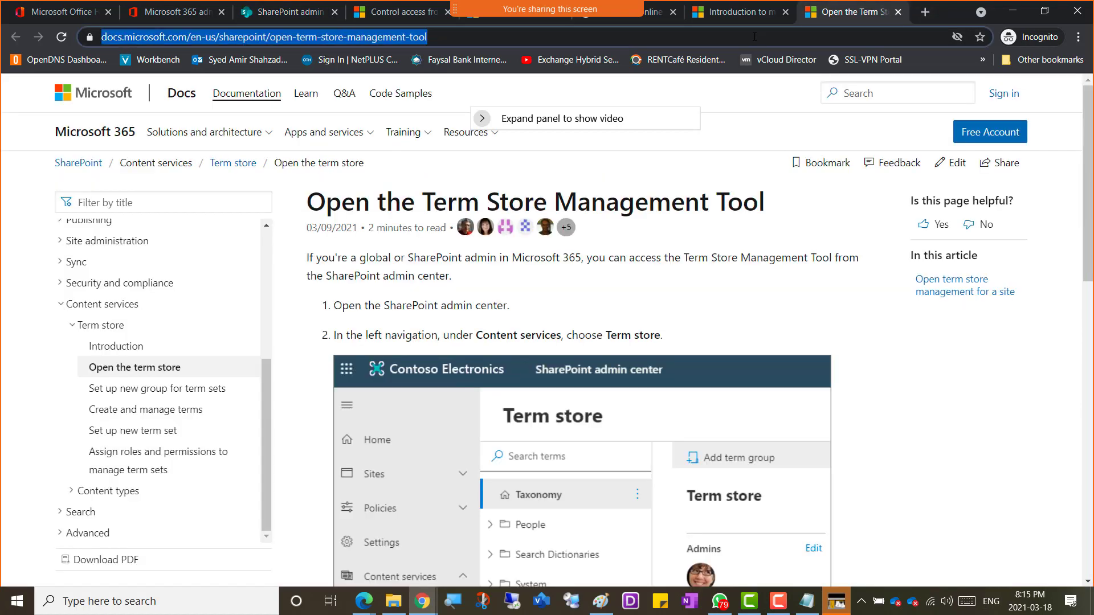
text(shar)
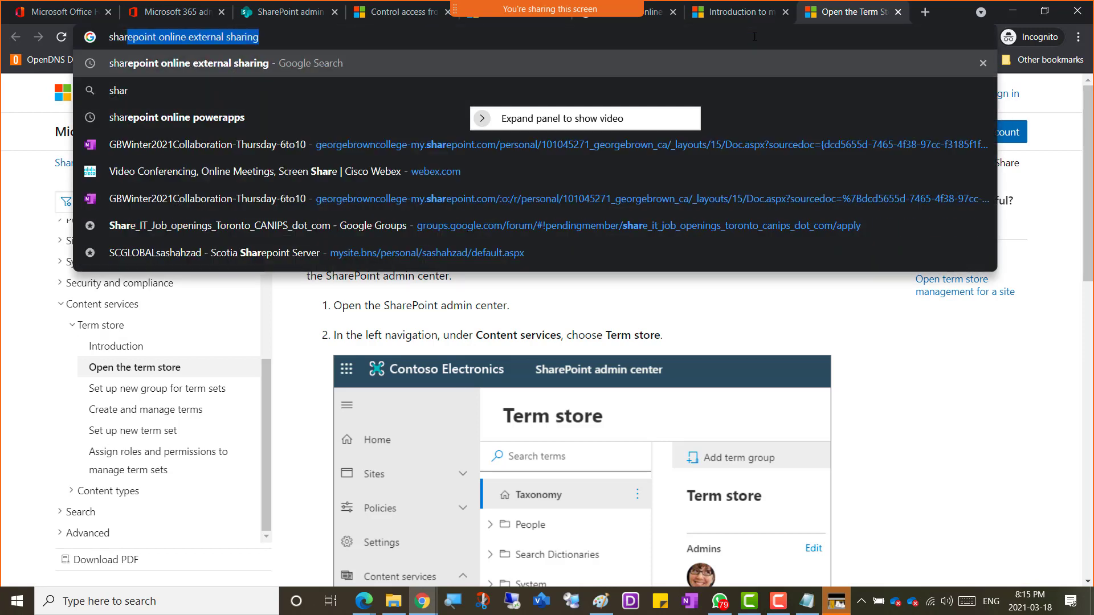
text(epoint online)
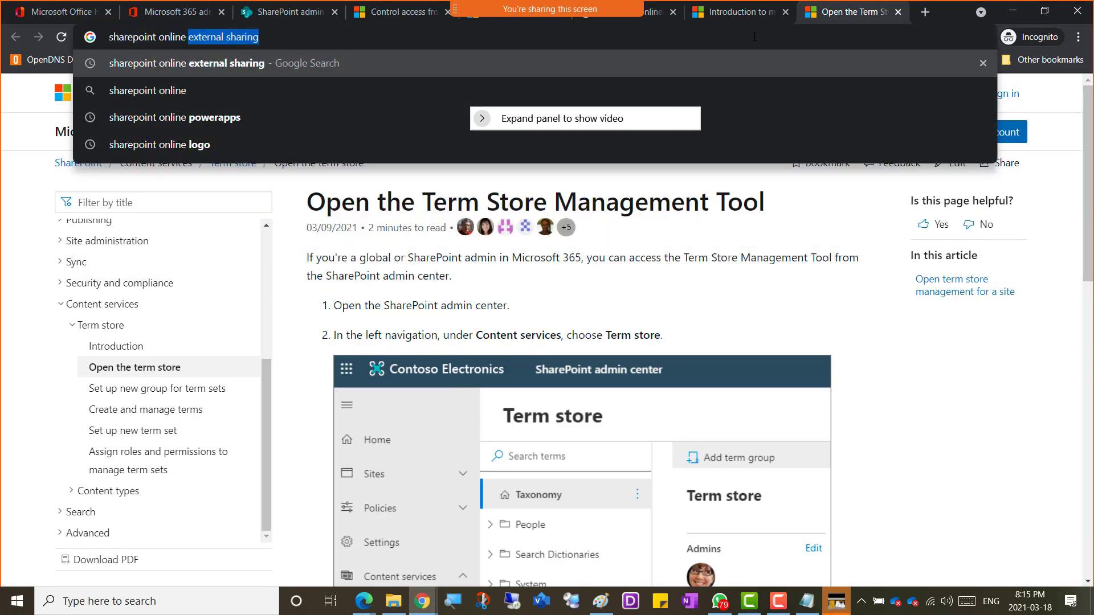
text( Content type gallery)
key(Return)
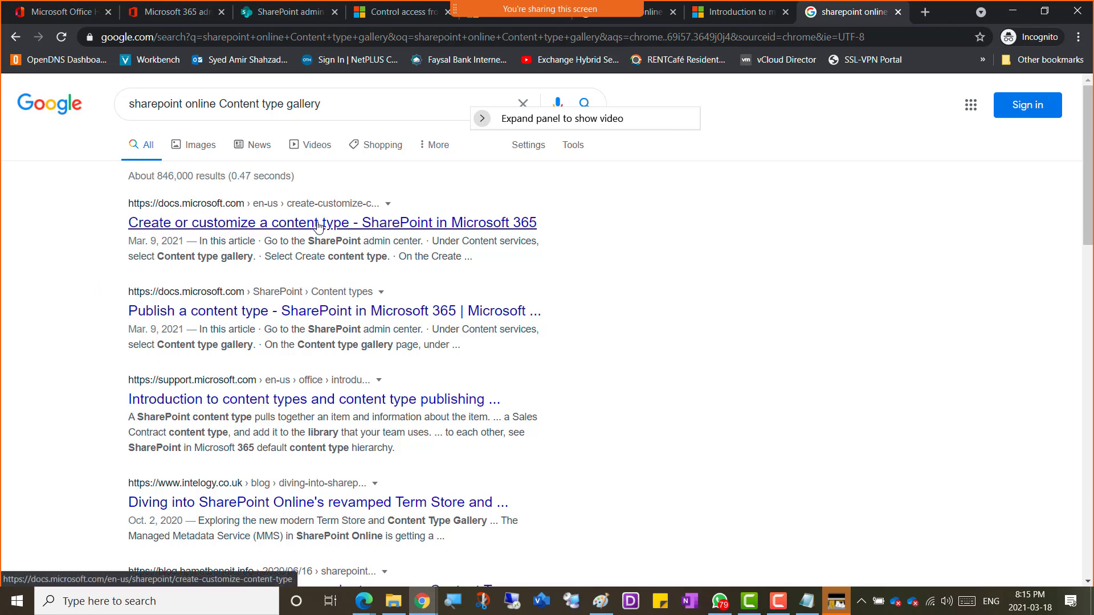
Step: Open the 'Create or customize' and 'Publish a content type' results in new tabs
right_click(319, 225)
click(342, 234)
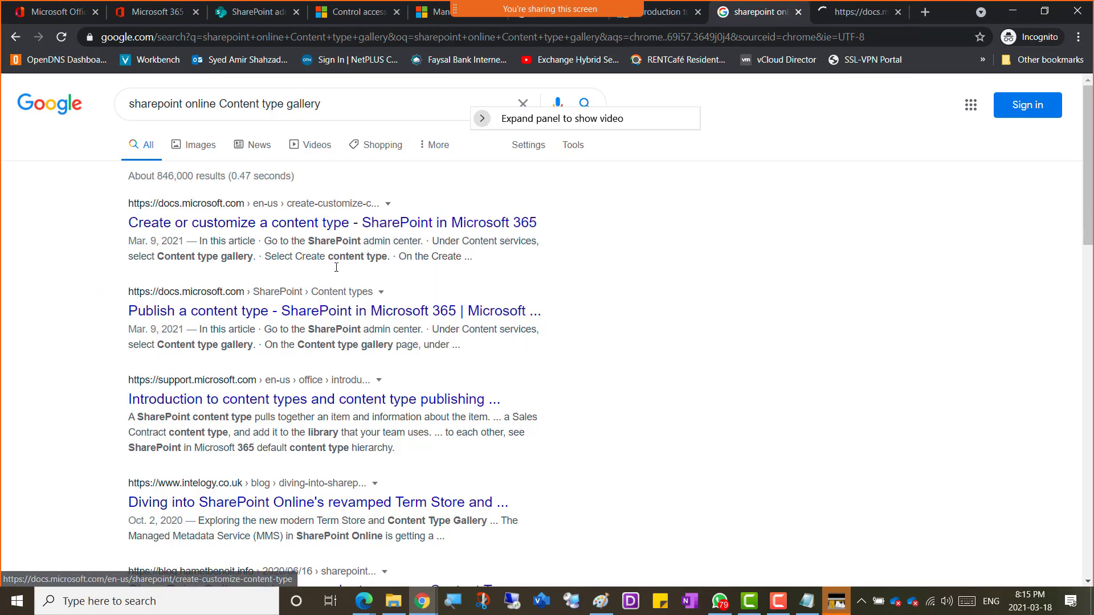
right_click(311, 311)
click(393, 319)
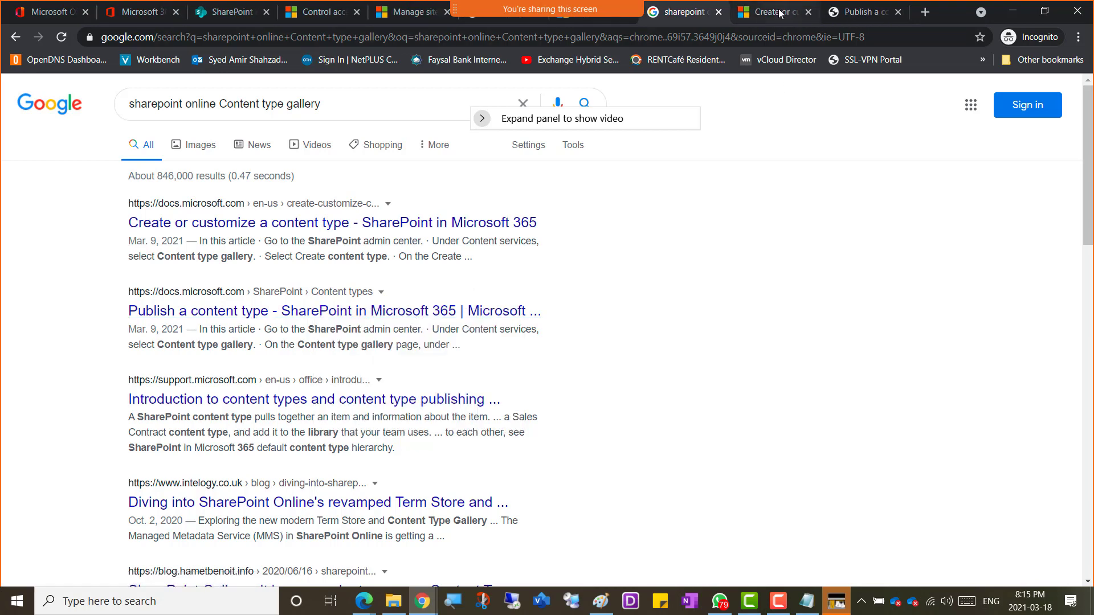
Step: Read through the 'Create or customize a content type' article, then return to its top
click(781, 12)
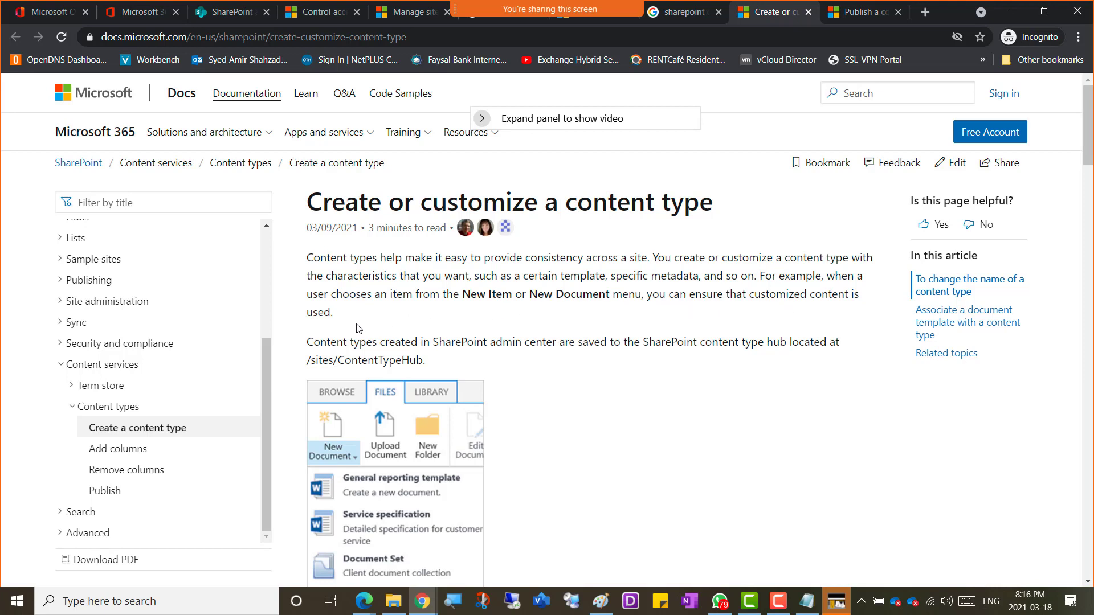
scroll(491, 328, down, 1)
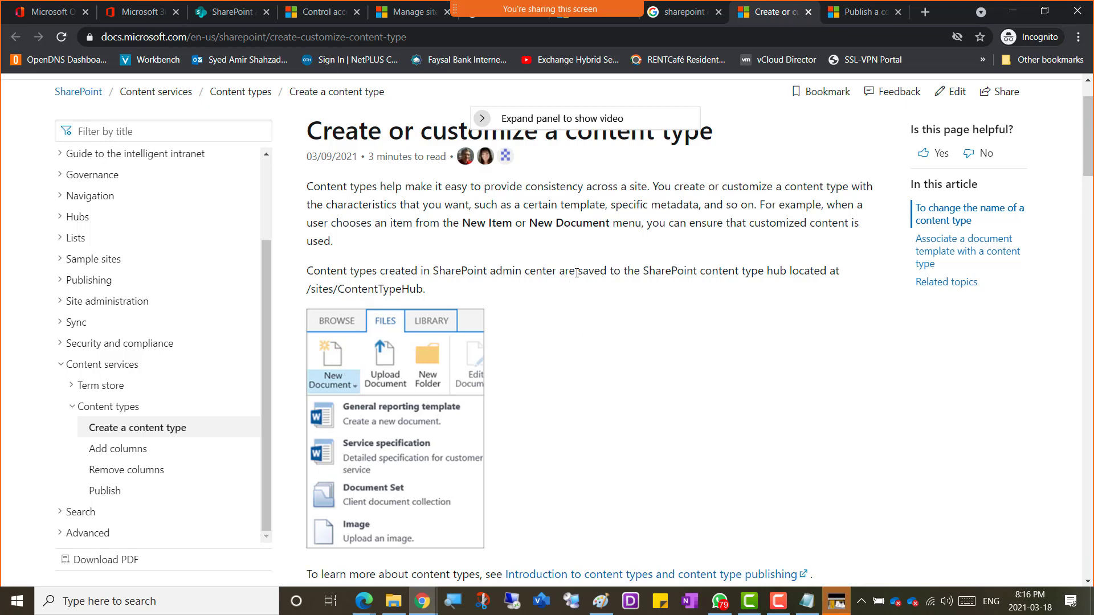
scroll(578, 278, down, 1)
scroll(578, 278, down, 3)
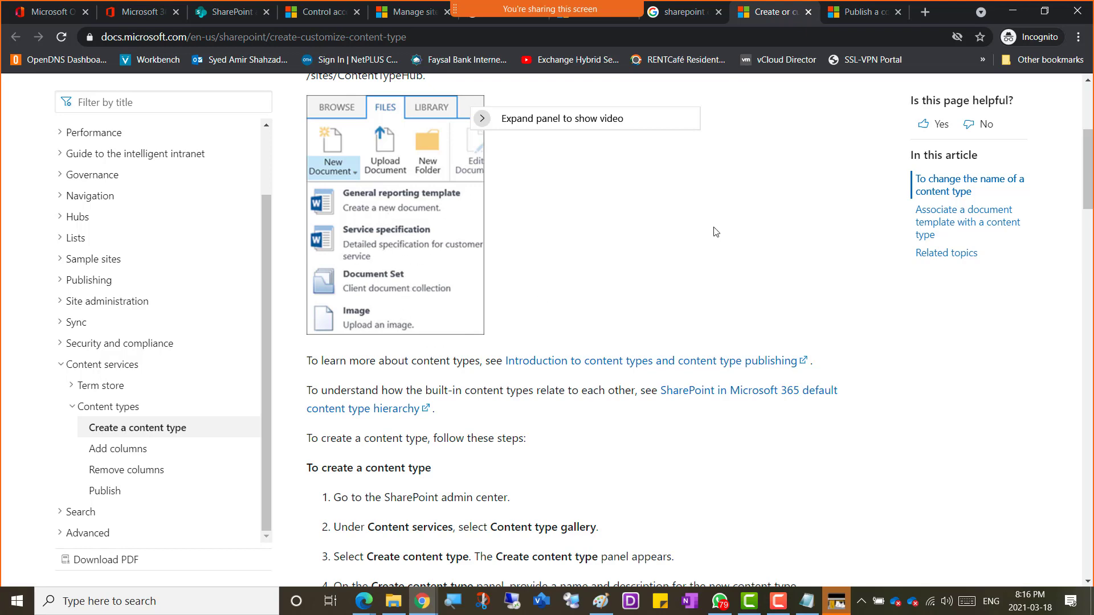
scroll(569, 267, down, 6)
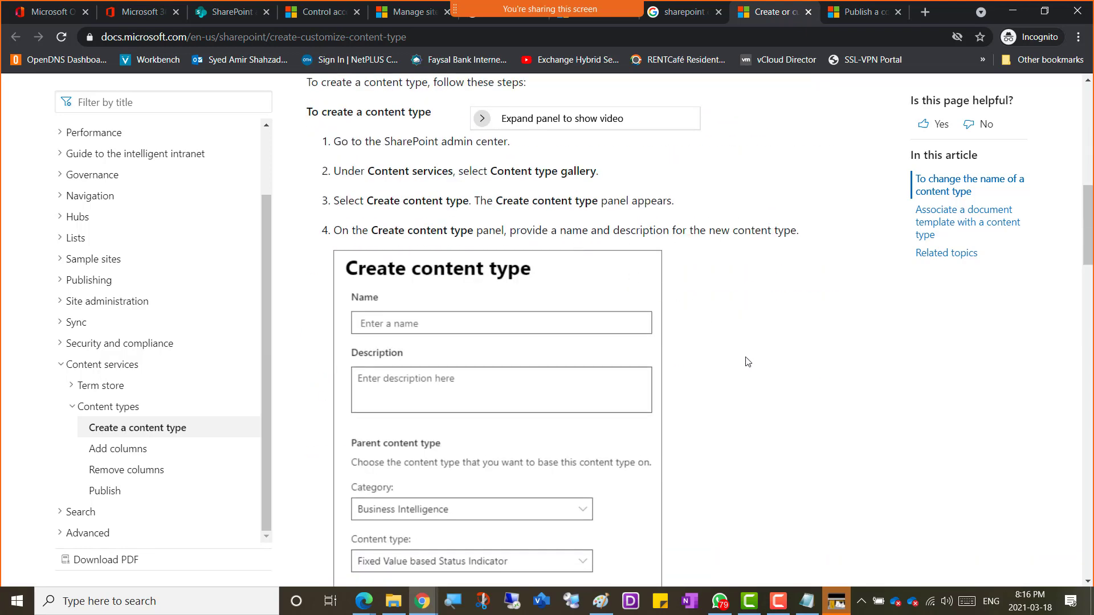
scroll(748, 363, down, 4)
scroll(748, 363, up, 1)
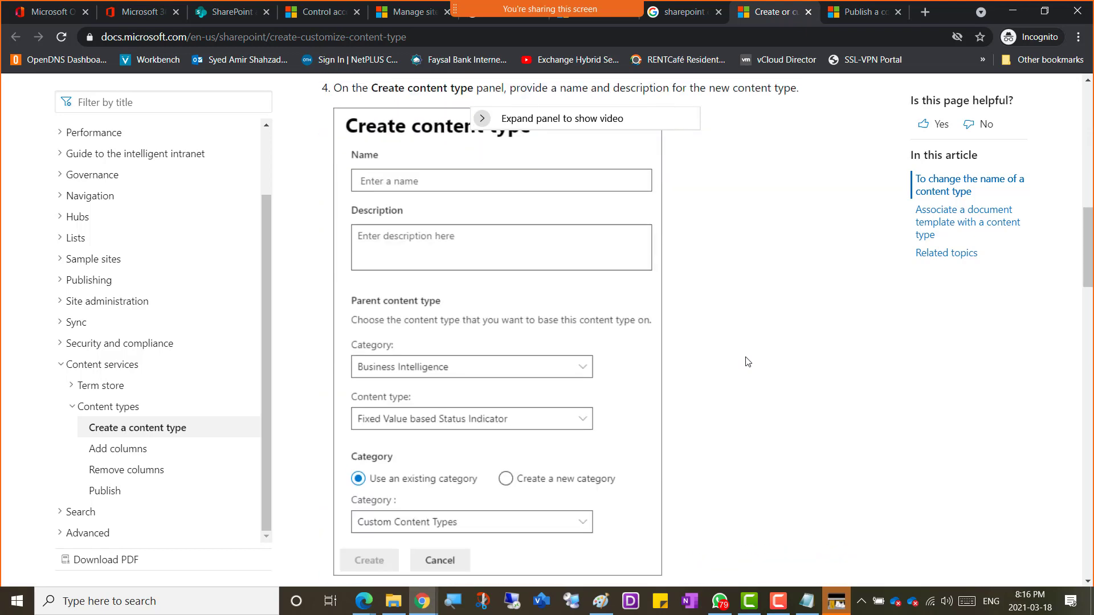
scroll(701, 256, up, 1)
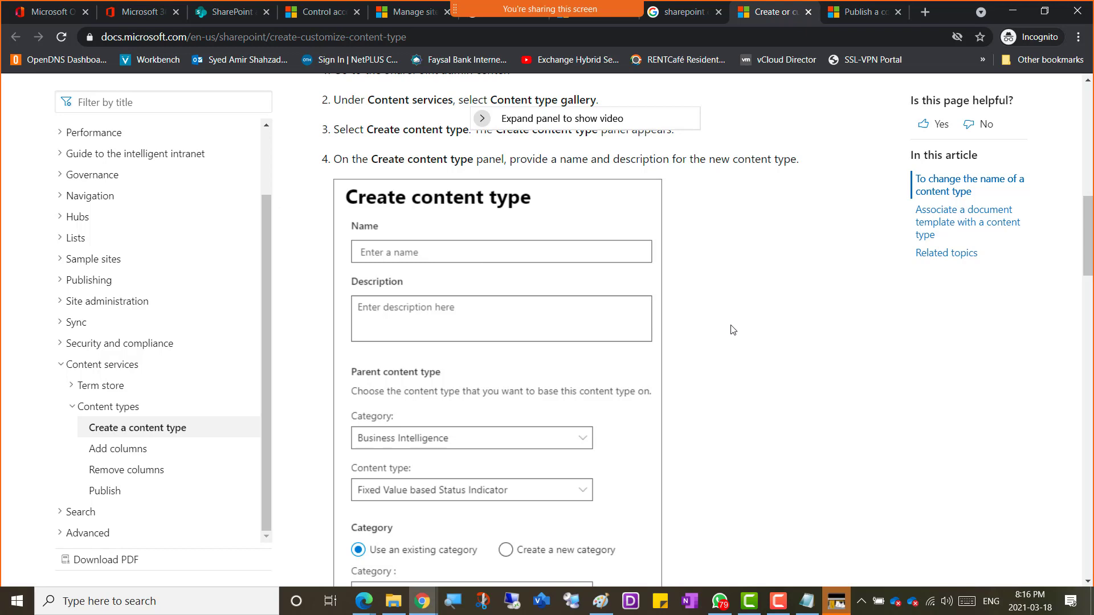
scroll(733, 330, down, 5)
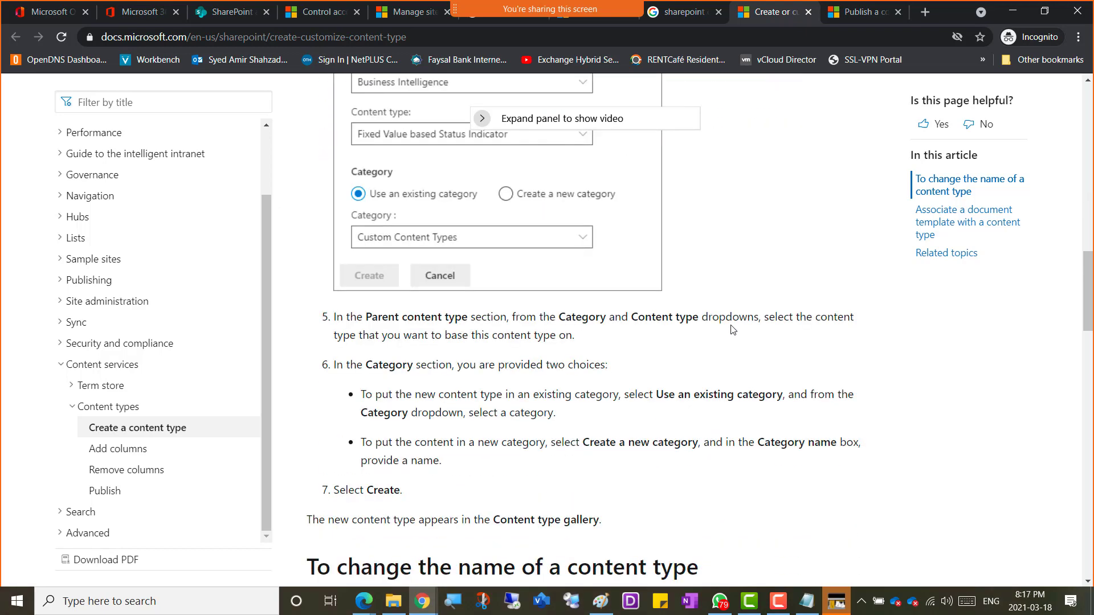
scroll(733, 330, down, 3)
scroll(733, 330, down, 15)
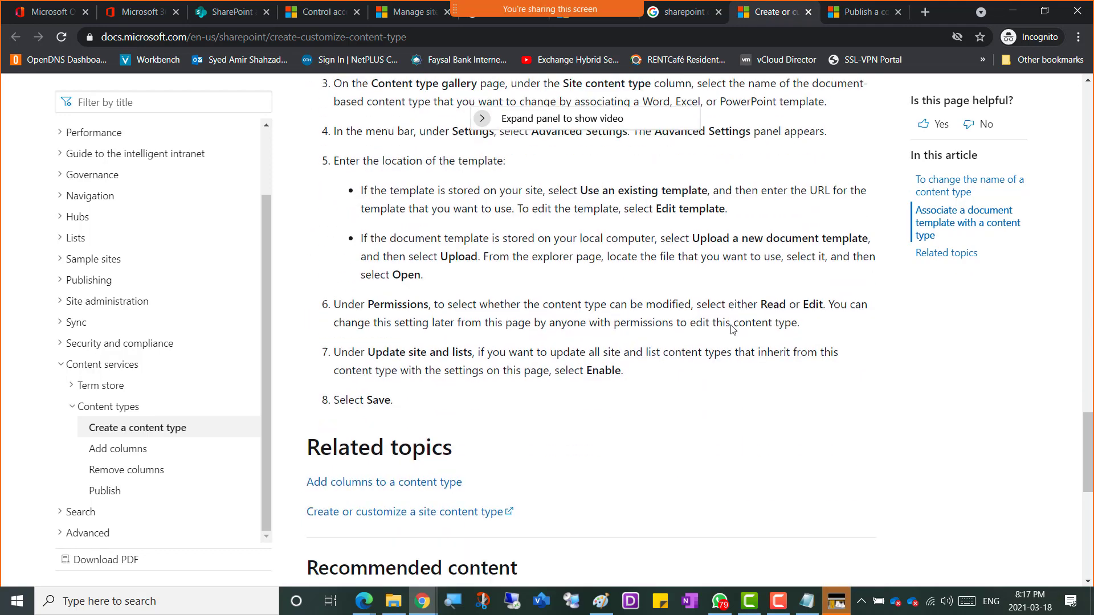
scroll(732, 328, up, 20)
scroll(732, 329, up, 9)
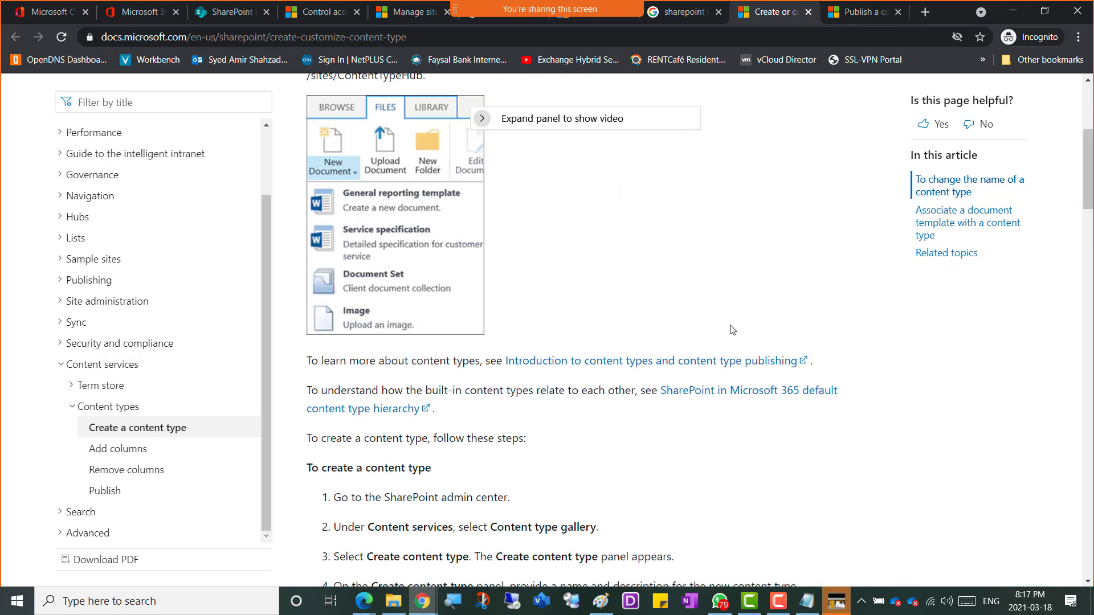
Step: Add a 'Content Type More info' bullet with the Docs article link to OneNote, then return to the browser
click(421, 38)
key(ctrl+c)
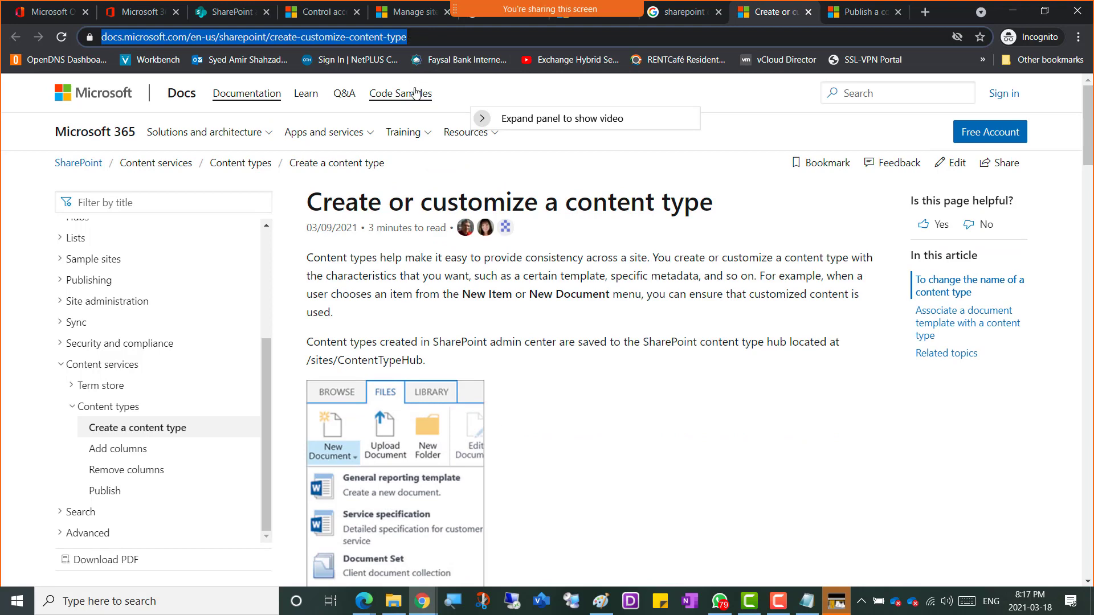
key(alt+Tab)
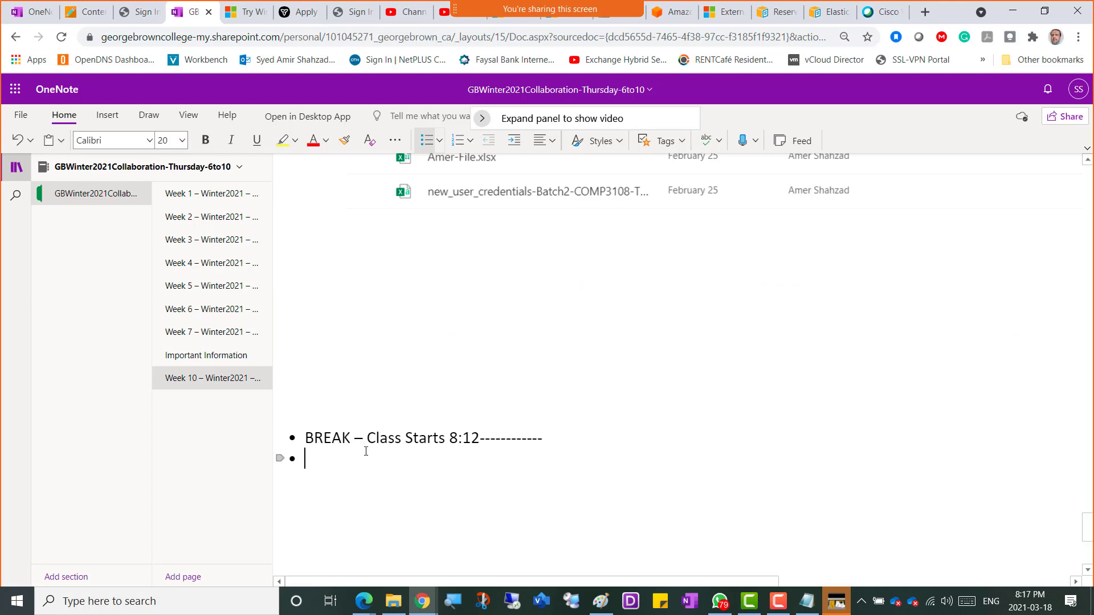
text(Content Type More info)
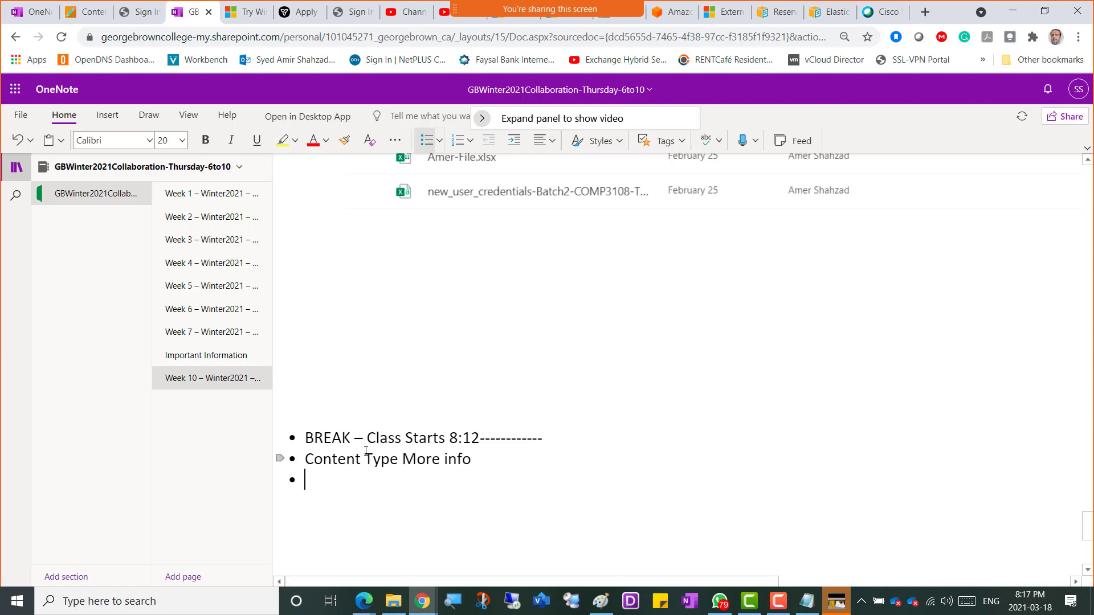
key(ctrl+v)
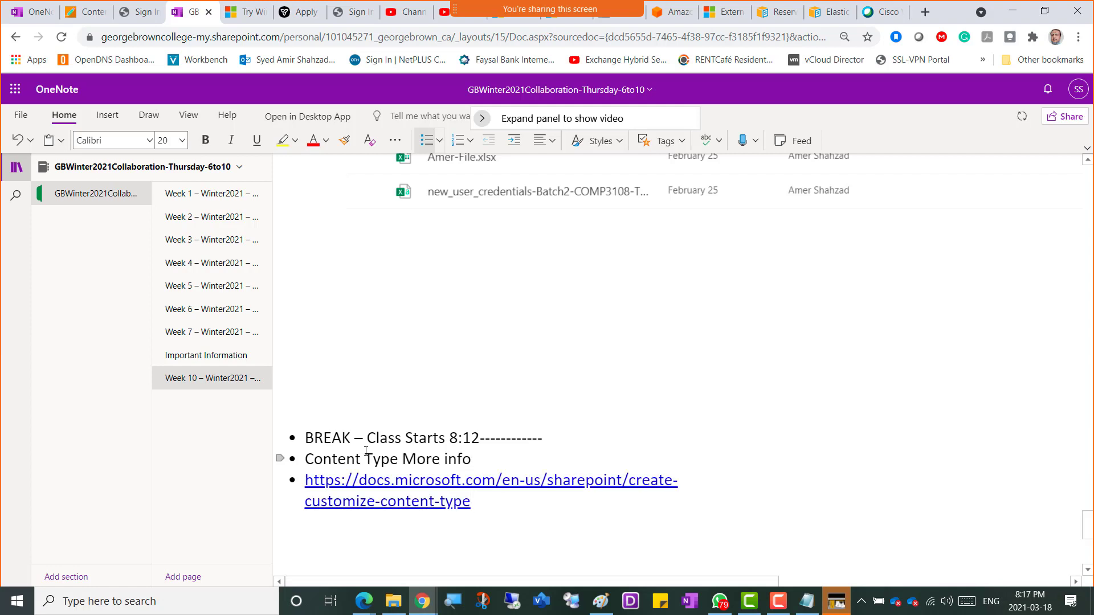
key(Return)
key(alt+Tab)
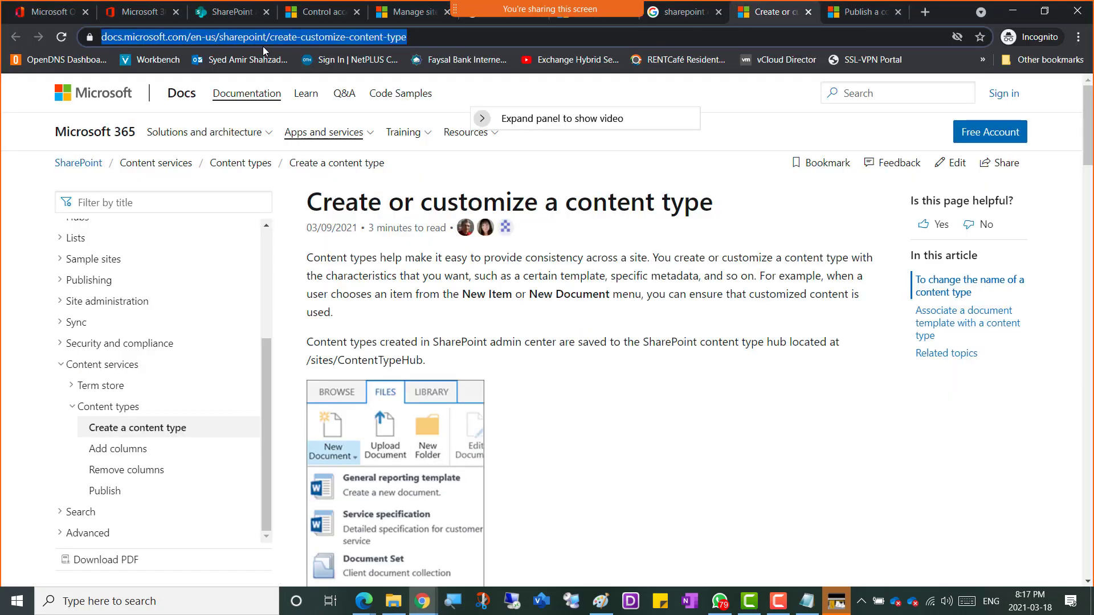
Step: In the SharePoint admin center tab, open the Settings page from the left navigation
click(222, 17)
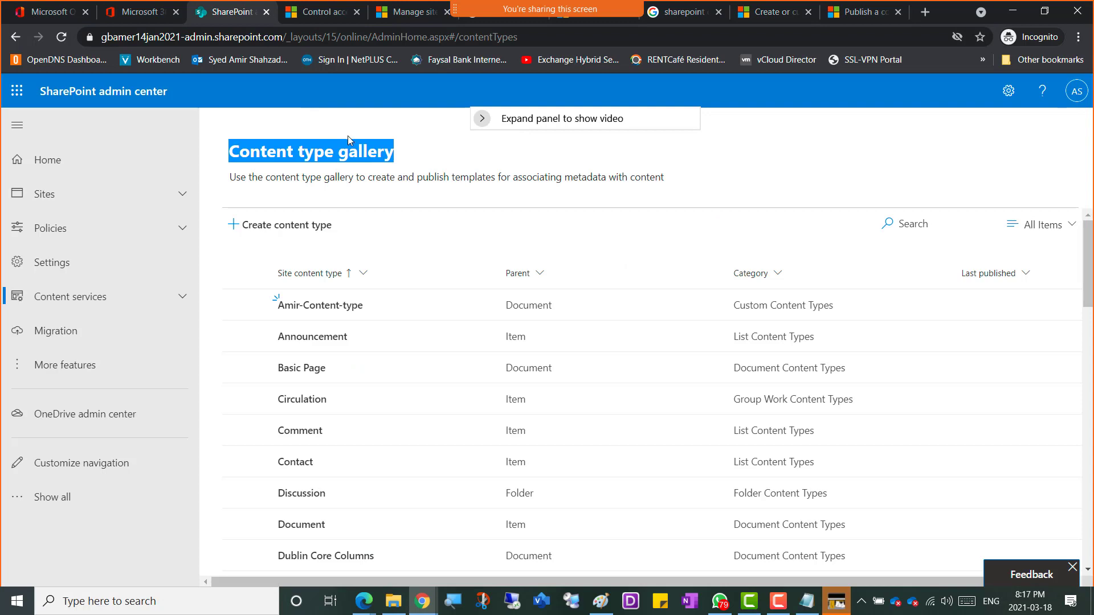
click(437, 158)
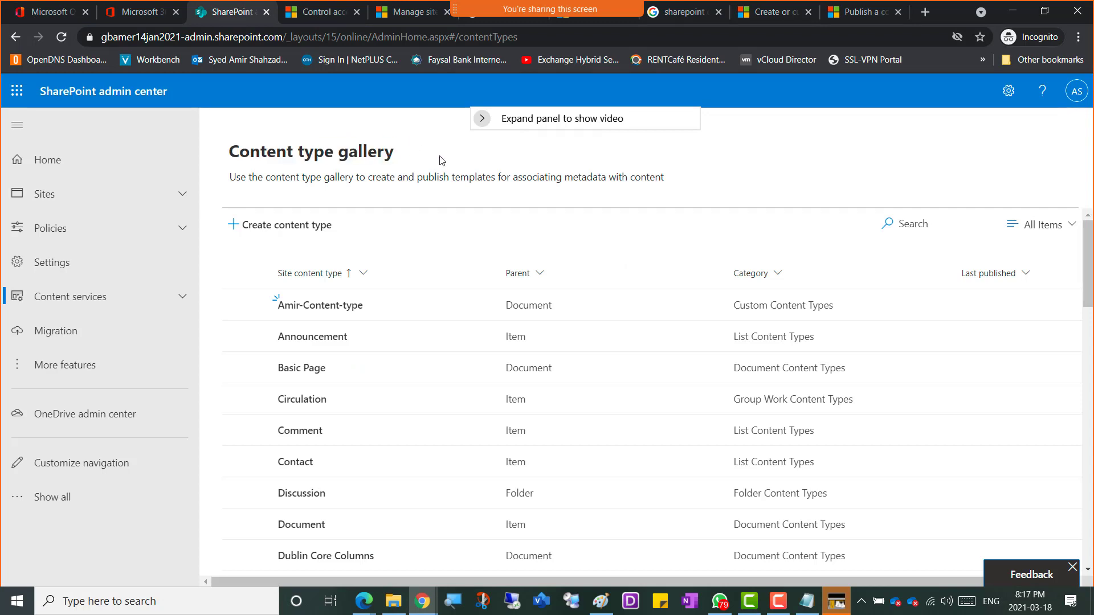
click(54, 229)
click(54, 230)
click(54, 276)
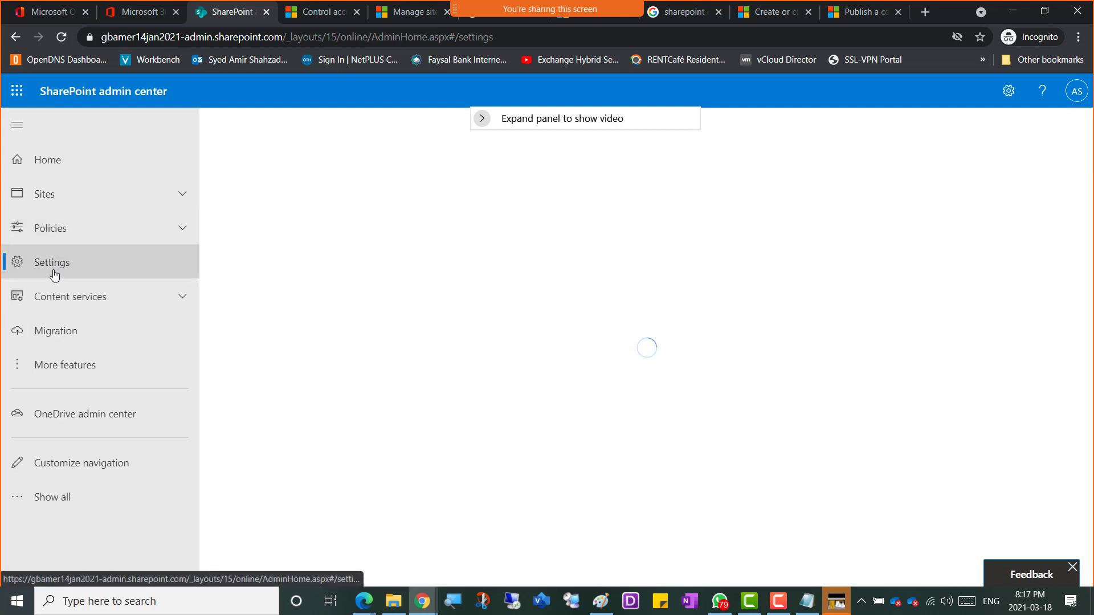
click(59, 306)
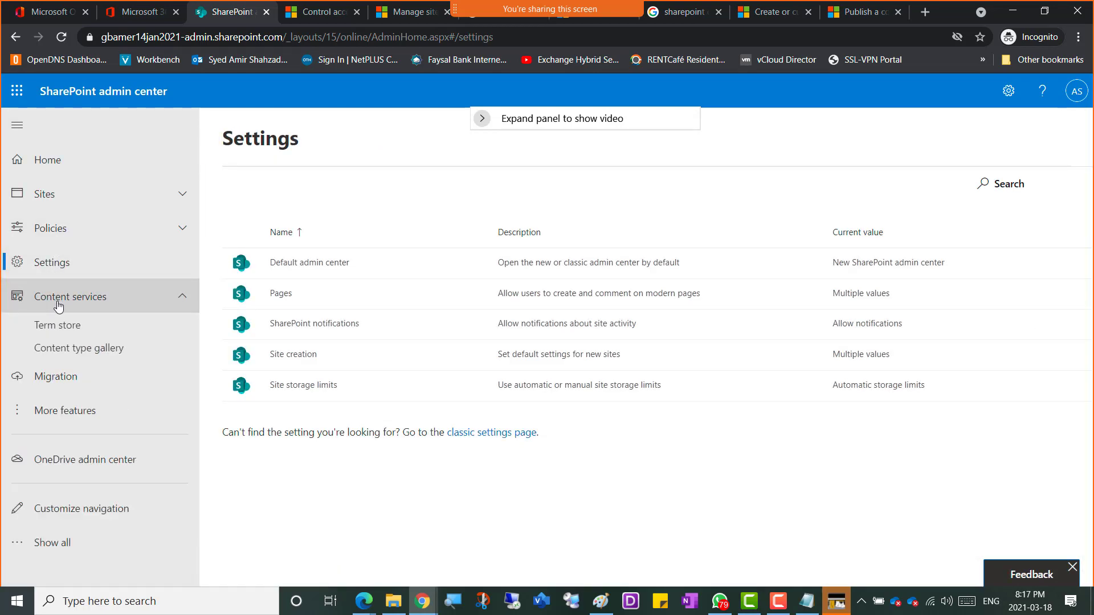
click(58, 306)
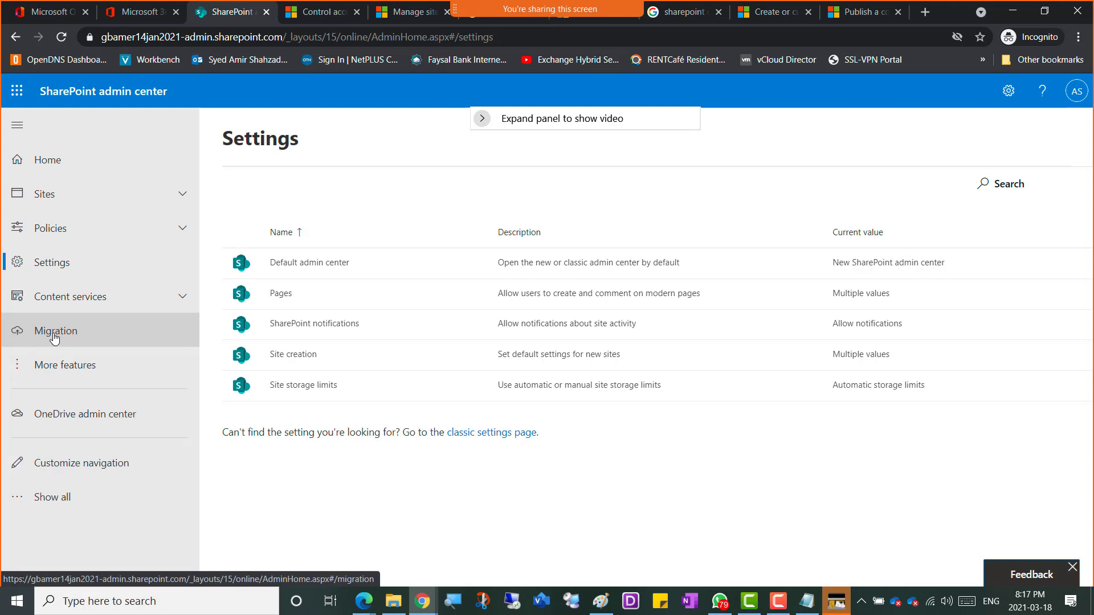
Step: Open the admin center's Migration page and highlight the 'For file shares' Migration Manager heading
click(55, 336)
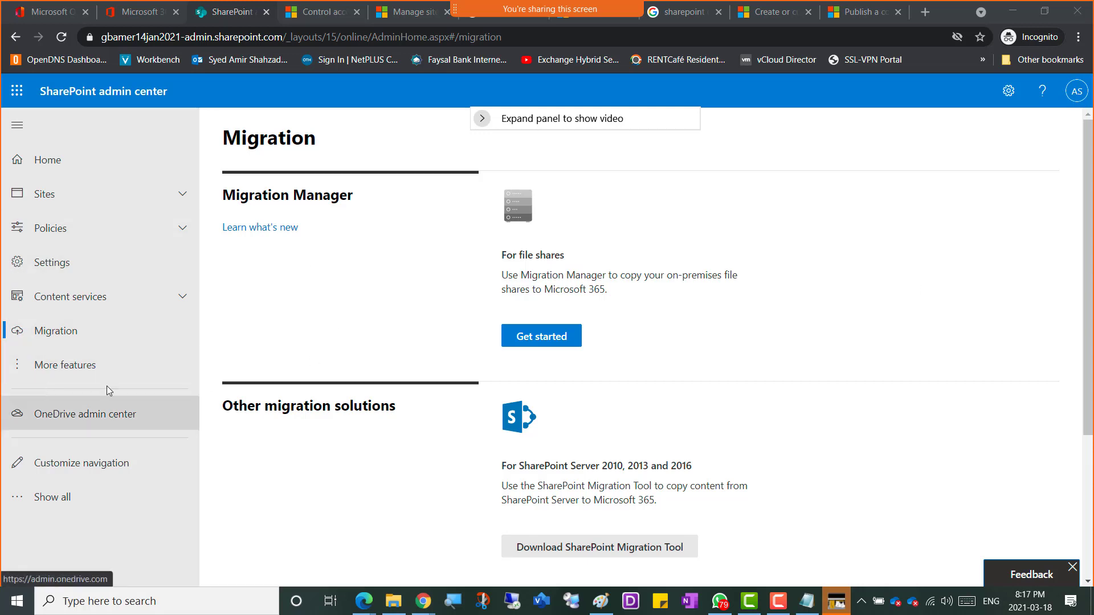
drag(528, 121, 676, 95)
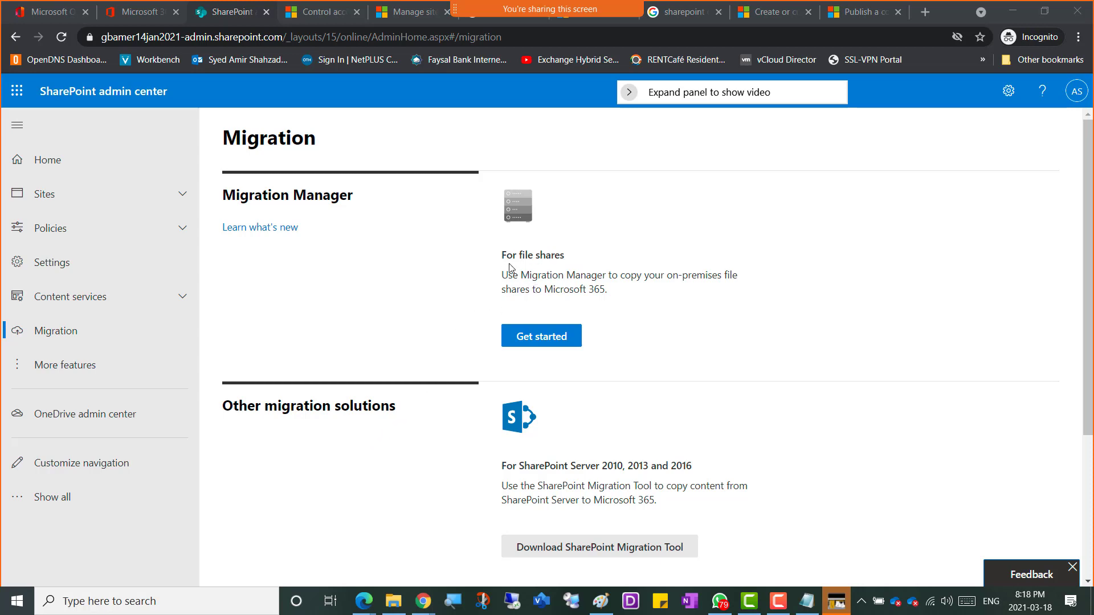
drag(501, 254, 587, 258)
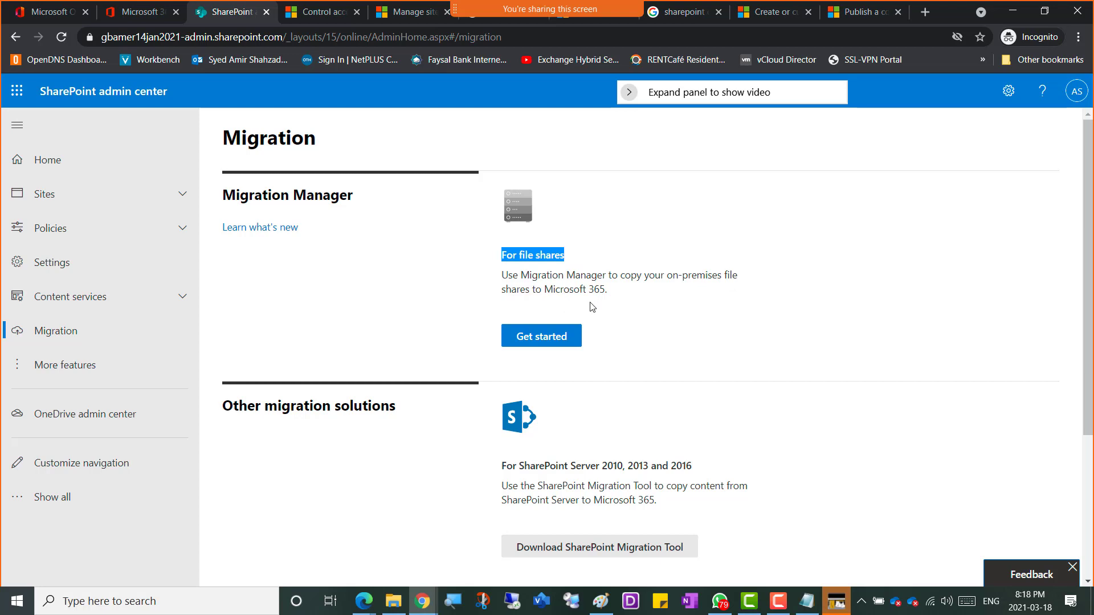
click(593, 267)
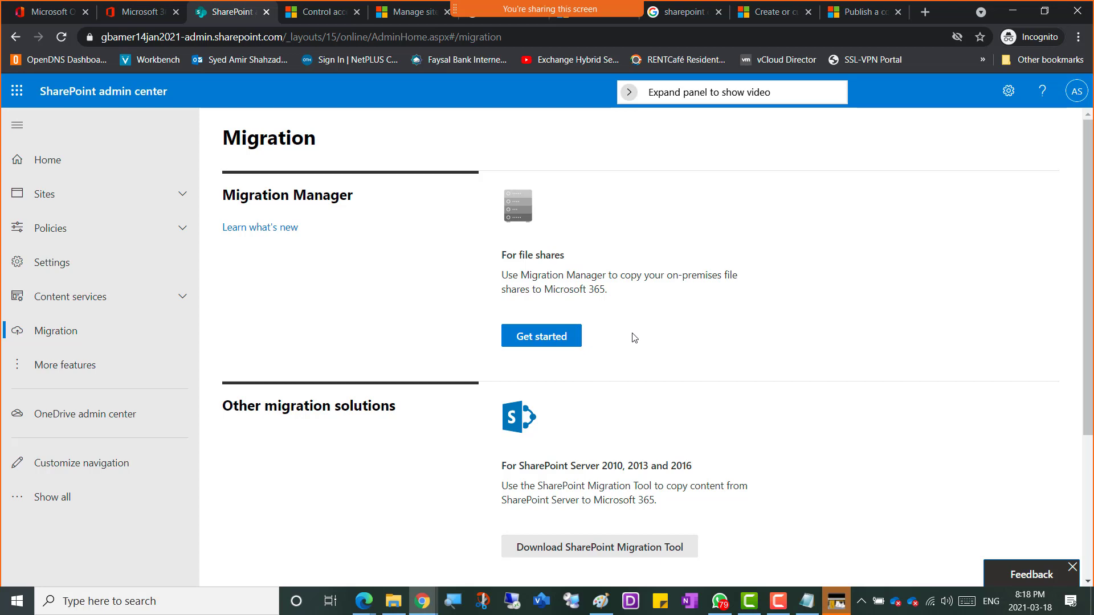
scroll(626, 309, down, 2)
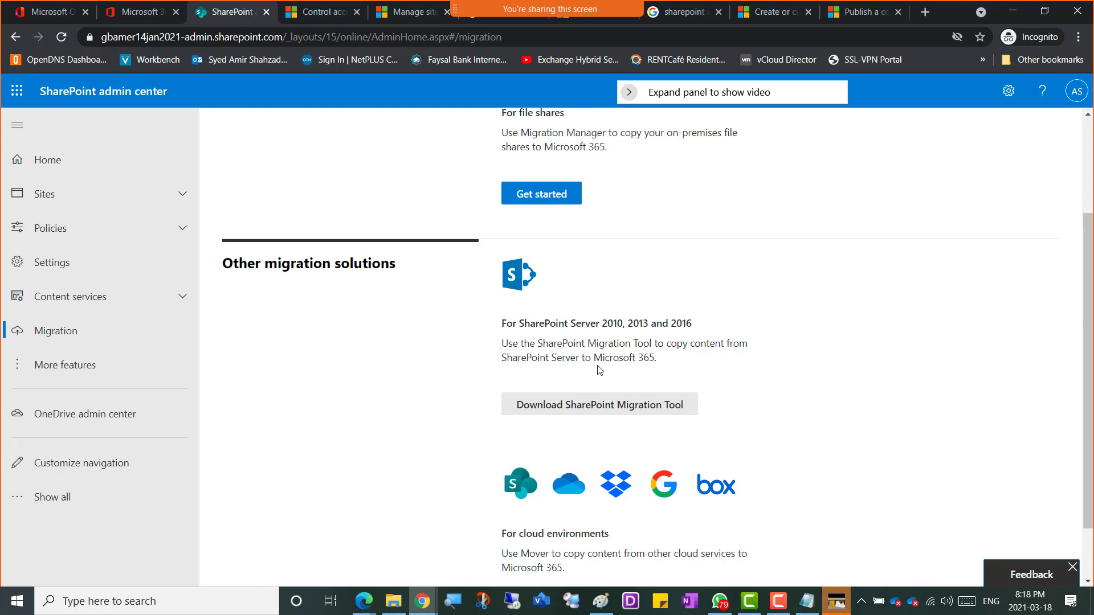
scroll(713, 366, down, 2)
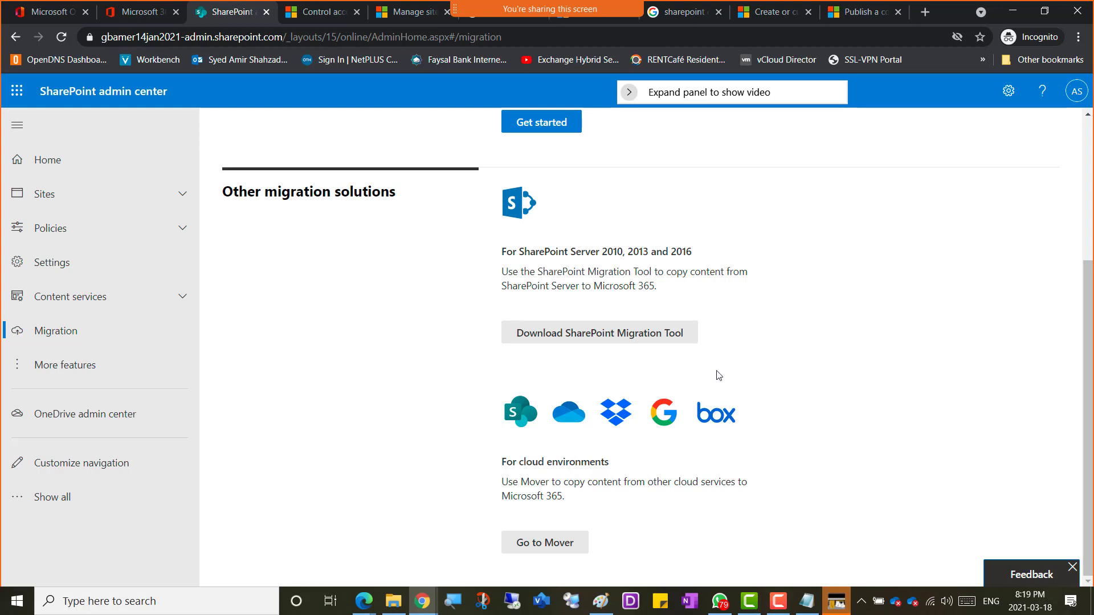
scroll(716, 374, up, 3)
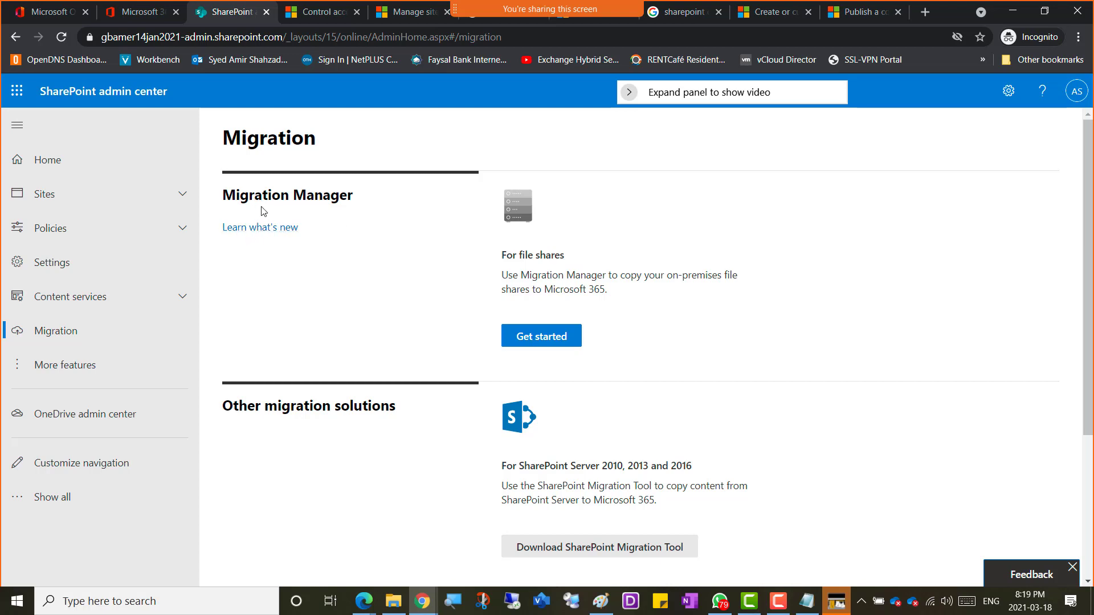
drag(236, 196, 323, 197)
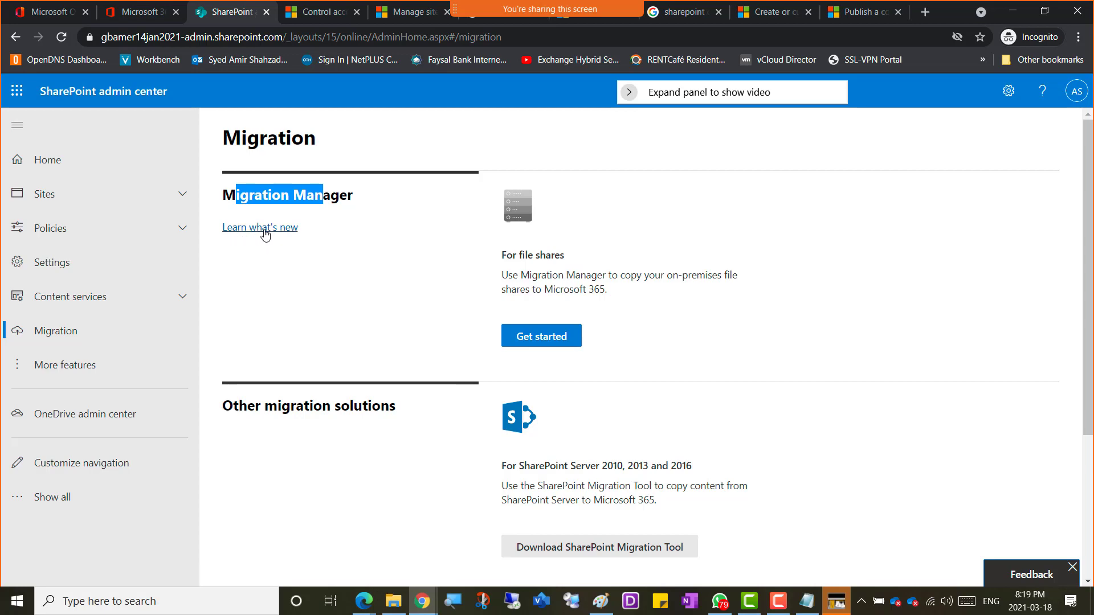
Step: Skim Migration Manager's What's new page, then open its 'Migrate your files to Microsoft 365' get-started article
click(265, 231)
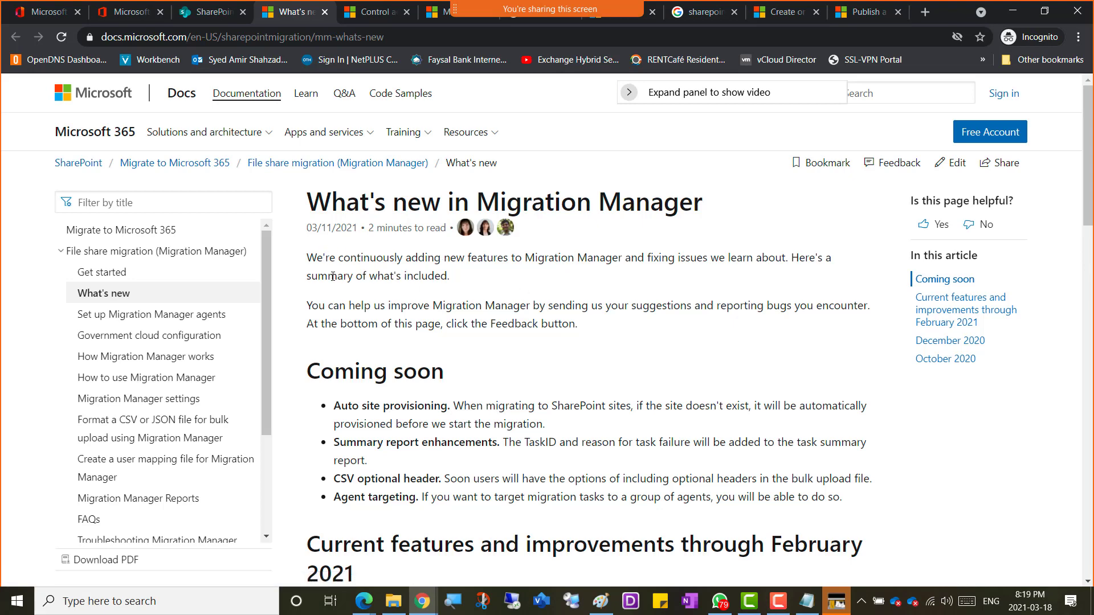
scroll(342, 349, down, 3)
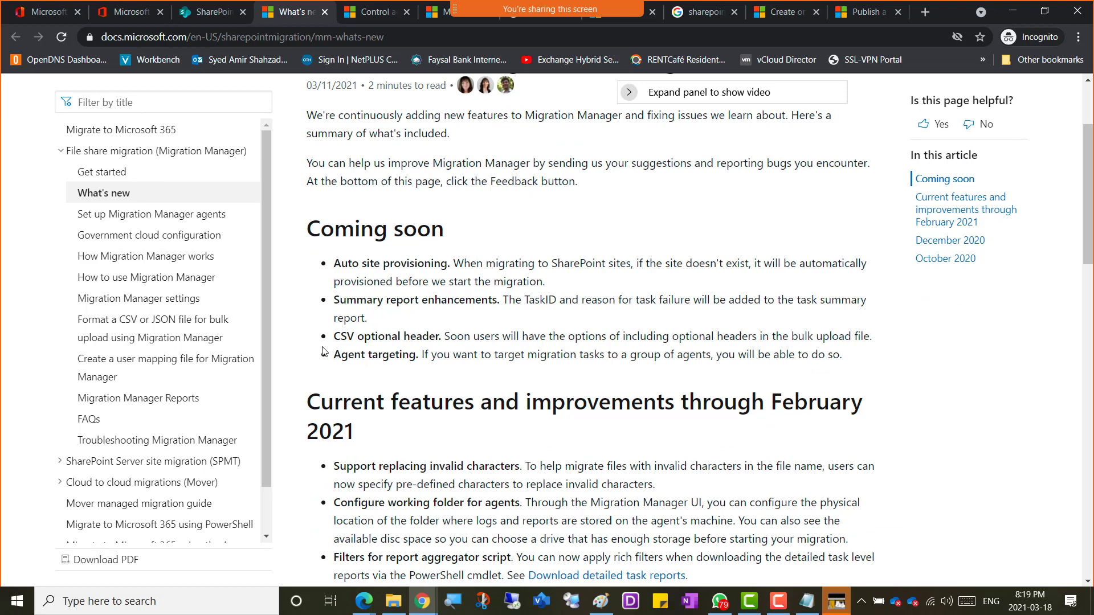
scroll(313, 364, down, 2)
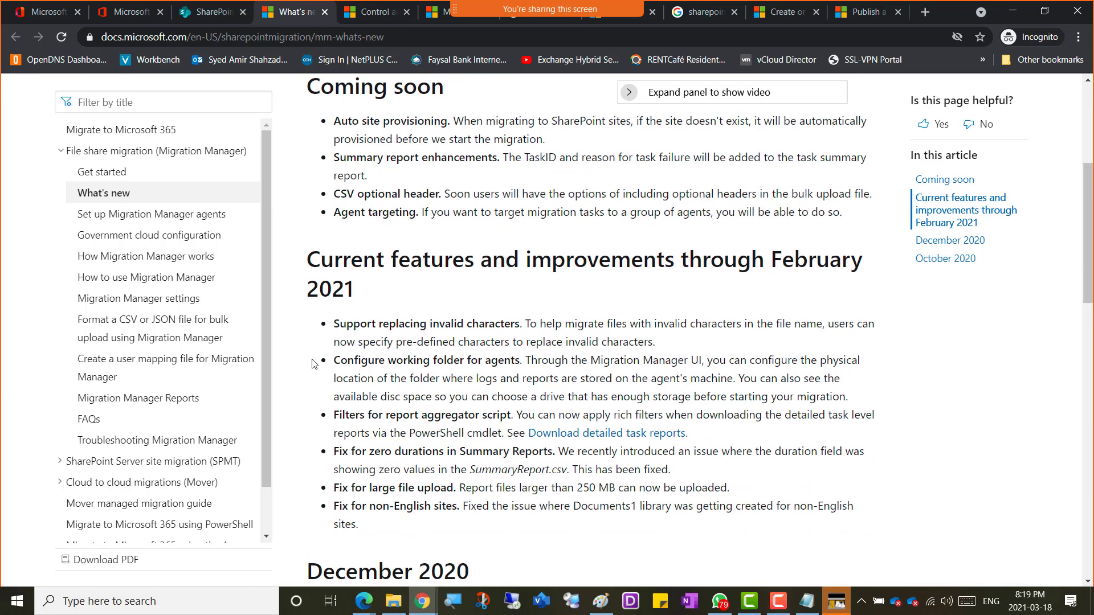
scroll(313, 363, up, 1)
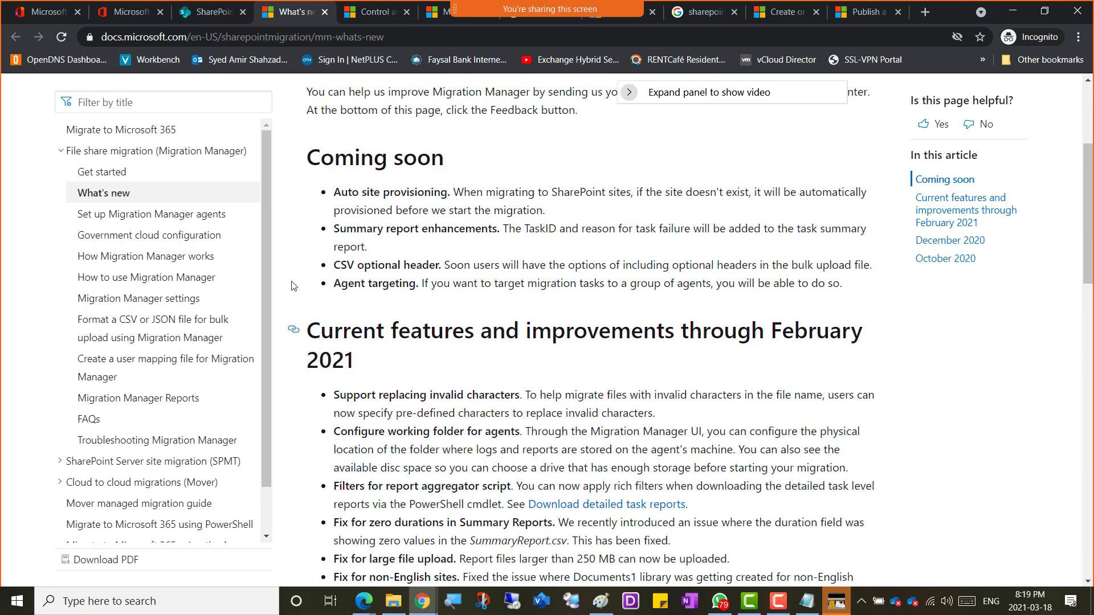
click(102, 172)
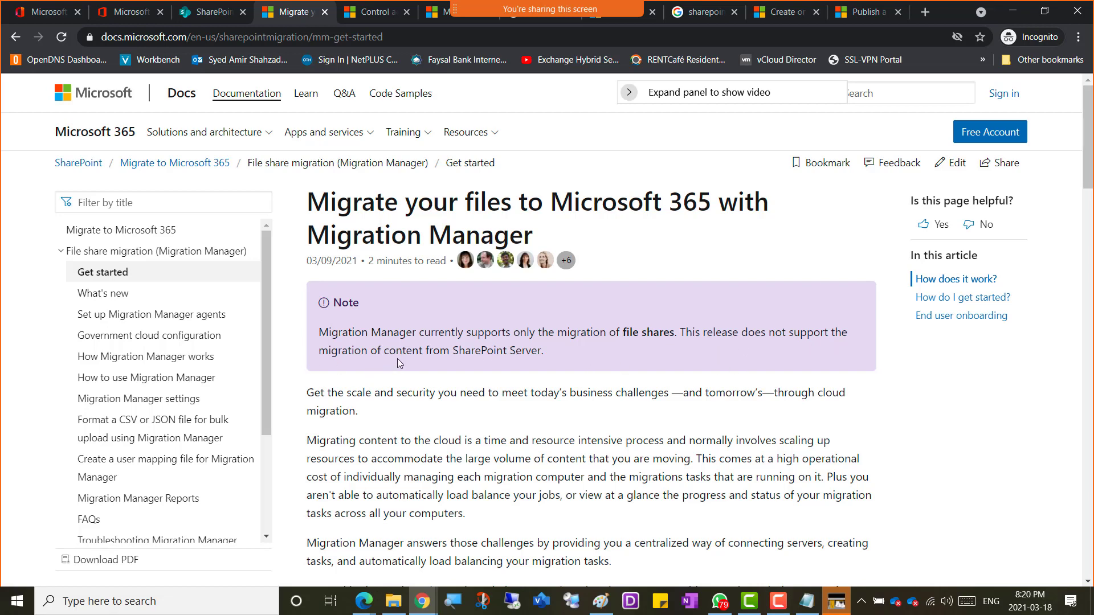
Step: Copy the Migration Manager introduction paragraphs on server connection, task creation and load balancing
scroll(343, 364, down, 3)
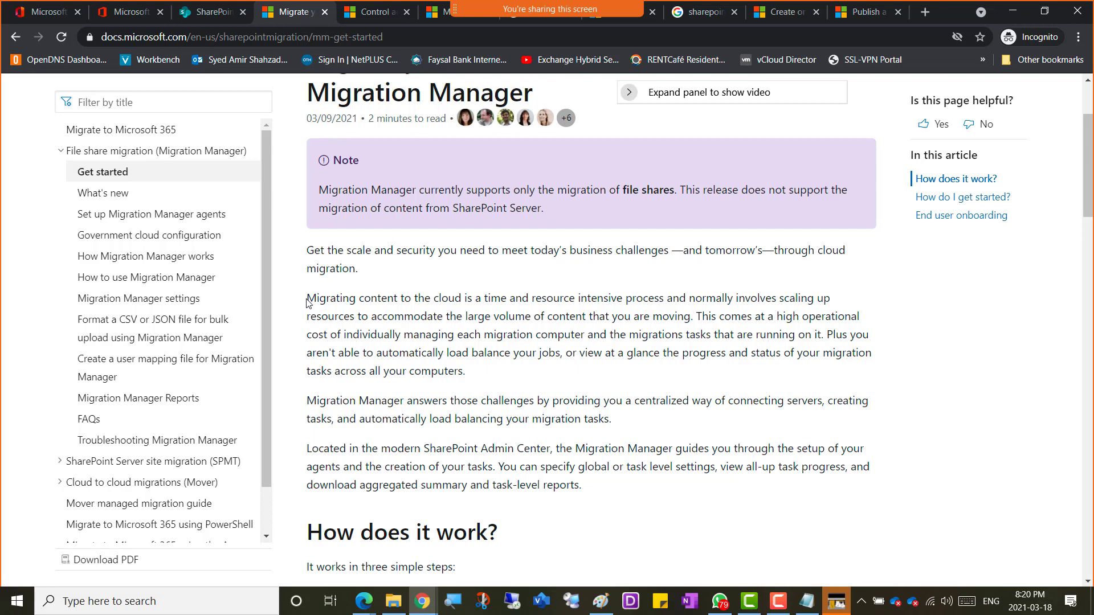
drag(307, 302, 616, 489)
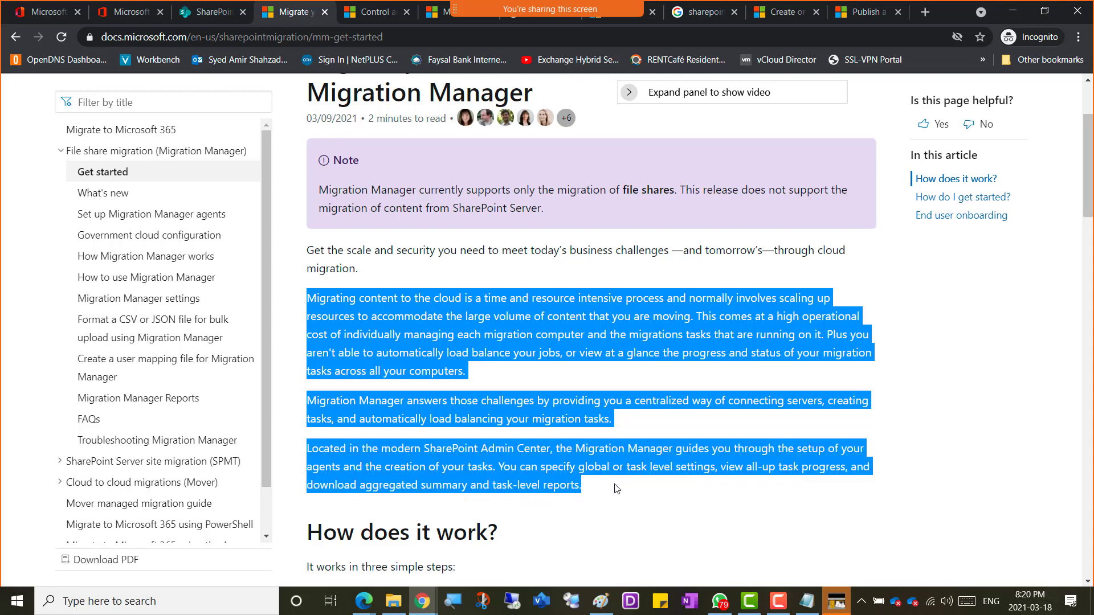
right_click(398, 315)
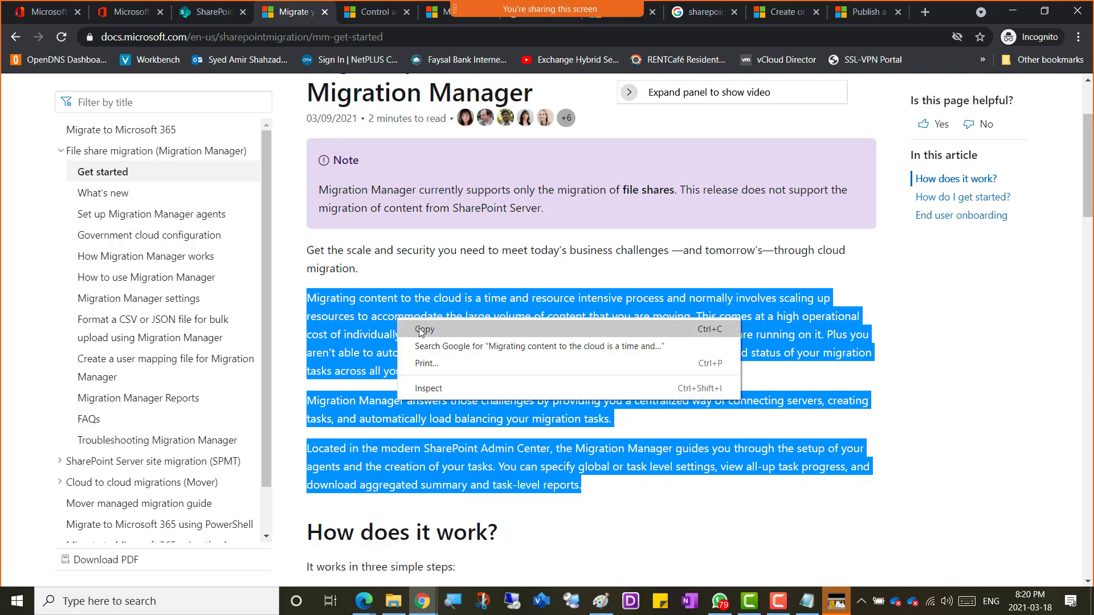
click(402, 325)
Step: In OneNote, add a 'Migration Manager' heading with the copied paragraphs below it, fixing the capital-I typo
key(alt+Tab)
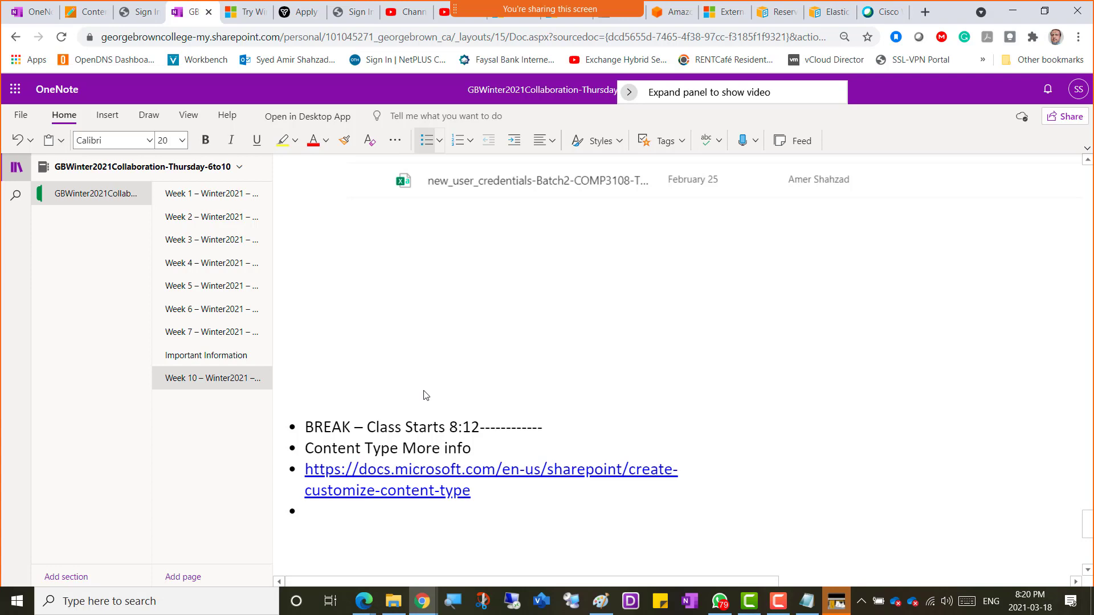
text(MIgration )
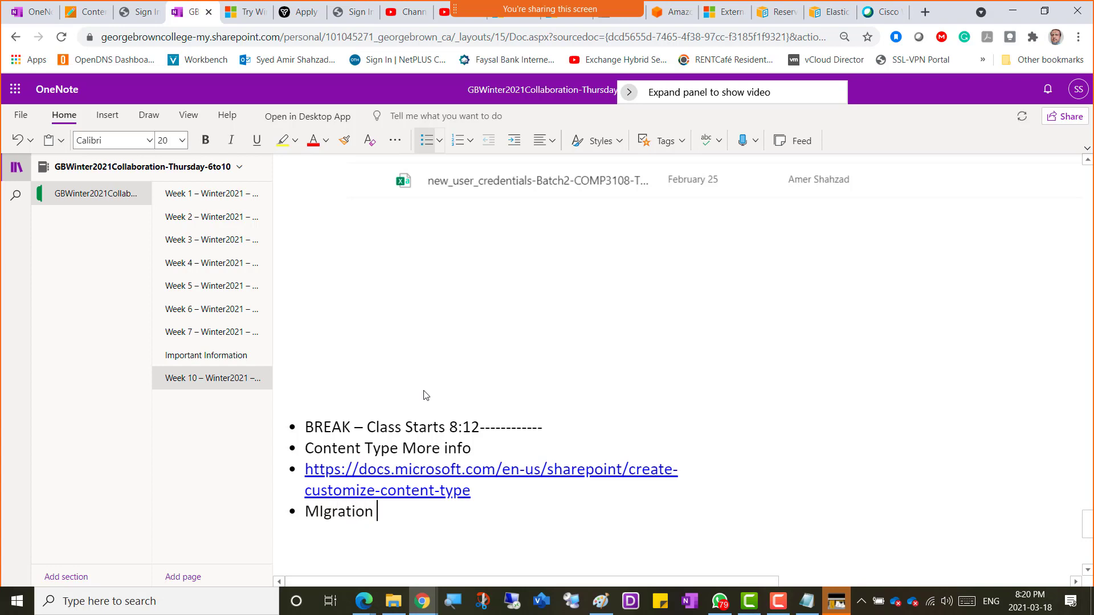
text(Mana)
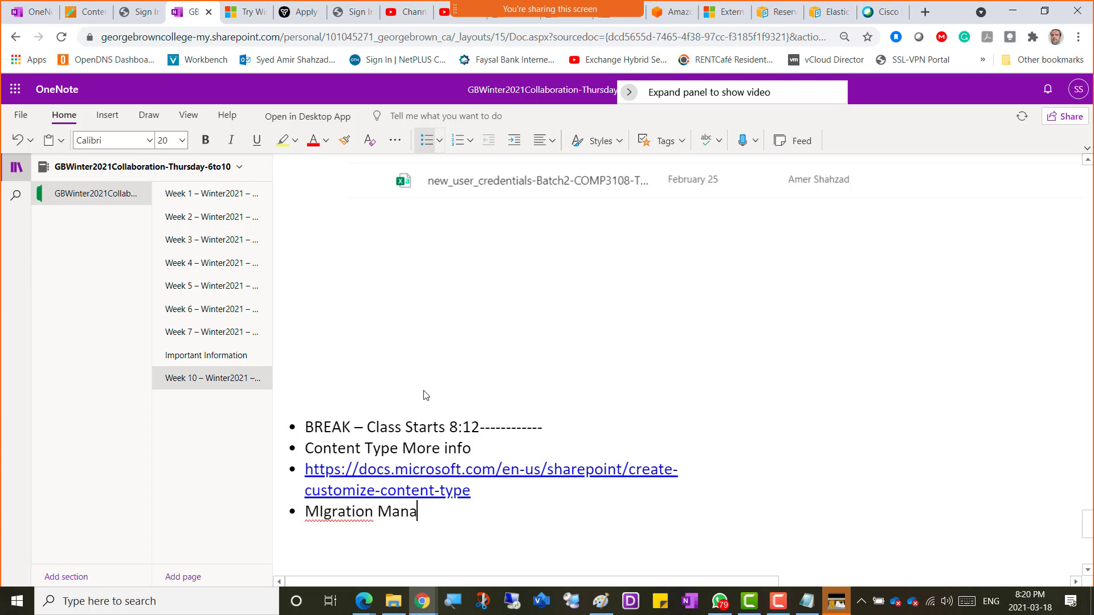
text(ger)
key(Return)
key(ctrl+v)
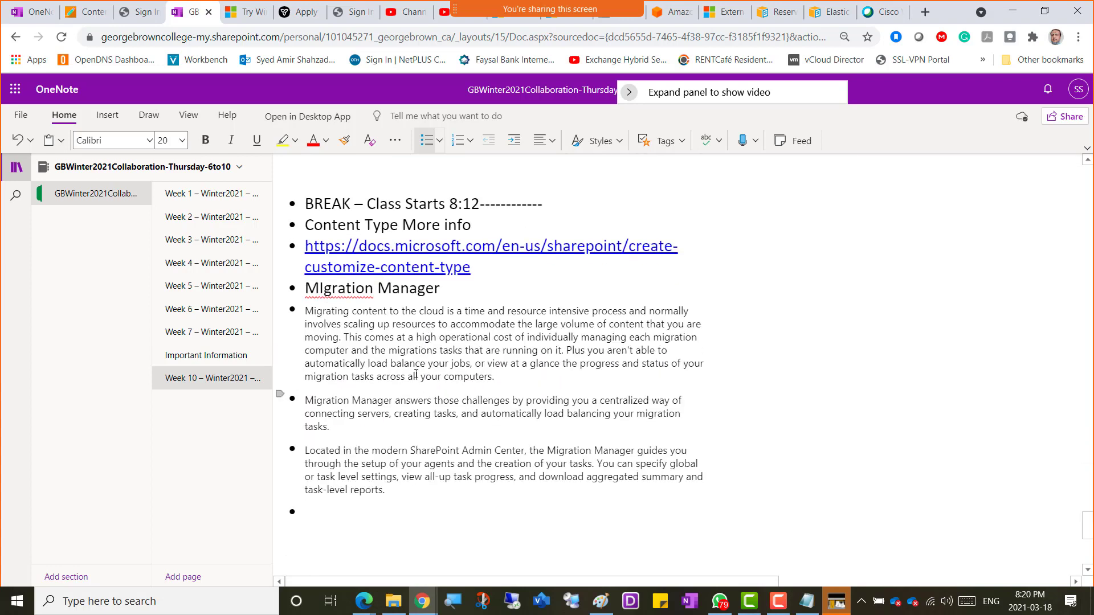
click(324, 291)
key(BackSpace)
text(i)
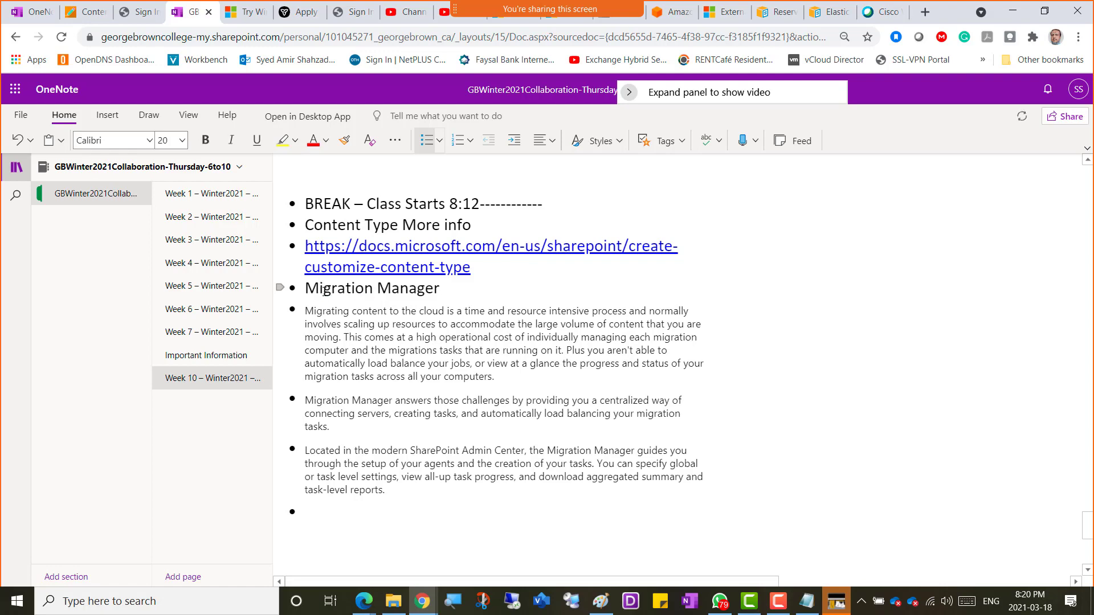
click(393, 491)
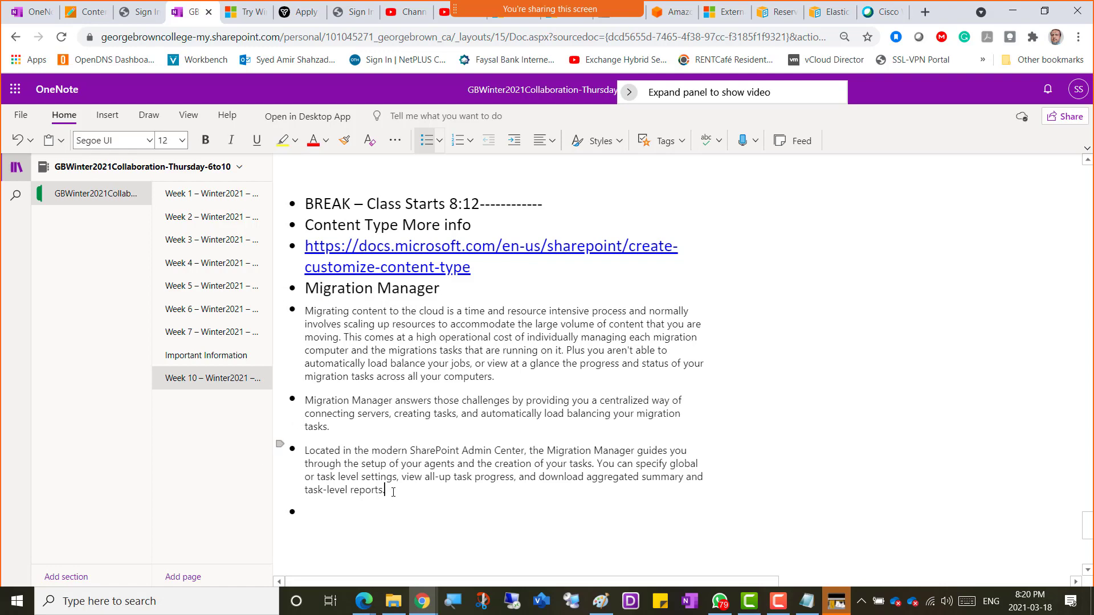
Step: Paste the Migration Manager docs page URL before the first paragraph, then return to SharePoint's Migration page
key(alt+Tab)
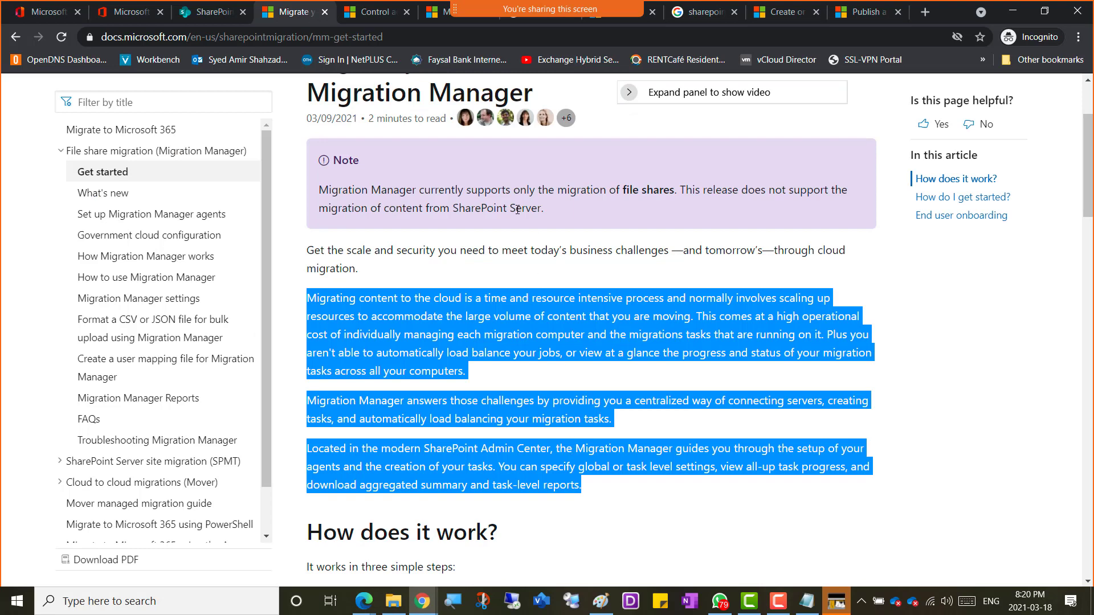
click(405, 38)
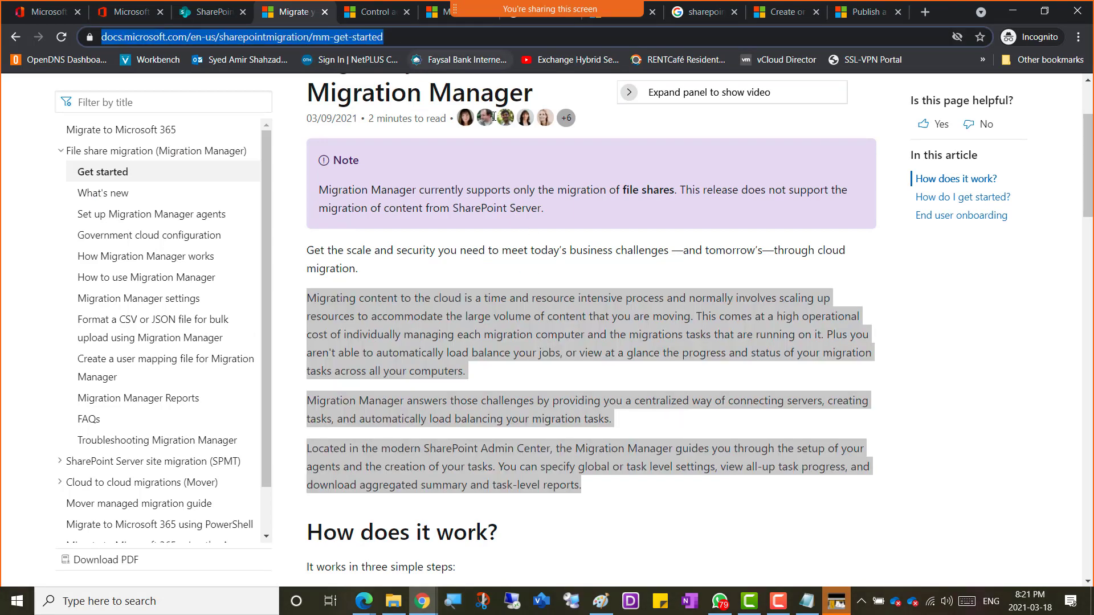
key(alt+Tab)
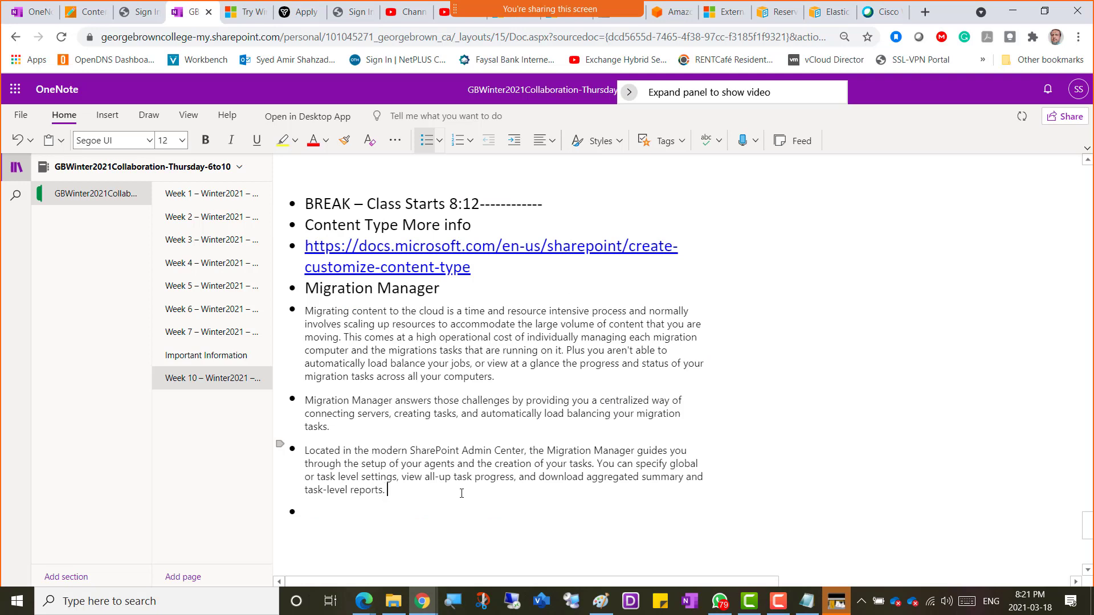
click(307, 310)
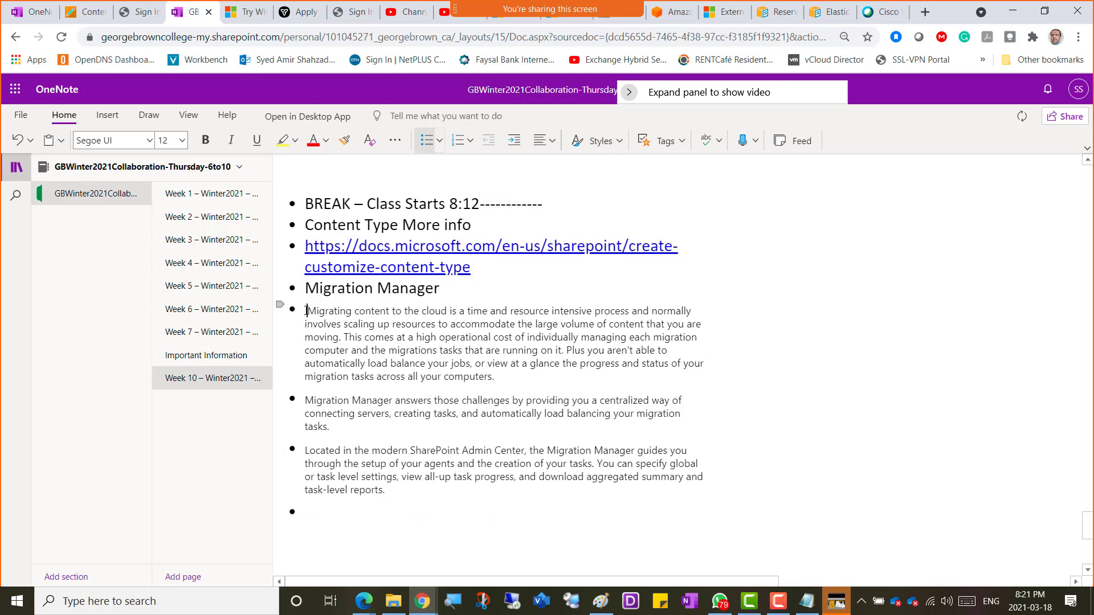
key(ctrl+v)
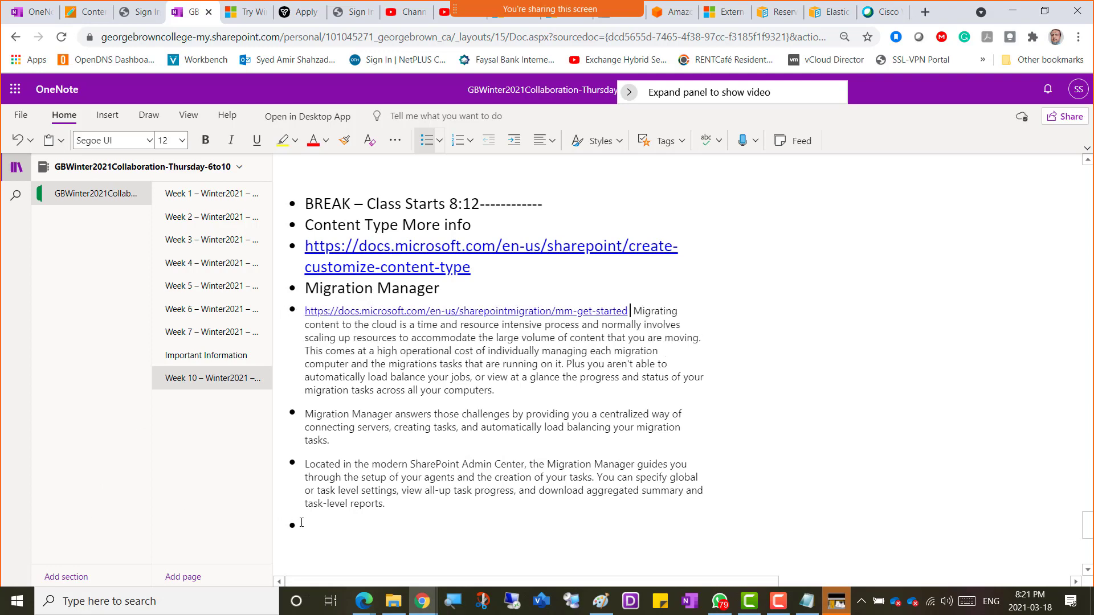
click(331, 525)
key(alt+Tab)
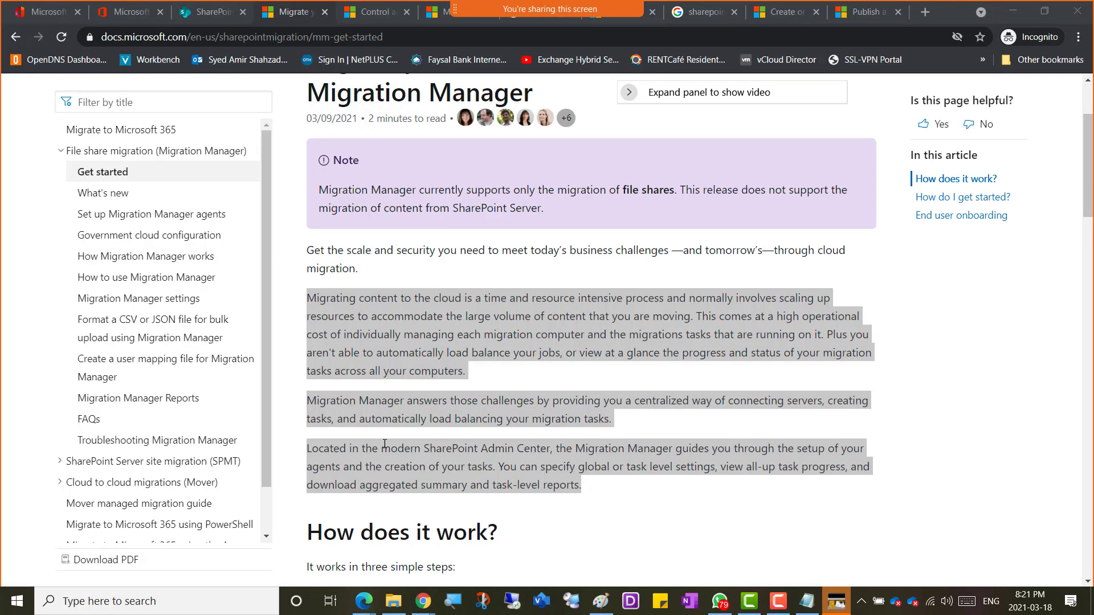
click(211, 12)
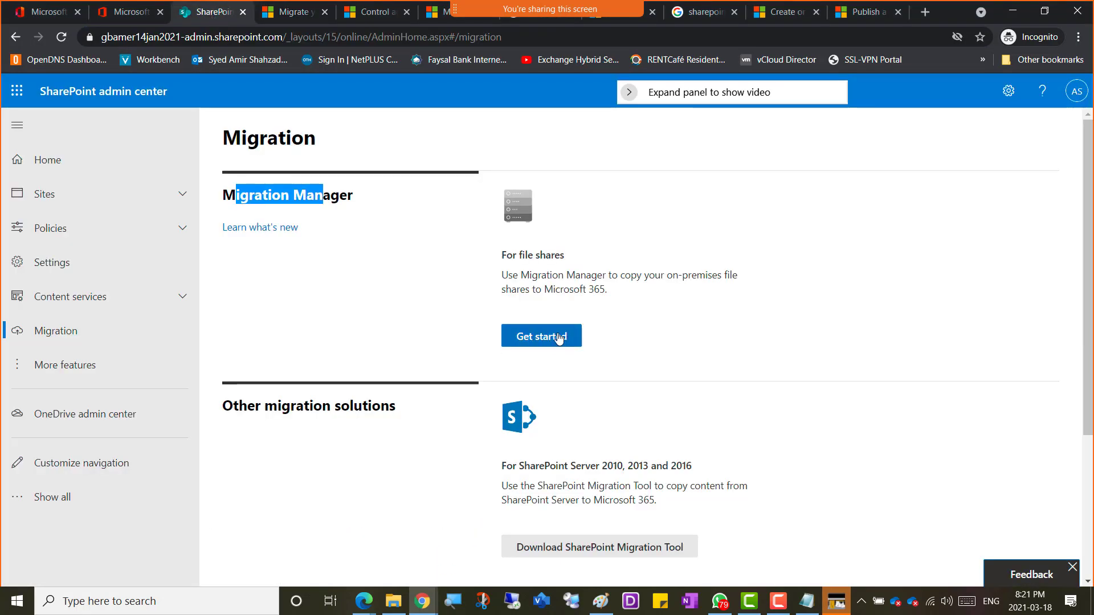
Step: Choose Get started under Migration Manager for file shares
click(541, 341)
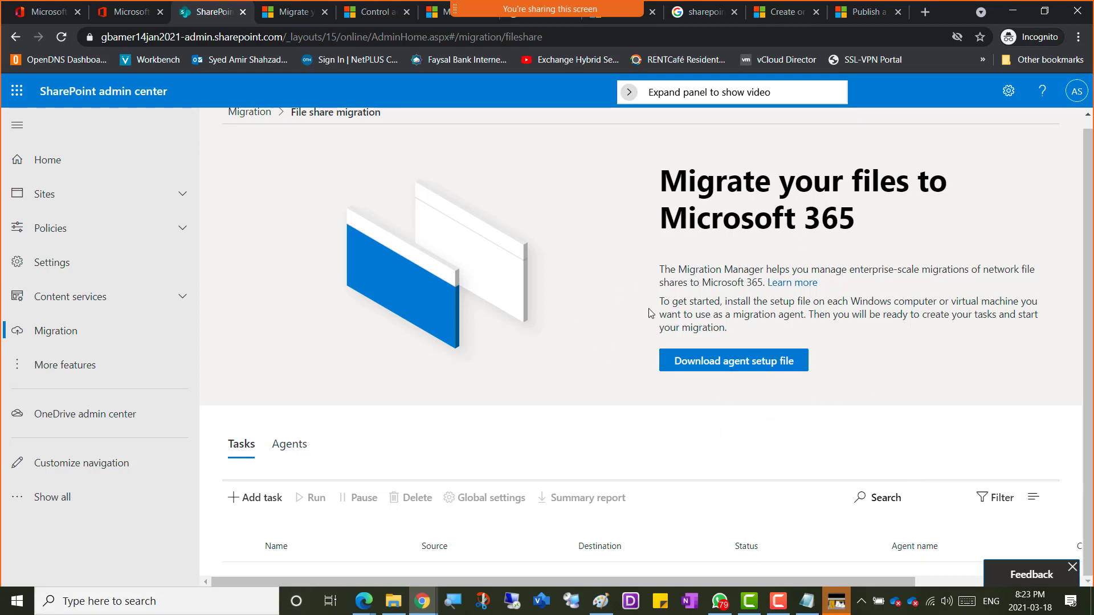
Step: Download and save clientsetup.exe, then minimize the SharePoint admin center window
click(739, 367)
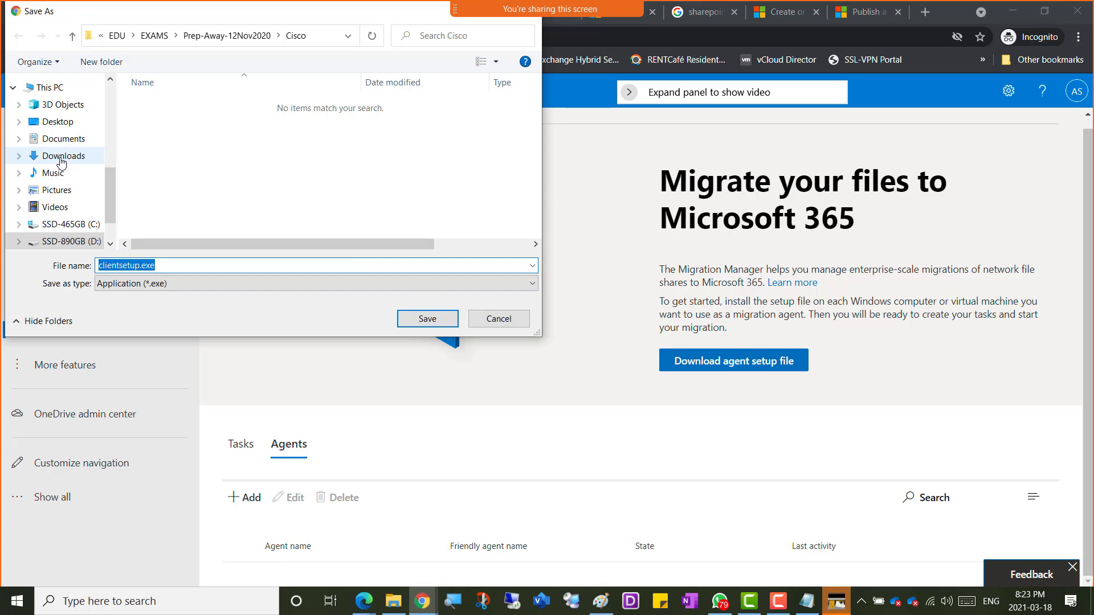
click(498, 318)
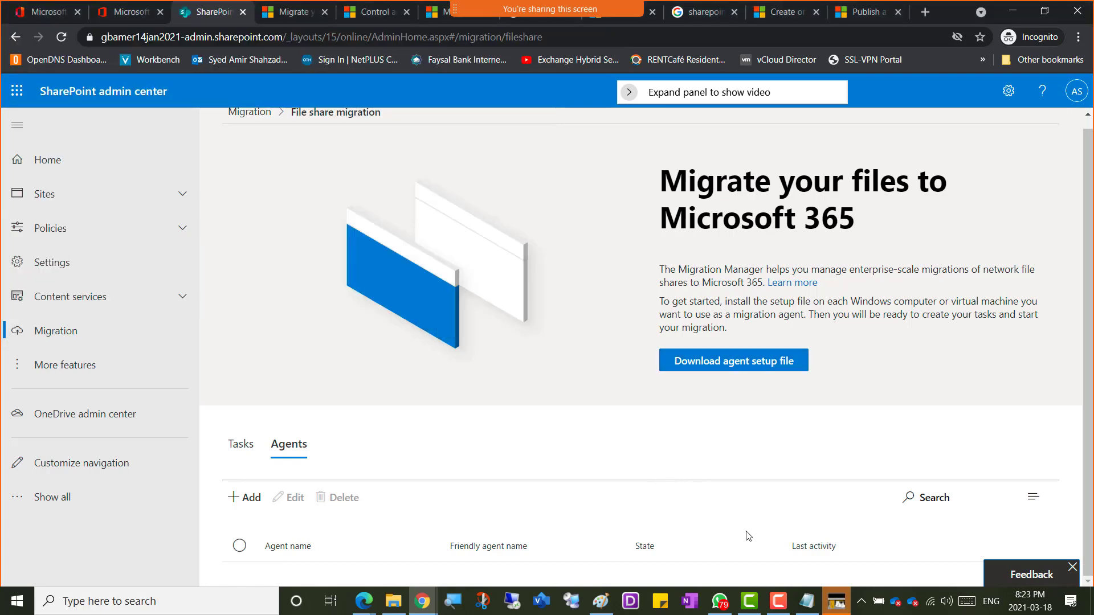
click(1013, 12)
Step: Clear the desktop by minimizing OneNote, Paint and another window and closing the prayer times window
click(1013, 12)
click(1012, 13)
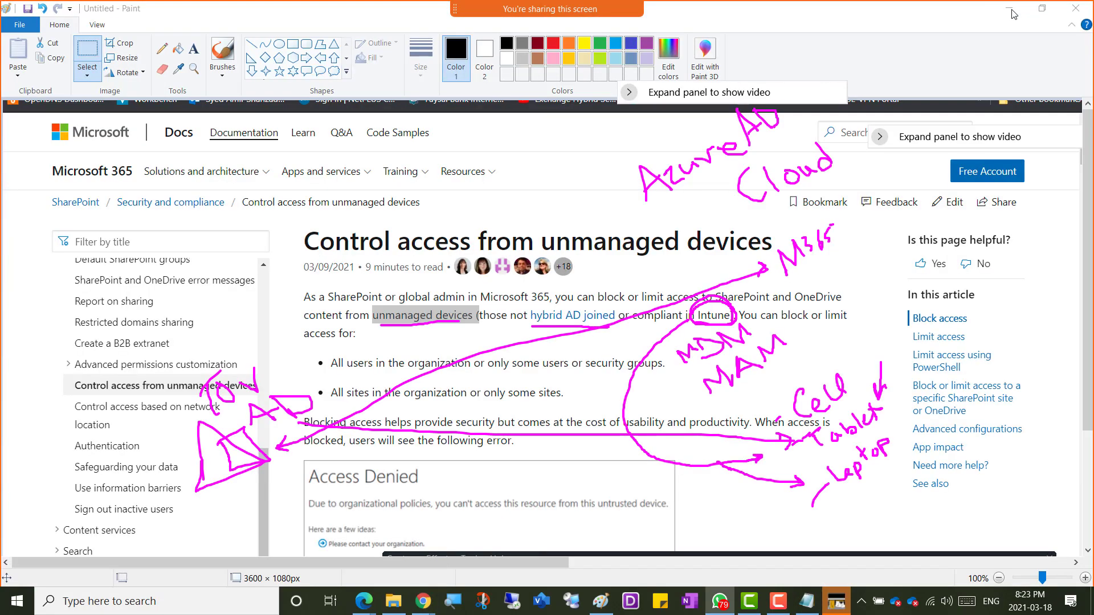
click(1013, 12)
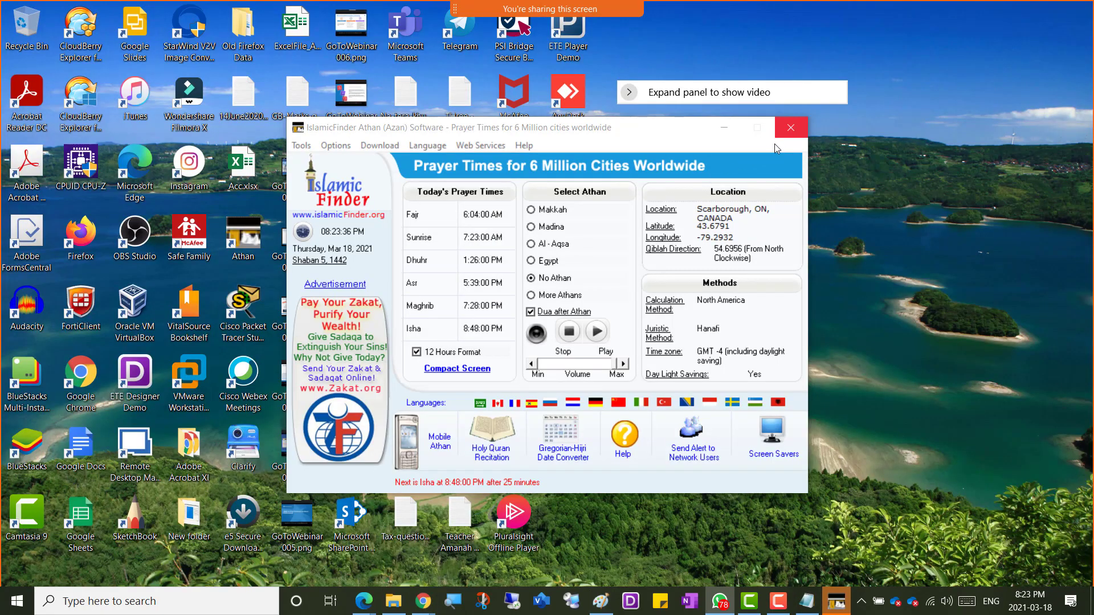
click(791, 128)
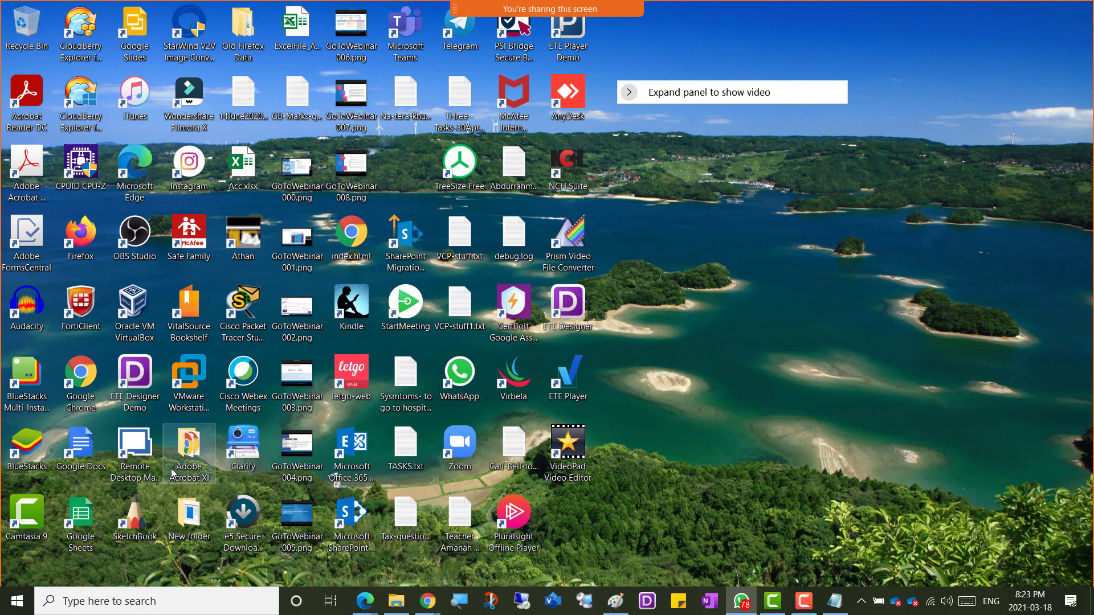
Step: Launch VMware Workstation and select the Windows Server 2019-Amir-06Feb2021-Azure-Netplus VM in the Library
click(191, 386)
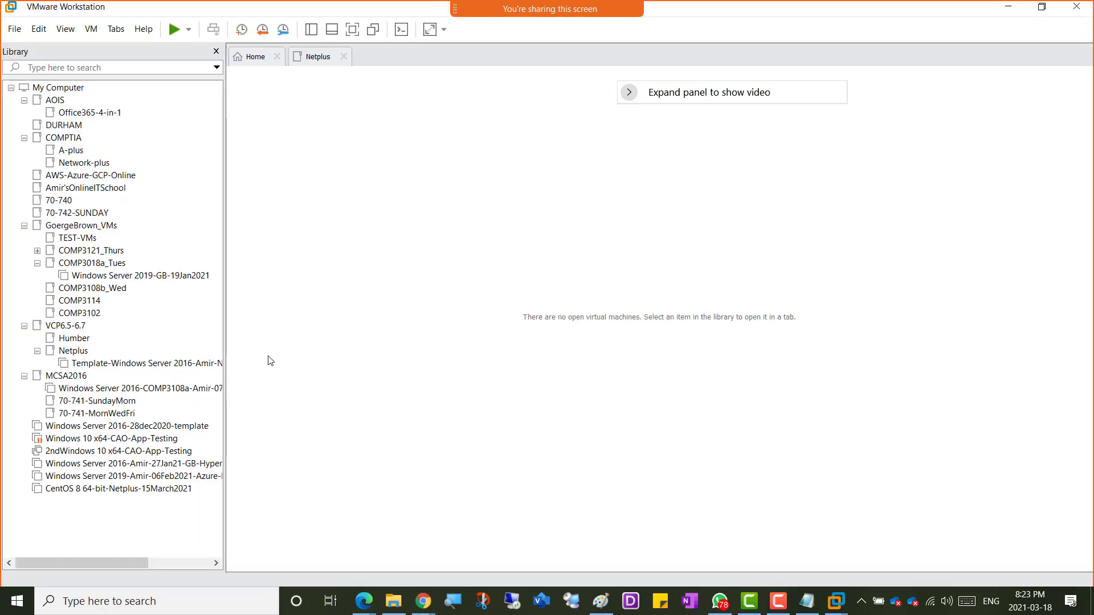
click(102, 488)
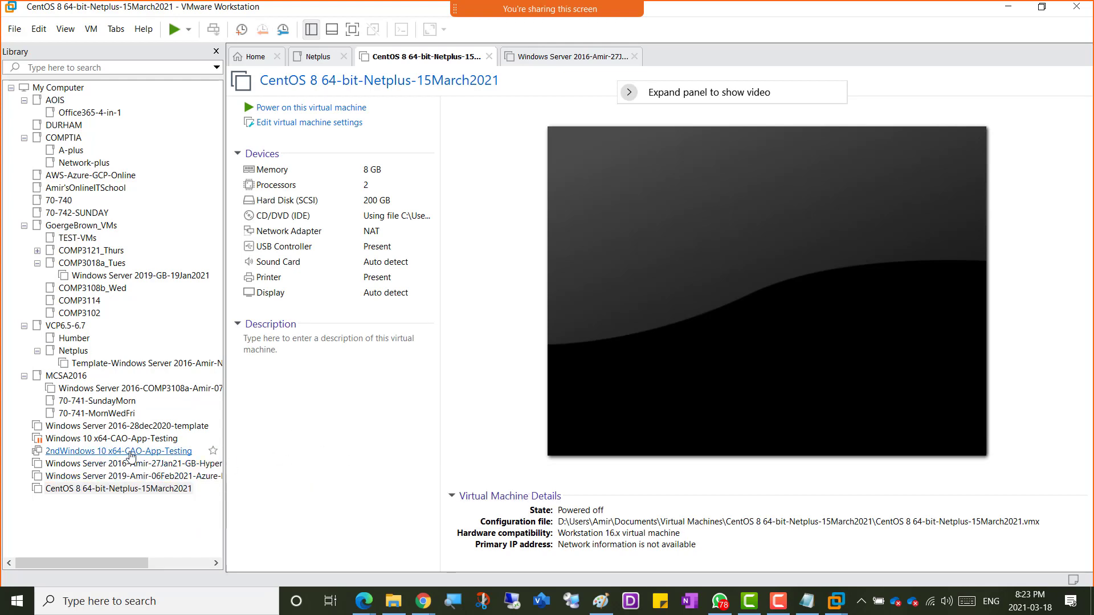
click(110, 481)
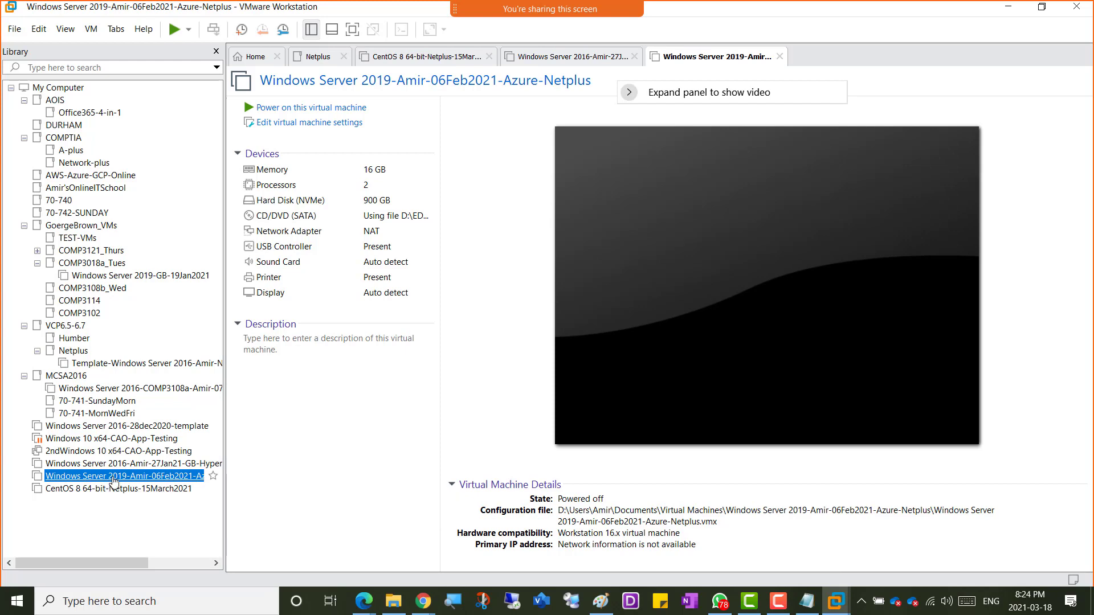
Step: Power on the Windows Server 2019 VM, widen its console and briefly view its hardware settings
click(283, 108)
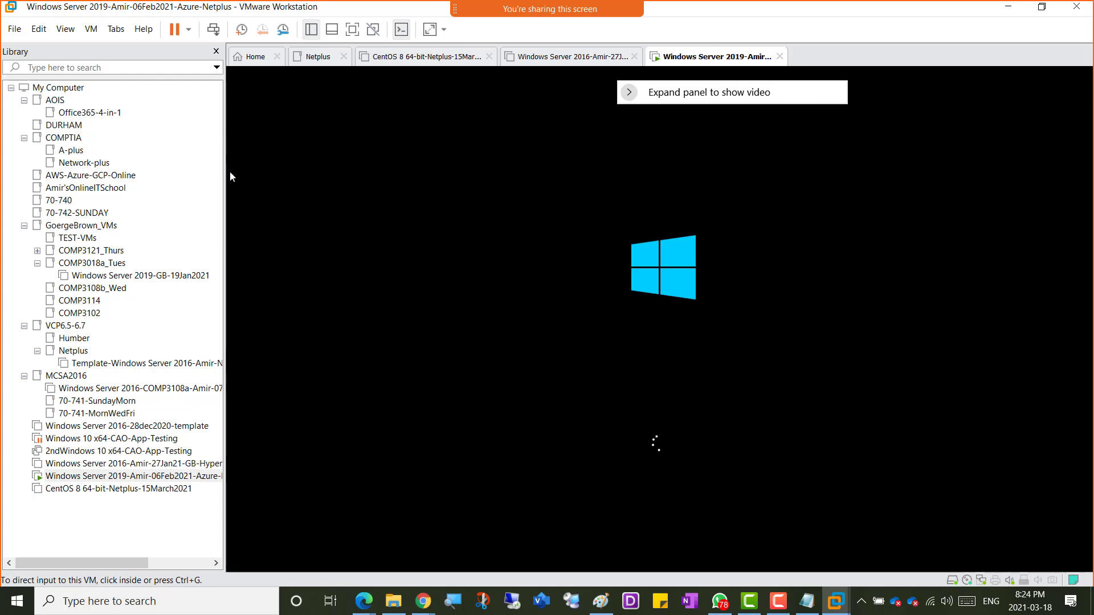
drag(226, 173, 180, 176)
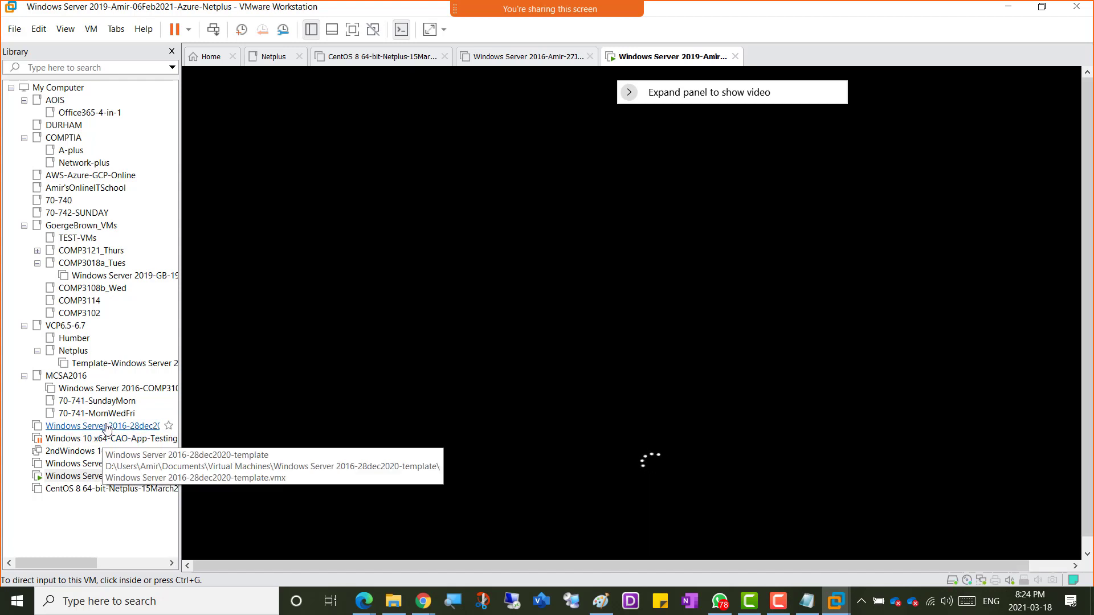
right_click(629, 62)
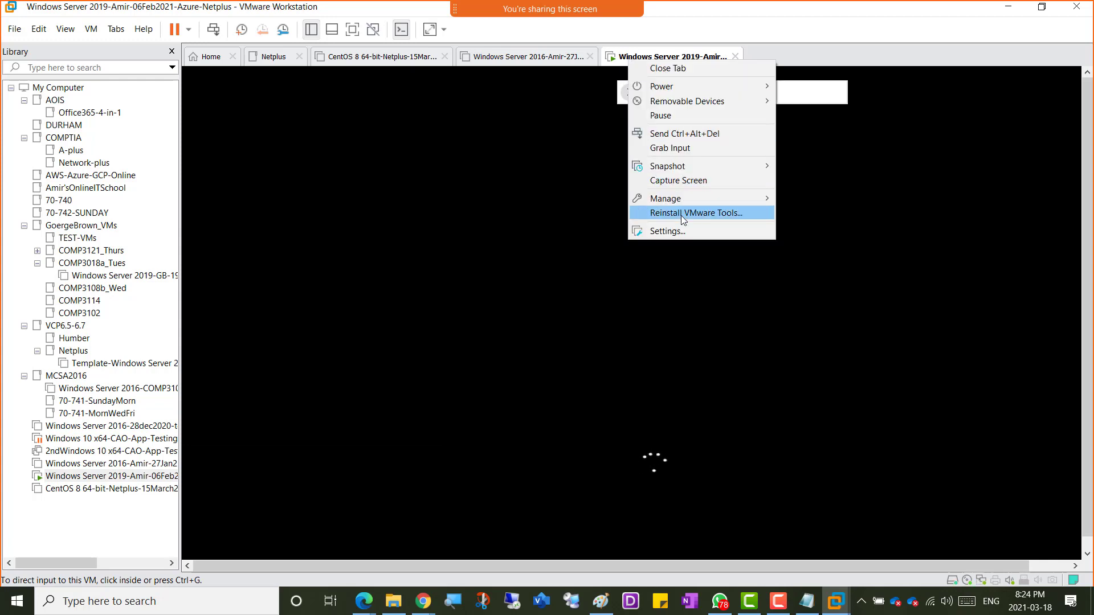
click(682, 229)
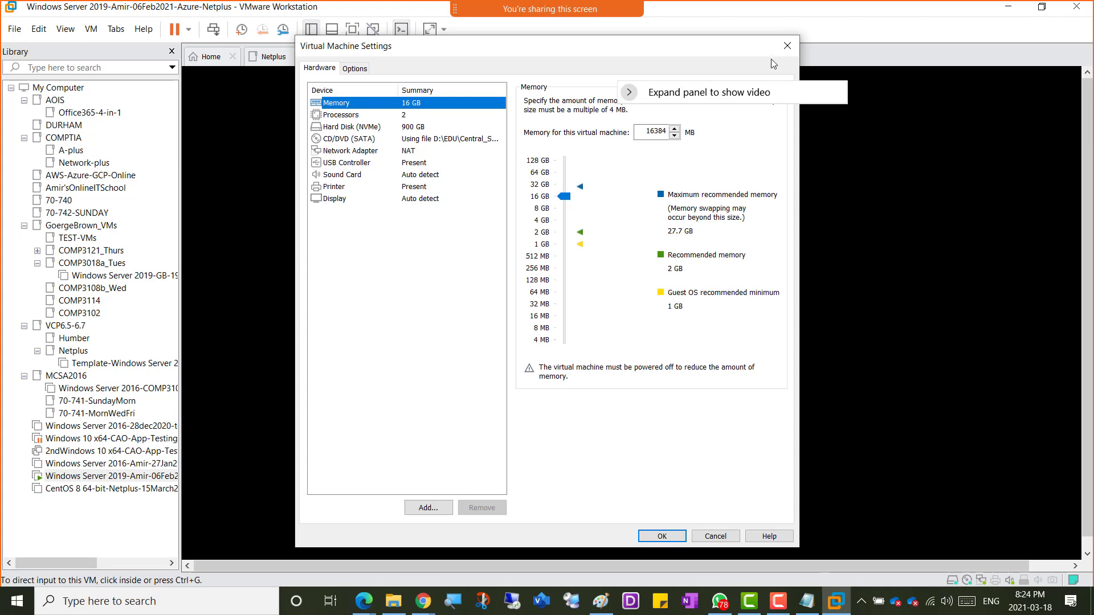
click(787, 46)
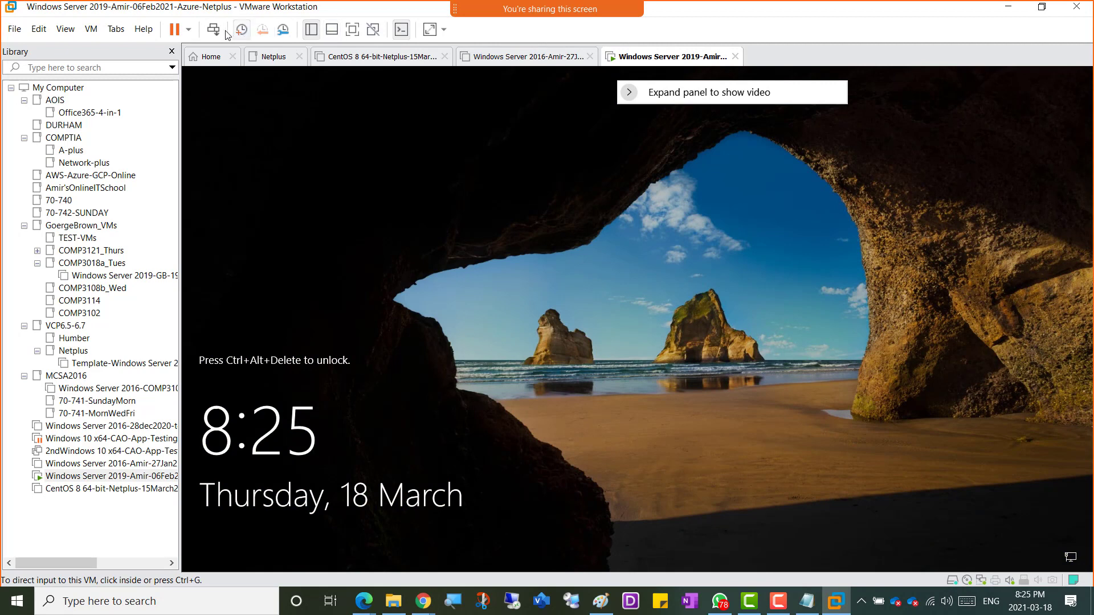
Step: Send Ctrl+Alt+Insert to the VM and sign in as NETPLUS\Administrator with the account password
click(259, 89)
key(ctrl+alt+Insert)
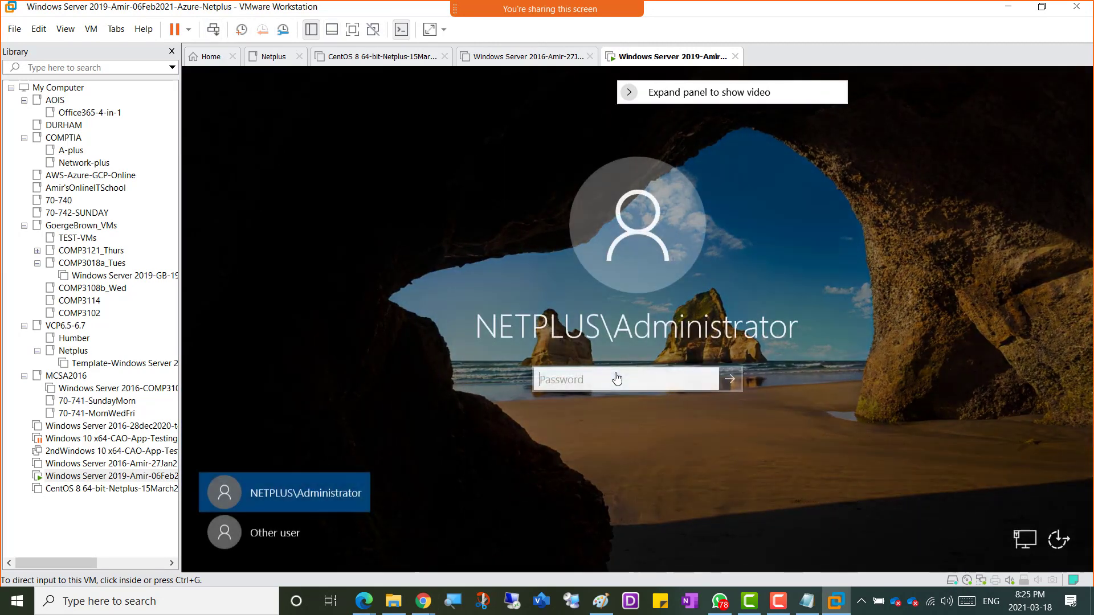
text(•••••)
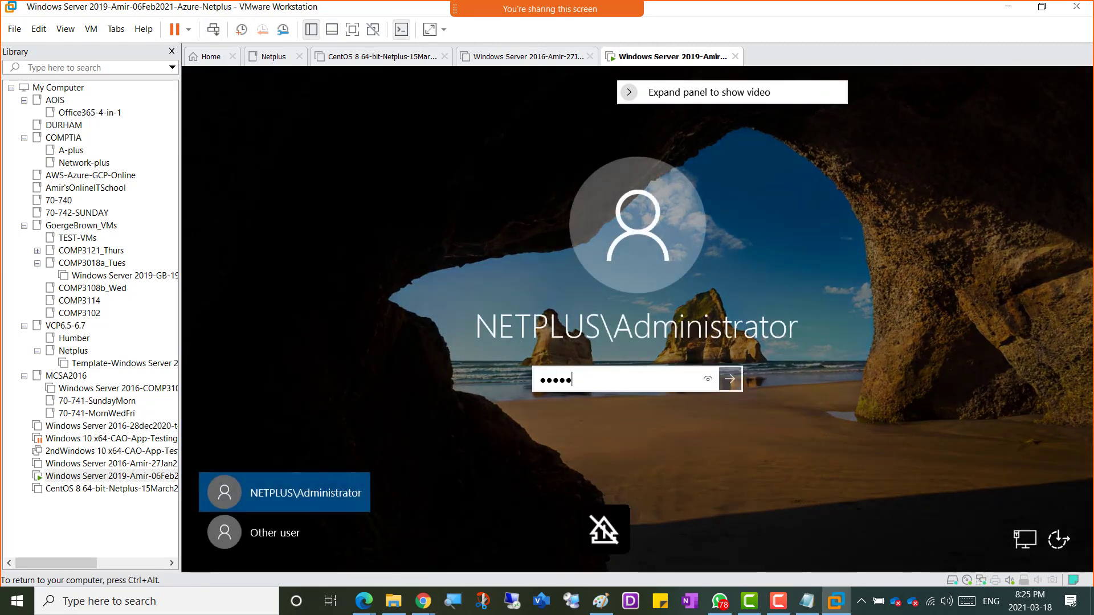
text(•••••••)
key(Return)
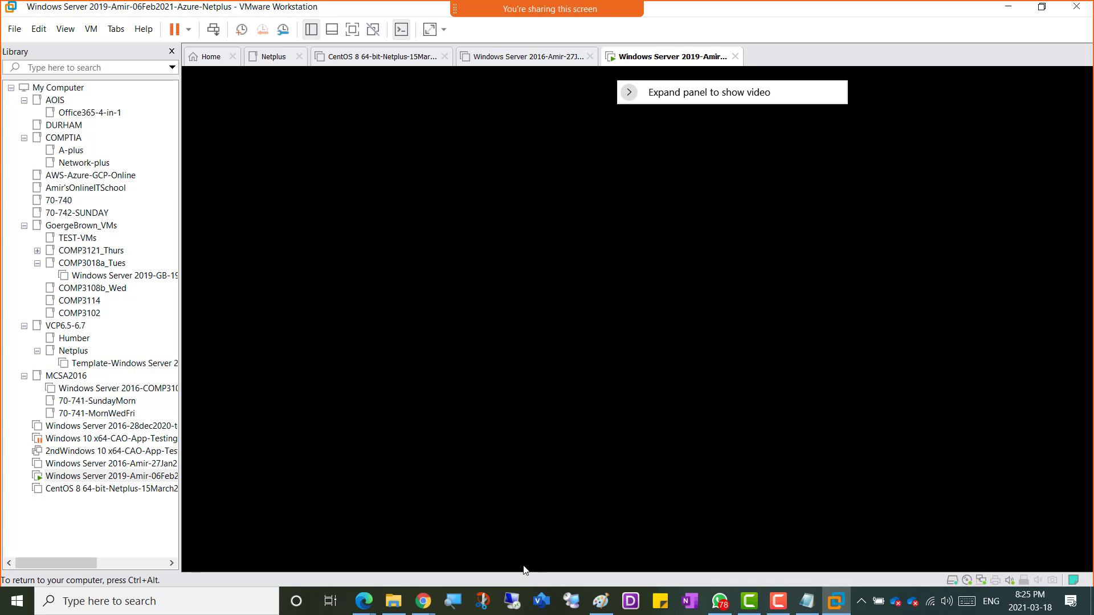
Step: Save clientsetup.exe from SharePoint into the Downloads folder, overwriting the earlier copy
mouse_move(420, 611)
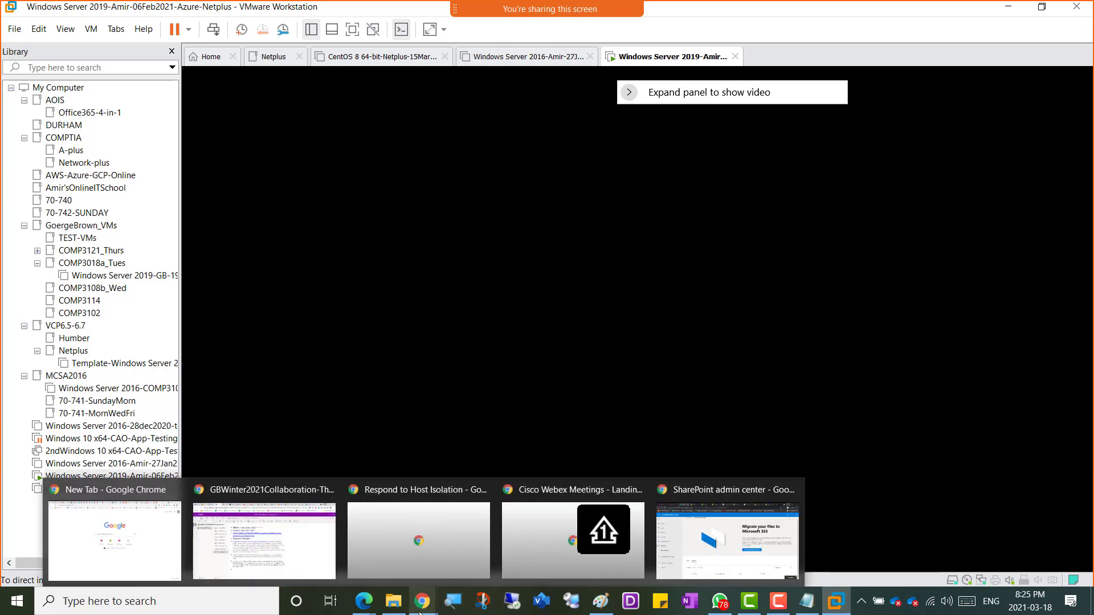
click(712, 540)
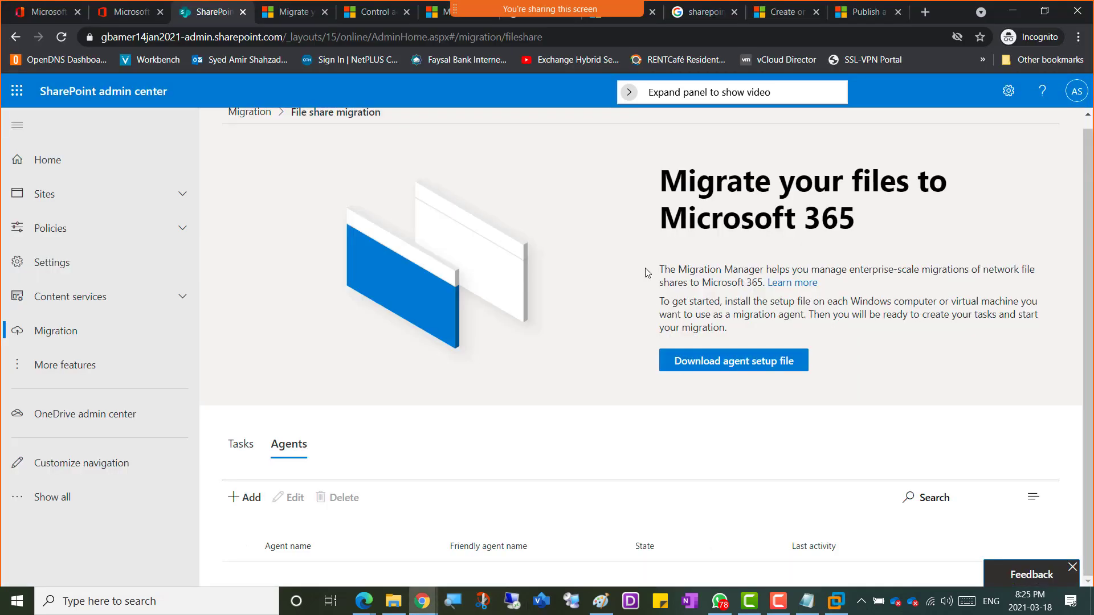
click(724, 372)
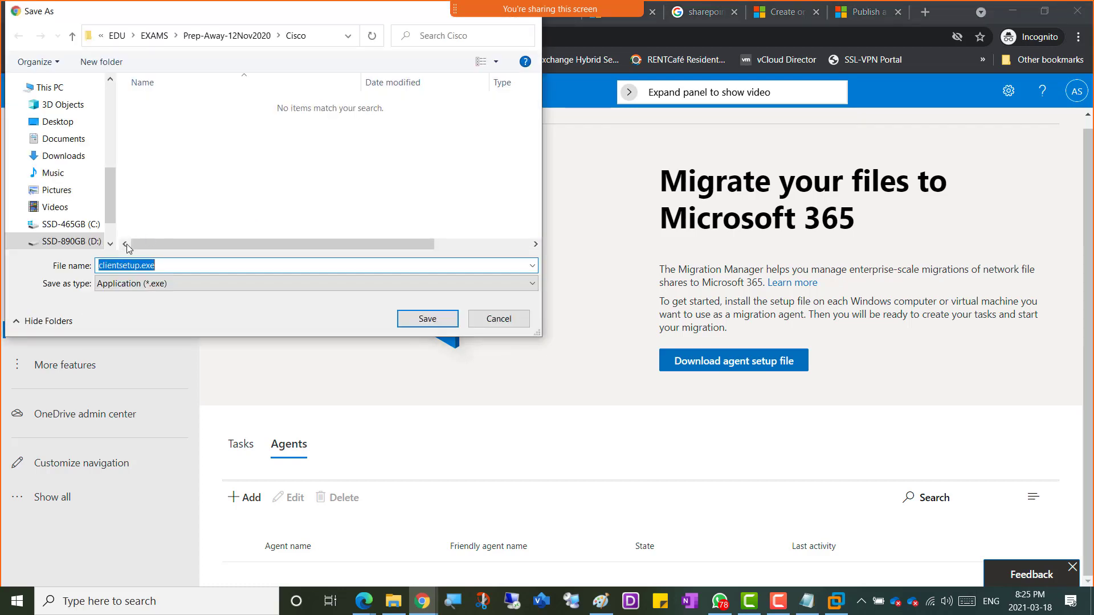
click(60, 156)
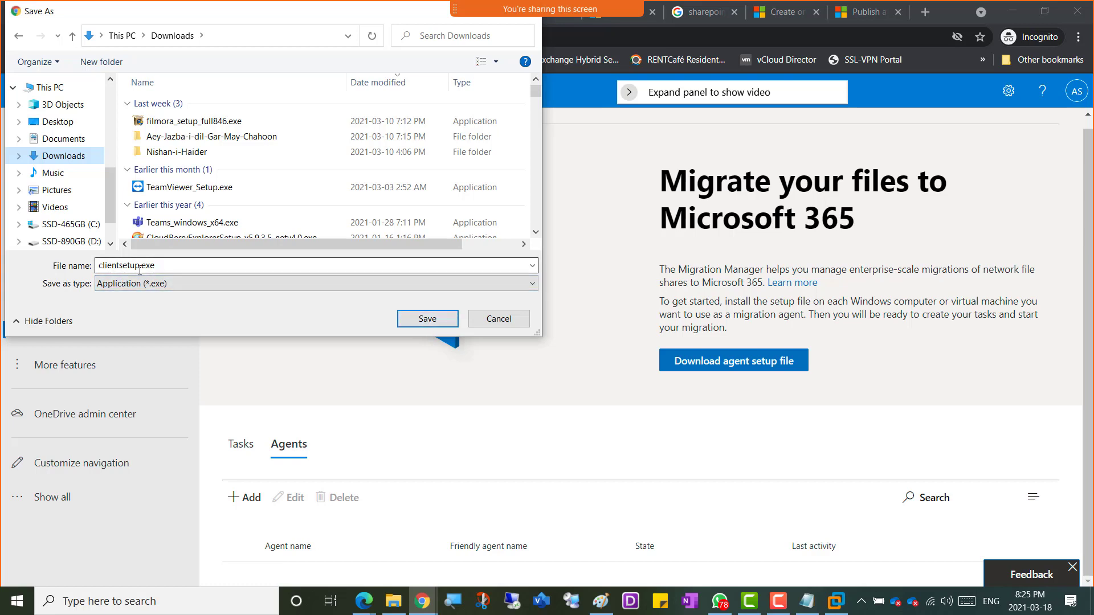
click(427, 320)
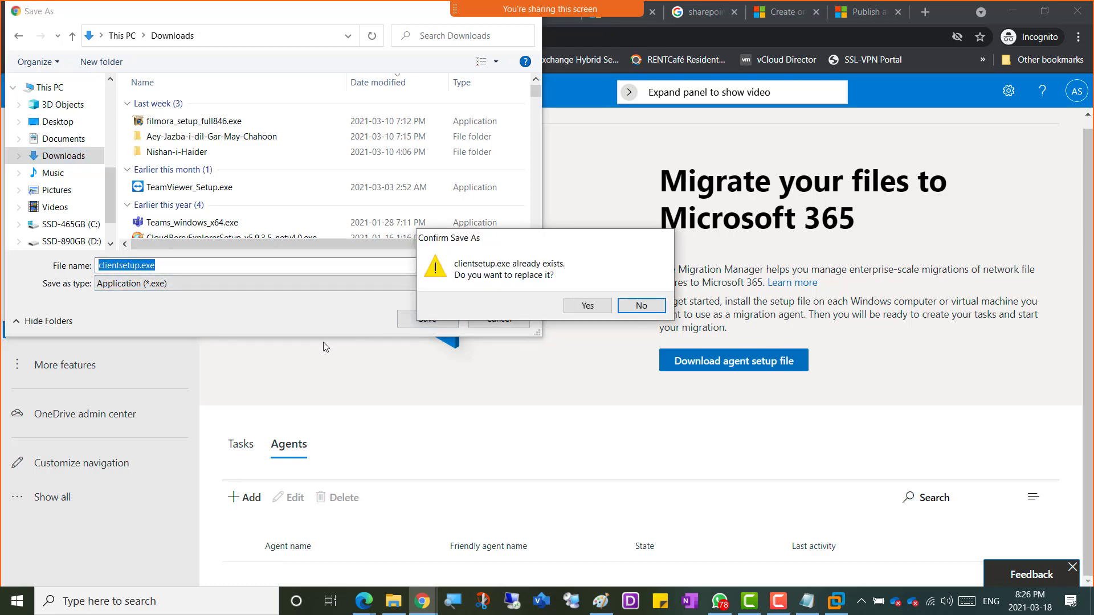
click(586, 306)
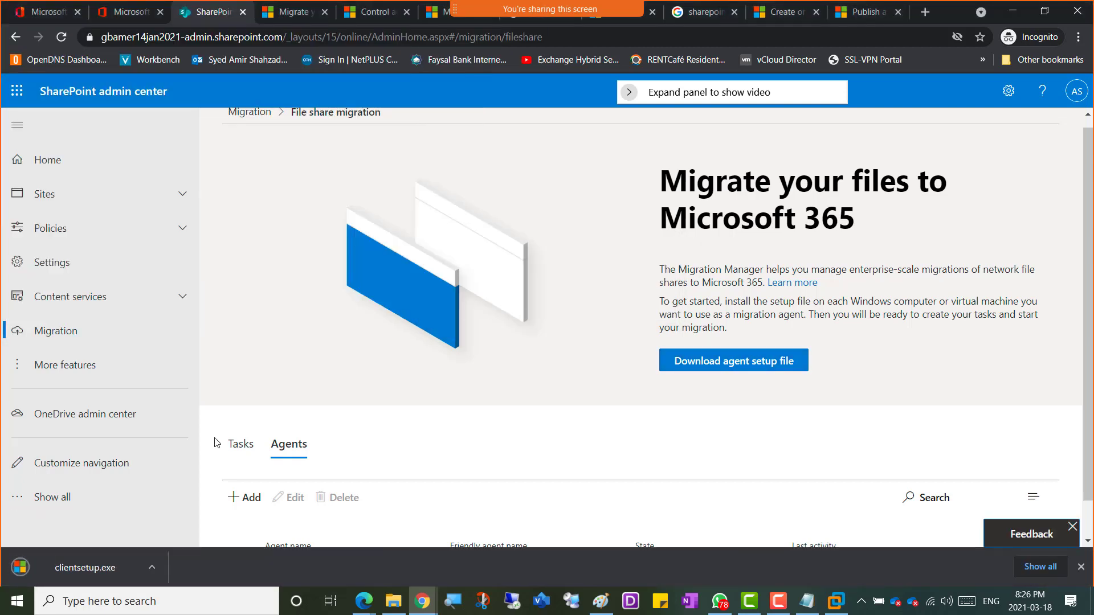
Step: Show the clientsetup.exe download in its folder, maximize Downloads and copy the file
click(153, 566)
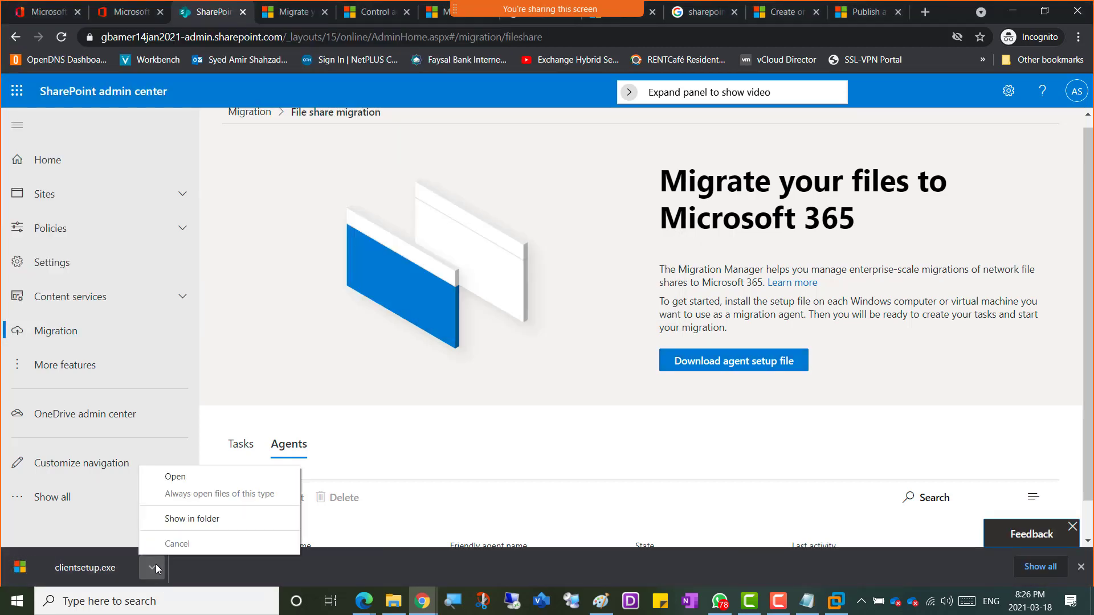
click(188, 523)
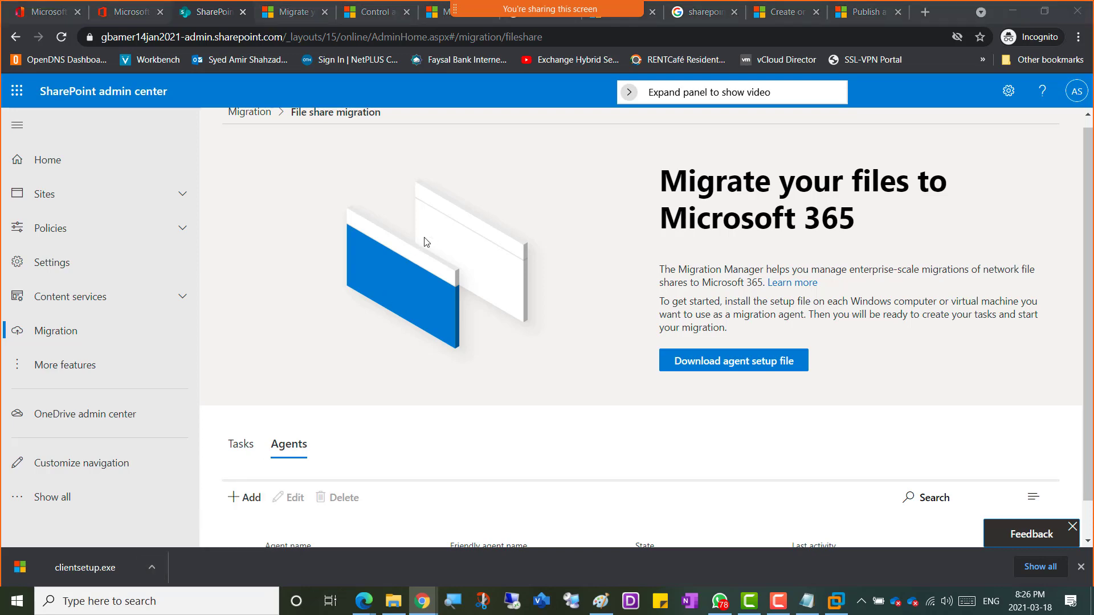
click(476, 173)
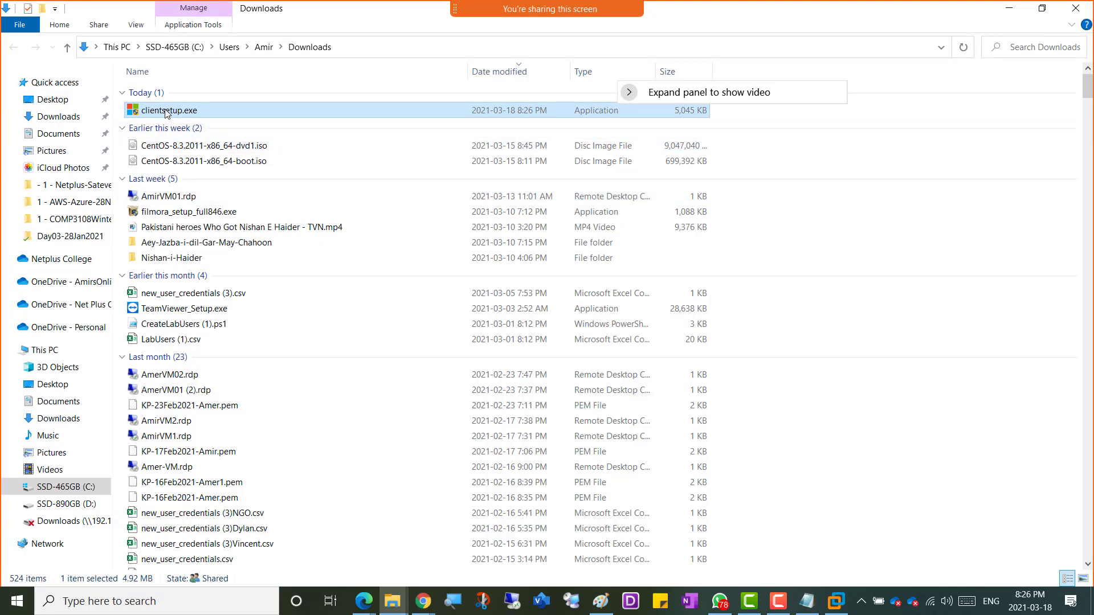
right_click(167, 112)
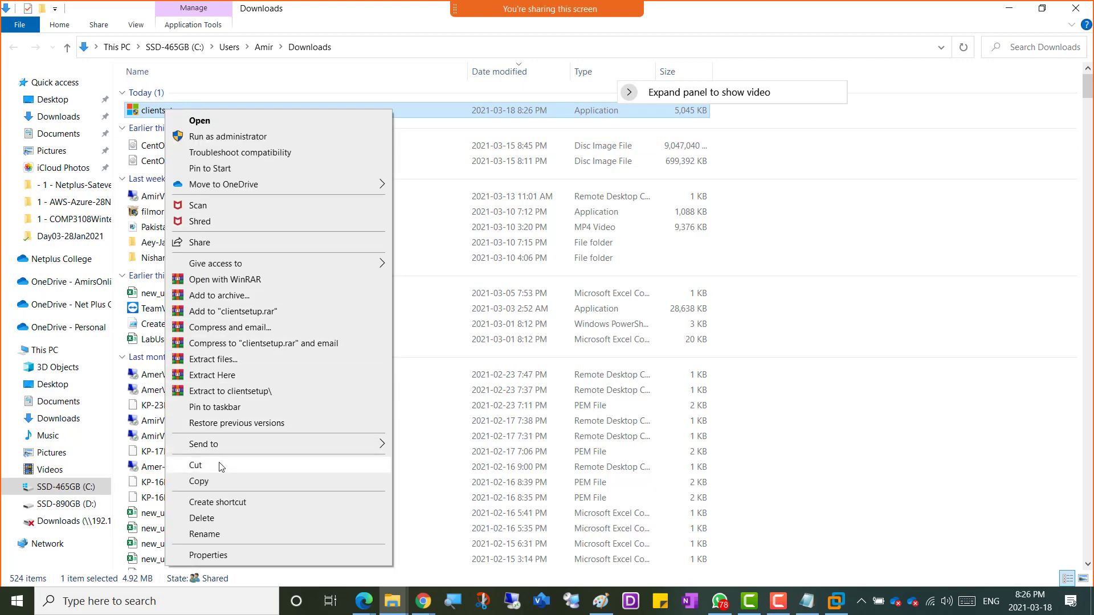
click(218, 482)
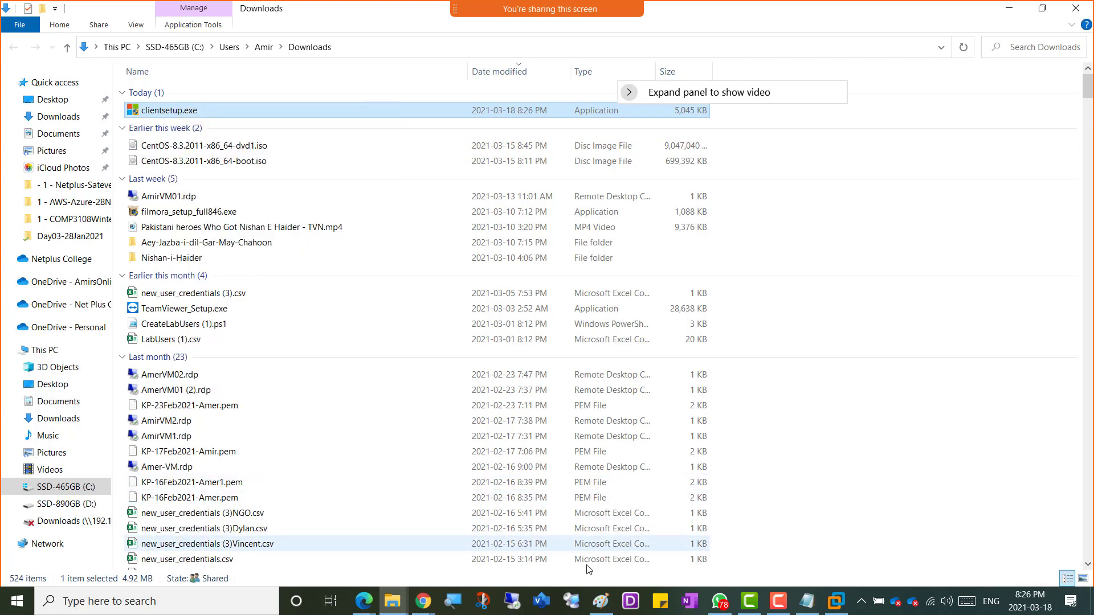
Step: Back in the VM, dismiss the Windows Admin Center popup and minimize Server Manager
click(836, 601)
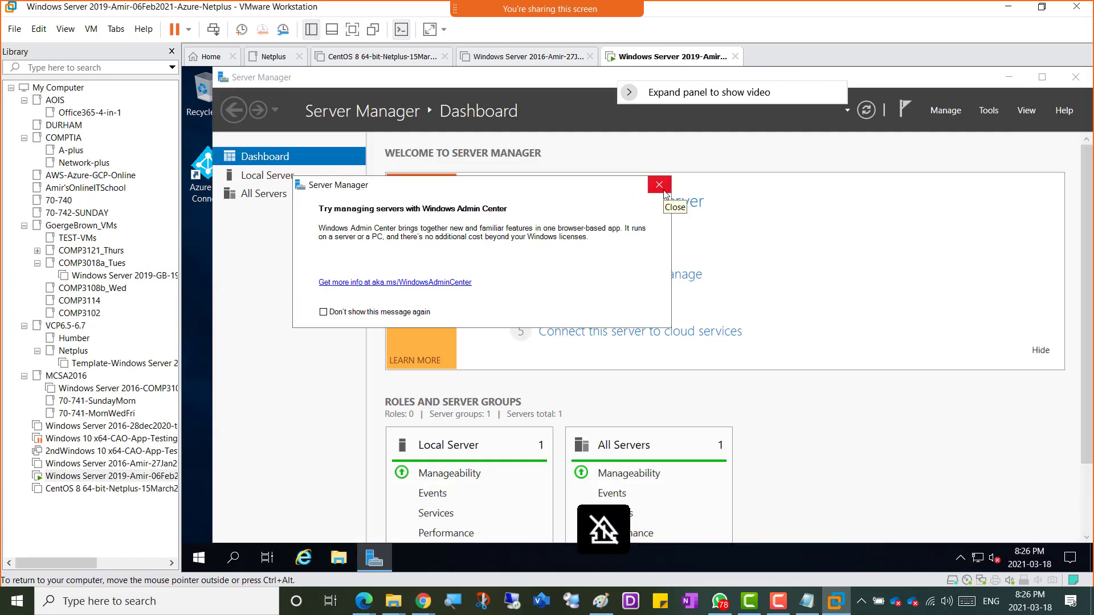
click(664, 192)
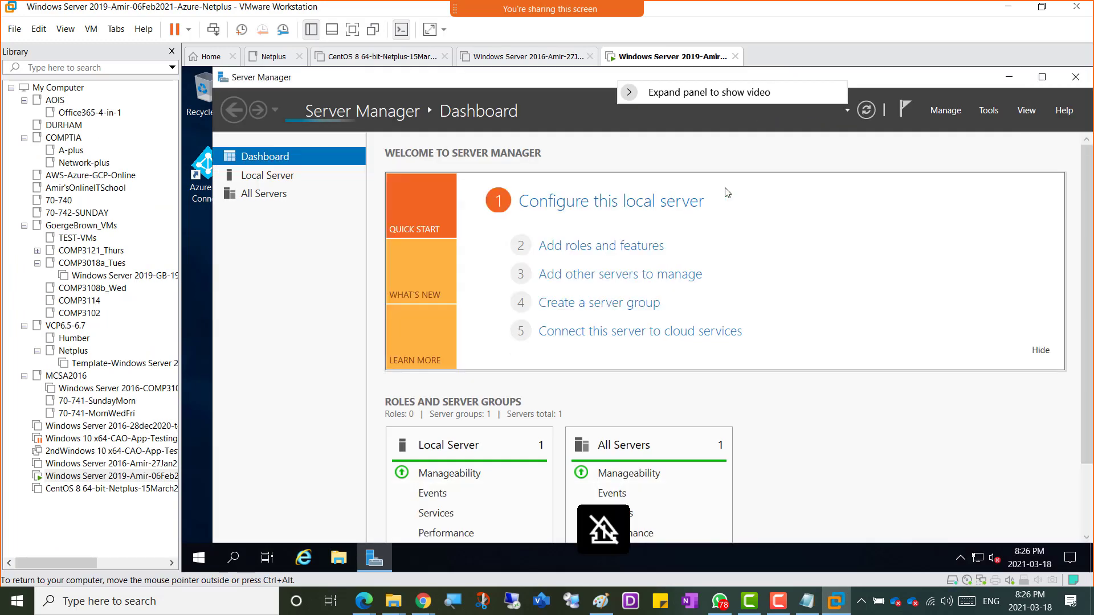
click(1009, 77)
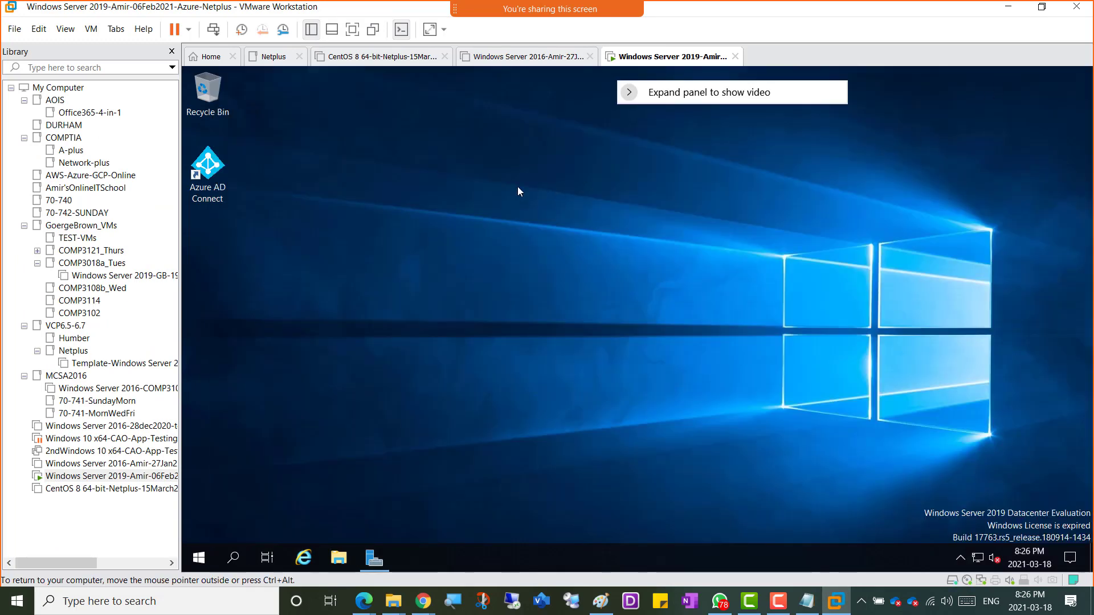
Step: Try pasting clientsetup.exe onto the VM desktop, then return to the host Downloads folder
right_click(371, 214)
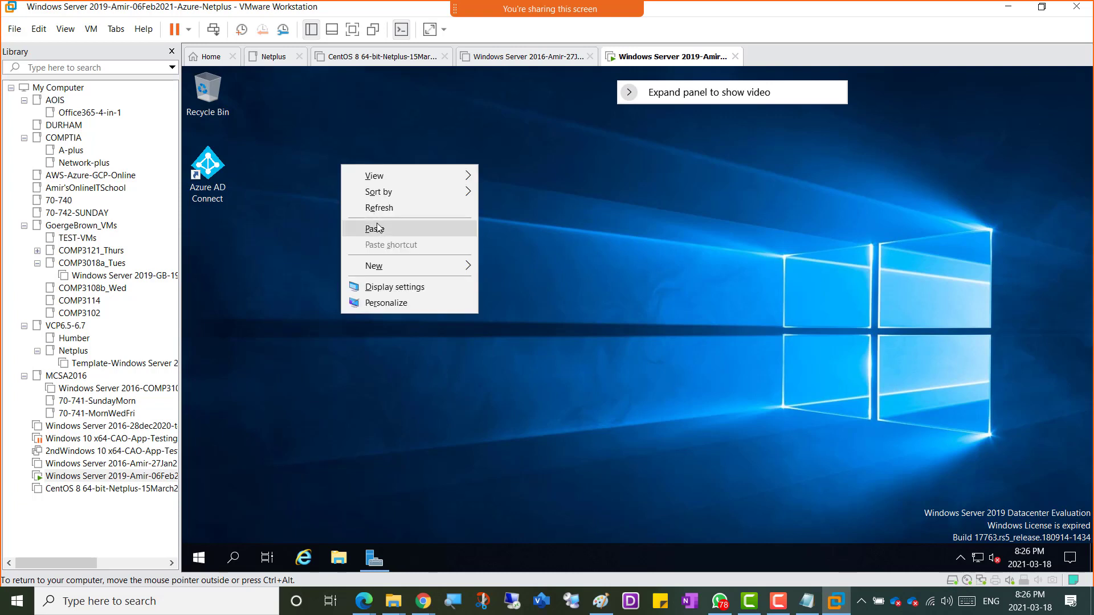
click(380, 230)
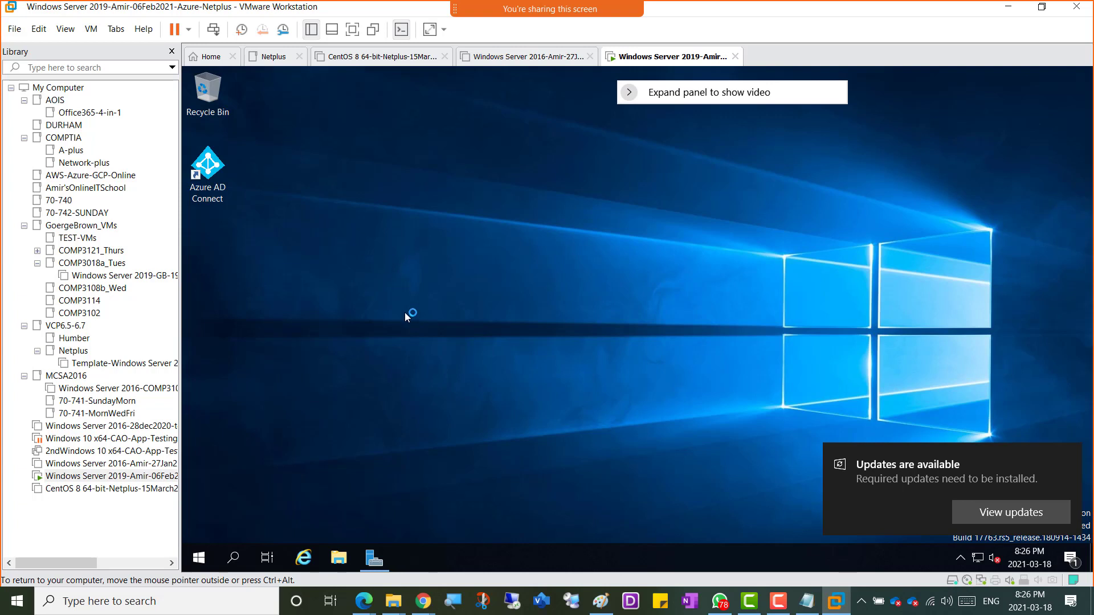
click(778, 605)
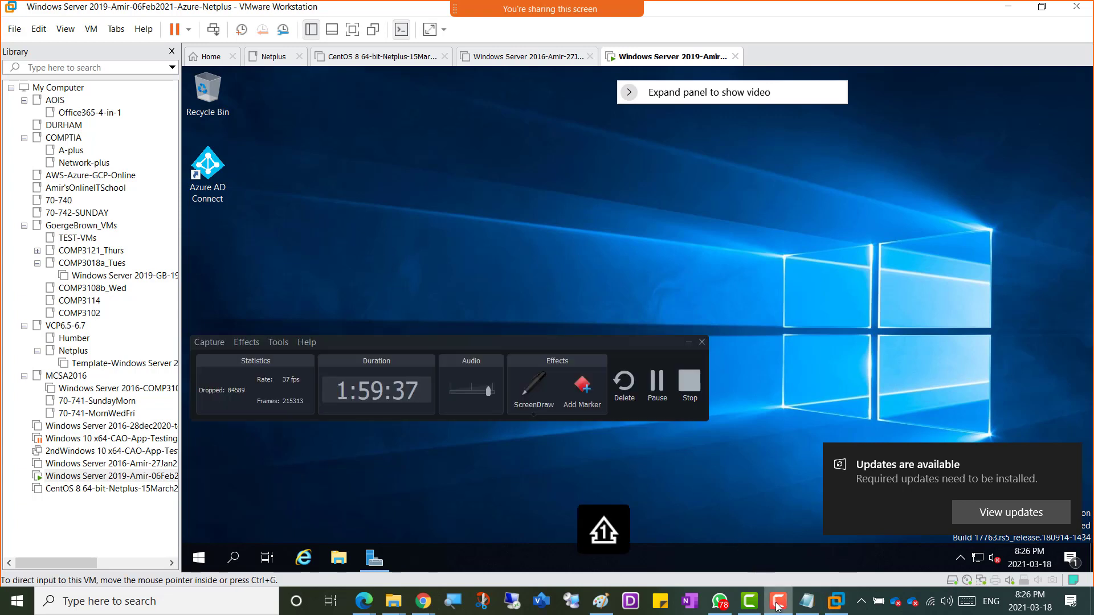
click(778, 605)
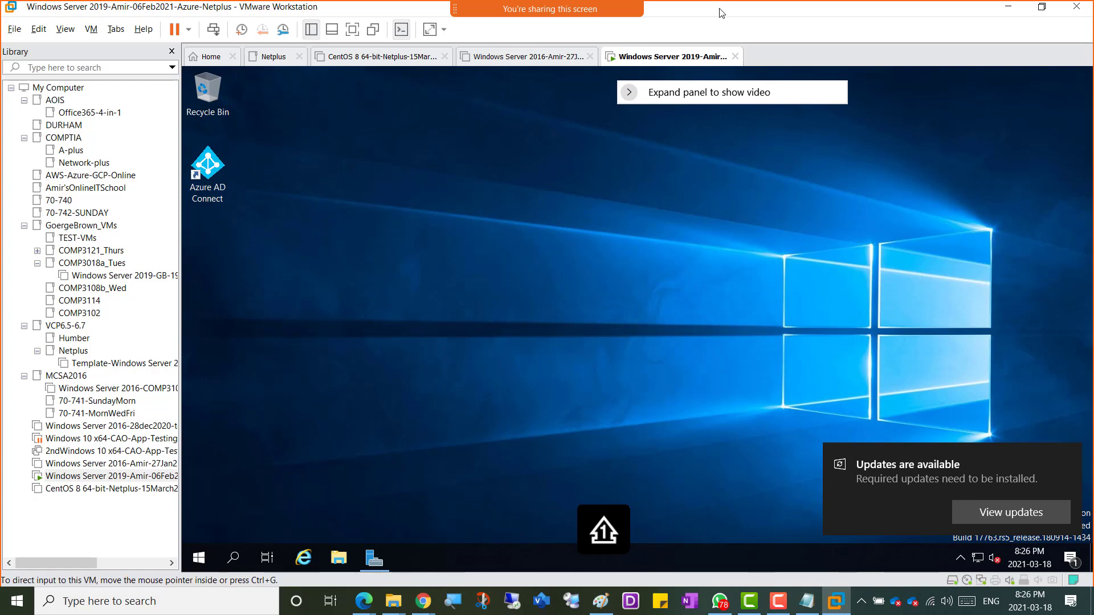
key(alt+Tab)
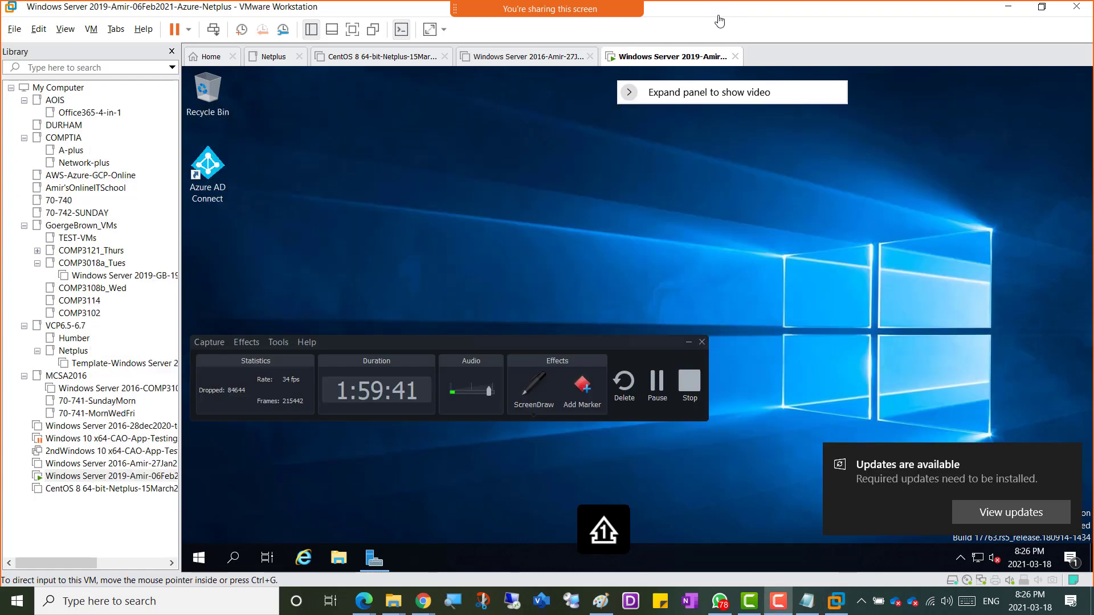
click(747, 6)
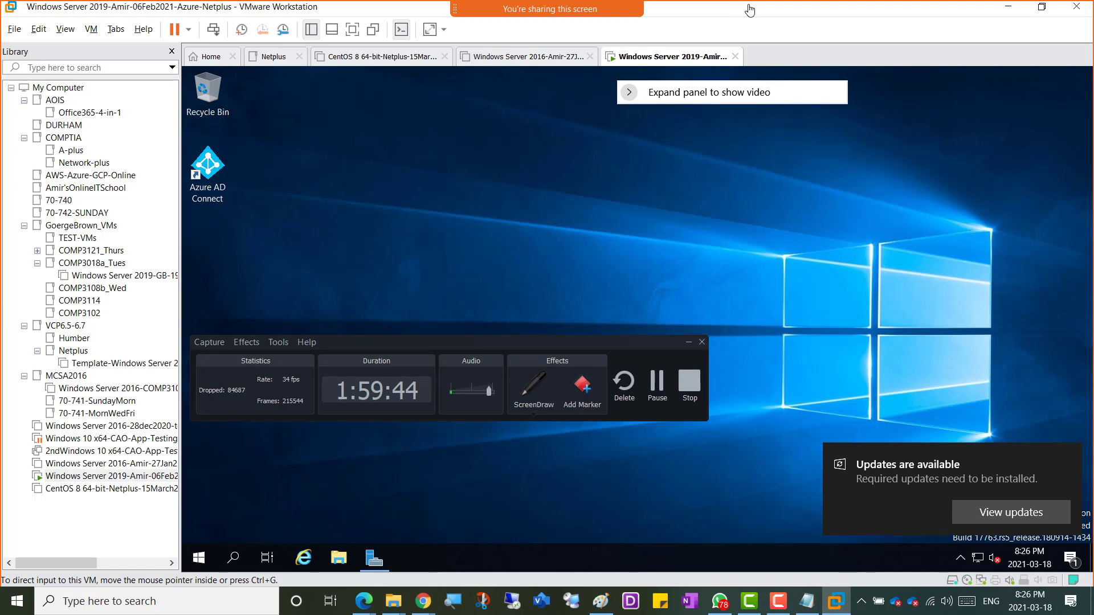
key(alt+Tab)
key(alt+Tab)
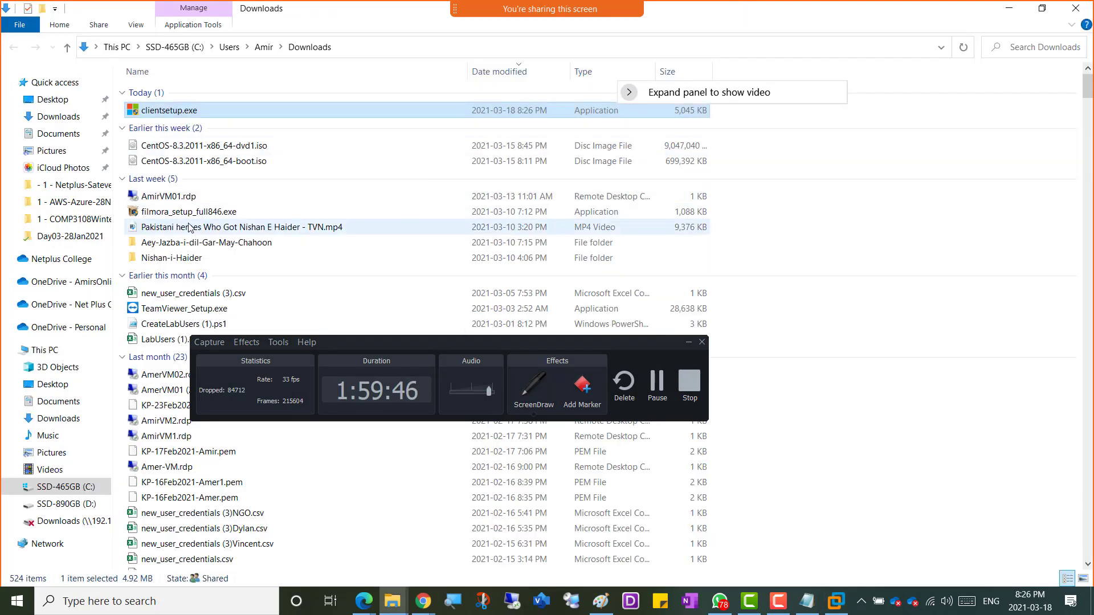
Step: Recopy clientsetup.exe on the host and try pasting it into the VM's Downloads folder, where Paste is unavailable
right_click(152, 112)
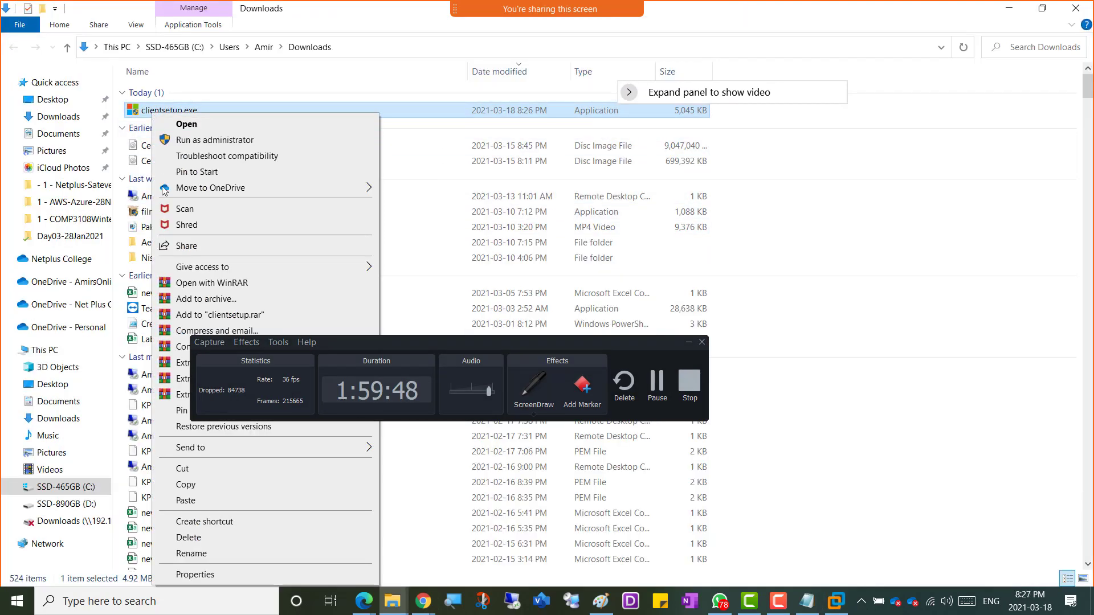
click(185, 485)
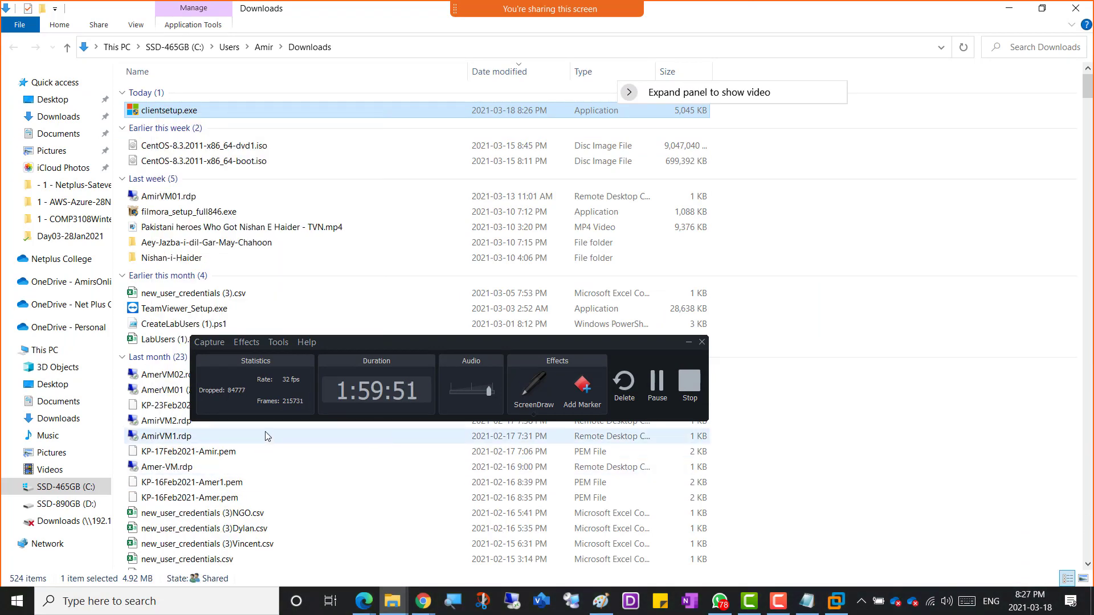
key(alt+Tab)
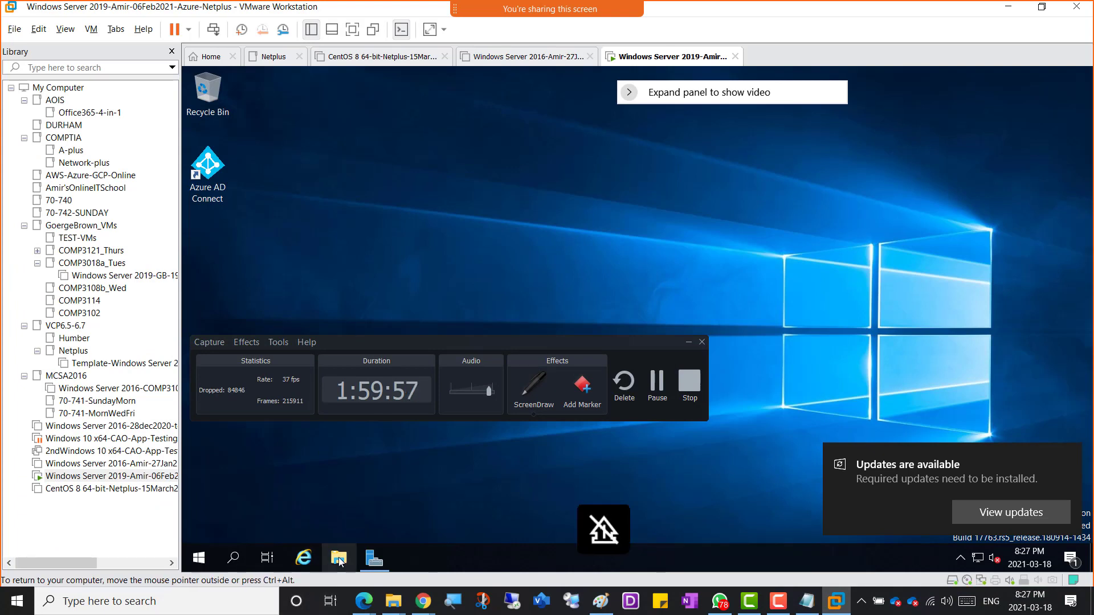
click(688, 343)
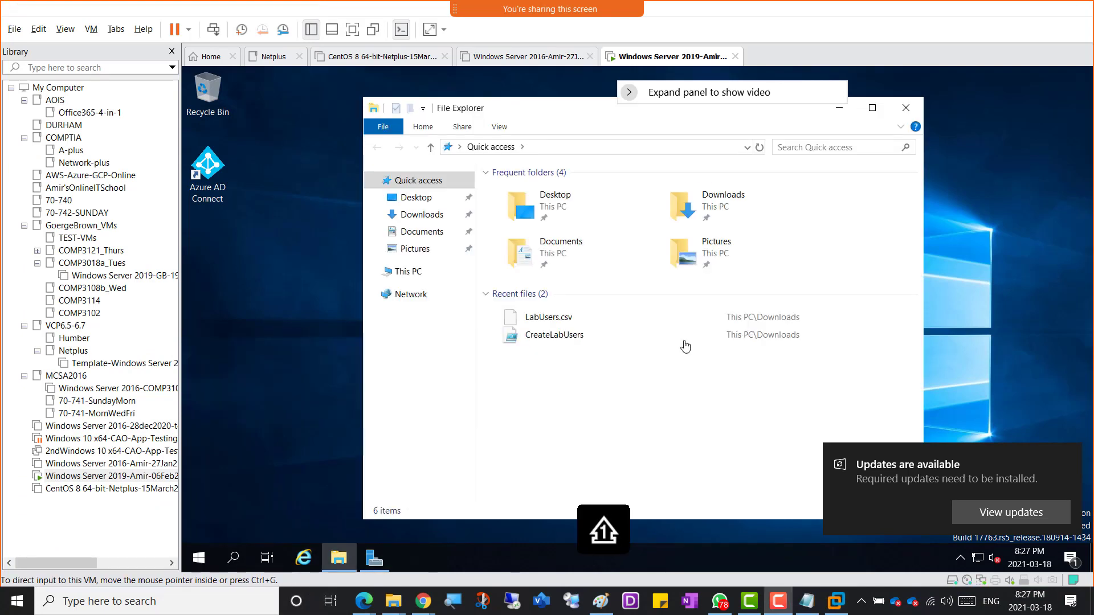
click(420, 214)
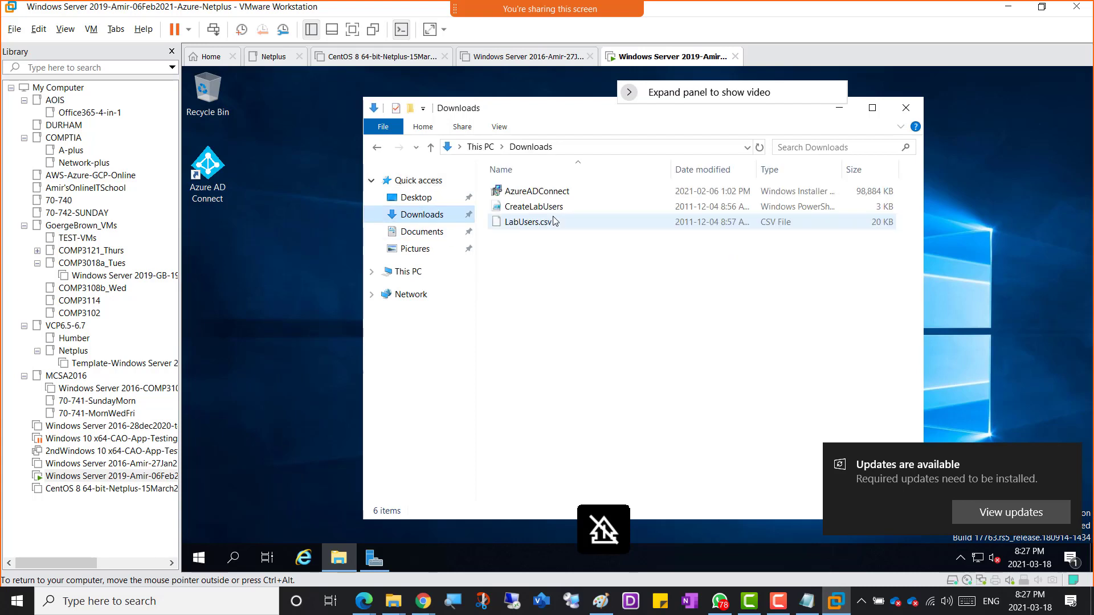
right_click(531, 262)
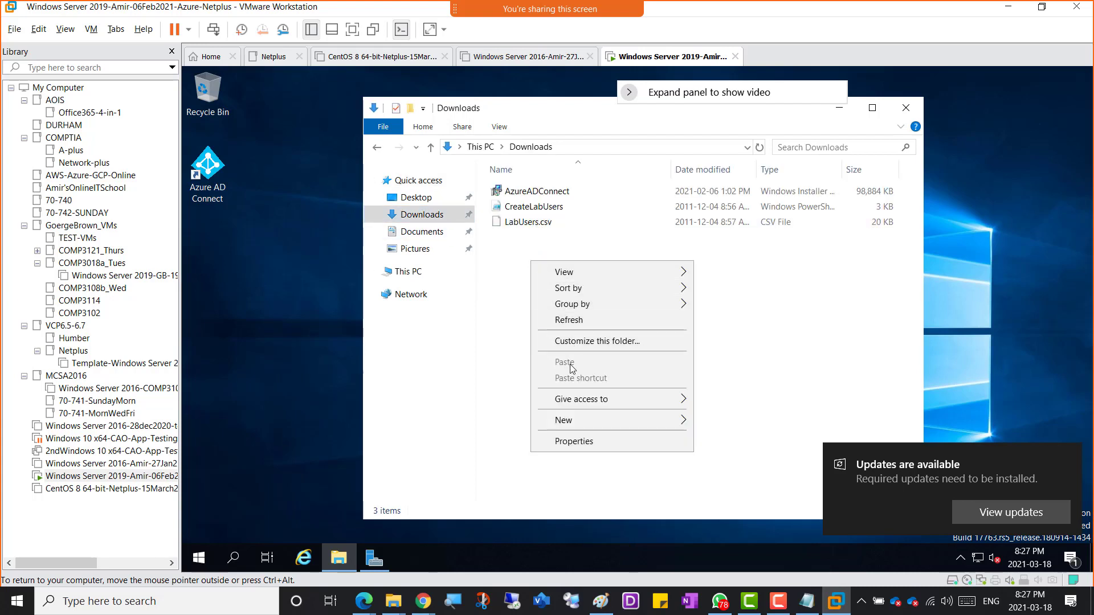
click(732, 308)
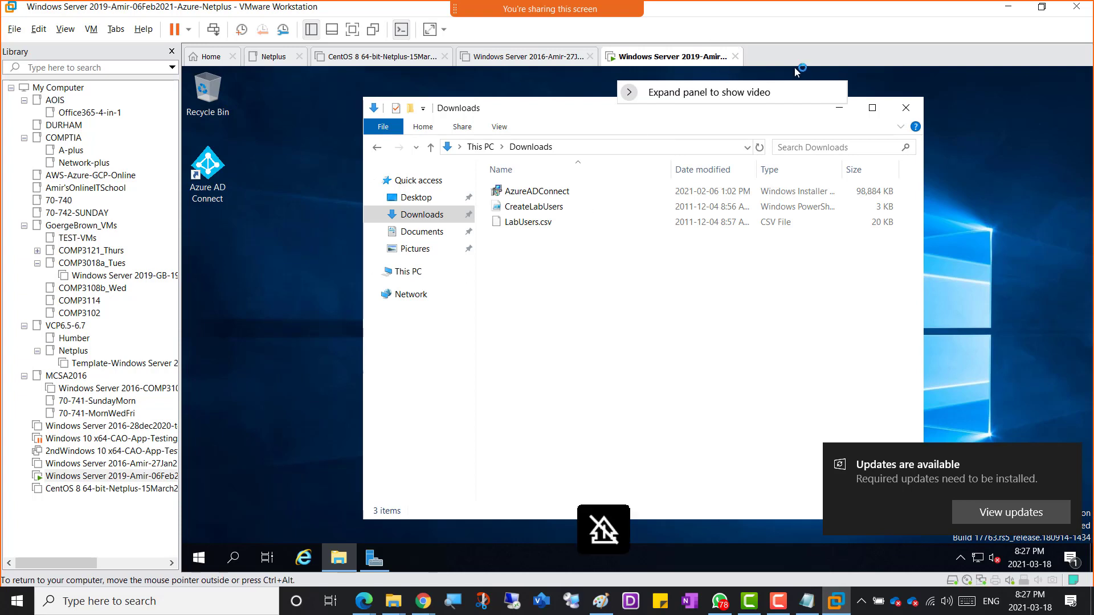
Step: Make a third attempt: copy the installer on the host again and retry pasting it in the VM's Downloads folder
right_click(678, 62)
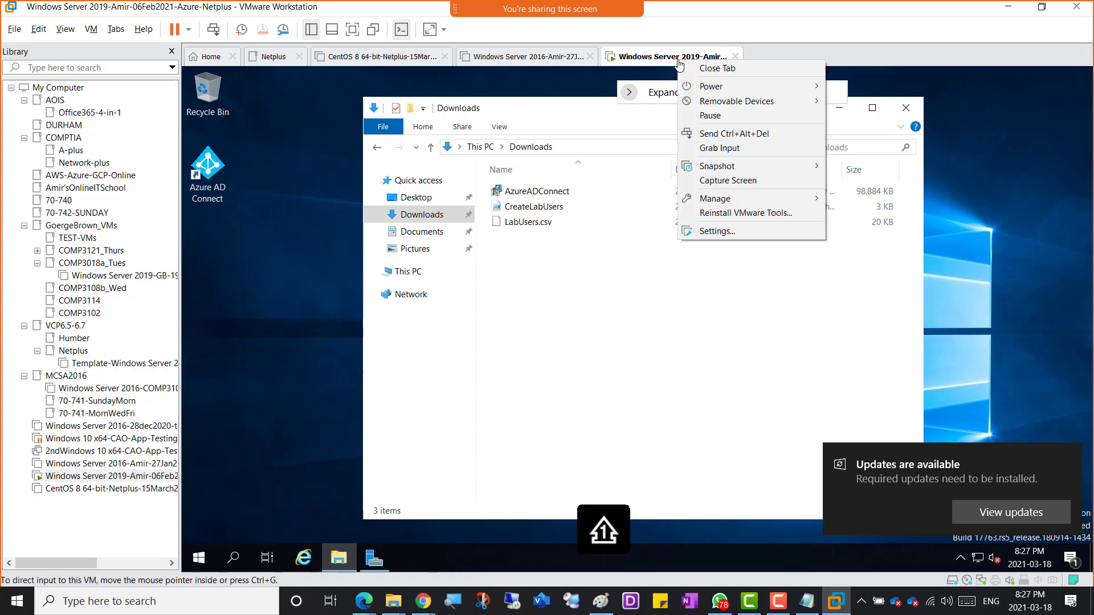
click(785, 11)
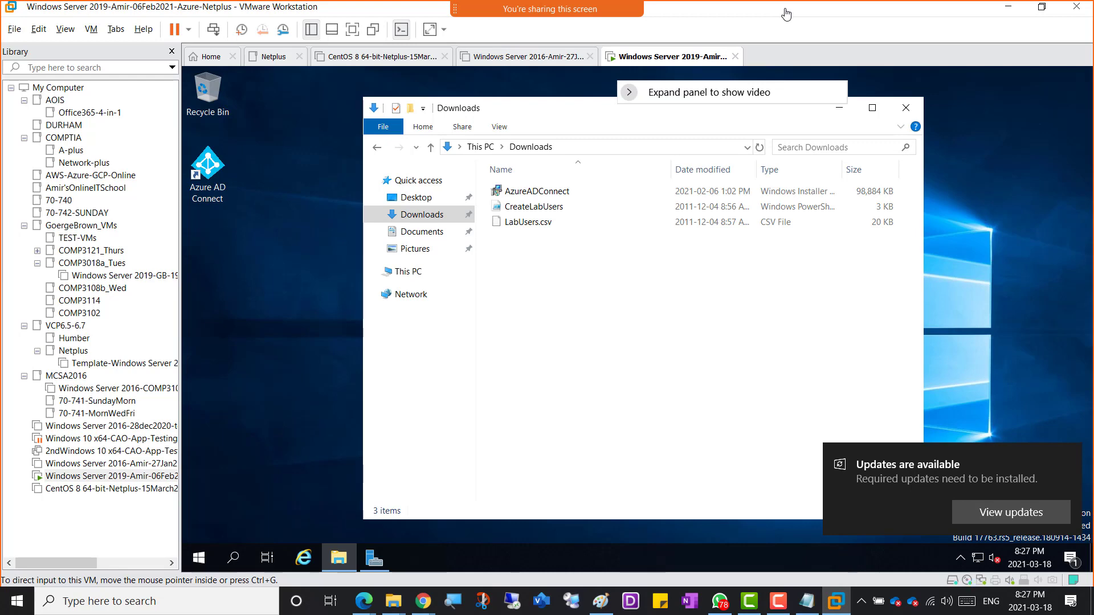
key(alt+Tab)
key(alt+Tab)
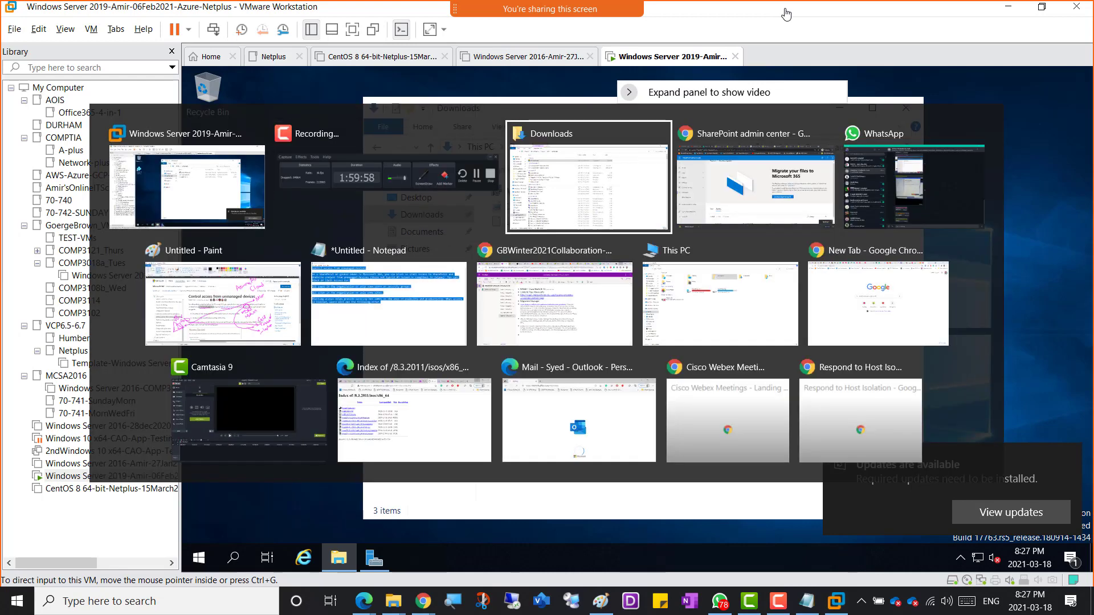
right_click(164, 114)
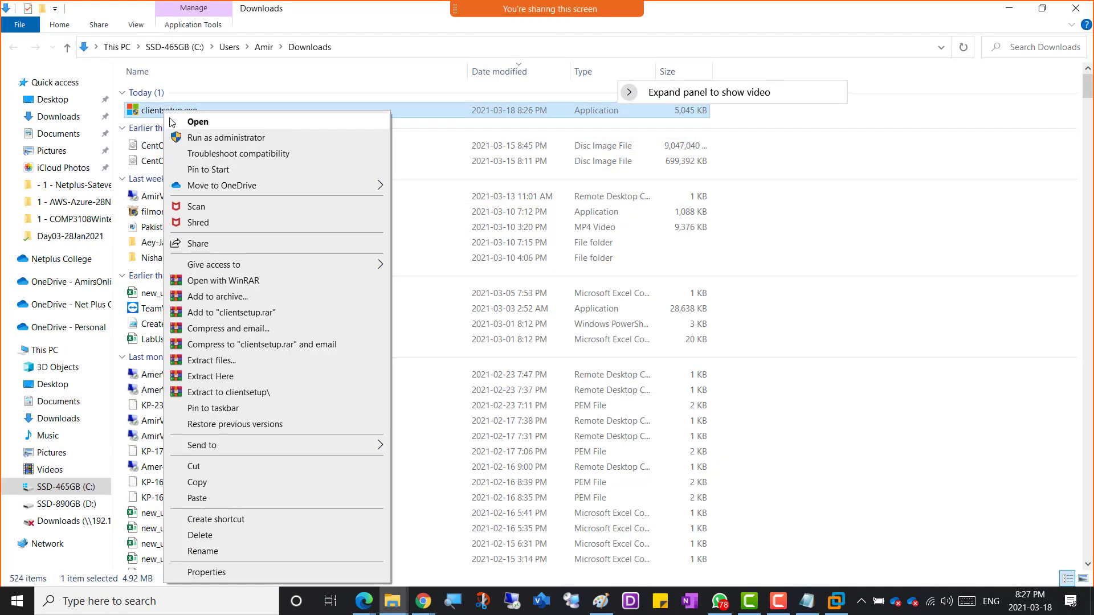
click(197, 486)
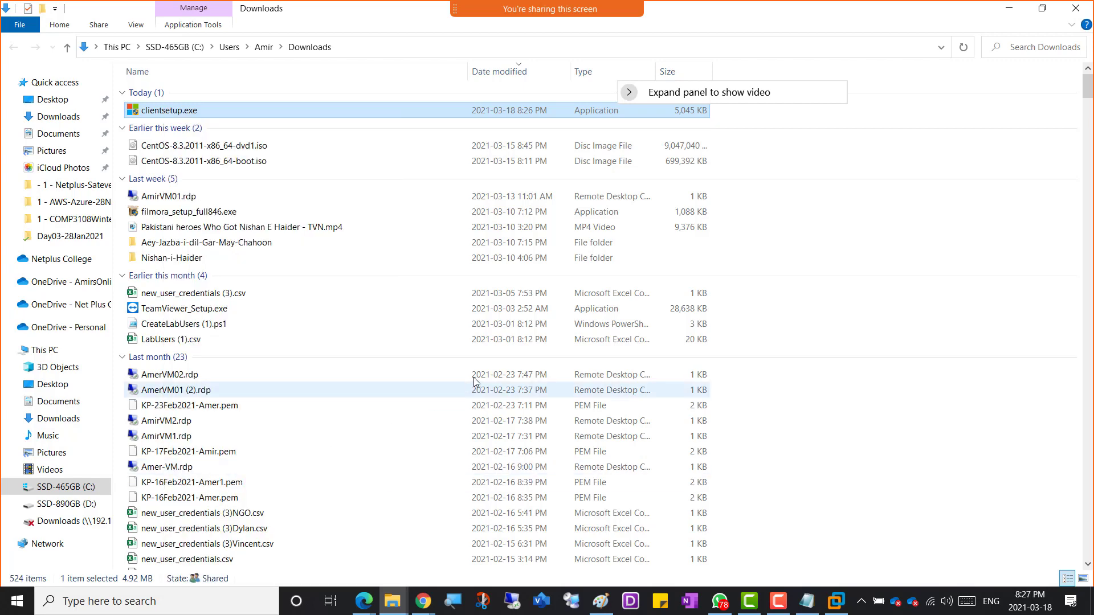
key(alt+Tab)
right_click(515, 266)
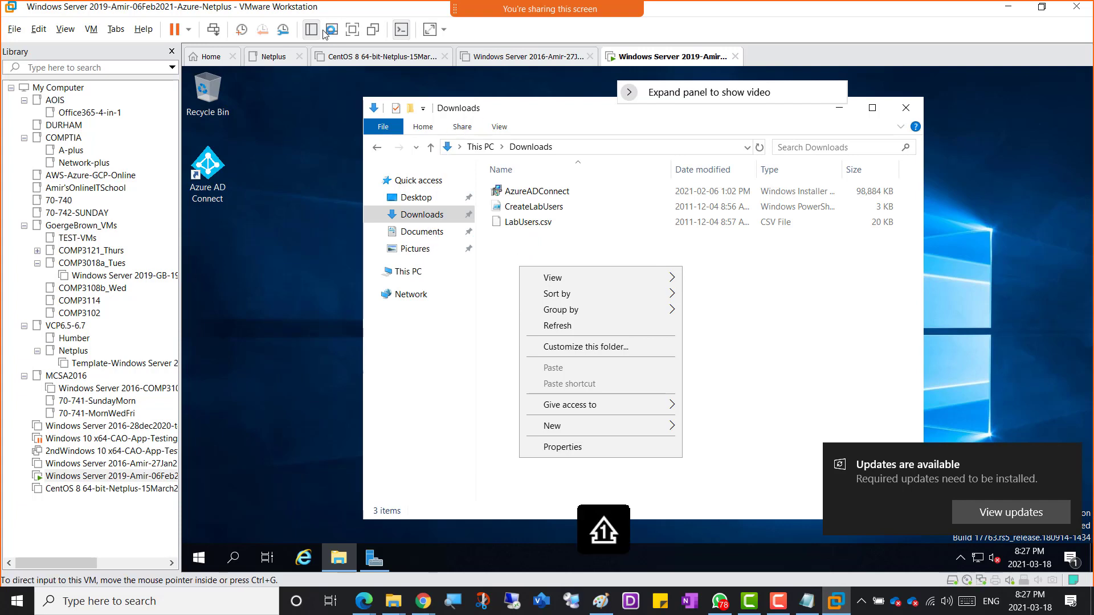
right_click(672, 58)
Step: In VM Settings, enable Shared Folders until next power off and map them as a network drive
click(706, 231)
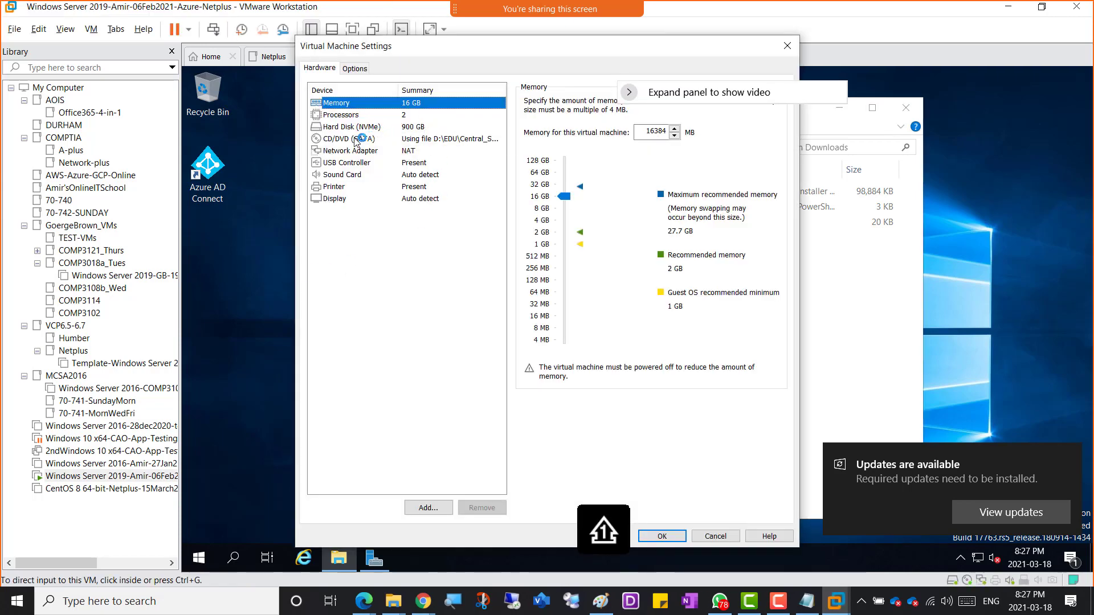
click(354, 69)
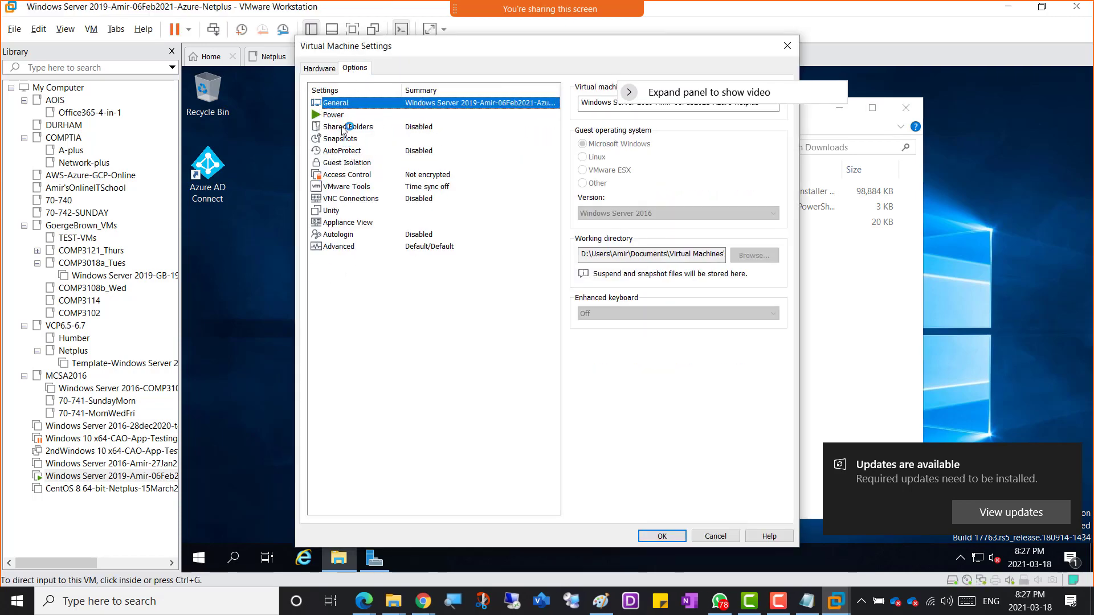
click(344, 128)
click(612, 169)
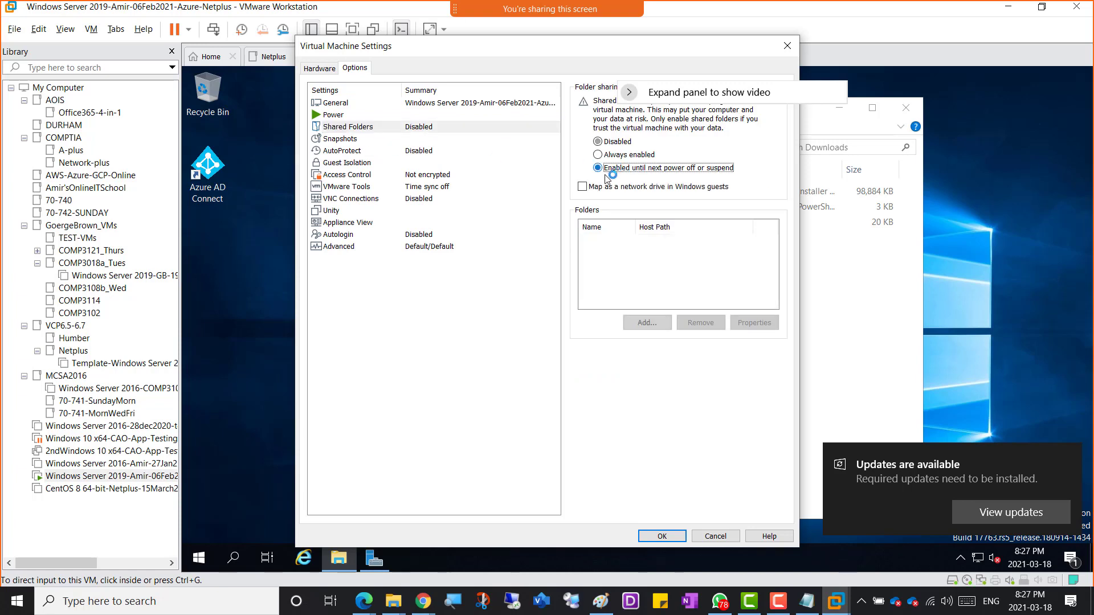
click(582, 187)
Step: Add the host Downloads folder as a shared folder and save the VM settings
click(650, 323)
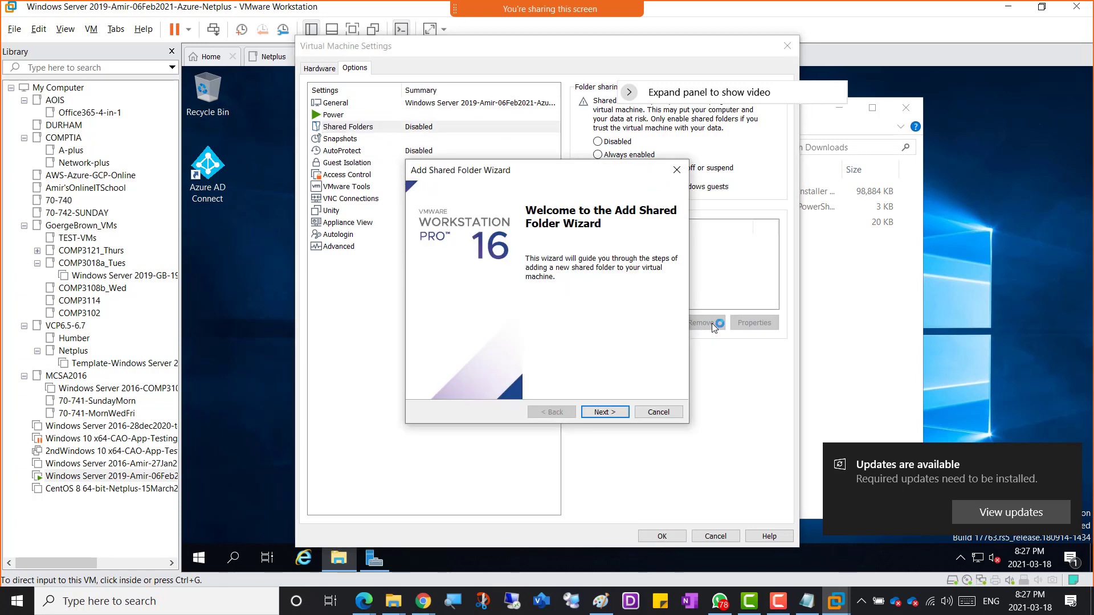
click(605, 412)
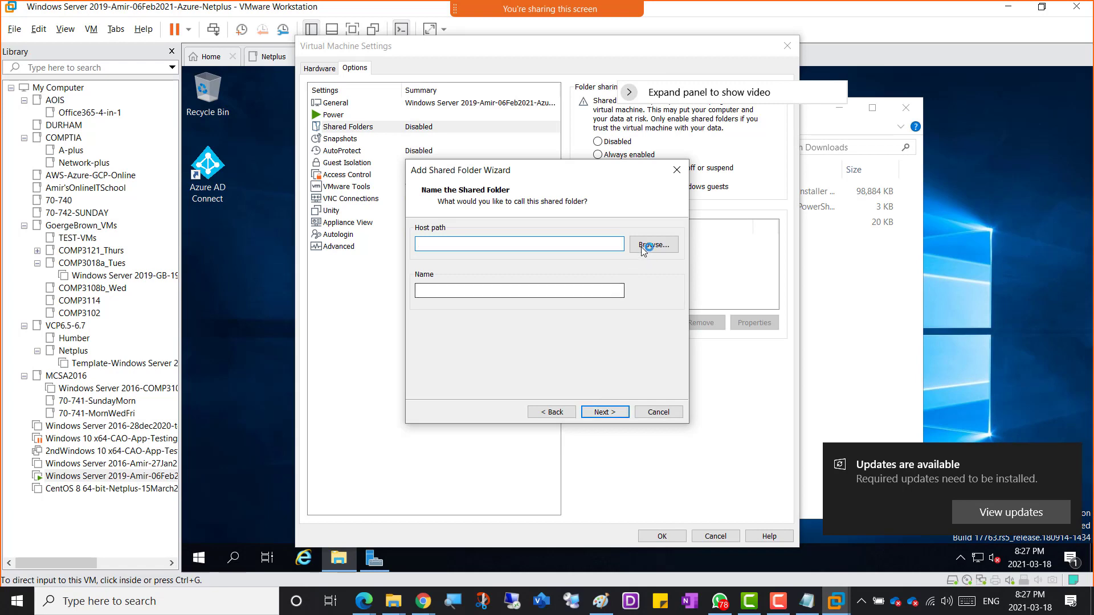
click(655, 245)
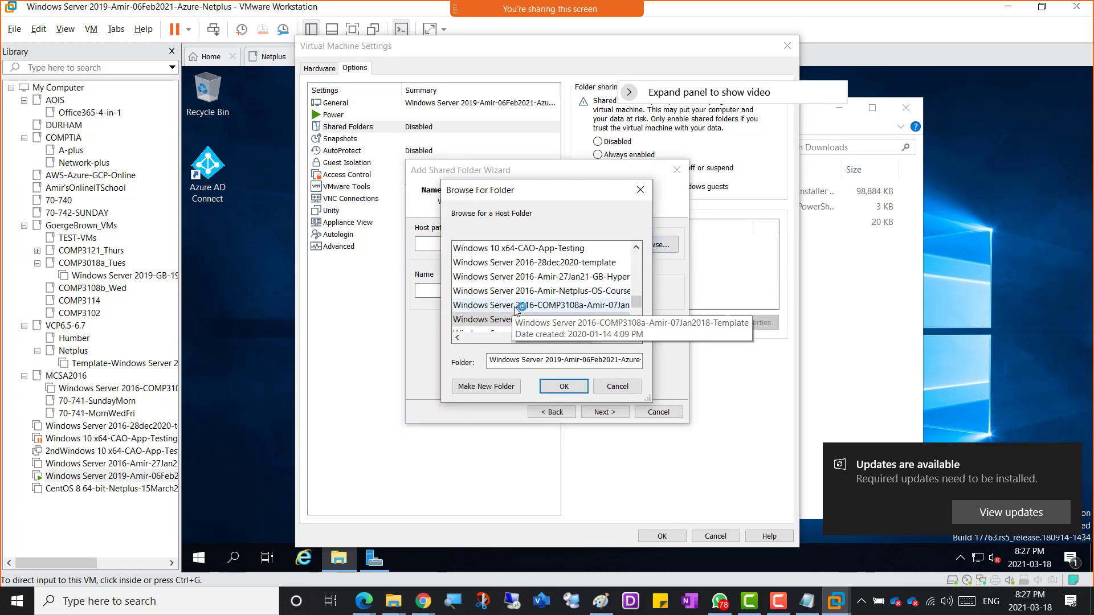
click(484, 338)
scroll(512, 291, up, 5)
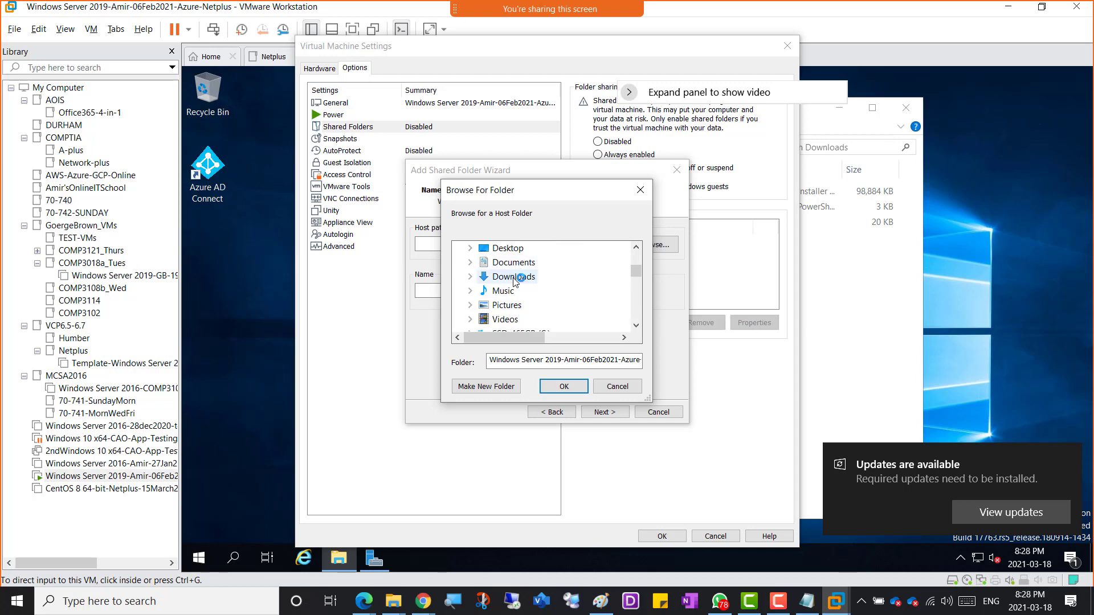
click(514, 276)
click(564, 386)
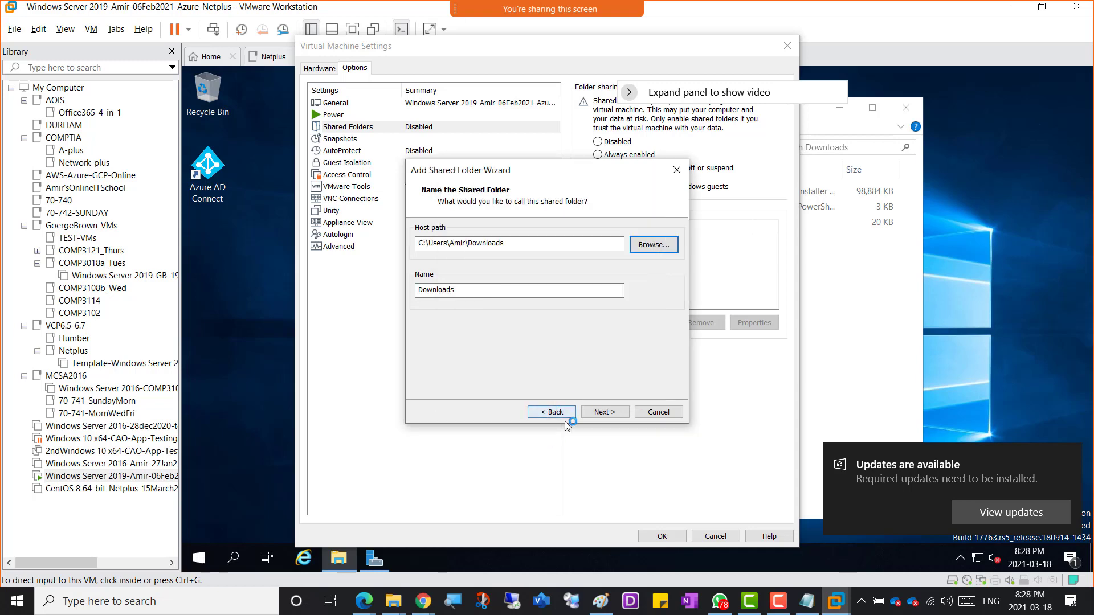
click(602, 413)
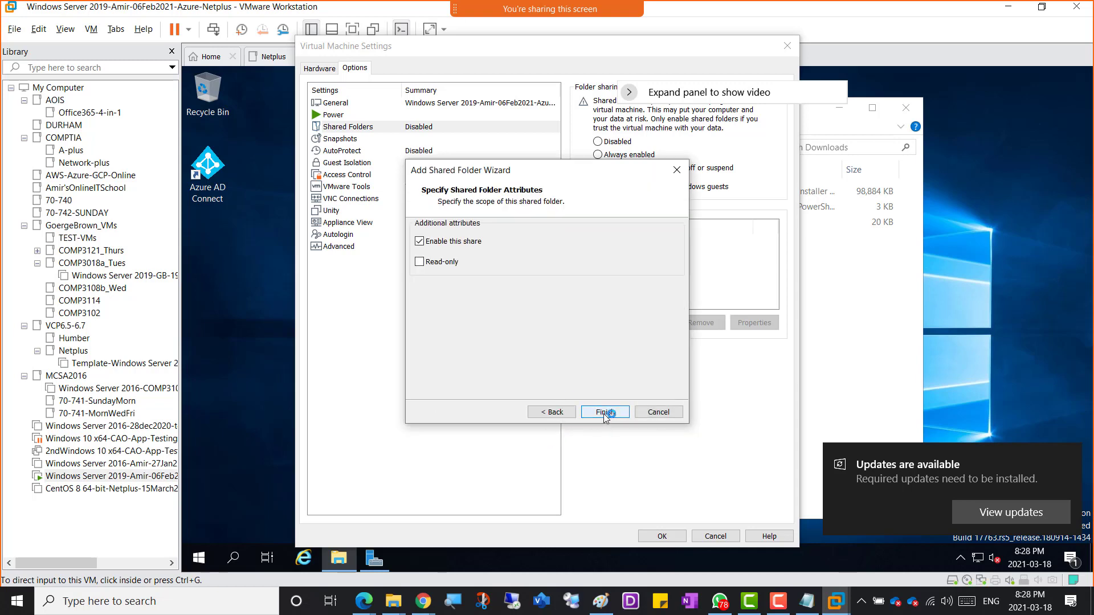
click(605, 413)
click(652, 538)
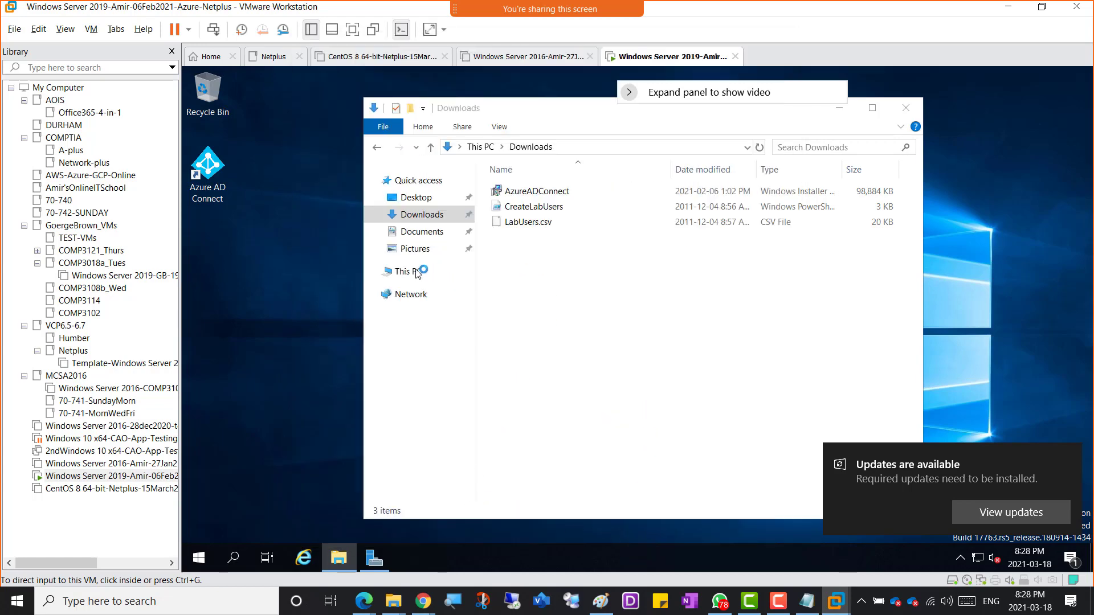
Step: Copy clientsetup from Shared Folders (Z:) > Downloads and paste it into the VM's own Downloads folder
click(417, 272)
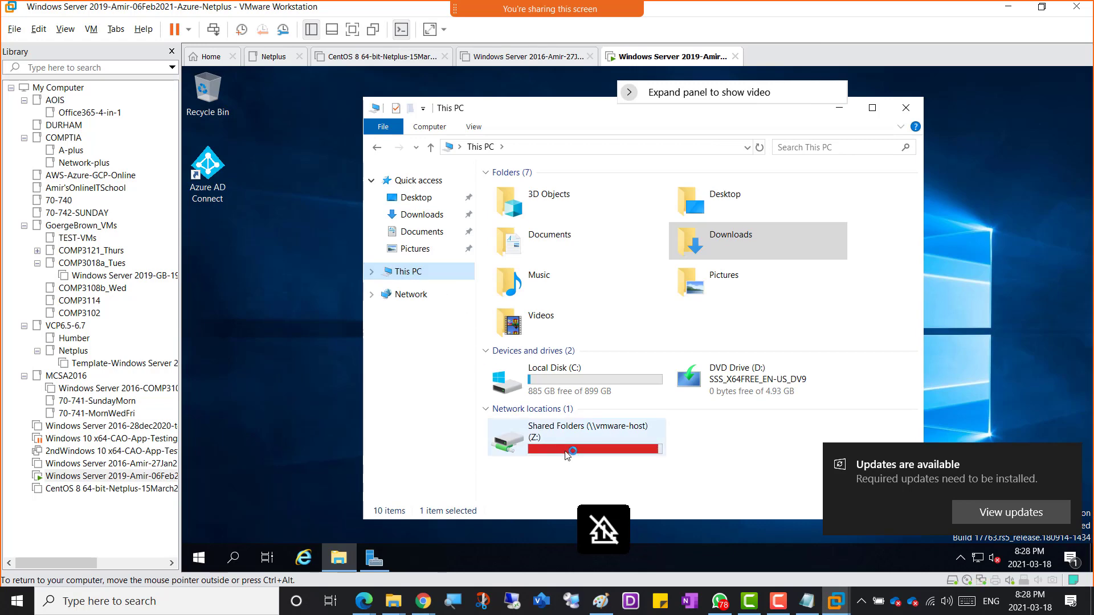
double_click(567, 455)
click(520, 194)
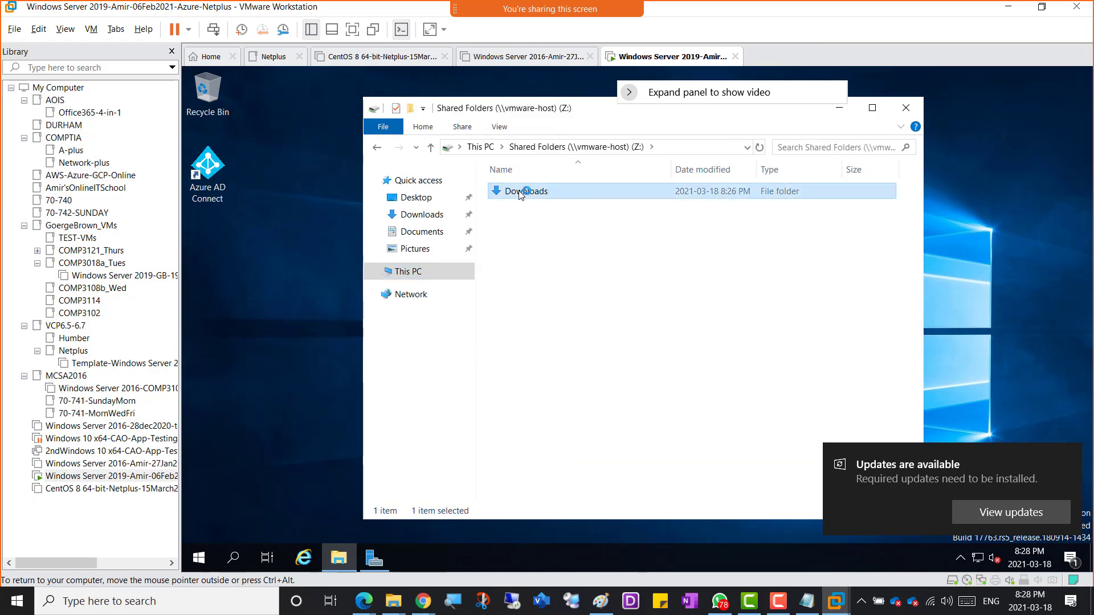
click(694, 172)
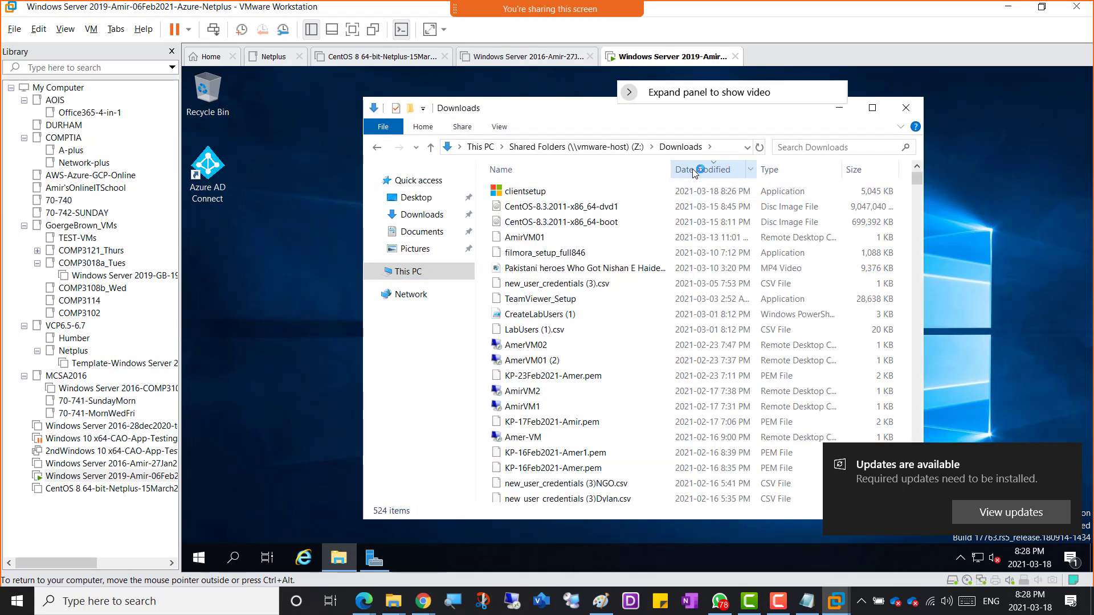
right_click(526, 192)
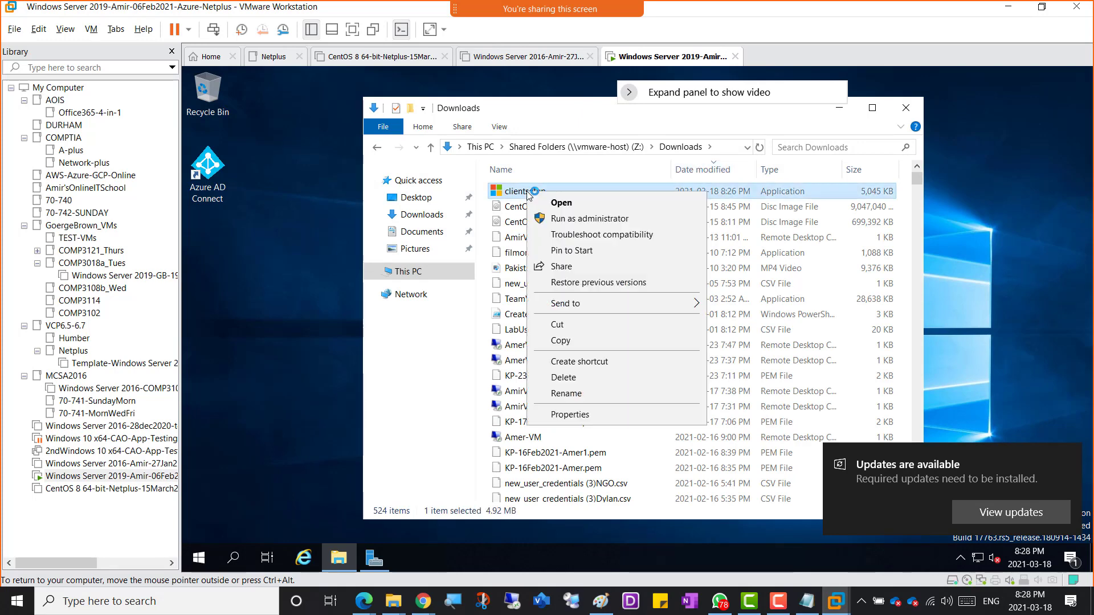
click(559, 344)
click(421, 215)
right_click(516, 269)
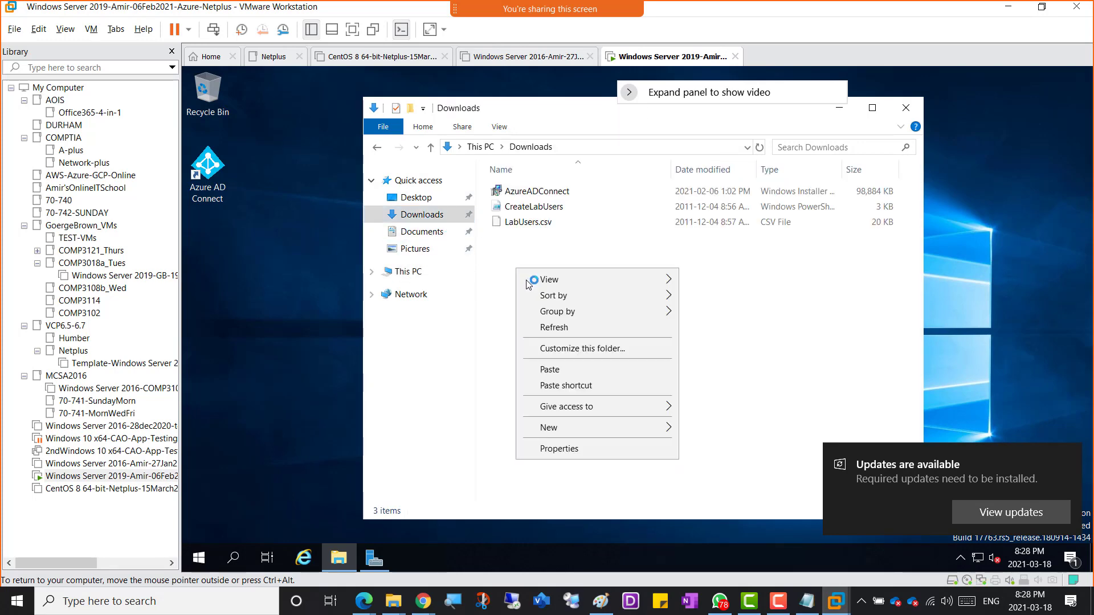
click(550, 369)
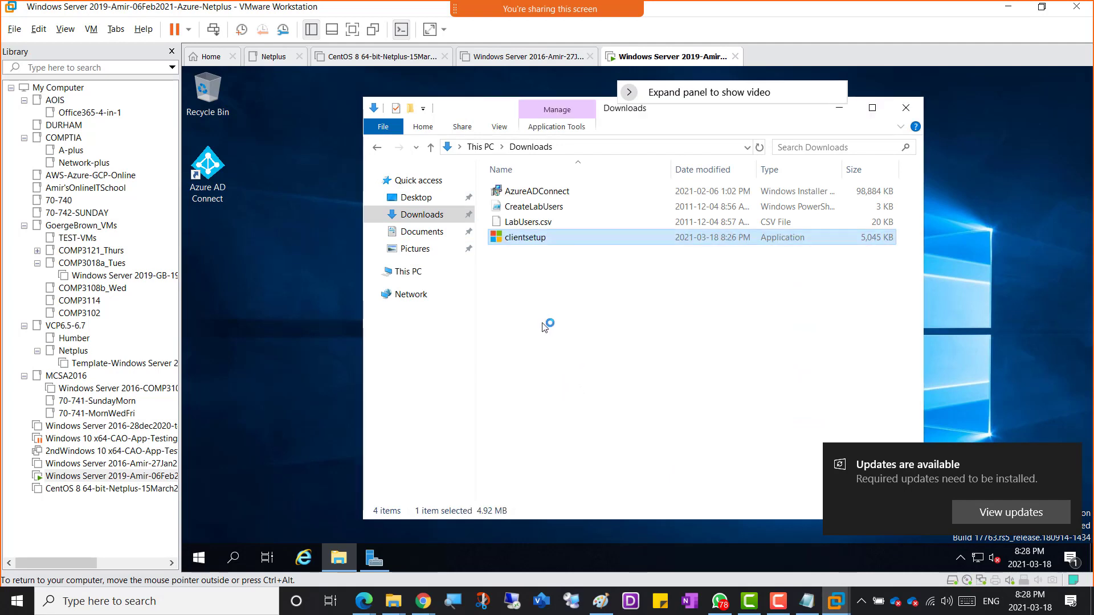
click(531, 282)
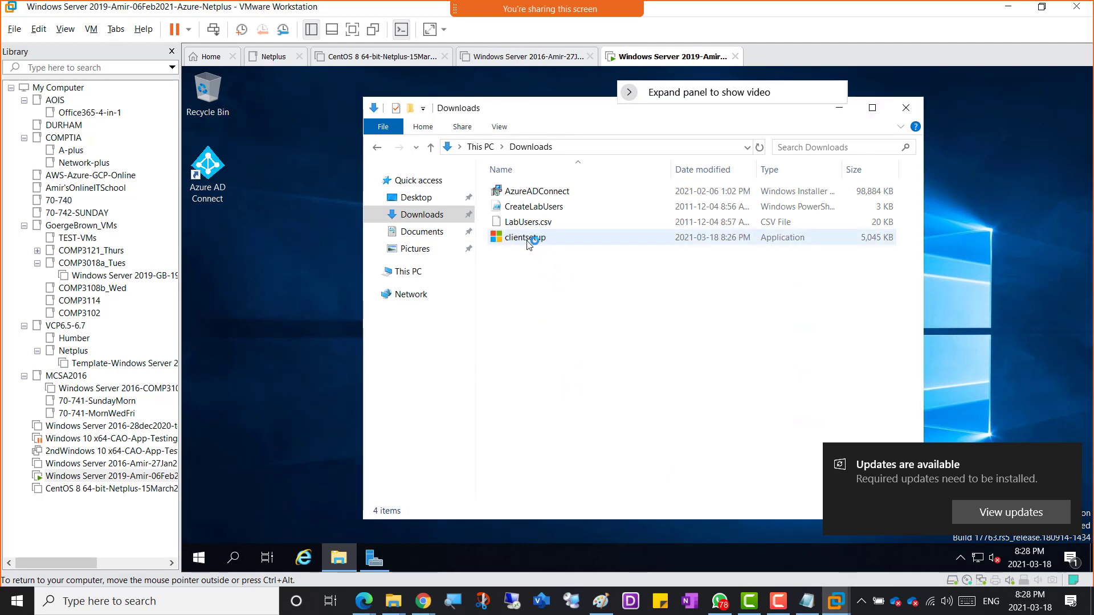
mouse_move(523, 241)
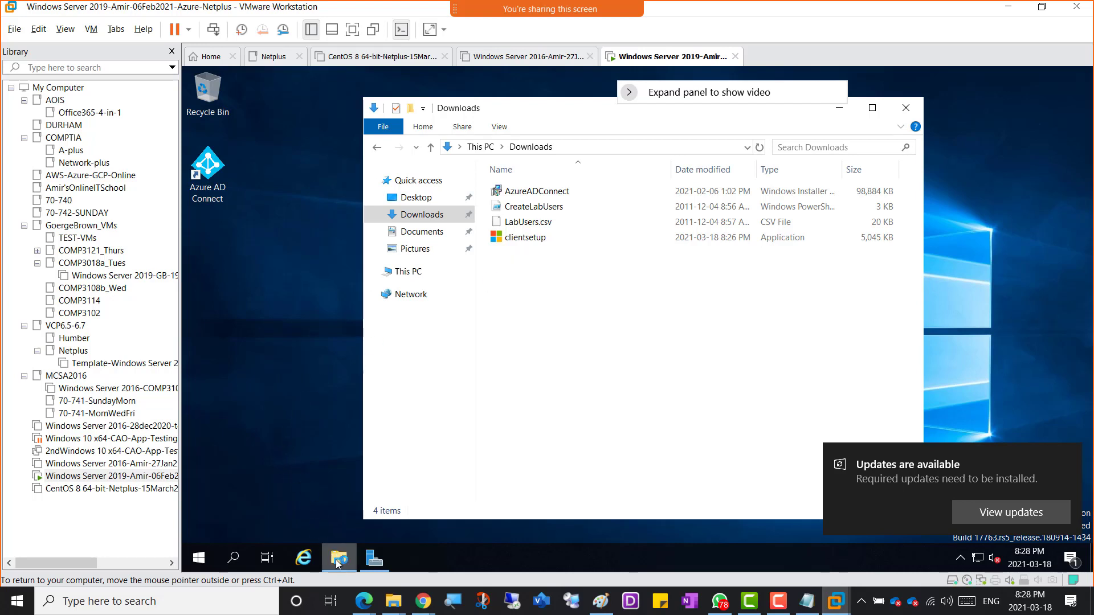
Step: Create a new folder named Company-Shared-Folder on the VM's Local Disk (C:)
click(408, 272)
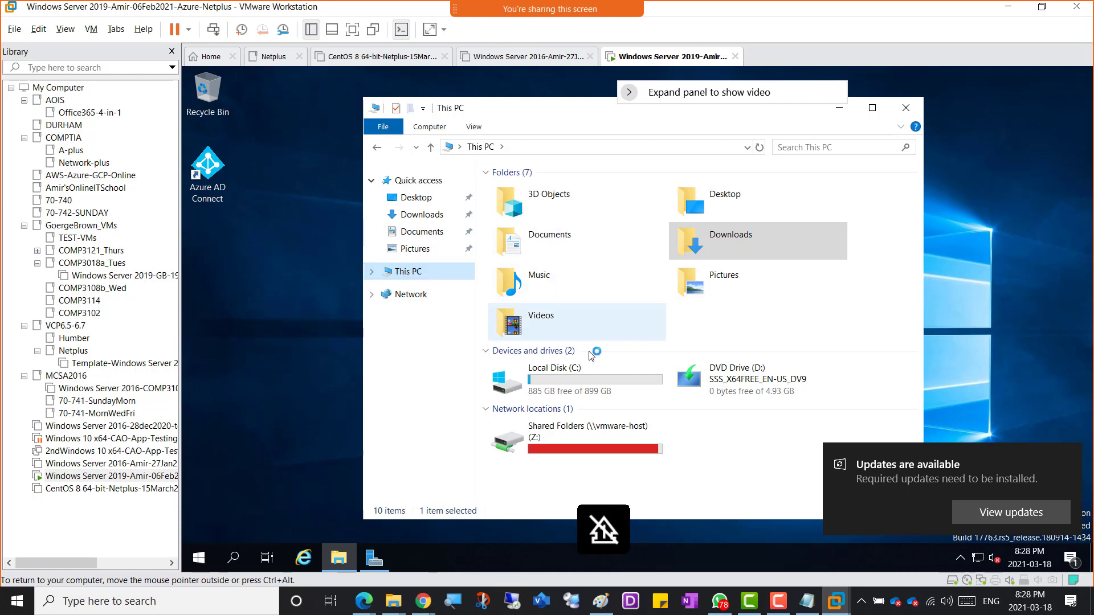
double_click(567, 380)
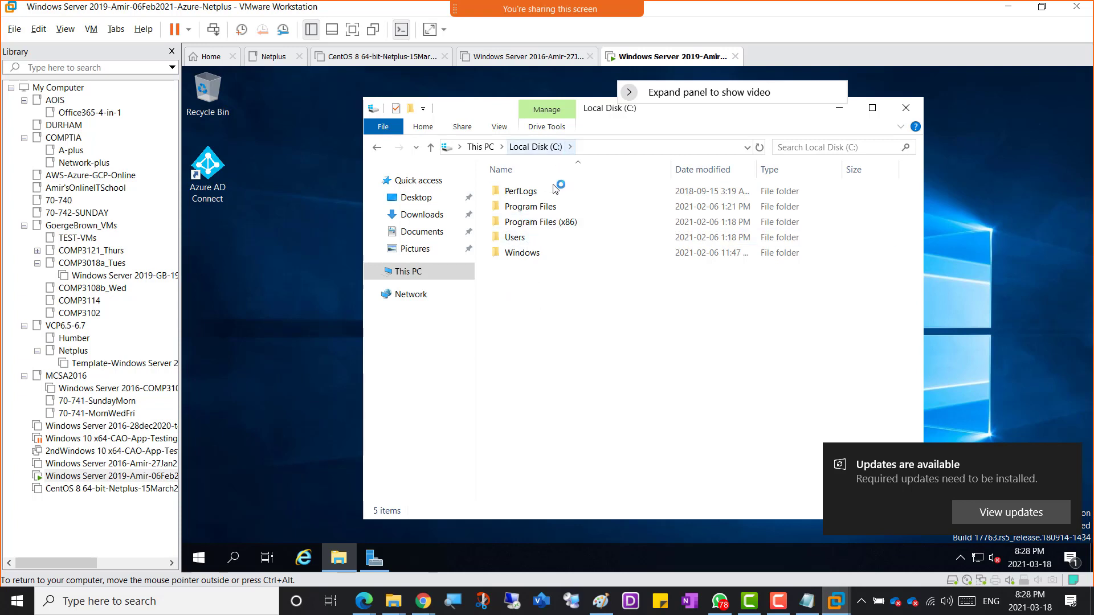
right_click(523, 265)
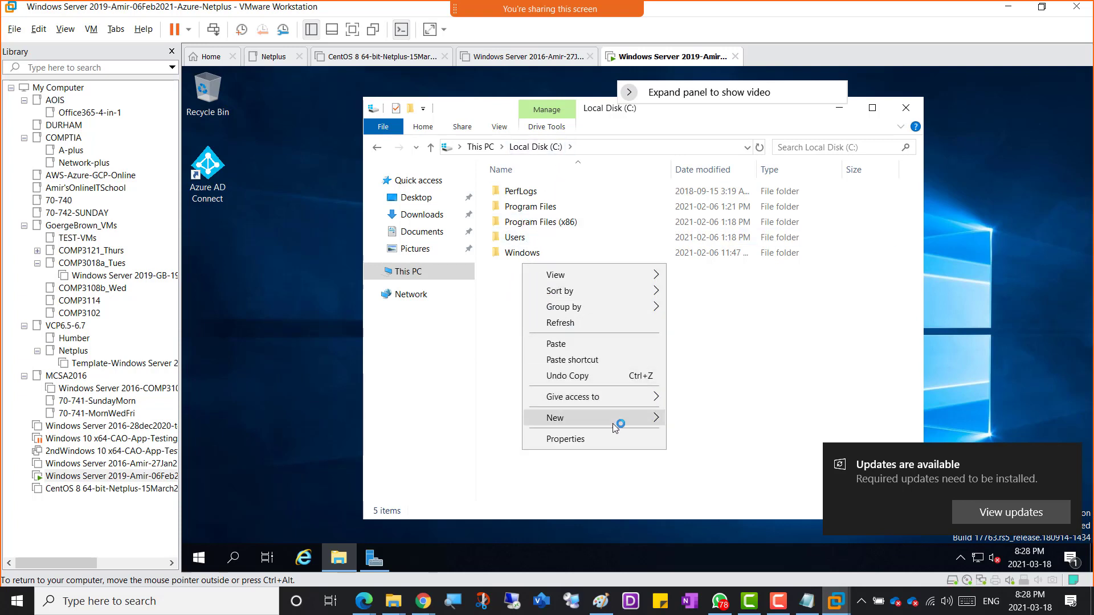
mouse_move(613, 422)
click(700, 420)
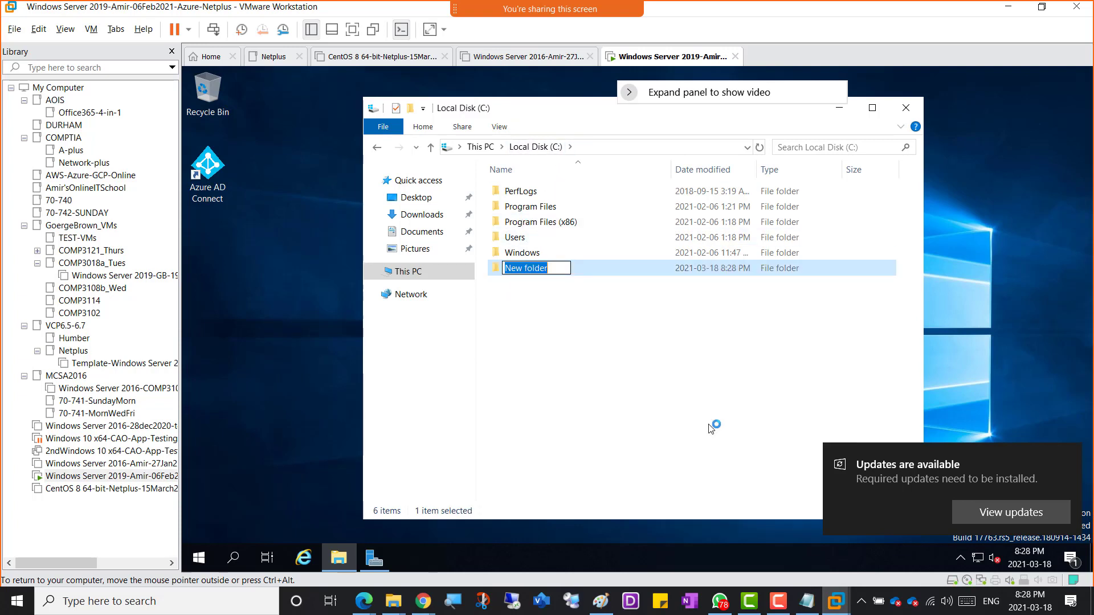
text(Company-Shared-Fol)
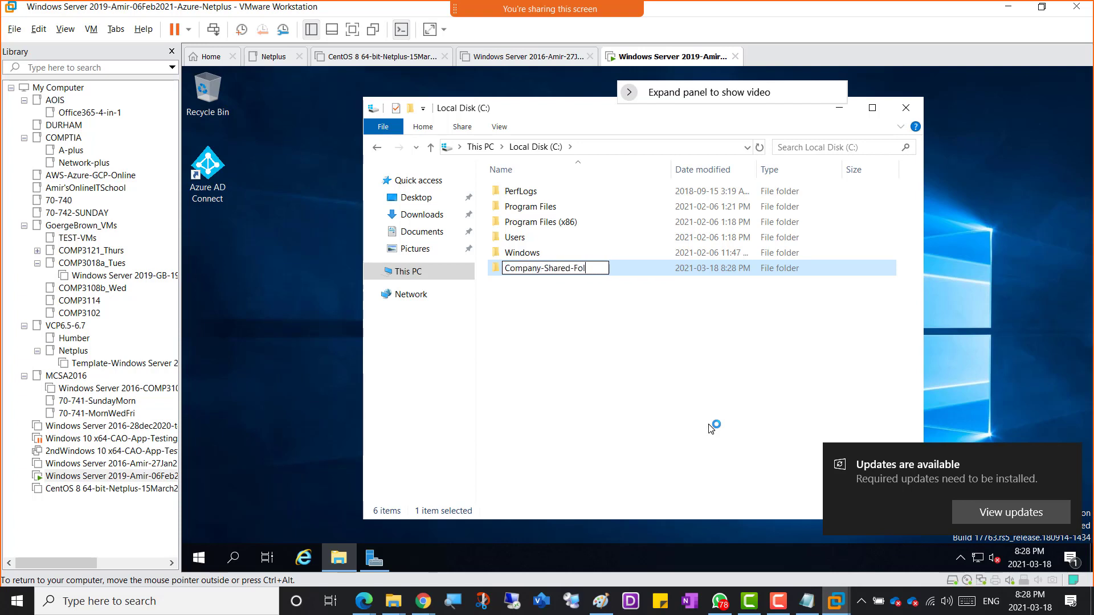
text(der)
click(587, 359)
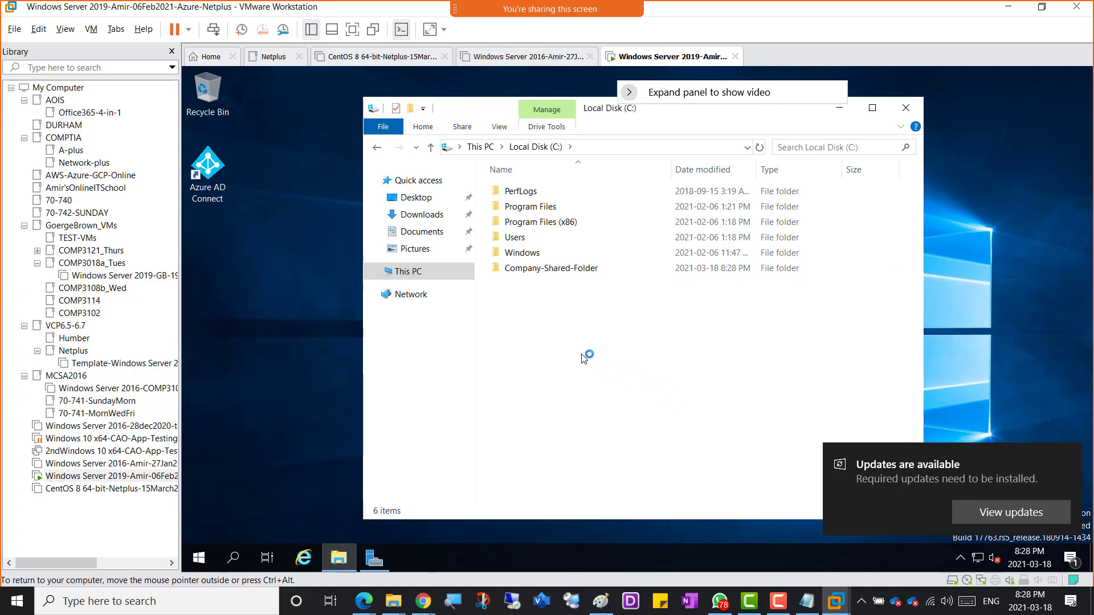
Step: Share Company-Shared-Folder with Everyone at Read/Write permission
right_click(548, 271)
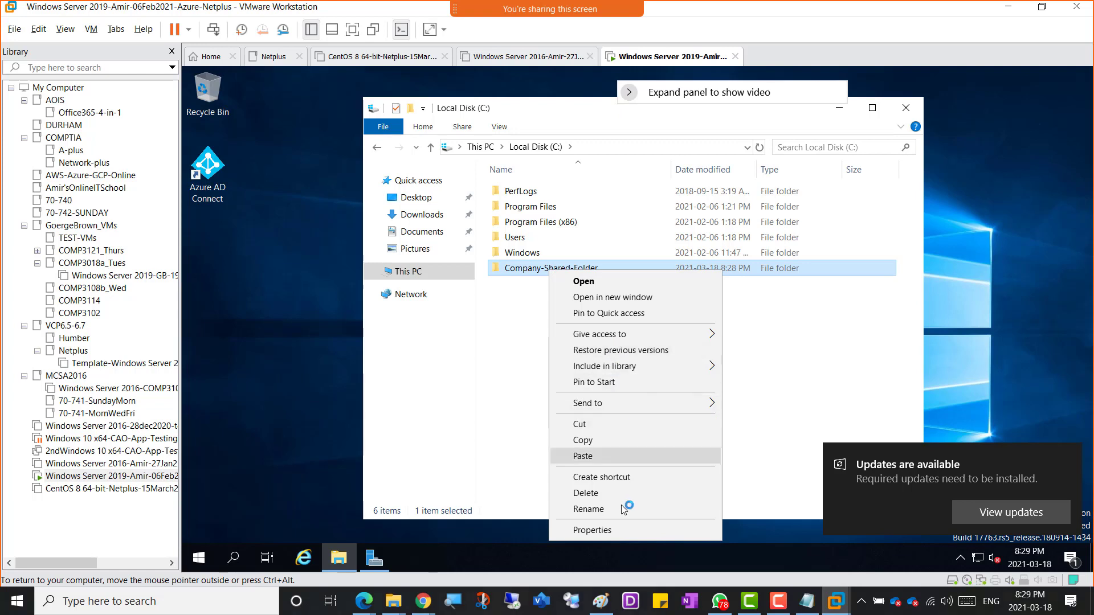
click(625, 534)
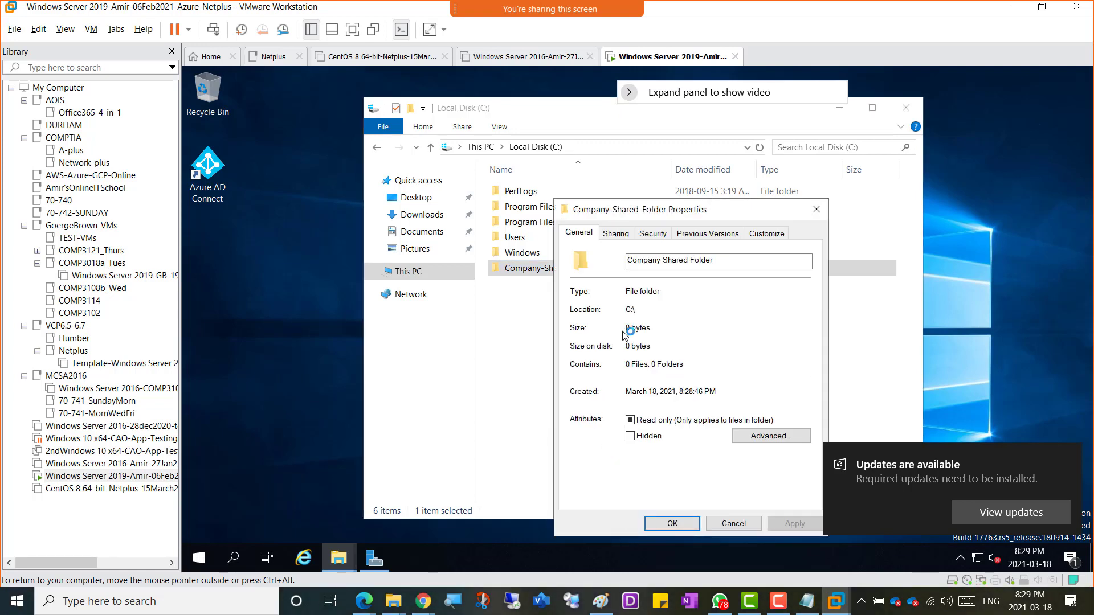
click(616, 234)
click(604, 327)
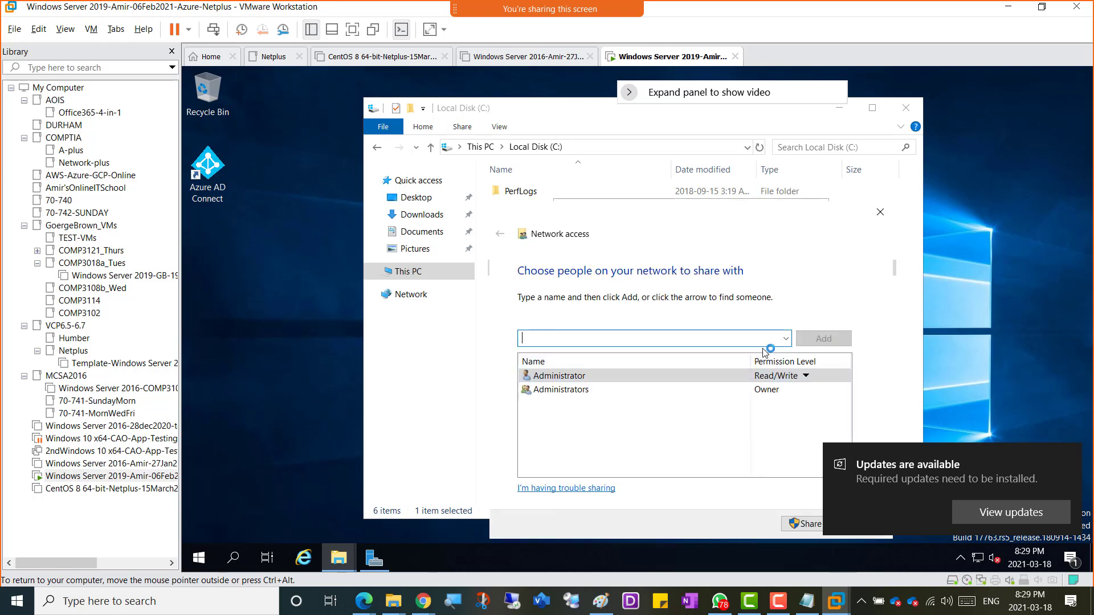
click(785, 339)
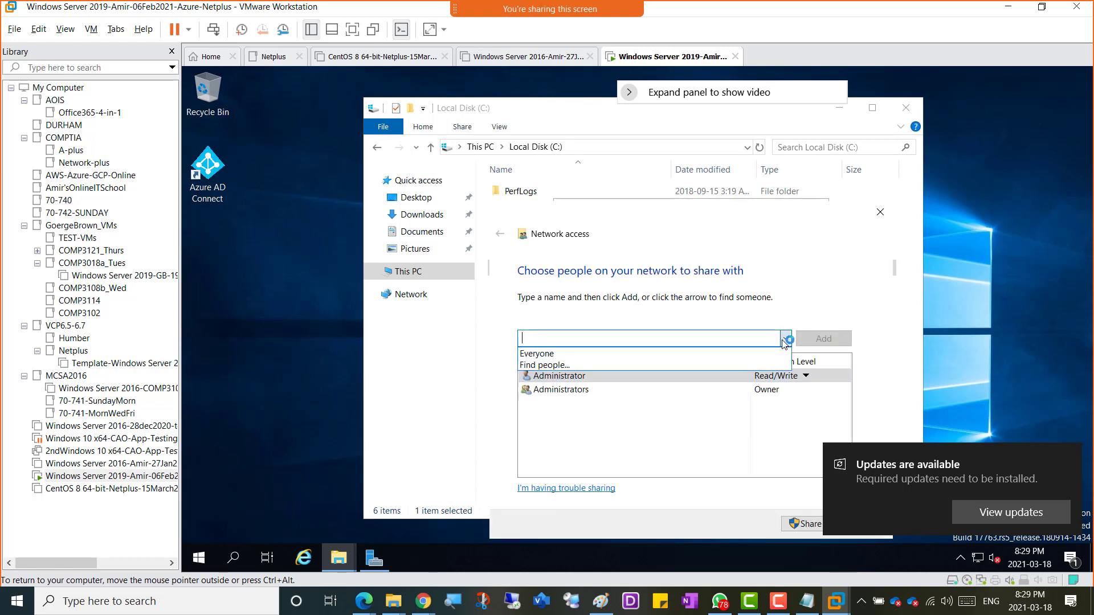
click(624, 351)
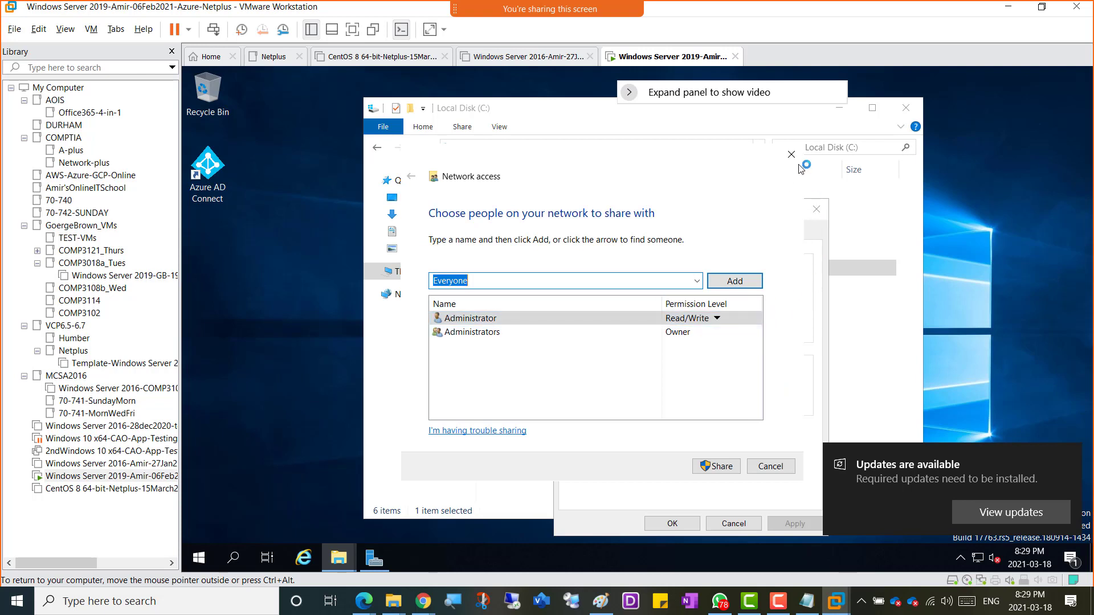
click(735, 281)
click(696, 280)
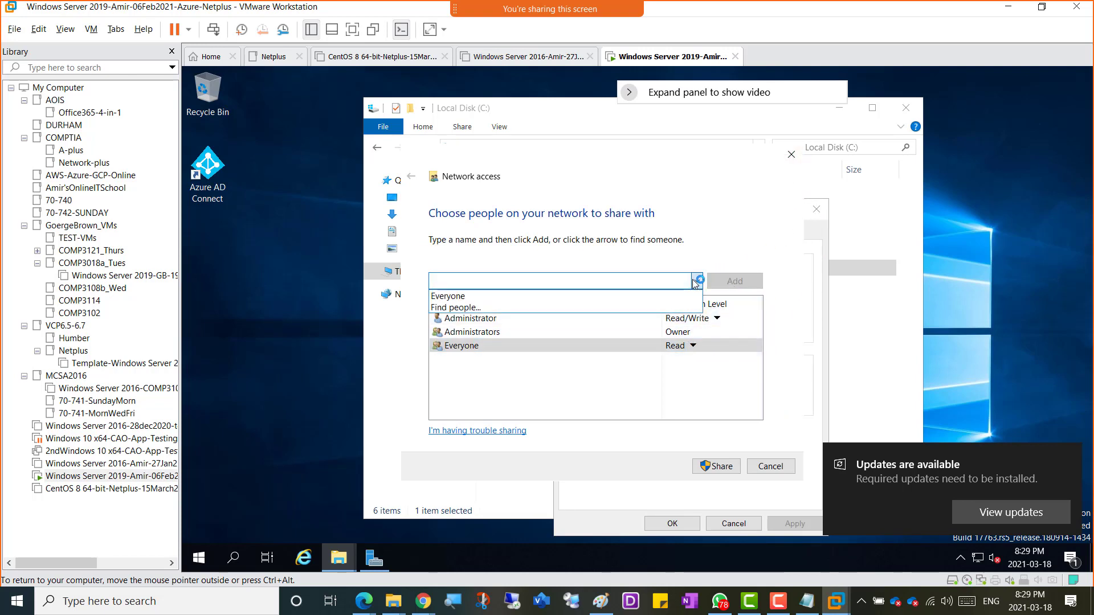
click(675, 260)
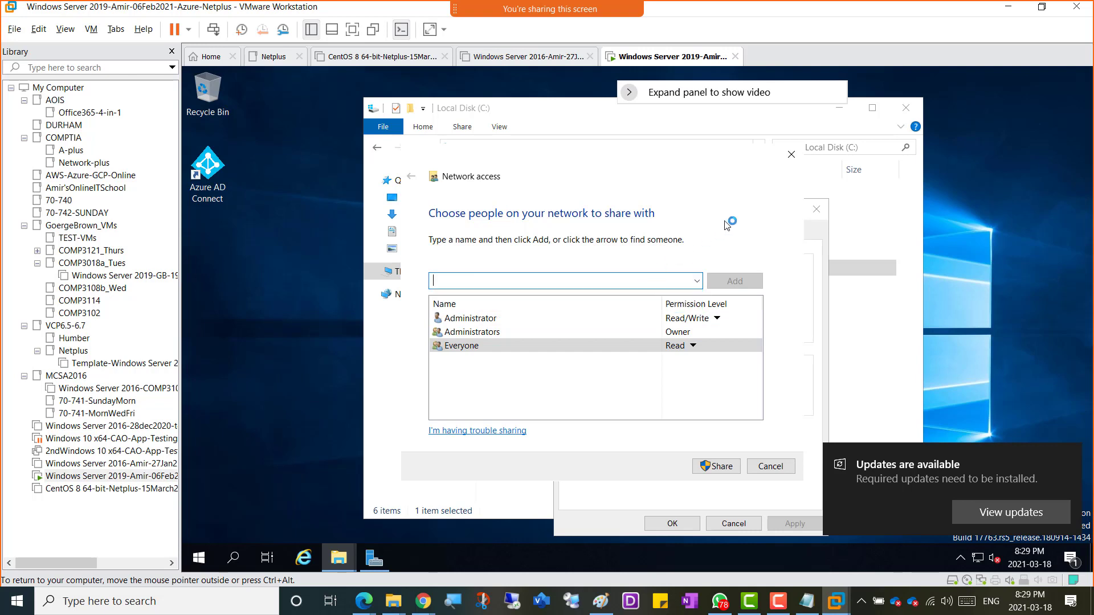
click(691, 346)
click(740, 362)
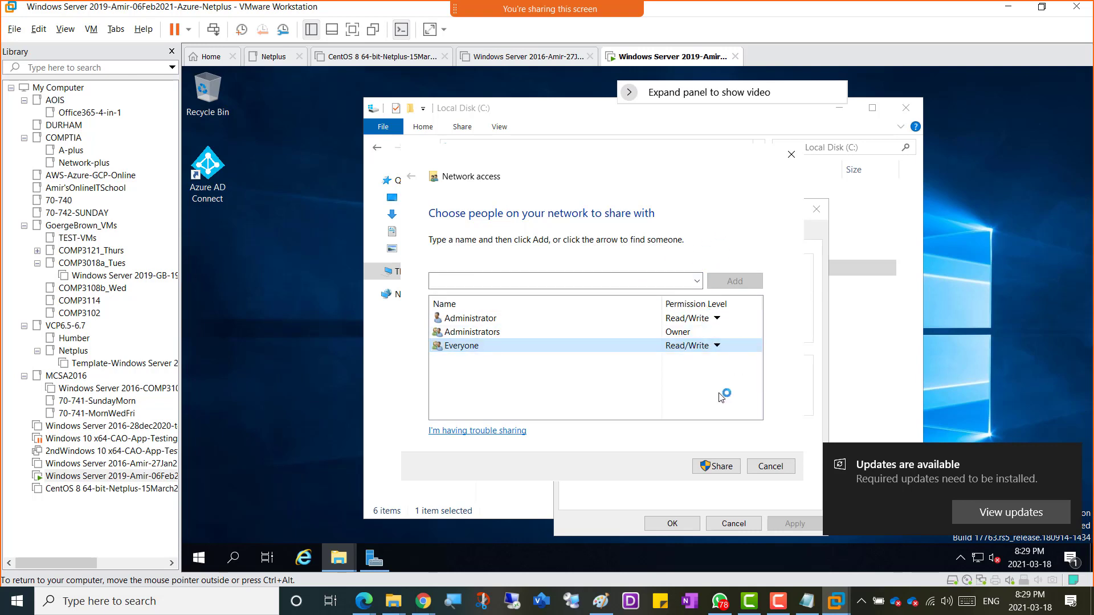
click(716, 467)
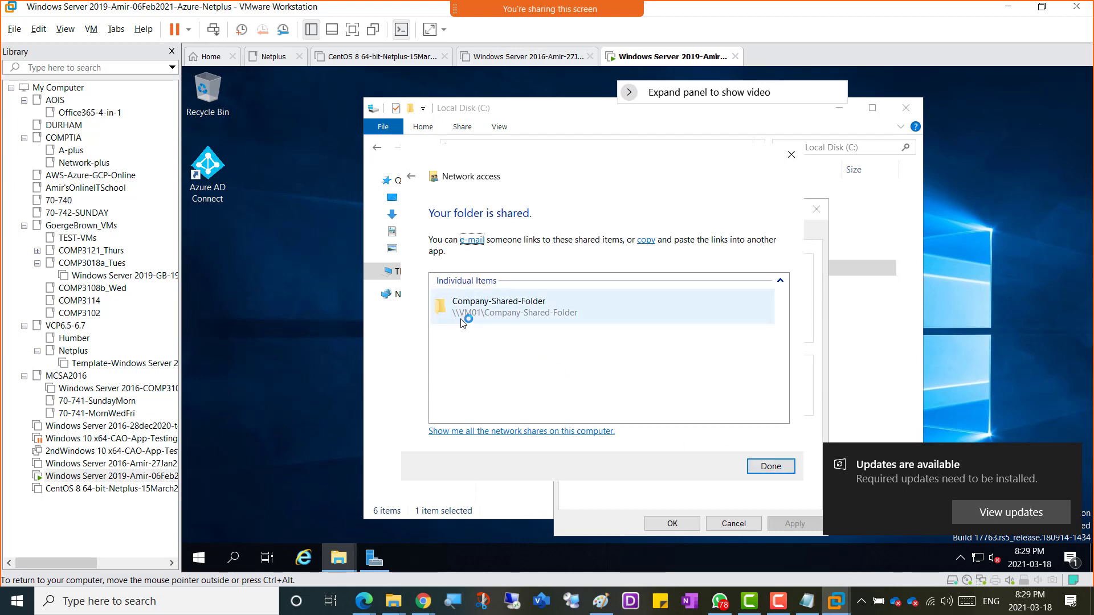
Step: Check the \\VM01\Company-Shared-Folder network path, then finish sharing and close Properties
double_click(496, 311)
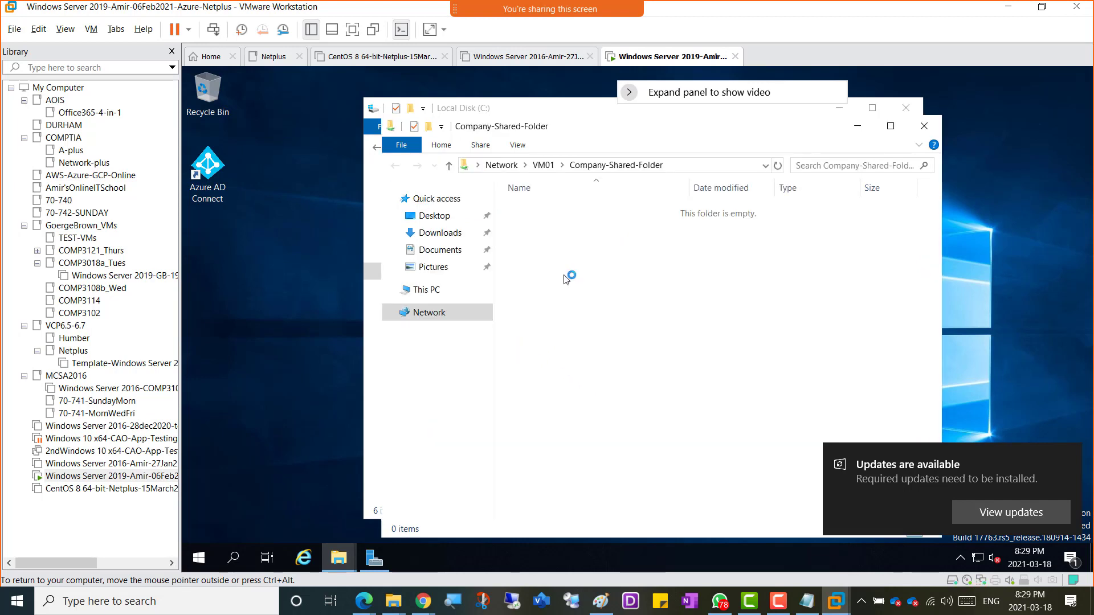
click(855, 126)
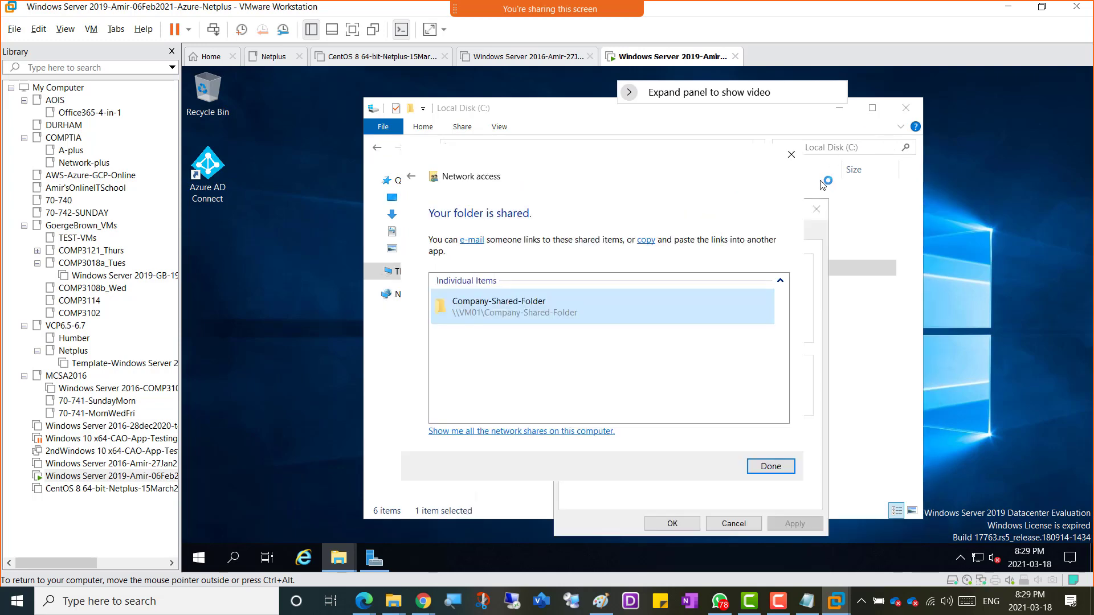
click(764, 468)
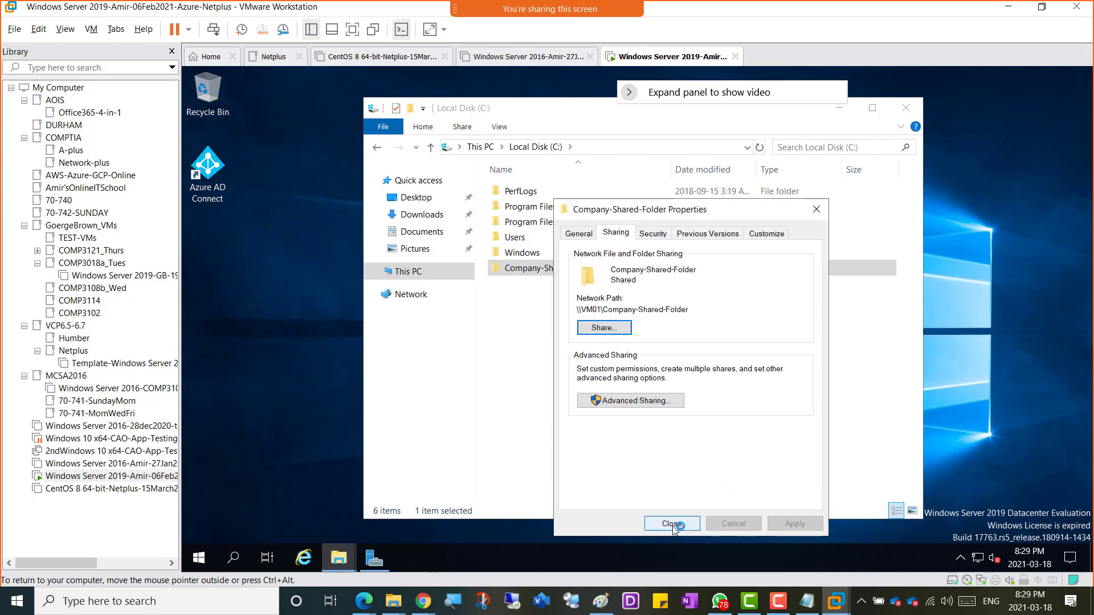
click(671, 524)
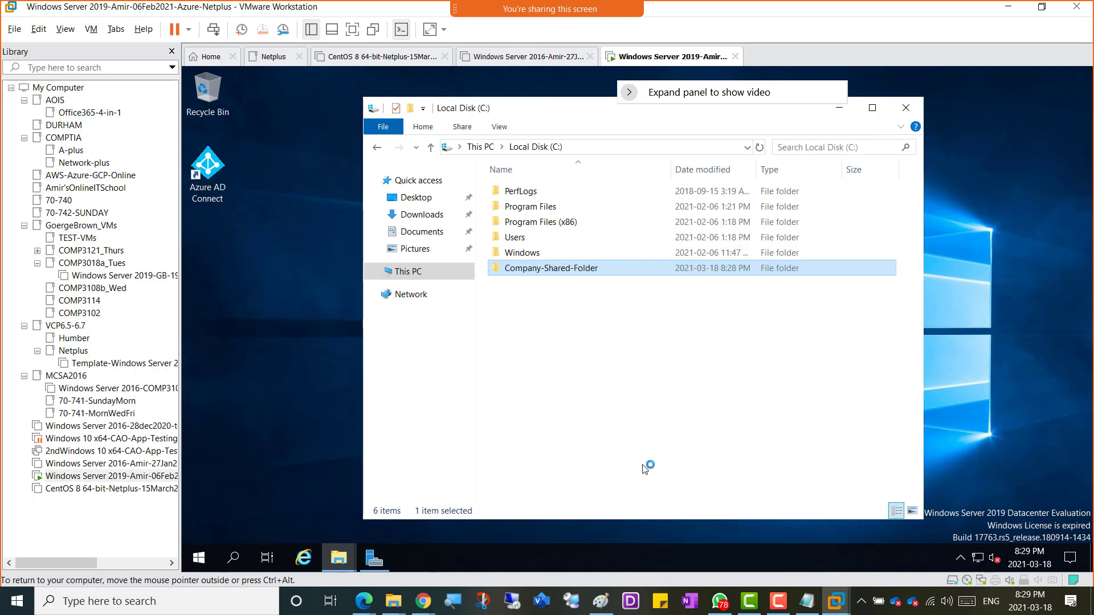
Step: Create an empty text document named Companyfiles inside Company-Shared-Folder
double_click(530, 269)
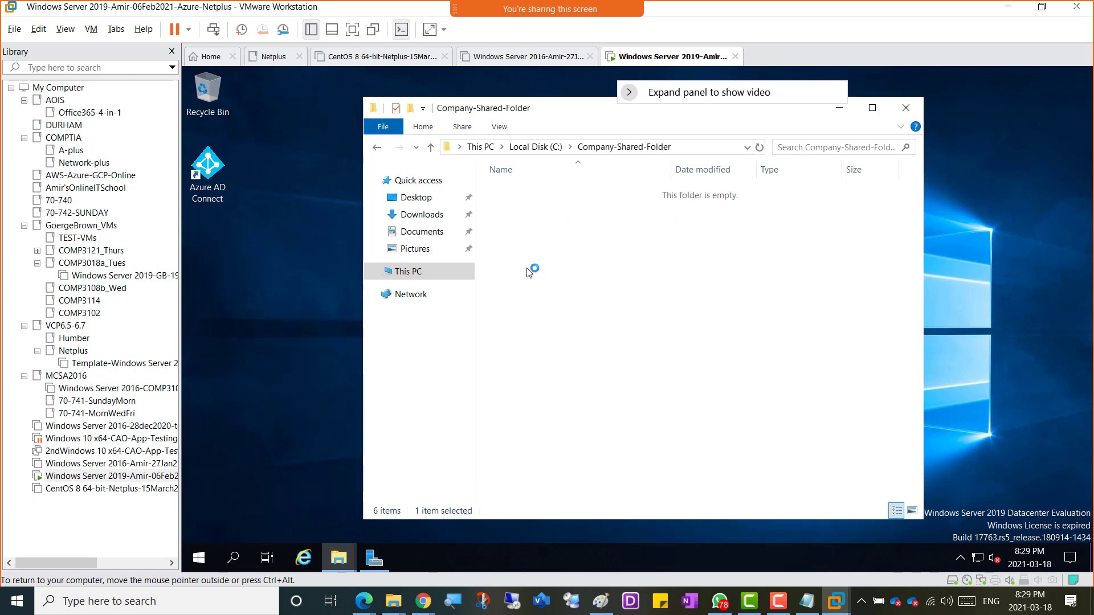
right_click(520, 198)
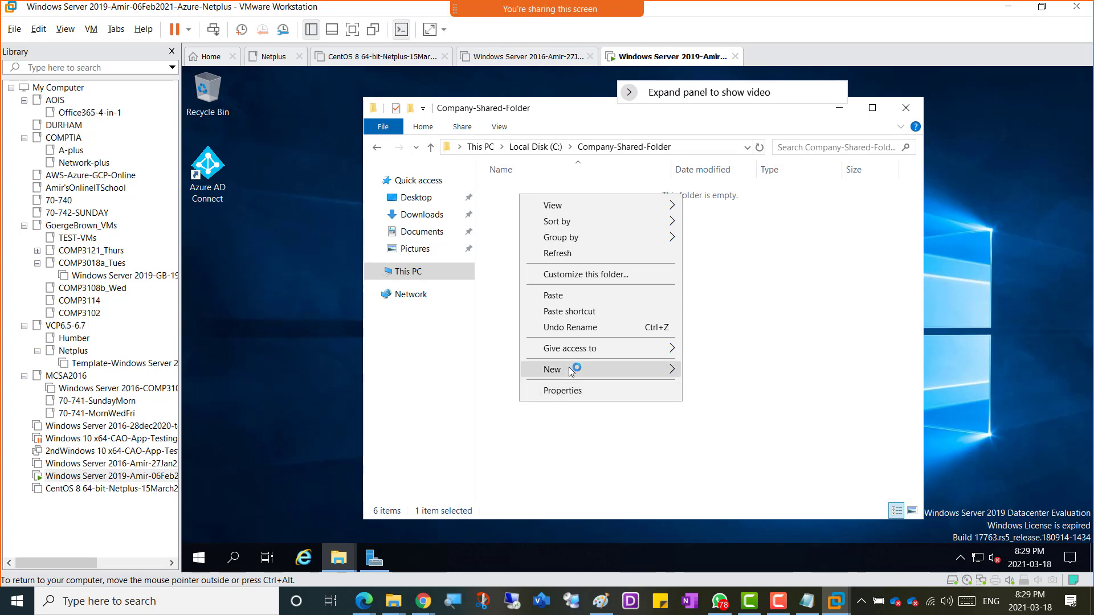
mouse_move(571, 370)
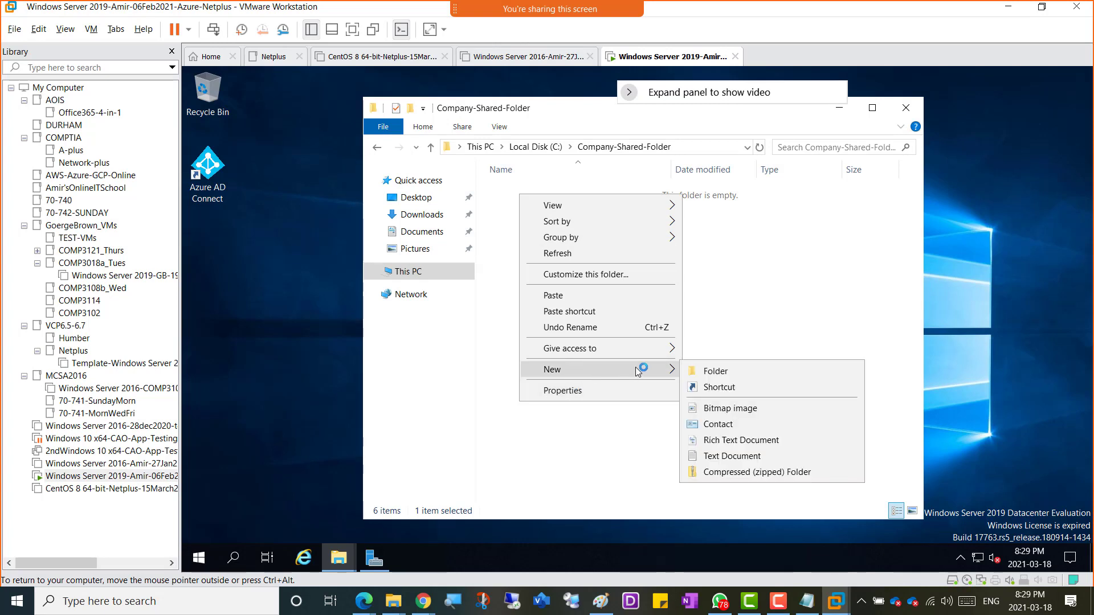
click(730, 456)
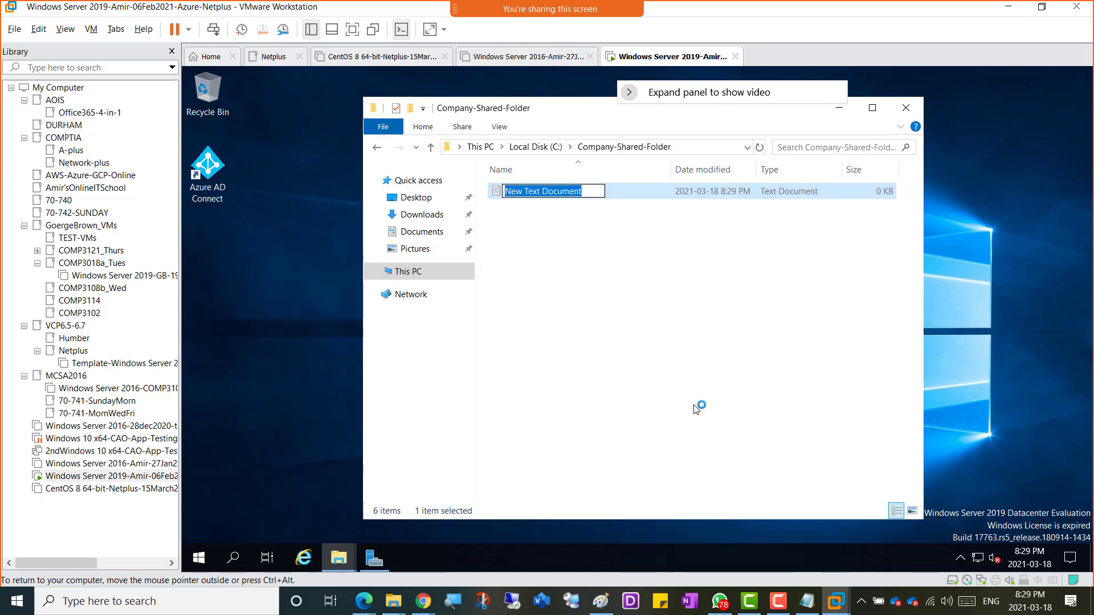
text(Companyfiles)
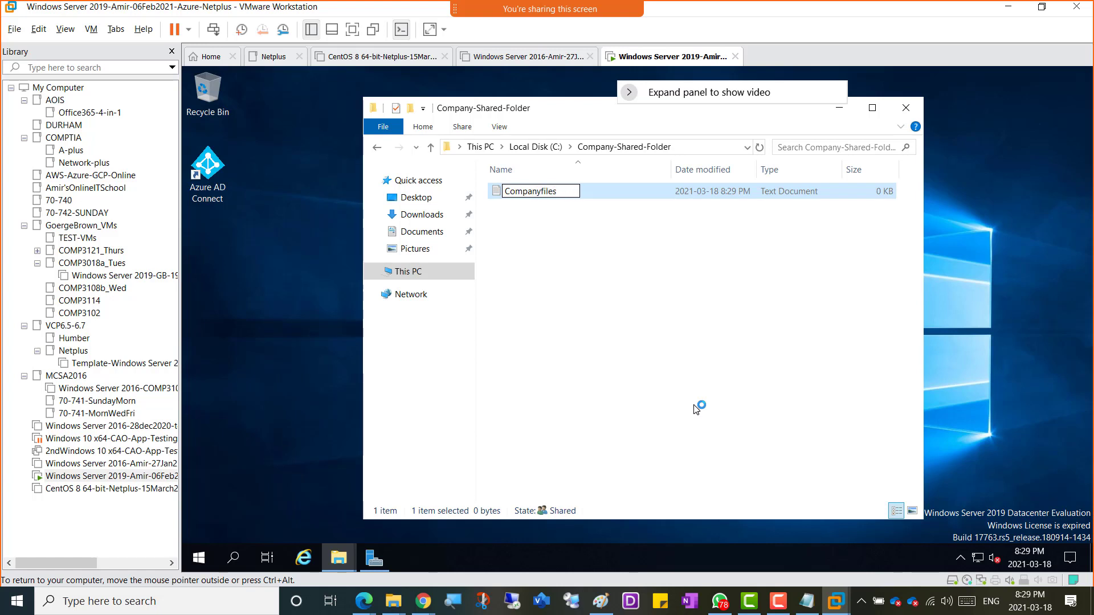
click(554, 282)
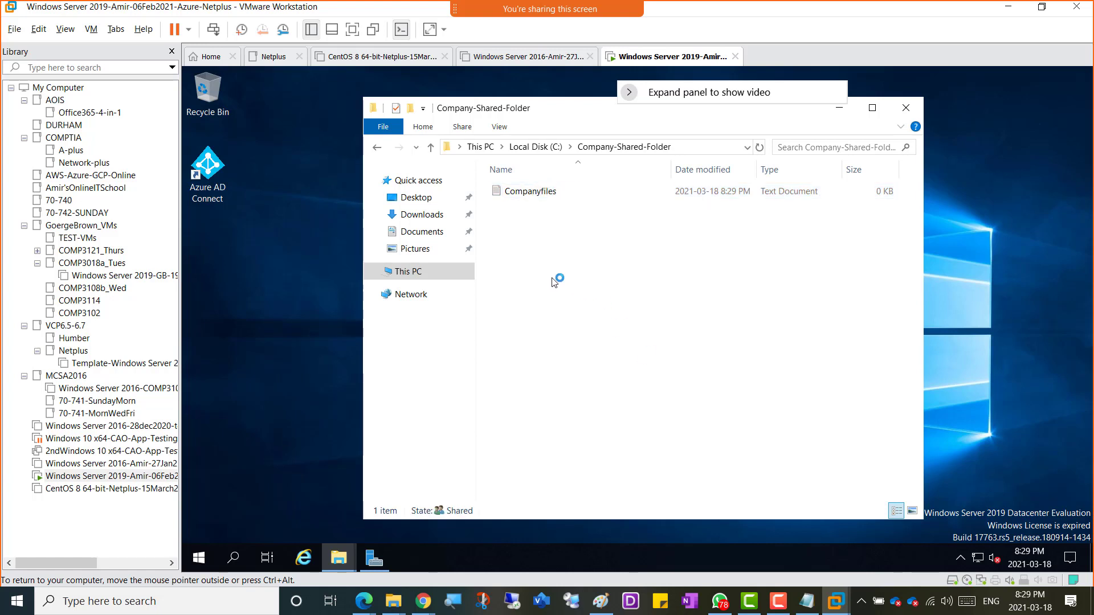
Step: Paste copies of Companyfiles until the folder holds 29 documents, skipping duplicate-name conflicts
click(539, 196)
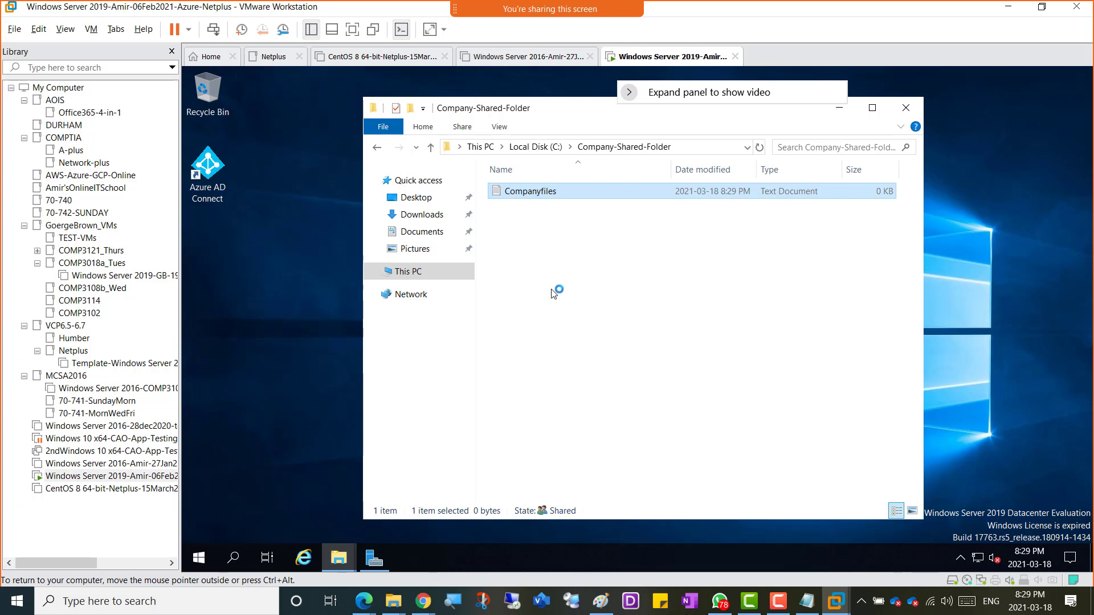
click(524, 221)
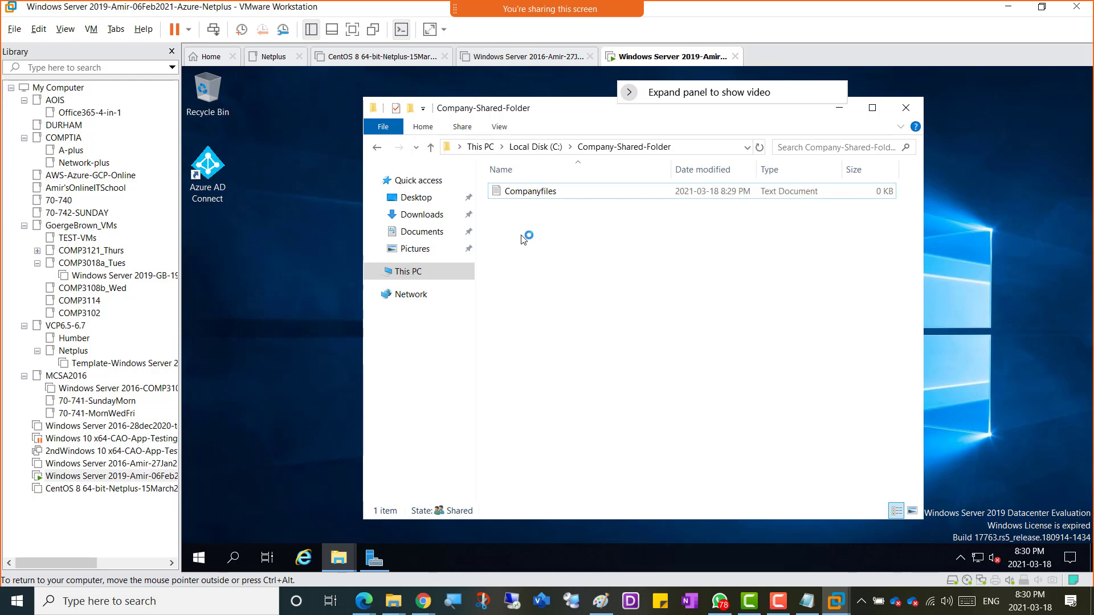
key(ctrl+v)
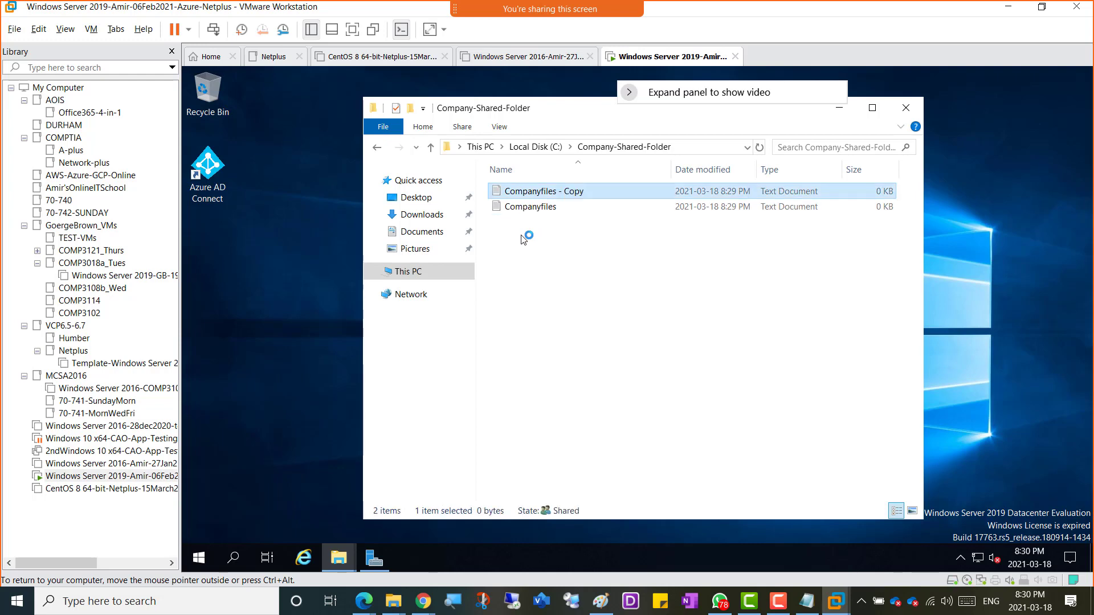
key(ctrl+v)
key(ctrl+v)
key(ctrl+v)
key(ctrl+v)
key(ctrl+v)
key(ctrl+v)
key(ctrl+v)
key(ctrl+v)
key(ctrl+v)
key(ctrl+v)
key(ctrl+v)
key(ctrl+v)
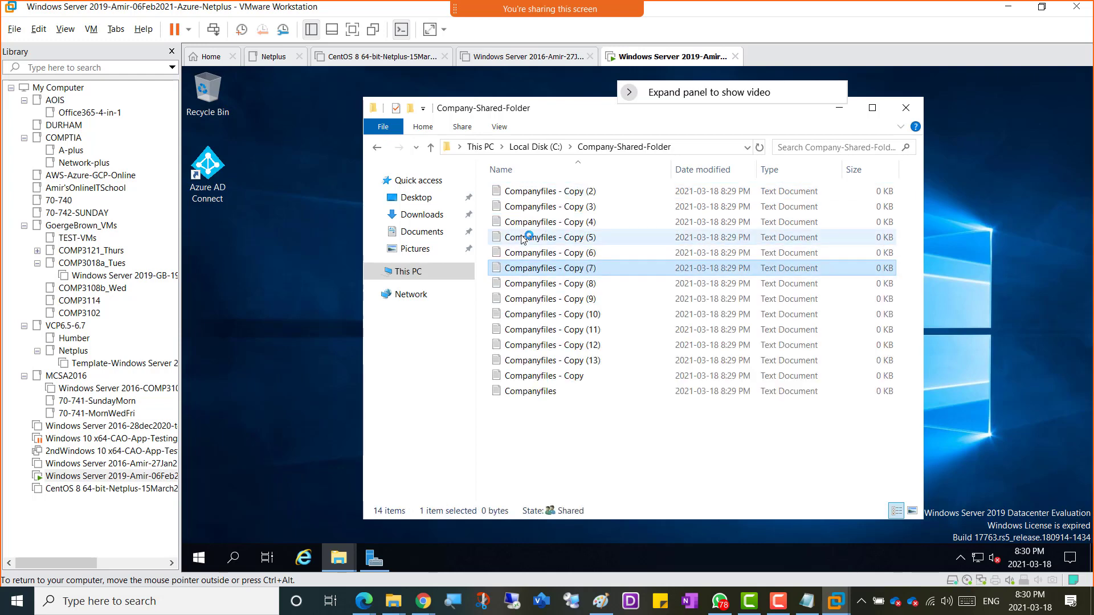
key(ctrl+v)
key(ctrl+v)
key(ctrl+v)
key(ctrl+v)
key(ctrl+v)
key(ctrl+v)
key(ctrl+v)
key(ctrl+v)
key(ctrl+v)
key(ctrl+v)
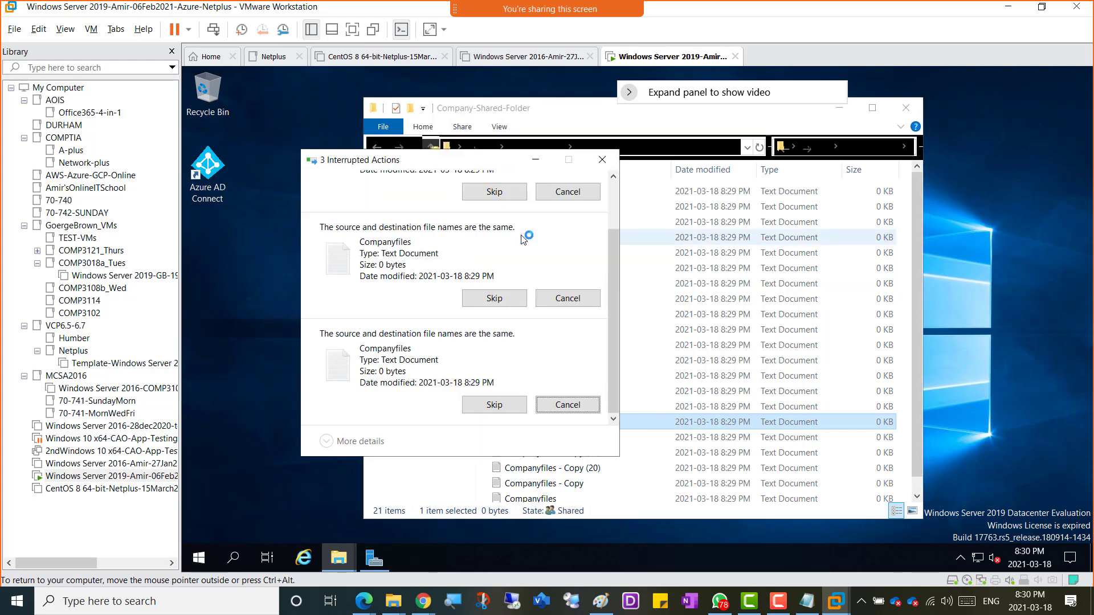
key(ctrl+v)
key(ctrl+v)
key(ctrl+v)
key(ctrl+v)
key(ctrl+v)
key(ctrl+v)
key(ctrl+v)
key(ctrl+v)
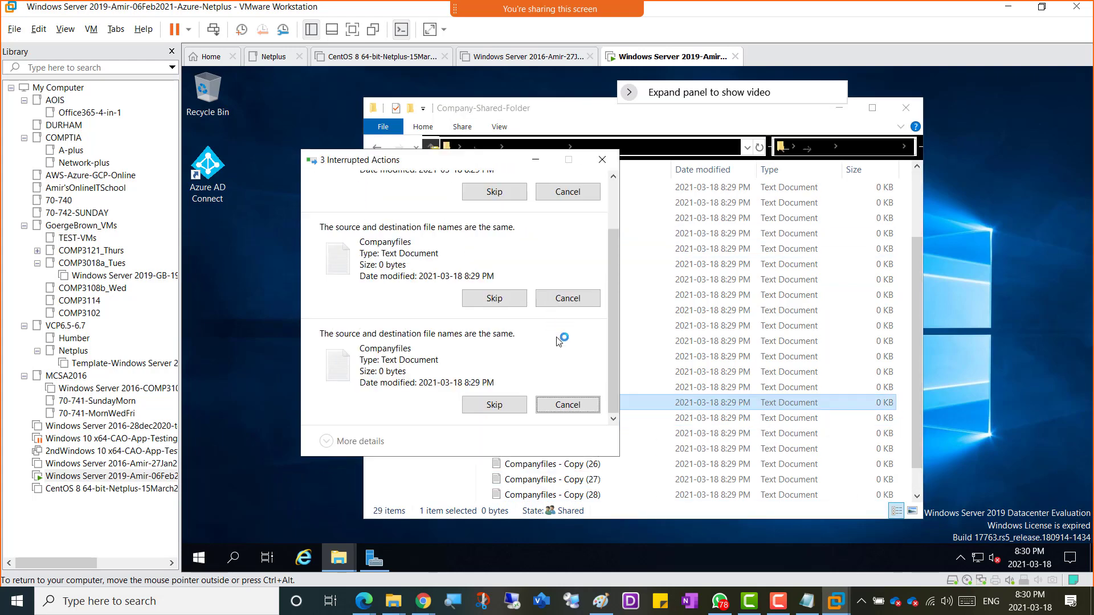
click(504, 412)
click(495, 339)
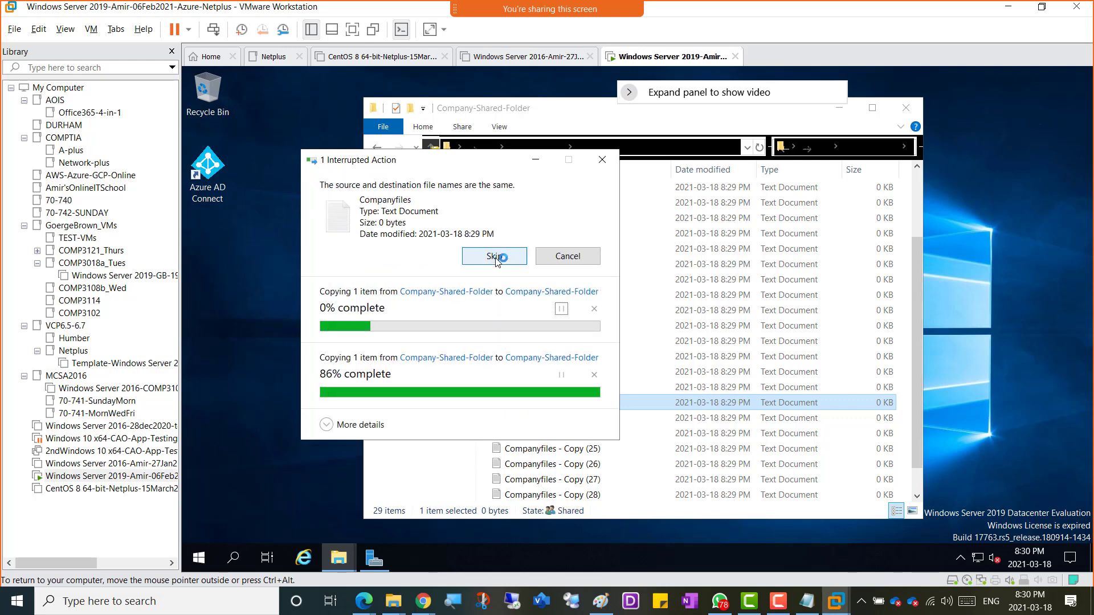
click(494, 256)
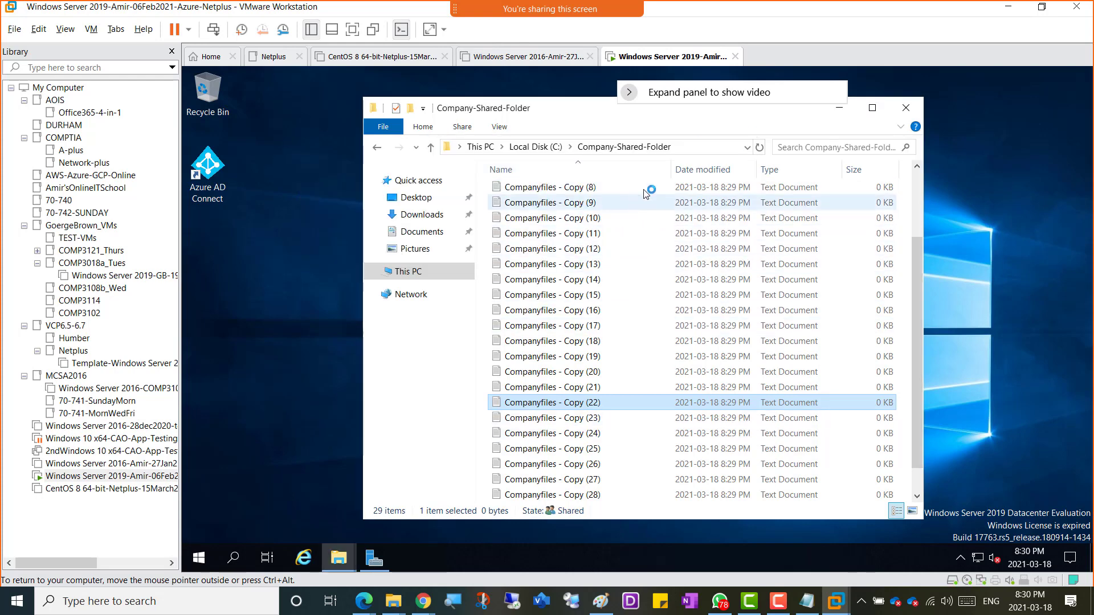
click(838, 107)
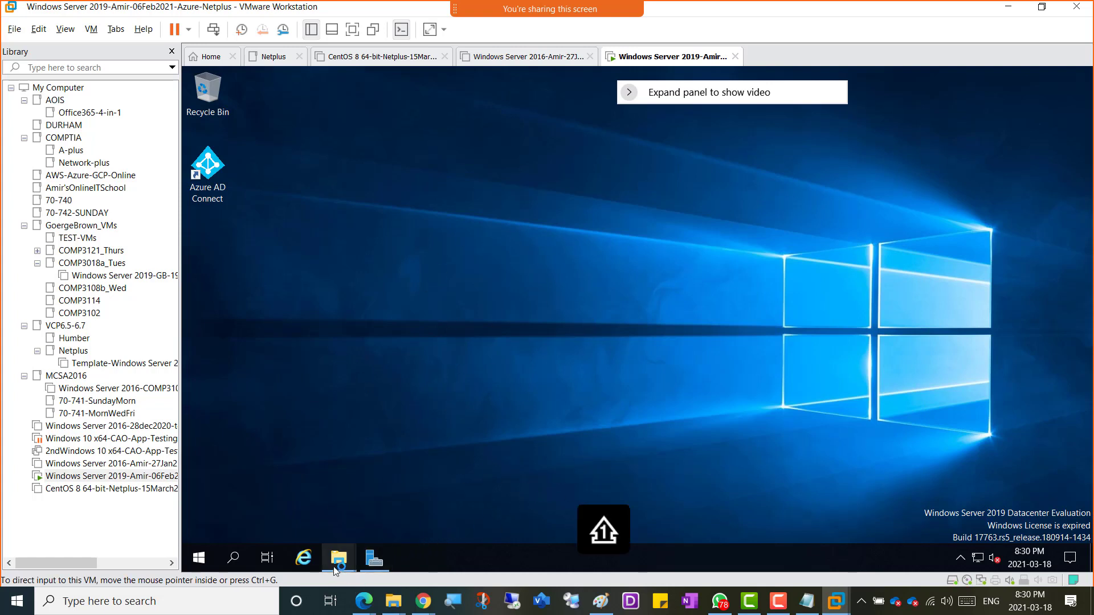
Step: Restore File Explorer, go to the VM's Downloads folder and launch the clientsetup installer
mouse_move(338, 557)
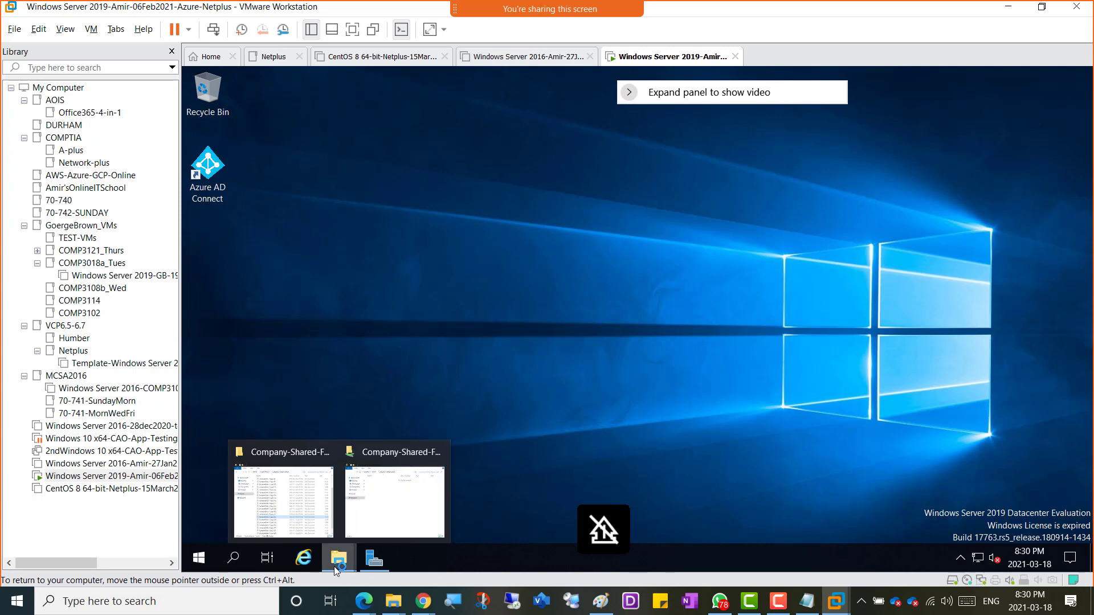
click(389, 504)
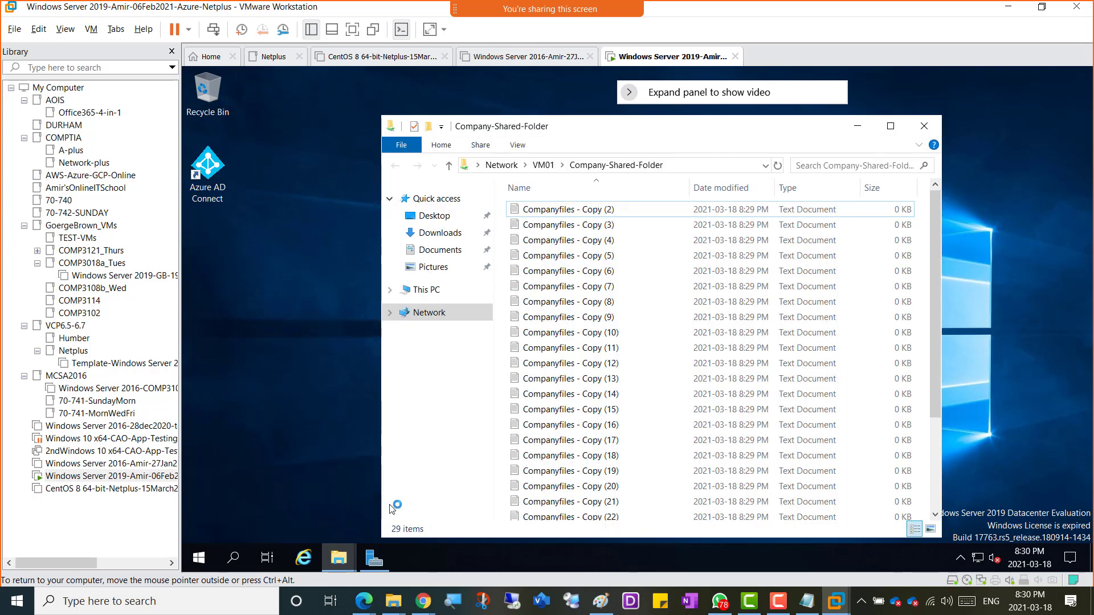
mouse_move(339, 557)
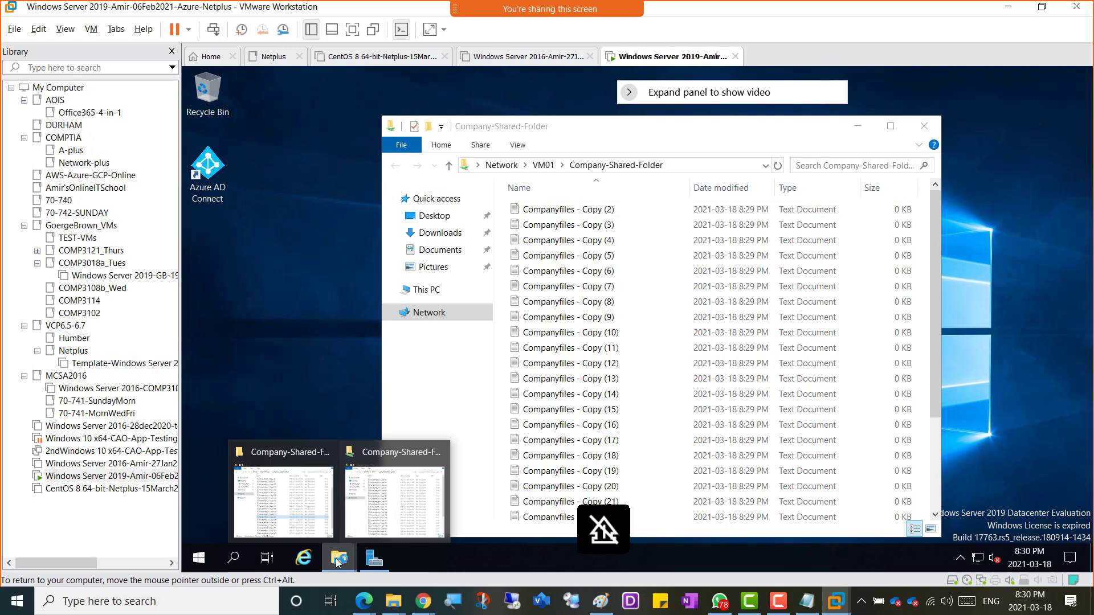
click(288, 513)
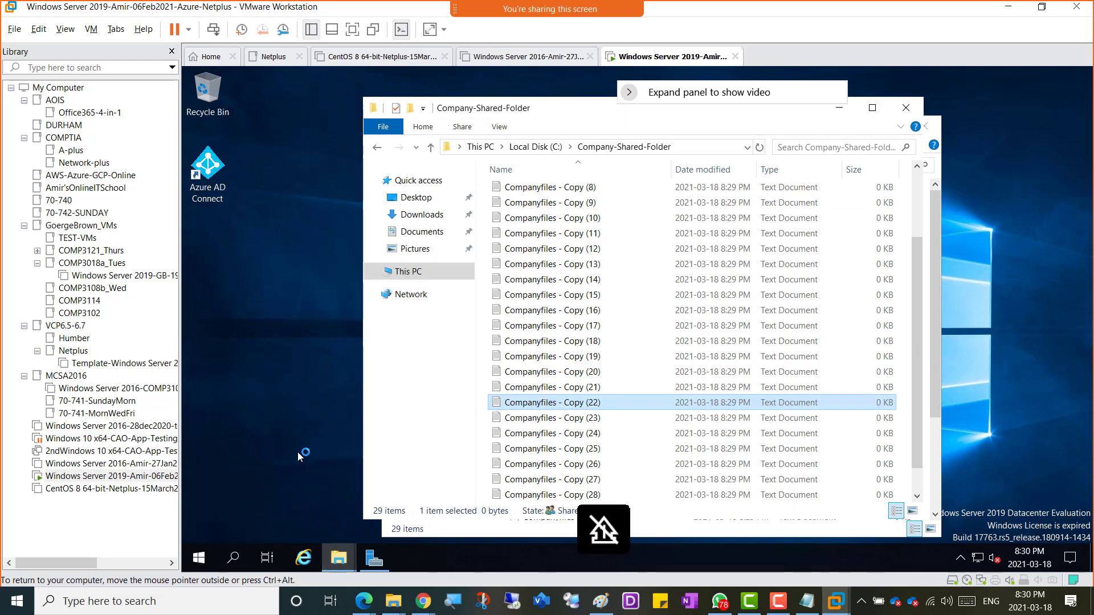
click(411, 214)
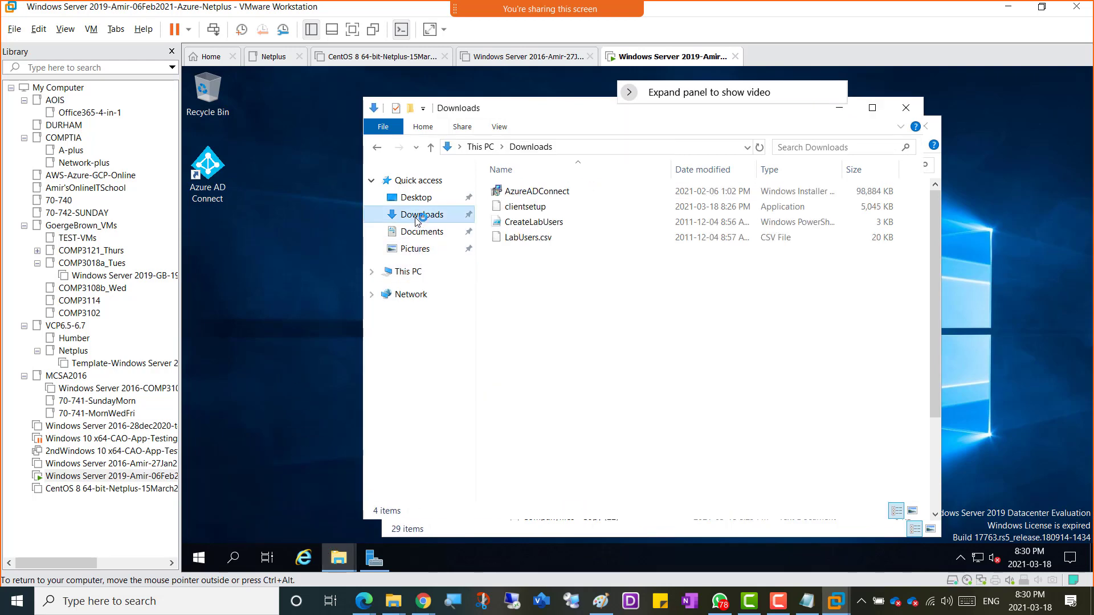
click(527, 209)
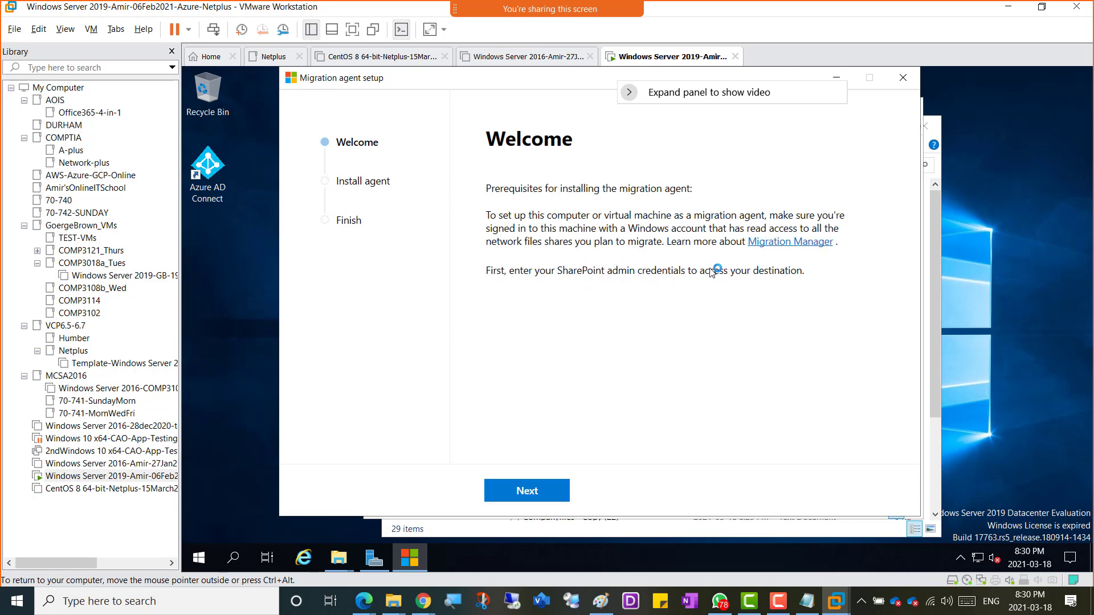
Step: Start the agent's admin sign-in, add login.microsoftonline.com to Trusted sites, and bring up Server Manager
click(527, 493)
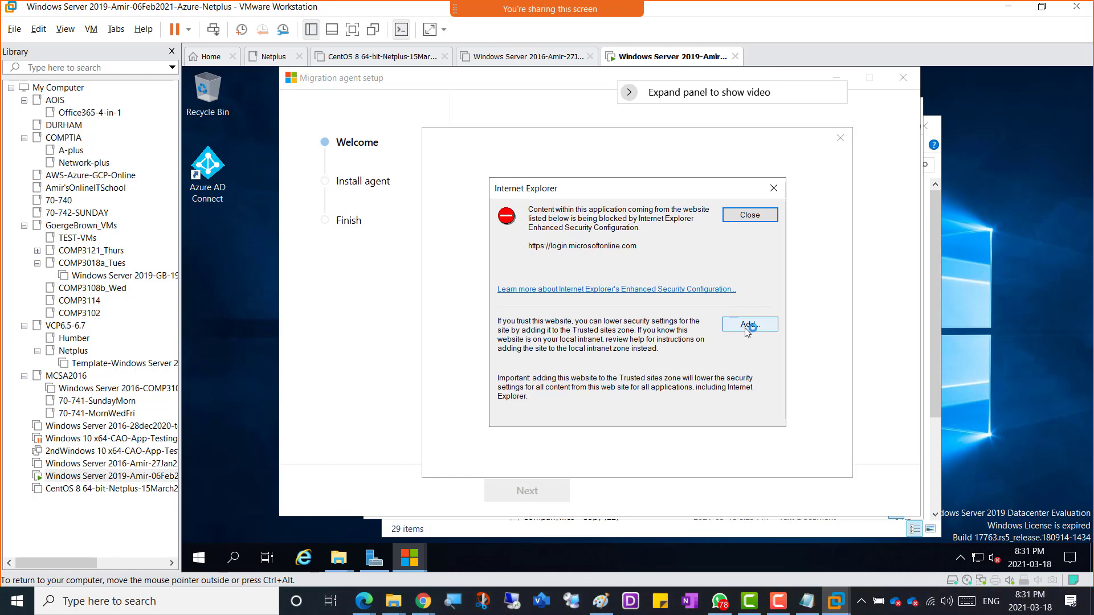
click(744, 327)
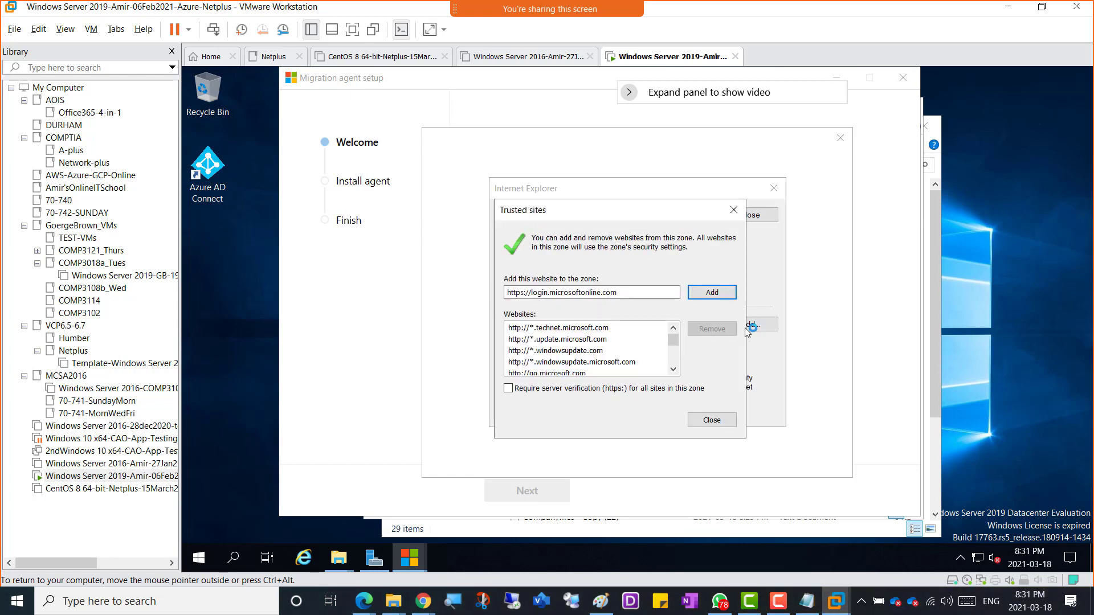
click(723, 294)
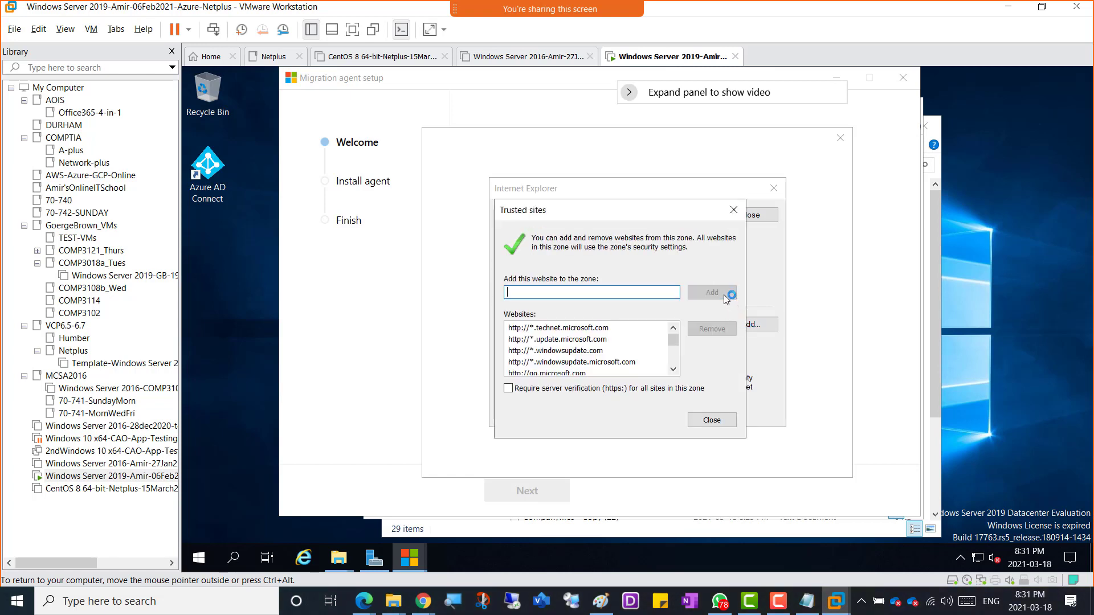
click(699, 420)
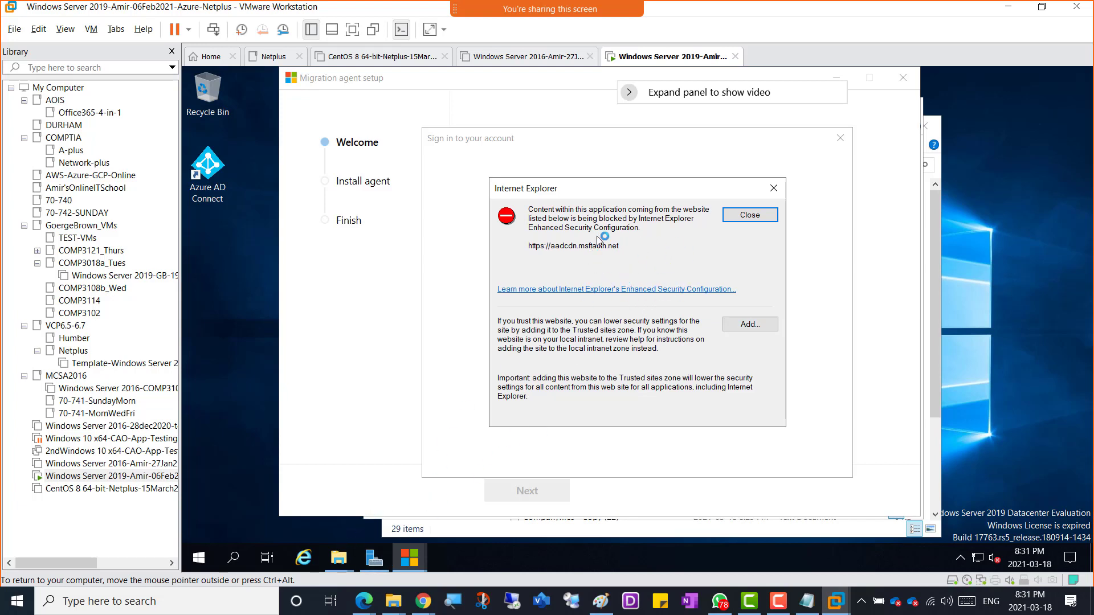
click(377, 556)
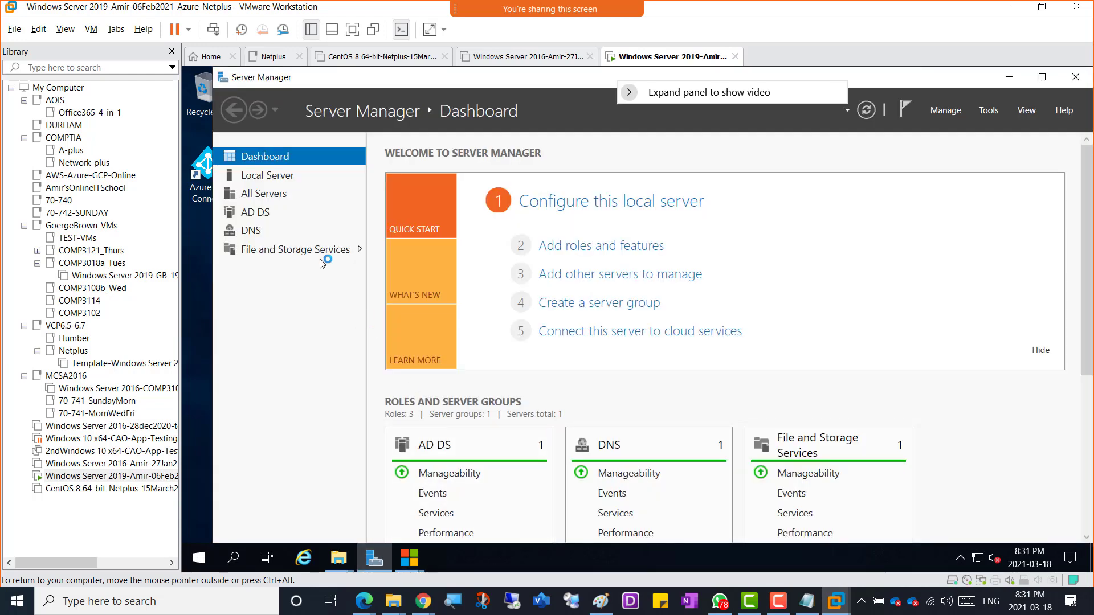
Step: Set IE Enhanced Security Configuration to Off for Administrators from Server Manager's Local Server page
click(270, 178)
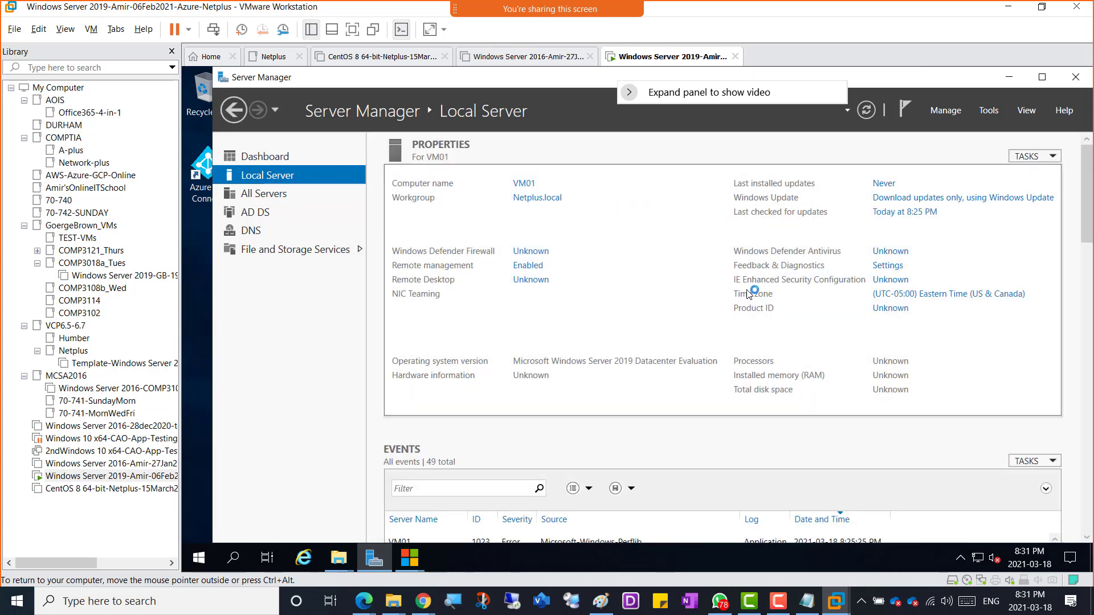
click(875, 281)
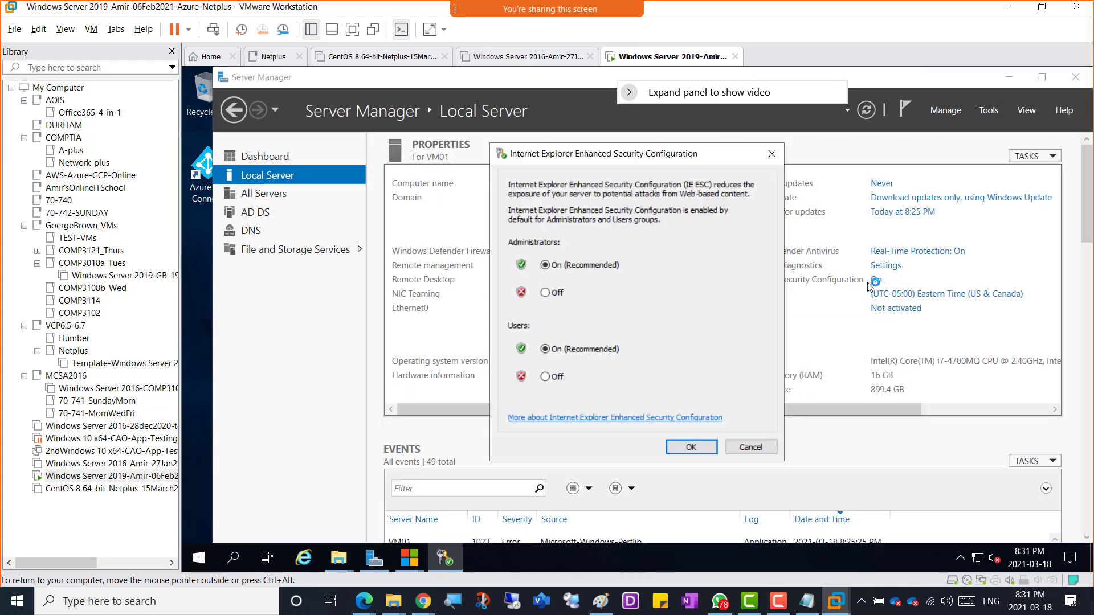
click(553, 294)
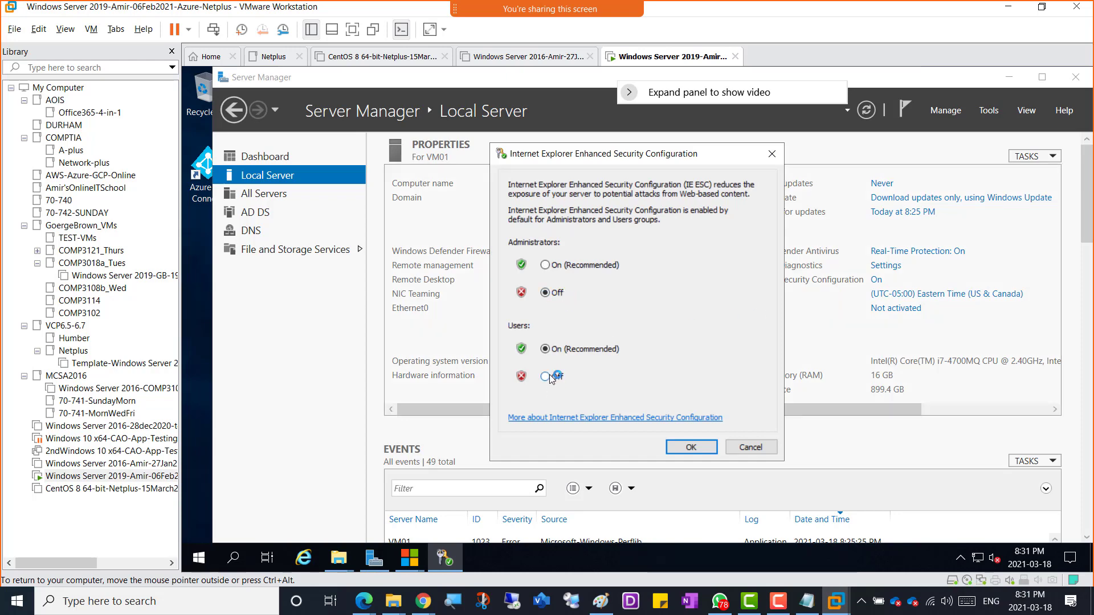
Step: Apply the IE change, trust aadcdn.msftauth.net, then dismiss the script error and failed sign-in window
click(690, 447)
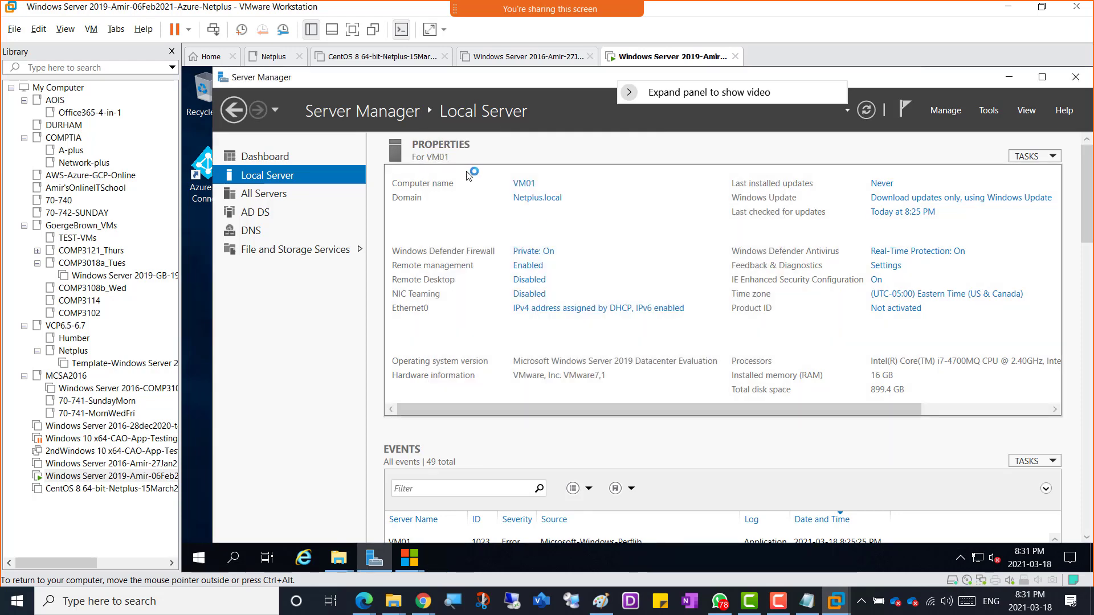
click(1008, 77)
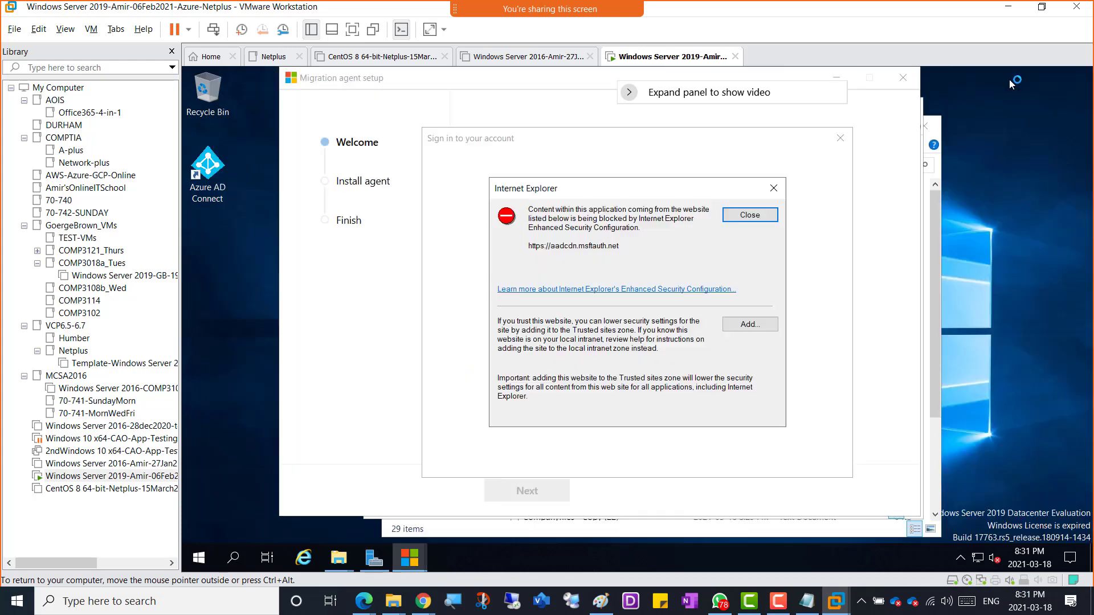
click(746, 324)
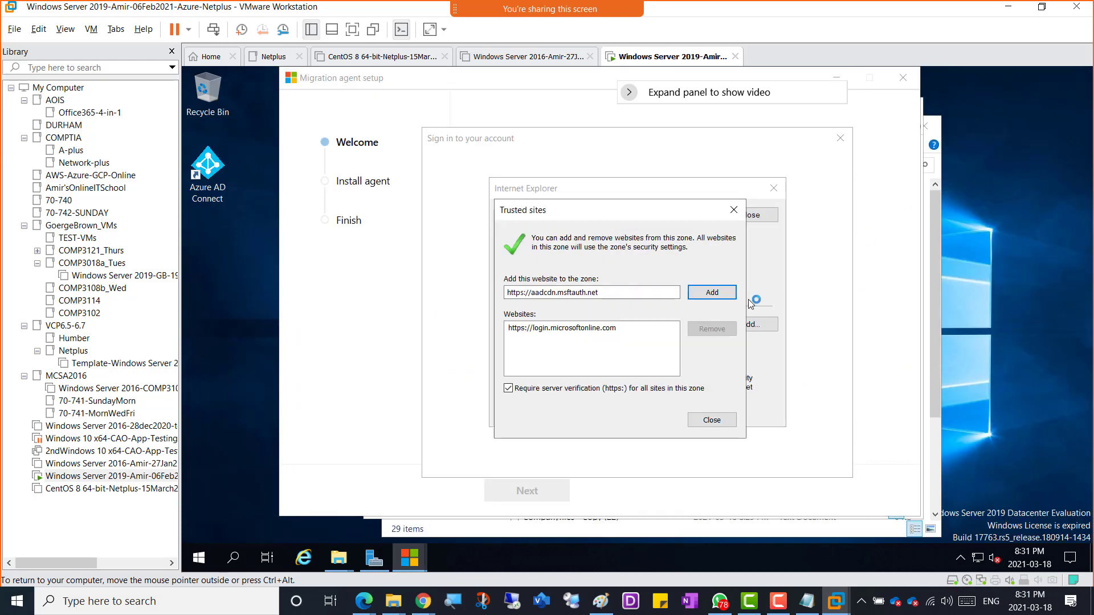
click(734, 291)
click(712, 420)
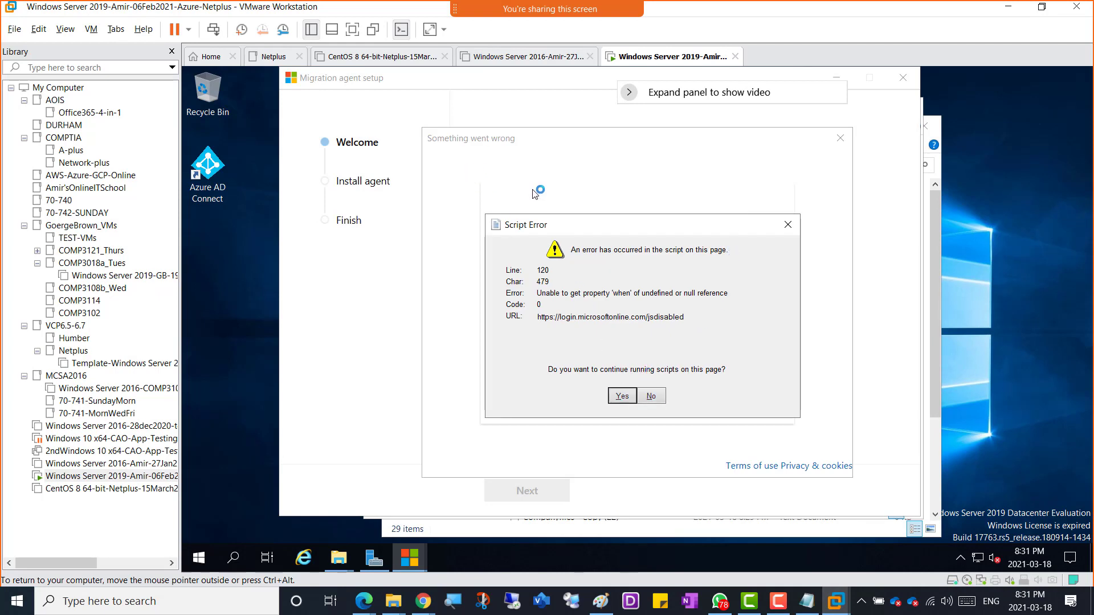
click(623, 397)
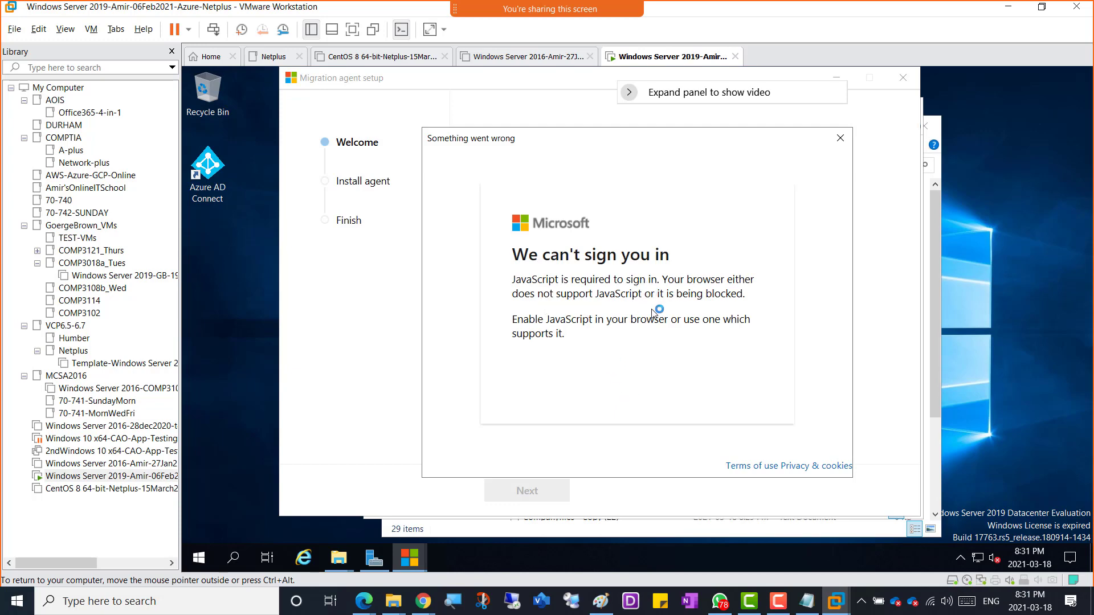
click(840, 137)
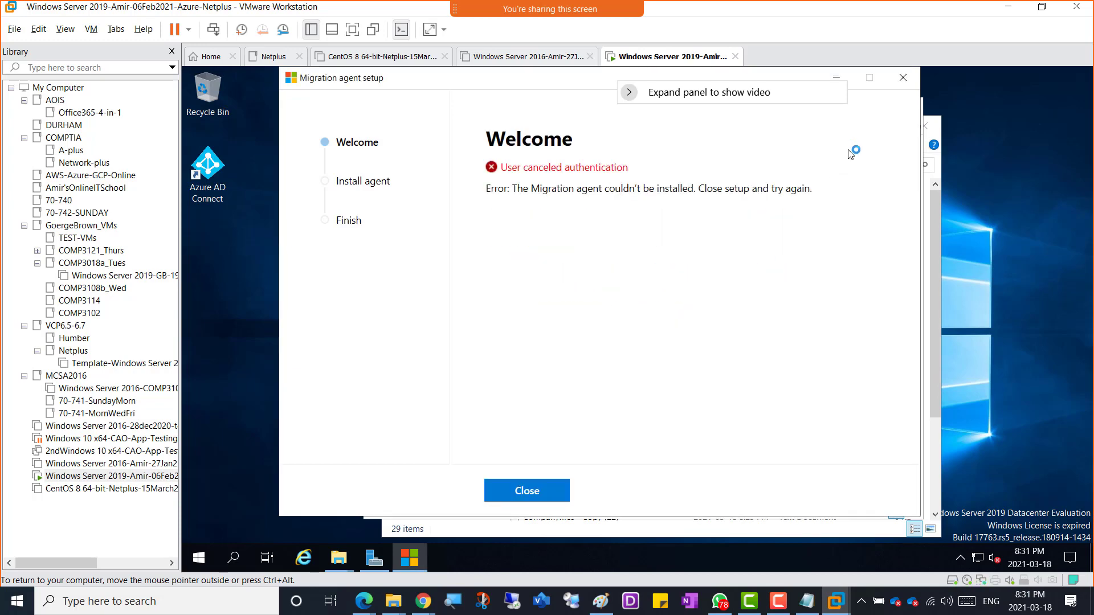
Step: Close the failed setup, relaunch clientsetup, and focus the Microsoft sign-in email field
click(904, 78)
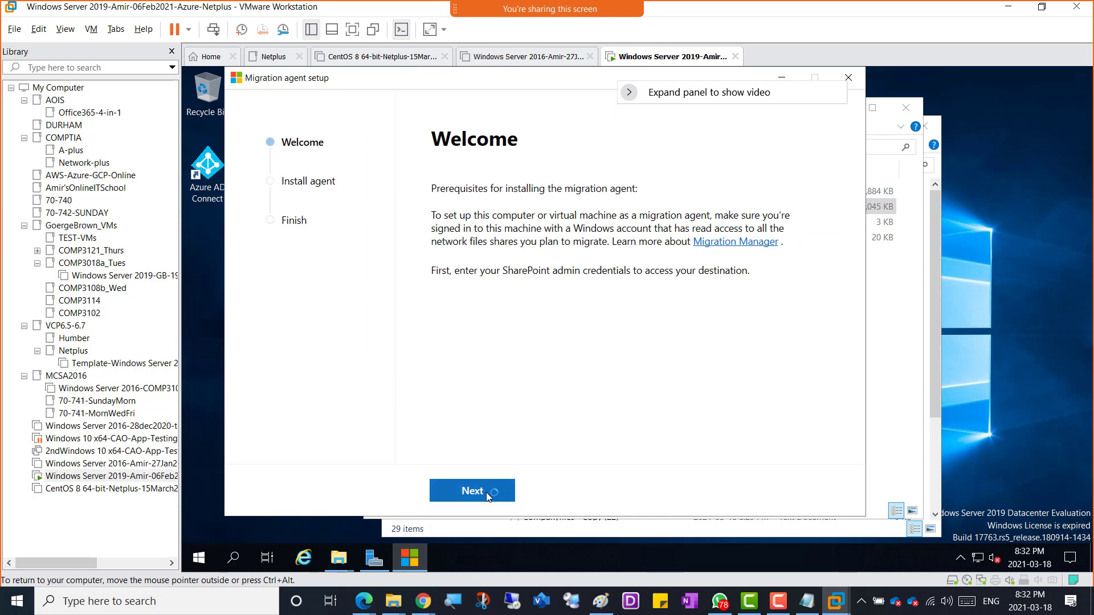
click(487, 494)
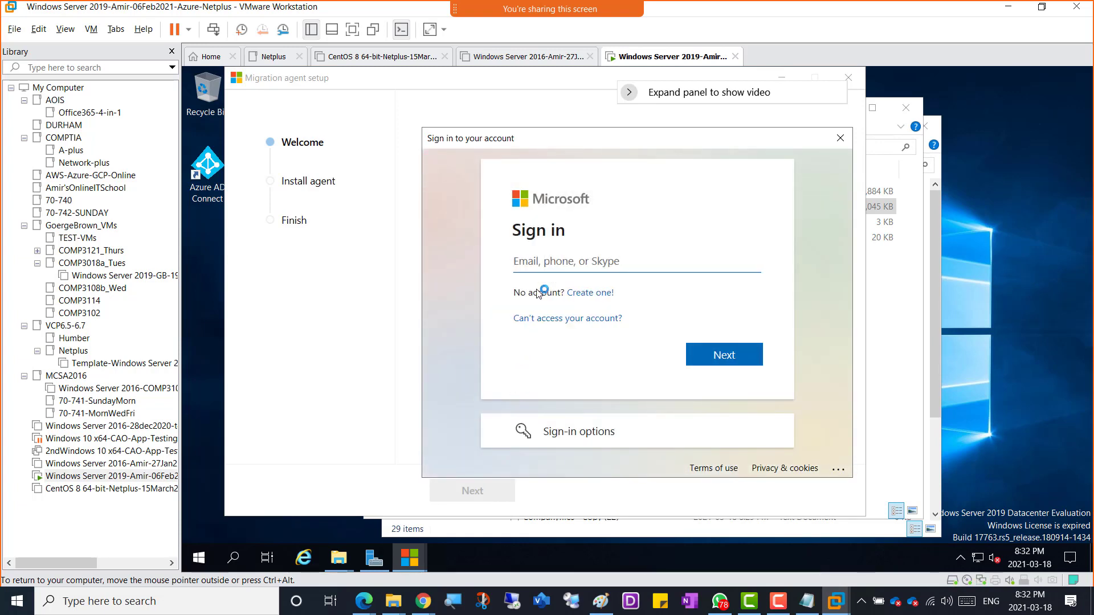
click(541, 272)
Step: Copy the tenant admin e-mail address from OneNote's Important Information page, then un-maximize the VM window
mouse_move(422, 601)
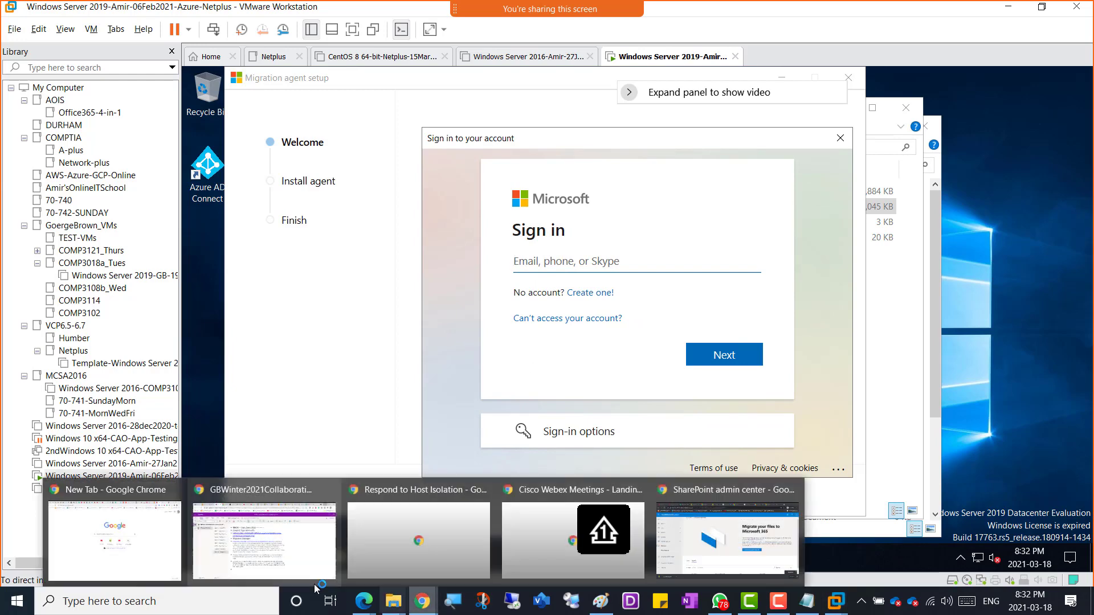
click(253, 556)
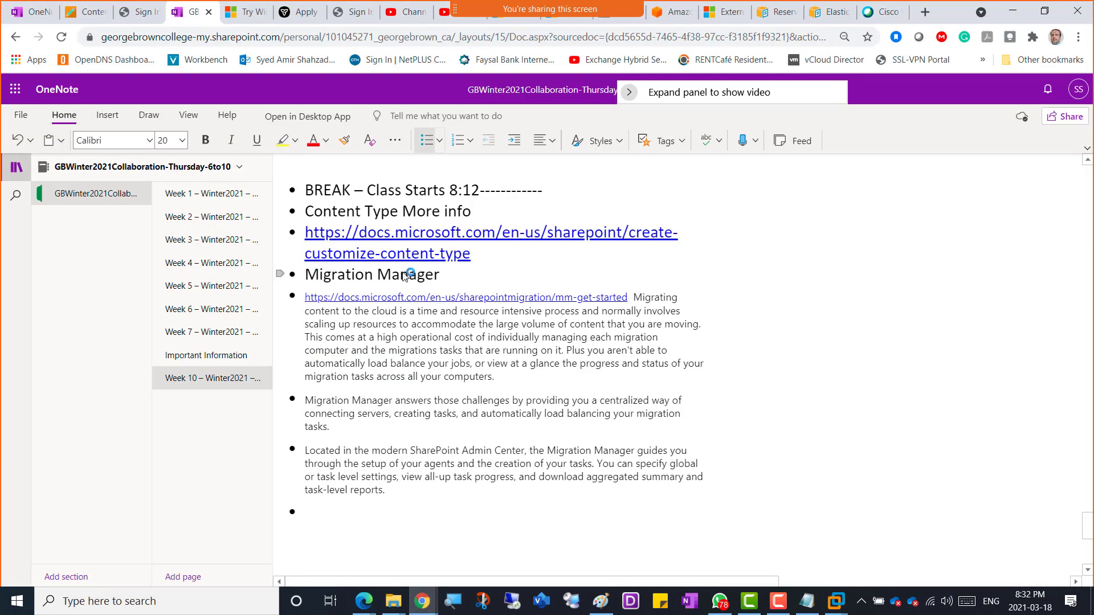
click(205, 354)
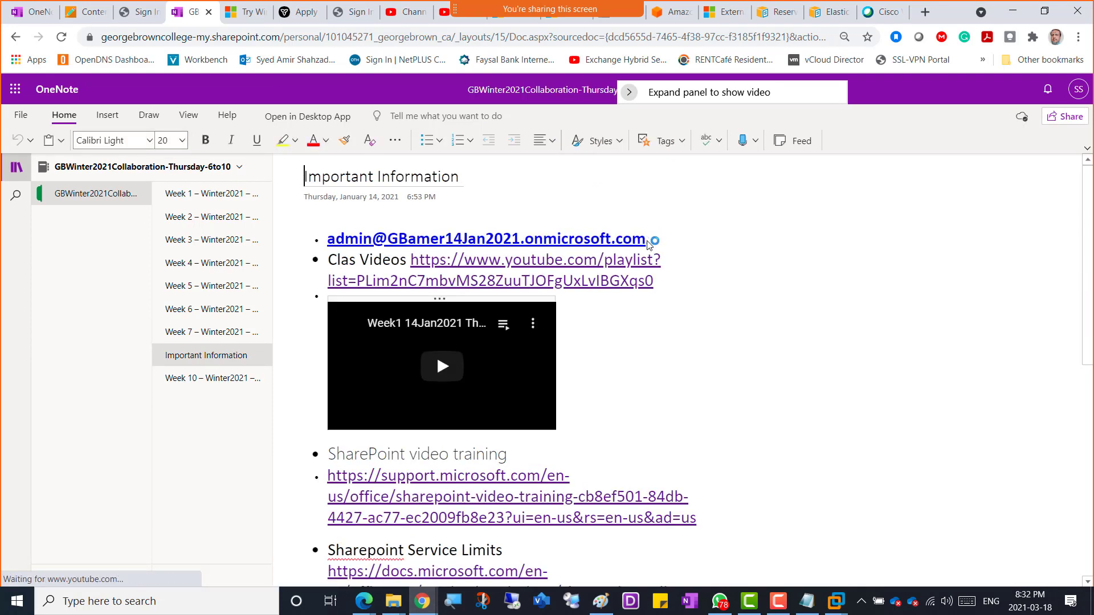
drag(589, 248, 328, 251)
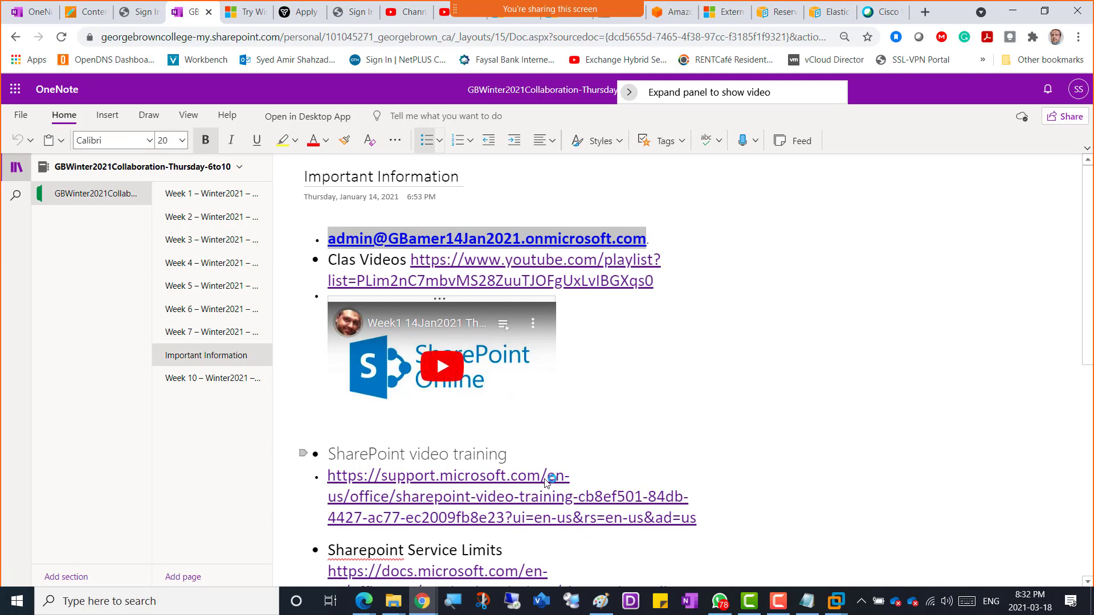
key(alt+Tab)
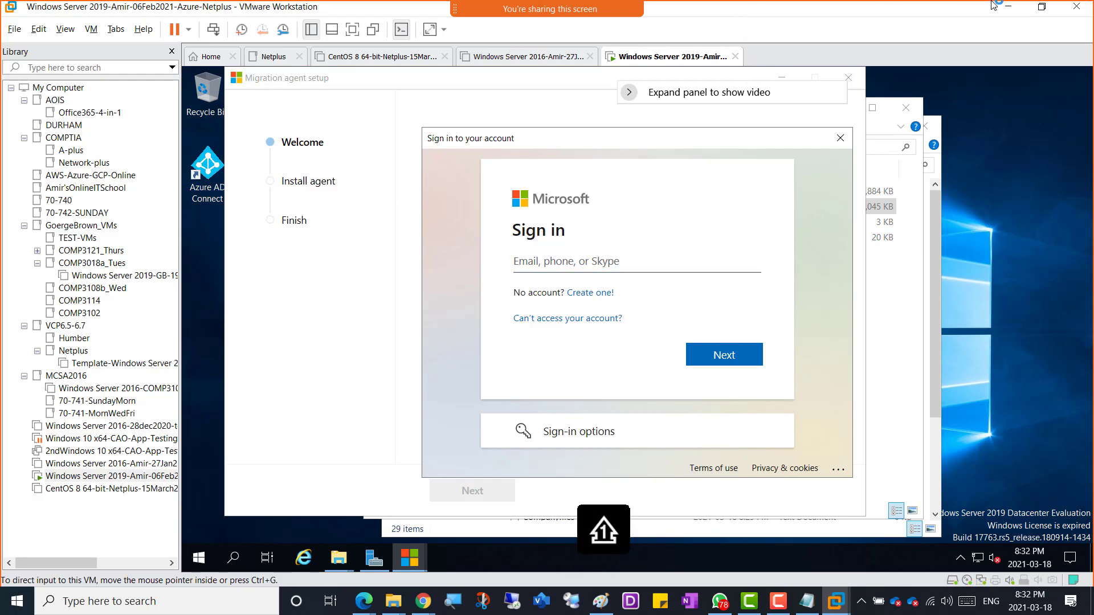
click(1009, 9)
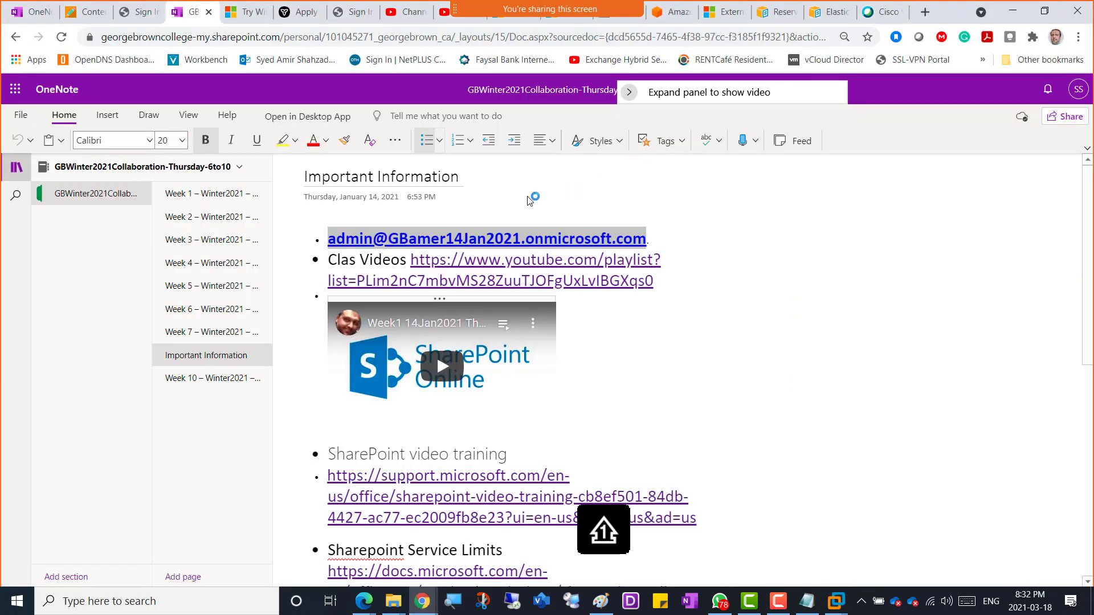
right_click(512, 243)
click(540, 265)
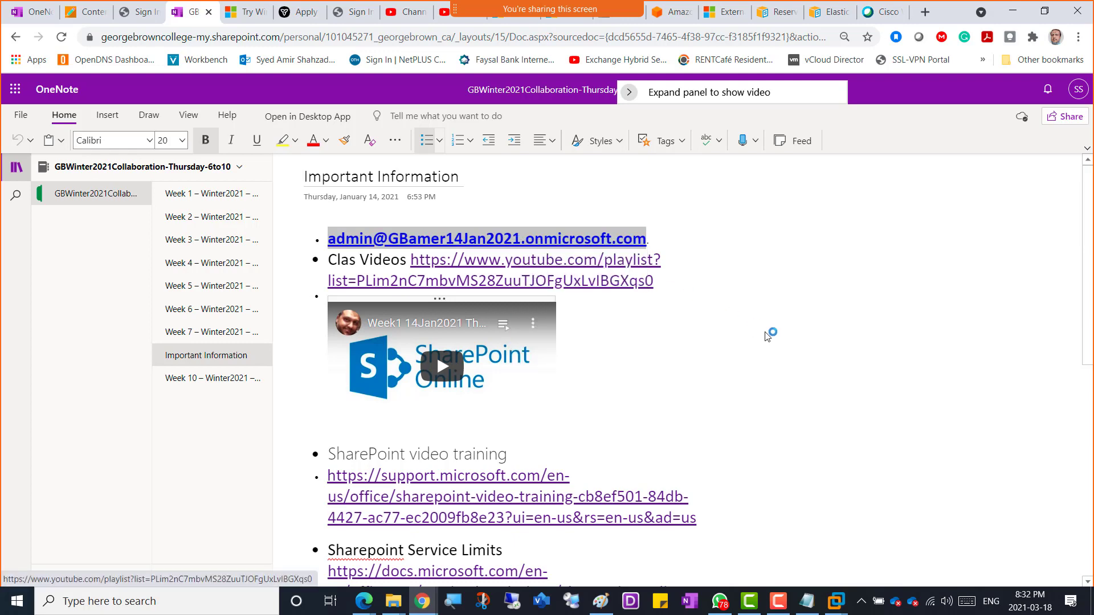
key(alt+Tab)
click(557, 266)
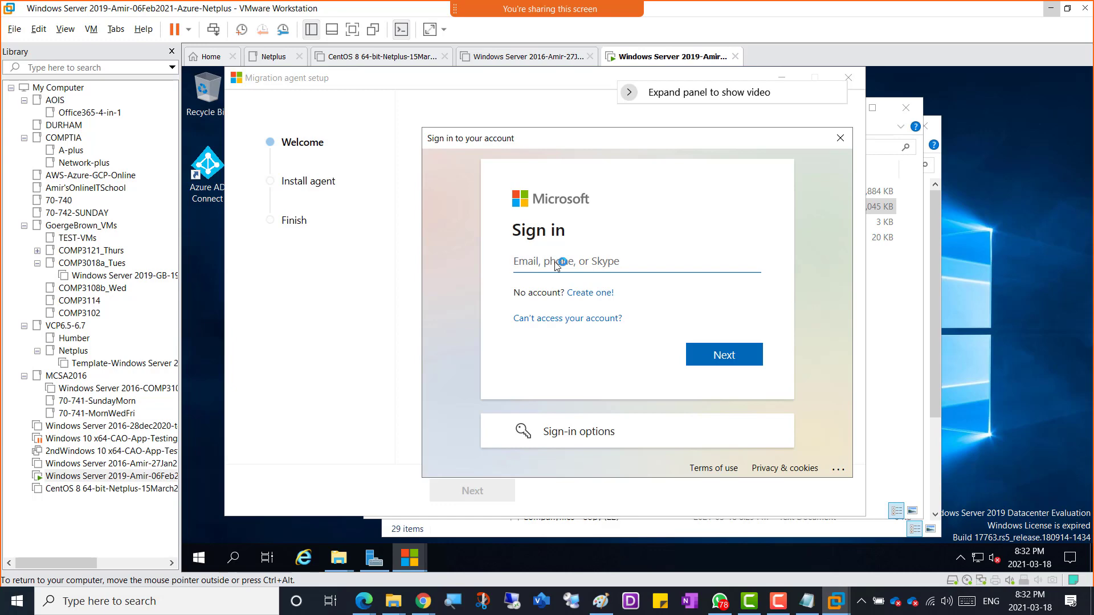
click(1069, 8)
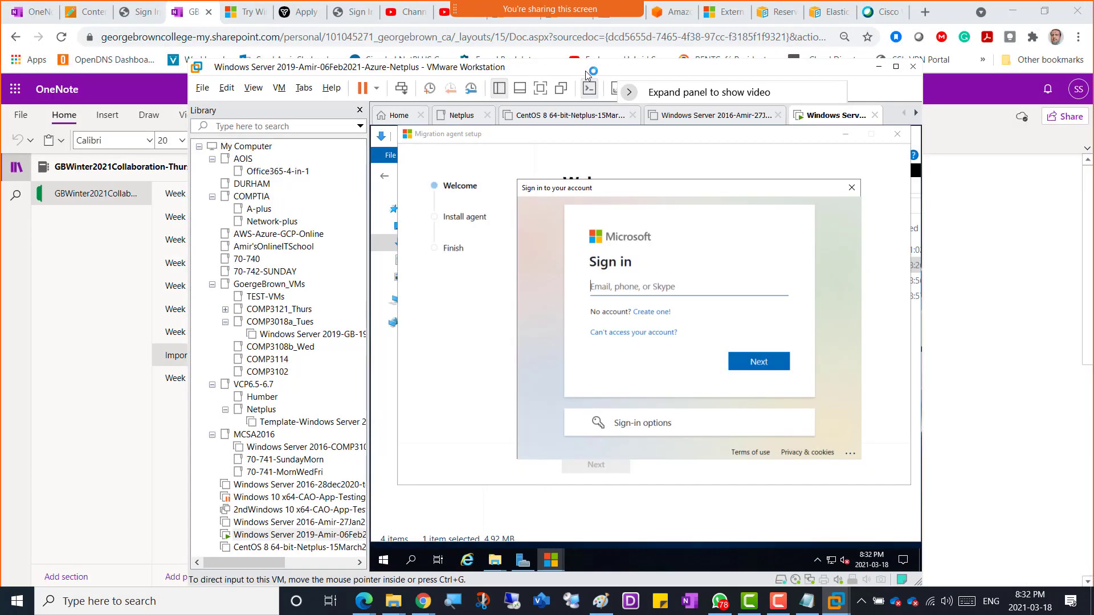
Step: Type the tenant admin e-mail address into the Microsoft sign-in field and continue to the password step
drag(601, 74, 602, 117)
drag(574, 173, 583, 267)
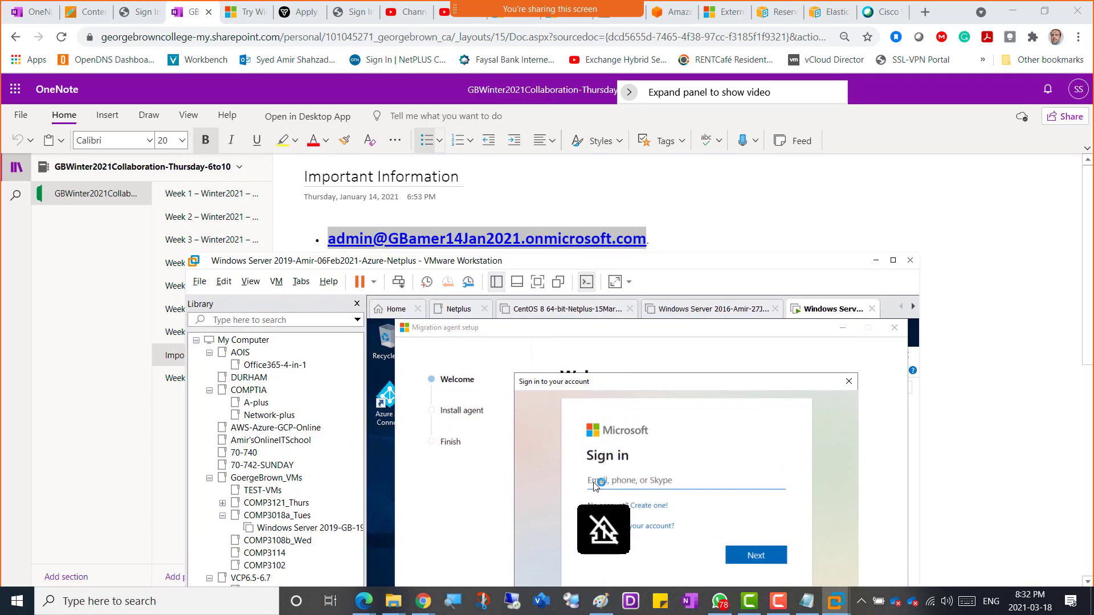
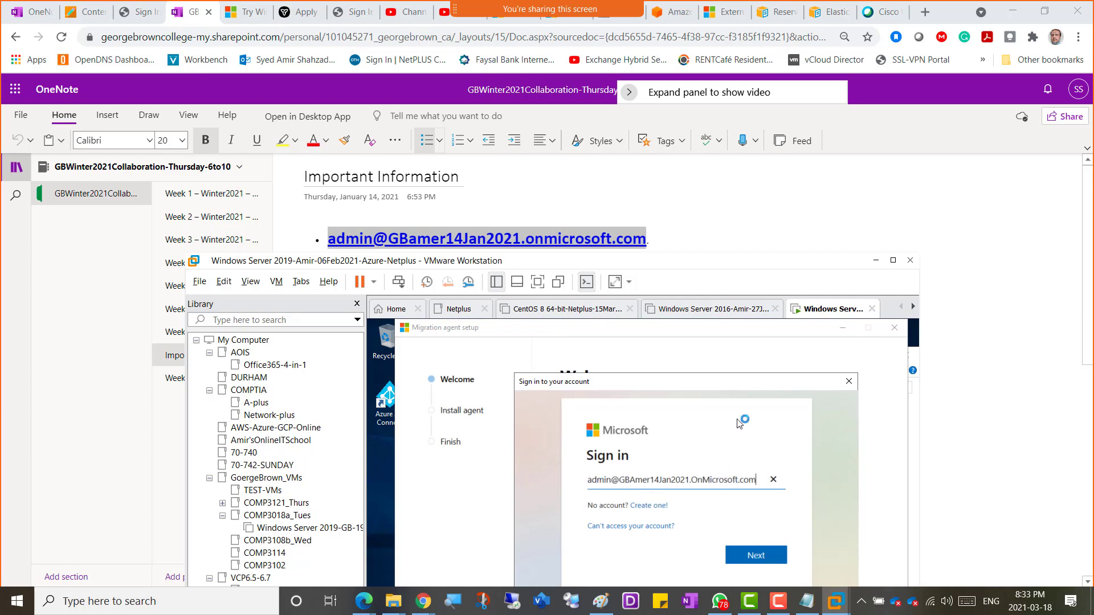
click(893, 260)
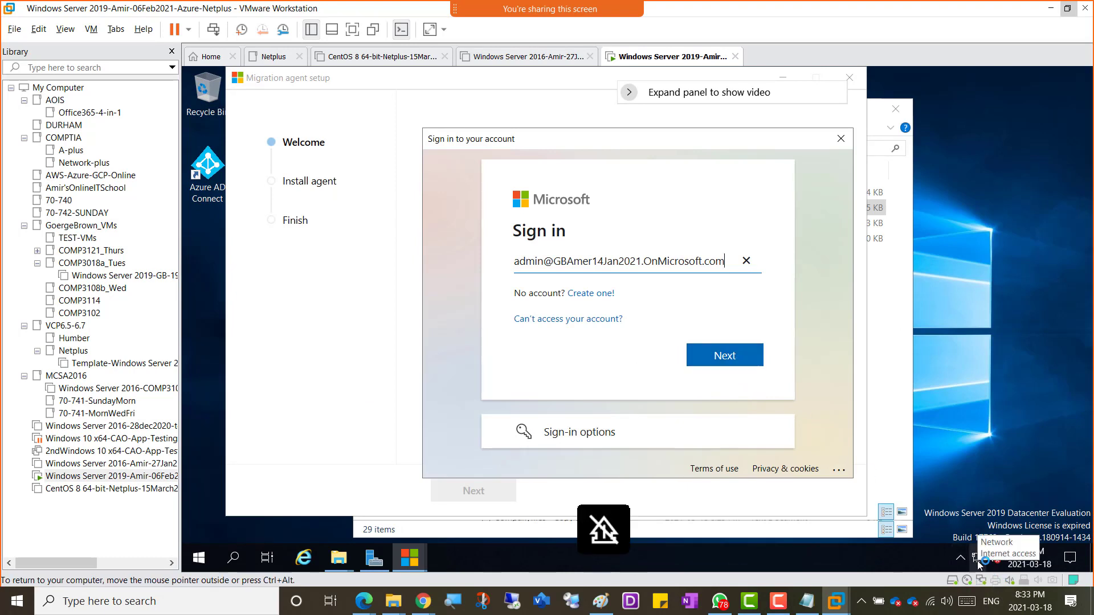
click(728, 357)
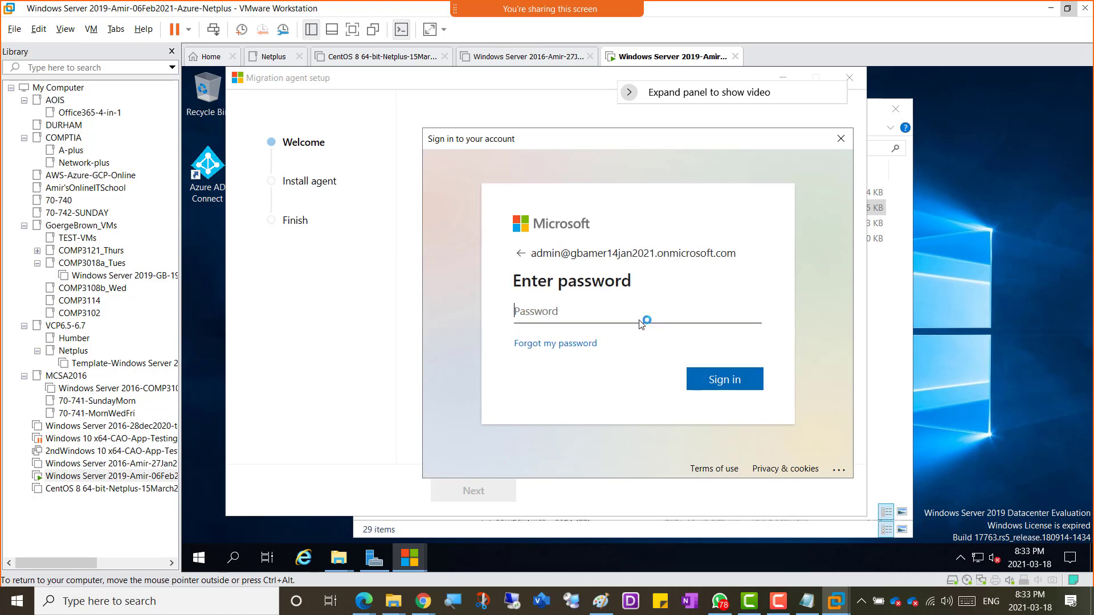
Step: Enter the Microsoft account password and finish signing the migration agent in
text(••)
click(719, 378)
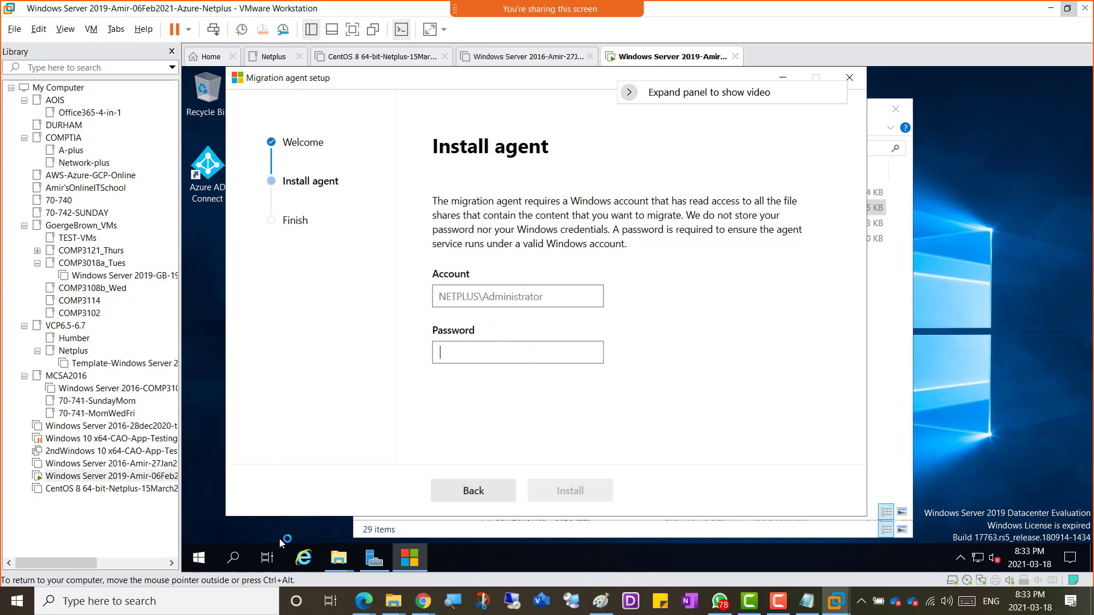
Step: Check the server details in Server Manager, then install the agent with the NETPLUS\Administrator password
click(199, 558)
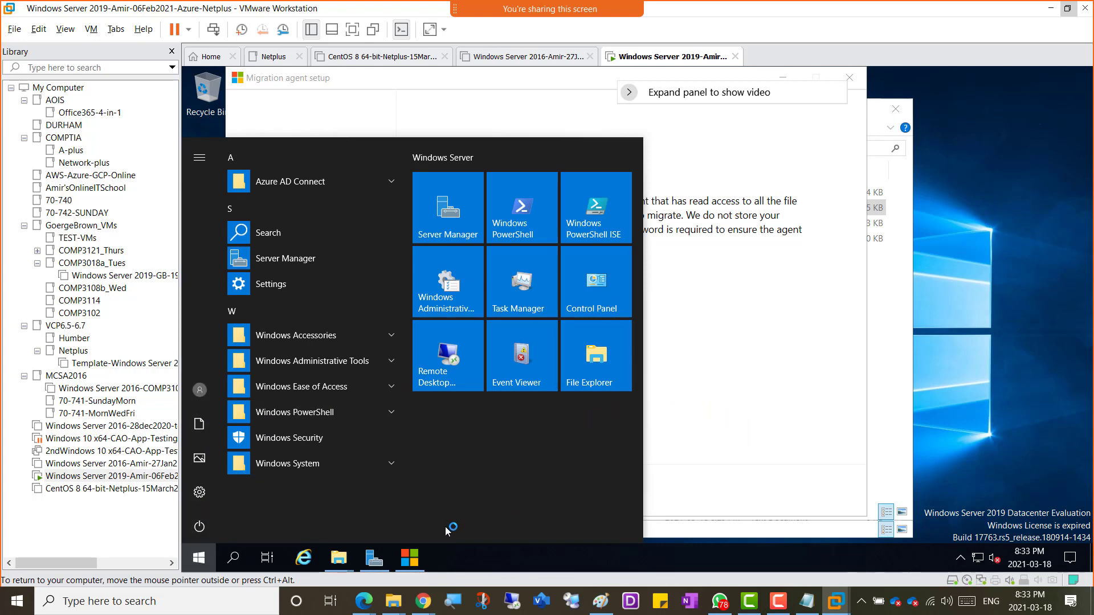
click(375, 558)
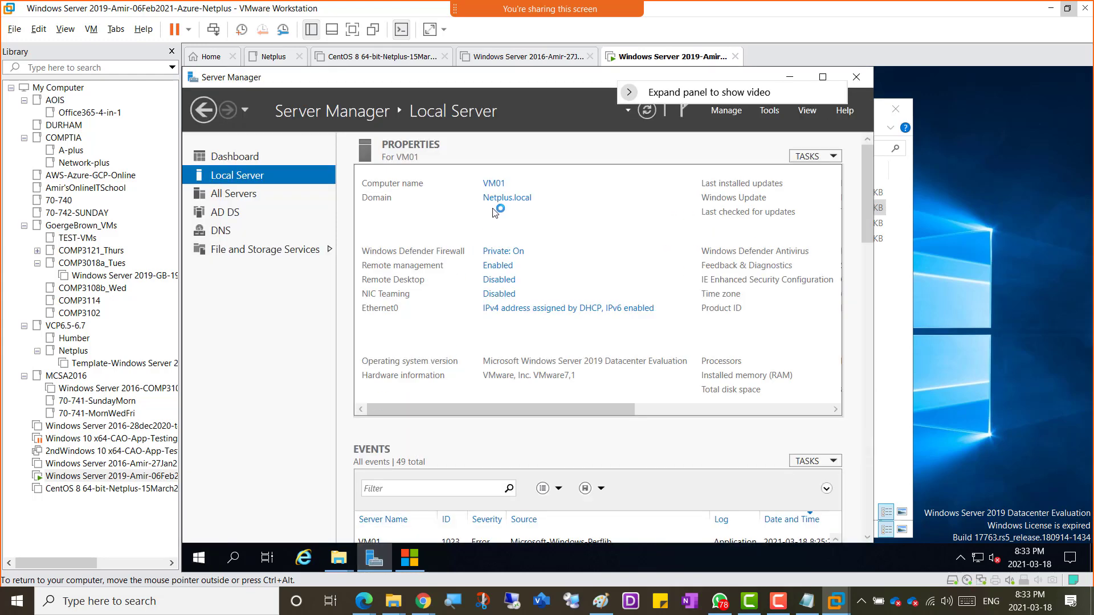
click(791, 74)
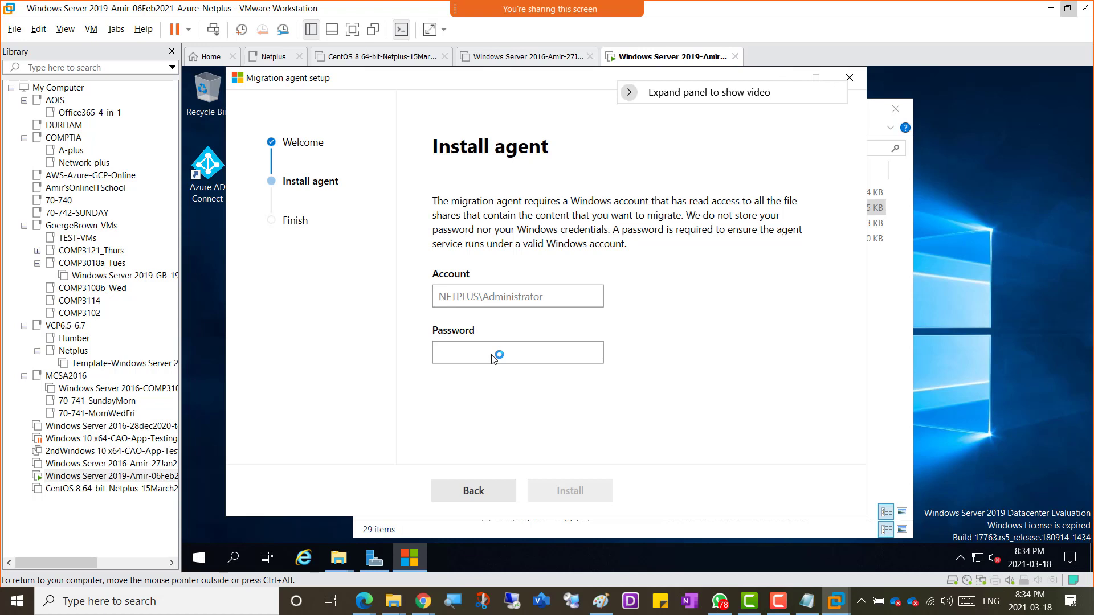
text(••)
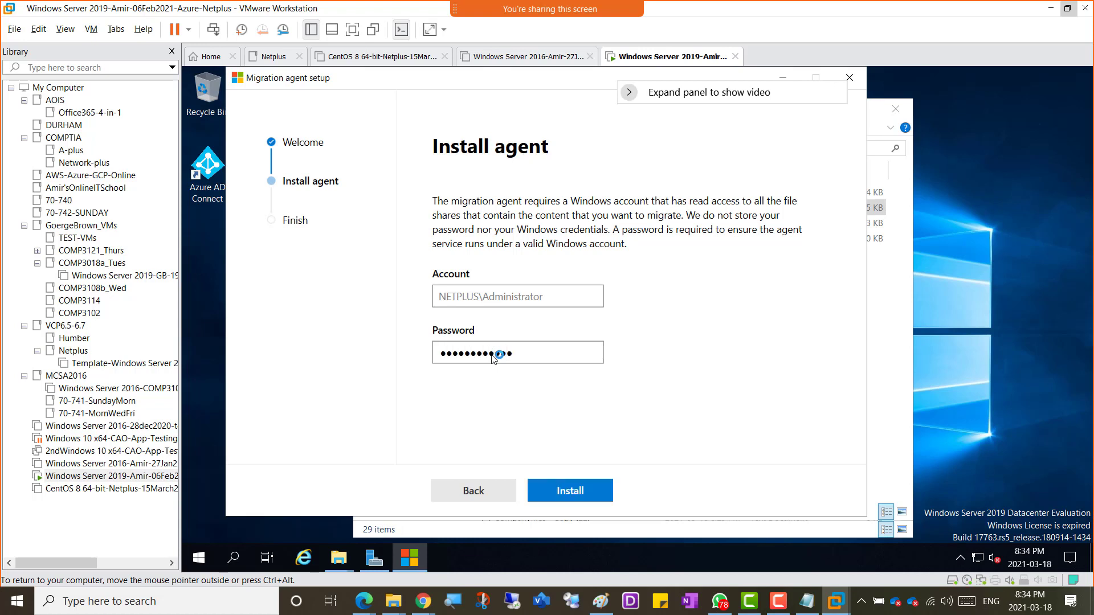
click(598, 488)
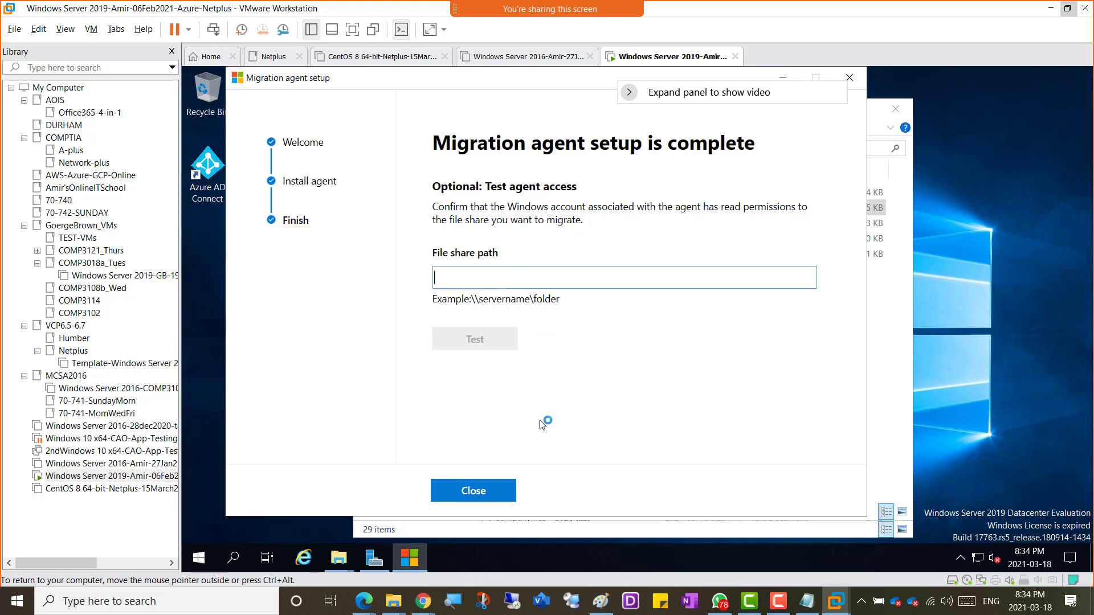
Step: Copy the \\VM01\Company-Shared-Folder path from File Explorer's address bar
mouse_move(335, 563)
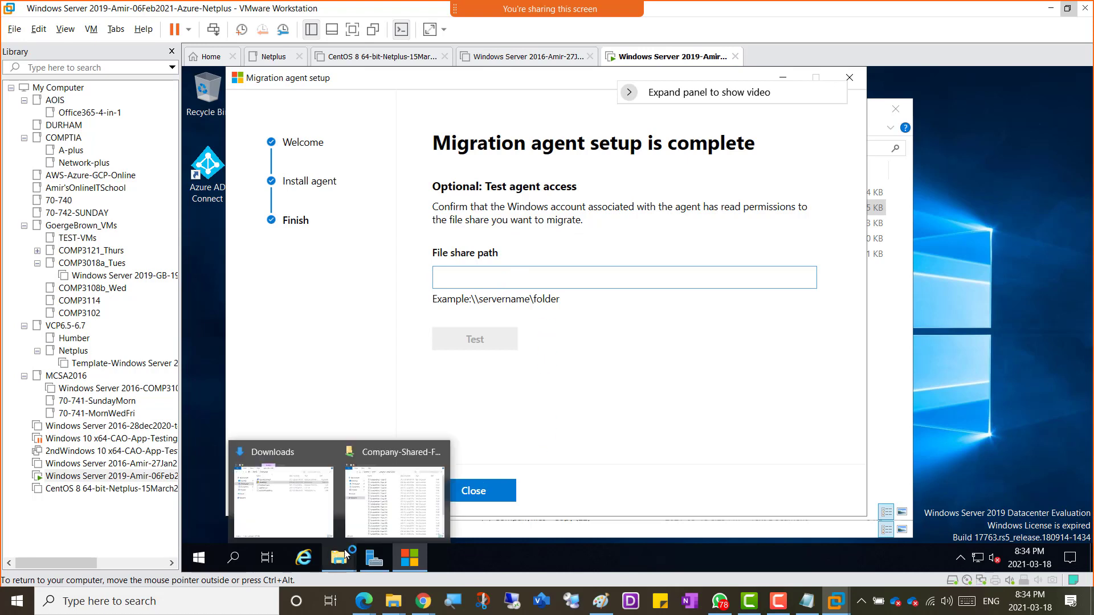
click(380, 506)
click(650, 165)
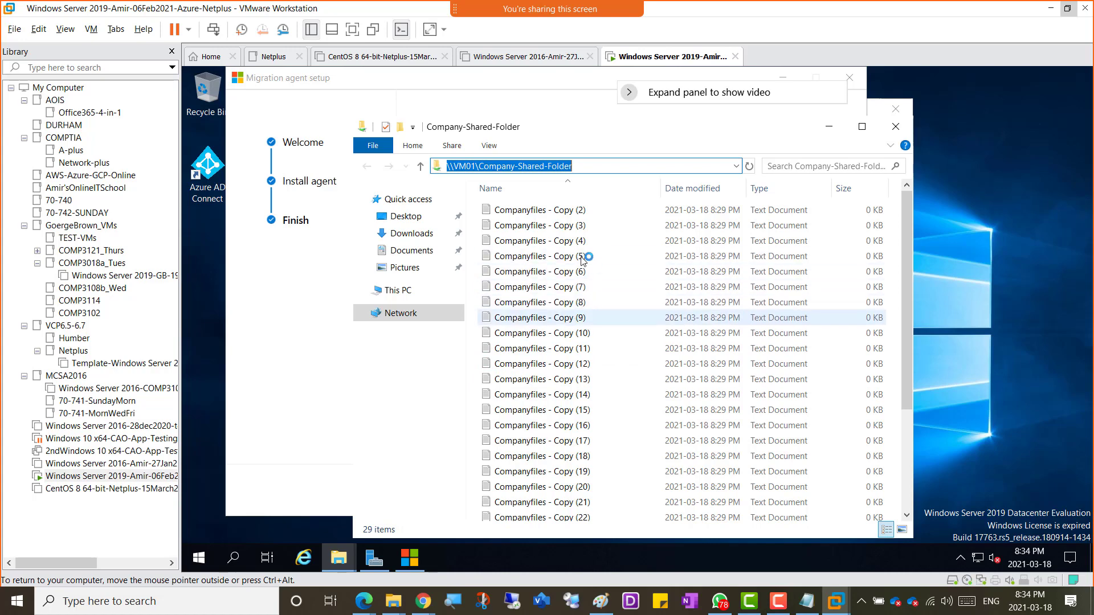
right_click(527, 171)
click(550, 212)
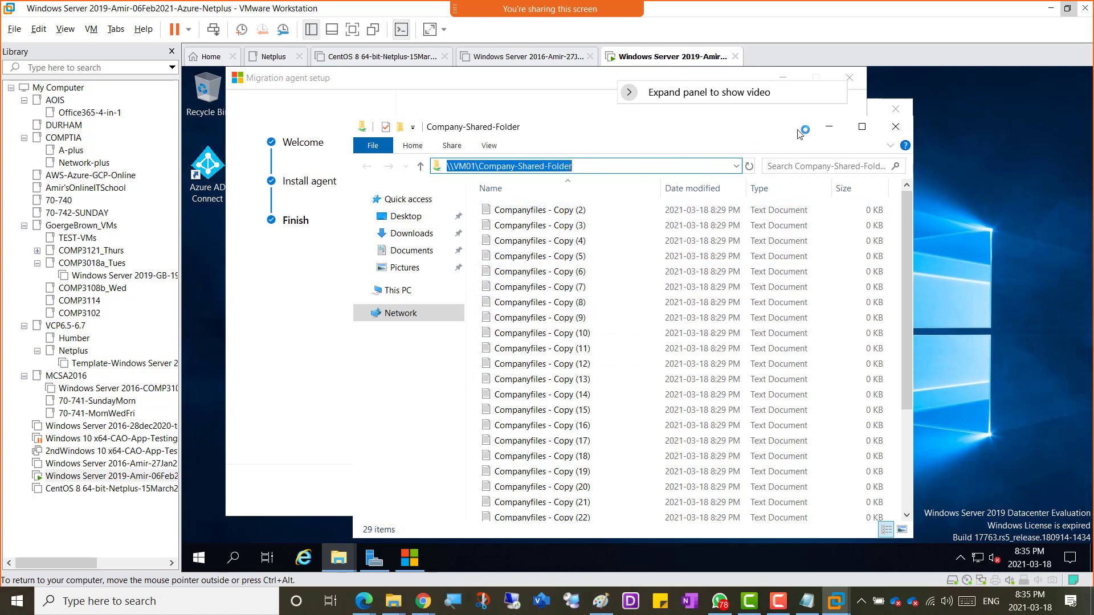
Step: Paste the share path into the setup's File share path field
click(830, 130)
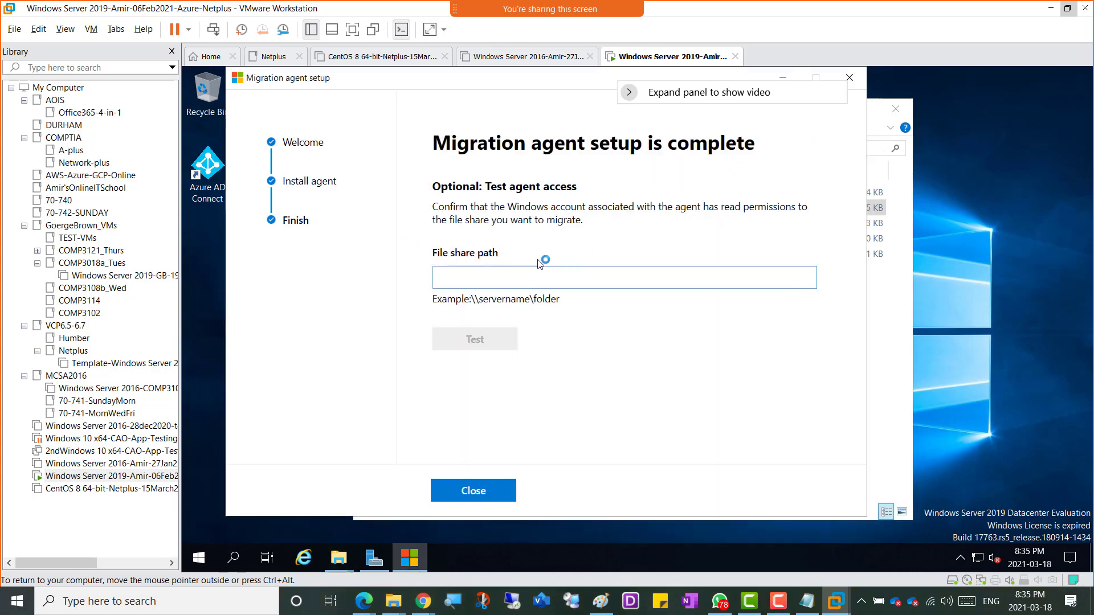
right_click(463, 284)
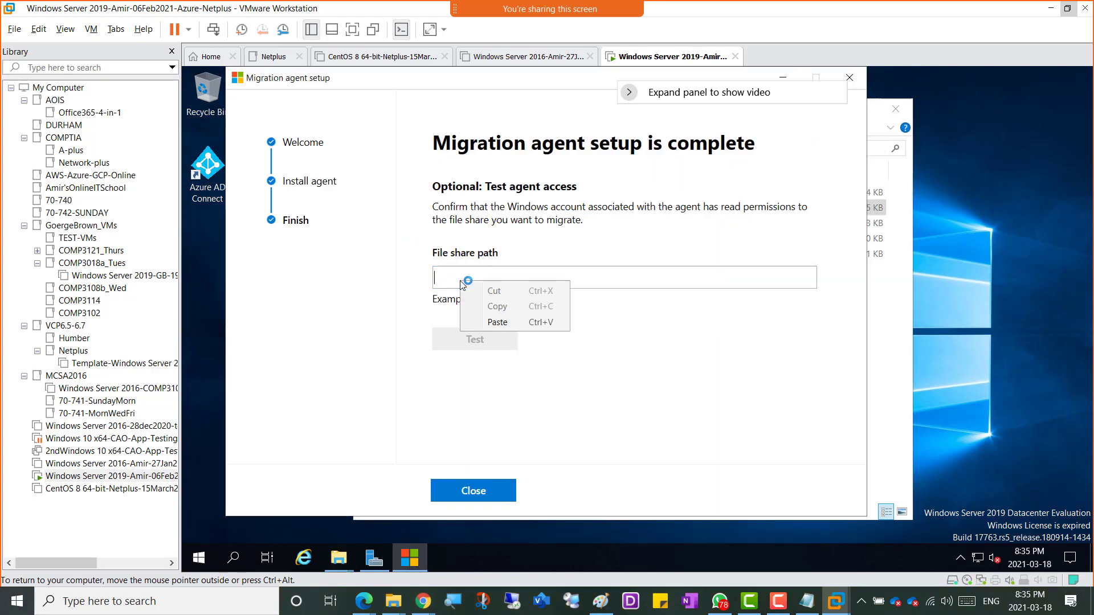
click(497, 322)
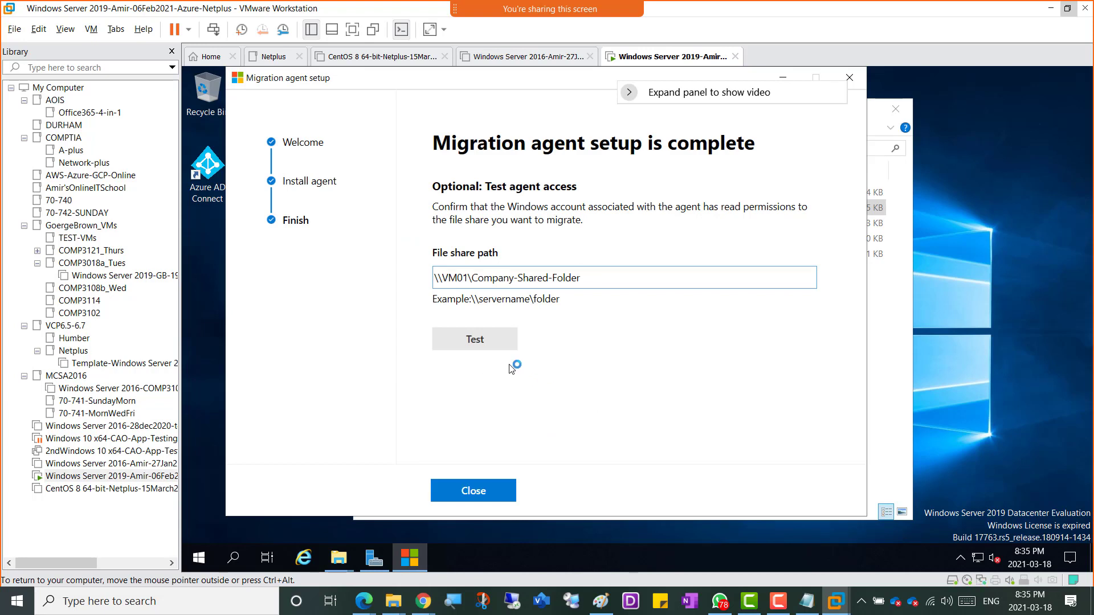
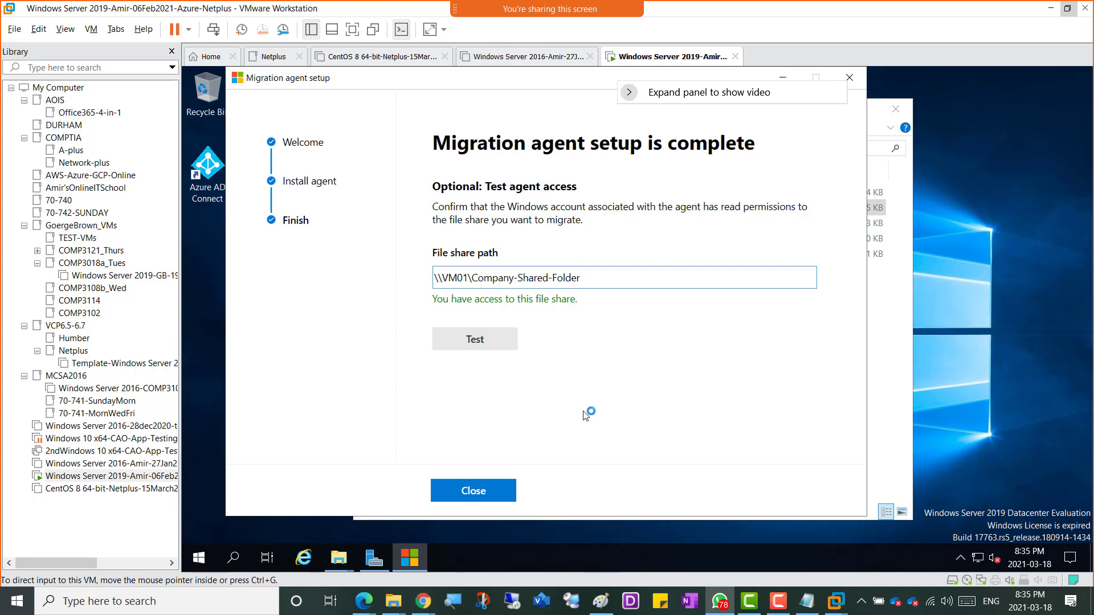
Step: Snip the VM's completed Migration agent setup dialog showing file share access
click(741, 9)
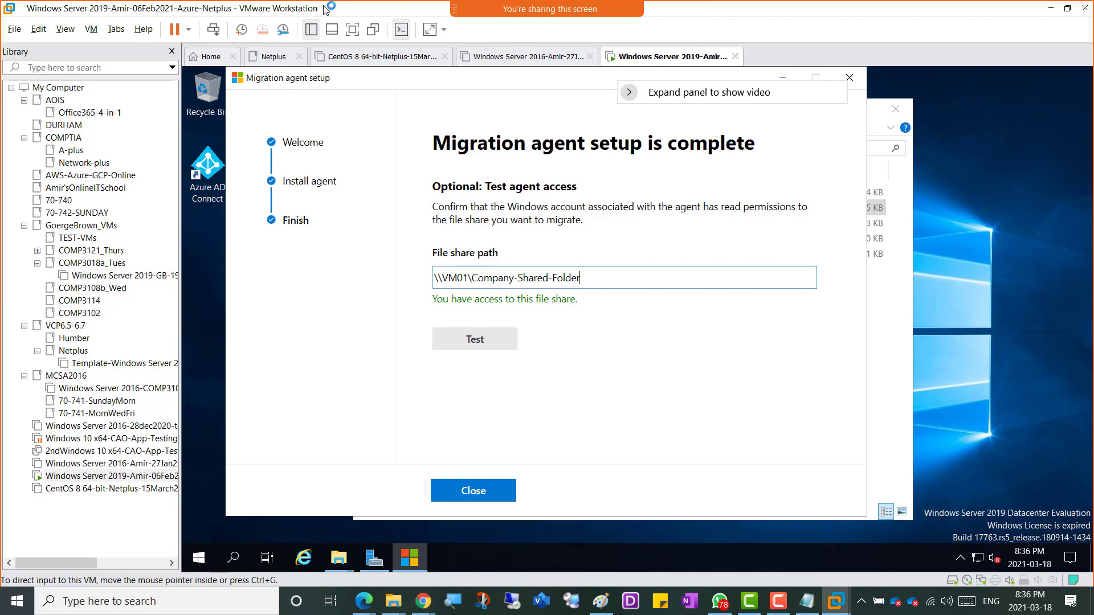
key(super+shift+s)
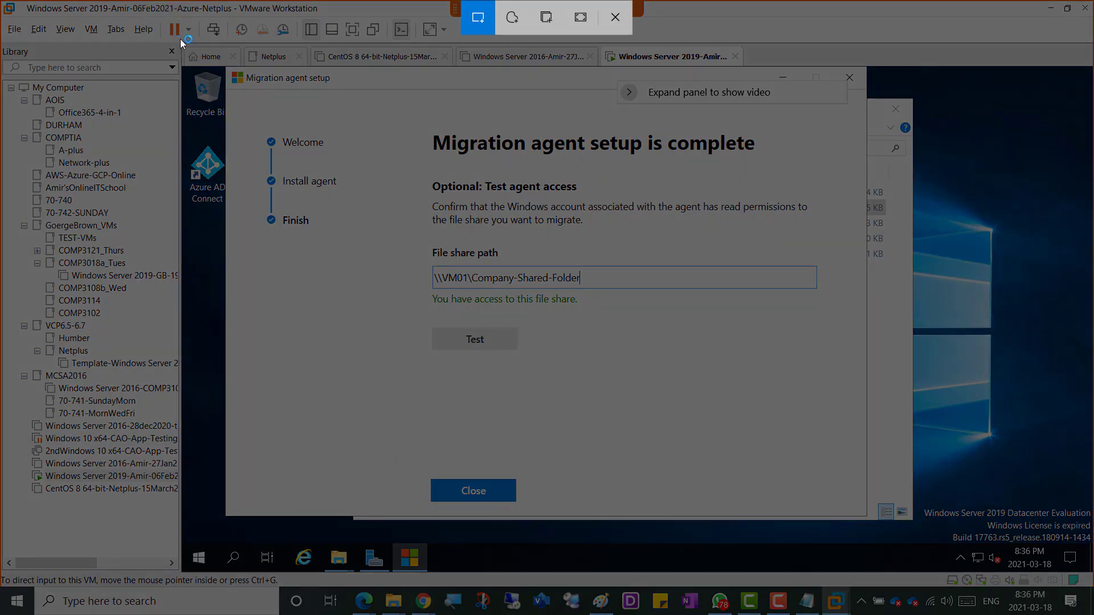
drag(180, 39, 1011, 554)
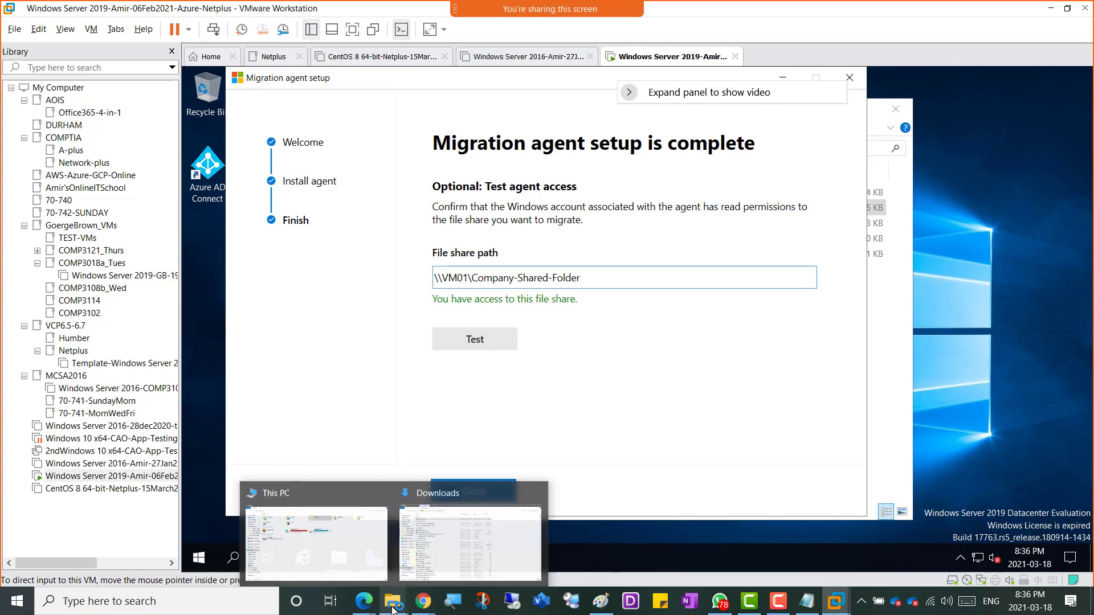
Step: Open the Week 10 page in the OneNote class notes and scroll to the Migration Manager notes
mouse_move(423, 608)
click(280, 564)
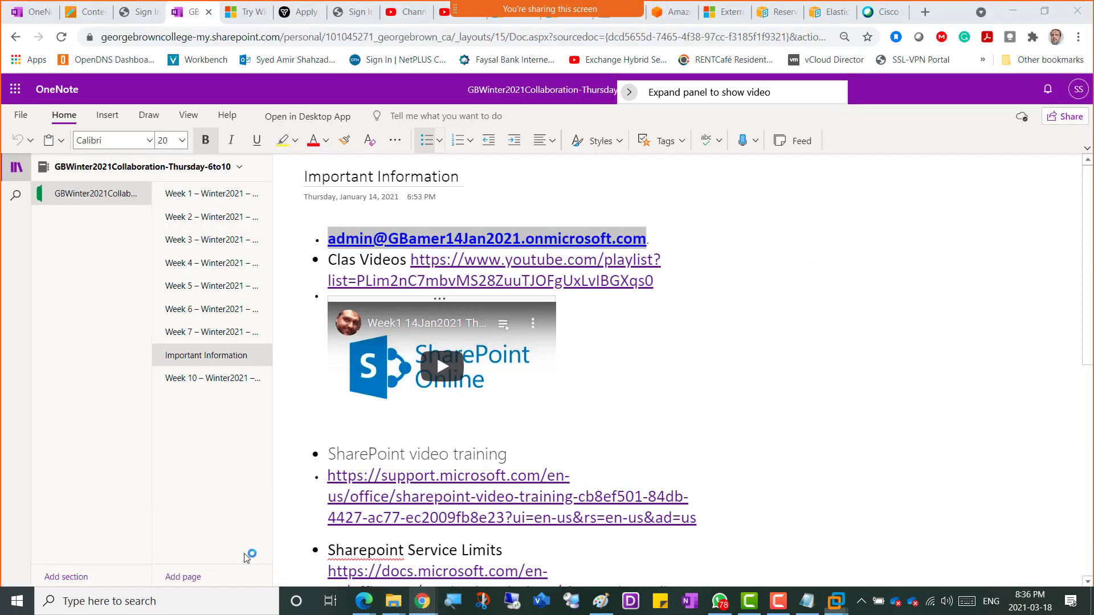
click(181, 379)
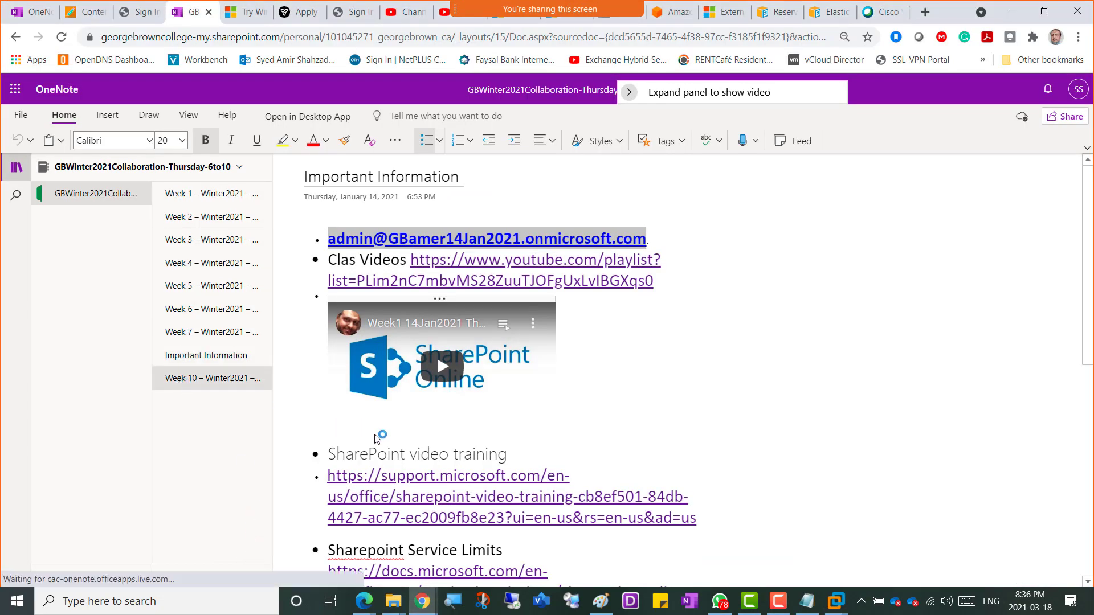
scroll(451, 456, down, 6)
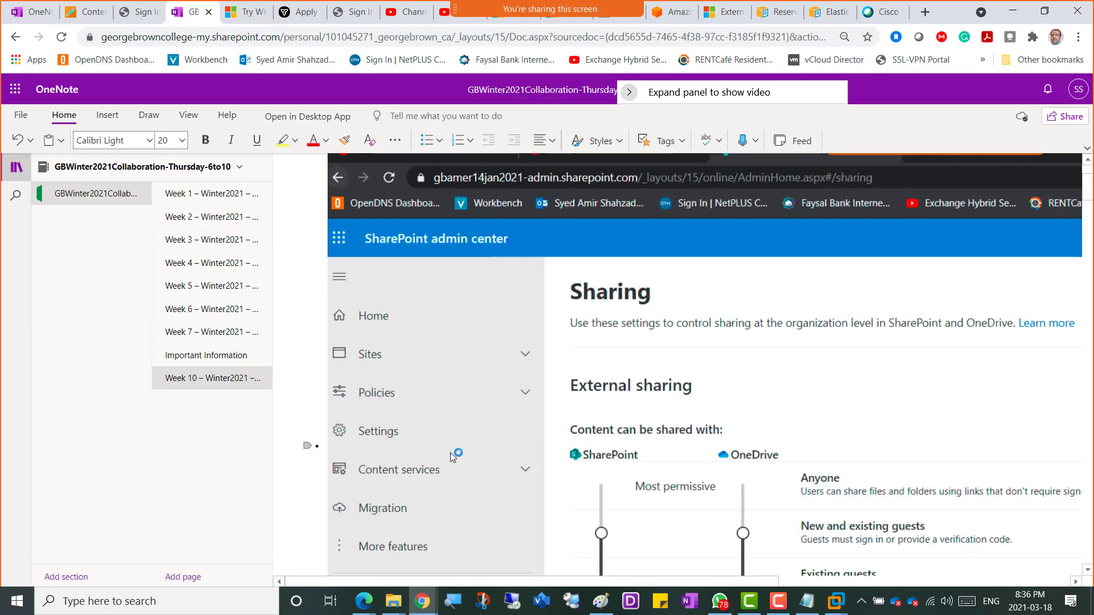
scroll(451, 452, down, 20)
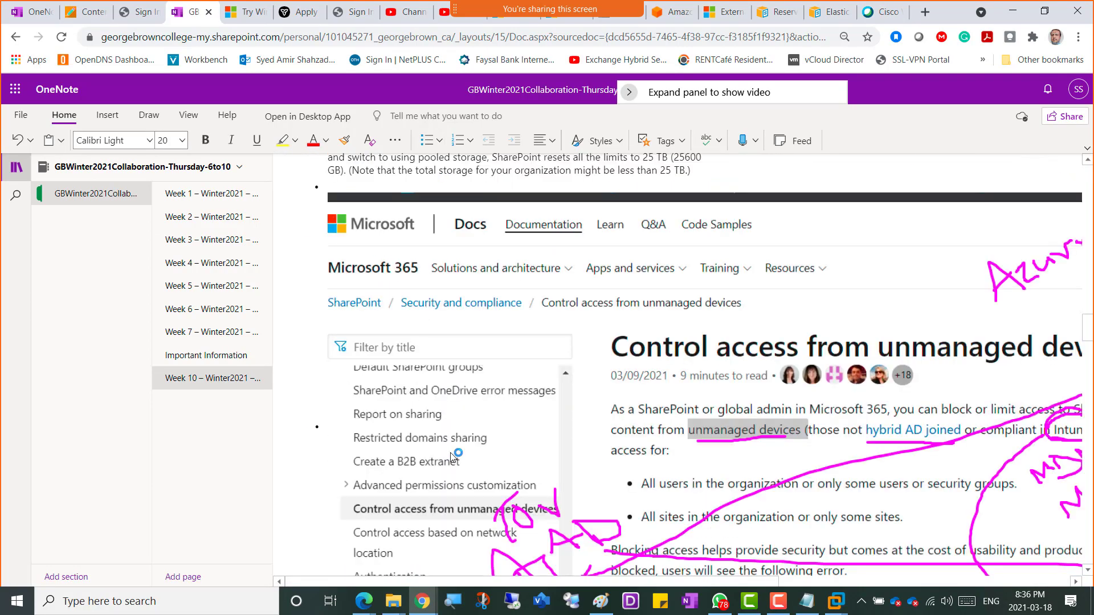
scroll(450, 453, down, 20)
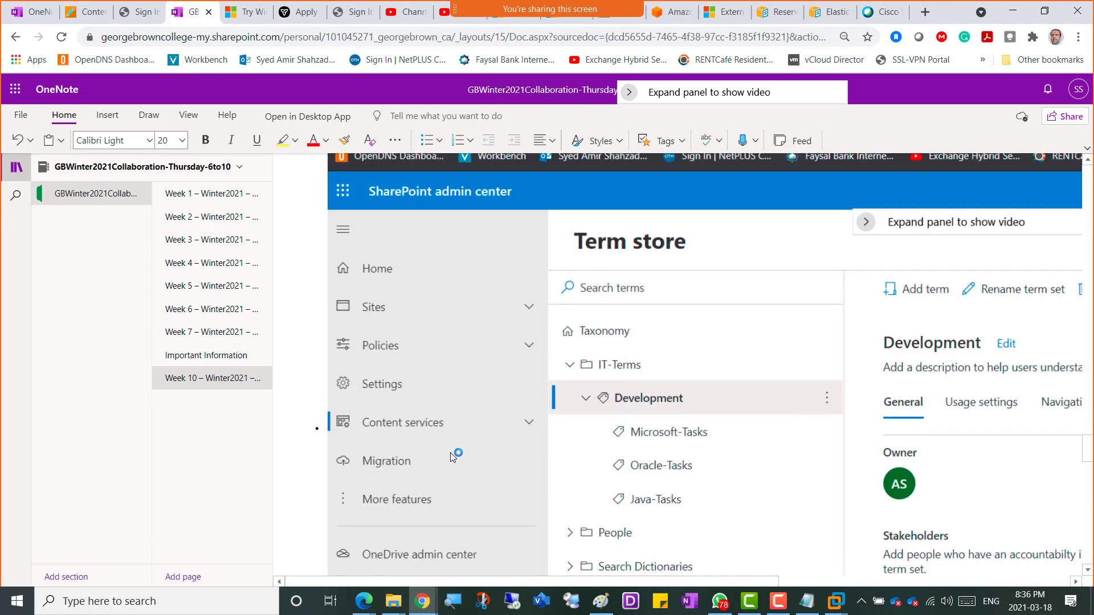
scroll(450, 452, down, 20)
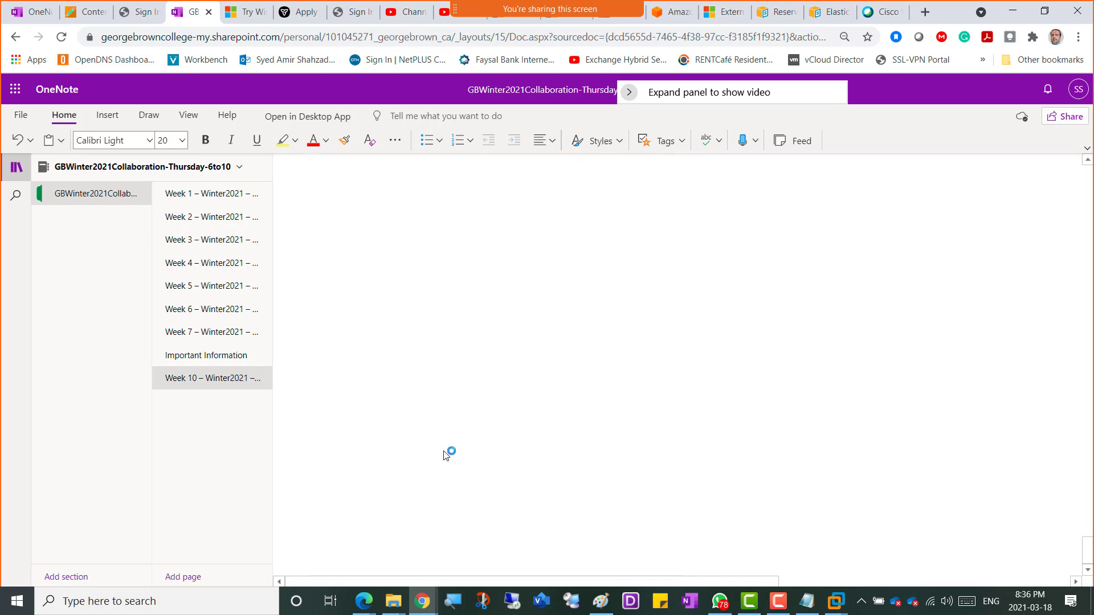
scroll(446, 455, up, 5)
Step: Add the bullet 'Screenshot 6 - Migration Manager Agent Setup' and paste the screenshot under it
click(323, 434)
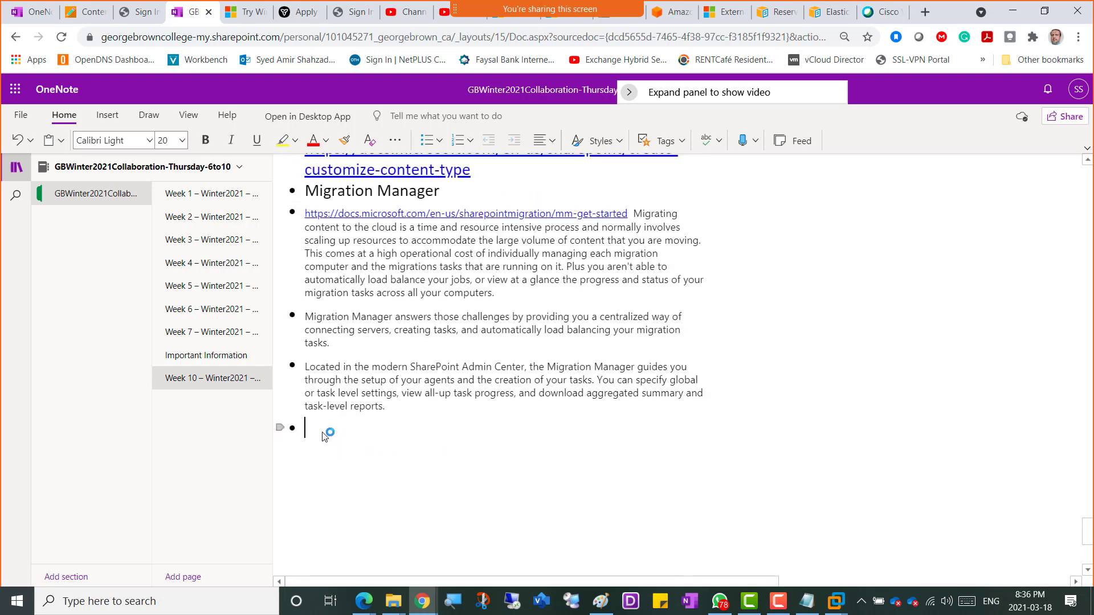
text(Scre)
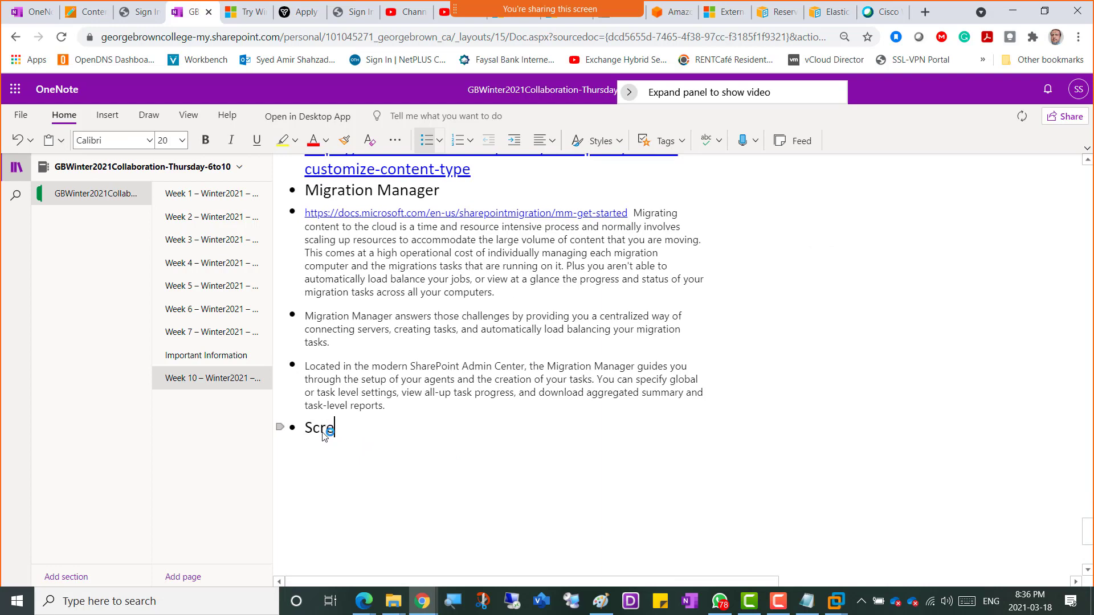
text(enshot 6 - Migrati)
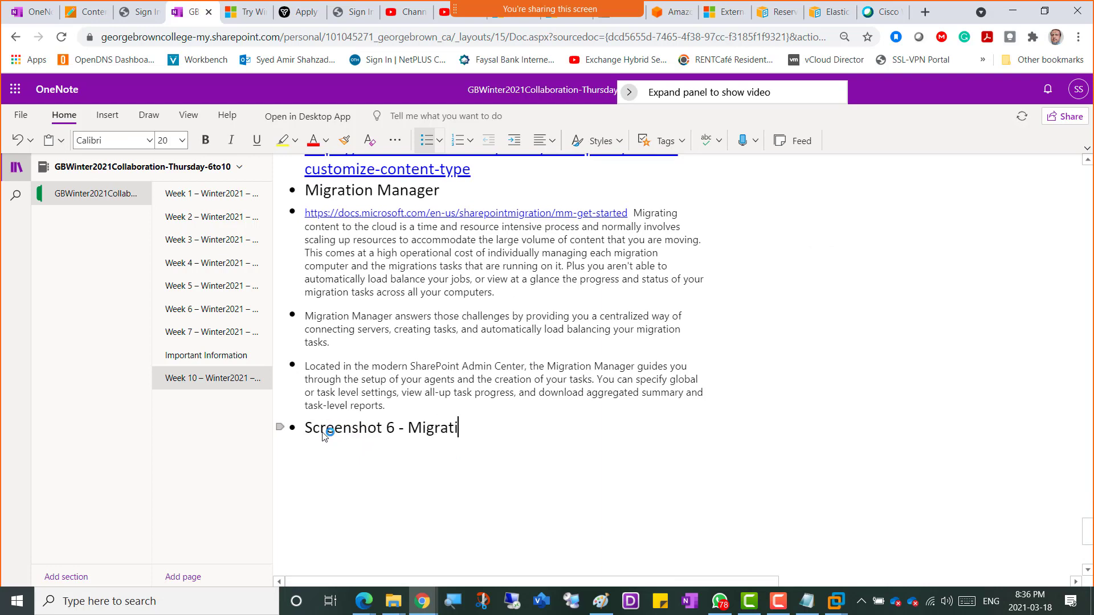
text(on Manager)
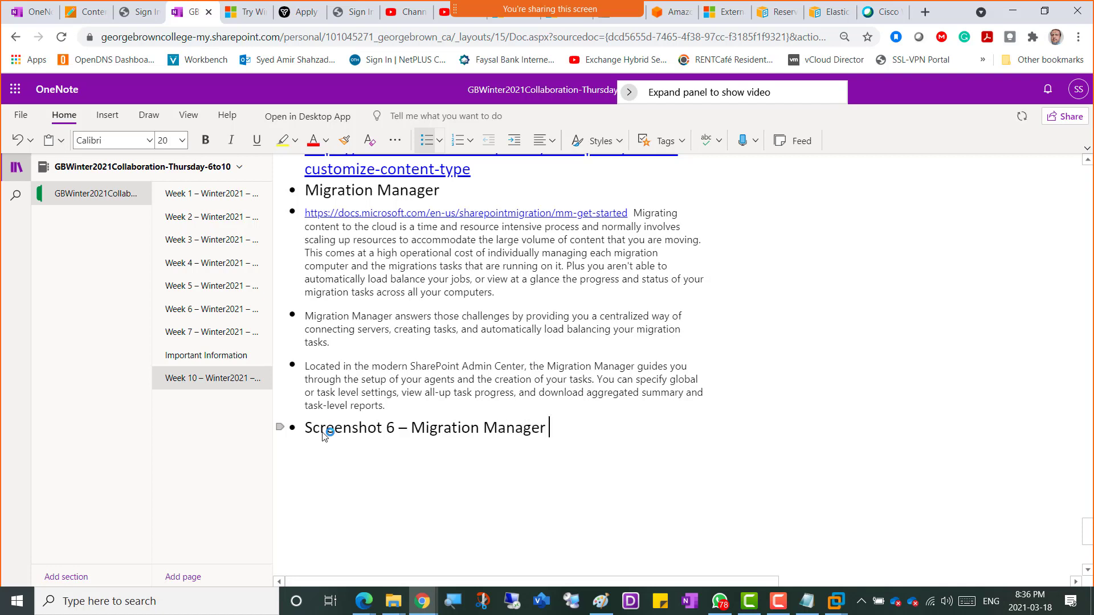
text( Agent Setup)
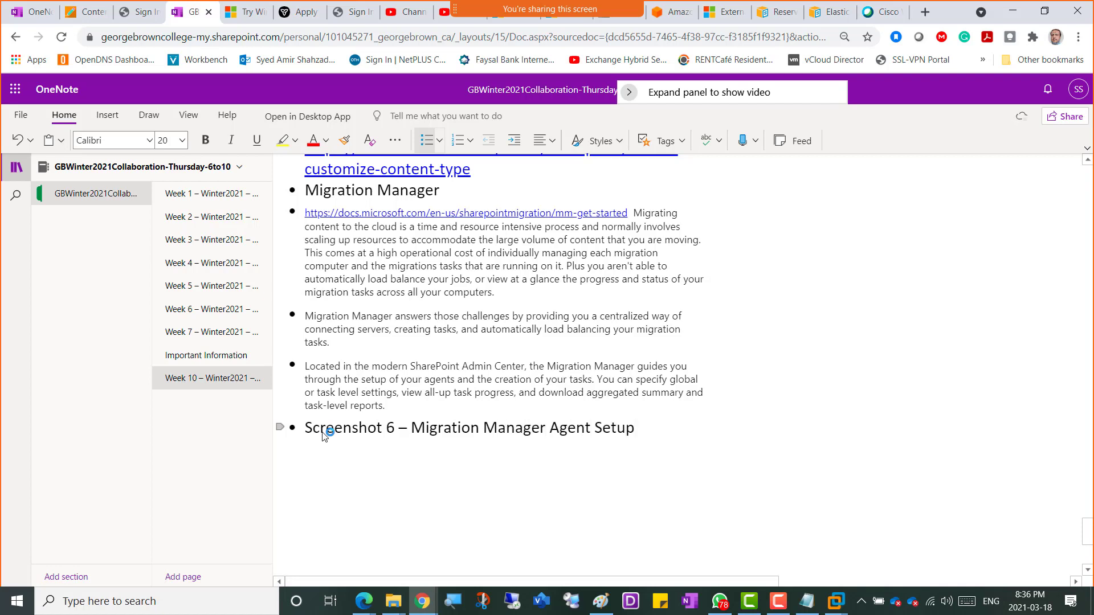
key(ctrl+v)
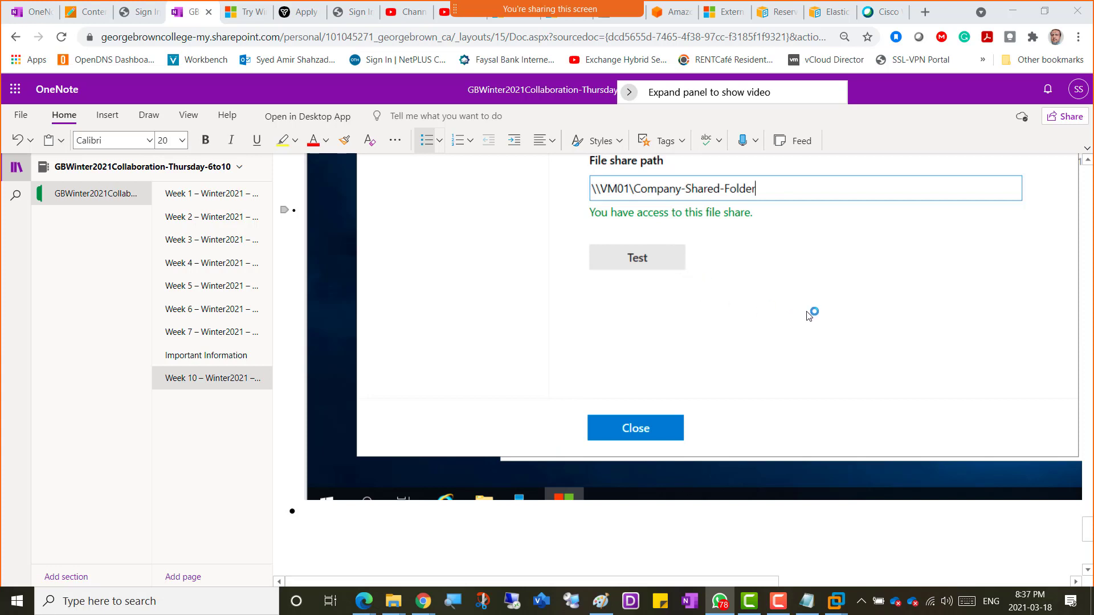
Step: Close the finished Migration agent setup dialog on the VM
click(1016, 12)
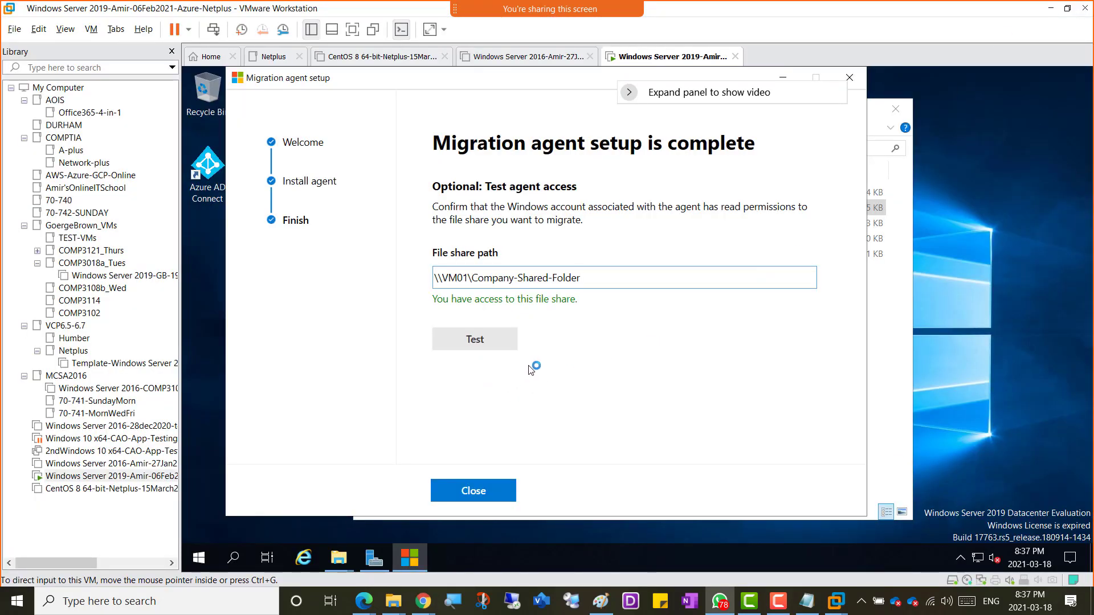
click(658, 418)
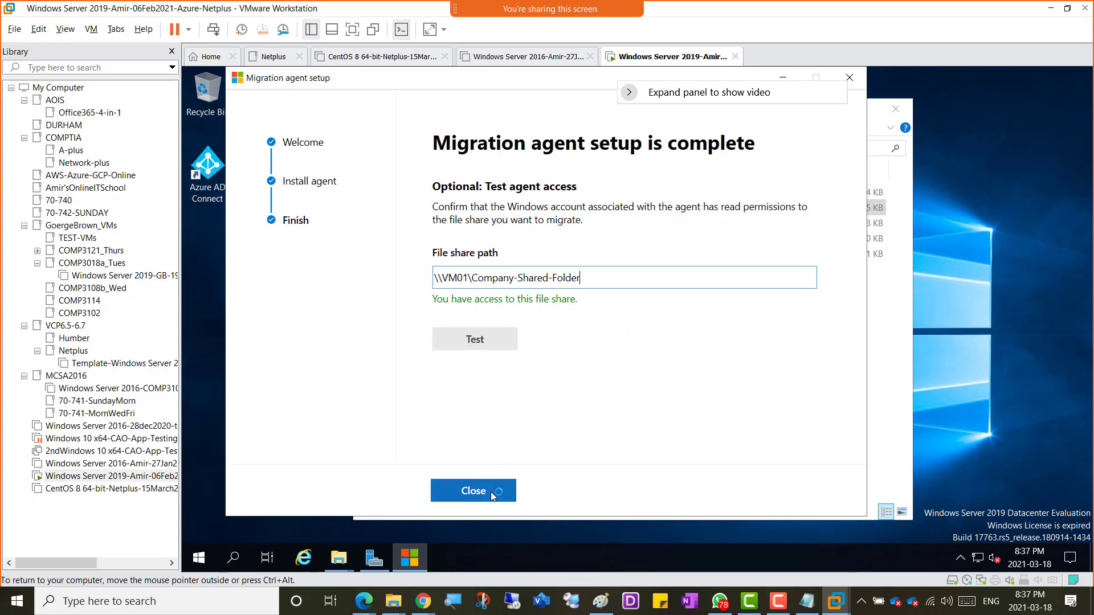
click(473, 490)
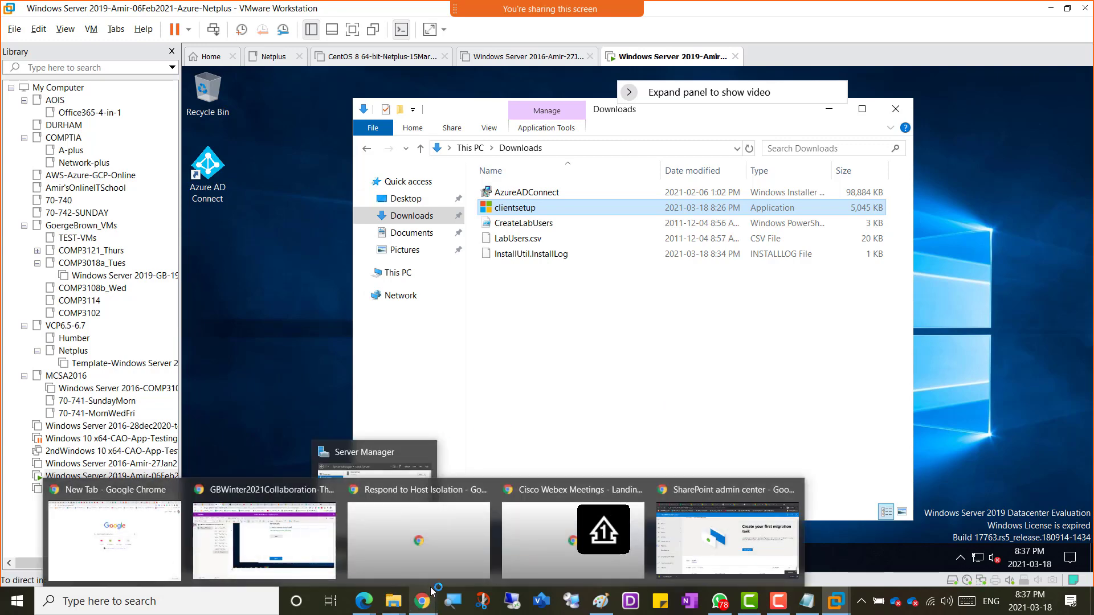
Step: Return to the browser, landing on the SharePoint admin center window
click(273, 537)
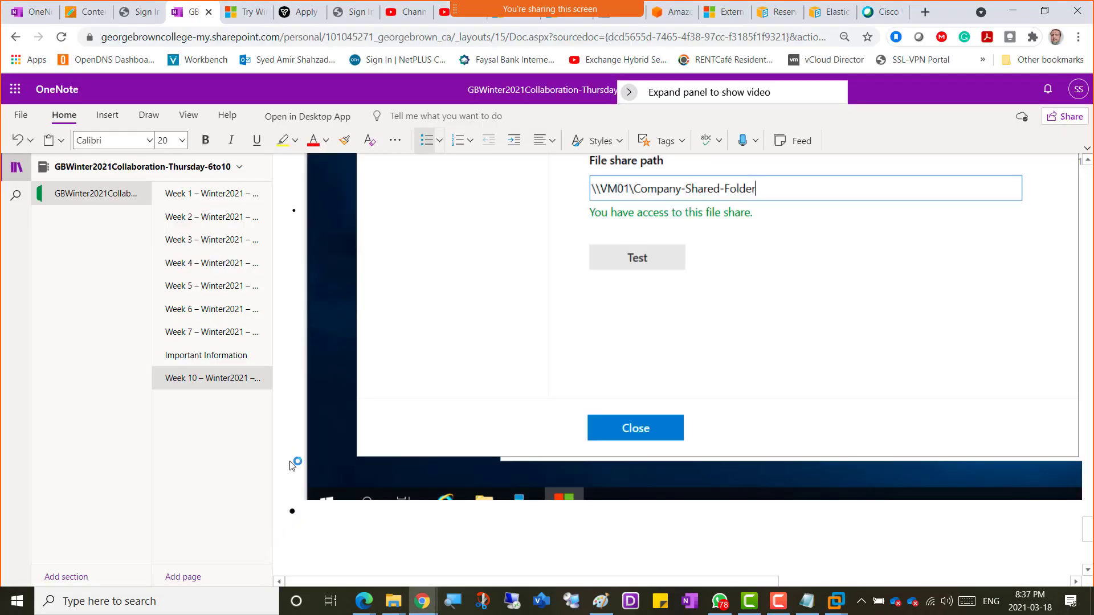
mouse_move(425, 609)
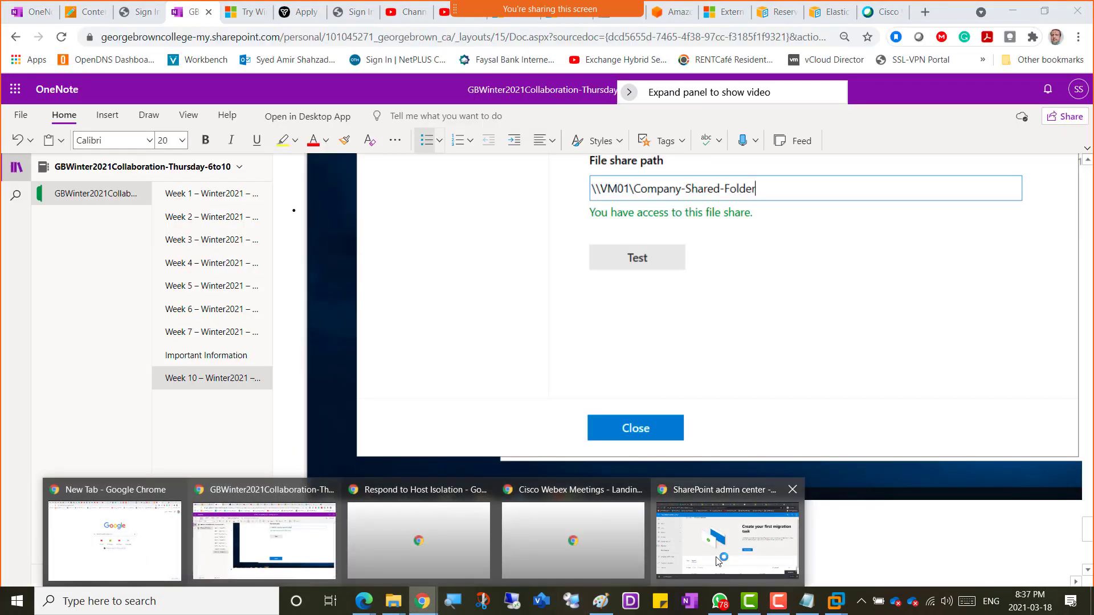
click(691, 555)
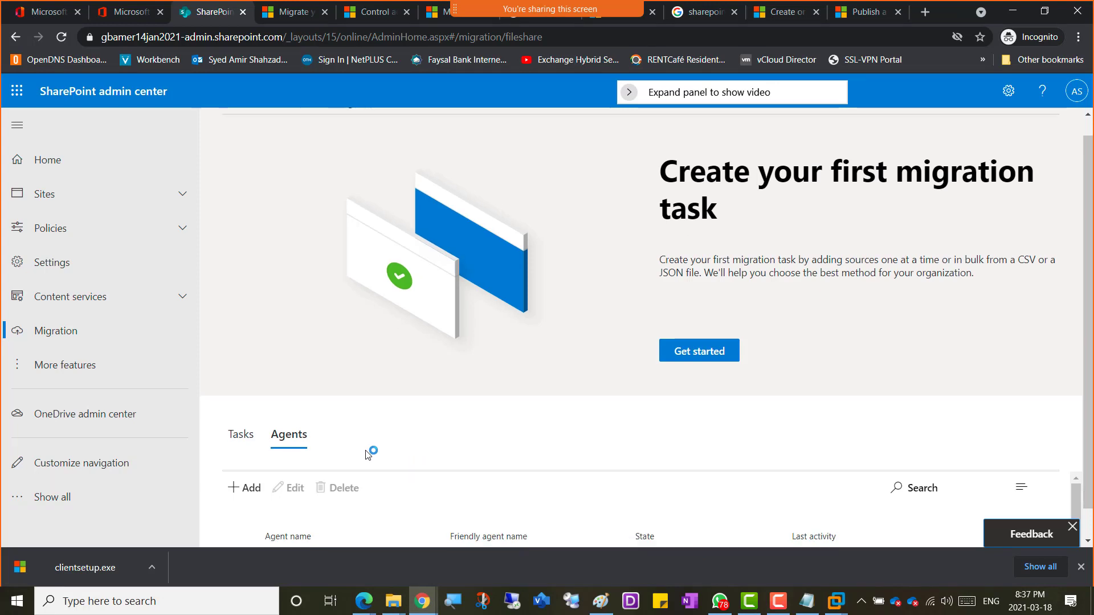
Step: Check the Netplus.local\VM01 agent is enabled, then add a new task from the Tasks tab
scroll(371, 452, down, 1)
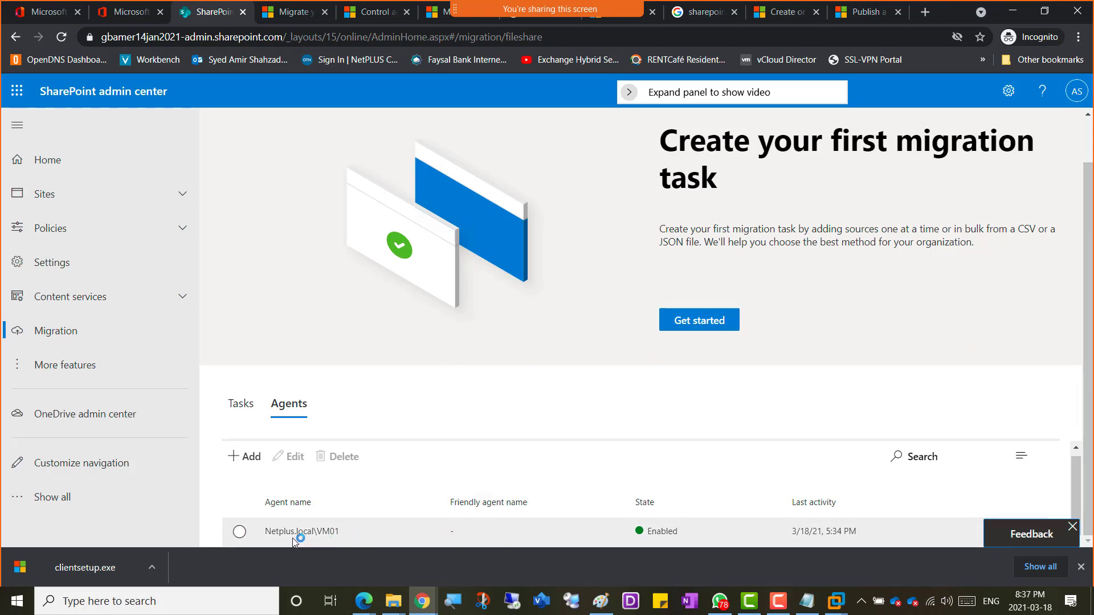
click(239, 533)
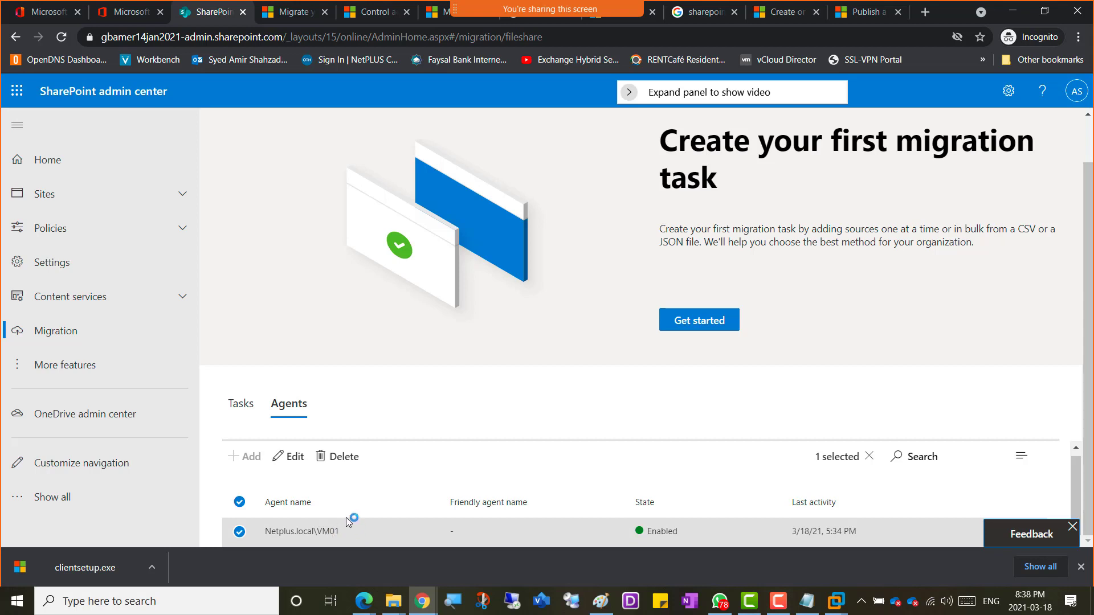
click(240, 407)
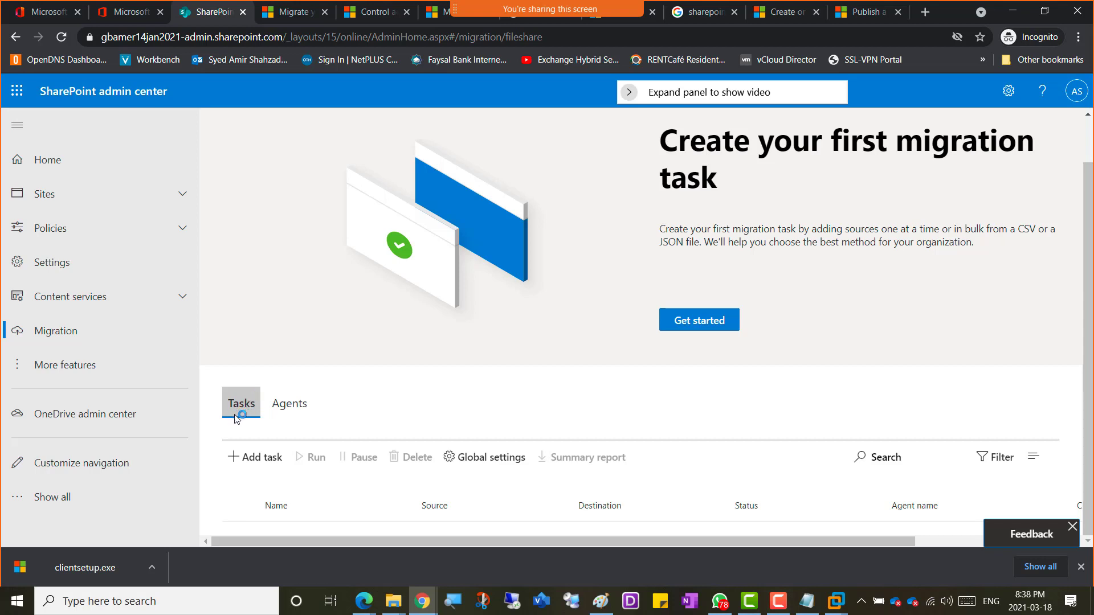
click(252, 458)
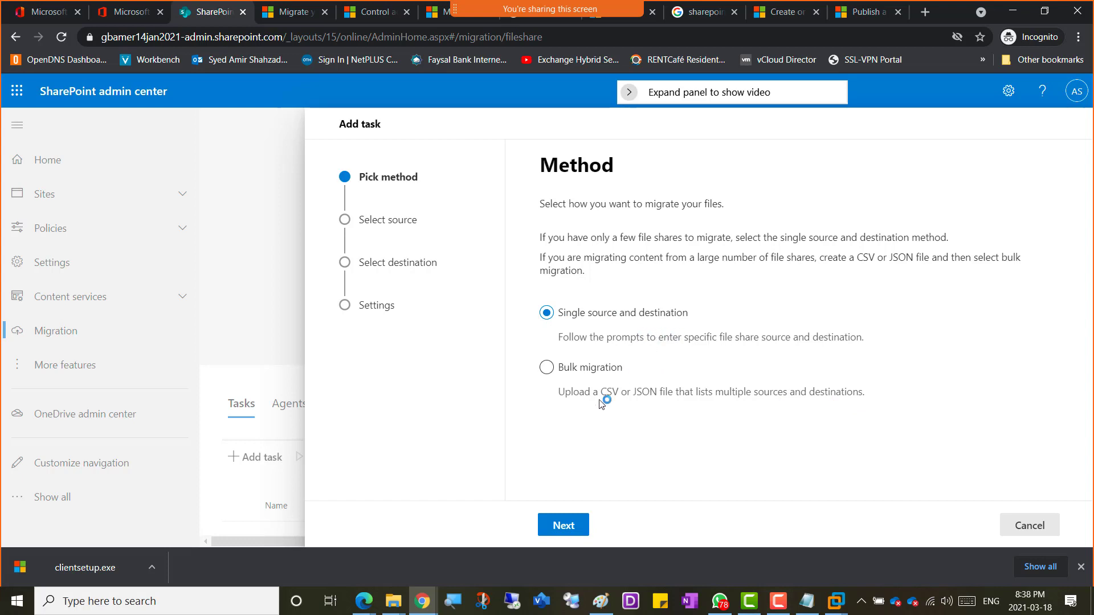
Step: Advance the task to its Source step and bring up the Windows Server 2019 VM
click(562, 525)
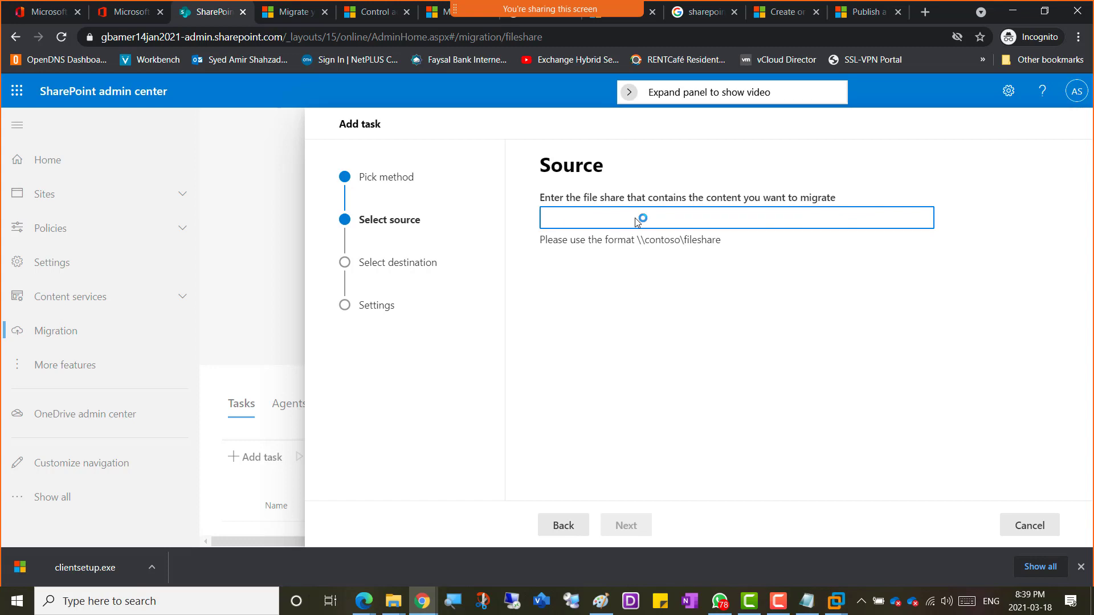
click(828, 607)
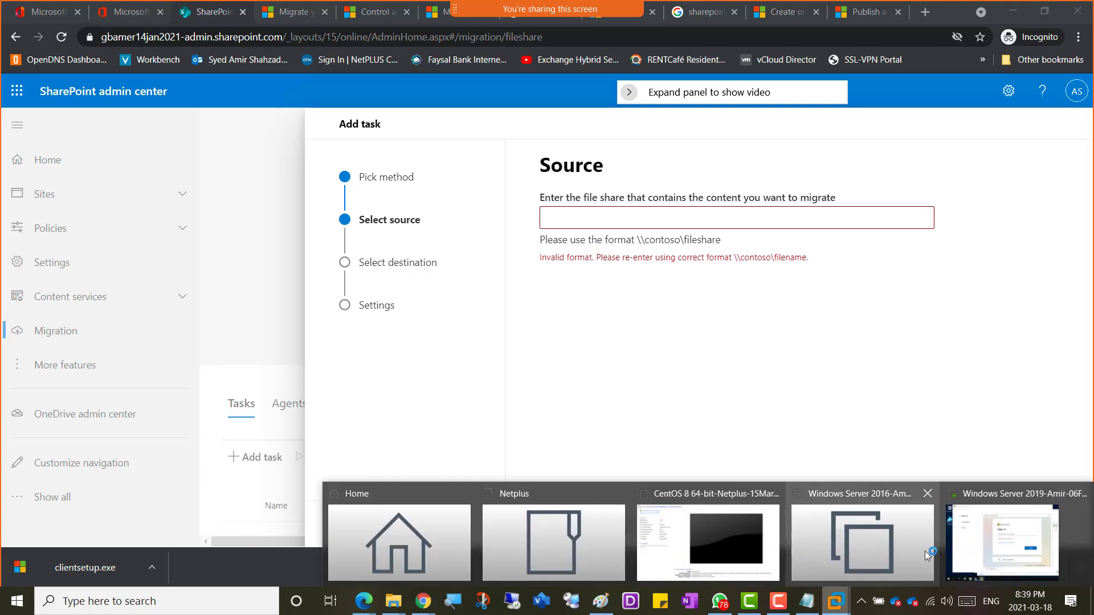
click(995, 548)
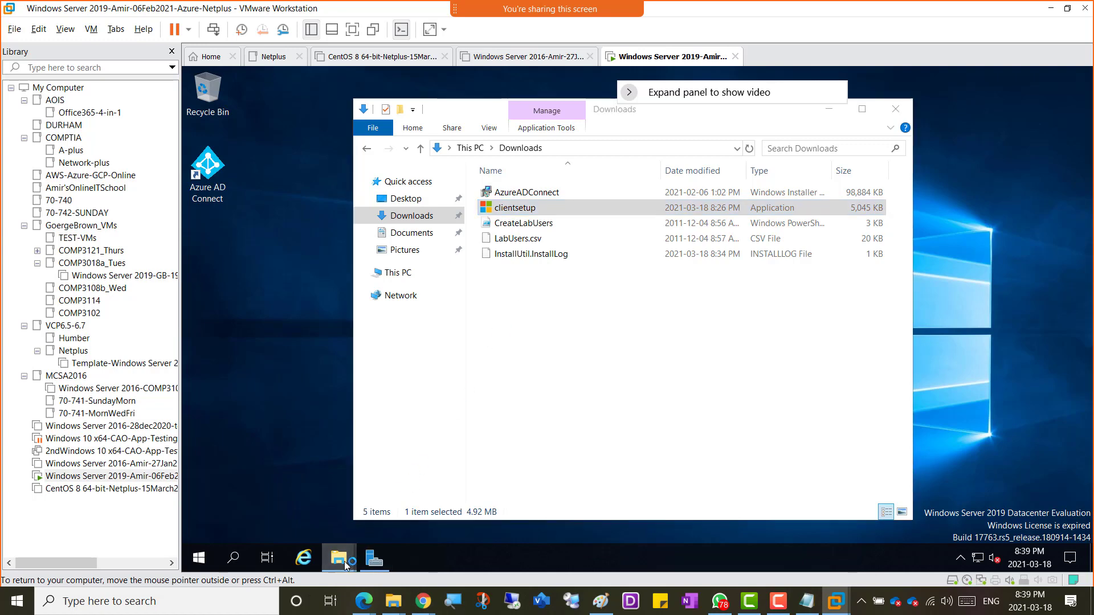
mouse_move(345, 564)
click(376, 496)
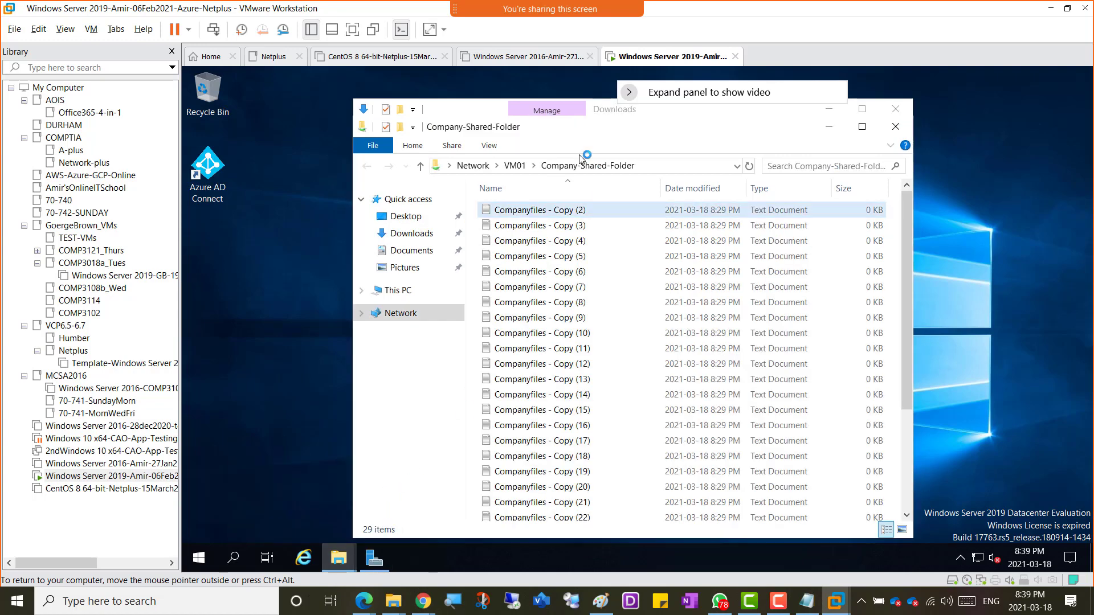
click(662, 169)
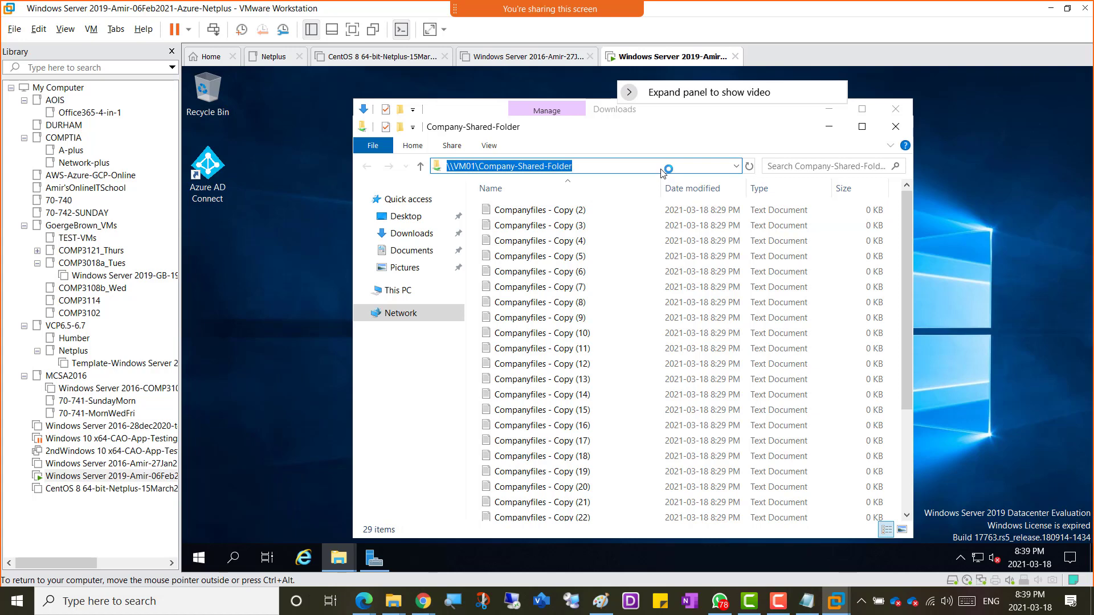
click(1052, 8)
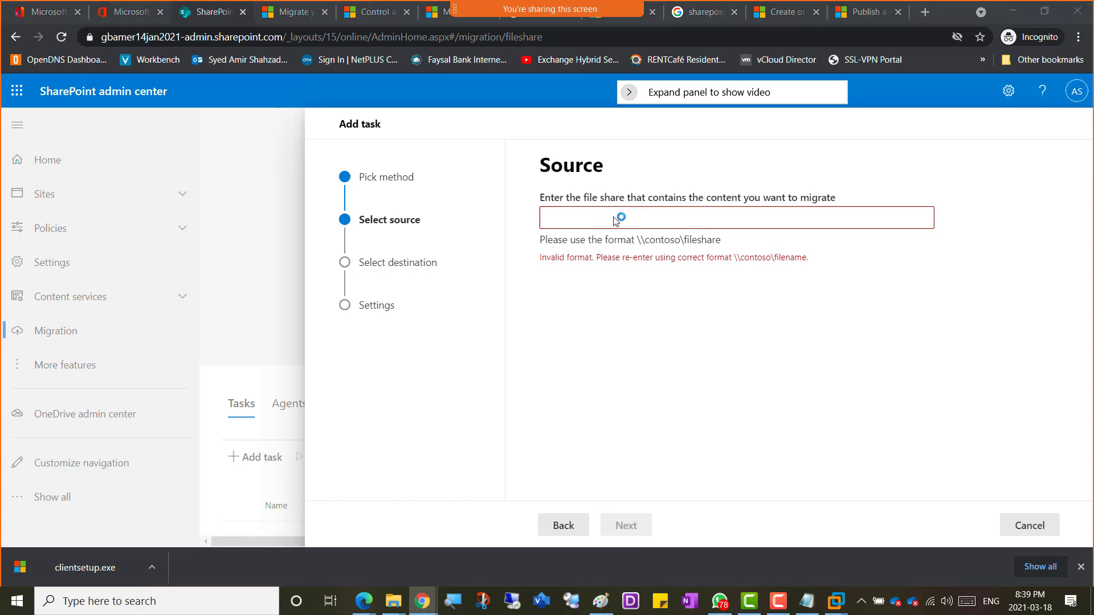
key(alt+Tab)
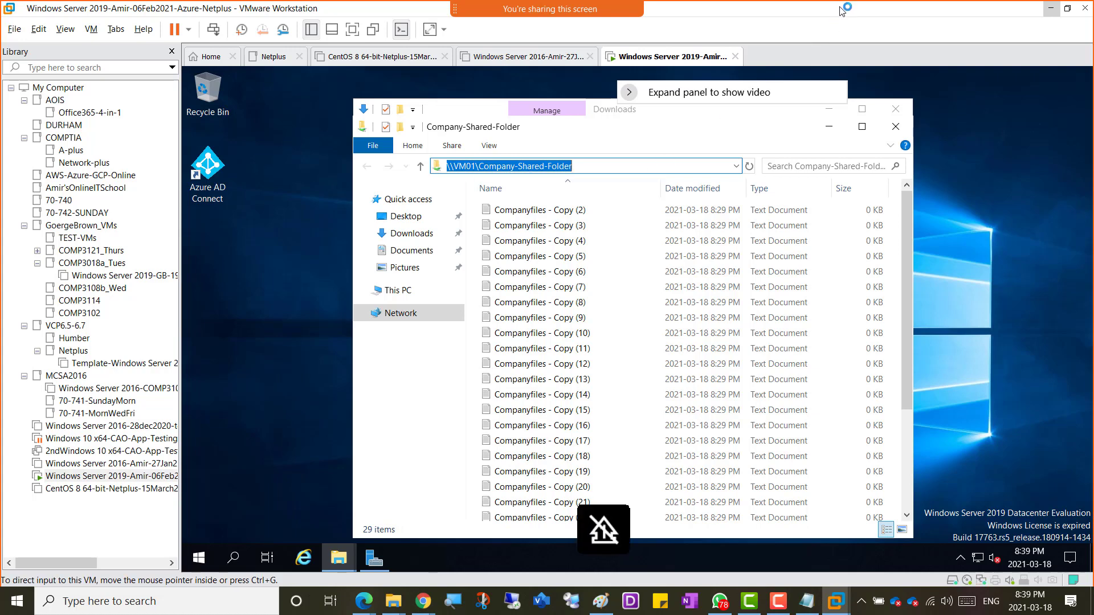
key(alt+Tab)
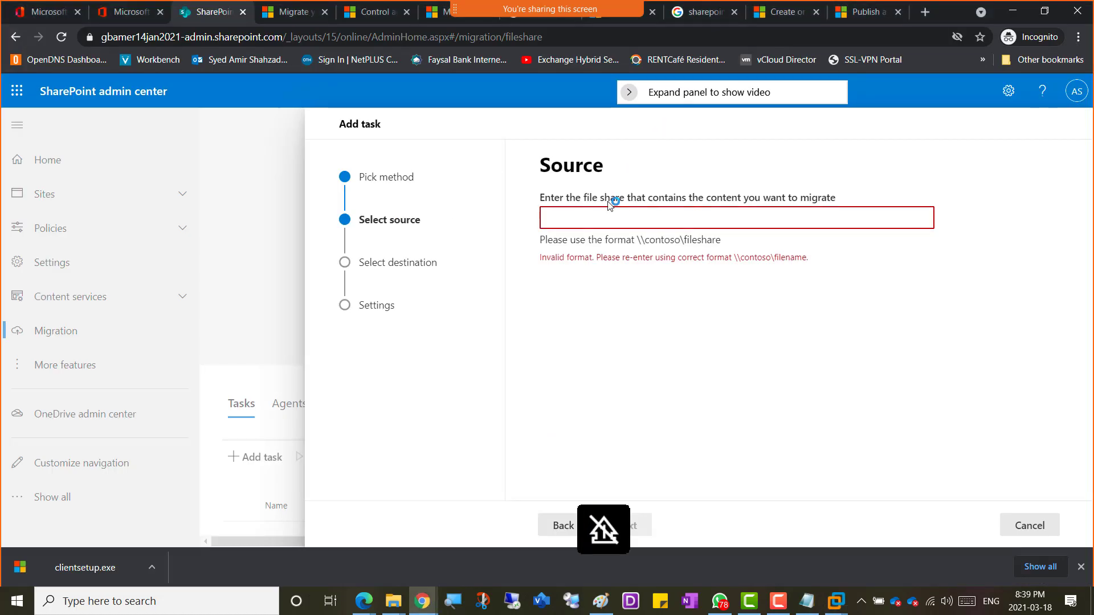
Step: Enter the \\vm01\company-shared-folder path as the source and continue to the destination step
click(604, 221)
text(\\vm01)
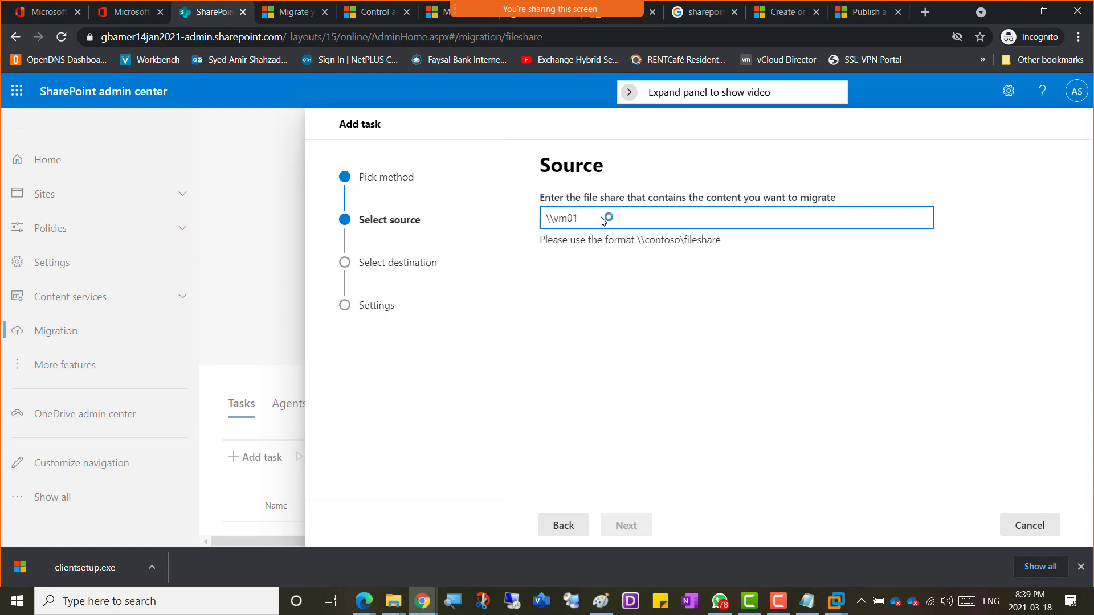
text(\company)
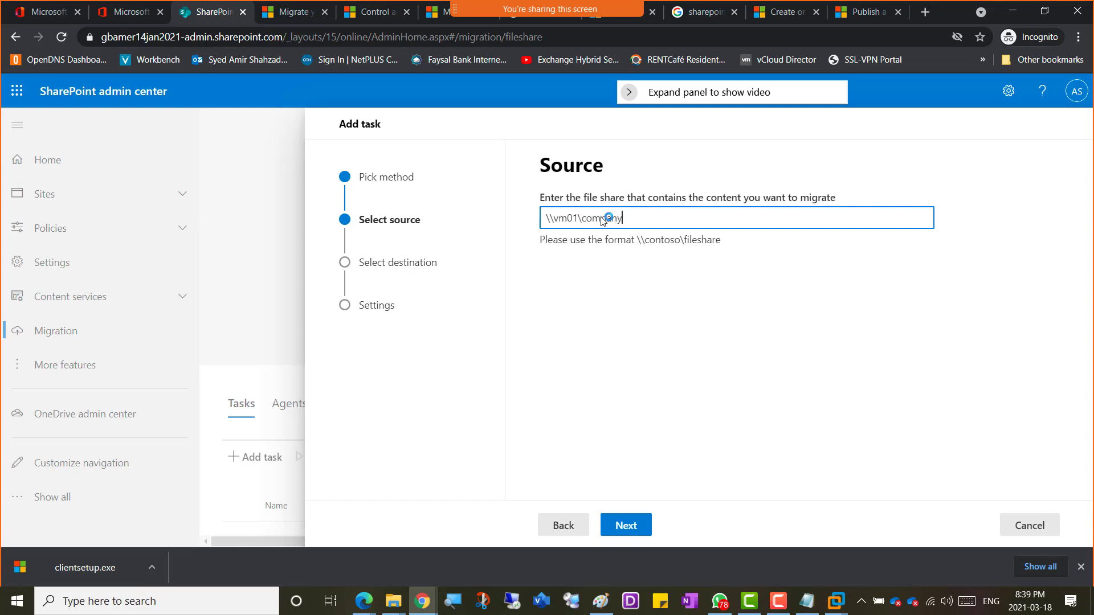
text(-shared-folder)
click(625, 526)
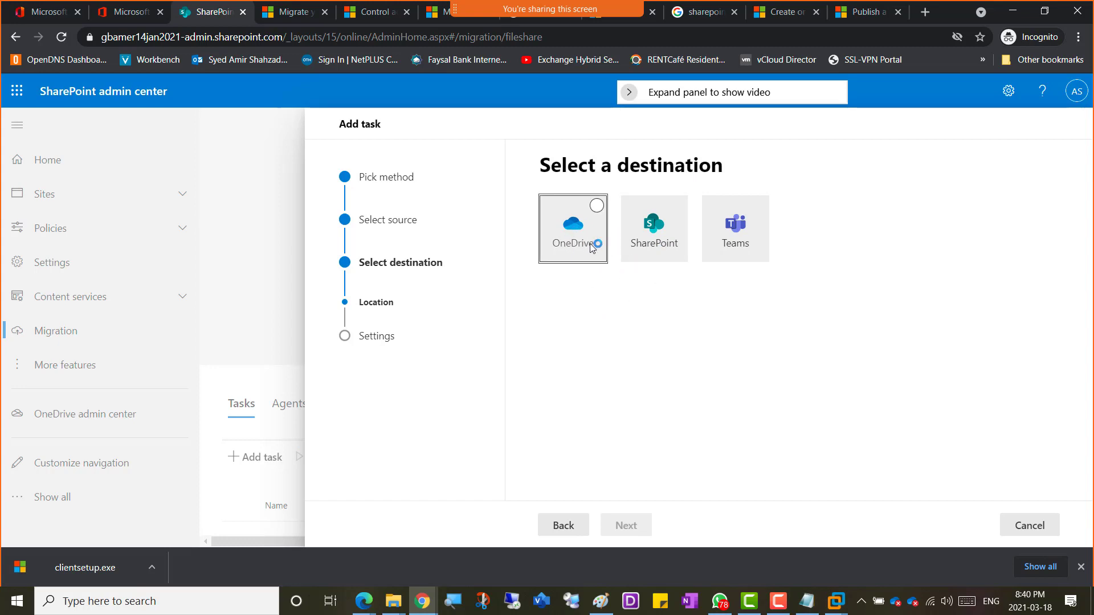
Step: Try SharePoint as the destination, then go back and pick OneDrive instead
click(658, 228)
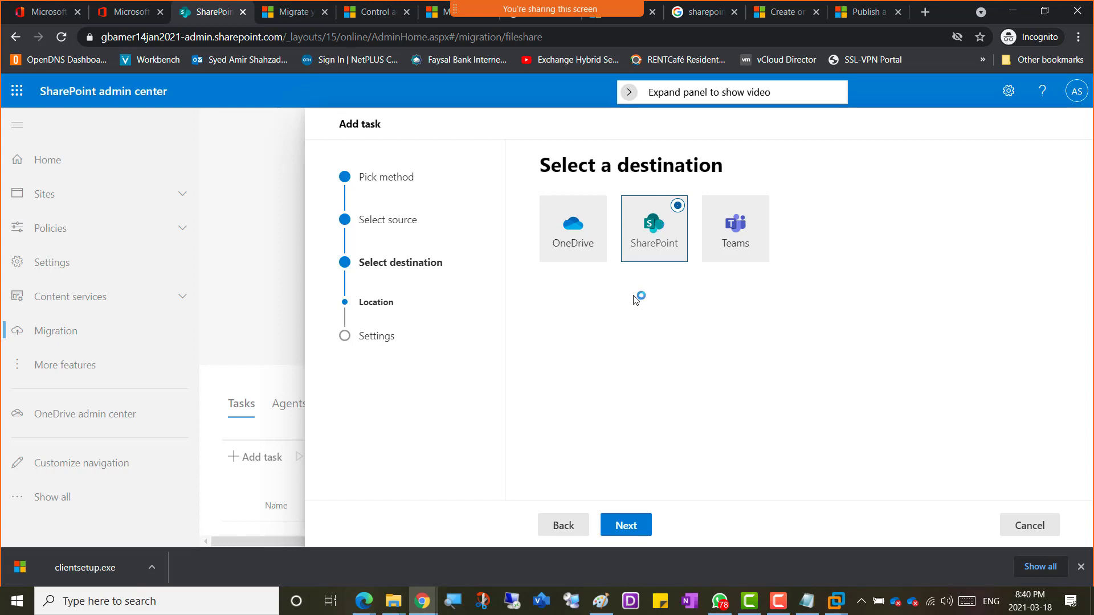
click(638, 527)
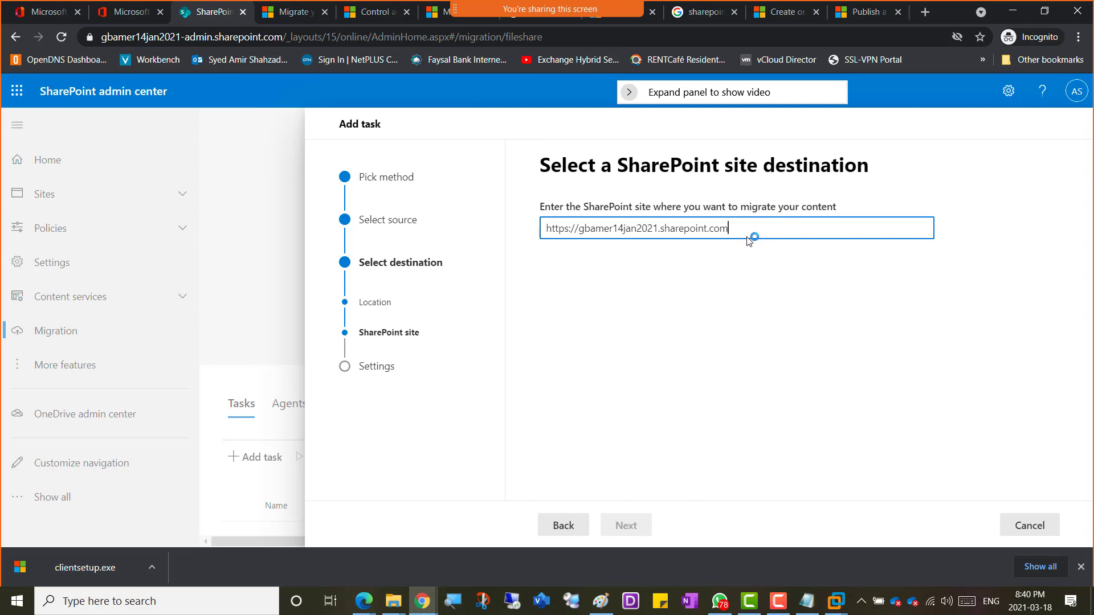
click(567, 529)
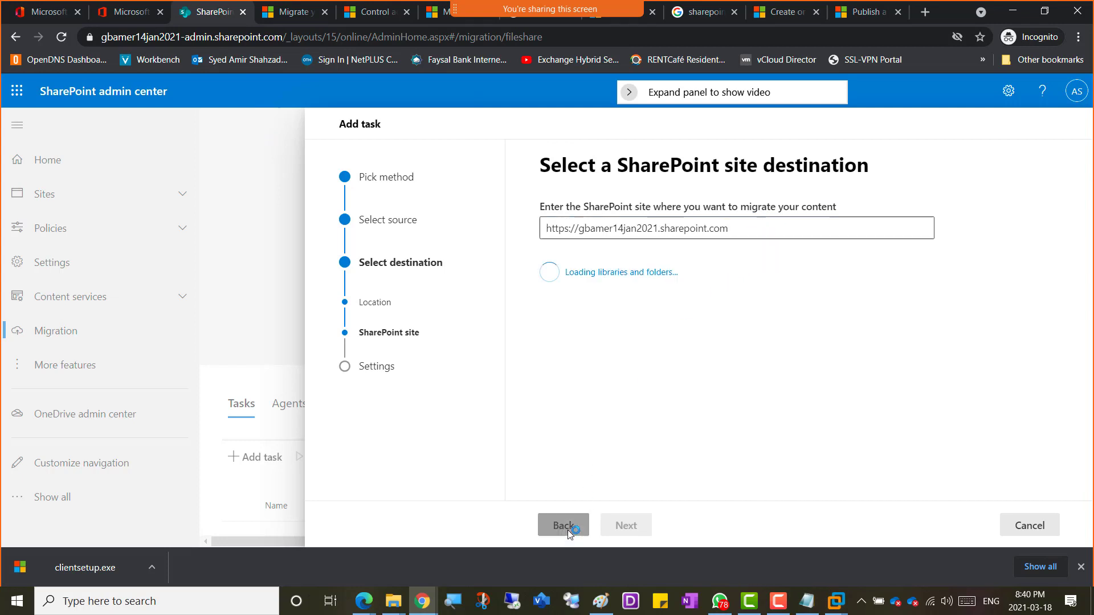
click(567, 230)
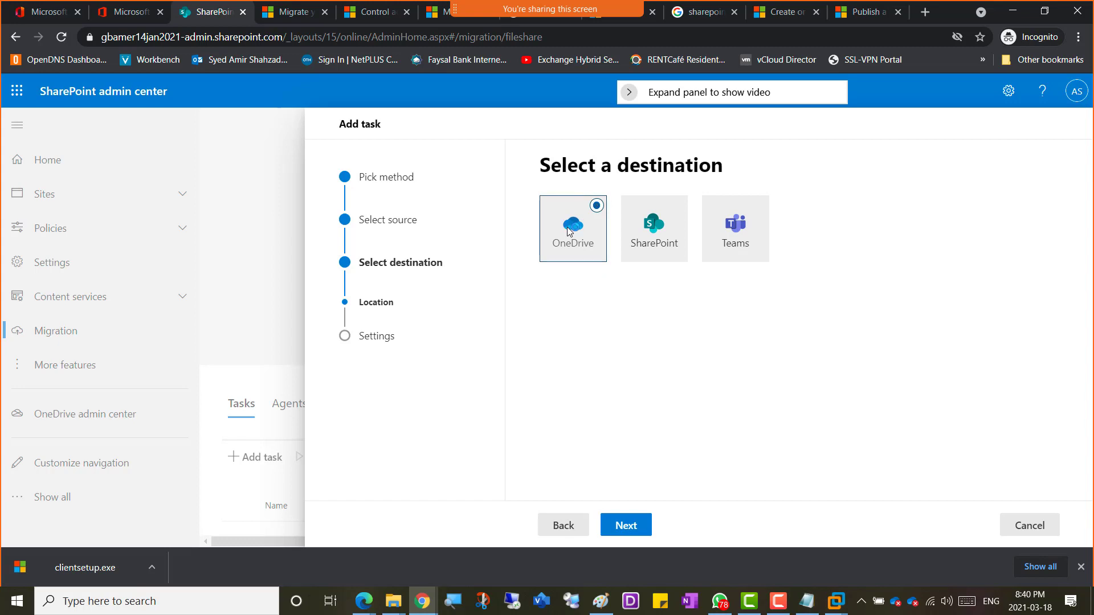
click(633, 526)
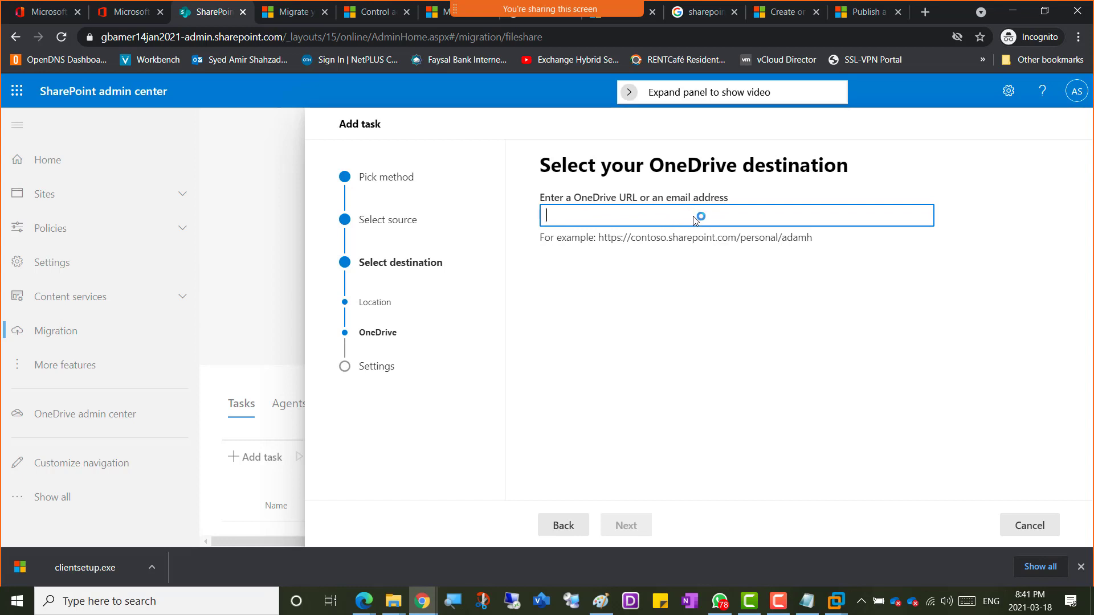
Step: Copy the admin account's email from the account menu and start a fresh migration task
click(1076, 92)
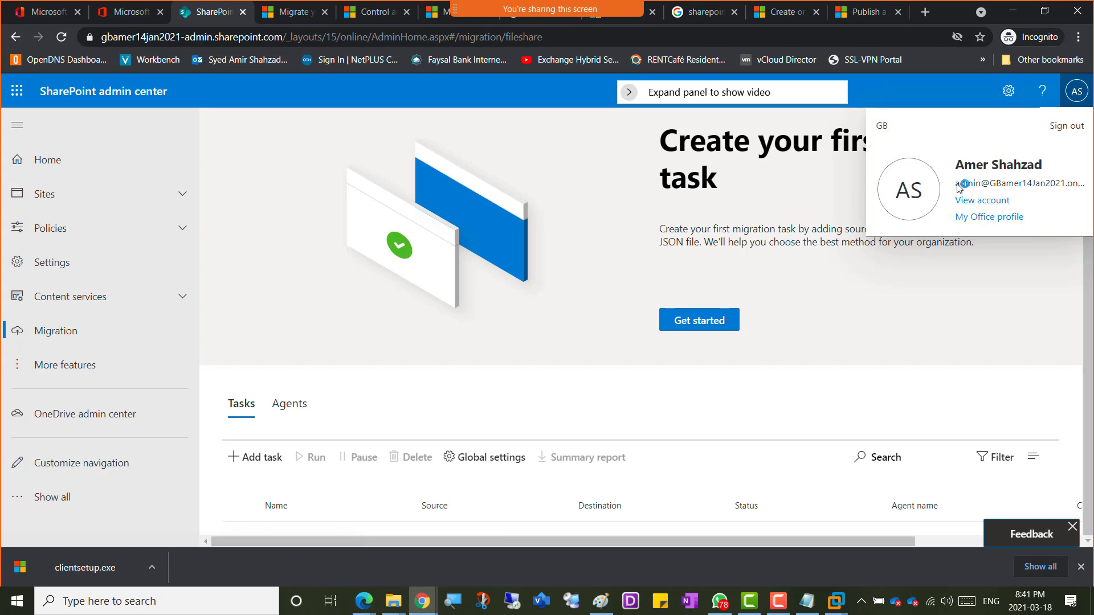
drag(957, 183, 1035, 190)
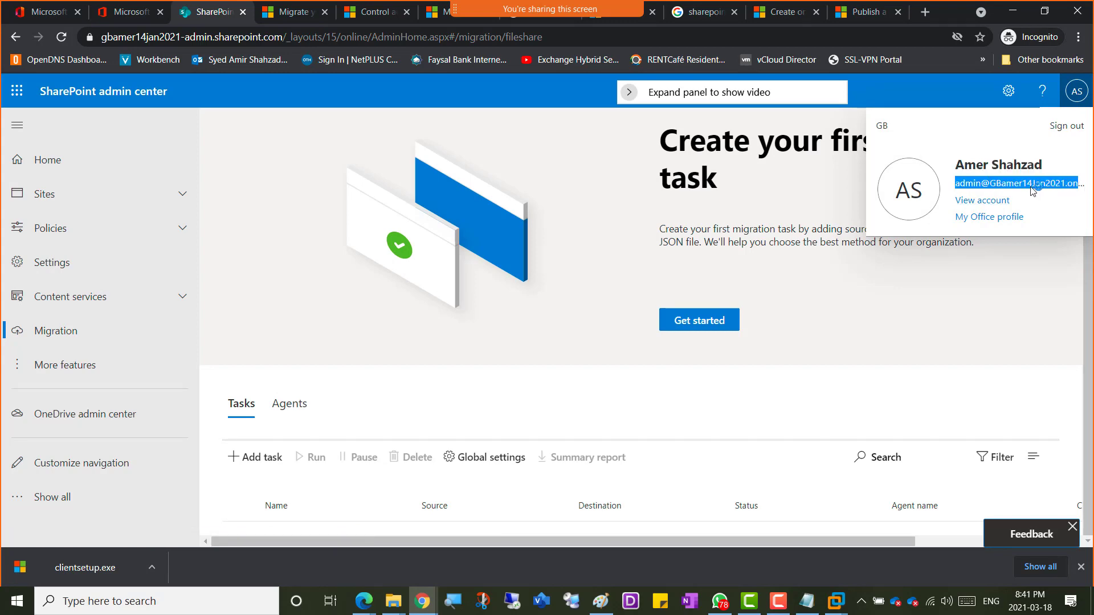
key(alt+Tab)
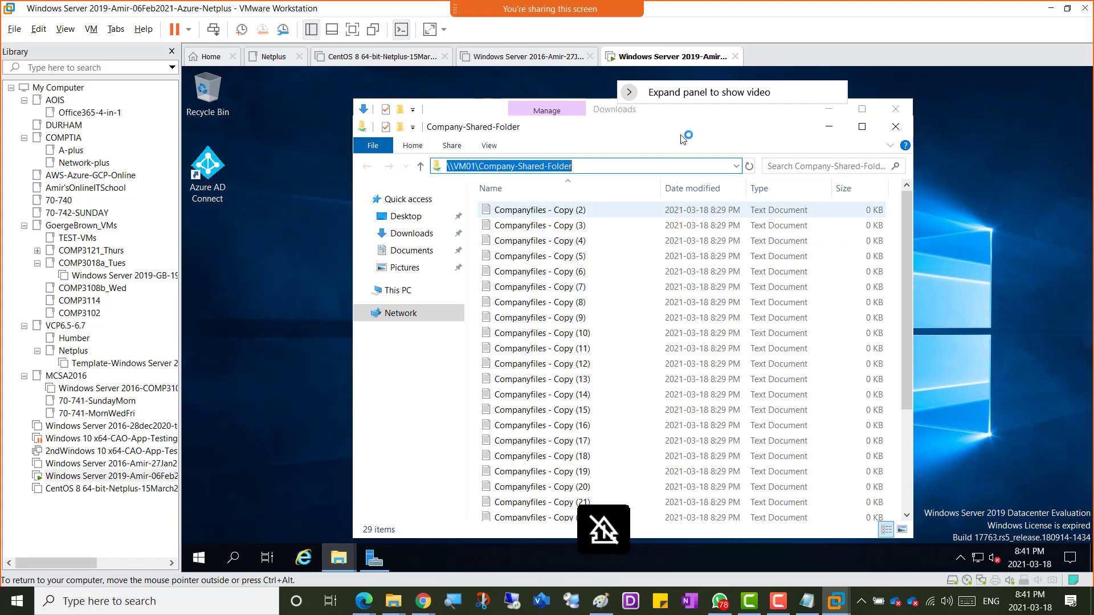
click(1050, 8)
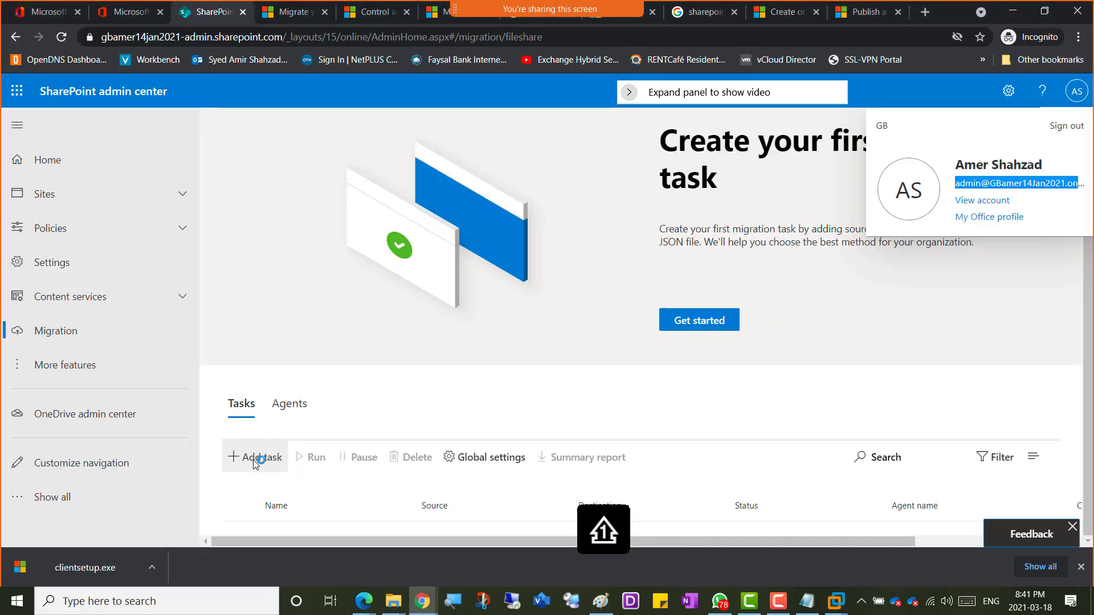
key(alt+Tab)
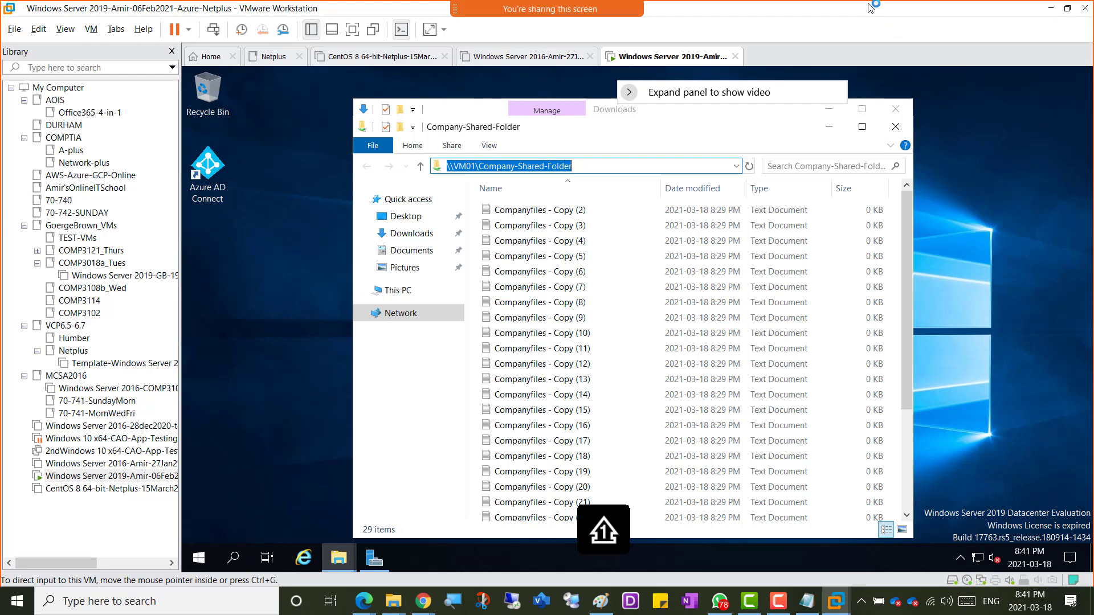
key(alt+Tab)
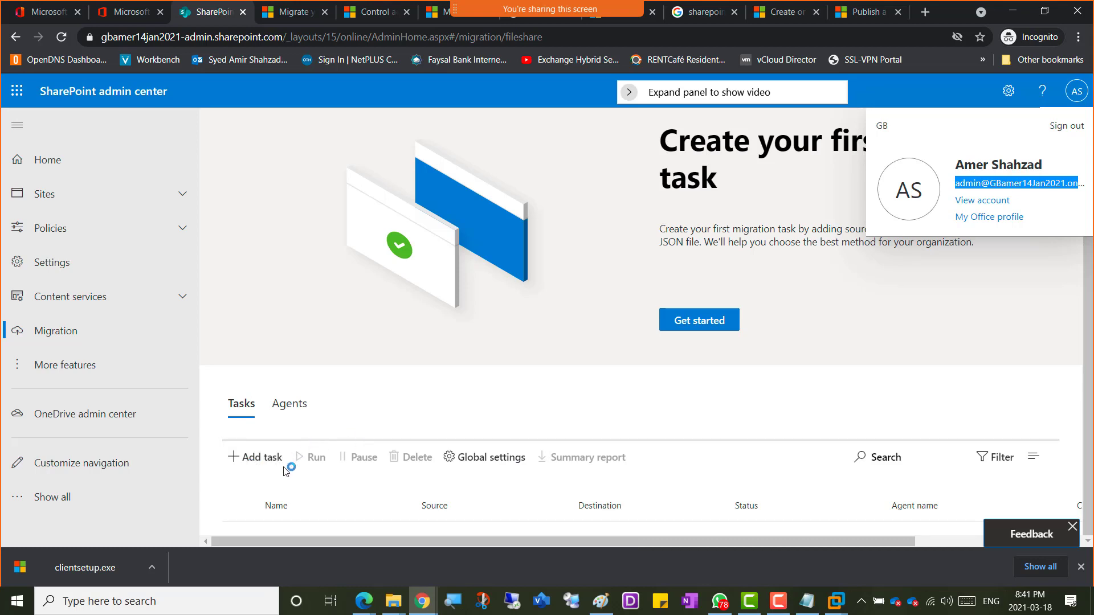
click(251, 460)
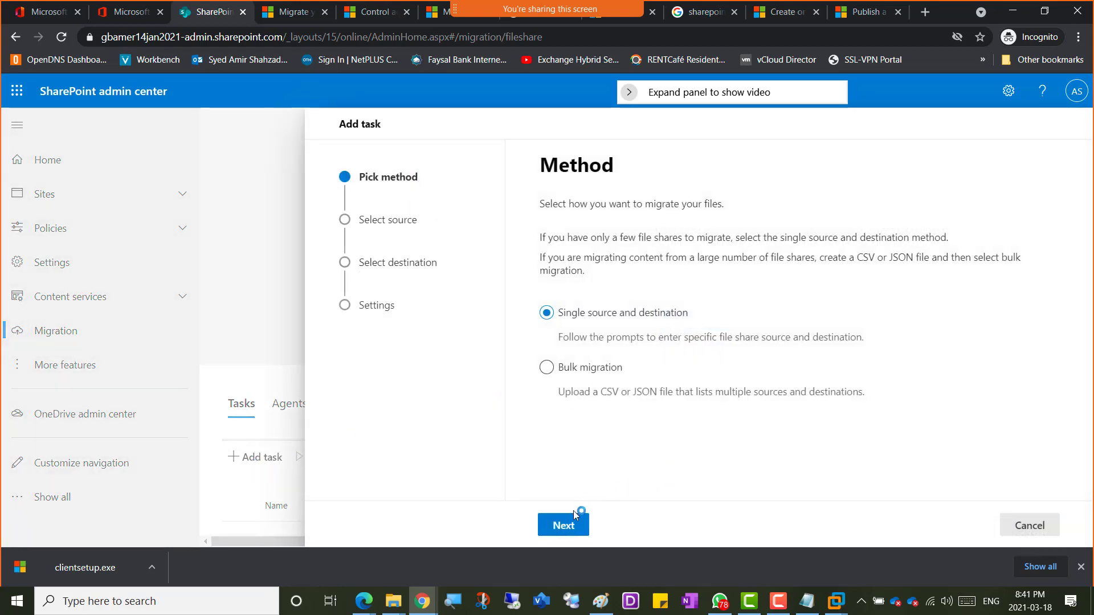
Step: Set \\VM01\Company-shared-folder as source, OneDrive as destination, and start typing the admin account's email
click(563, 524)
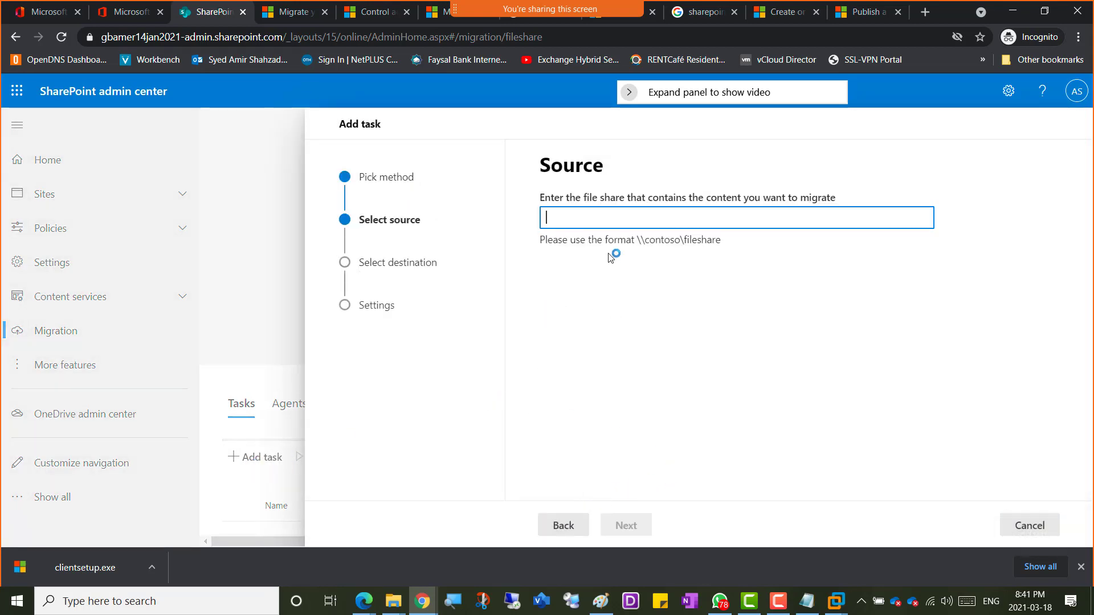
text(\\VM01\C)
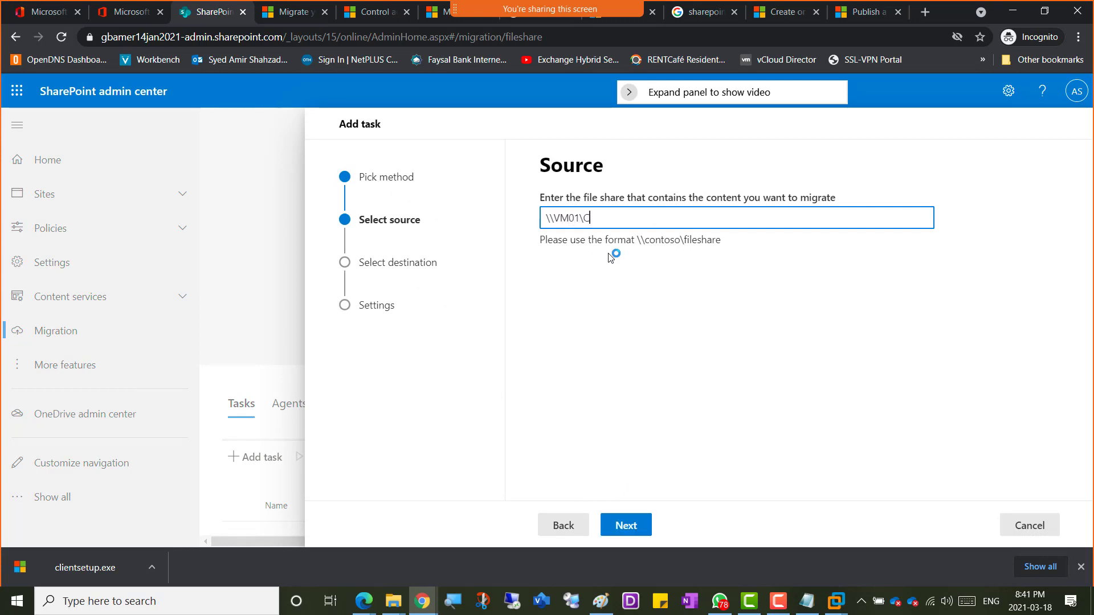
text(ompany=)
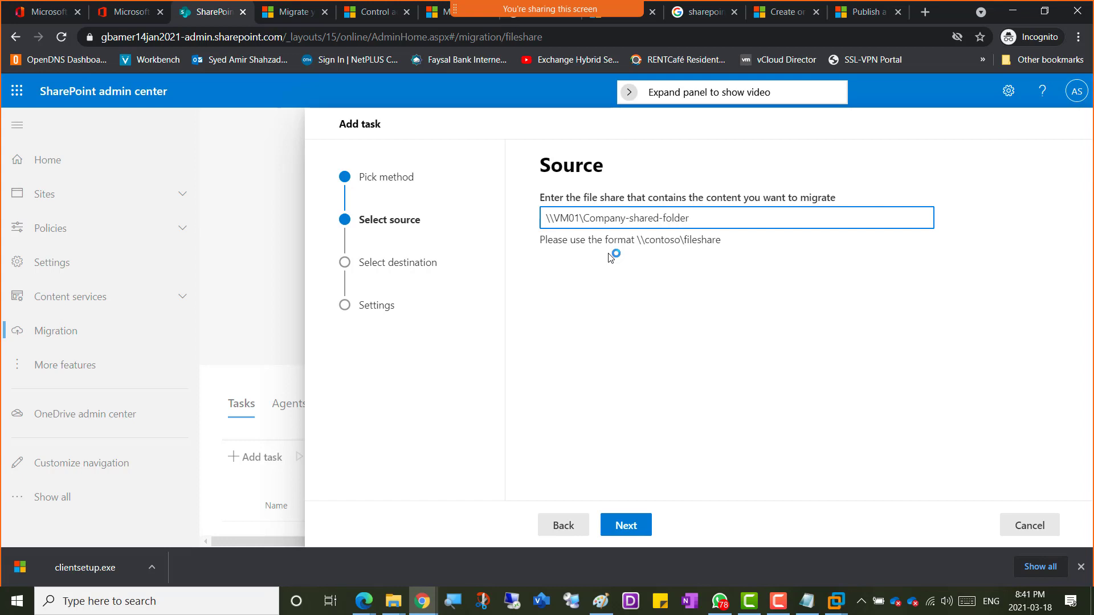
click(627, 524)
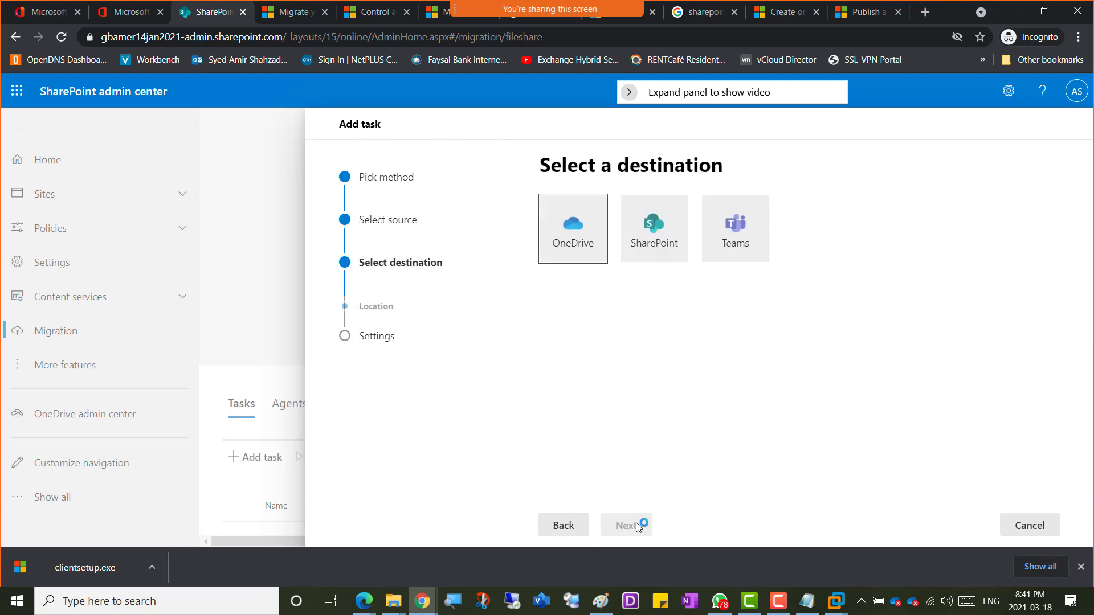
click(603, 255)
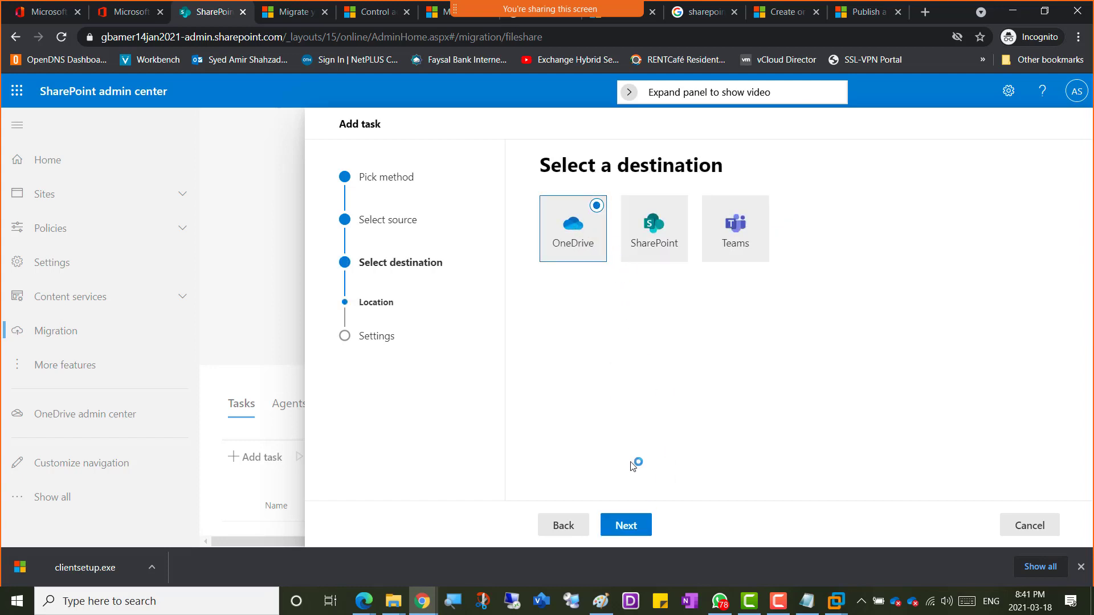
click(625, 525)
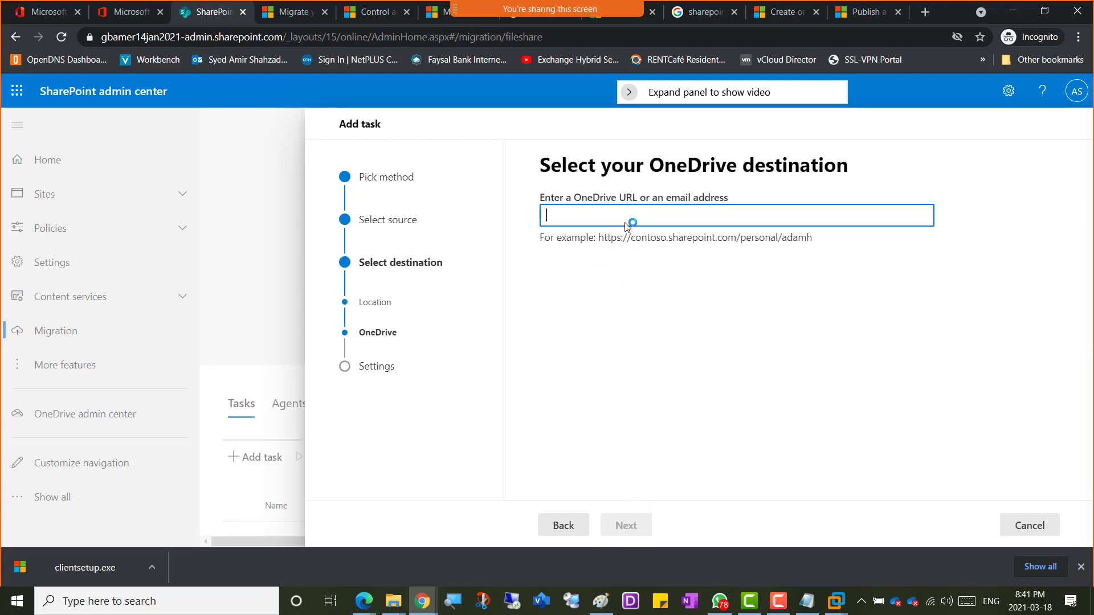
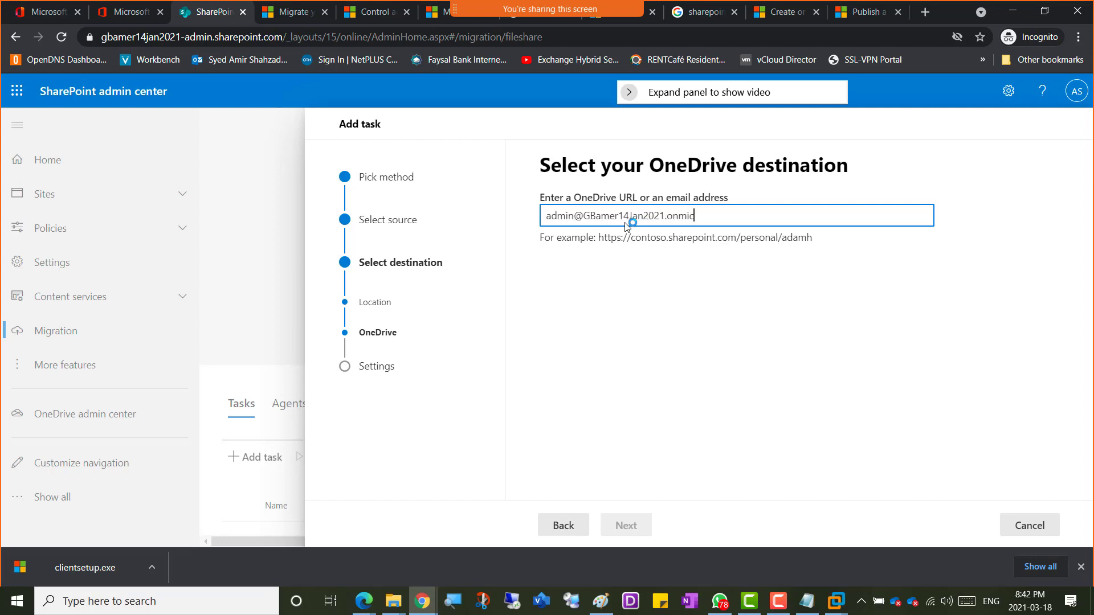
Step: Duplicate the admin tab and open OneDrive from the Microsoft 365 apps list
right_click(201, 17)
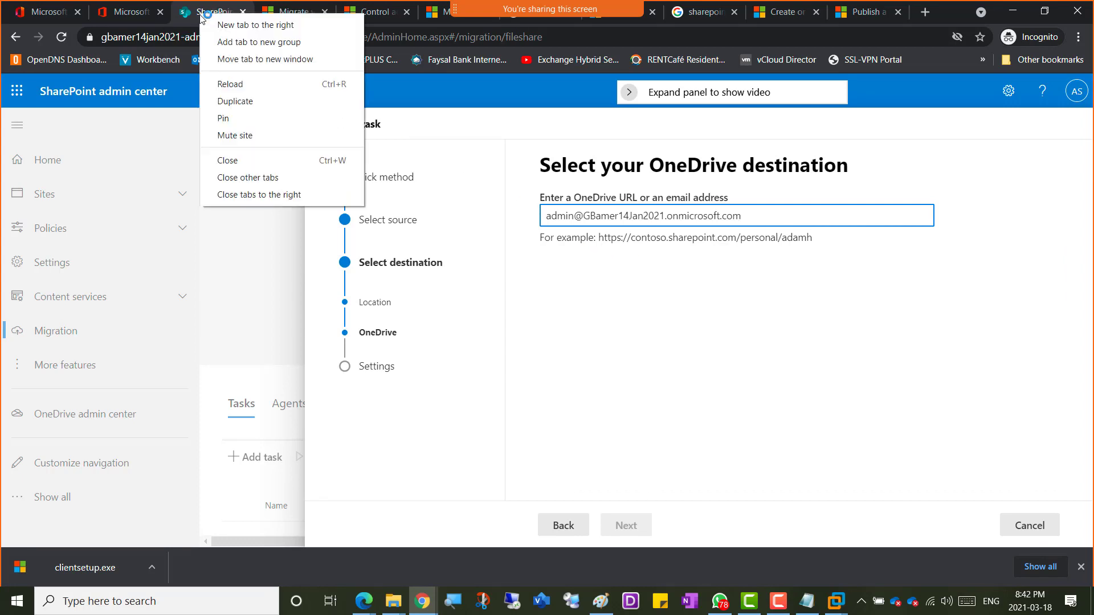
click(230, 101)
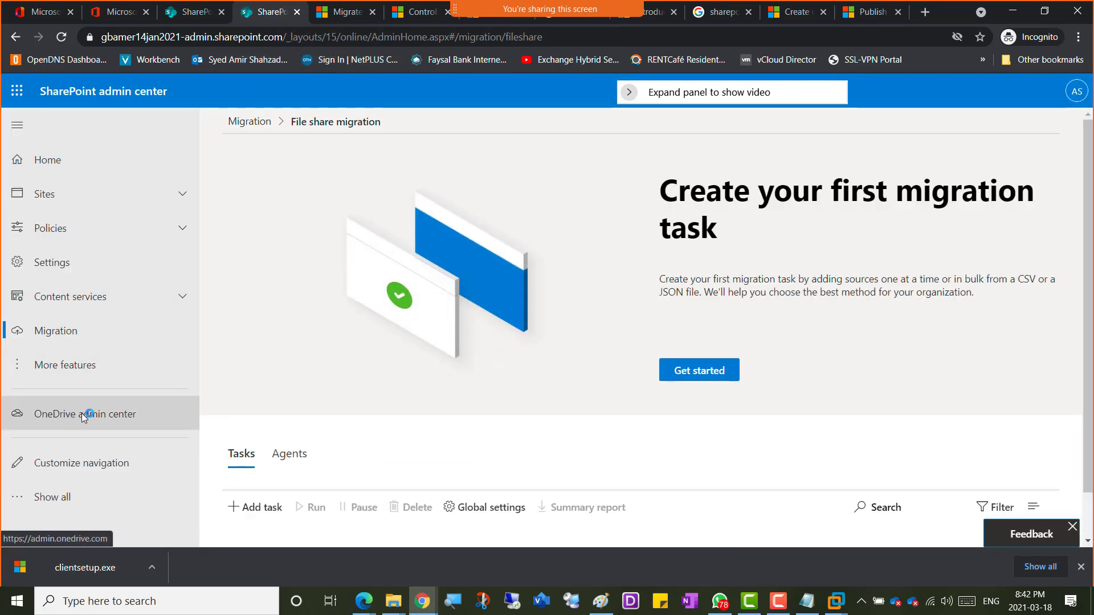
click(78, 413)
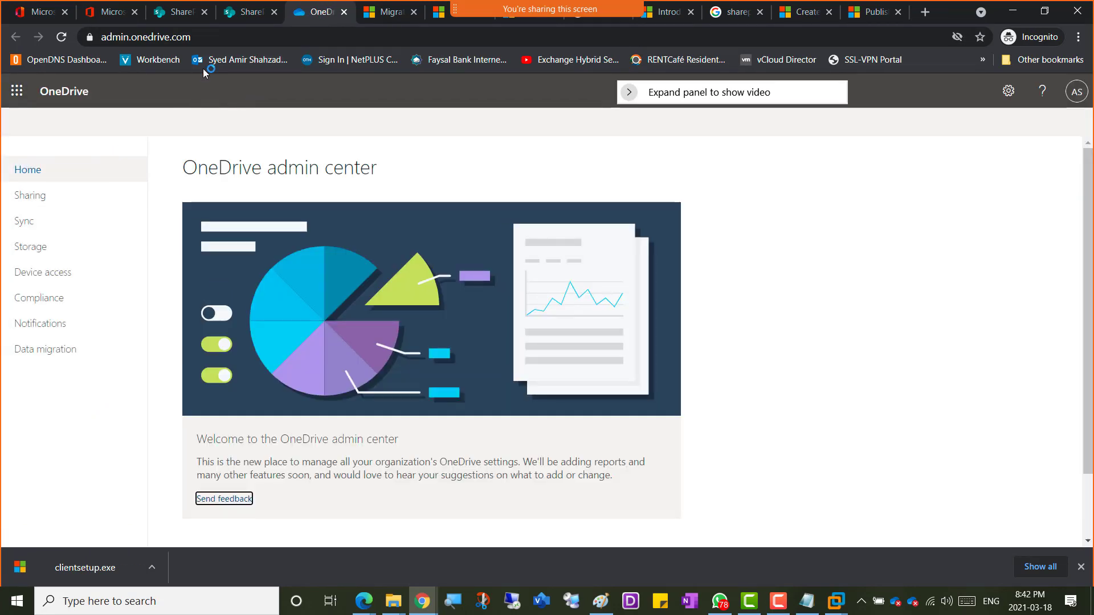
click(16, 91)
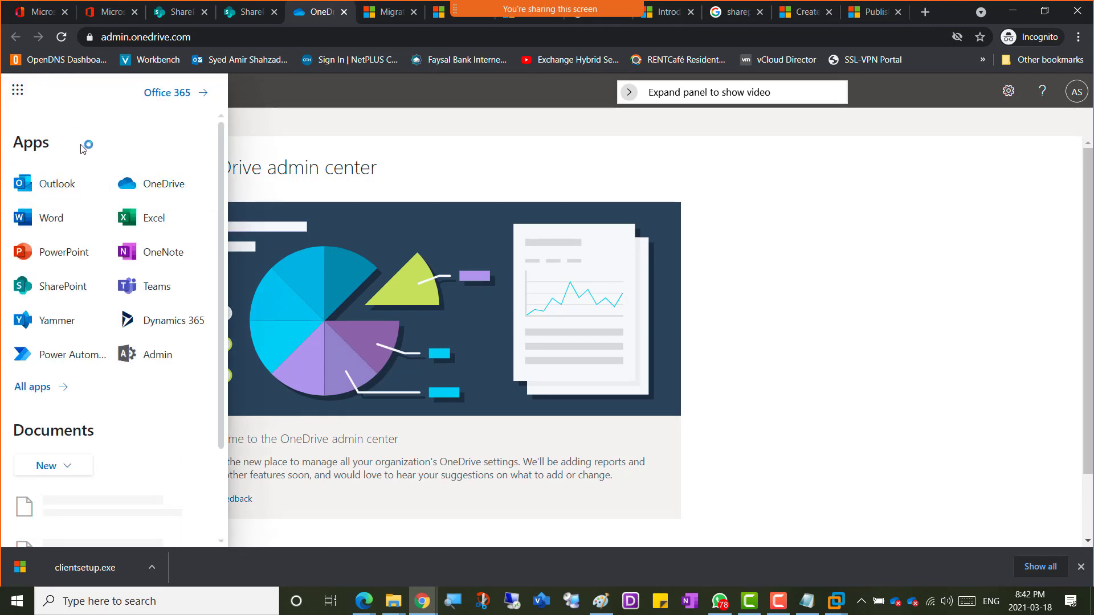
click(155, 183)
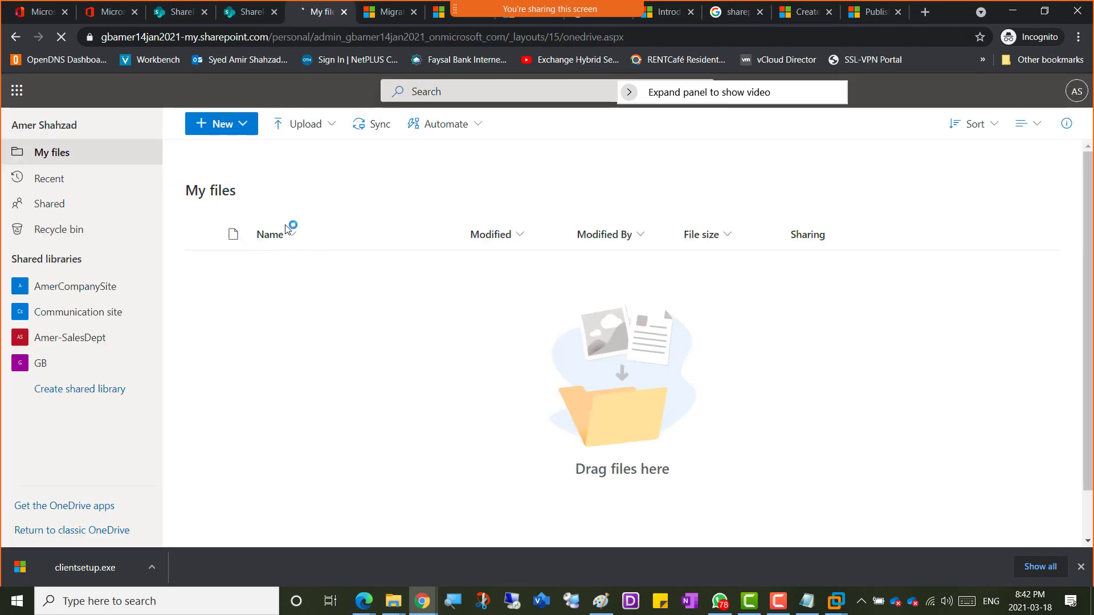
click(309, 158)
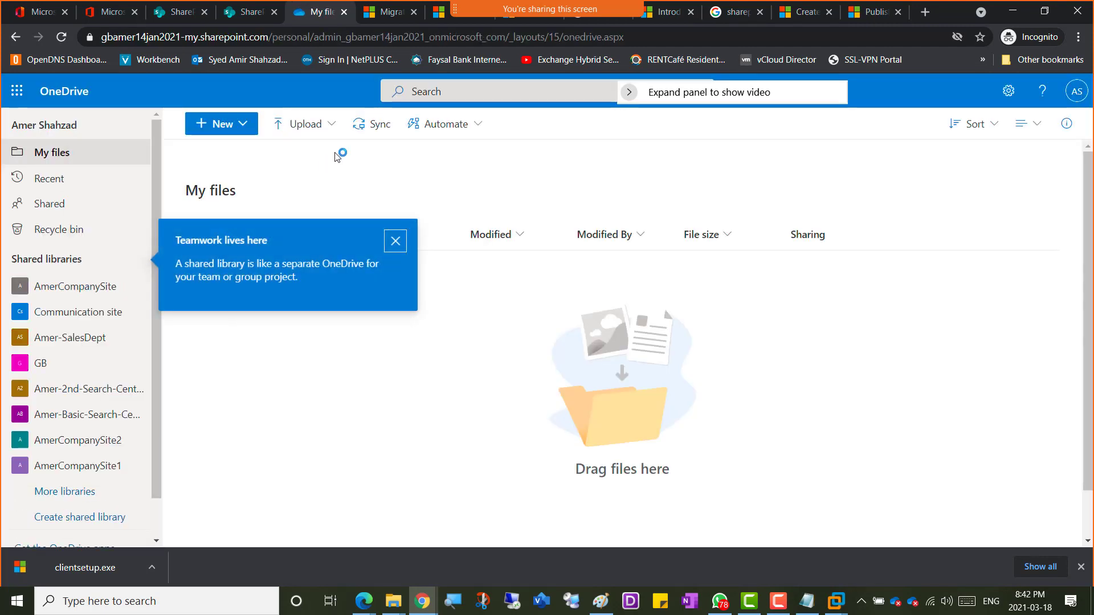
click(399, 244)
Step: Create a new folder named CompanyFiles-in-Cloud in My files
click(331, 126)
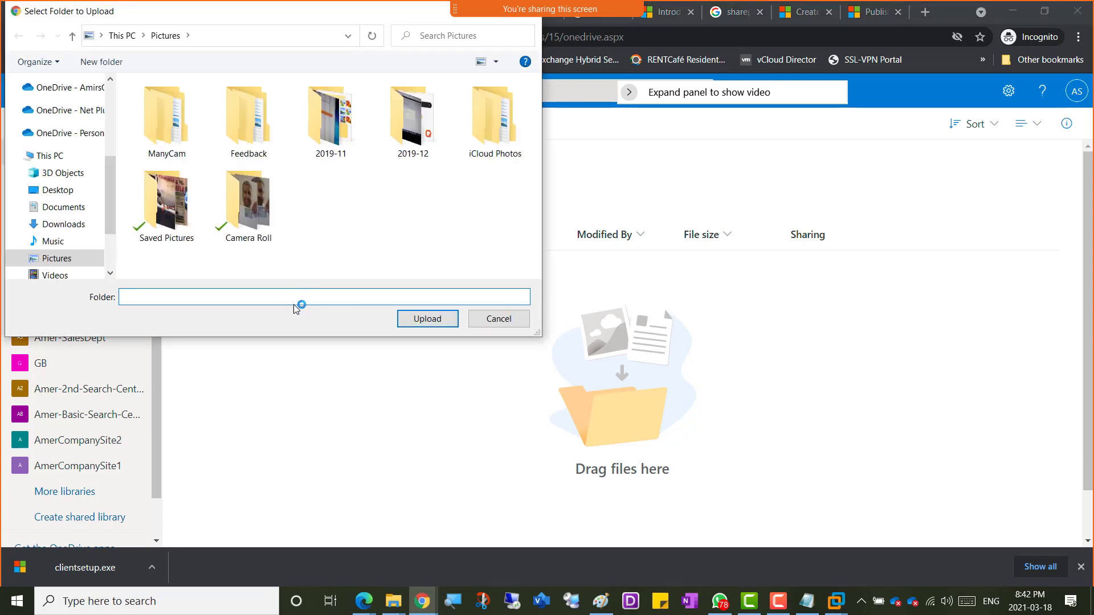
click(499, 319)
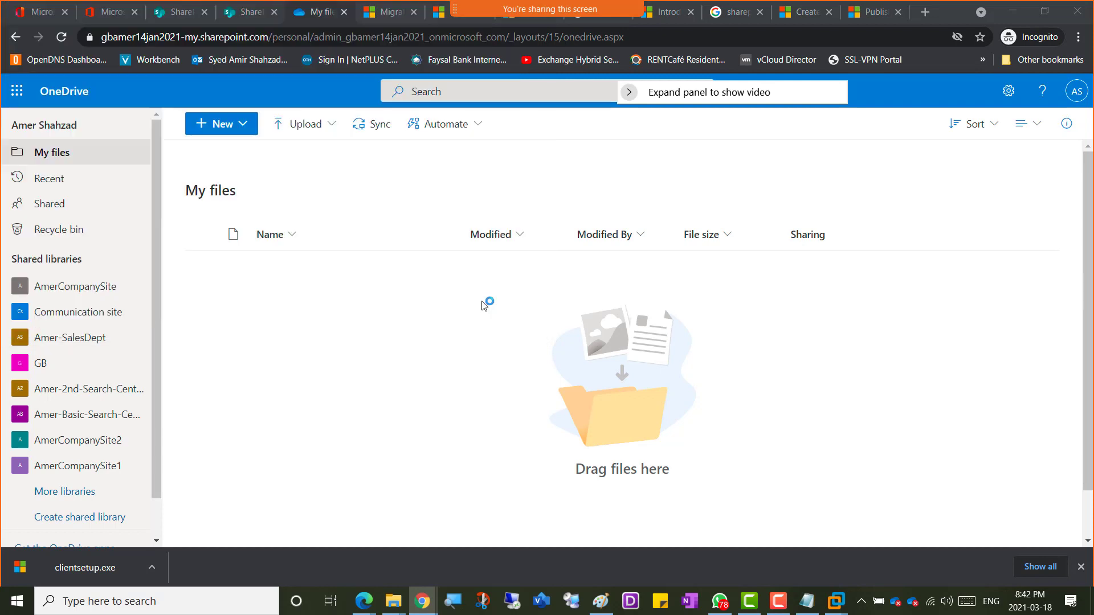
click(245, 124)
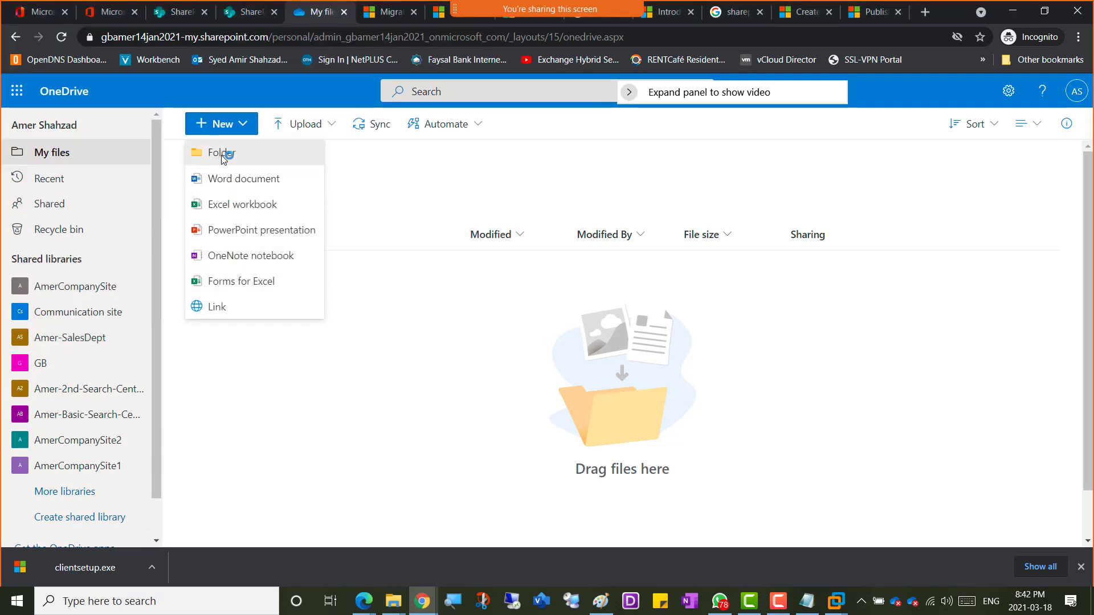
click(222, 151)
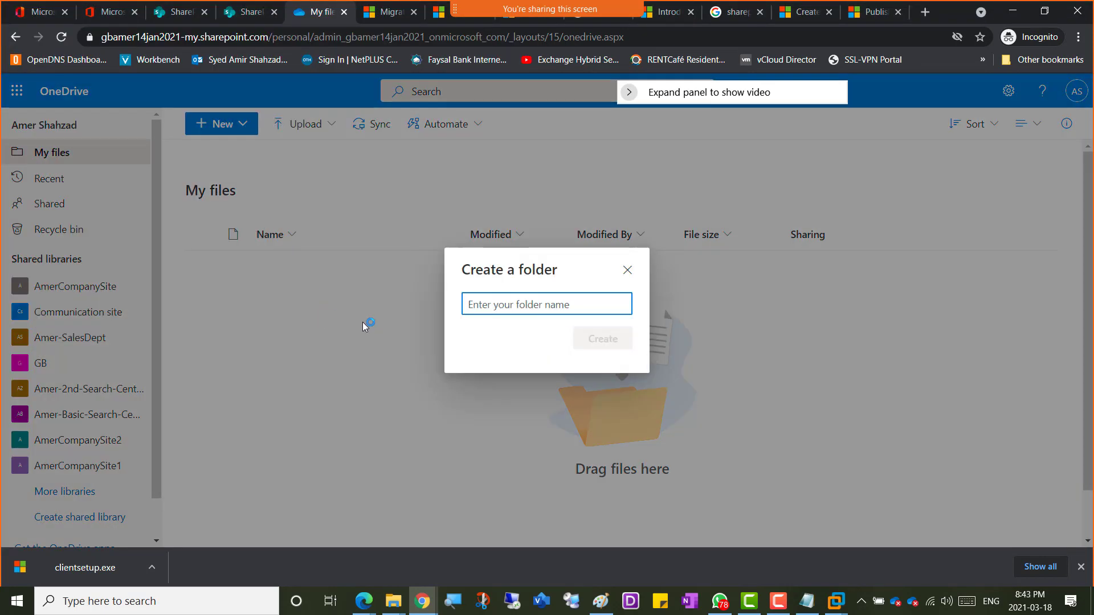
text(CompanyFiles)
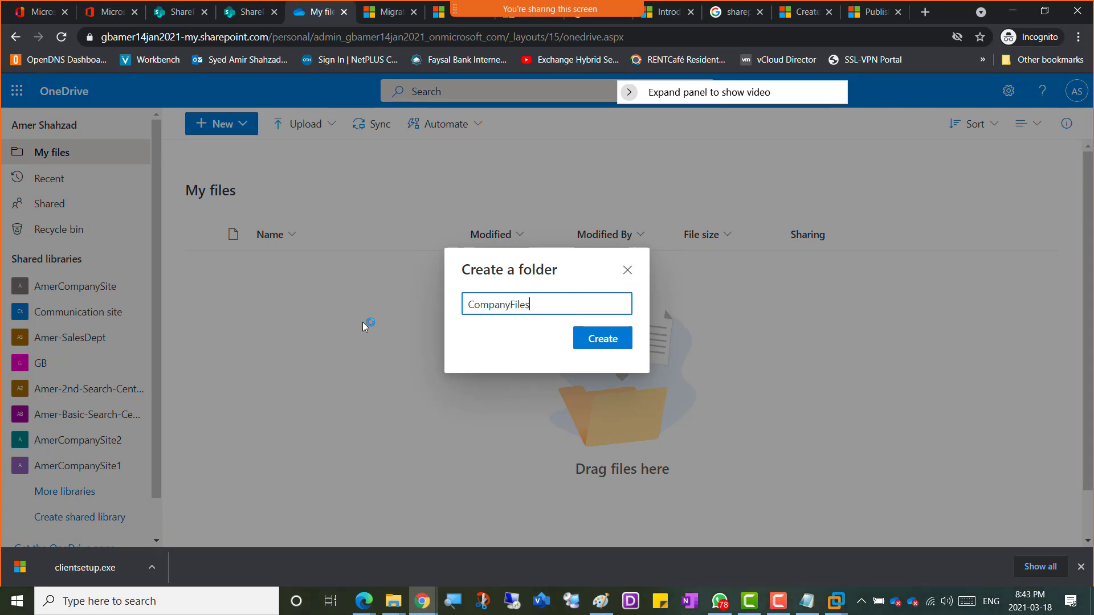
text(-in-Cloud)
click(601, 338)
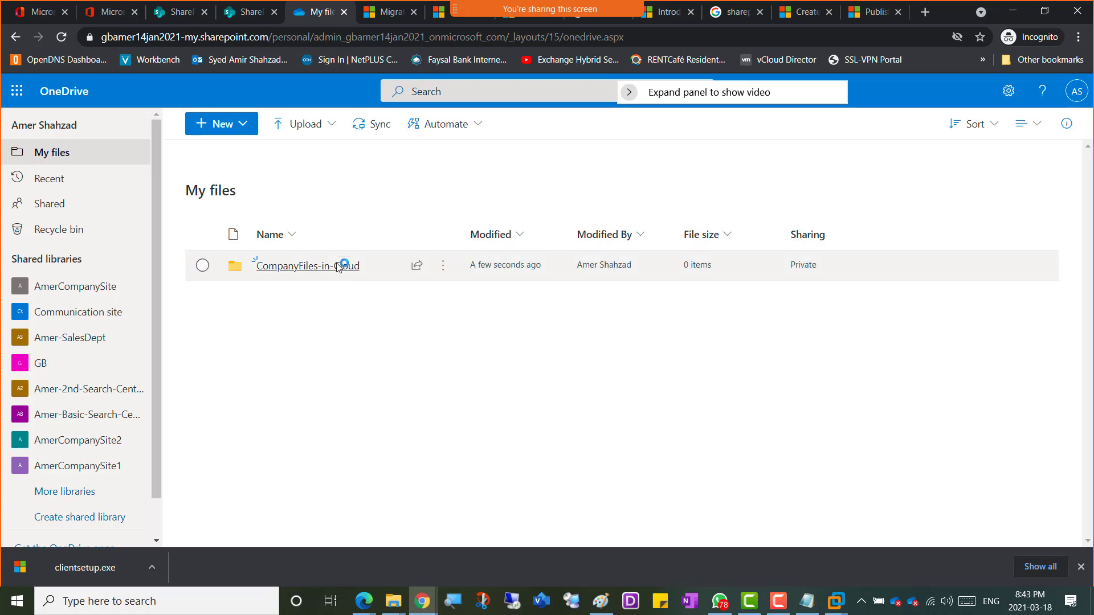
Step: Copy a sharing link to the folder that lets people in GB edit it
click(445, 272)
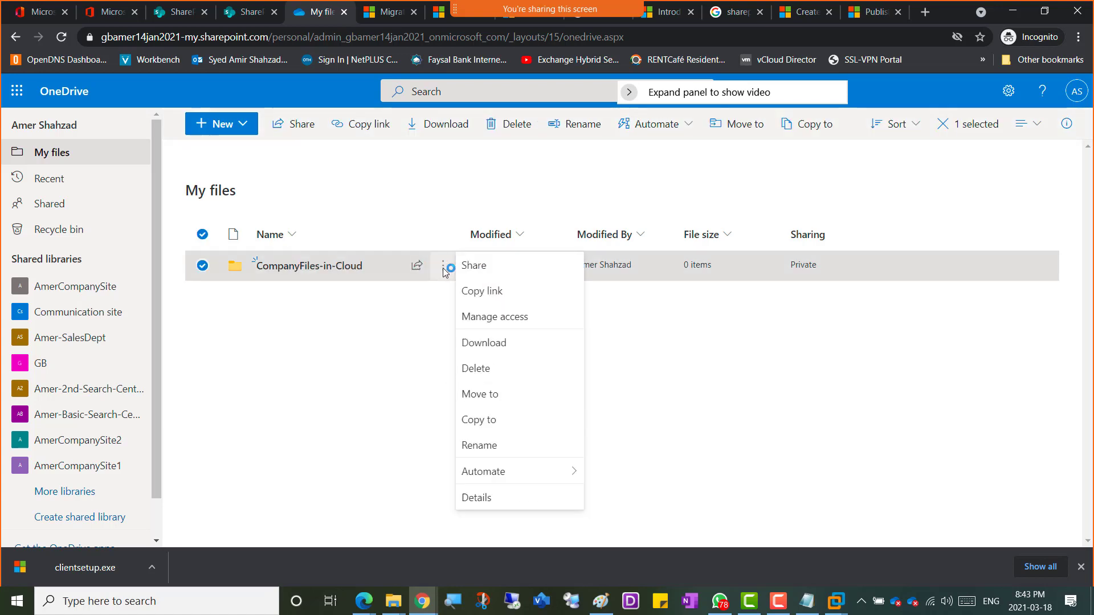
click(488, 292)
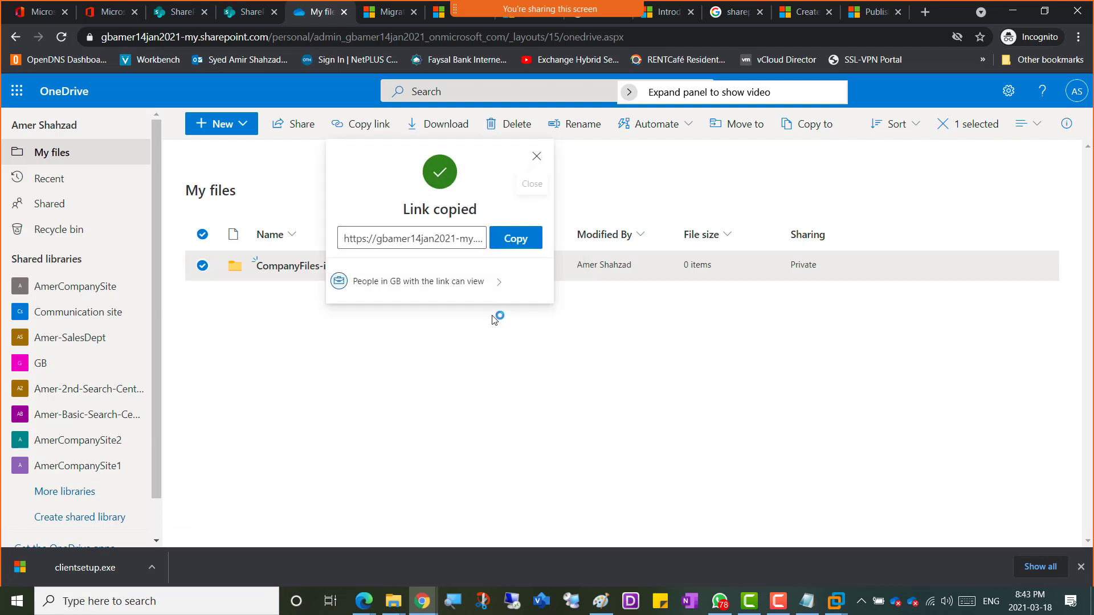
click(482, 285)
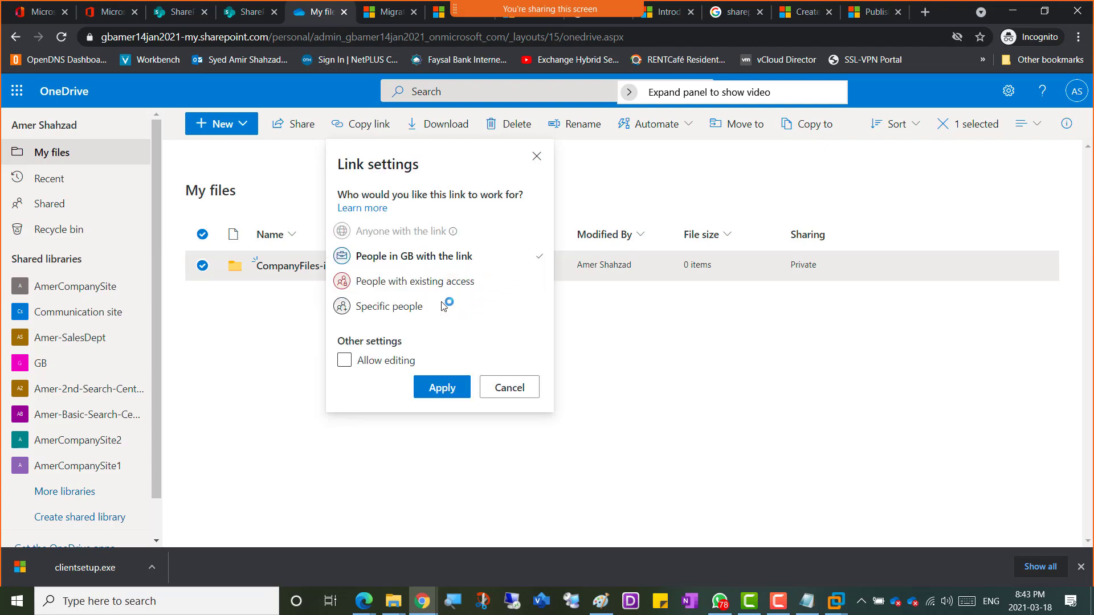
click(376, 365)
click(442, 387)
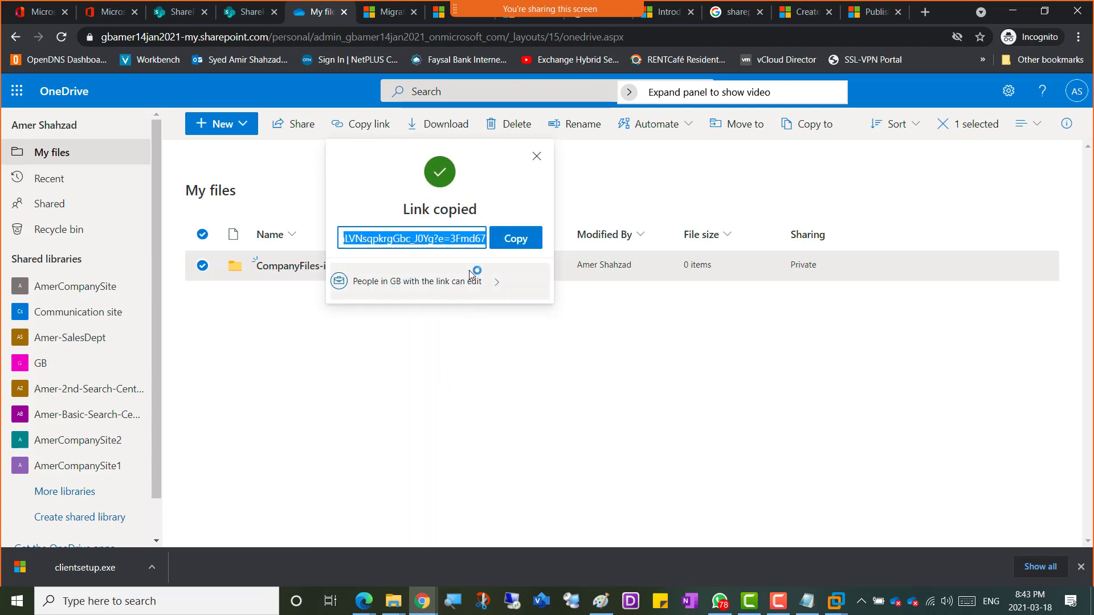
click(514, 243)
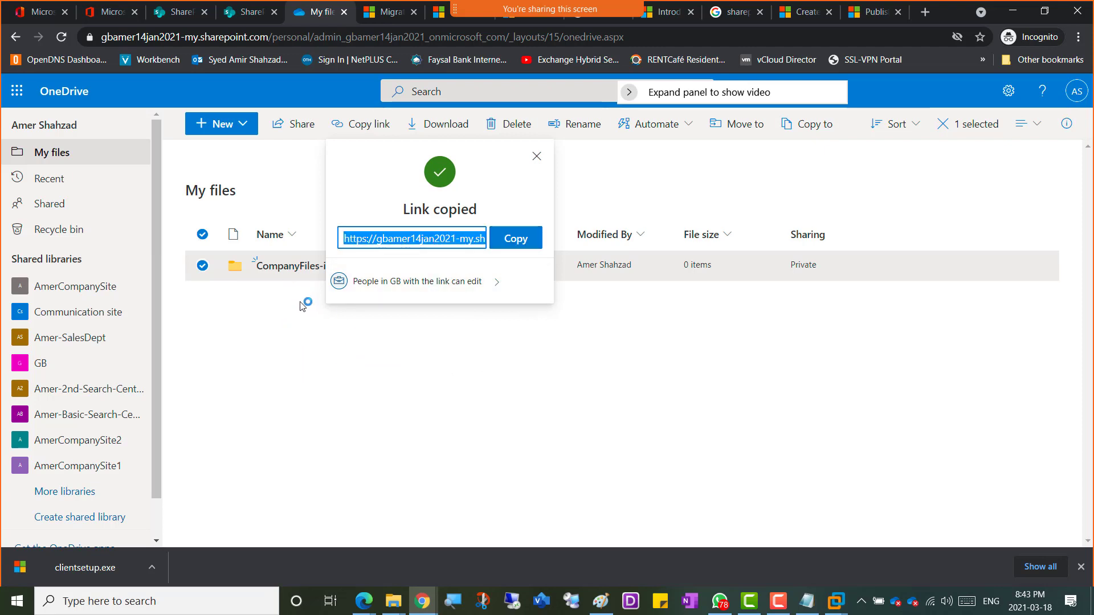
click(512, 239)
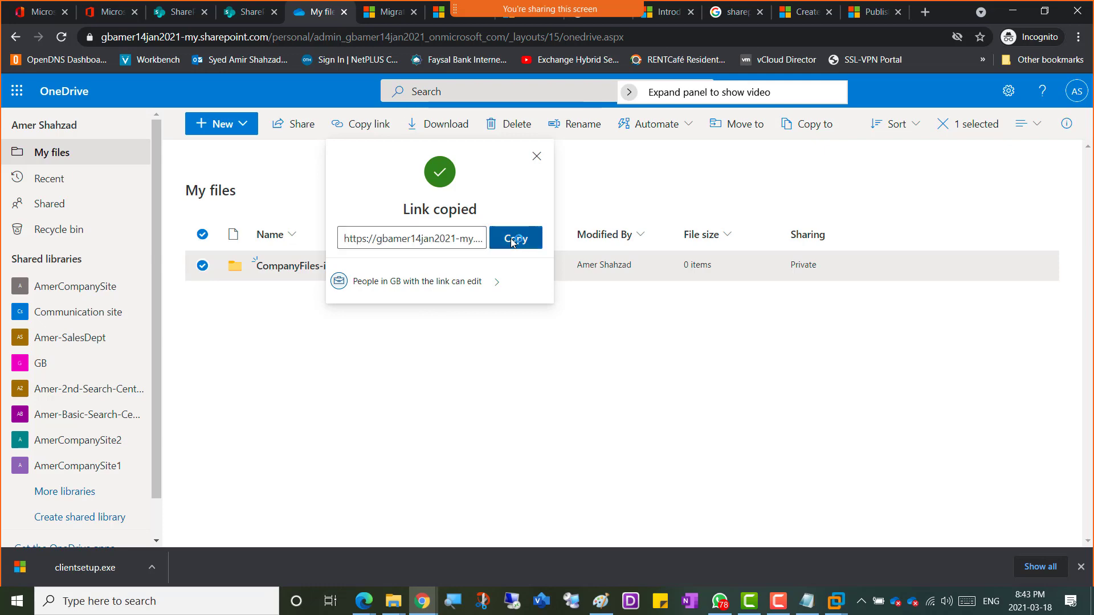
click(232, 19)
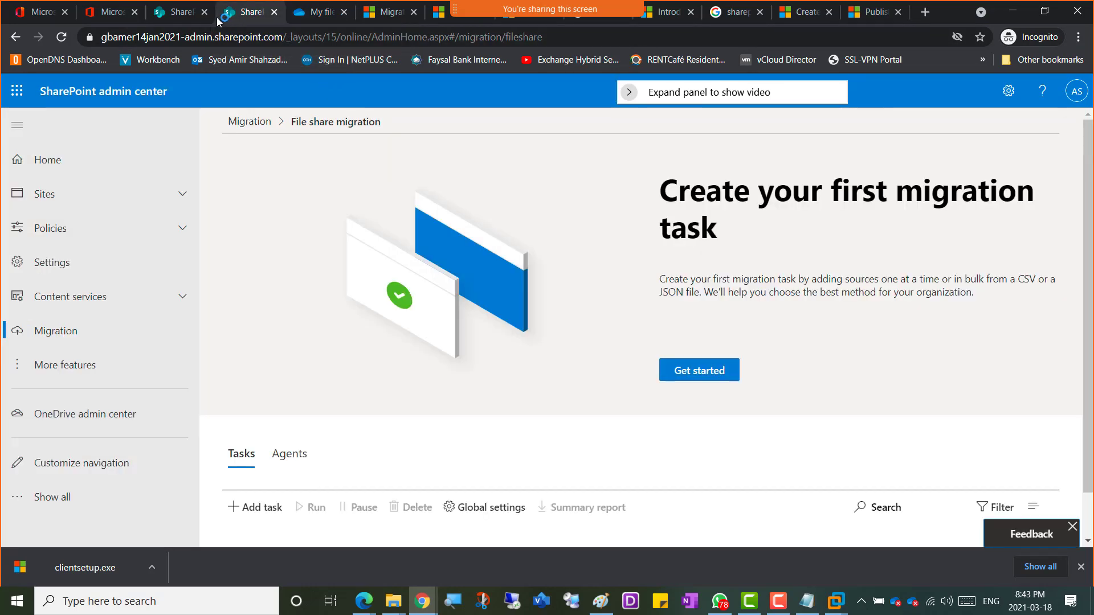
Step: Create a CompanyFiles-Cloud OneDrive folder as the copy location and continue to Settings
click(182, 12)
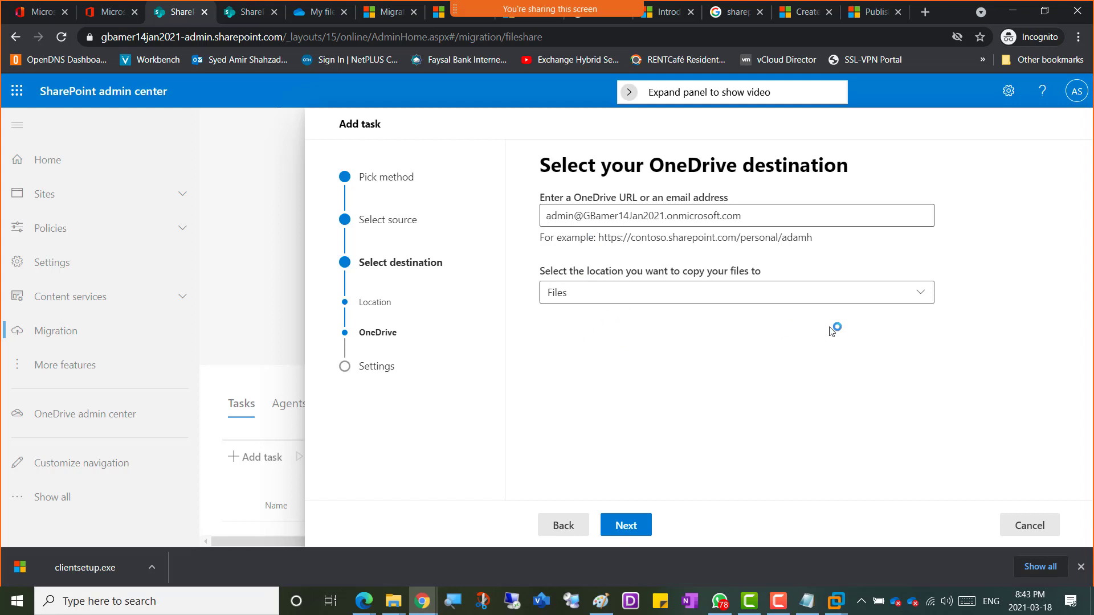
click(928, 295)
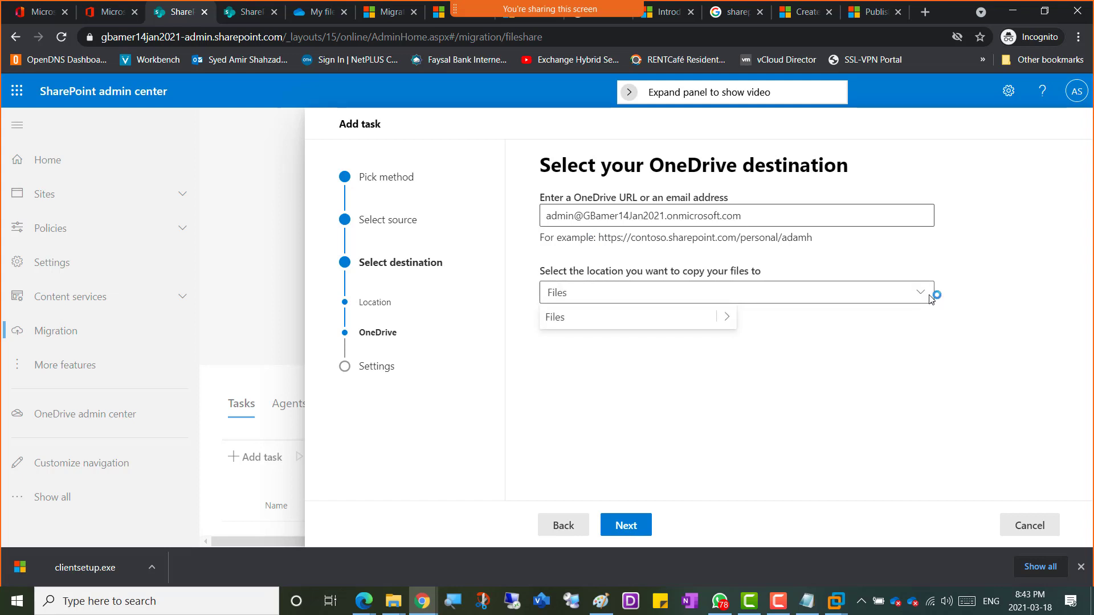
click(929, 295)
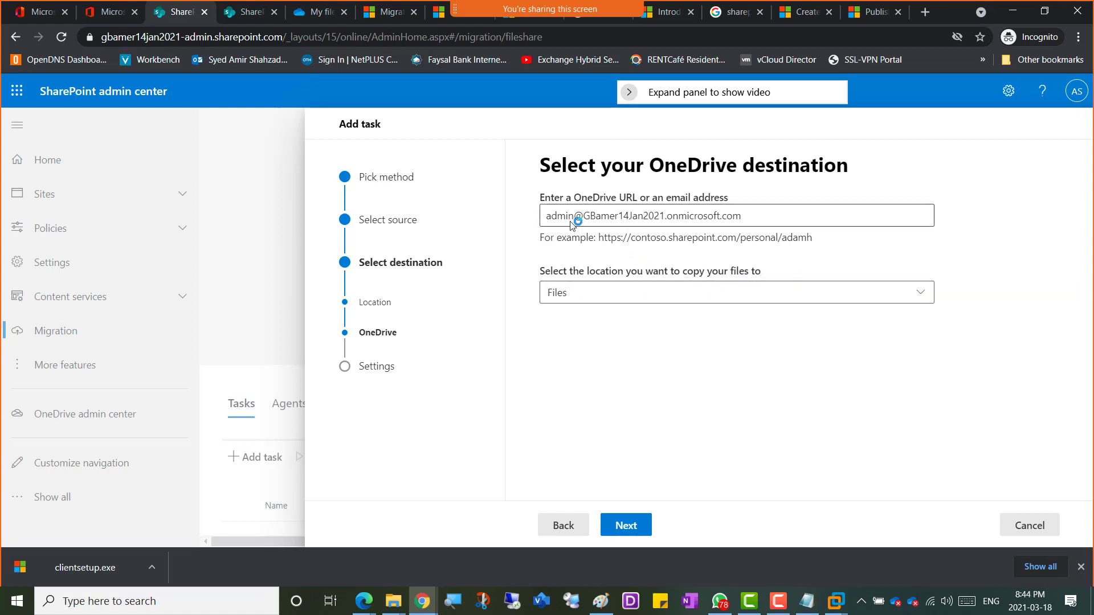
click(921, 292)
click(581, 319)
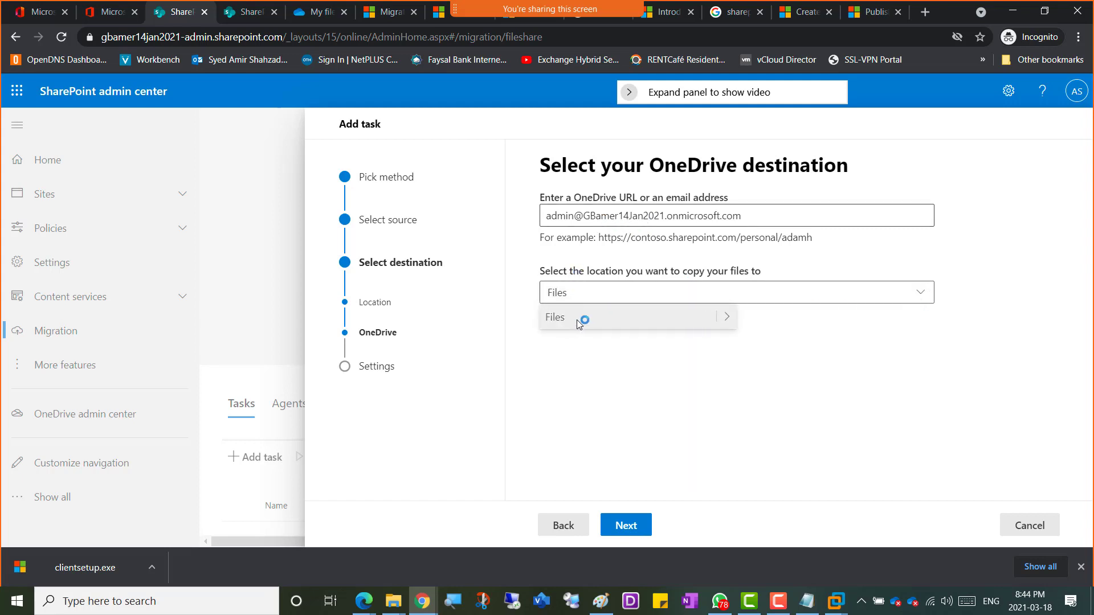
click(923, 288)
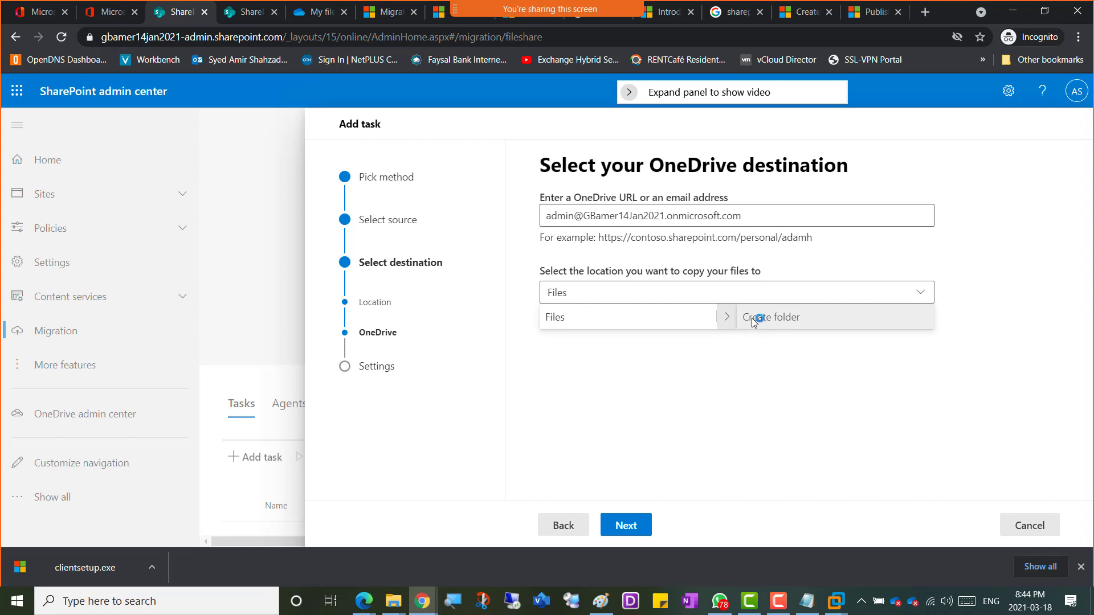
click(754, 321)
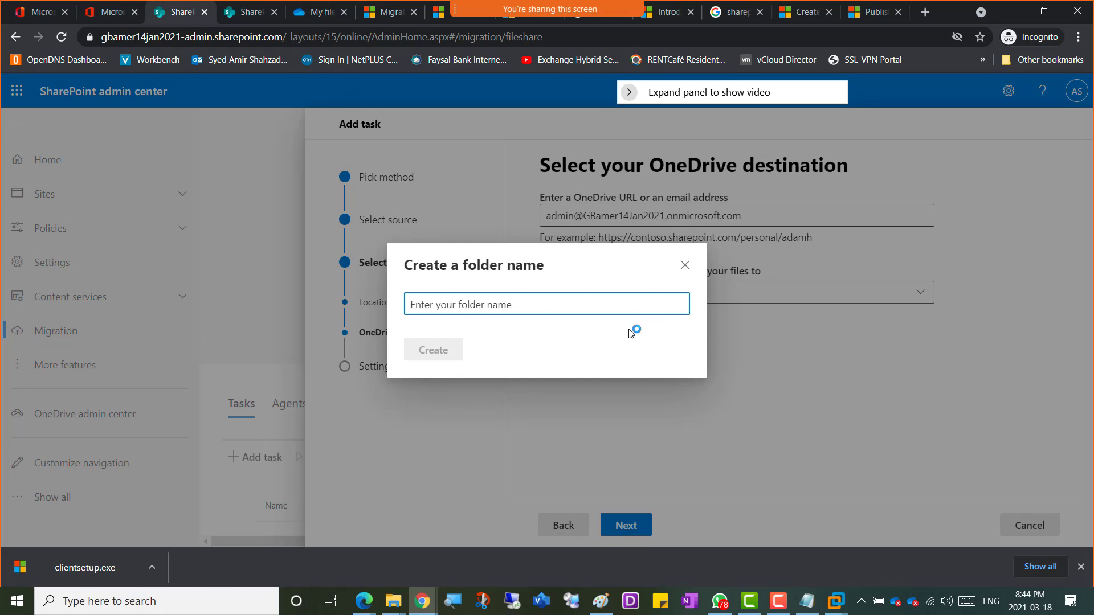
text(Company)
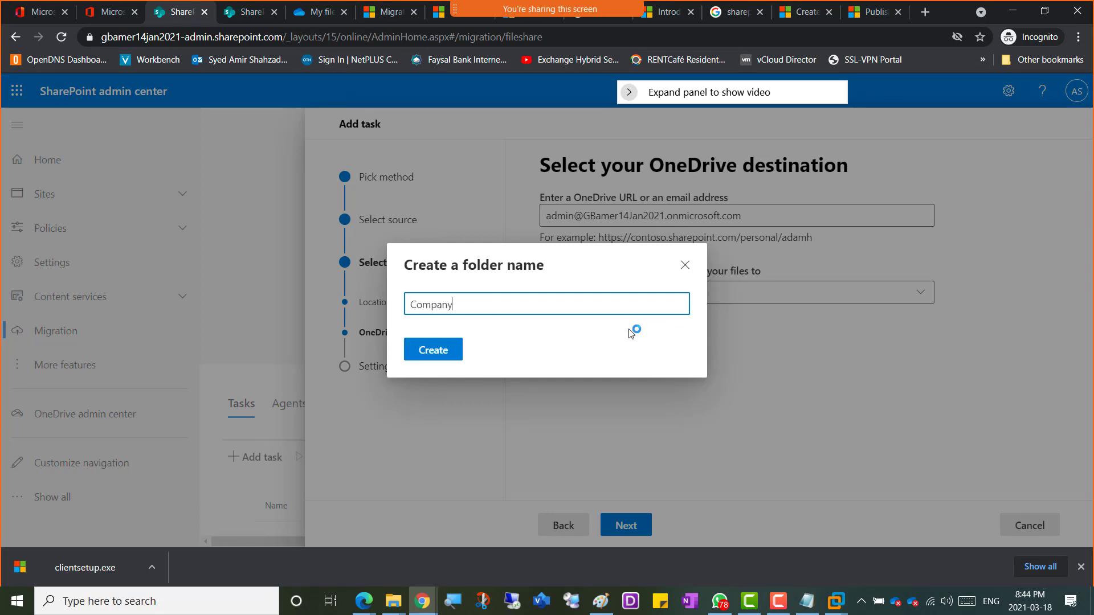
text(Files-Cloud)
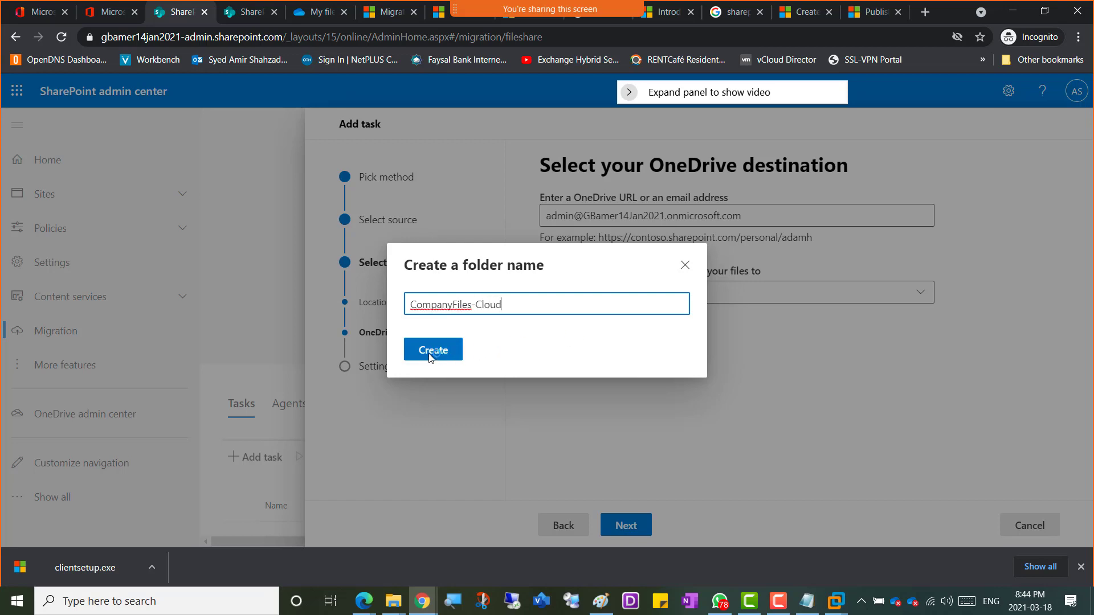
click(449, 358)
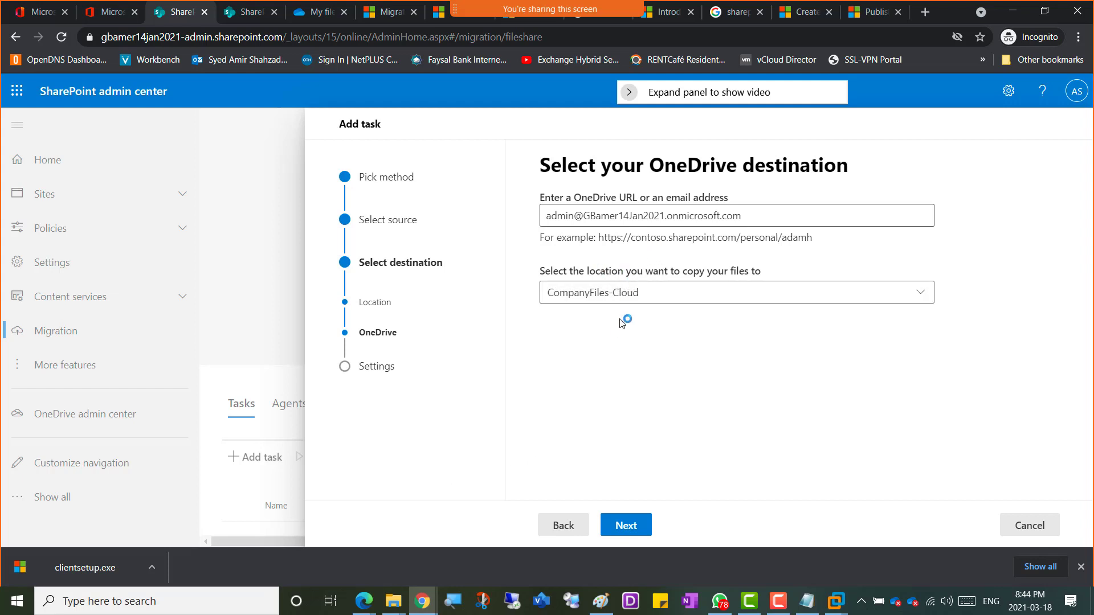
click(629, 532)
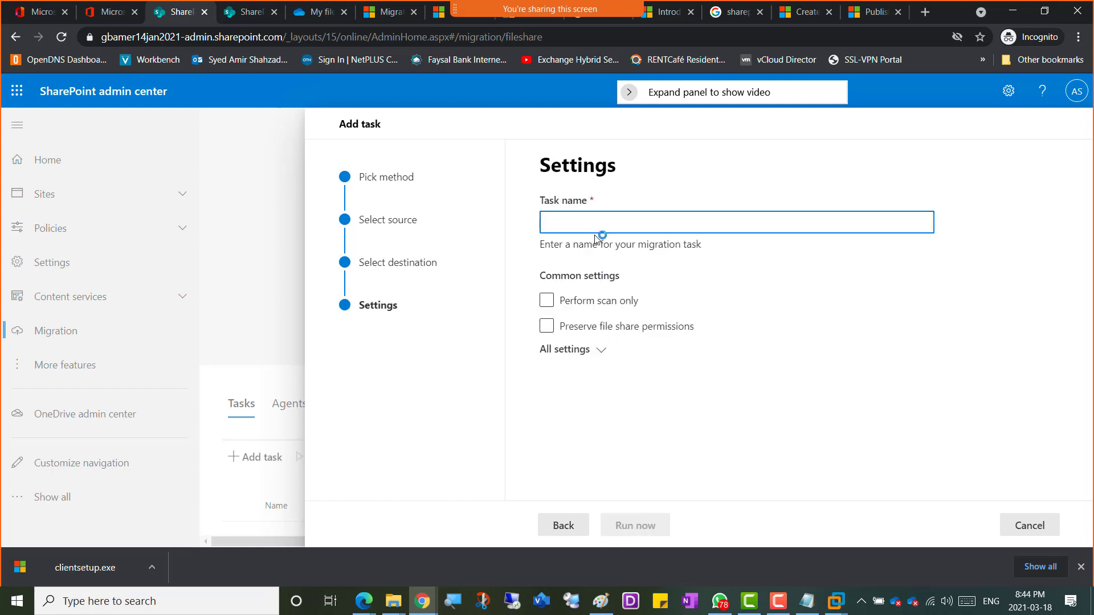
Step: Enter Copy-files-from-Onprem-FS-to-OneDrive as the task name on the Settings step
text(Cop)
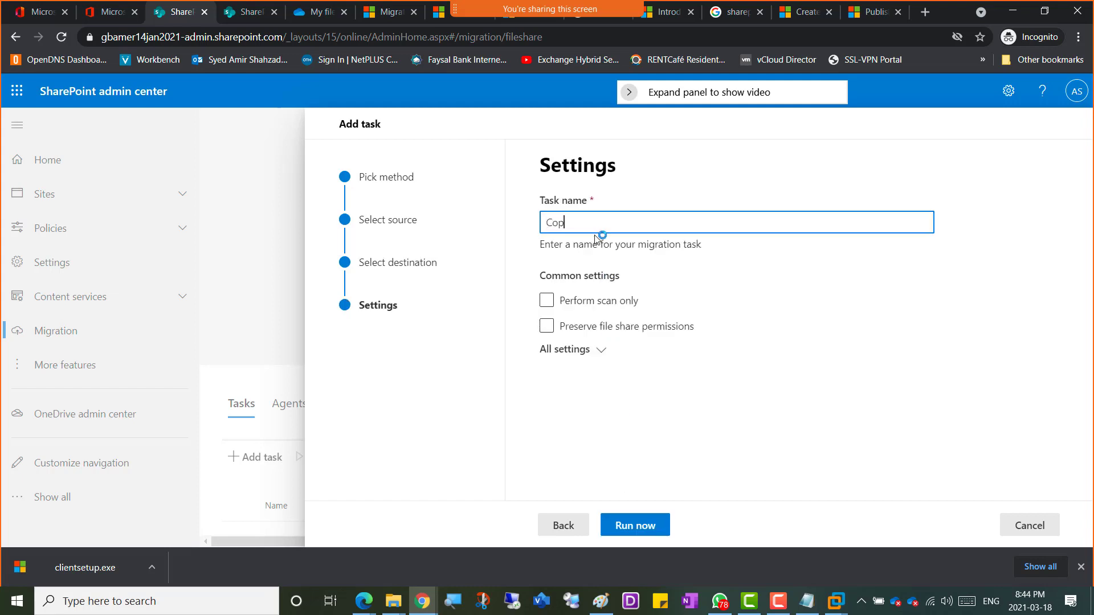
text(y-files-from-Onprem-FS-t)
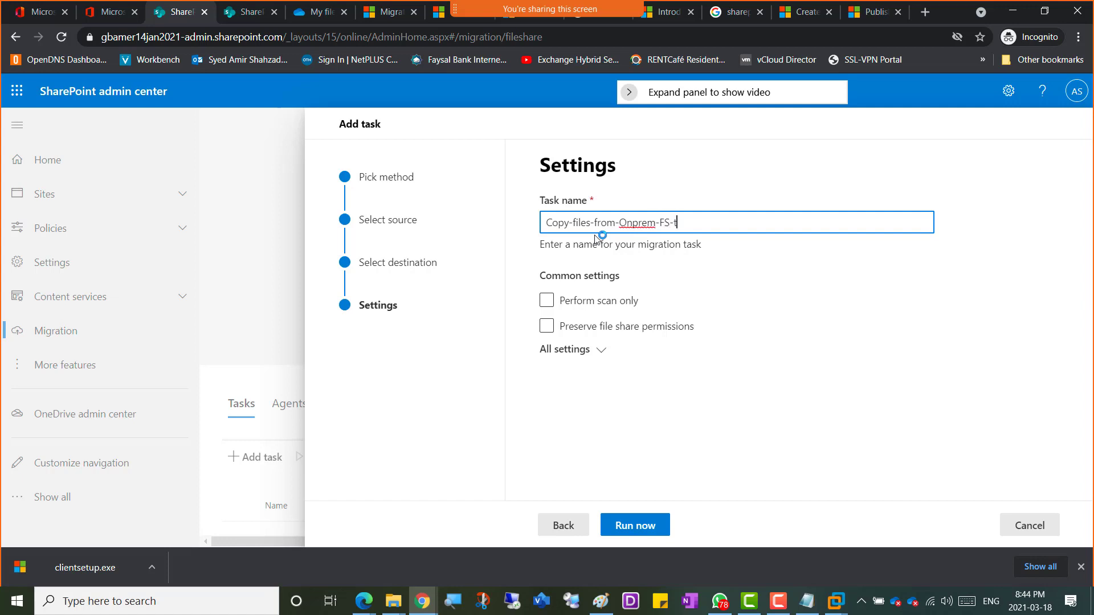
text(o-OneDri)
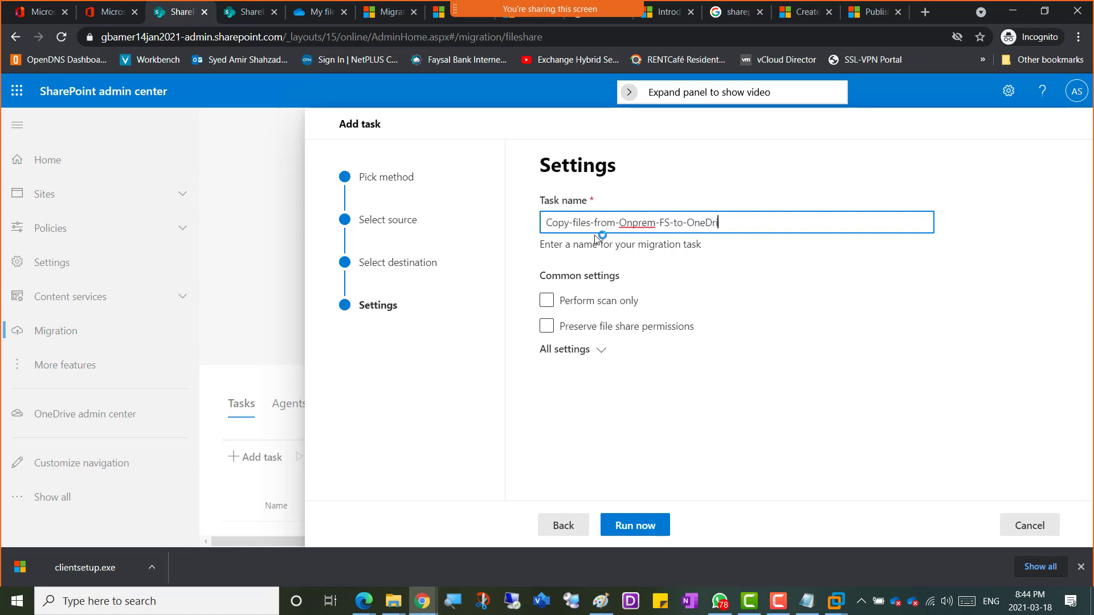
text(ve)
click(591, 303)
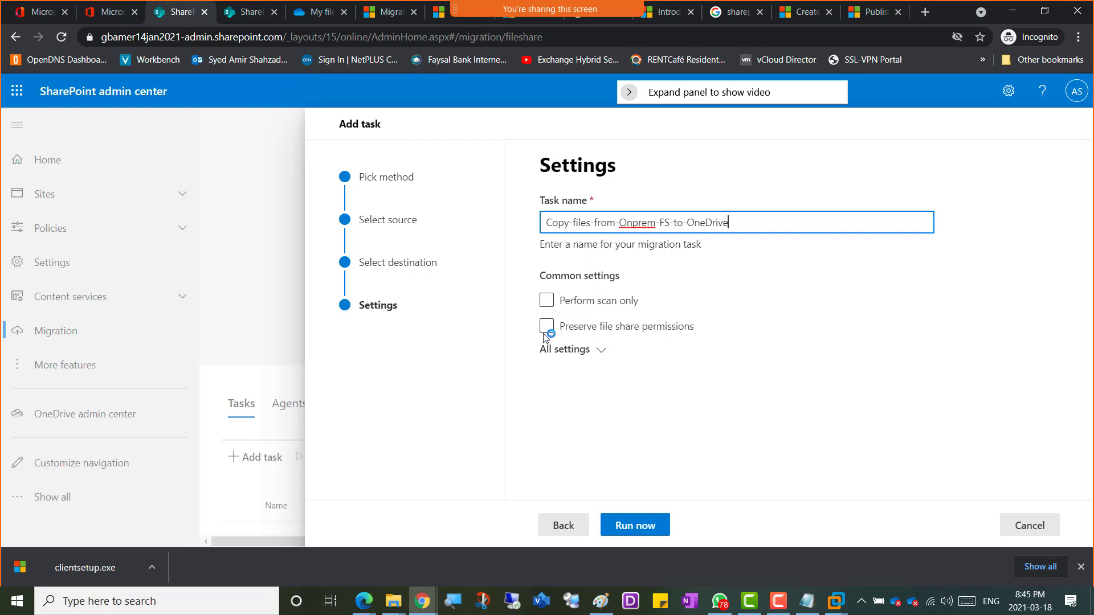
Step: Show all task settings and tick 'Automatically rerun failed tasks up to 4 times'
click(602, 351)
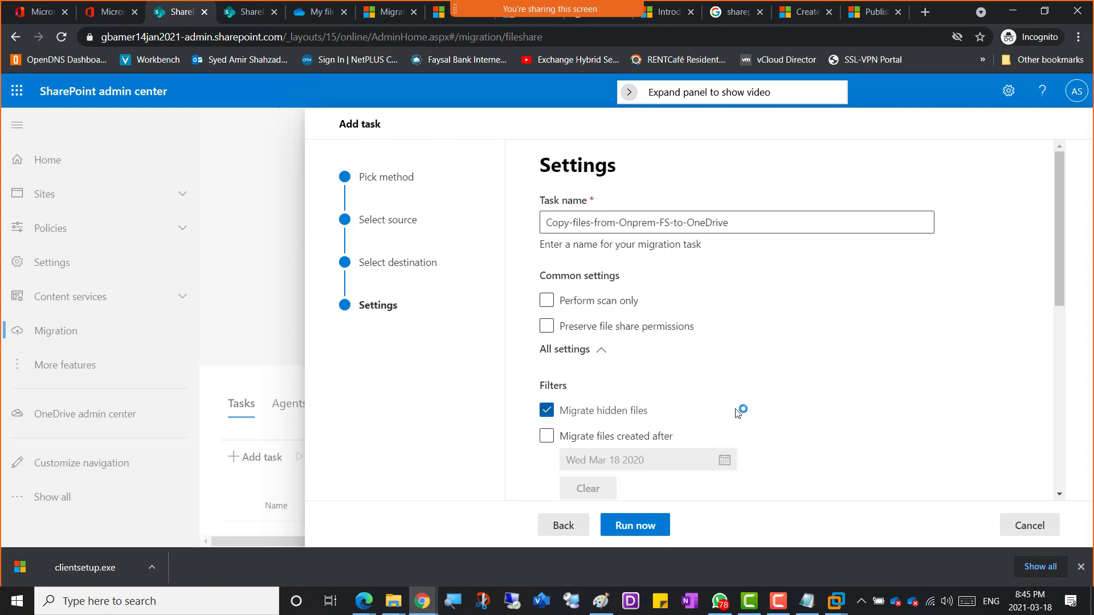
scroll(737, 412, down, 1)
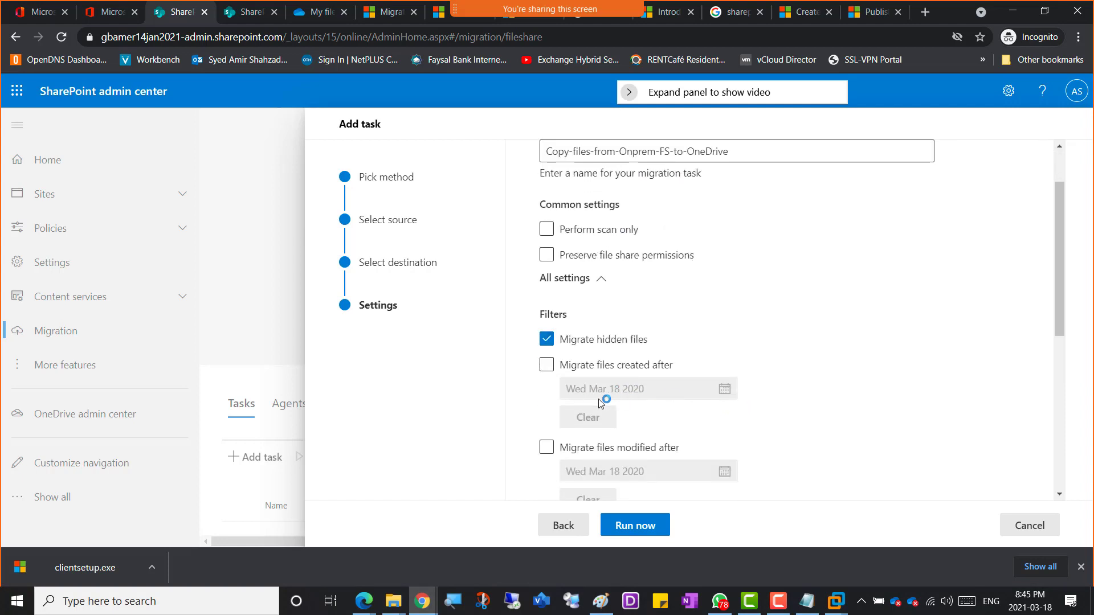
scroll(636, 402, down, 1)
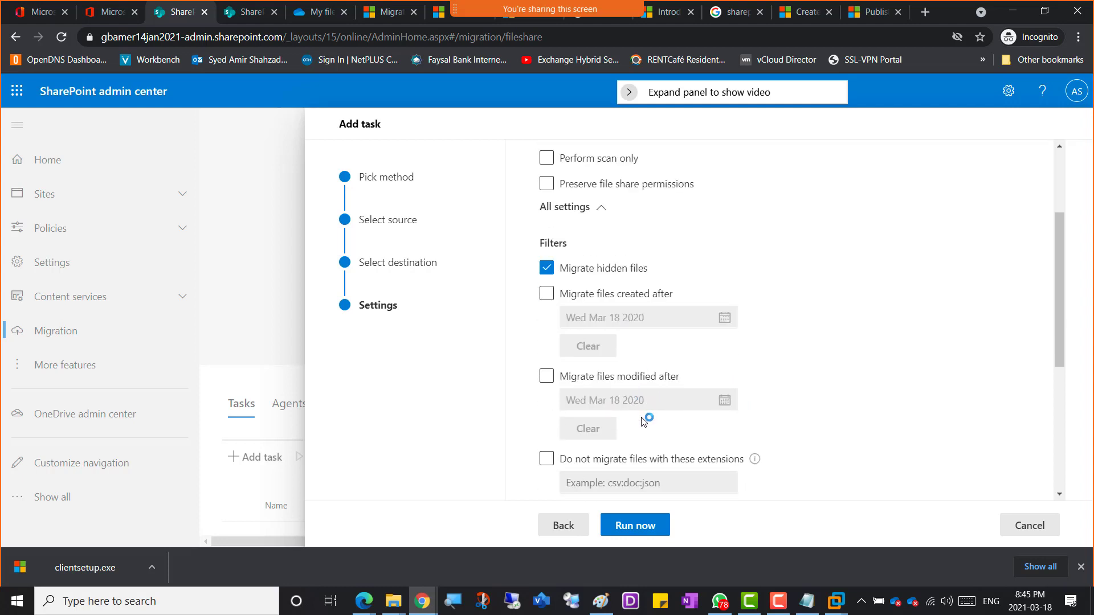
scroll(641, 399, down, 1)
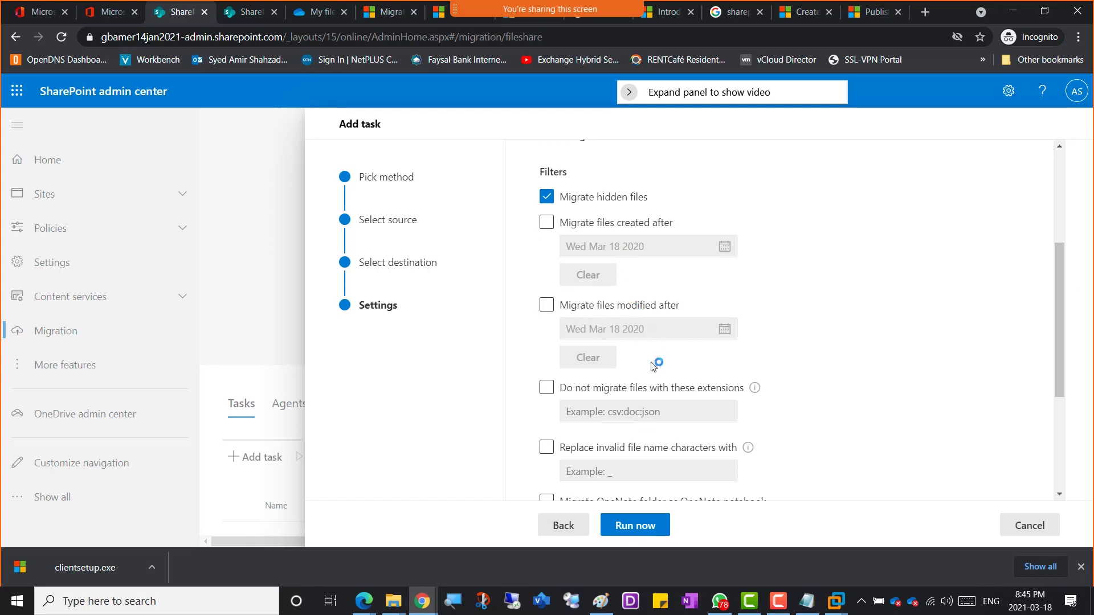
scroll(786, 373, down, 1)
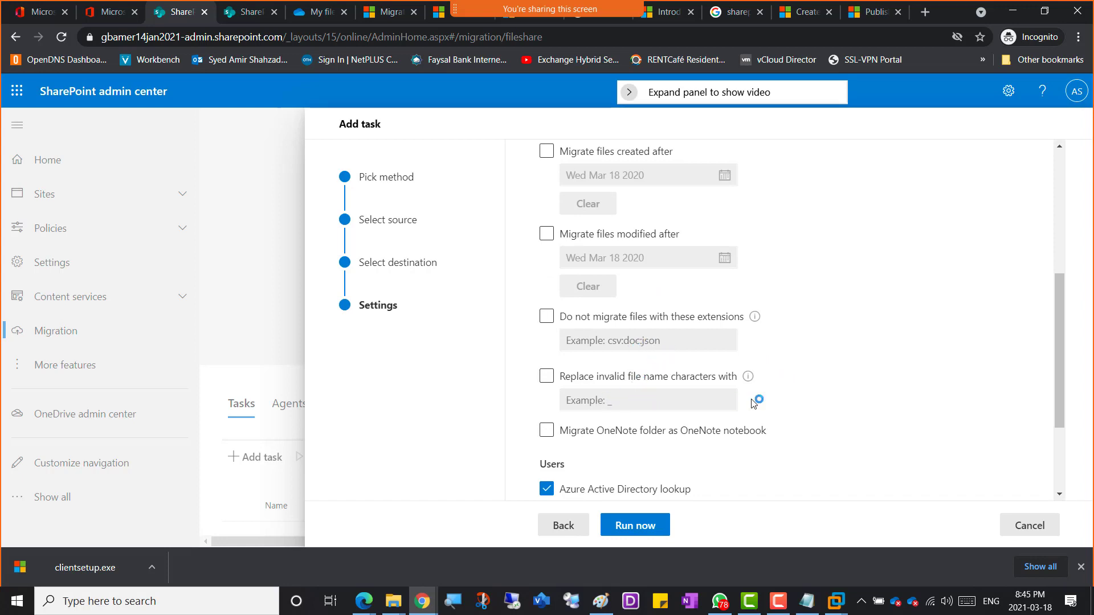
scroll(753, 403, down, 3)
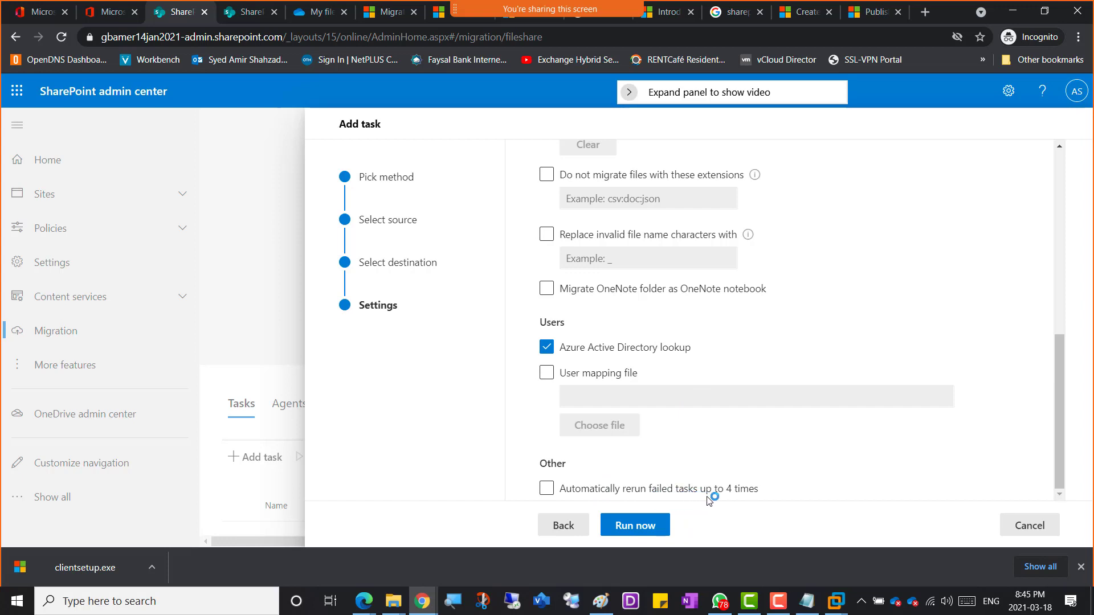
click(547, 490)
scroll(879, 450, up, 10)
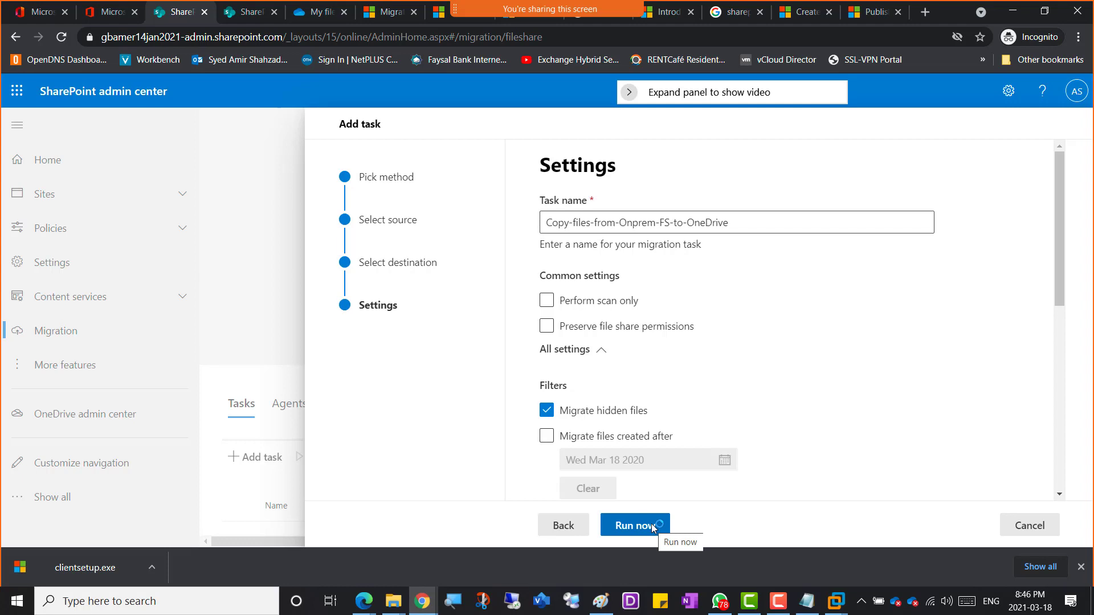
Step: Snip the migration task settings area and switch to the OneNote Week 10 page
key(super+shift+s)
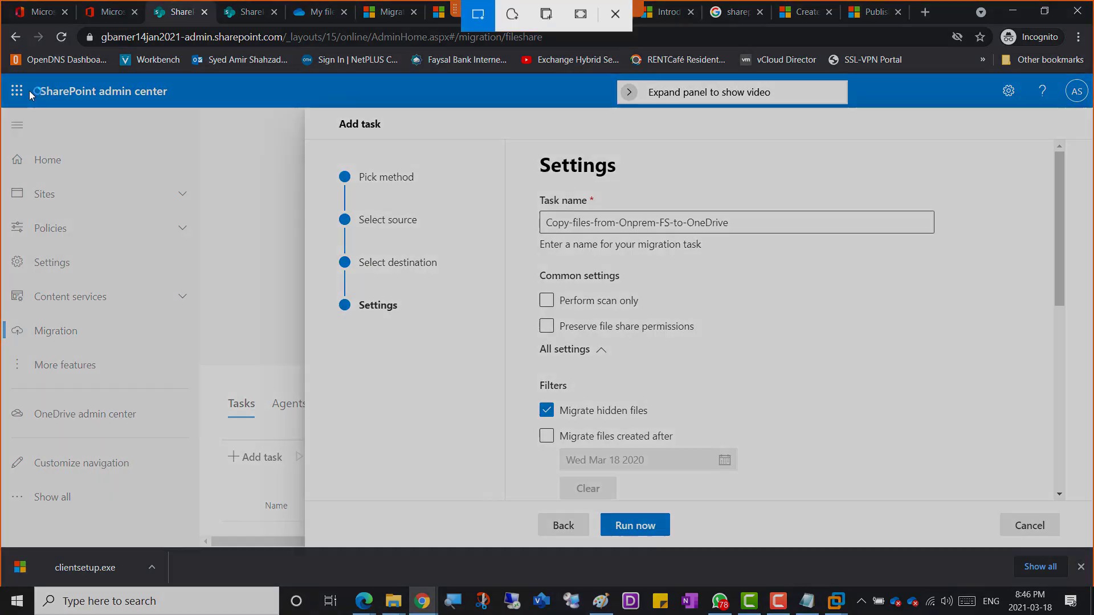
mouse_move(15, 78)
mouse_down()
mouse_move(920, 500)
mouse_move(1020, 582)
mouse_move(1035, 568)
mouse_up()
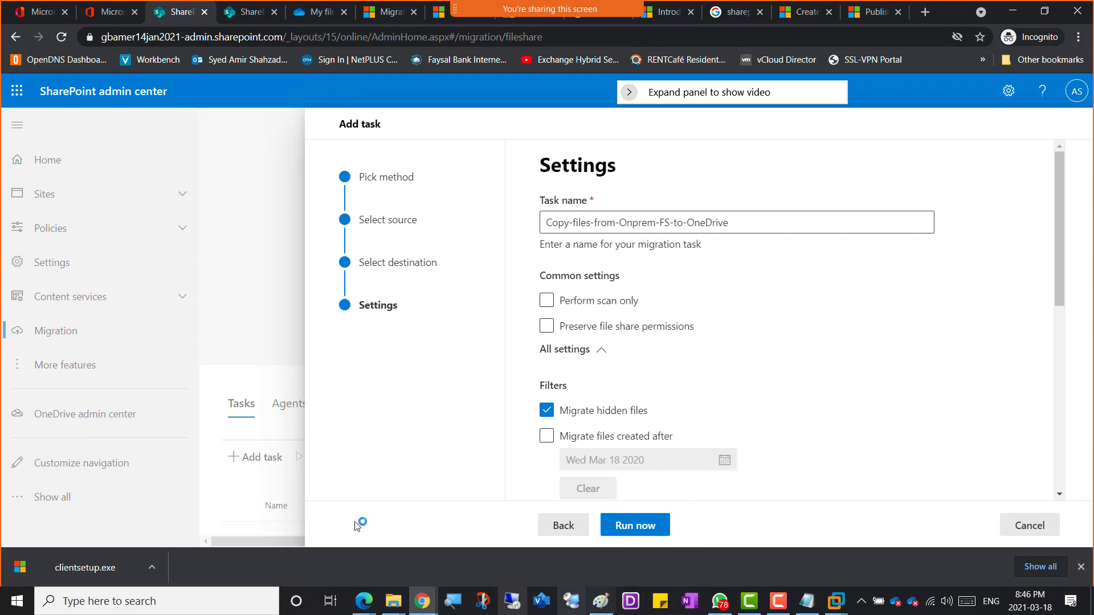
click(423, 603)
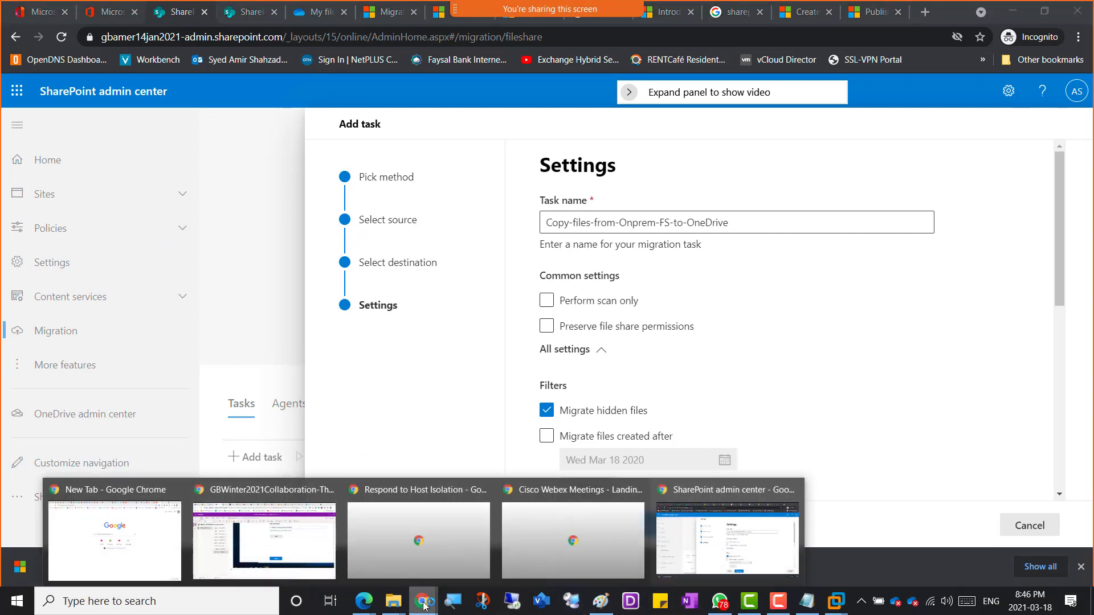
click(254, 541)
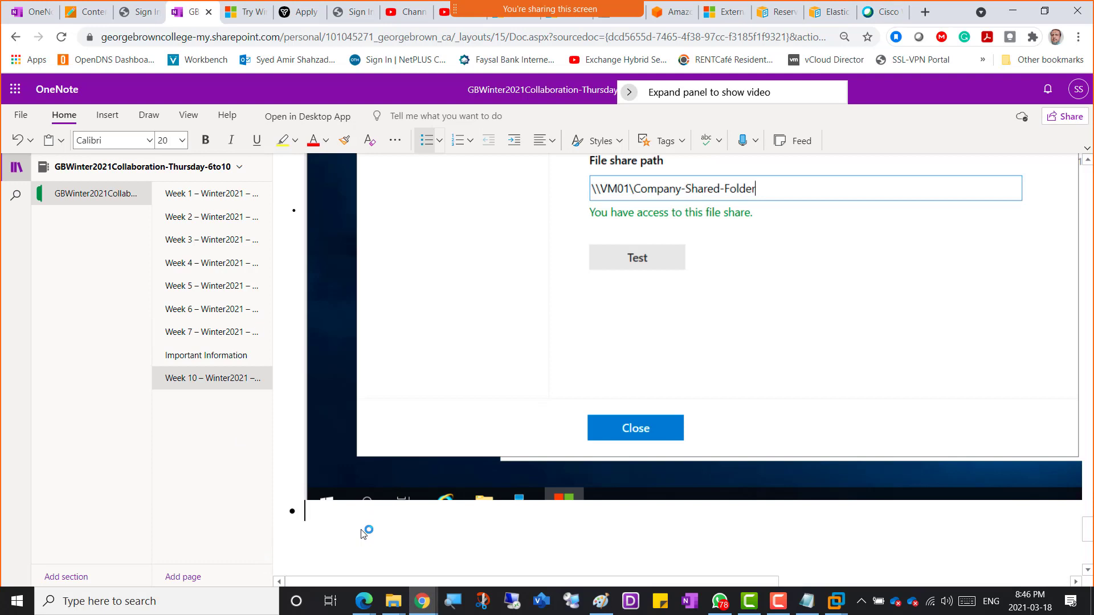
Step: Add the caption 'Screenshot 7 - About to run Migration manager' and paste the snip below it
text(Screenshot 7 - Abo)
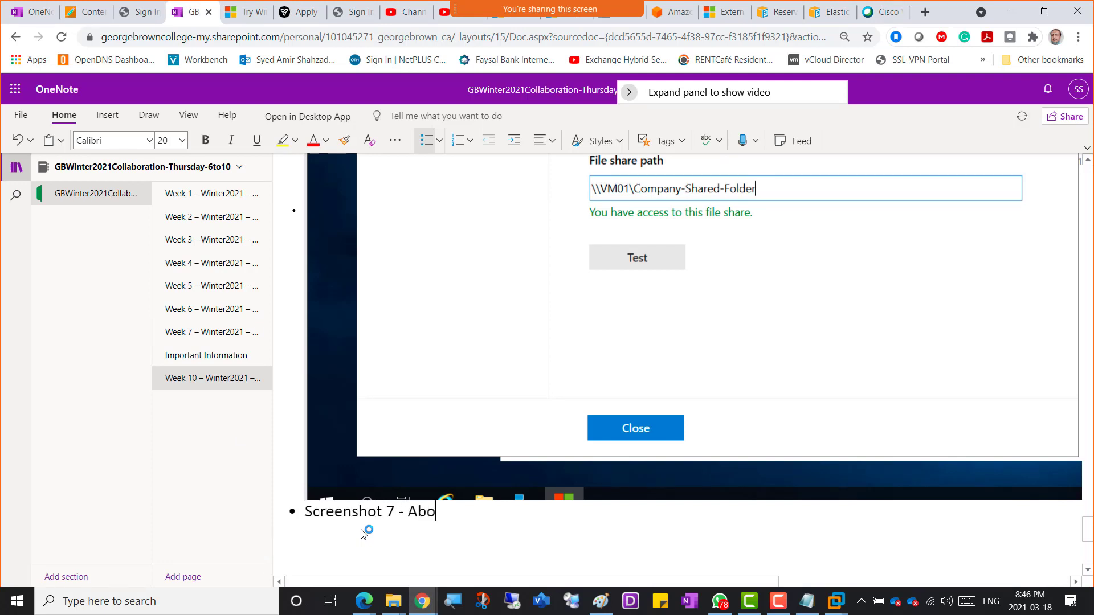
text(ut to run M)
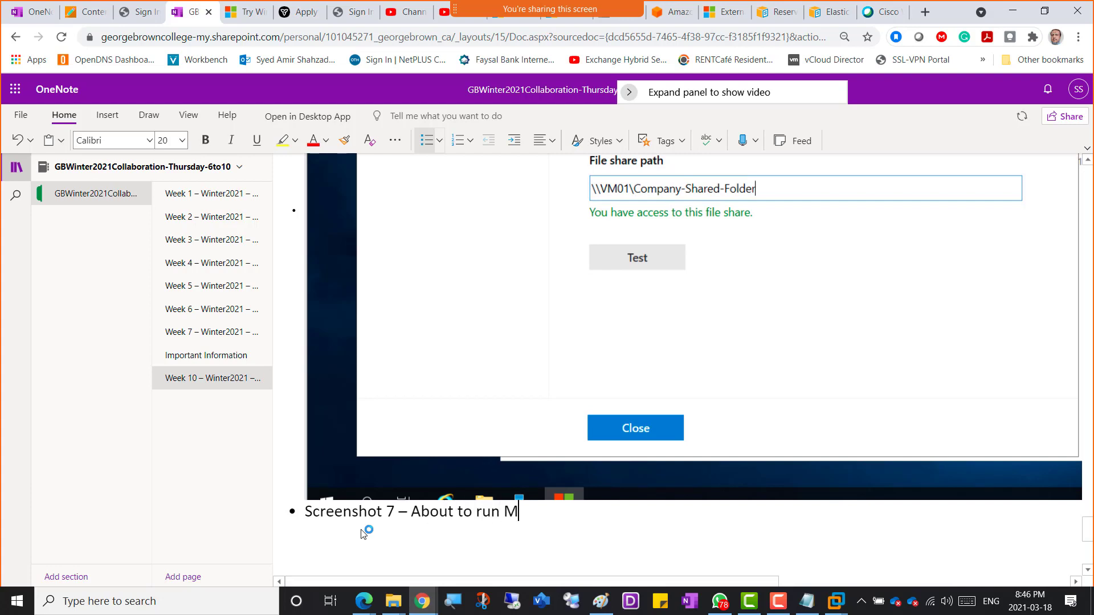
text(igration man)
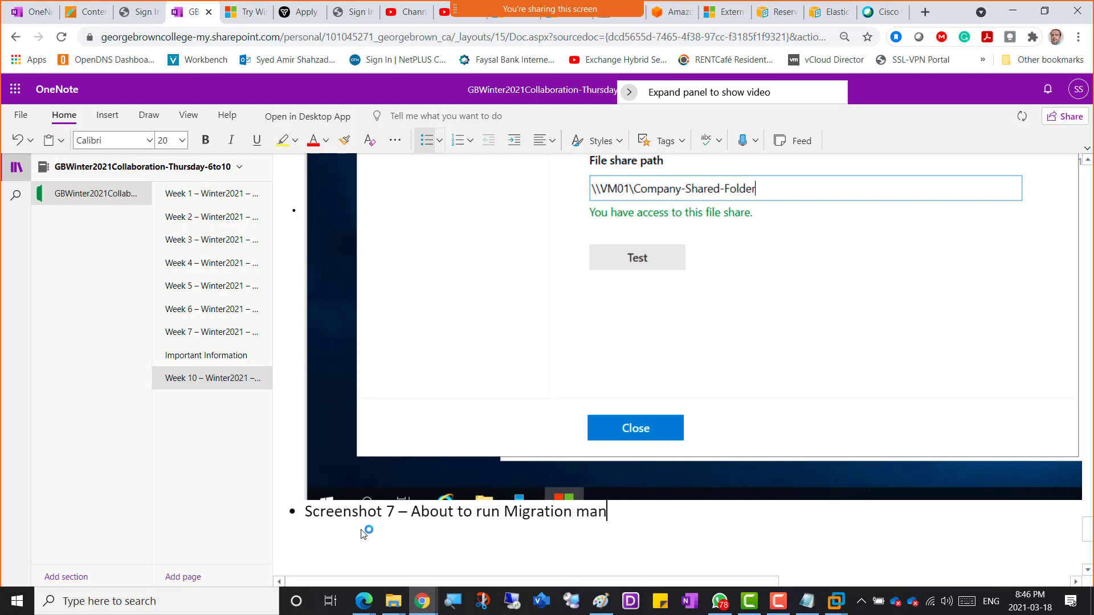
text(ager)
key(Return)
key(ctrl+v)
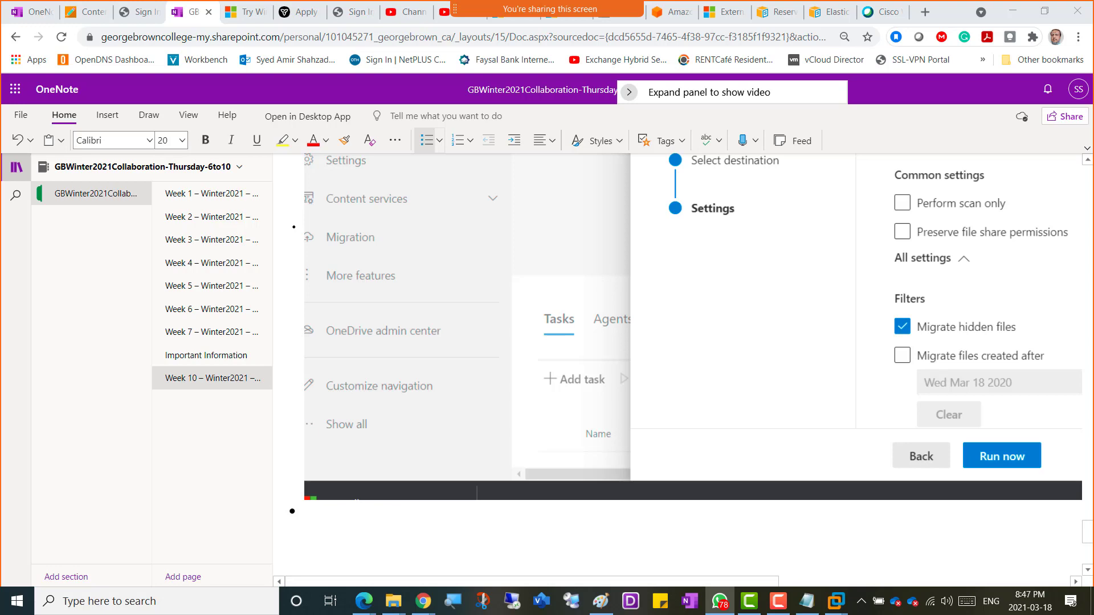
Step: Return to the SharePoint admin center window showing the task's Settings step
key(alt+Tab)
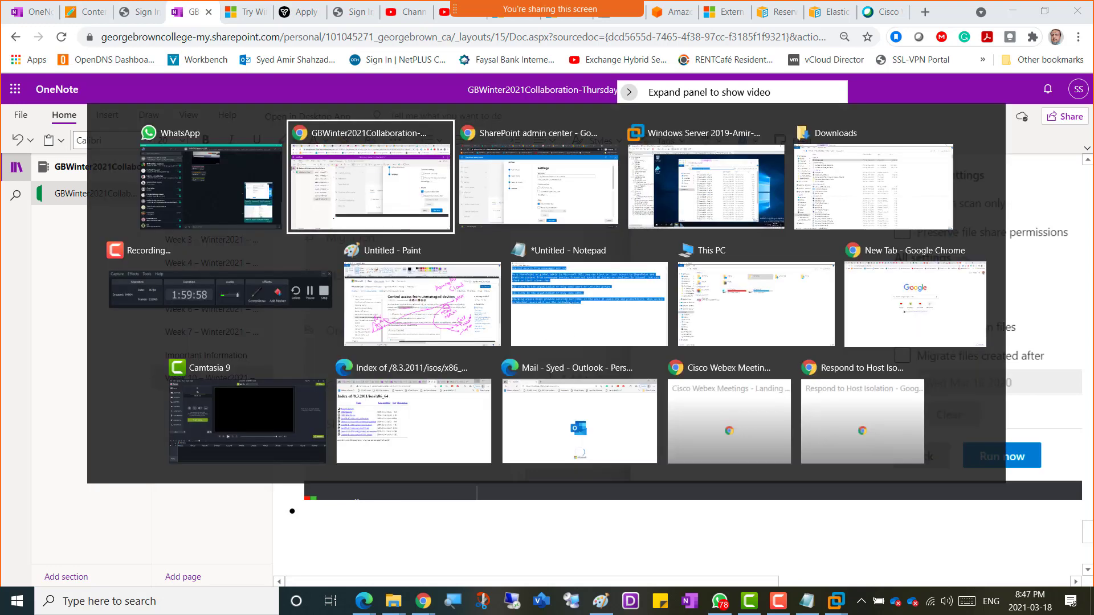
key(alt+Tab)
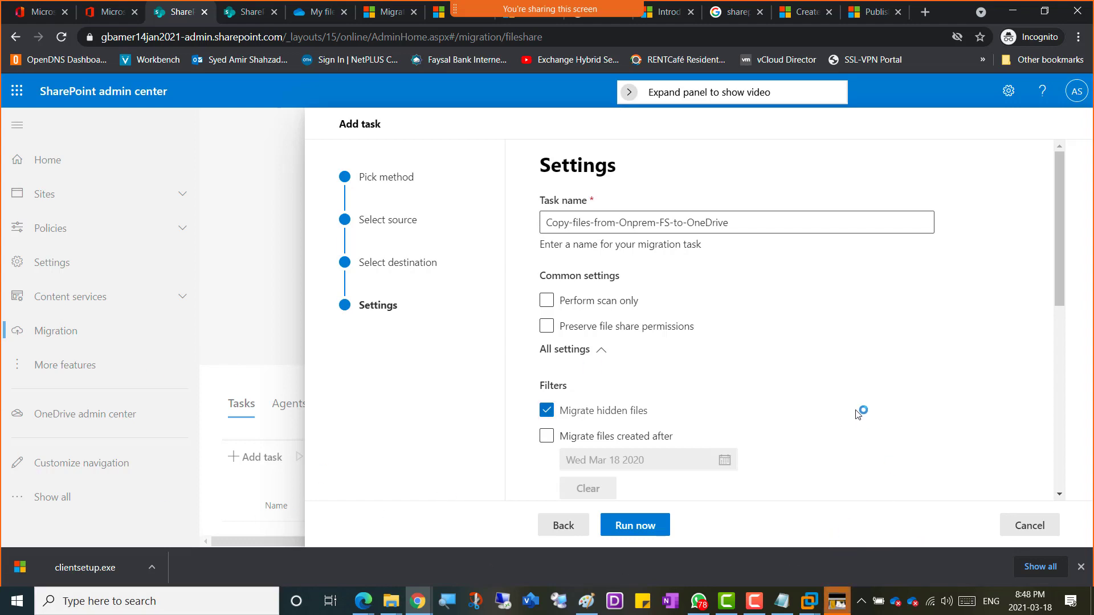
Step: Review the Settings pane and choose Run now to queue the Copy-files-from-Onprem-FS-to-OneDrive task
scroll(859, 414, down, 7)
scroll(860, 414, up, 5)
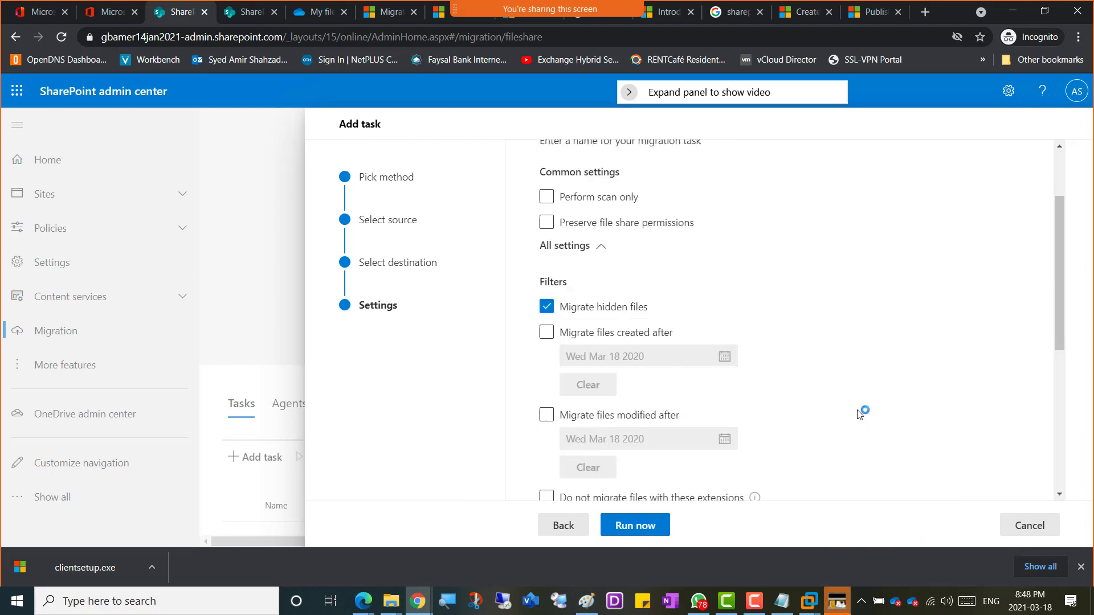
scroll(860, 414, up, 2)
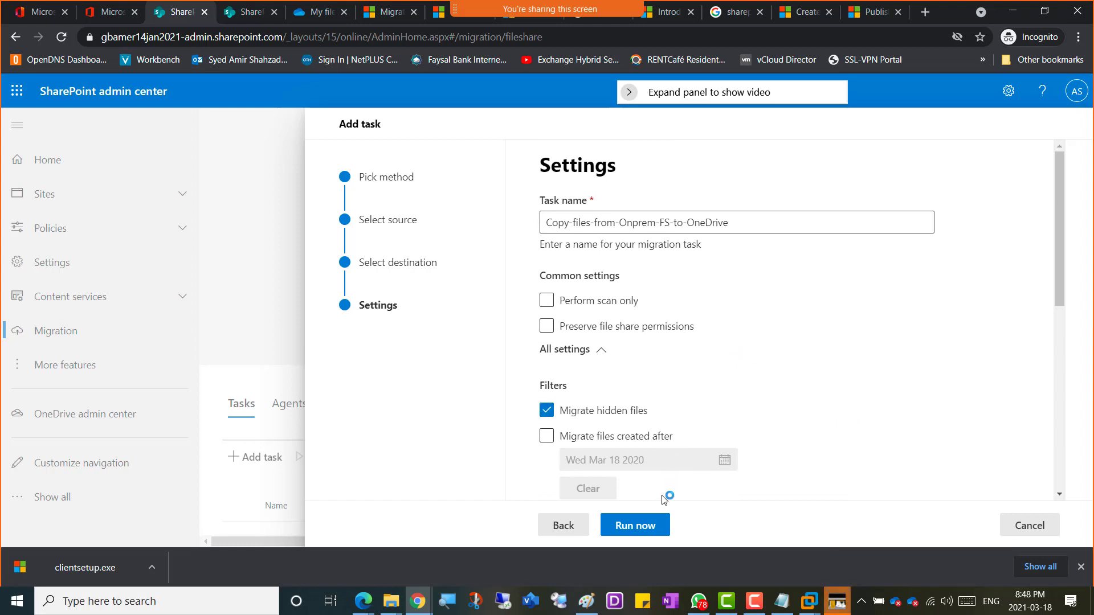
click(653, 528)
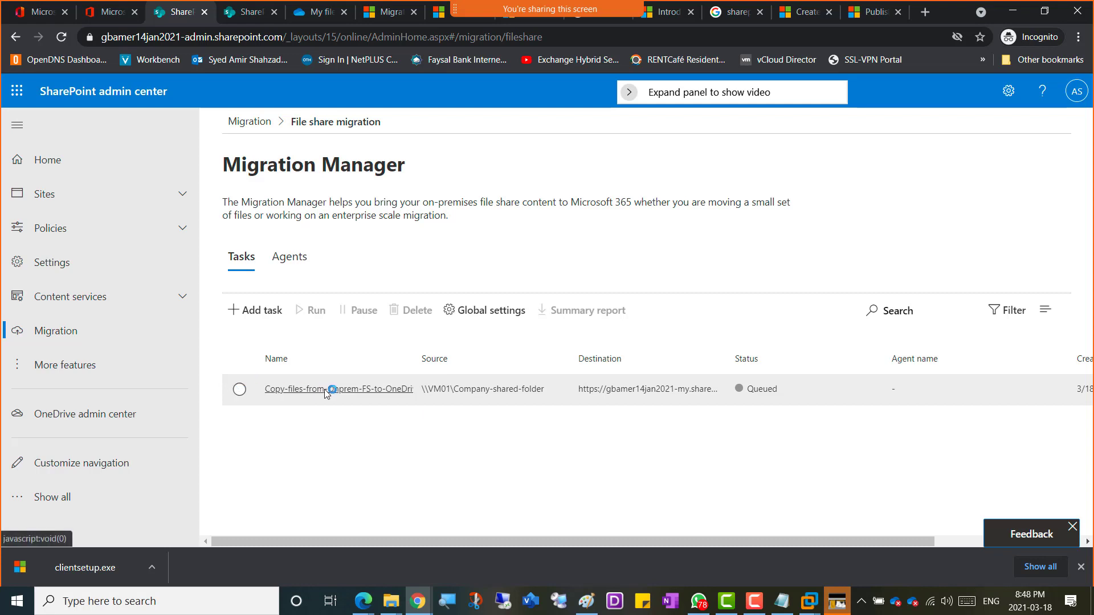
Step: View the new task's Details and Settings tabs, showing 0% completed and 0 files migrated
click(360, 389)
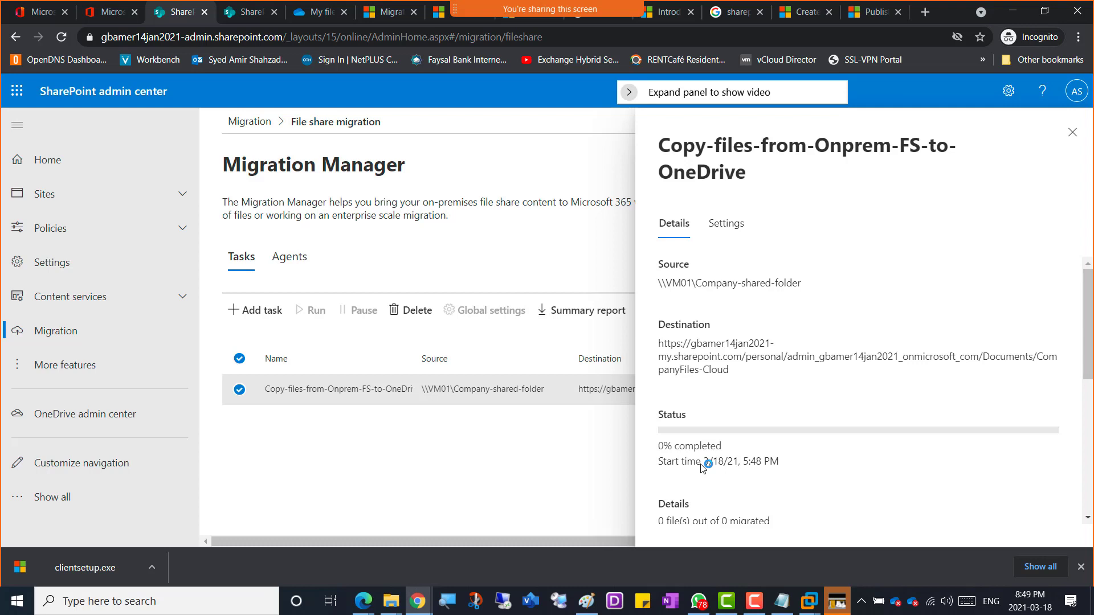
scroll(837, 355, down, 7)
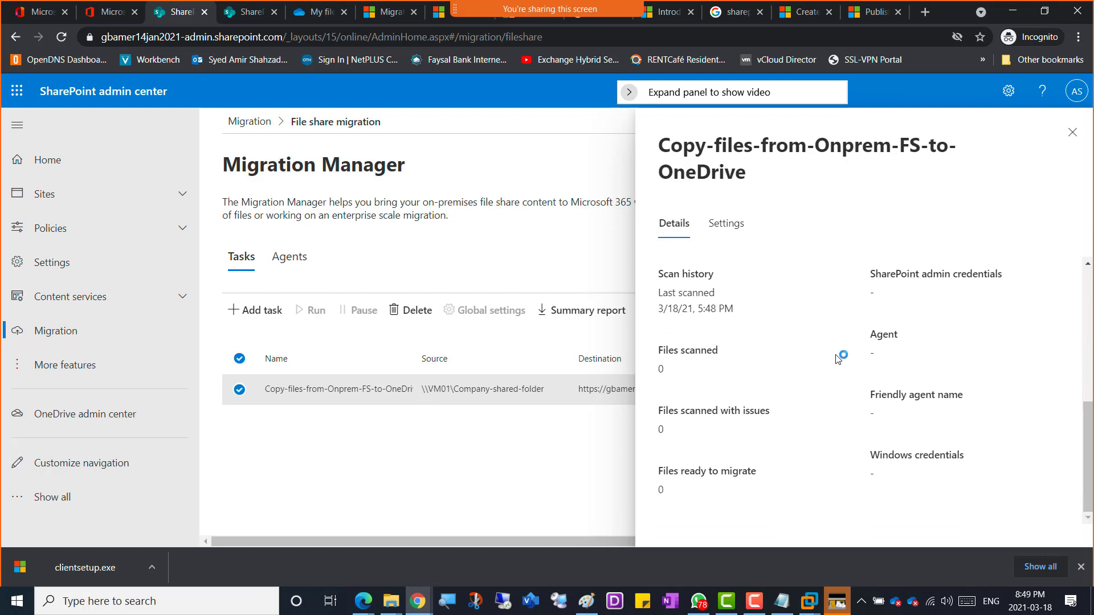
scroll(834, 356, up, 5)
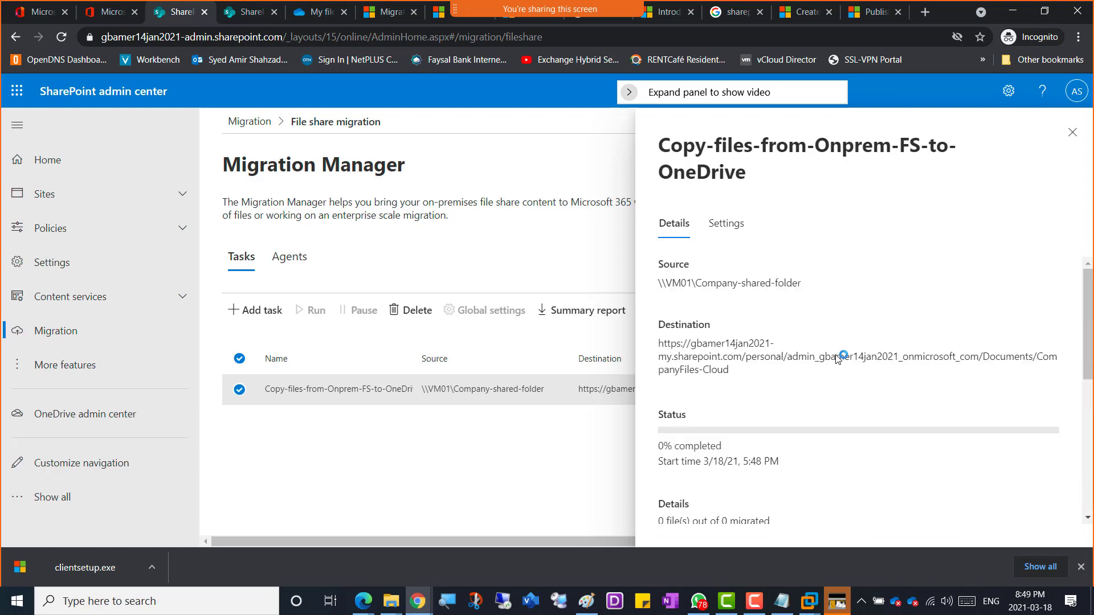
click(730, 226)
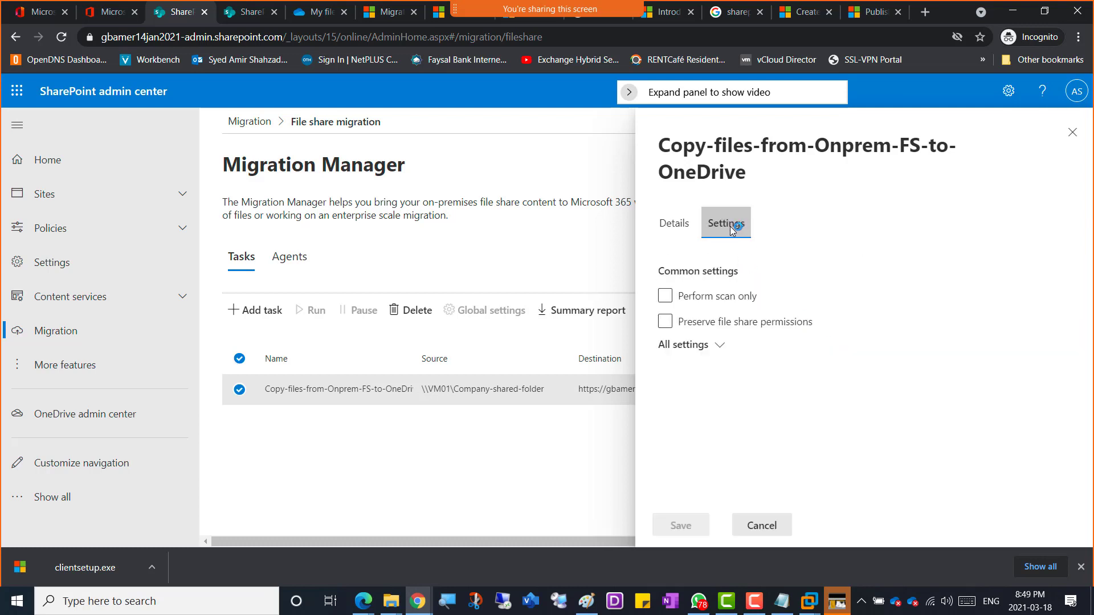
click(677, 223)
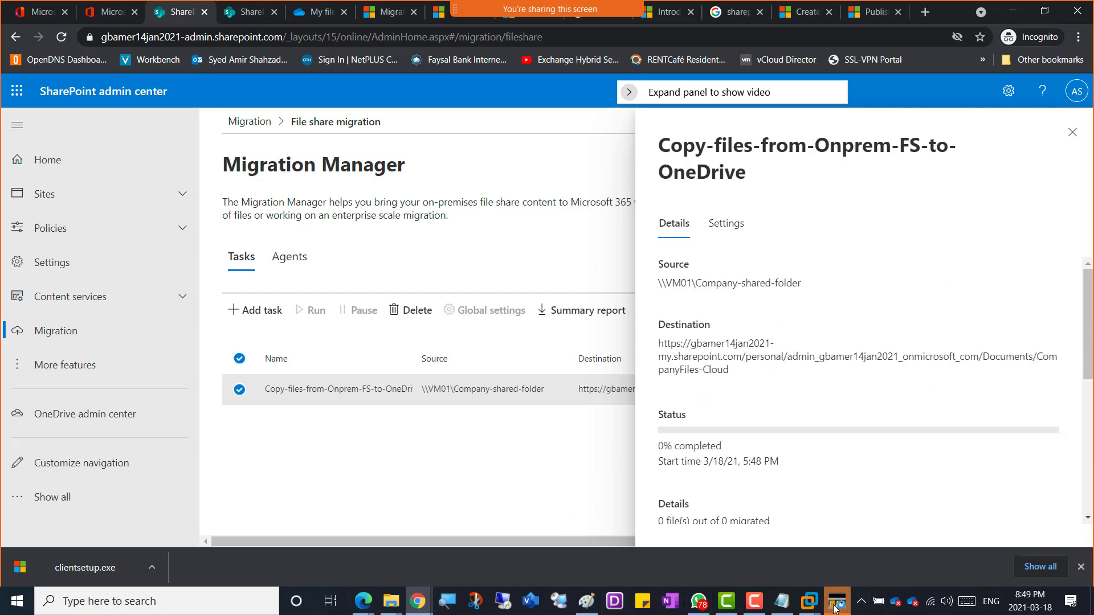
click(814, 608)
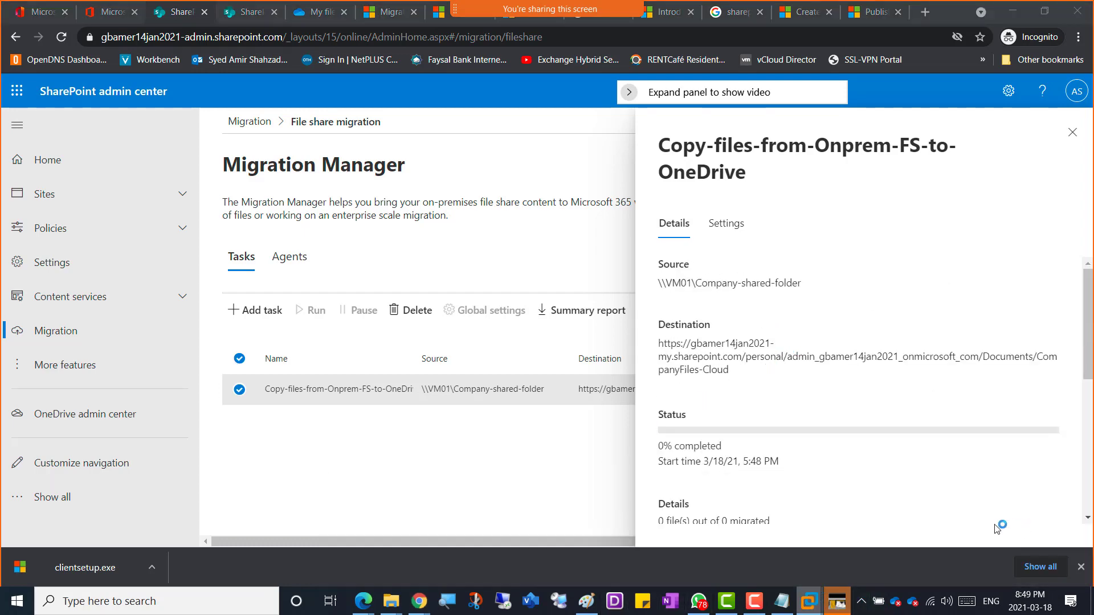
Step: Turn off Windows Defender Firewall for the domain and private networks on VM01
click(374, 560)
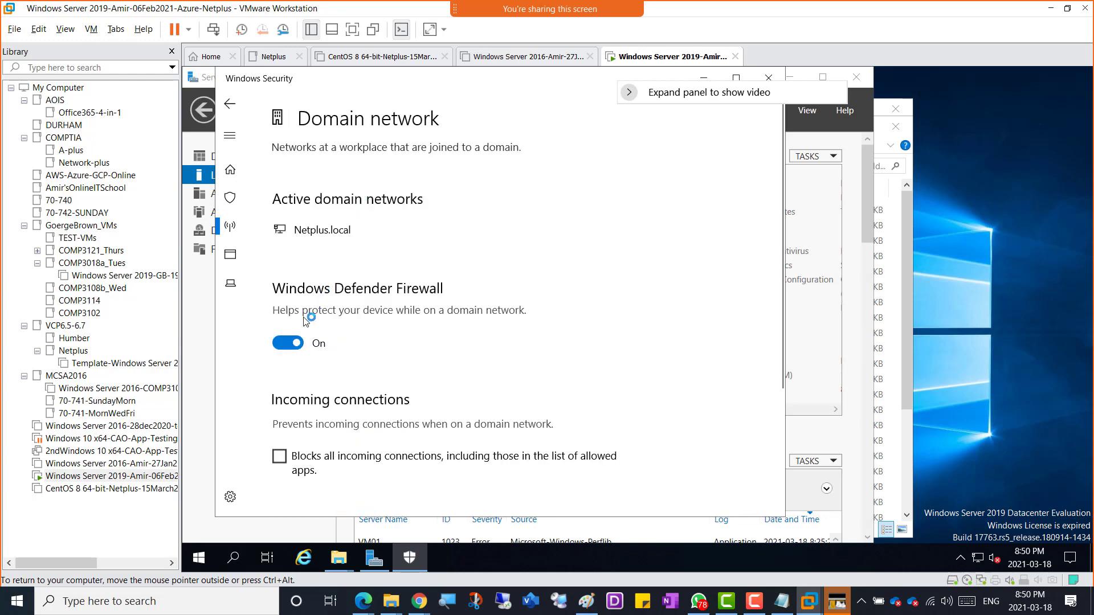
click(297, 345)
scroll(438, 351, down, 3)
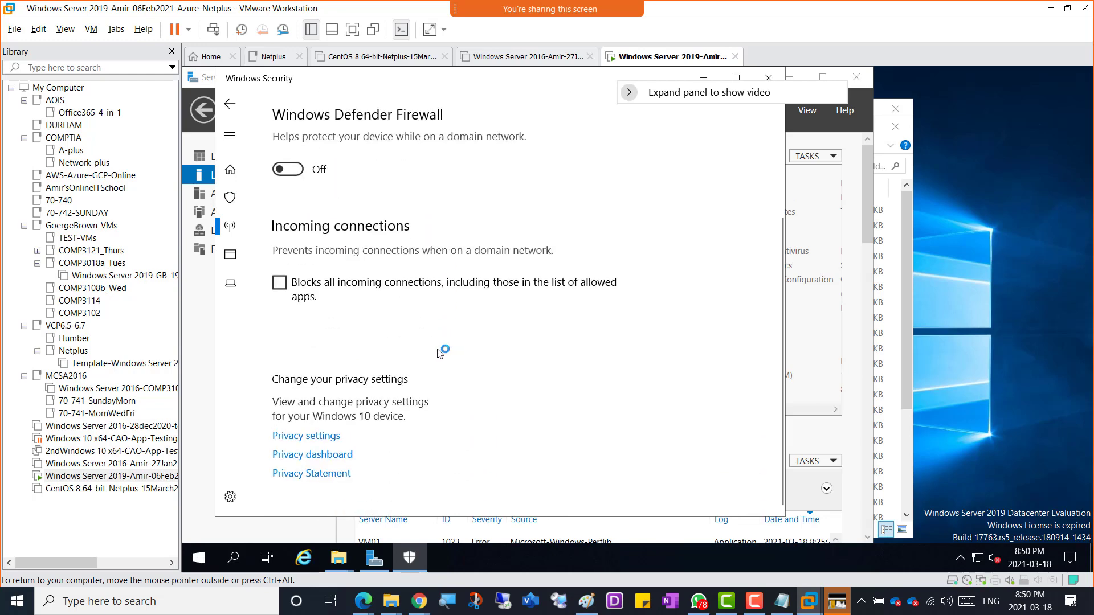
scroll(439, 352, up, 3)
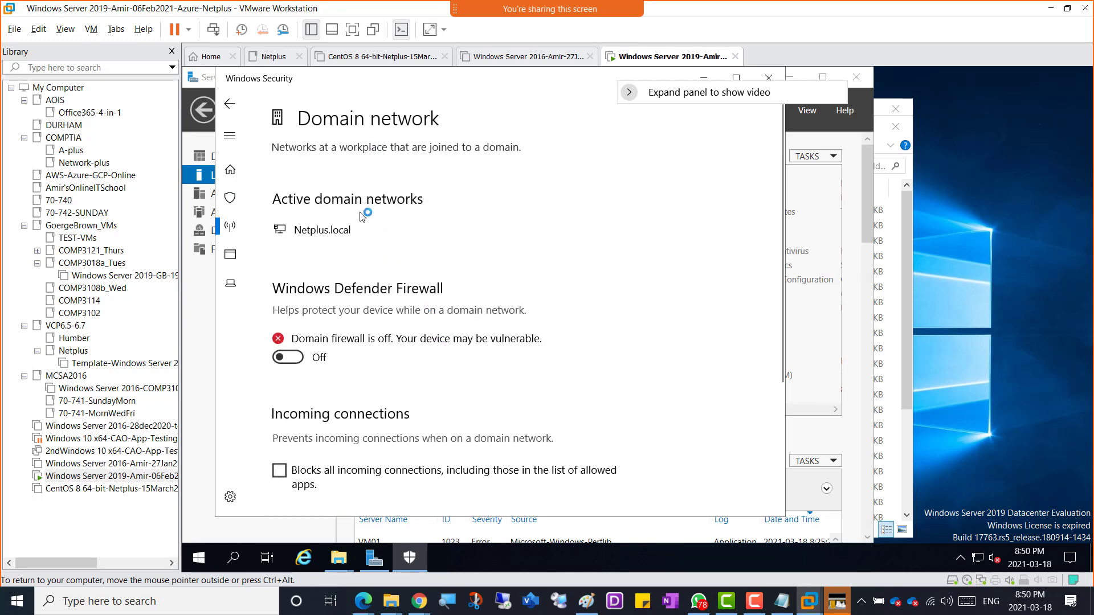
scroll(380, 235, down, 3)
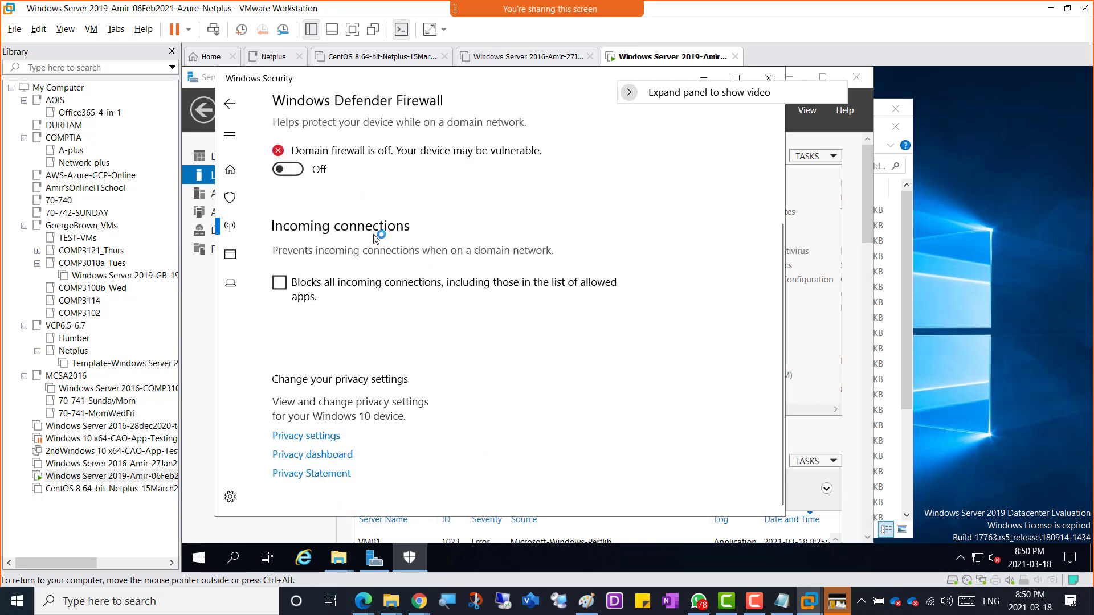
scroll(350, 285, up, 3)
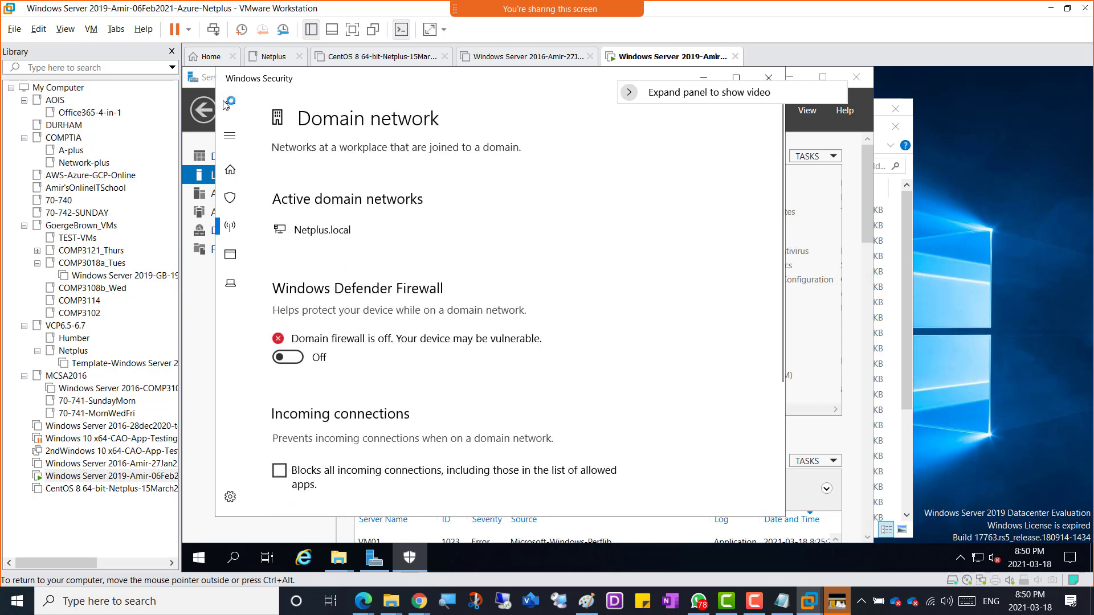
click(236, 114)
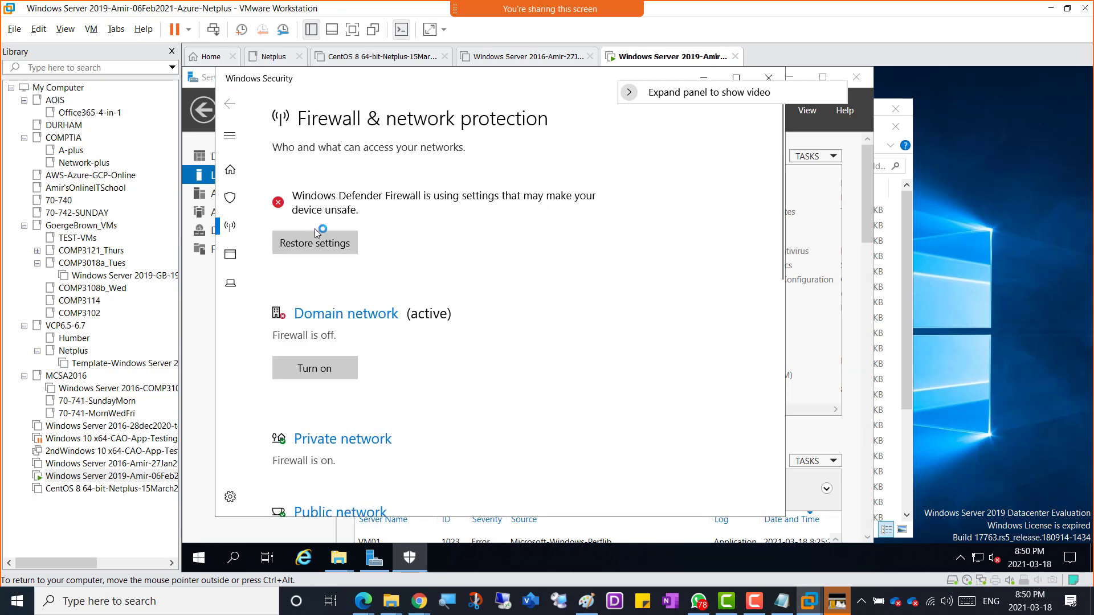
scroll(367, 333, down, 2)
click(346, 311)
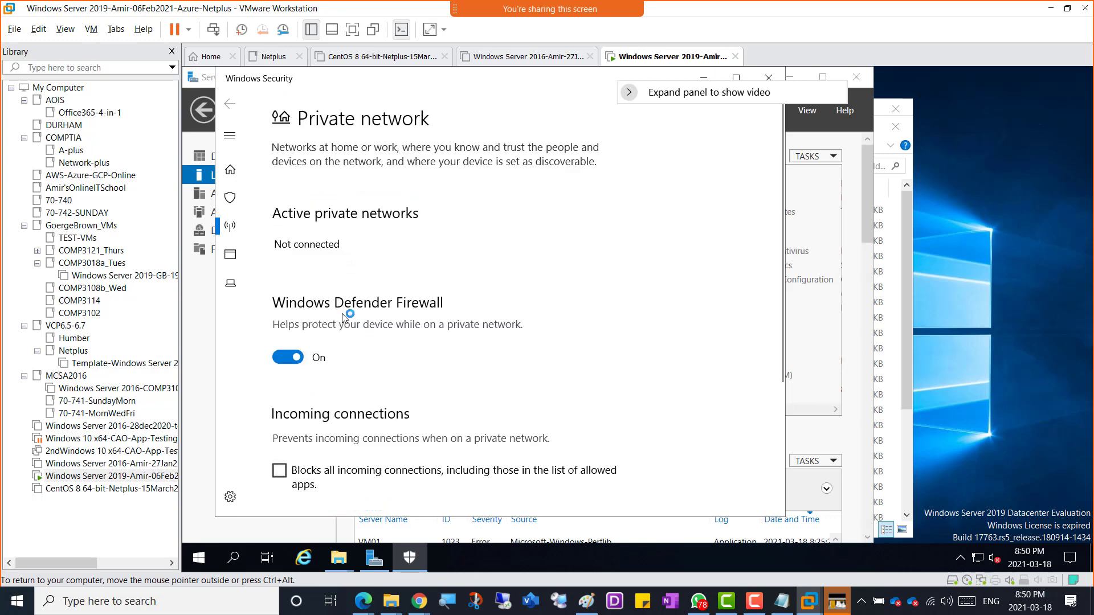
click(317, 352)
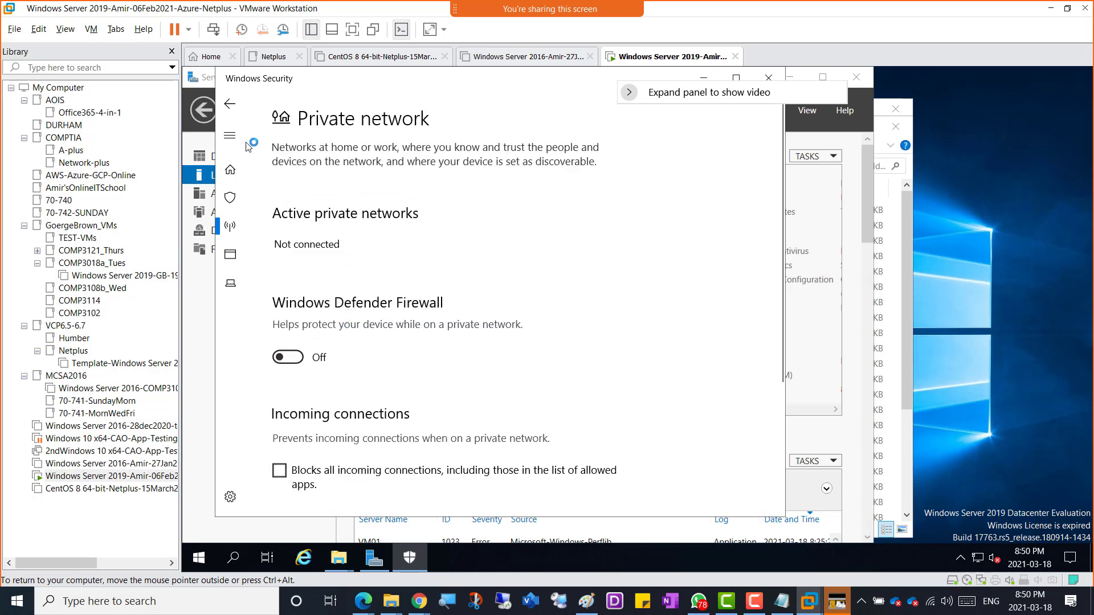
click(229, 103)
Step: Turn off the public network firewall and close Windows Security
scroll(289, 263, down, 4)
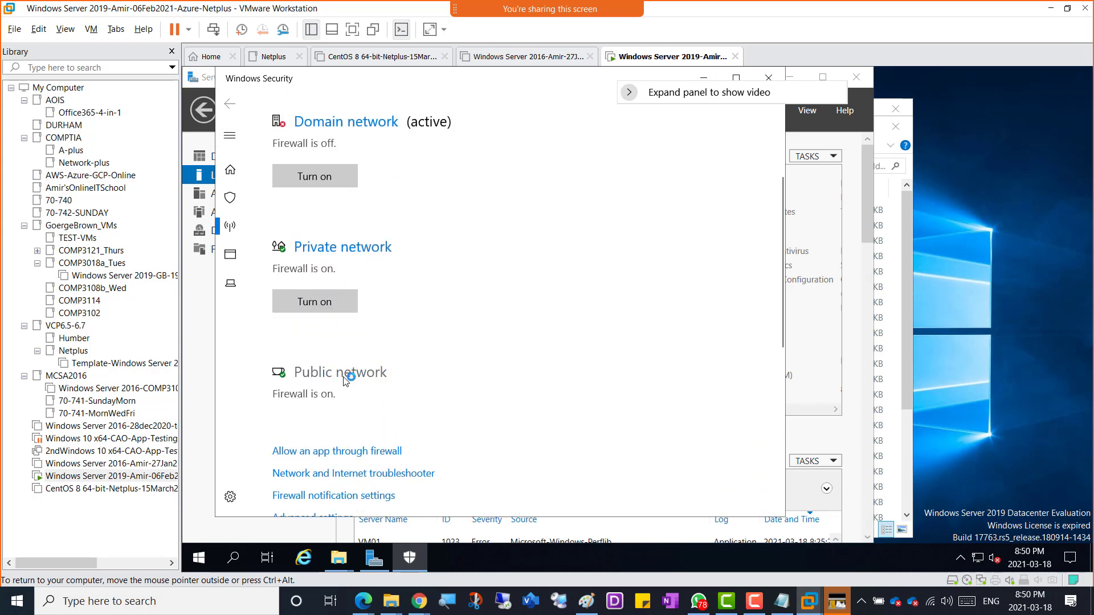
click(345, 374)
click(287, 357)
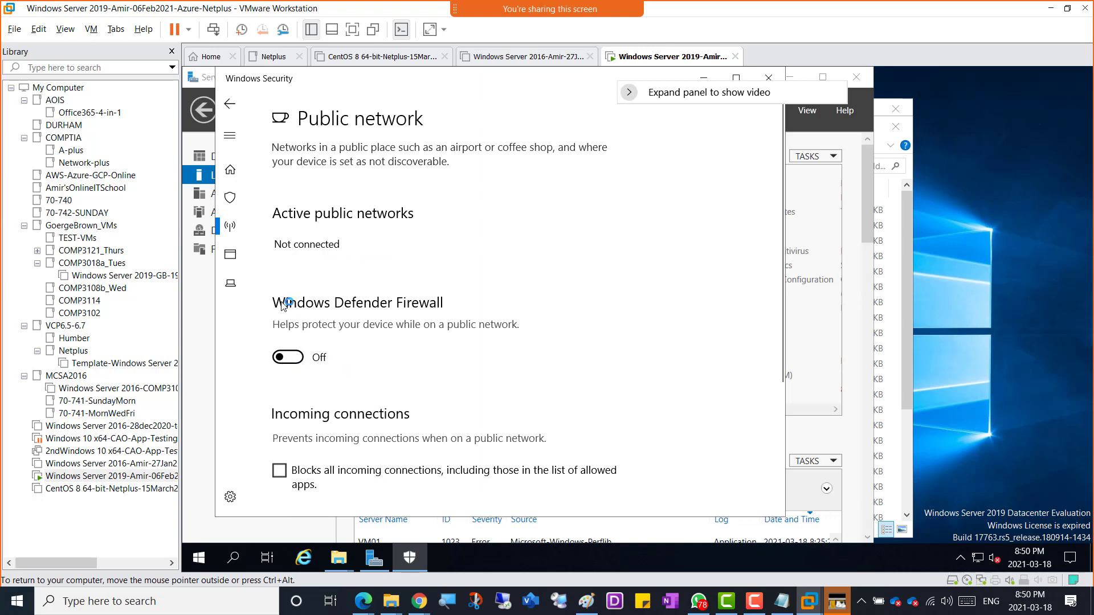
click(230, 106)
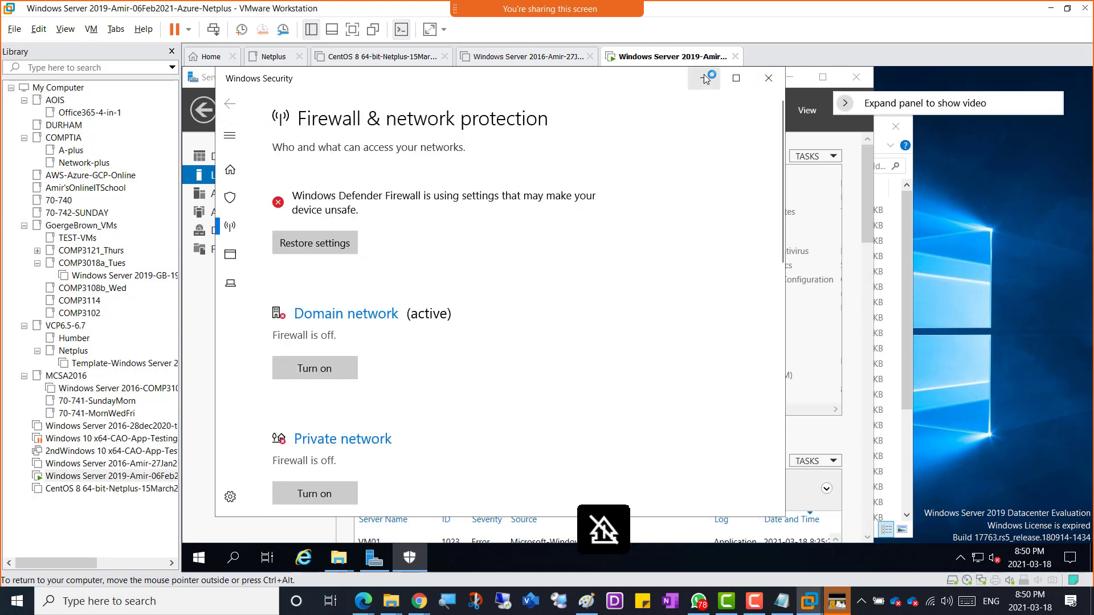
click(769, 78)
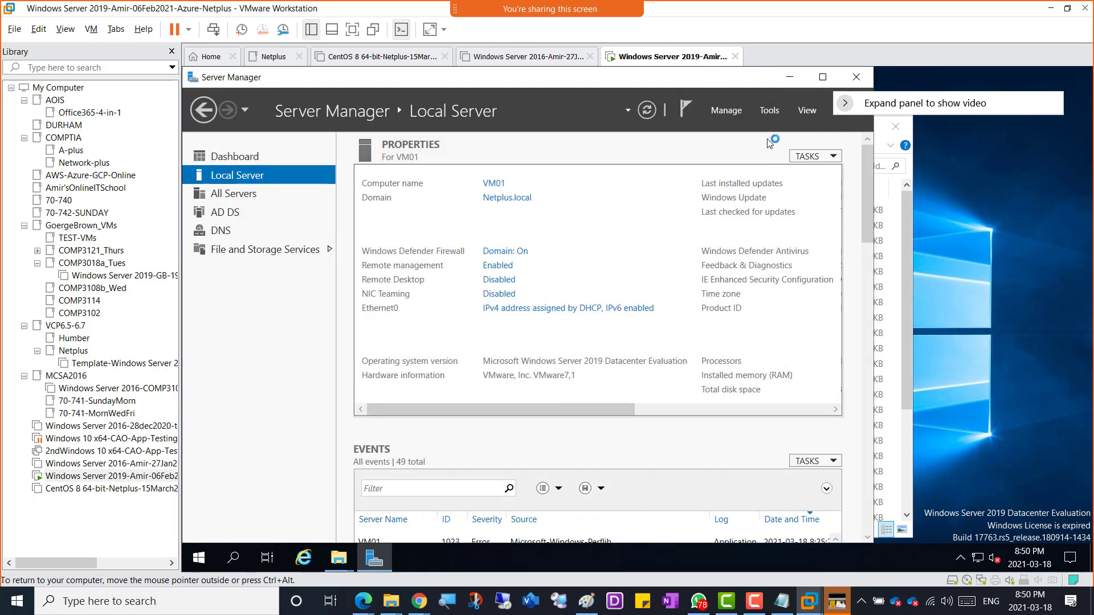
Step: Confirm the firewall reads off, load a go.microsoft.com page in Internet Explorer, and minimise the VM
click(647, 110)
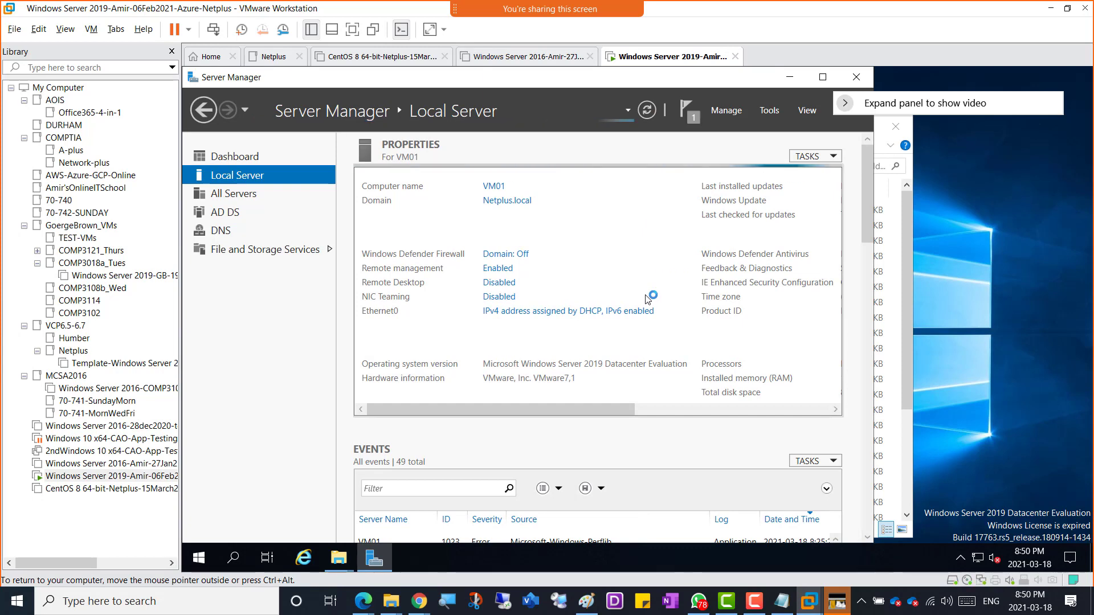
click(317, 566)
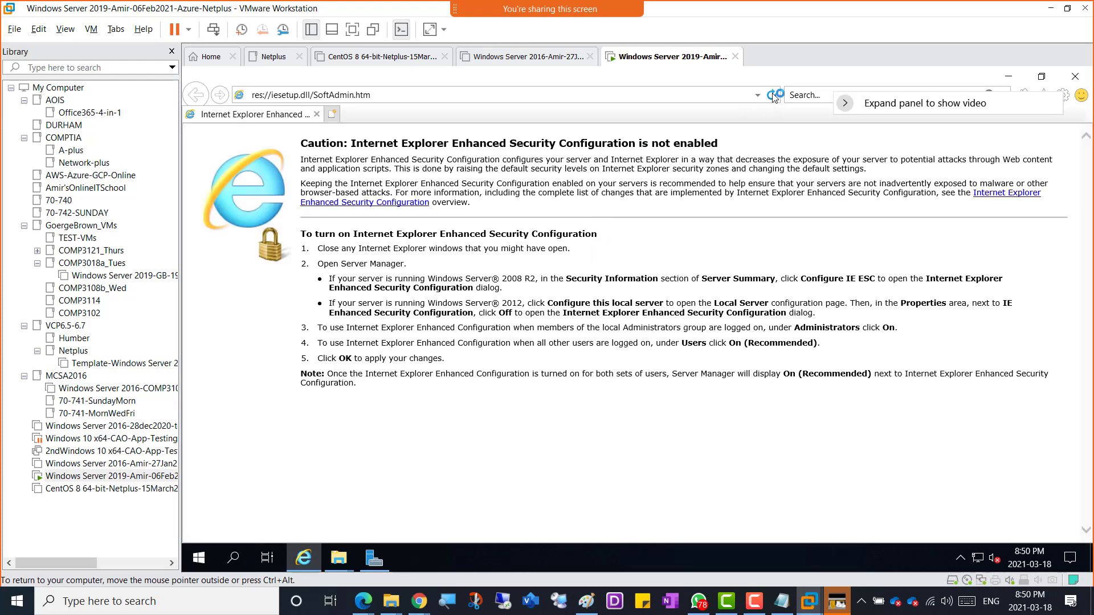
click(749, 95)
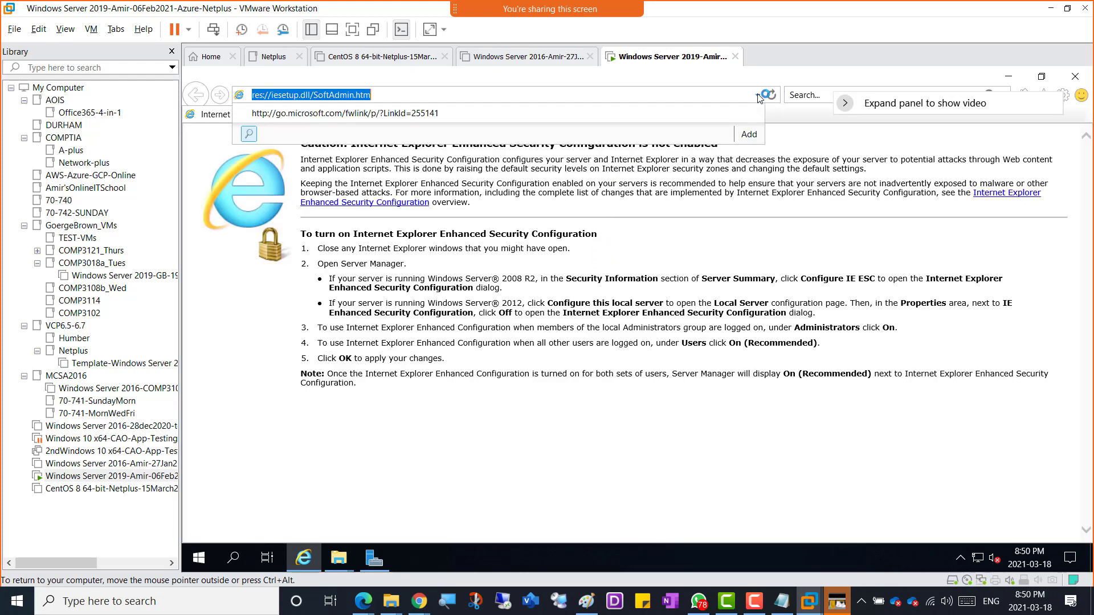
click(505, 114)
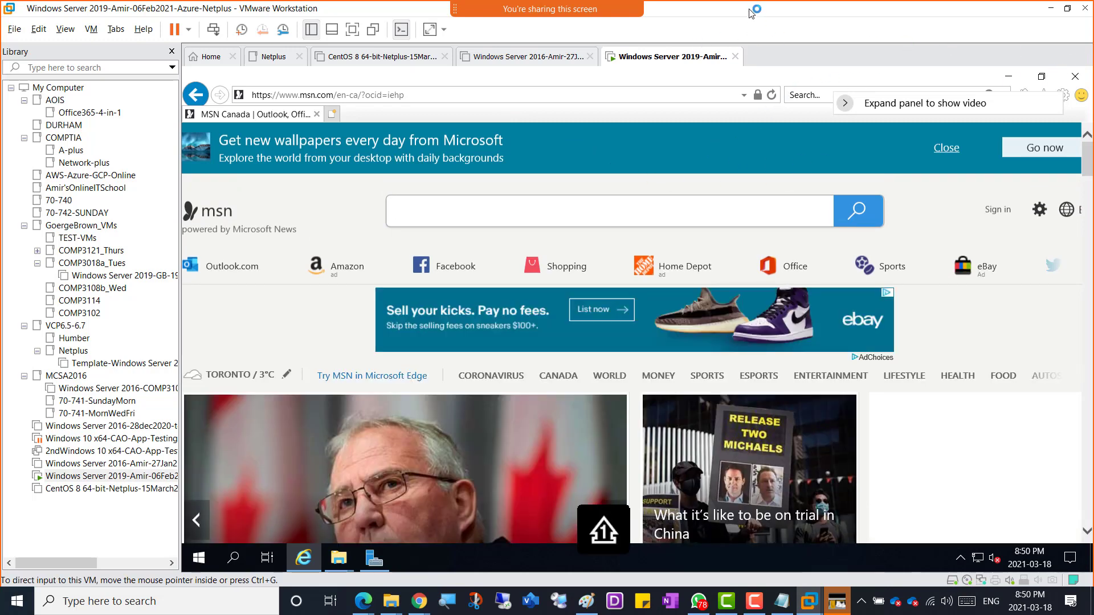
drag(751, 13, 512, 3)
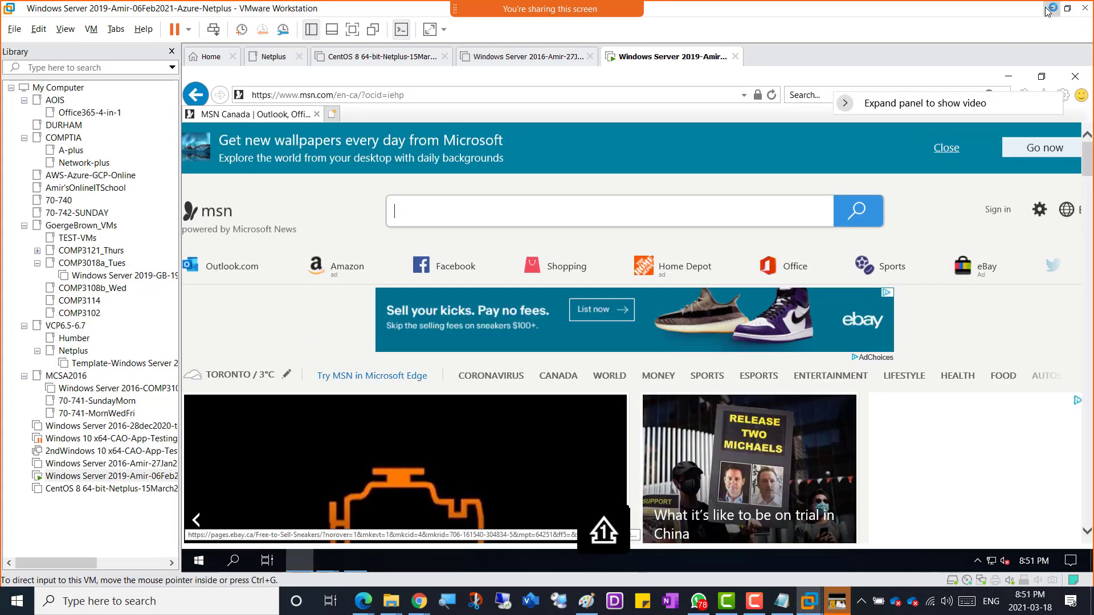
click(1048, 8)
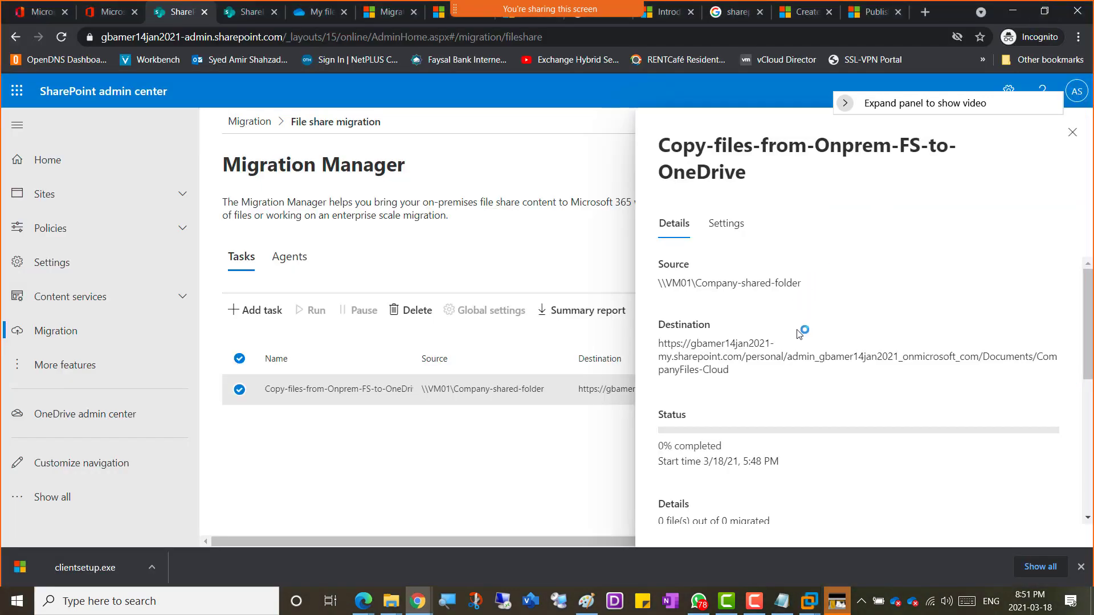
Step: Reload Migration Manager and review the task's details, now listing the Netplus.local\VM01 agent
click(1072, 132)
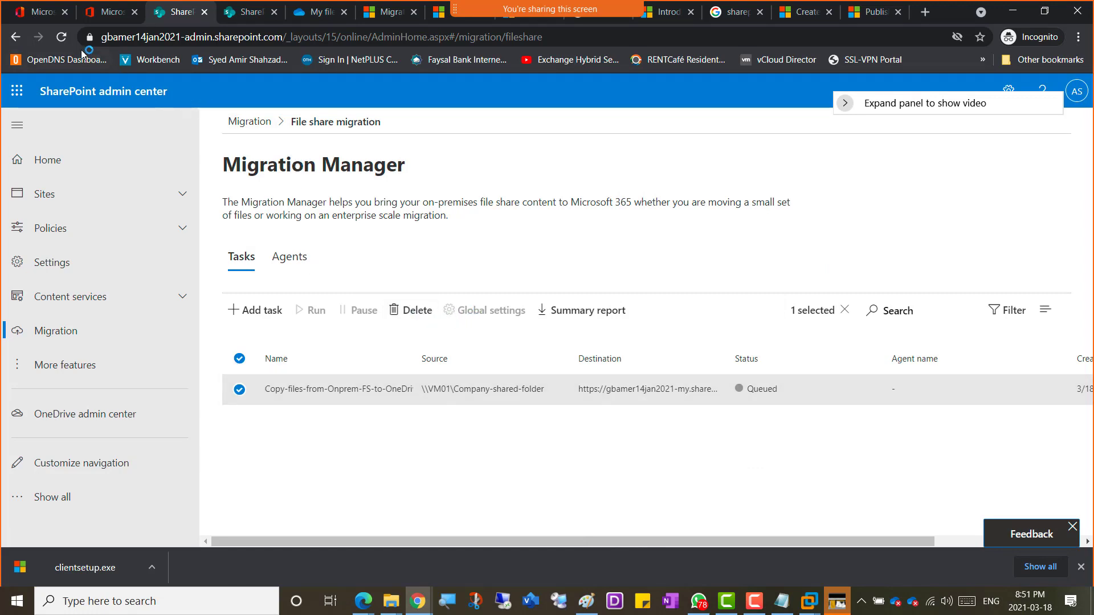
click(61, 36)
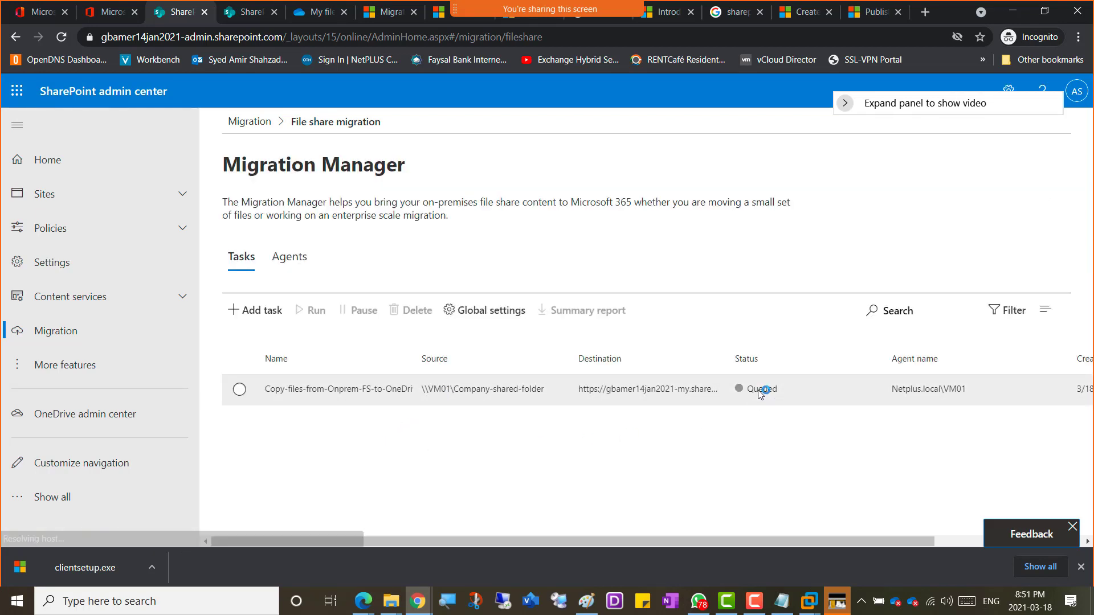
drag(657, 541, 496, 499)
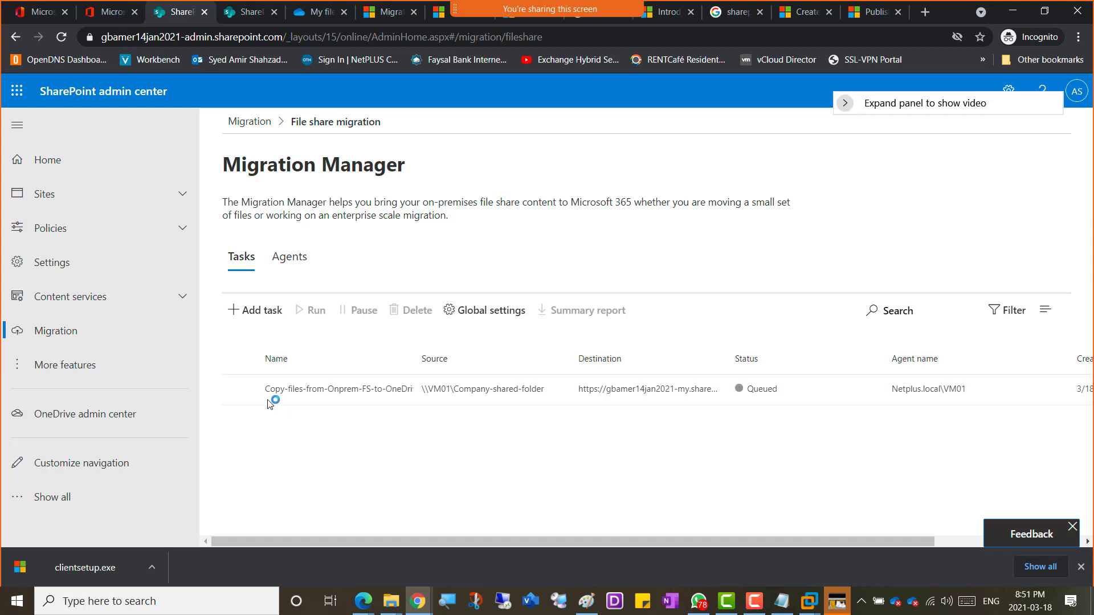
click(240, 391)
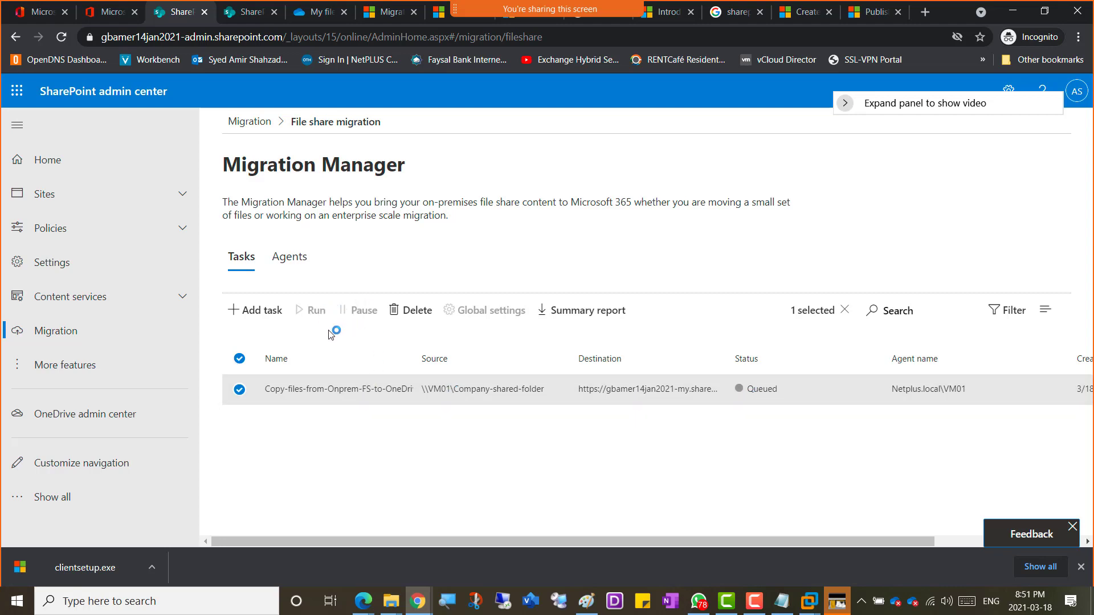
click(350, 389)
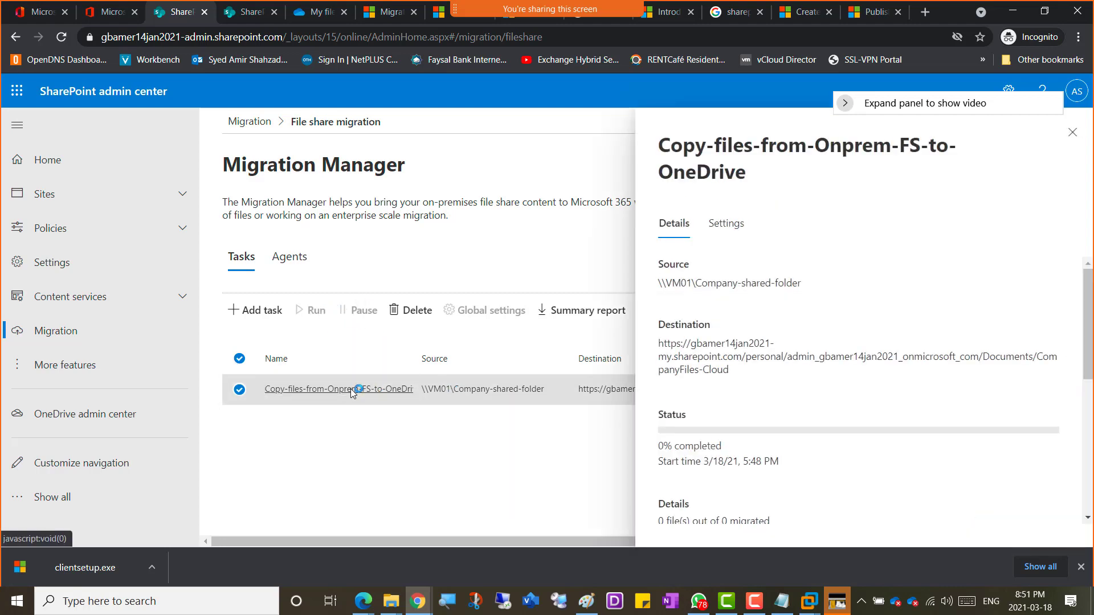
scroll(863, 385, down, 5)
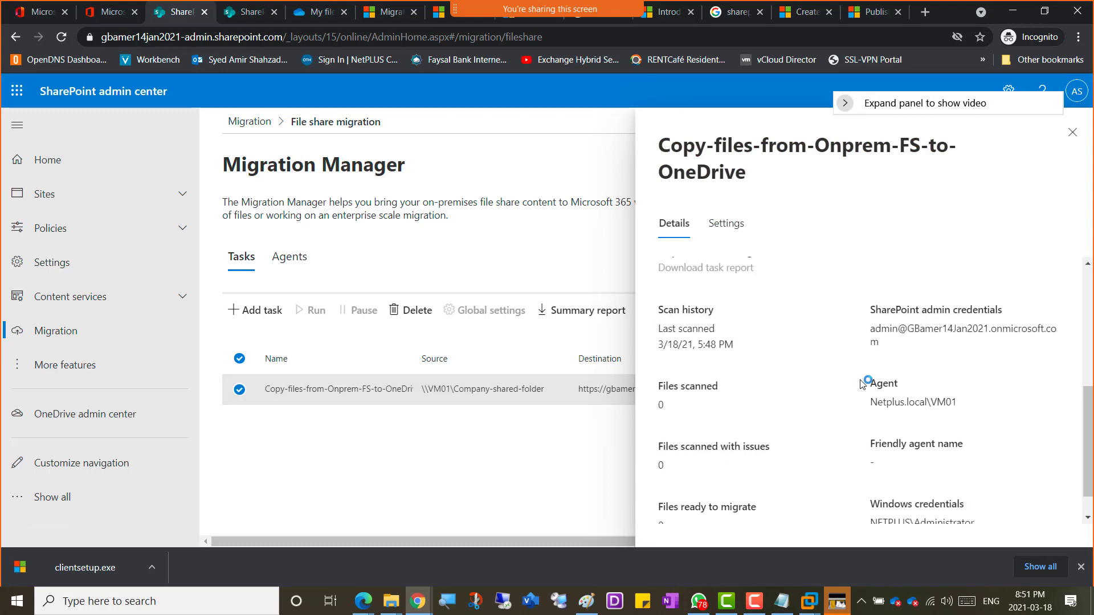
scroll(862, 384, up, 5)
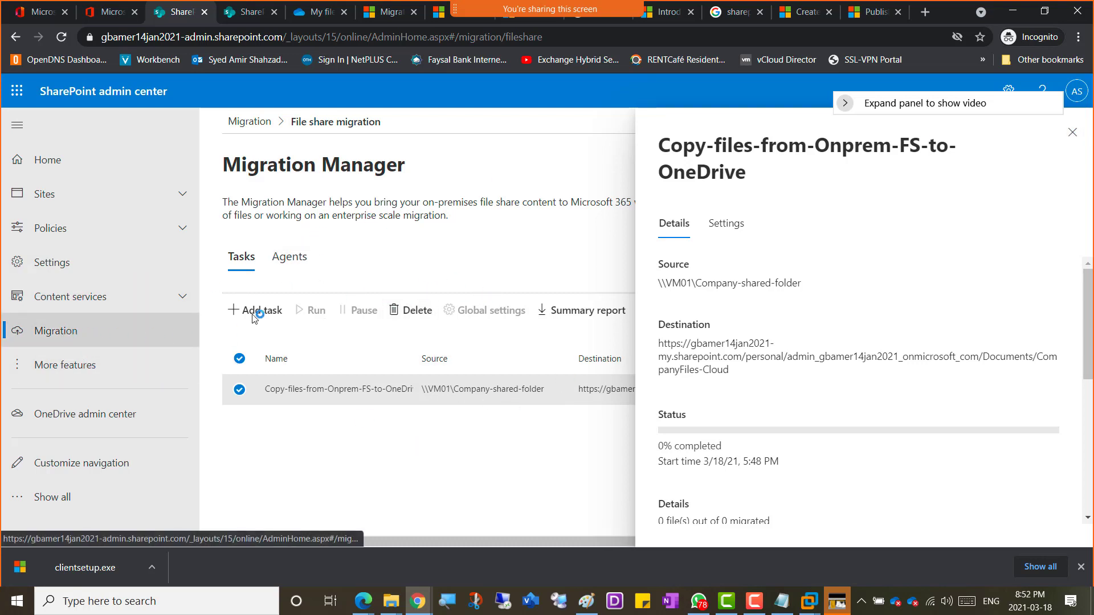
click(65, 332)
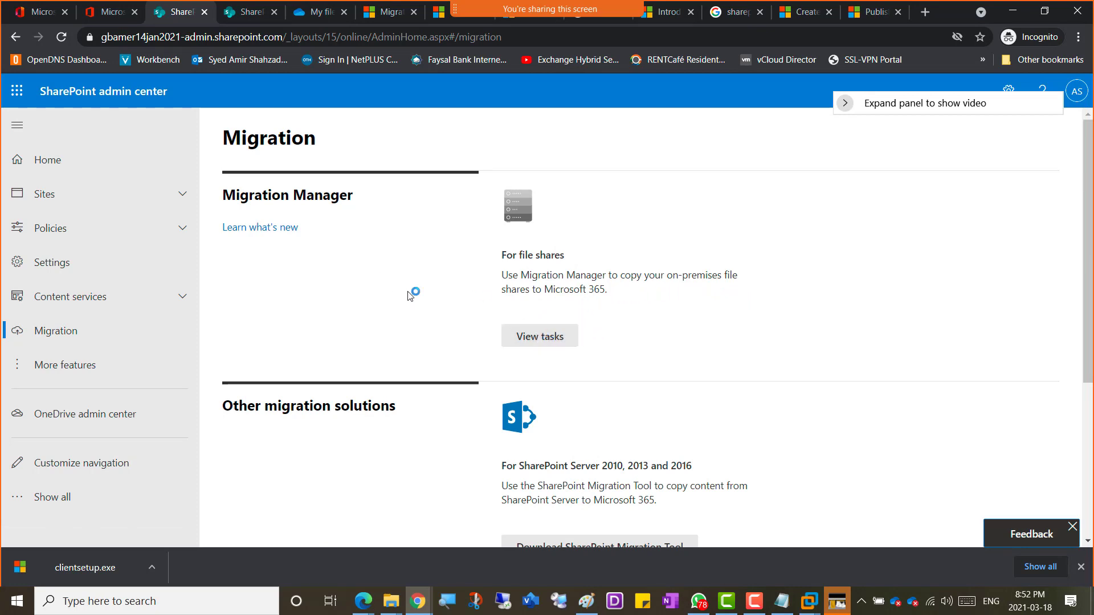
Step: Review the Netplus.local\VM01 agent's status, storage and working folder, then return to the Tasks tab
click(543, 337)
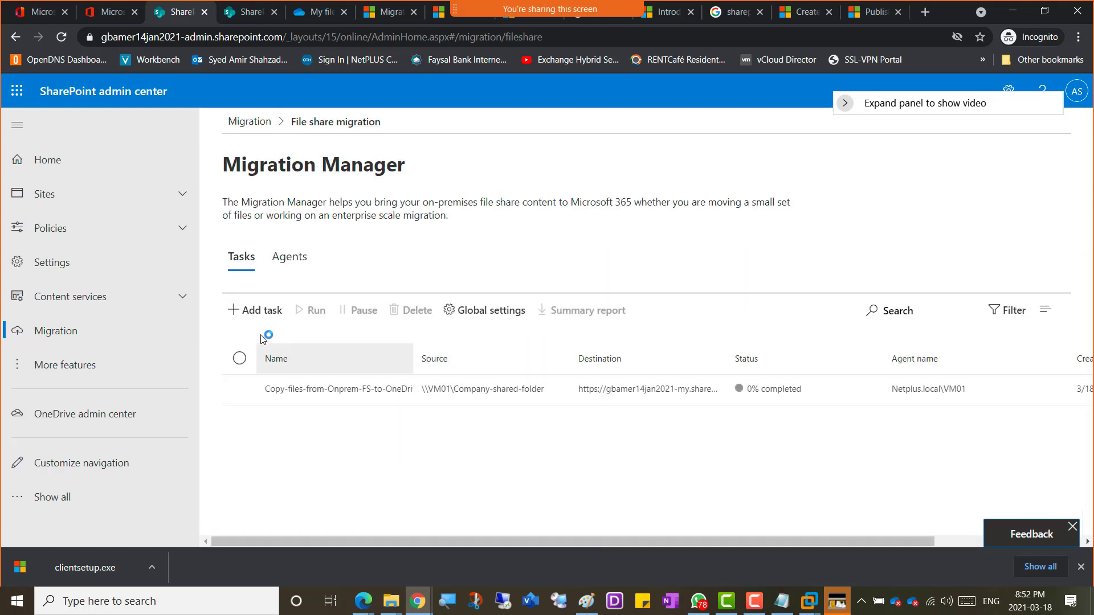
click(288, 264)
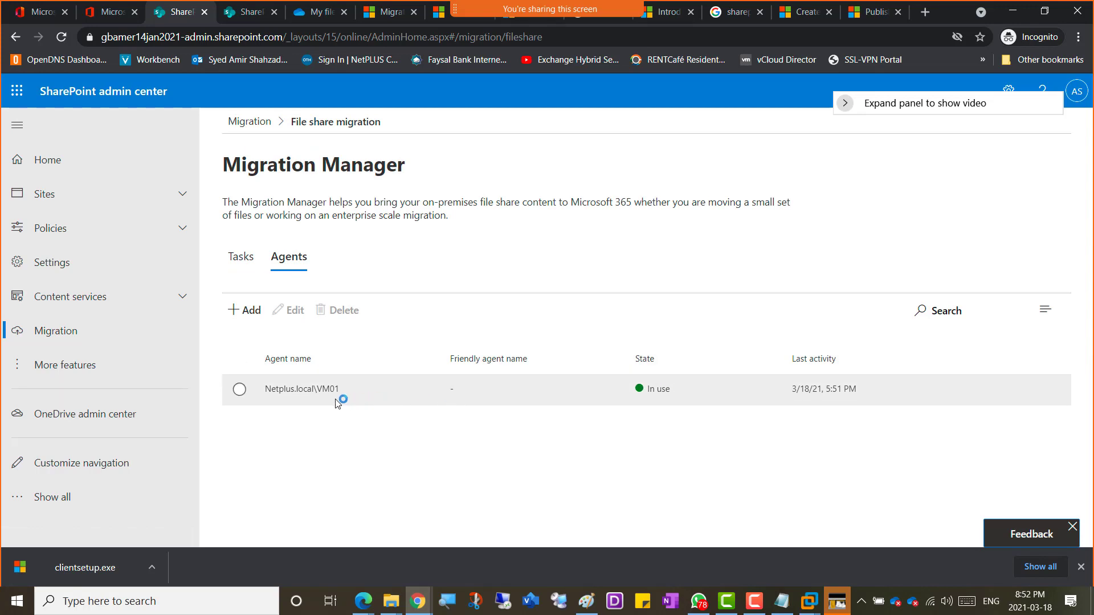
click(239, 391)
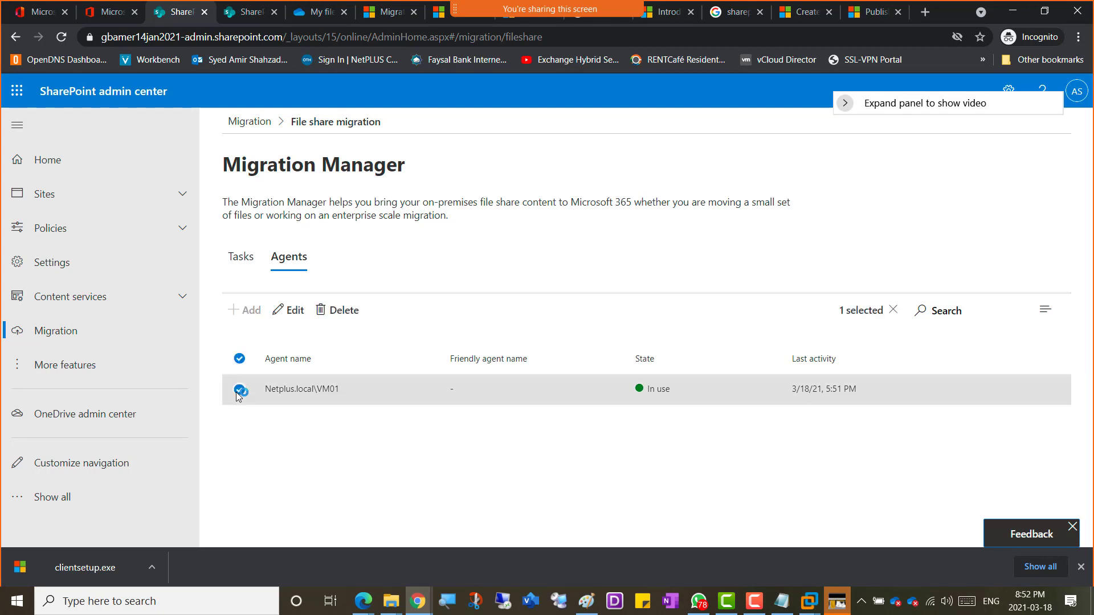
click(305, 388)
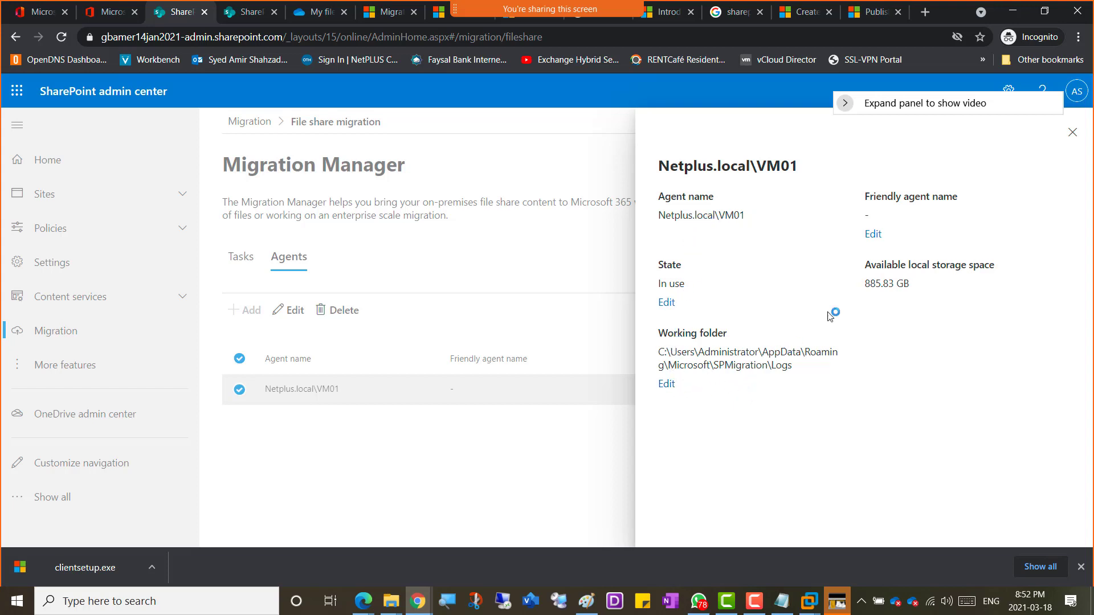
click(1072, 133)
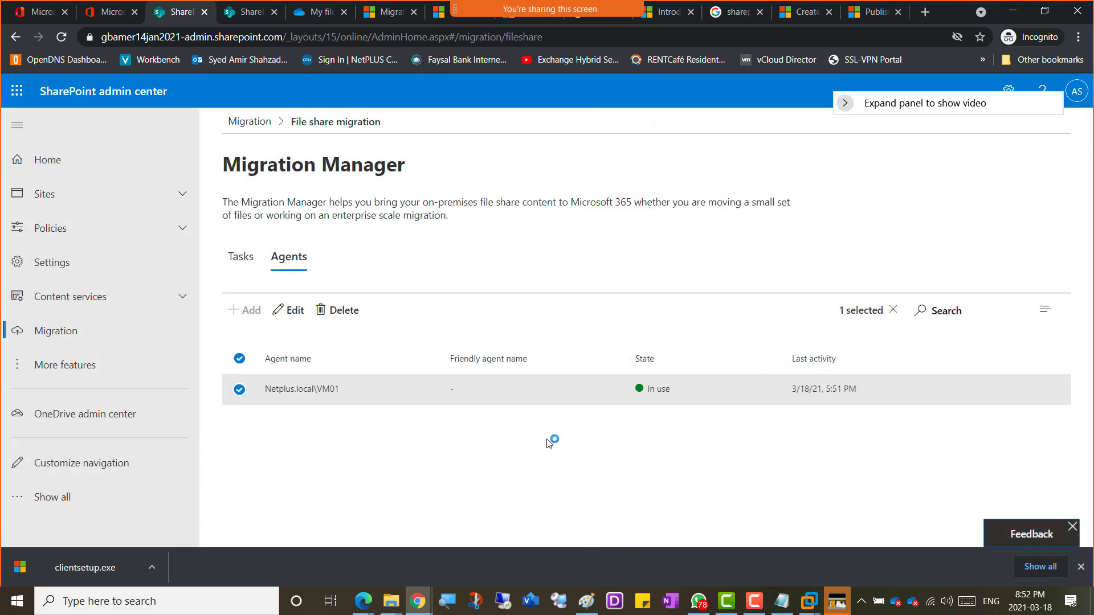
click(245, 264)
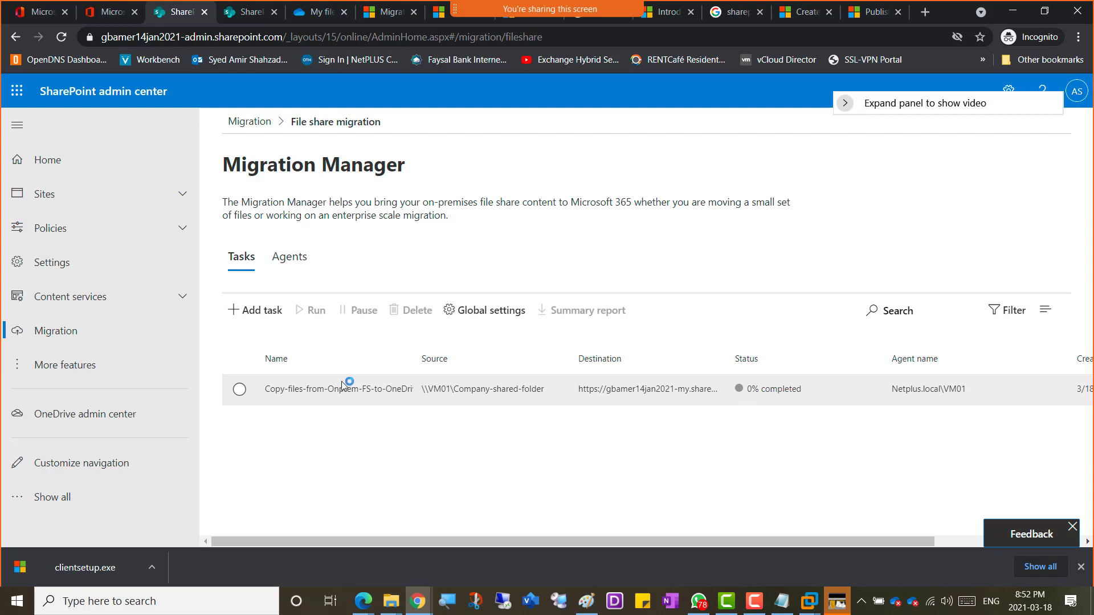
Step: View the 0% completed migration task's details, close them, and return to the Migration overview
click(325, 387)
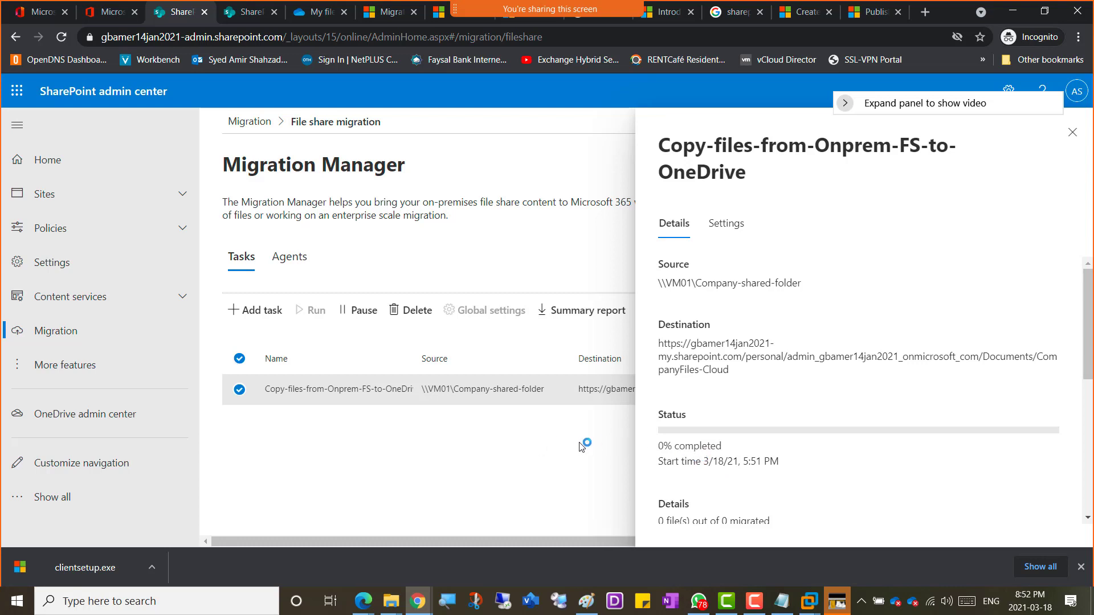
click(1072, 133)
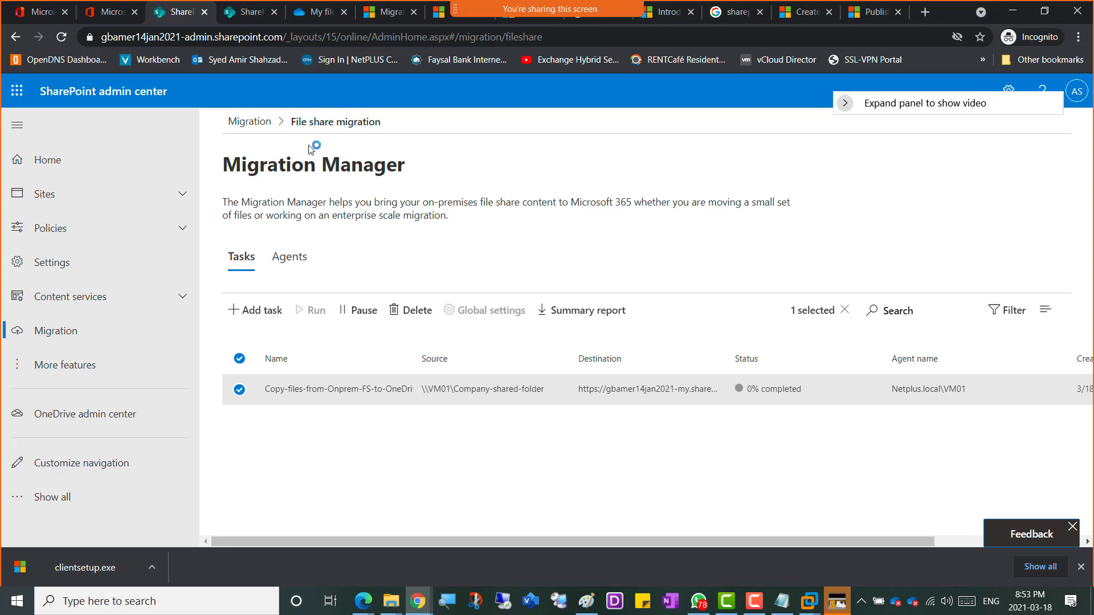
click(60, 332)
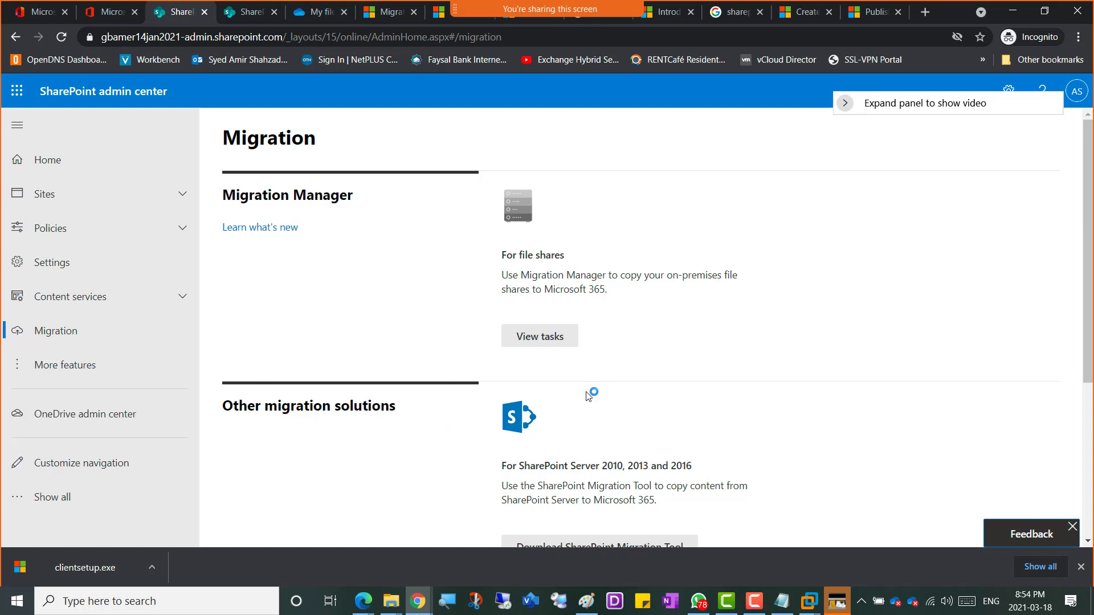
Step: Save the SharePoint Migration Tool installer from Other migration solutions to Downloads as spmtsetup (2).exe
scroll(590, 396, down, 2)
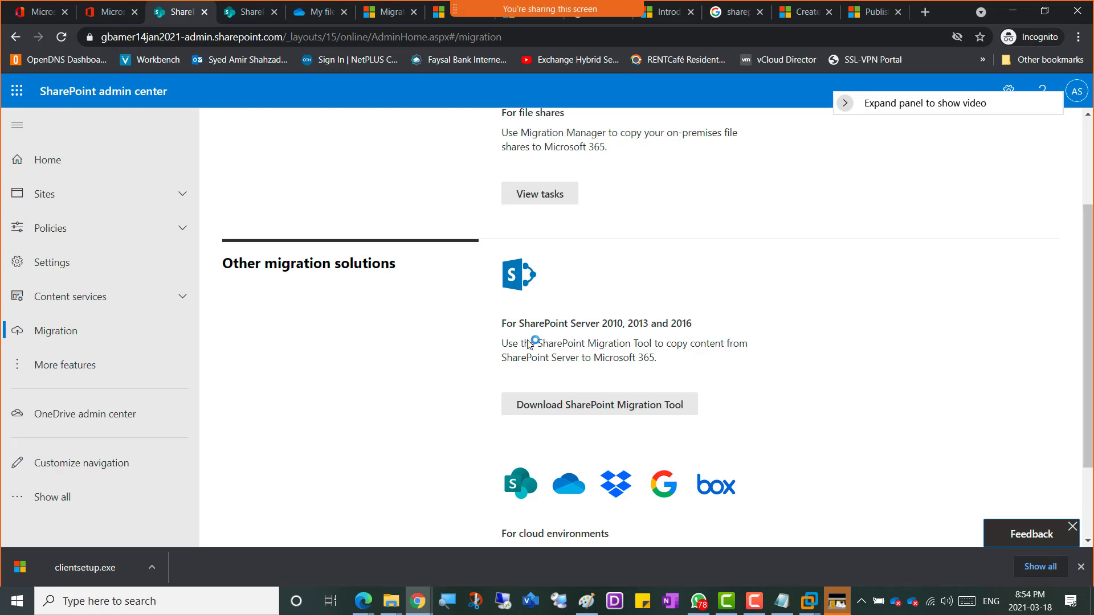
scroll(603, 342, down, 1)
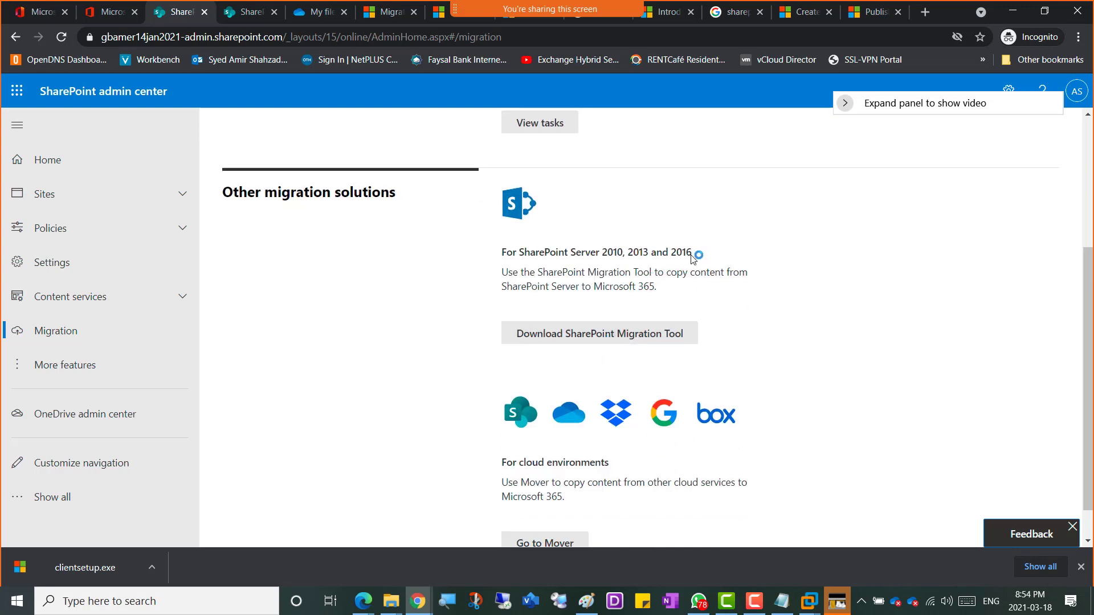
drag(692, 258, 504, 260)
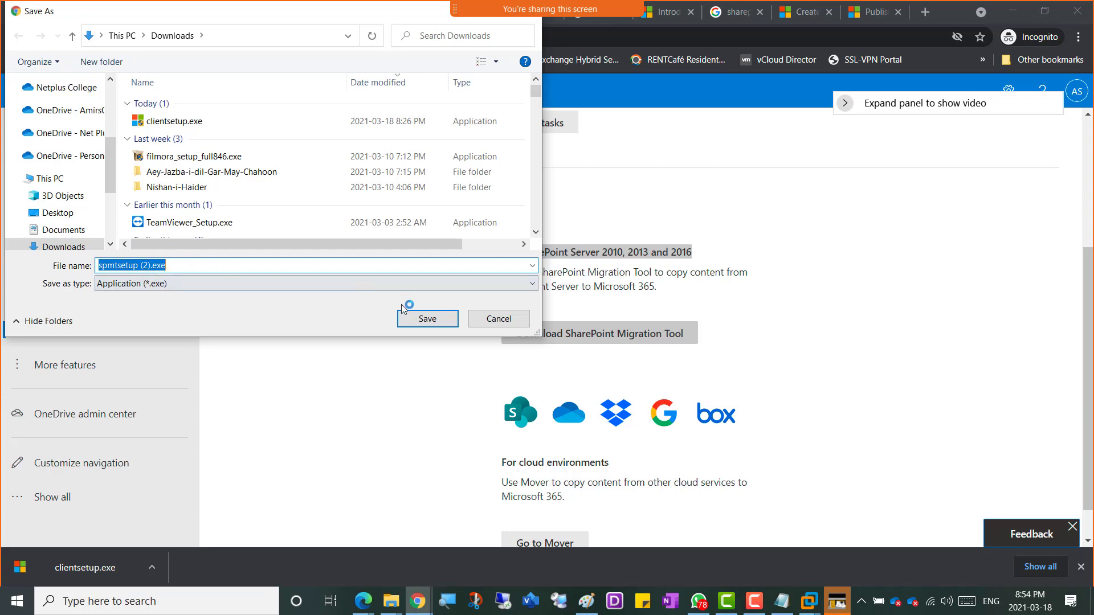
click(422, 316)
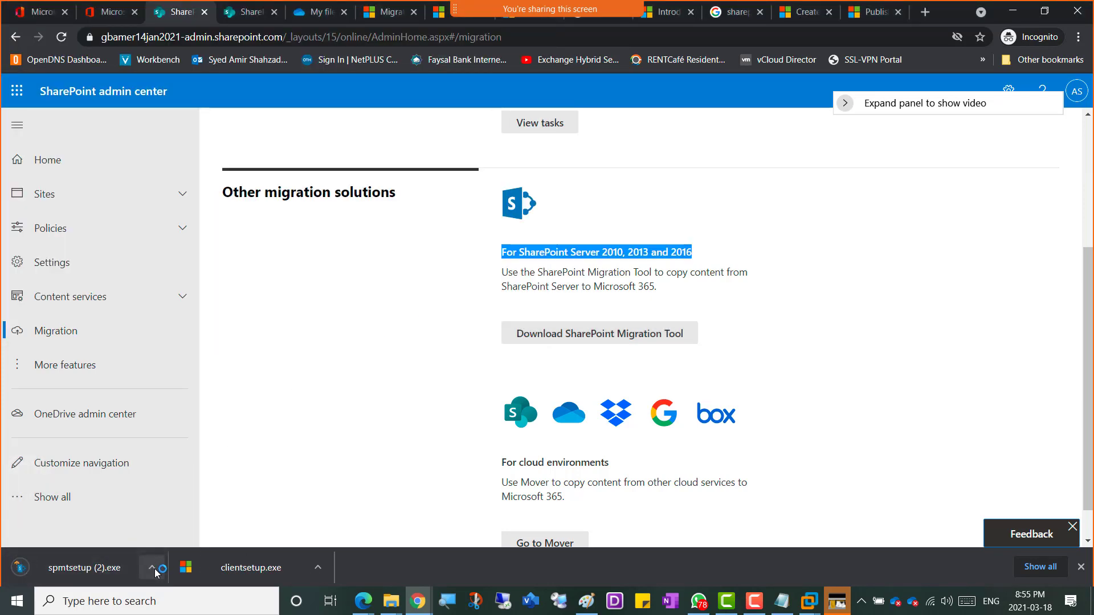
Step: Copy spmtsetup (2).exe from the host's Downloads folder and switch to the Windows Server 2019 VM
click(153, 567)
click(192, 518)
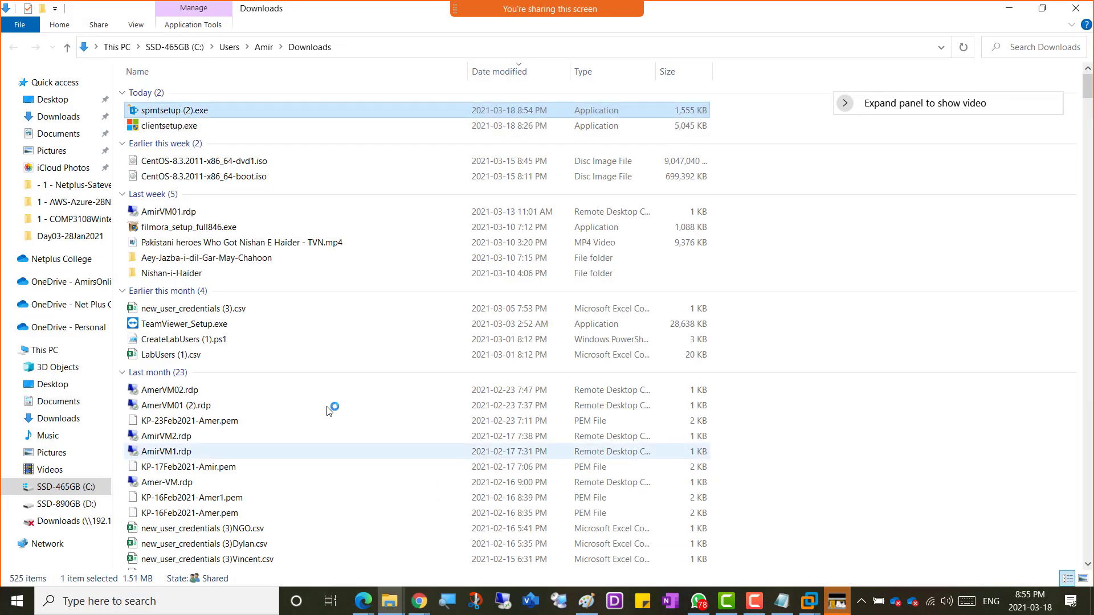
right_click(169, 115)
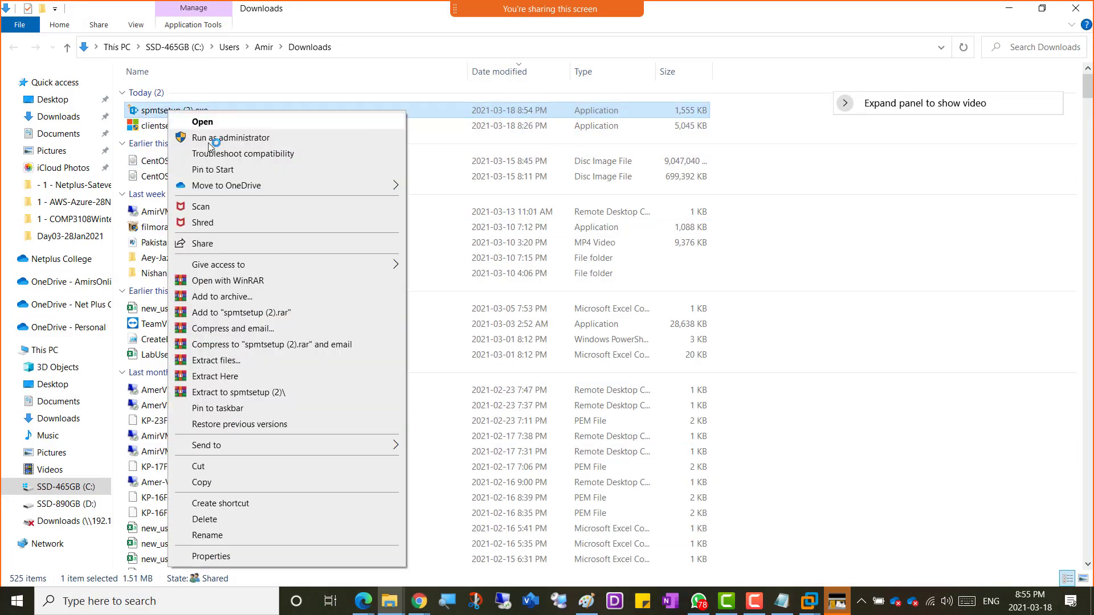
click(223, 481)
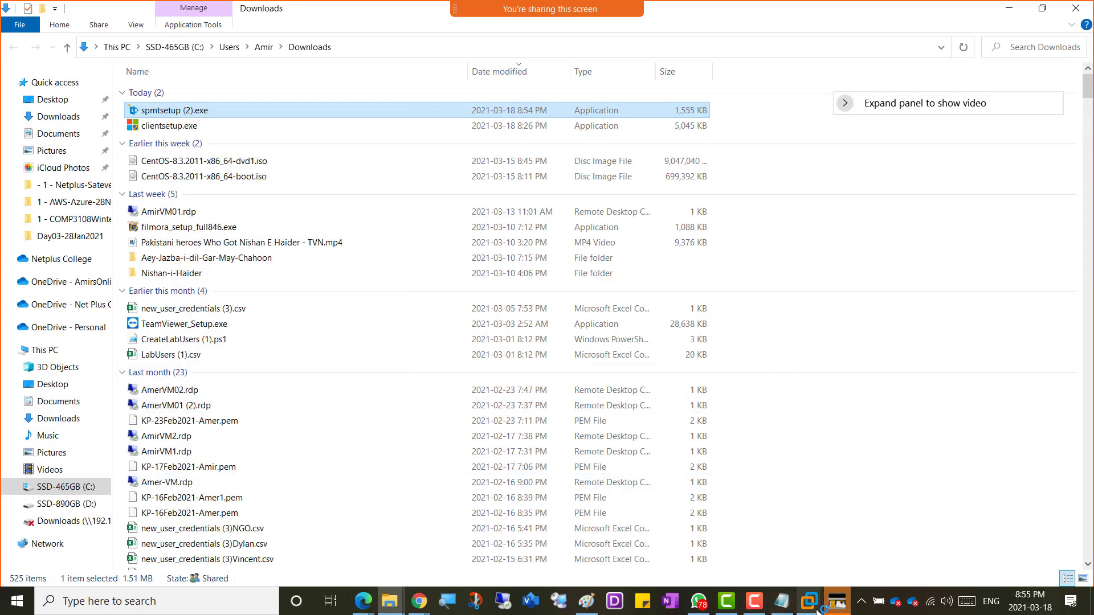
mouse_move(812, 603)
click(979, 534)
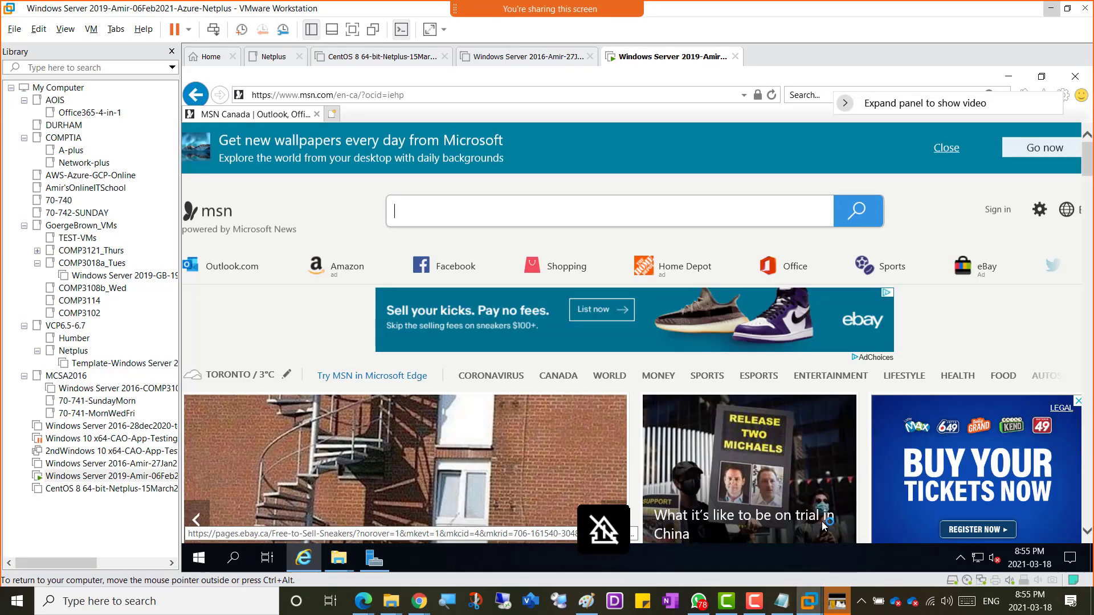
Step: Clear Internet Explorer and Server Manager off the VM desktop and go to This PC
click(1008, 76)
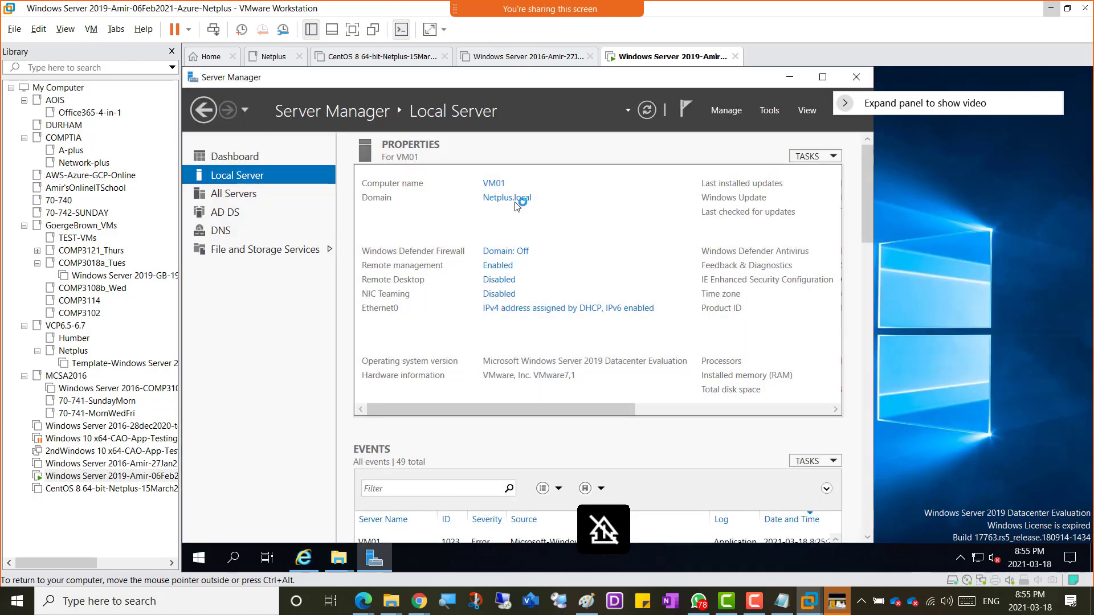
click(822, 77)
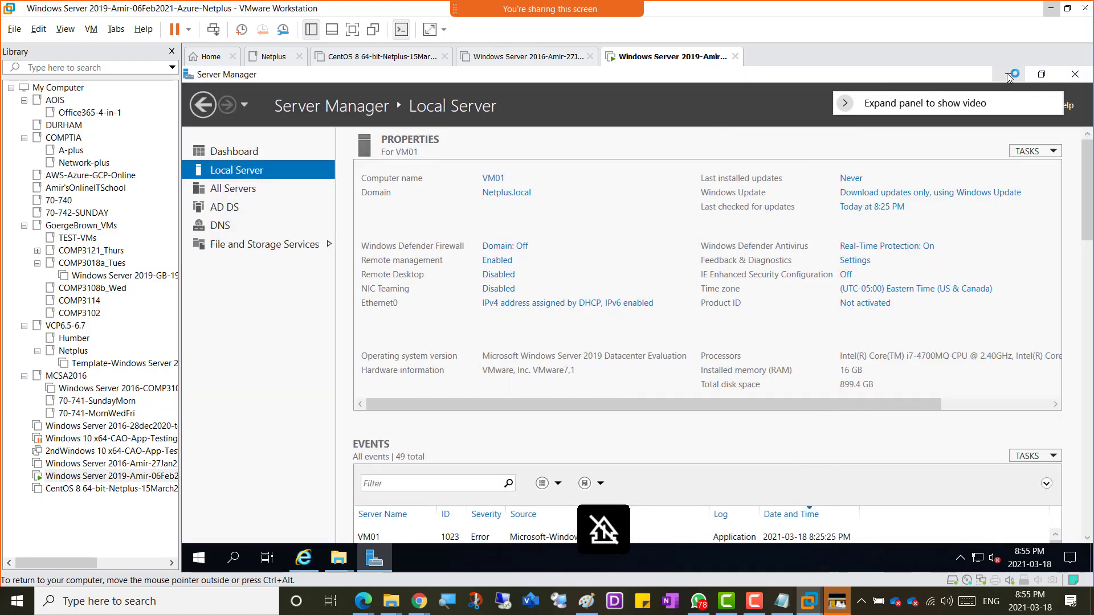
click(1009, 76)
click(764, 120)
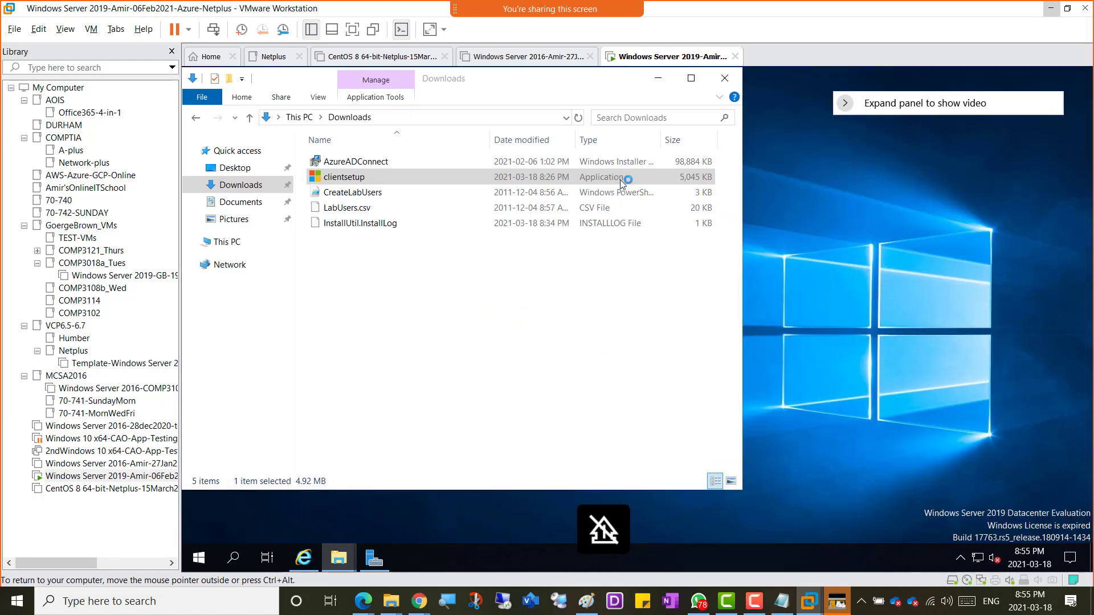
right_click(339, 250)
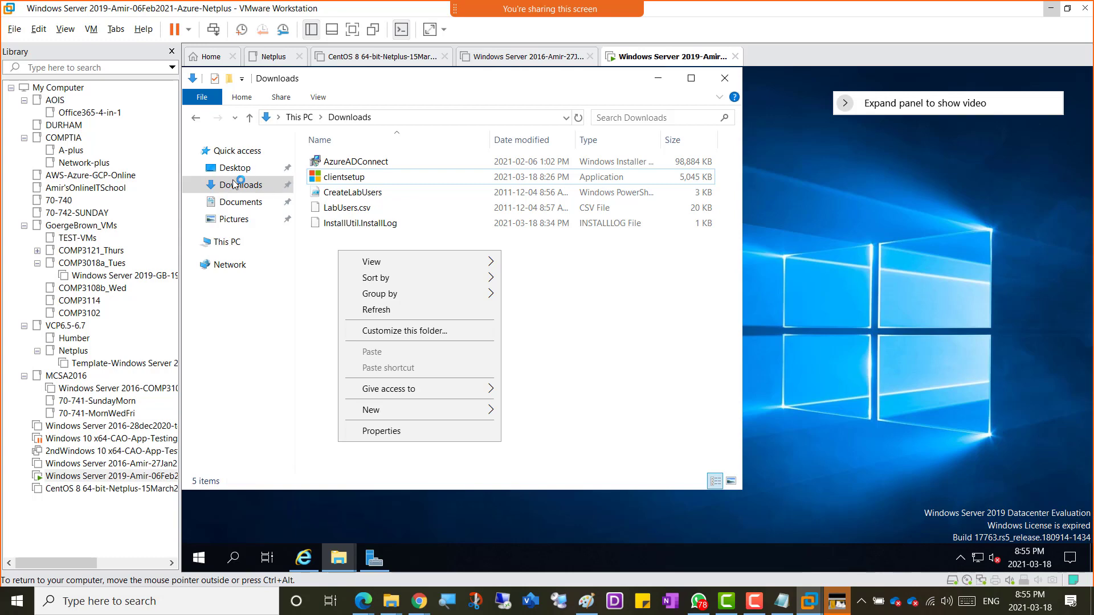
click(228, 242)
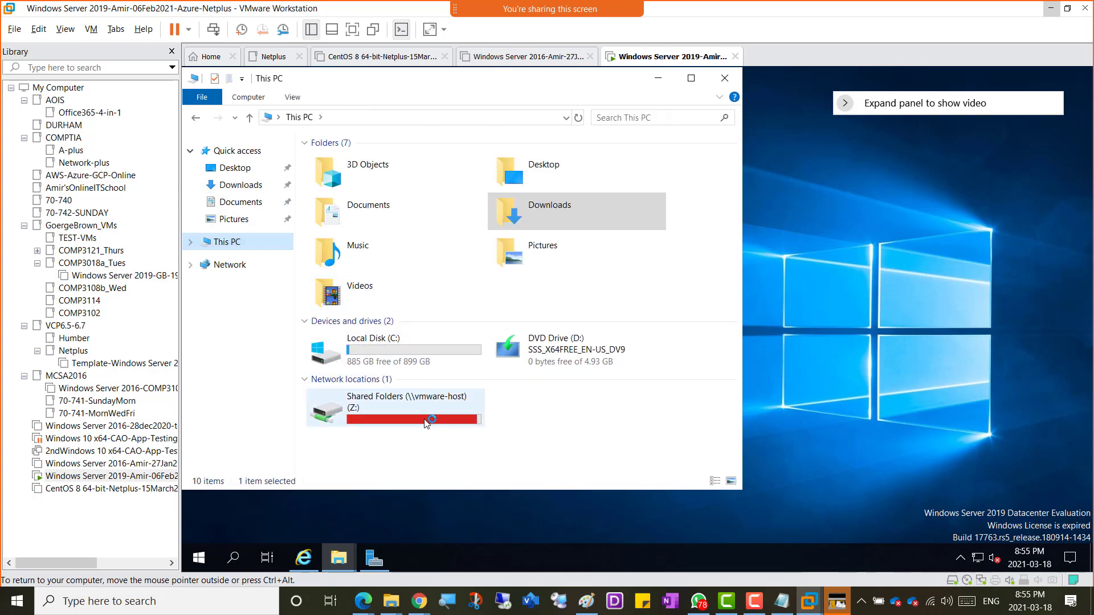
Step: Copy spmtsetup (2) from Shared Folders (Z:) > Downloads
double_click(424, 422)
click(339, 164)
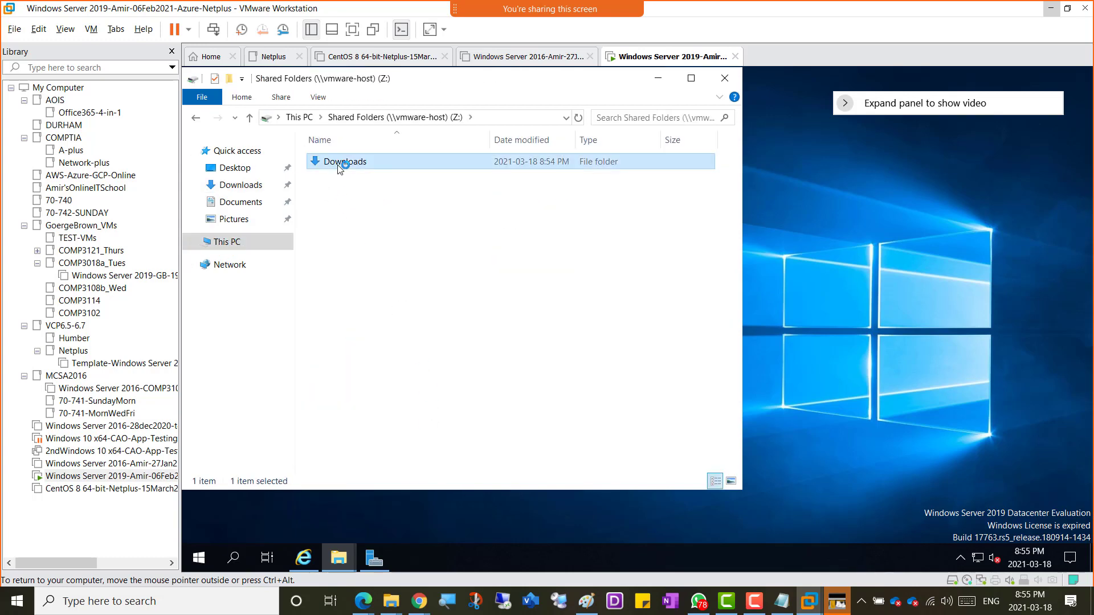
double_click(341, 162)
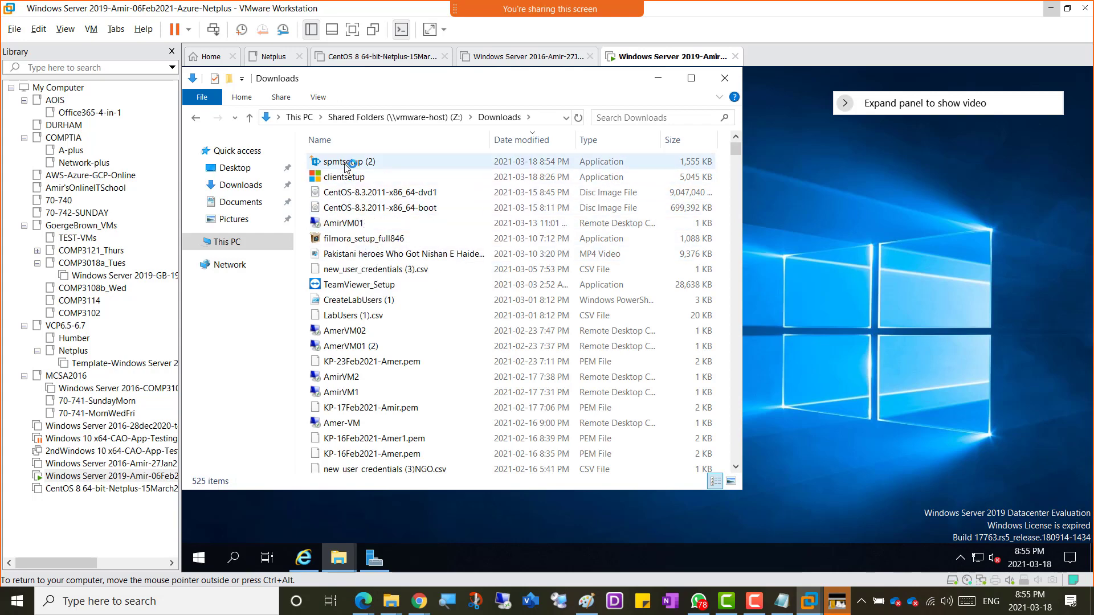
right_click(347, 164)
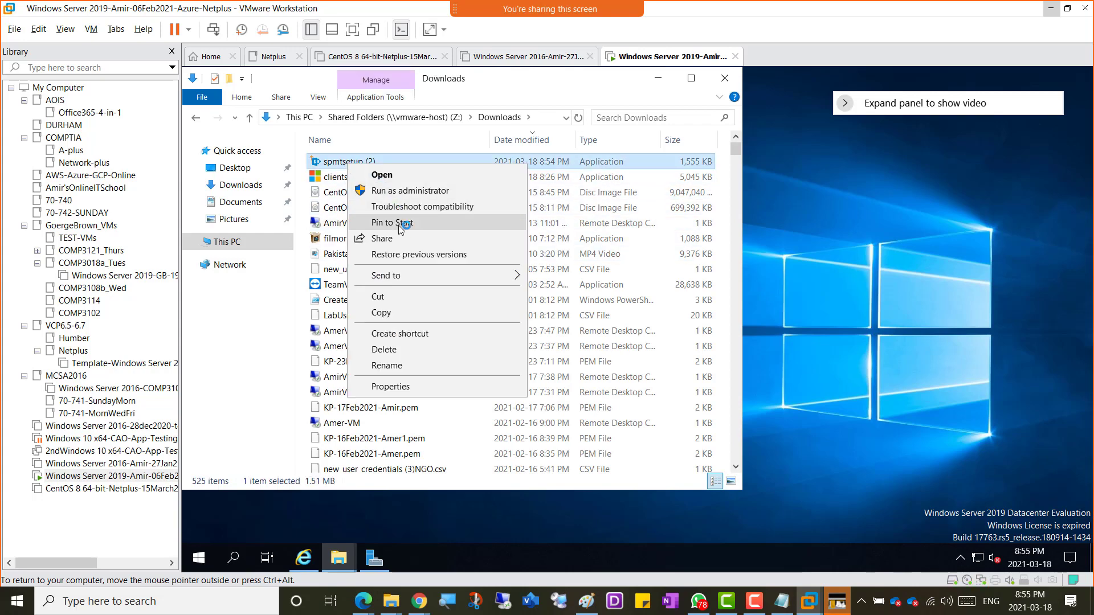
click(380, 313)
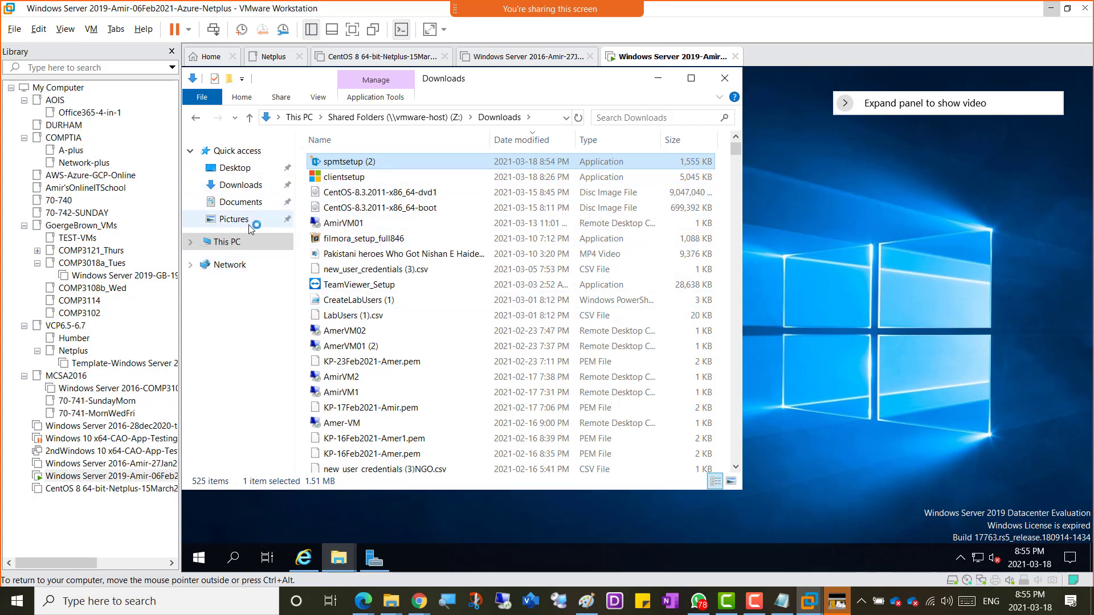
Step: Paste the spmtsetup (2) installer into the VM's local Downloads folder
click(240, 185)
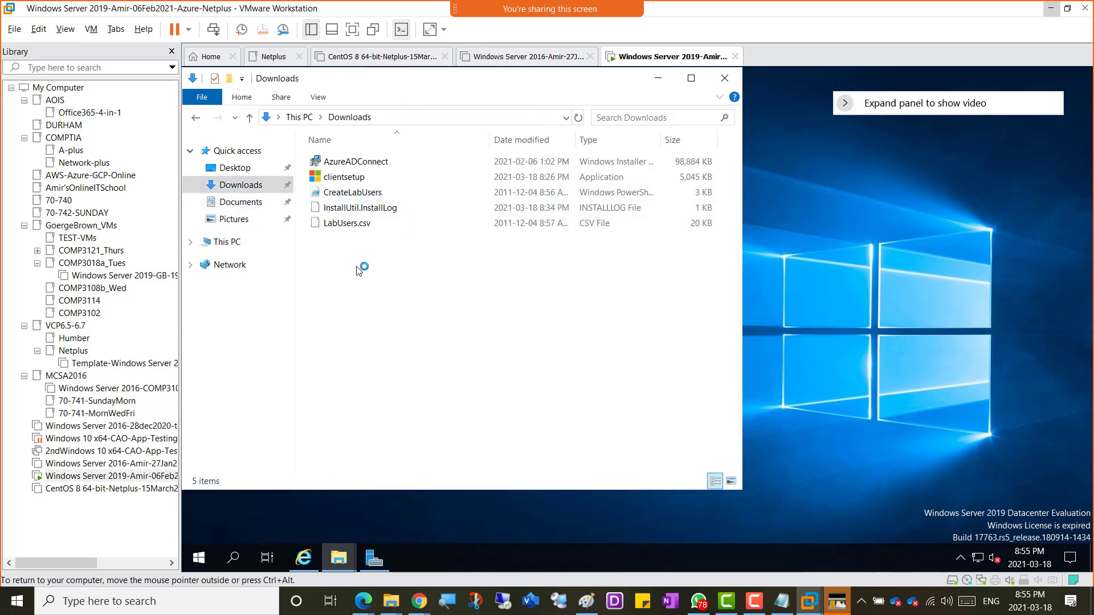
right_click(359, 270)
click(408, 365)
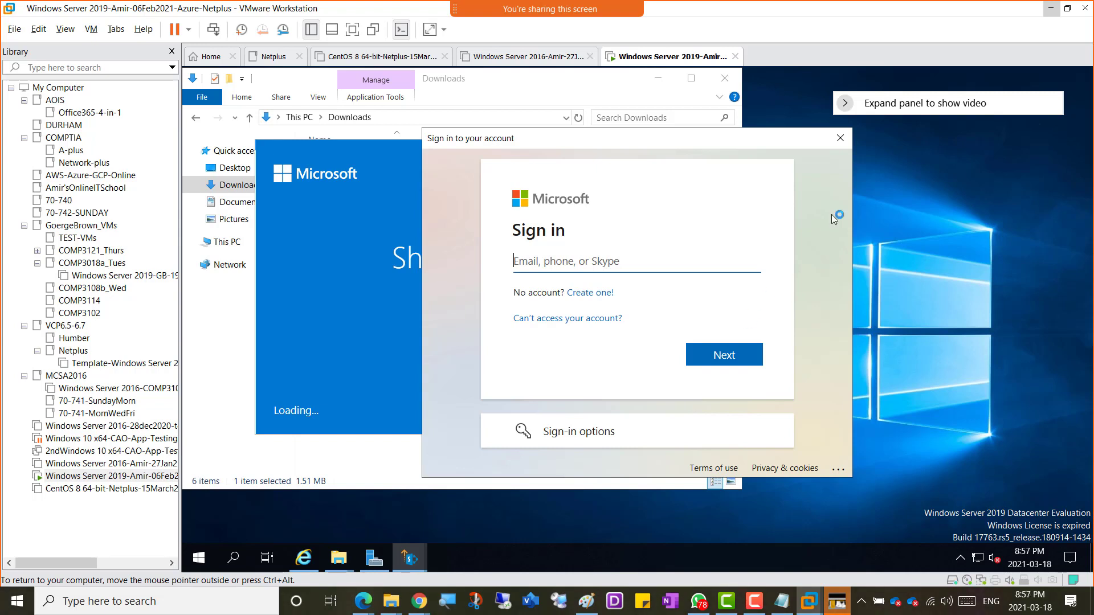
Step: With the tool waiting at Microsoft sign-in, restore VMware down and bring up OneNote's Week 10 page
click(1068, 9)
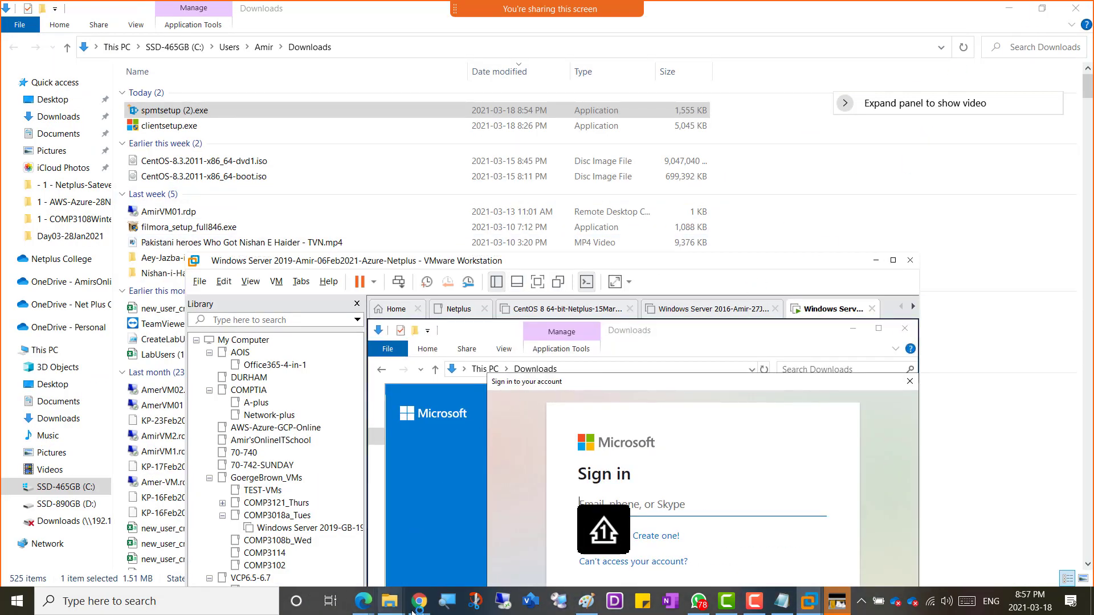
mouse_move(419, 609)
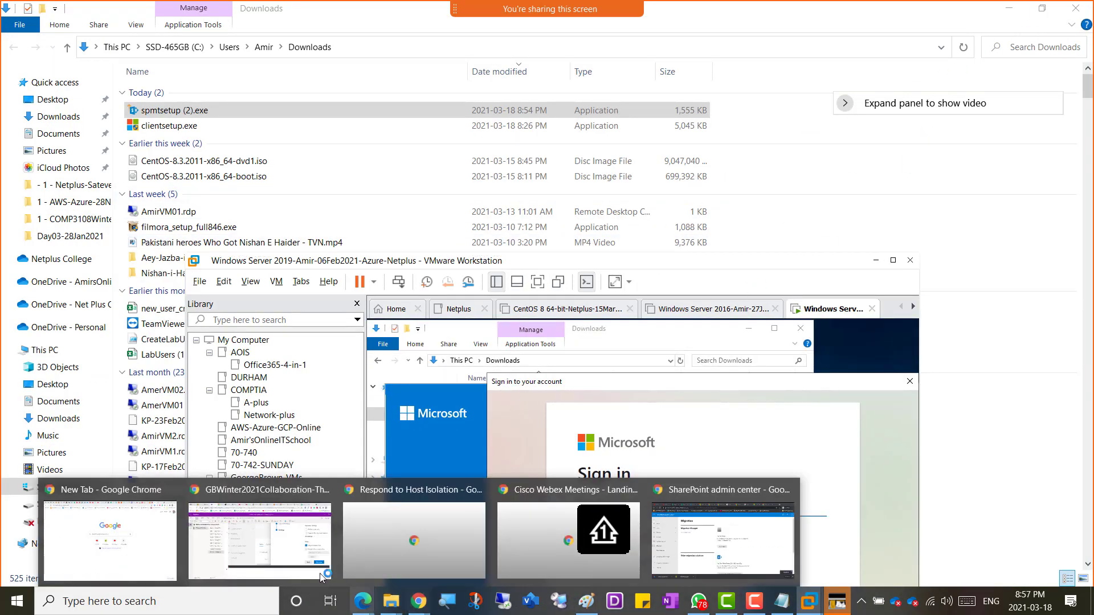
click(259, 535)
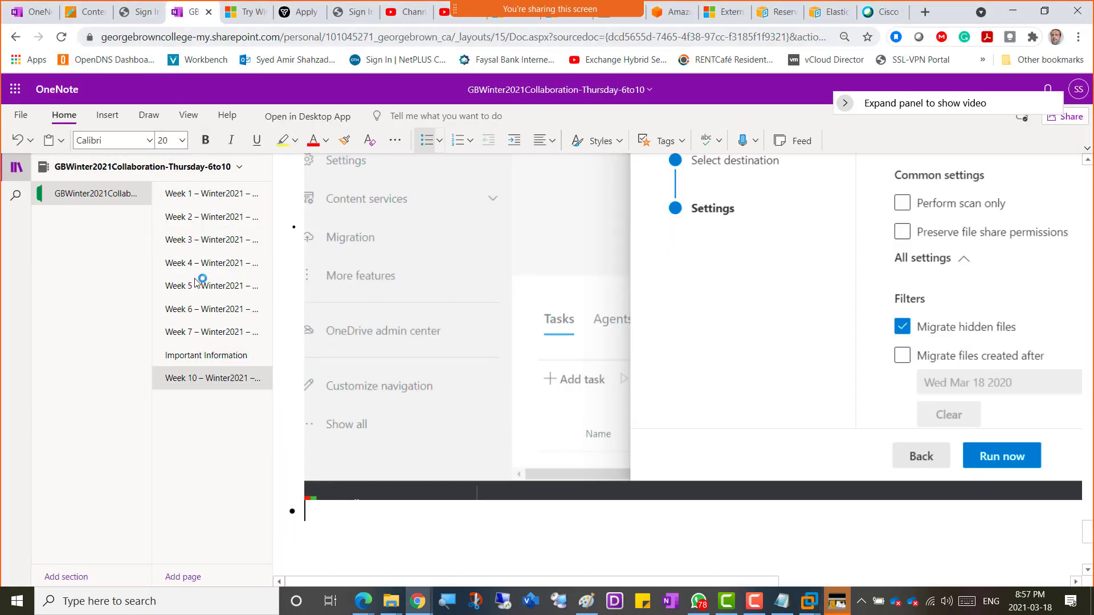
Step: Look up the tenant admin account on Important Information, then sign in with its e-mail and password
click(206, 356)
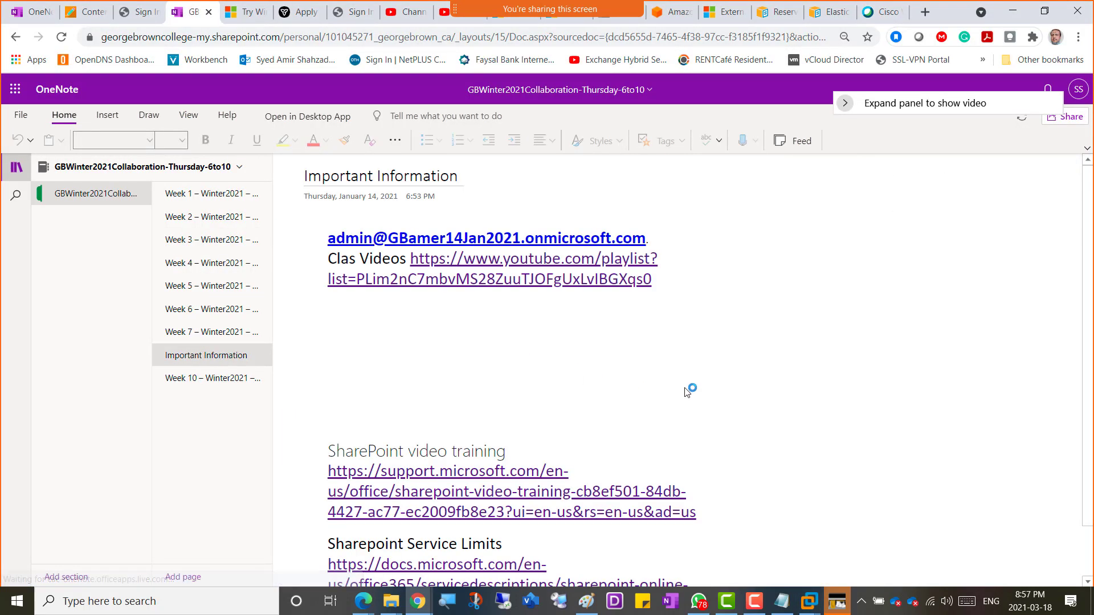
key(alt+Tab)
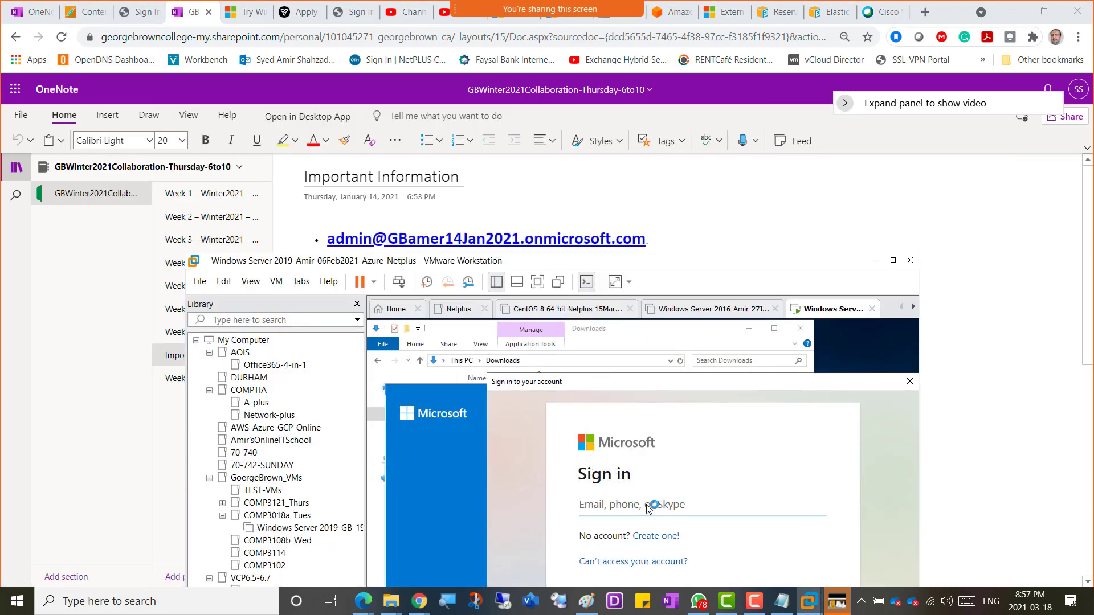
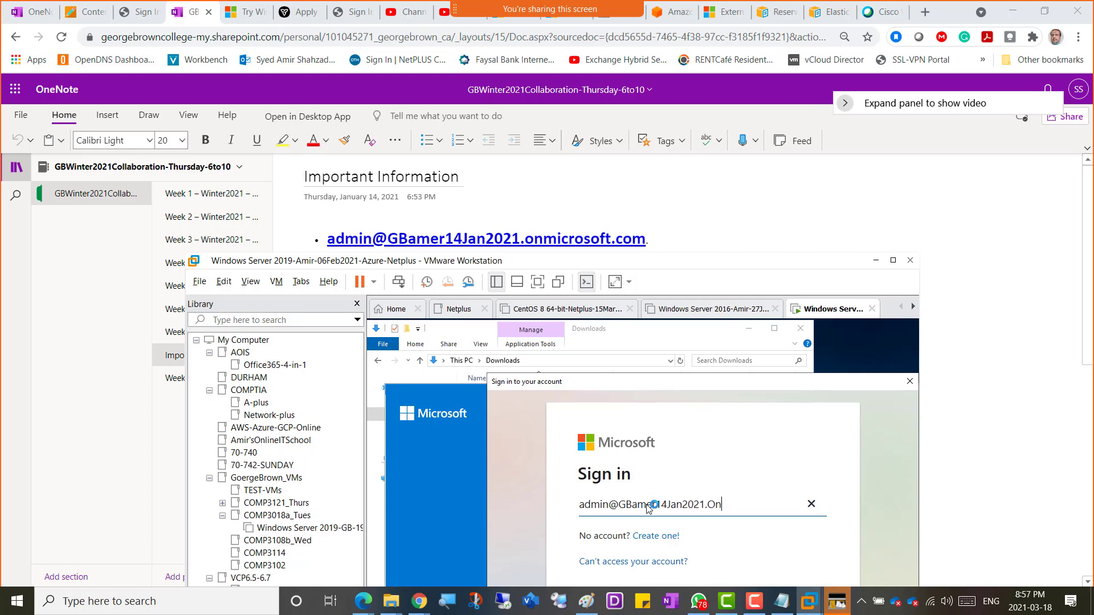
click(893, 260)
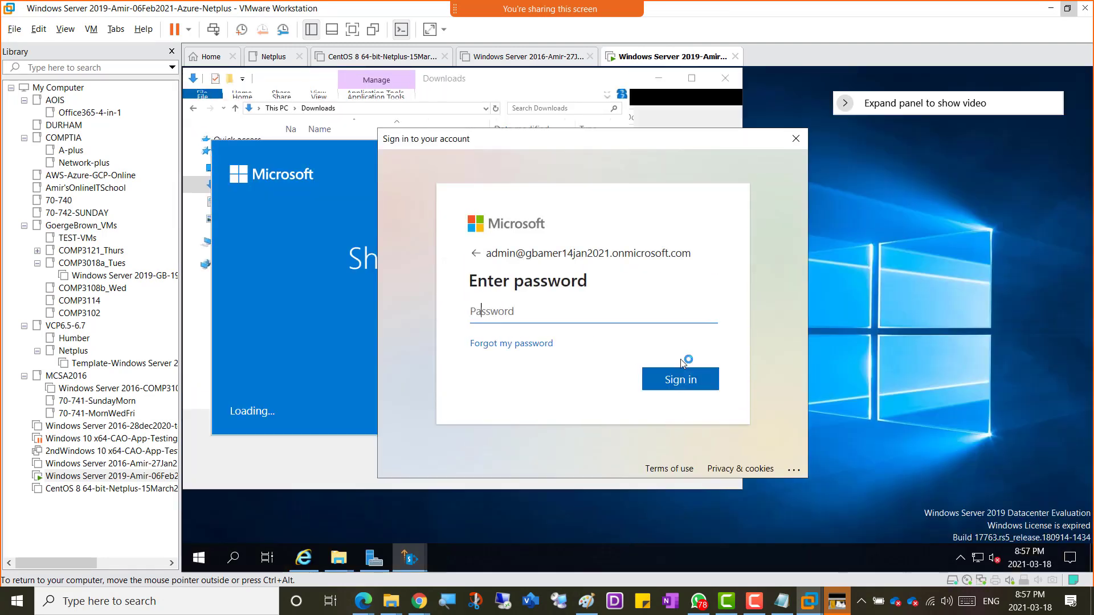
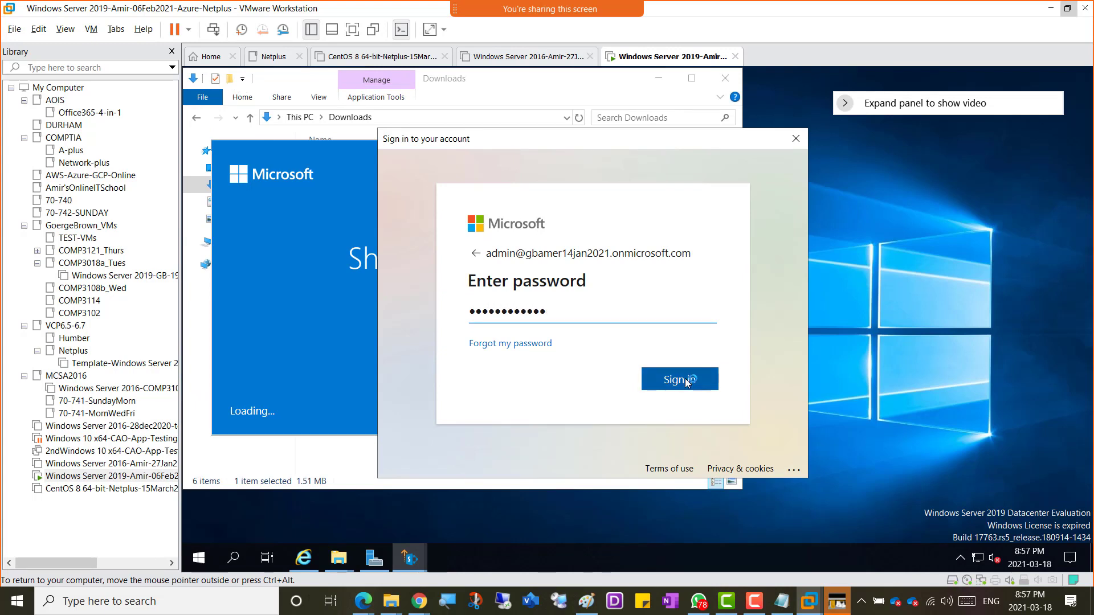
click(686, 379)
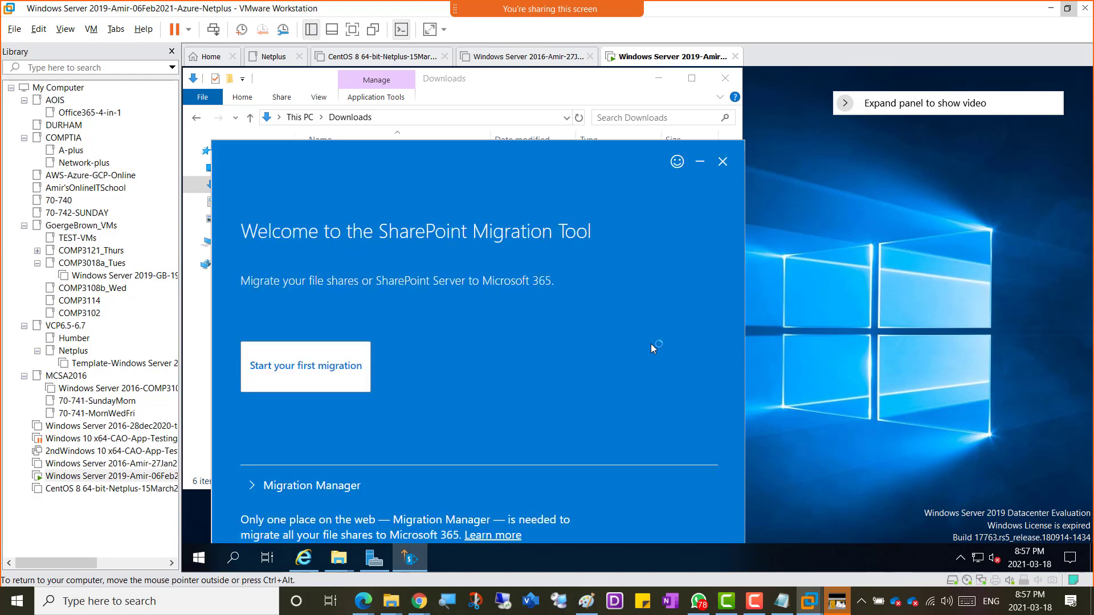
Step: Collapse and re-expand the Migration Manager section, then start your first migration
drag(528, 146, 632, 97)
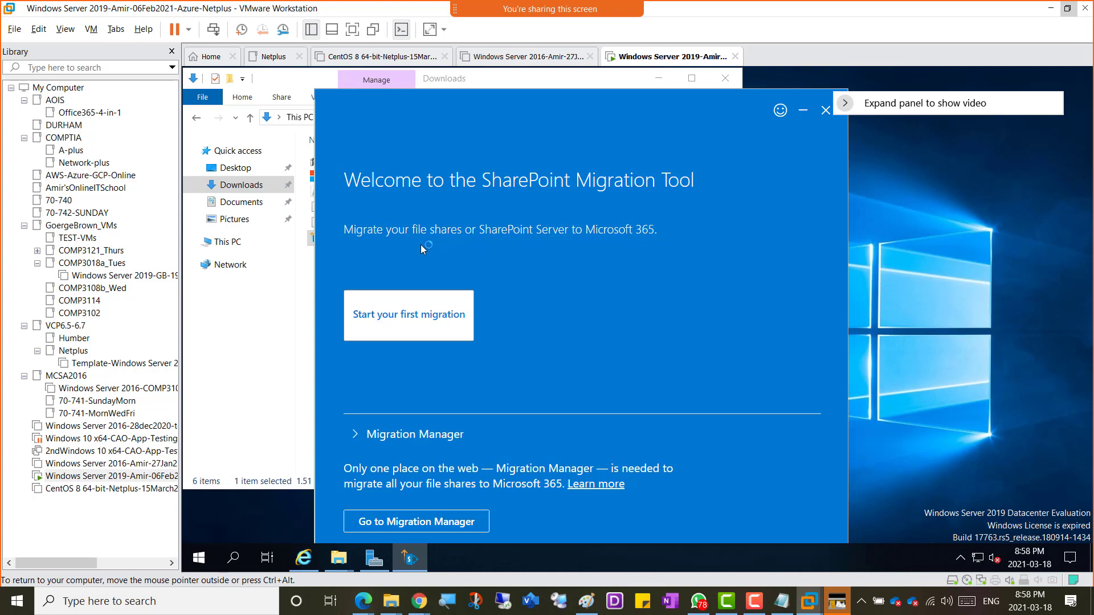
click(358, 435)
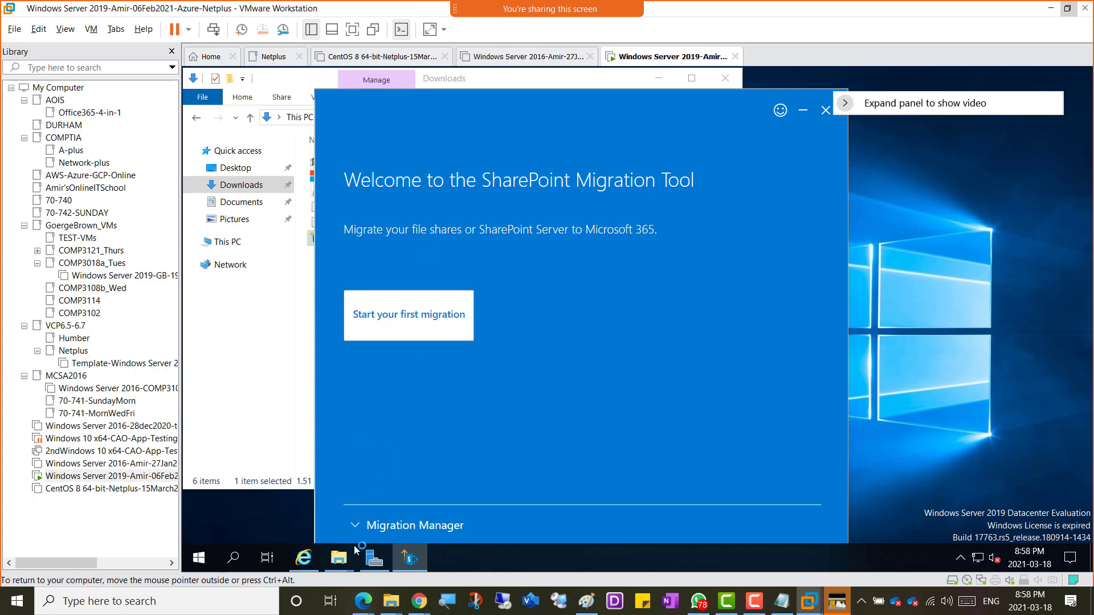
click(350, 525)
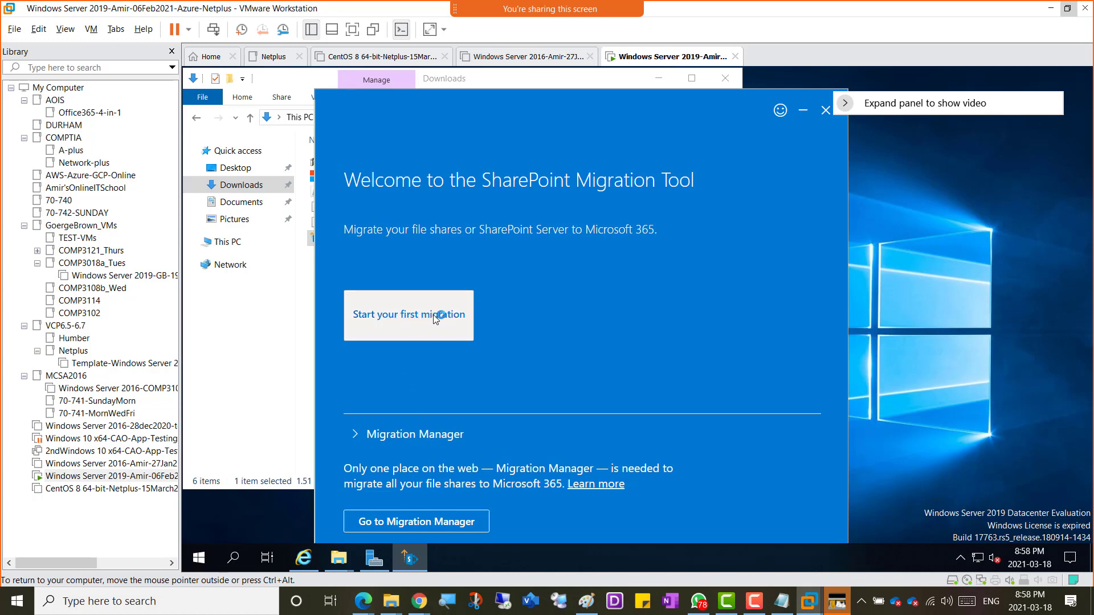
click(394, 317)
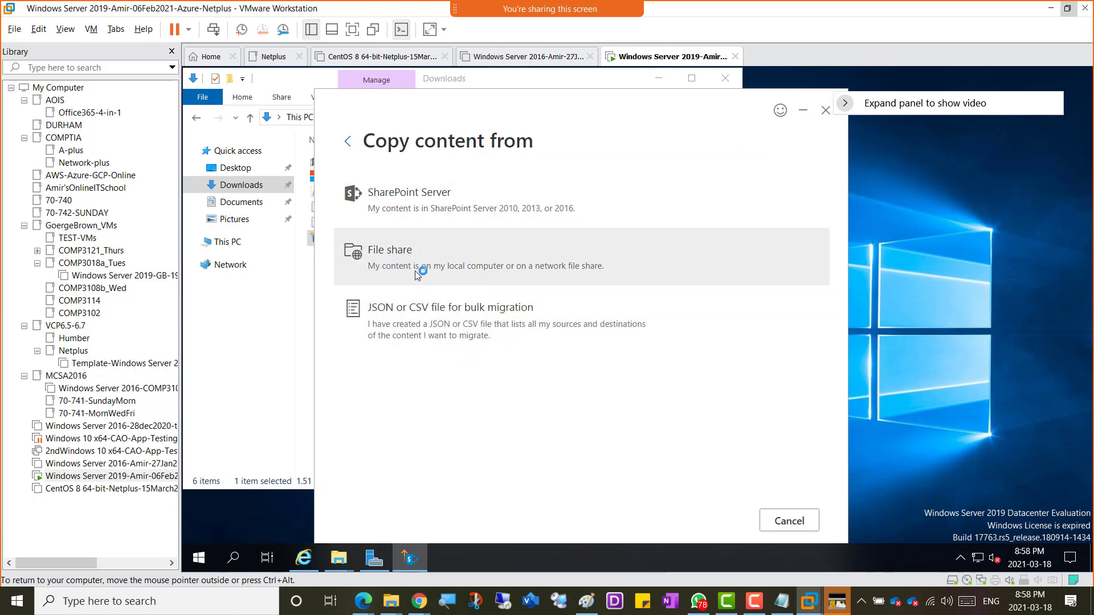
Step: After briefly trying SharePoint Server, pick File share as the content source
click(428, 209)
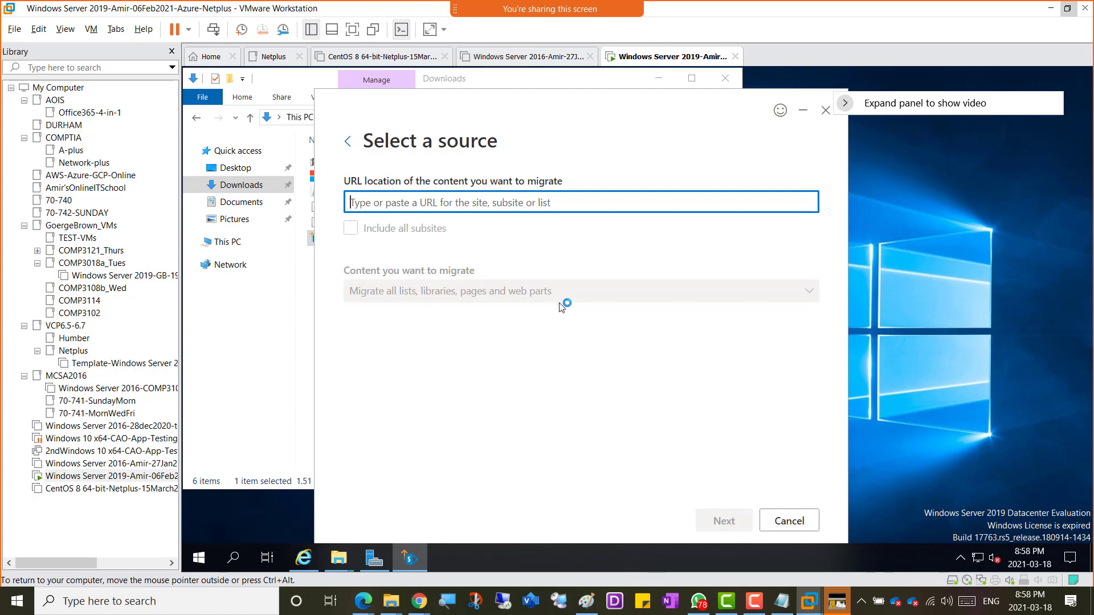
click(348, 143)
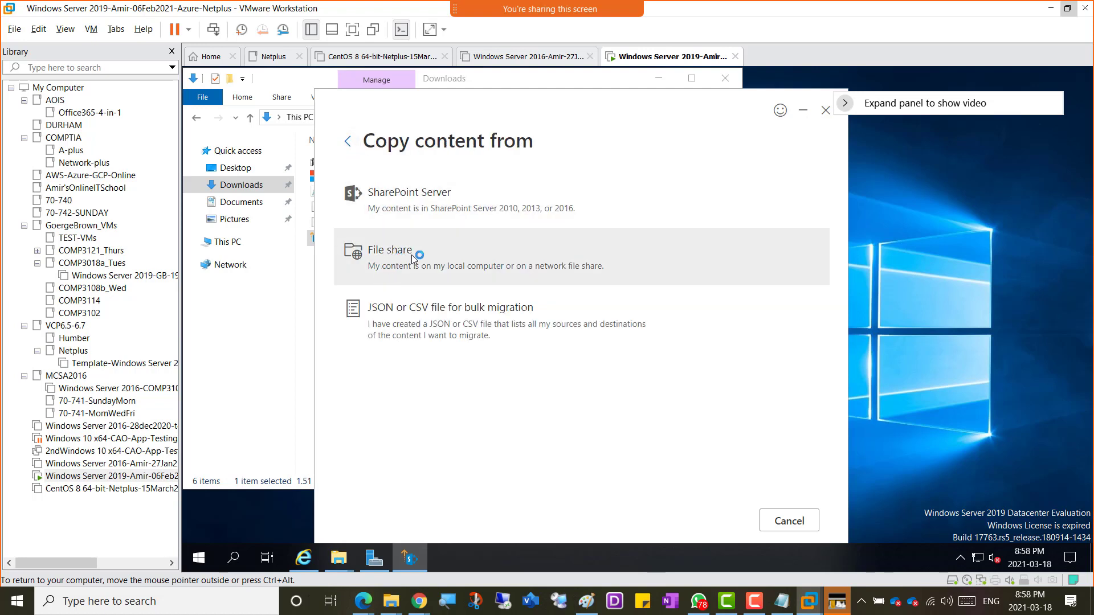
click(389, 261)
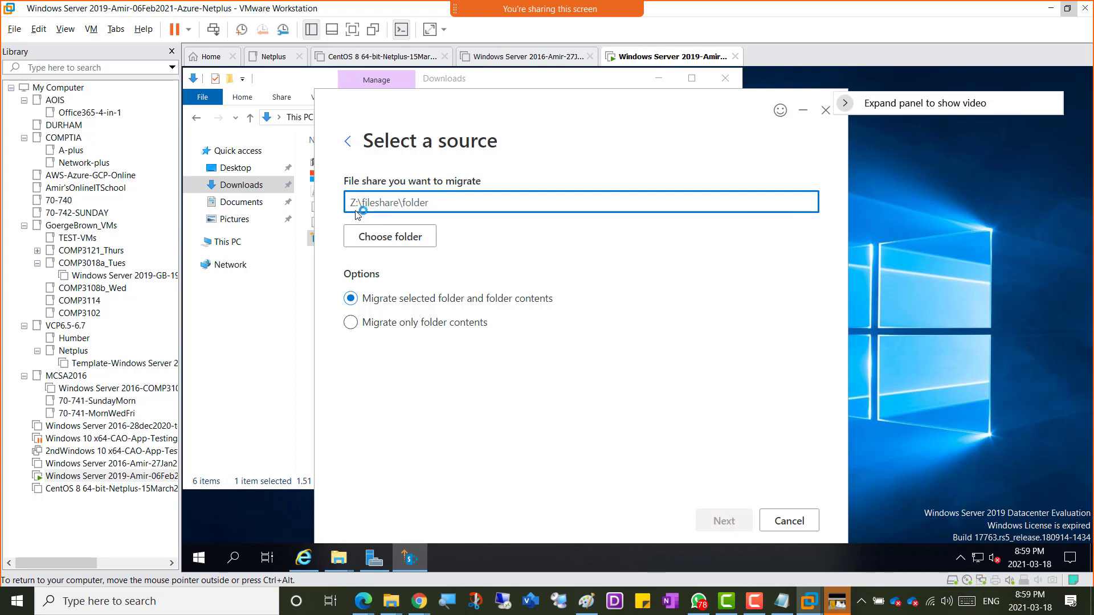
Step: Browse to This PC > Local Disk (C:) and select Company-Shared-Folder as the source folder
click(386, 240)
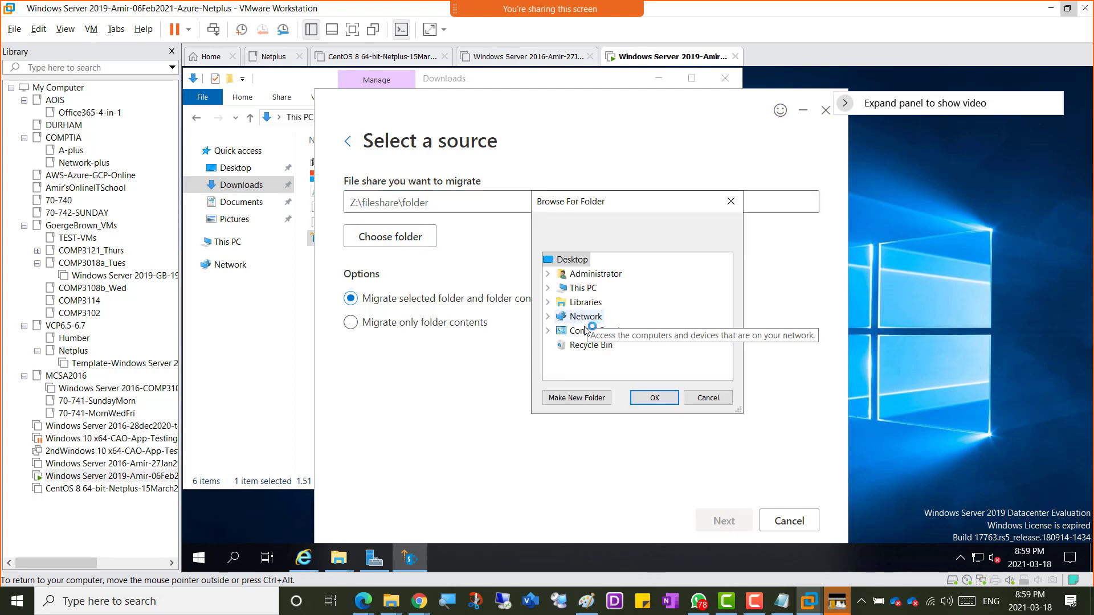
click(549, 289)
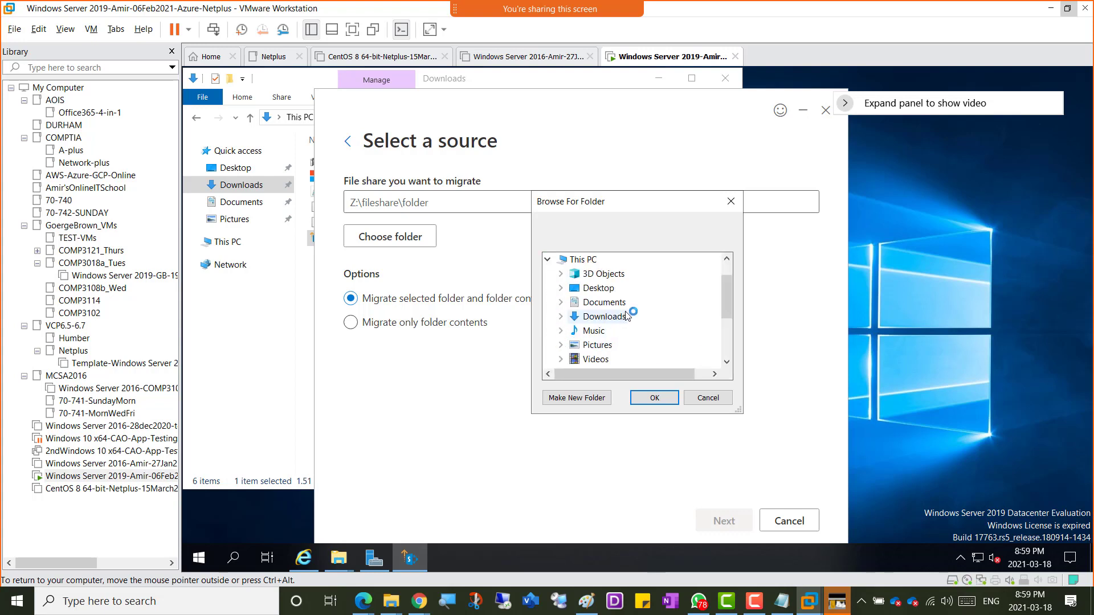
scroll(627, 316, down, 2)
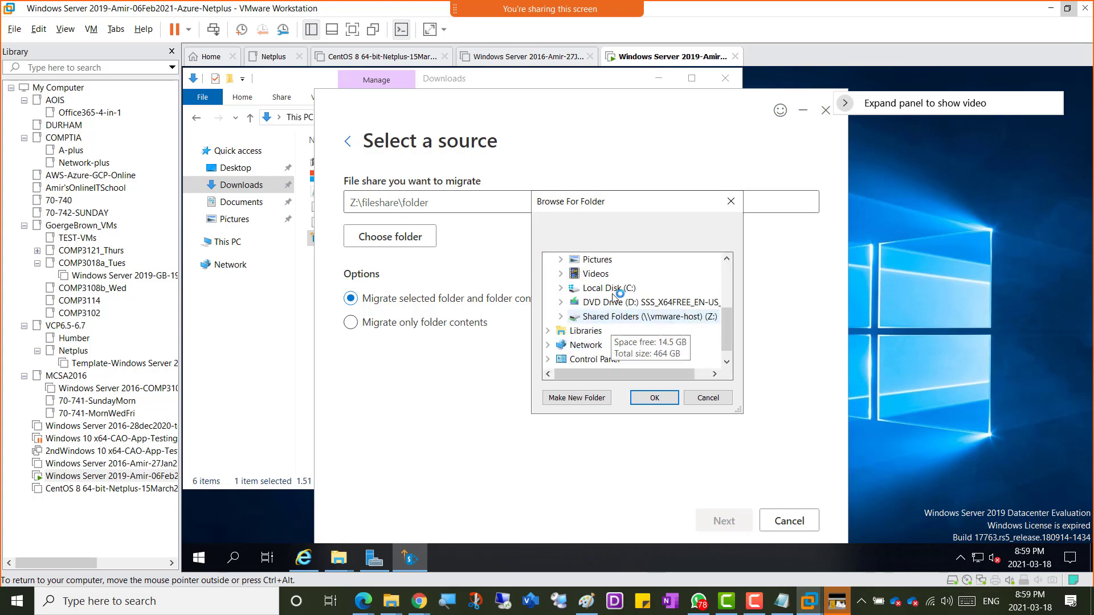
click(562, 289)
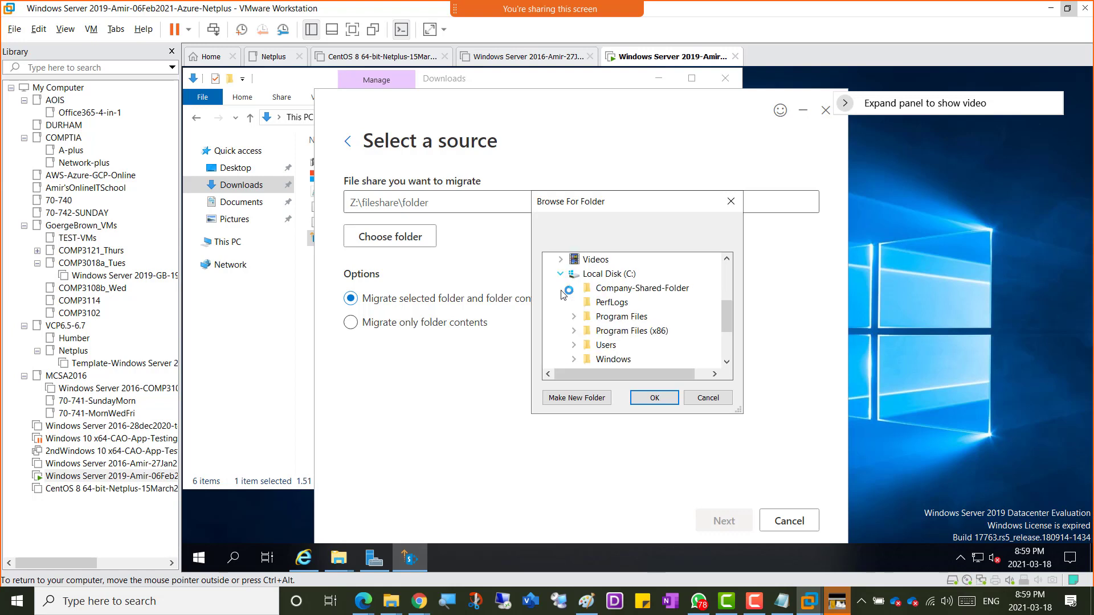
click(637, 289)
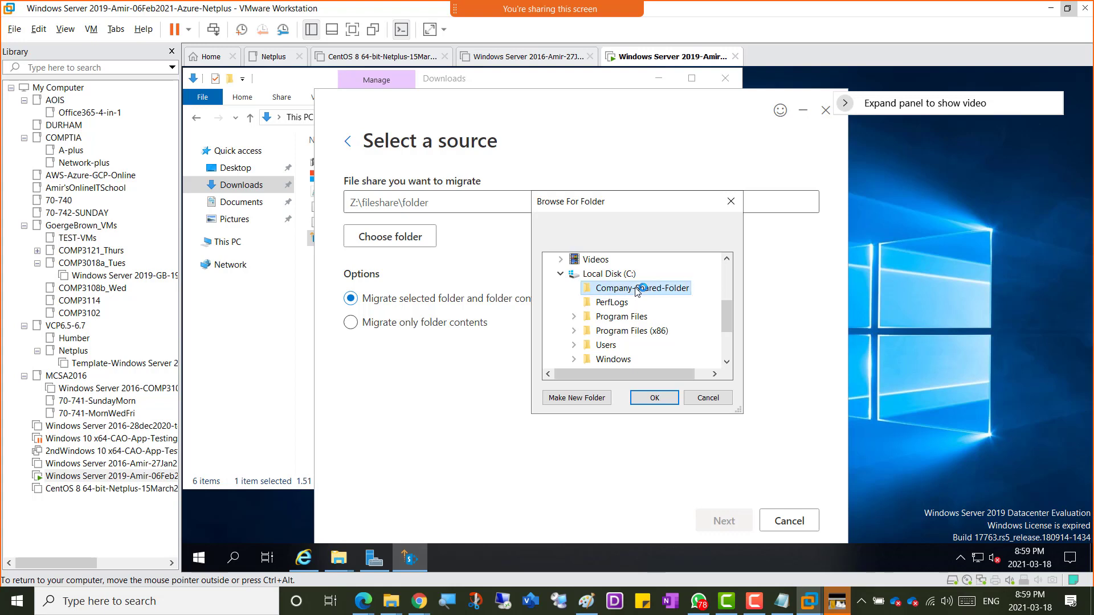
click(655, 397)
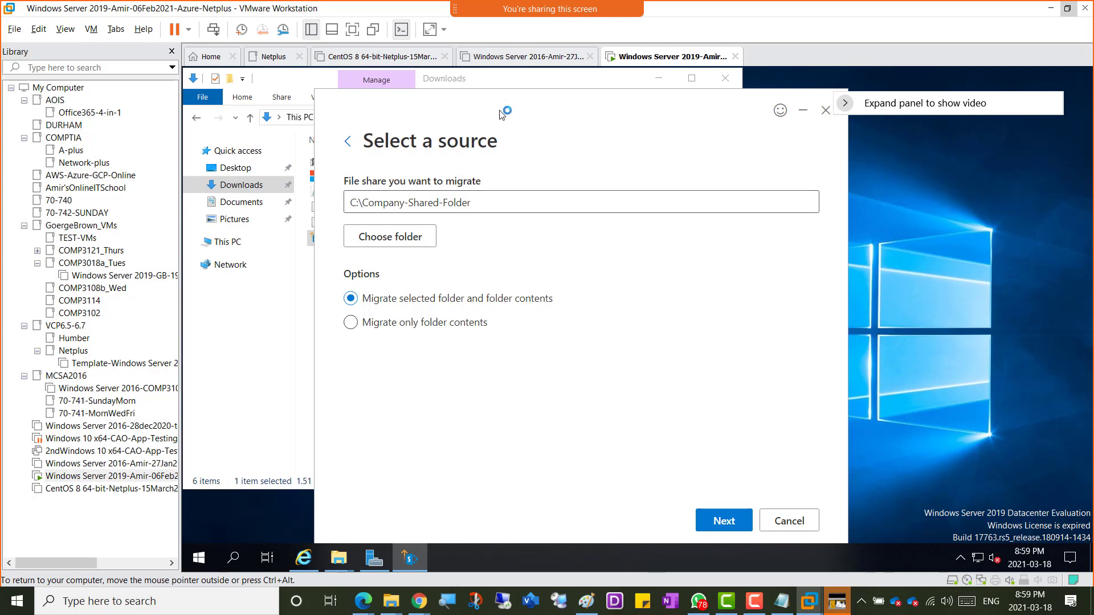
drag(499, 100, 717, 115)
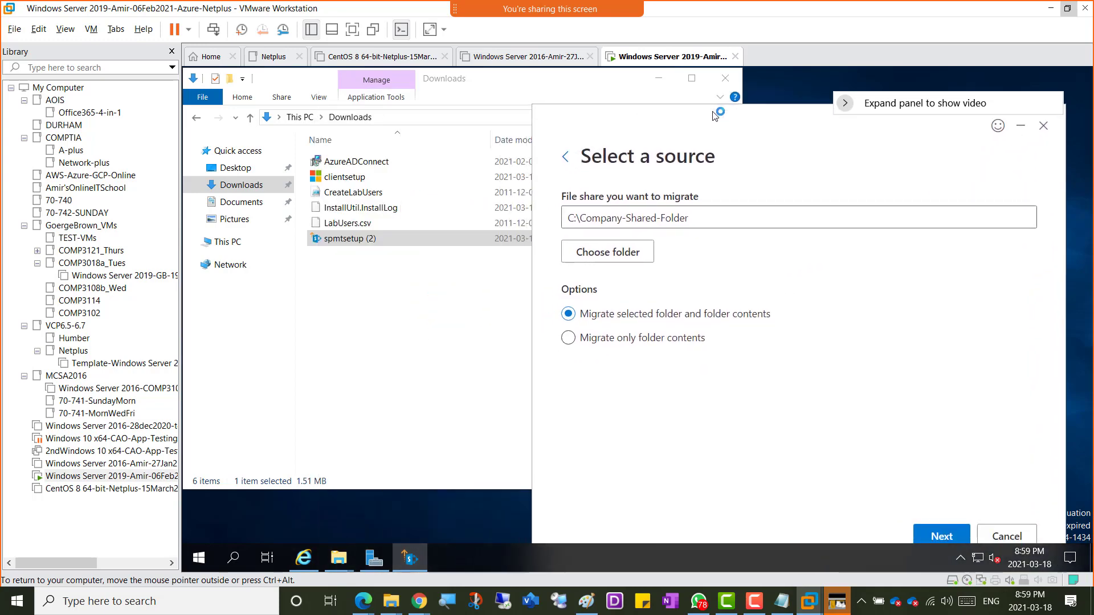
Step: Go back twice to the Welcome page and capture it with a Win+Shift+S snip
click(567, 157)
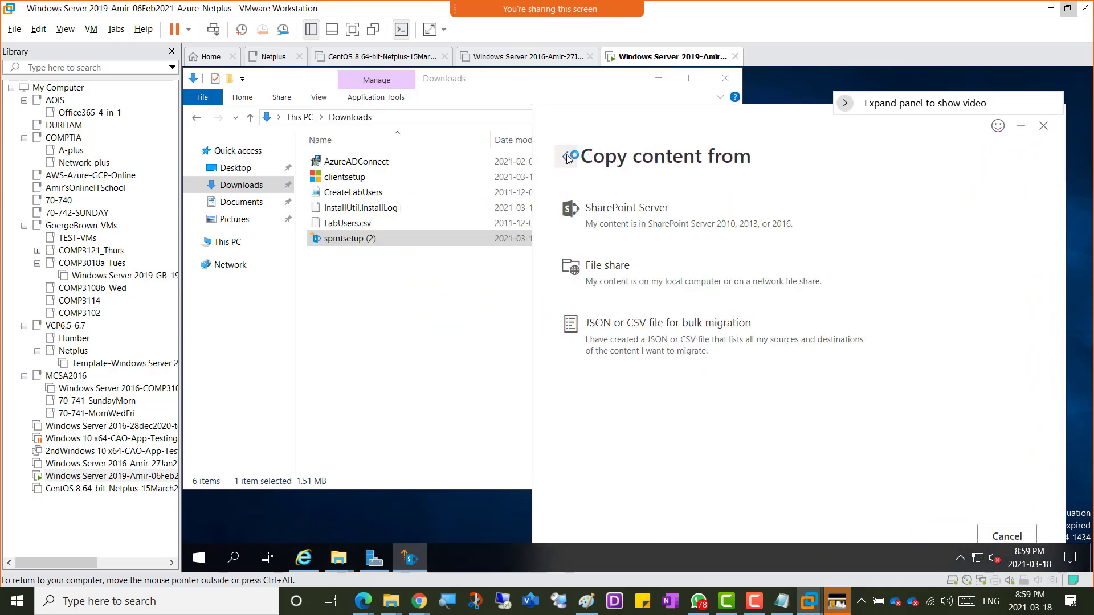
click(567, 157)
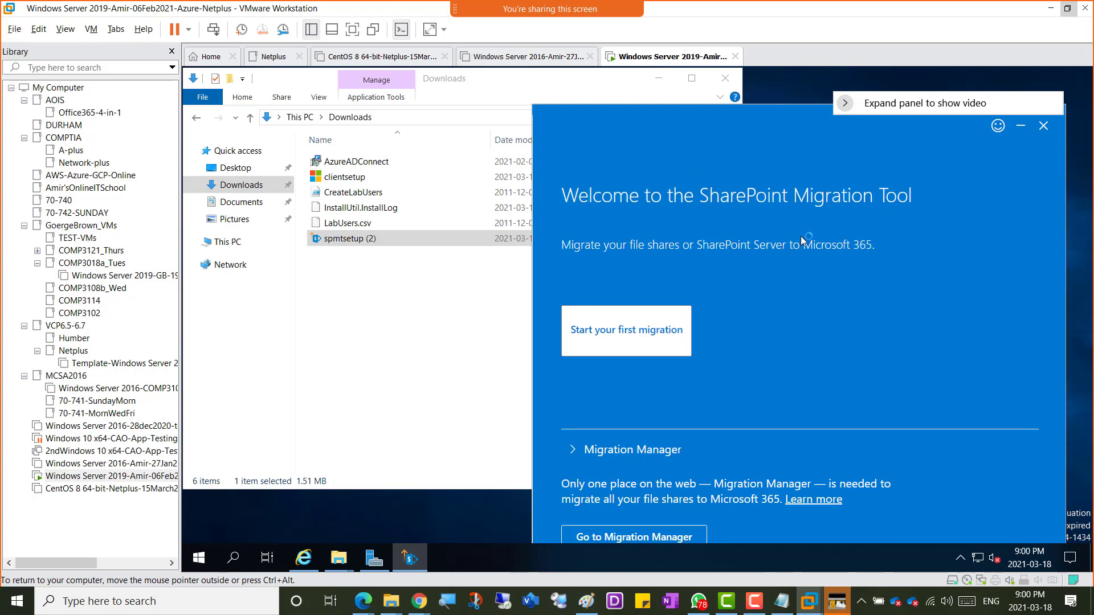
drag(713, 112, 620, 106)
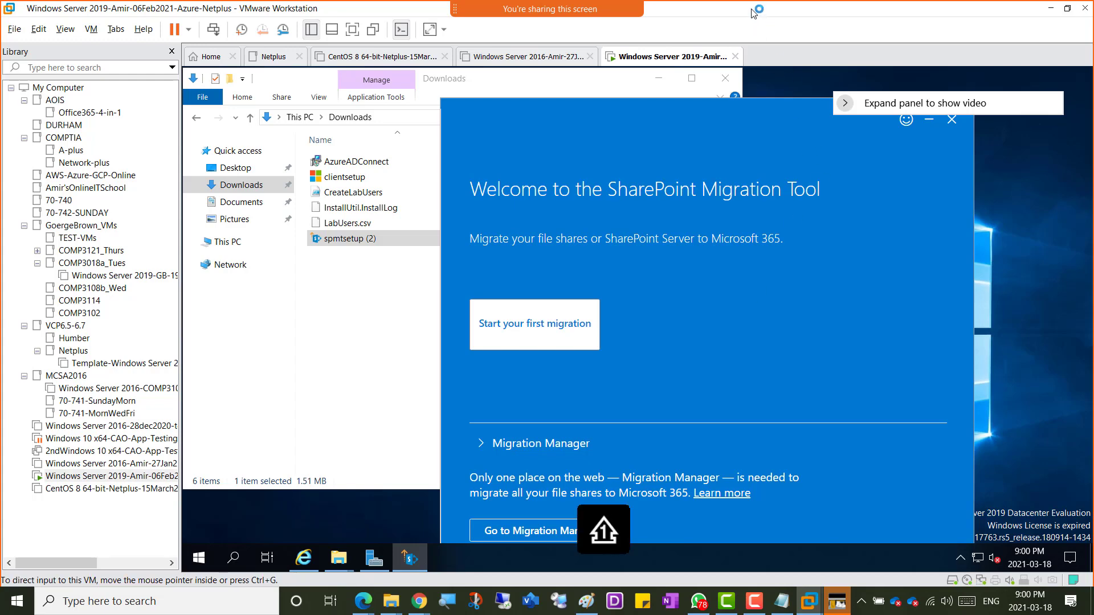
key(super+shift+s)
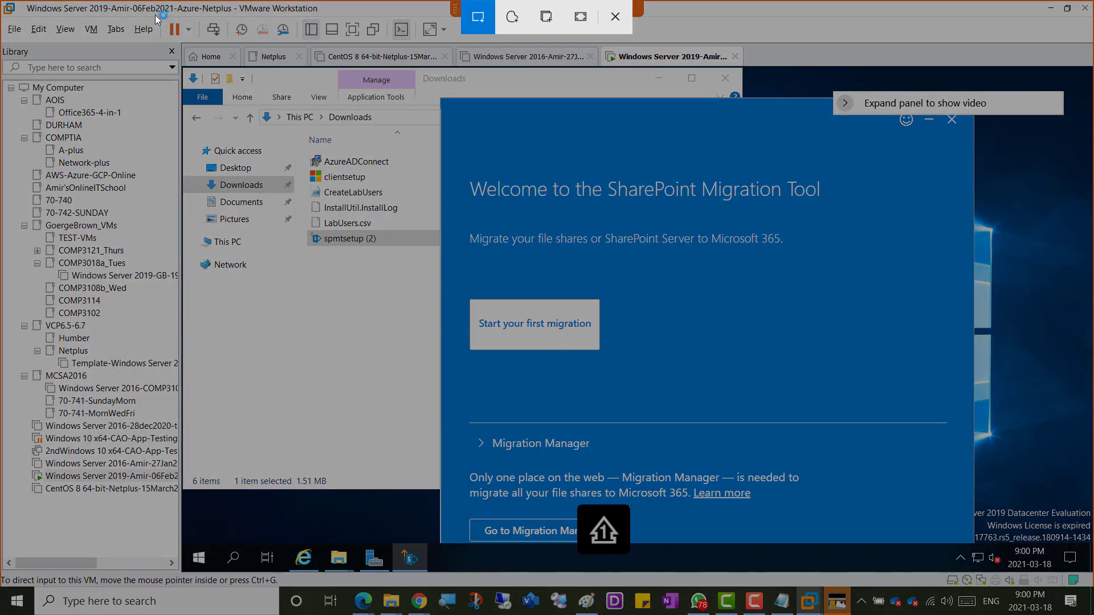
key(Escape)
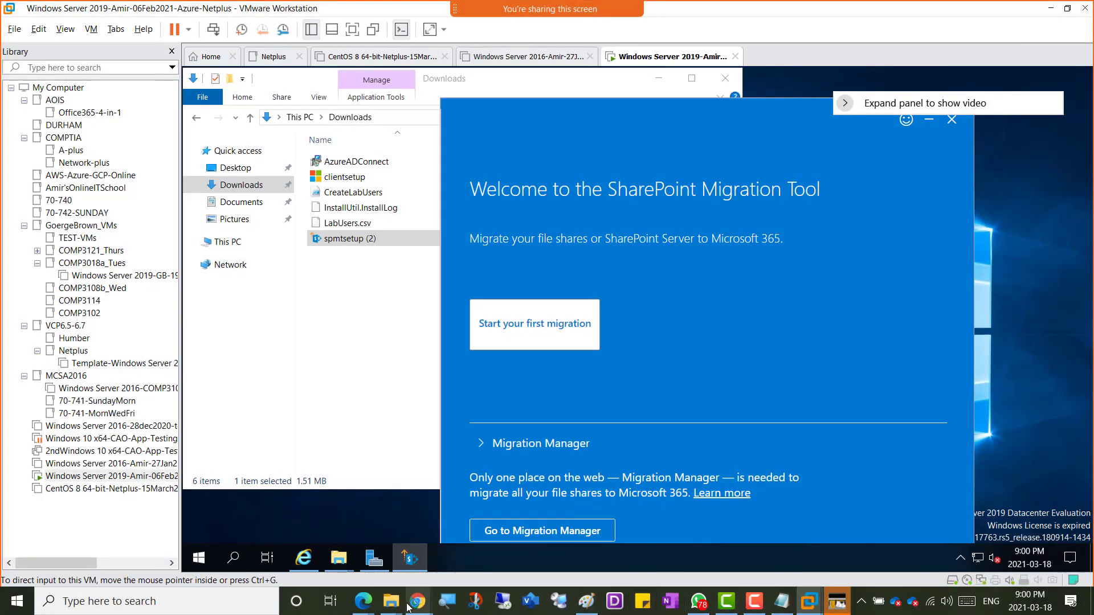
Step: Open the Week 10 notes page in the OneNote class notebook and go to its end
click(251, 546)
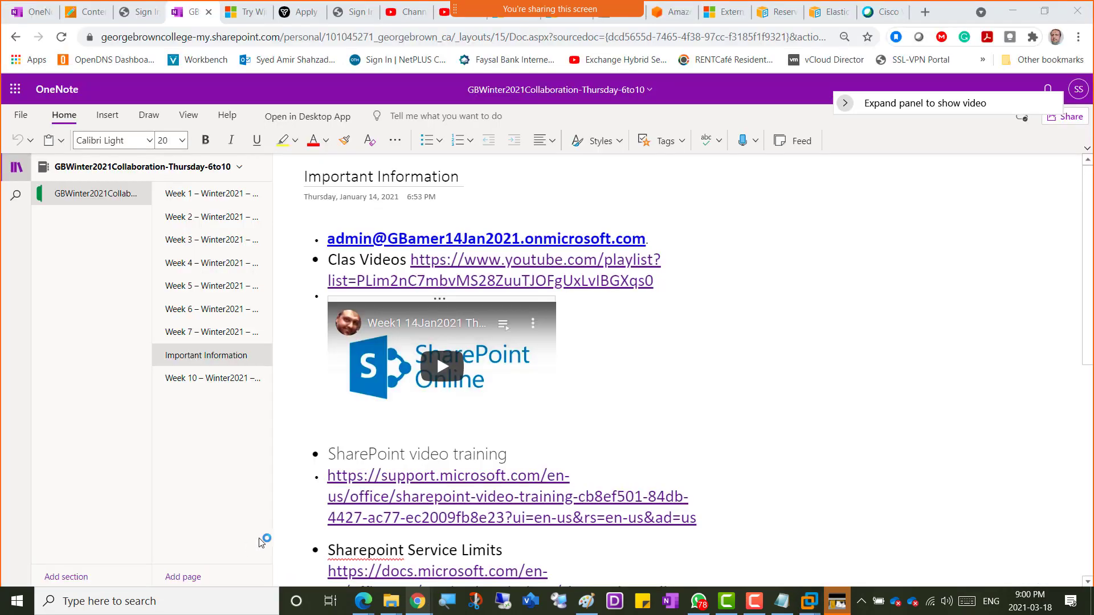
click(186, 380)
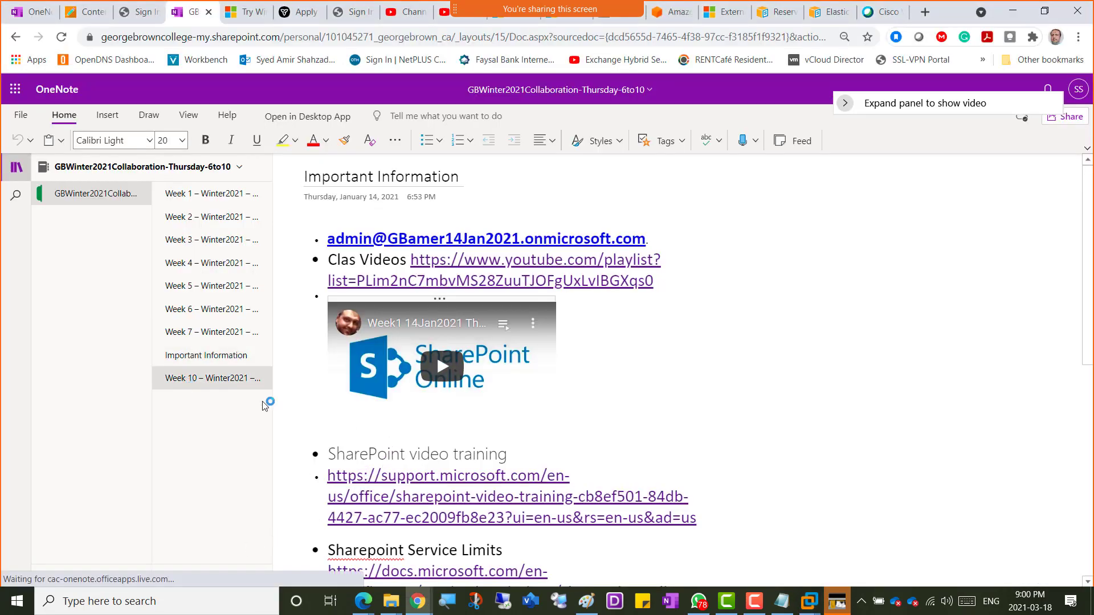
scroll(461, 442, down, 15)
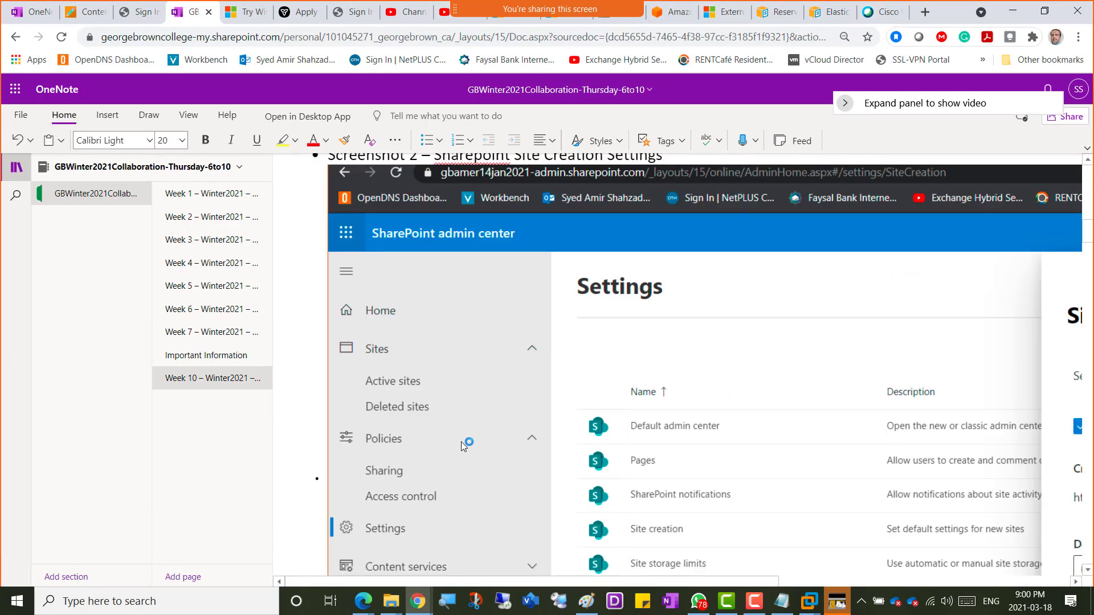
scroll(463, 445, down, 20)
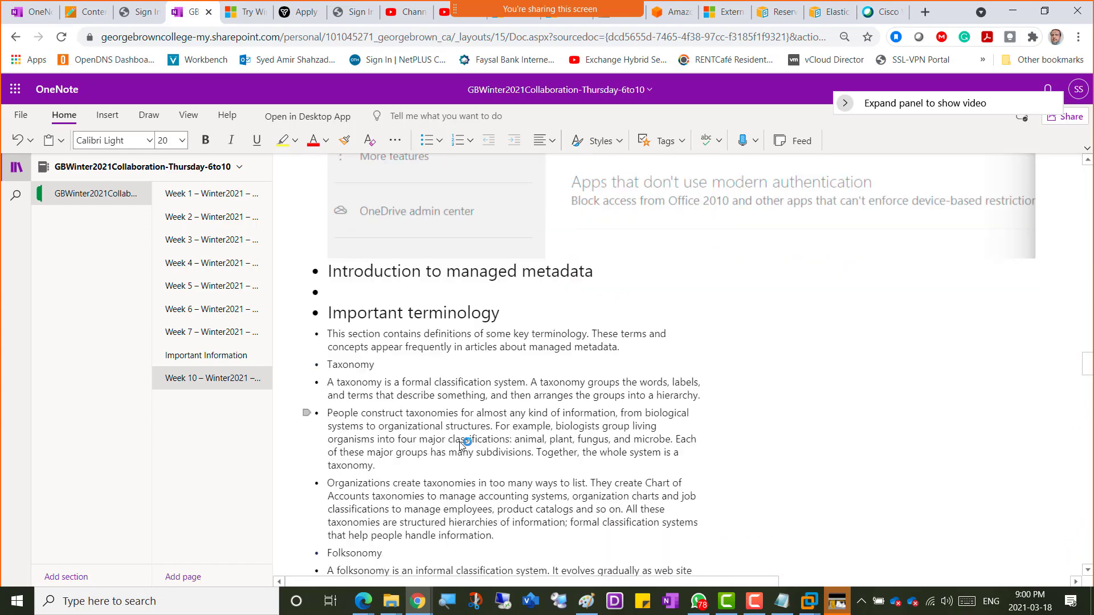
scroll(462, 445, down, 20)
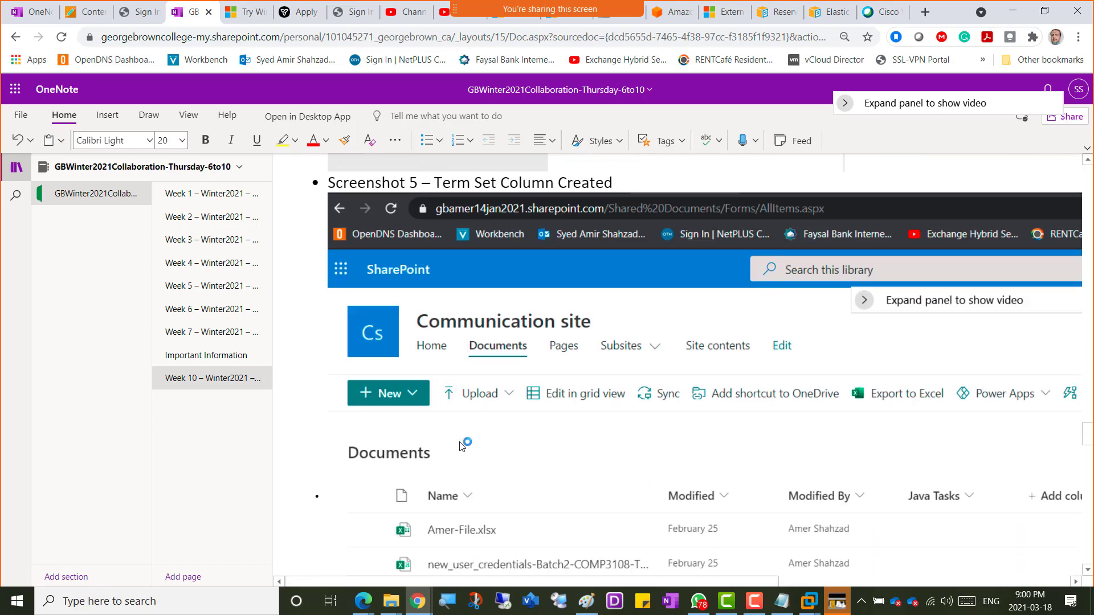
scroll(461, 446, down, 10)
scroll(461, 445, down, 20)
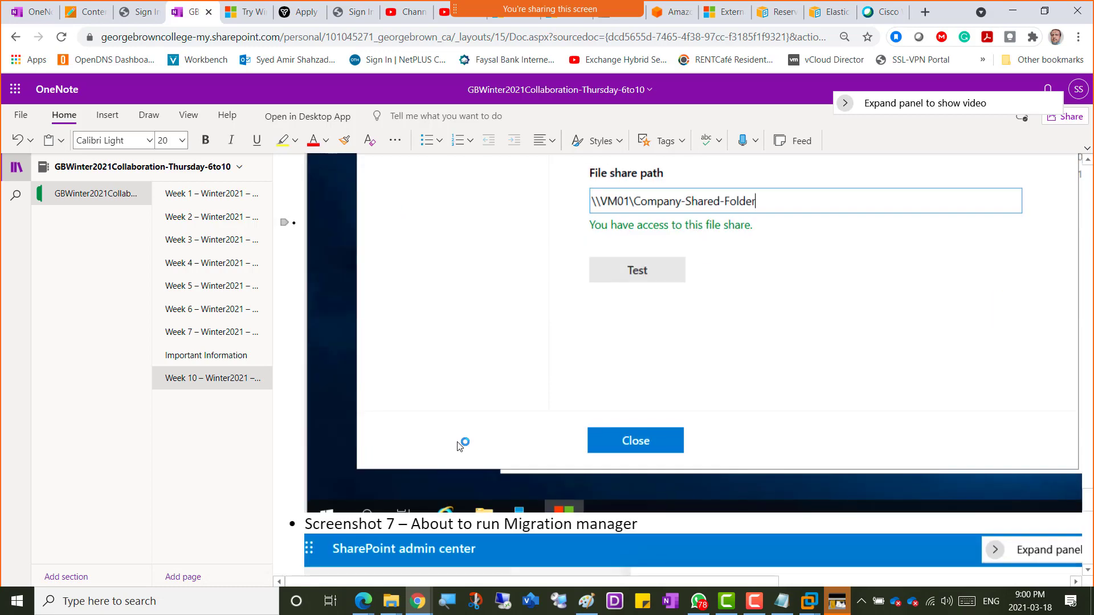
scroll(416, 428, up, 3)
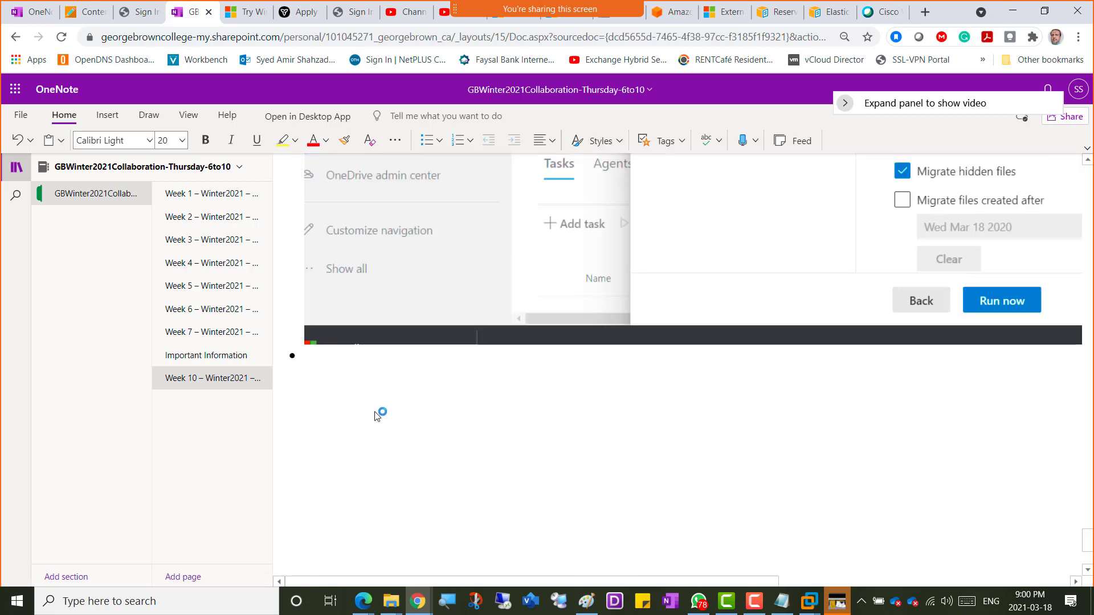
Step: Caption 'Screenshot 8 - Sharepoint Migration Tool', paste the welcome-screen capture beneath, and return to VMware
click(349, 371)
text(Screenshot )
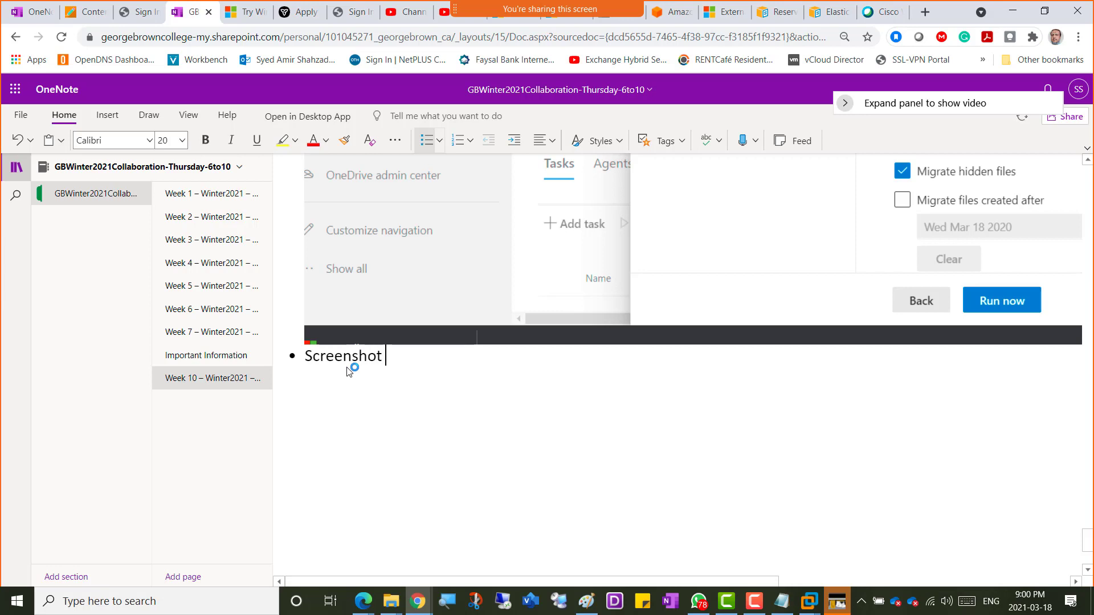
text(8 - )
text(Sharep)
text(oint Migra)
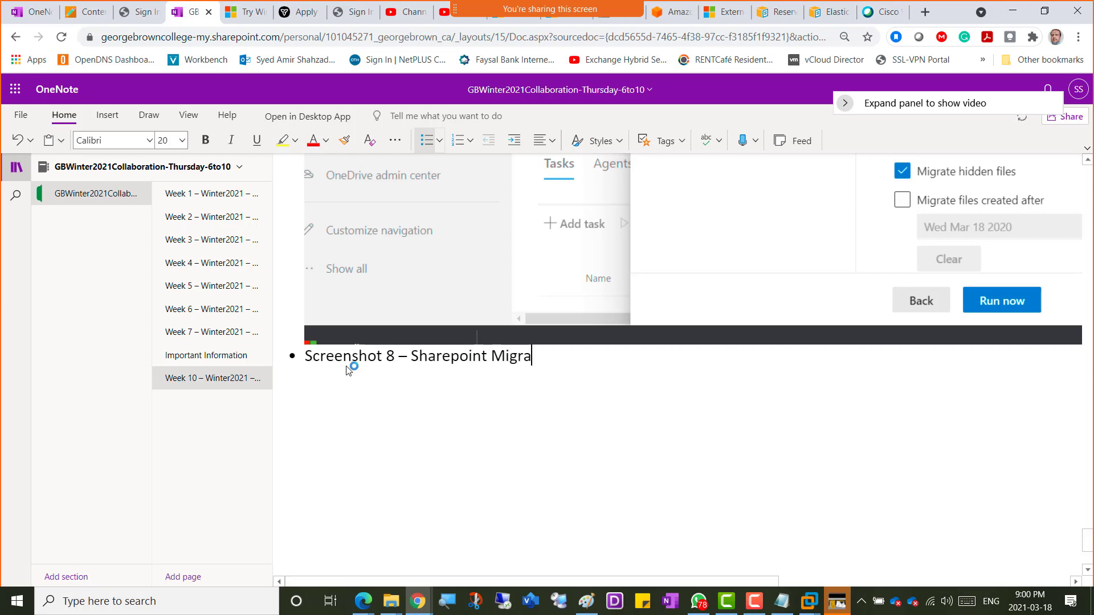
text(tion Tool)
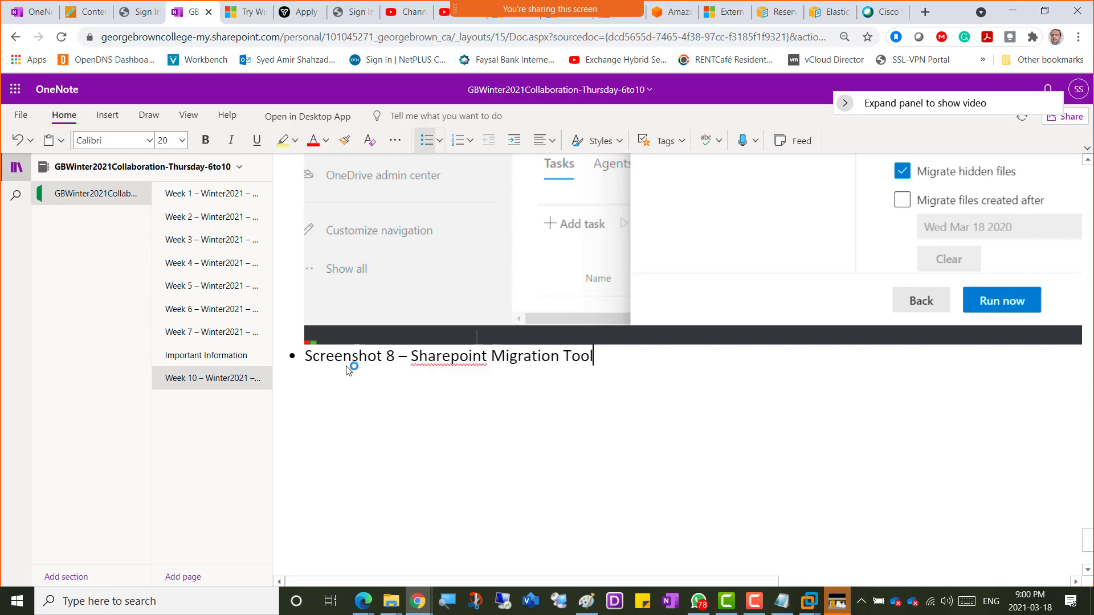
key(Return)
key(ctrl+v)
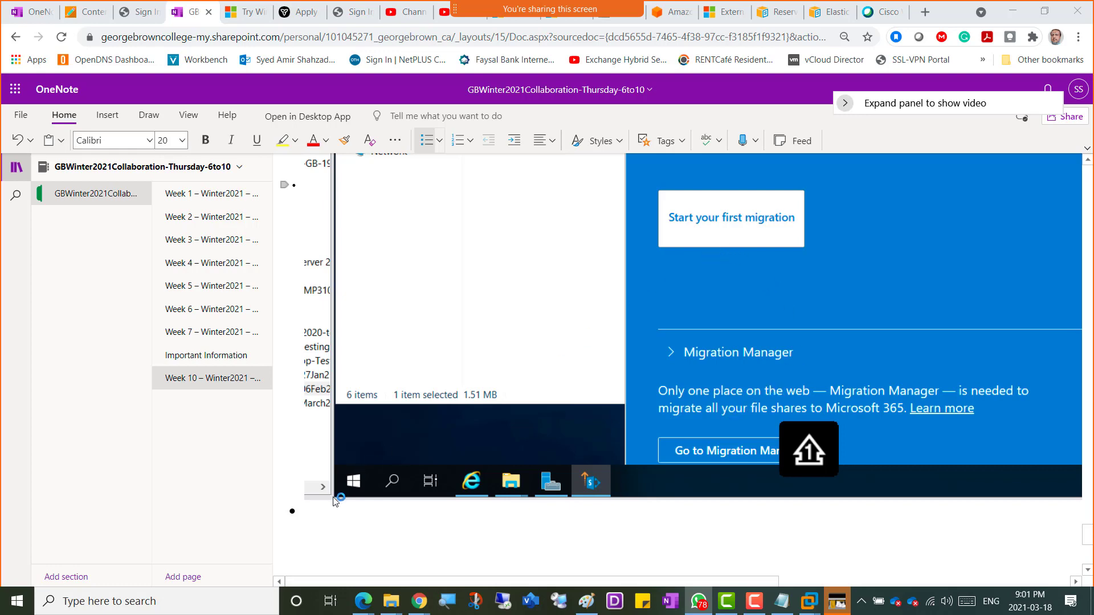
key(alt+Tab)
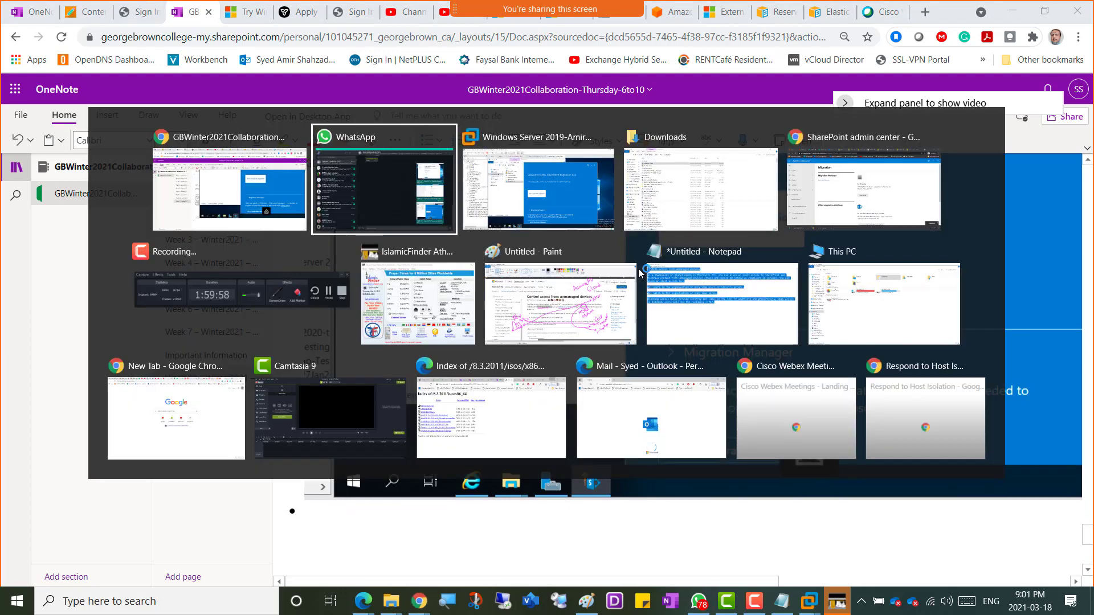
key(alt+Tab)
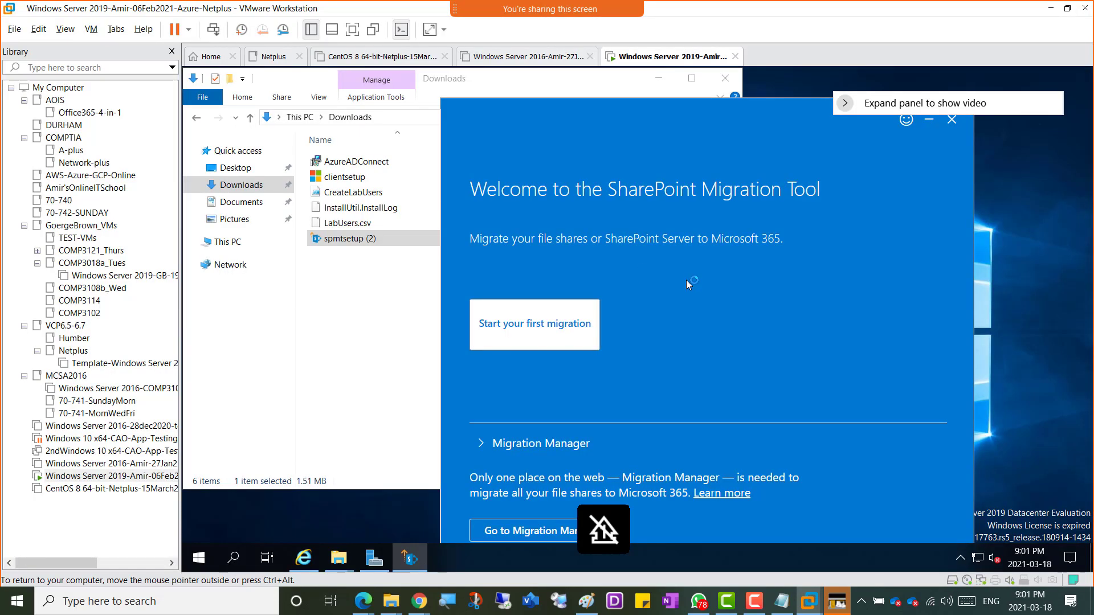
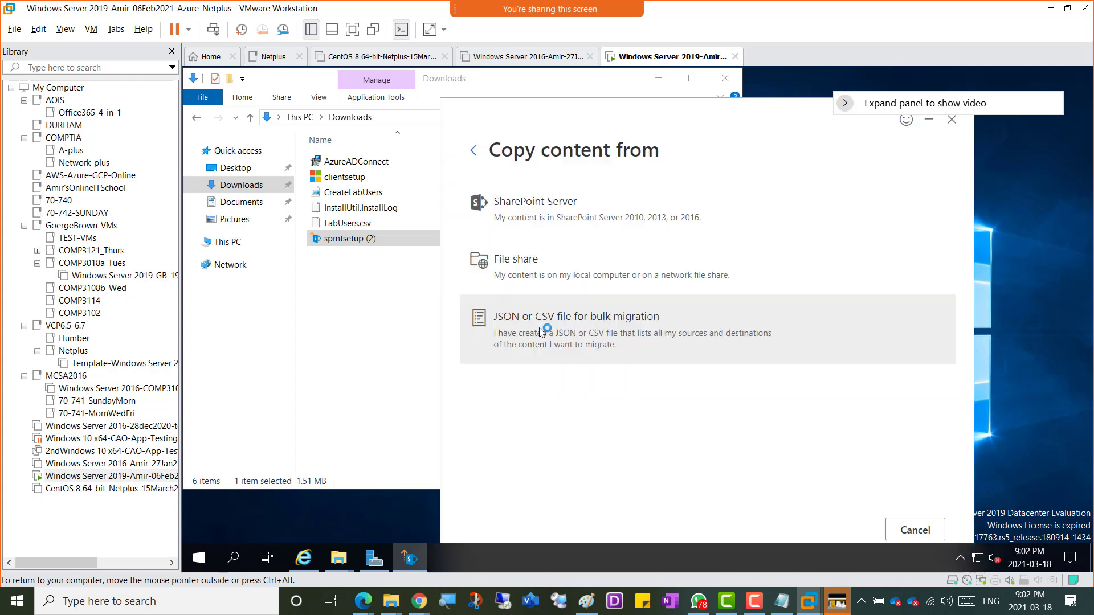
Step: Choose File share and select C:\Company-Shared-Folder on Local Disk (C:) as the source folder
click(523, 272)
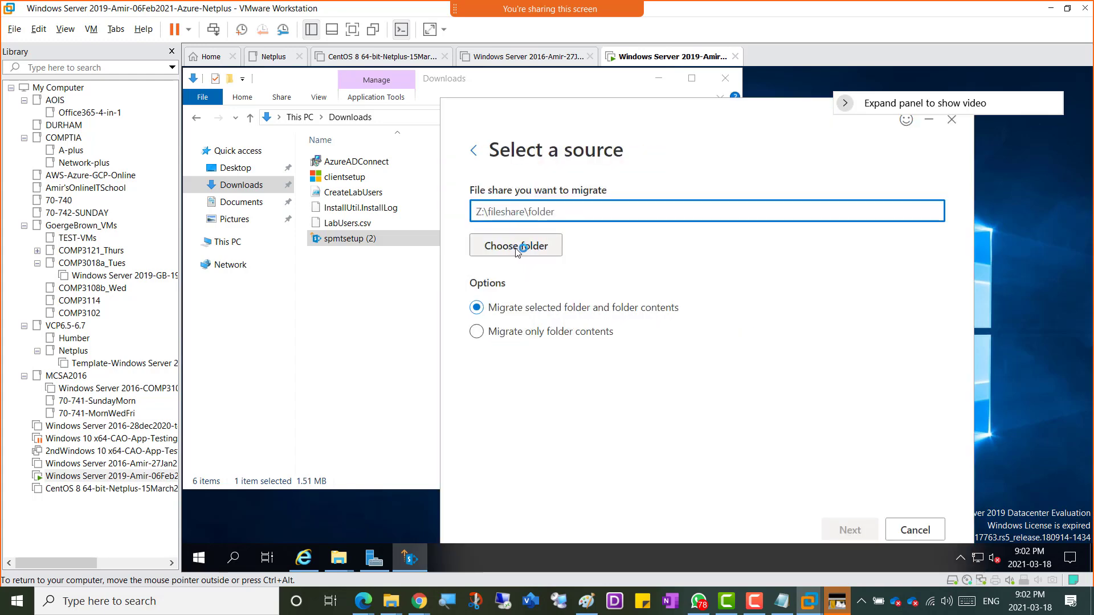
click(517, 246)
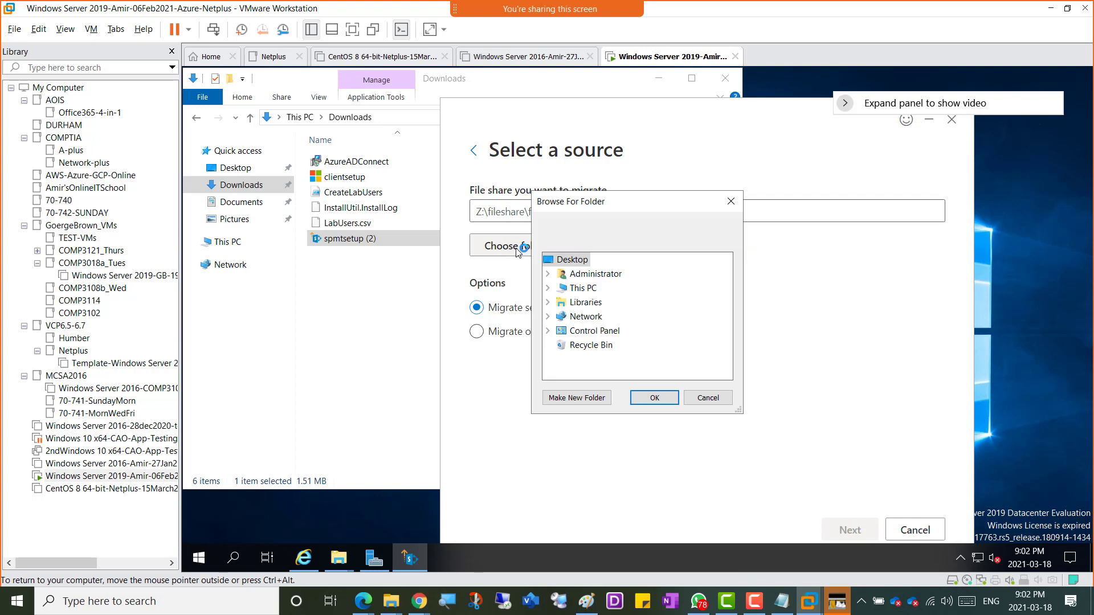
click(548, 288)
scroll(579, 320, down, 3)
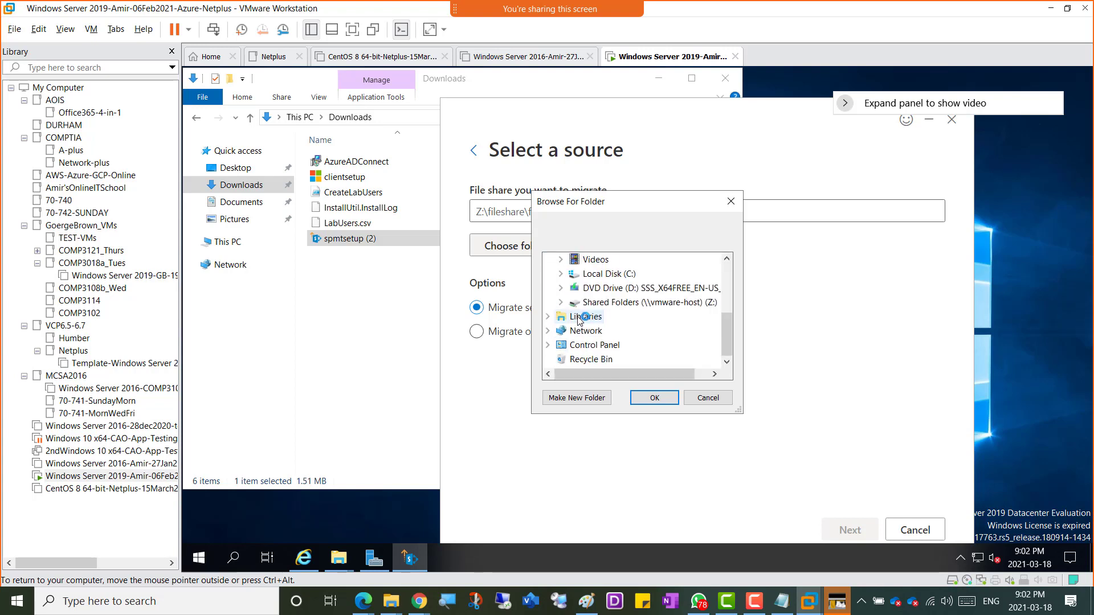
click(561, 273)
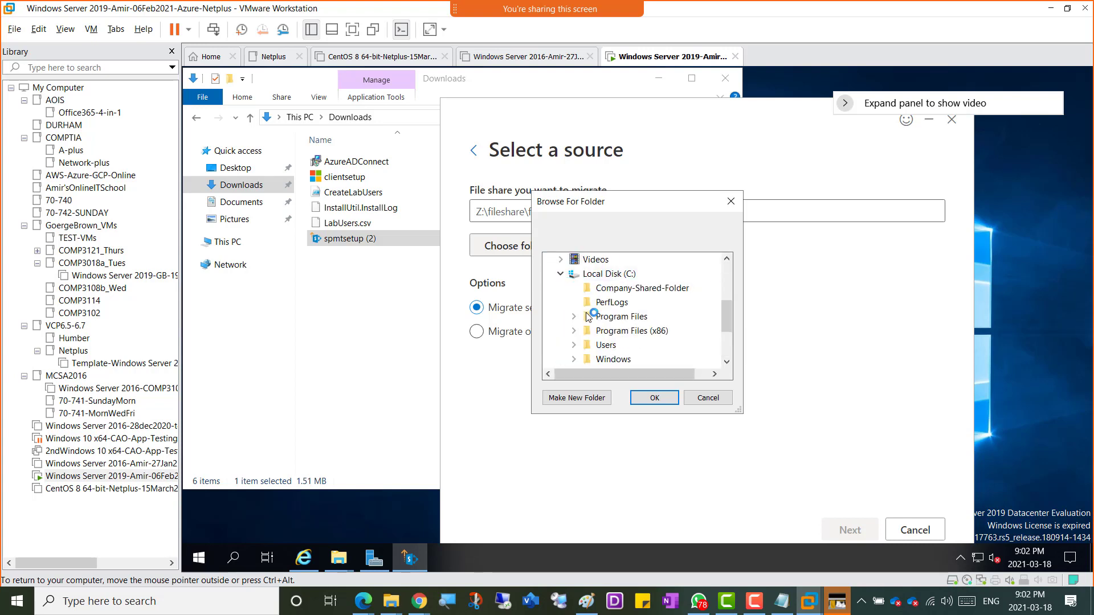
click(630, 288)
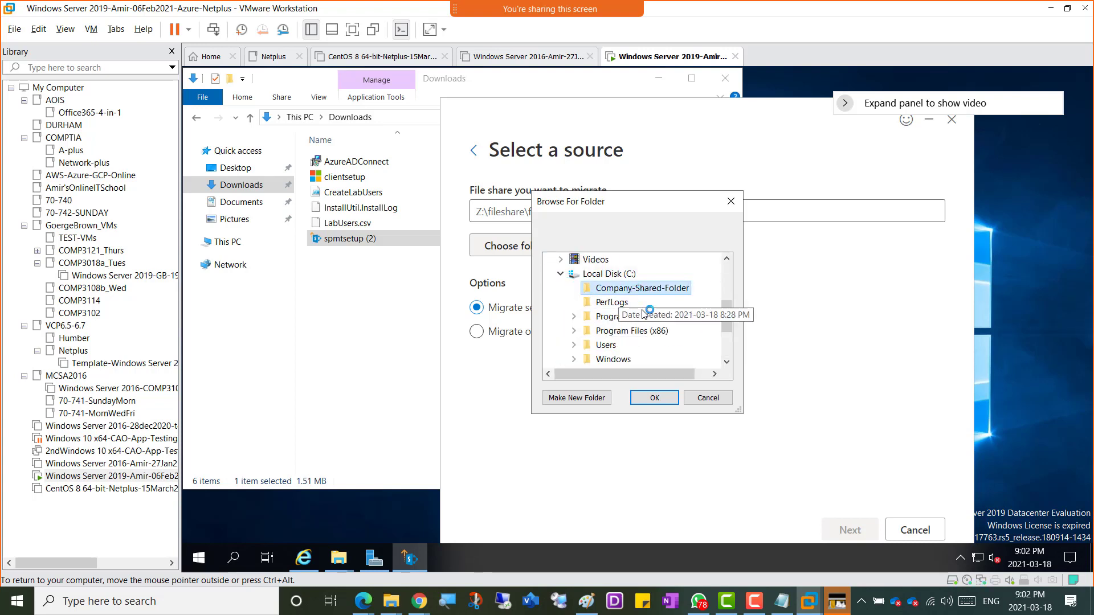
click(655, 398)
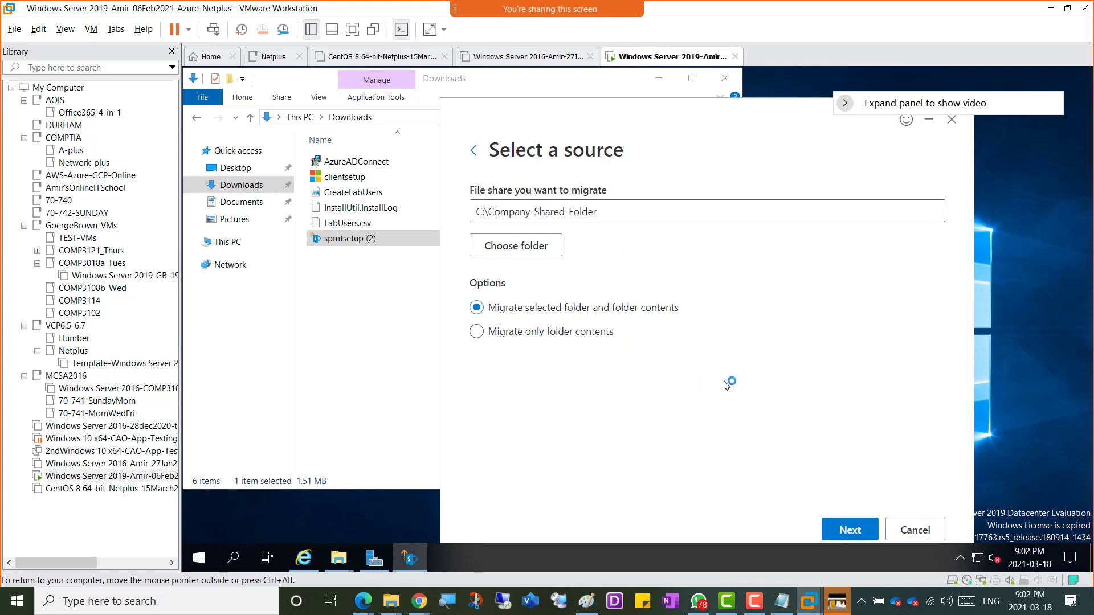
Step: Continue past the source step and pick OneDrive as the destination type
click(849, 529)
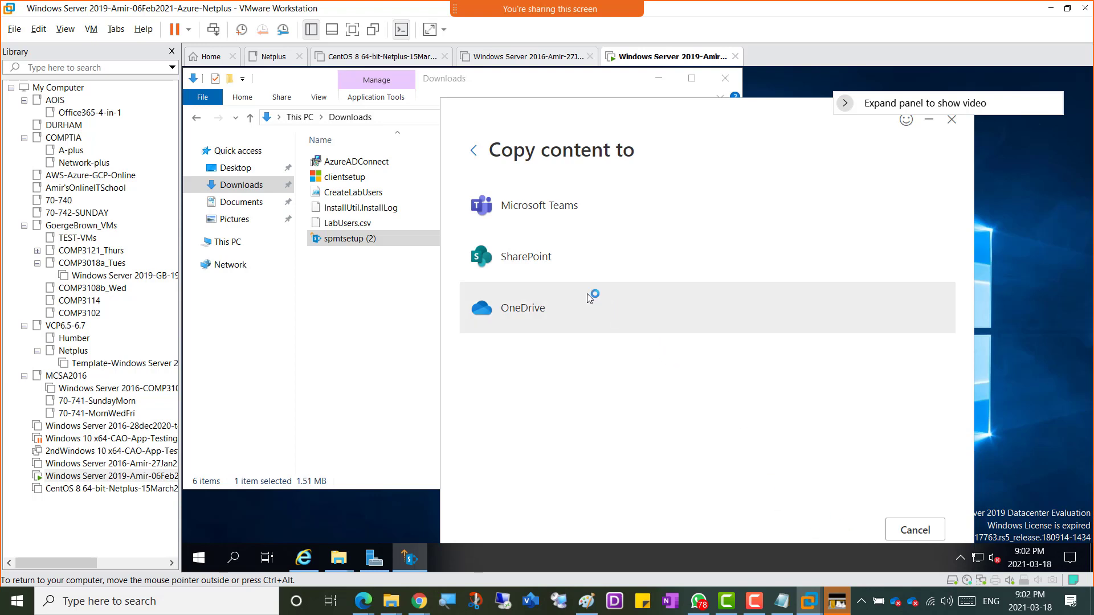
click(523, 312)
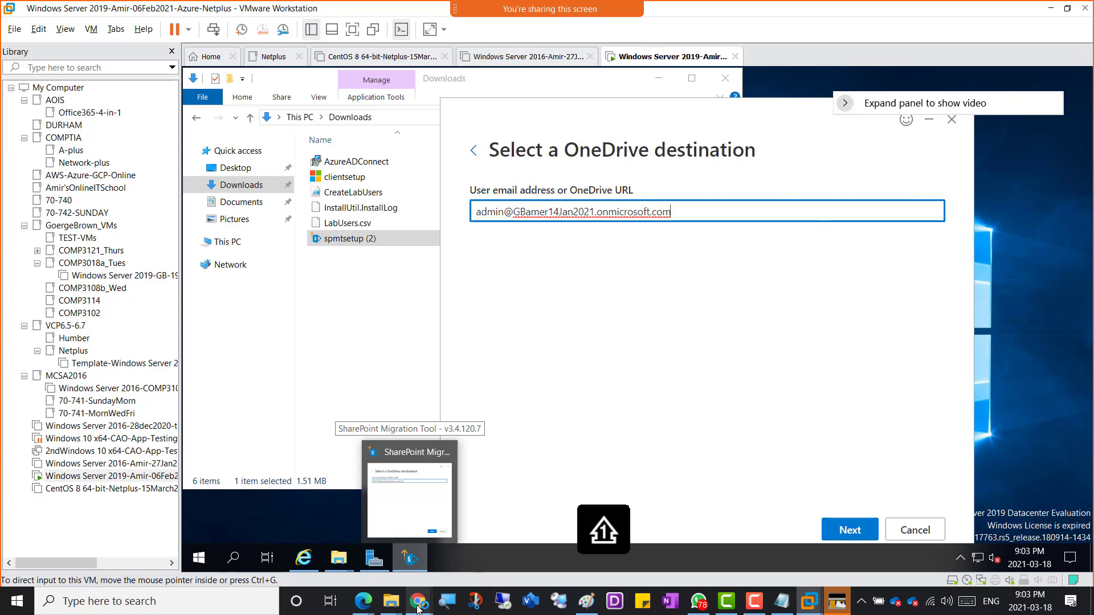
Step: In SharePoint admin center, review the Copy-files-from-Onprem-FS-to-OneDrive task details showing 29 files migrated
mouse_move(419, 608)
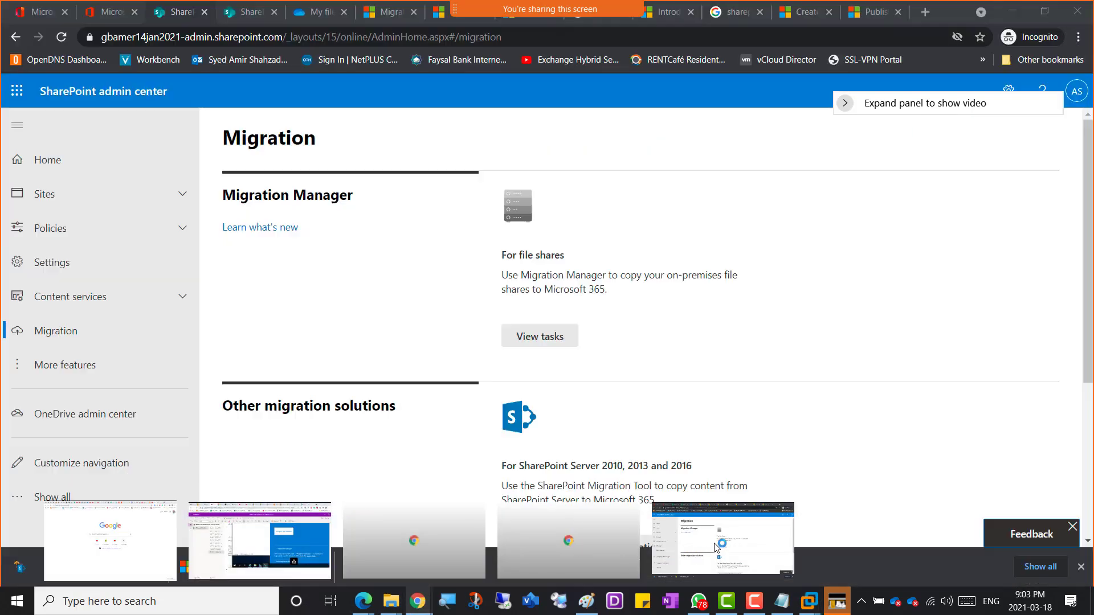
click(717, 547)
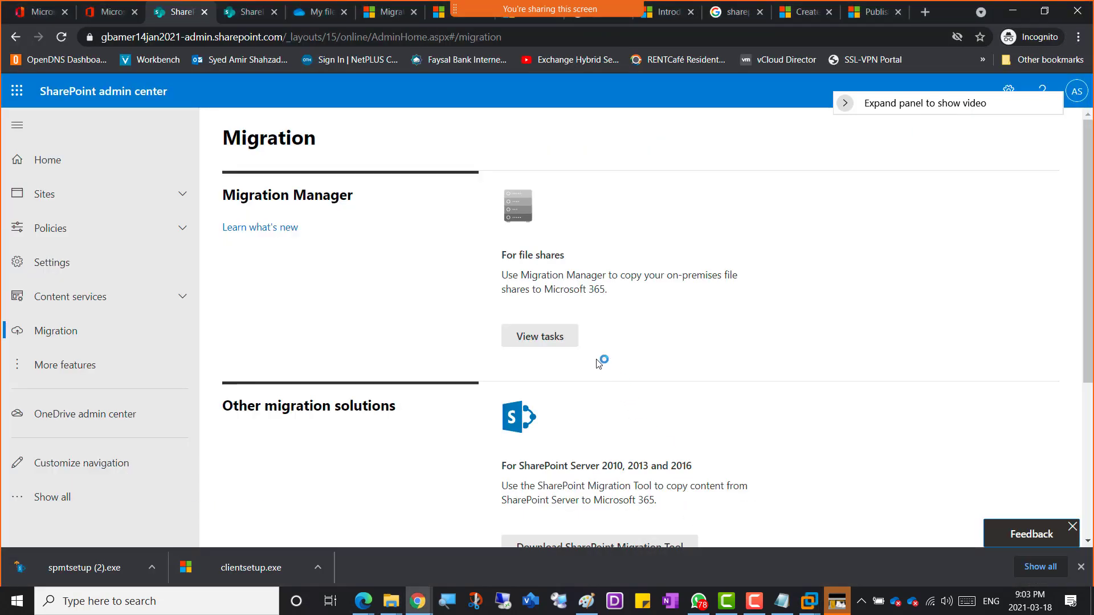
click(555, 341)
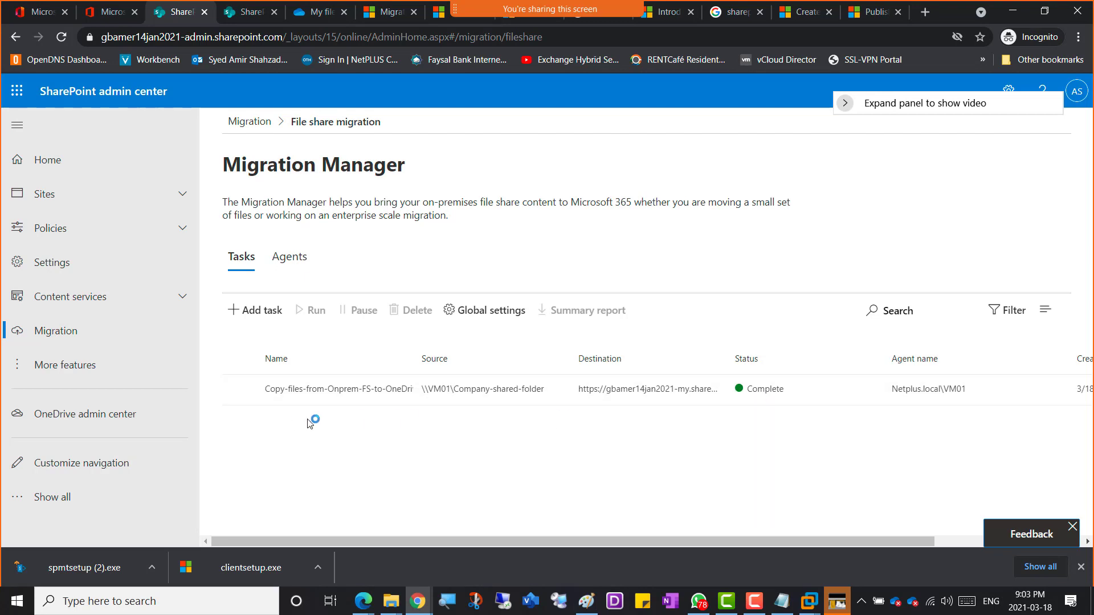
click(286, 392)
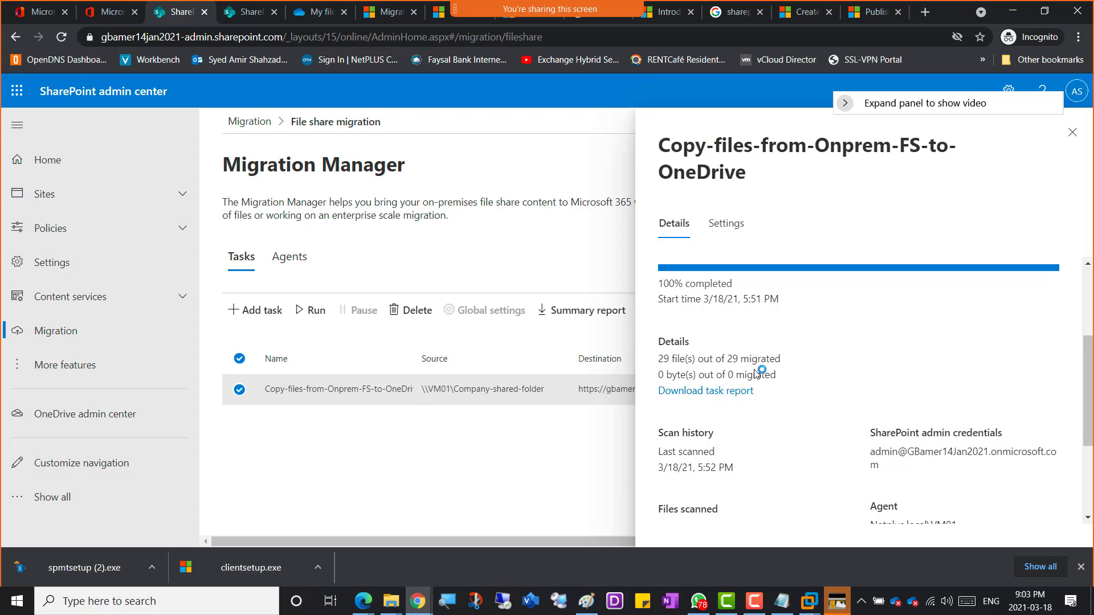
click(1072, 133)
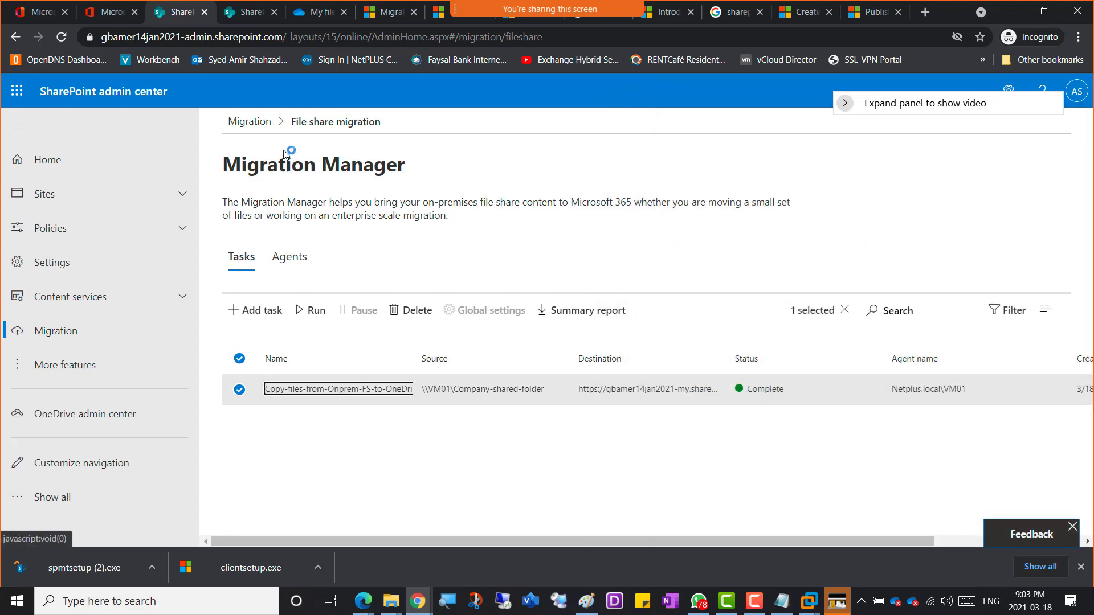
click(299, 14)
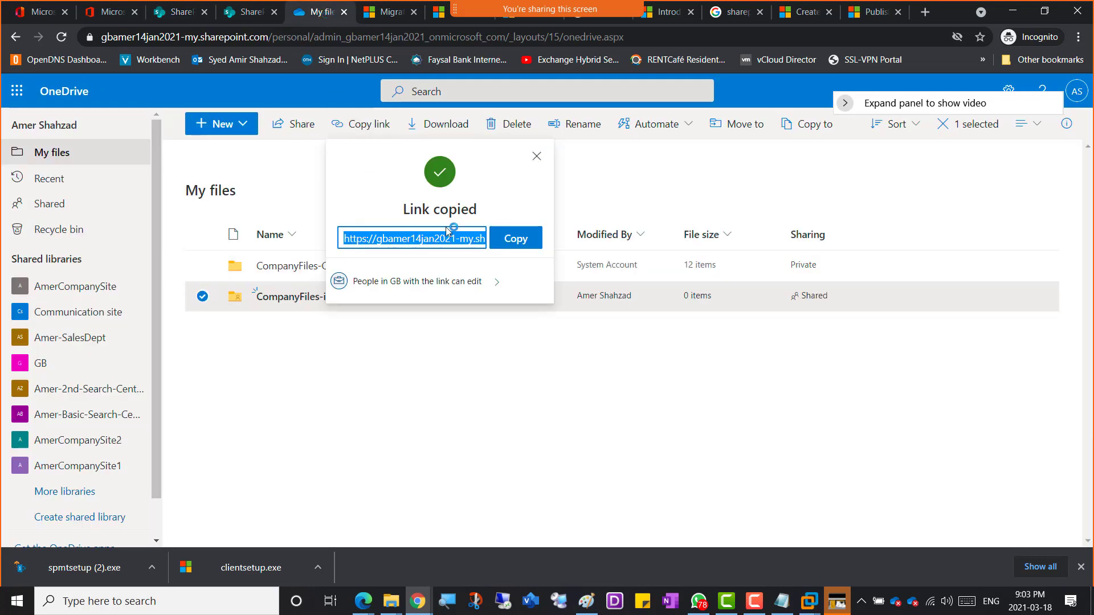
Step: Dismiss the link notice and inspect the empty CompanyFiles-in-Cloud and populated CompanyFiles-Cloud folders
click(535, 159)
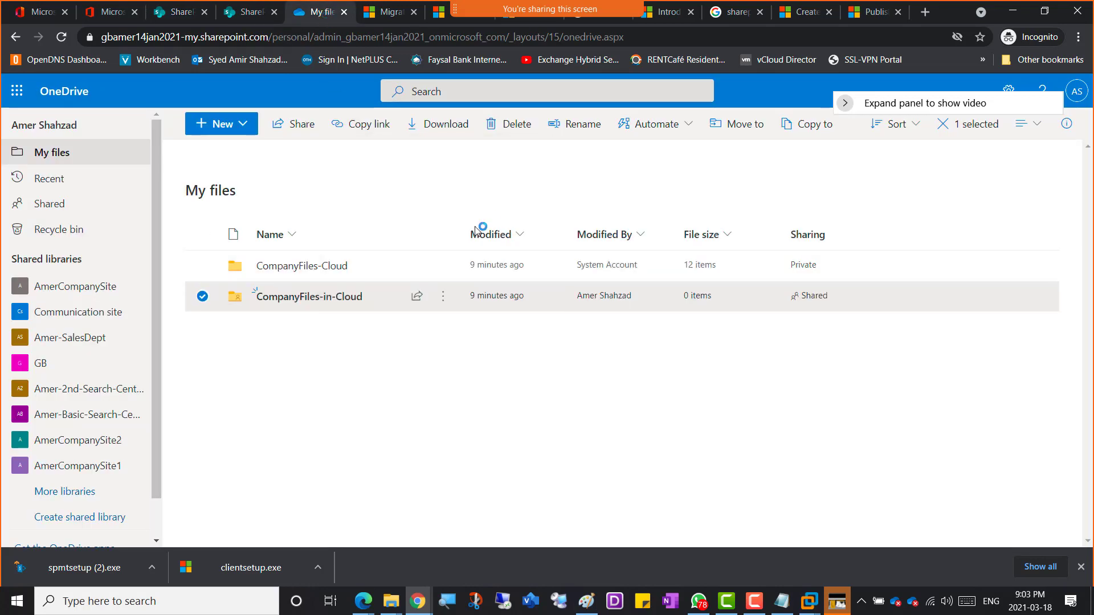
click(307, 298)
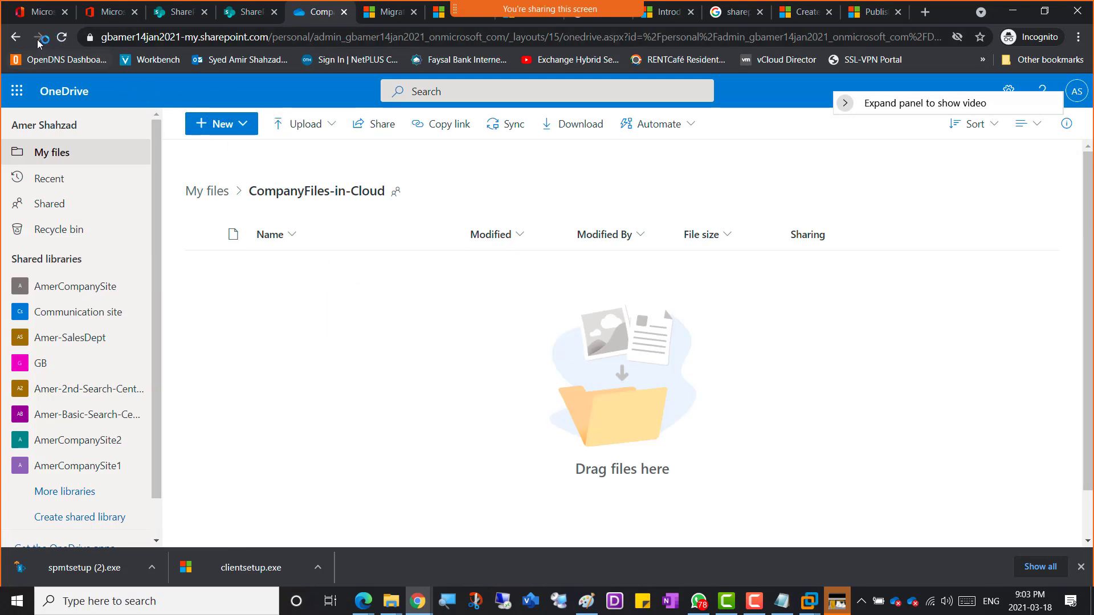
click(16, 36)
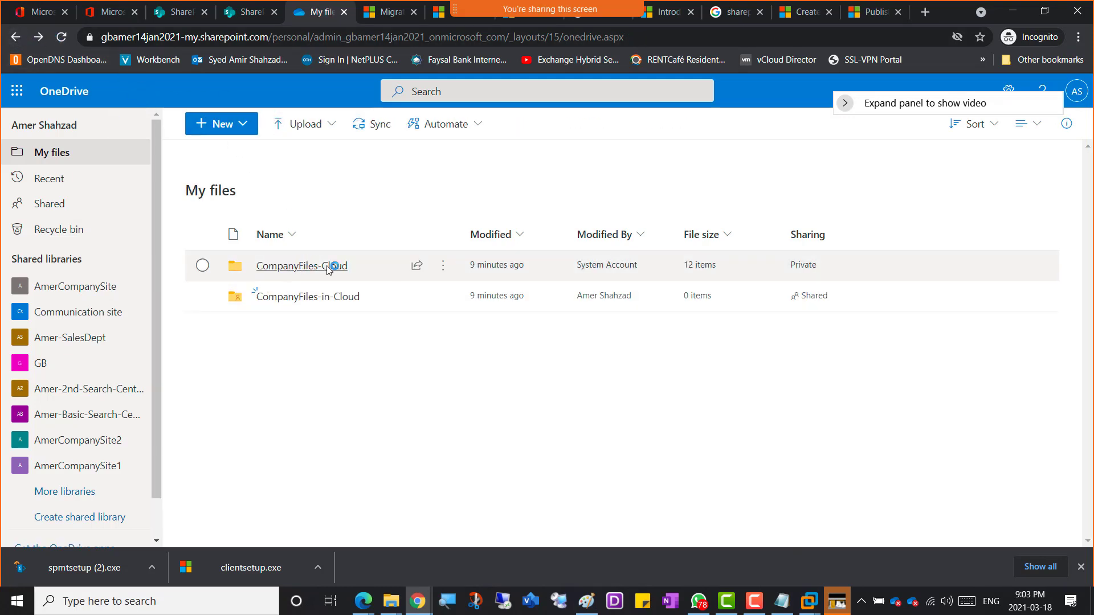
click(286, 268)
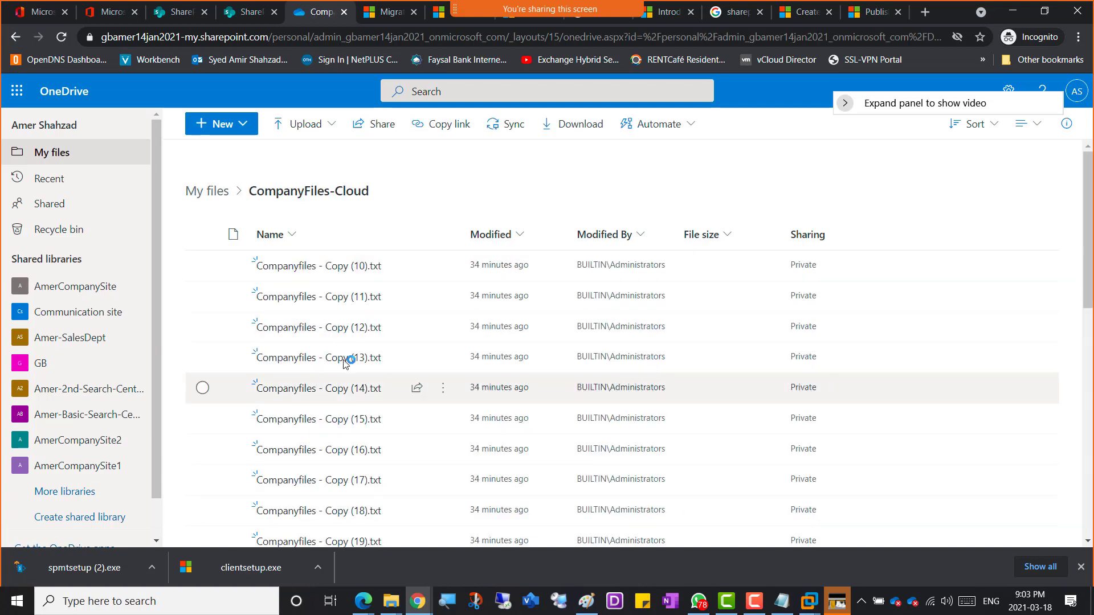
click(16, 37)
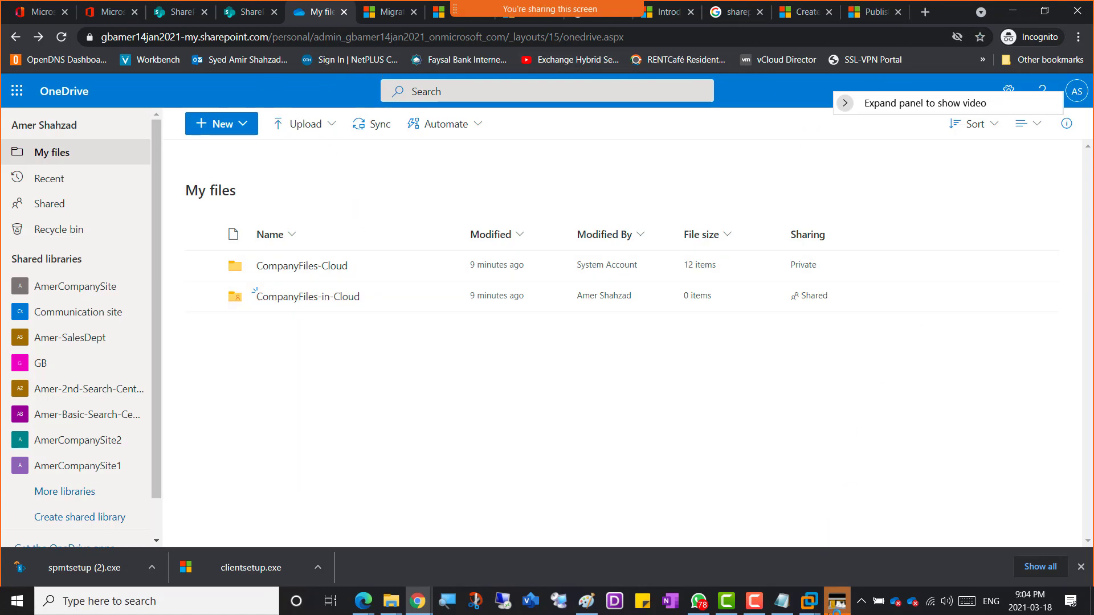
click(809, 601)
Step: Set the OneDrive destination location to Documents/CompanyFiles-in-Cloud and continue
click(972, 539)
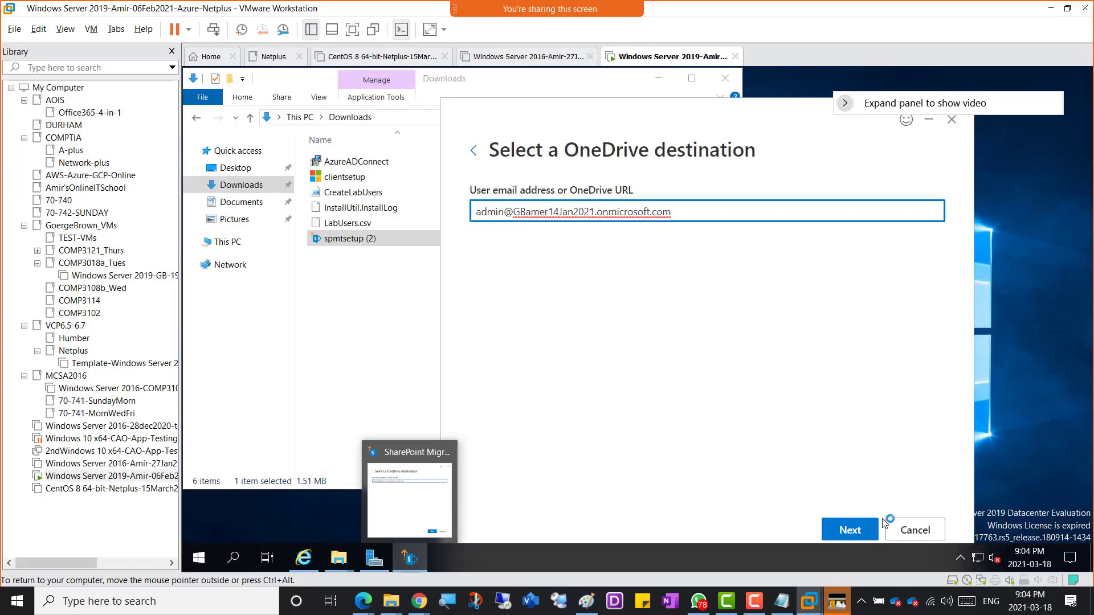
click(850, 531)
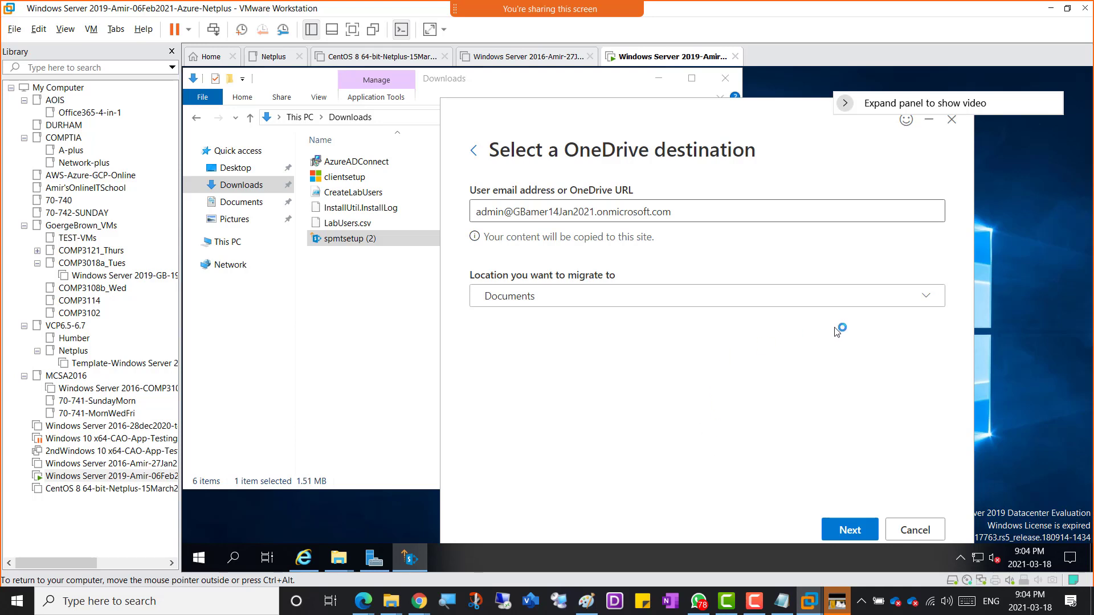
click(930, 304)
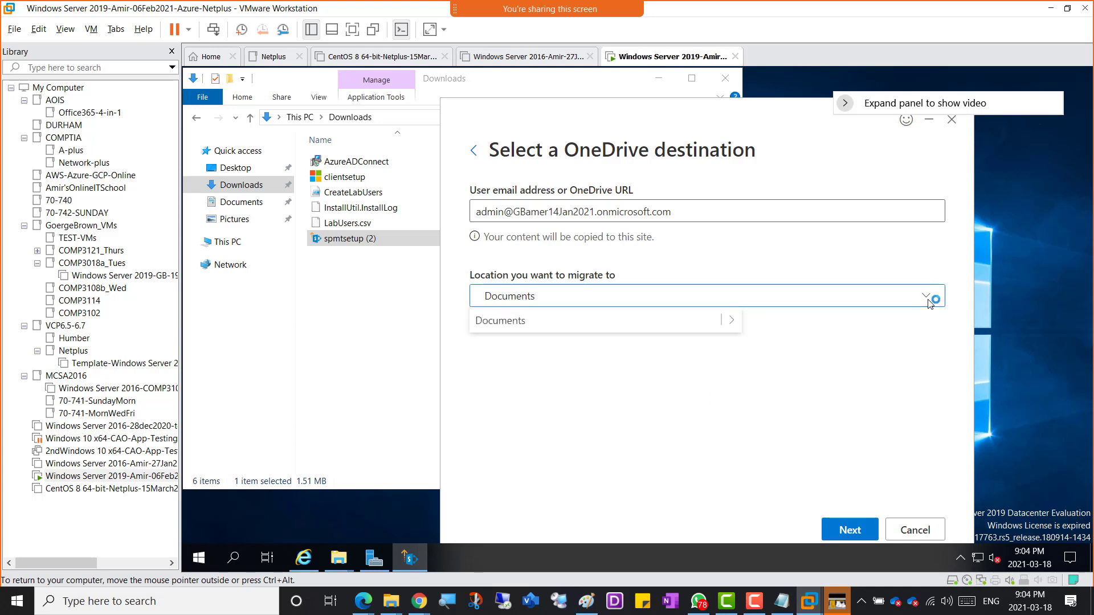
click(733, 320)
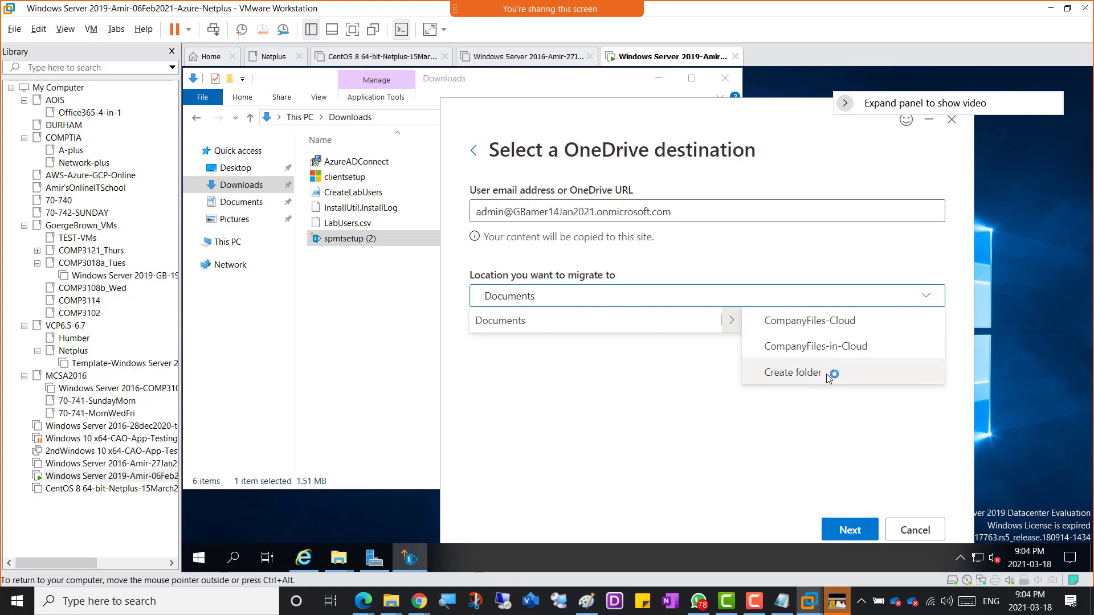
click(847, 349)
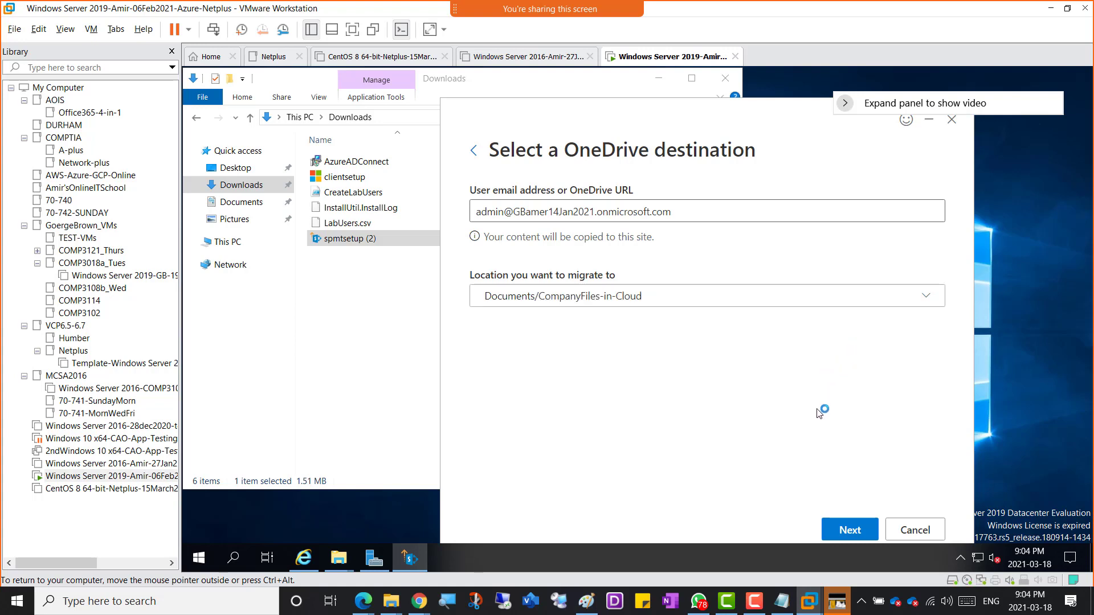
click(851, 529)
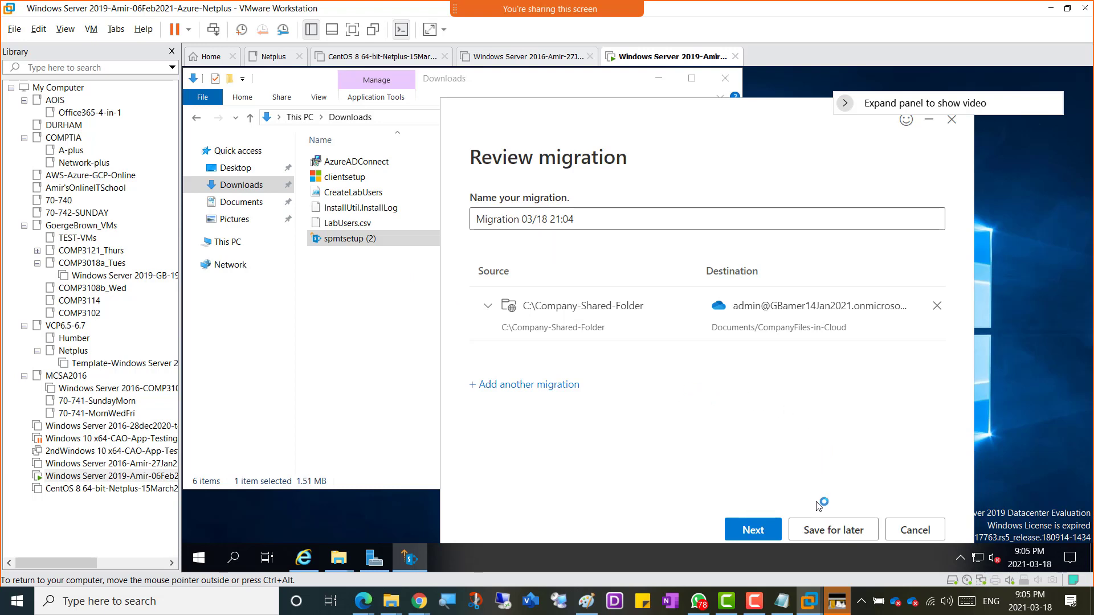
Step: Review the full migration settings, keeping file version history and automatic user mapping on
click(751, 531)
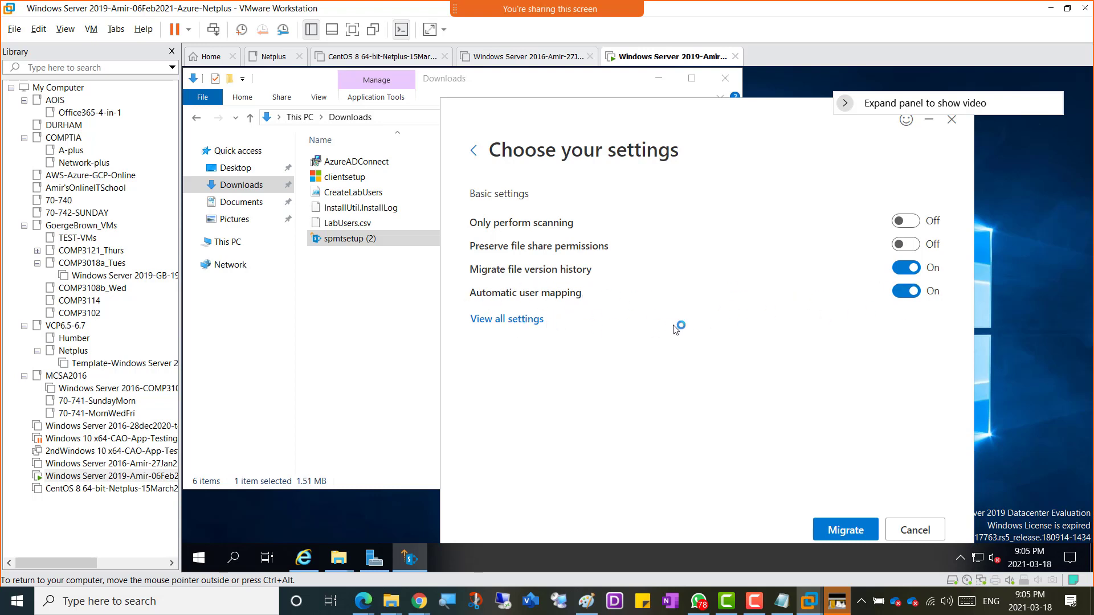
click(499, 322)
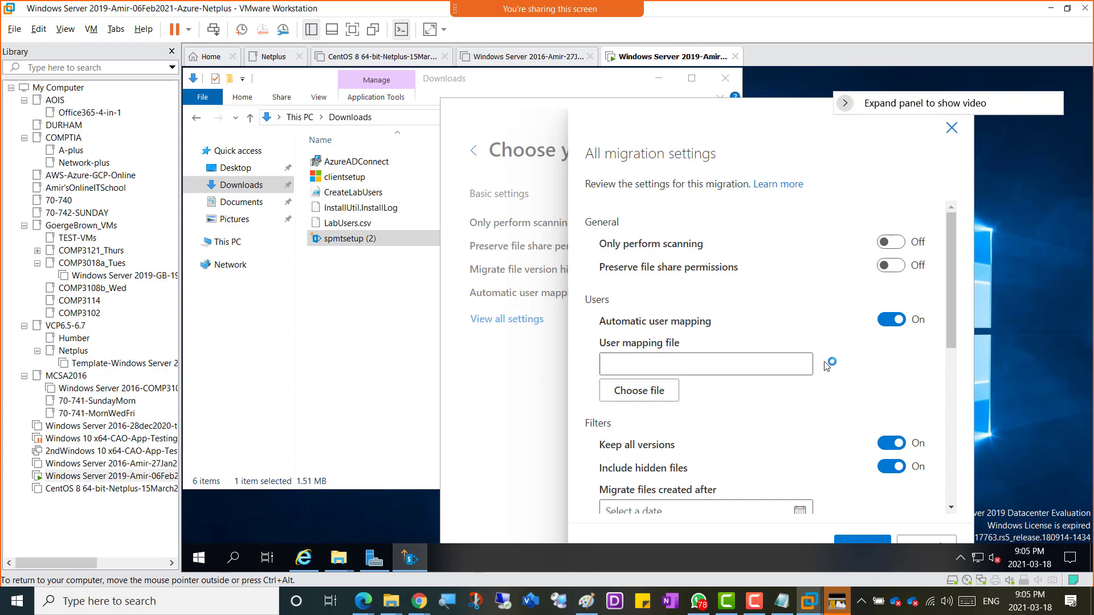
scroll(827, 365, down, 5)
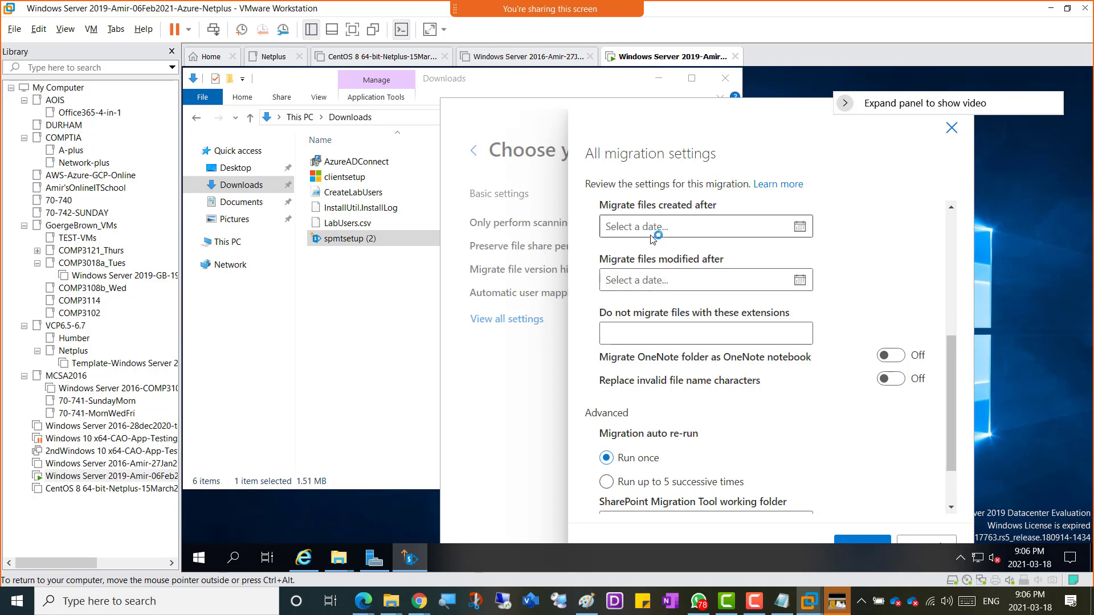
scroll(759, 405, down, 1)
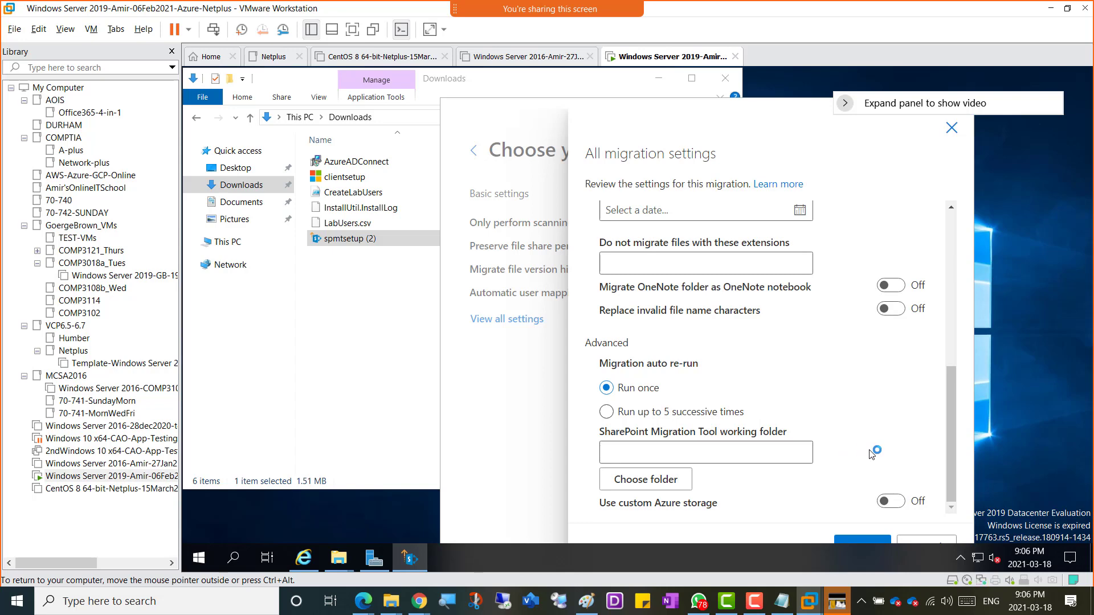
scroll(881, 456, up, 4)
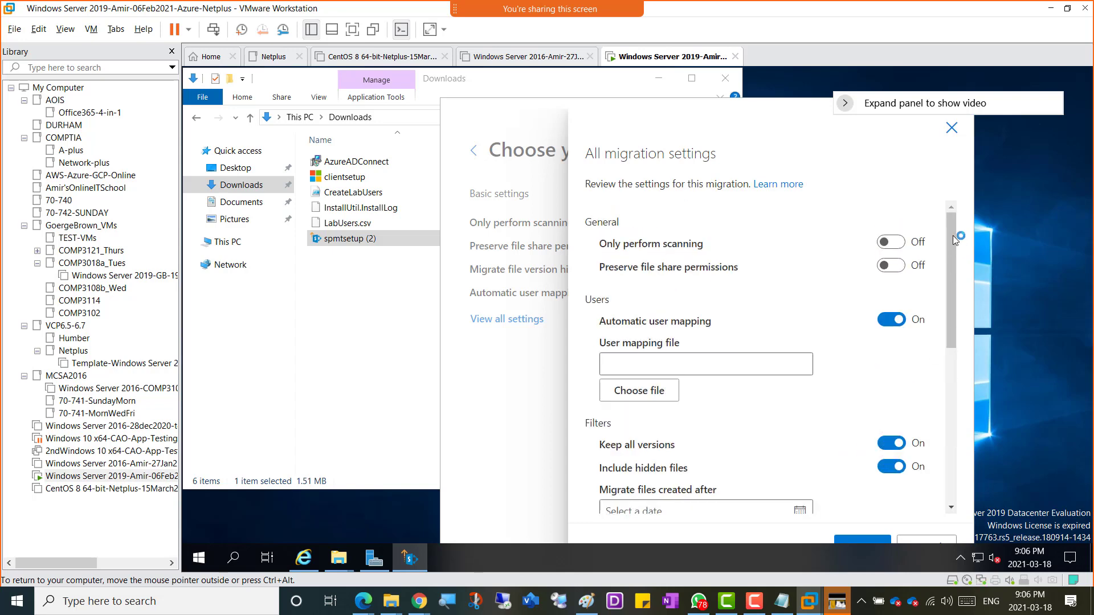
click(951, 126)
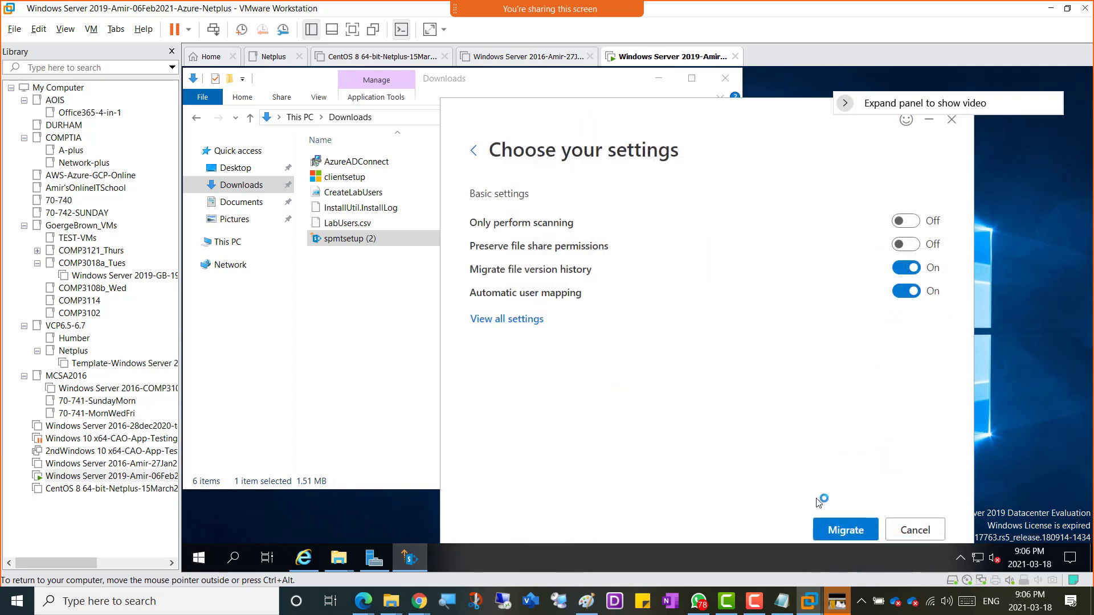
Step: Run the migration until all 29 of 29 items are migrated
click(838, 533)
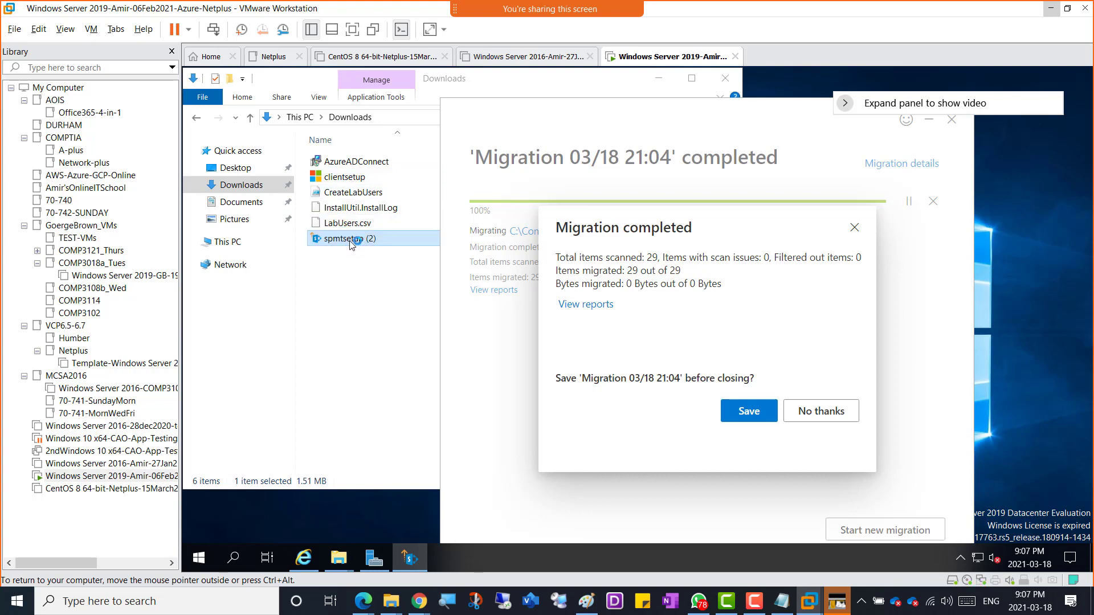
Step: Dismiss the Save migration prompt over the completed 'Migration 03/18 21:04' summary
click(745, 412)
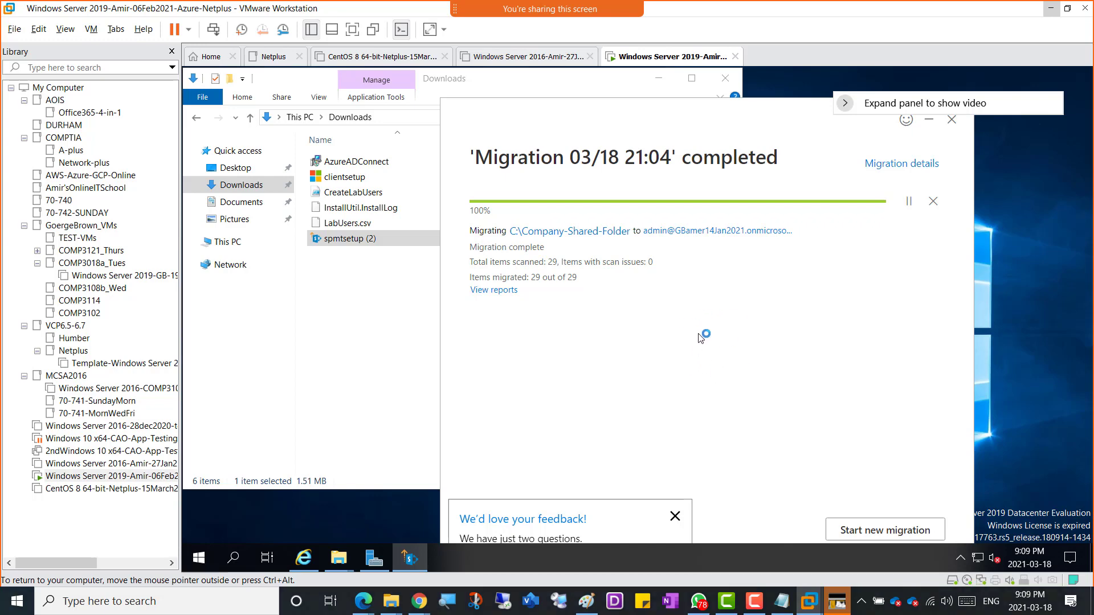
Step: Snip the virtual machine screen showing the completed 29-item migration with Win+Shift+S
key(super+shift+s)
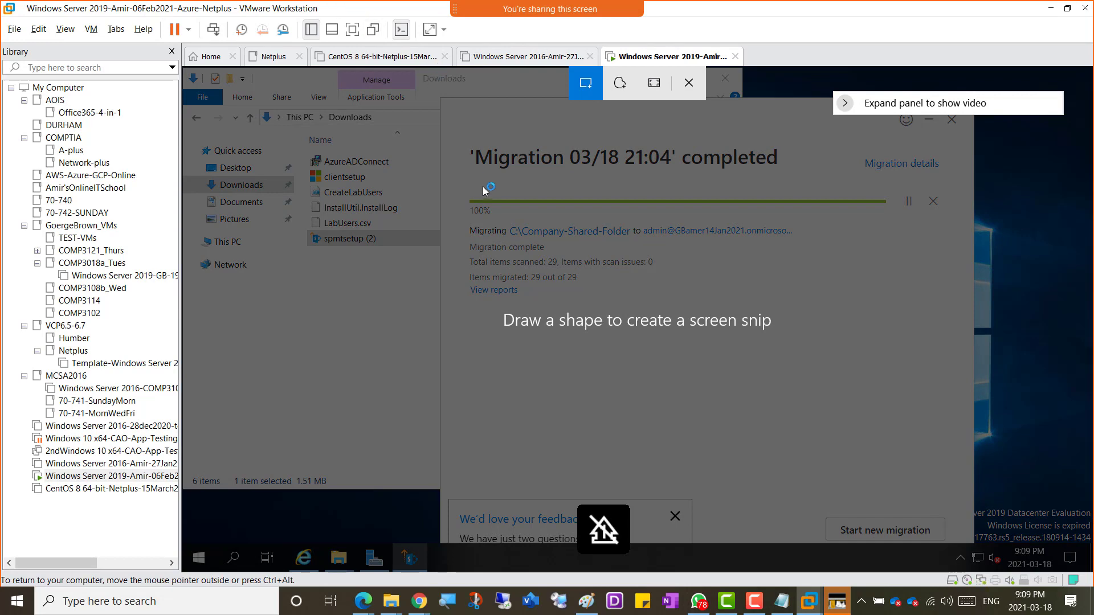
key(Escape)
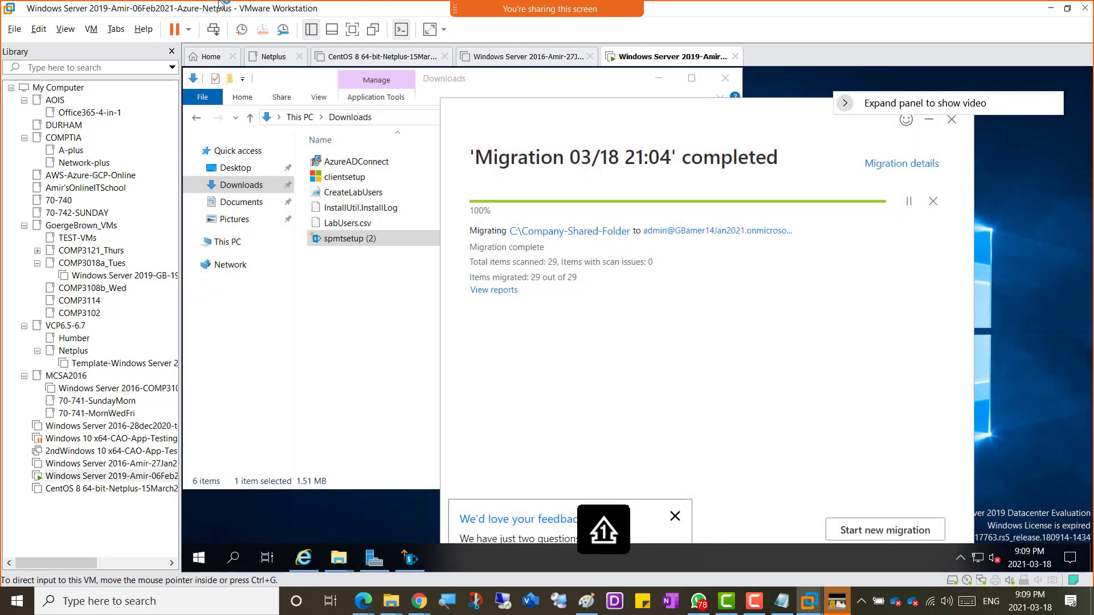
key(super+shift+s)
drag(152, 10, 1030, 549)
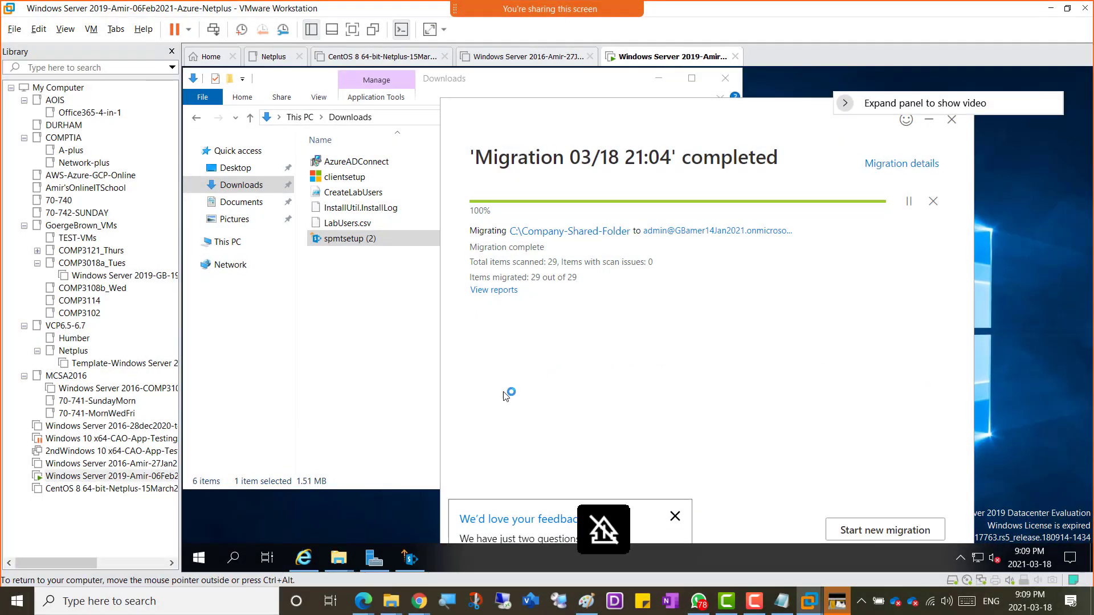
Step: In OneNote, add the caption 'Screenshot 9 - Spmt Migration Succeeded' and start a new line below
mouse_move(418, 601)
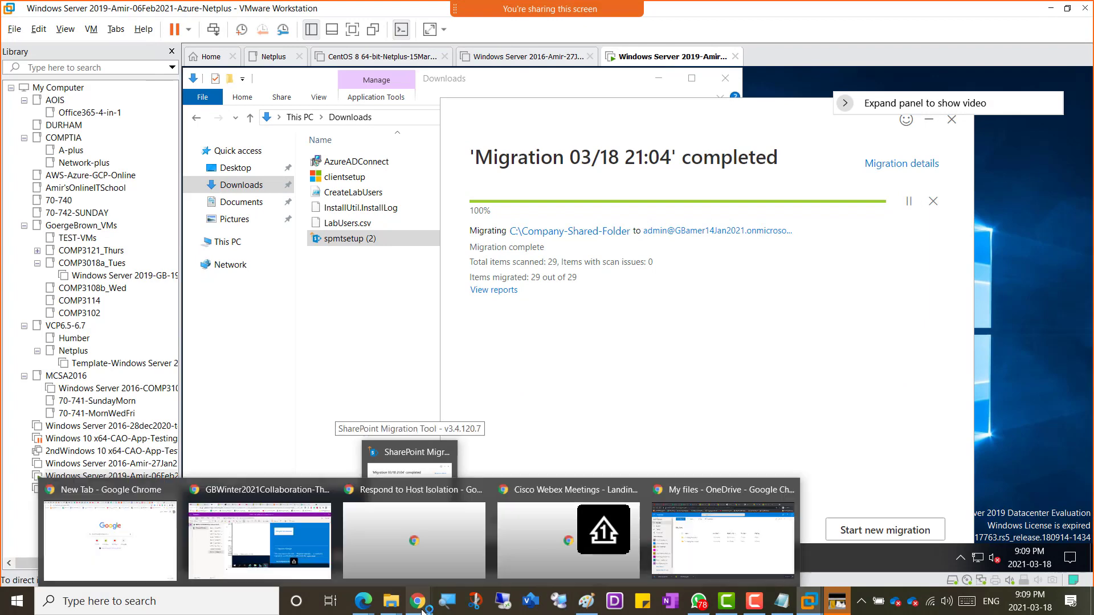
click(251, 550)
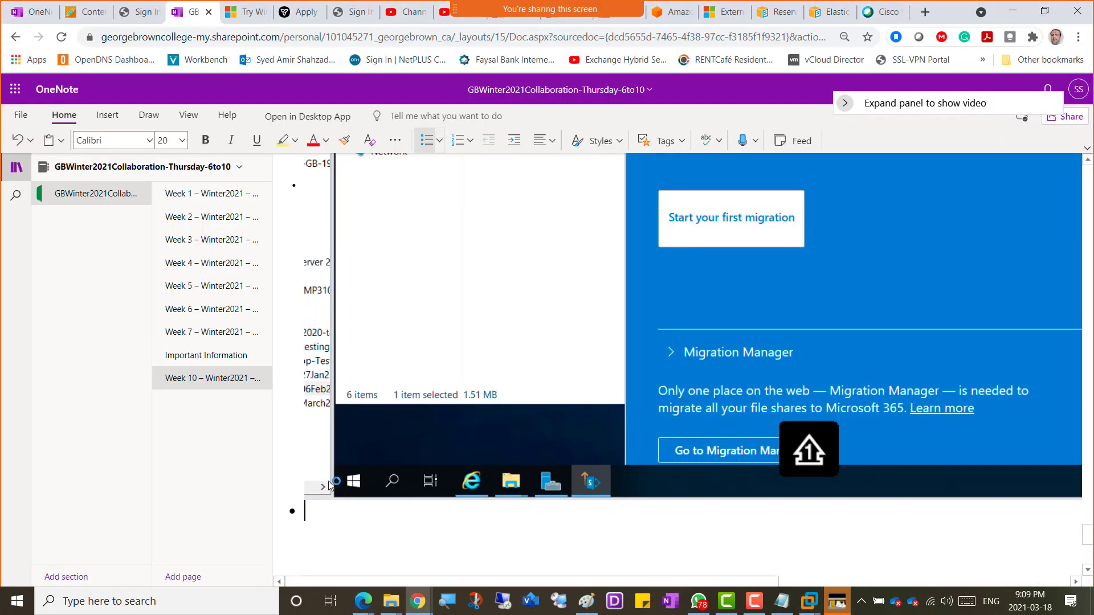
text(Screenshot)
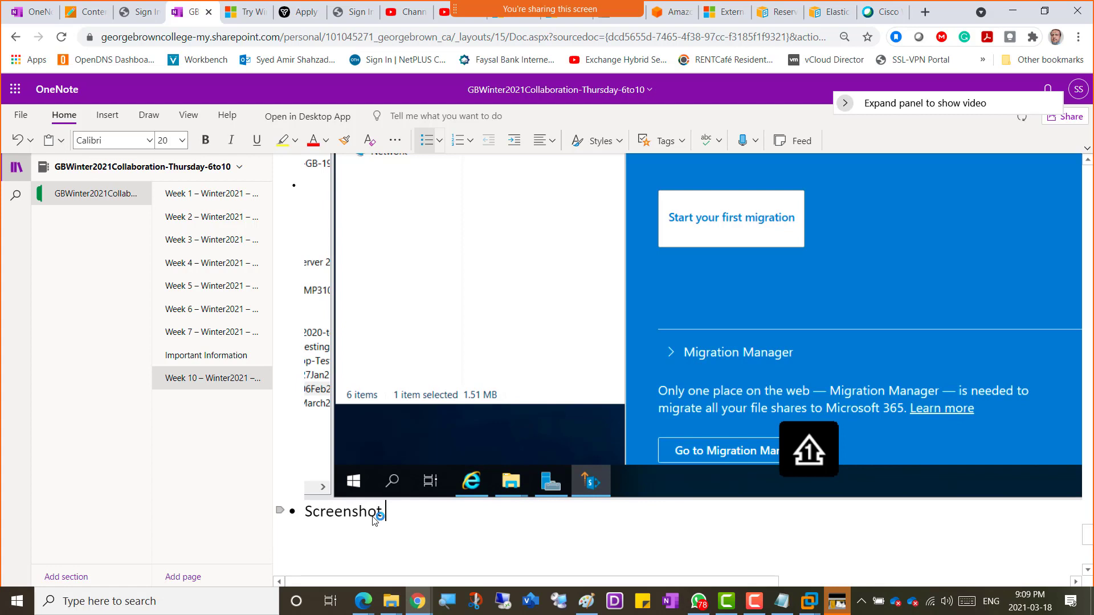
text( 9 - Spmt Migra)
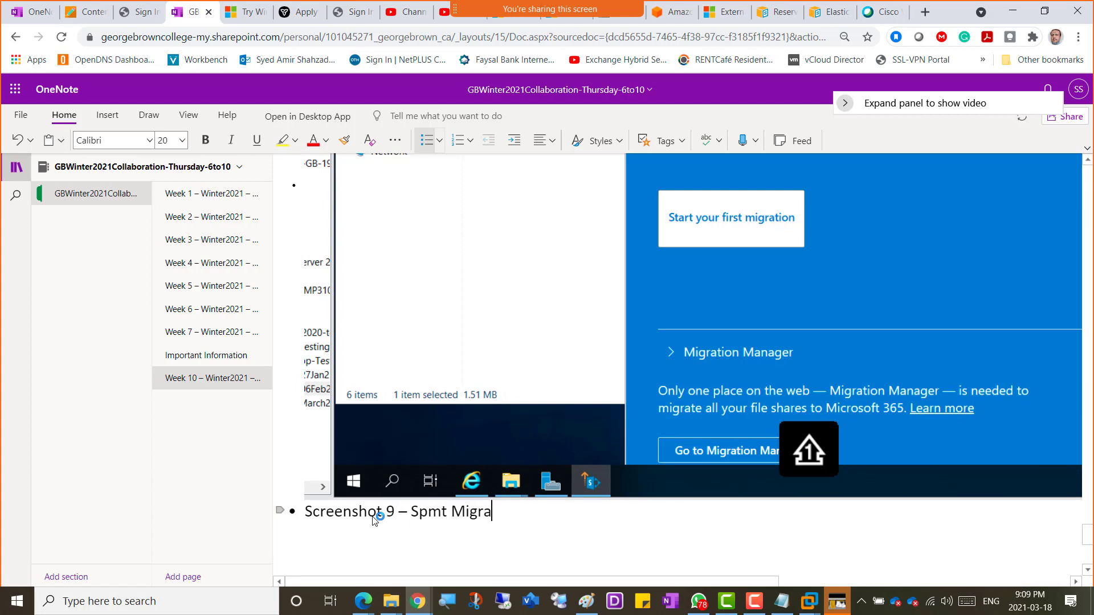
text(tion Succeed)
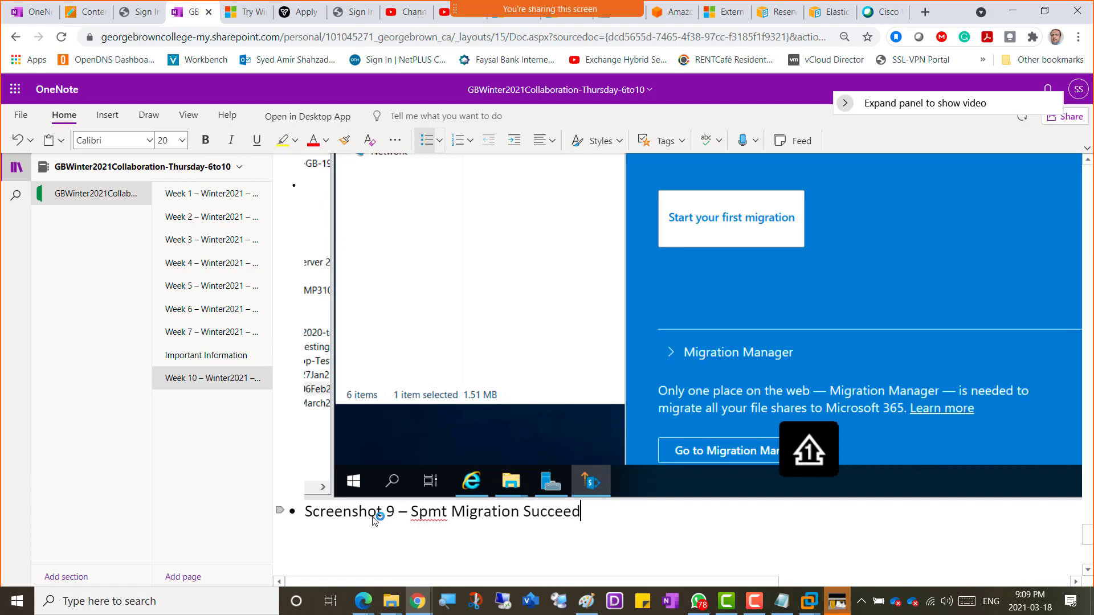
text(ed)
key(Return)
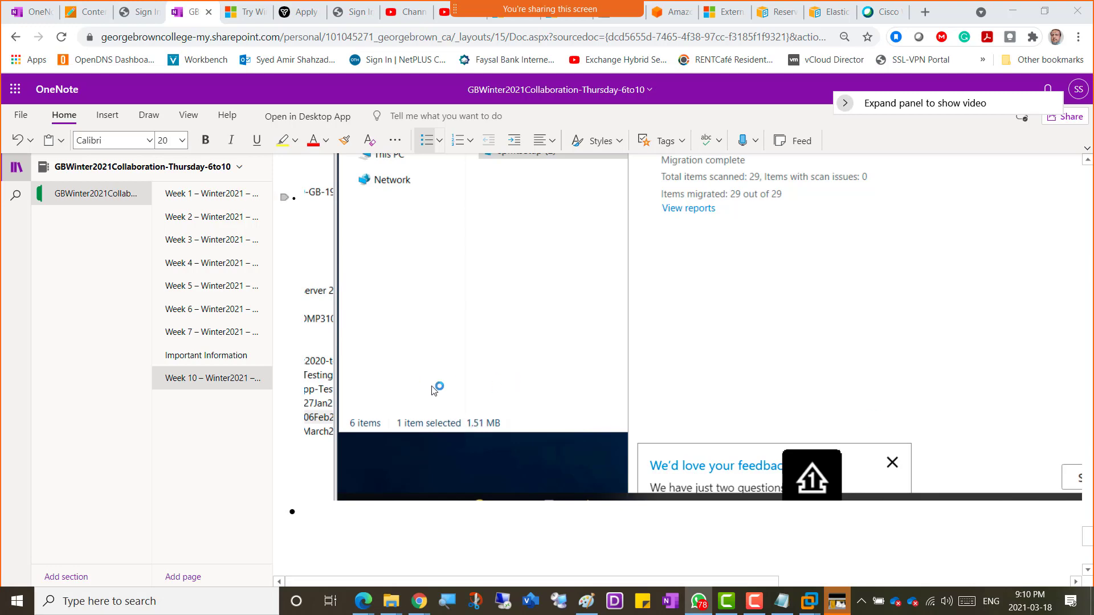
Step: Check the Windows Server VM's migration, then view OneDrive My files showing CompanyFiles-Cloud's 29 items
key(alt+Tab)
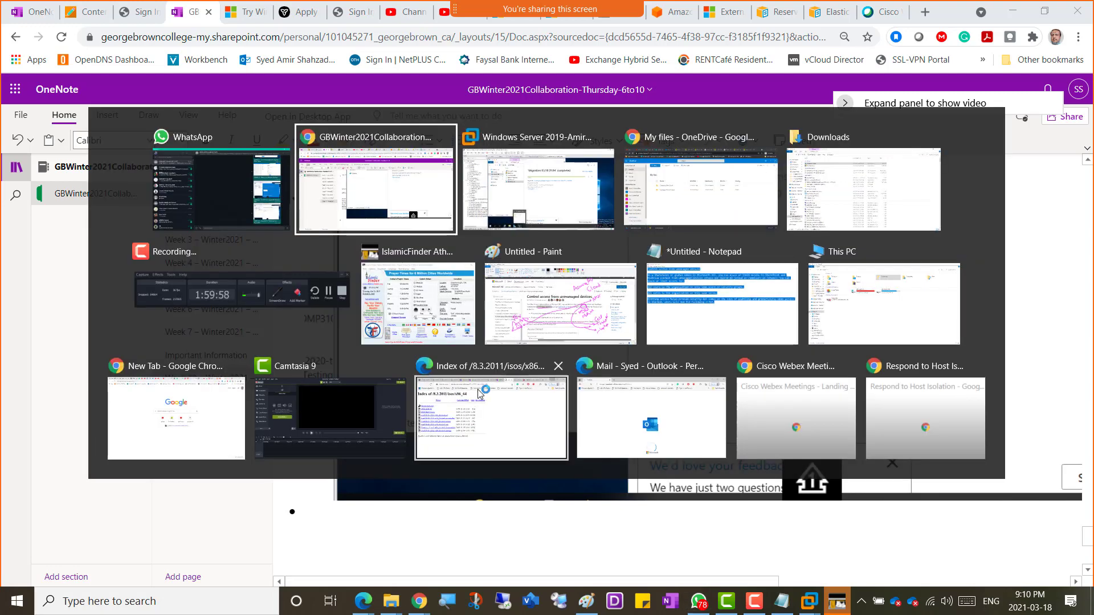
key(alt+Tab)
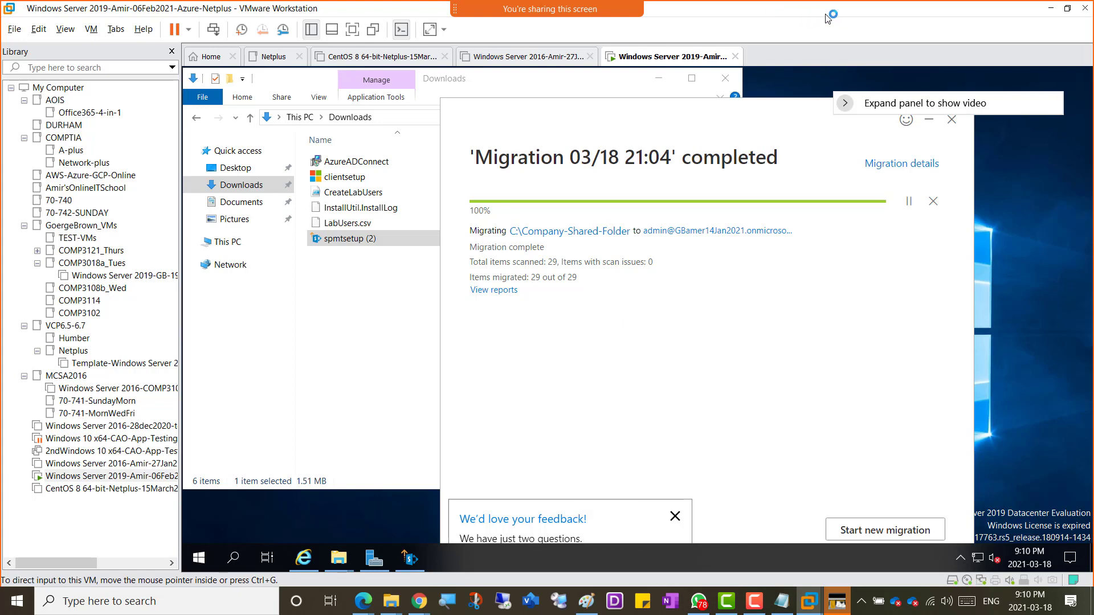
key(alt+Tab)
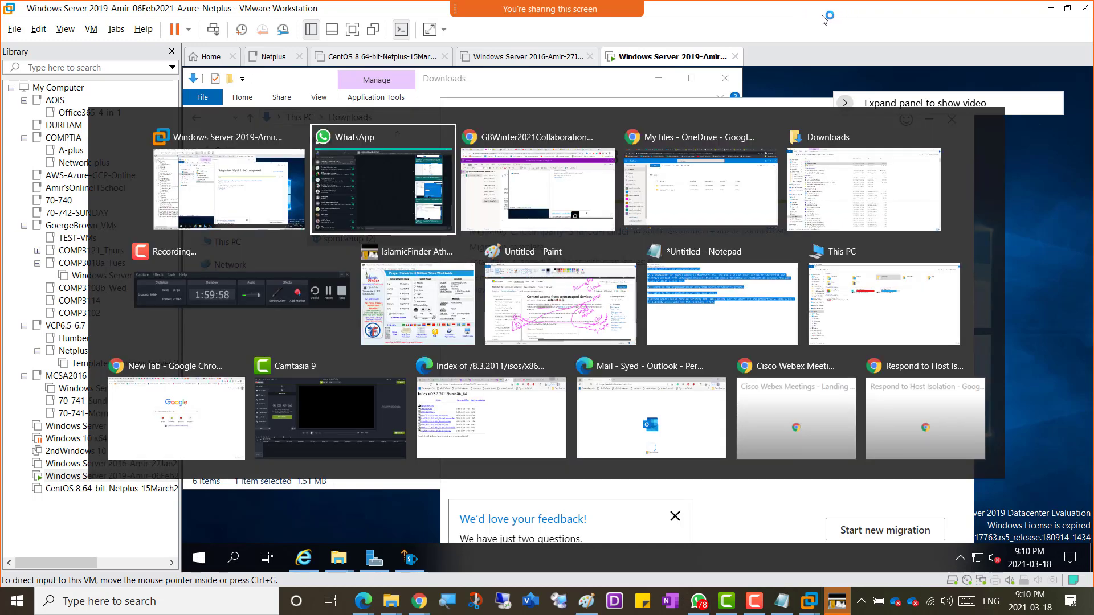
key(Tab)
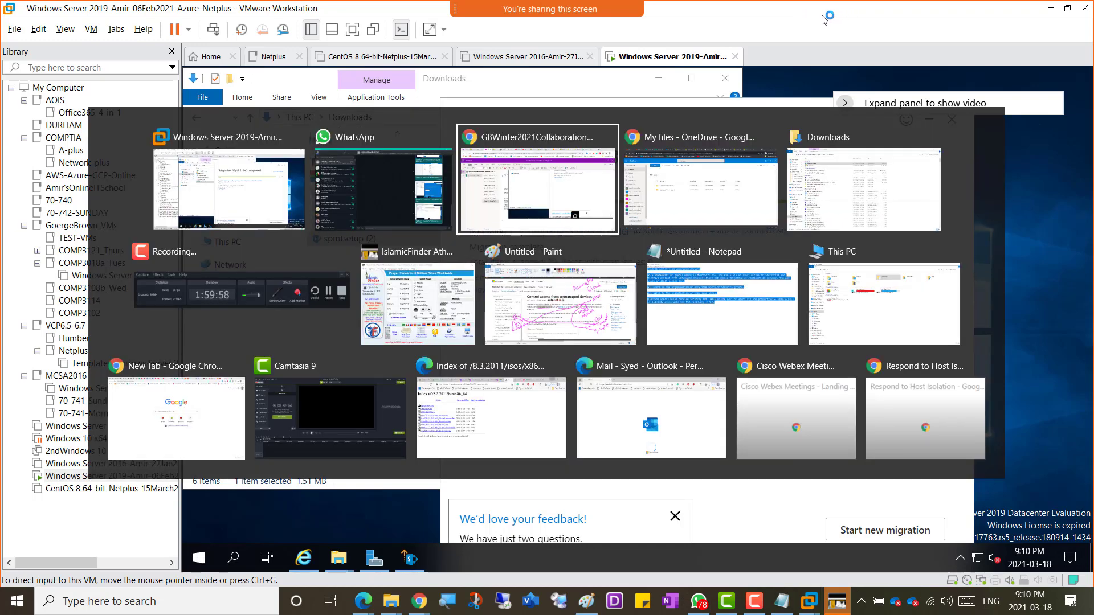
key(Tab)
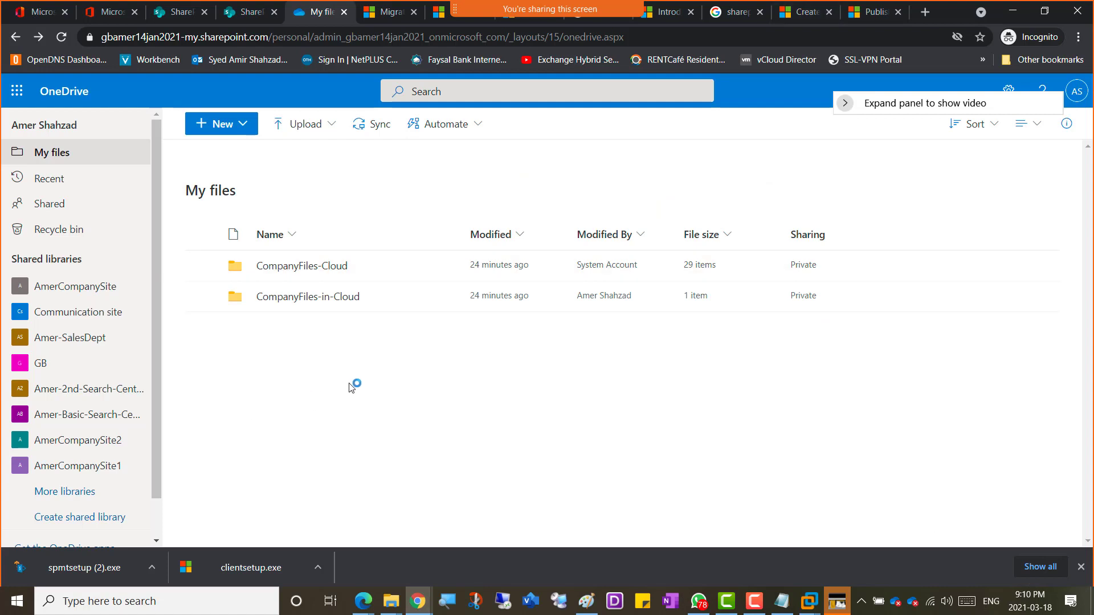
Step: Open the SharePoint admin center's Migration page and scroll to the Mover option for cloud environments
click(171, 15)
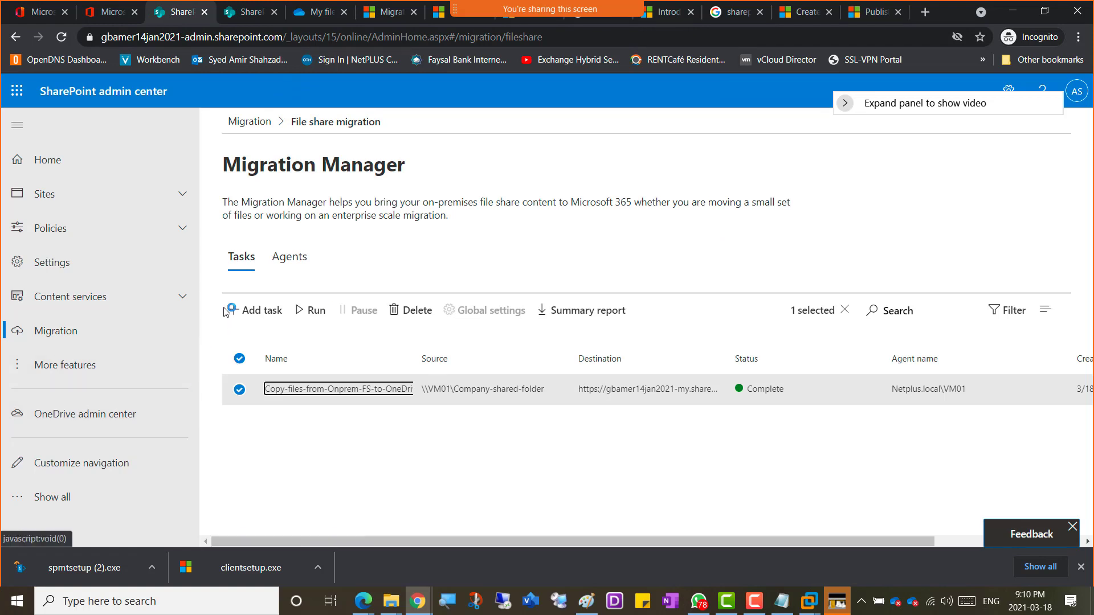
click(66, 329)
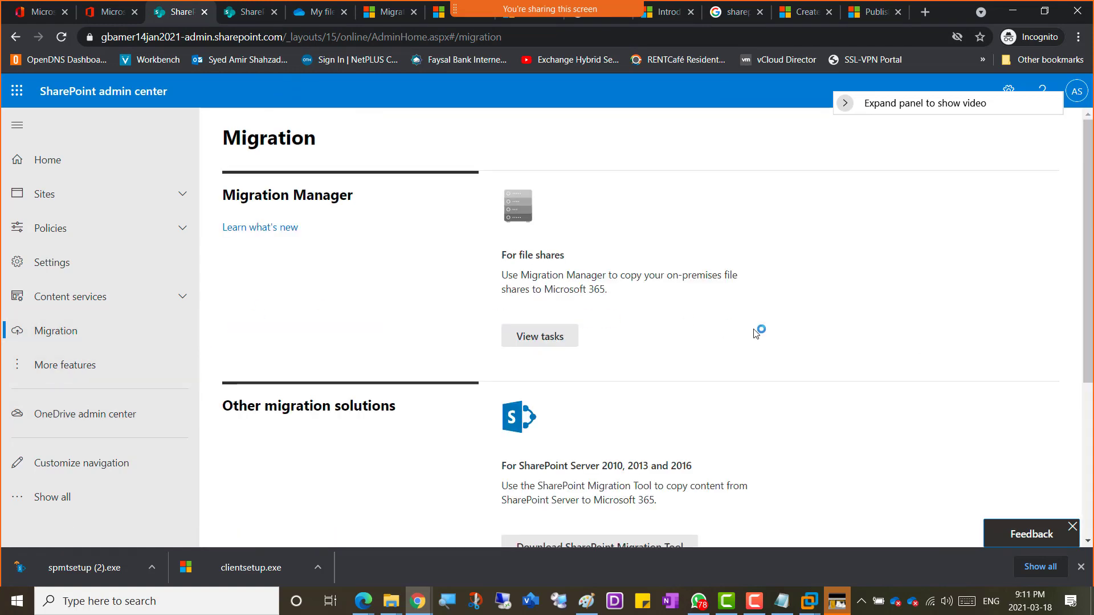
scroll(648, 329, down, 1)
scroll(648, 329, down, 3)
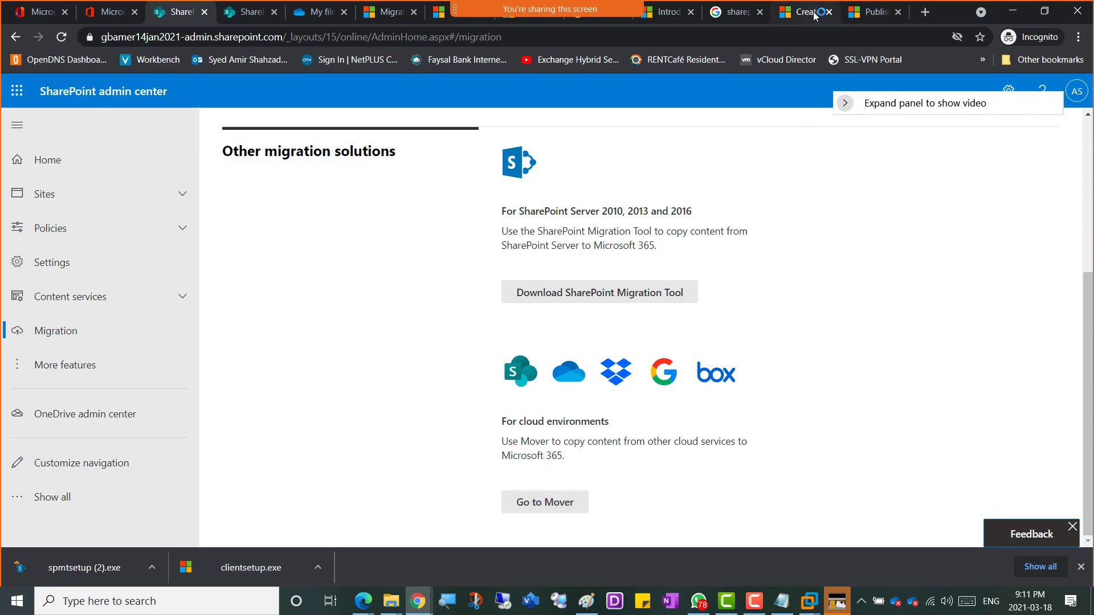
click(874, 14)
Step: Search 'sharepoint online mover' and open Mover's connector page at mover.io/connectors/sharepoint
click(764, 42)
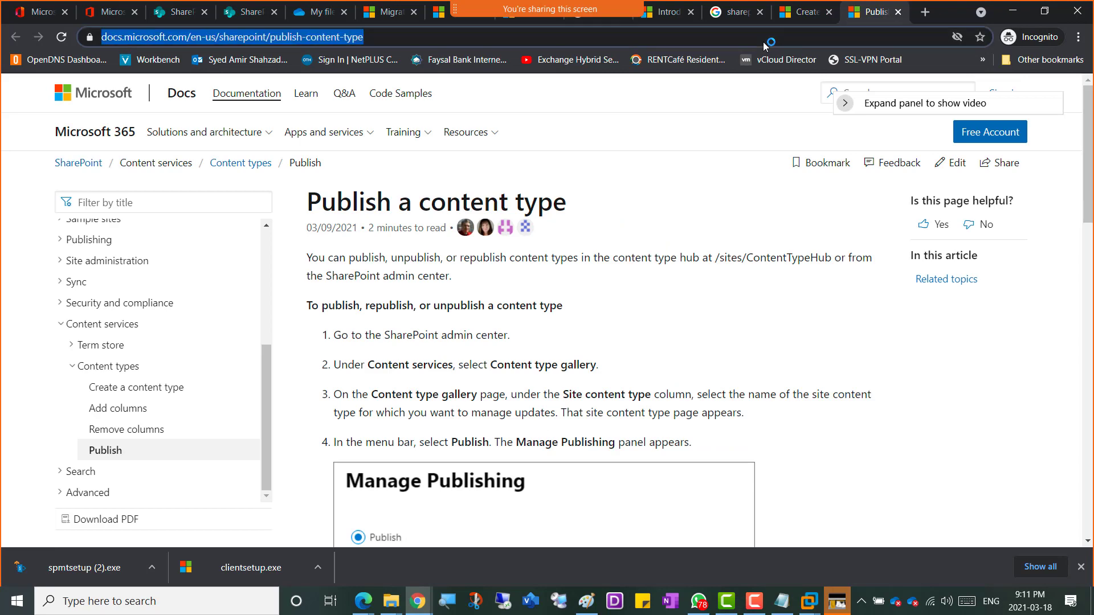
text(sh)
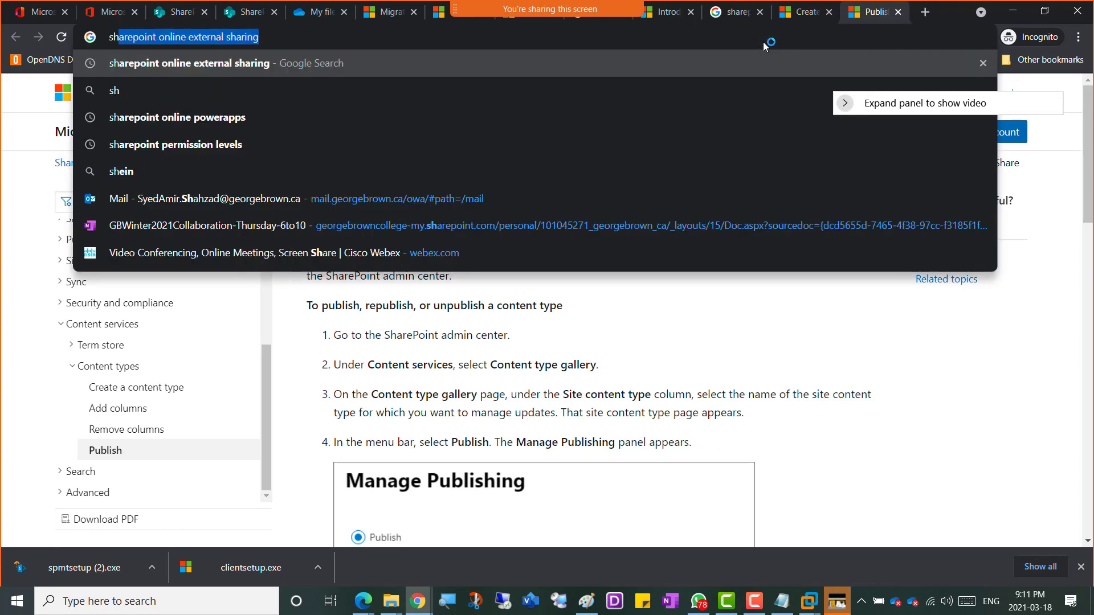
text(arepoint online mover)
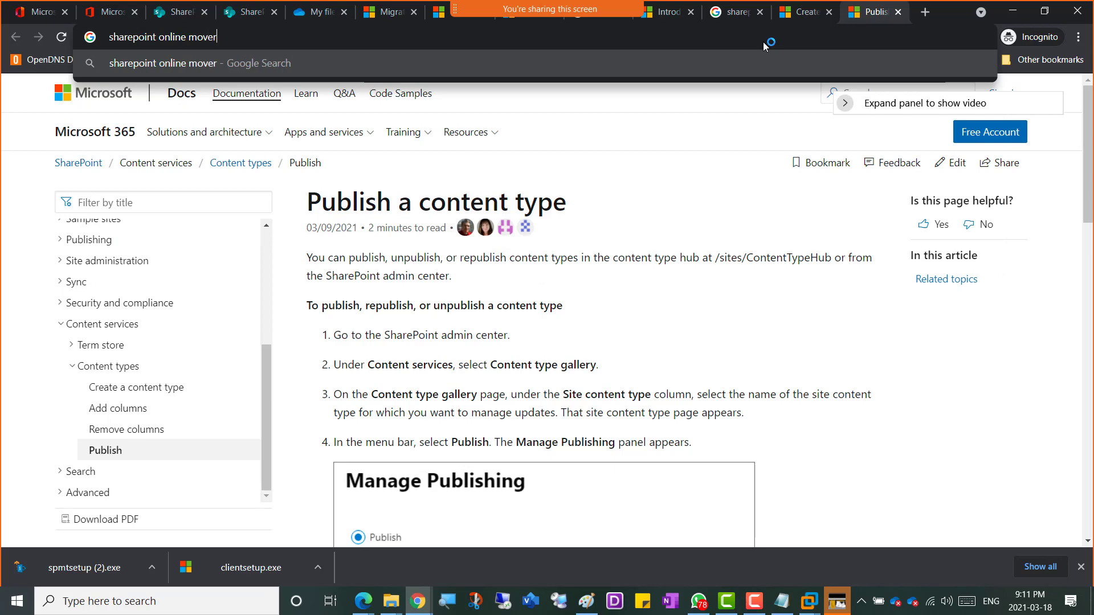
key(Return)
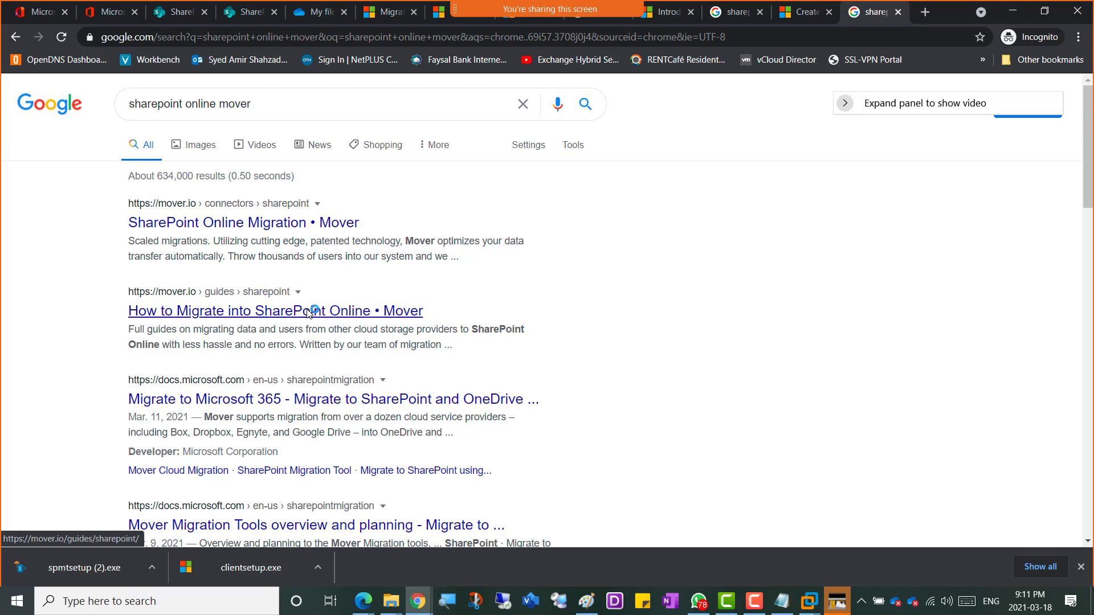
click(275, 226)
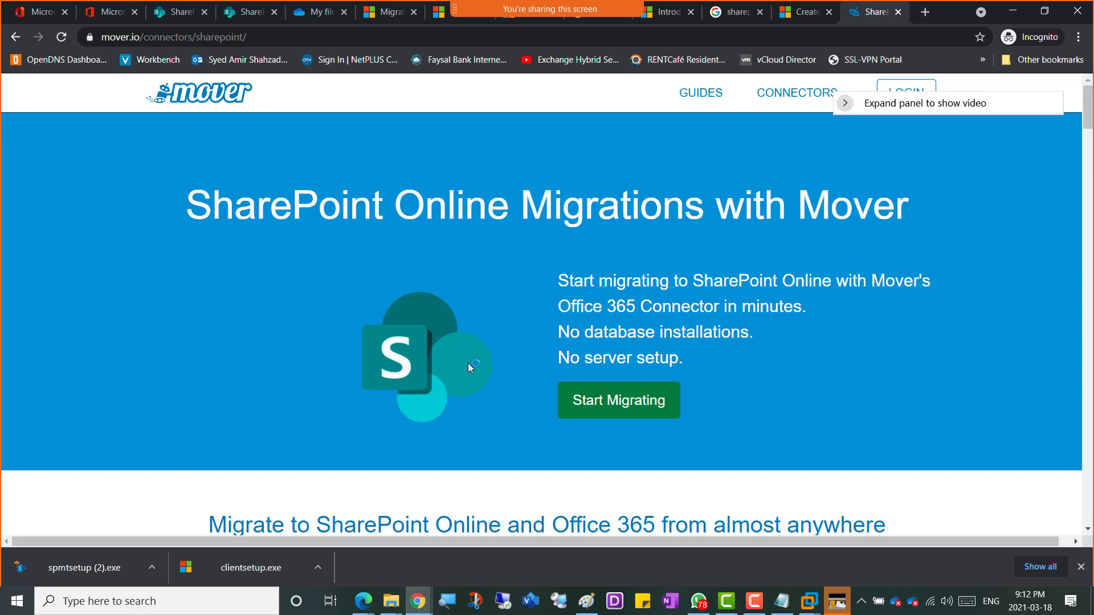
Step: Scroll past the connector page's security, speed and install-free features down to The Gritty Details
scroll(467, 363, down, 3)
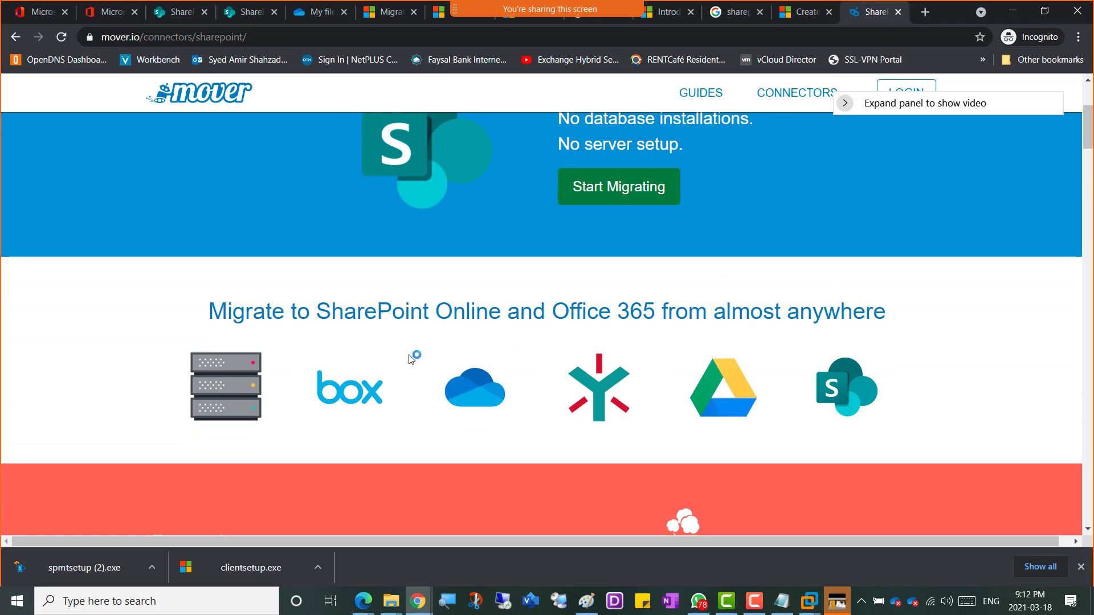
scroll(402, 361, down, 4)
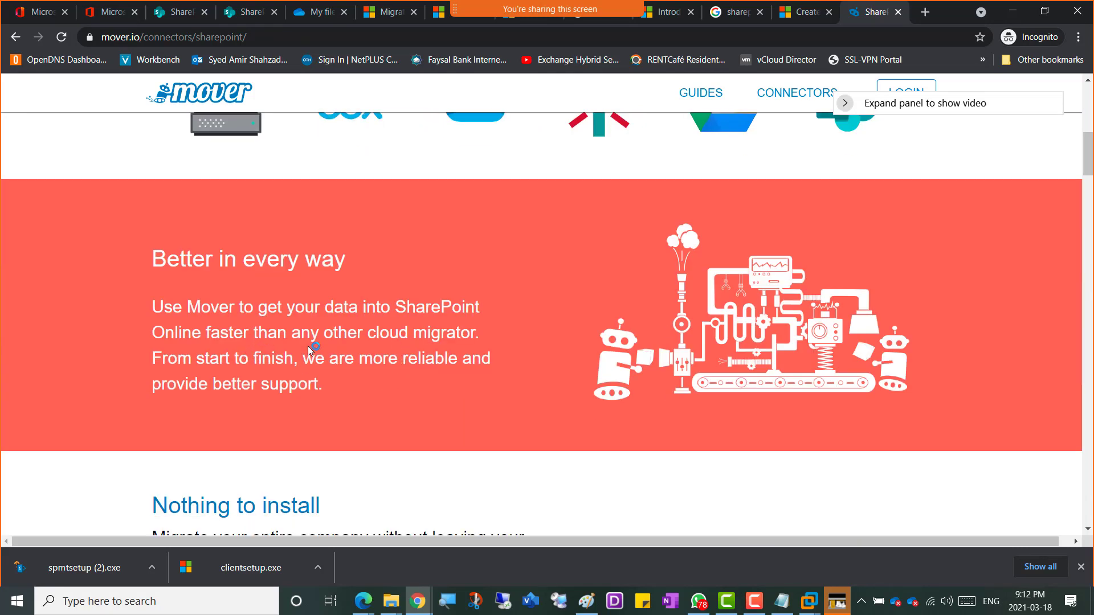
scroll(309, 349, down, 5)
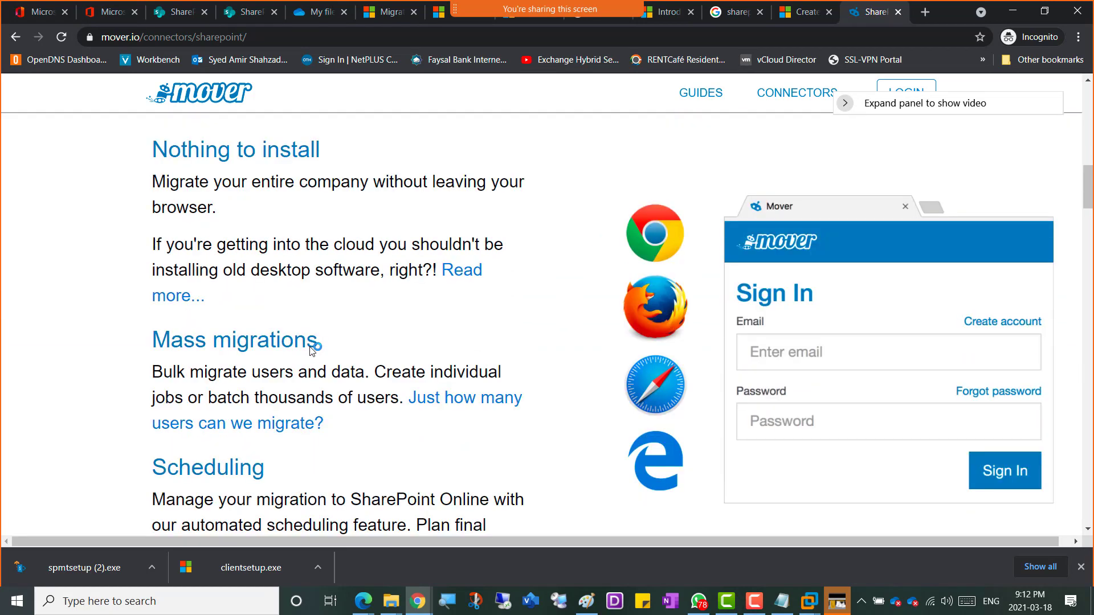
scroll(312, 350, up, 2)
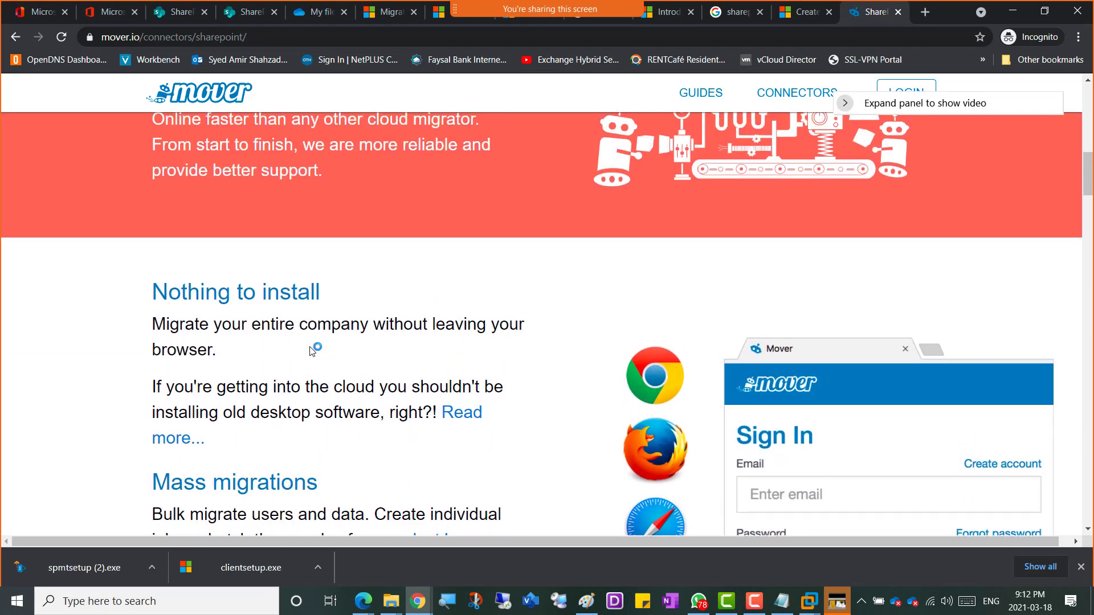
scroll(312, 349, up, 2)
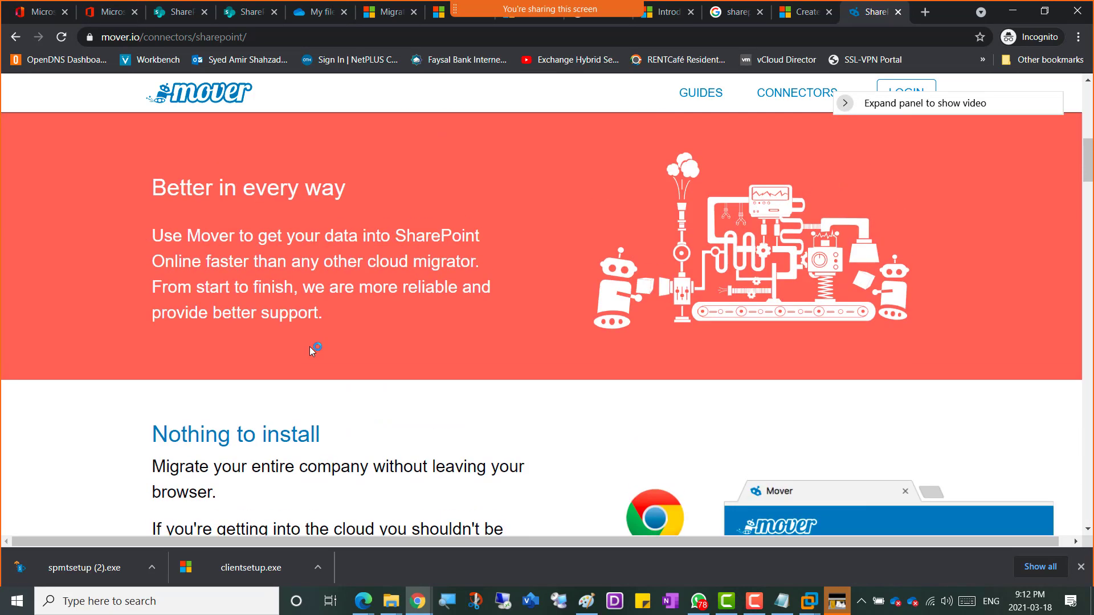
scroll(310, 346, down, 2)
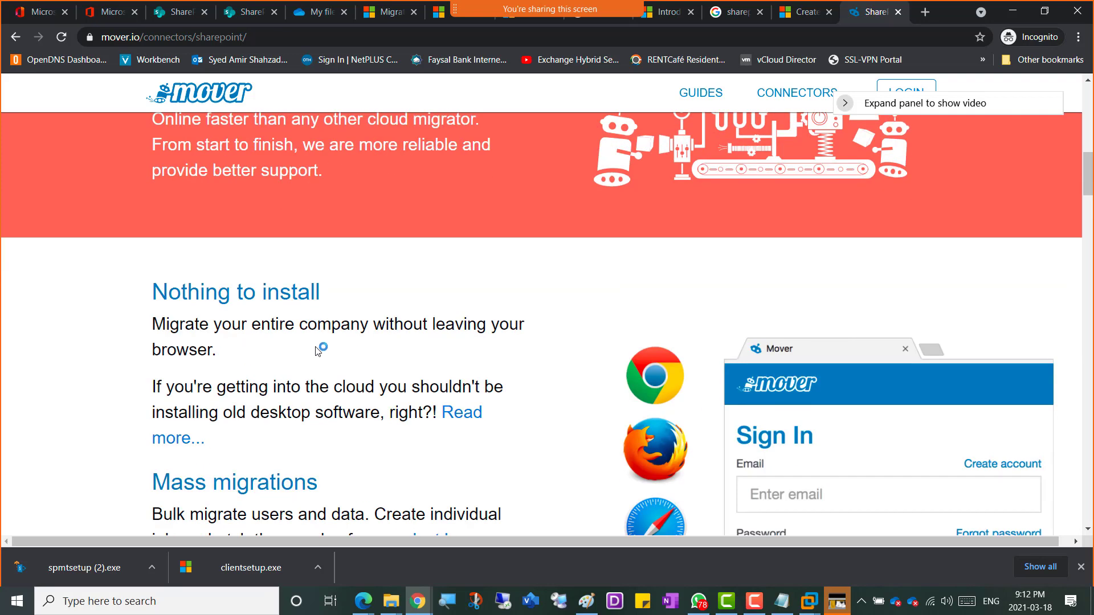
scroll(317, 351, down, 4)
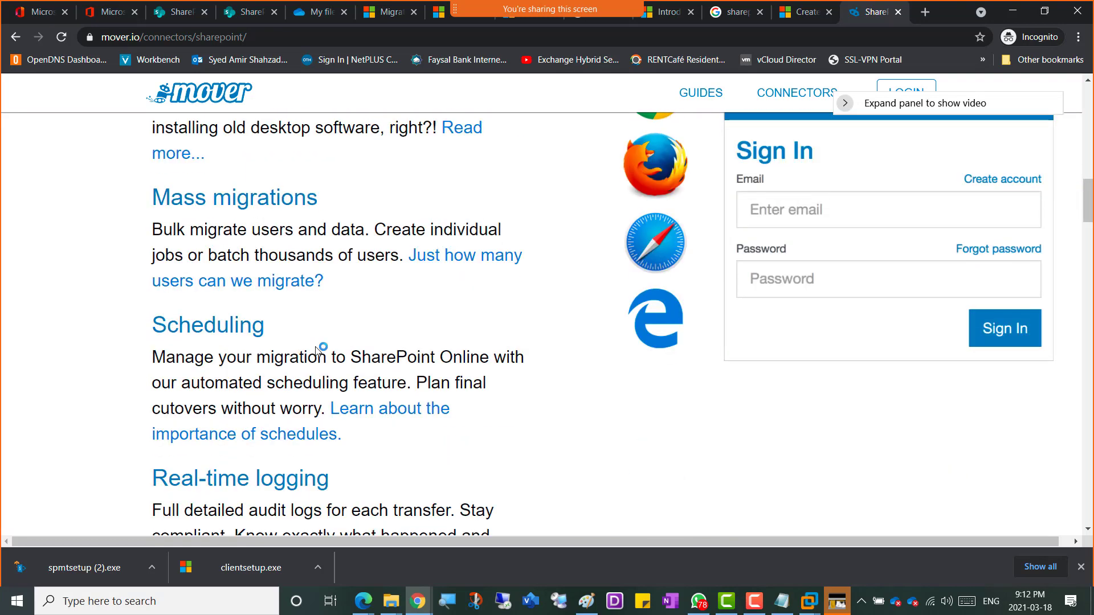
scroll(317, 349, down, 5)
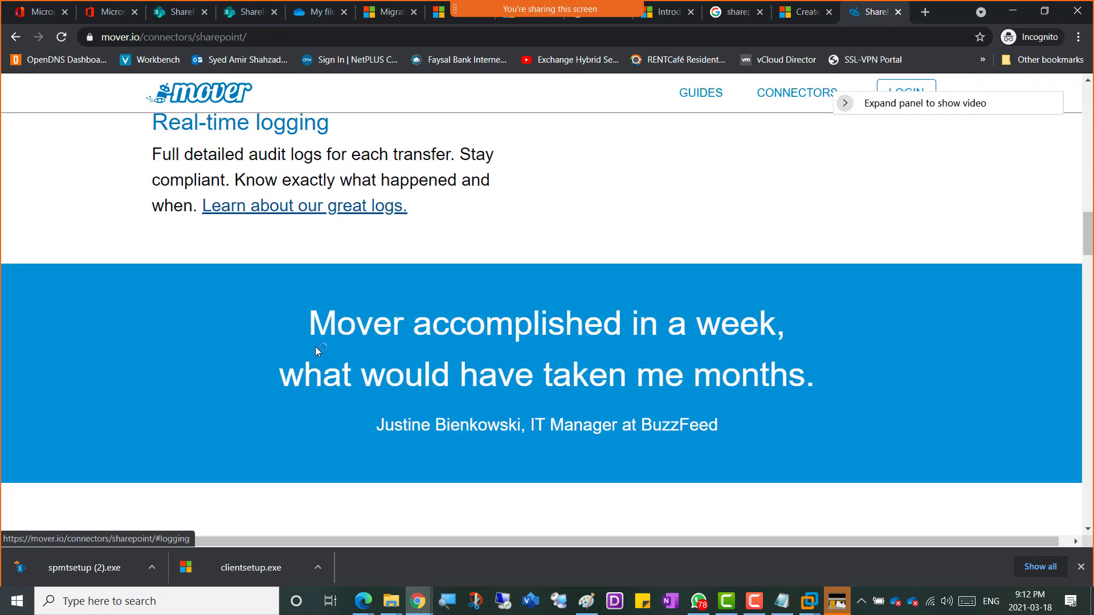
scroll(317, 350, down, 4)
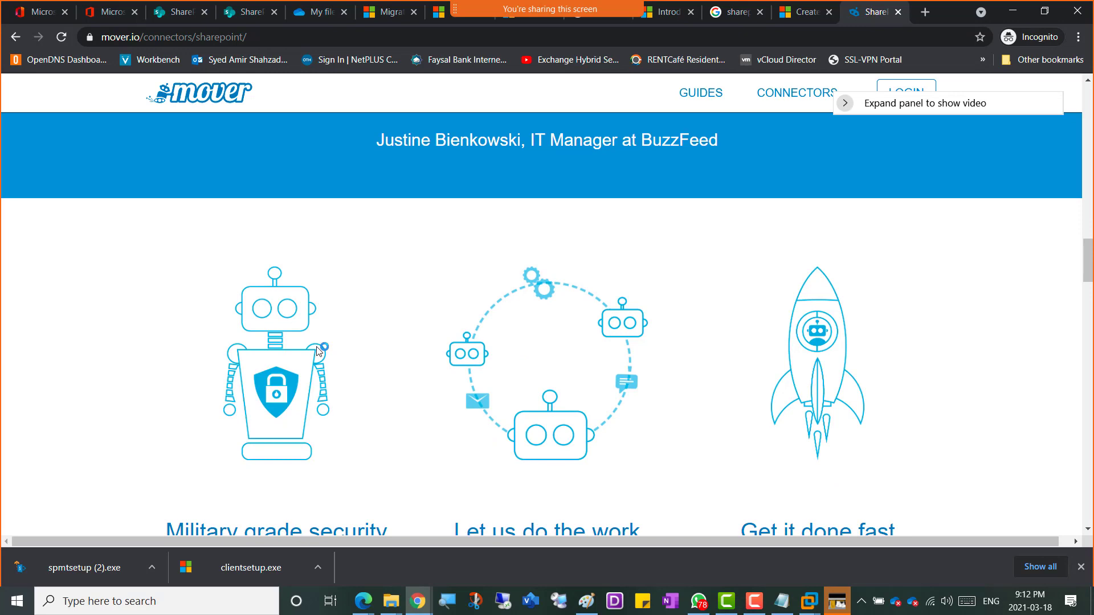
scroll(316, 350, down, 4)
scroll(318, 349, down, 2)
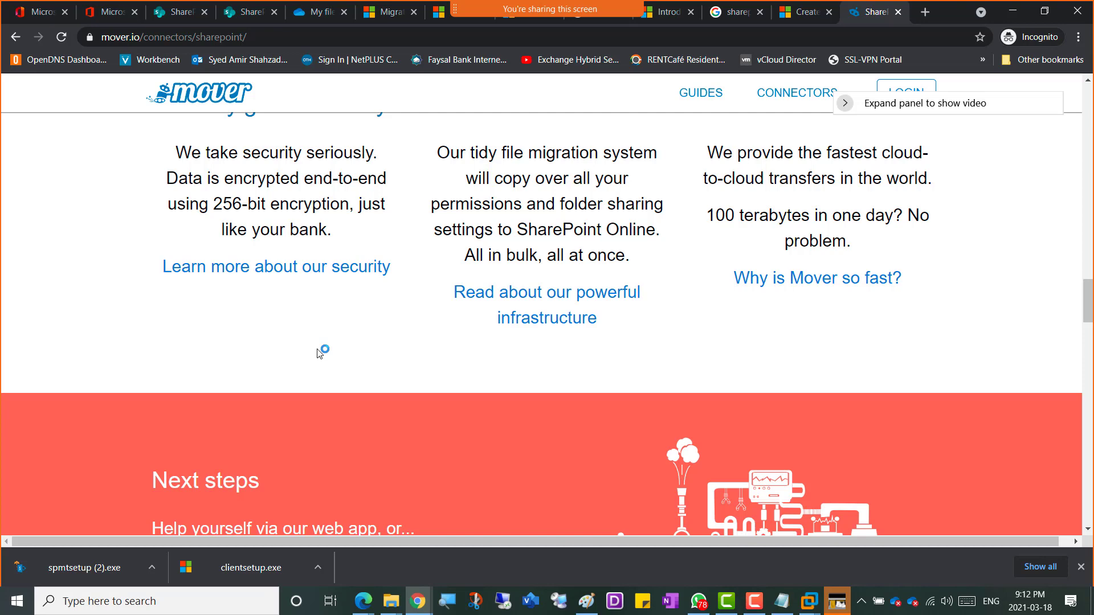
scroll(317, 349, down, 4)
scroll(317, 350, down, 6)
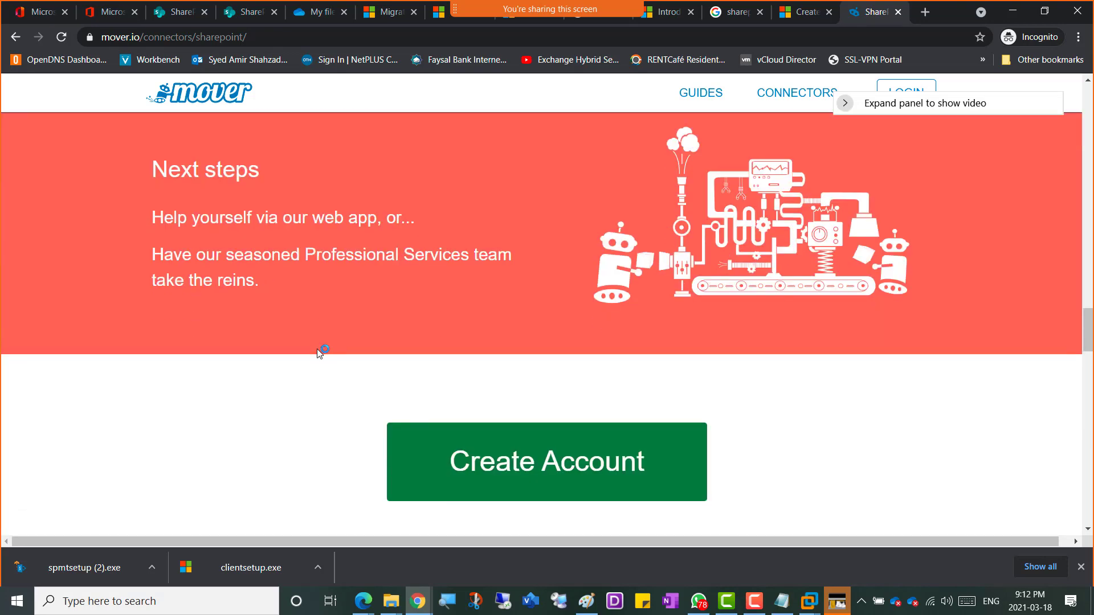
scroll(317, 349, up, 3)
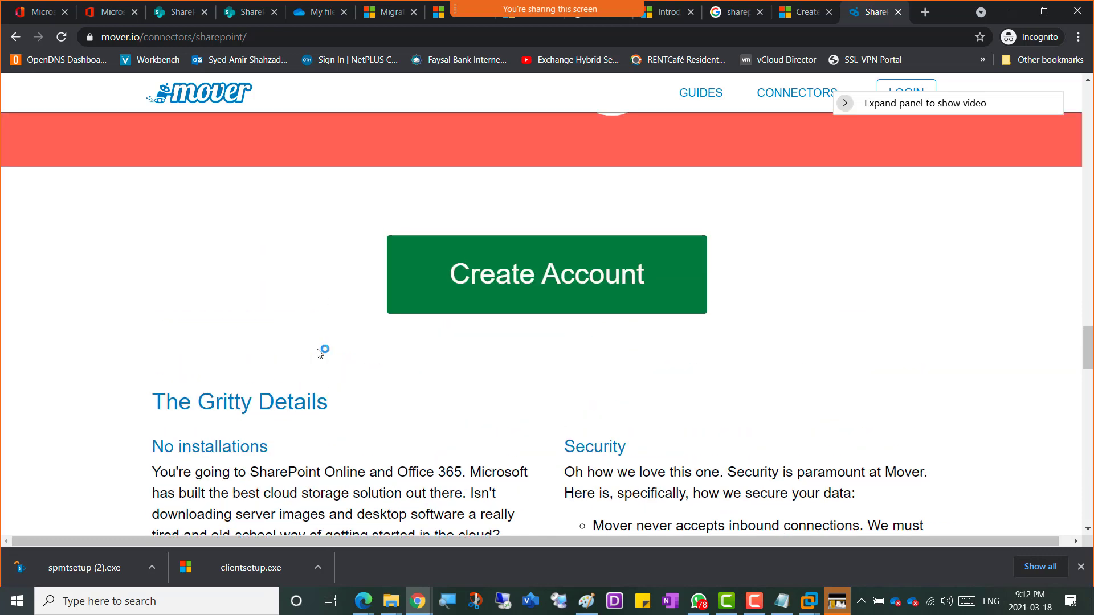
Step: Read The Gritty Details on installation, security, scaling and scheduling, then return to the Migration tab
scroll(142, 377, down, 2)
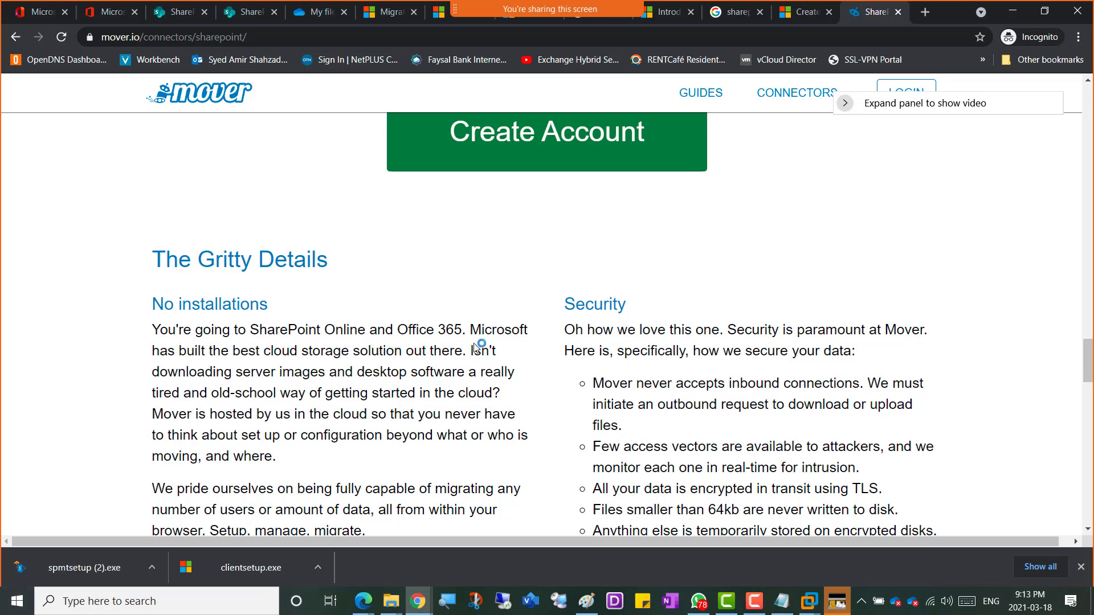
scroll(479, 346, down, 1)
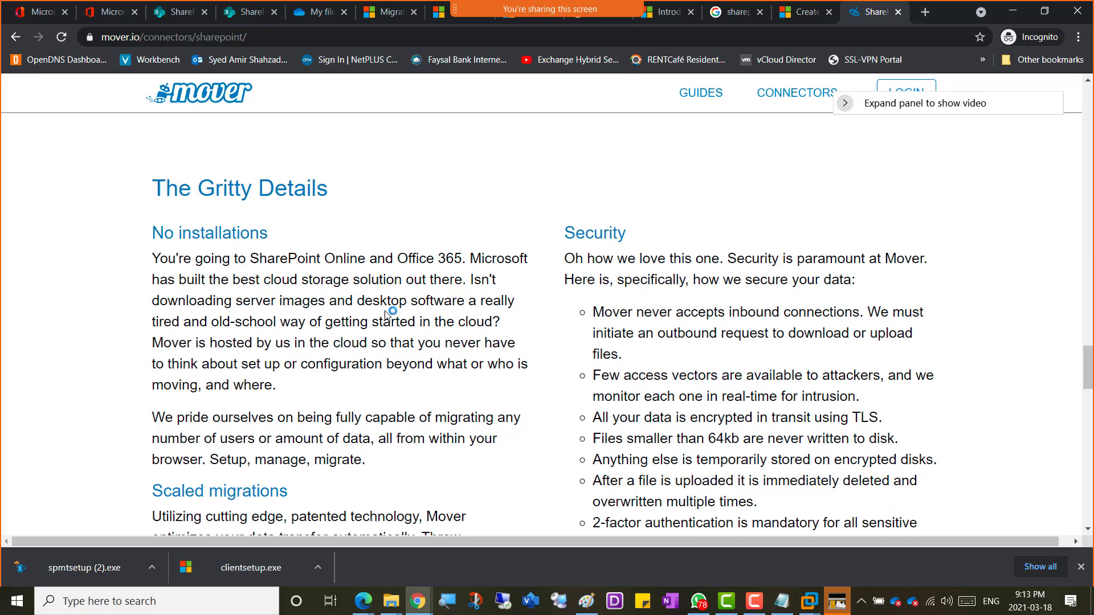
scroll(459, 339, down, 5)
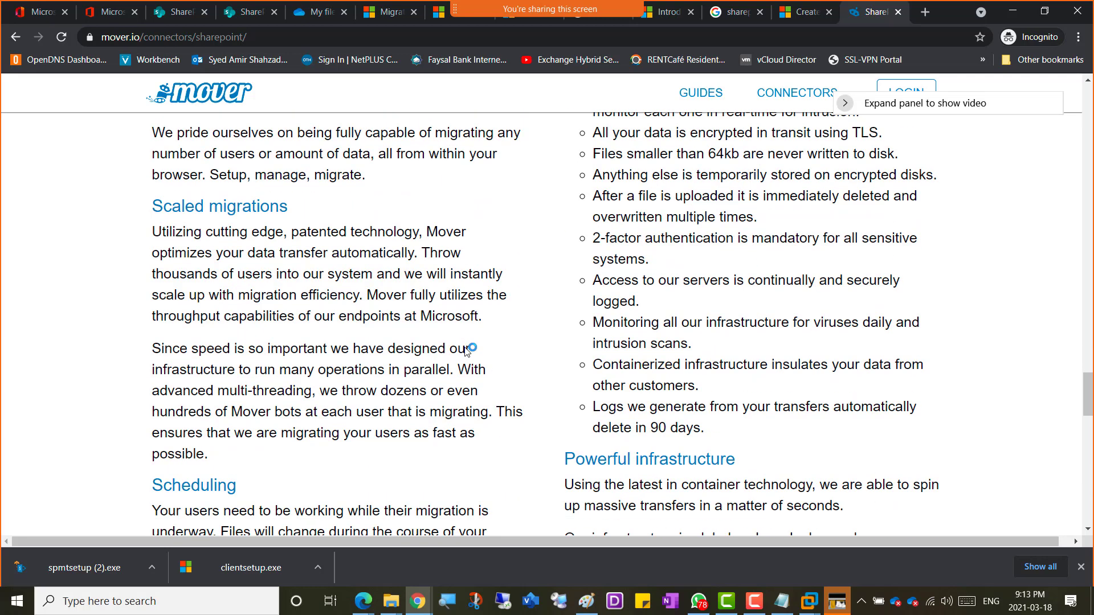
scroll(466, 350, down, 1)
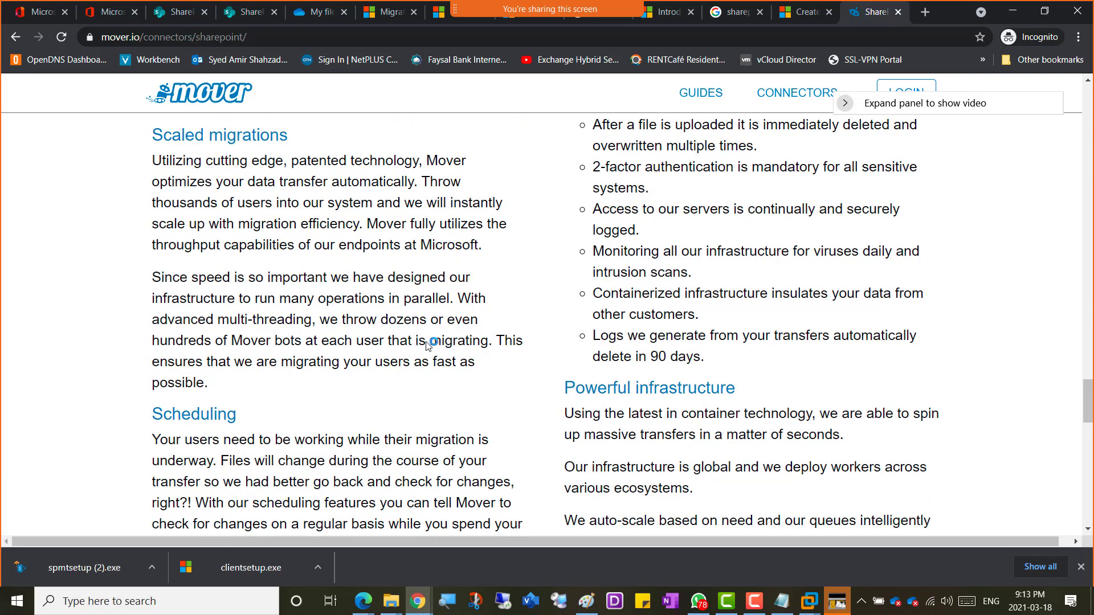
scroll(428, 344, down, 5)
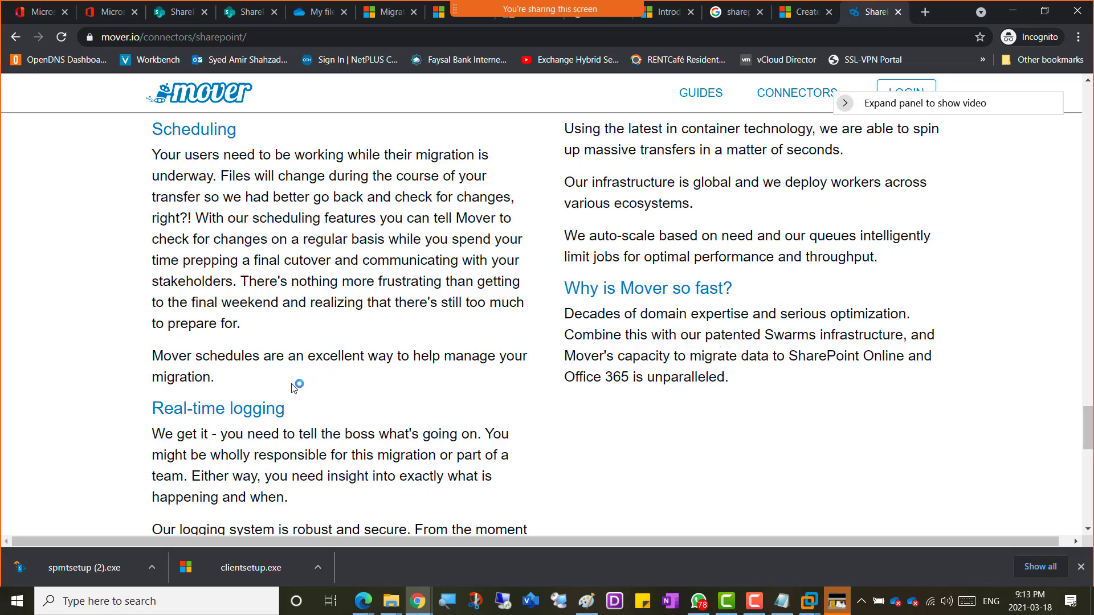
scroll(294, 388, down, 6)
scroll(299, 386, up, 20)
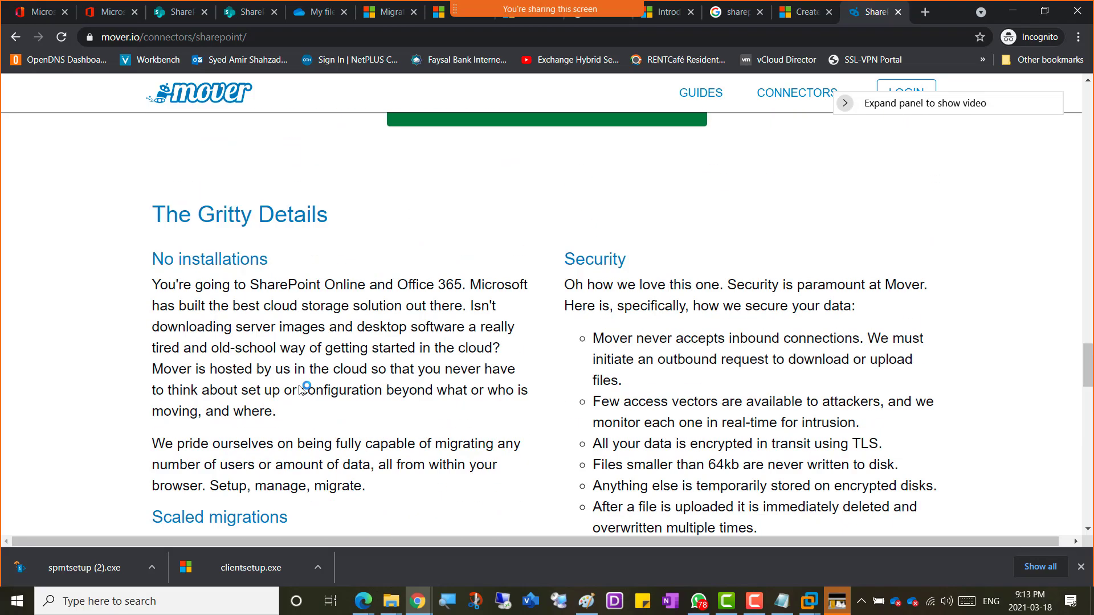
scroll(300, 386, up, 20)
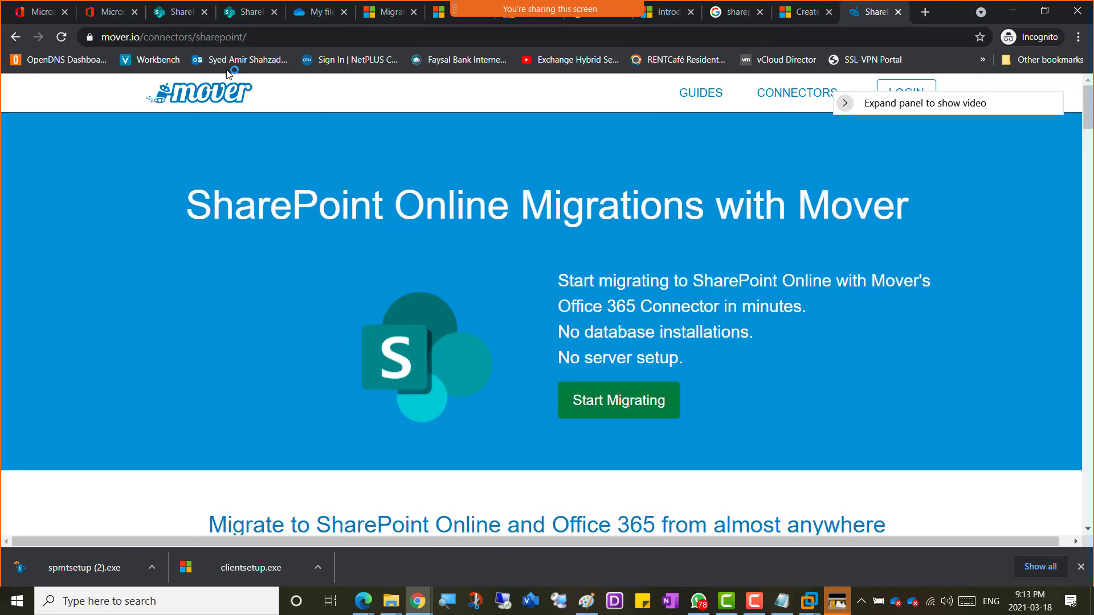
click(179, 12)
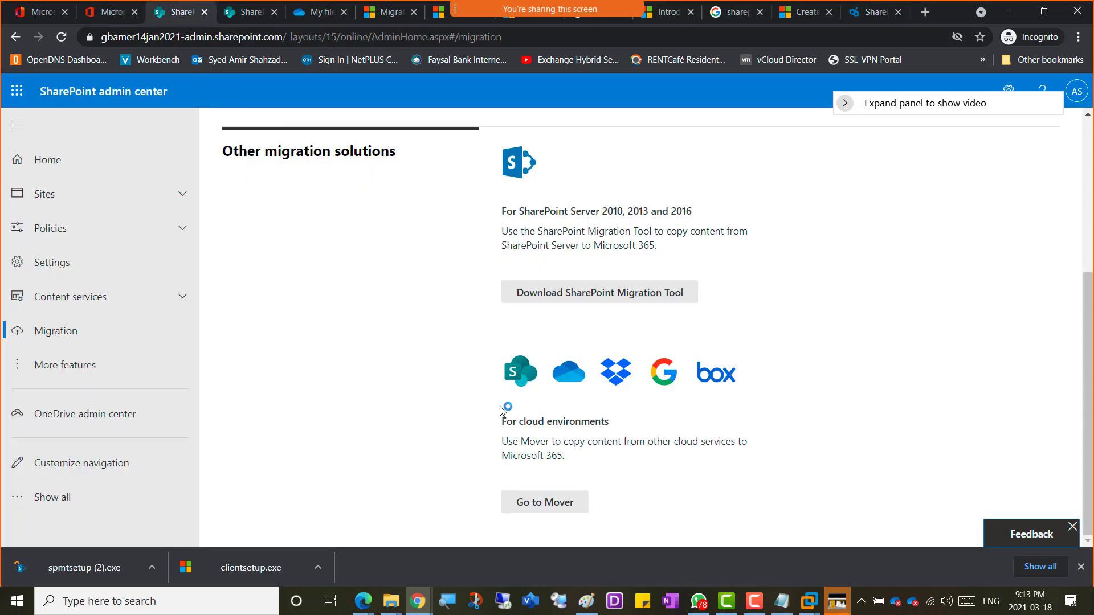
Step: Open mover.io via Go to Mover and highlight the 'Mover acquired by Microsoft!' headline
click(546, 508)
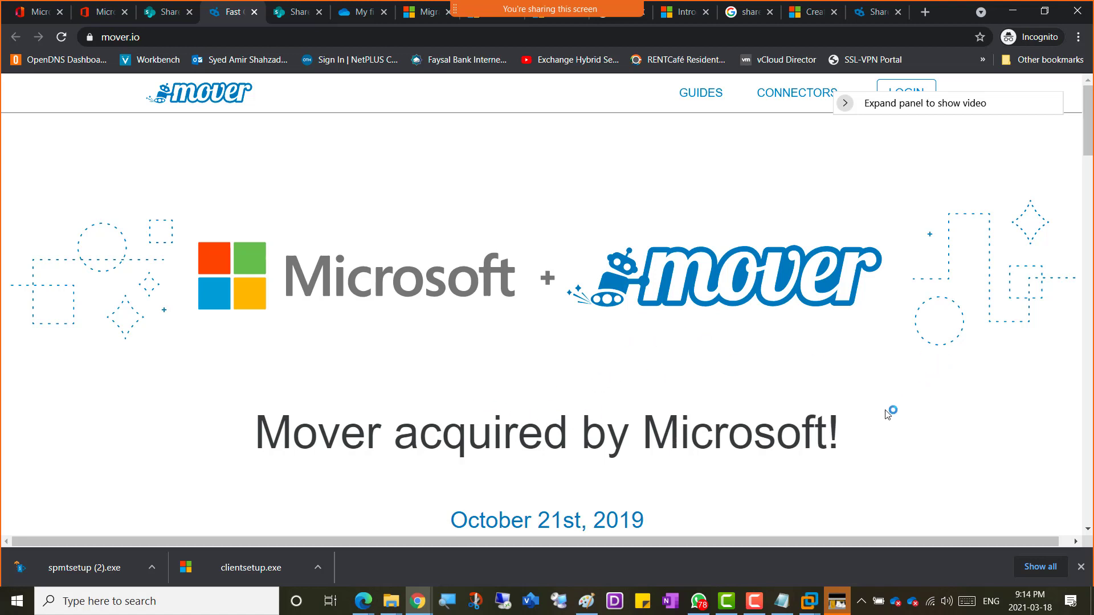
scroll(887, 414, down, 1)
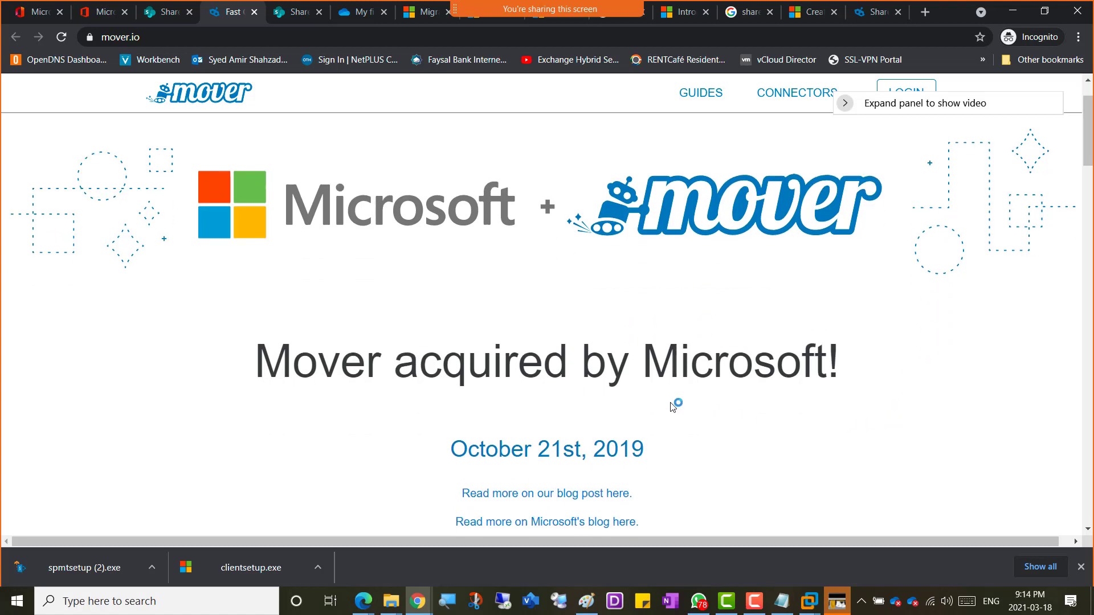
drag(263, 369, 849, 390)
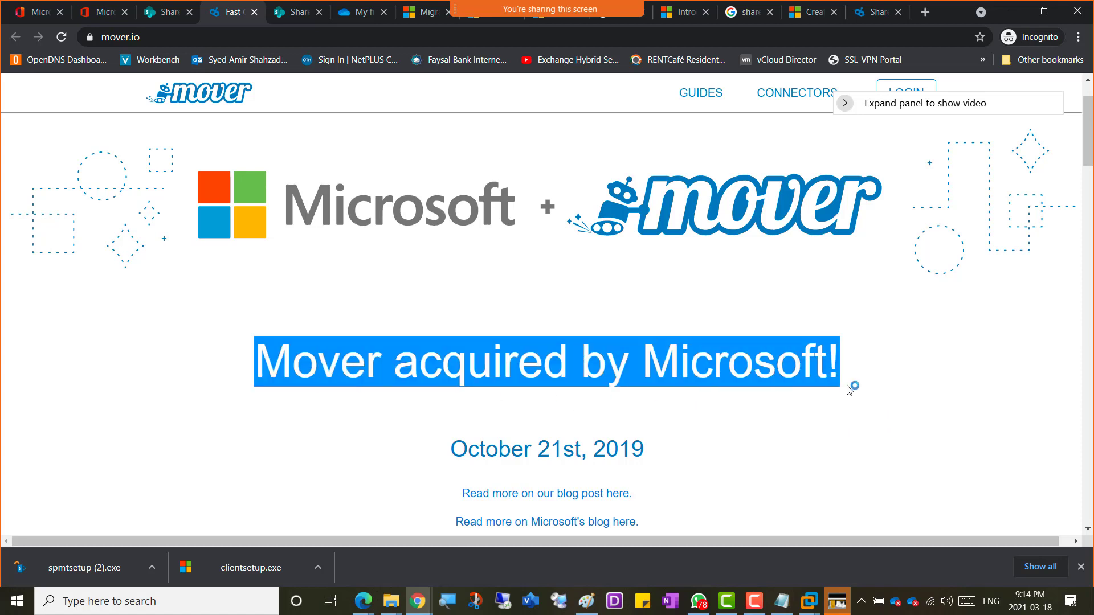
click(373, 385)
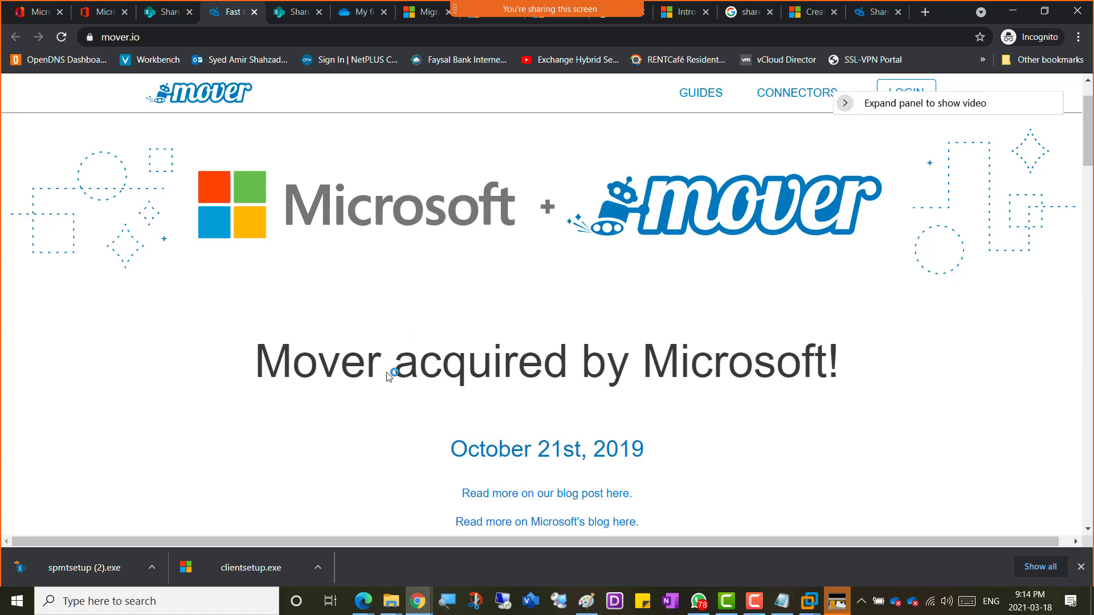
Step: Scroll through mover.io's Office 365 migration features down to Use in your web browser
scroll(439, 404, down, 2)
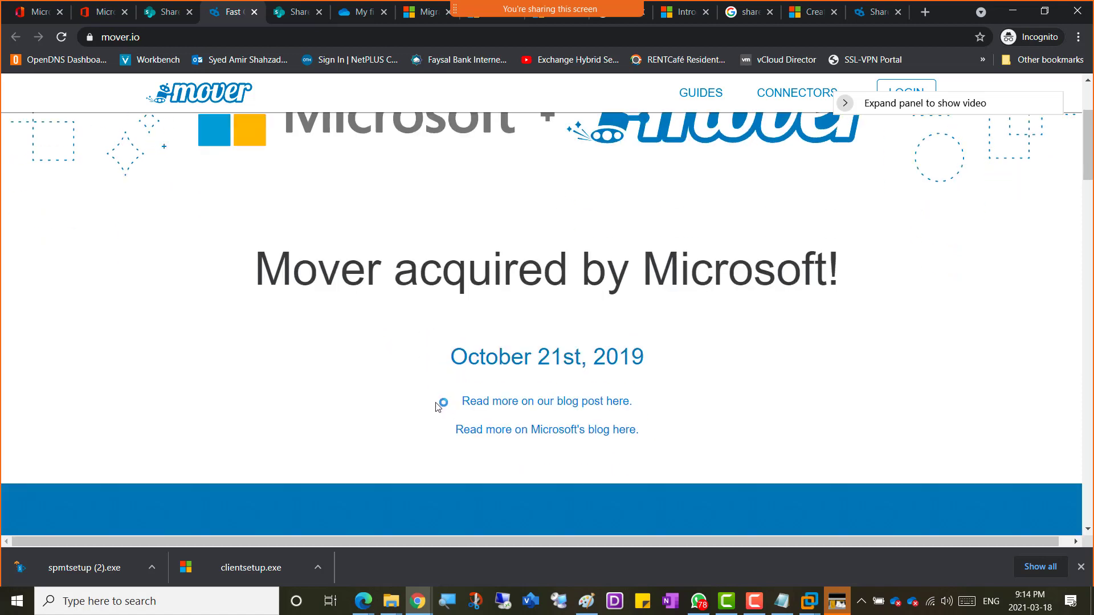
scroll(436, 407, down, 2)
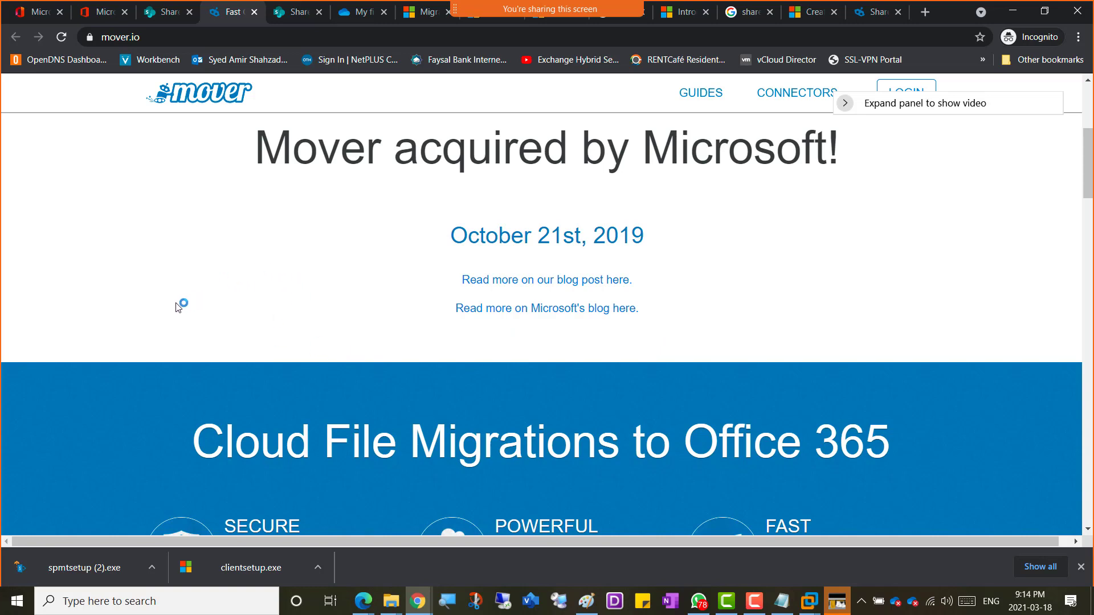
scroll(175, 303, down, 3)
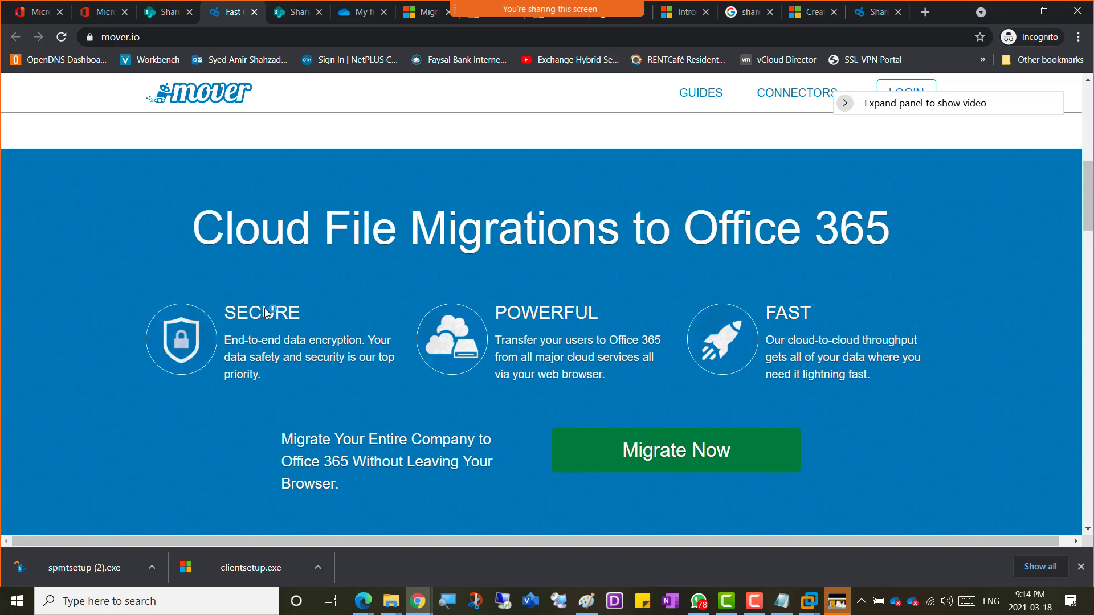
scroll(294, 314, down, 3)
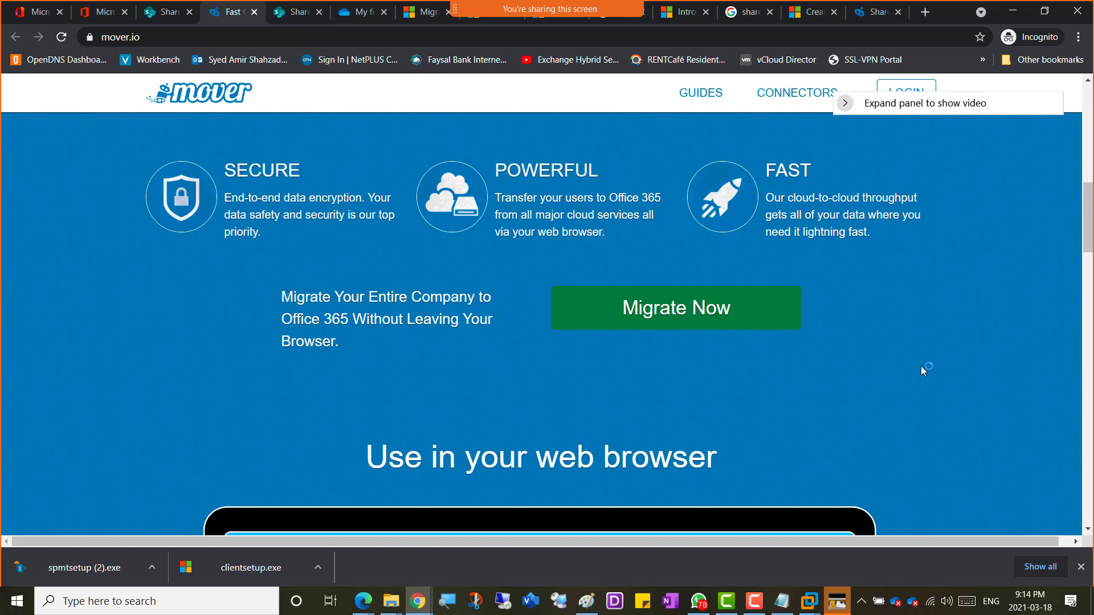
scroll(921, 365, down, 4)
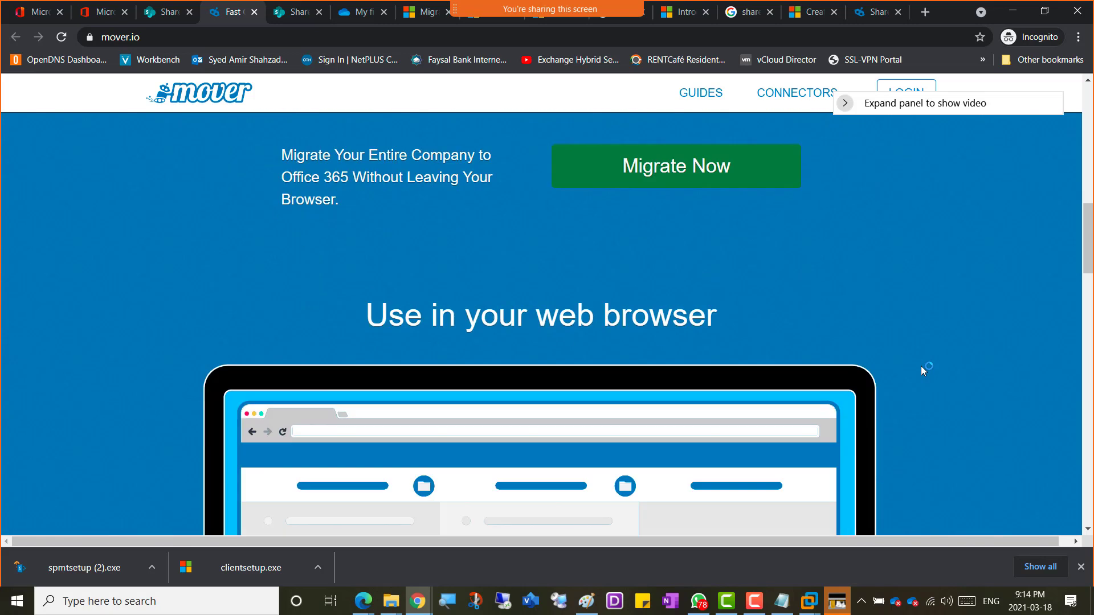
scroll(922, 370, down, 5)
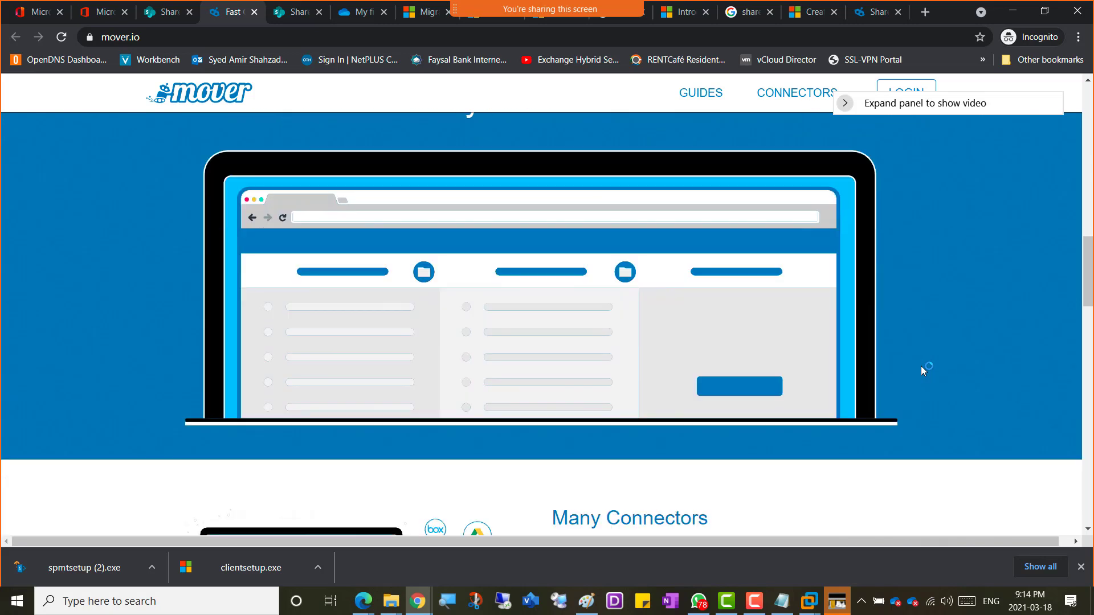
Step: Select the Many Connectors text through 'and more.', covering Box, Dropbox, Google, Amazon and Office 365
scroll(923, 370, down, 3)
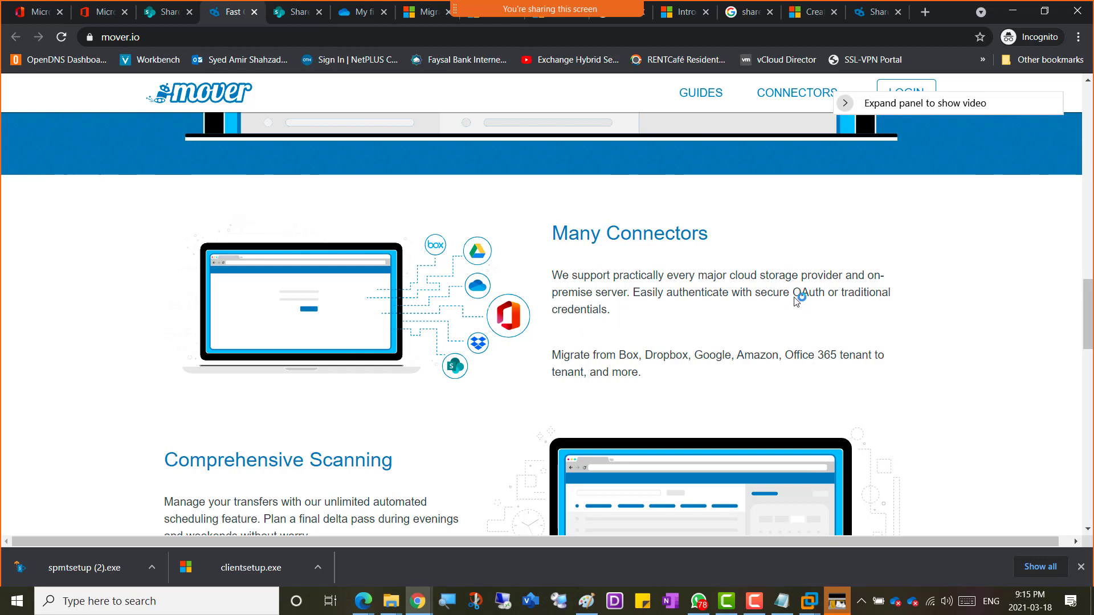
drag(796, 301, 826, 303)
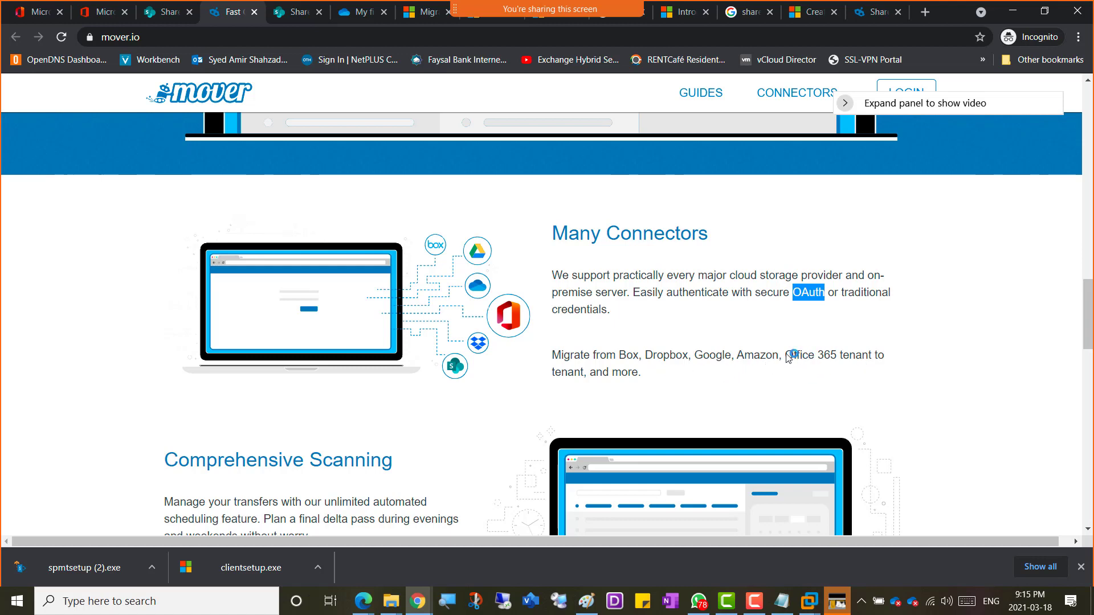
drag(786, 357, 869, 358)
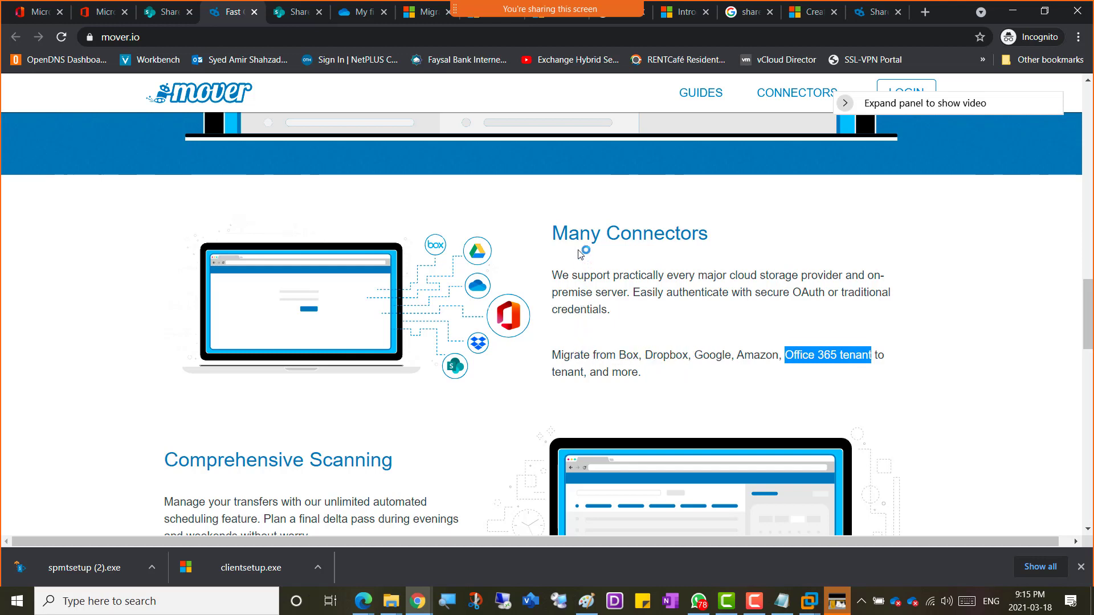
drag(554, 235, 887, 371)
key(ctrl+c)
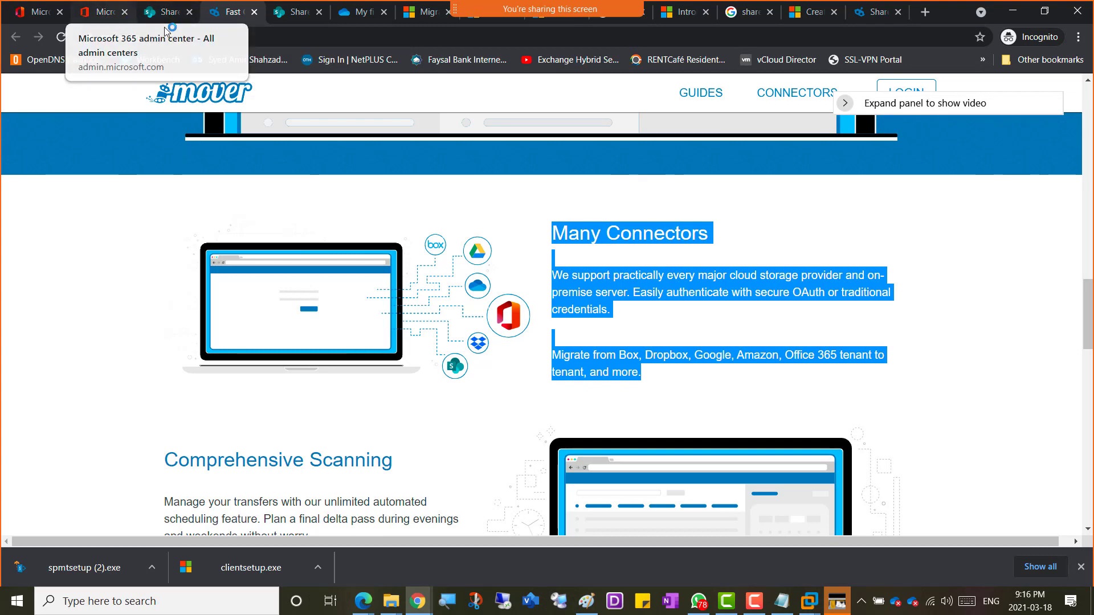
Step: Paste the Many Connectors text into the Week 10 OneNote page, then go back to Chrome
key(alt+Tab)
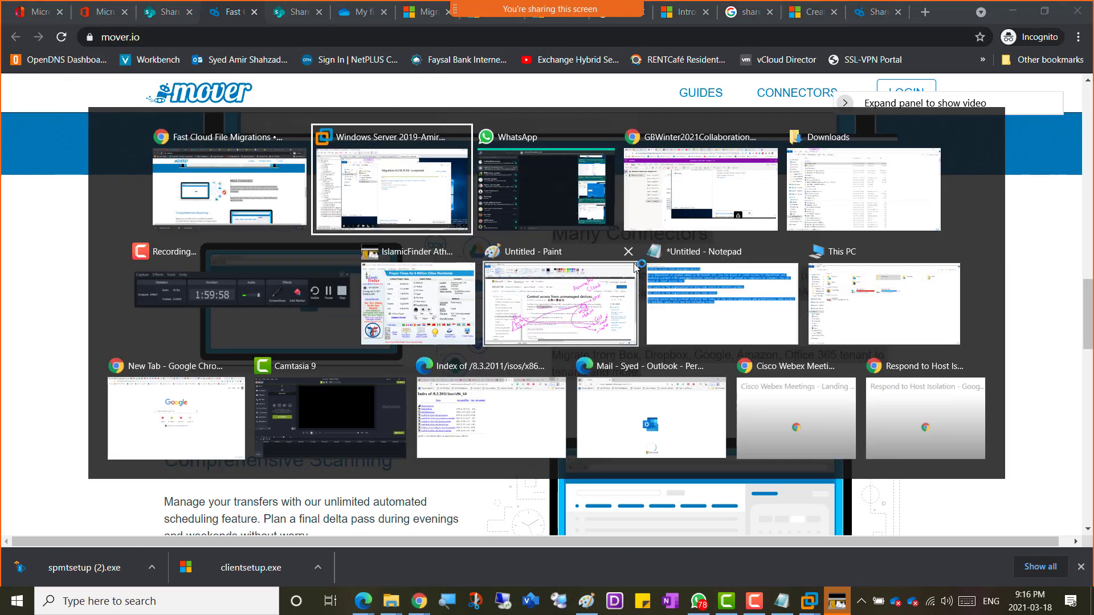
key(alt+Tab)
key(alt+Tab)
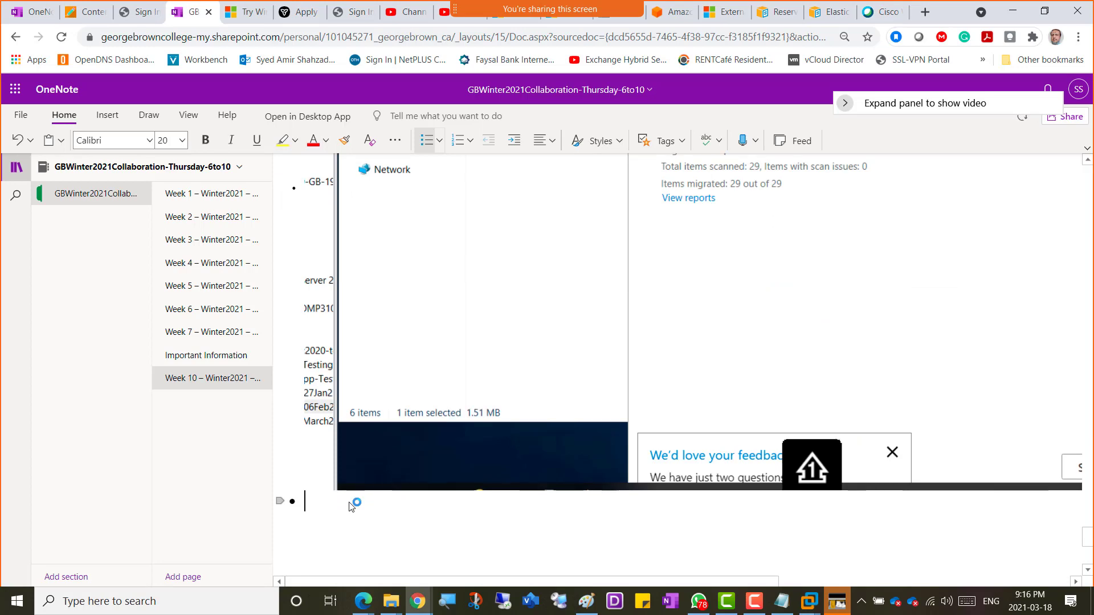
key(ctrl+v)
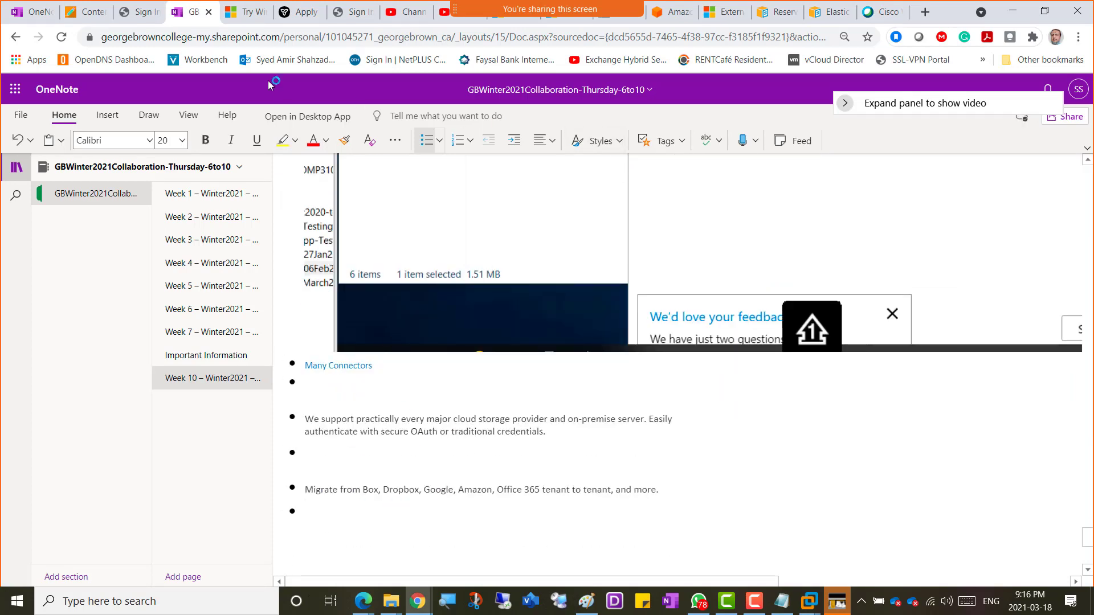
key(alt+Tab)
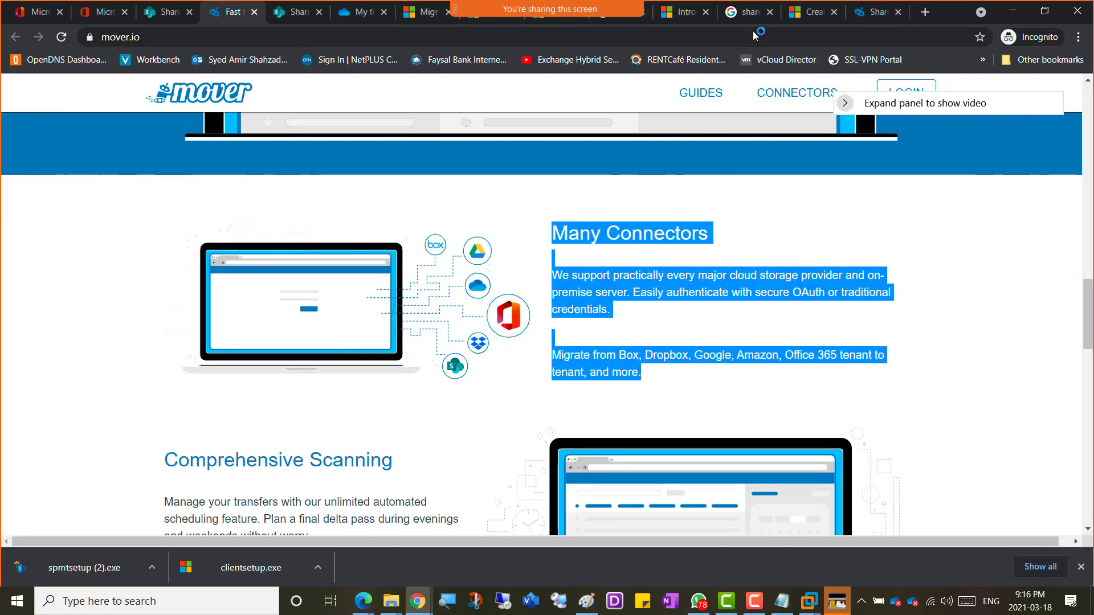
Step: Open Mover's Migration Guides page from the header and scroll through its content
click(869, 13)
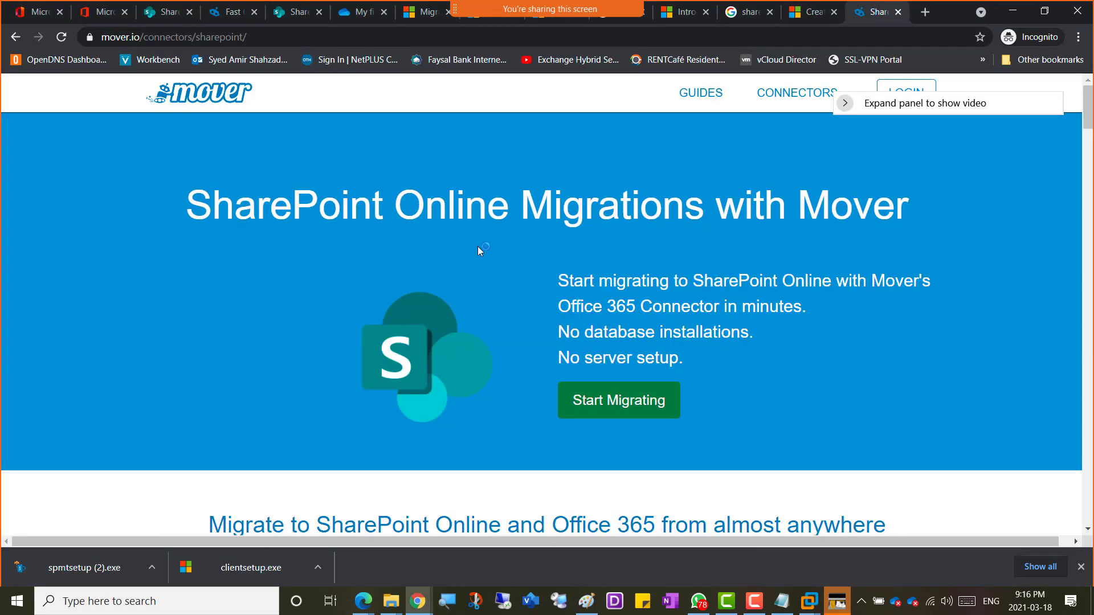
click(684, 96)
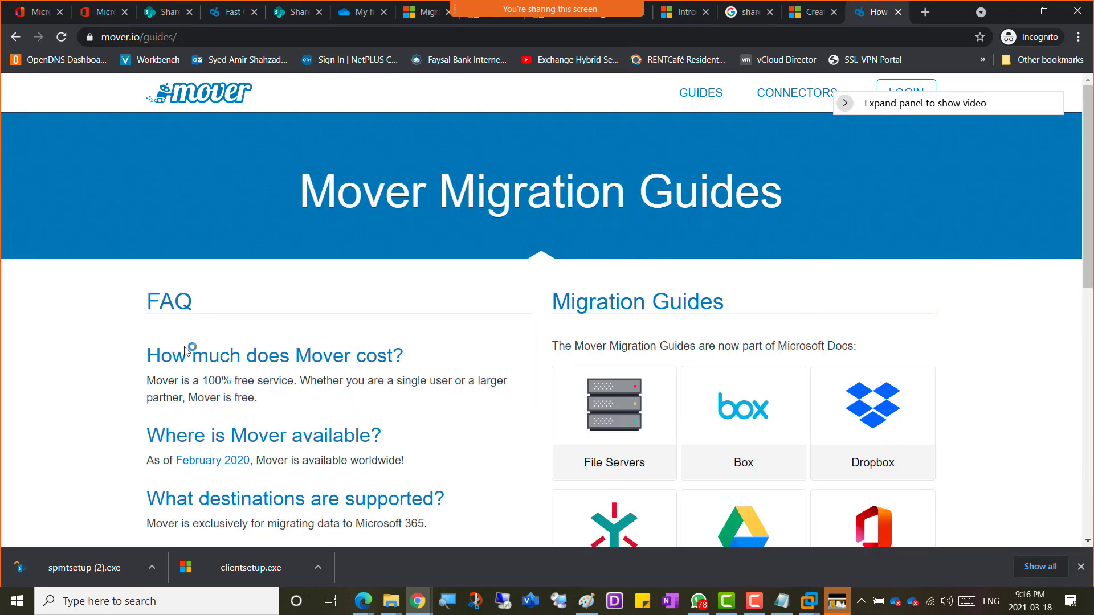
scroll(74, 349, down, 6)
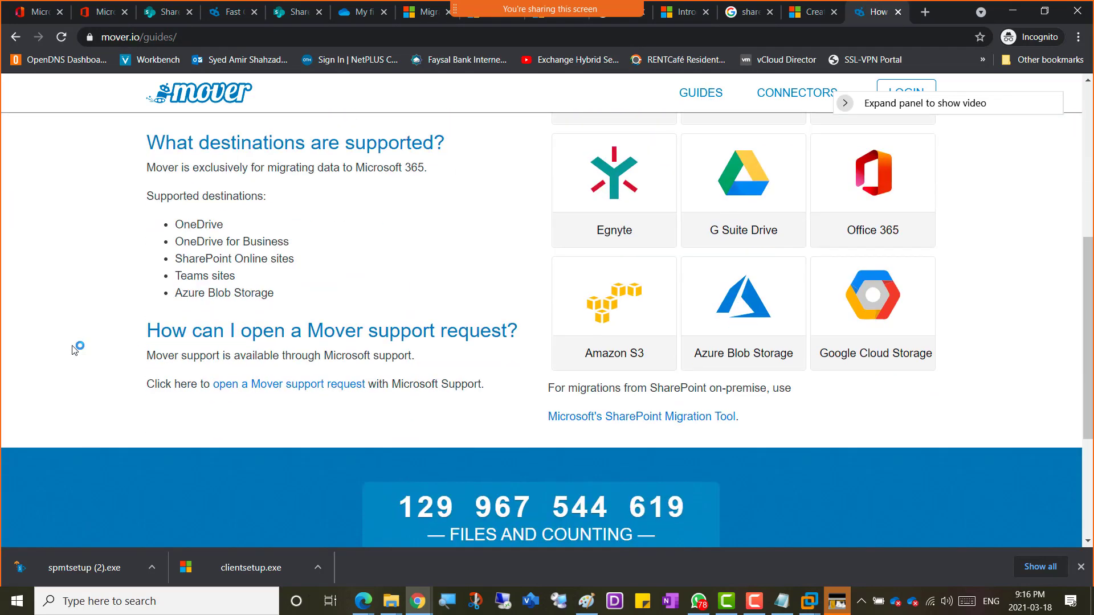
scroll(74, 349, down, 4)
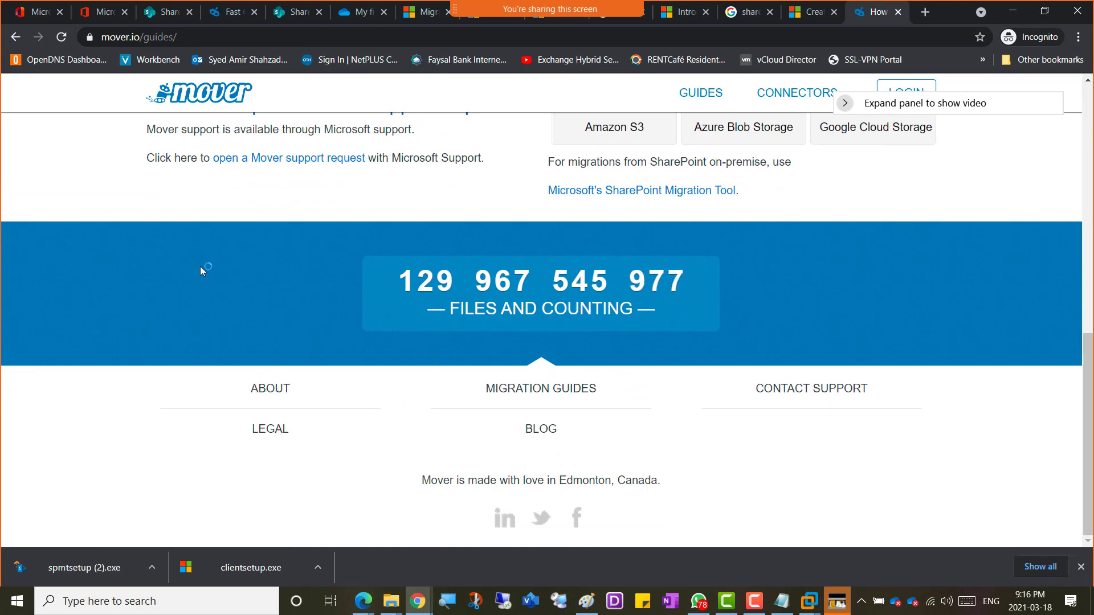
scroll(140, 254, up, 6)
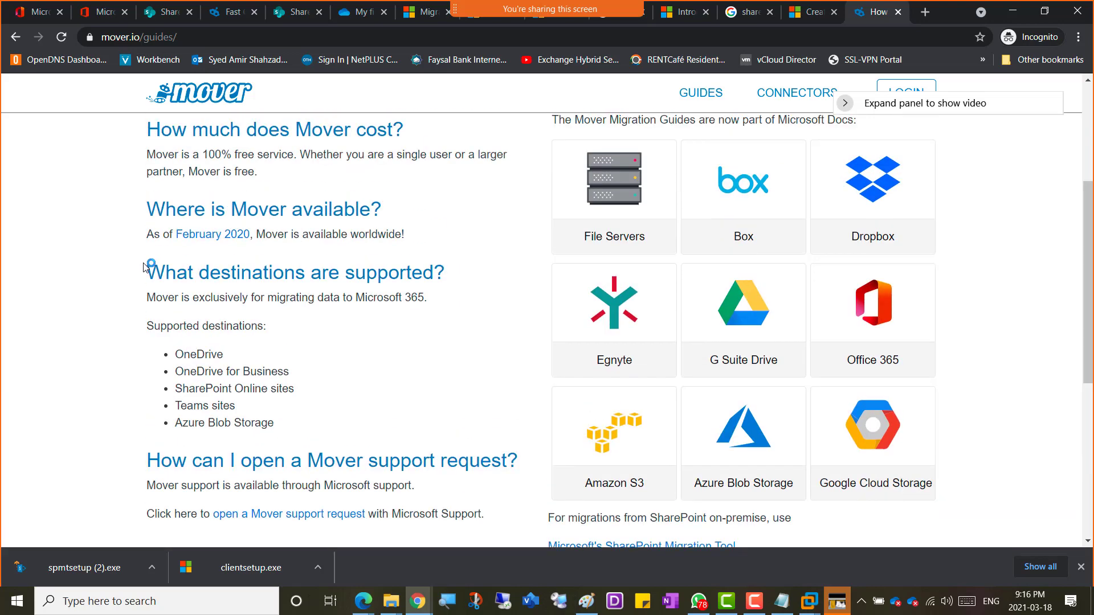
scroll(151, 254, up, 3)
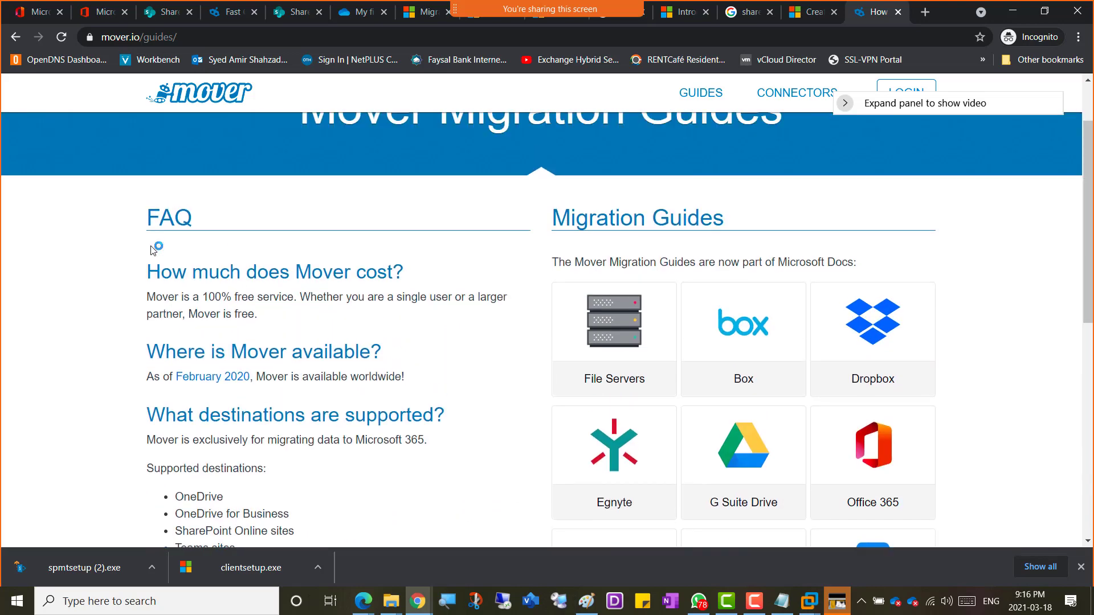
scroll(152, 251, down, 1)
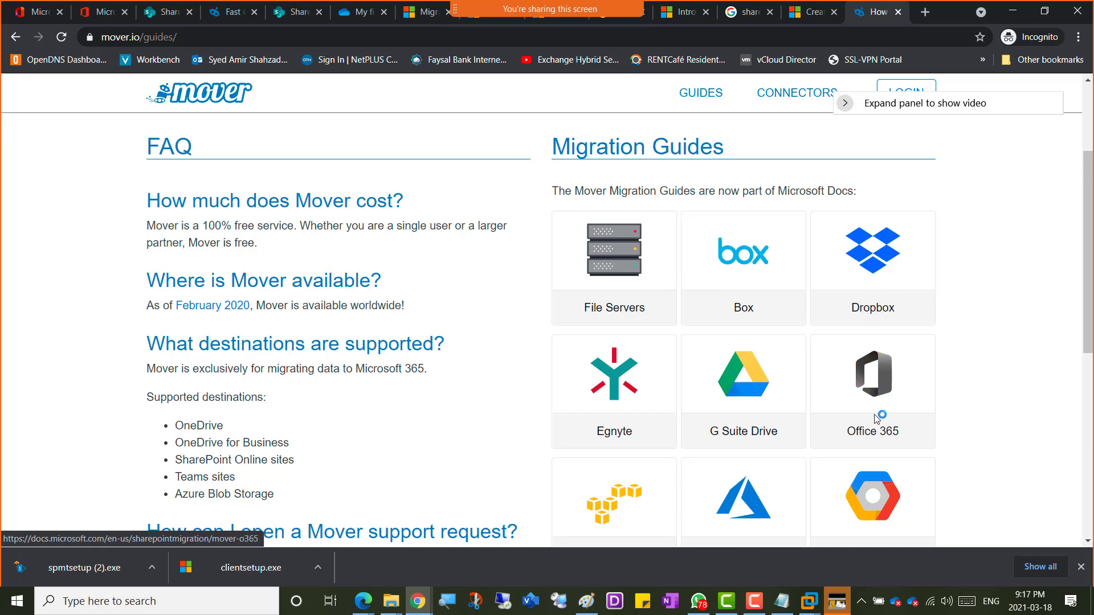
scroll(937, 427, down, 2)
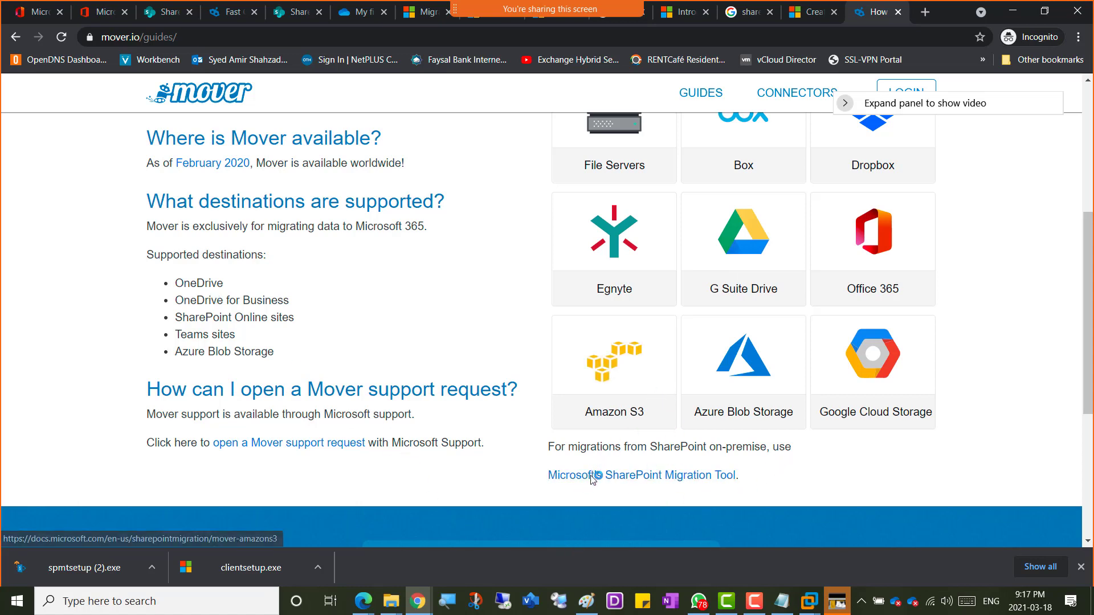
Step: Select the FAQ answers on cost, availability, supported Microsoft 365 destinations and support requests
click(686, 482)
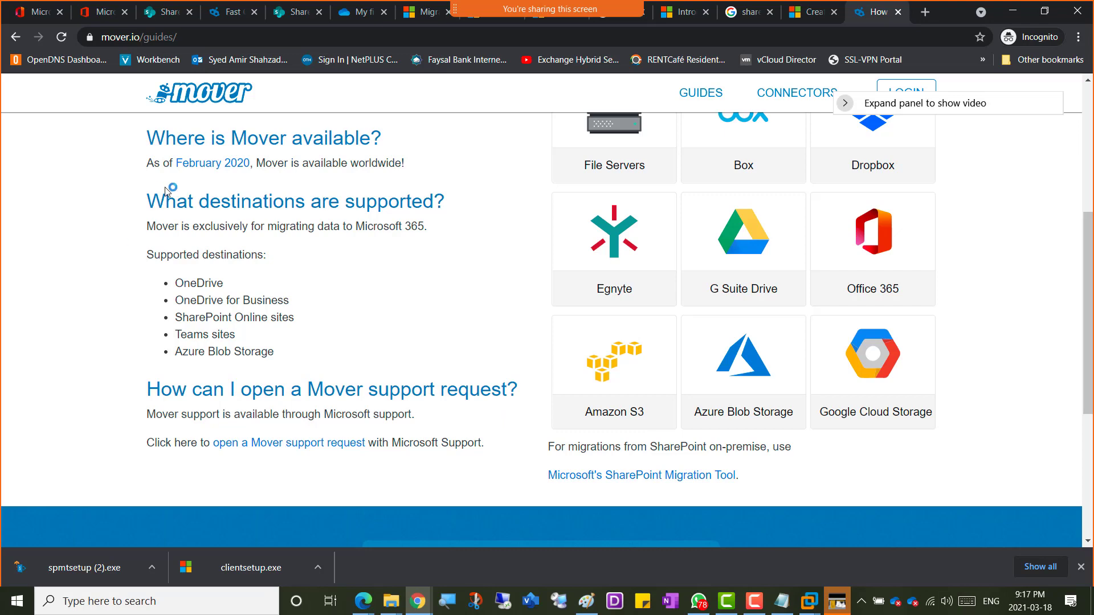
scroll(168, 190, up, 1)
scroll(132, 217, up, 1)
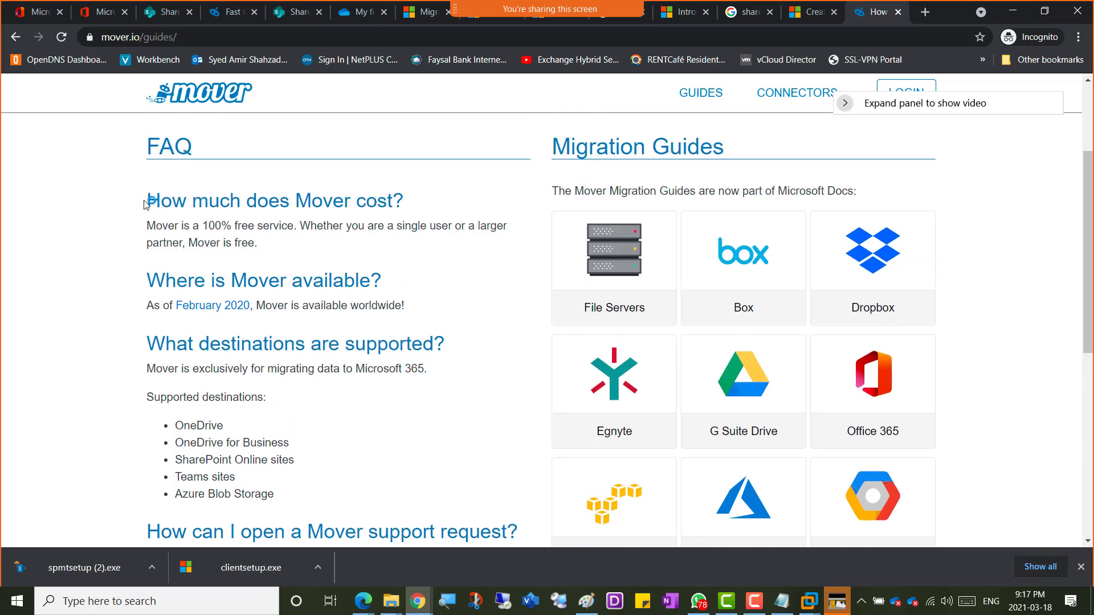
drag(145, 204, 505, 448)
scroll(436, 422, down, 2)
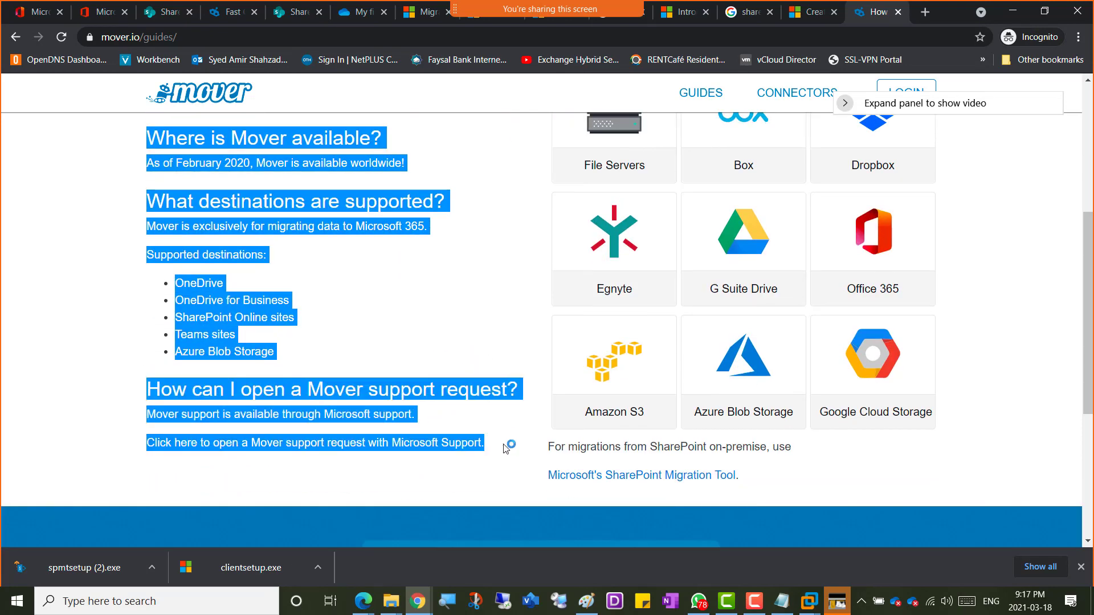
Step: Trim the FAQ selection to end after Azure Blob Storage and paste it above Many Connectors
drag(504, 448, 496, 349)
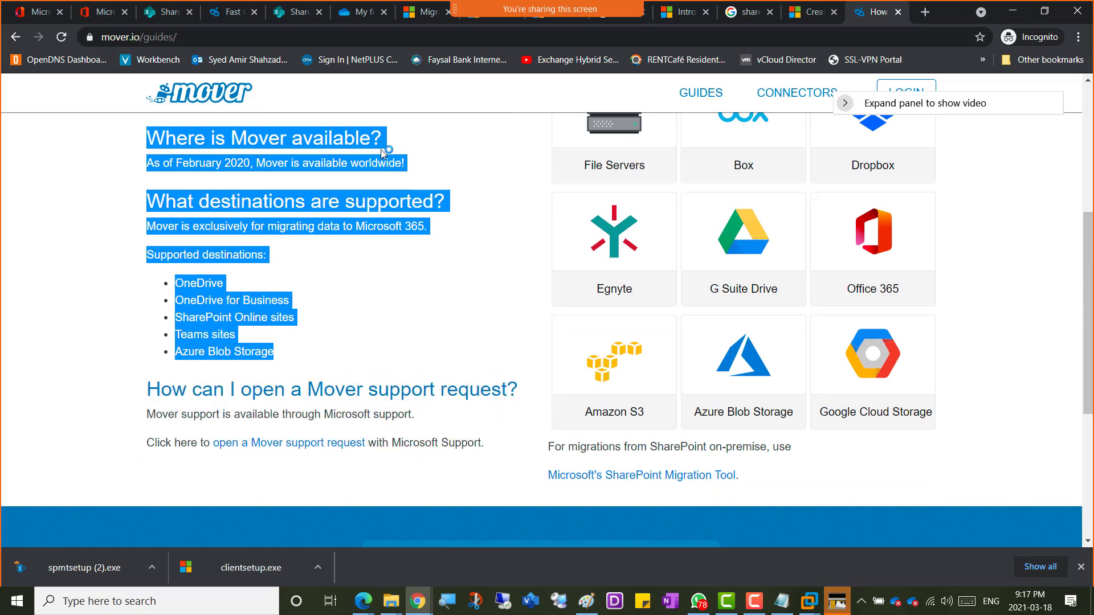
key(alt+Tab)
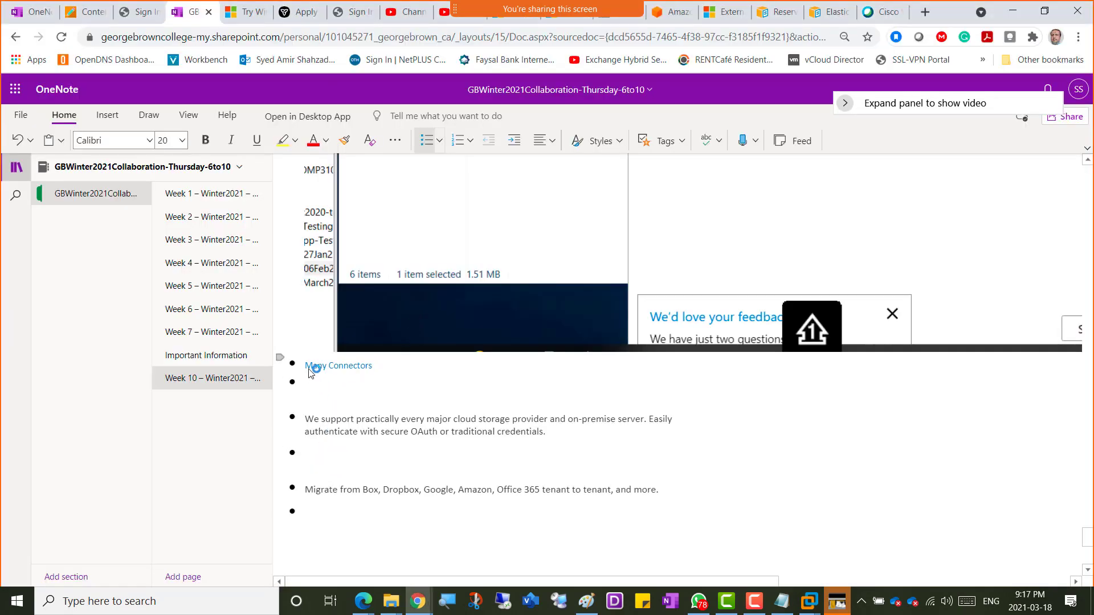
key(Return)
key(Return)
key(Return)
key(Return)
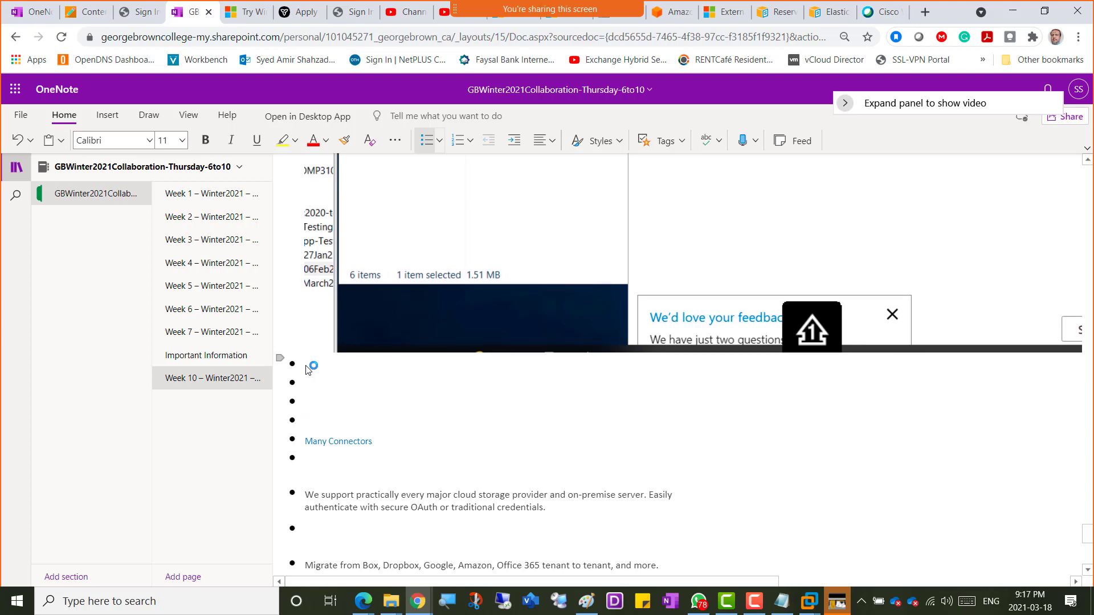
text(How much does Mover cost? Mover is a 100% free service. Whether you are a single user or a larger partner, Mover is free. Where is Mover available? As of February 2020, Mover is available worldwide! What destinations are supported? Mover is exclusively for migrating data to Microsoft 365. Supported destinations: OneDrive OneDrive for Business SharePoint Online sites Teams sites Azure Blob Storage)
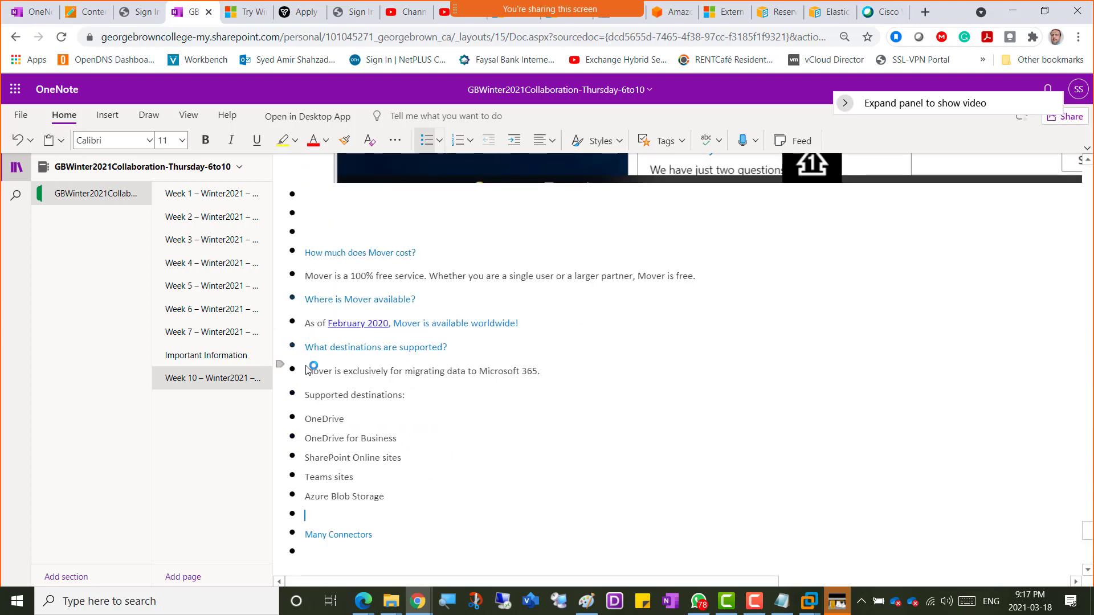
Step: Remove the empty bullets and blank lines around the Many Connectors description
scroll(308, 370, down, 2)
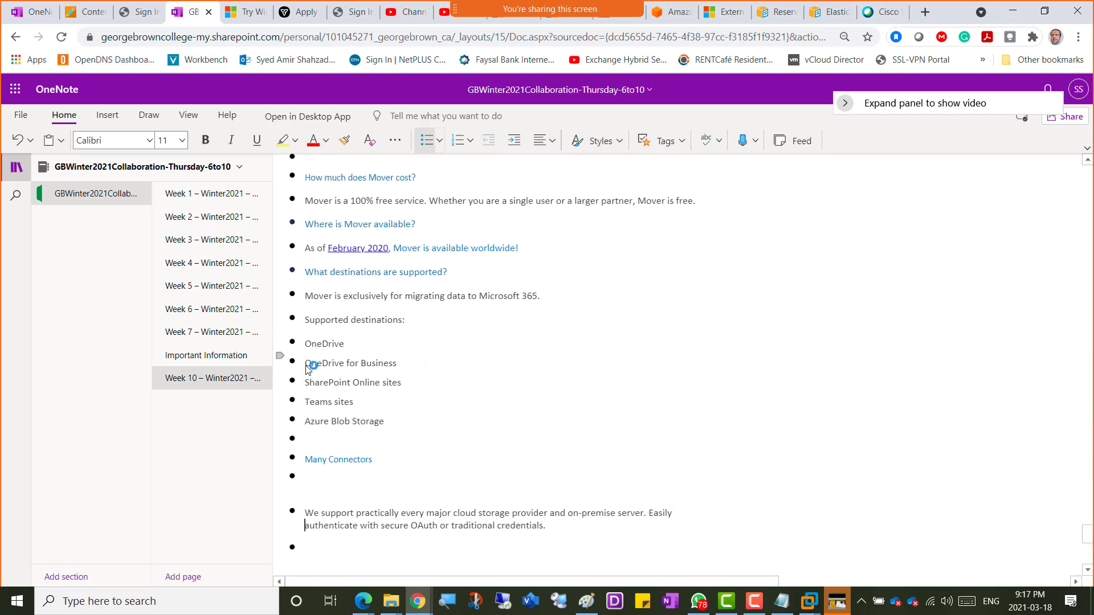
key(BackSpace)
key(BackSpace)
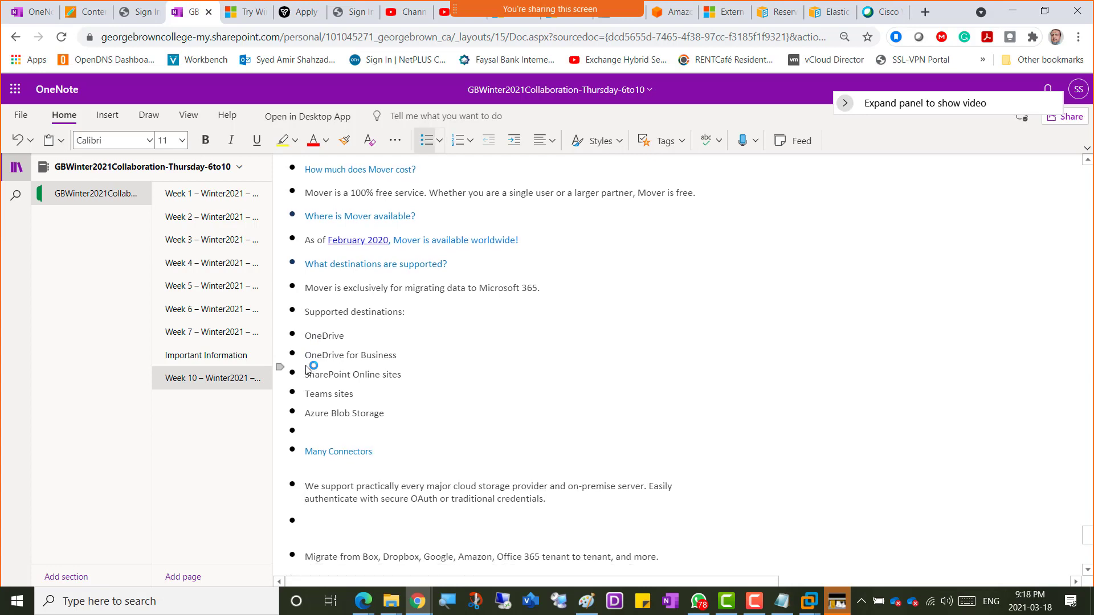
key(Delete)
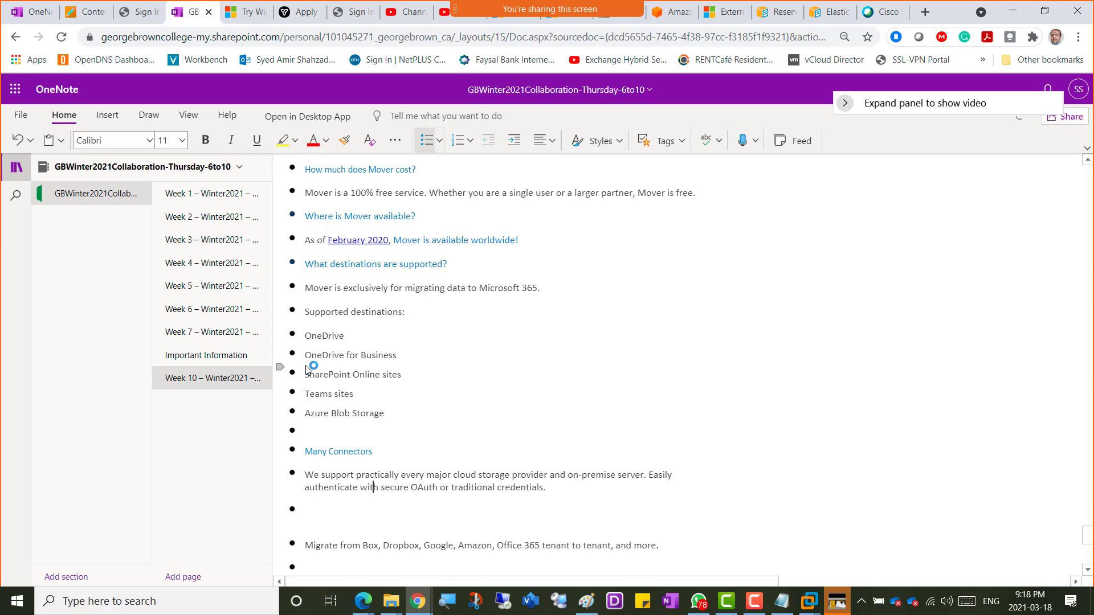
key(BackSpace)
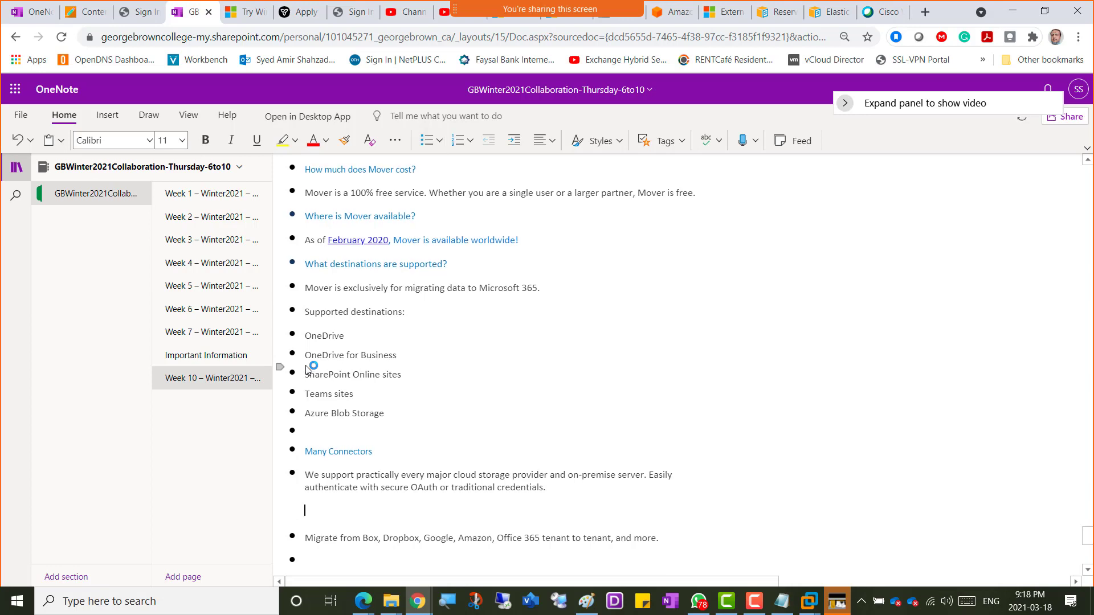
key(BackSpace)
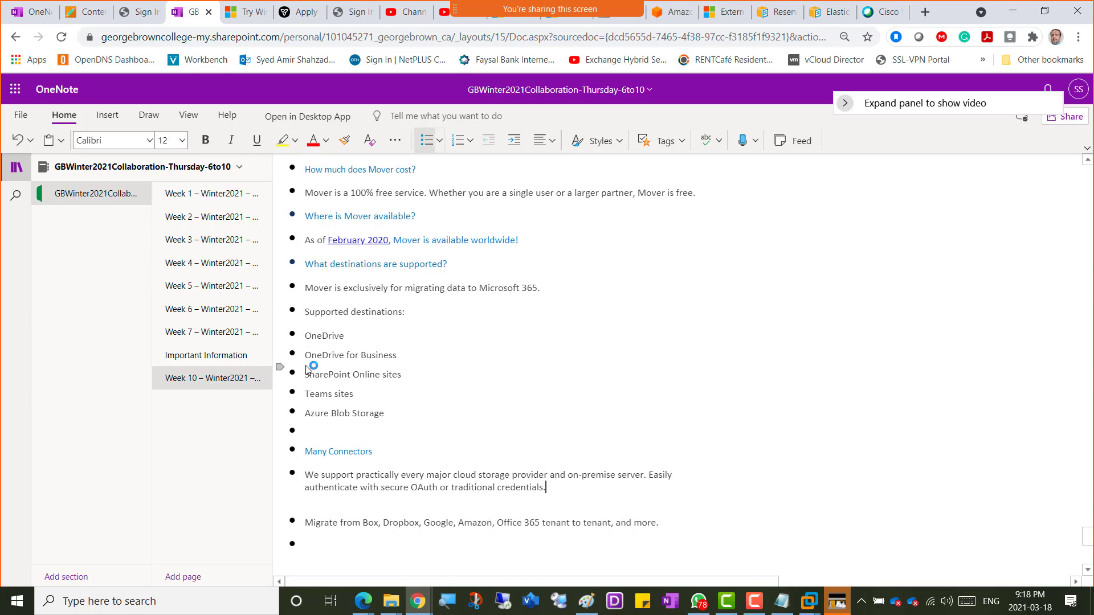
key(Delete)
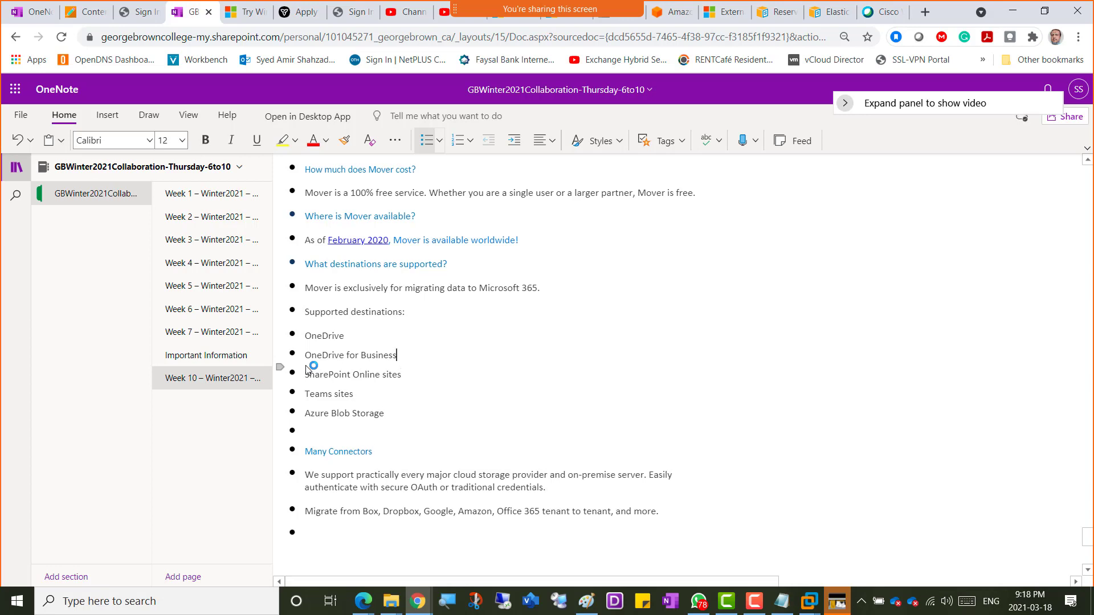
Step: Add a MOVER heading above the FAQ in 20-point font
scroll(308, 370, up, 2)
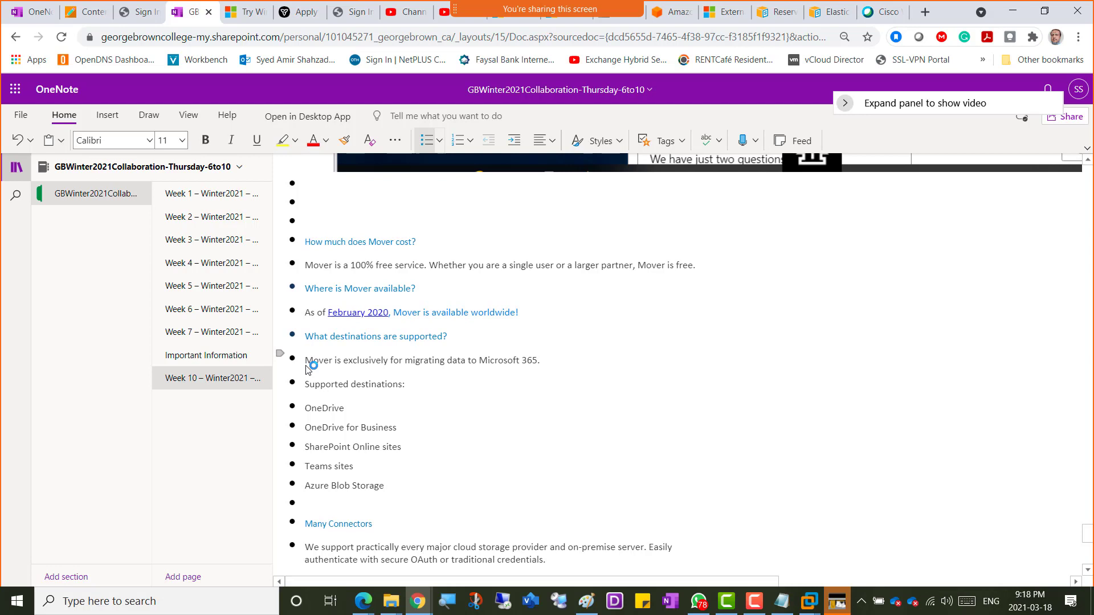
text(MO)
key(shift+Left)
key(shift+Left)
click(184, 146)
click(170, 331)
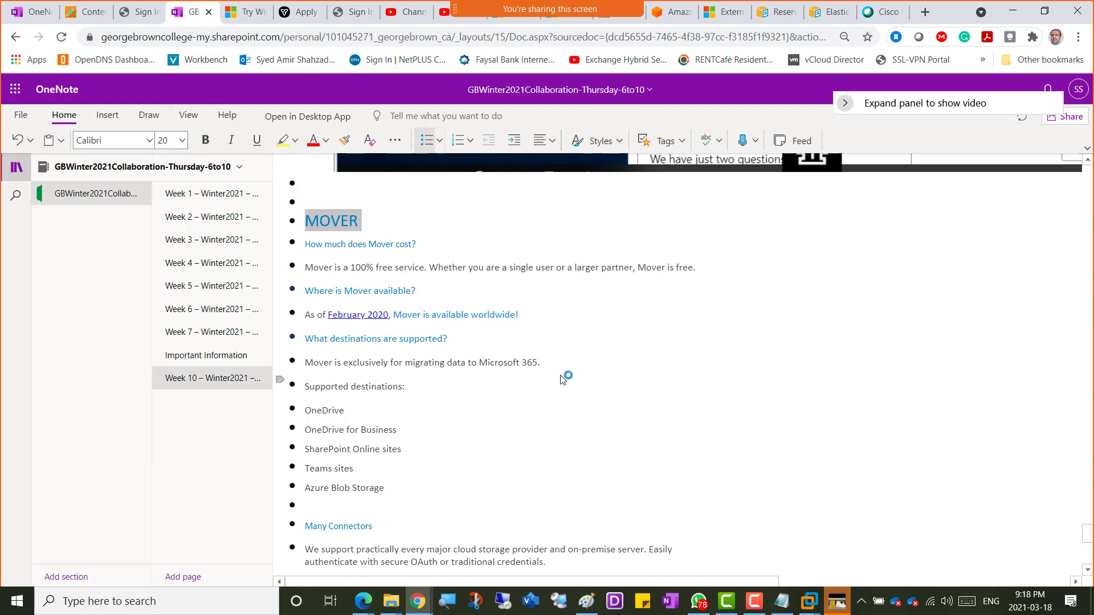
scroll(412, 467, down, 3)
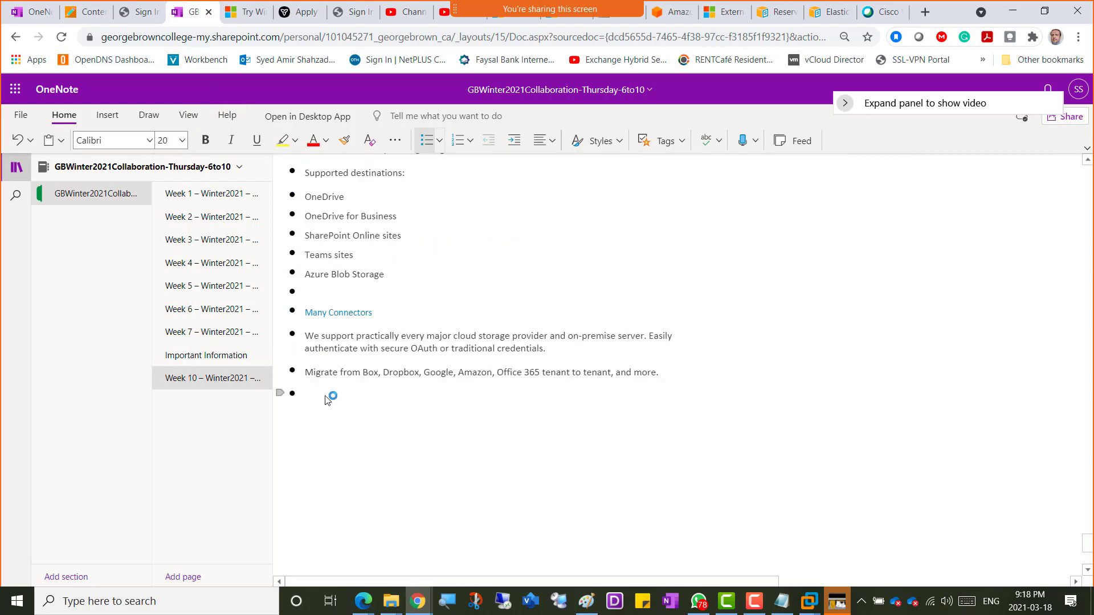
key(alt+Tab)
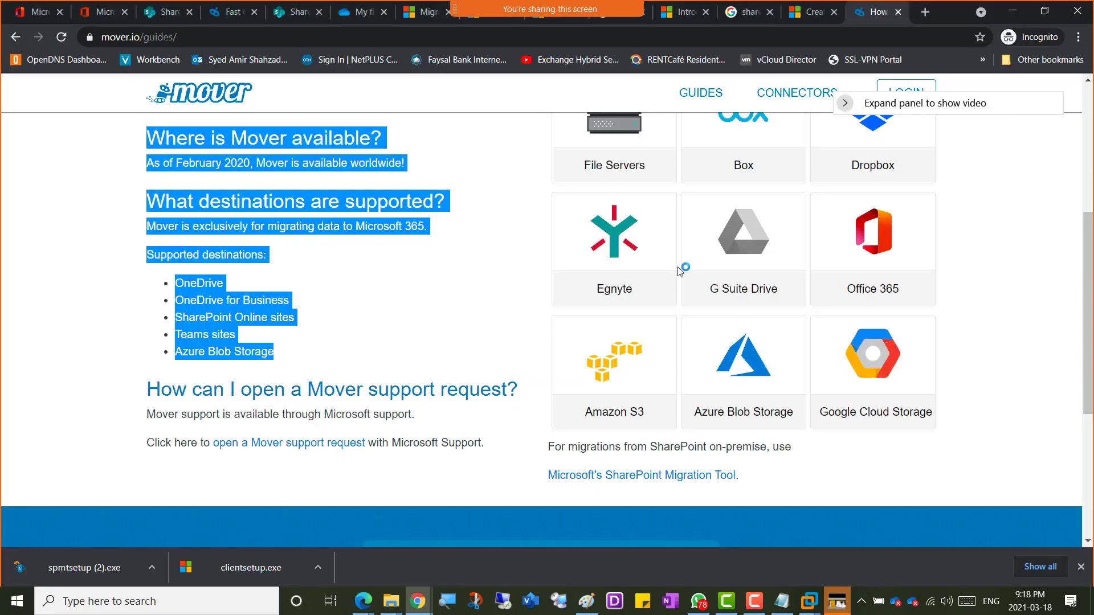
Step: Sign in to Mover.io with Office 365 to reach the Microsoft login page
scroll(313, 271, up, 2)
scroll(313, 272, up, 3)
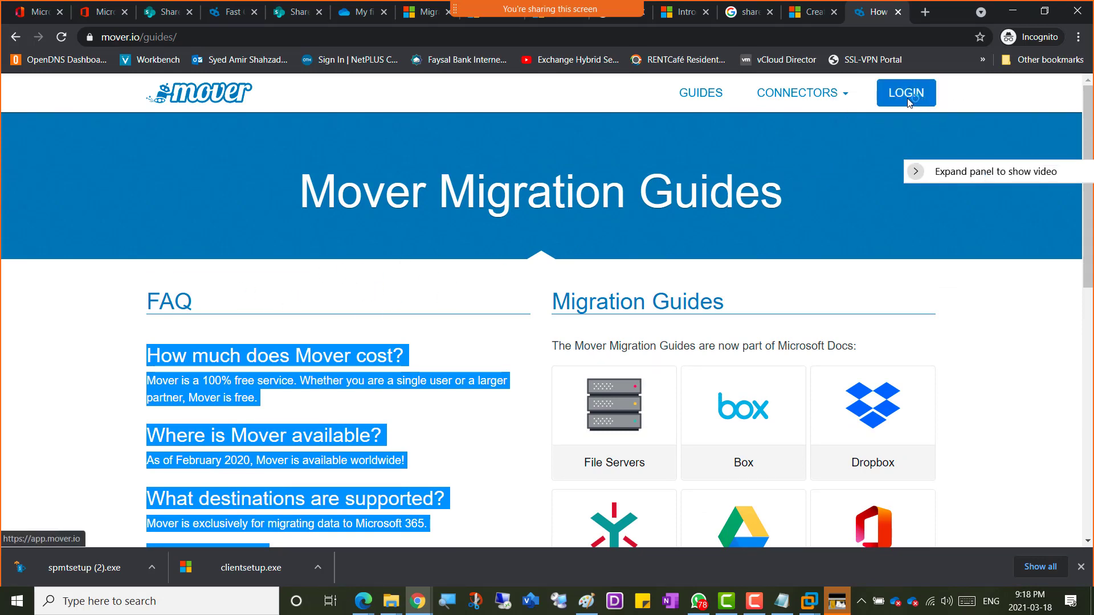
click(907, 101)
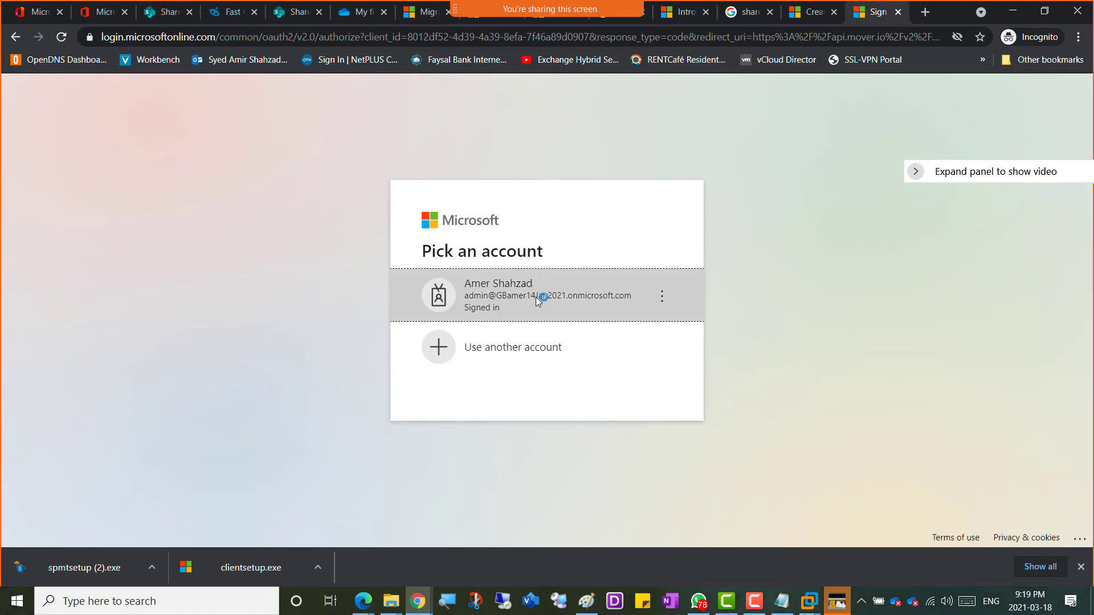
Step: Sign in with the admin account and accept Office 365 Mover's permissions for the whole organization
click(535, 296)
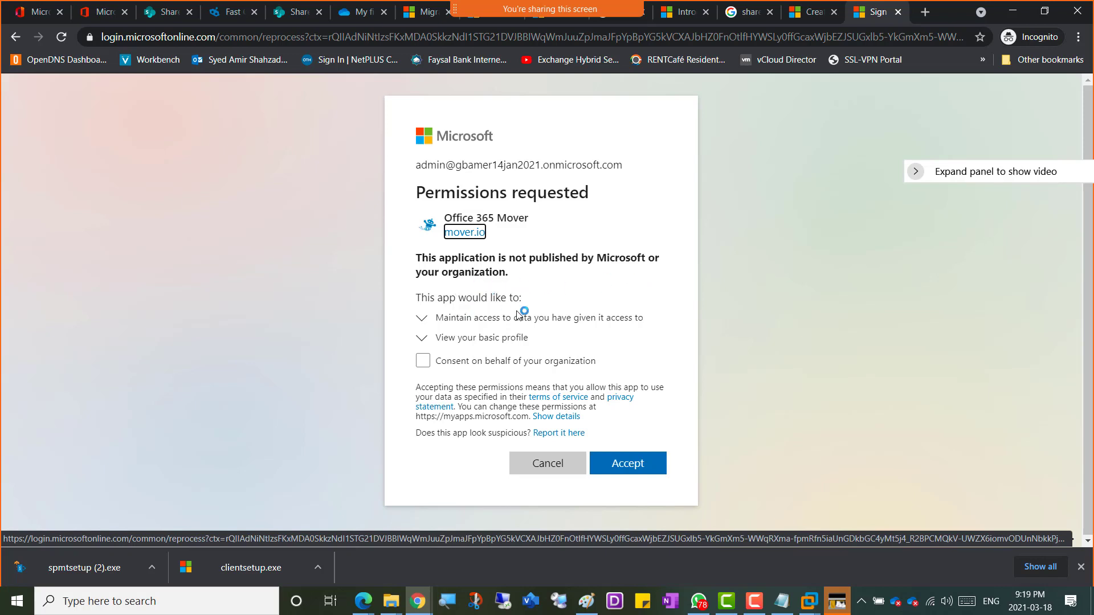
click(426, 361)
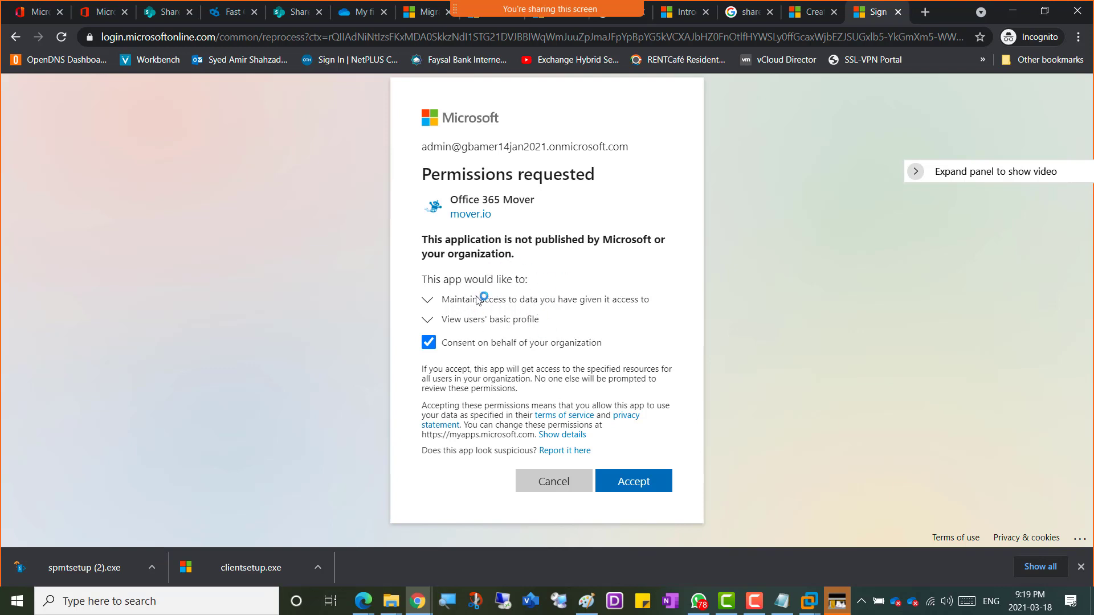
click(633, 483)
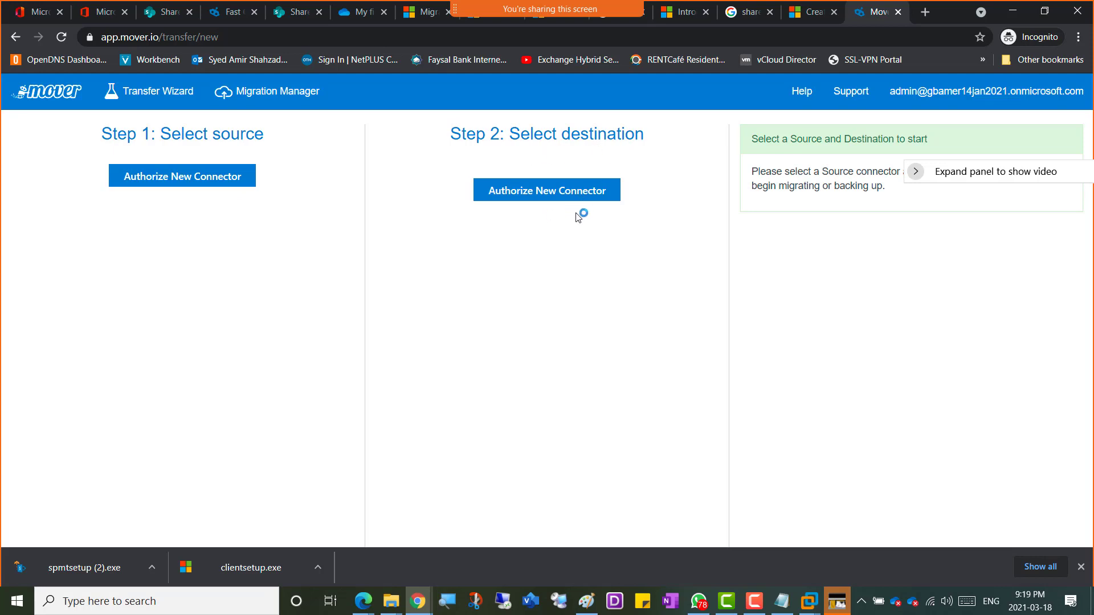
Step: Start authorizing a new source connector and browse the connectors from Amazon S3 to OneDrive for Business
click(184, 180)
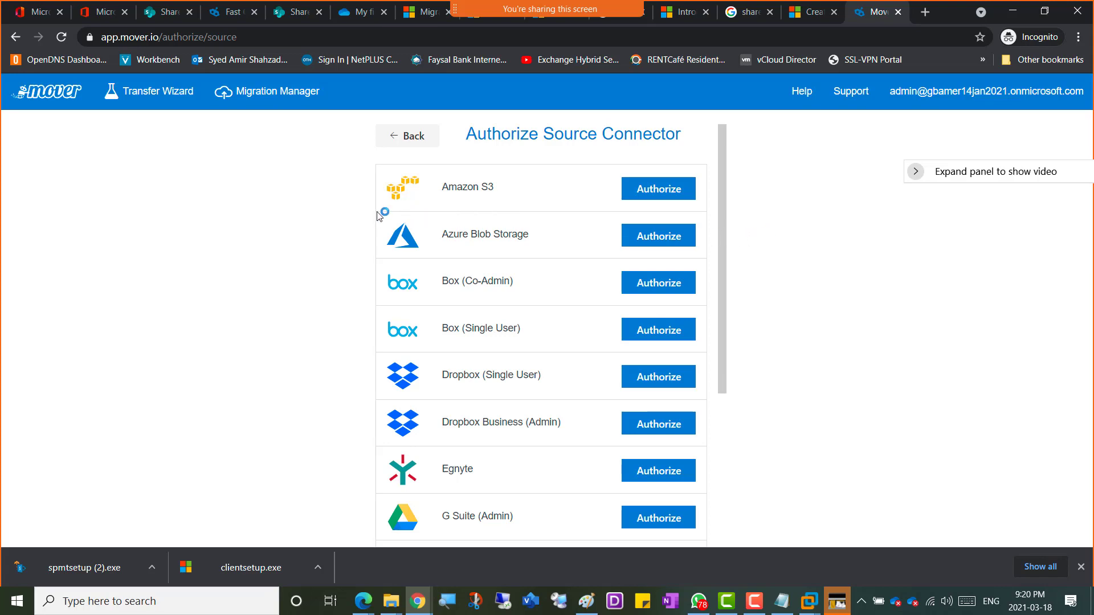
scroll(398, 236, down, 3)
scroll(433, 224, down, 2)
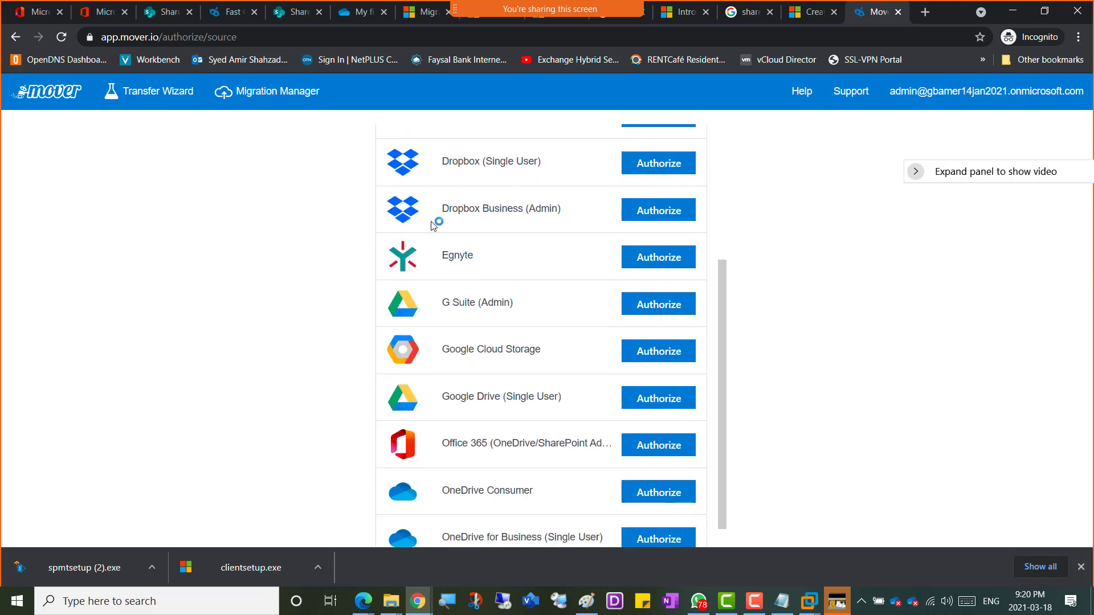
scroll(436, 350, down, 1)
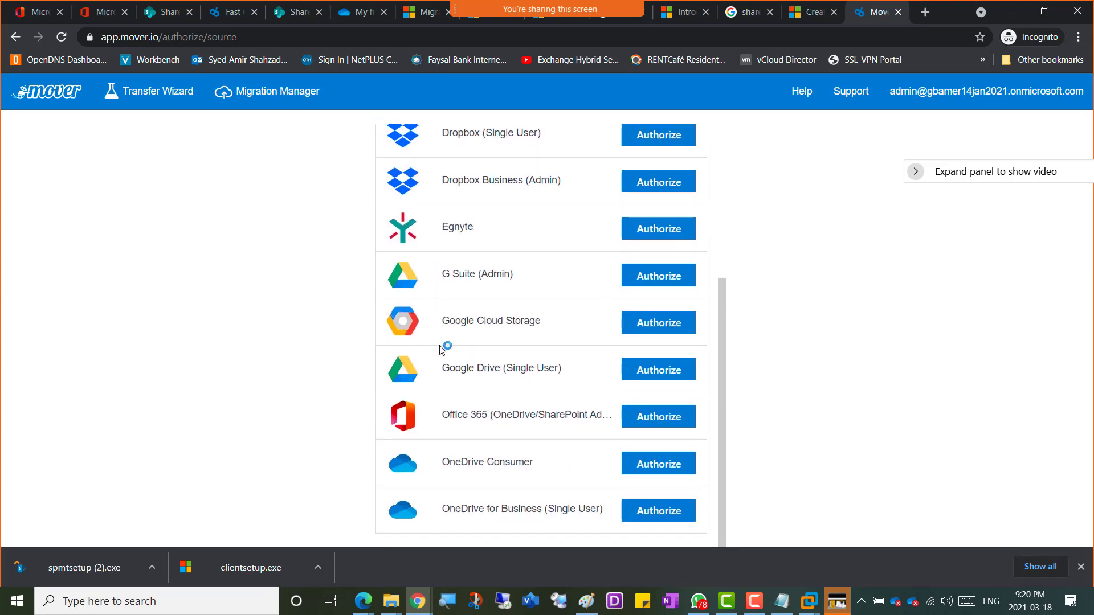
scroll(443, 346, up, 5)
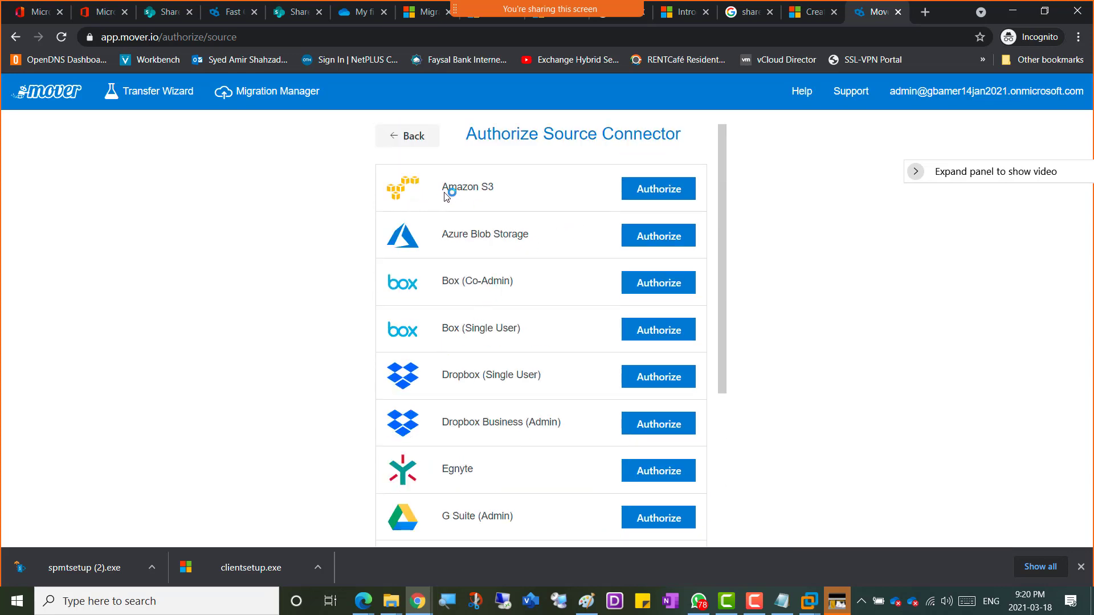
scroll(446, 335, down, 2)
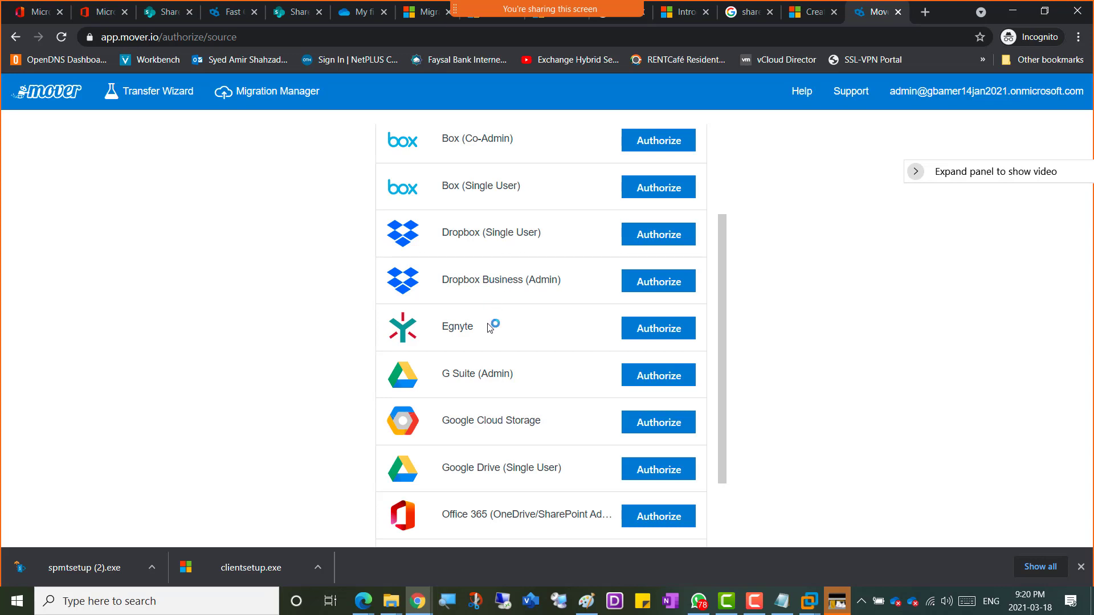
scroll(505, 371, down, 2)
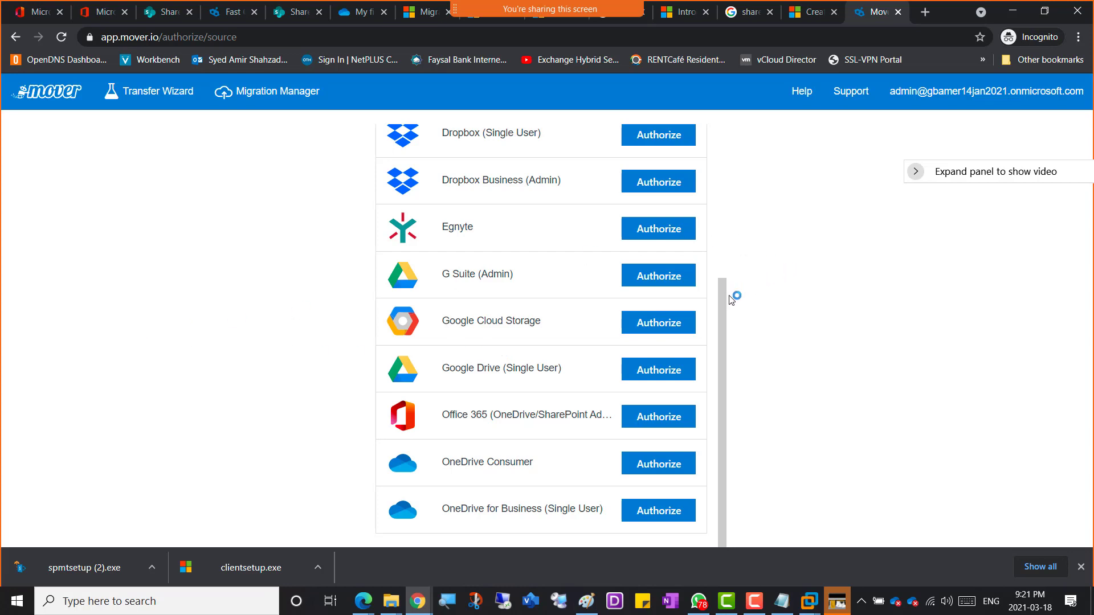
drag(720, 302, 733, 200)
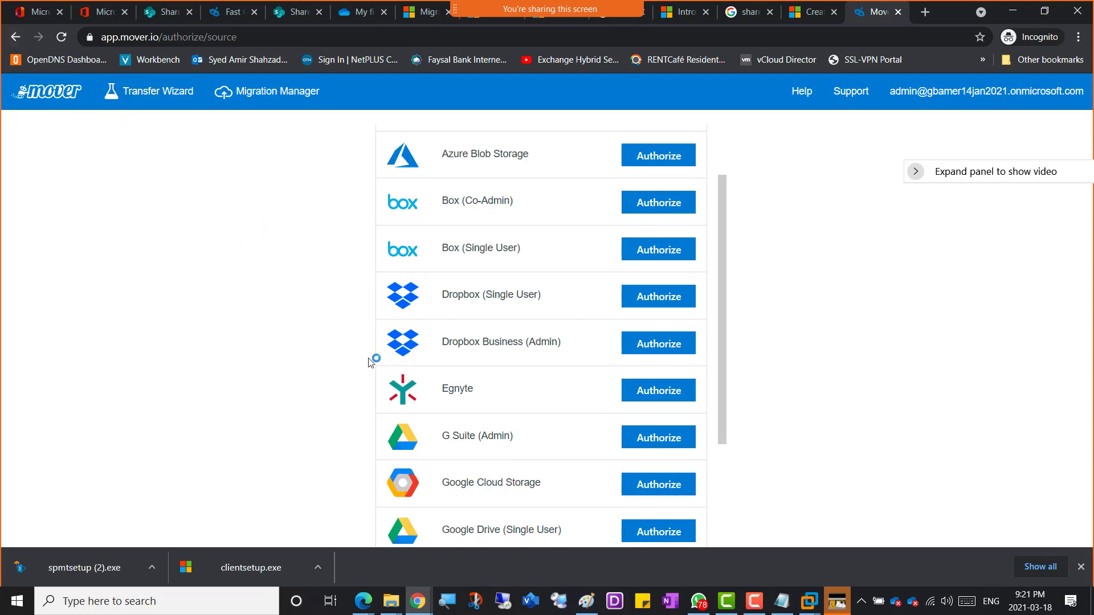
Step: Return to the Transfer Wizard, snip the full Mover console page, and switch to OneNote
click(14, 38)
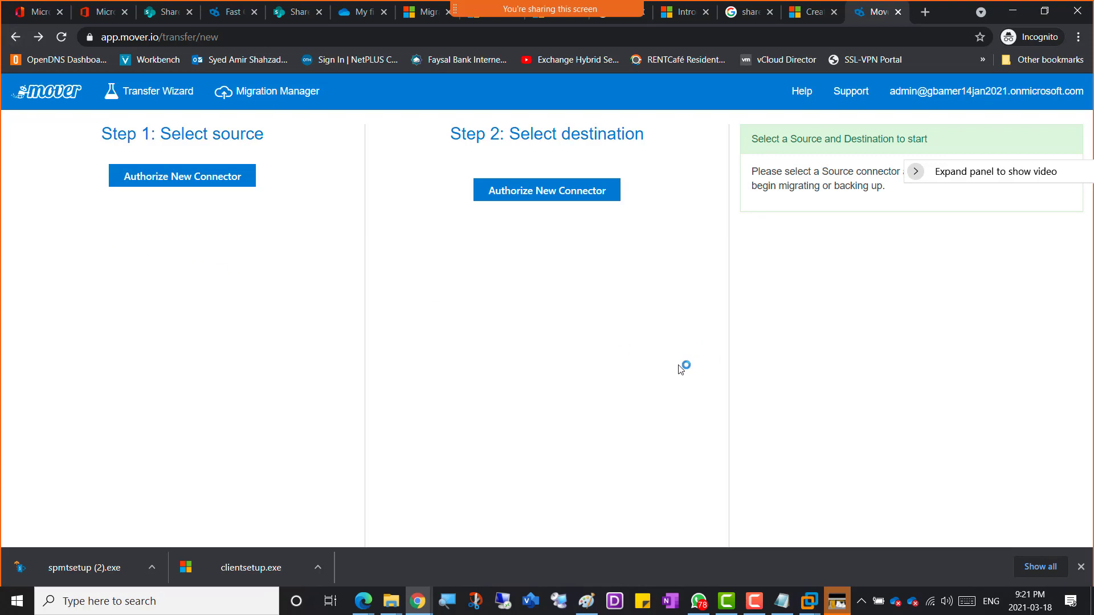
drag(959, 169, 984, 371)
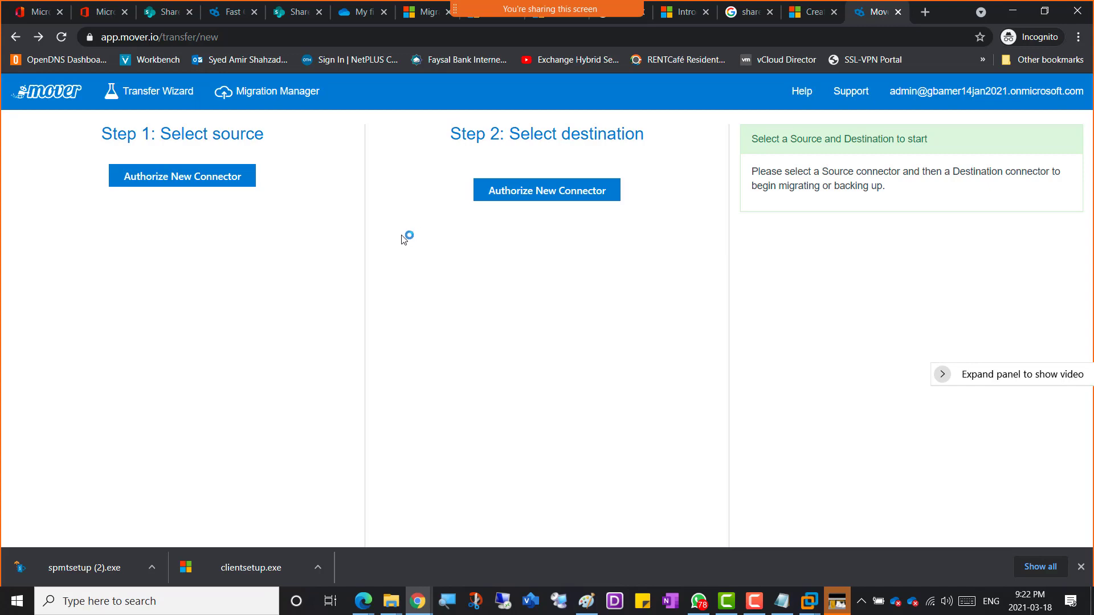
key(super+shift+s)
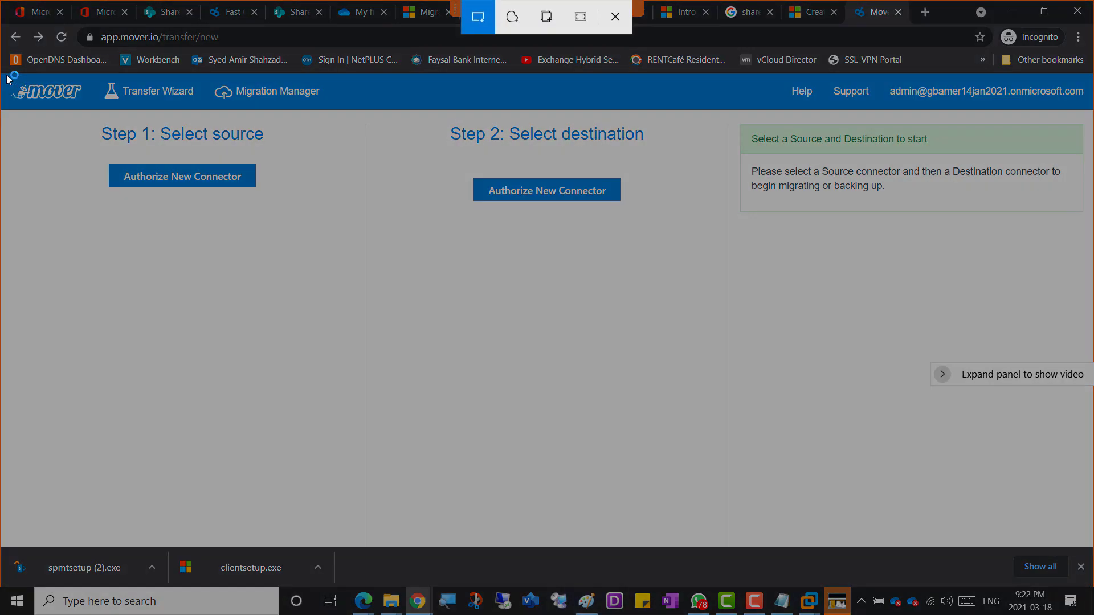
mouse_move(5, 72)
mouse_down()
mouse_move(928, 371)
mouse_move(1093, 504)
mouse_up()
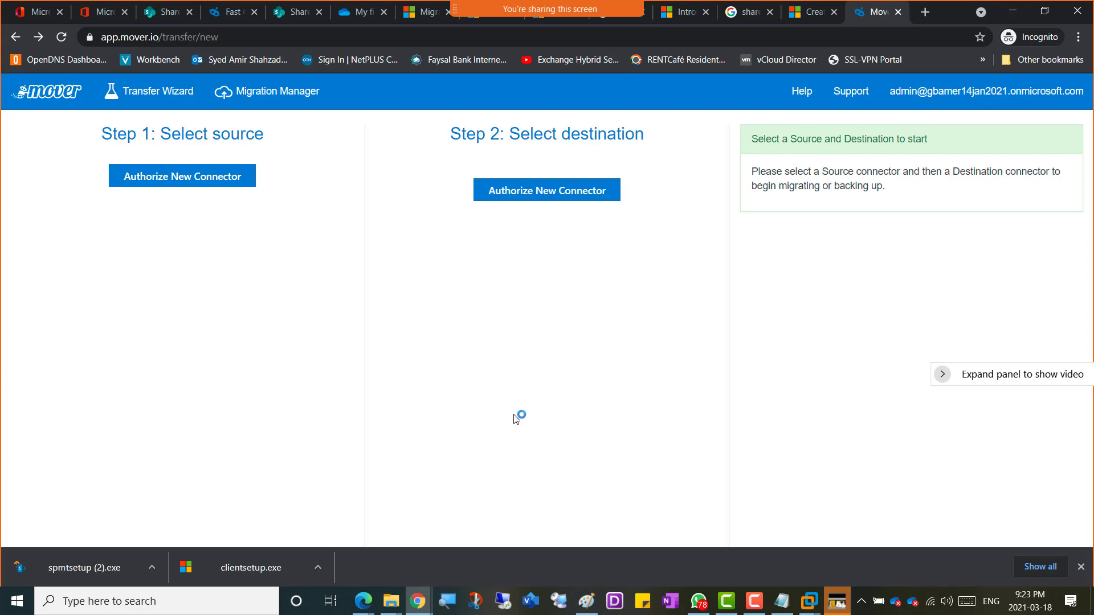
key(alt+Tab)
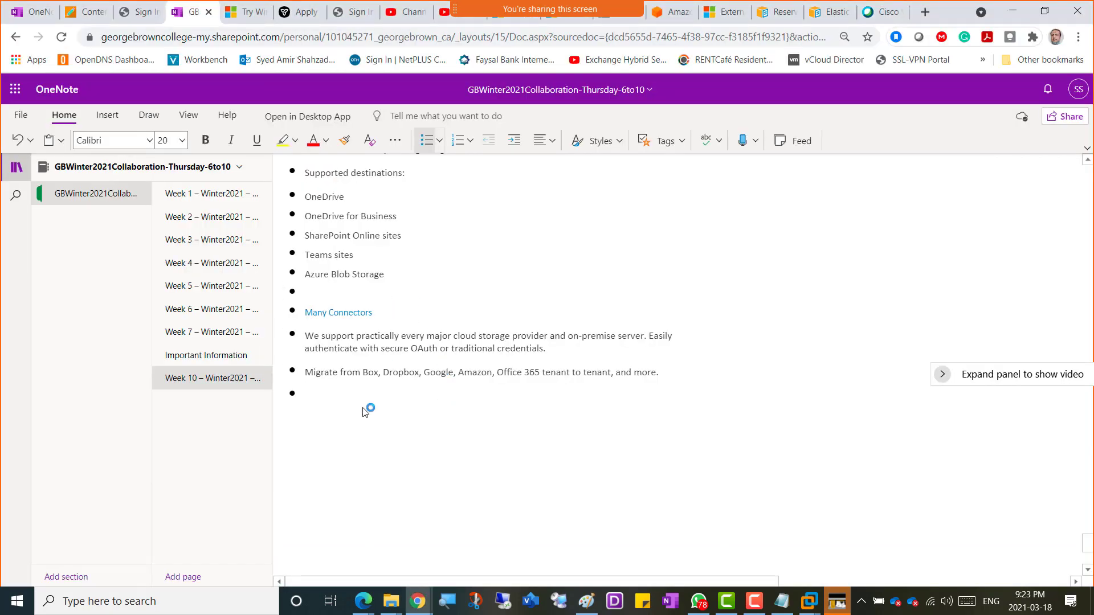
Step: Add the caption 'Screenshot 10 - Mover Console' and paste the Mover console snip beneath it
text(Screenshot 10 )
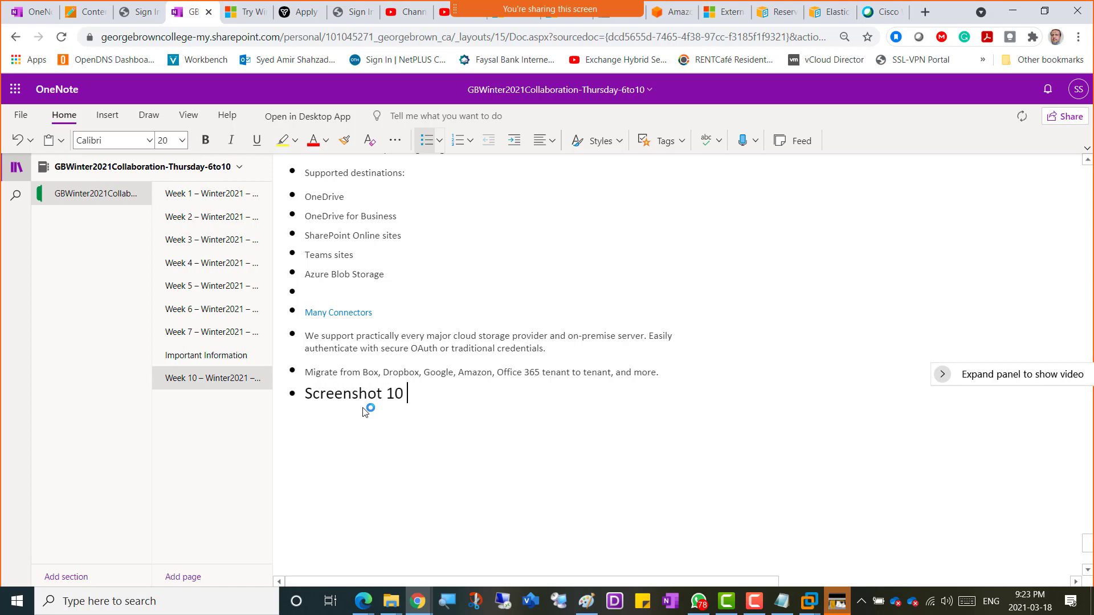
text(- Mover Console)
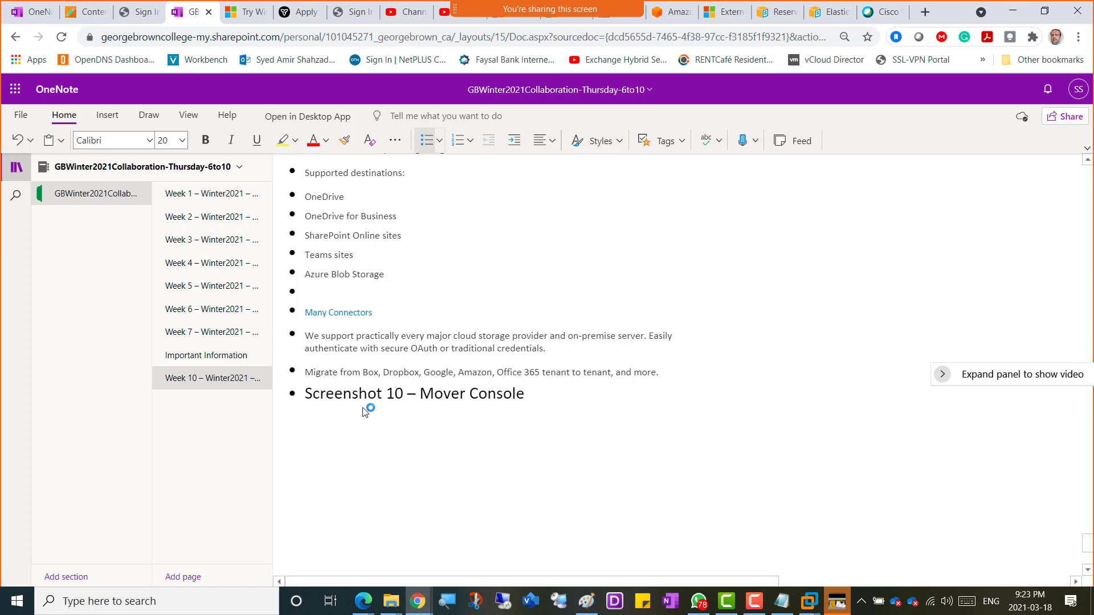
key(Home)
key(ctrl+v)
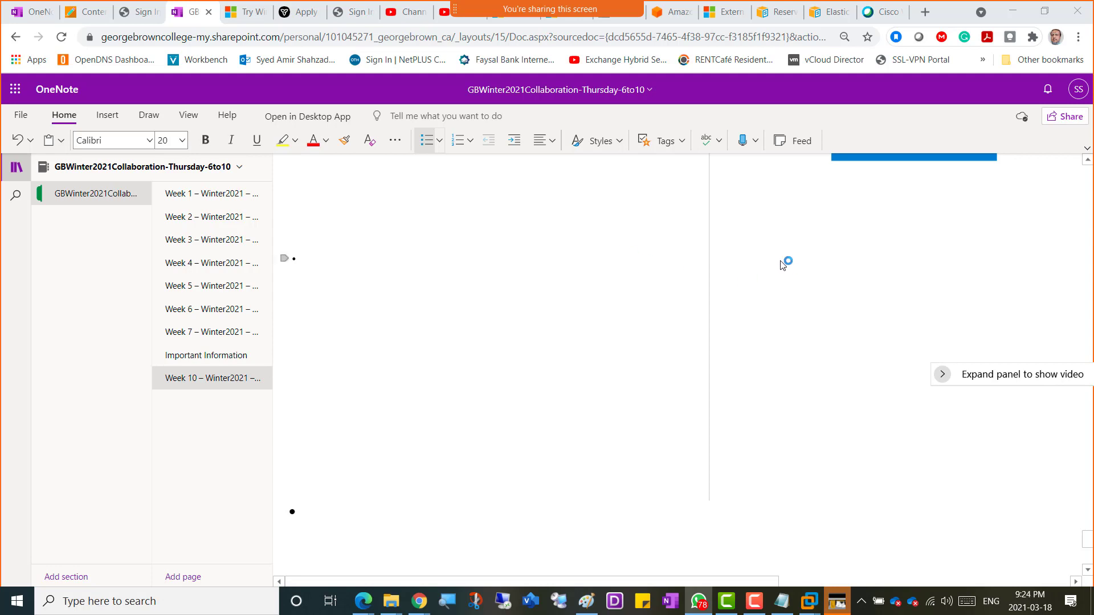
scroll(428, 370, up, 5)
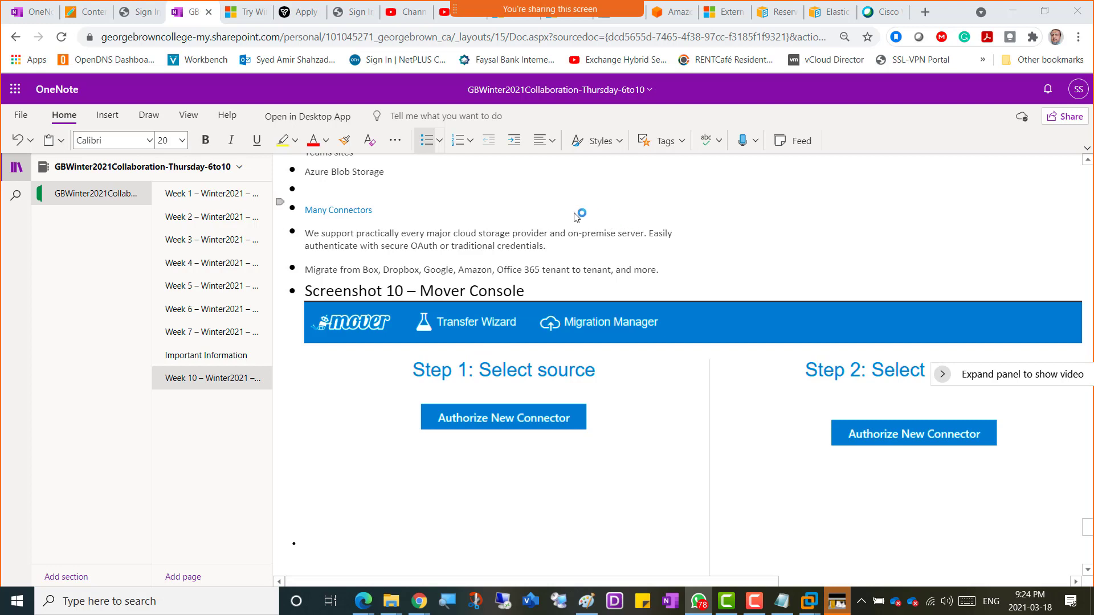
Step: Delete the empty bullet below Azure Blob Storage, leaving a plain blank line
click(308, 193)
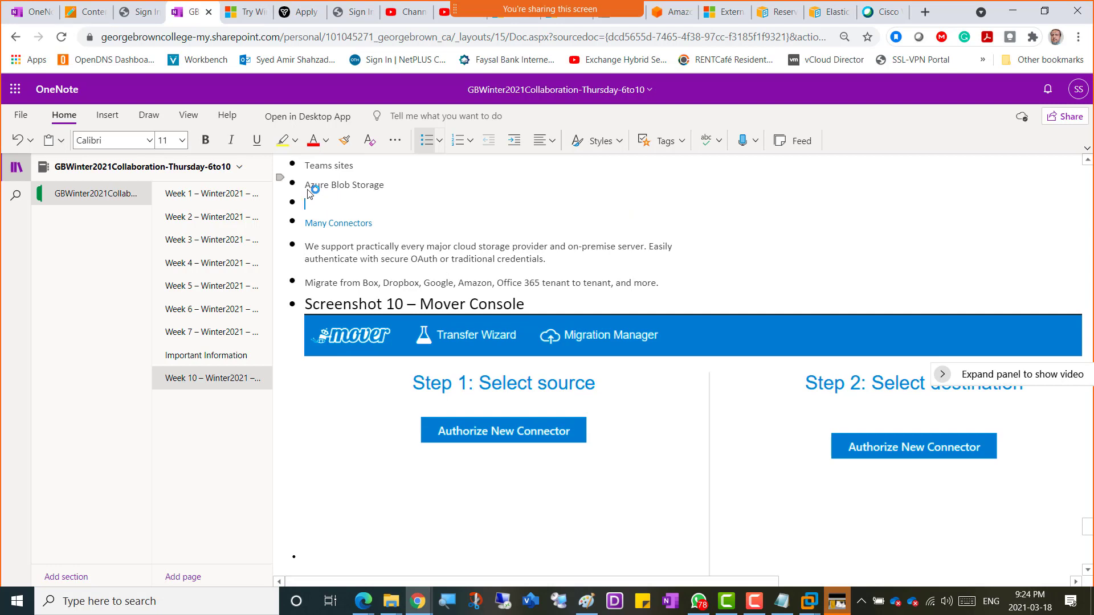
key(BackSpace)
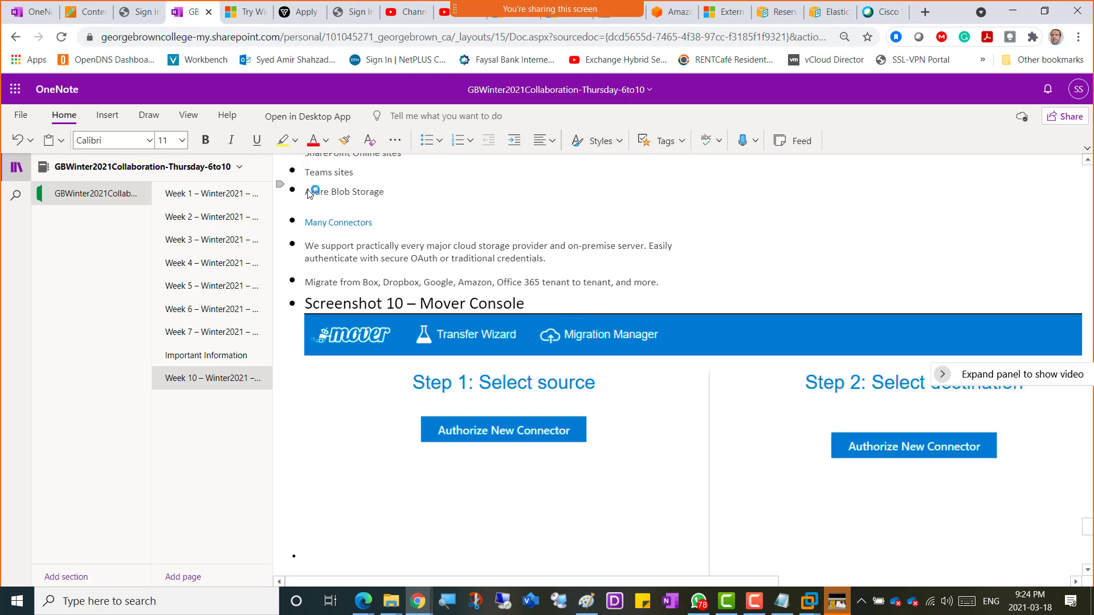
key(BackSpace)
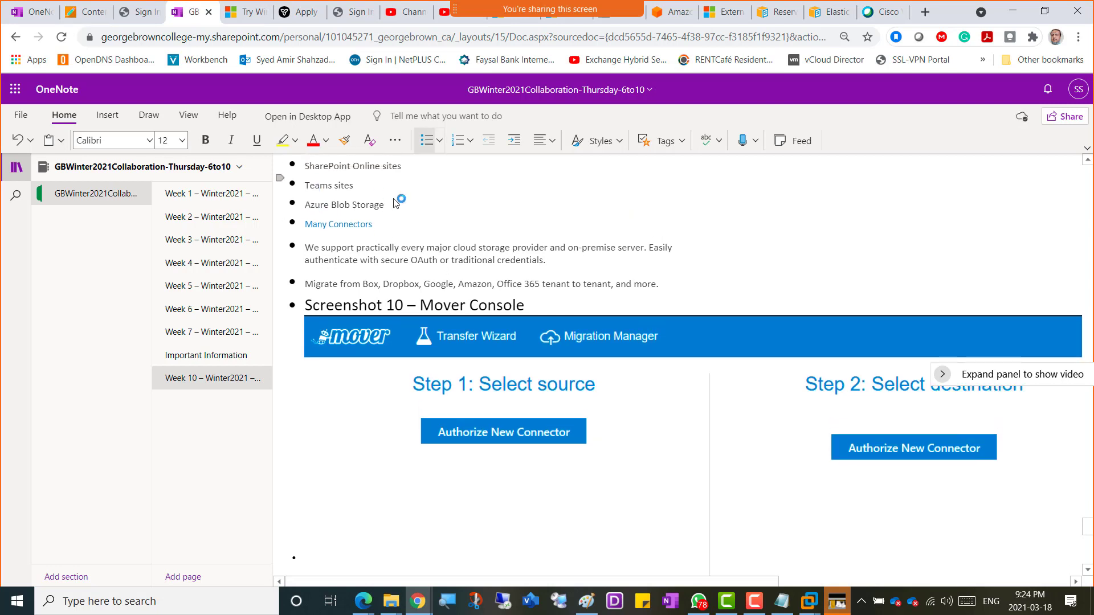
scroll(428, 219, up, 5)
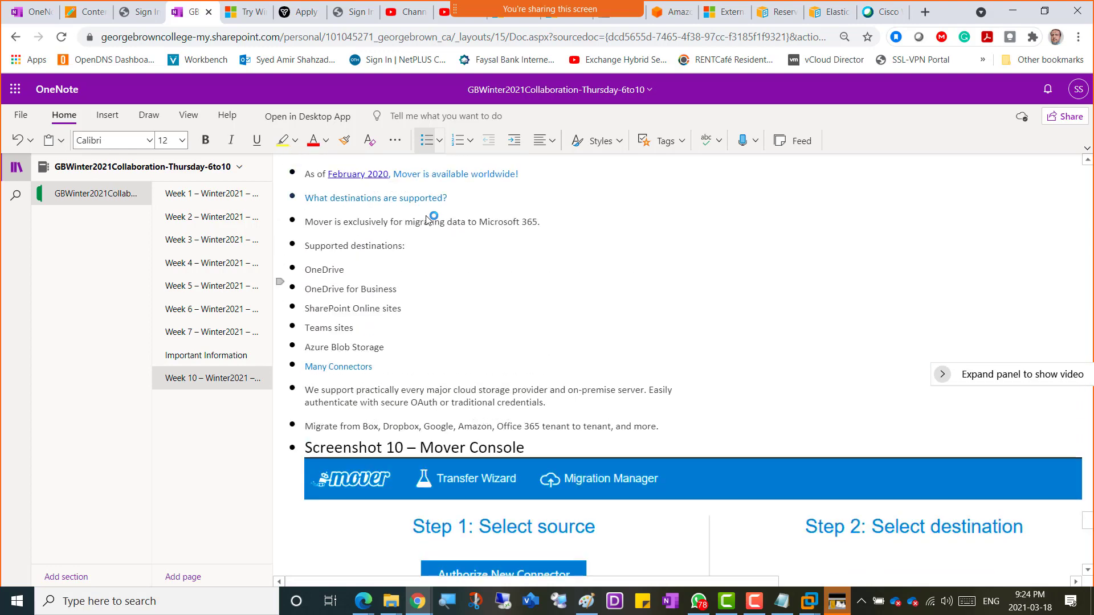
scroll(428, 219, up, 7)
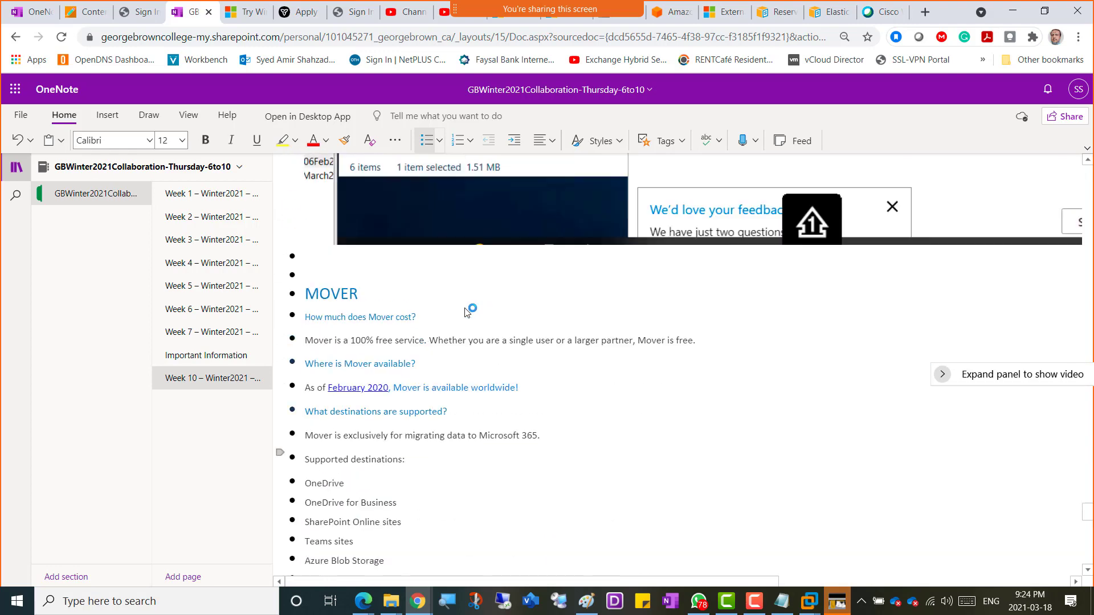
scroll(437, 319, down, 5)
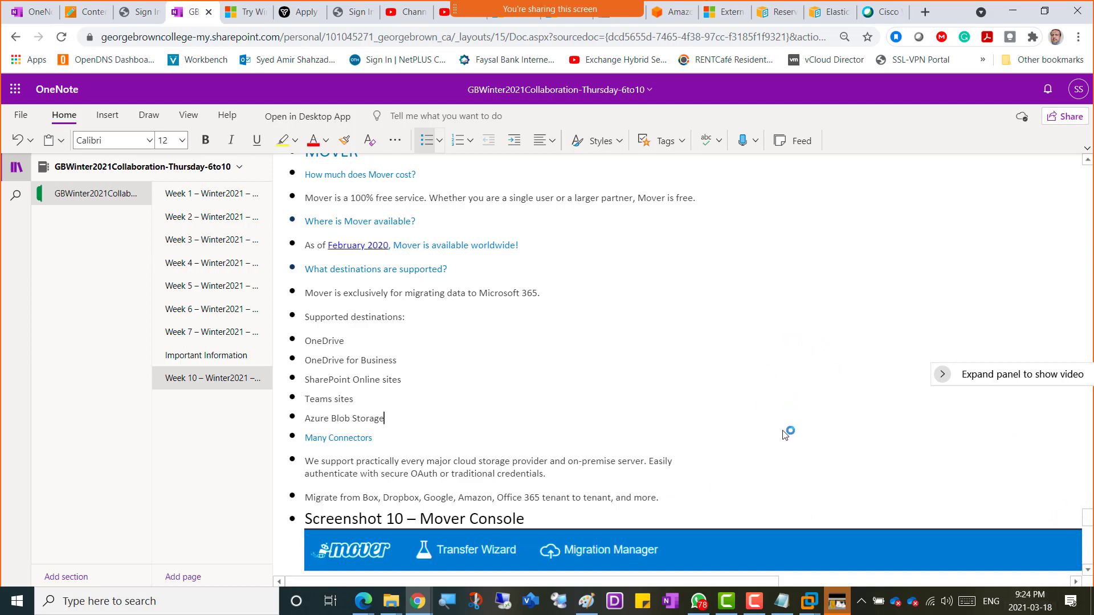
click(756, 603)
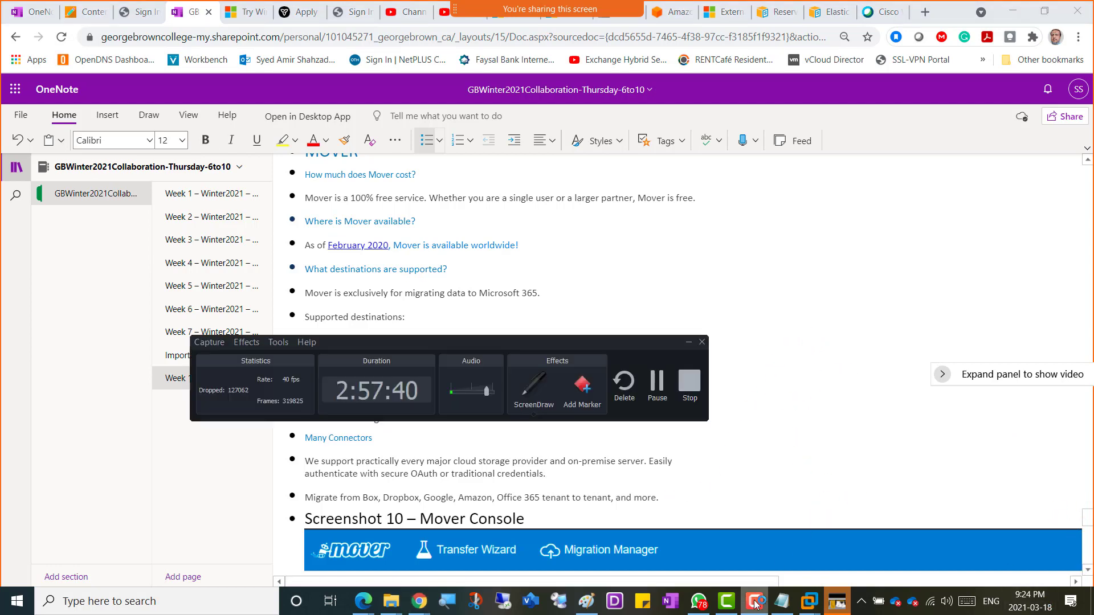